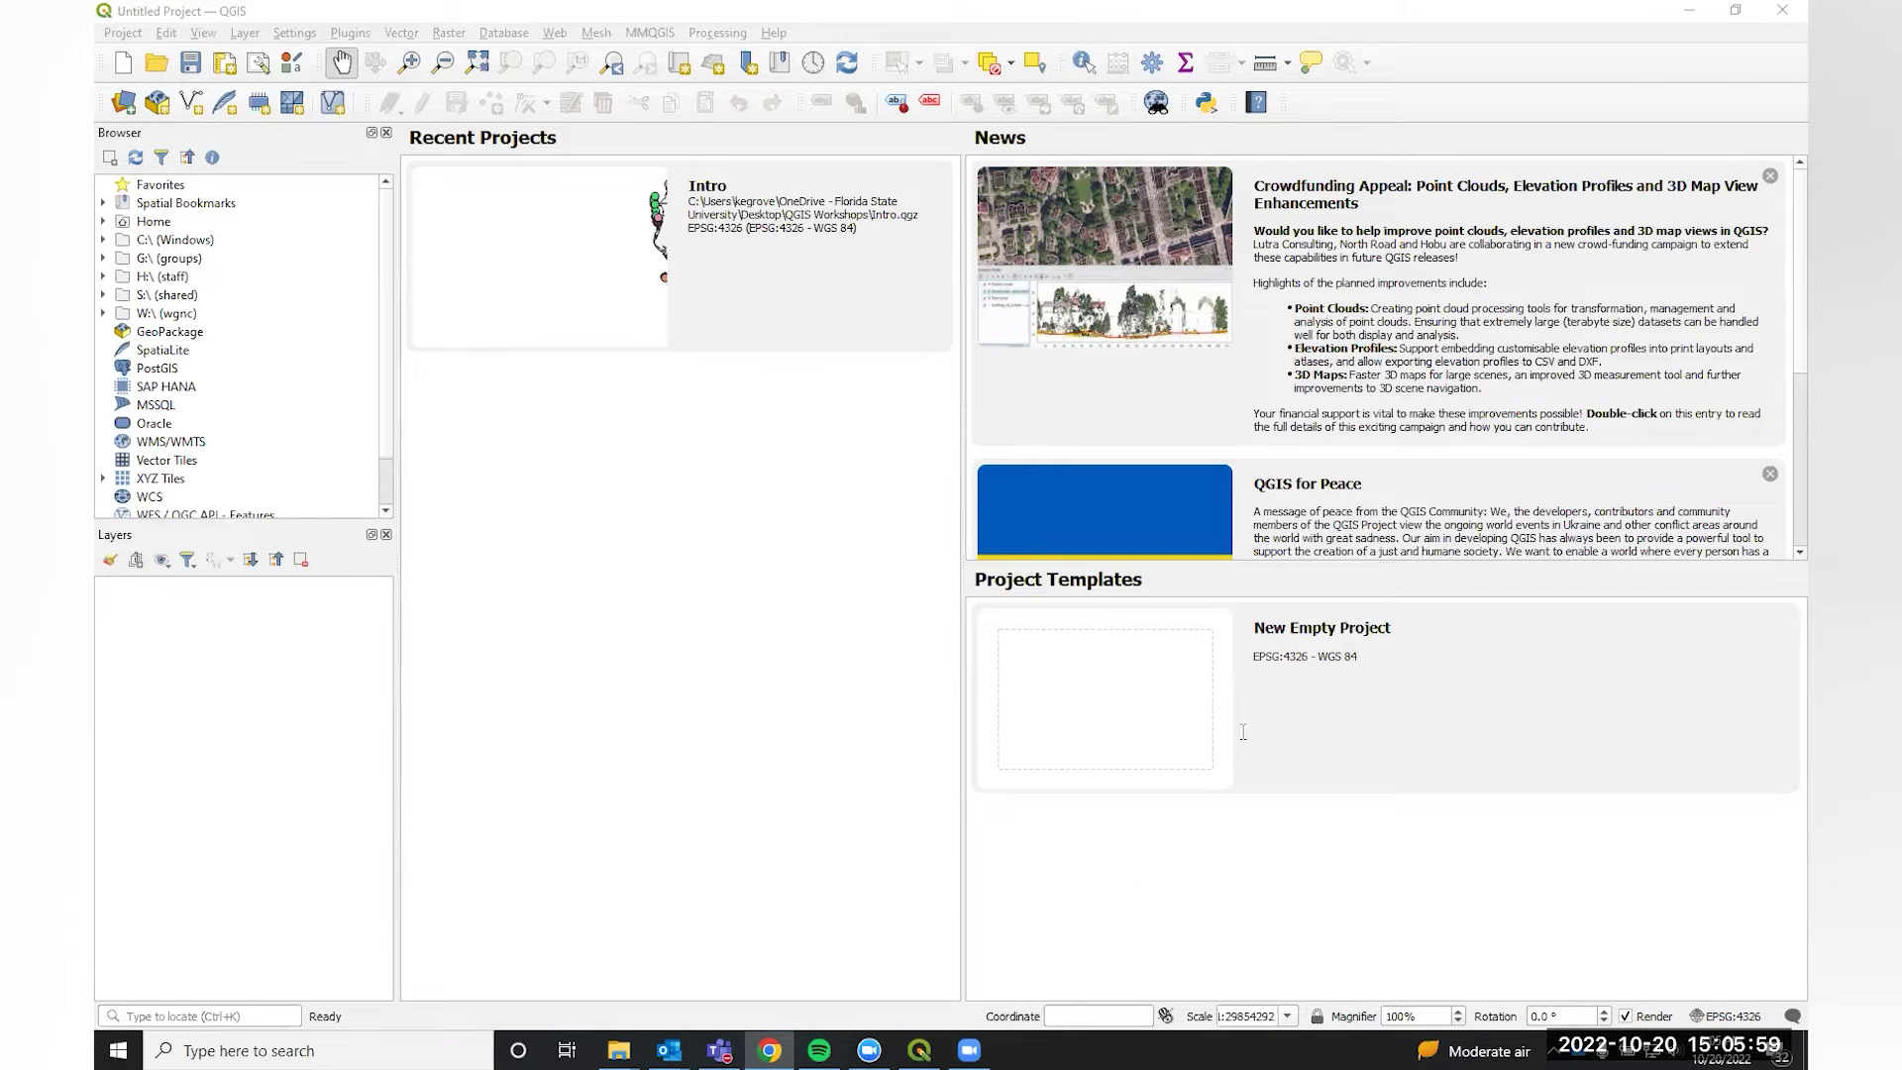
Review the data download and unzipping instructions in the workshop document and the Lets Make a Map Data folder in Google Drive.
{"action": "left_click", "coordinate": [770, 1050]}
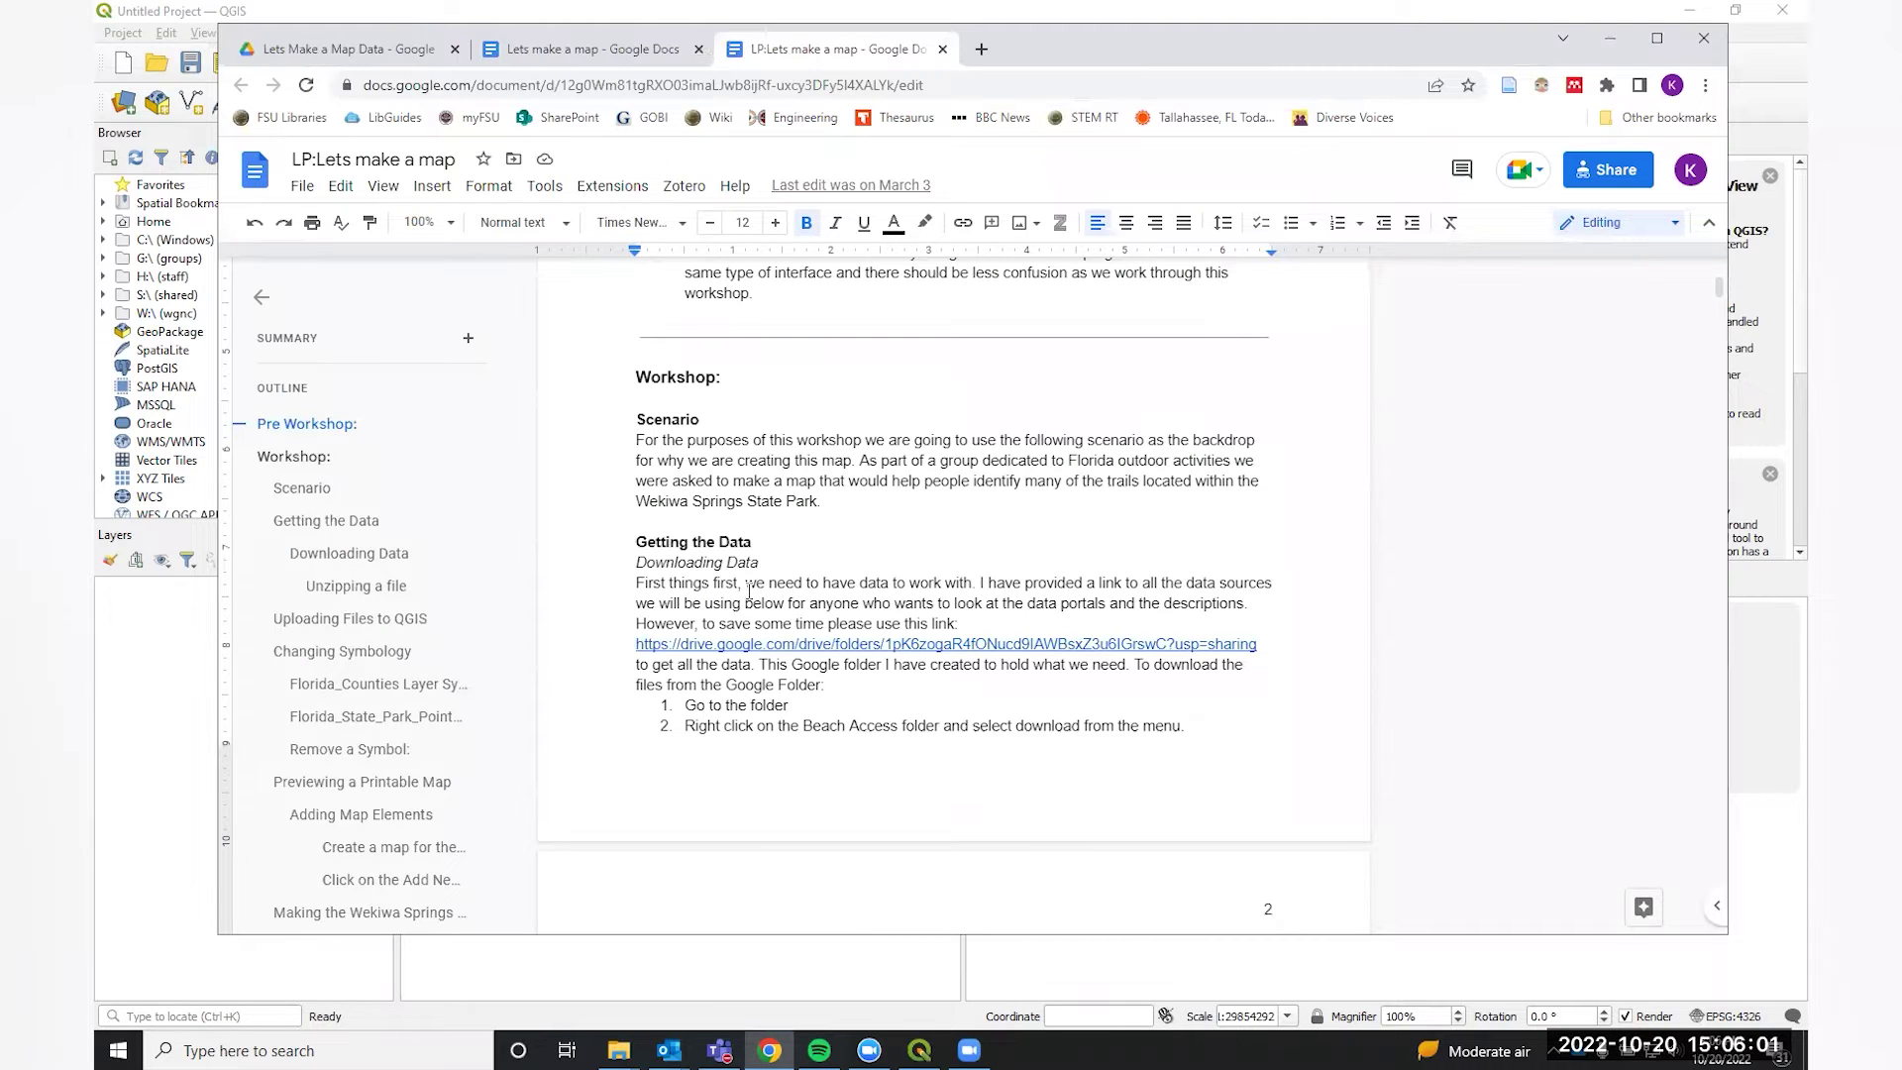
{"action": "scroll", "coordinate": [750, 590], "scroll_direction": "down", "scroll_amount": 2}
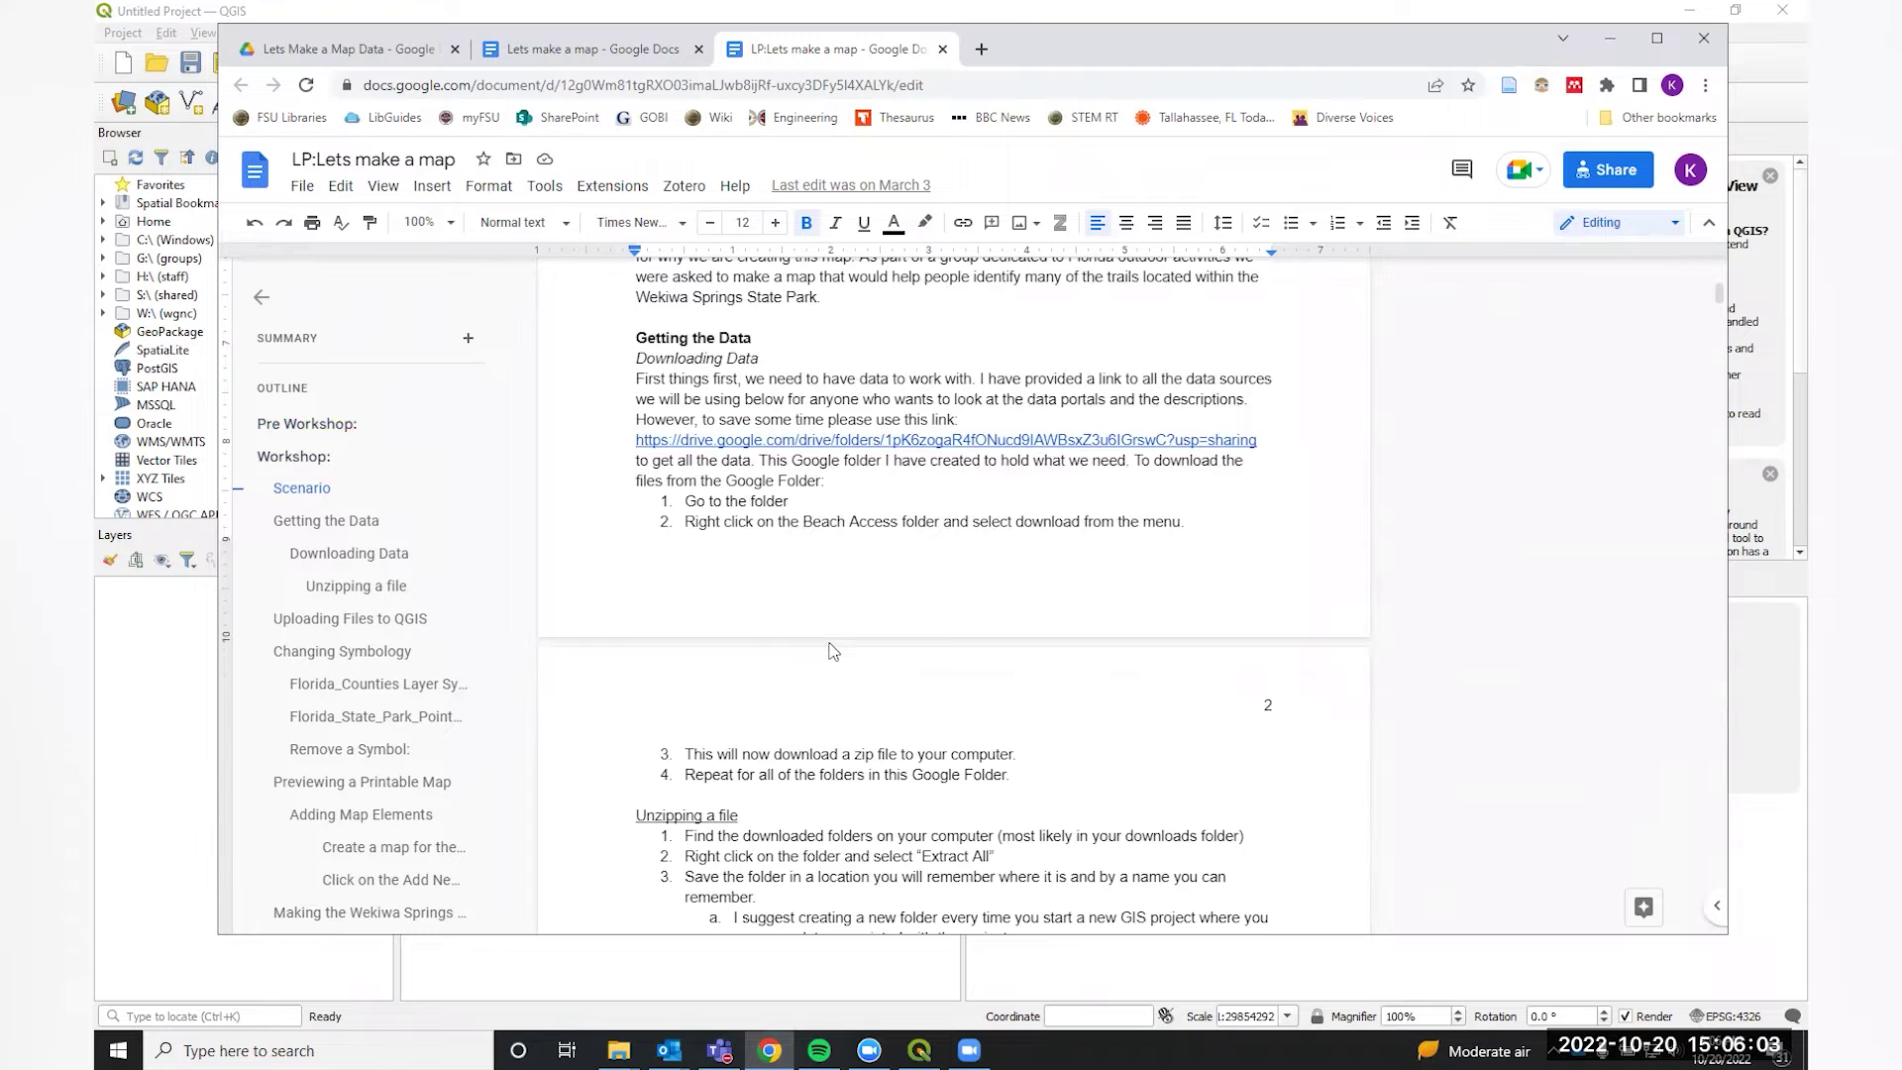
{"action": "scroll", "coordinate": [832, 644], "scroll_direction": "down", "scroll_amount": 2}
{"action": "scroll", "coordinate": [830, 639], "scroll_direction": "down", "scroll_amount": 1}
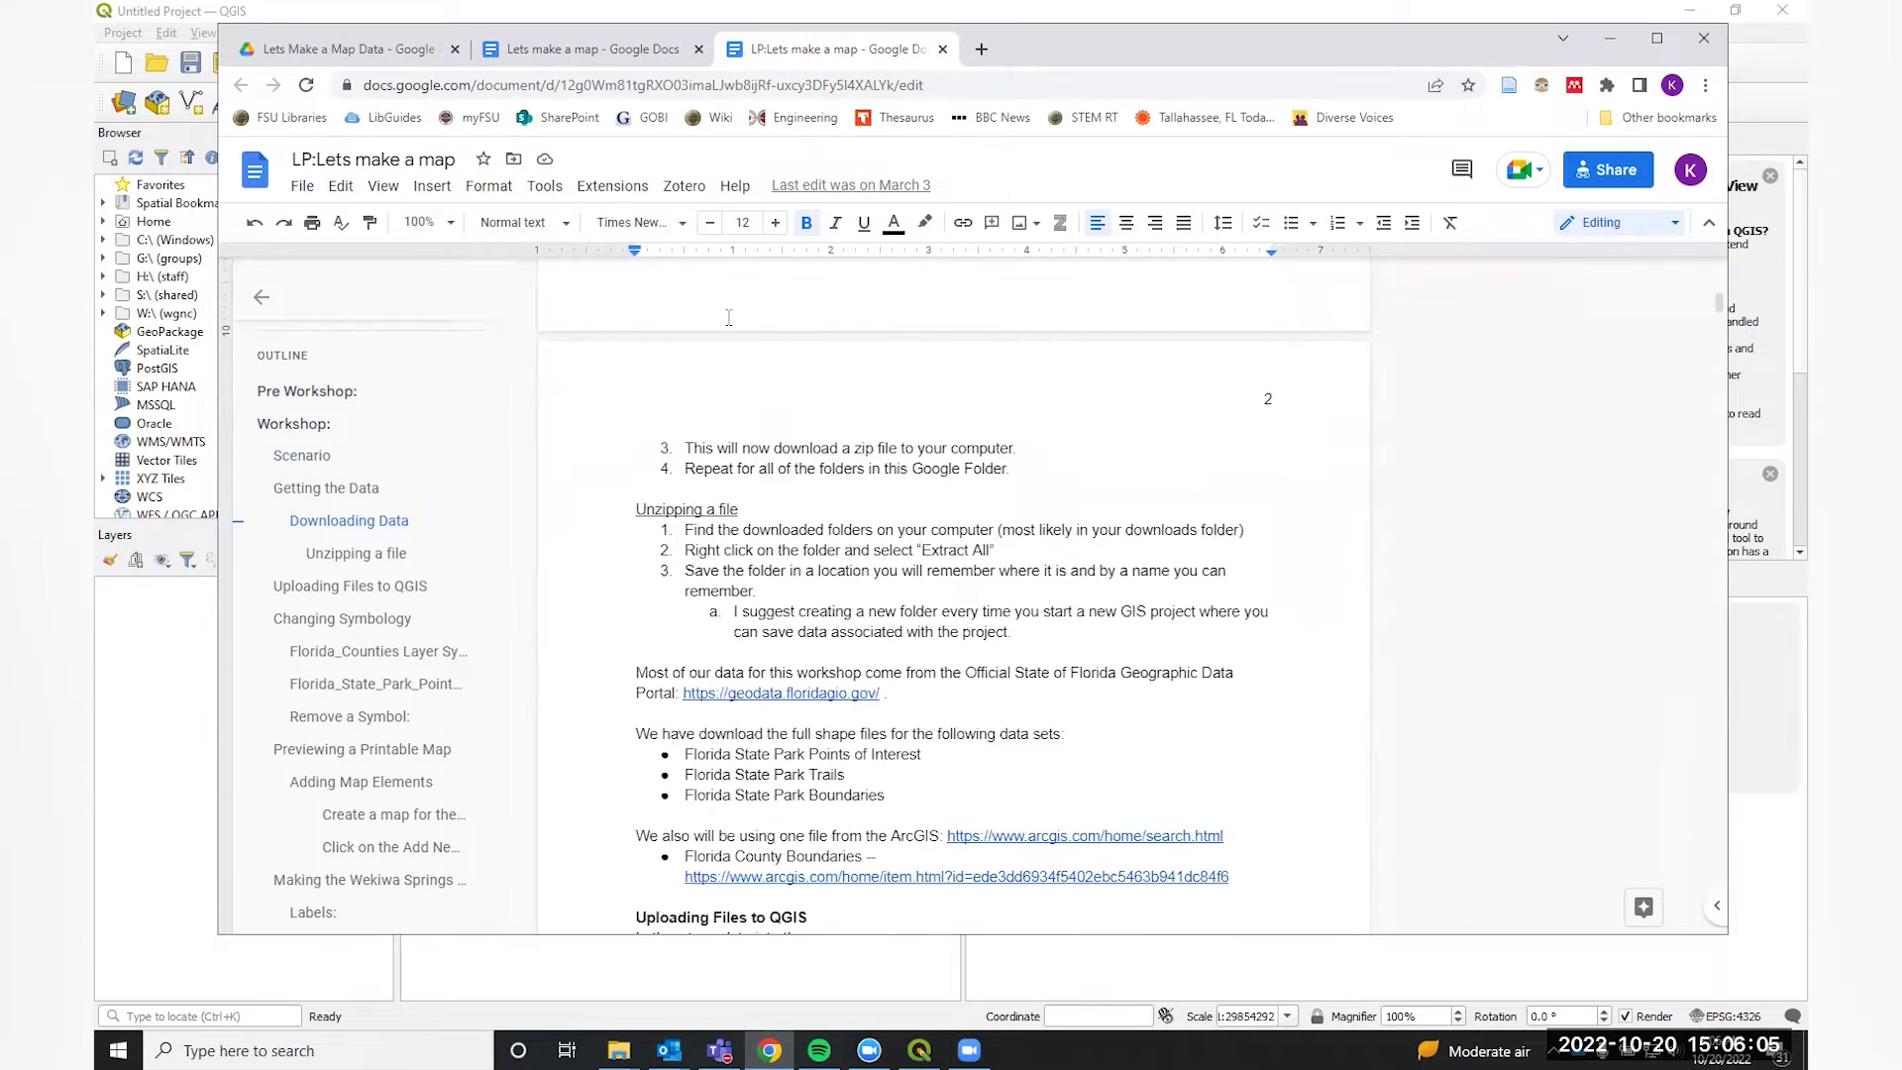
{"action": "key", "text": "ctrl+1"}
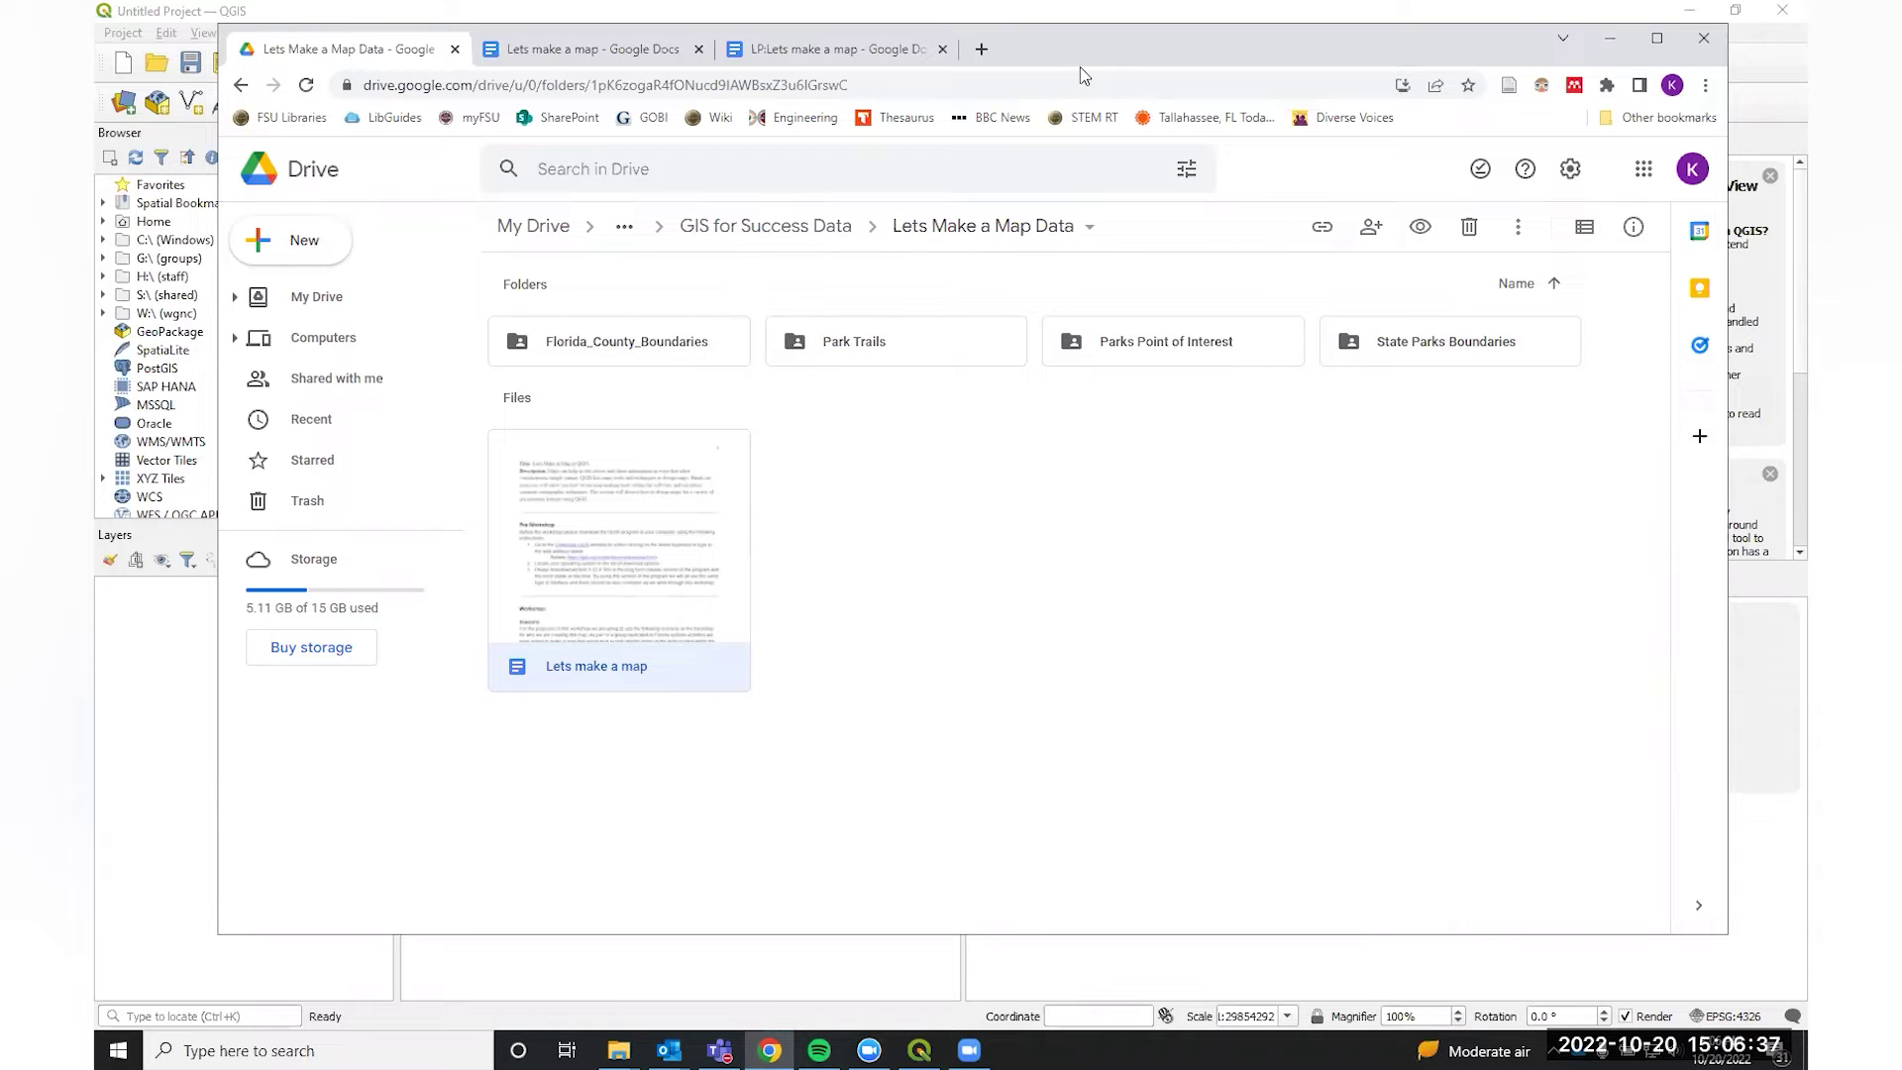
{"action": "key", "text": "alt+Tab"}
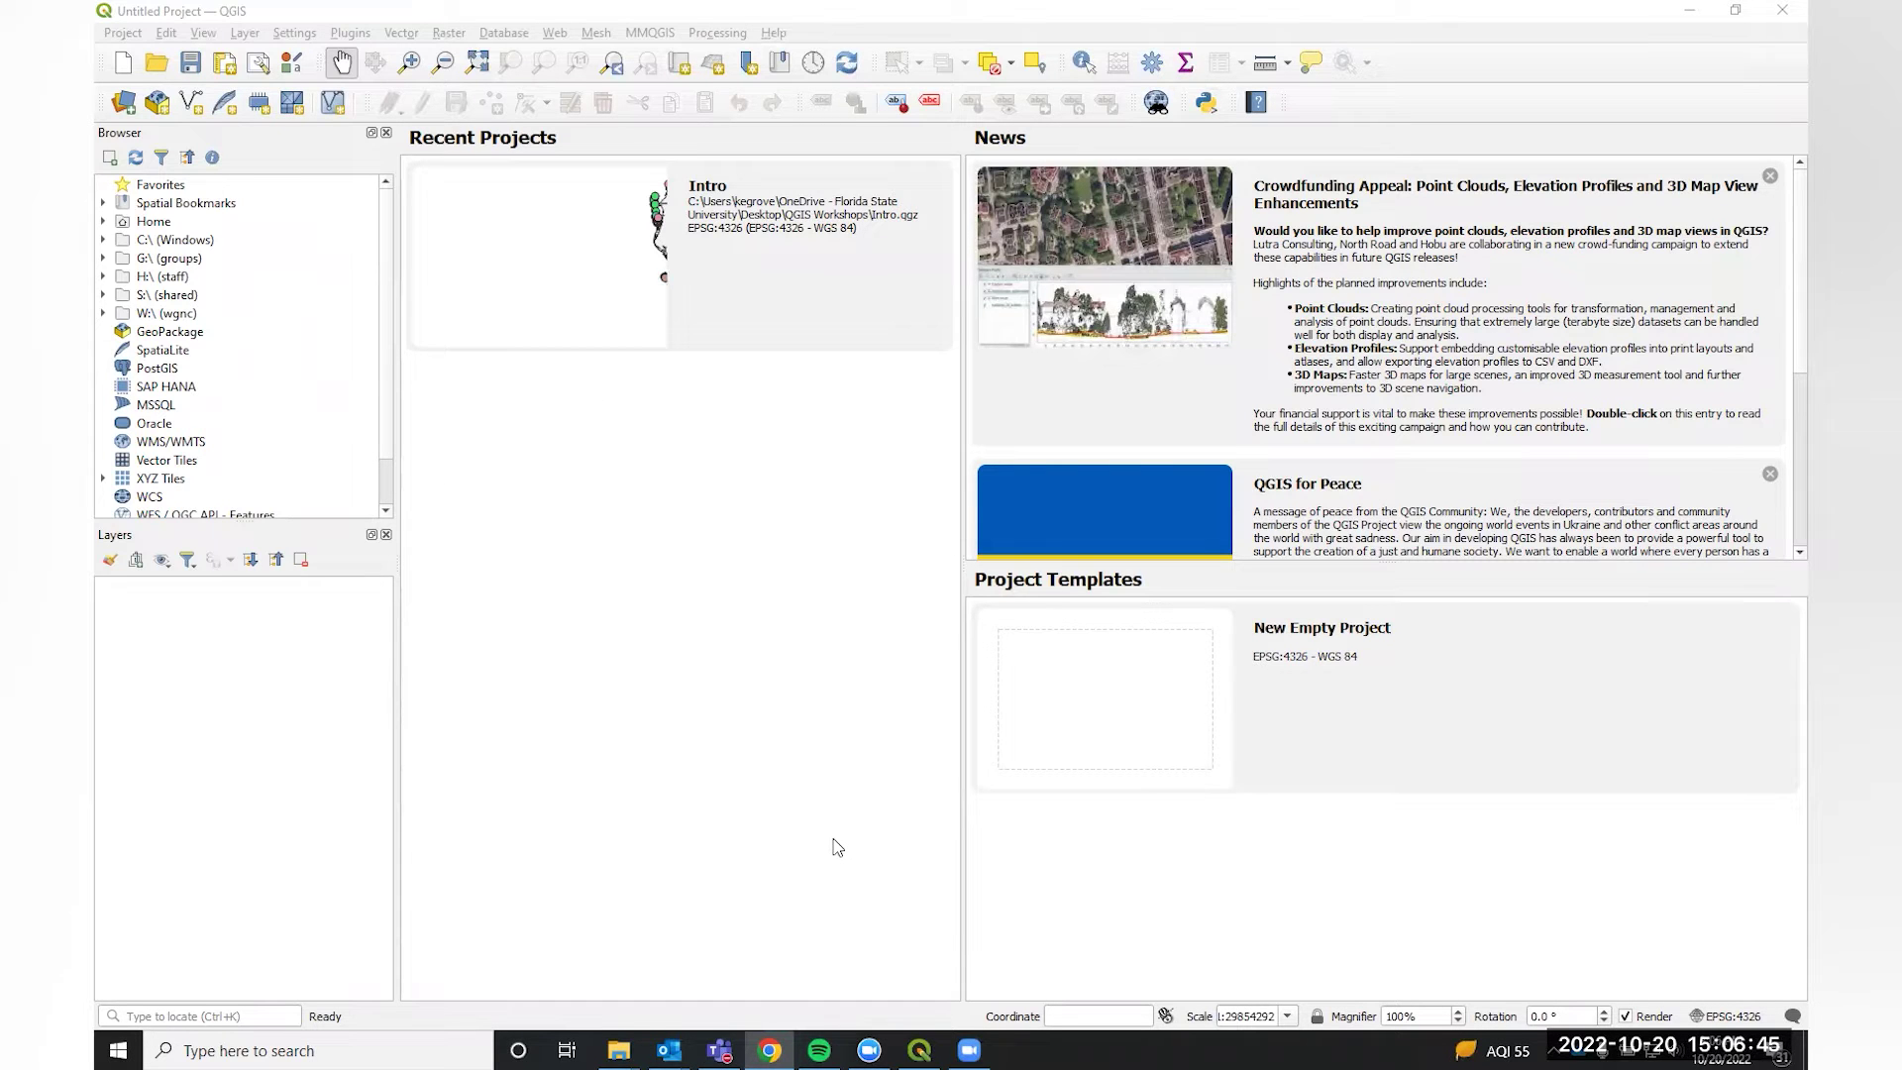
Create a new empty project and add Florida_State_Parks_Boundaries.shp from the State Parks Boundaries folder as a vector layer.
{"action": "double_click", "coordinate": [1318, 636]}
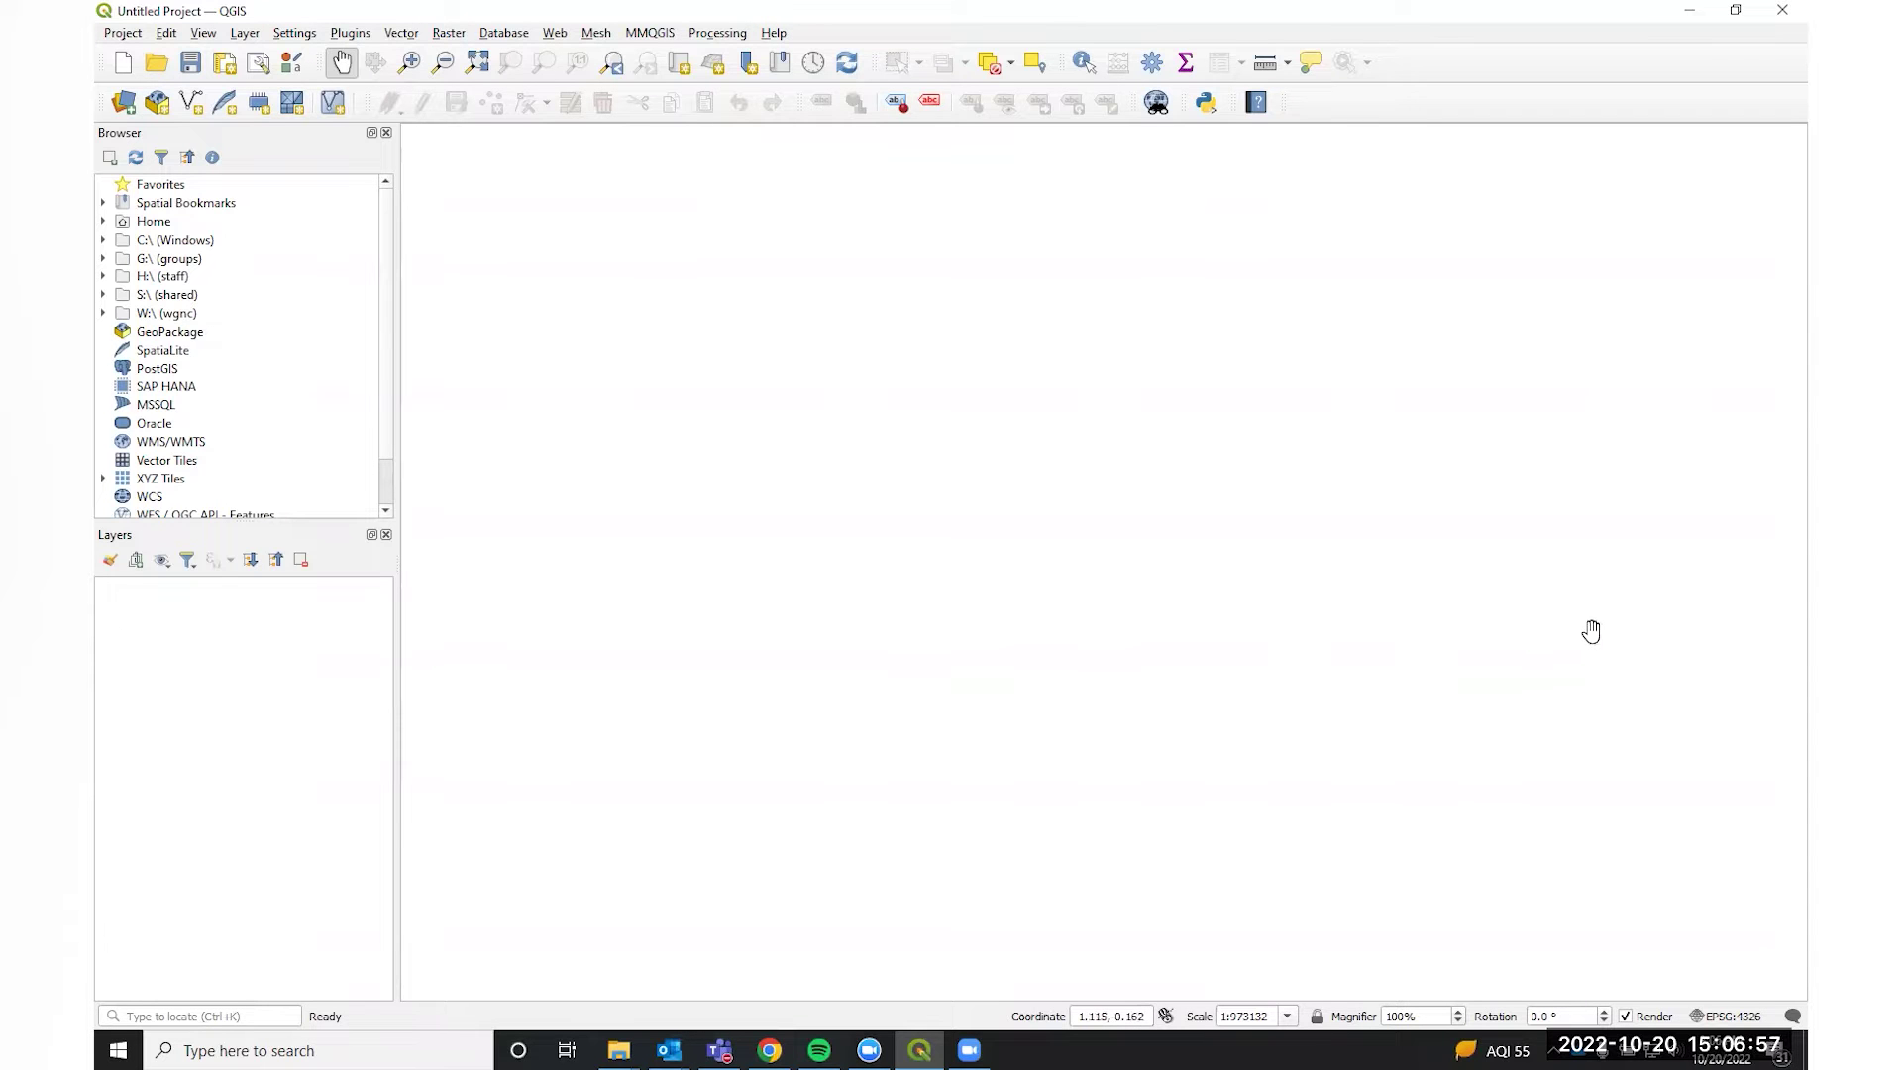
{"action": "left_click", "coordinate": [124, 103]}
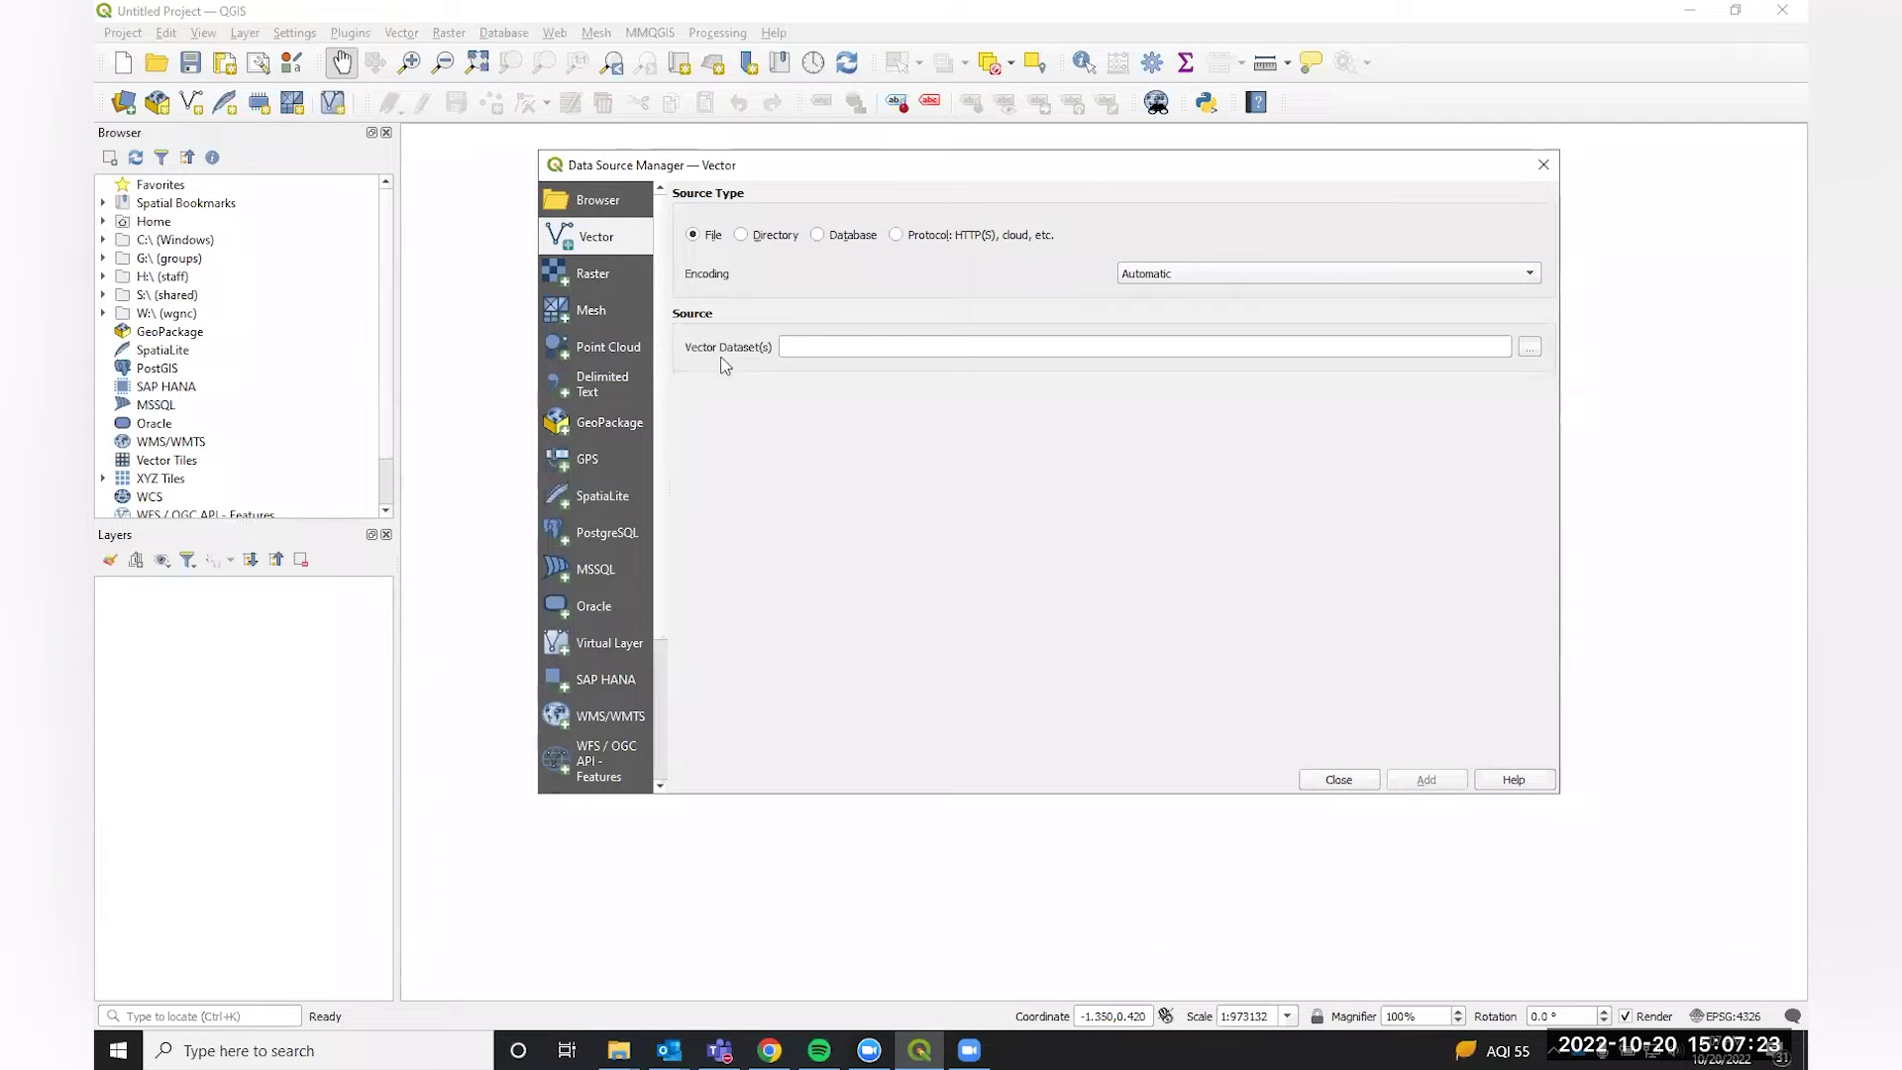
{"action": "left_click", "coordinate": [1531, 352]}
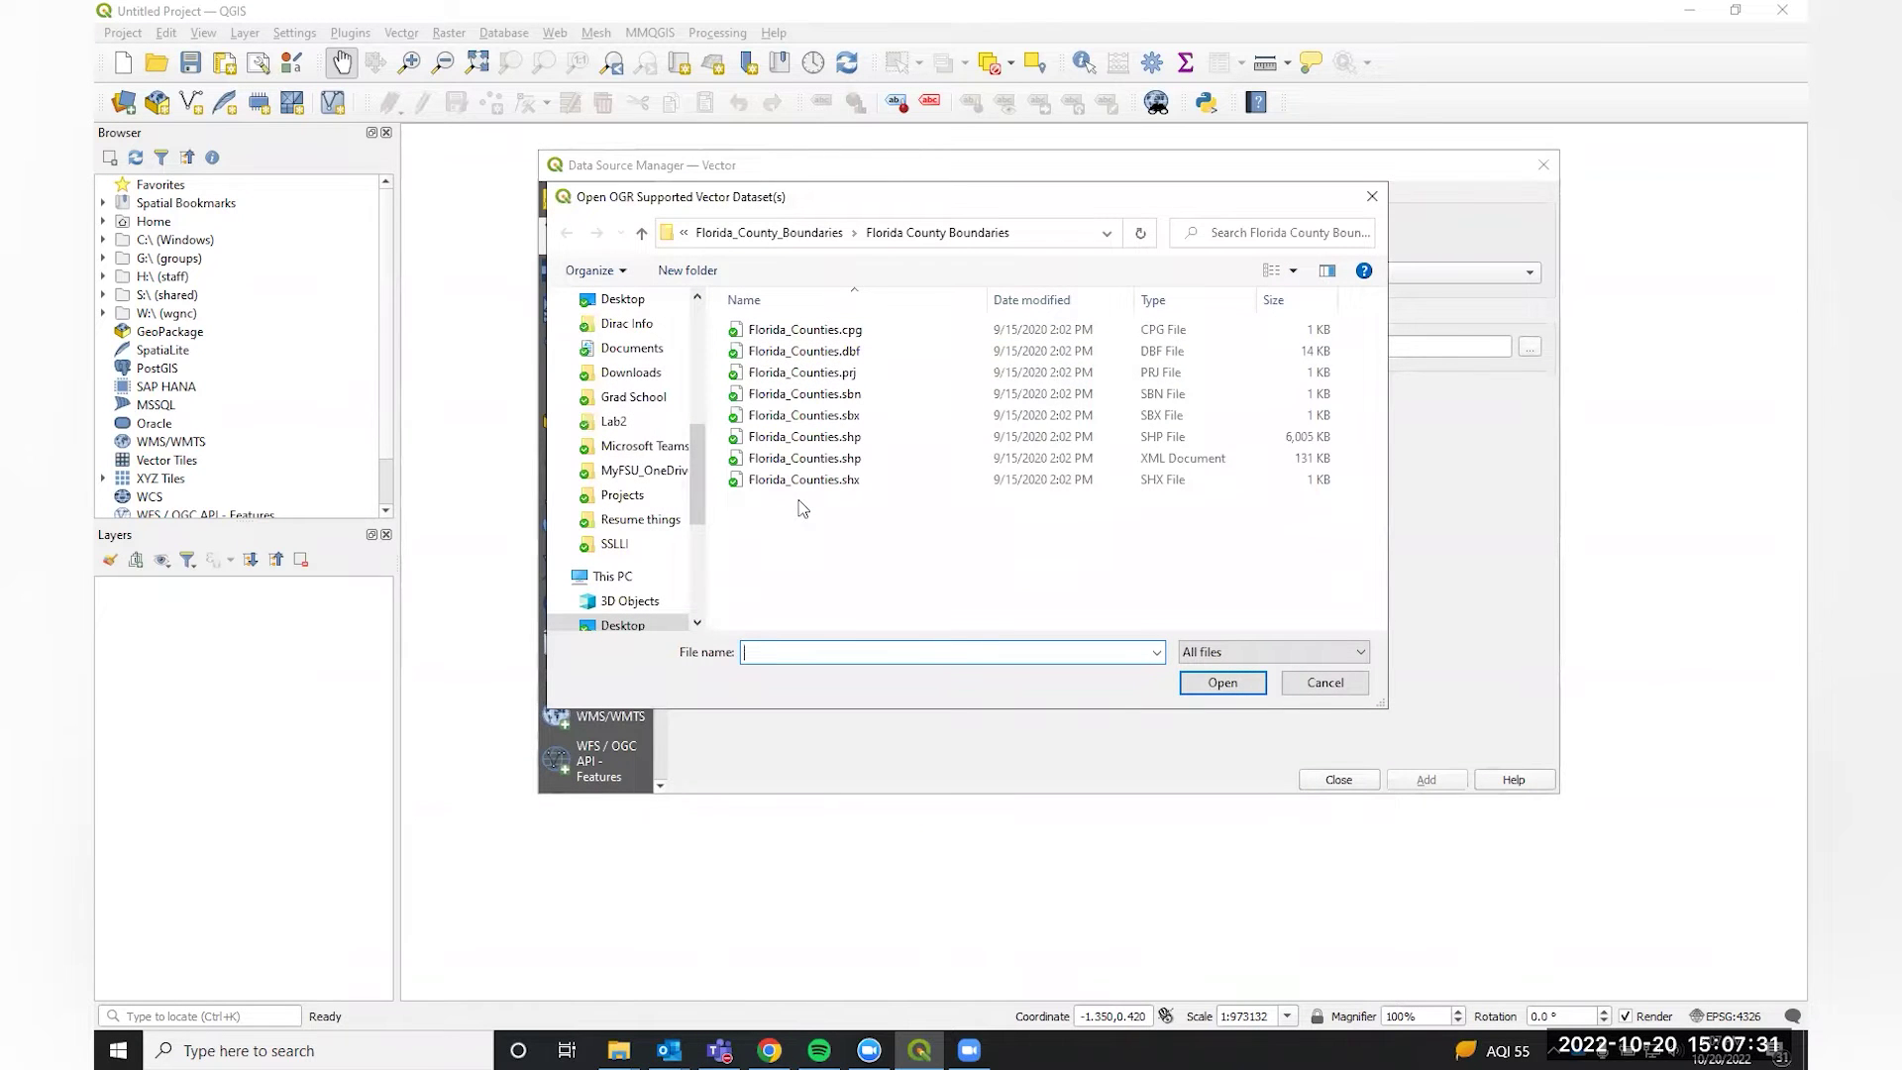
{"action": "left_click", "coordinate": [749, 238]}
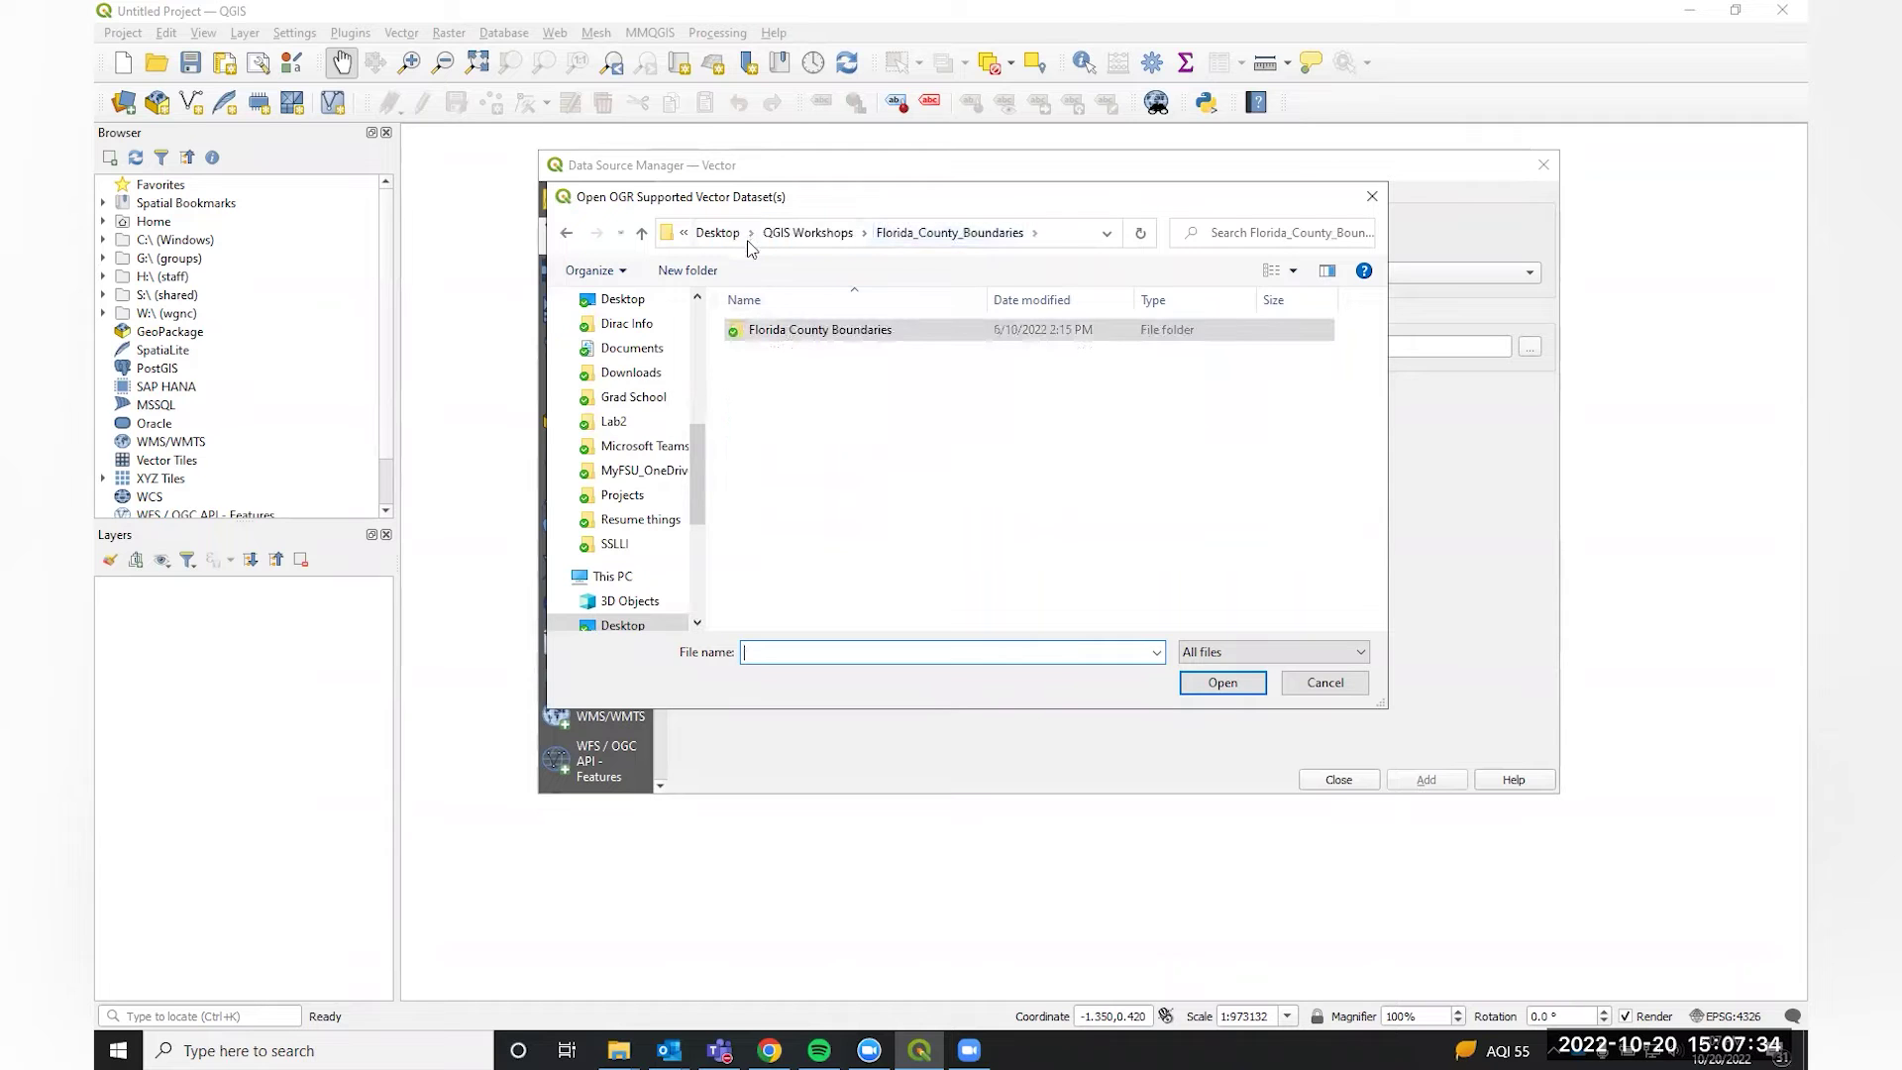
{"action": "left_click", "coordinate": [812, 234]}
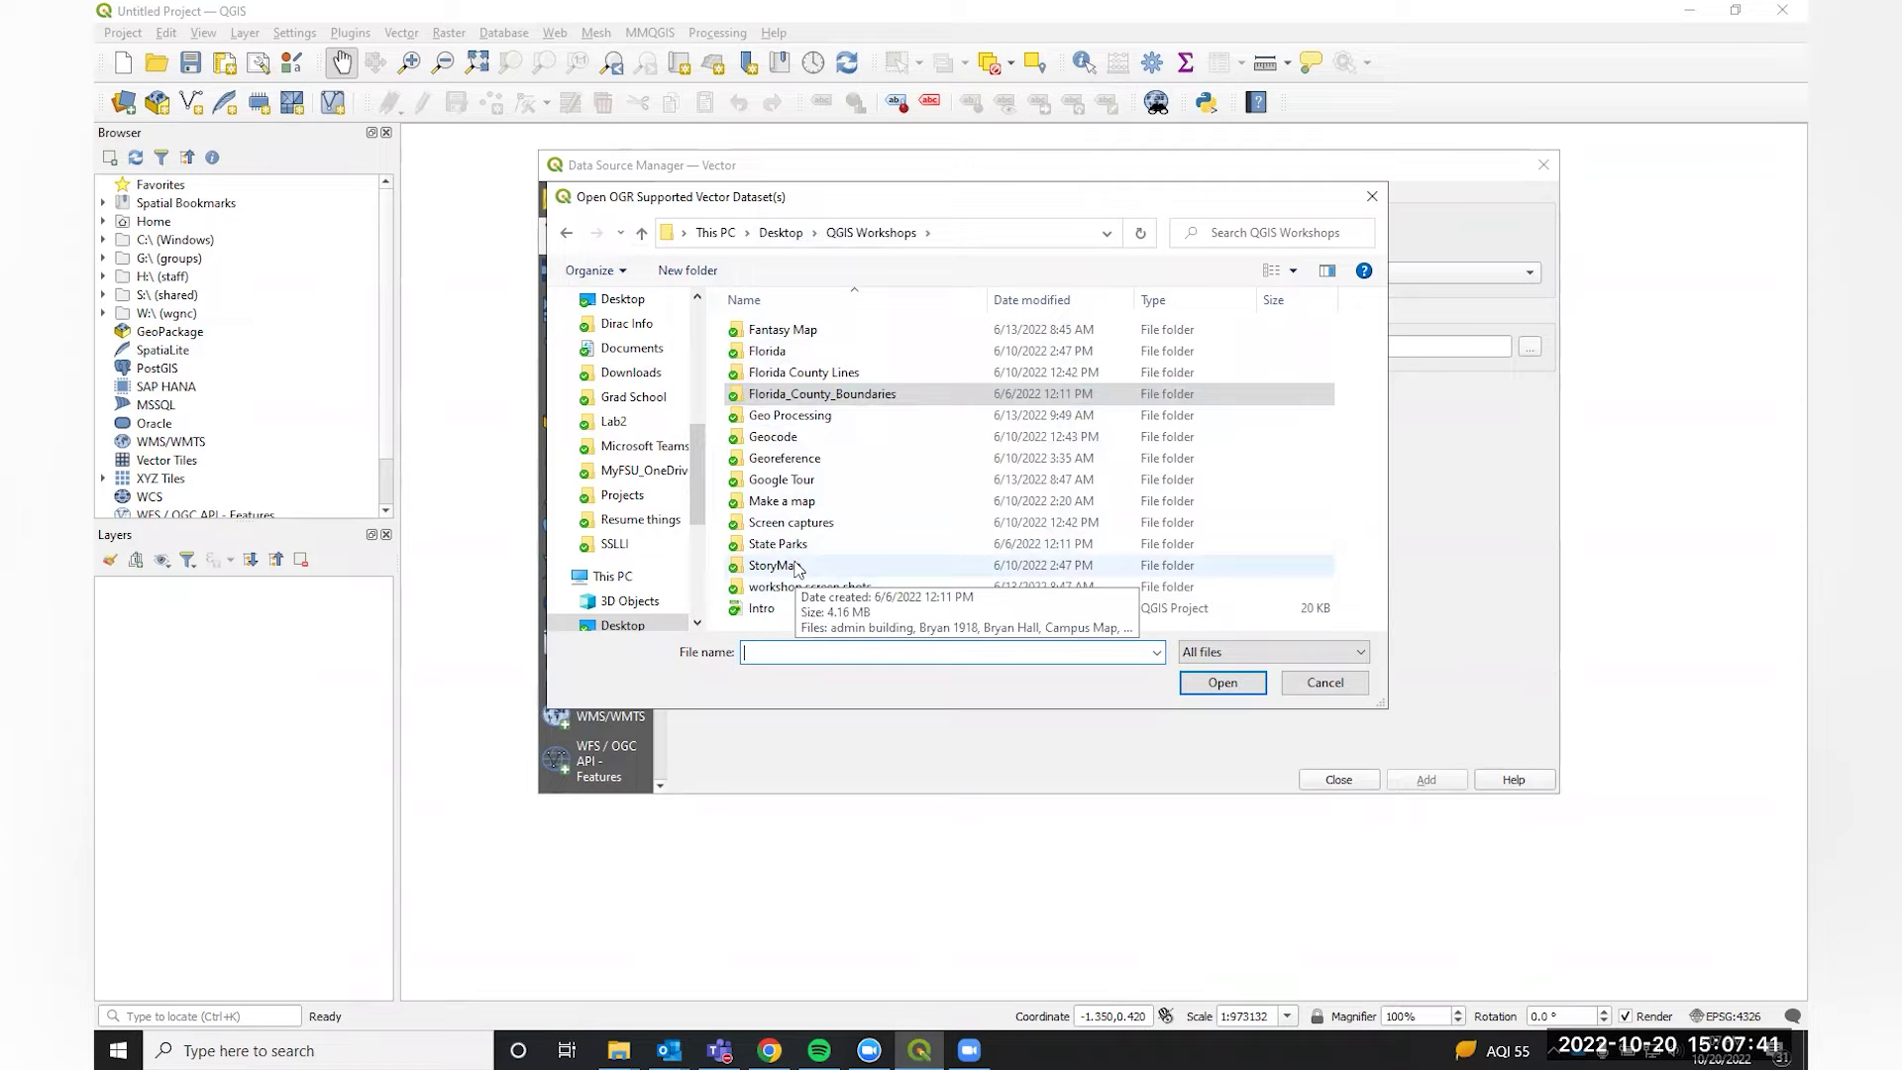
{"action": "double_click", "coordinate": [765, 547]}
{"action": "left_click", "coordinate": [760, 420]}
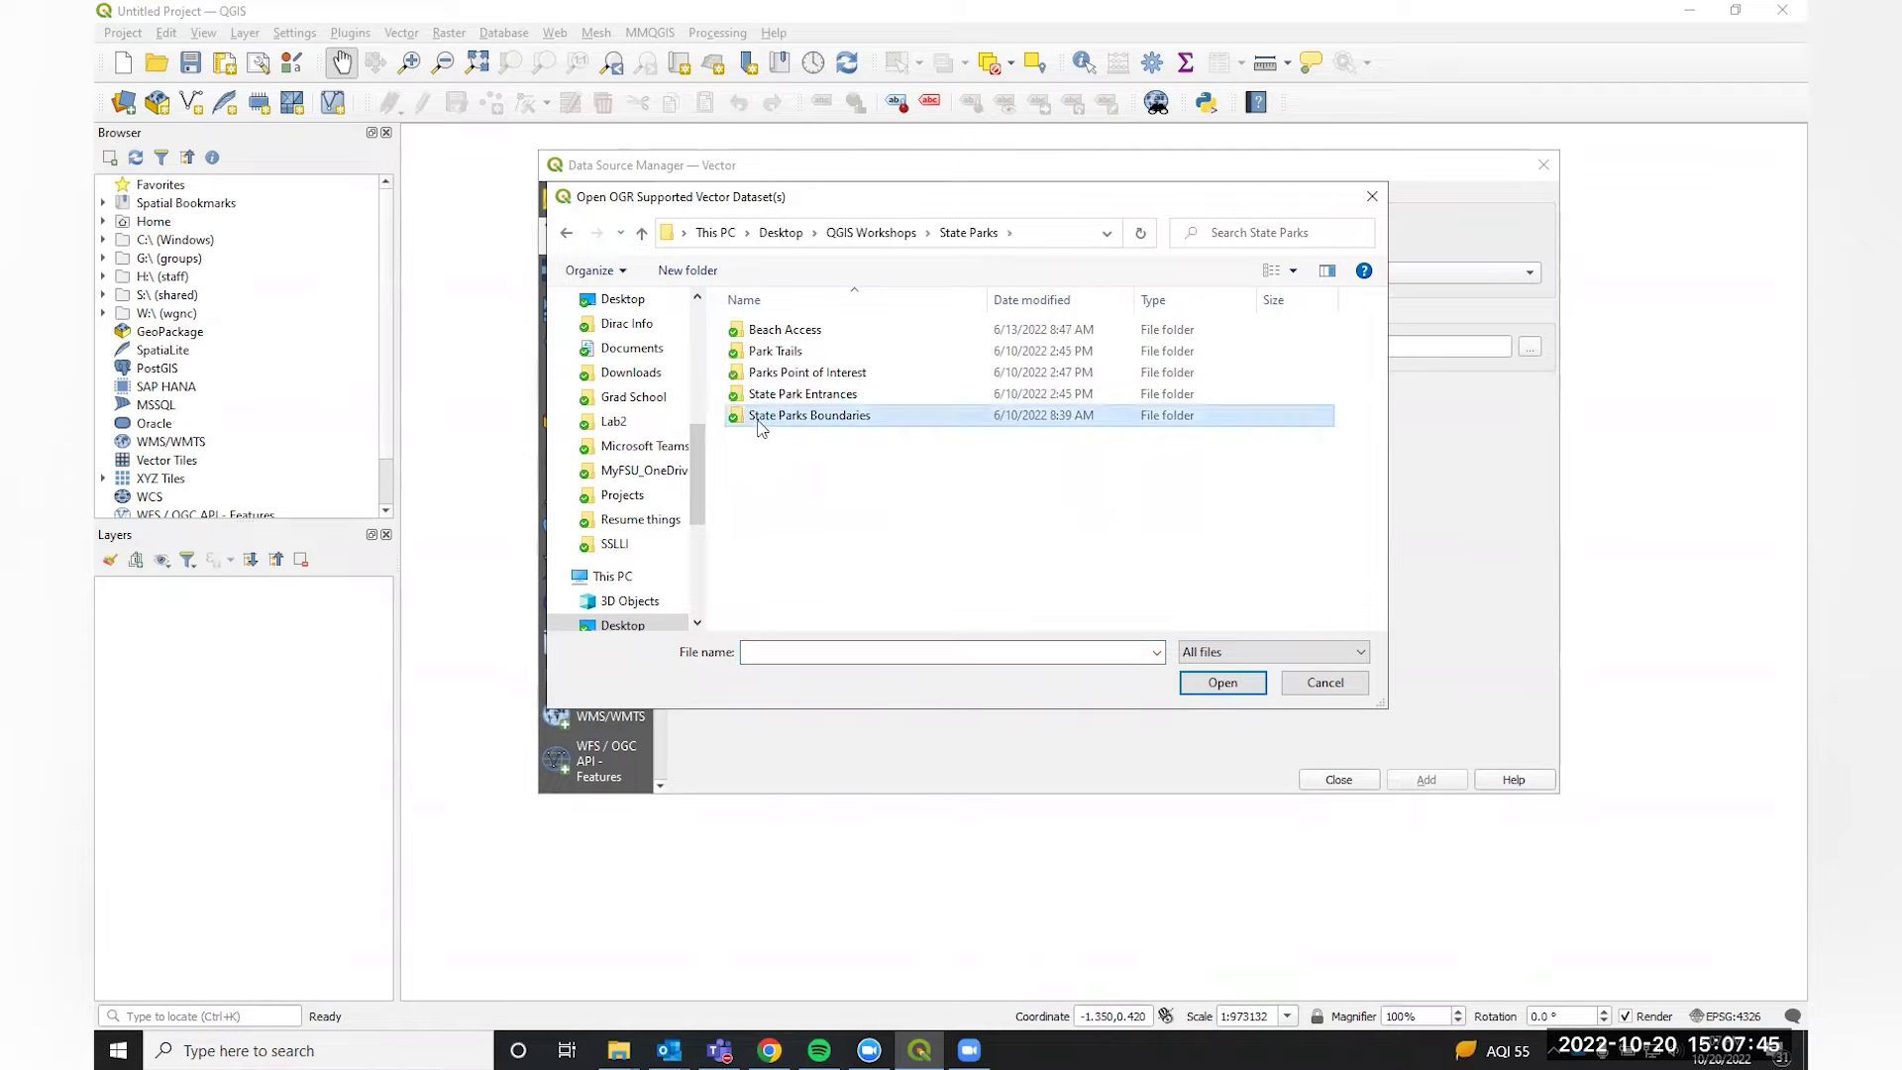
{"action": "double_click", "coordinate": [760, 420]}
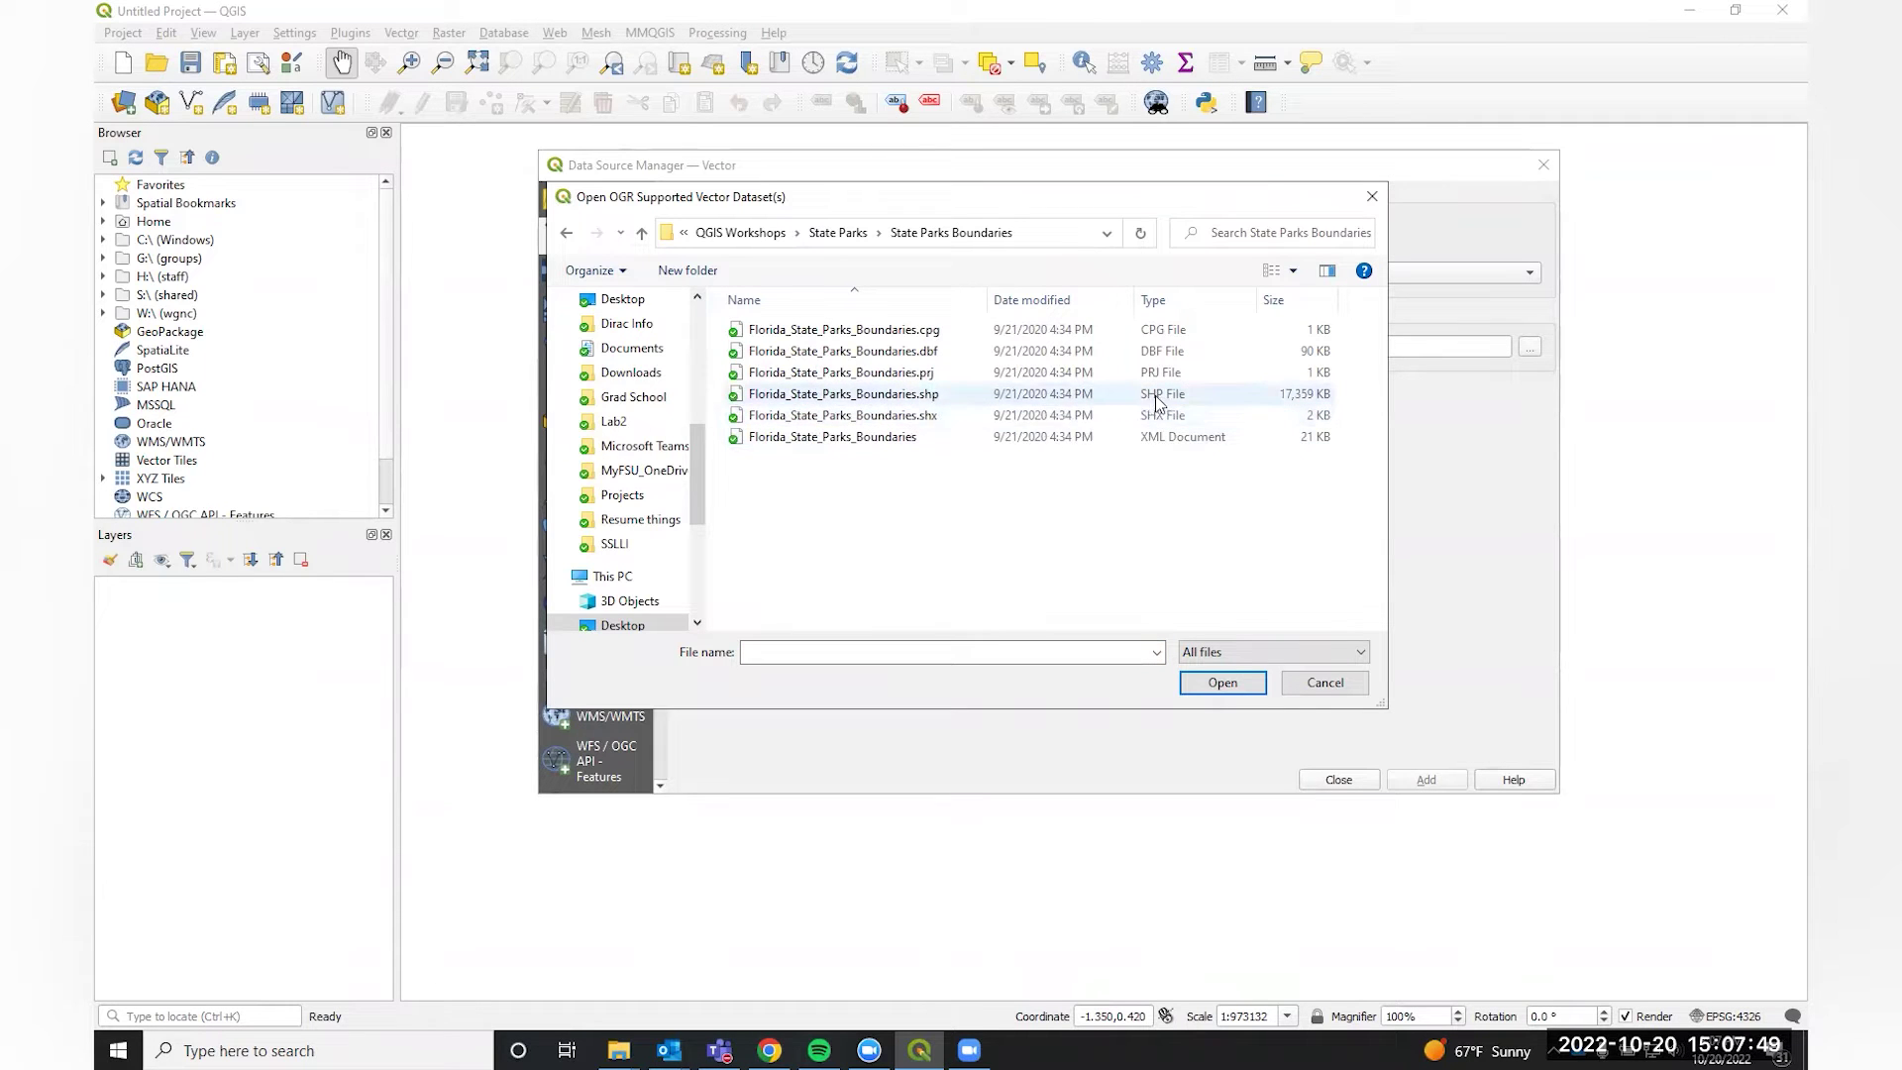
{"action": "left_click", "coordinate": [959, 406]}
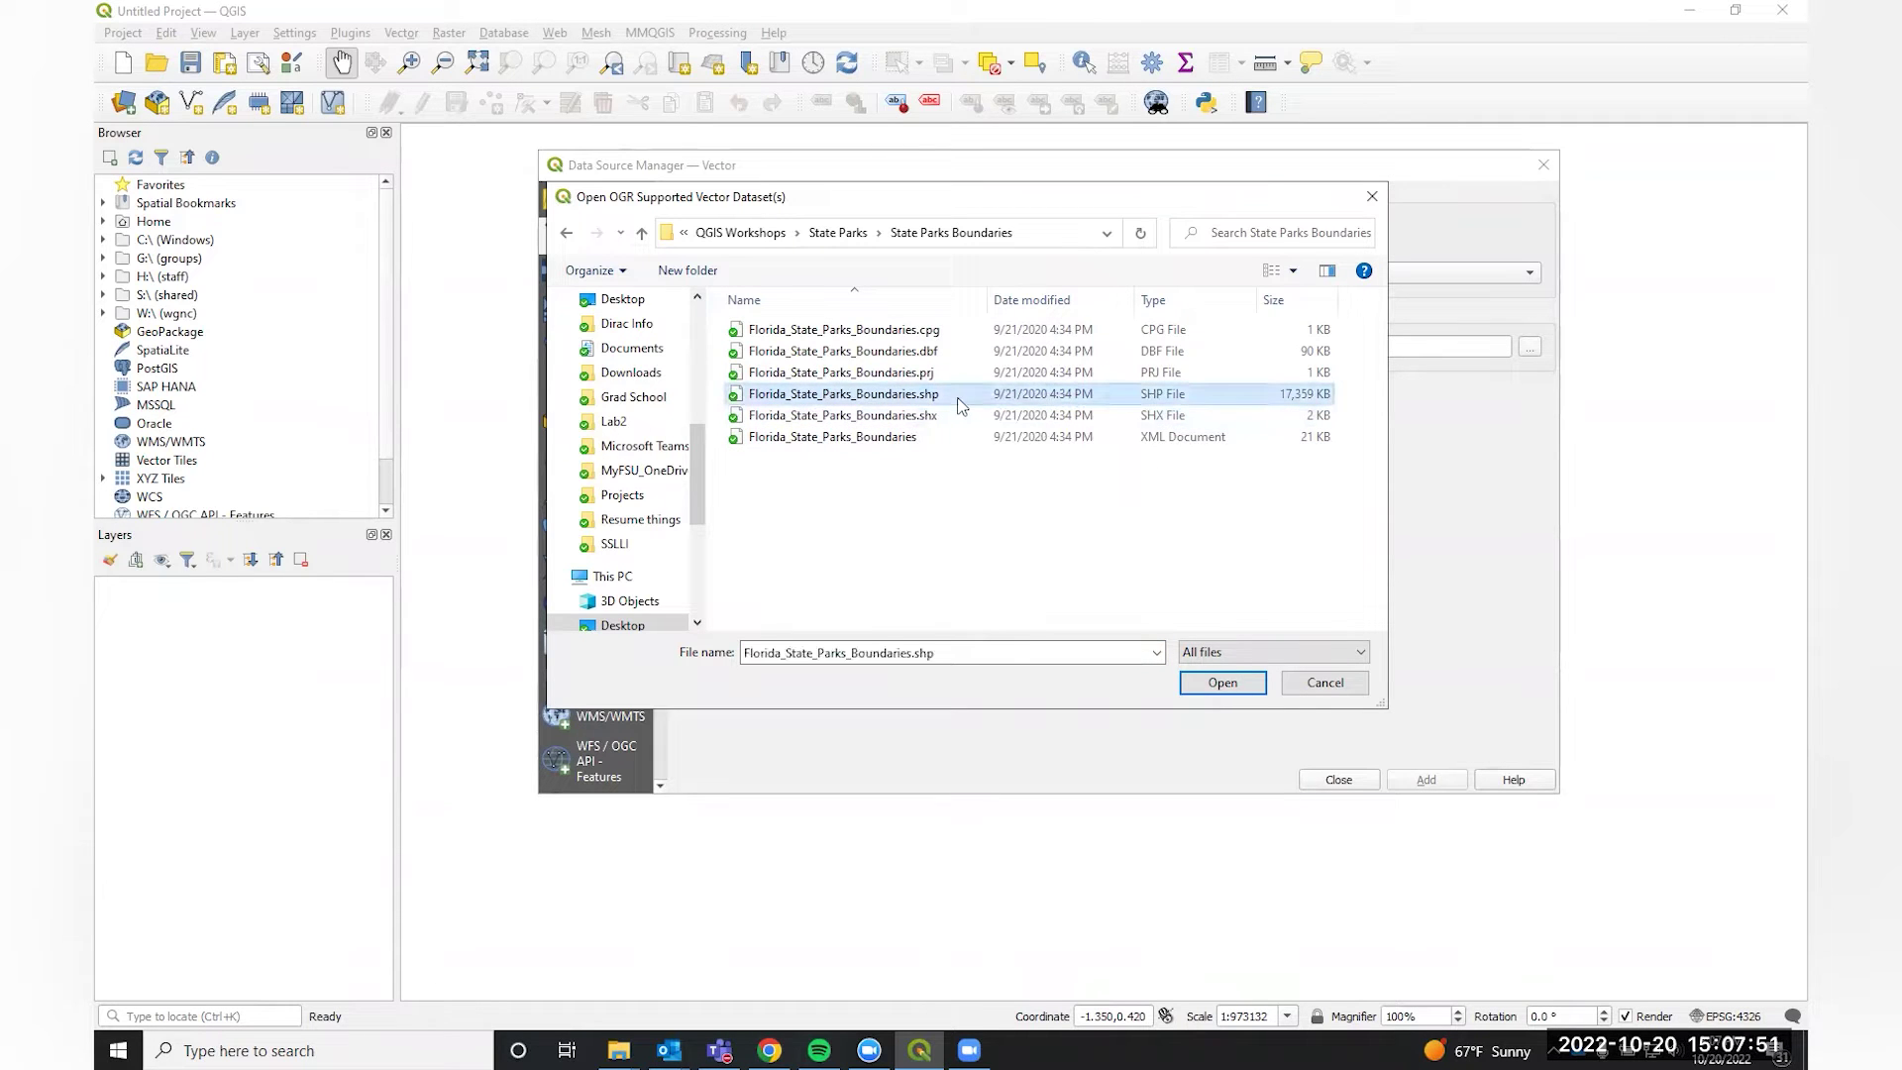
{"action": "left_click", "coordinate": [1223, 683]}
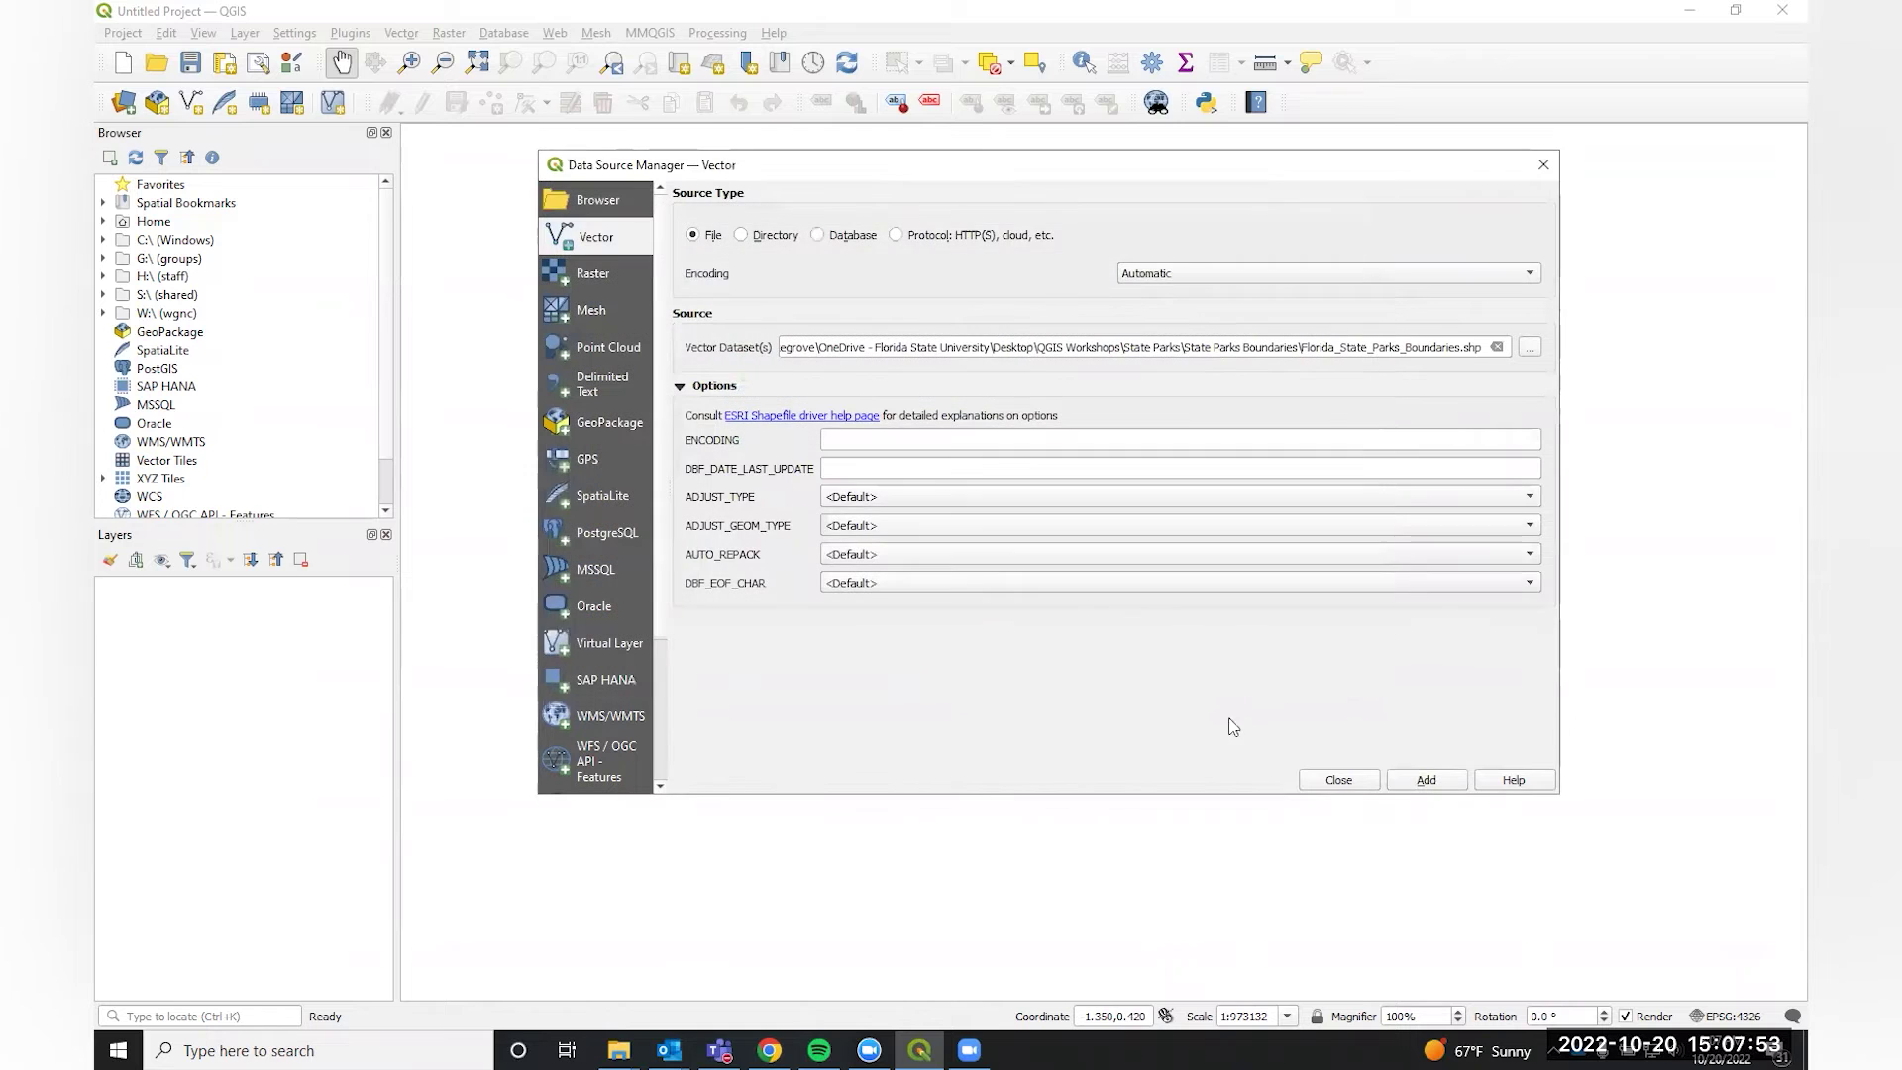
{"action": "left_click", "coordinate": [1423, 781]}
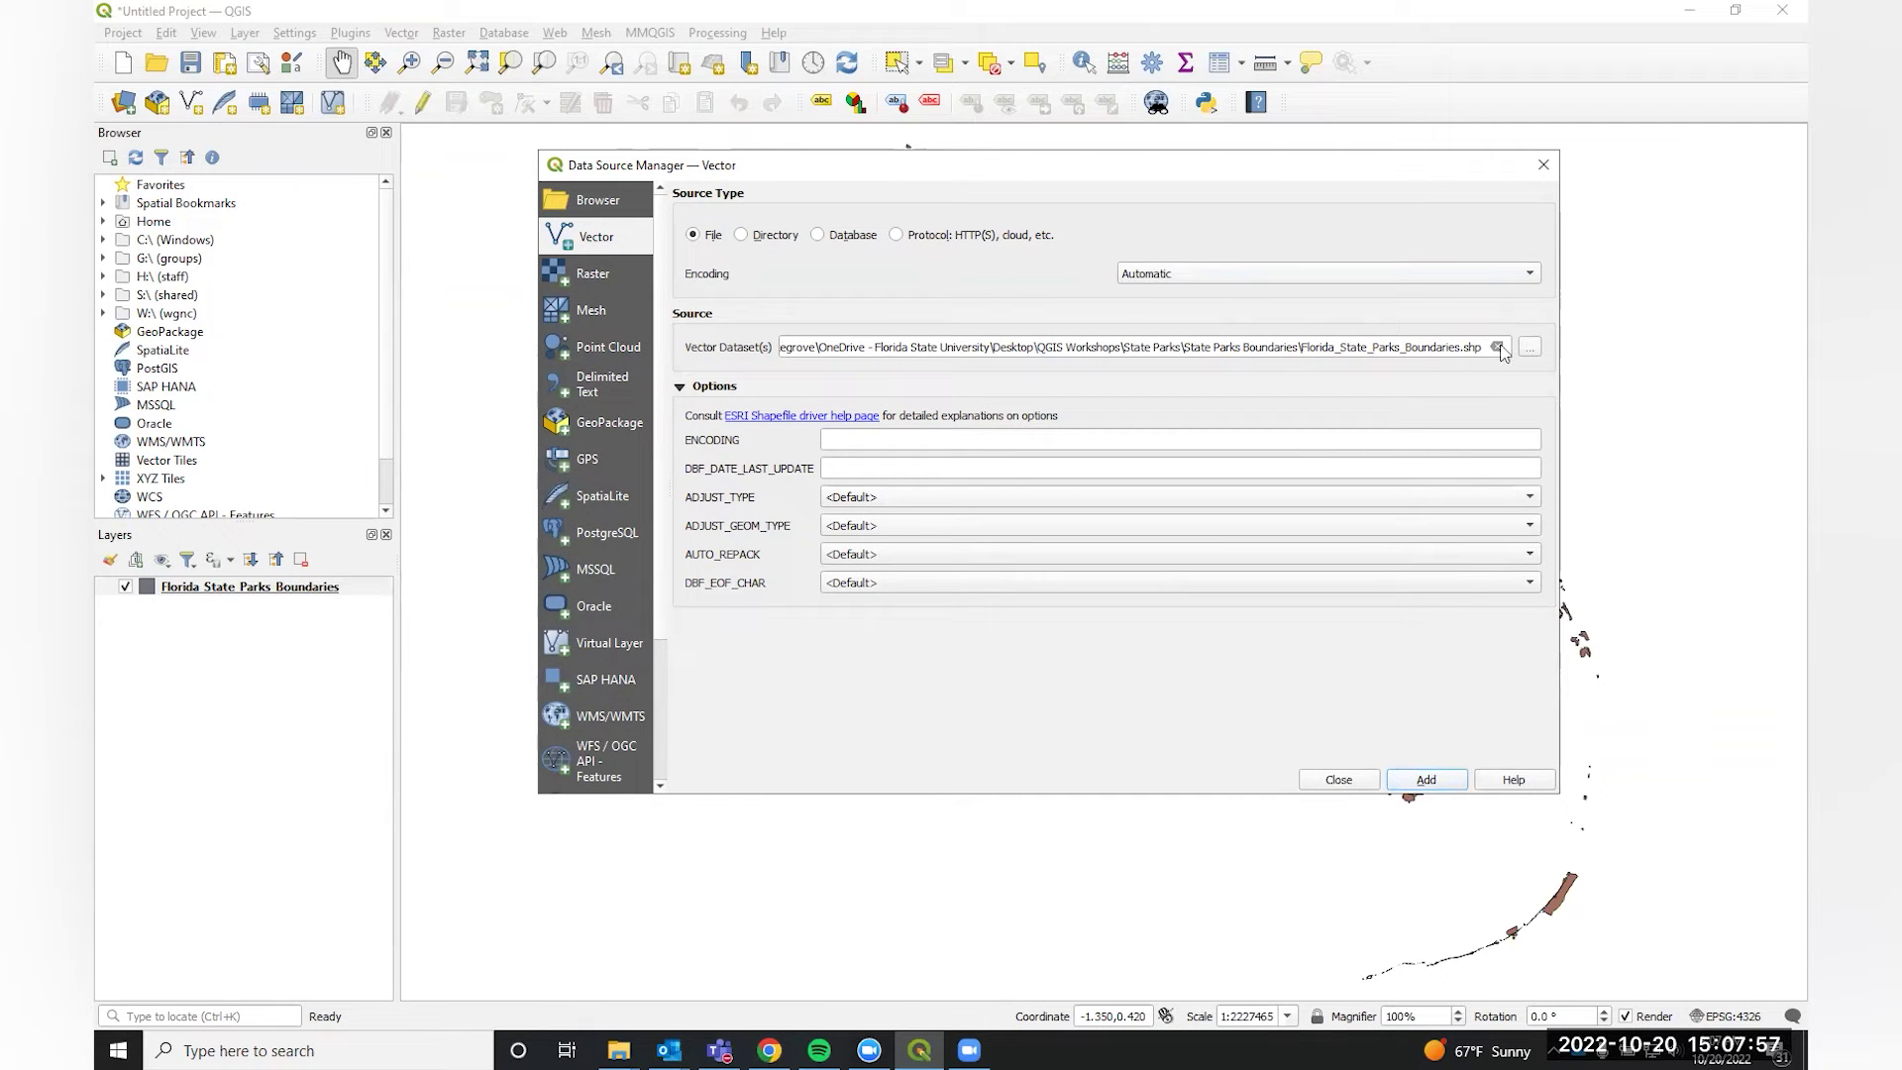
Add Florida_State_Park_Points_of_Interest.shp from the Parks Point of Interest folder as a vector layer.
{"action": "left_click", "coordinate": [1530, 346]}
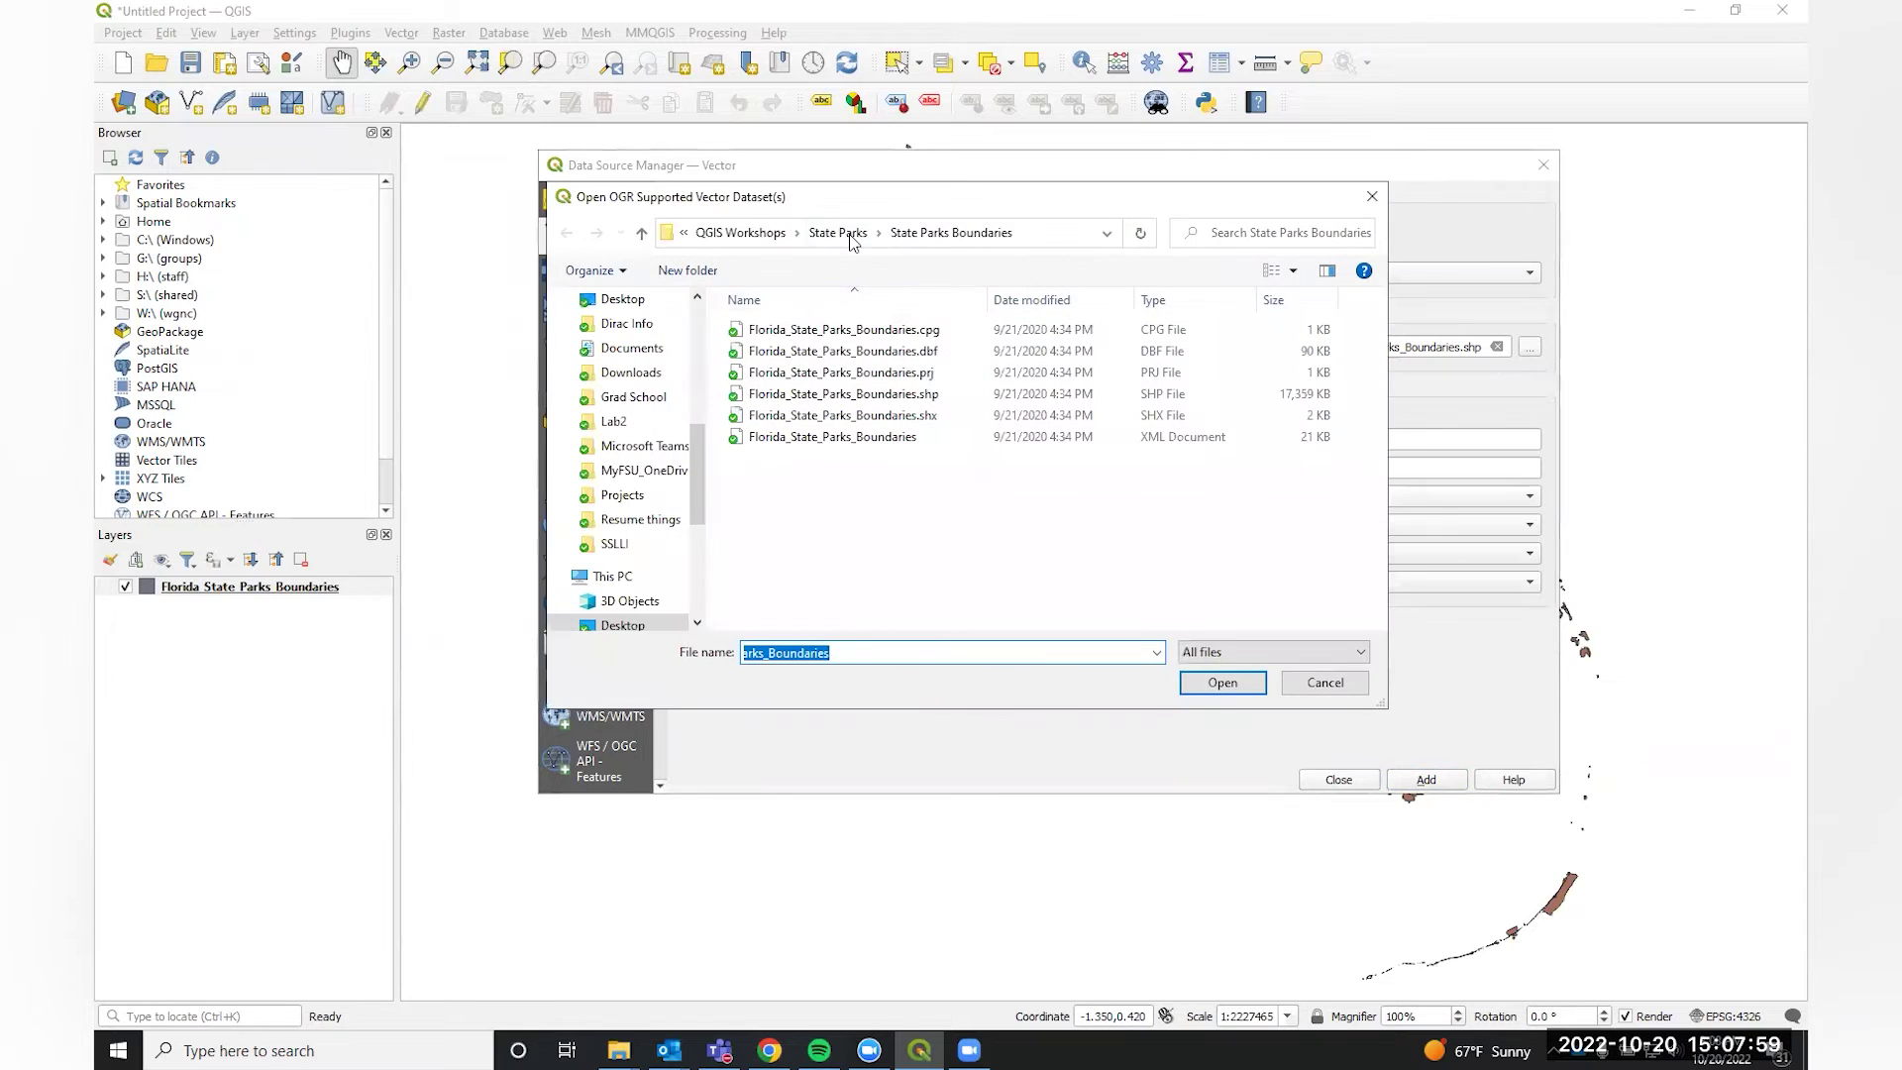
{"action": "left_click", "coordinate": [849, 236]}
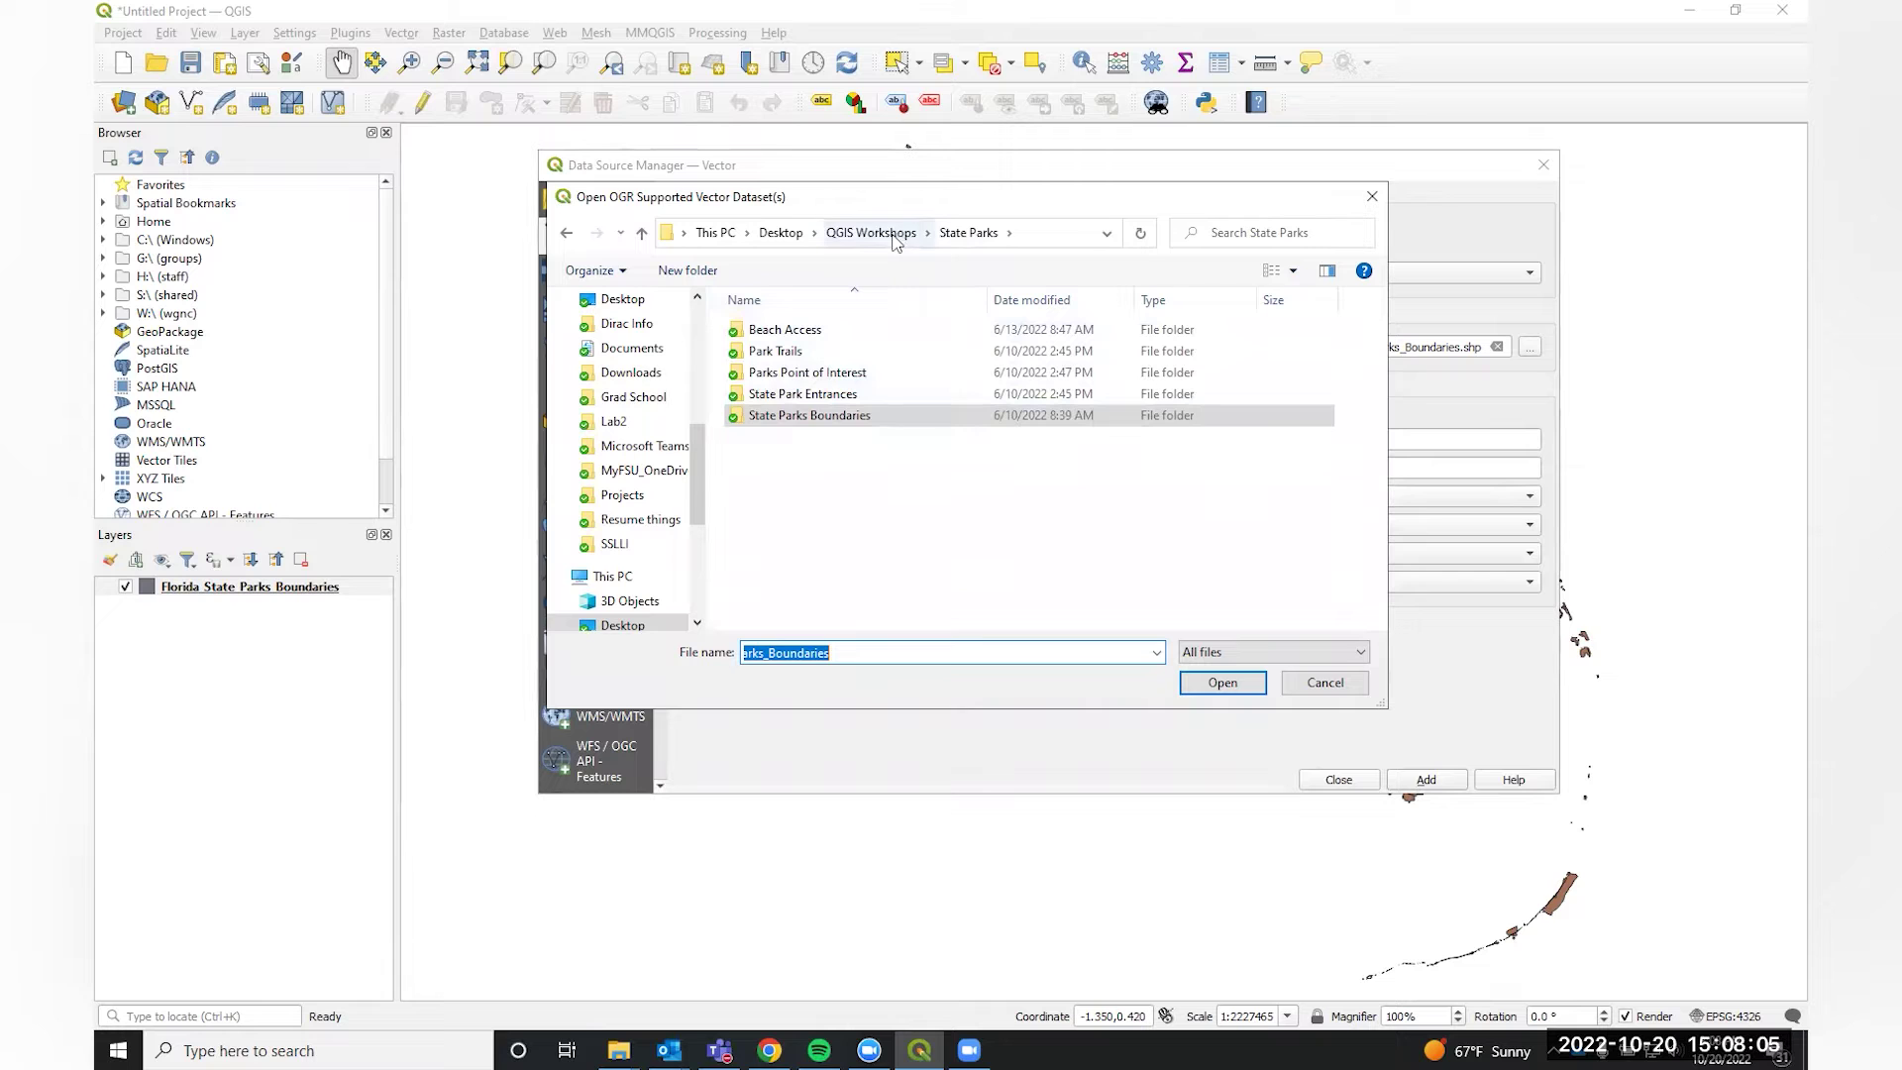
{"action": "left_click", "coordinate": [862, 235]}
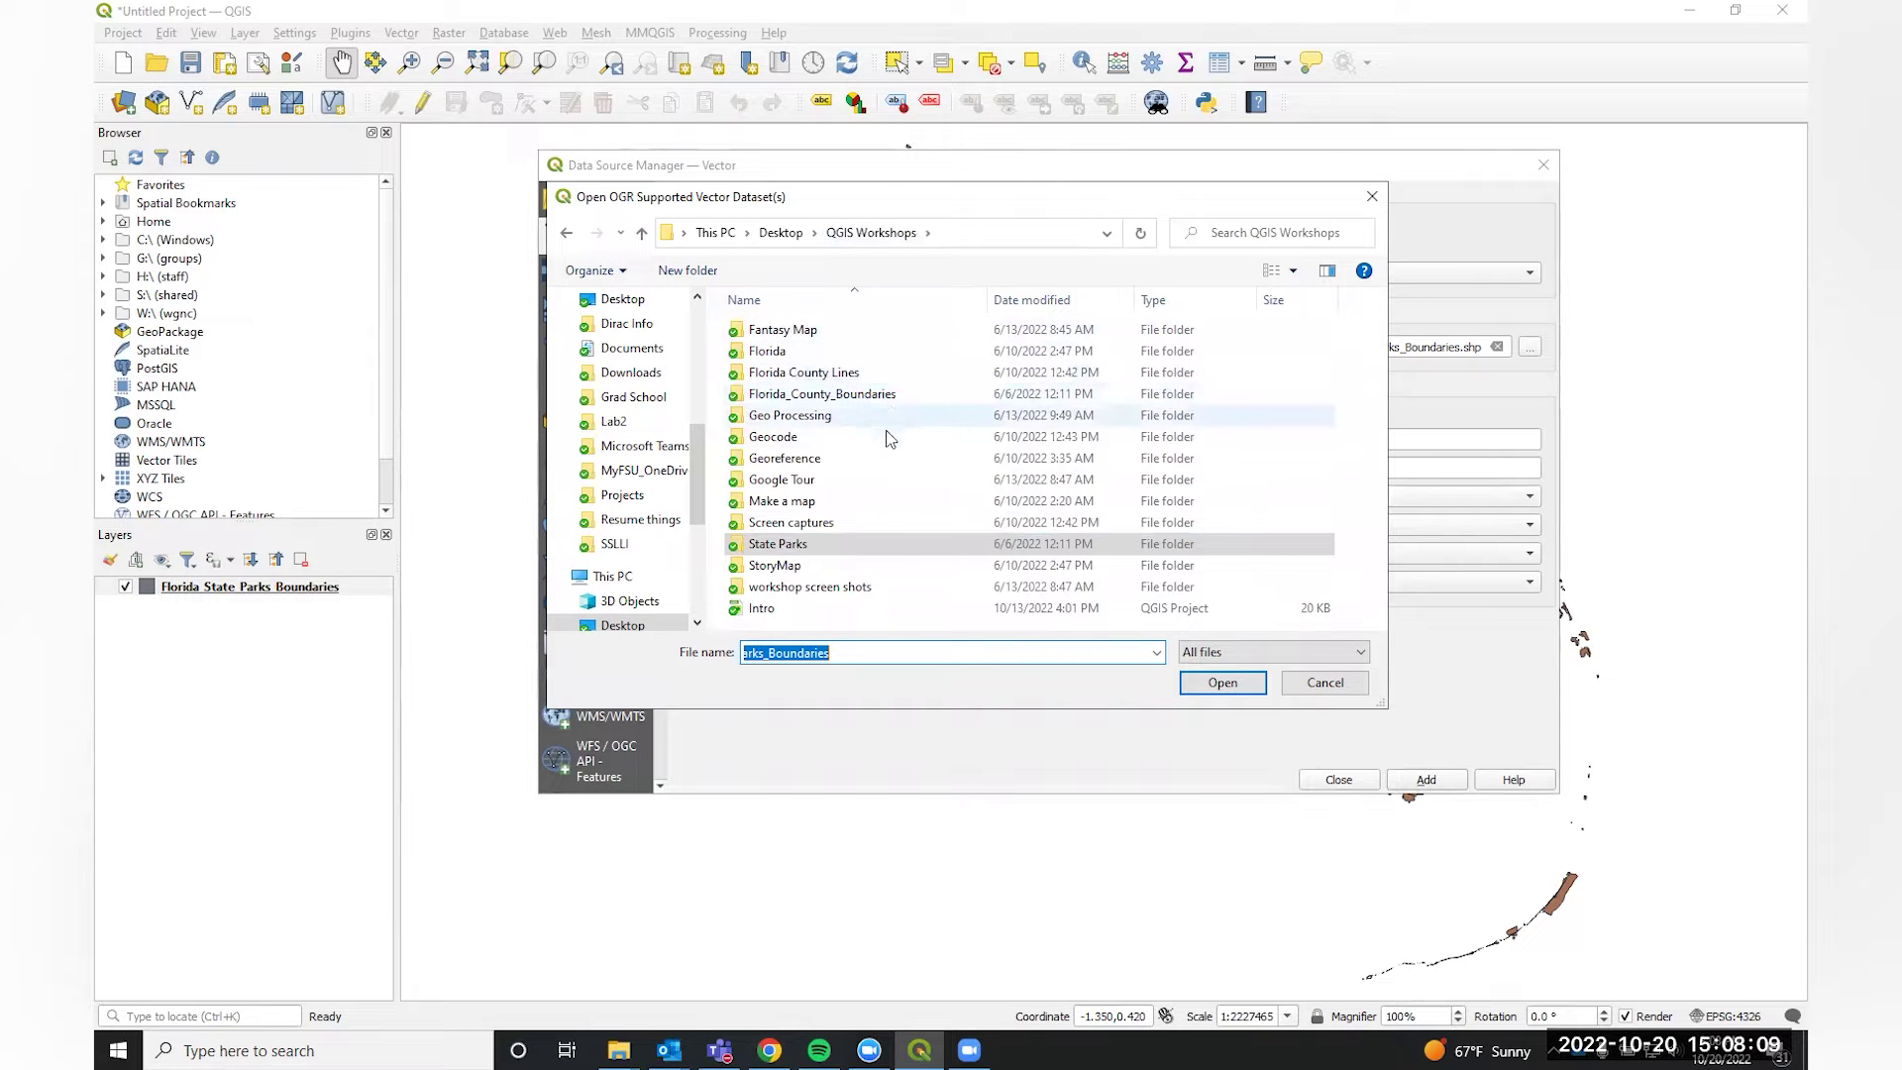
{"action": "double_click", "coordinate": [794, 551]}
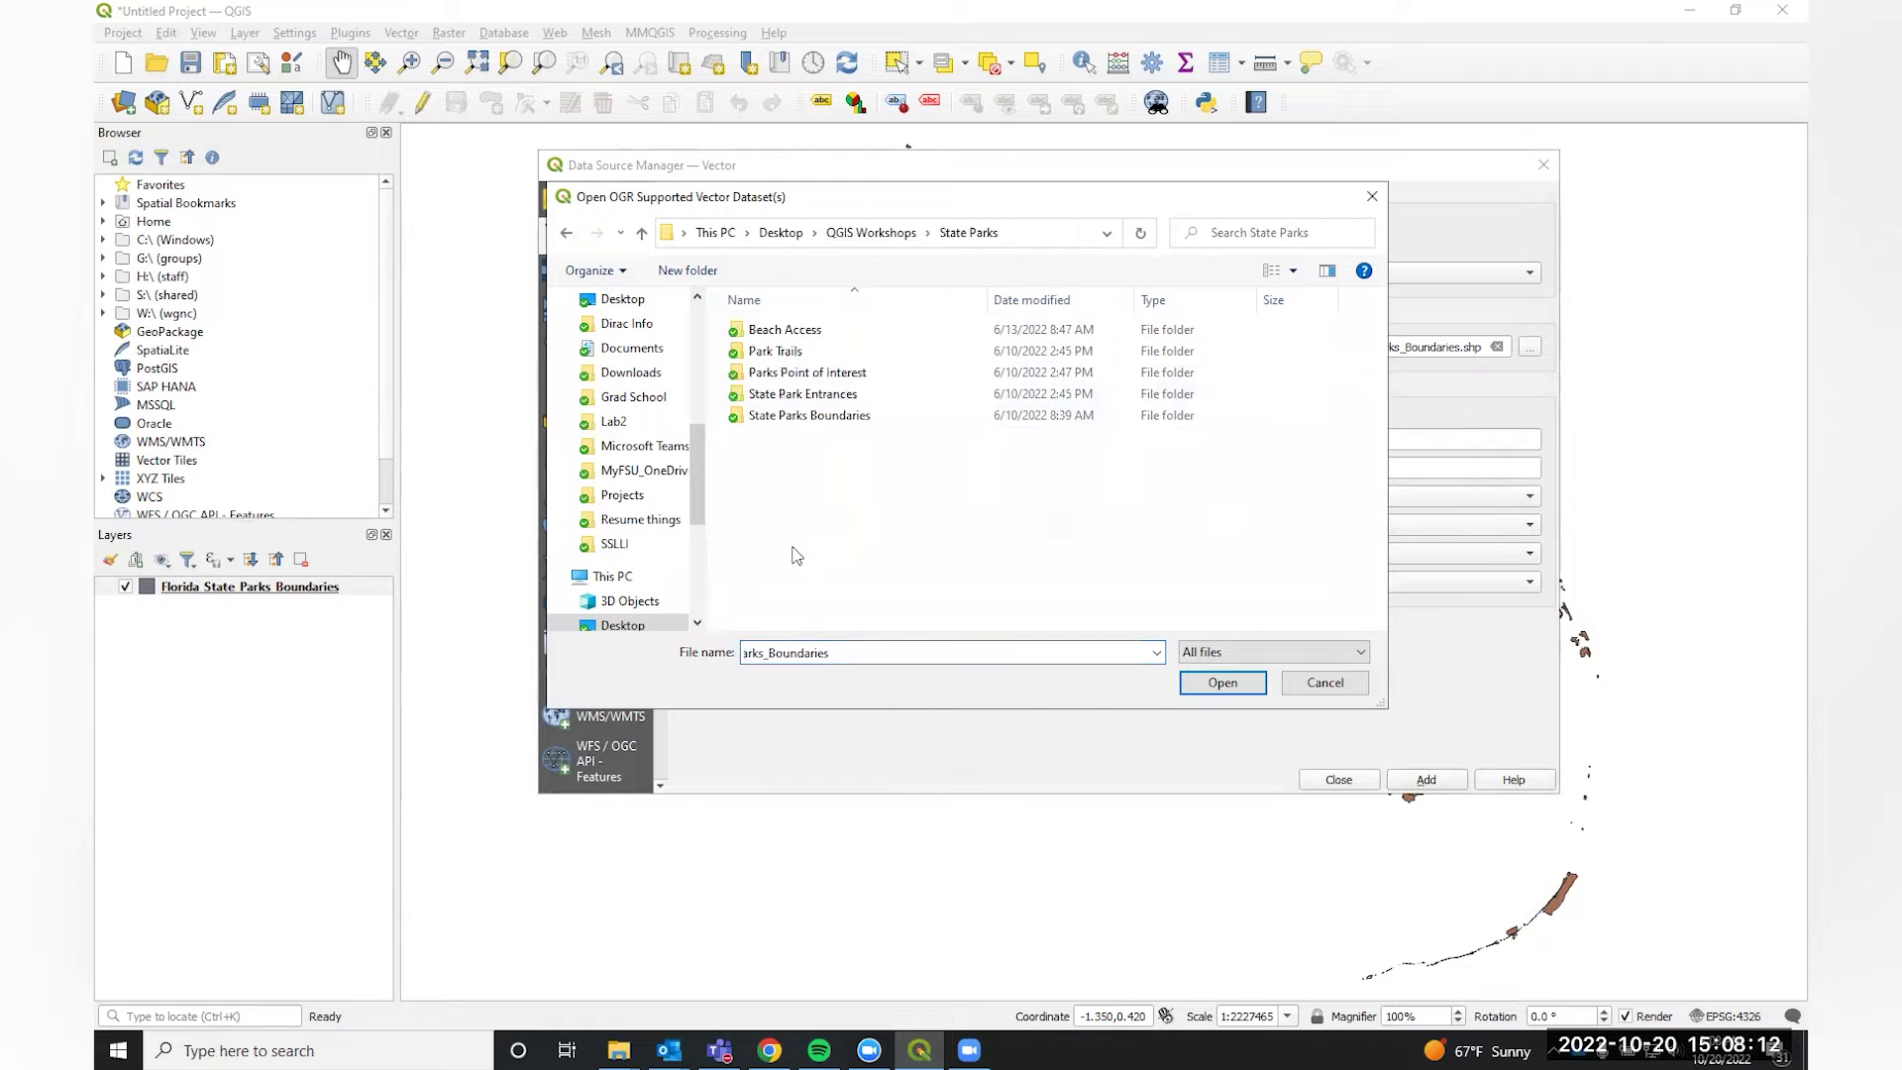
{"action": "double_click", "coordinate": [771, 374]}
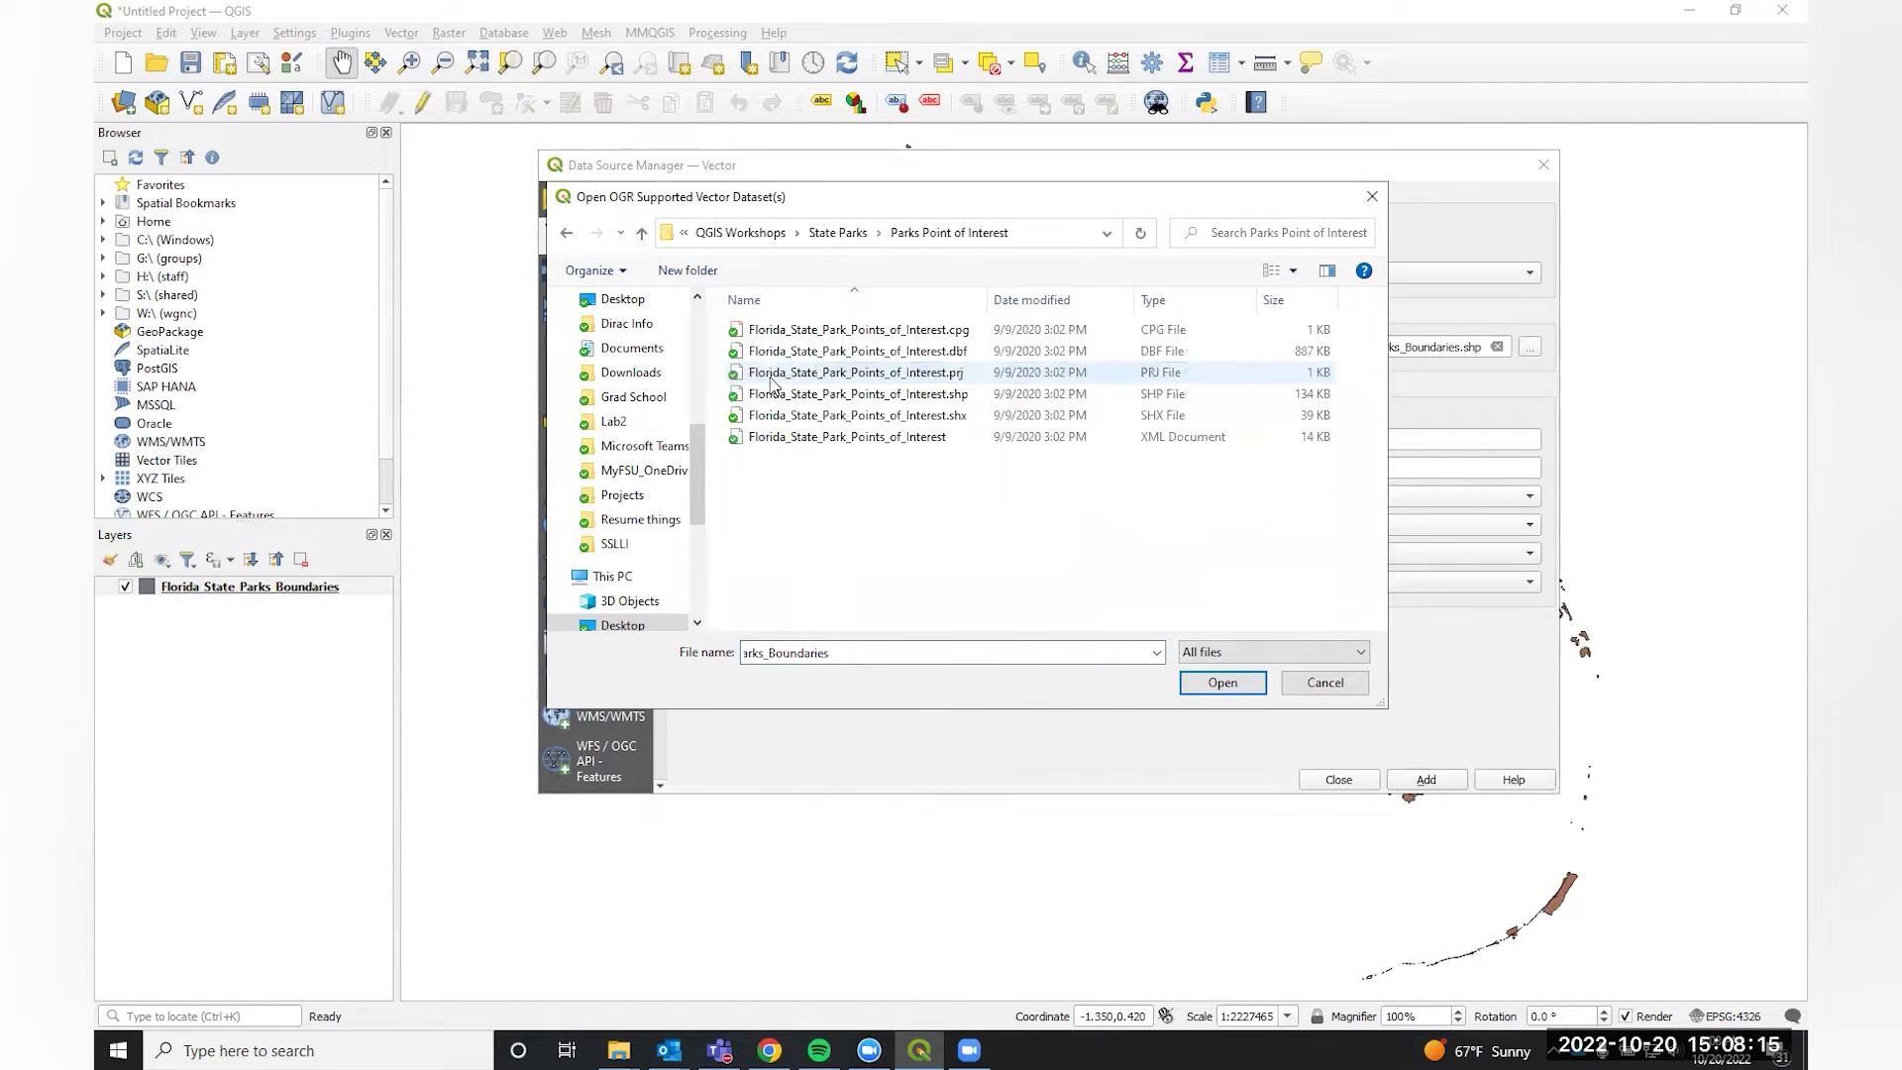
{"action": "left_click", "coordinate": [771, 396]}
{"action": "double_click", "coordinate": [771, 396]}
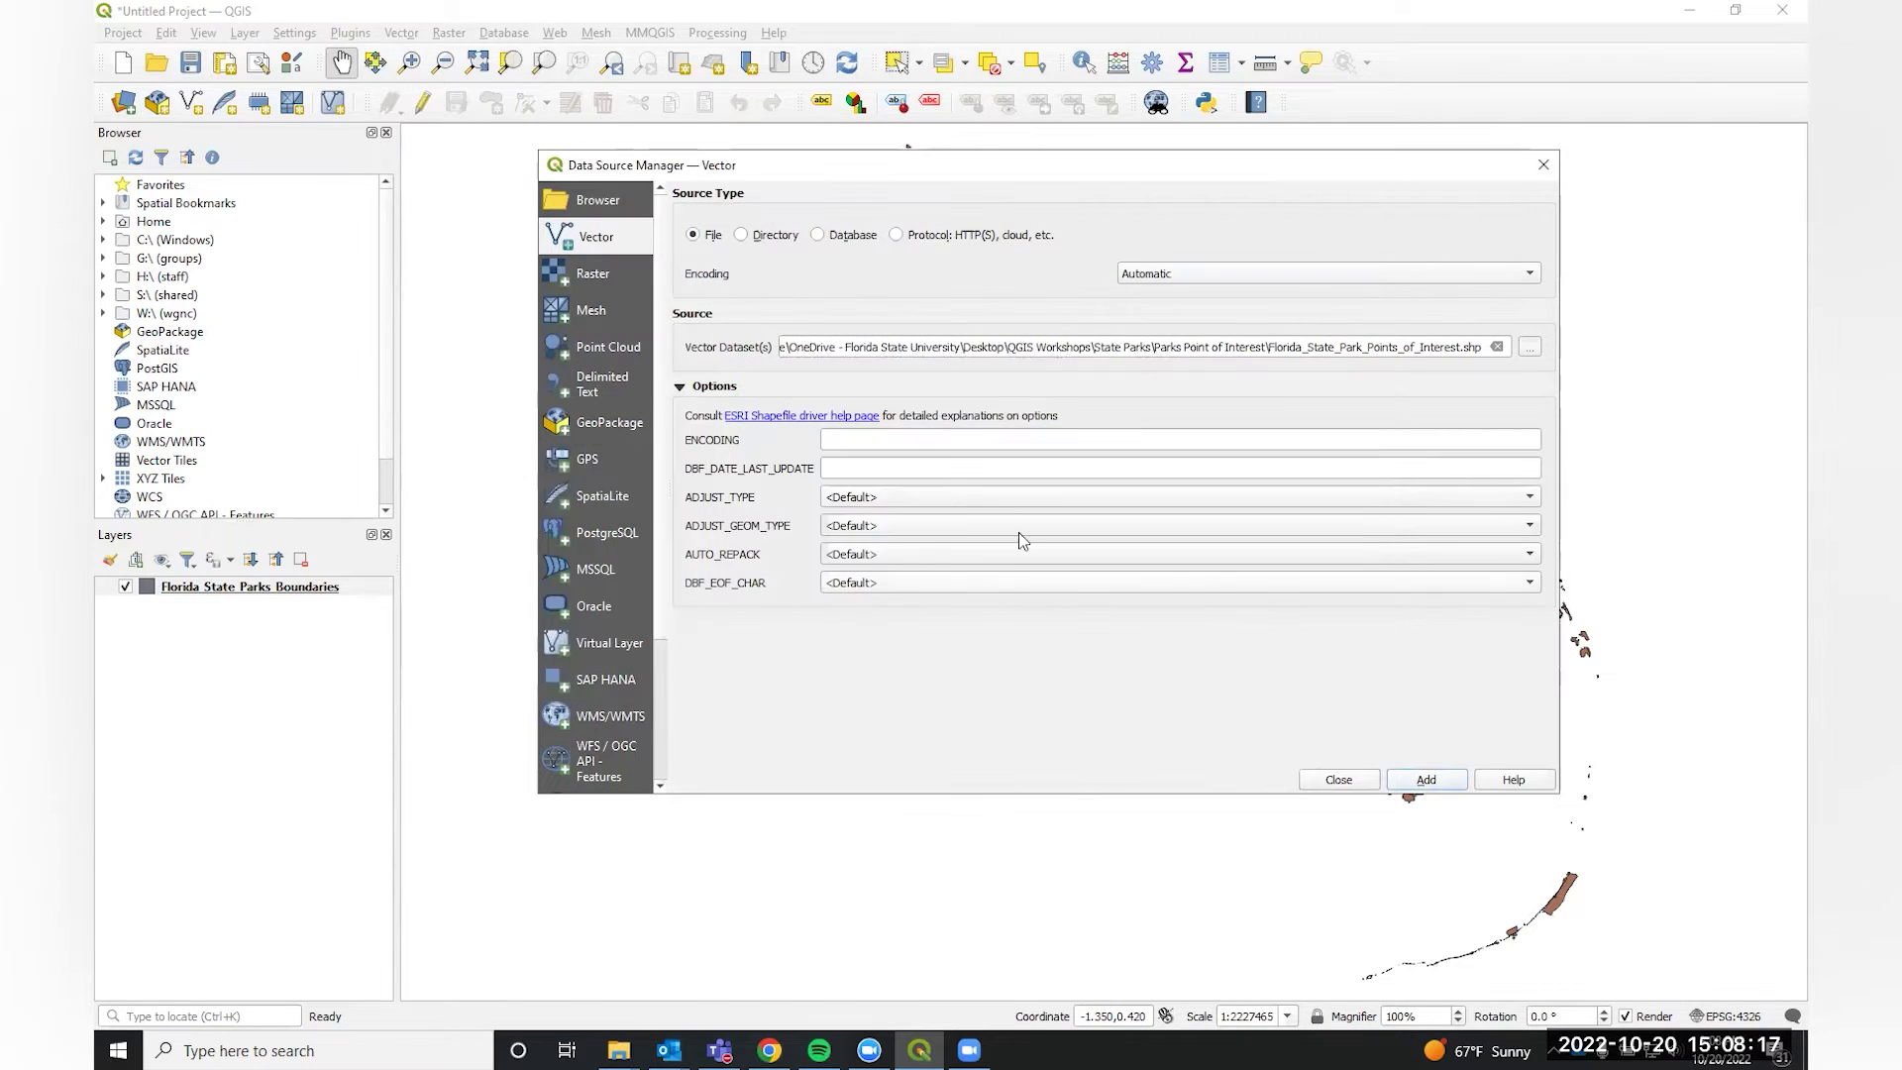
{"action": "left_click", "coordinate": [1424, 781]}
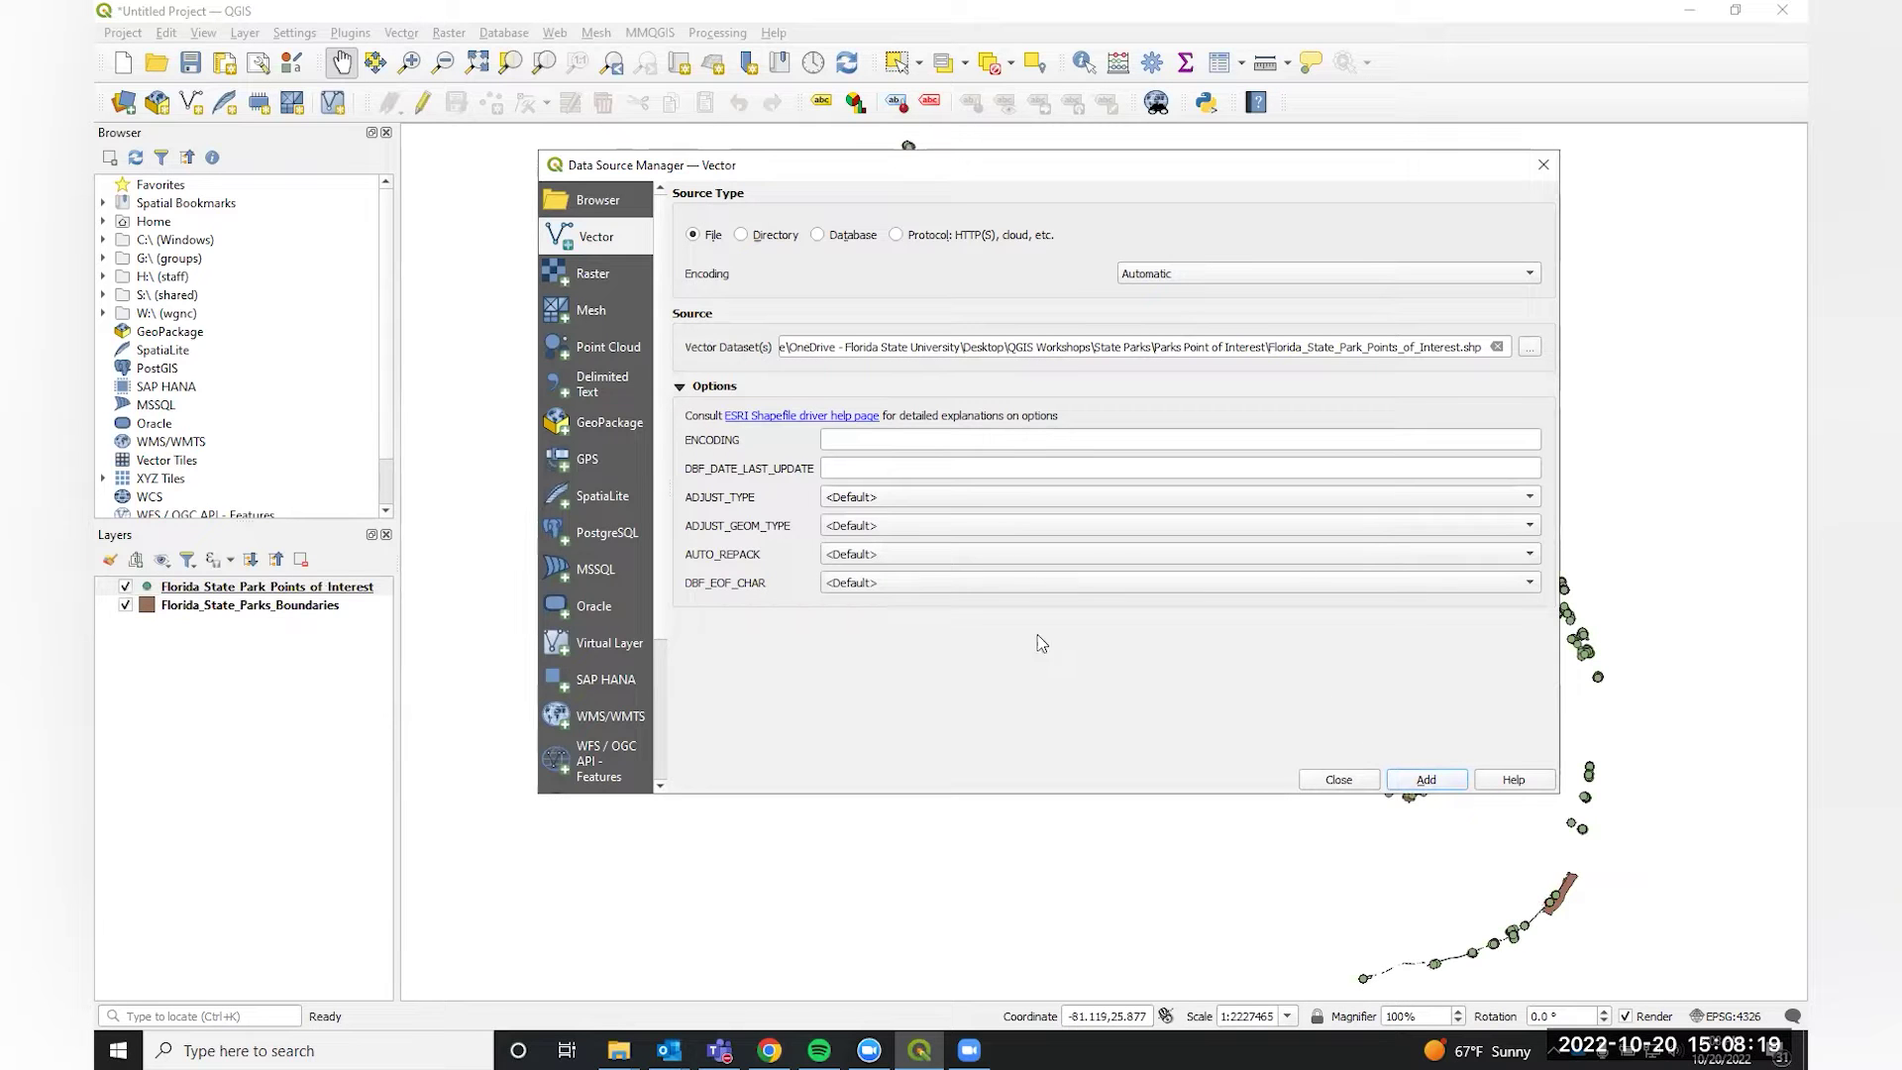
Add Florida_State_Park_Trails.shp from the Park Trails folder as a vector layer.
{"action": "left_click", "coordinate": [1529, 347]}
{"action": "left_click", "coordinate": [838, 233]}
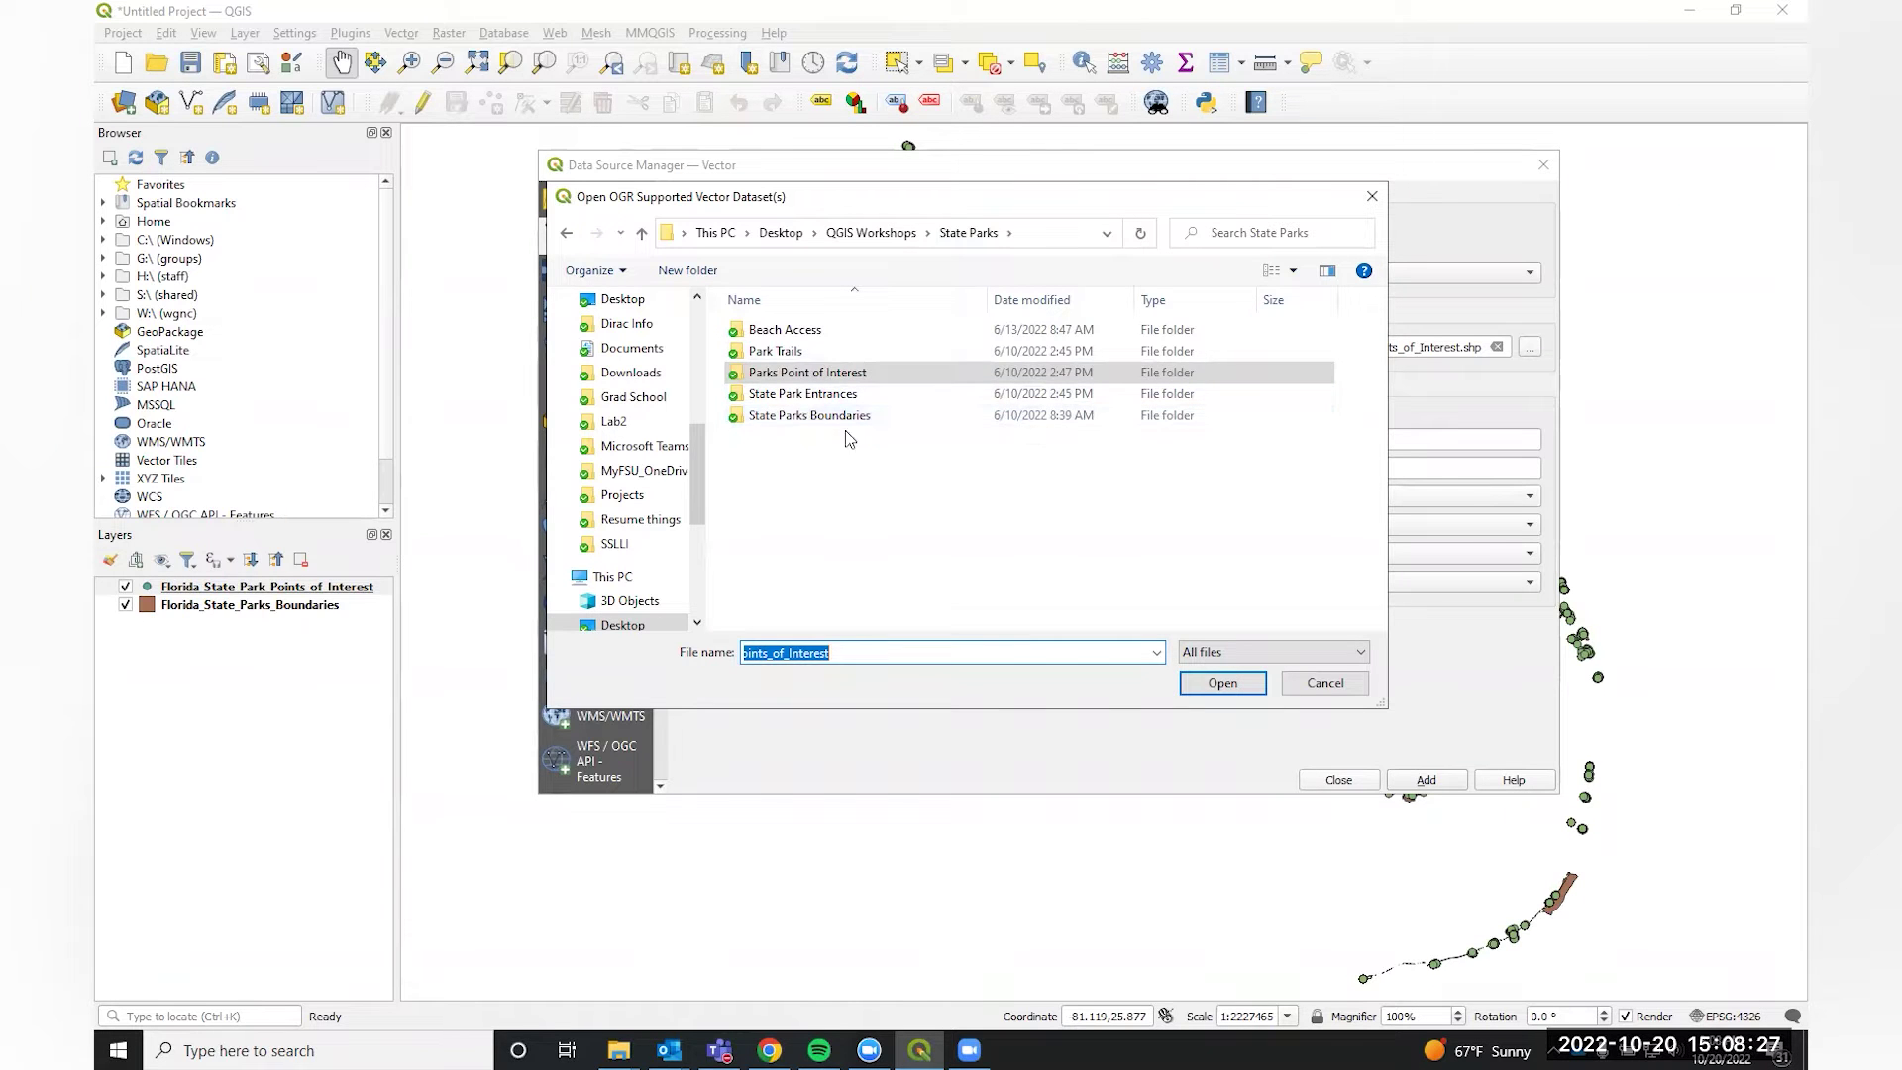
{"action": "double_click", "coordinate": [782, 357]}
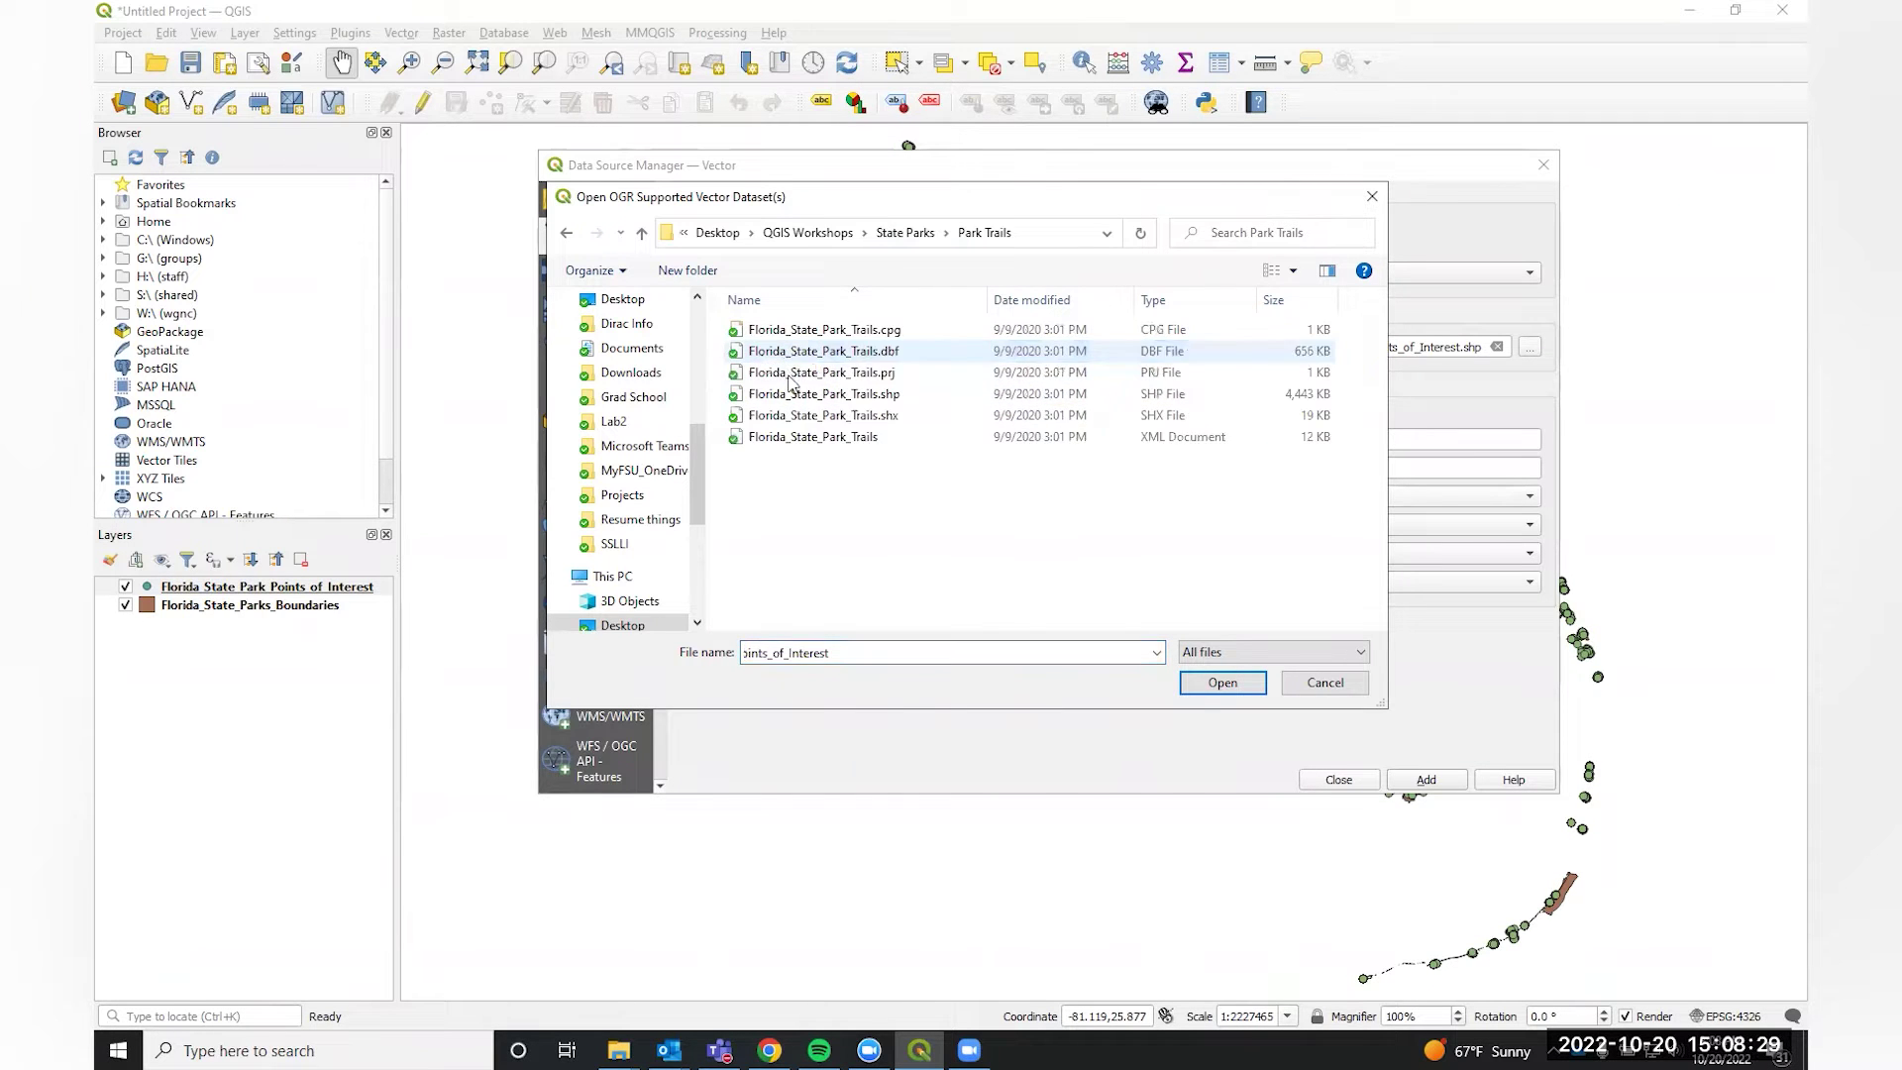
{"action": "double_click", "coordinate": [825, 395]}
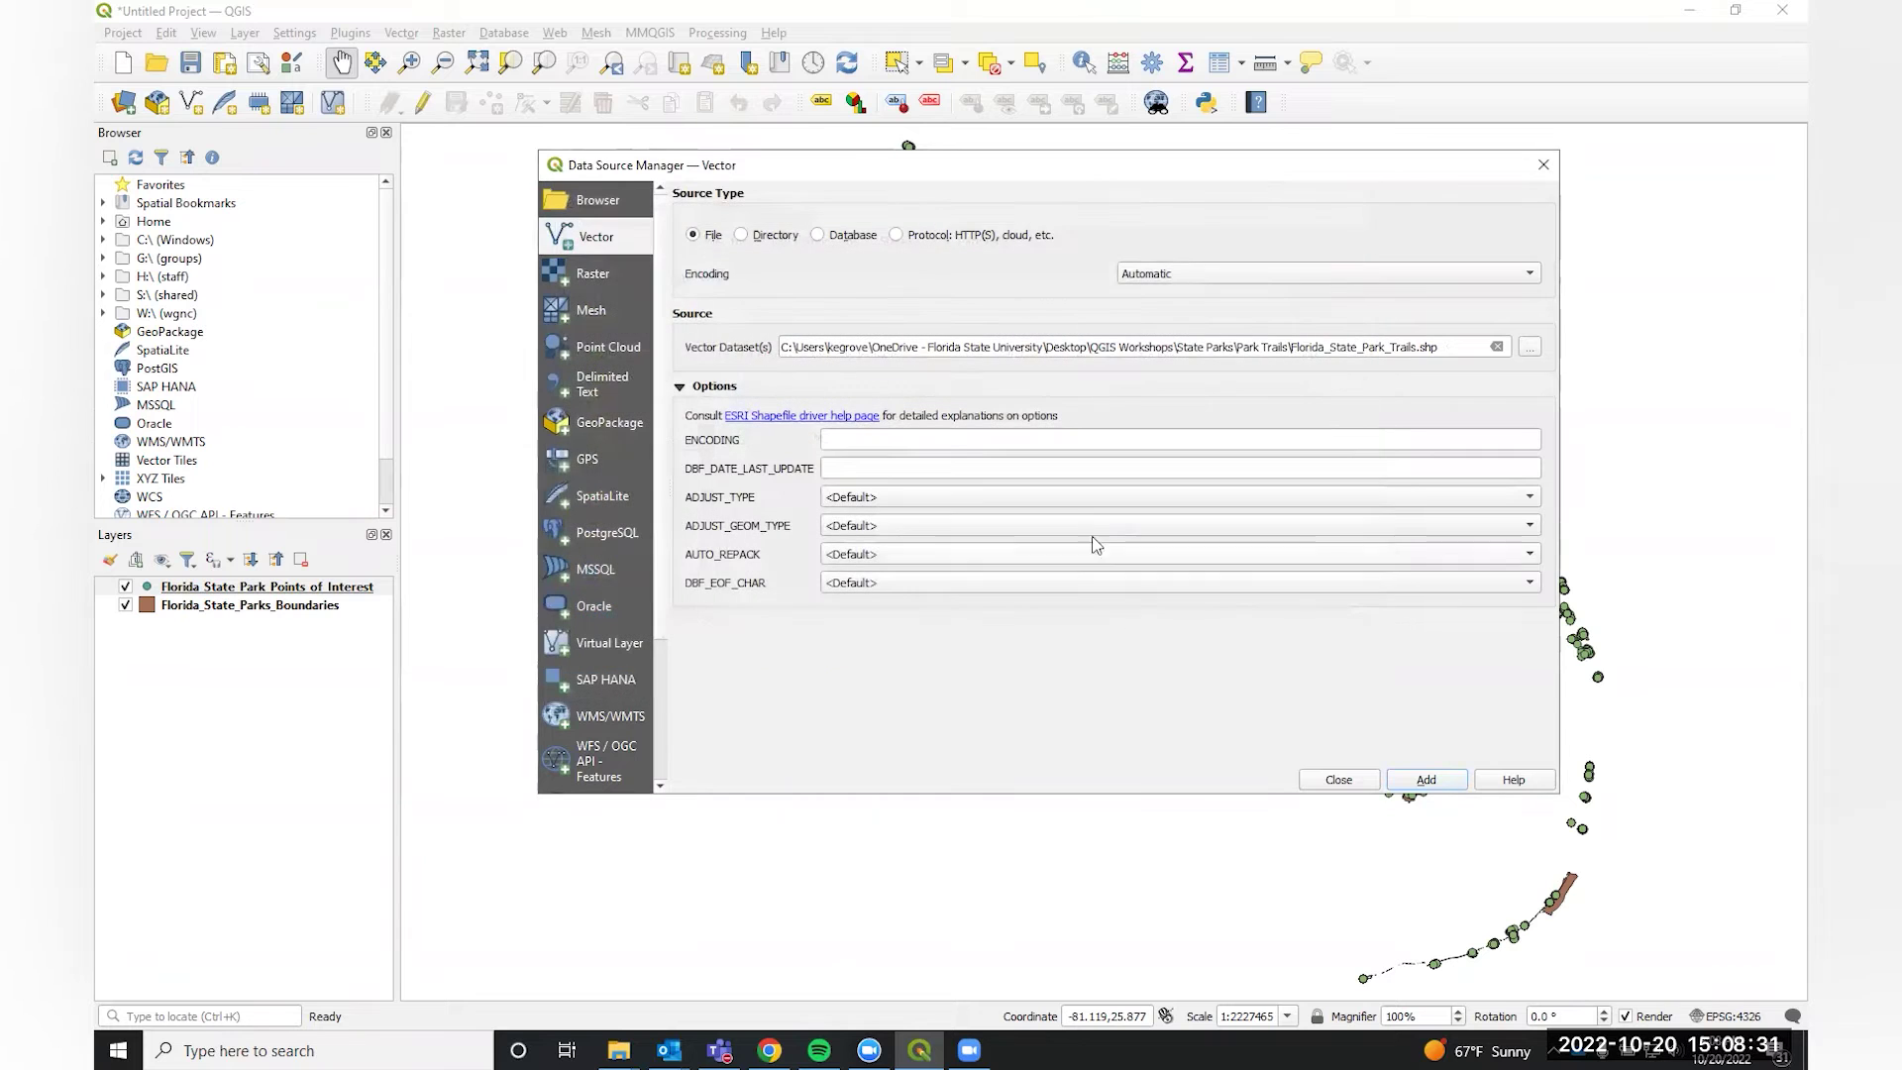
{"action": "left_click", "coordinate": [1426, 780]}
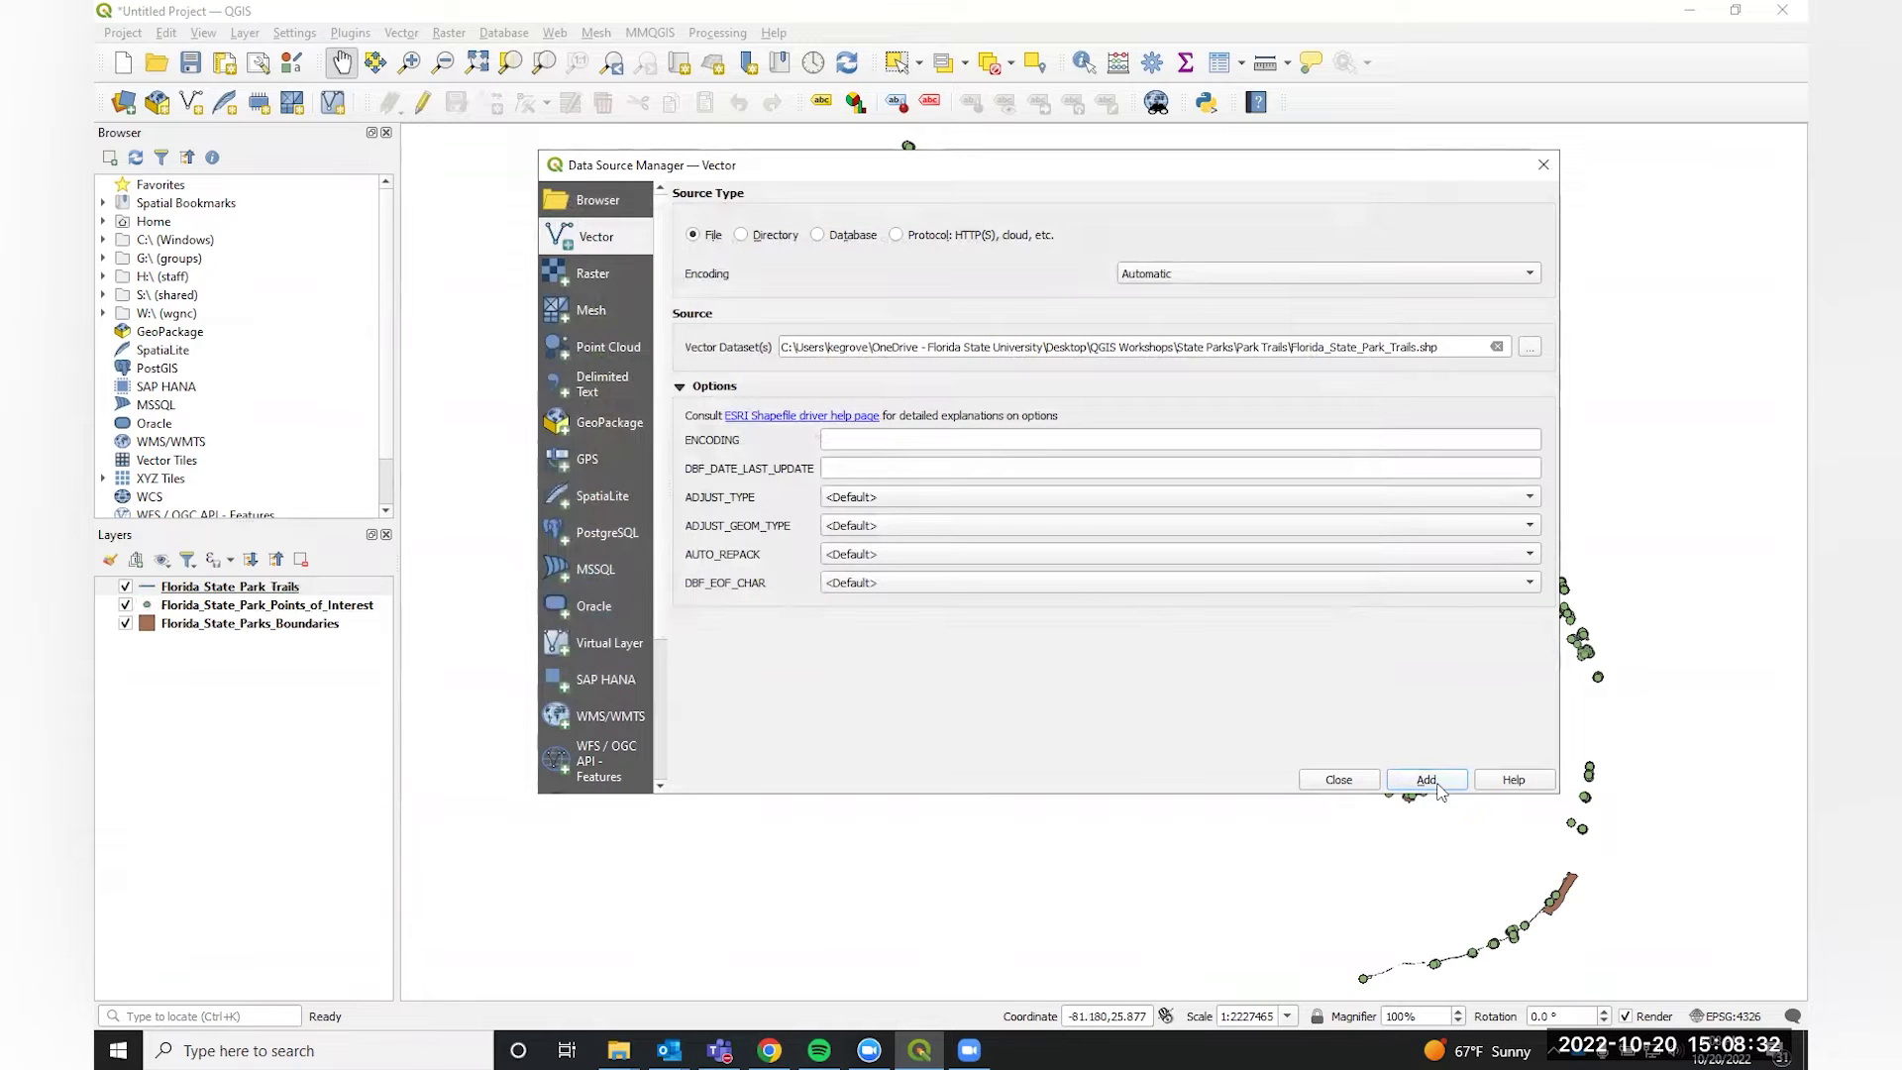
Add Florida_Counties.shp as a vector layer using the transformation Inverse of Florida GDL Albers (meters) + NAD83(HARN) to WGS 84 (3).
{"action": "left_click", "coordinate": [1531, 349]}
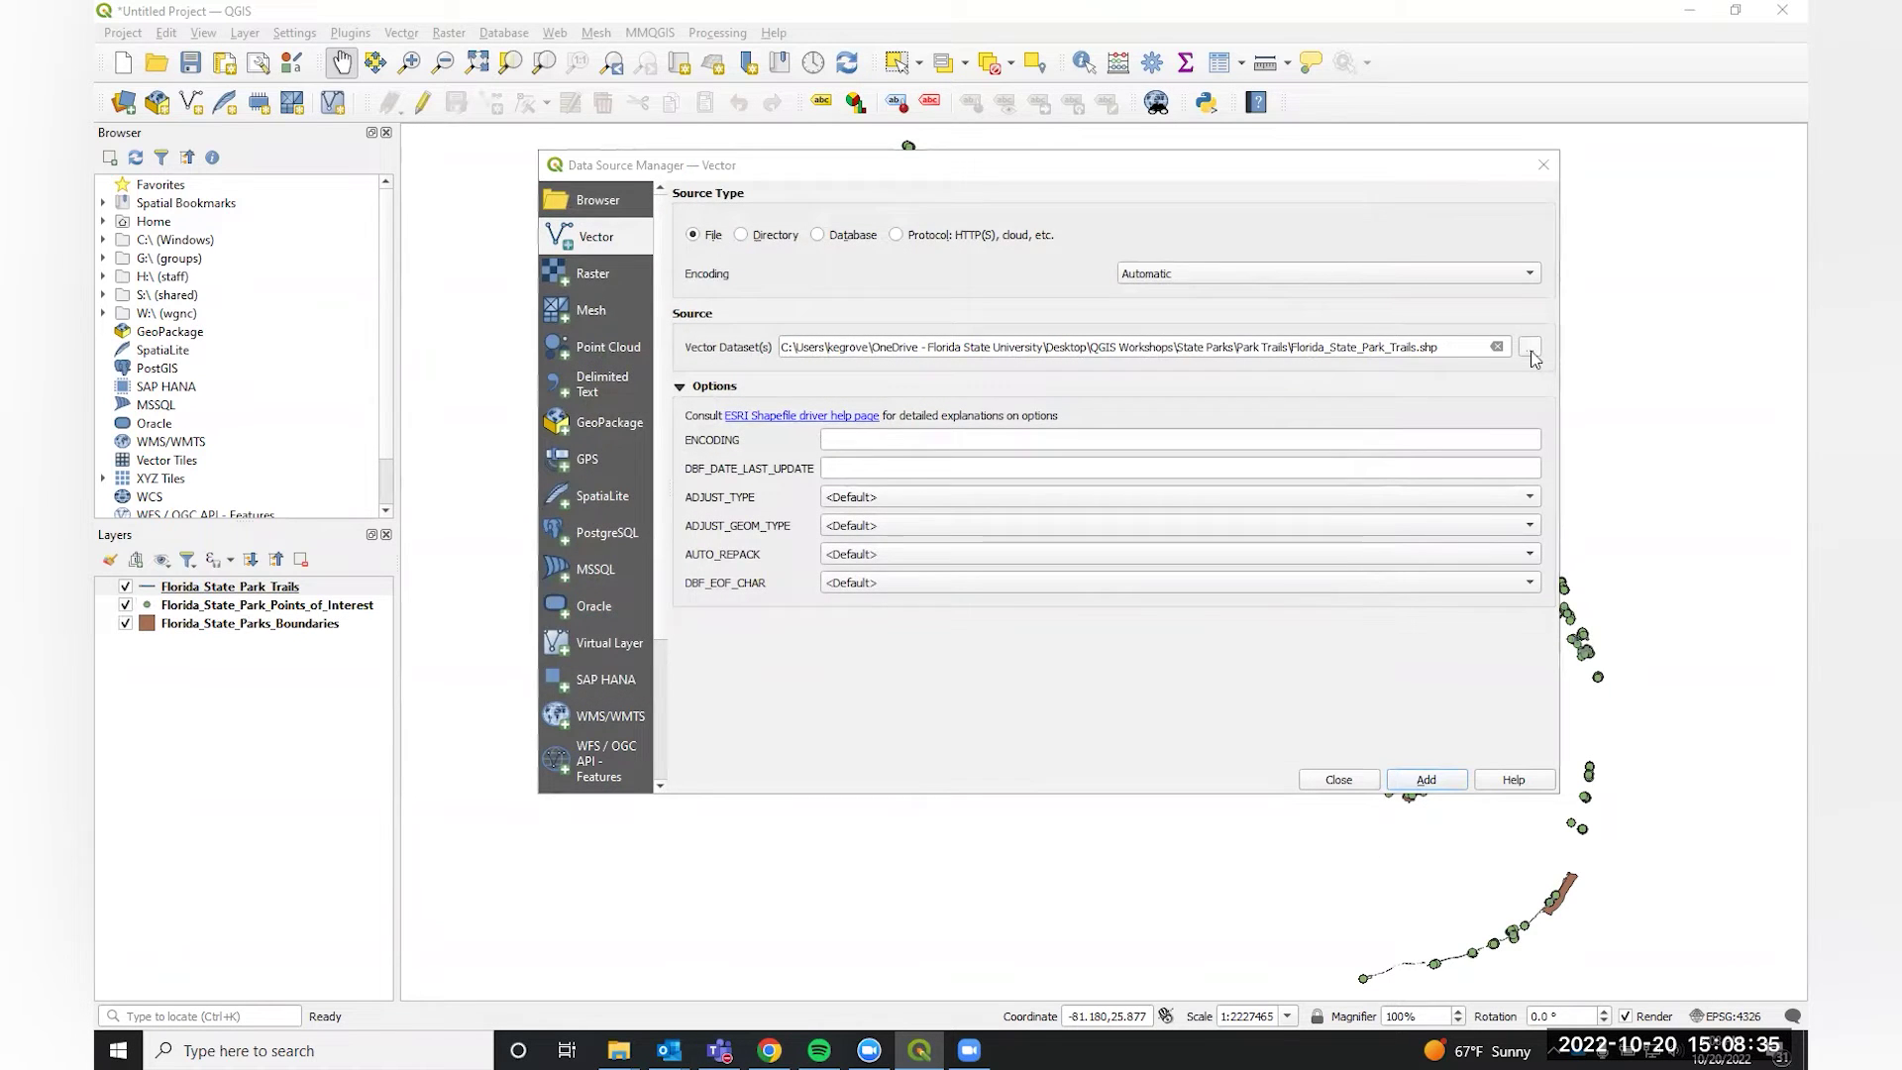
{"action": "left_click", "coordinate": [807, 233]}
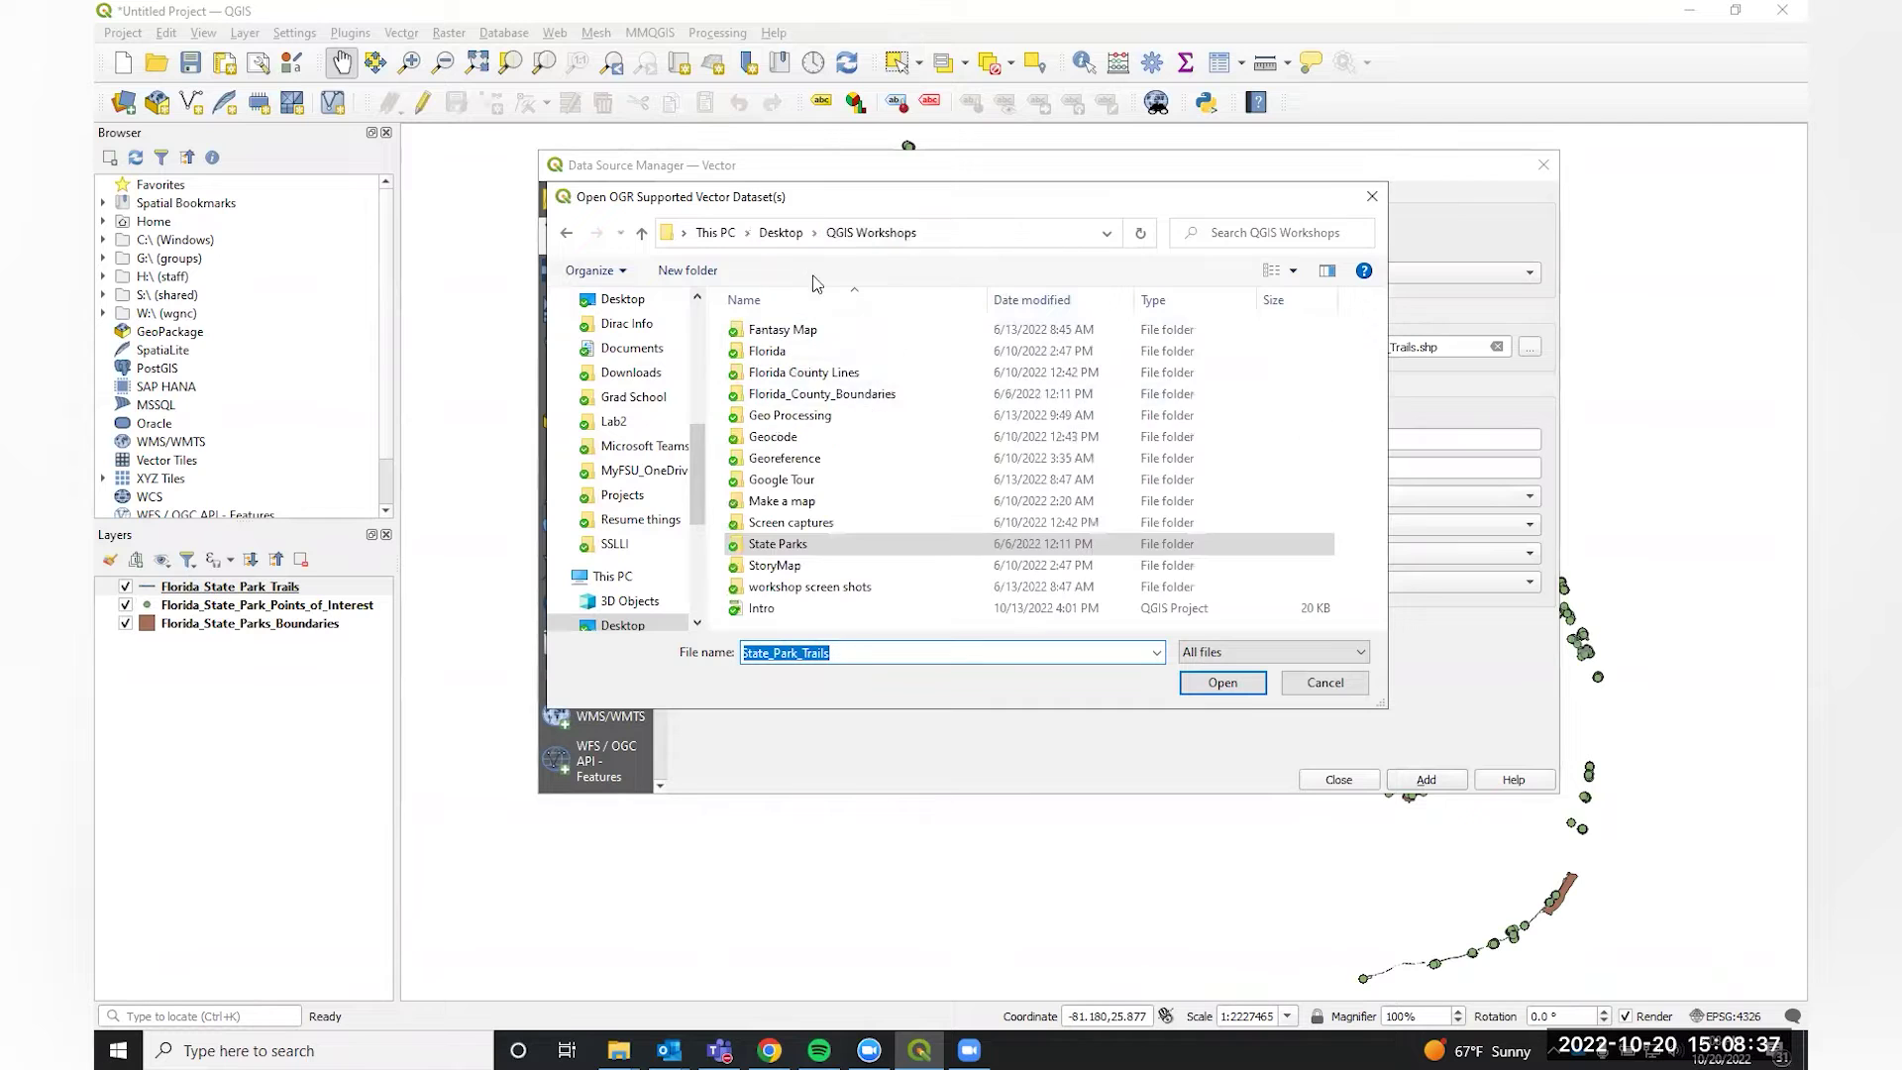
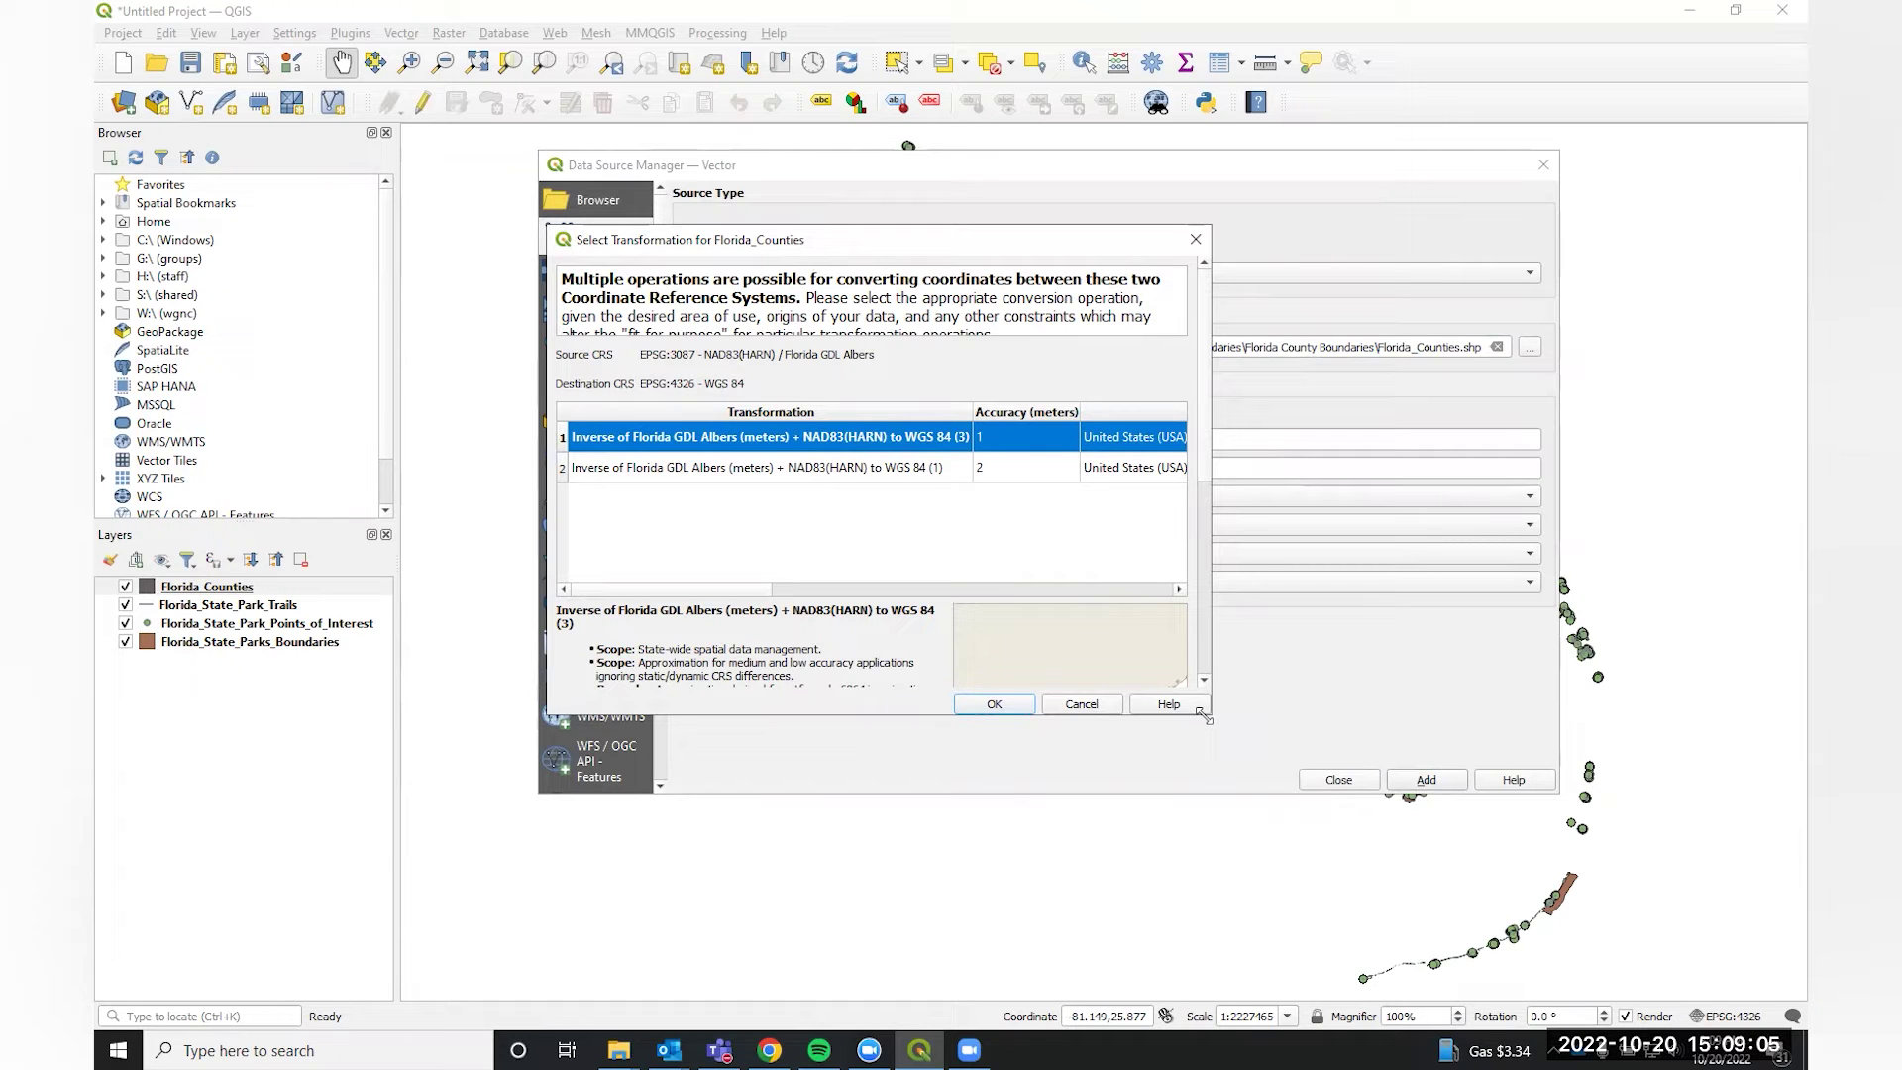
{"action": "left_click_drag", "start_coordinate": [1202, 713], "coordinate": [1451, 917]}
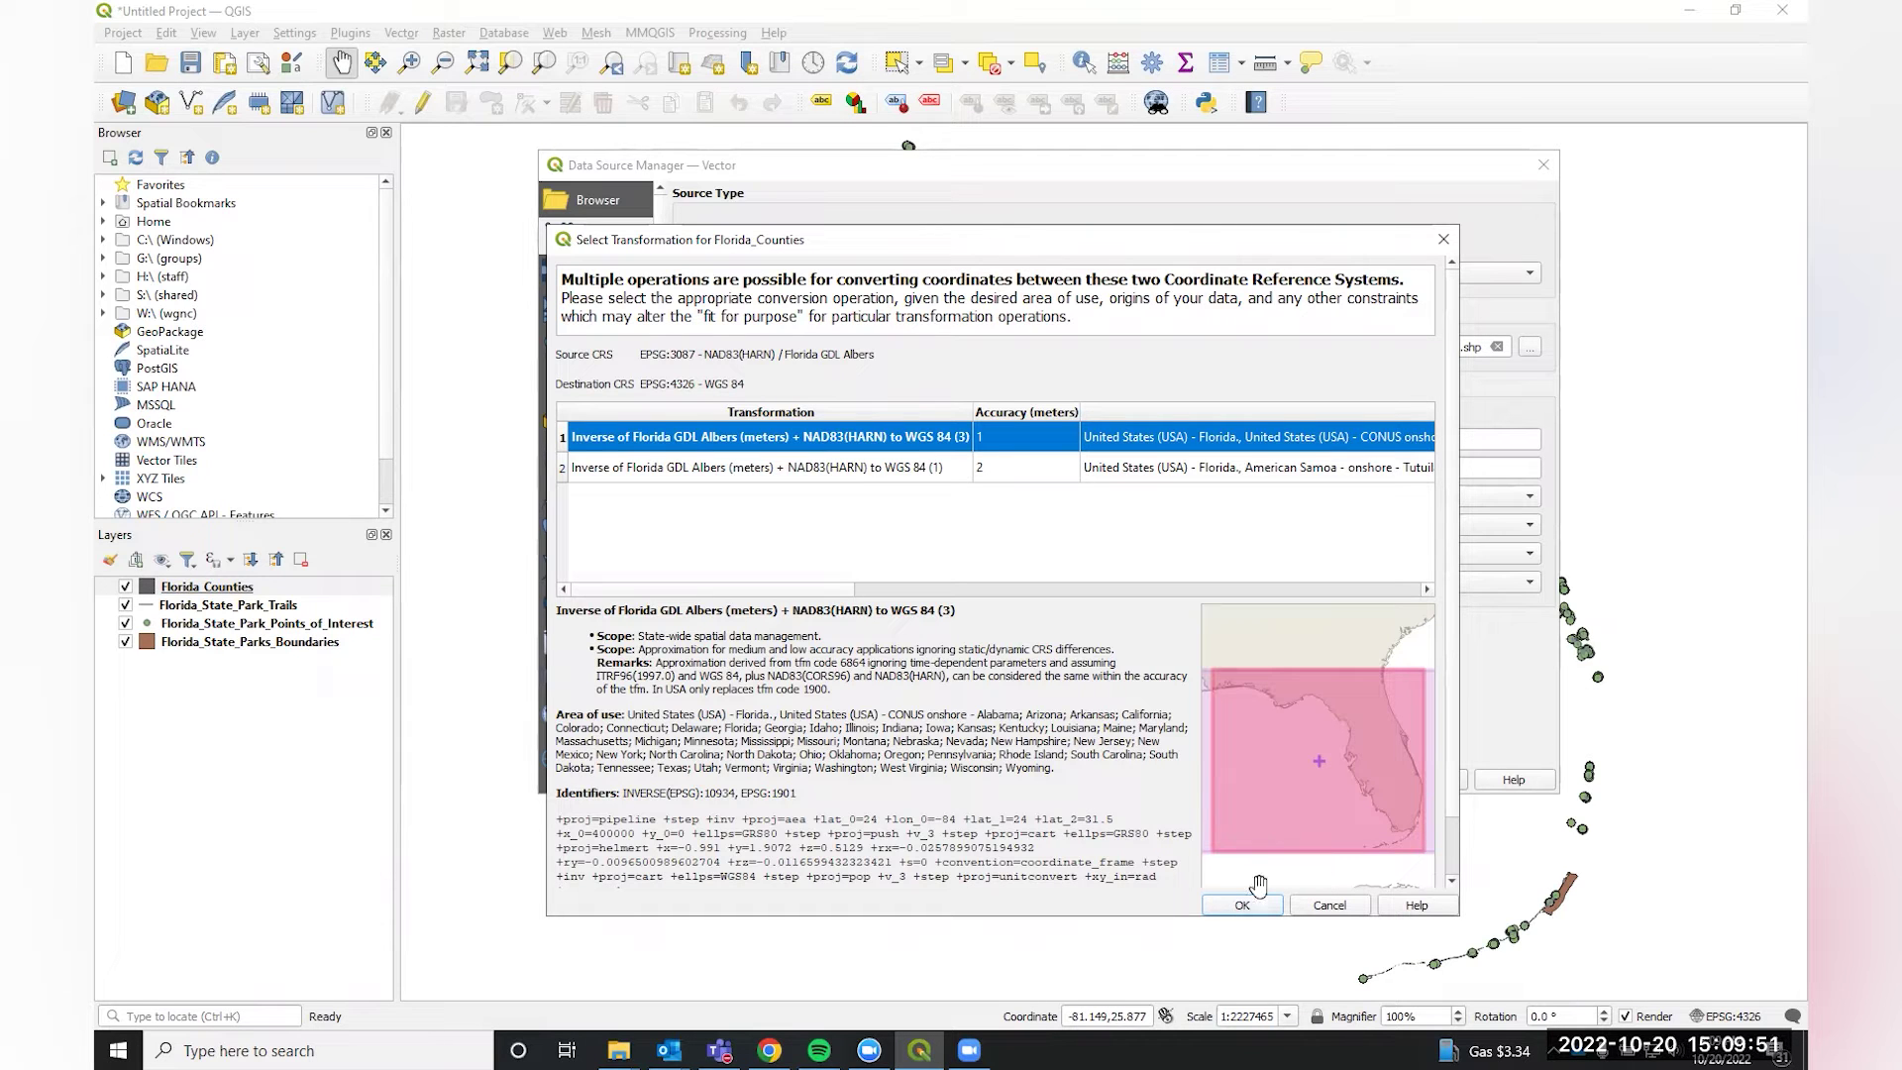
{"action": "left_click", "coordinate": [1242, 907]}
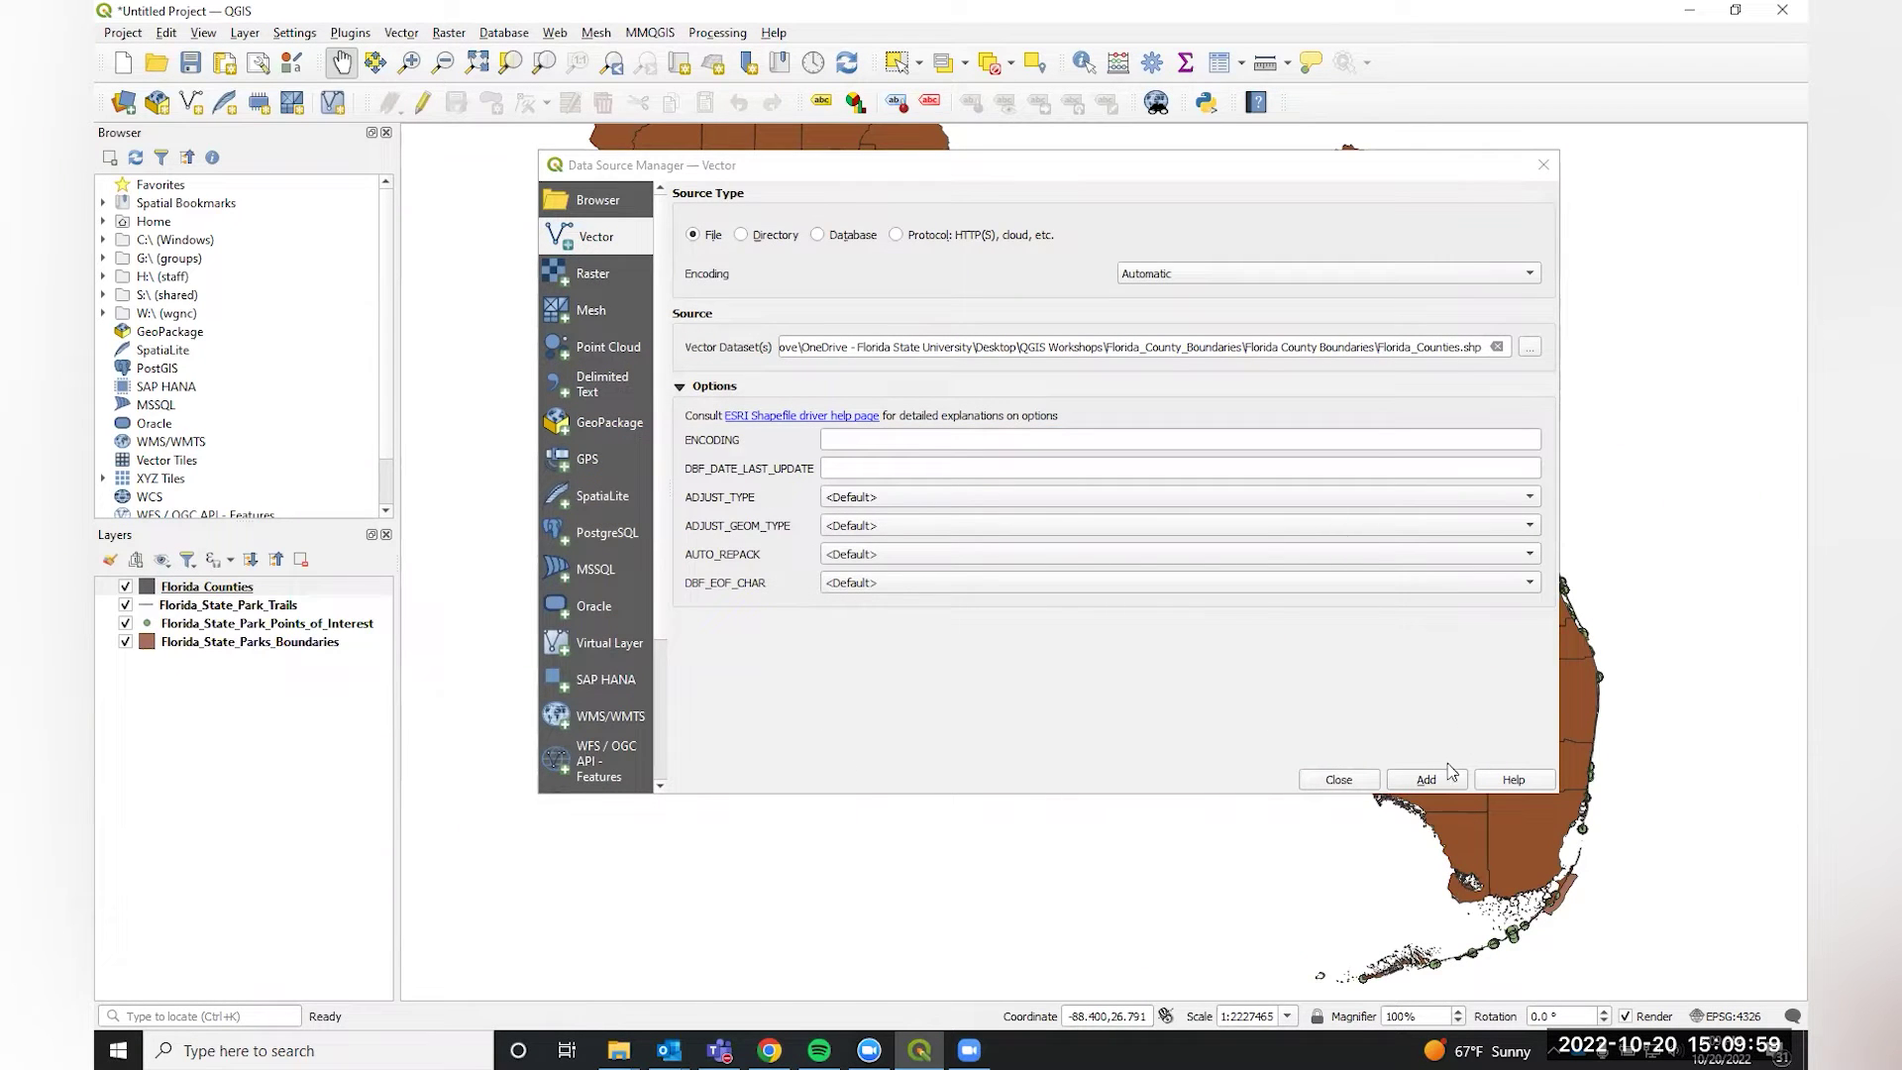
{"action": "left_click", "coordinate": [1340, 783]}
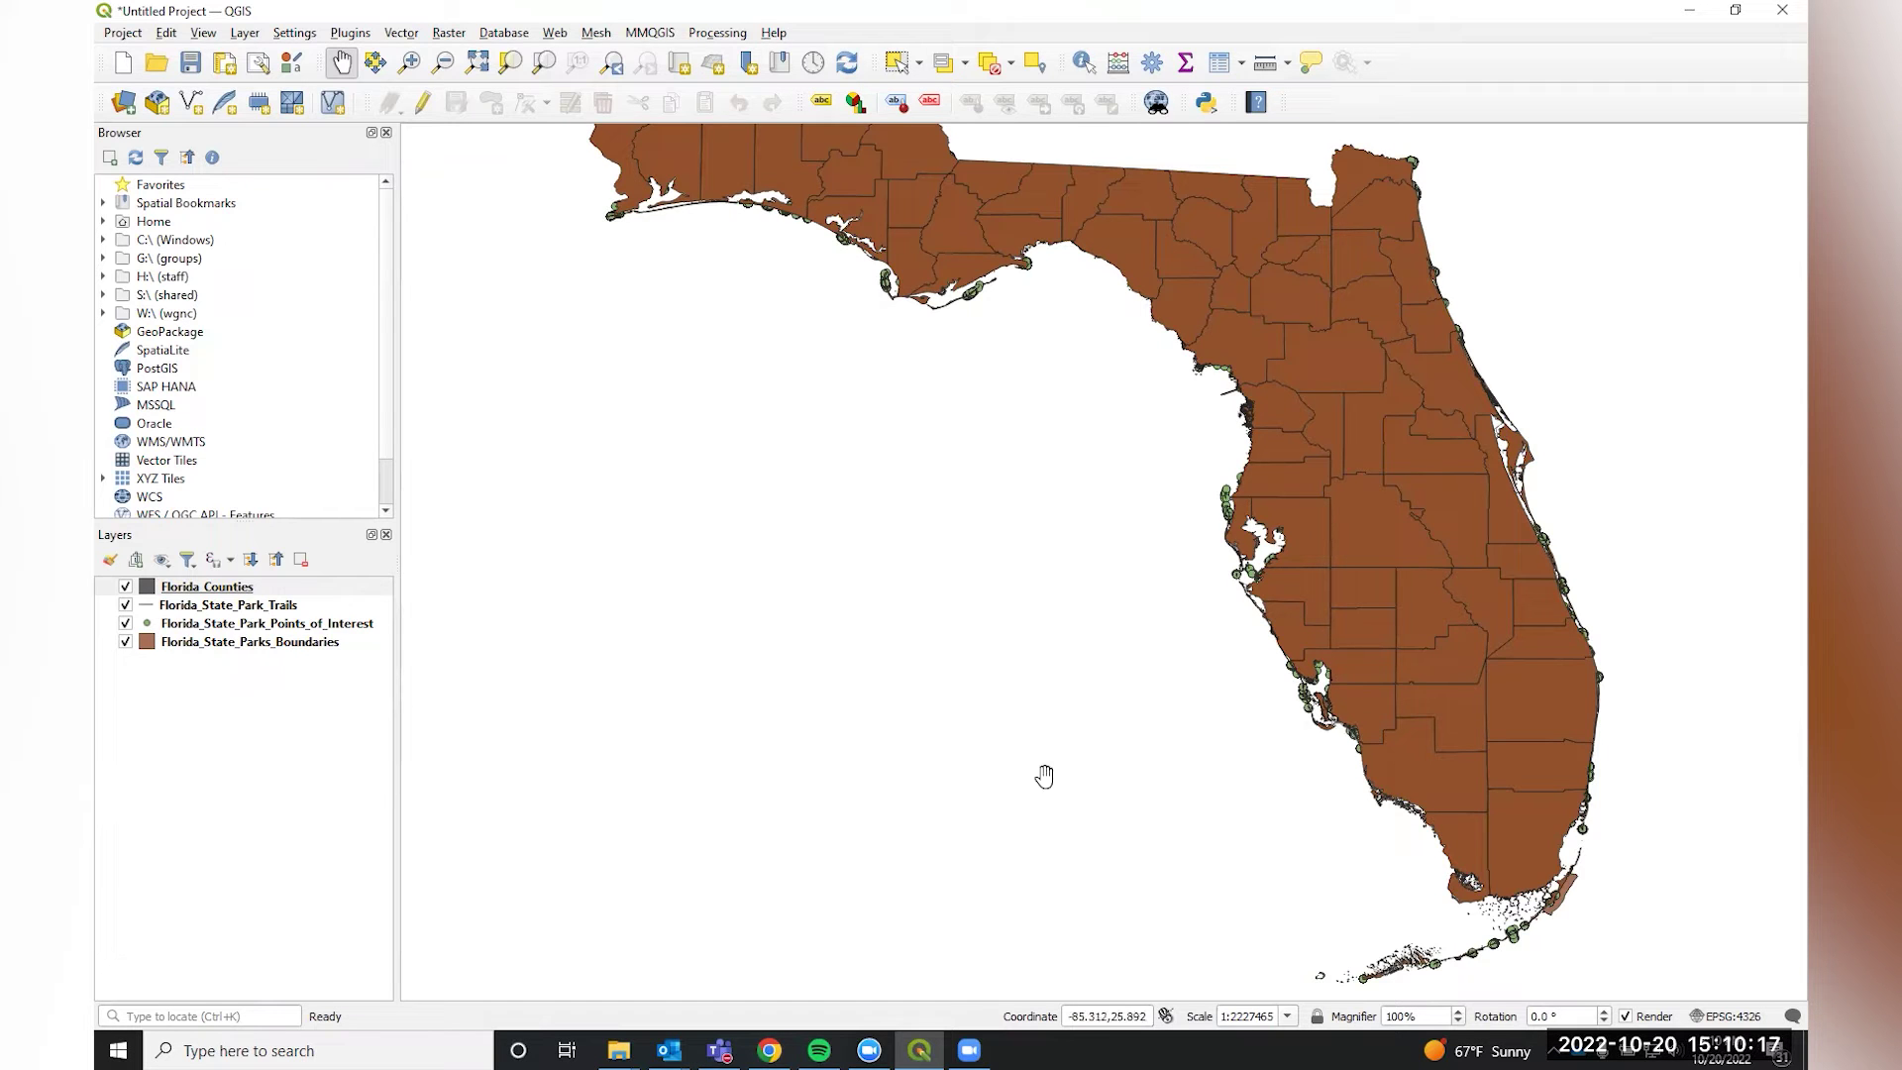
Move the Florida_Counties layer beneath all other layers and place Florida_State_Park_Trails directly below Florida_State_Park_Points_of_Interest.
{"action": "mouse_move", "coordinate": [807, 496]}
{"action": "left_mouse_down"}
{"action": "mouse_move", "coordinate": [795, 524]}
{"action": "mouse_move", "coordinate": [794, 505]}
{"action": "left_mouse_up"}
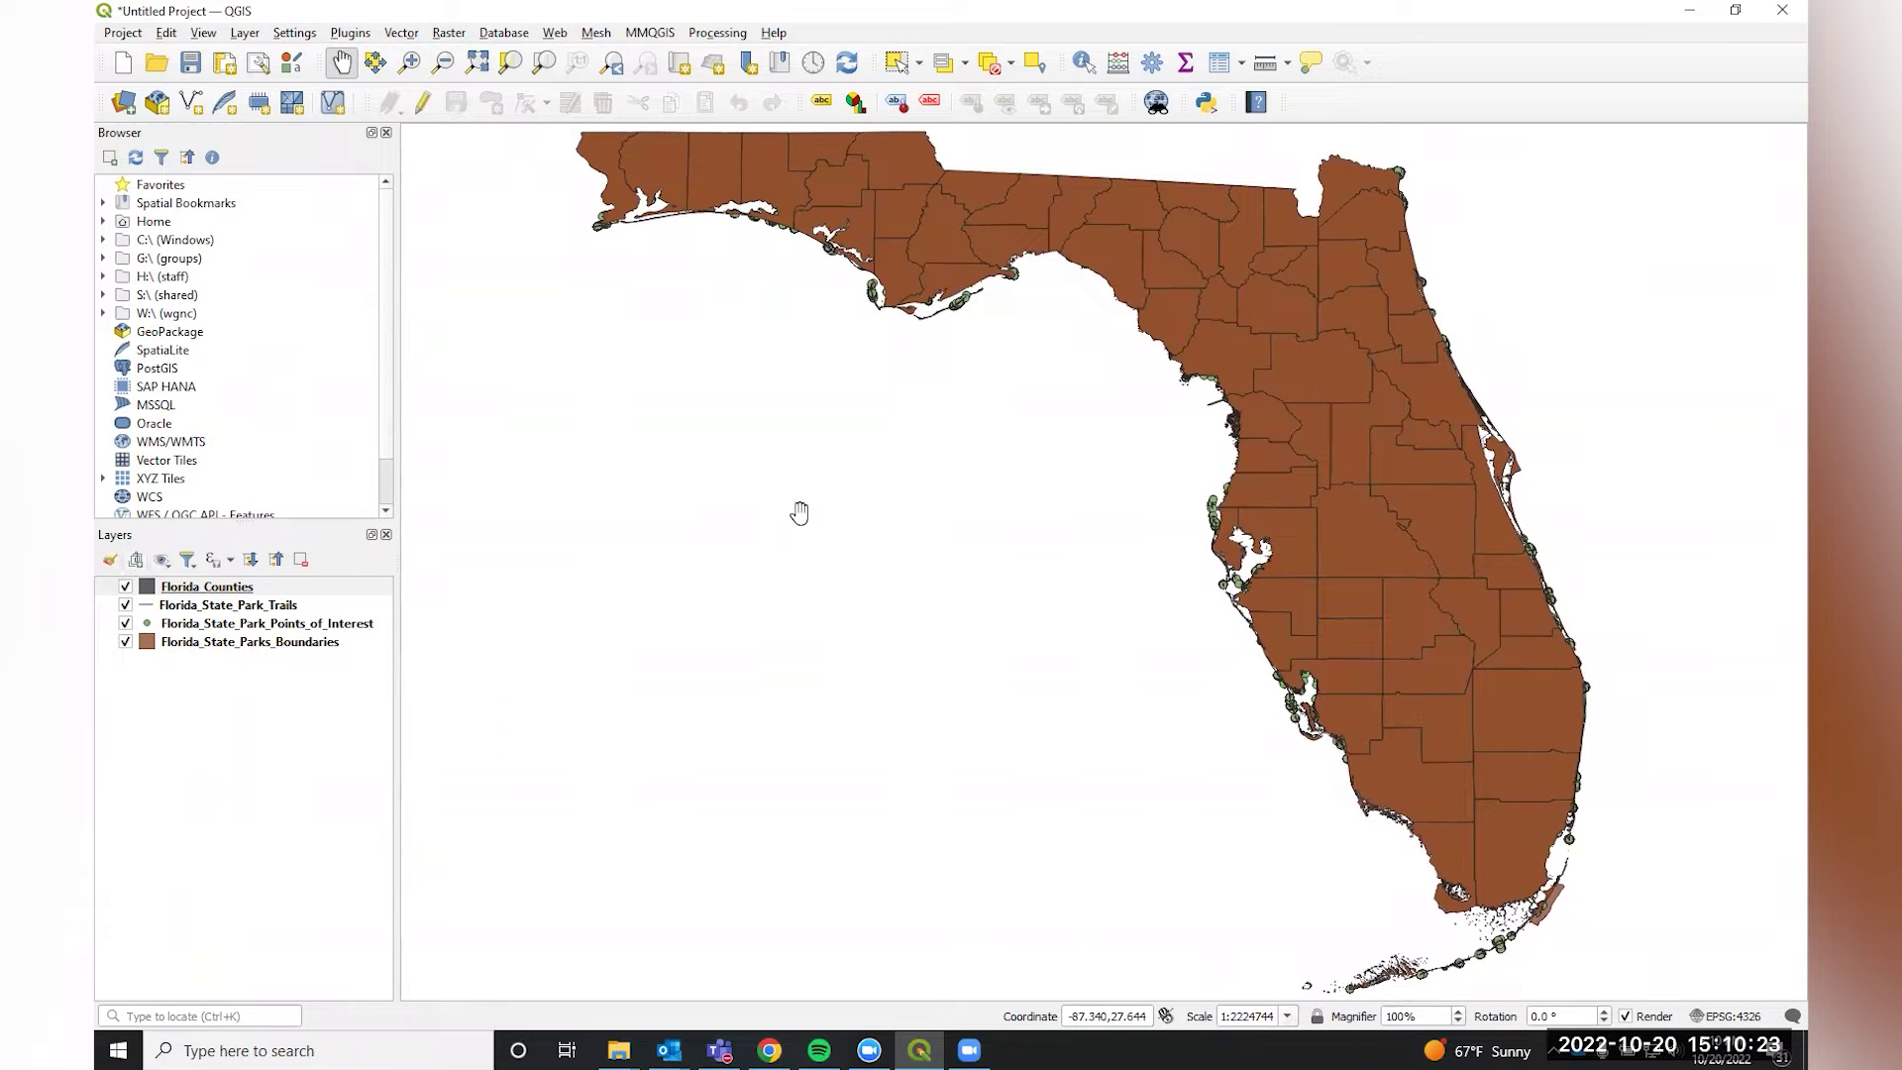
{"action": "left_click_drag", "start_coordinate": [859, 493], "coordinate": [853, 514]}
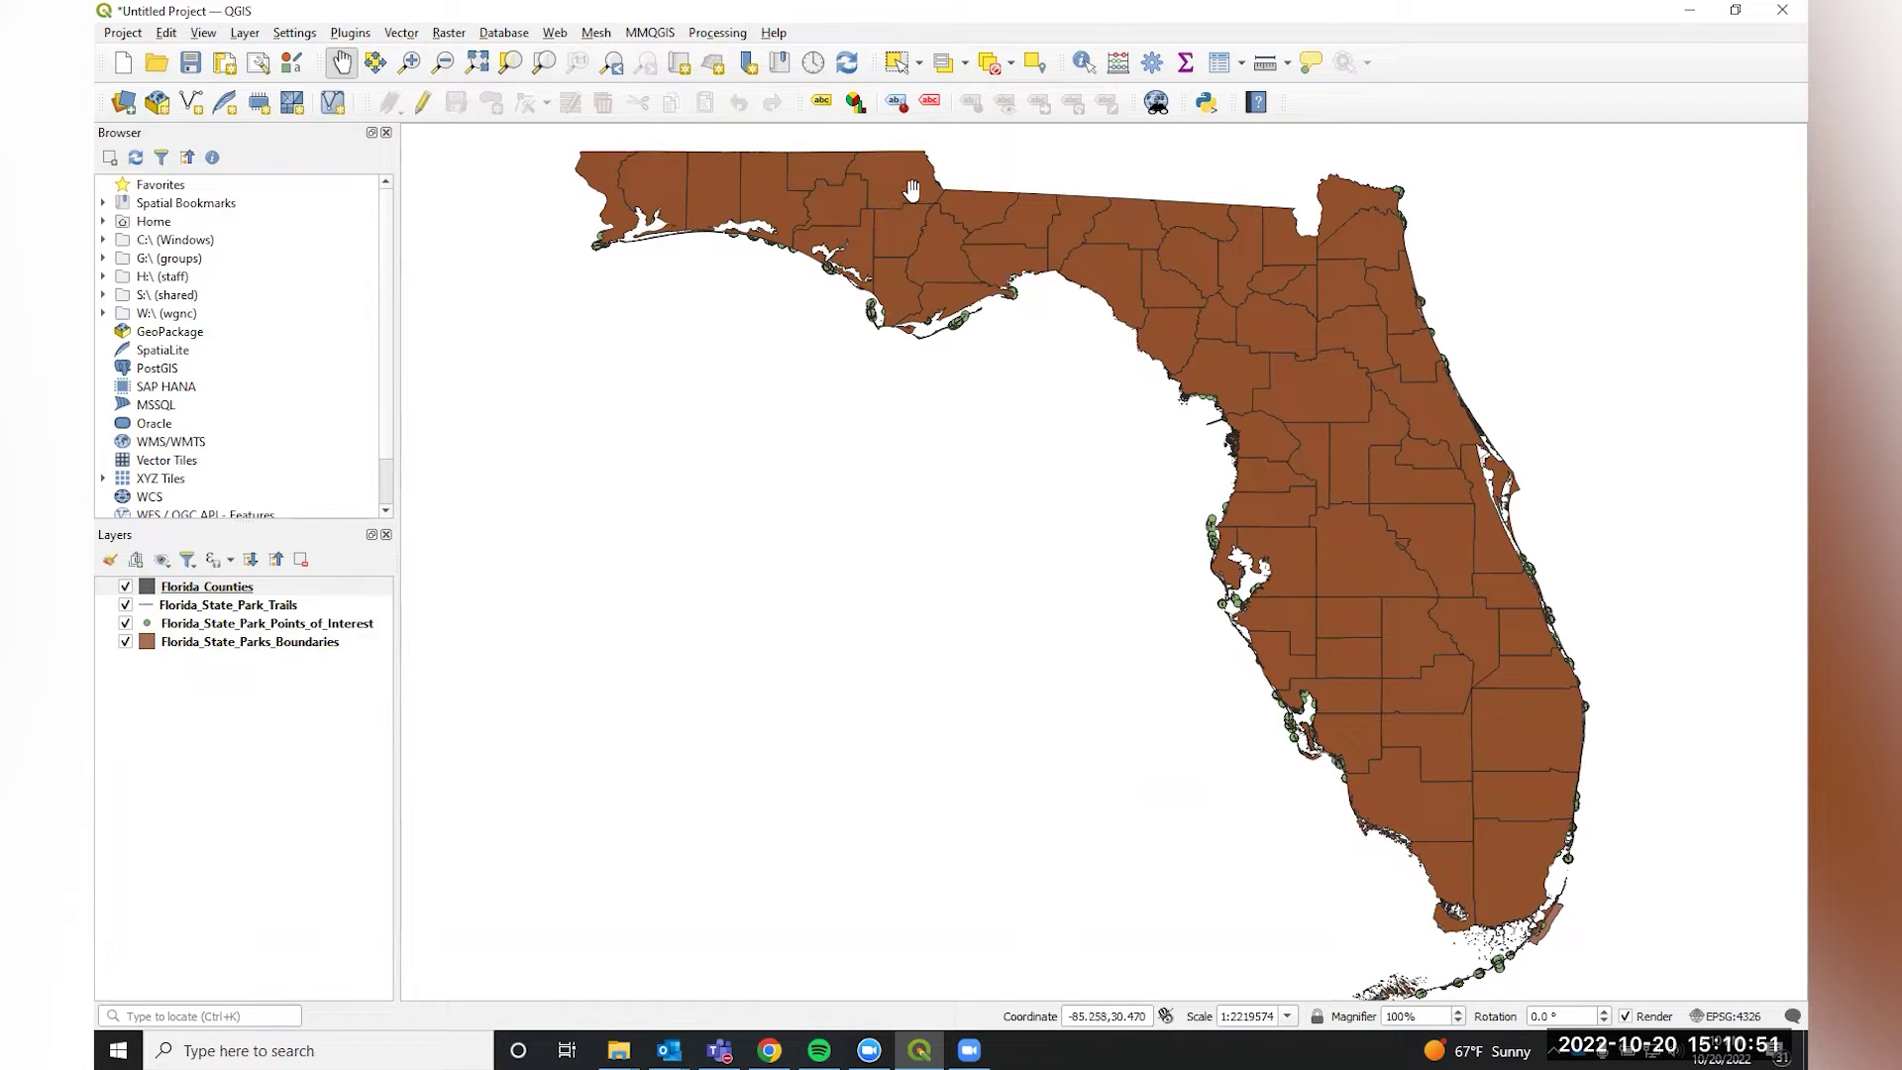
{"action": "left_click", "coordinate": [205, 590]}
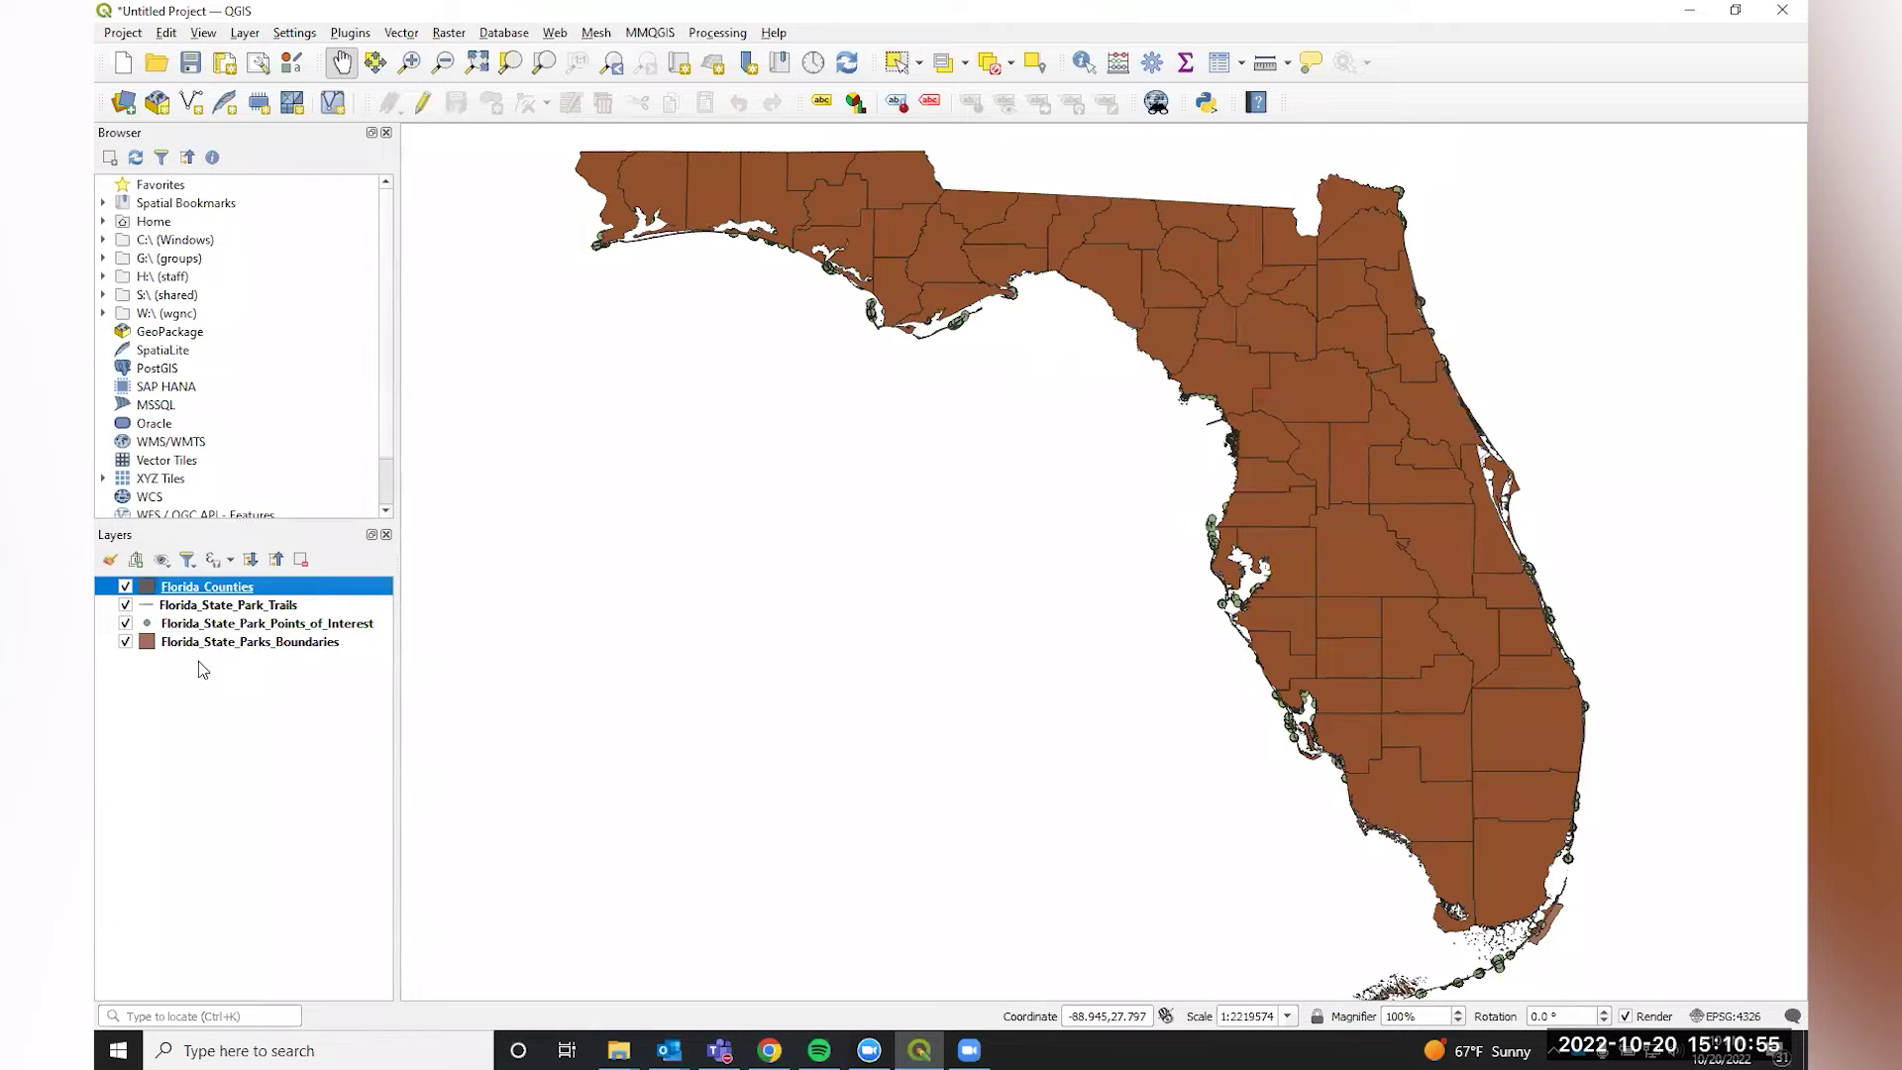
{"action": "left_click_drag", "start_coordinate": [202, 669], "coordinate": [202, 663]}
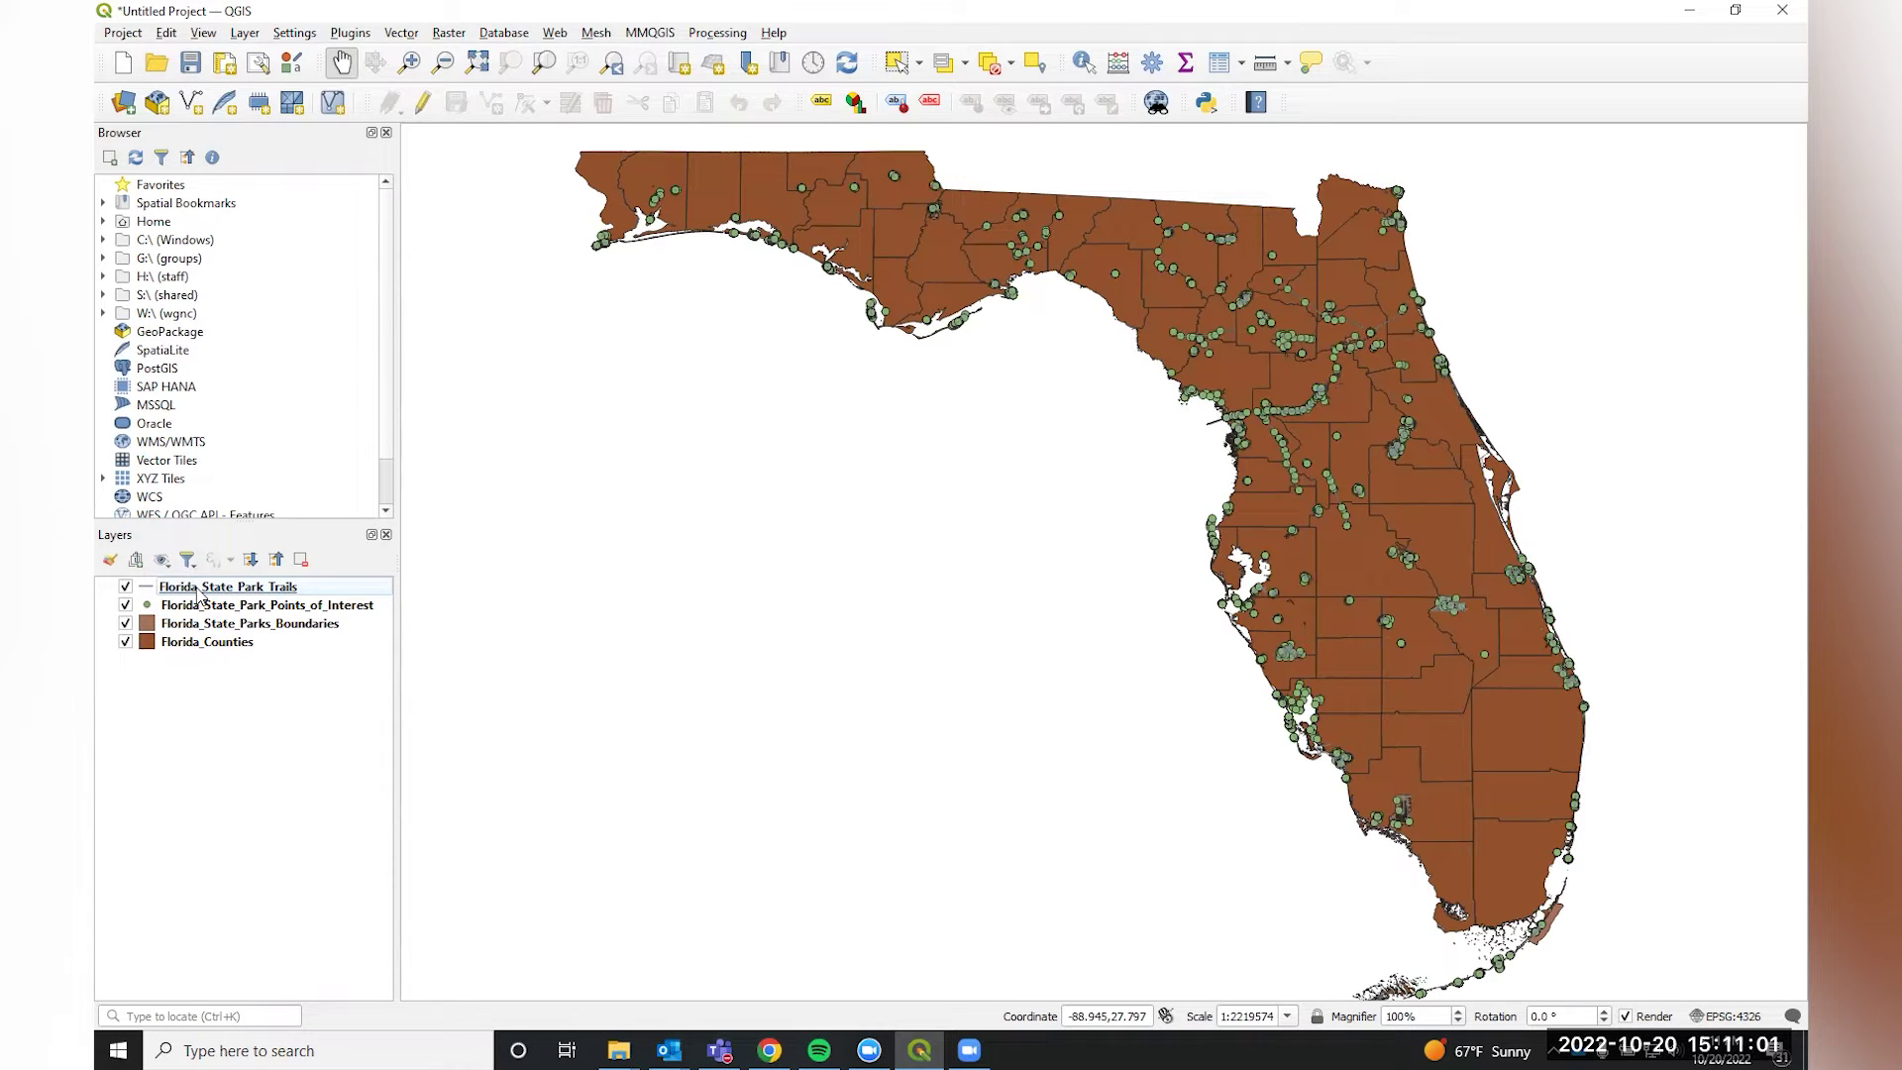
{"action": "left_click", "coordinate": [198, 590]}
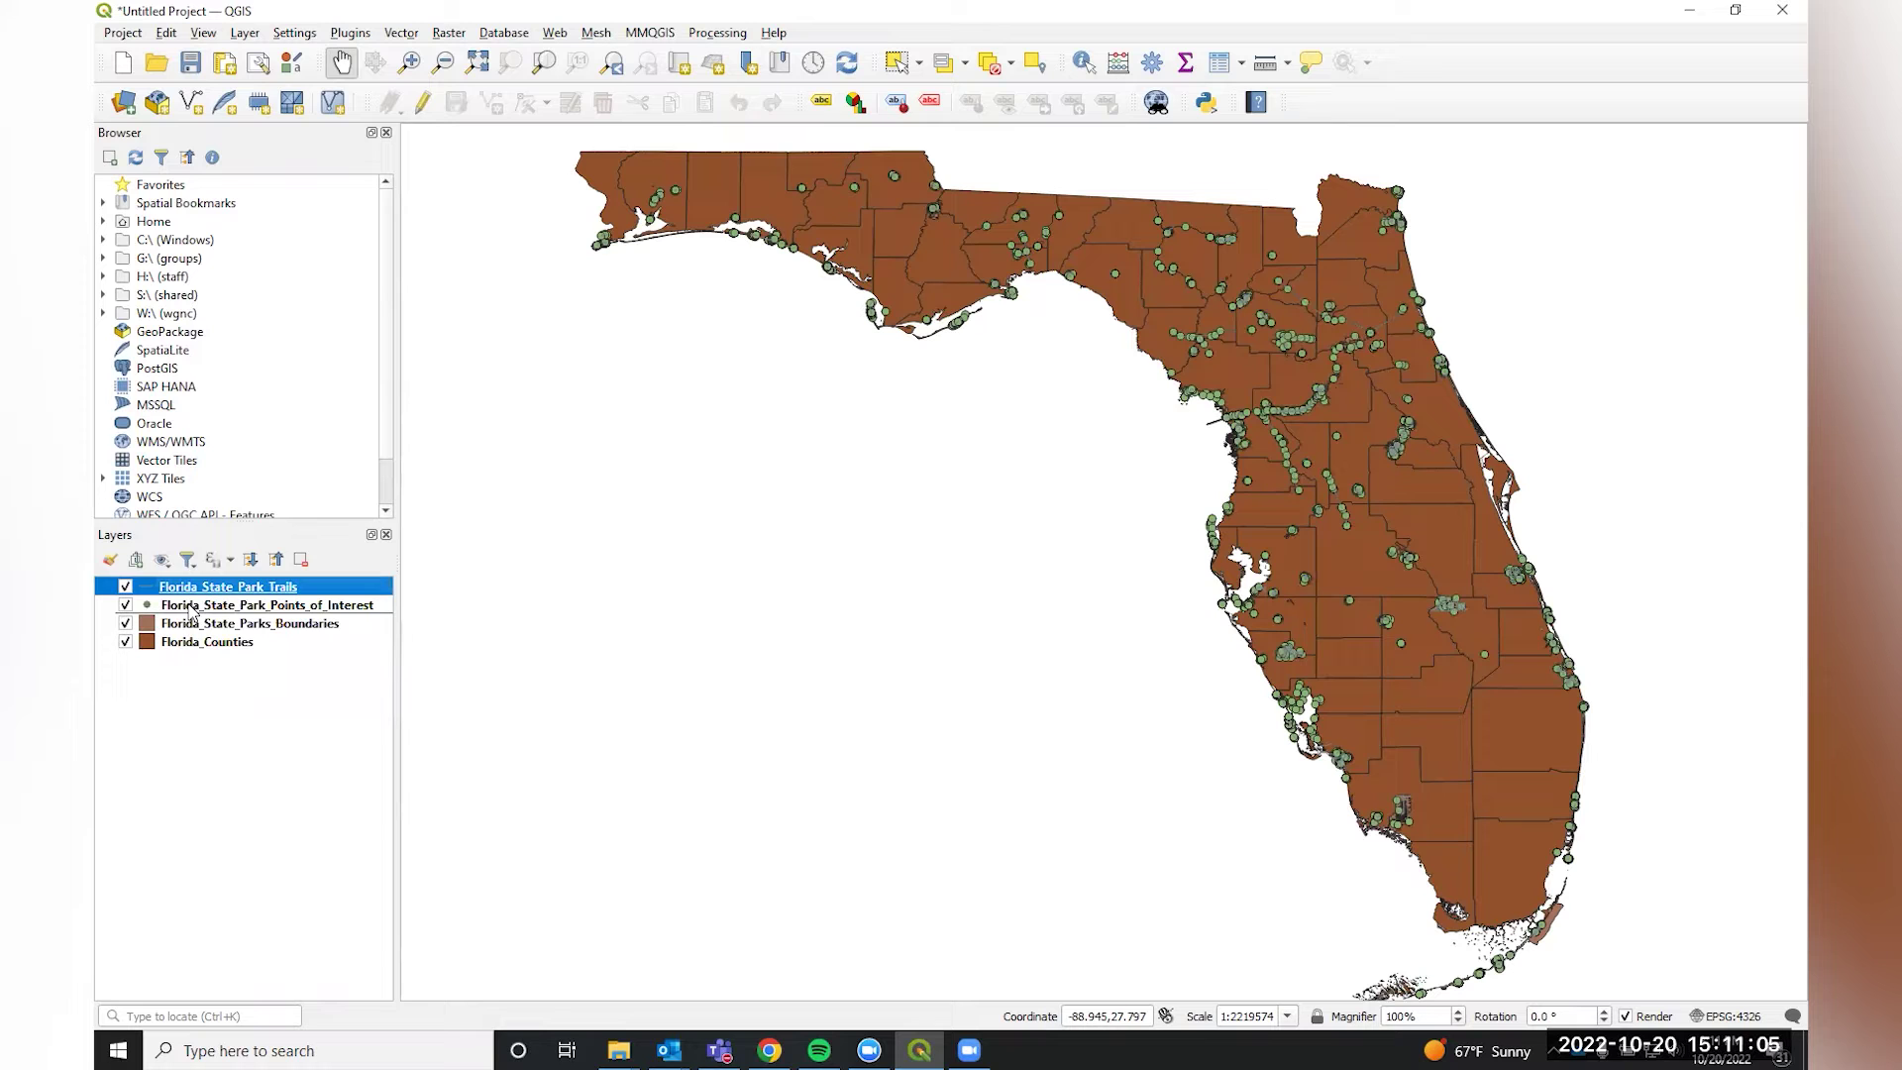
{"action": "left_click_drag", "start_coordinate": [191, 612], "coordinate": [191, 612]}
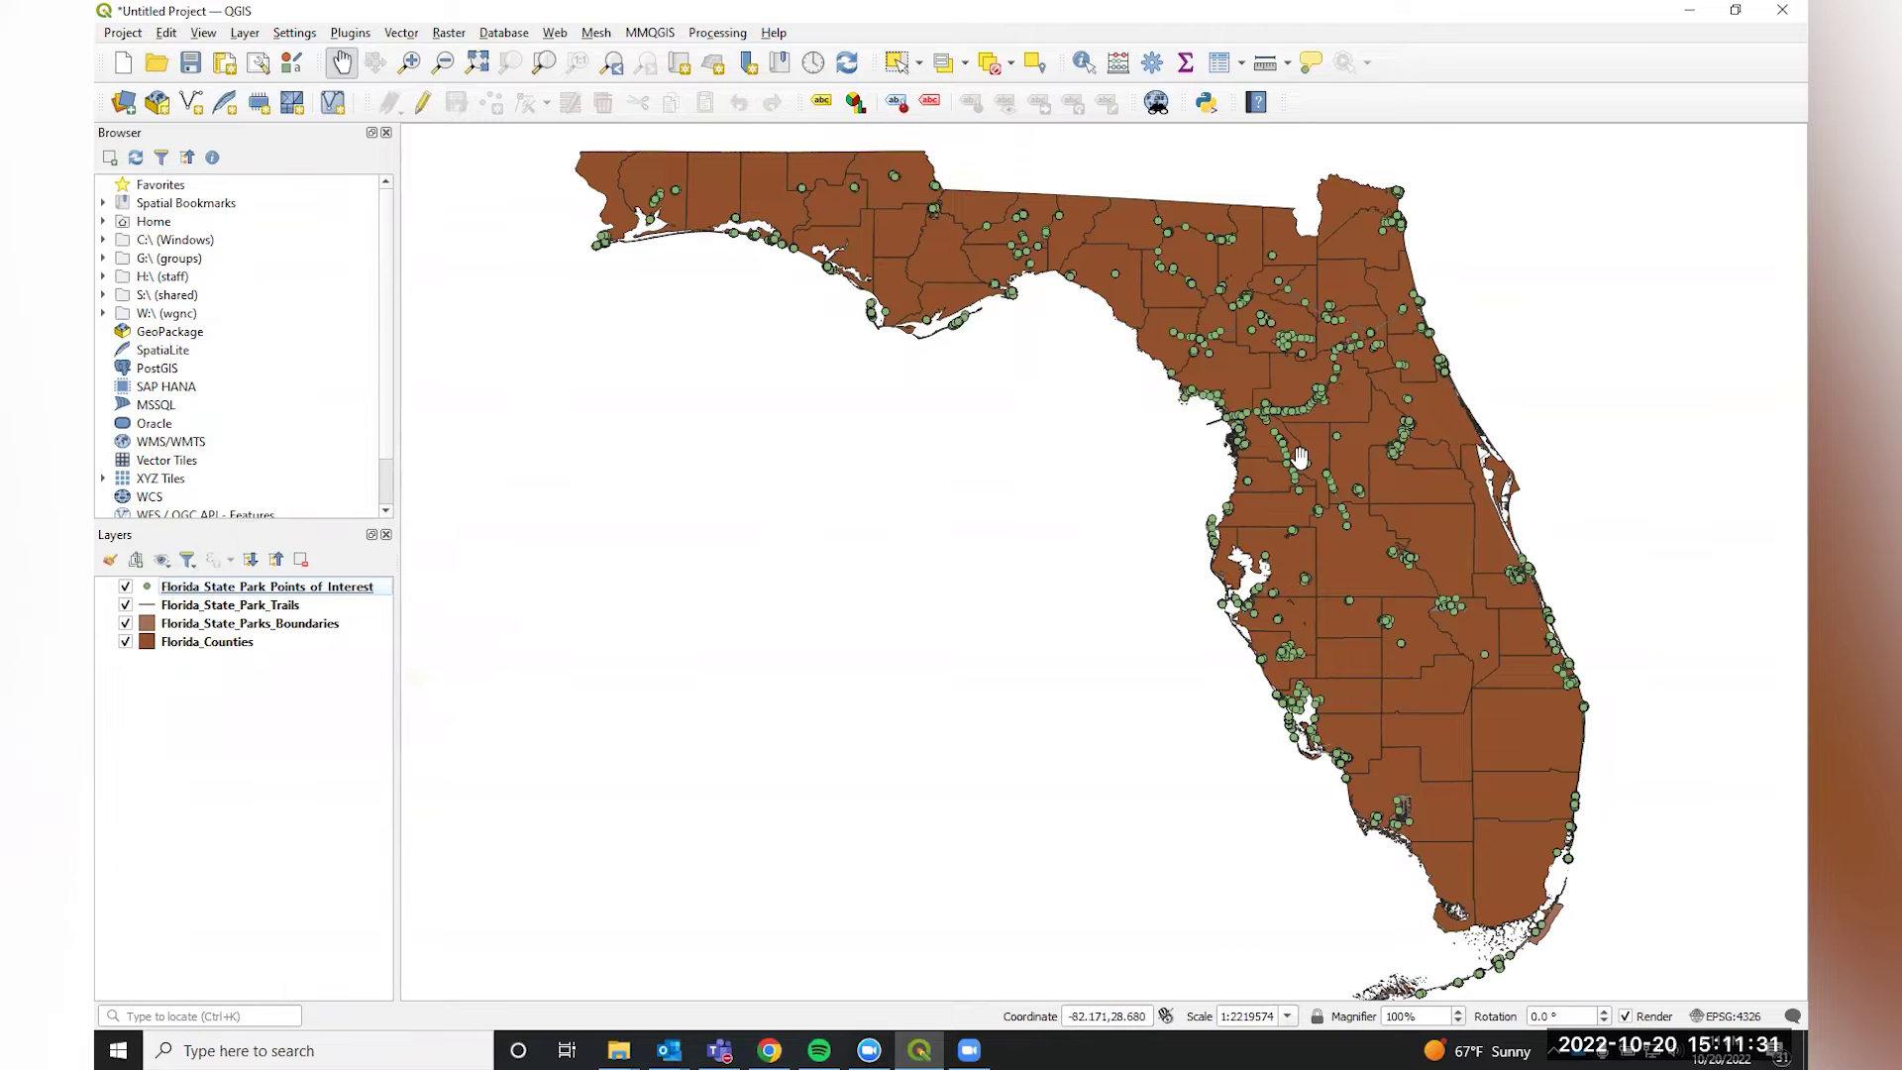
Examine the park boundaries, trails and points of interest over the counties up close along Florida's Gulf coast and across the whole state.
{"action": "scroll", "coordinate": [1300, 460], "scroll_direction": "up", "scroll_amount": 3}
{"action": "left_click_drag", "start_coordinate": [871, 390], "coordinate": [993, 585]}
{"action": "scroll", "coordinate": [940, 505], "scroll_direction": "up", "scroll_amount": 2}
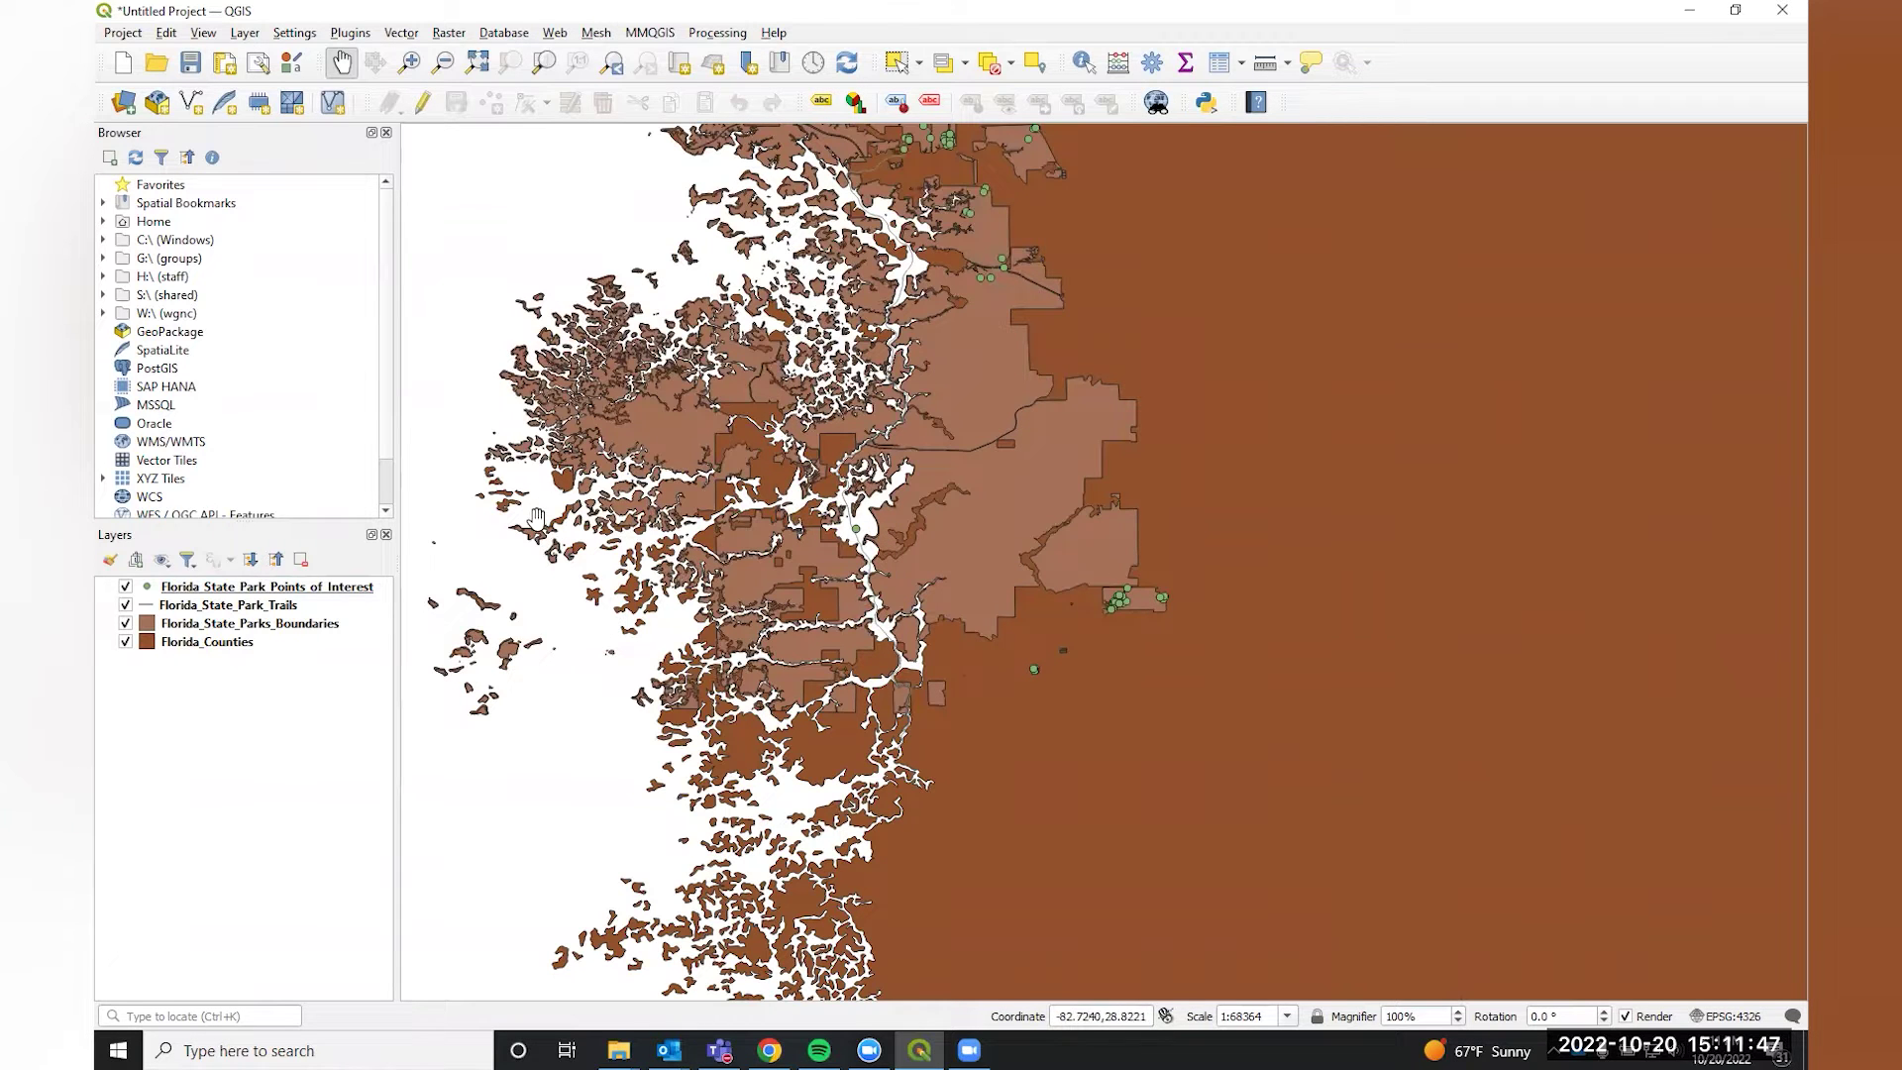
{"action": "scroll", "coordinate": [536, 516], "scroll_direction": "down", "scroll_amount": 1}
{"action": "scroll", "coordinate": [540, 518], "scroll_direction": "down", "scroll_amount": 3}
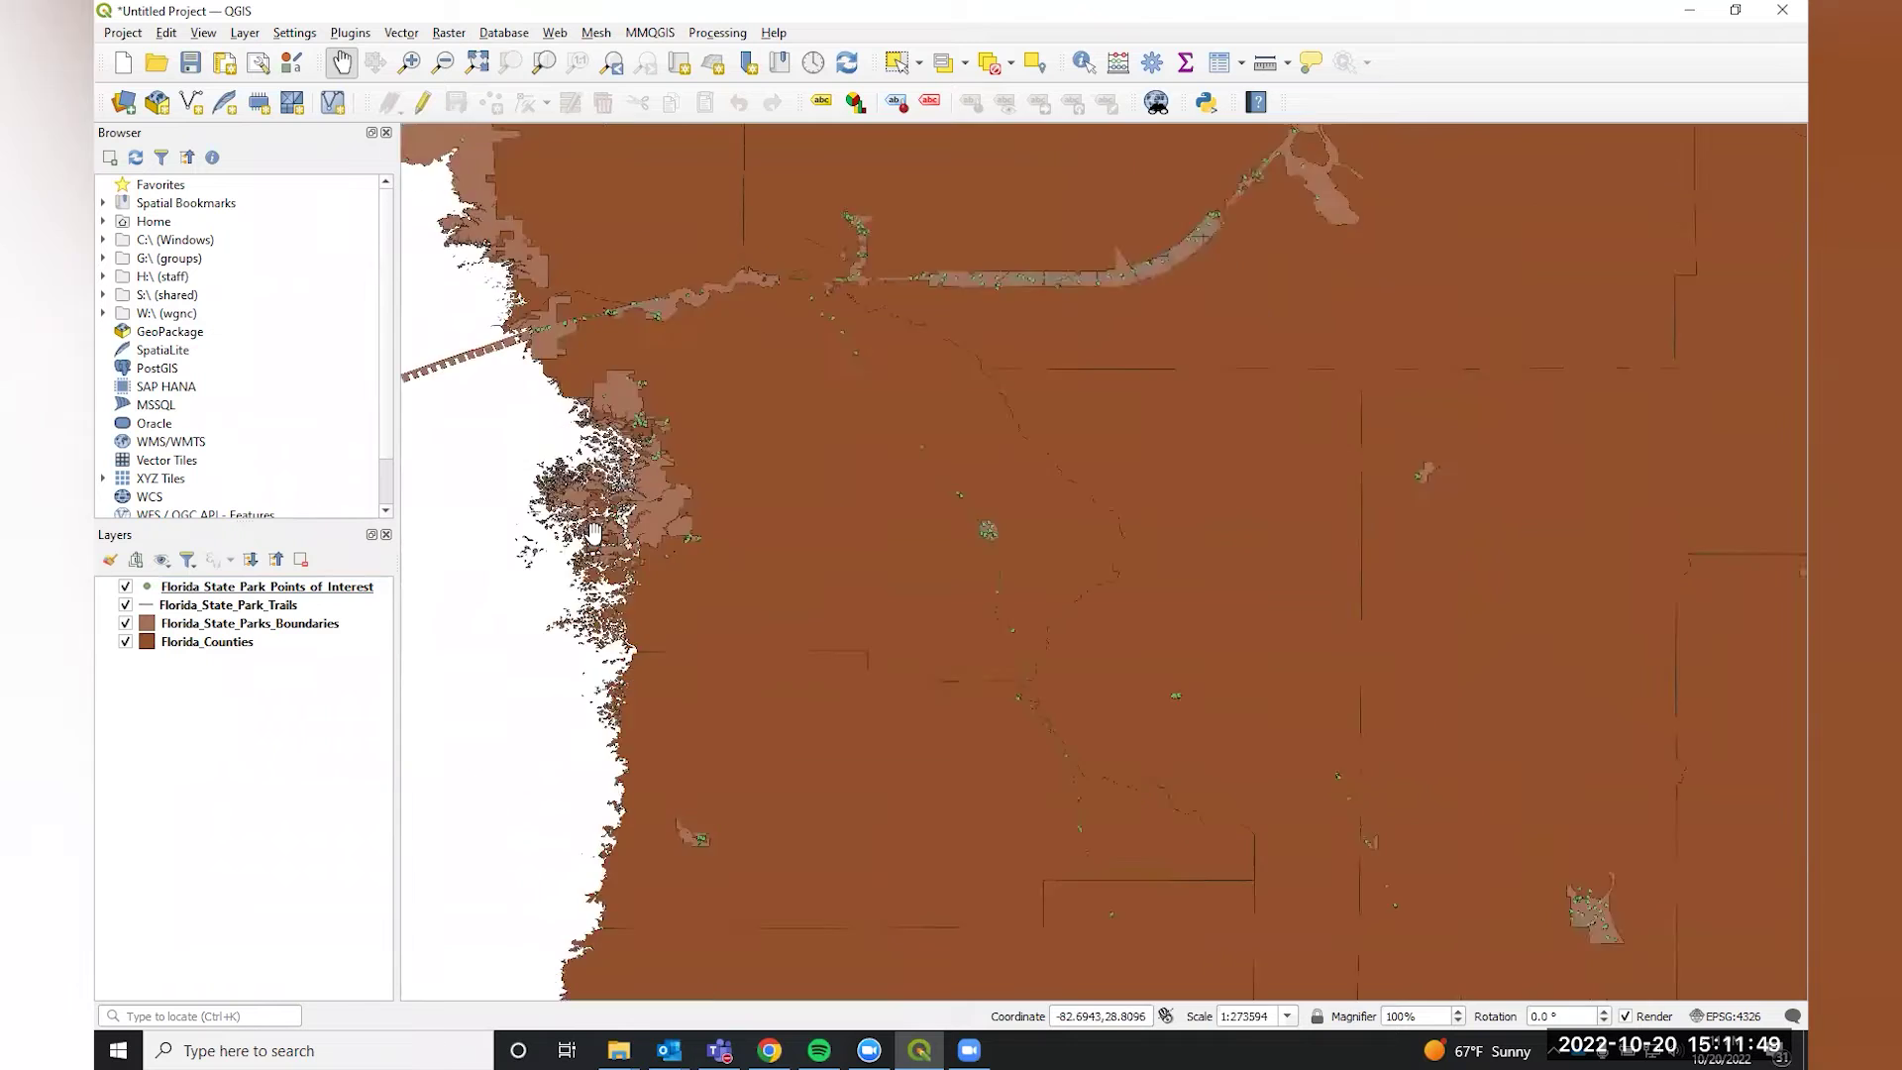
{"action": "scroll", "coordinate": [595, 530], "scroll_direction": "down", "scroll_amount": 1}
{"action": "left_click_drag", "start_coordinate": [1192, 556], "coordinate": [1571, 496]}
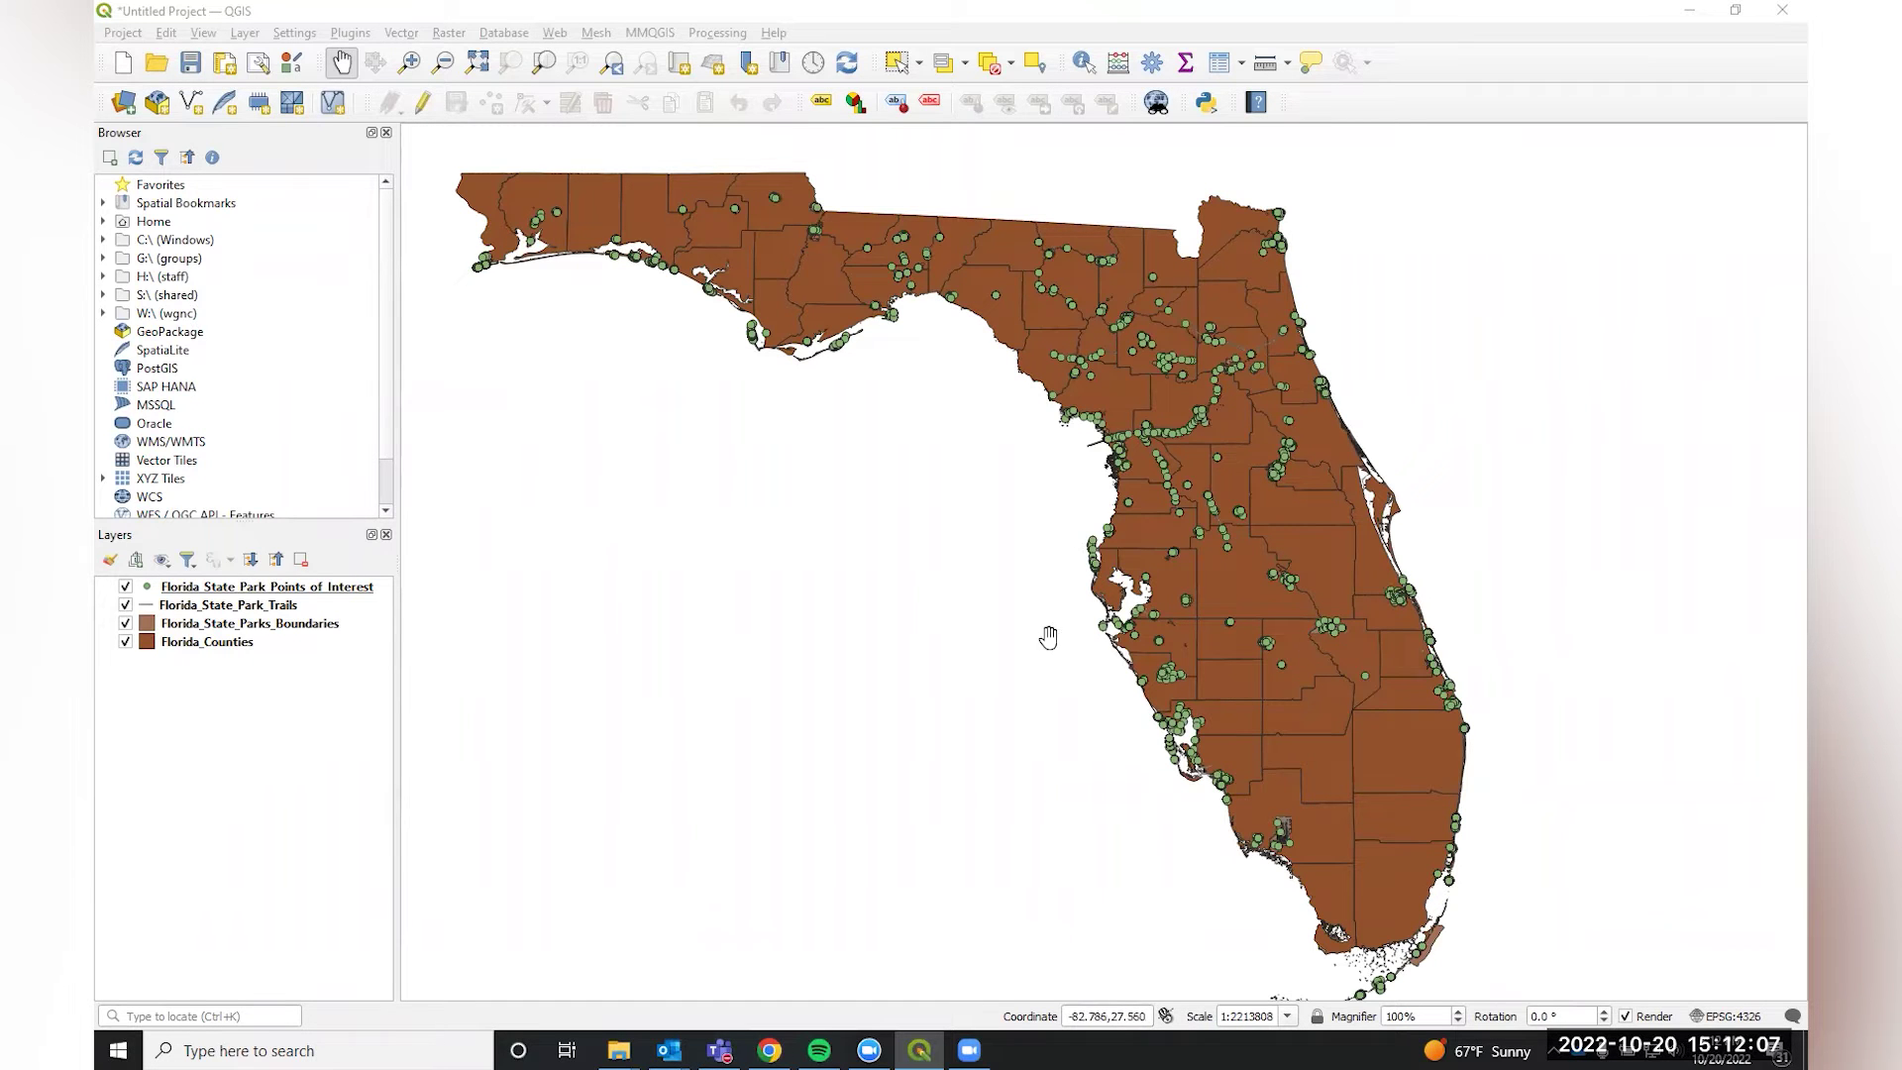
{"action": "scroll", "coordinate": [1128, 461], "scroll_direction": "up", "scroll_amount": 1}
{"action": "scroll", "coordinate": [1027, 412], "scroll_direction": "up", "scroll_amount": 3}
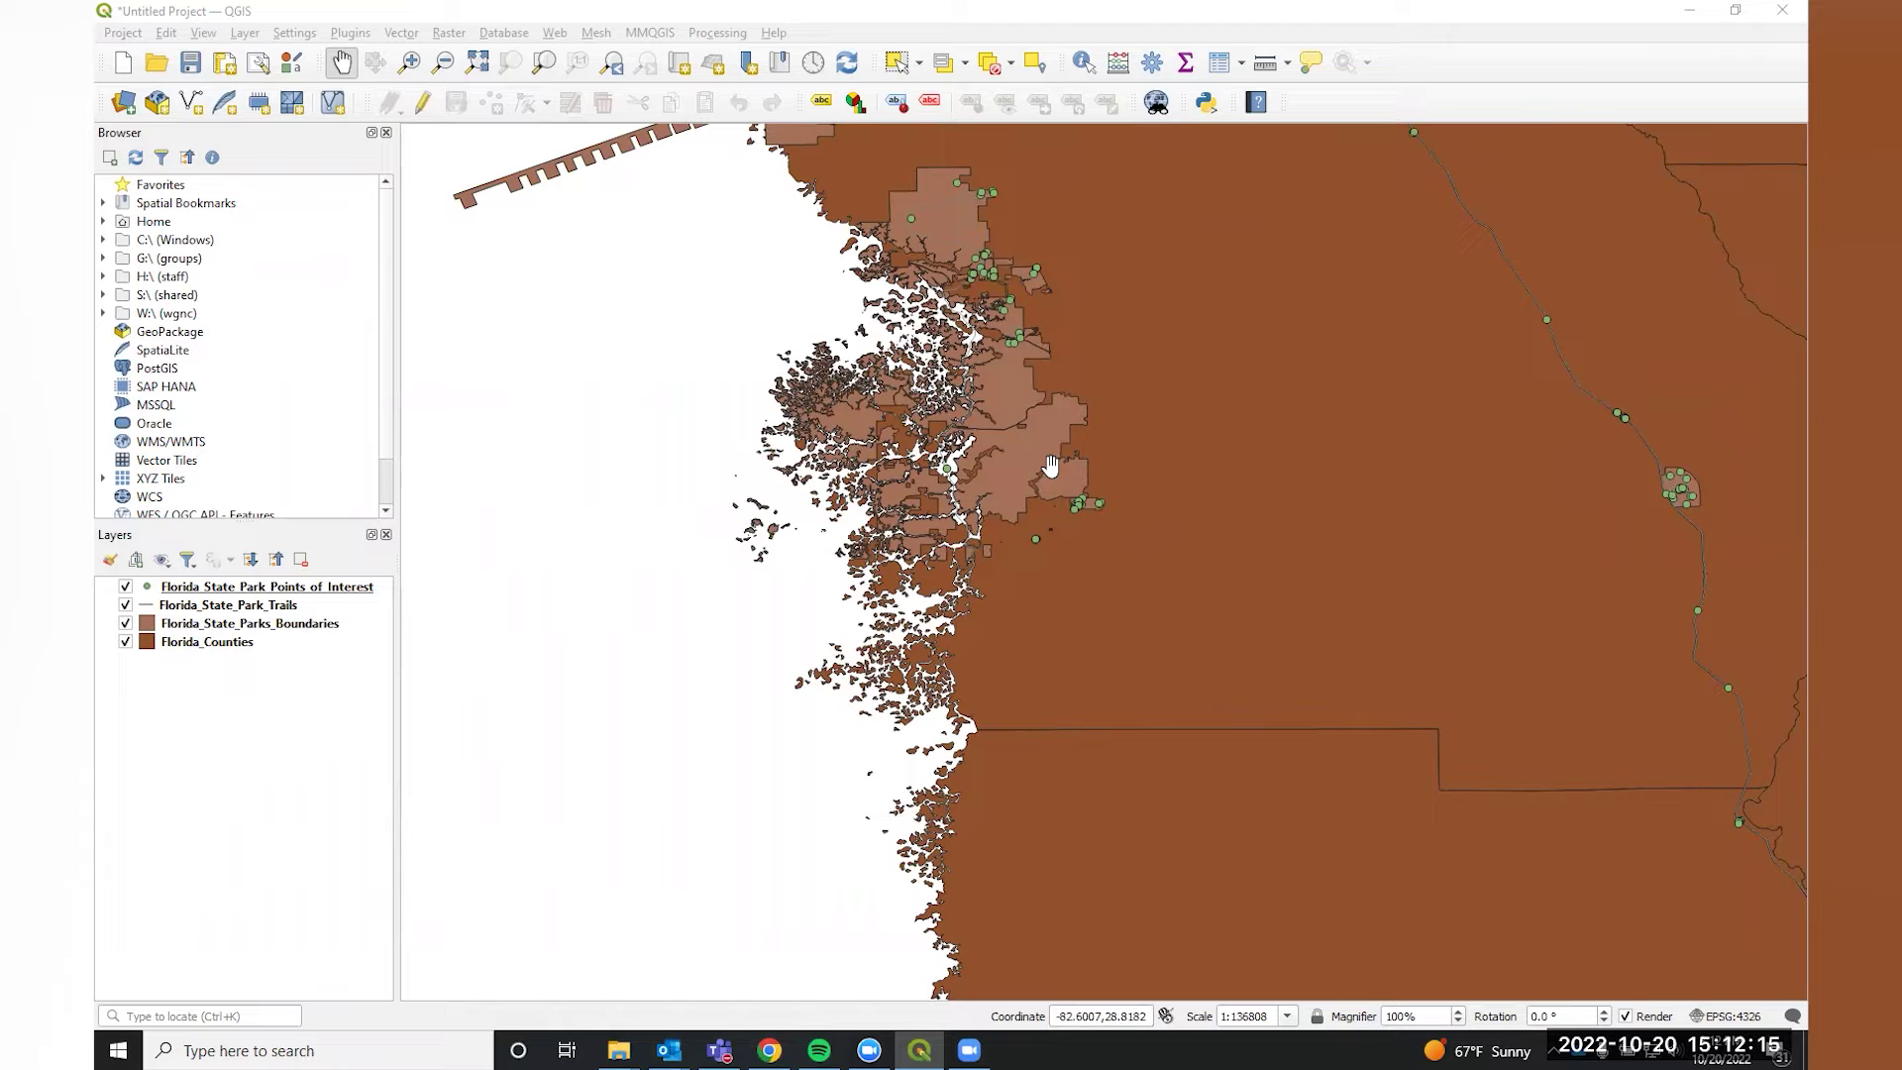
{"action": "scroll", "coordinate": [1051, 466], "scroll_direction": "down", "scroll_amount": 2}
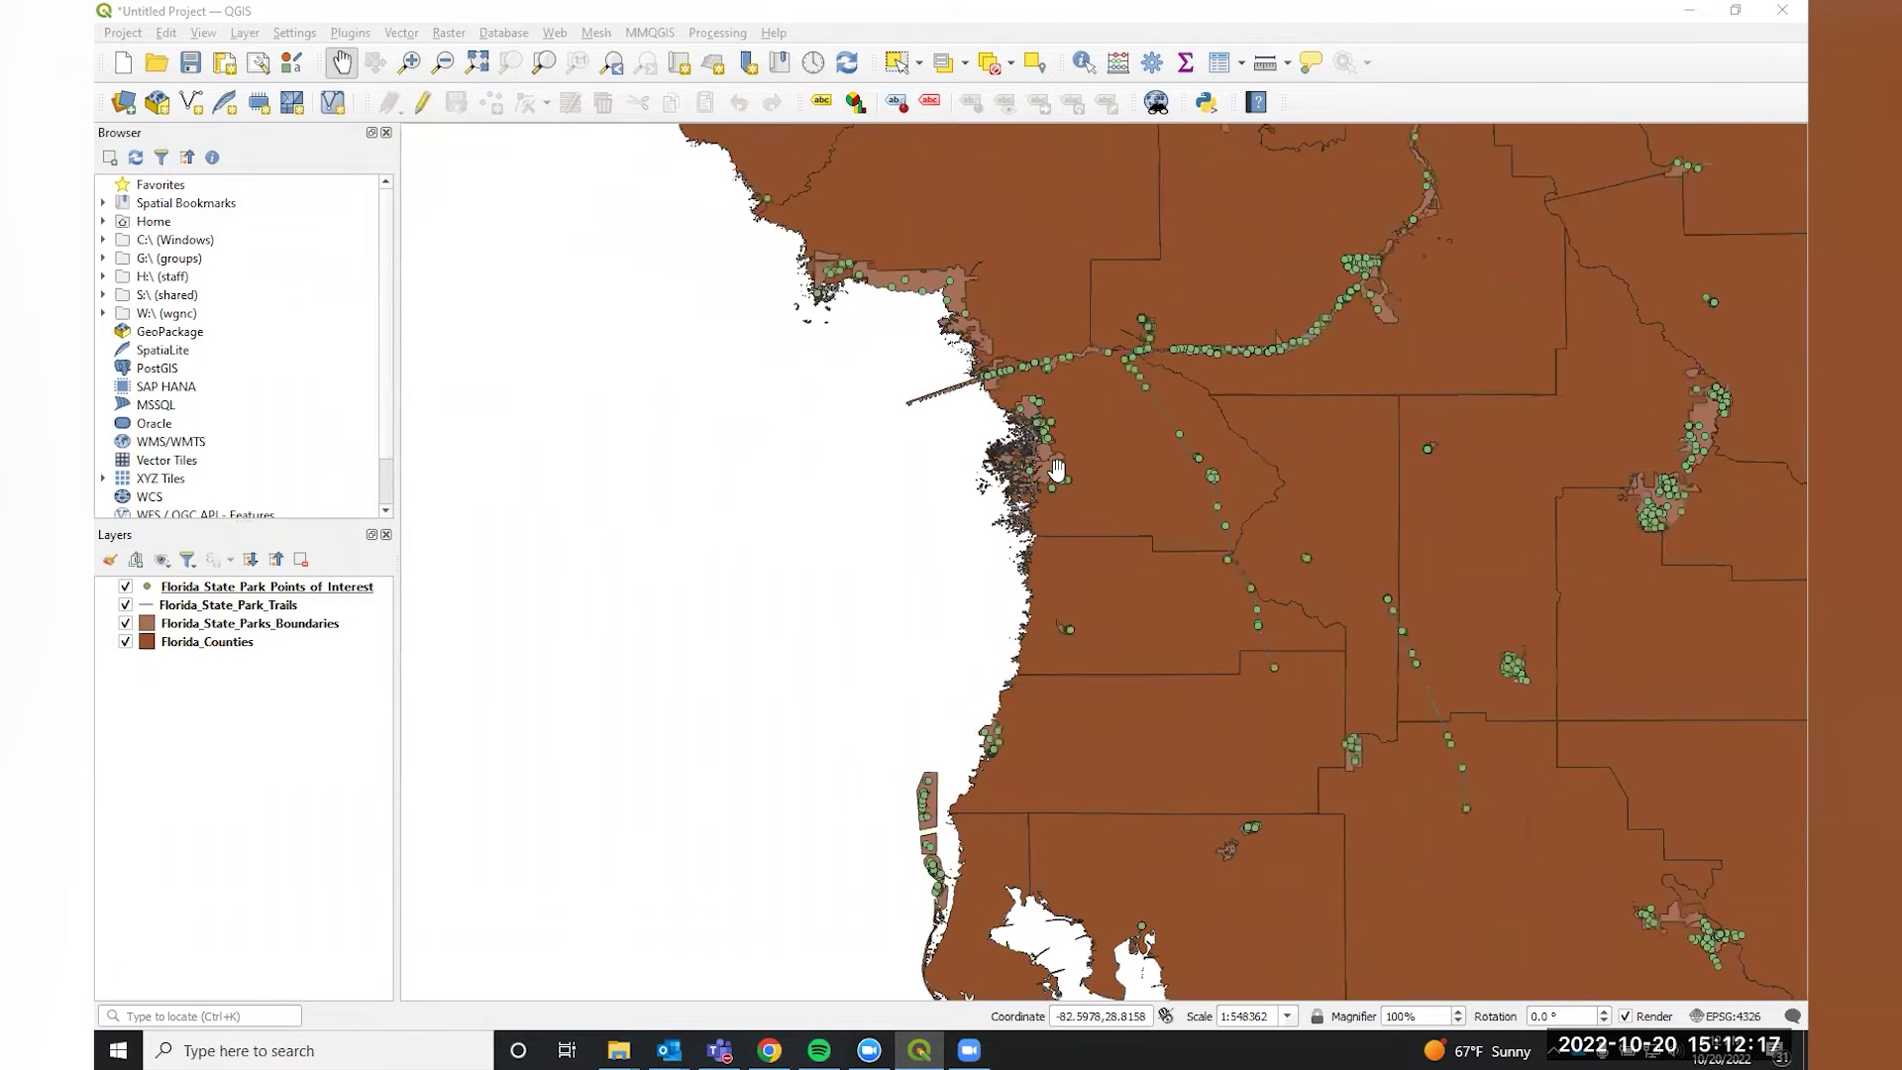
{"action": "scroll", "coordinate": [1068, 487], "scroll_direction": "down", "scroll_amount": 2}
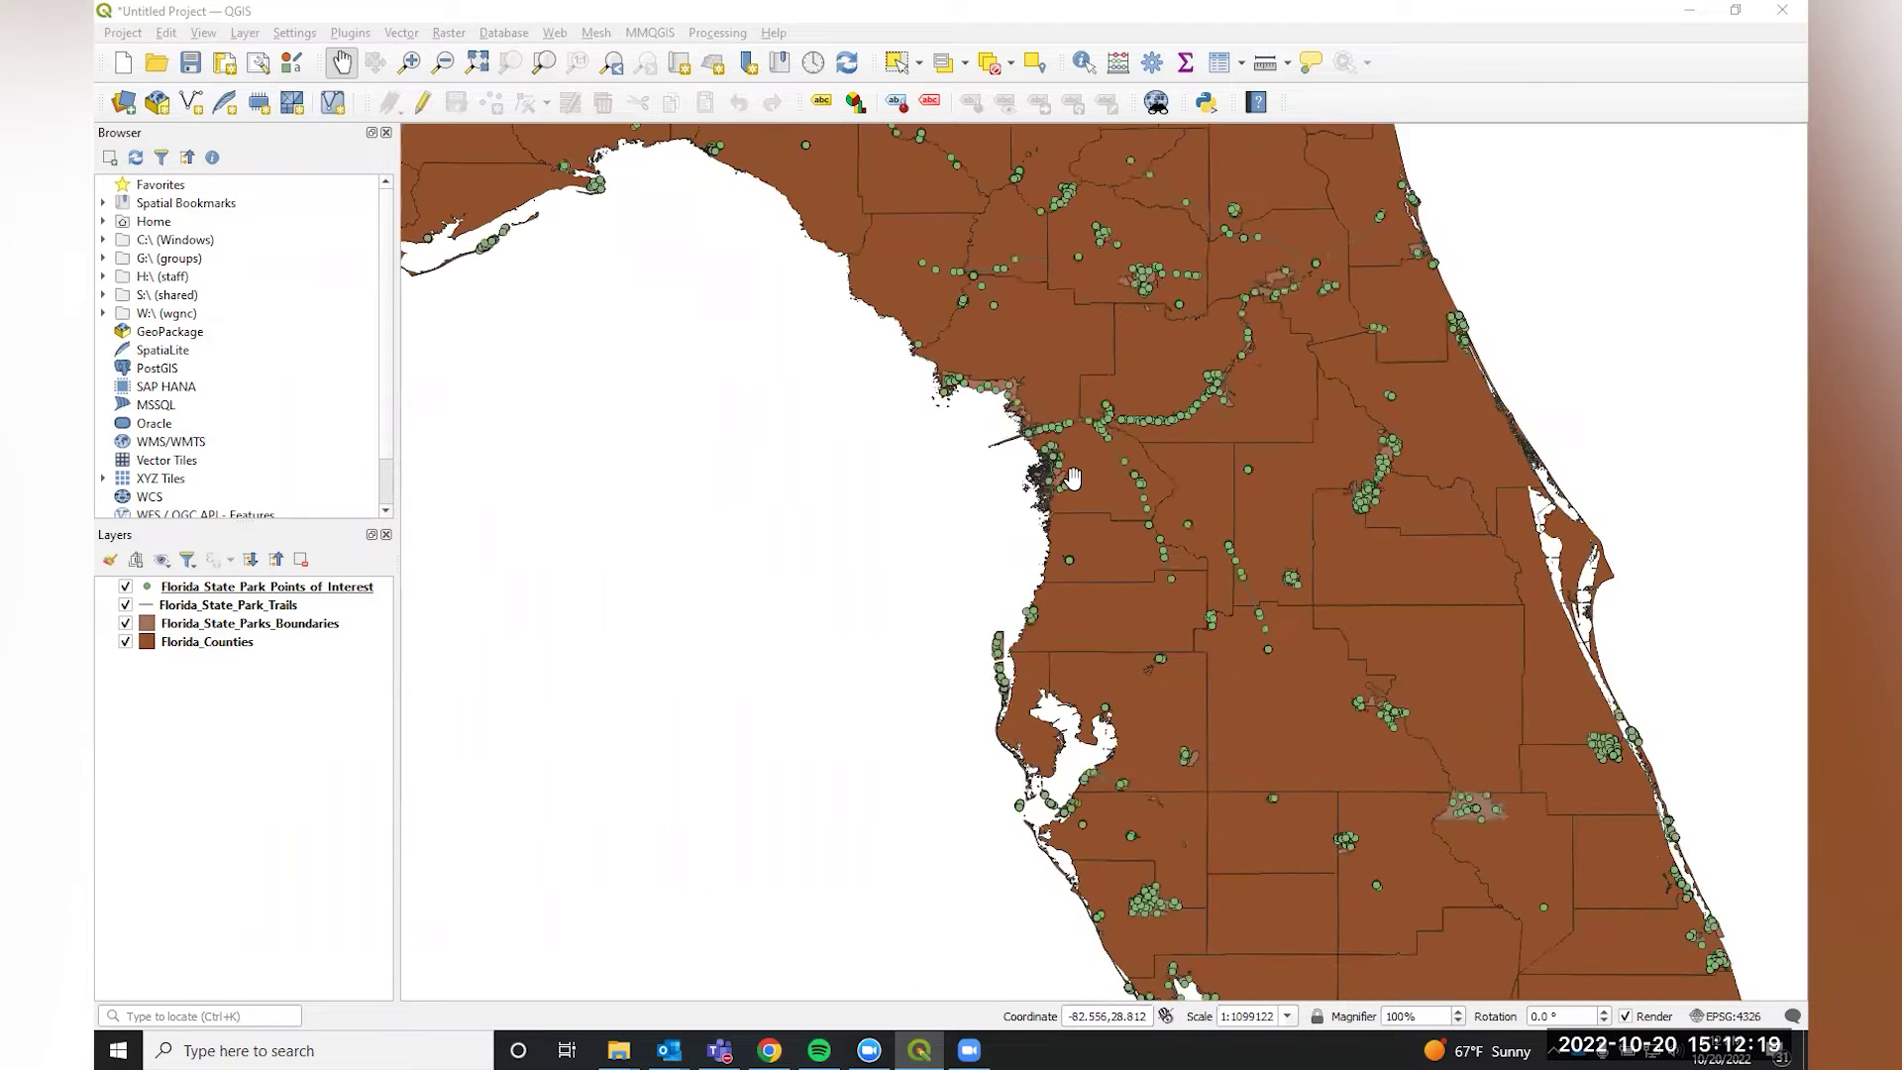
{"action": "left_click_drag", "start_coordinate": [722, 501], "coordinate": [753, 494]}
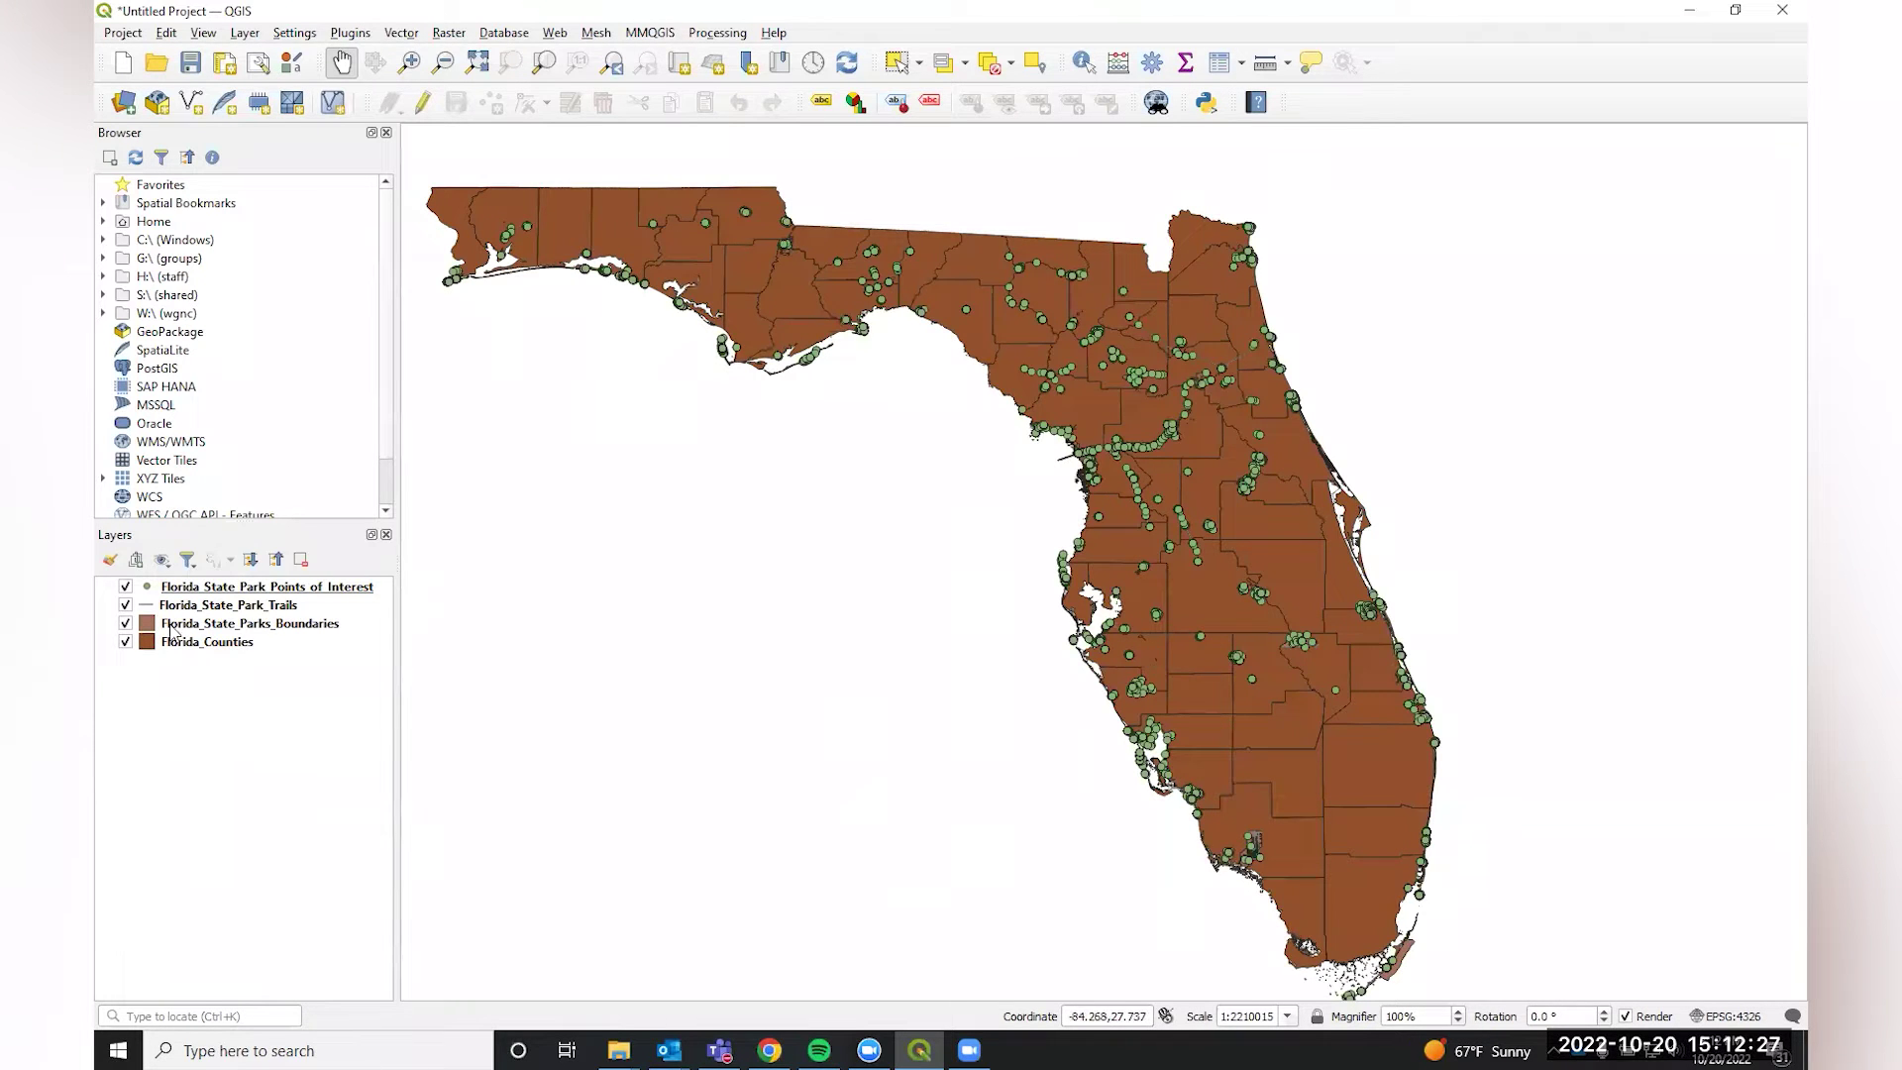
{"action": "right_click", "coordinate": [225, 649]}
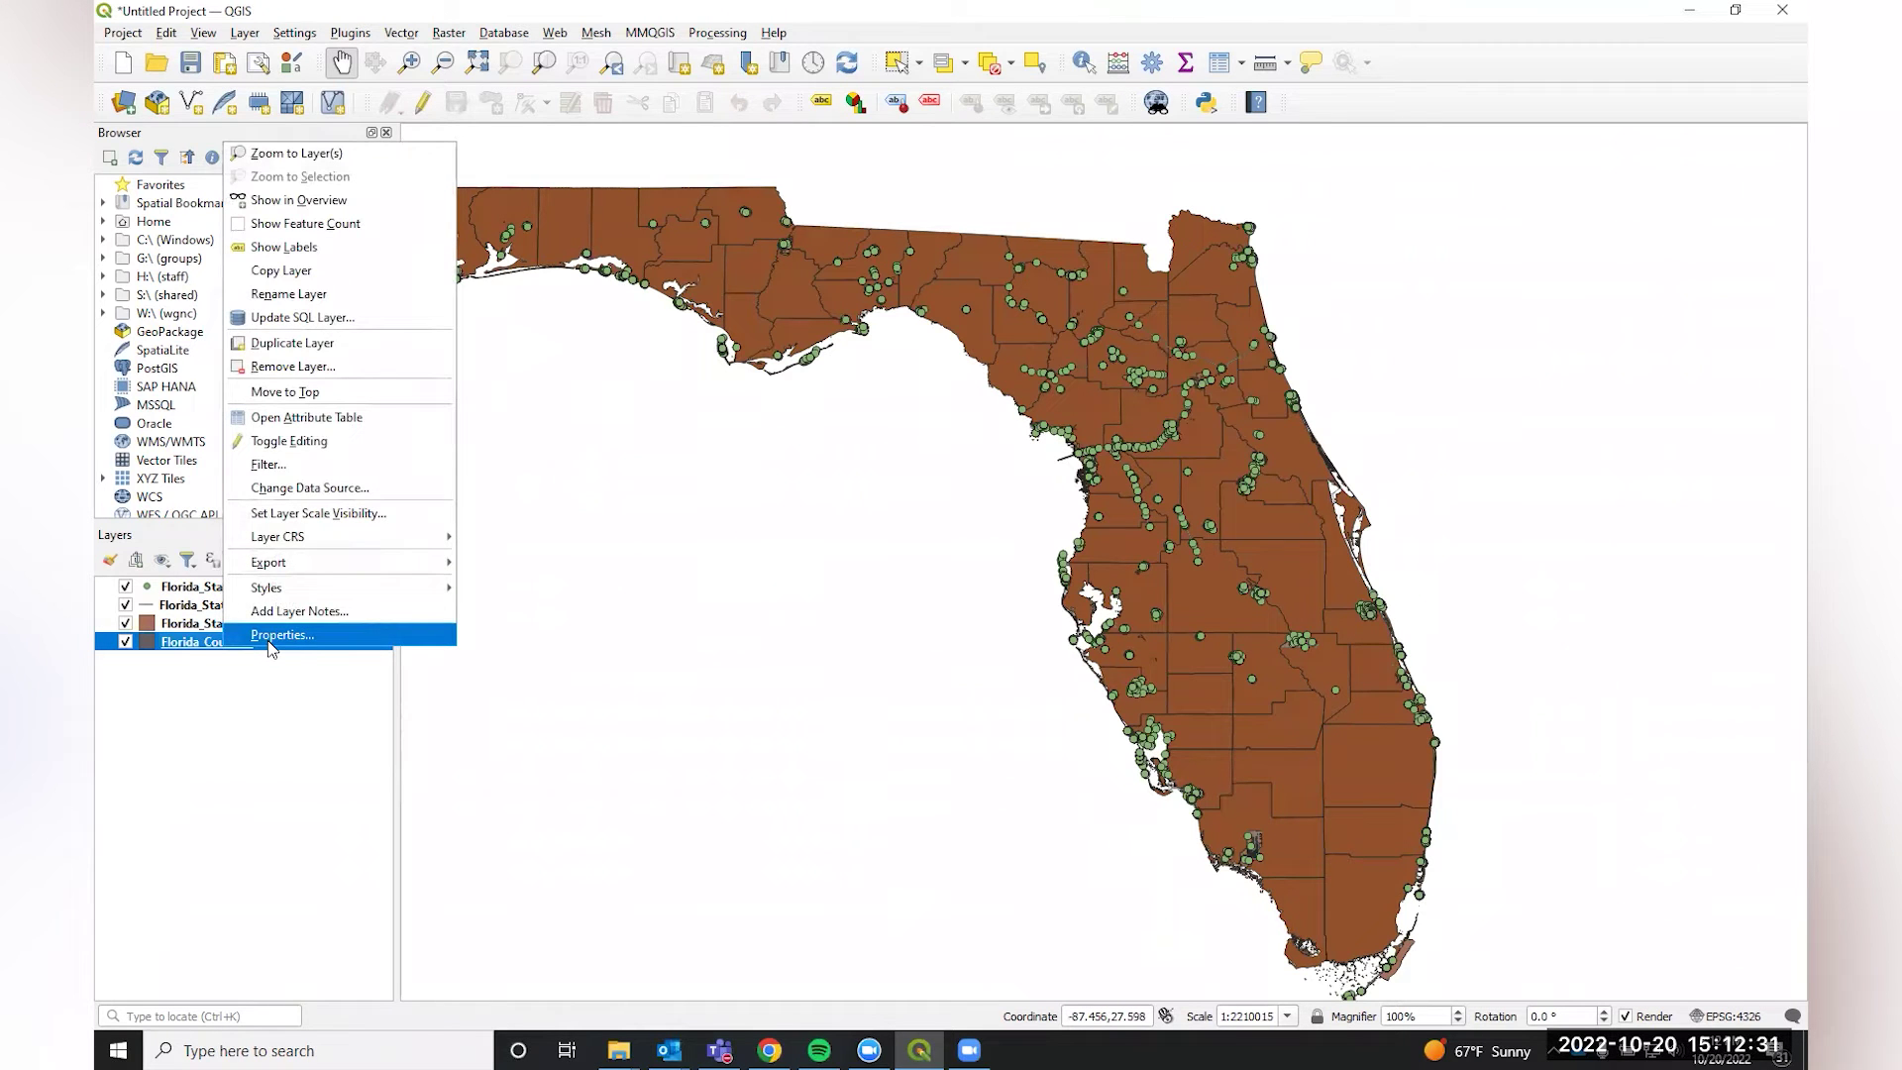
{"action": "left_click", "coordinate": [268, 640]}
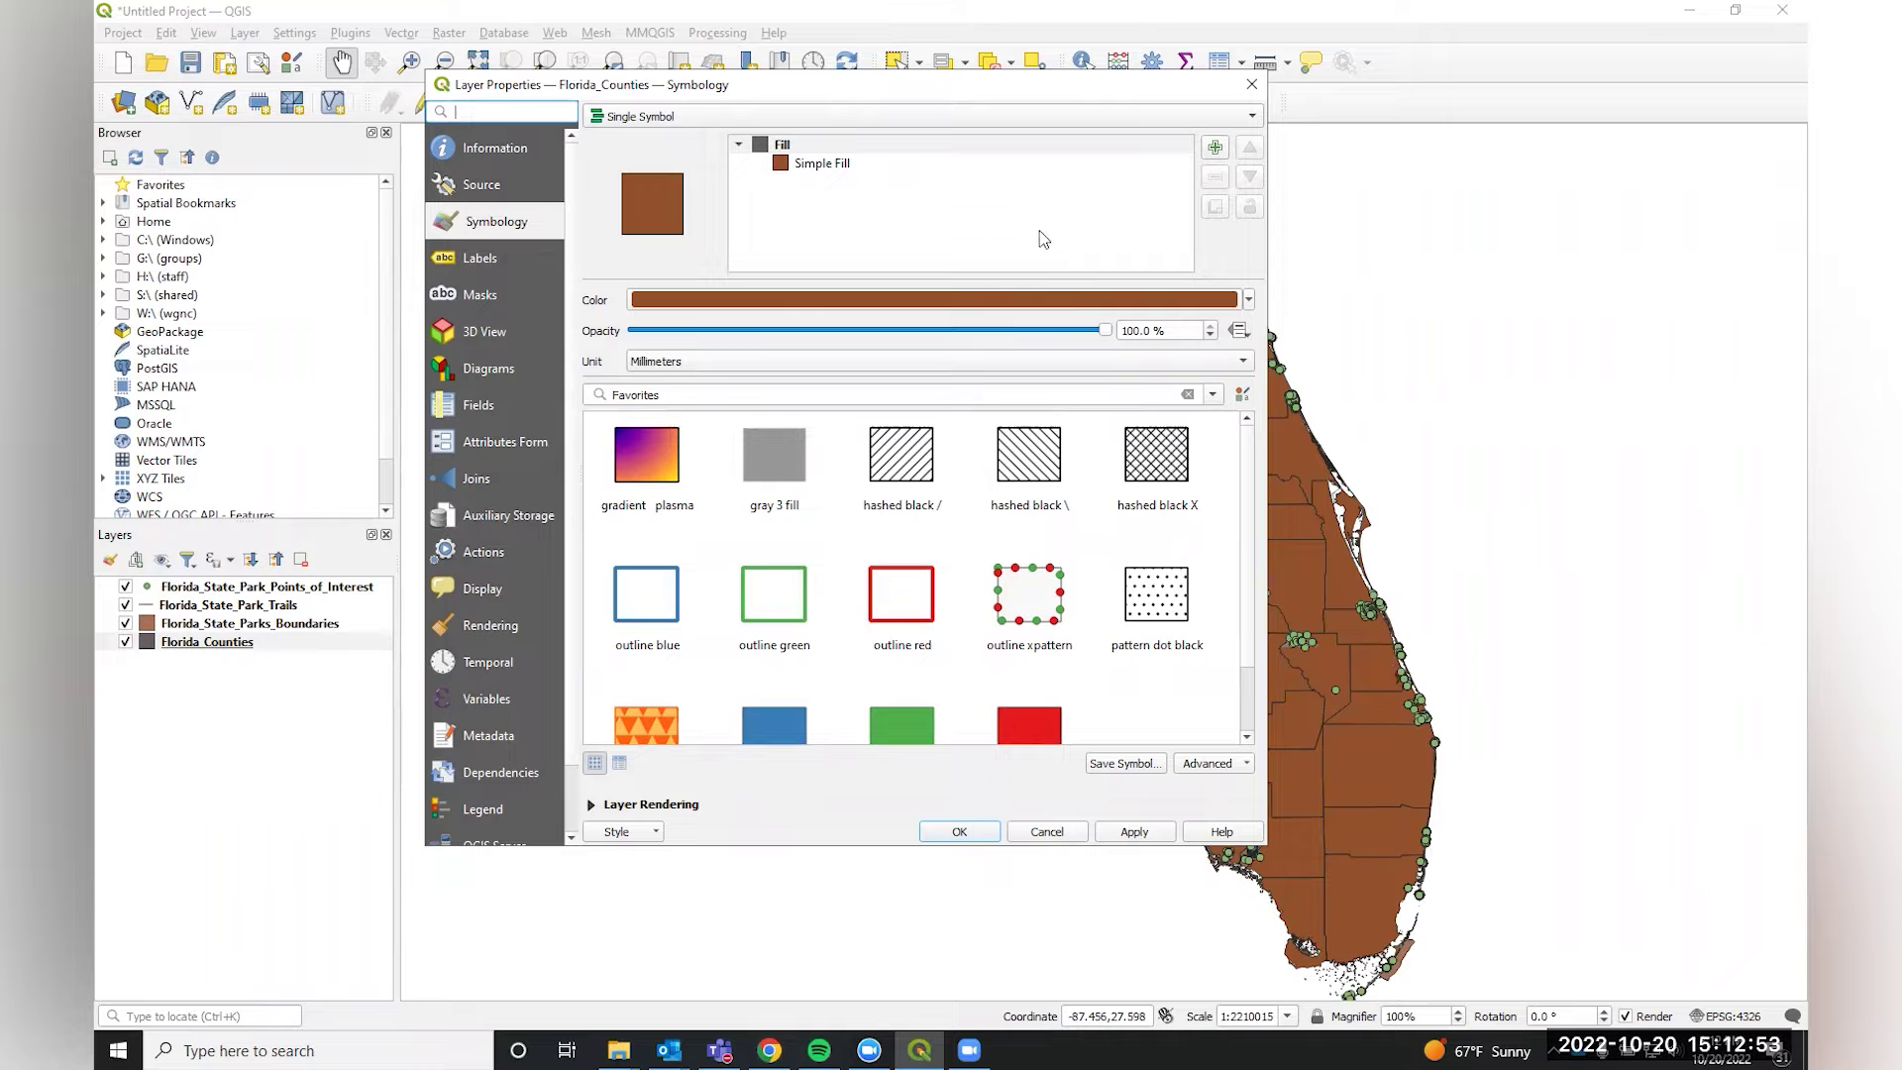
{"action": "left_click", "coordinate": [784, 167]}
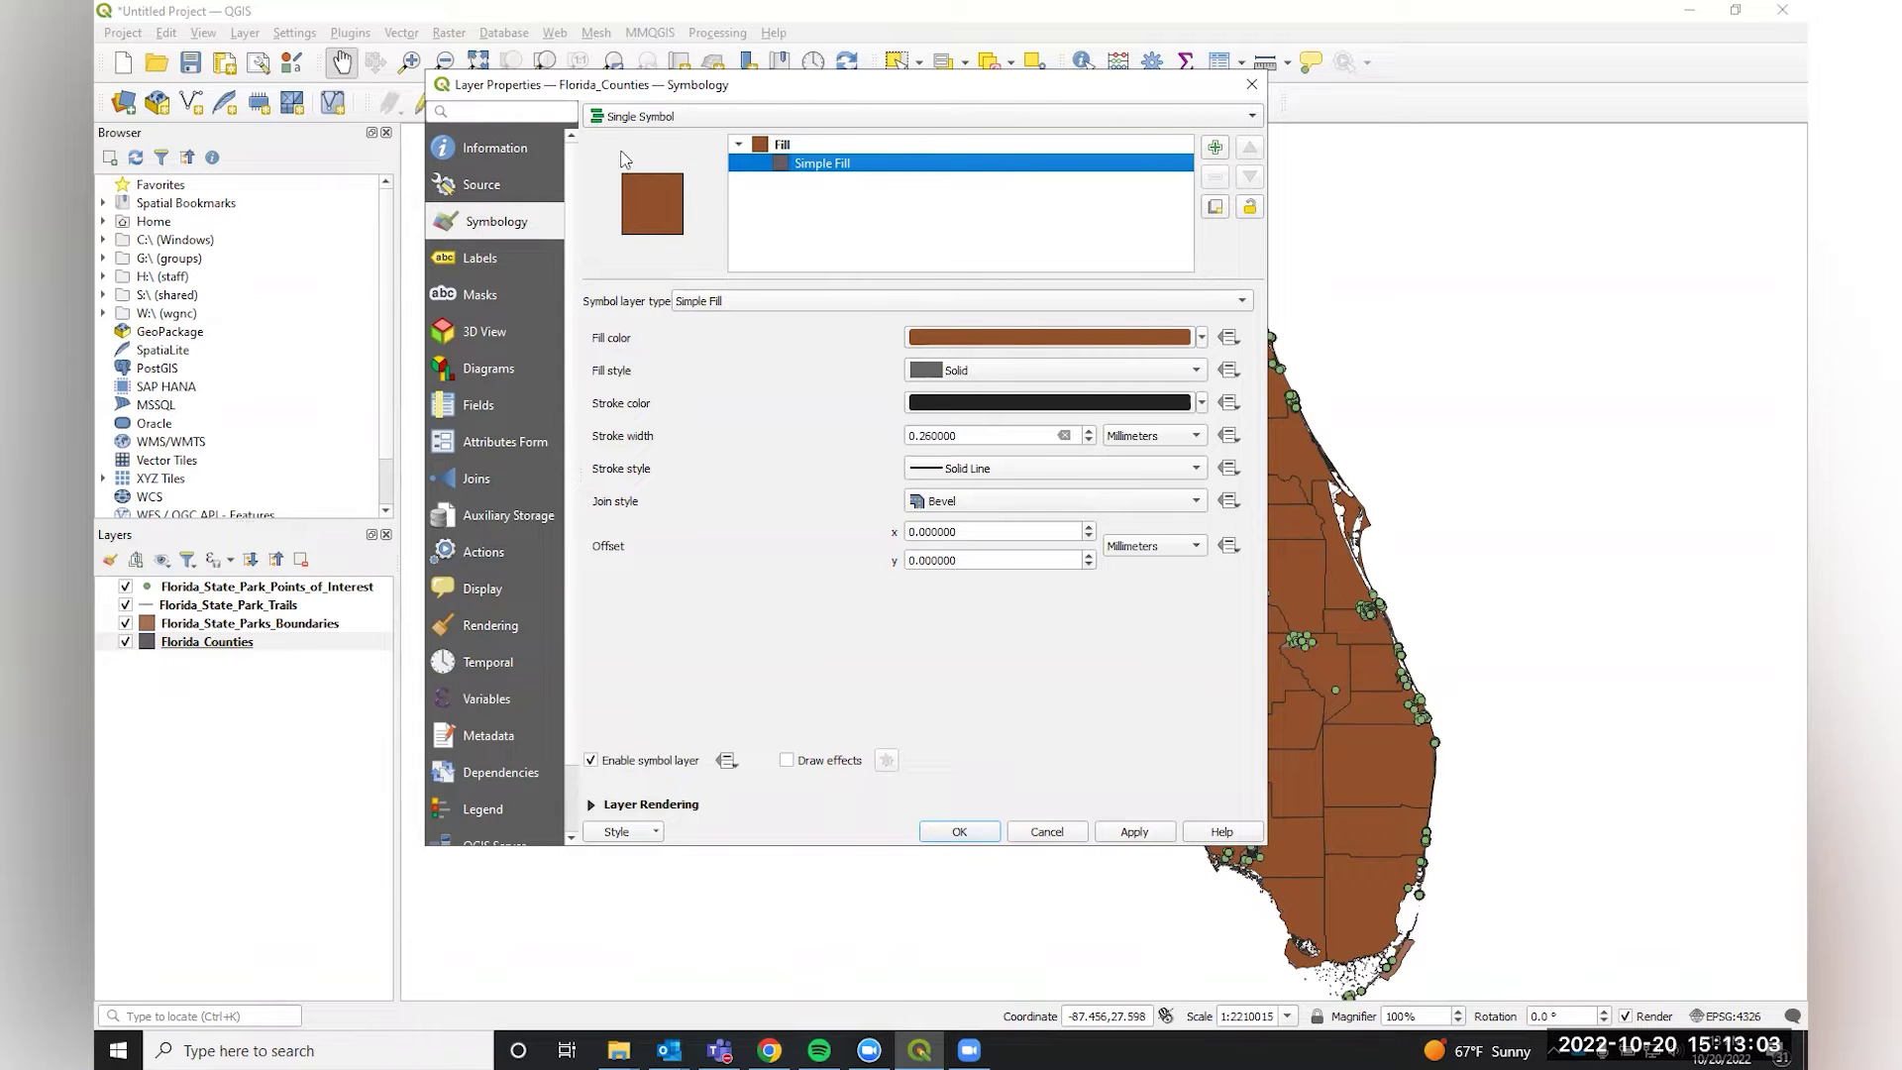
{"action": "left_click", "coordinate": [625, 119]}
{"action": "left_click", "coordinate": [631, 117]}
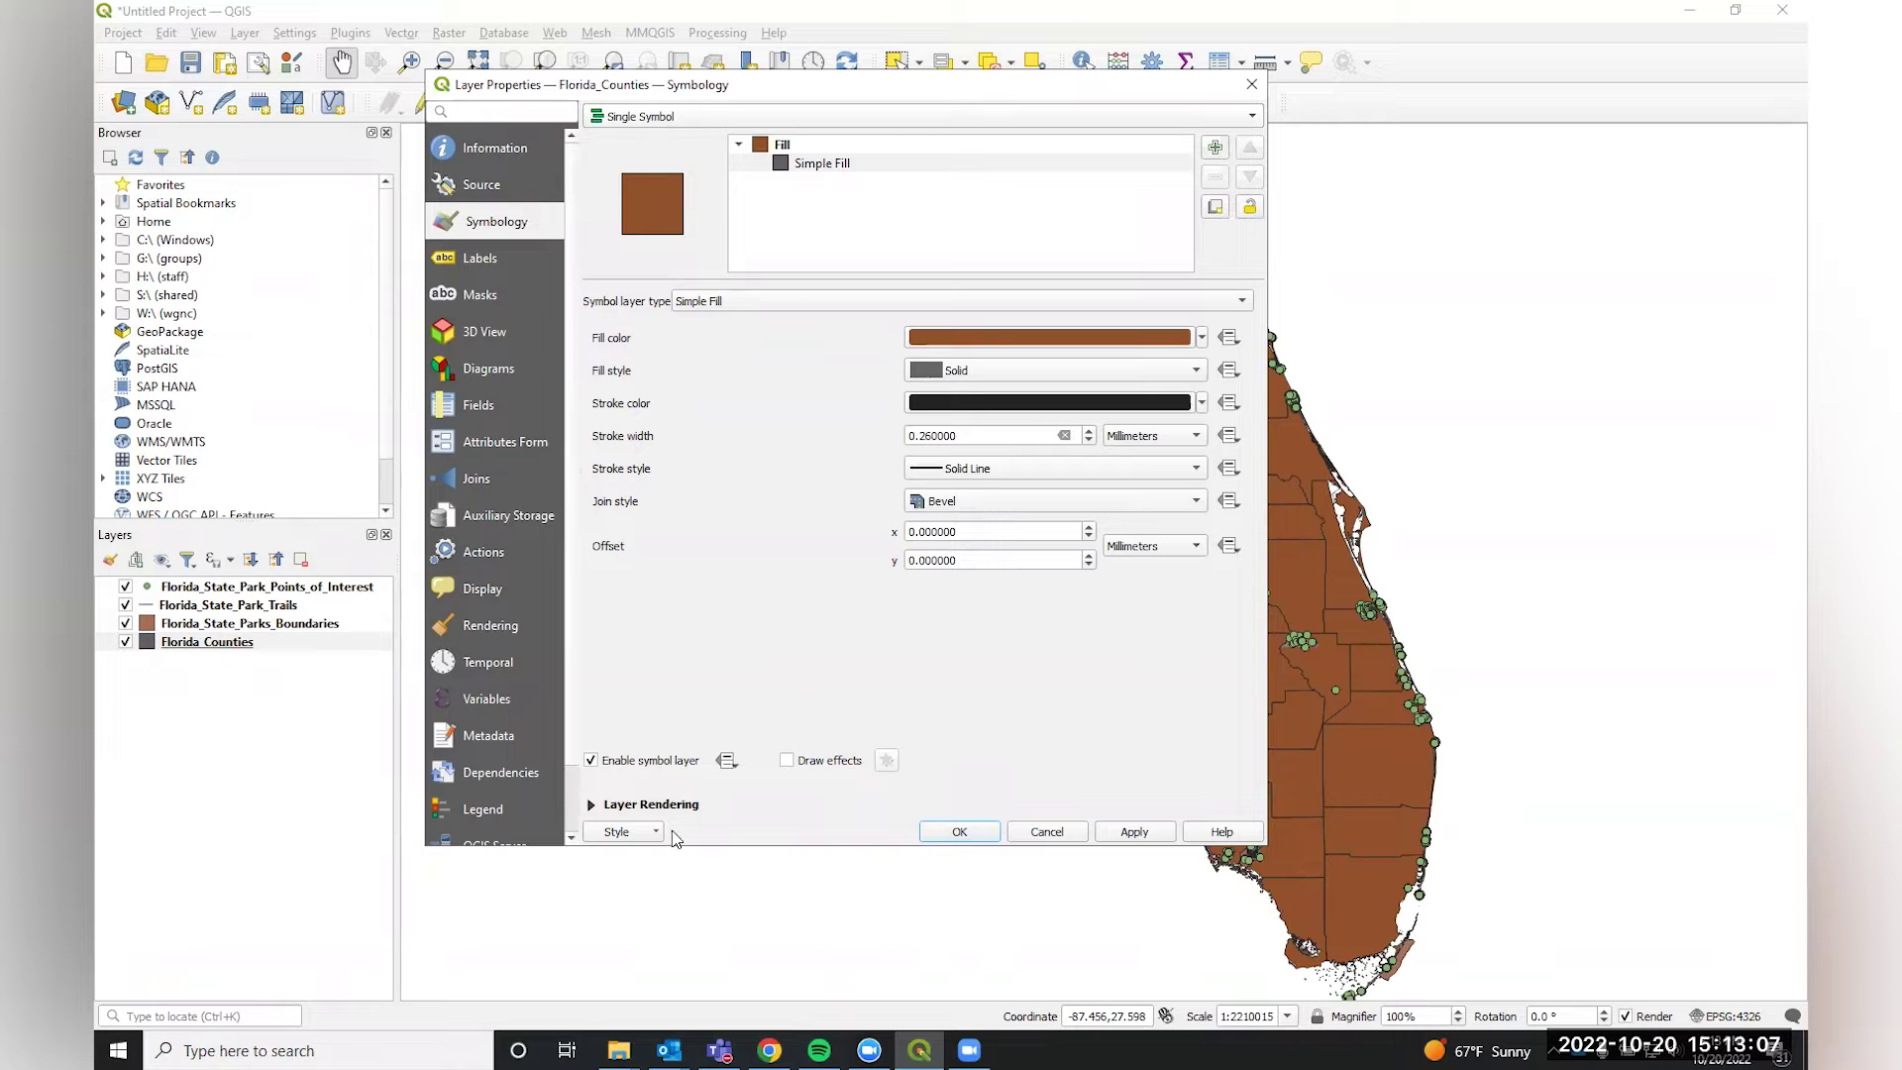
{"action": "left_click", "coordinate": [1021, 832]}
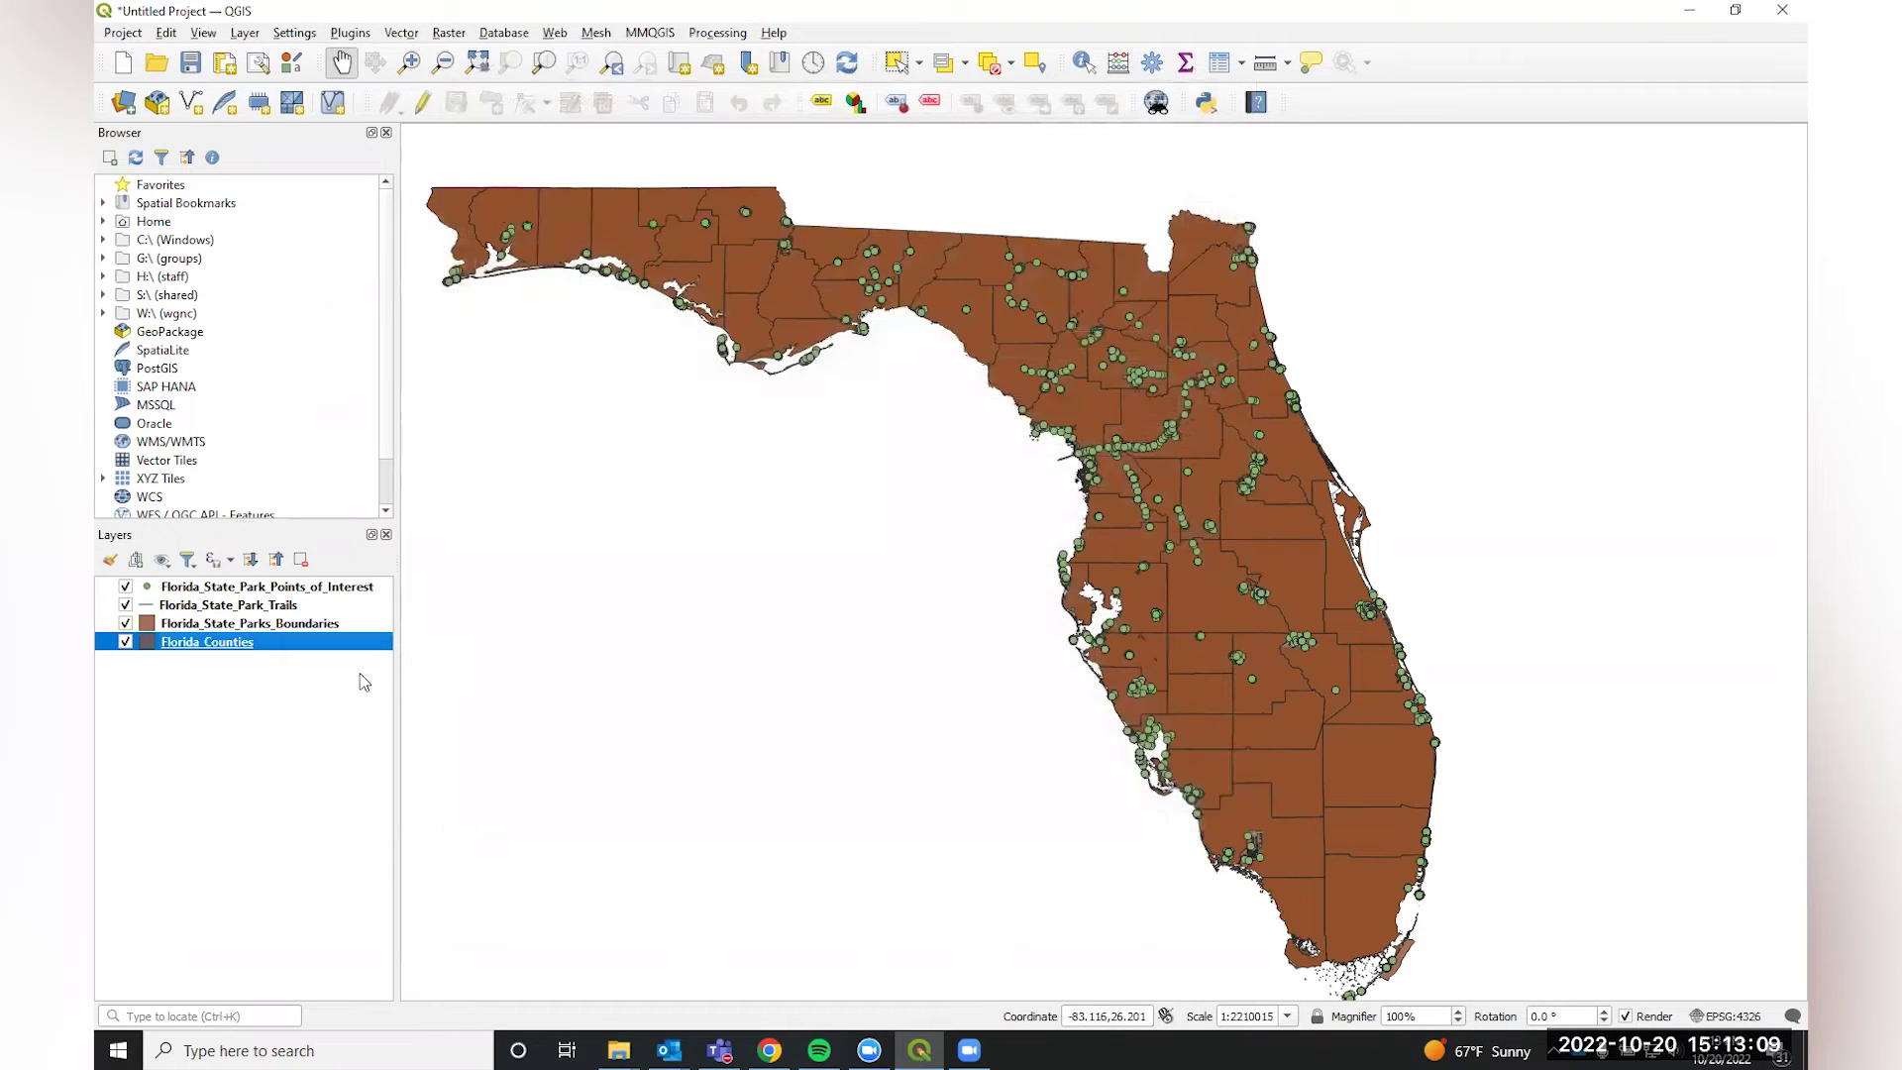
Change the Florida_Counties symbol layer type from Simple Fill to Outline: Simple Line and apply it to the map.
{"action": "right_click", "coordinate": [214, 644]}
{"action": "left_click", "coordinate": [267, 629]}
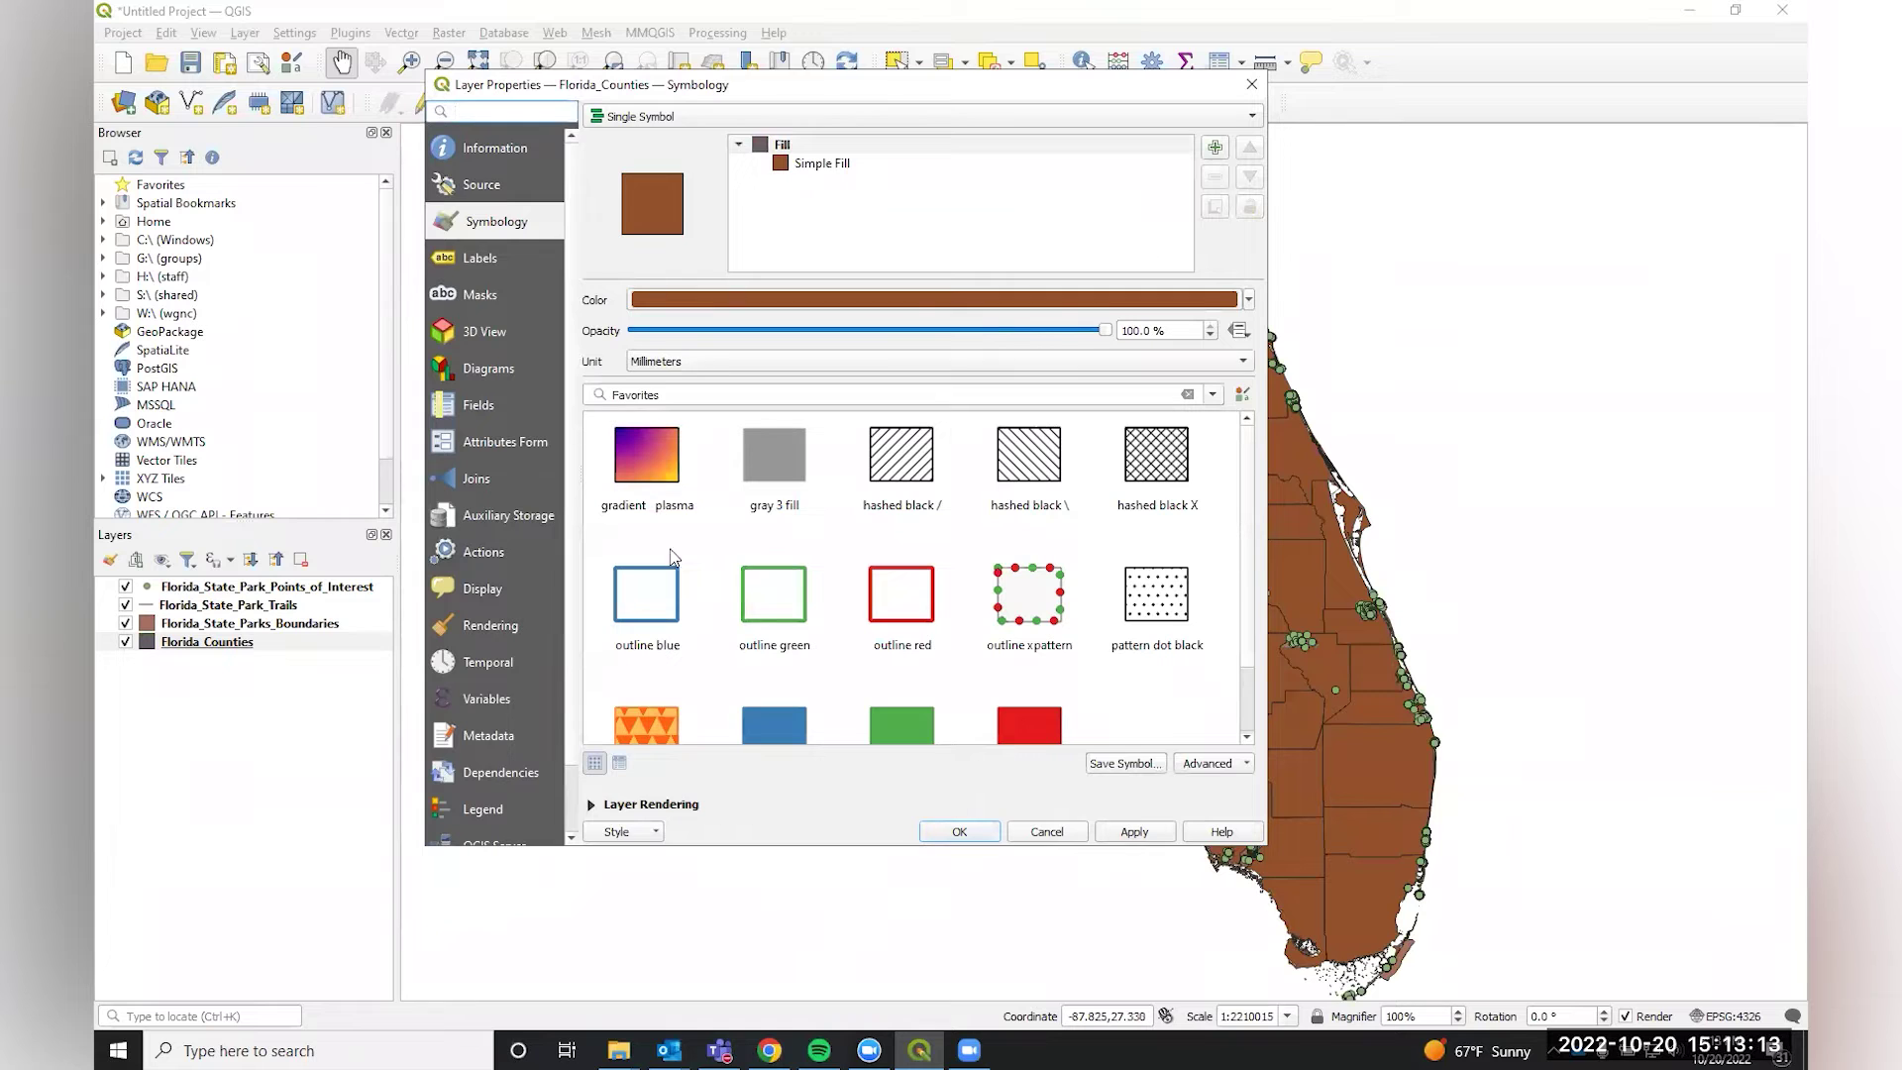
{"action": "scroll", "coordinate": [817, 521], "scroll_direction": "down", "scroll_amount": 1}
{"action": "scroll", "coordinate": [818, 520], "scroll_direction": "up", "scroll_amount": 1}
{"action": "left_click", "coordinate": [824, 164]}
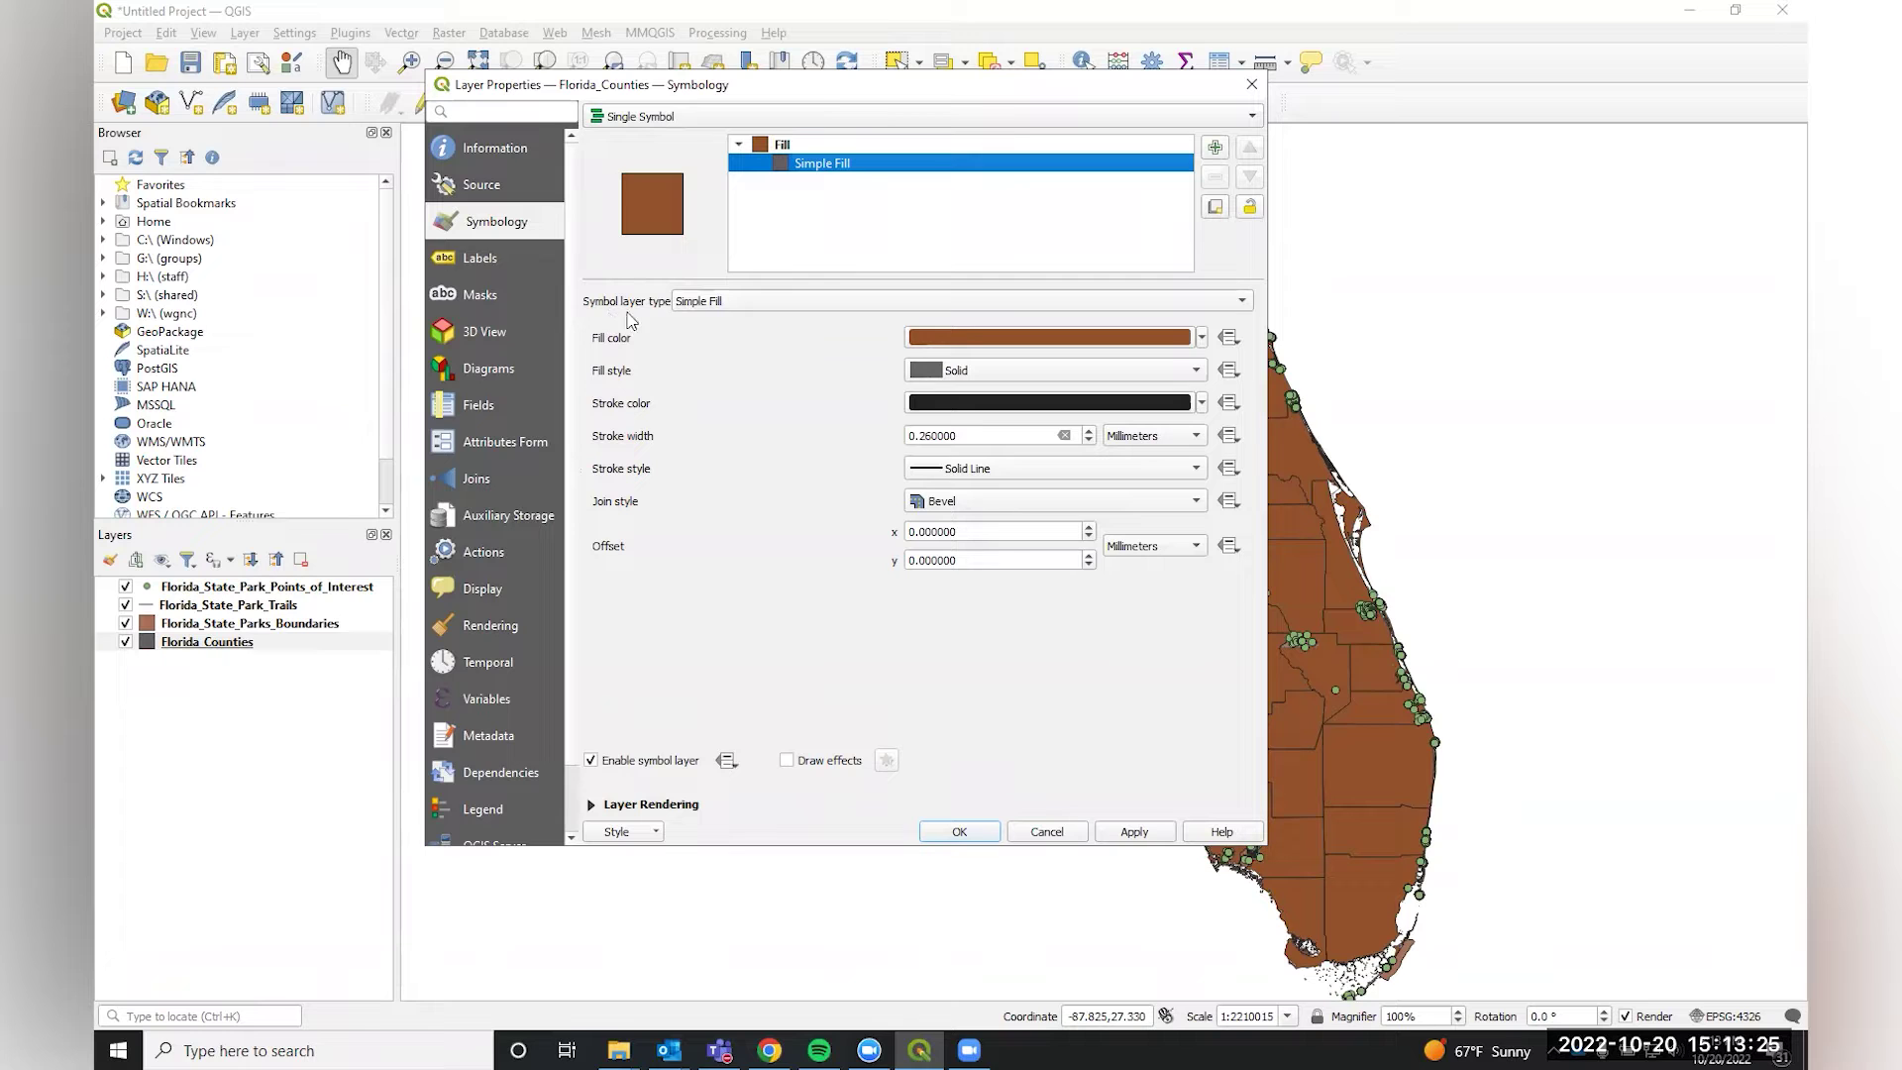
{"action": "left_click", "coordinate": [781, 309]}
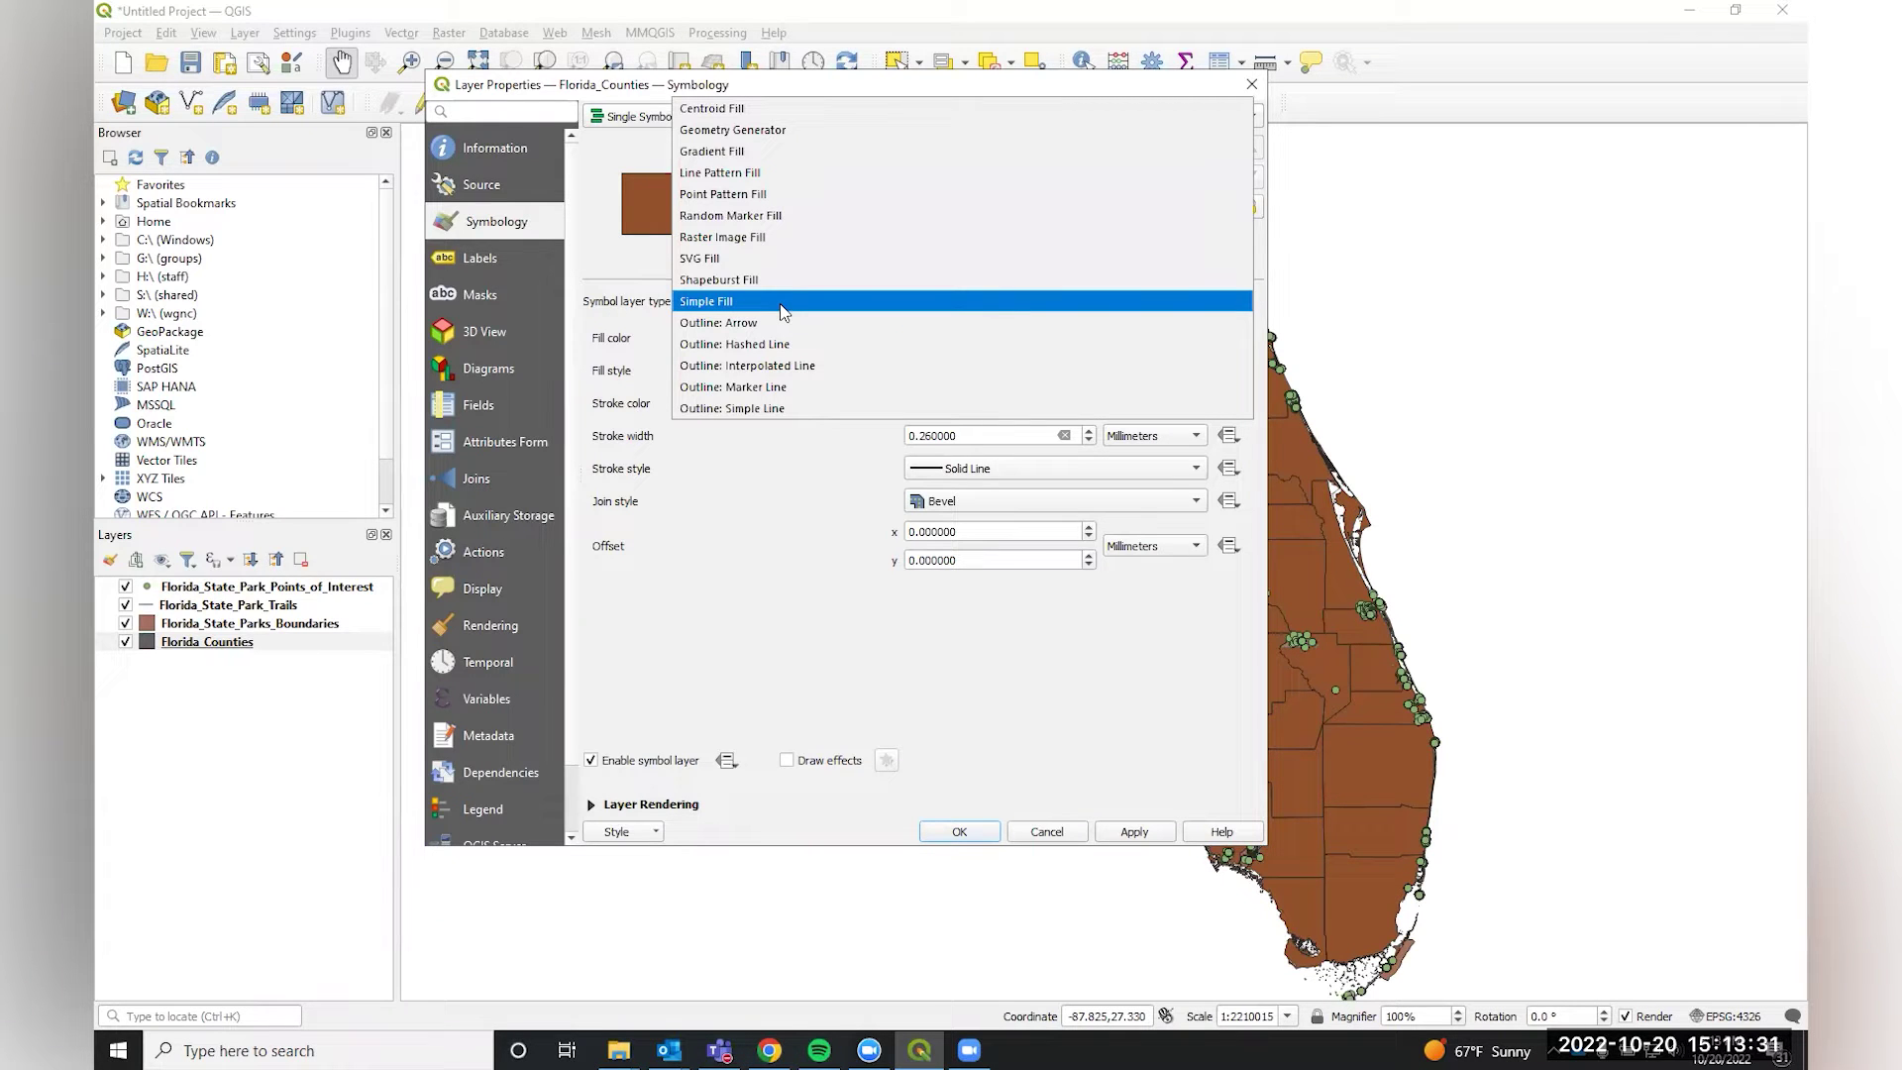
{"action": "left_click", "coordinate": [743, 416]}
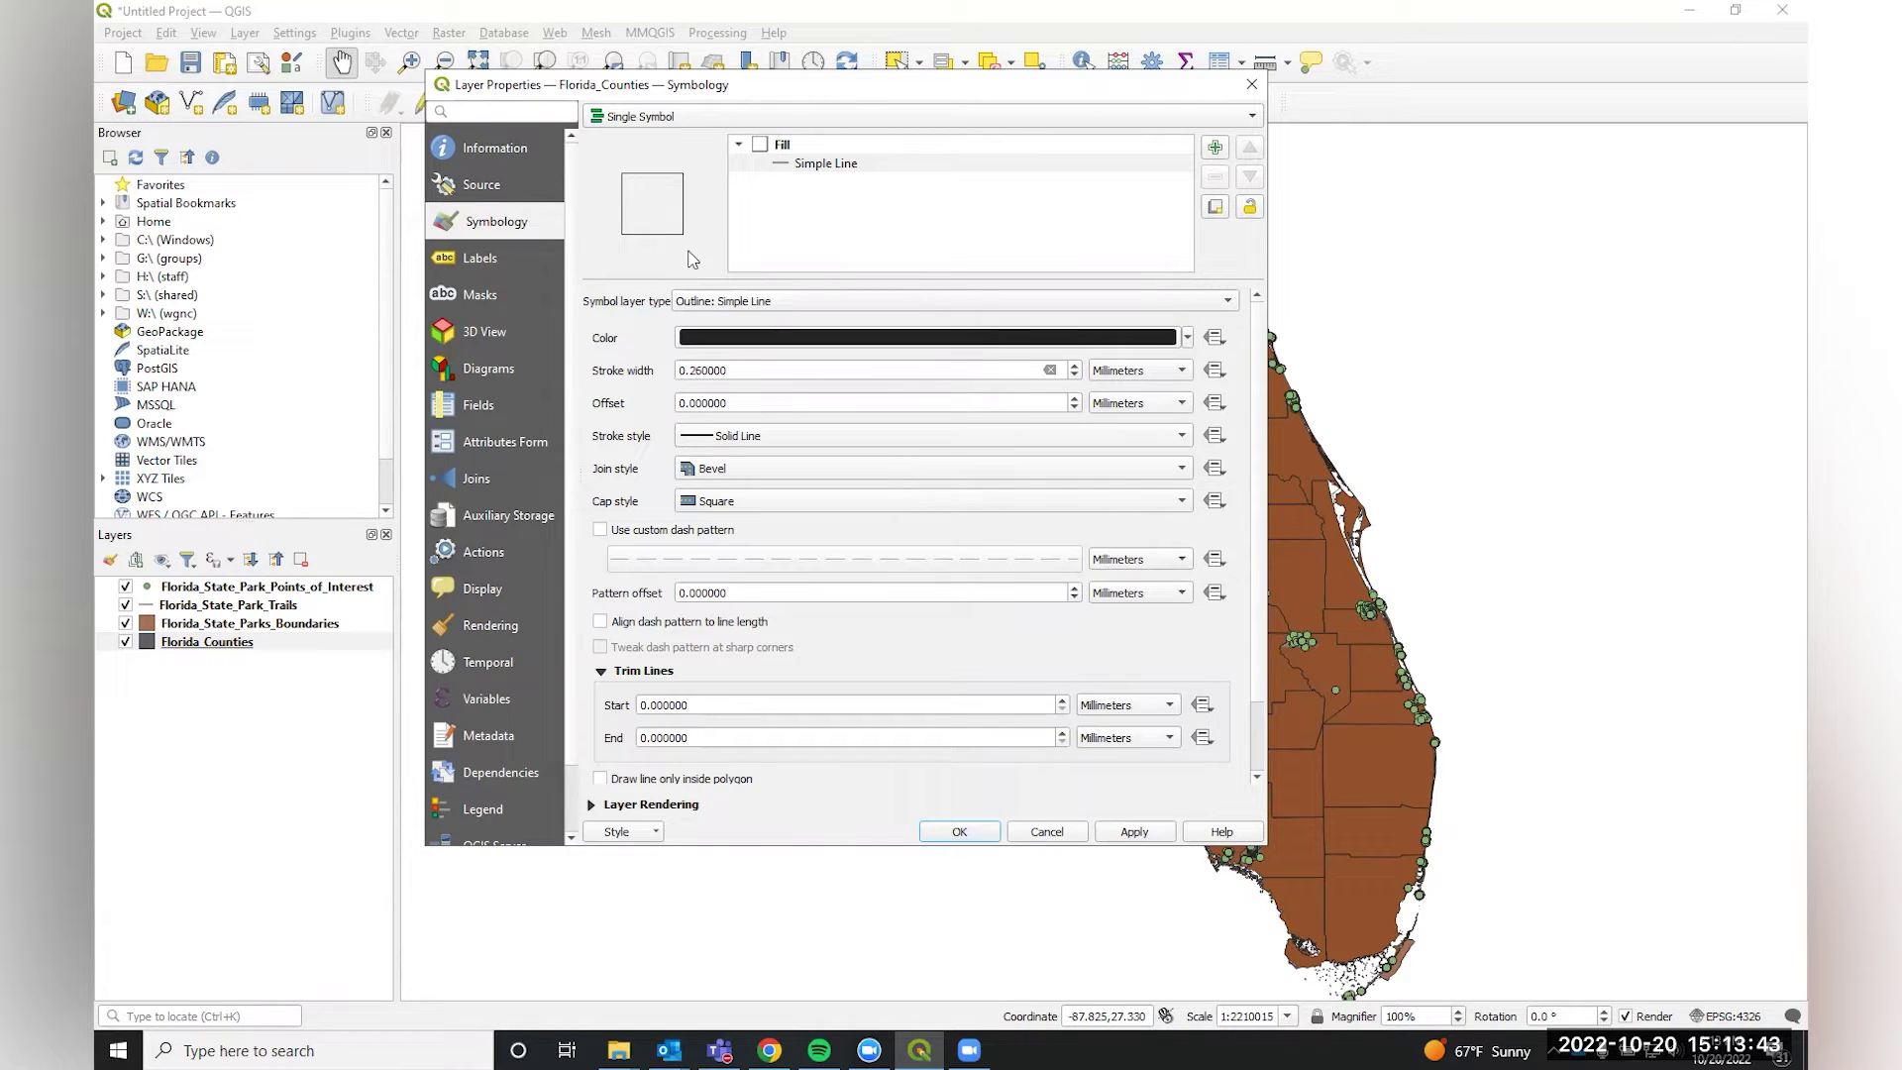
{"action": "left_click", "coordinate": [1120, 838]}
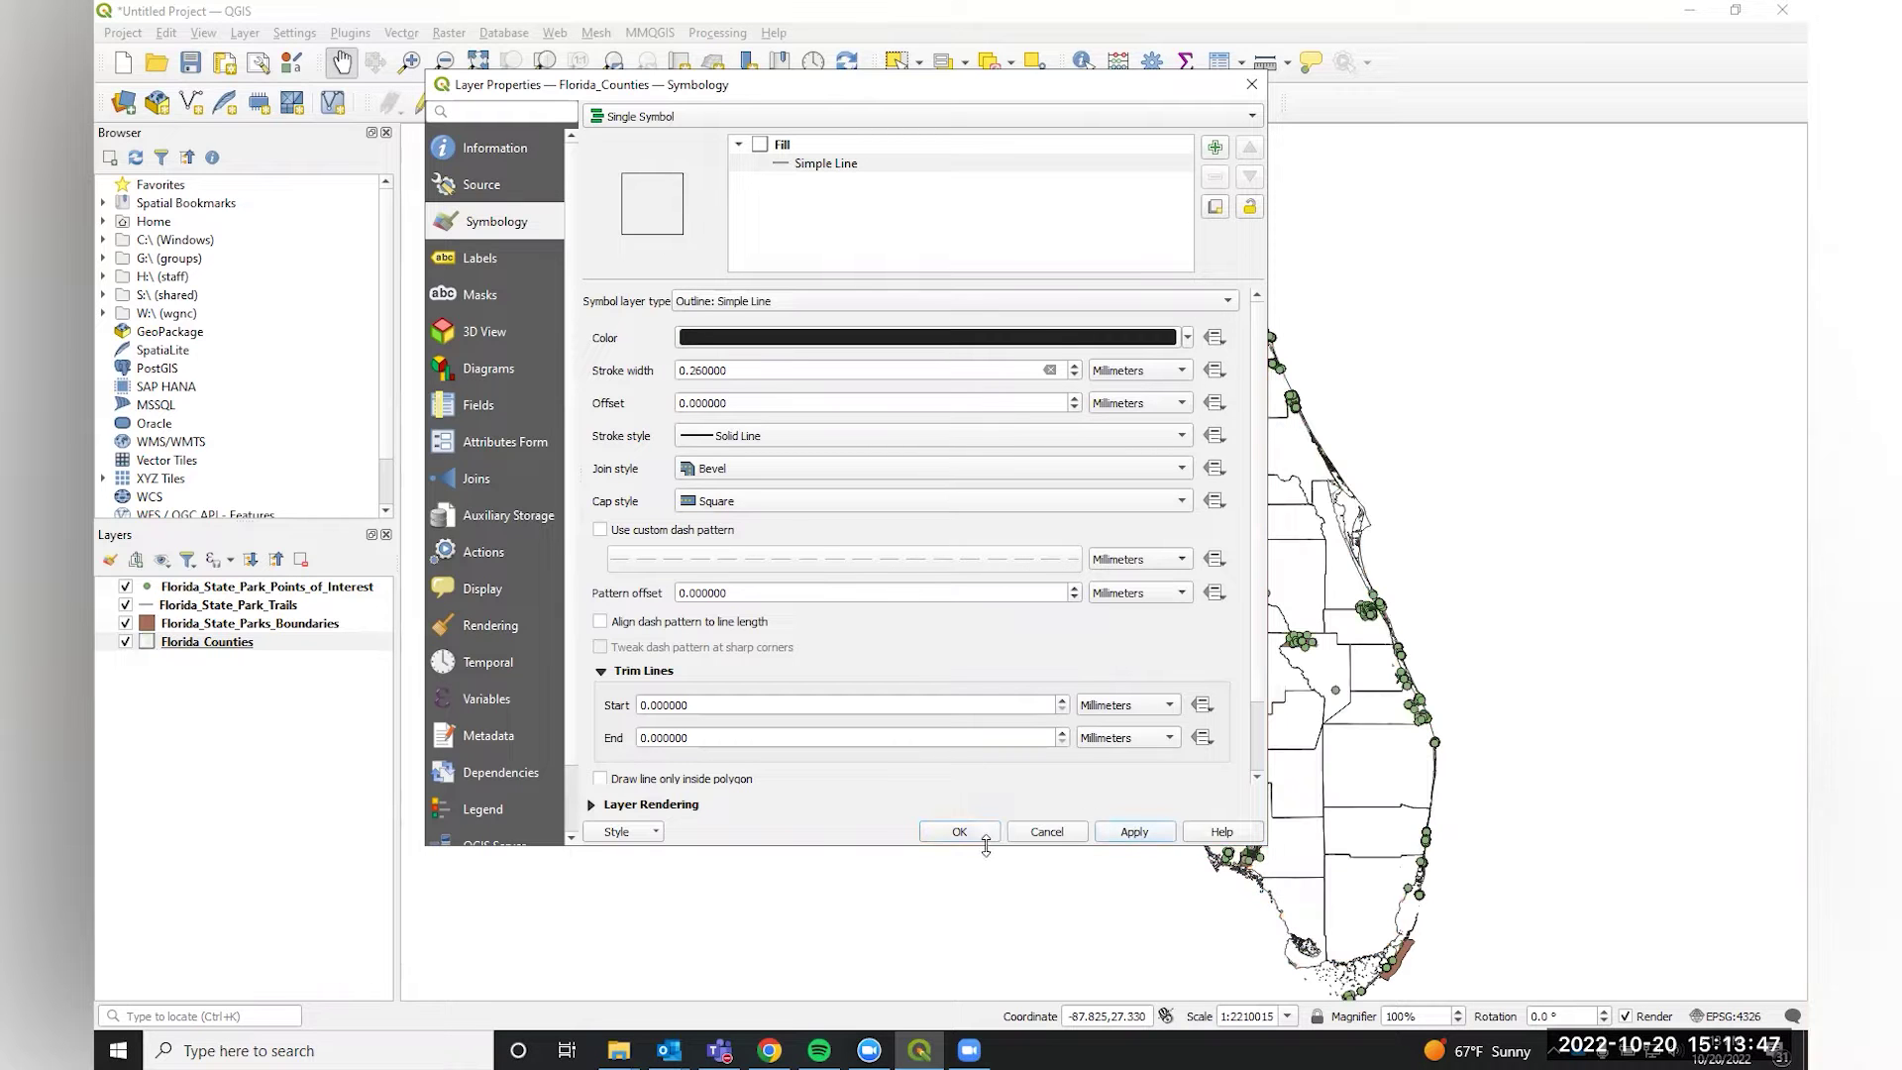
{"action": "left_click", "coordinate": [984, 836]}
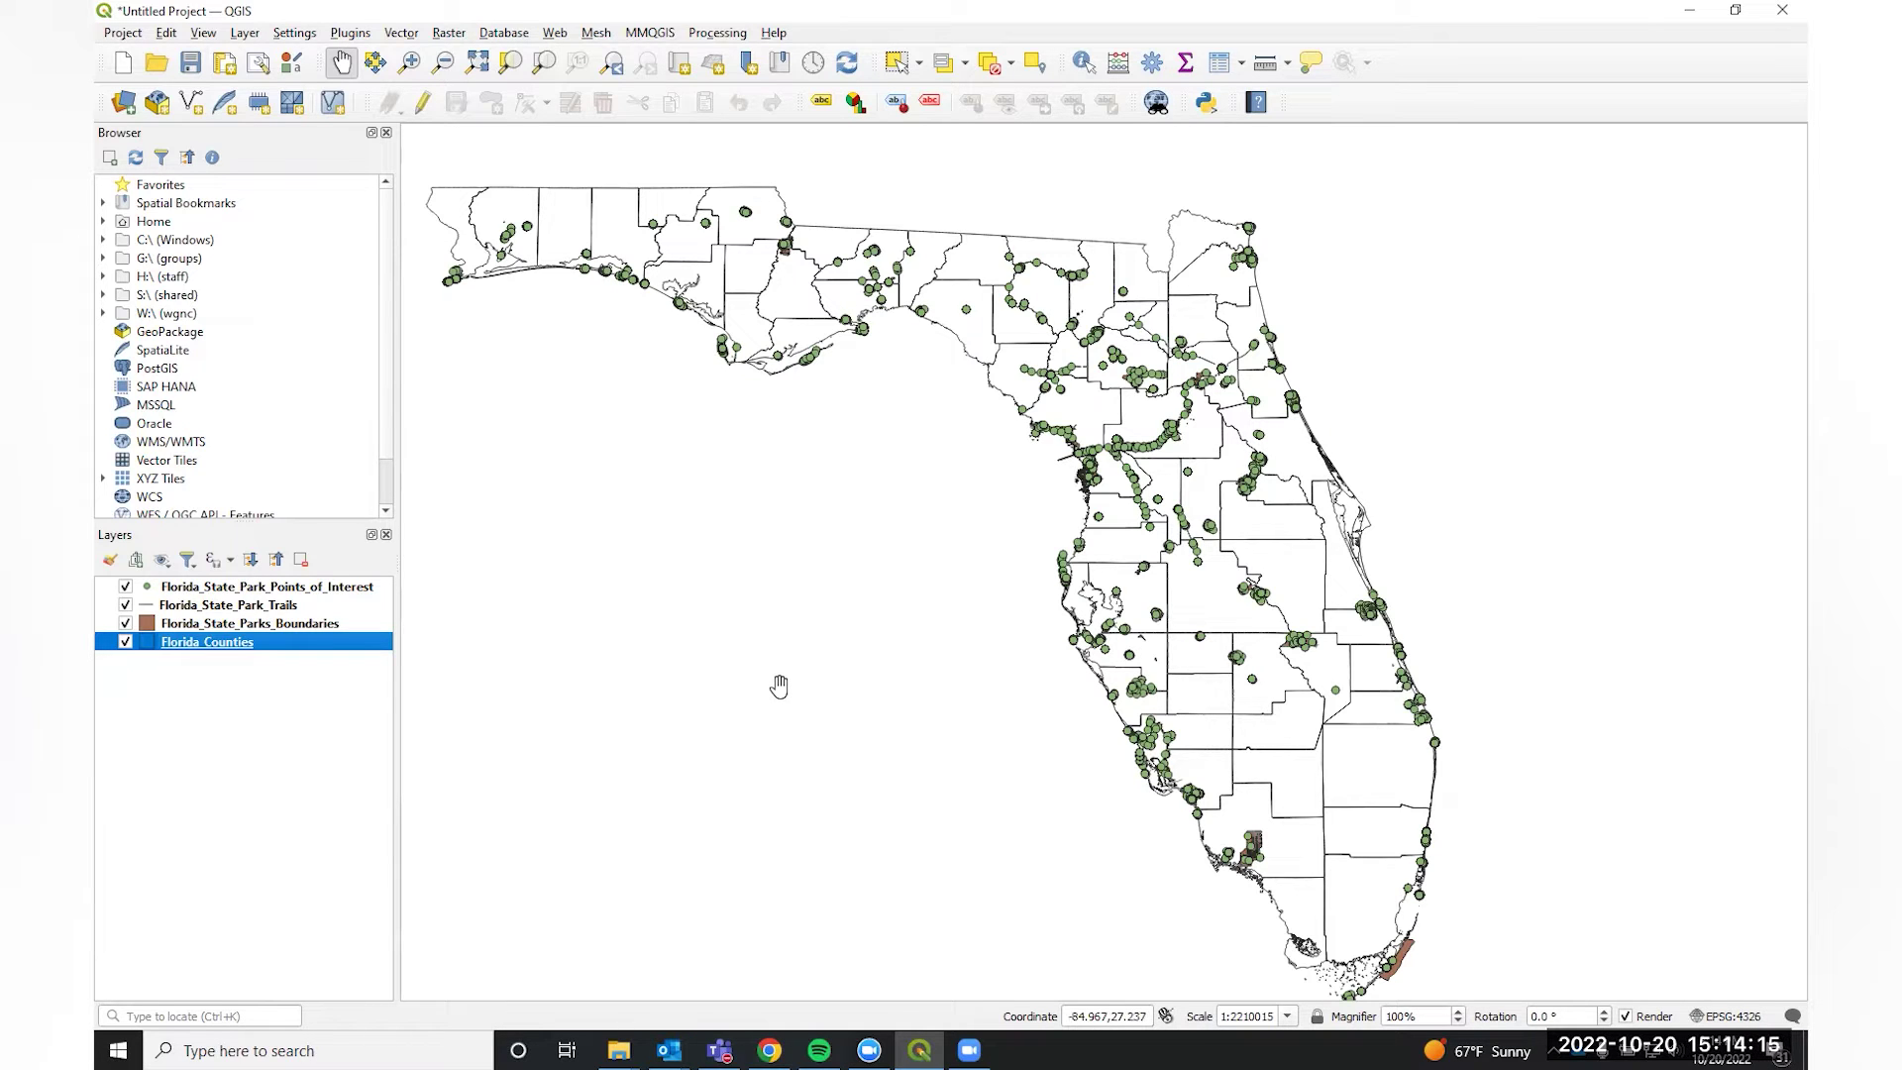
{"action": "right_click", "coordinate": [210, 589]}
{"action": "left_click", "coordinate": [261, 583]}
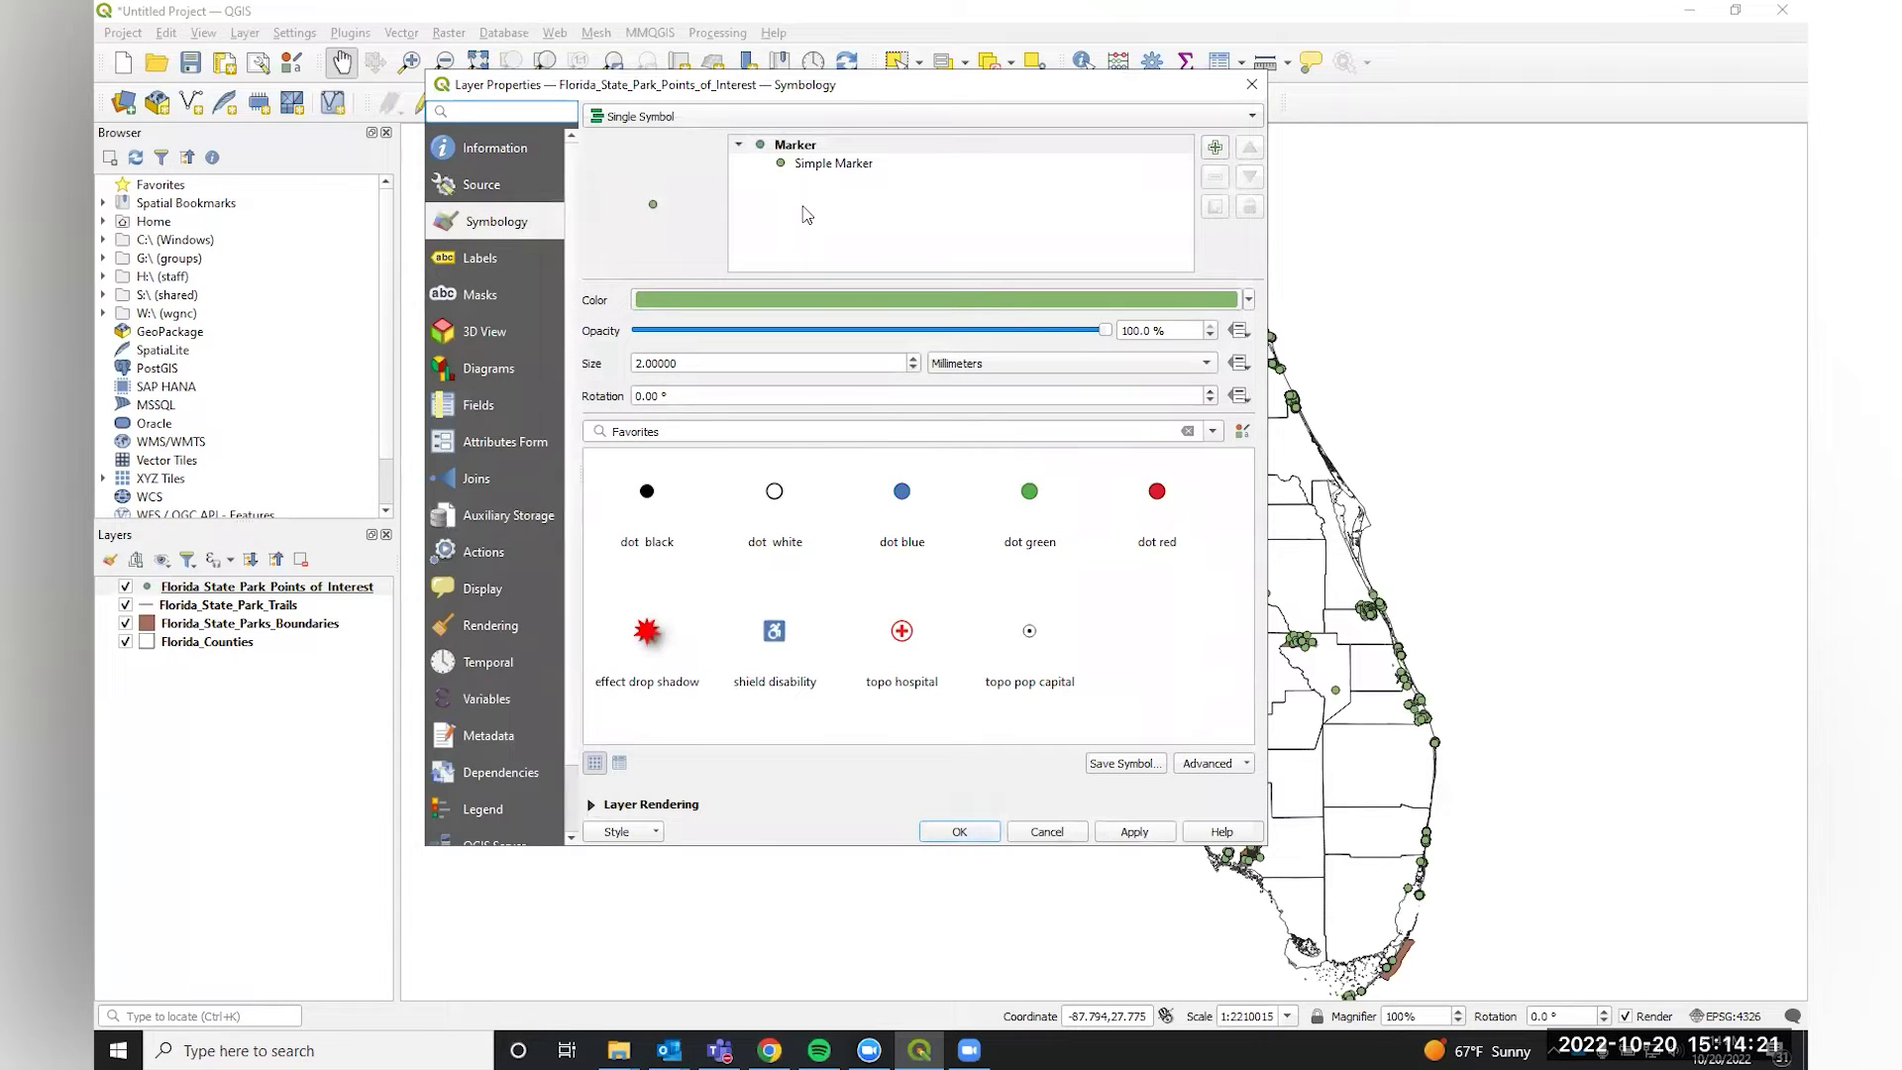
{"action": "left_click", "coordinate": [660, 121]}
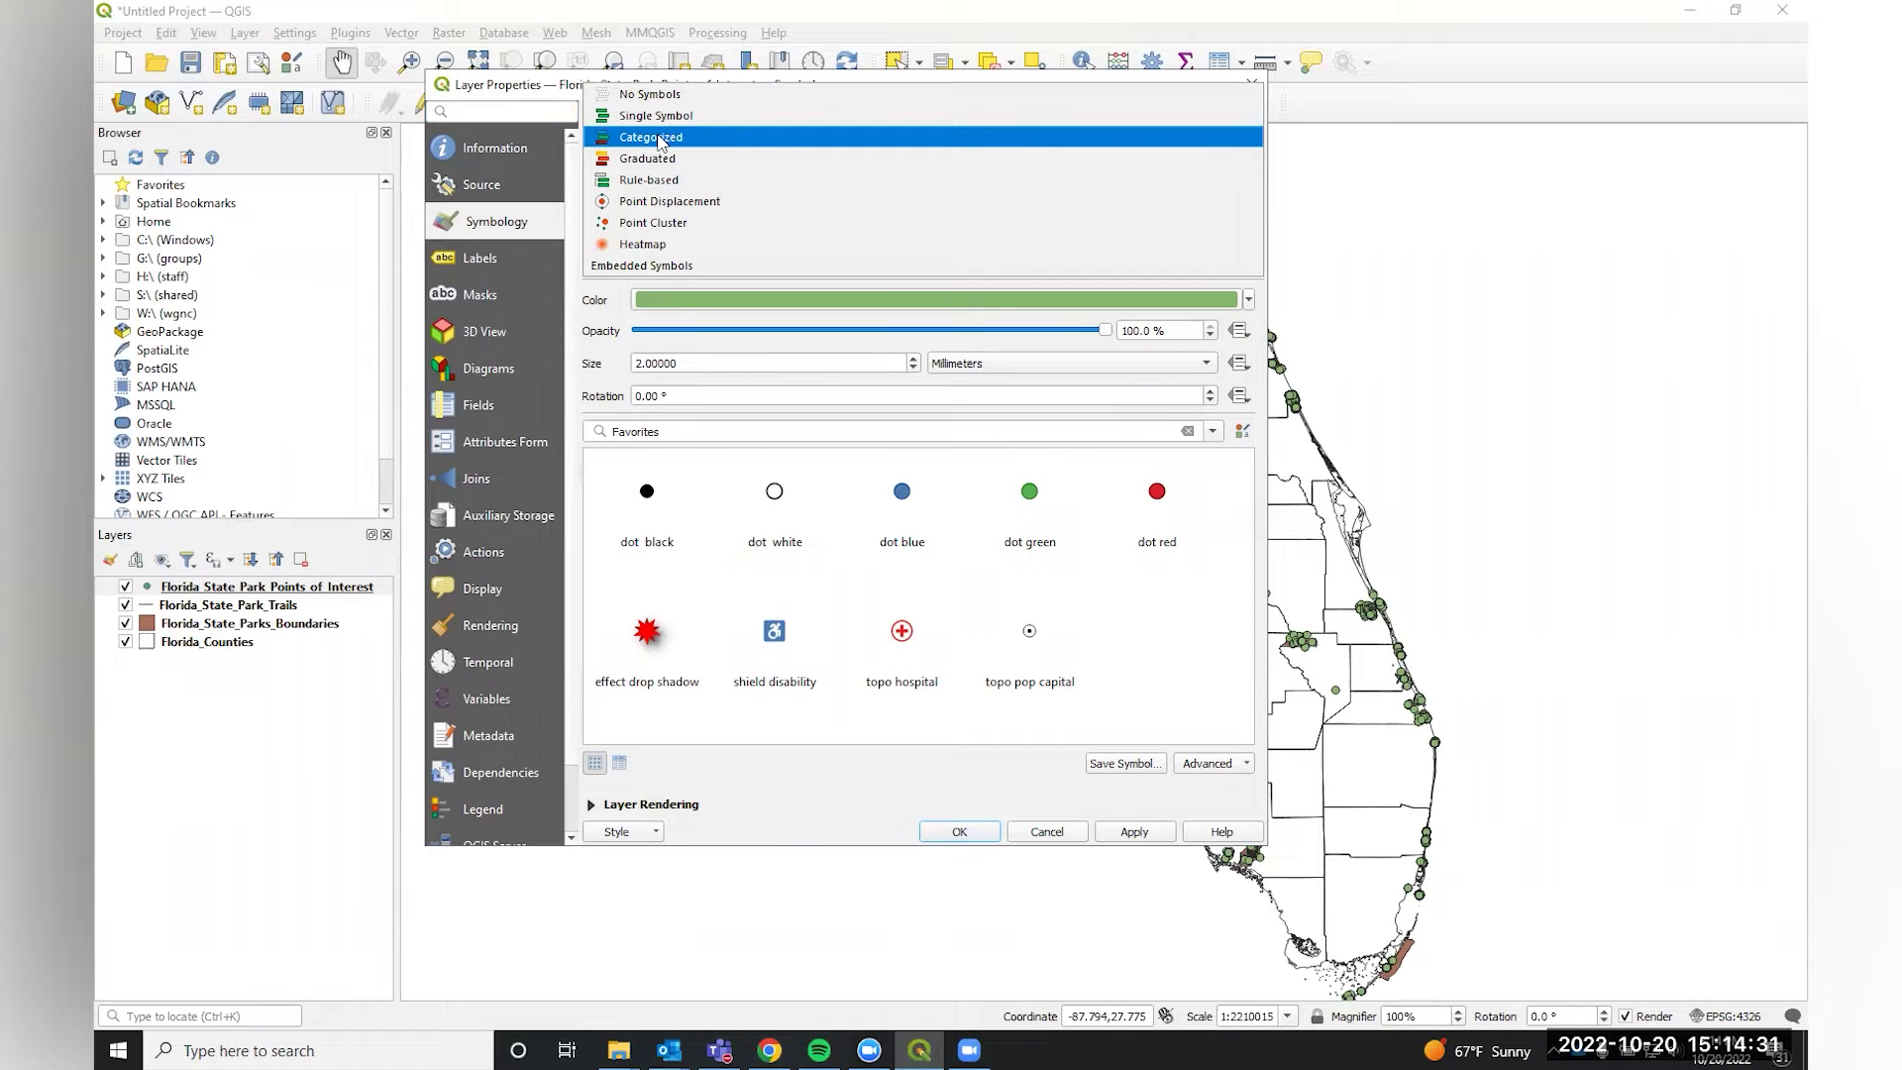
{"action": "left_click", "coordinate": [661, 139]}
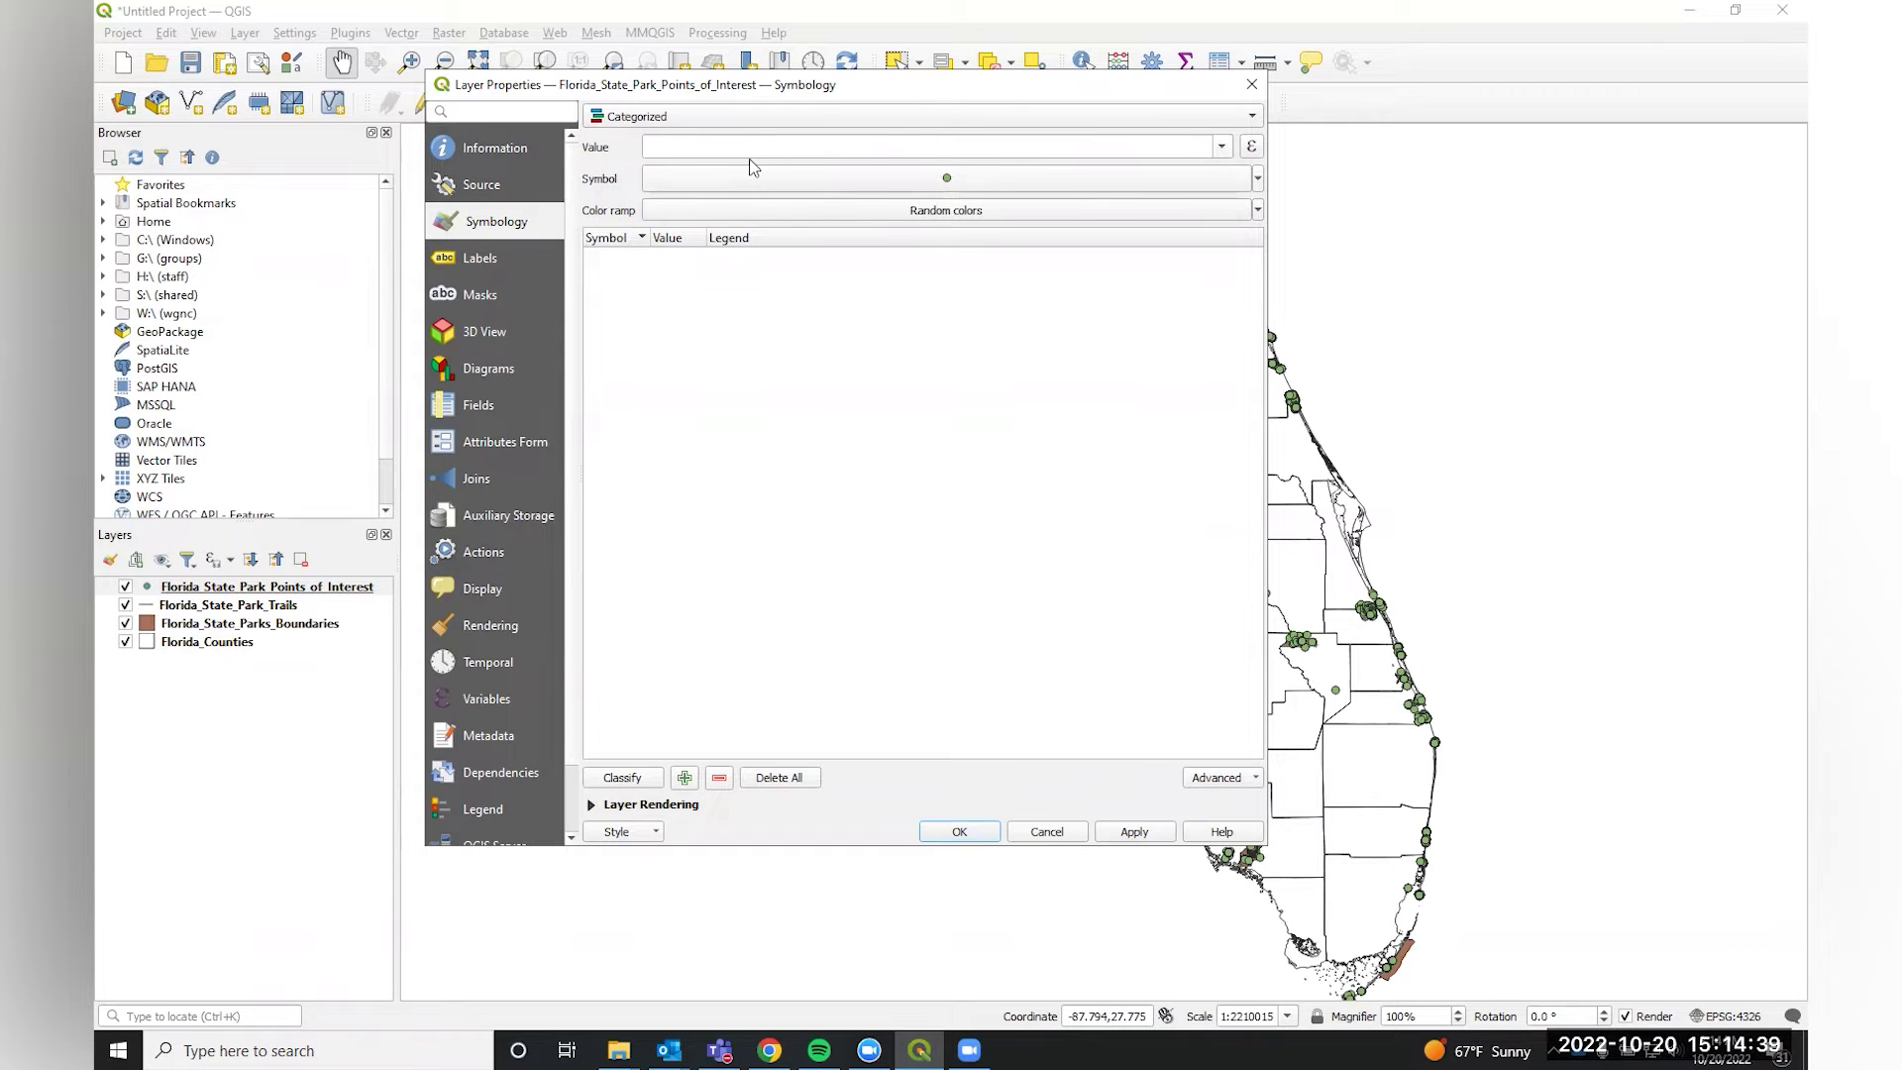
{"action": "left_click", "coordinate": [1037, 838]}
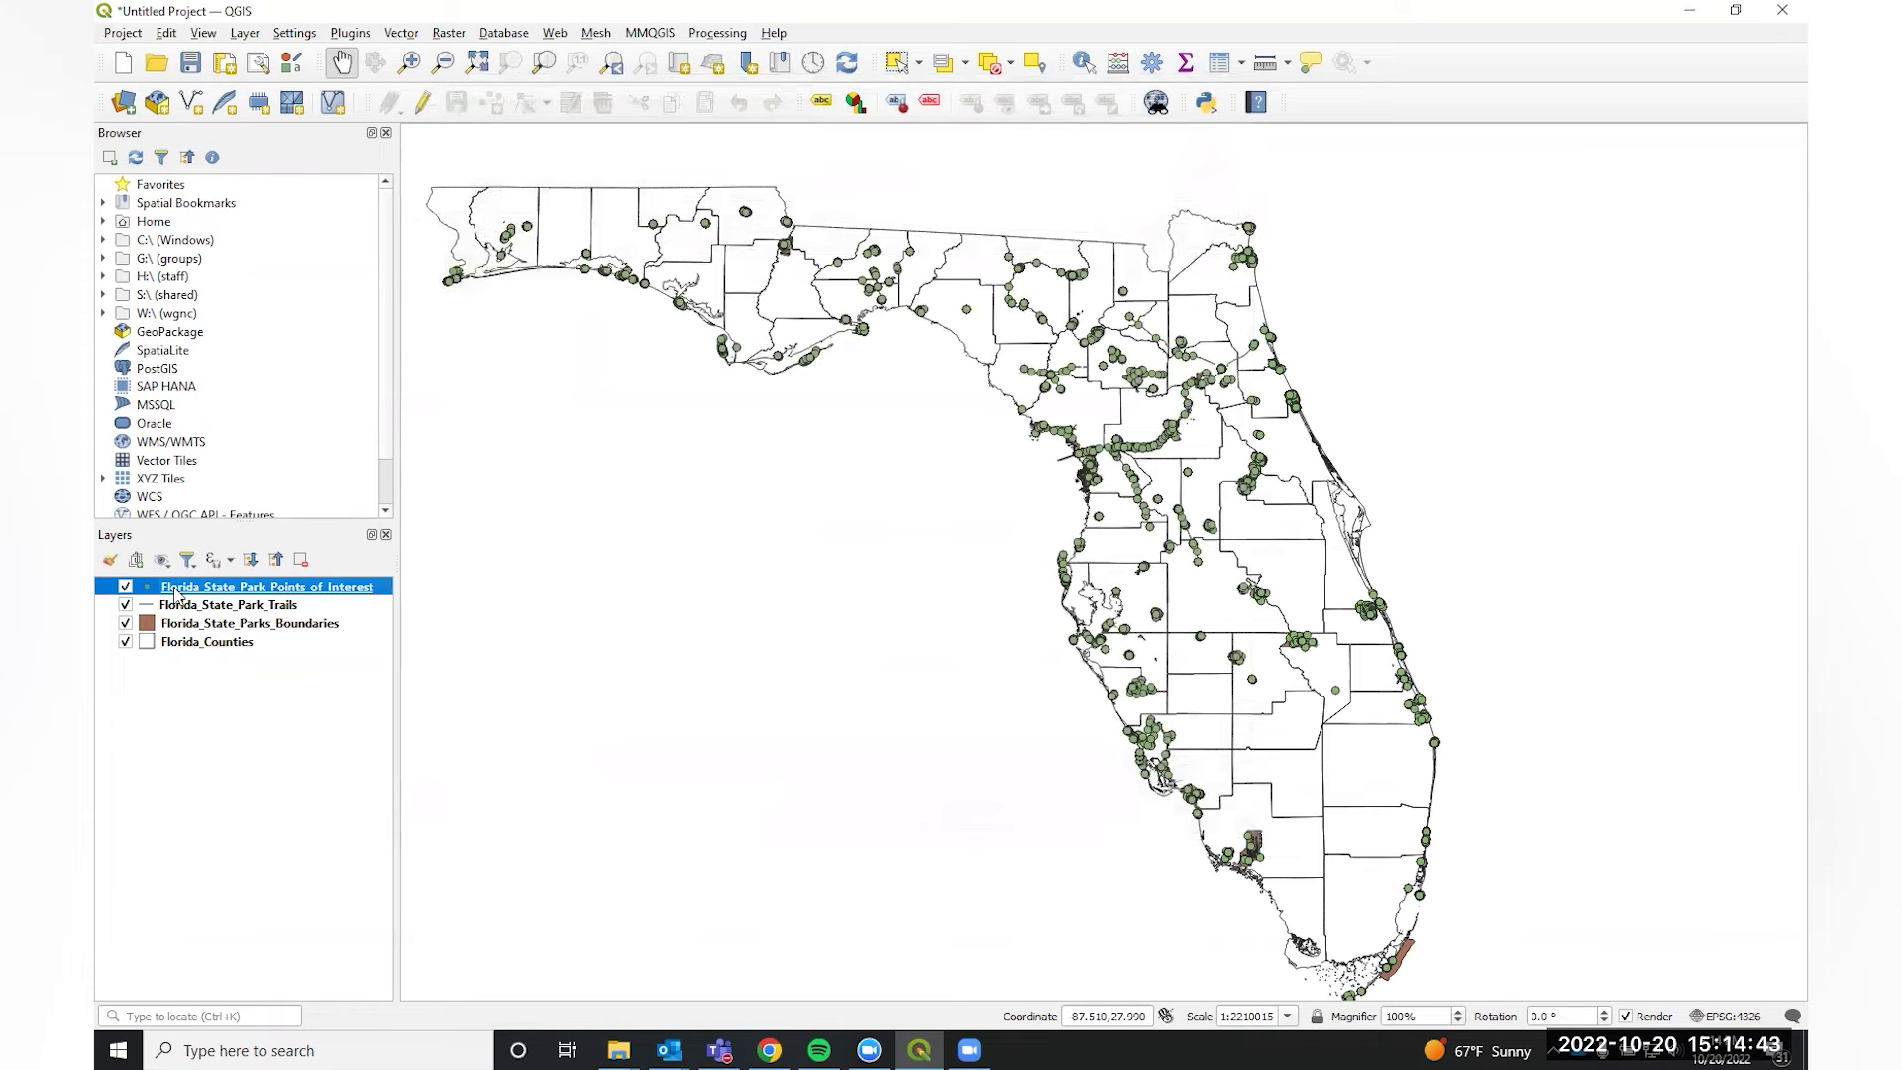
Review the Florida_State_Park_Points_of_Interest attribute table with the POI_NAME, POI_CLASSI and SITE_NAME columns widened to show their full entries.
{"action": "right_click", "coordinate": [175, 594]}
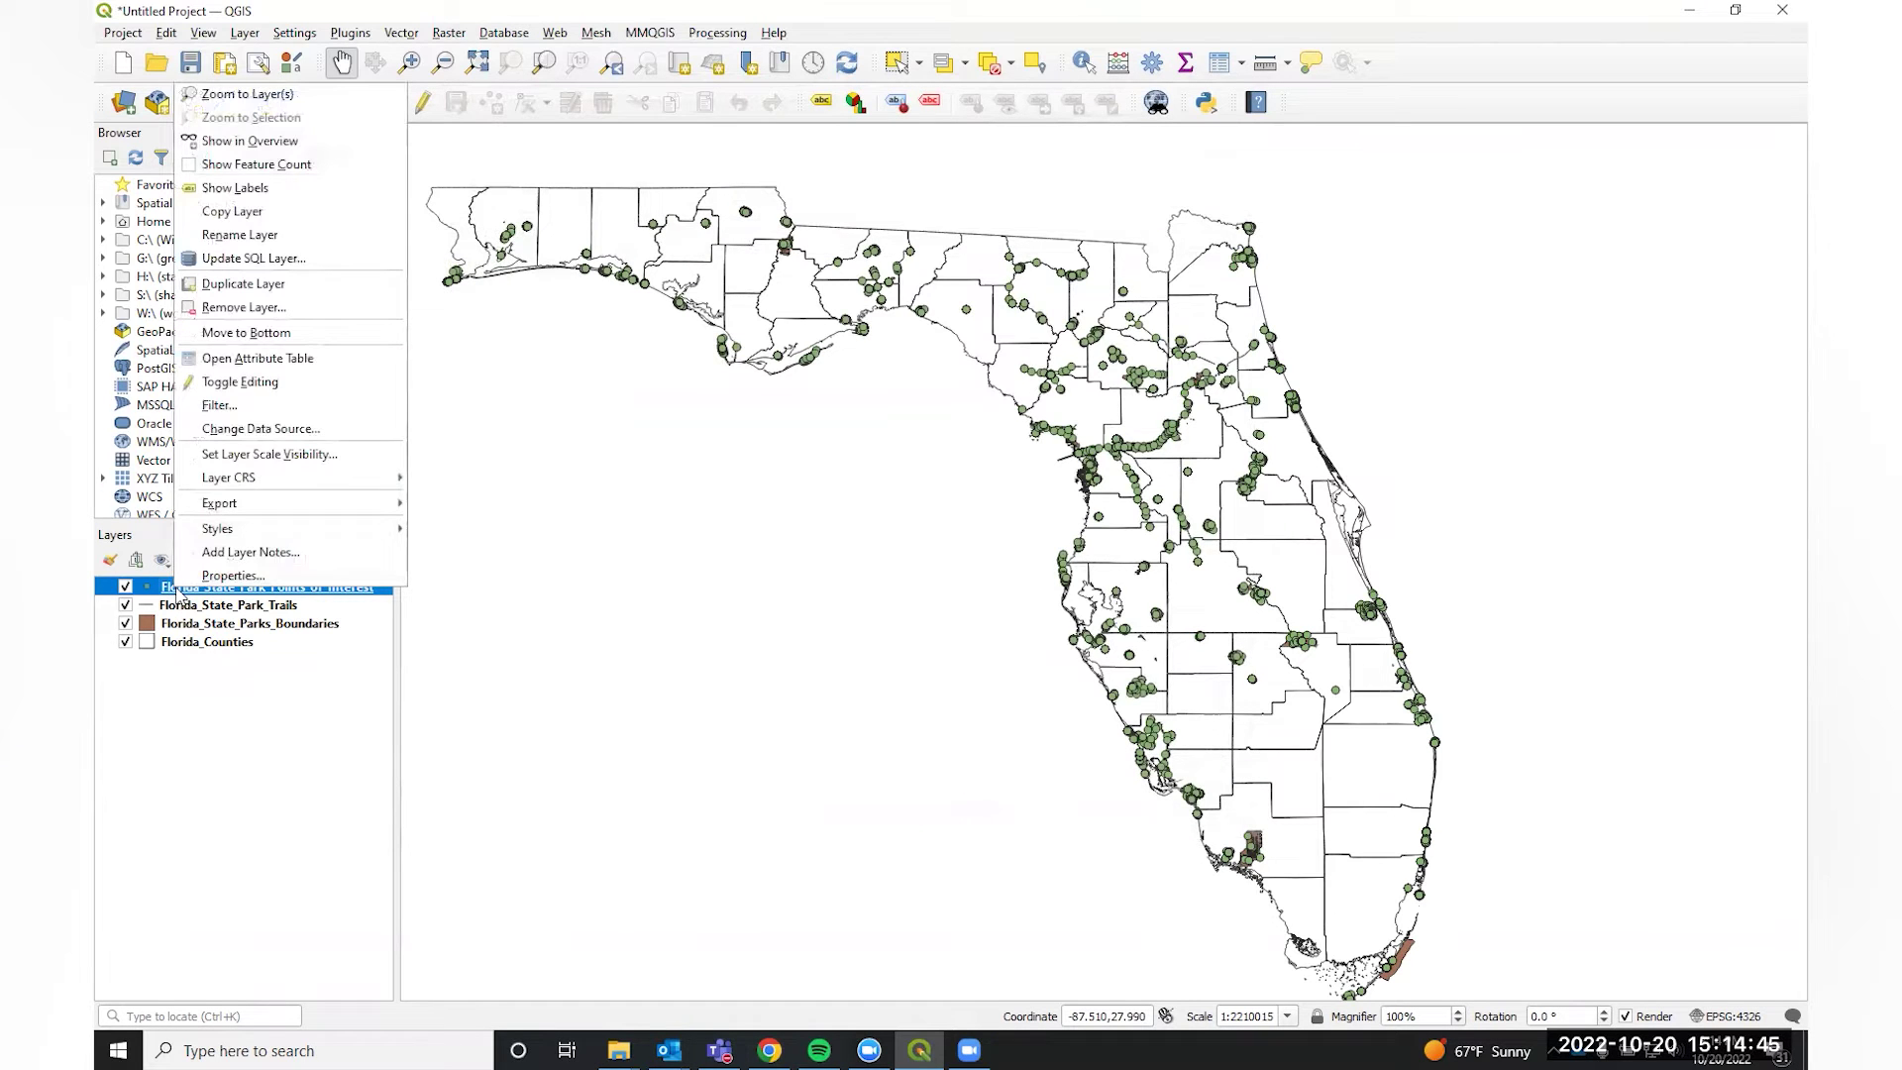
{"action": "left_click", "coordinate": [260, 359]}
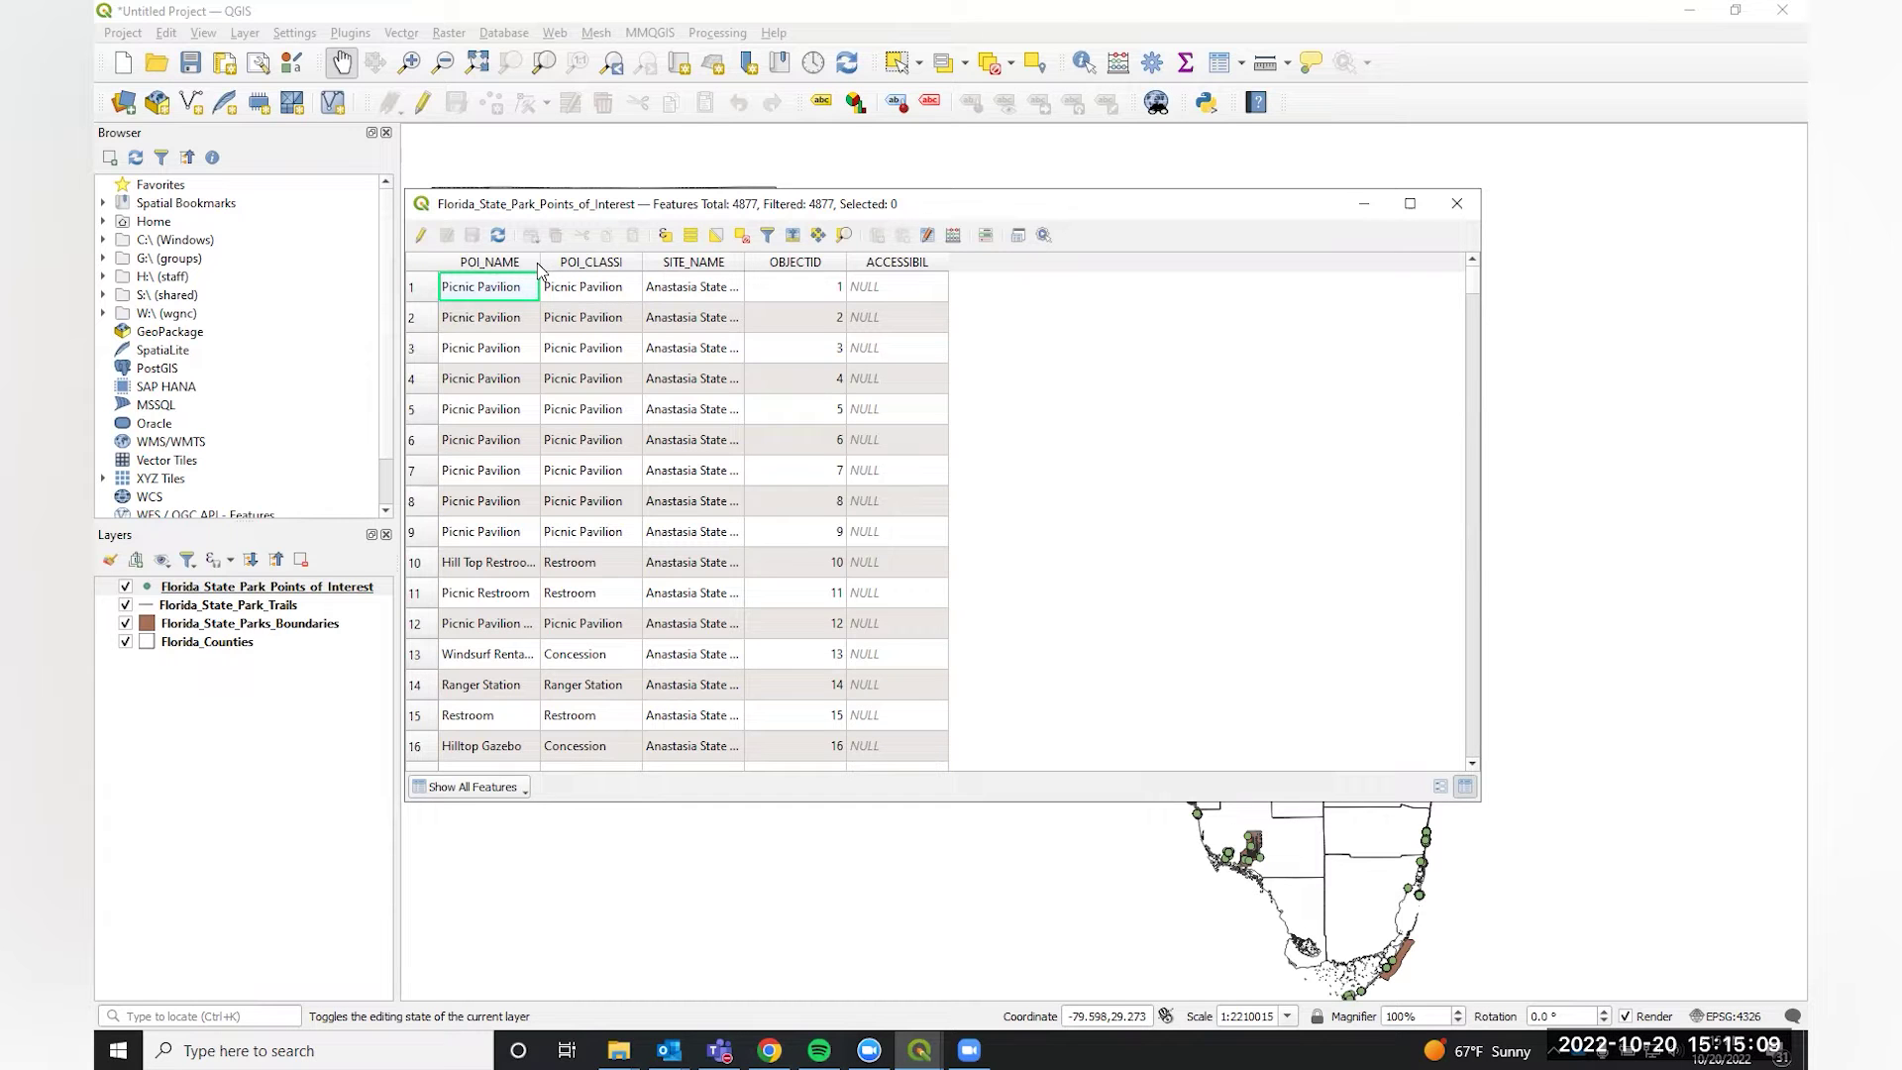
{"action": "left_click_drag", "start_coordinate": [540, 264], "coordinate": [799, 258]}
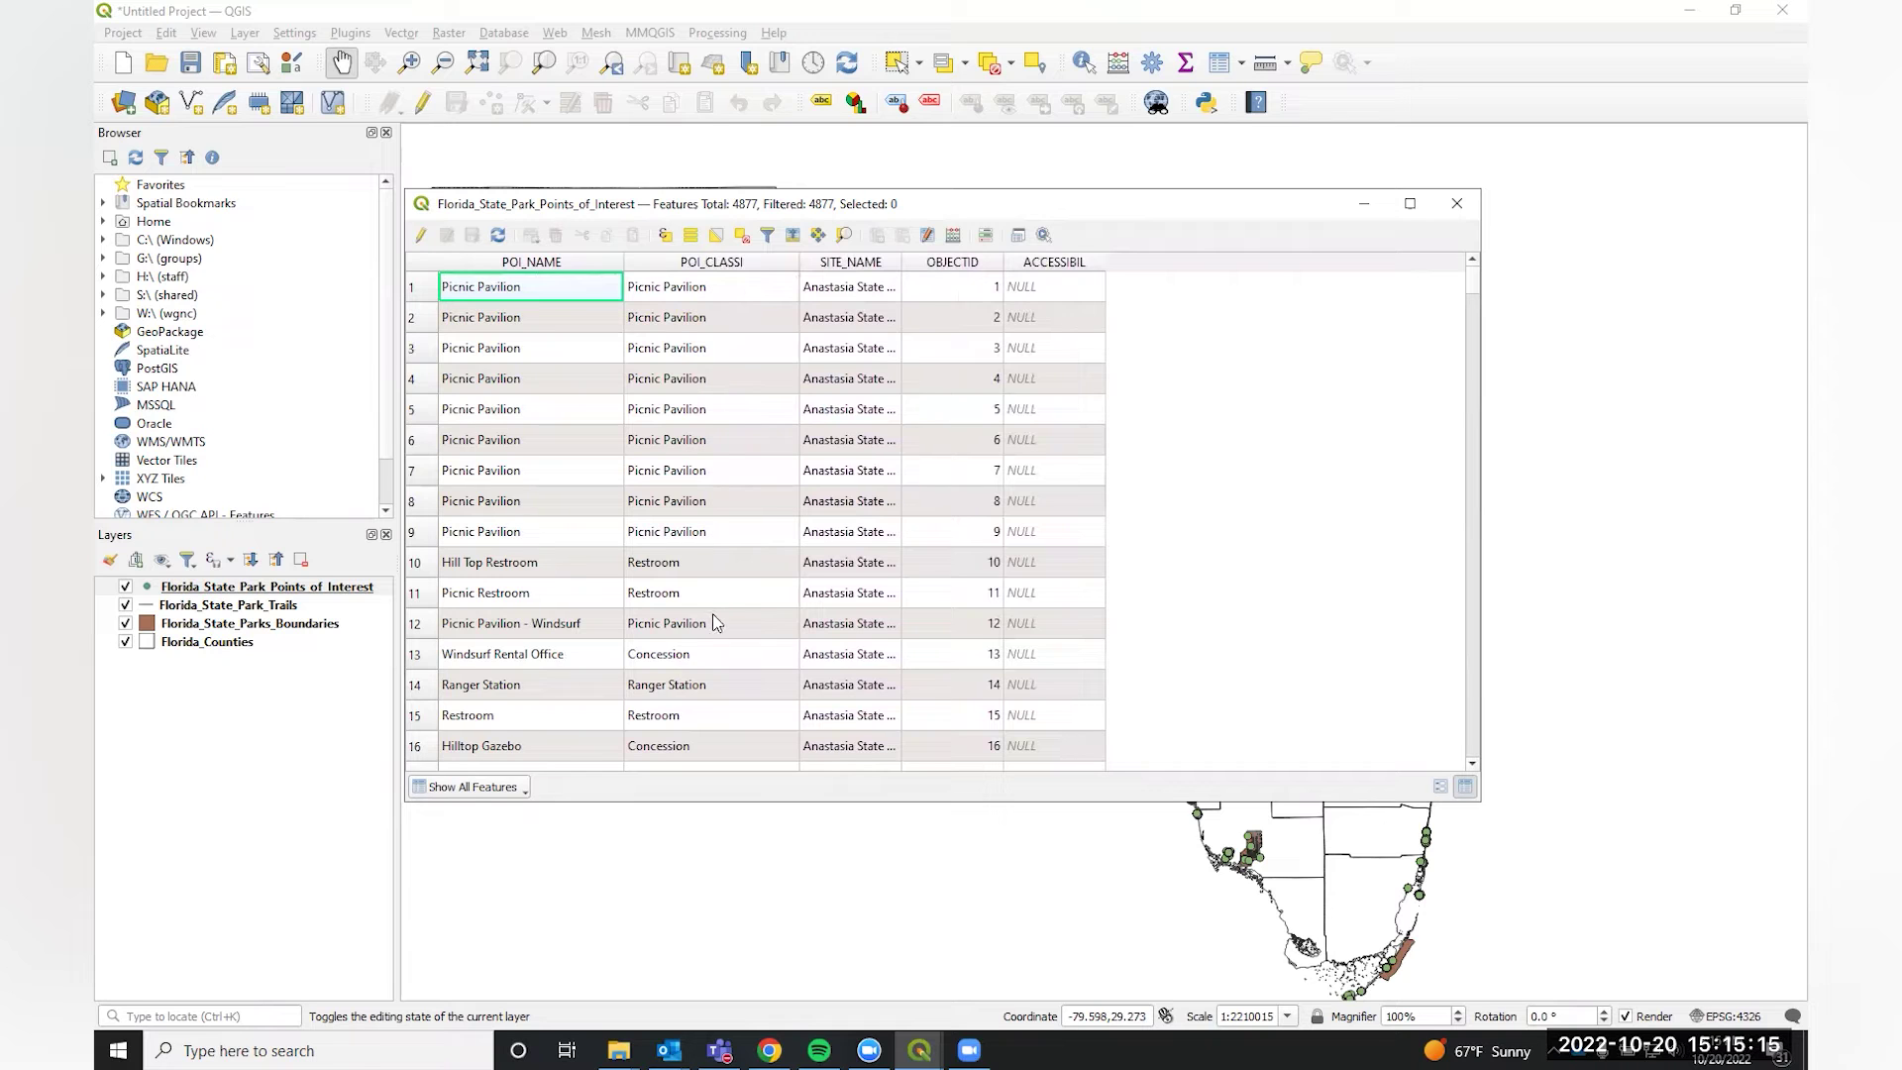
{"action": "double_click", "coordinate": [902, 263]}
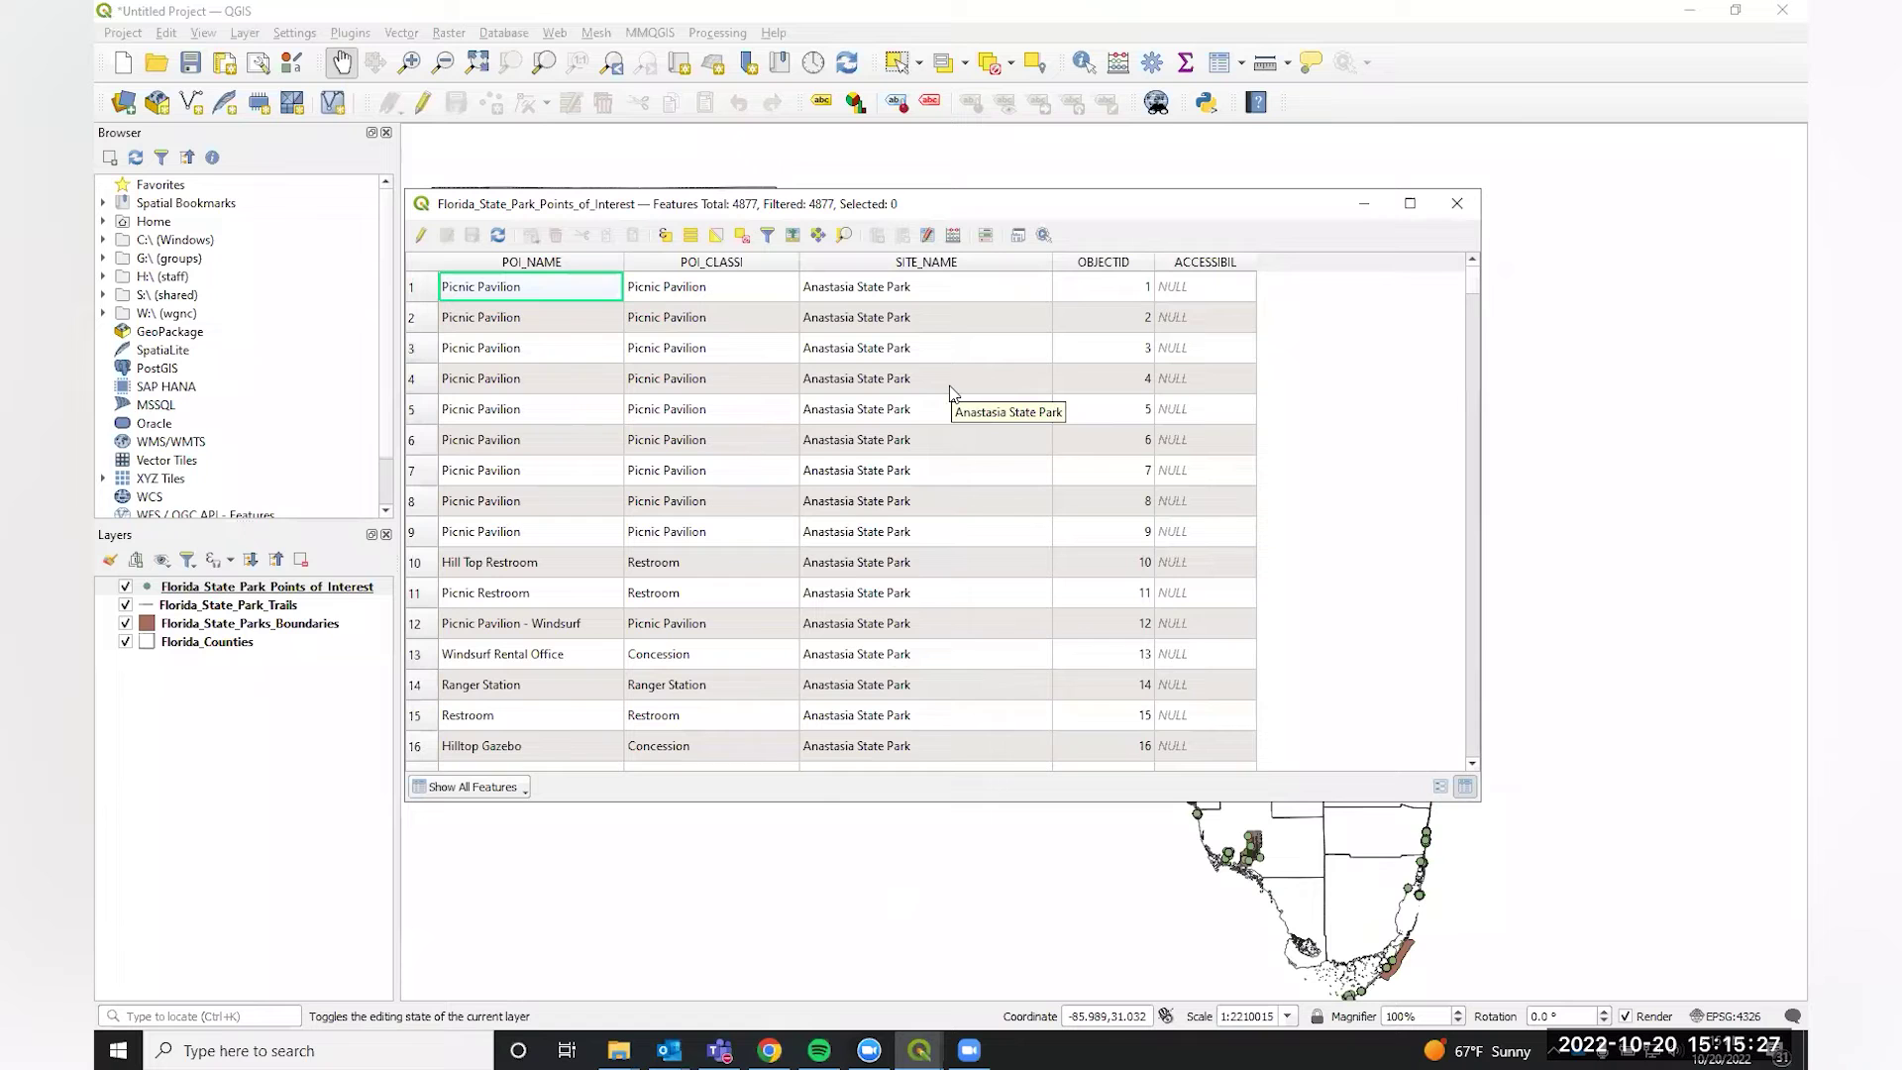
{"action": "left_click", "coordinate": [1451, 203]}
Switch the Florida_State_Park_Points_of_Interest symbology from Single Symbol to Categorized, using POI_CLASSI as the value.
{"action": "right_click", "coordinate": [228, 587]}
{"action": "left_click", "coordinate": [274, 575]}
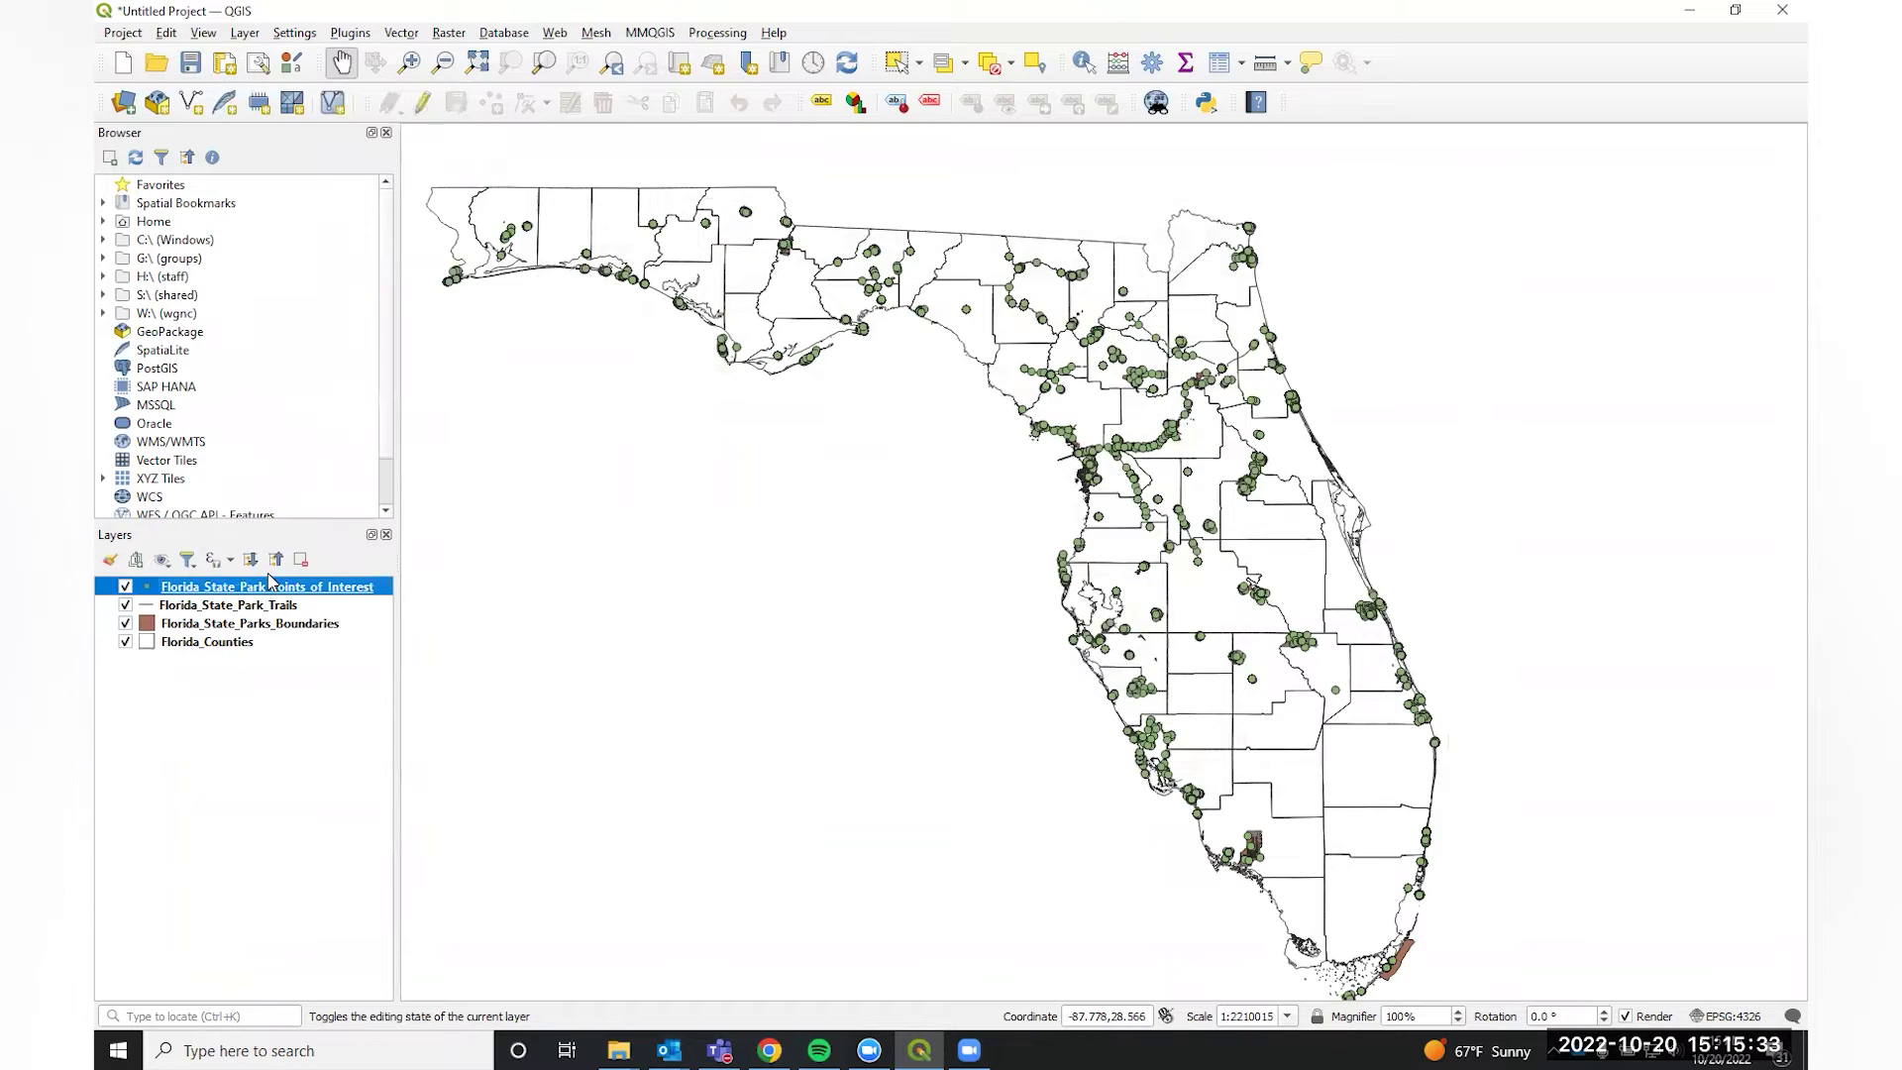
{"action": "left_click", "coordinate": [973, 115]}
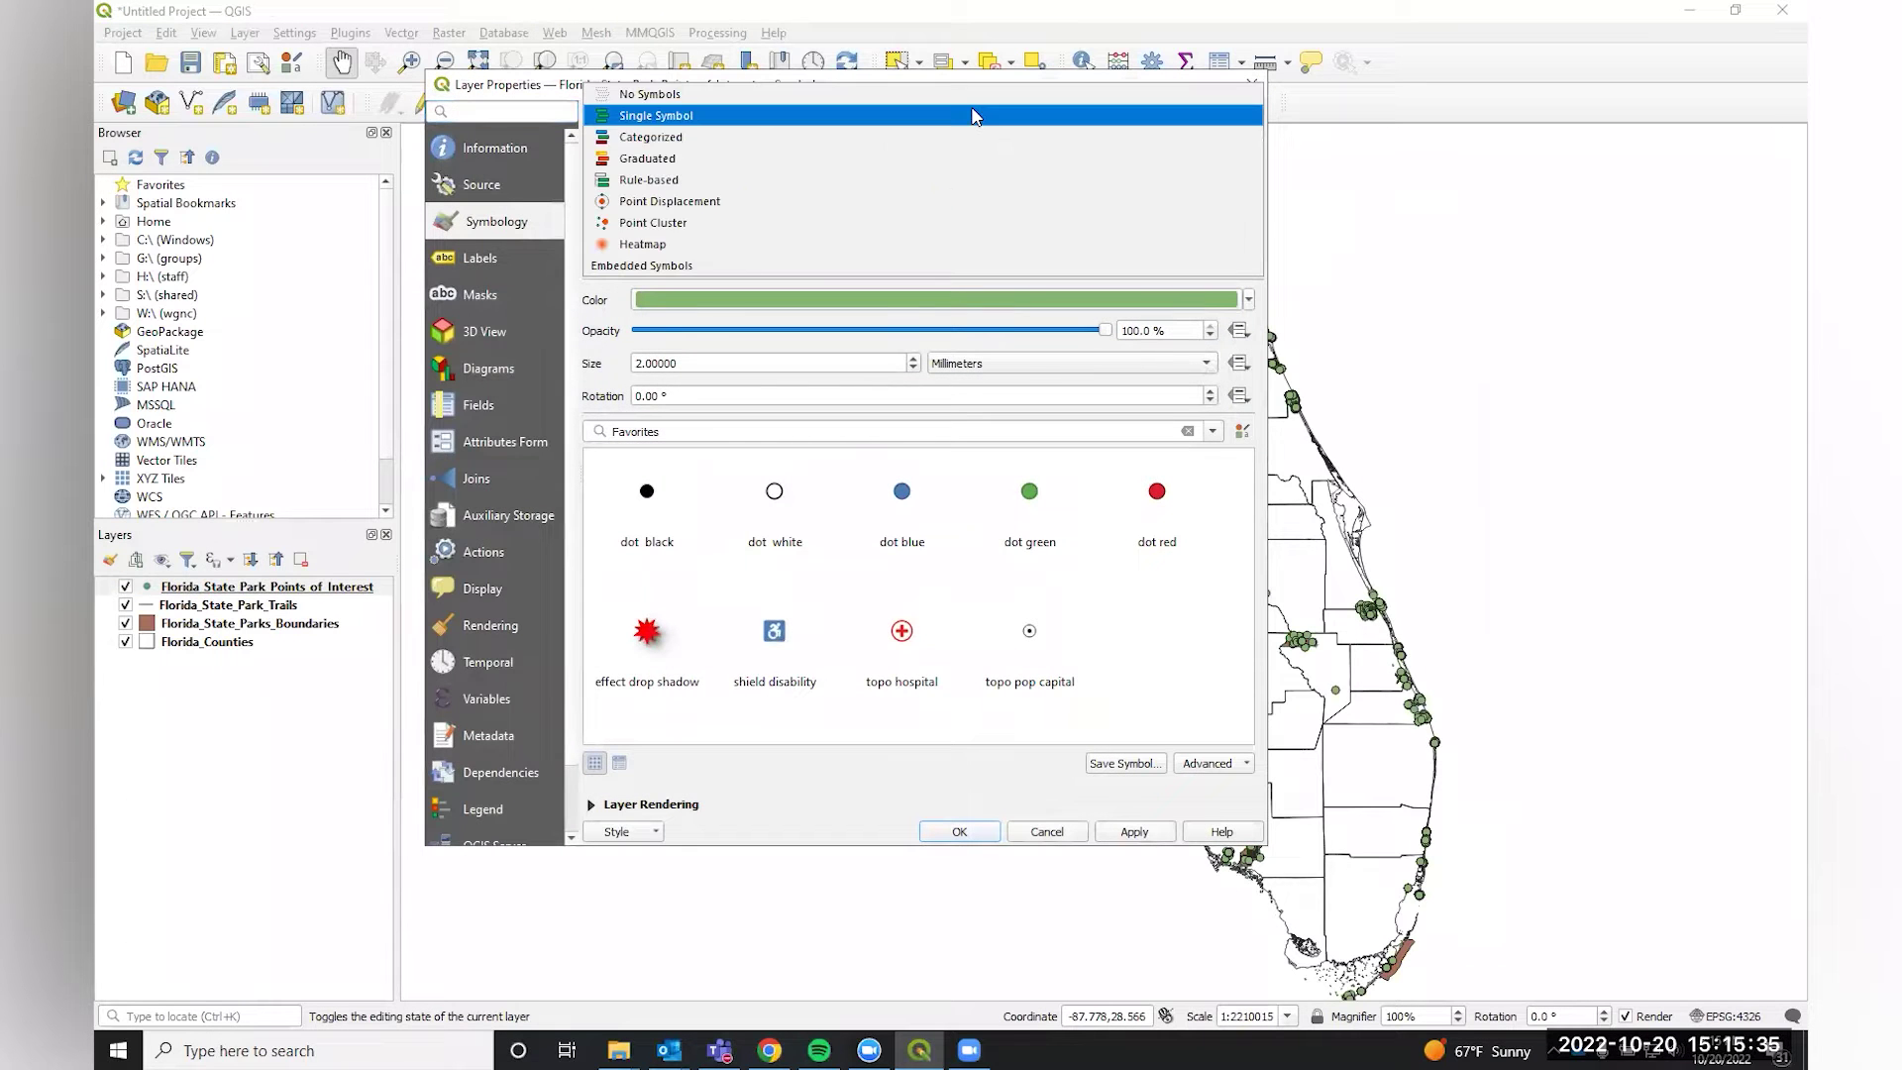
{"action": "left_click", "coordinate": [927, 133]}
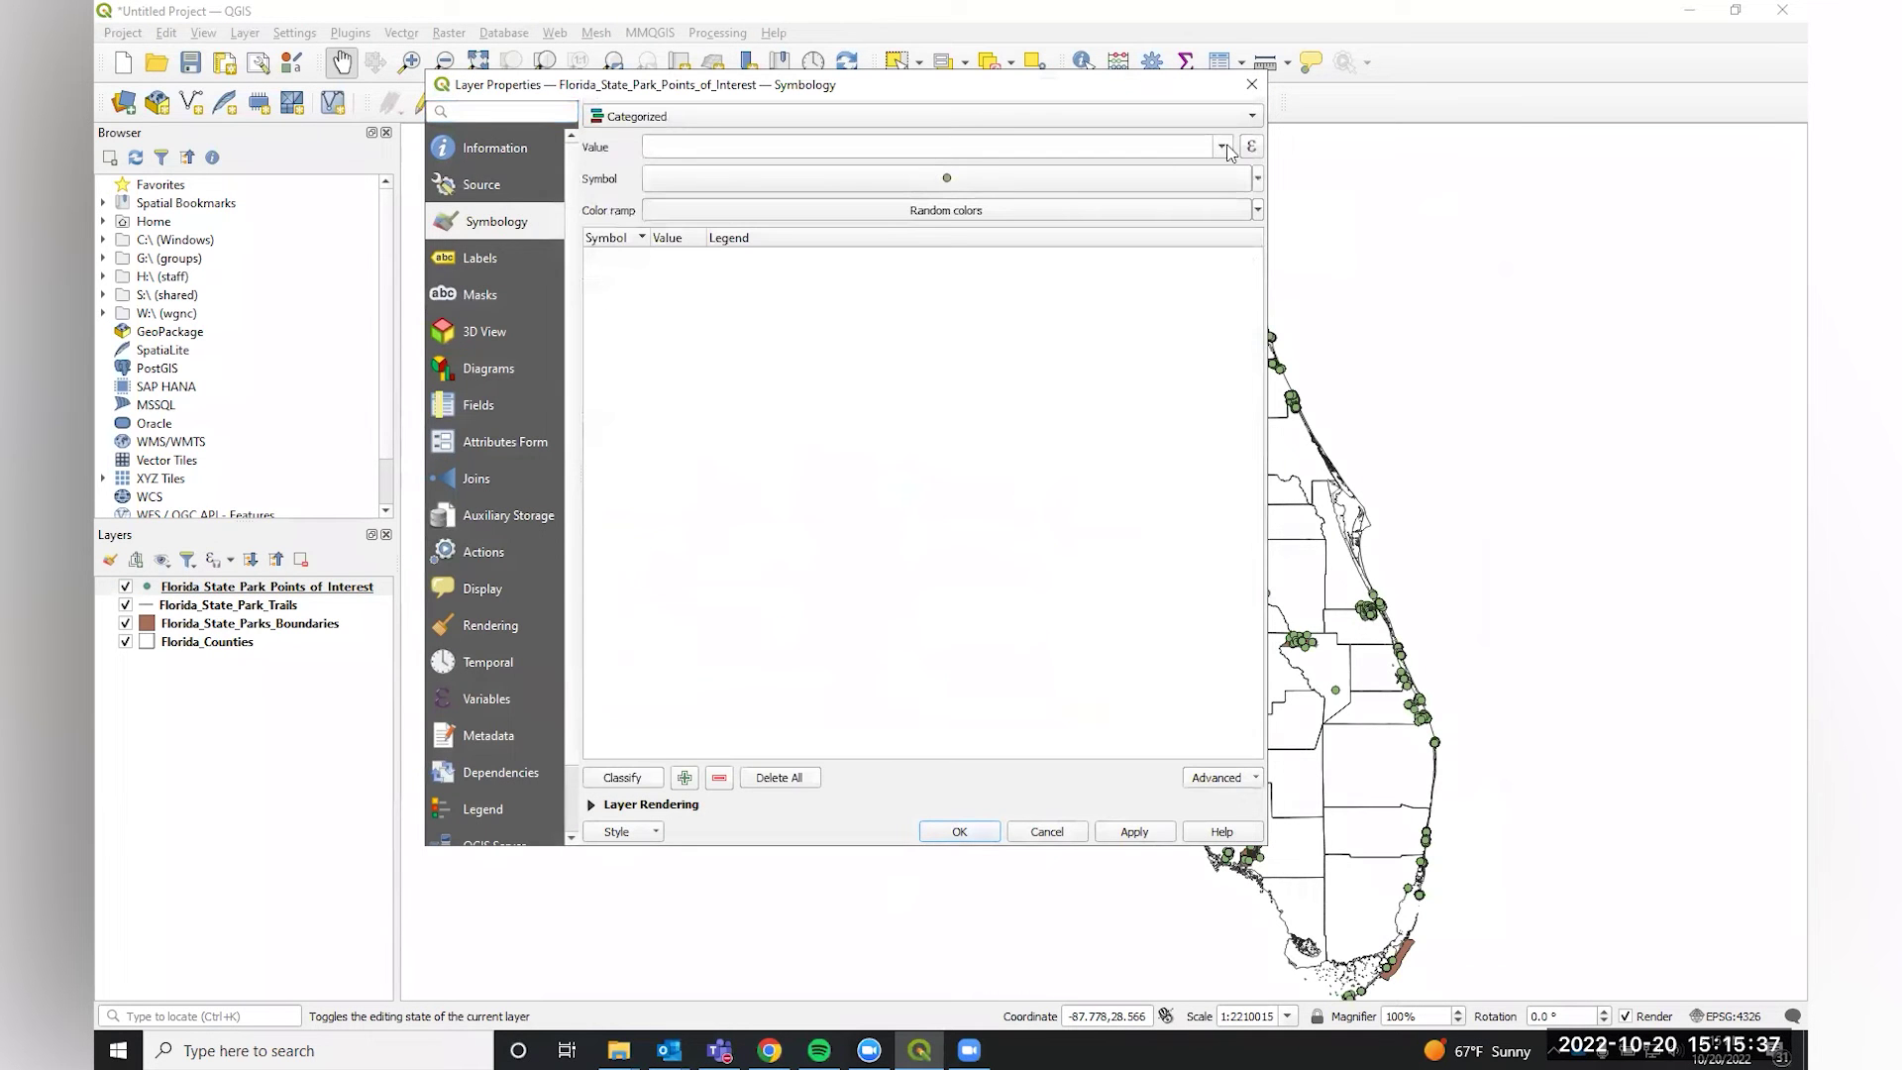
{"action": "left_click", "coordinate": [1226, 146]}
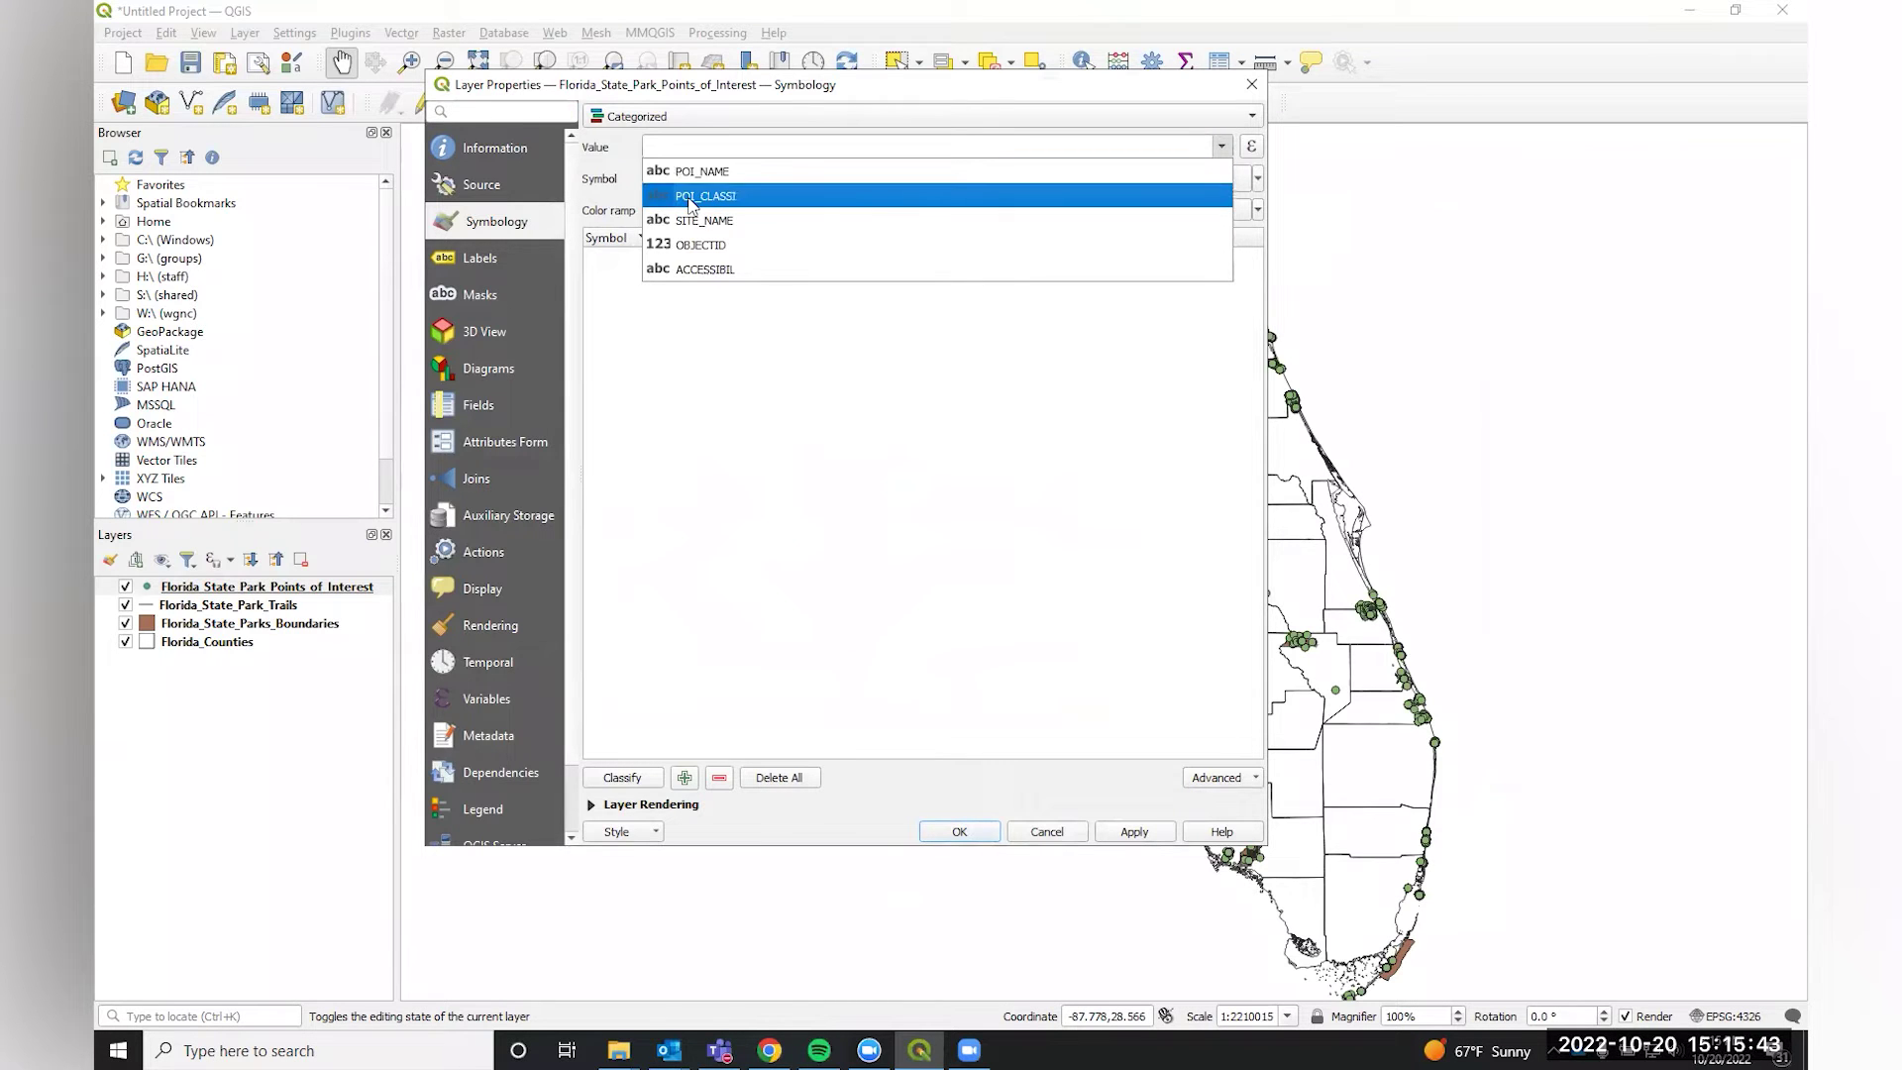
{"action": "left_click", "coordinate": [691, 198]}
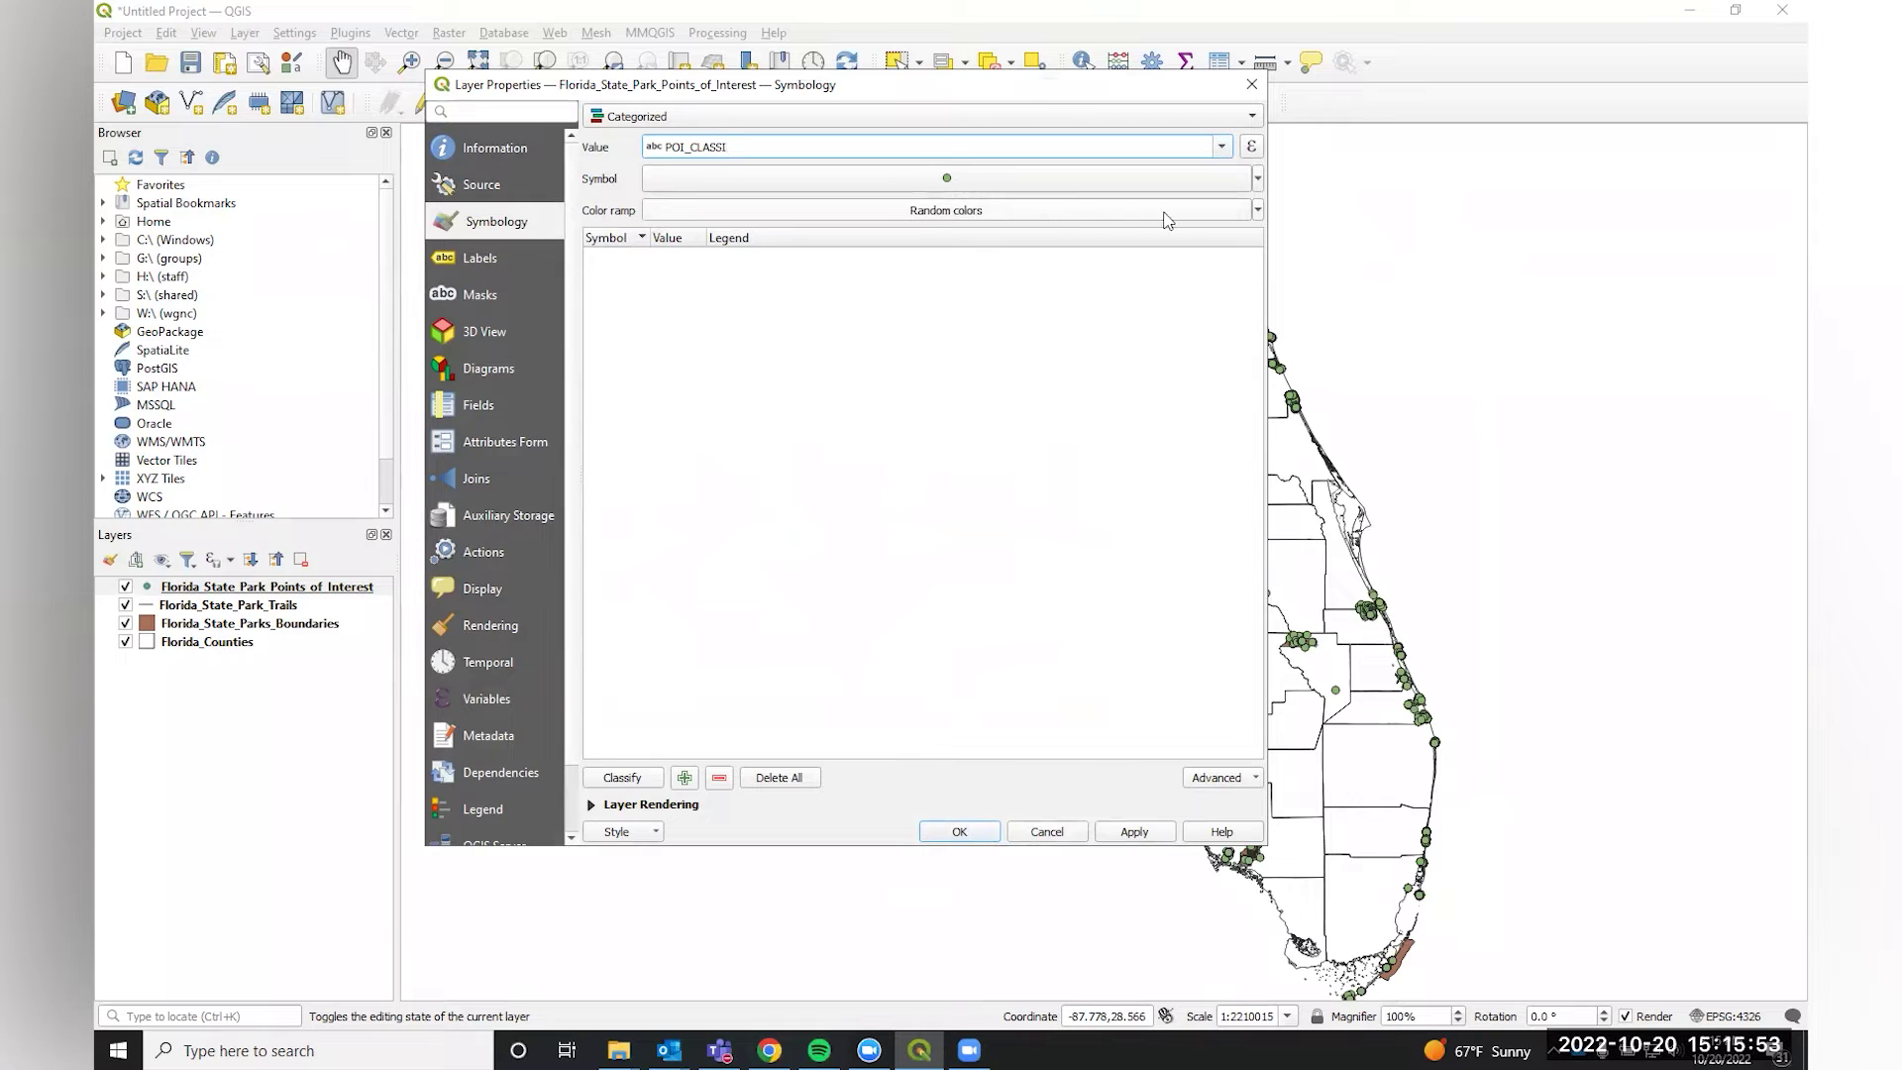
Classify the points of interest with the random color ramp and apply the categories to the map.
{"action": "left_click", "coordinate": [1258, 211]}
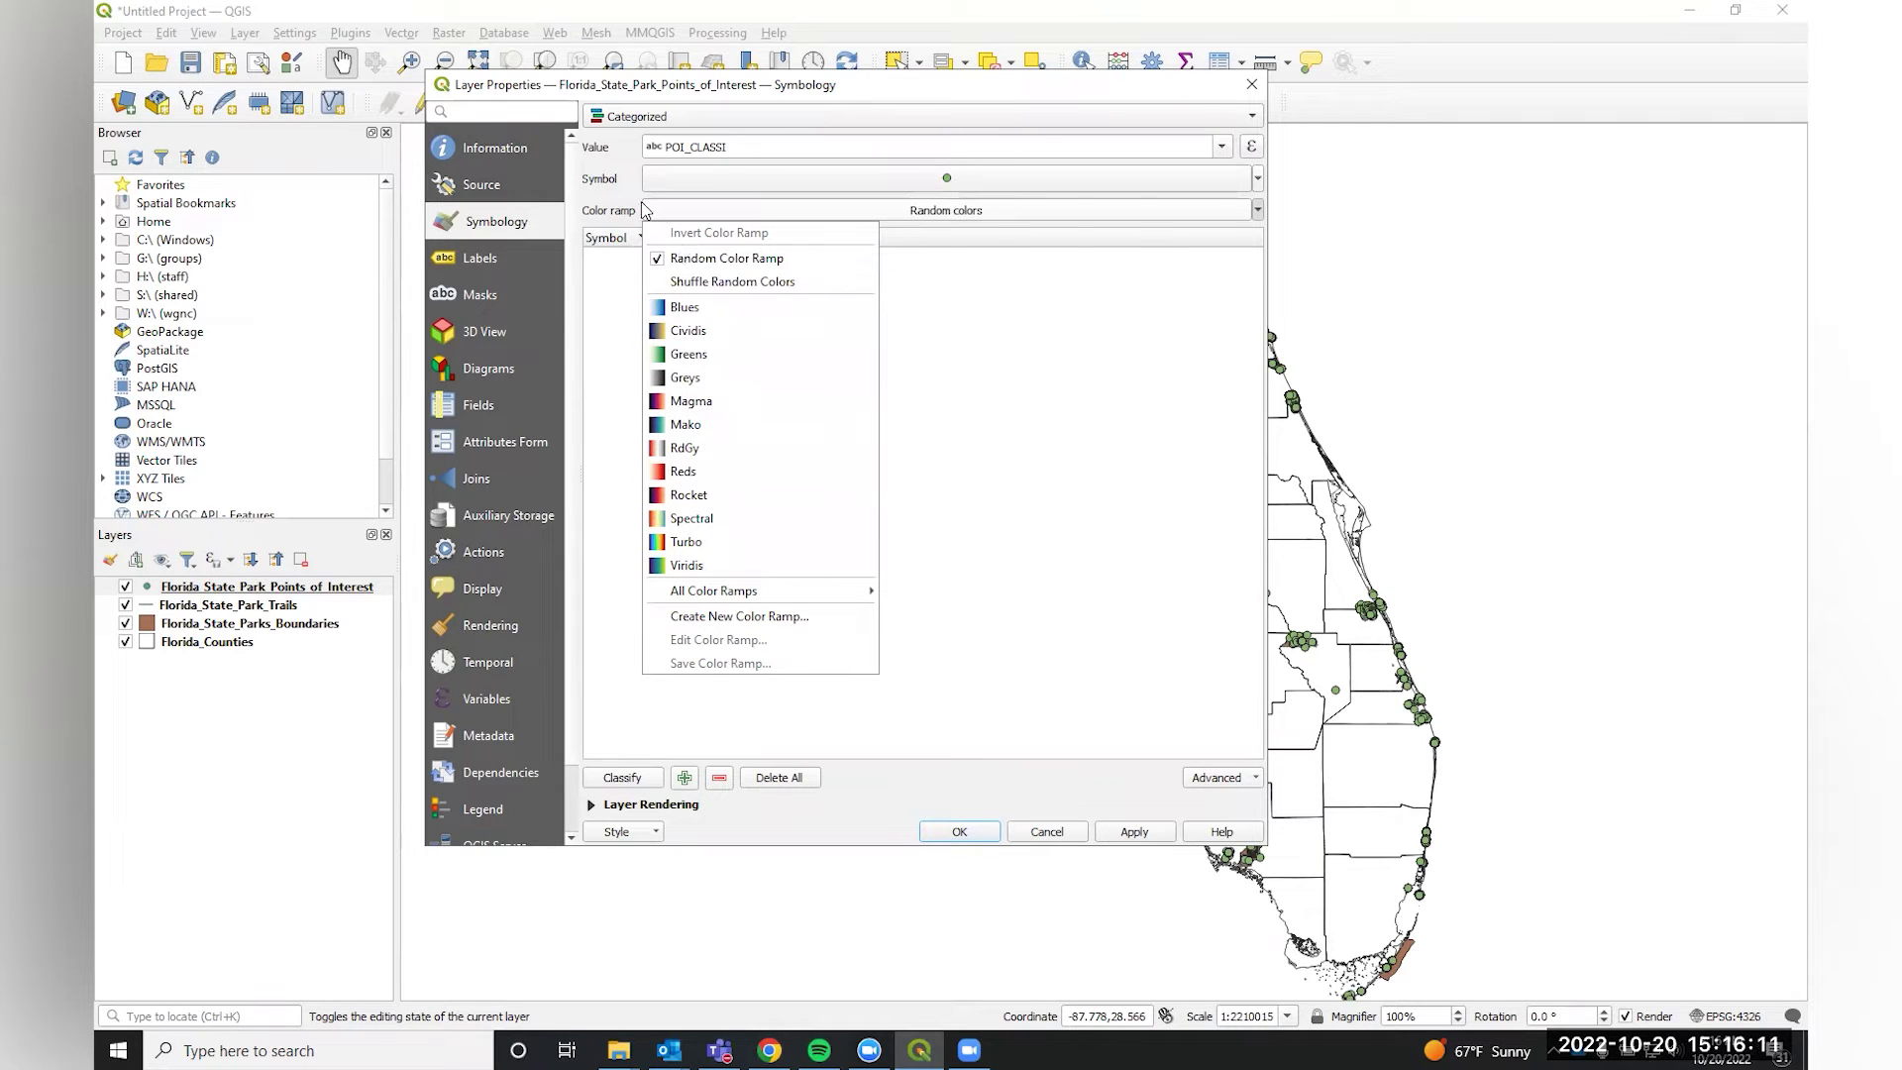
{"action": "left_click", "coordinate": [906, 227]}
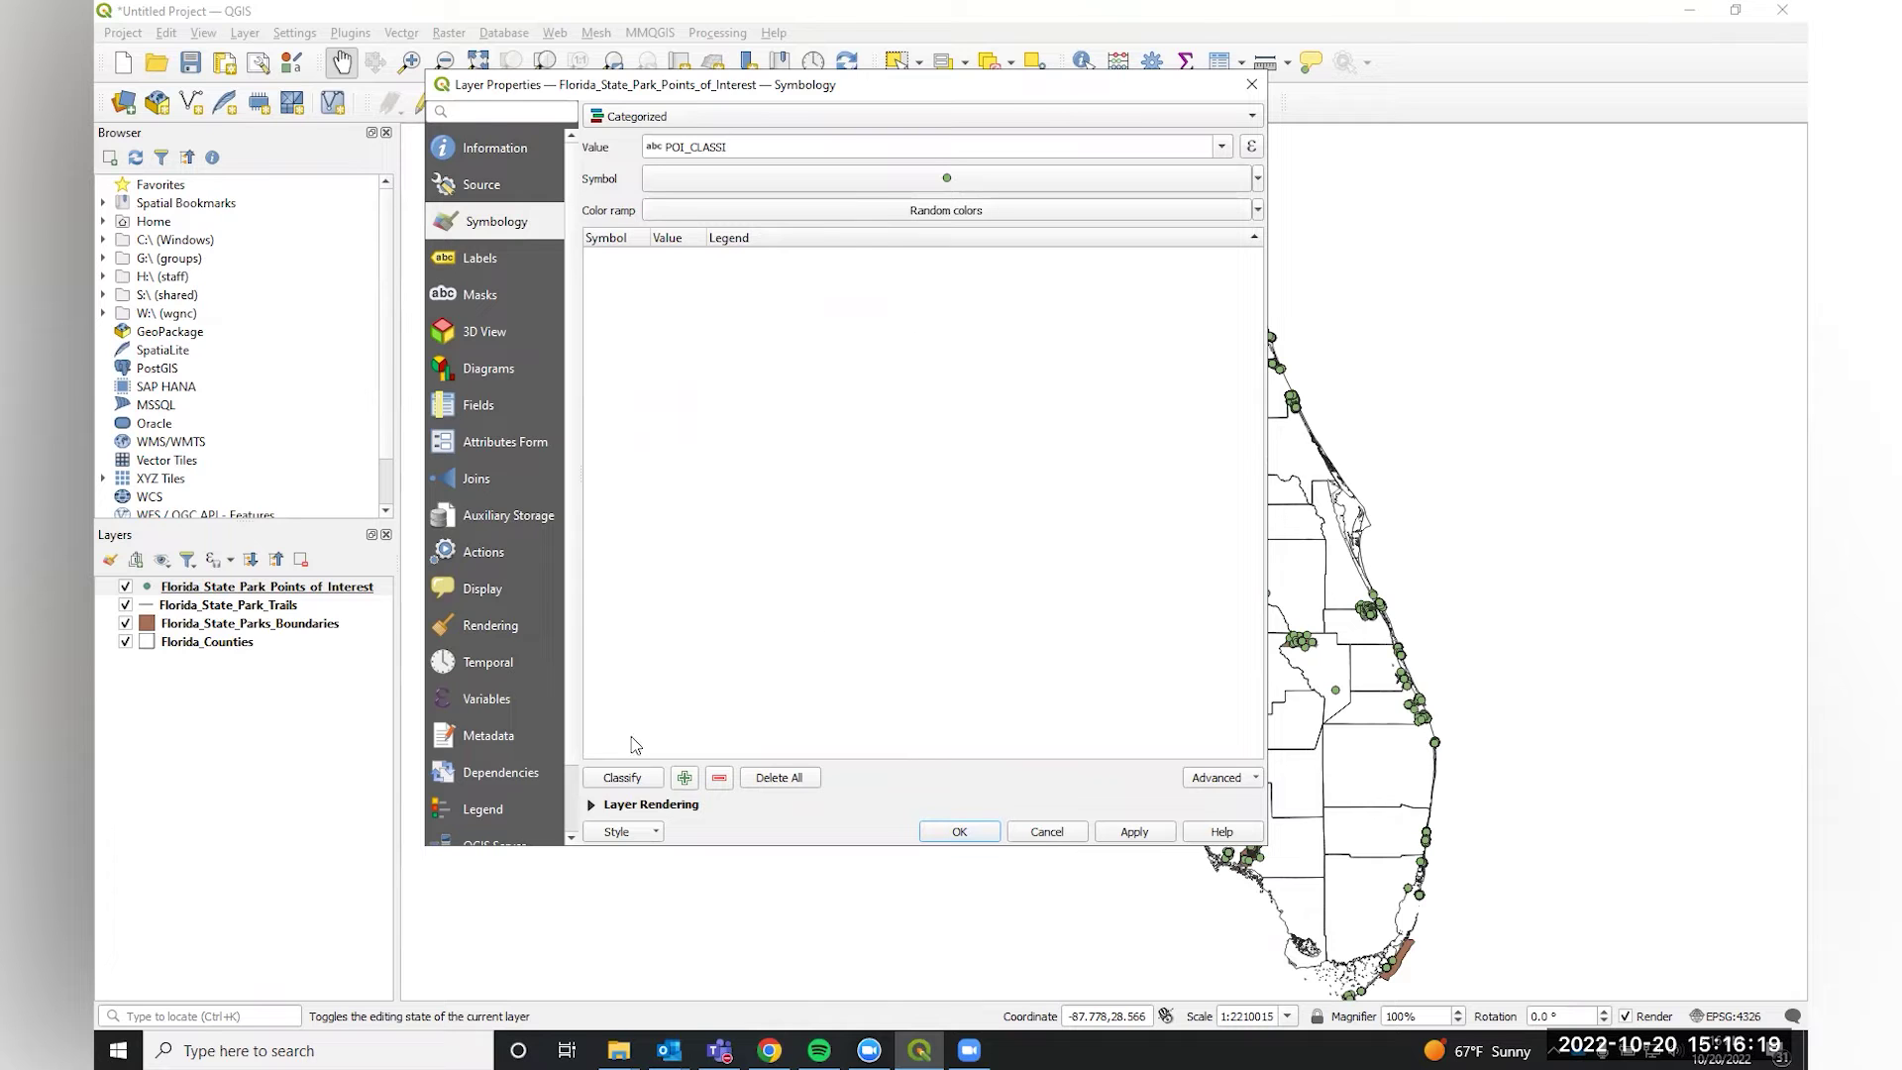
{"action": "left_click", "coordinate": [621, 778]}
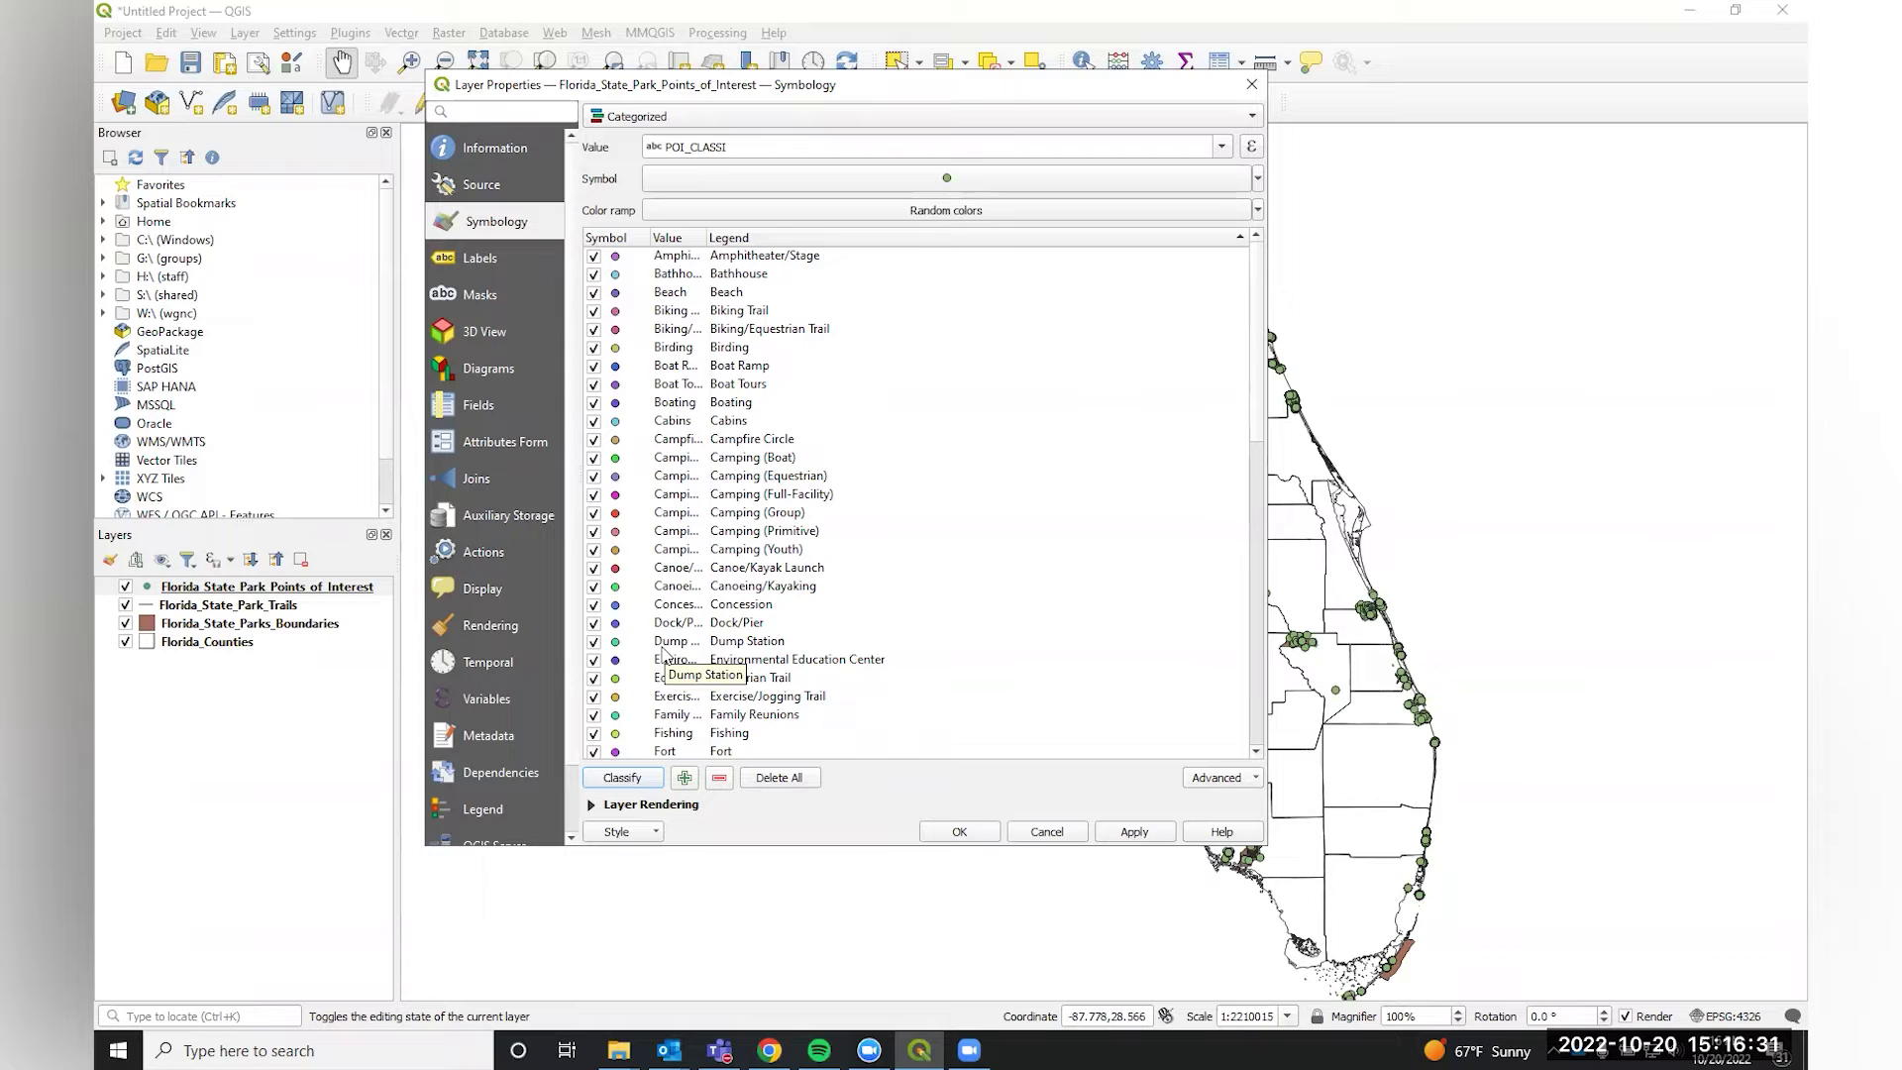
{"action": "left_click", "coordinate": [1132, 834]}
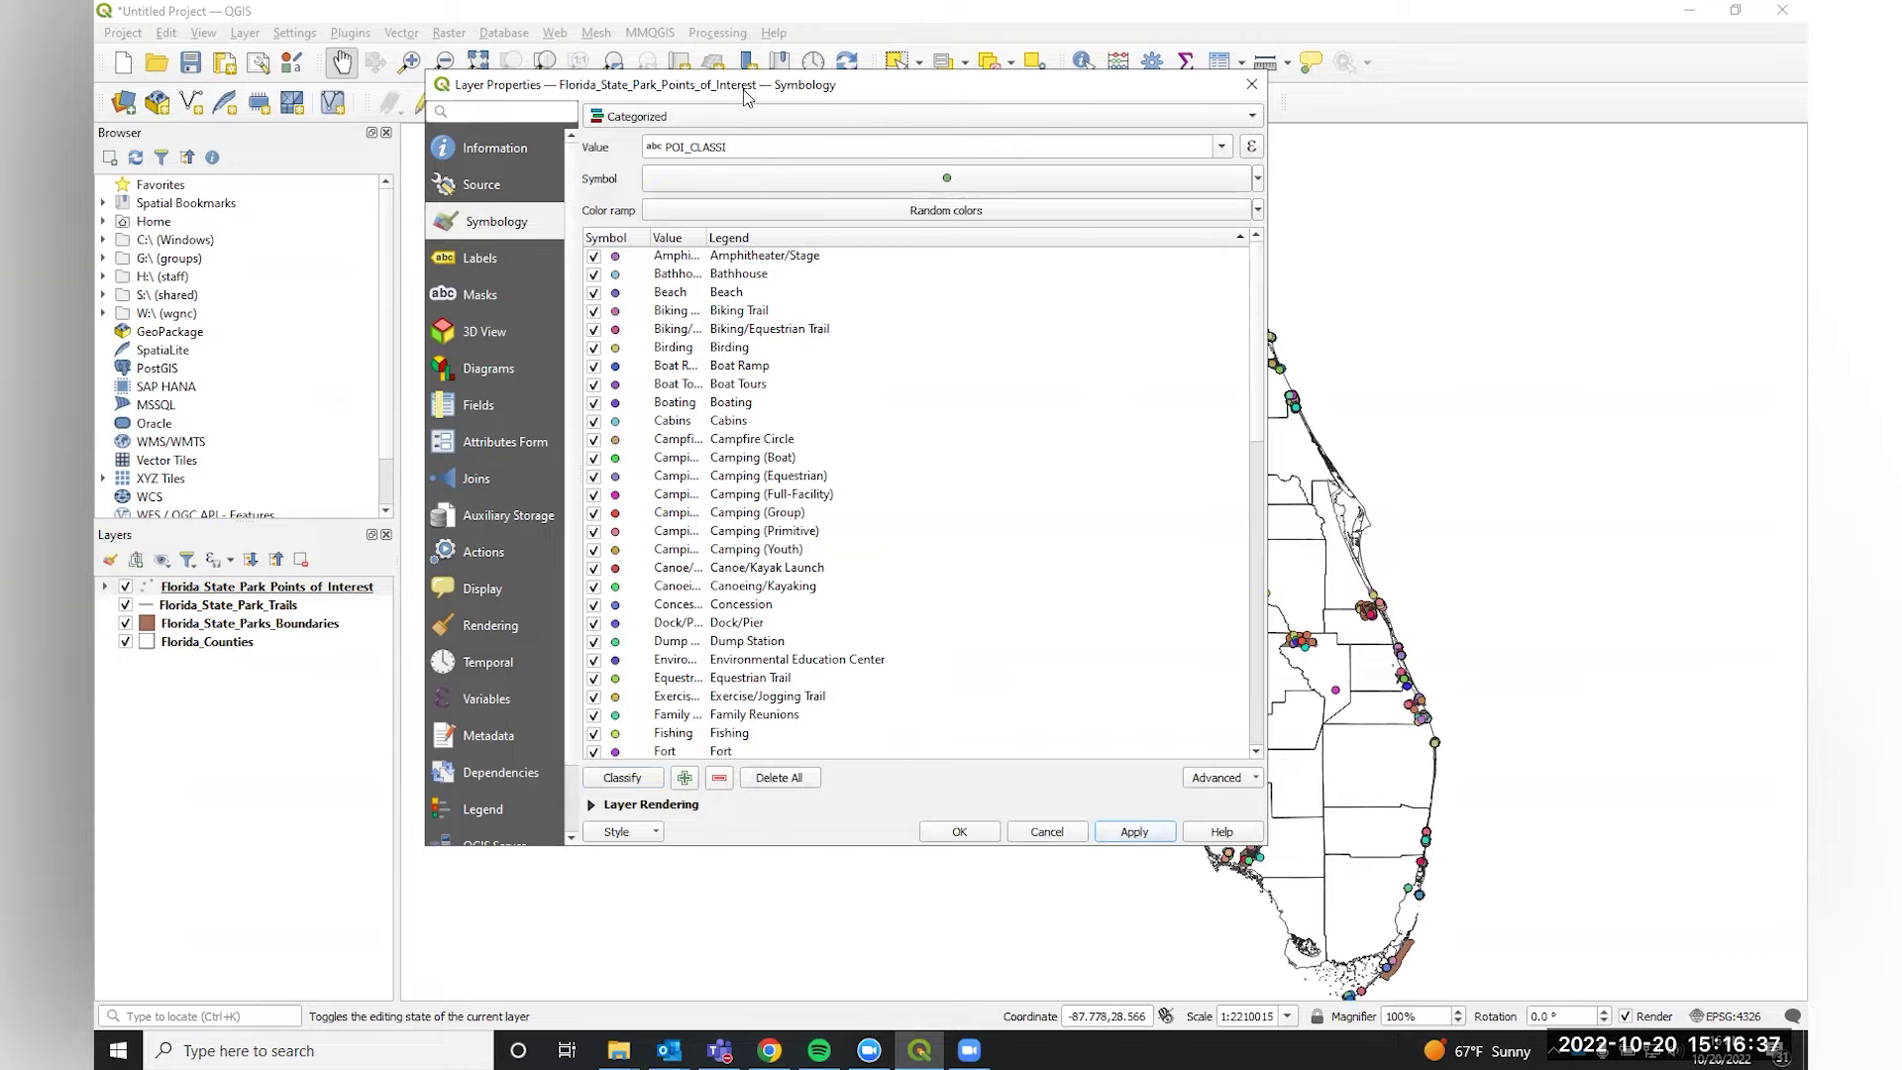
{"action": "key", "text": "Return"}
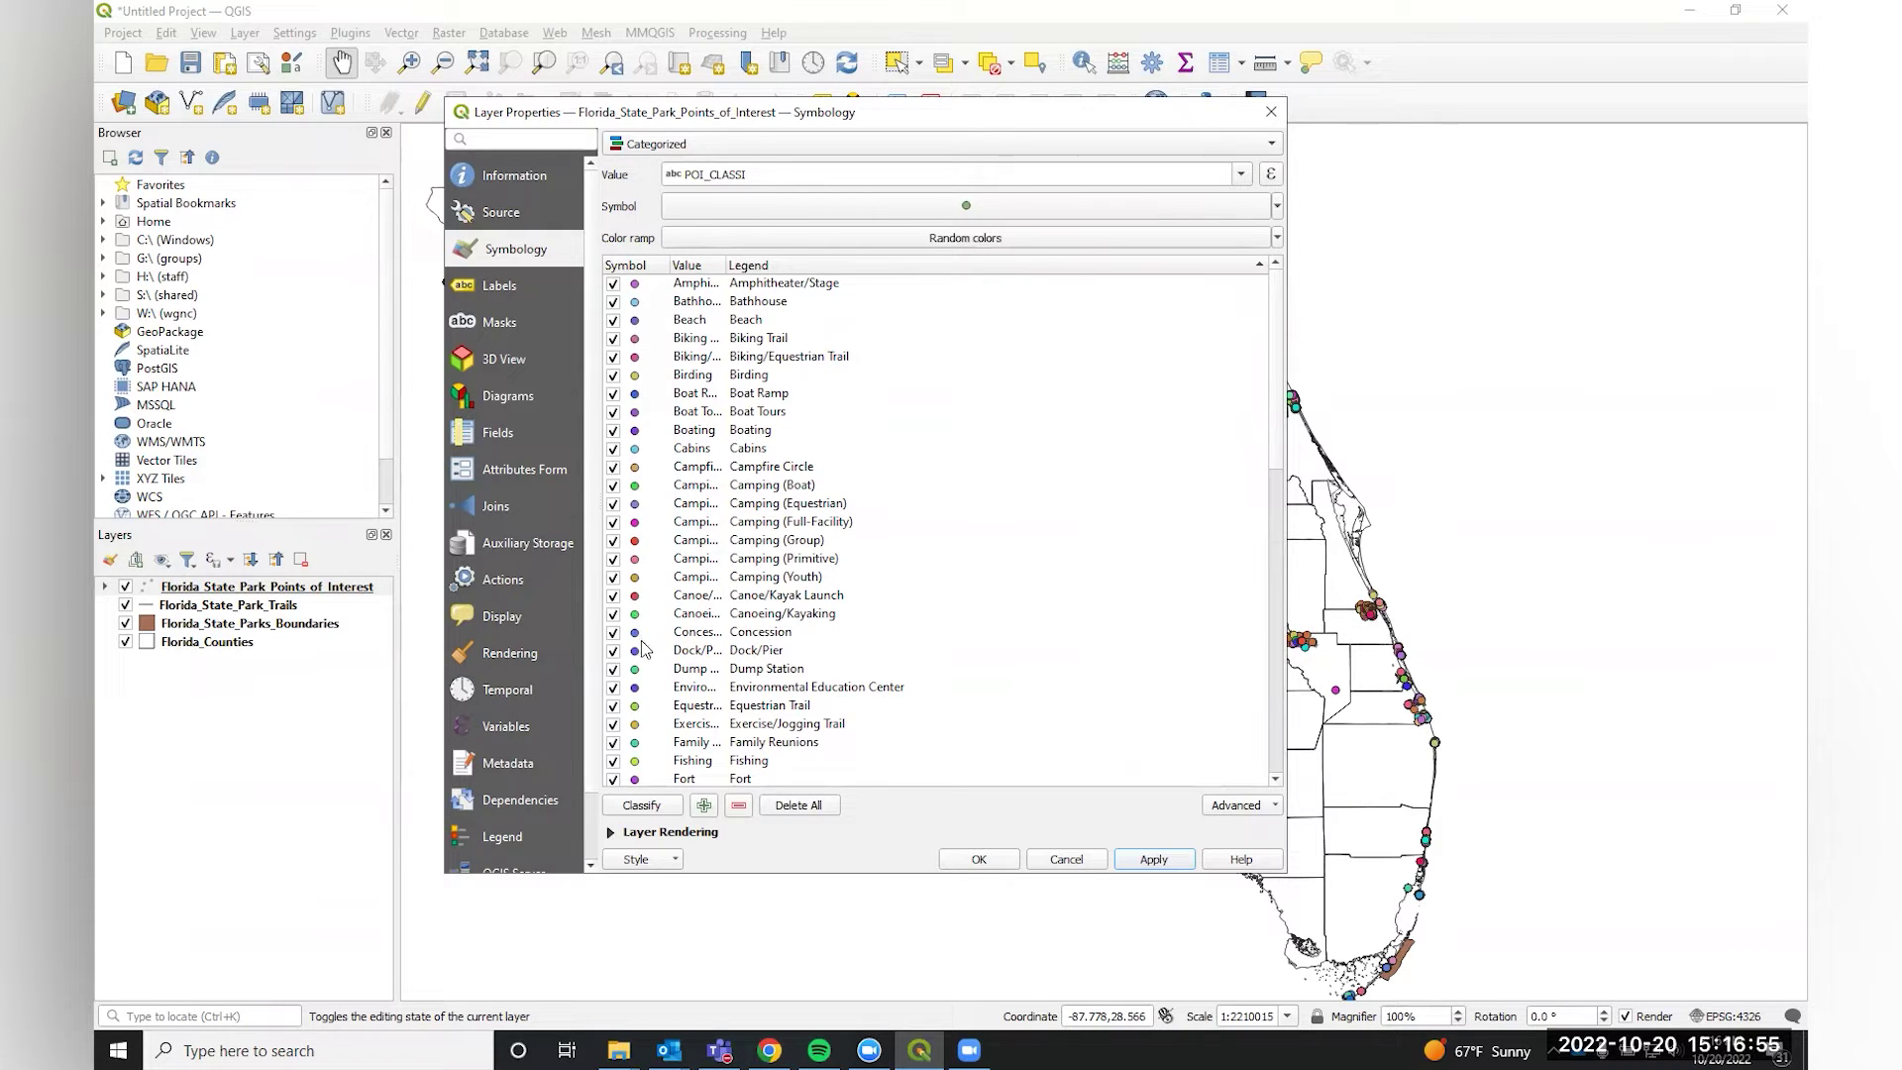
Turn off the categories from Amphitheater/Stage through Cabins, leaving Biking Trail and Biking/Equestrian Trail on.
{"action": "scroll", "coordinate": [655, 687], "scroll_direction": "down", "scroll_amount": 3}
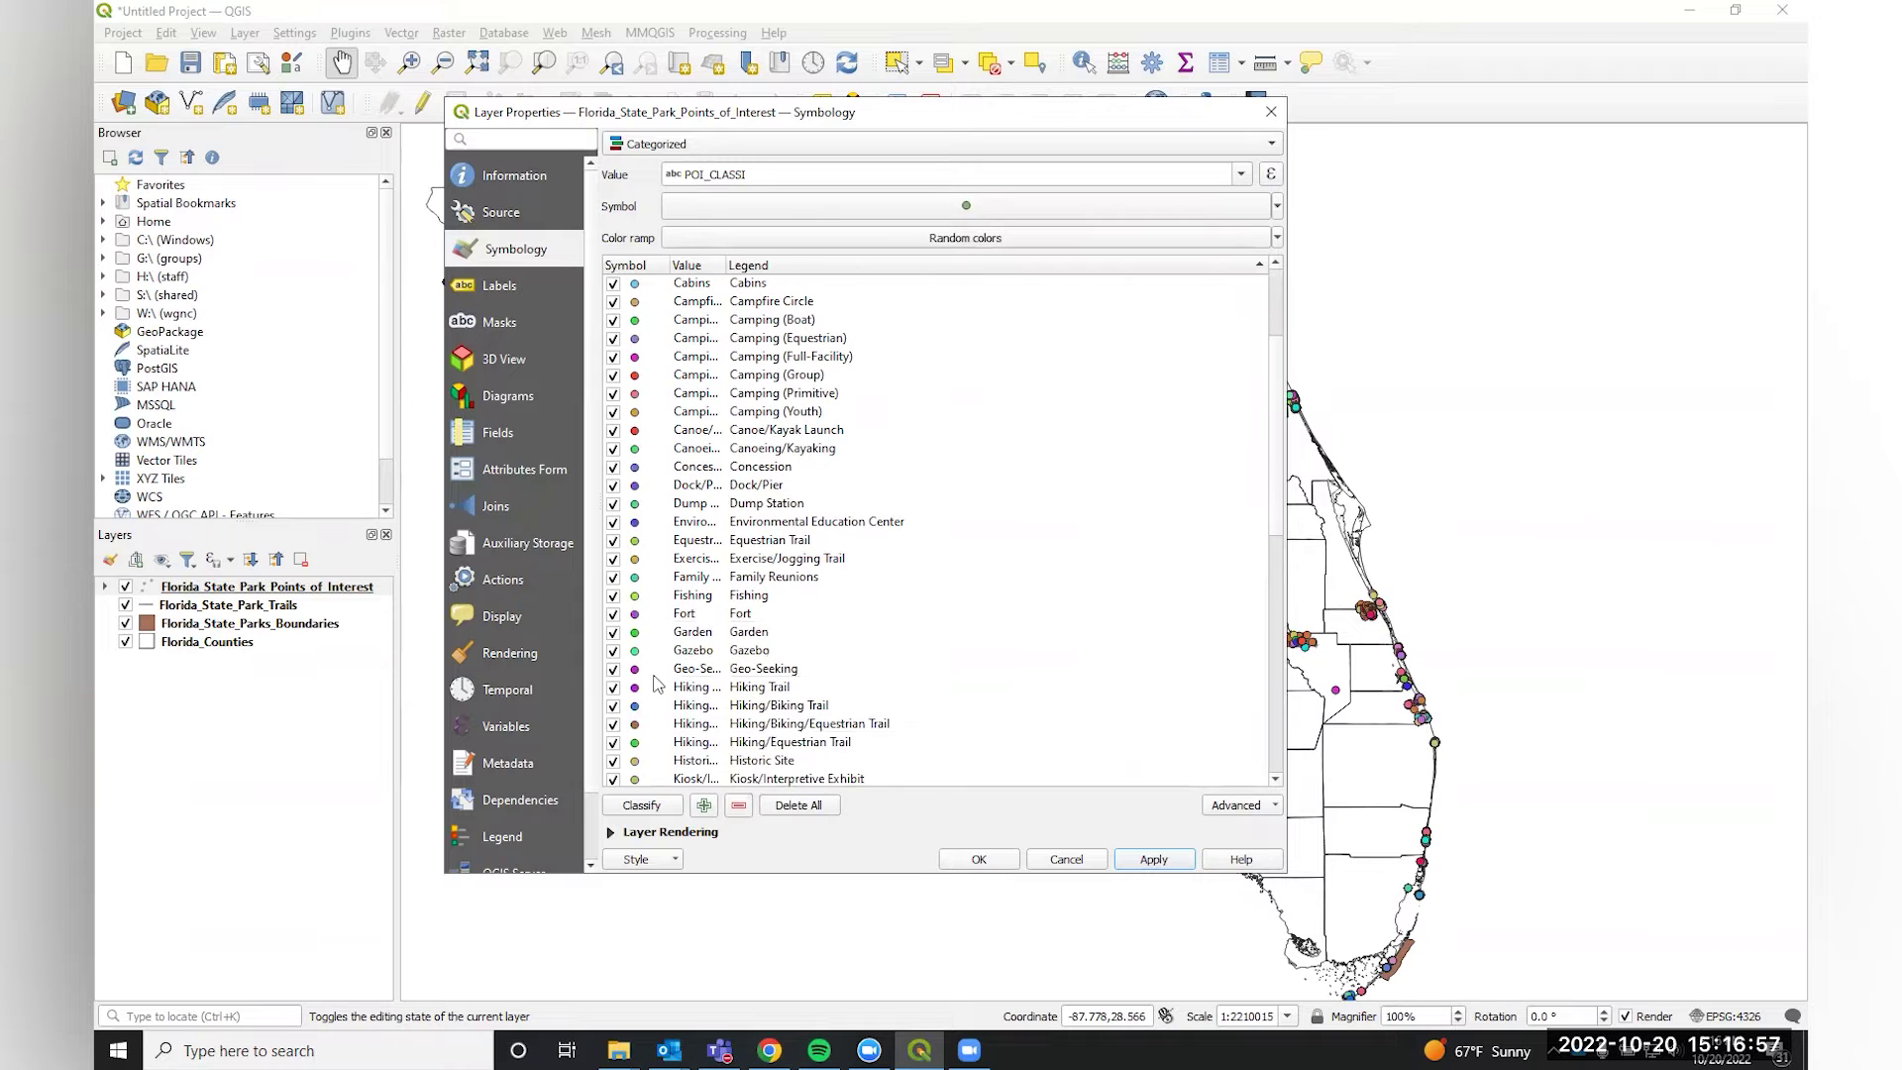
{"action": "scroll", "coordinate": [655, 687], "scroll_direction": "up", "scroll_amount": 3}
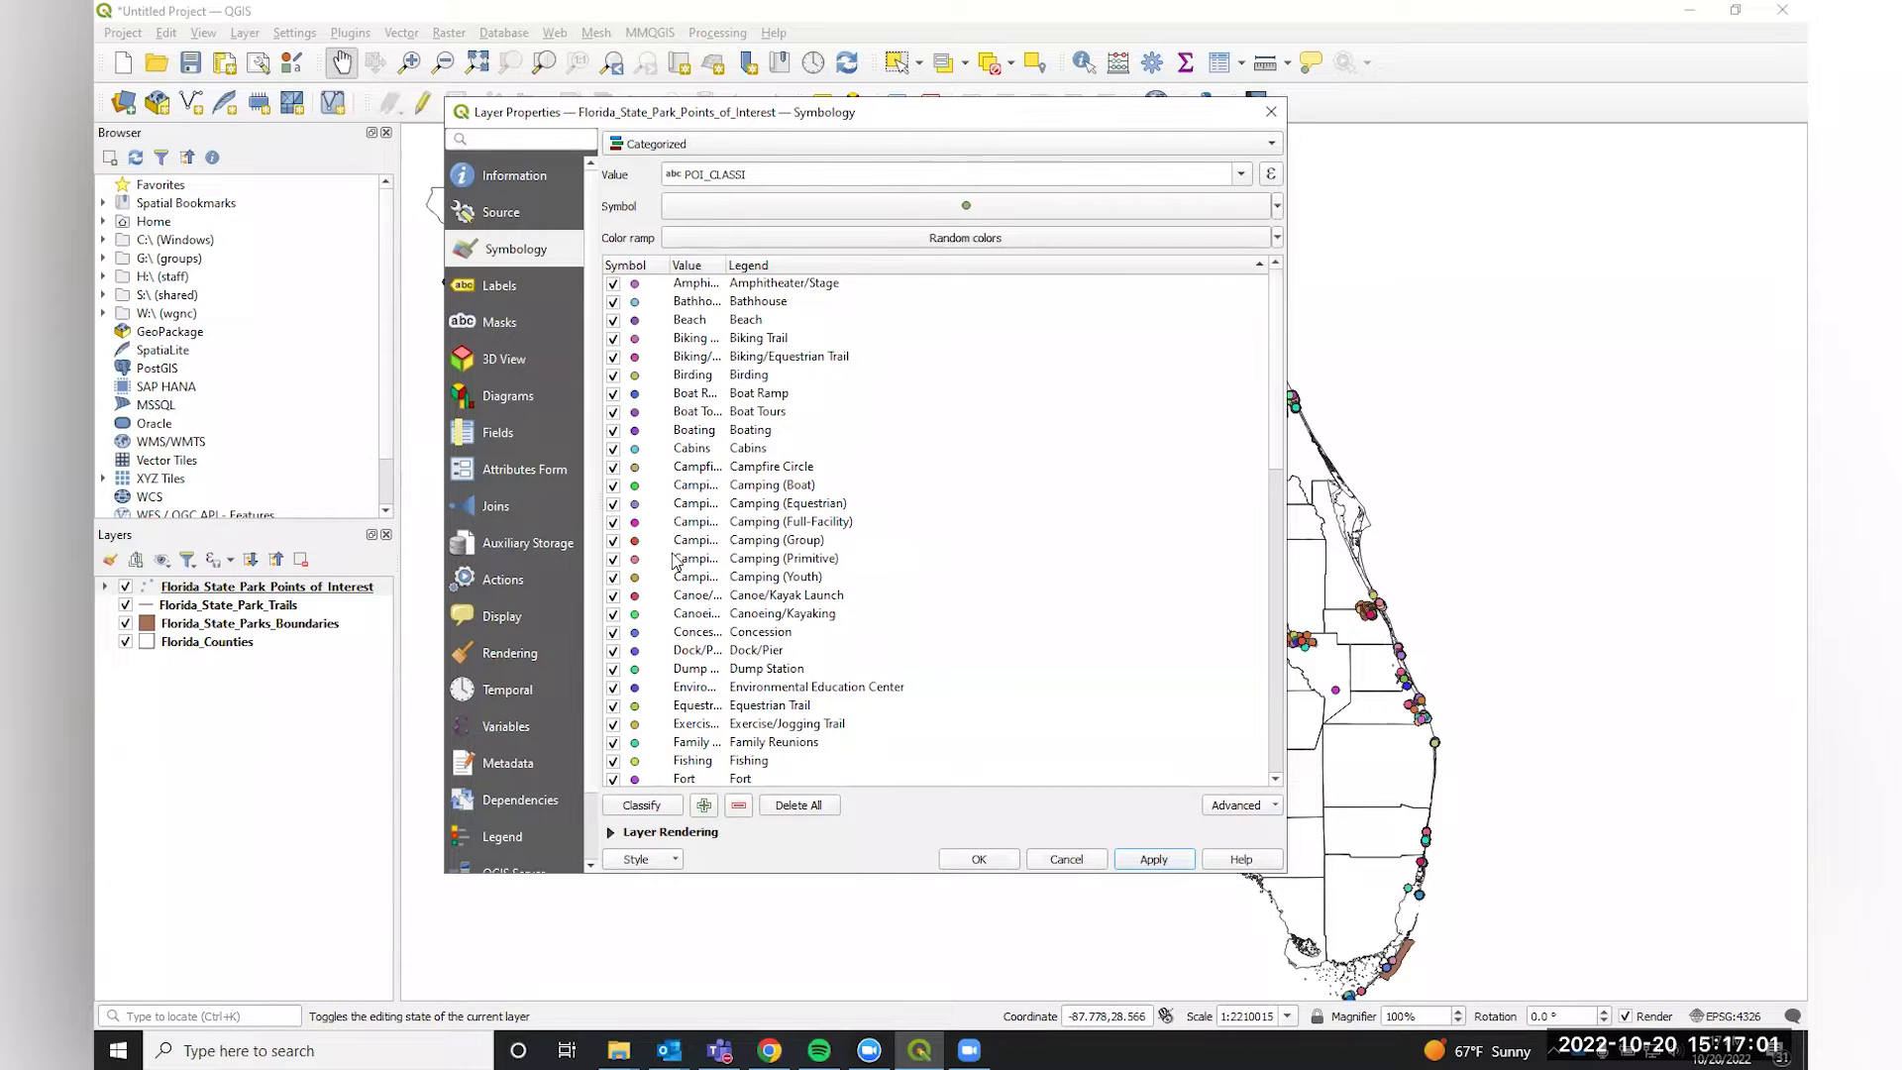
{"action": "scroll", "coordinate": [675, 583], "scroll_direction": "down", "scroll_amount": 3}
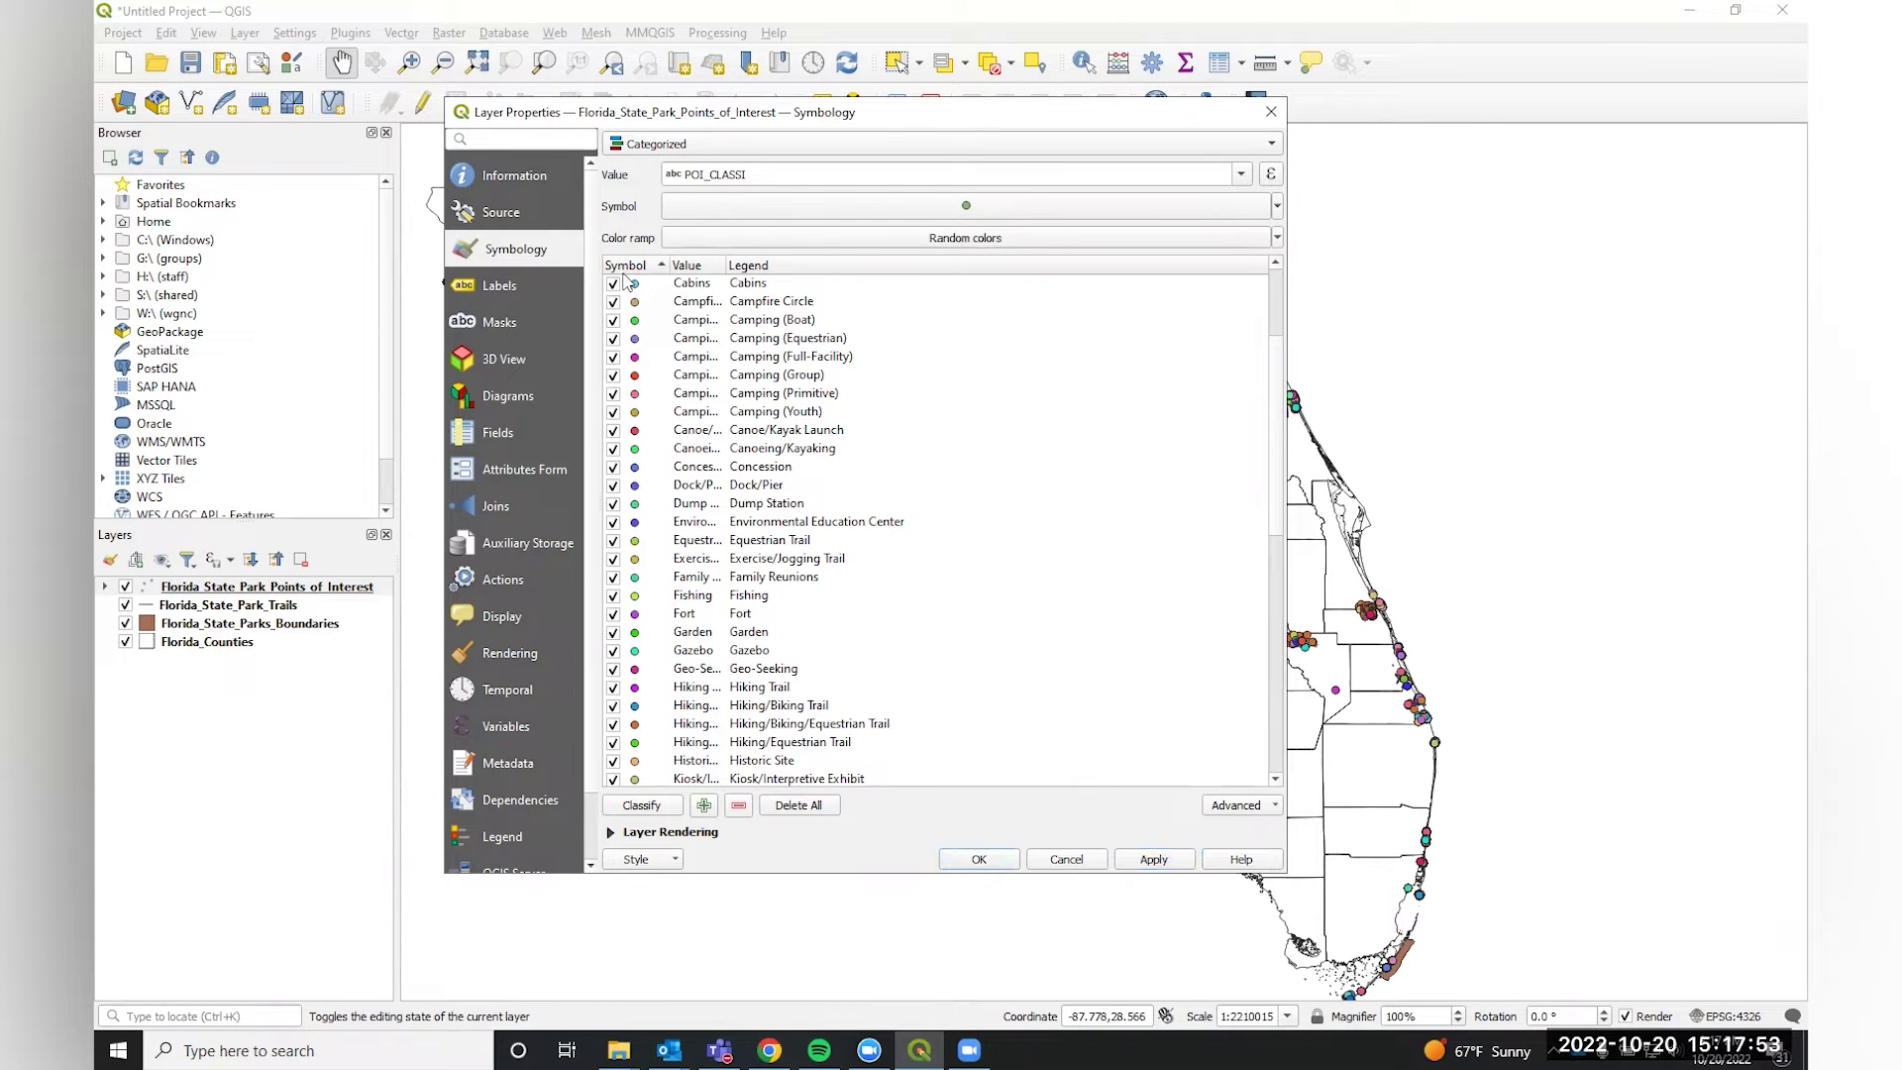
{"action": "left_click", "coordinate": [613, 284]}
{"action": "scroll", "coordinate": [620, 302], "scroll_direction": "up", "scroll_amount": 3}
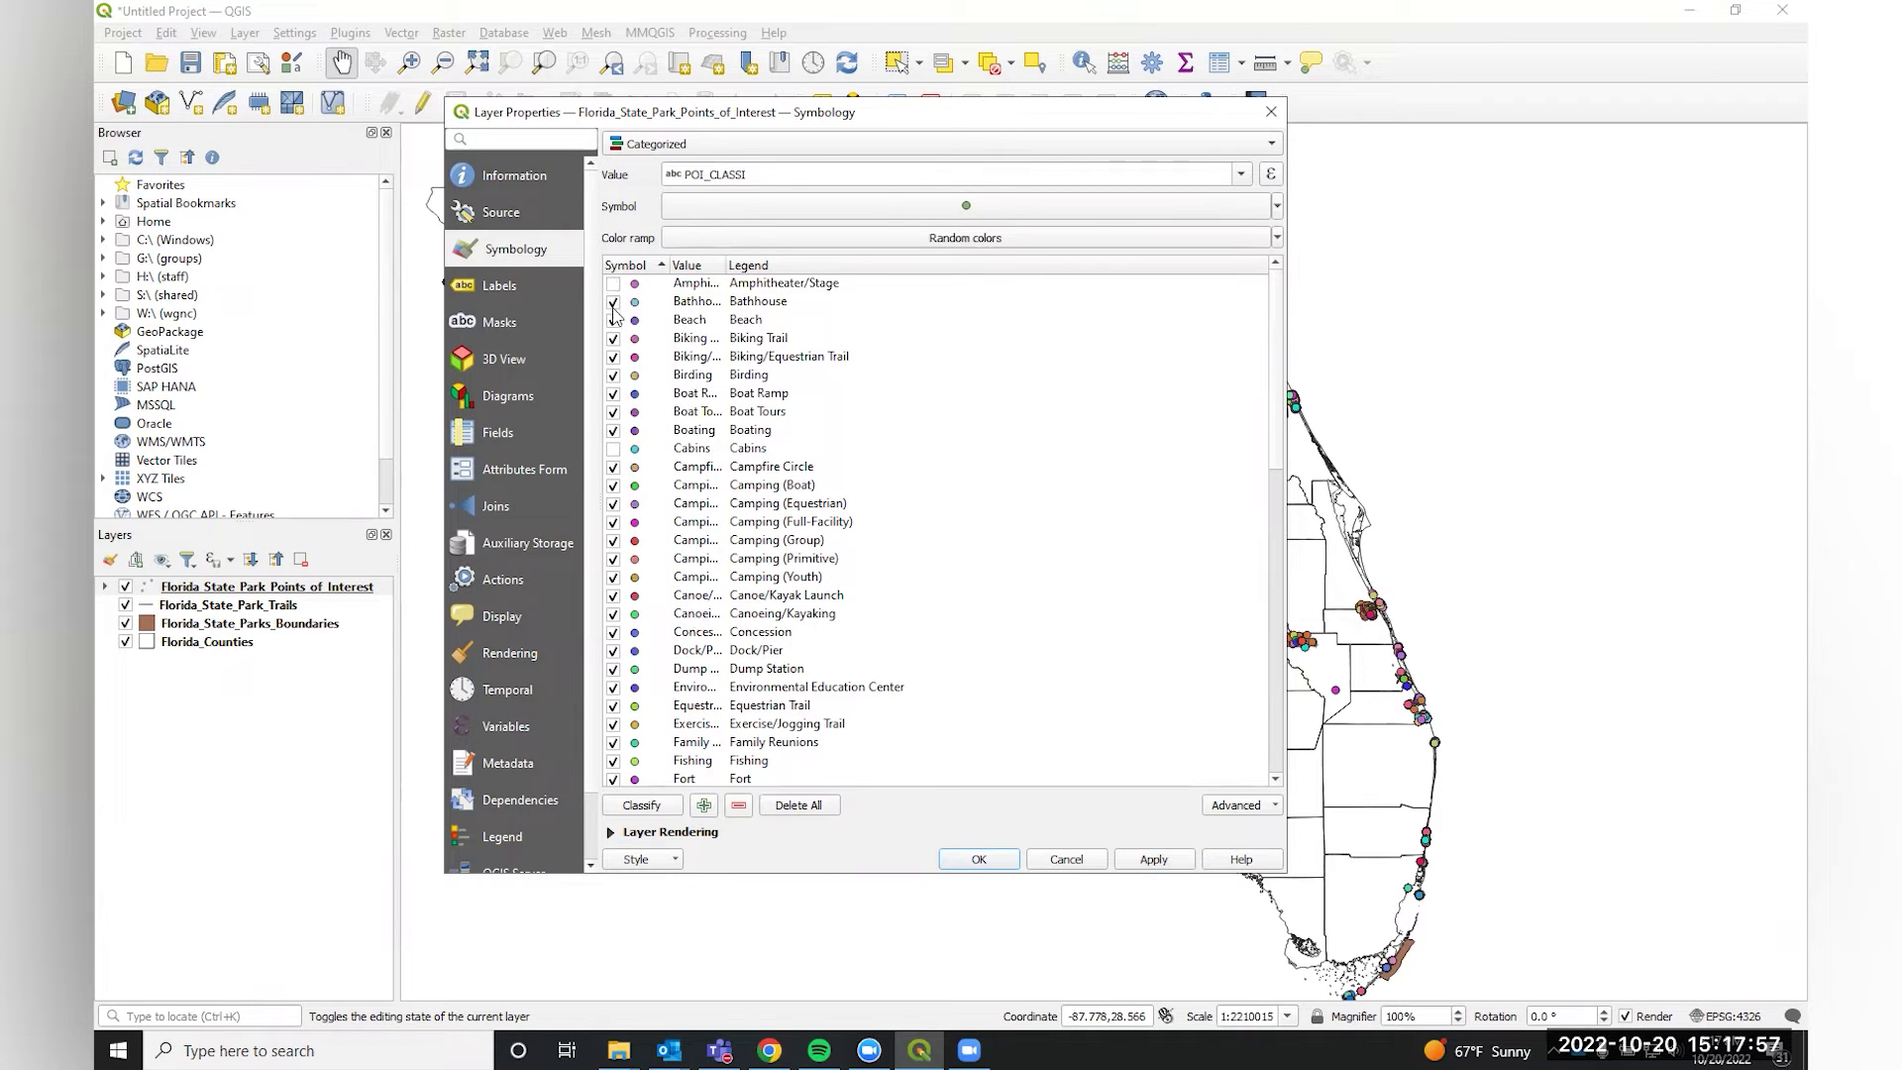
{"action": "left_click", "coordinate": [613, 301]}
{"action": "left_click", "coordinate": [614, 320]}
{"action": "left_click", "coordinate": [613, 356]}
{"action": "left_click", "coordinate": [614, 338]}
{"action": "left_click", "coordinate": [613, 376]}
{"action": "left_click", "coordinate": [612, 402]}
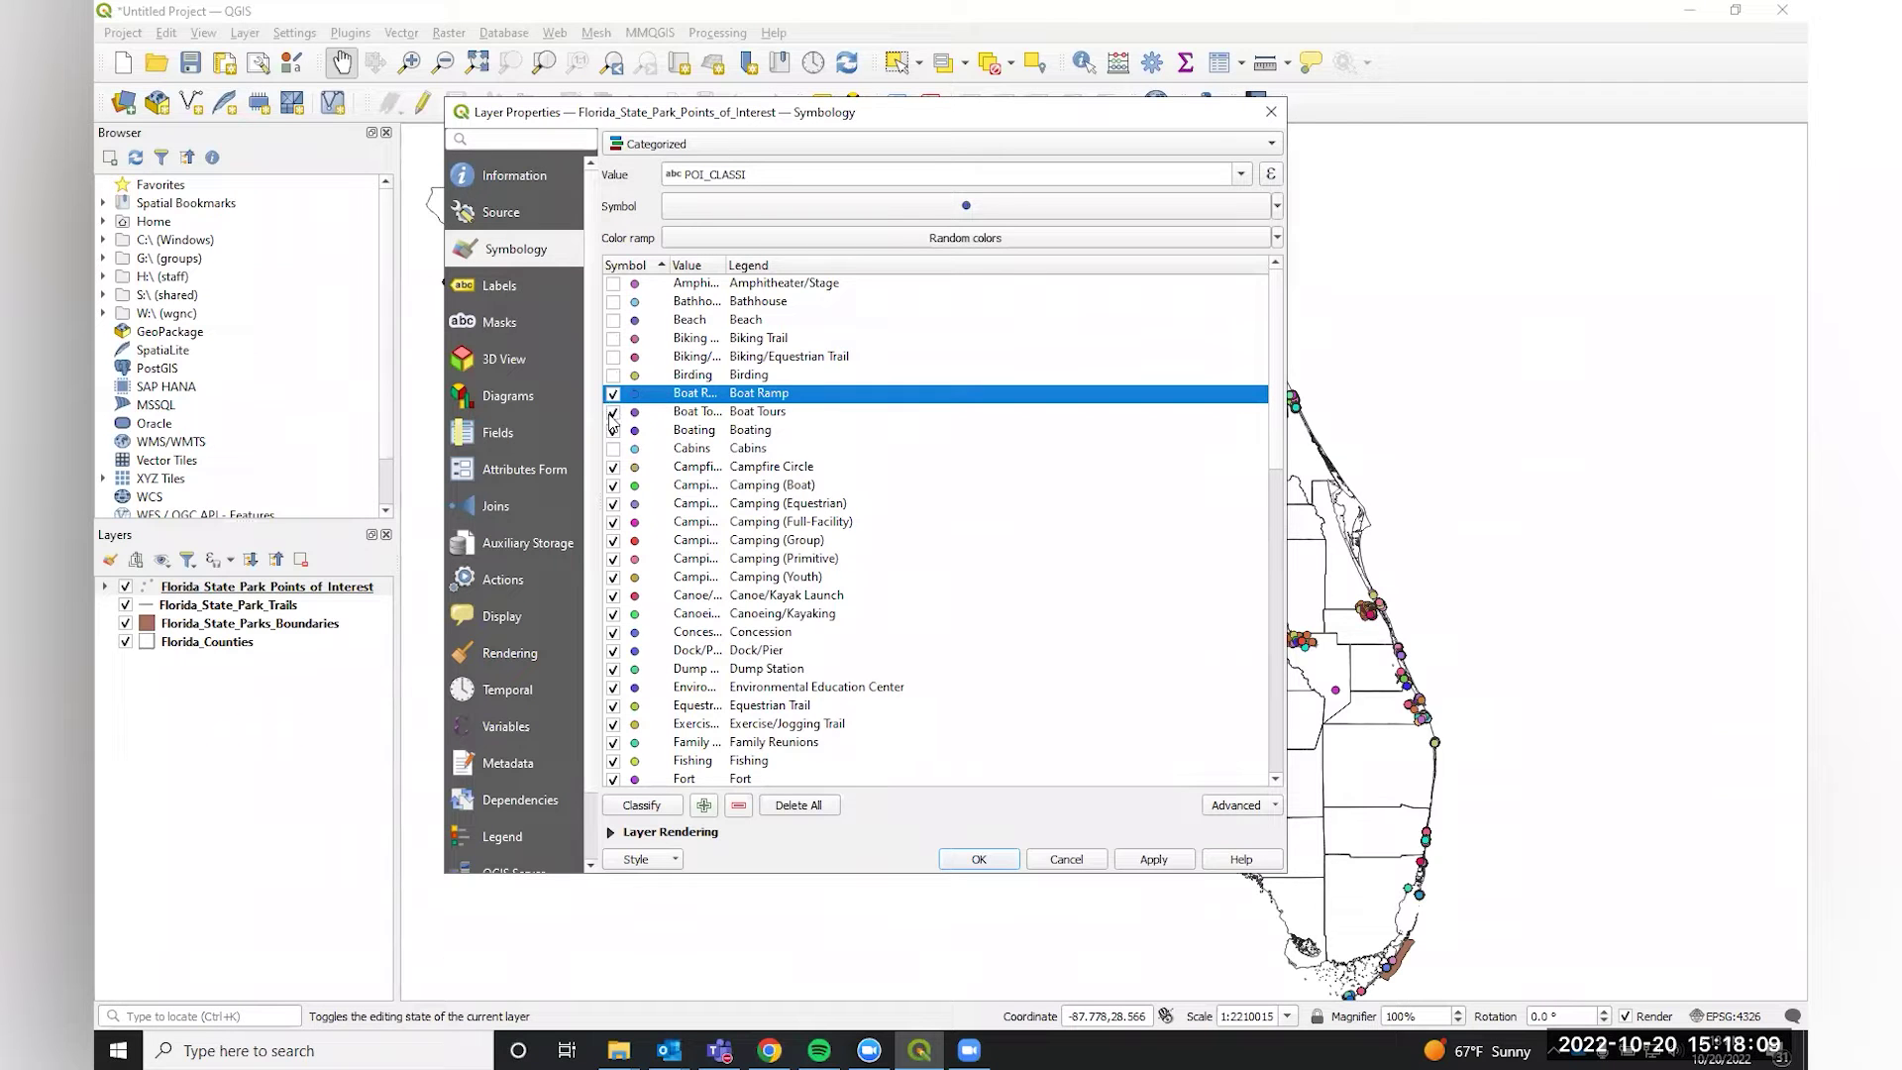
{"action": "left_click", "coordinate": [613, 338]}
{"action": "left_click", "coordinate": [613, 357]}
{"action": "left_click", "coordinate": [613, 413]}
{"action": "left_click", "coordinate": [613, 394]}
Turn off the categories from Campfire Circle through Environmental Education Center.
{"action": "left_click", "coordinate": [613, 467]}
{"action": "left_click", "coordinate": [613, 485]}
{"action": "left_click", "coordinate": [613, 504]}
{"action": "left_click", "coordinate": [613, 522]}
{"action": "left_click", "coordinate": [613, 541]}
{"action": "left_click", "coordinate": [614, 559]}
{"action": "left_click", "coordinate": [614, 578]}
{"action": "left_click", "coordinate": [613, 595]}
{"action": "left_click", "coordinate": [613, 614]}
{"action": "left_click", "coordinate": [614, 632]}
{"action": "left_click", "coordinate": [613, 651]}
{"action": "left_click", "coordinate": [614, 670]}
{"action": "left_click", "coordinate": [614, 686]}
Turn off the categories from Family Reunions through Geo-Seeking, leaving Equestrian Trail and Exercise/Jogging Trail on.
{"action": "scroll", "coordinate": [613, 693], "scroll_direction": "down", "scroll_amount": 2}
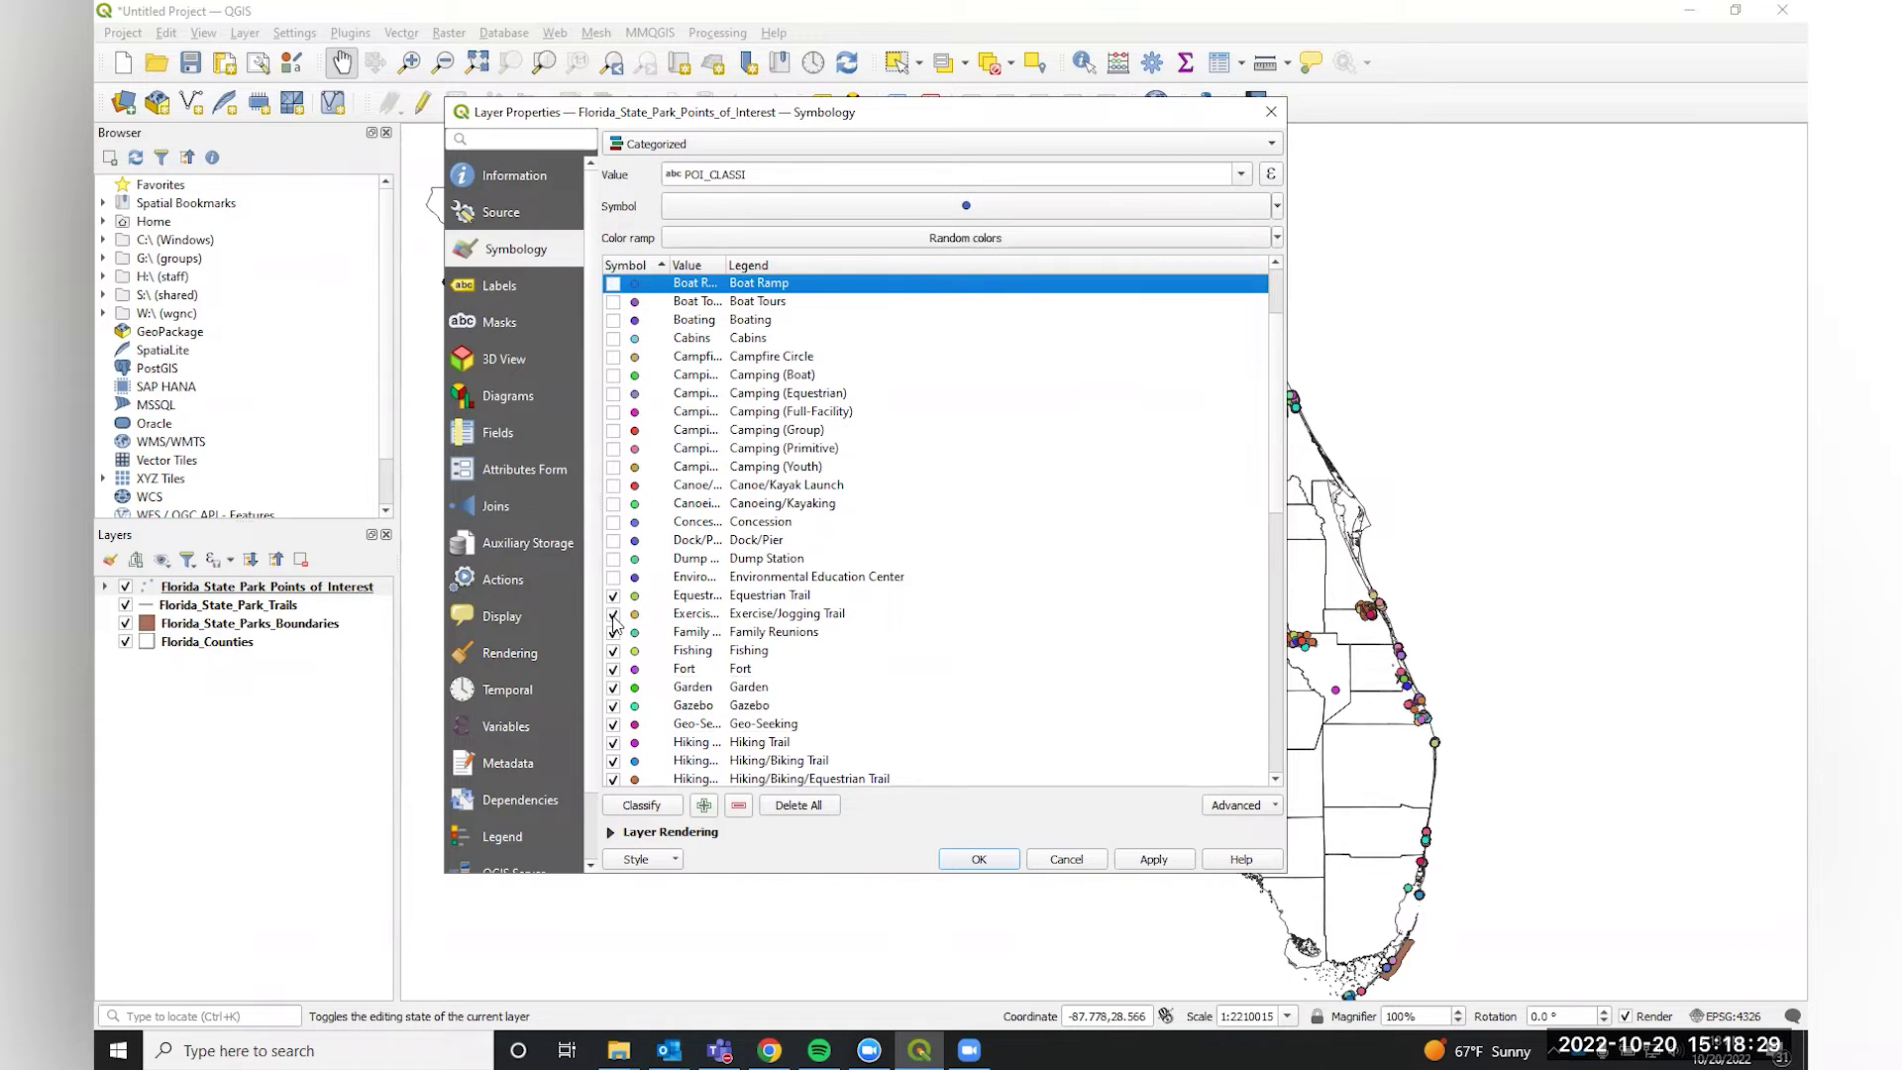
{"action": "left_click", "coordinate": [614, 614]}
{"action": "left_click", "coordinate": [613, 615]}
{"action": "left_click", "coordinate": [613, 651]}
{"action": "left_click", "coordinate": [613, 668]}
{"action": "left_click", "coordinate": [613, 688]}
{"action": "left_click", "coordinate": [614, 706]}
{"action": "left_click", "coordinate": [613, 724]}
Turn off the categories from Historic Site through Museum, leaving the four hiking trail categories on.
{"action": "scroll", "coordinate": [706, 714], "scroll_direction": "down", "scroll_amount": 3}
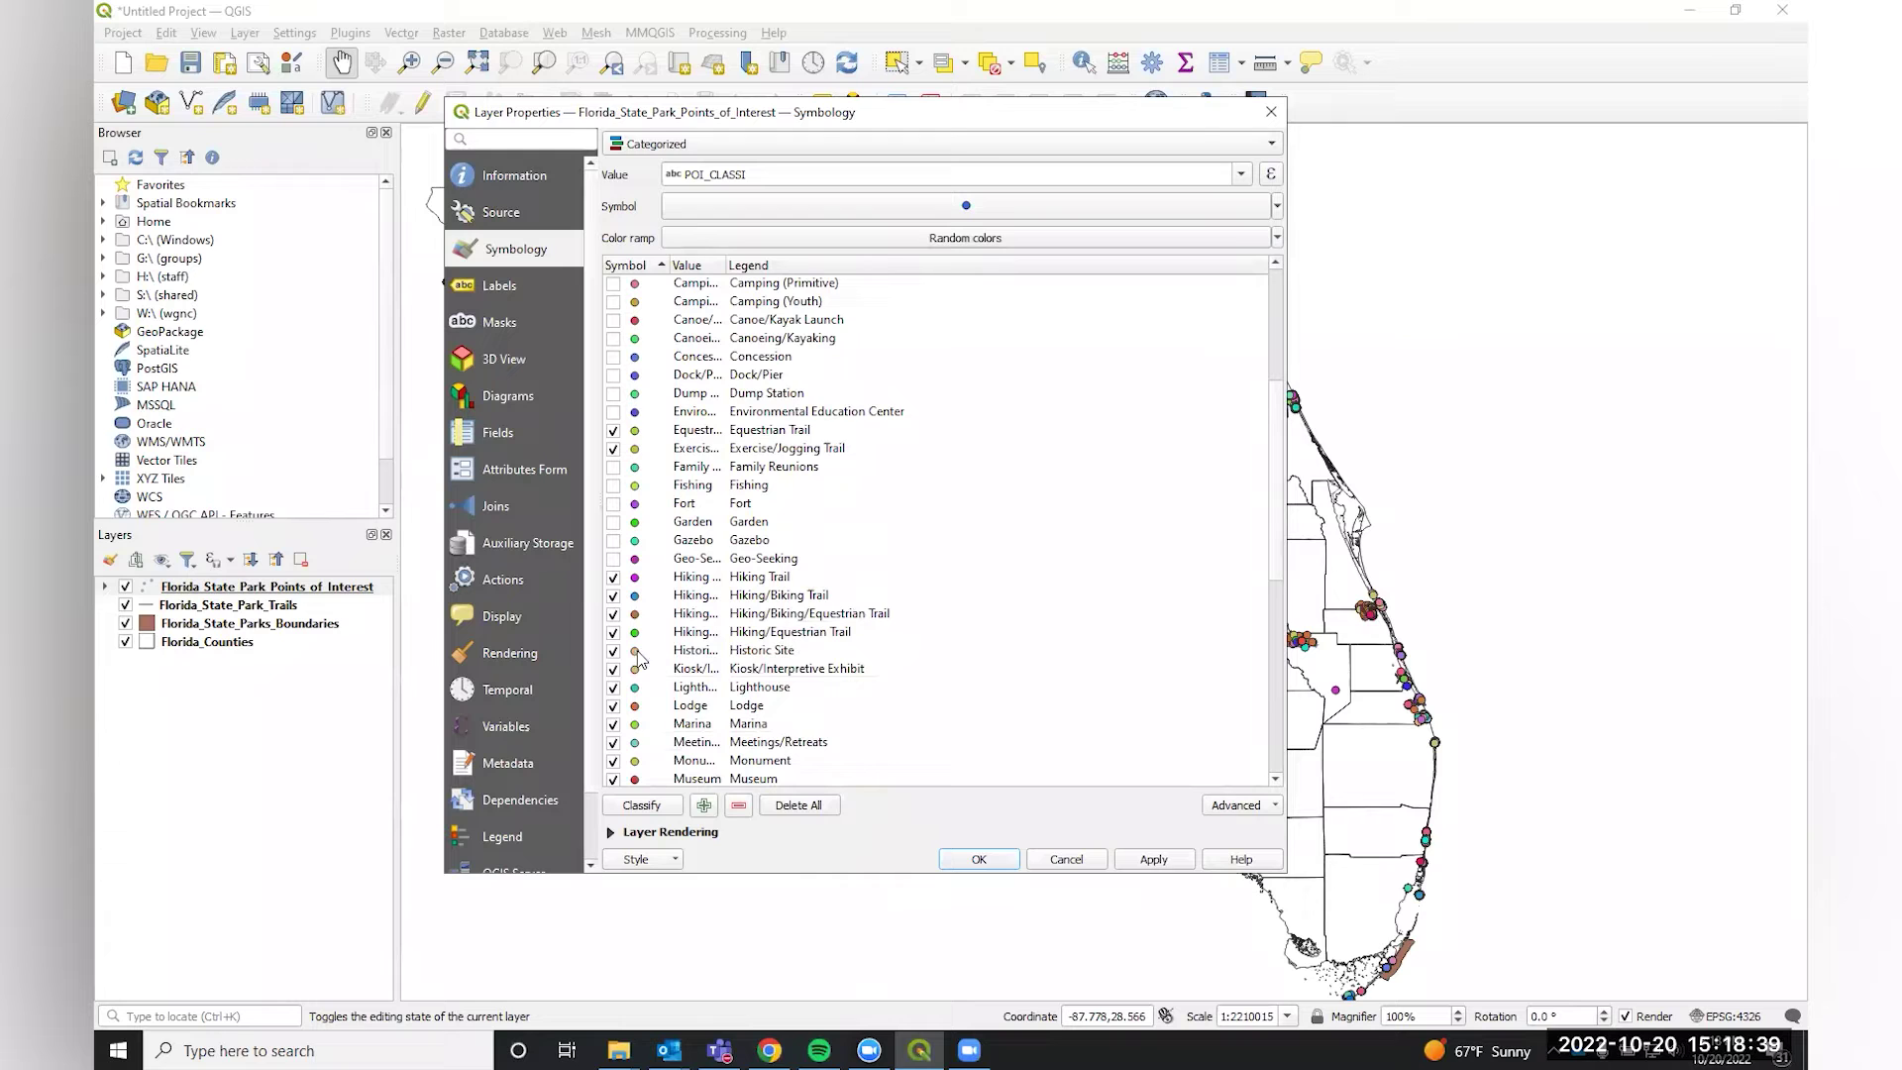
{"action": "left_click", "coordinate": [613, 651]}
{"action": "left_click", "coordinate": [613, 668]}
{"action": "left_click", "coordinate": [613, 688]}
{"action": "left_click", "coordinate": [613, 706]}
{"action": "left_click", "coordinate": [613, 724]}
{"action": "left_click", "coordinate": [613, 742]}
{"action": "left_click", "coordinate": [613, 760]}
{"action": "left_click", "coordinate": [613, 779]}
Turn off the categories from Nature/Interpretive Trail through Picnic Pavilion.
{"action": "scroll", "coordinate": [614, 779], "scroll_direction": "down", "scroll_amount": 3}
{"action": "left_click", "coordinate": [614, 632]}
{"action": "left_click", "coordinate": [614, 651]}
{"action": "left_click", "coordinate": [613, 669]}
{"action": "left_click", "coordinate": [613, 687]}
{"action": "left_click", "coordinate": [613, 705]}
{"action": "left_click", "coordinate": [613, 724]}
{"action": "left_click", "coordinate": [614, 742]}
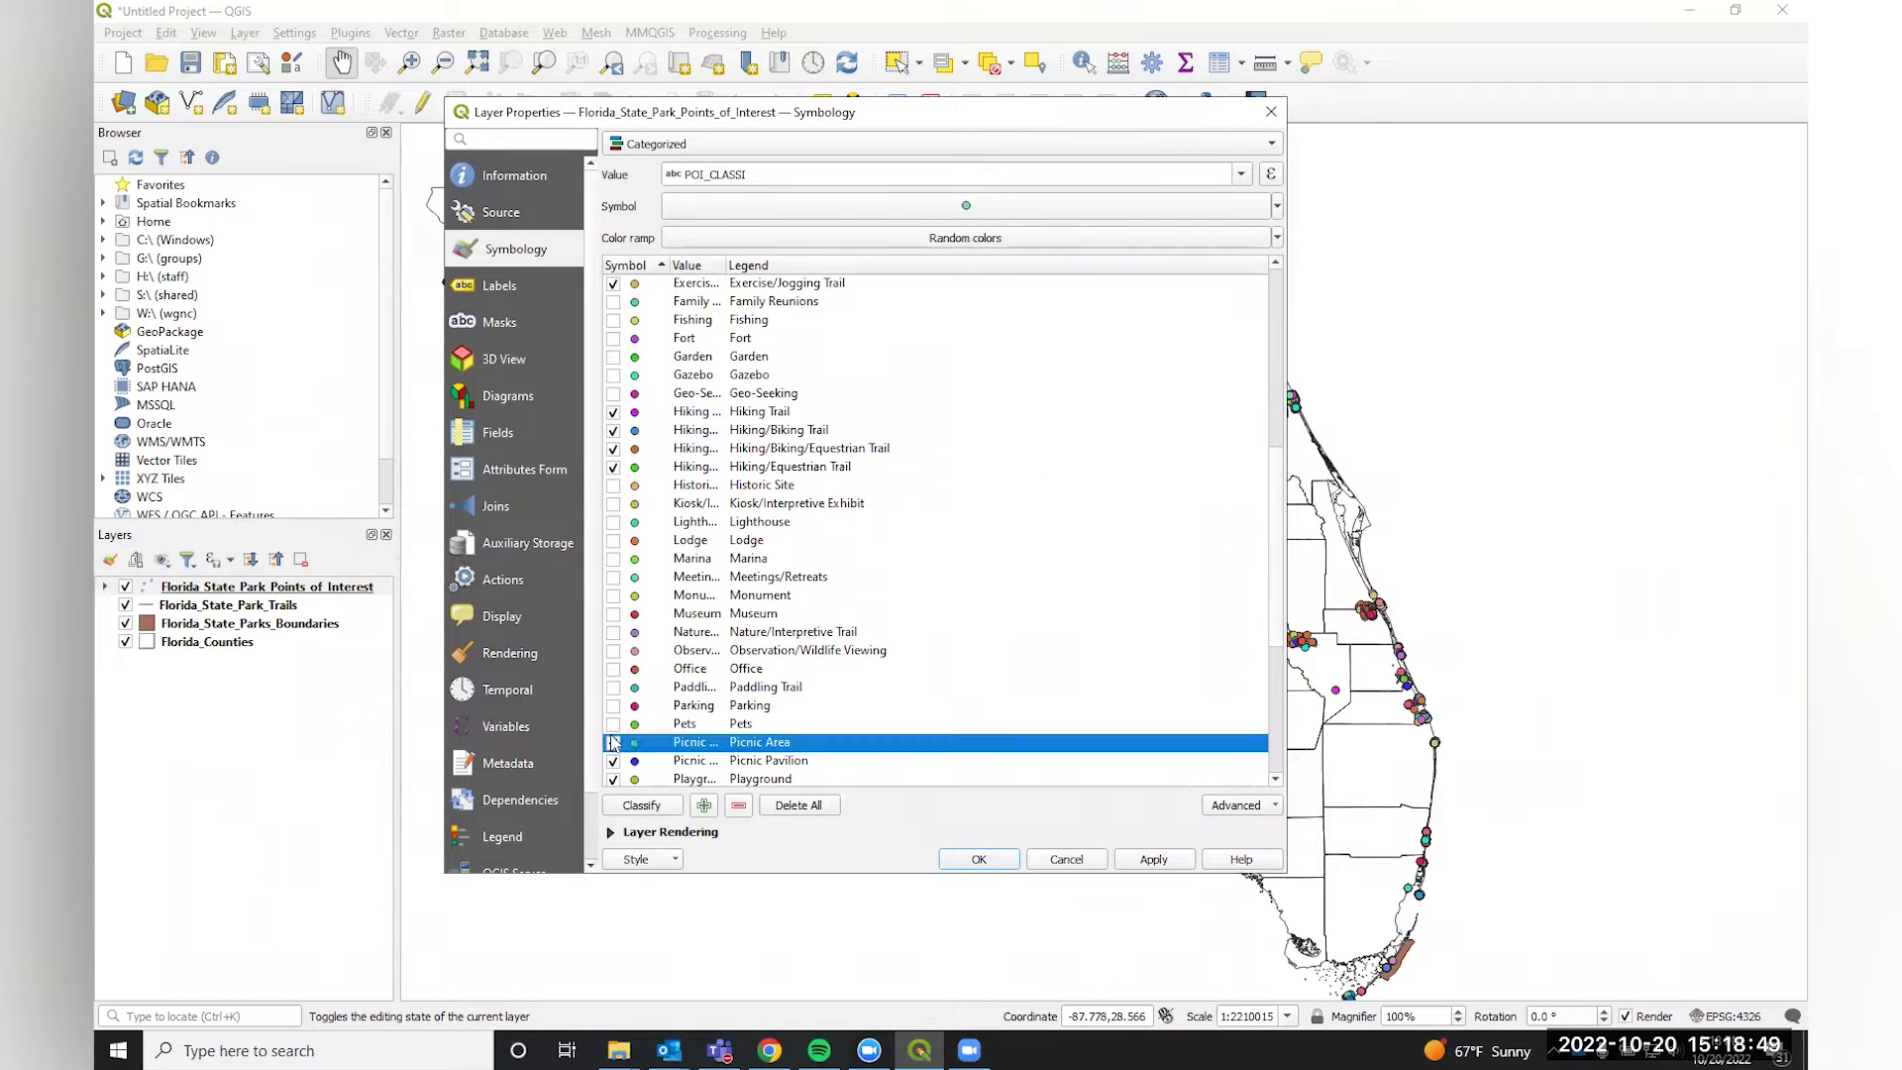
{"action": "left_click", "coordinate": [614, 760]}
Turn off the categories from Playground through Shower Station.
{"action": "scroll", "coordinate": [619, 765], "scroll_direction": "down", "scroll_amount": 2}
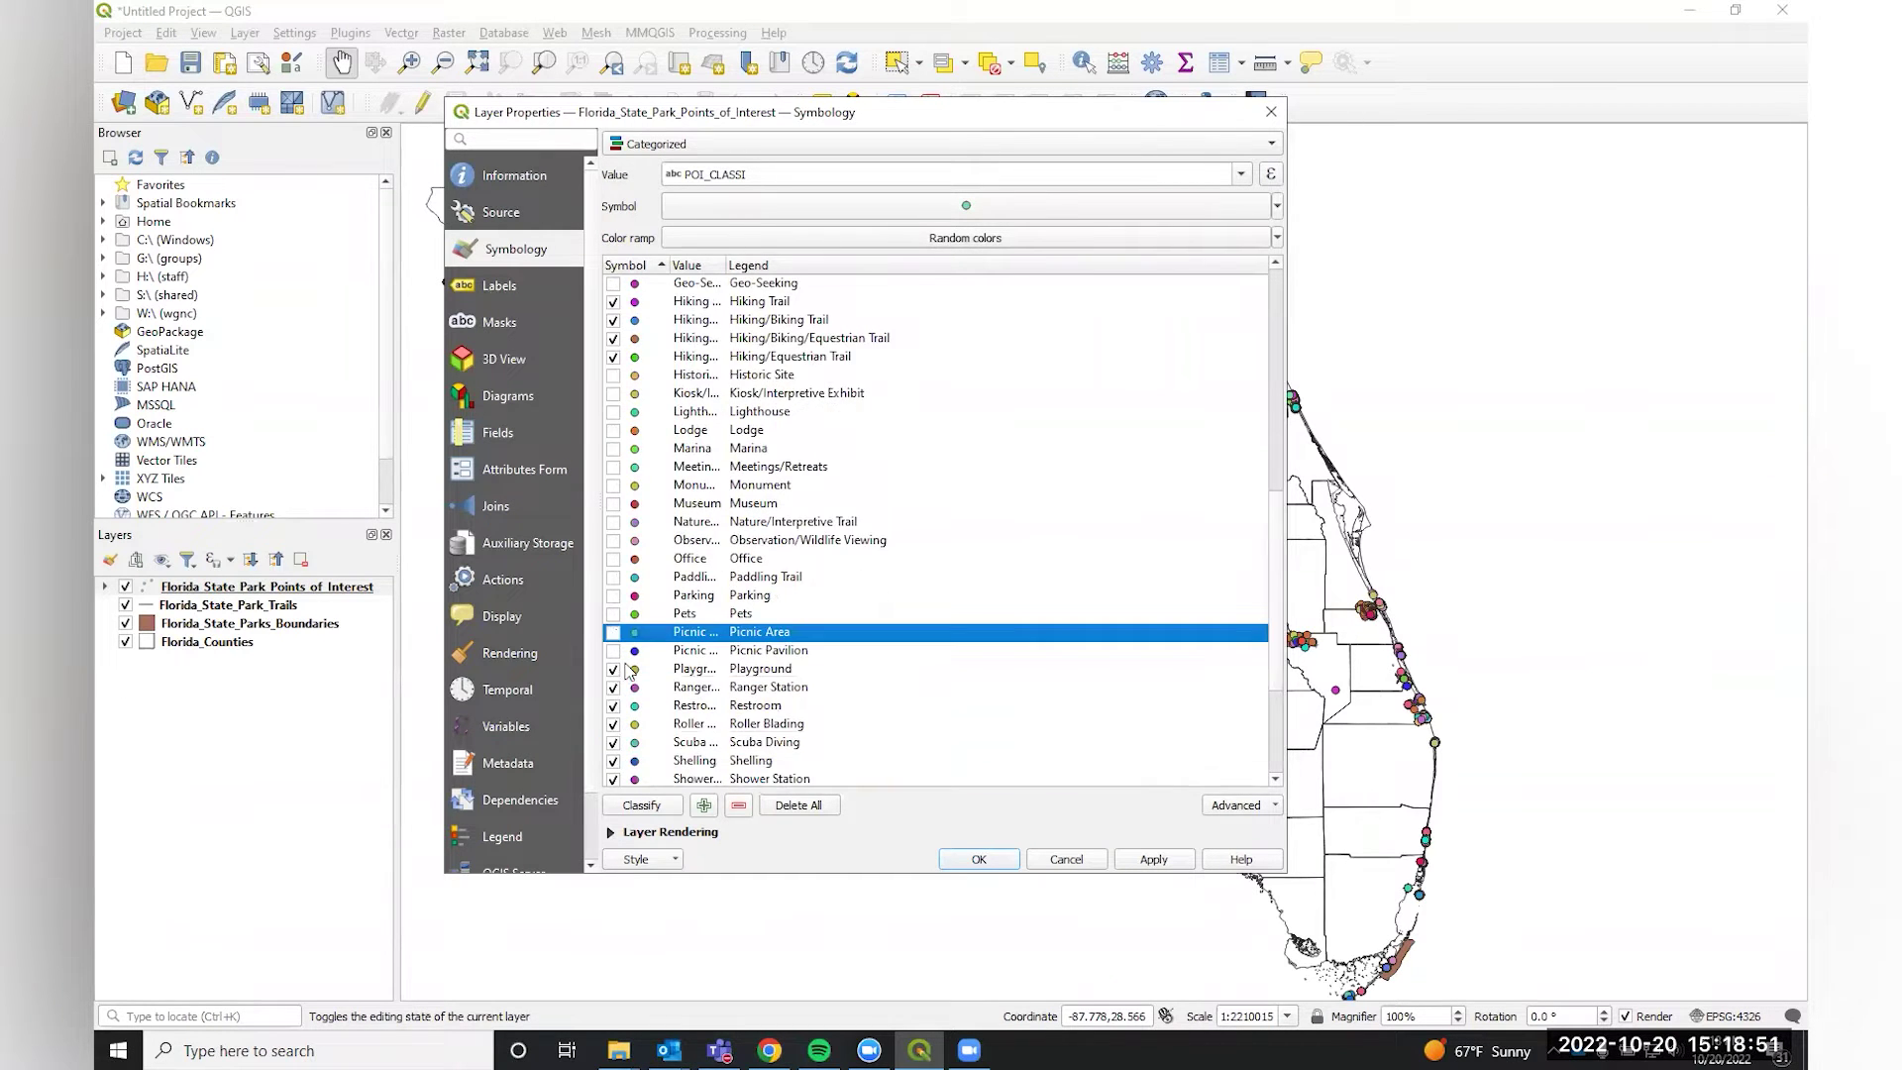
{"action": "left_click", "coordinate": [613, 669]}
{"action": "left_click", "coordinate": [613, 687]}
{"action": "left_click", "coordinate": [614, 705]}
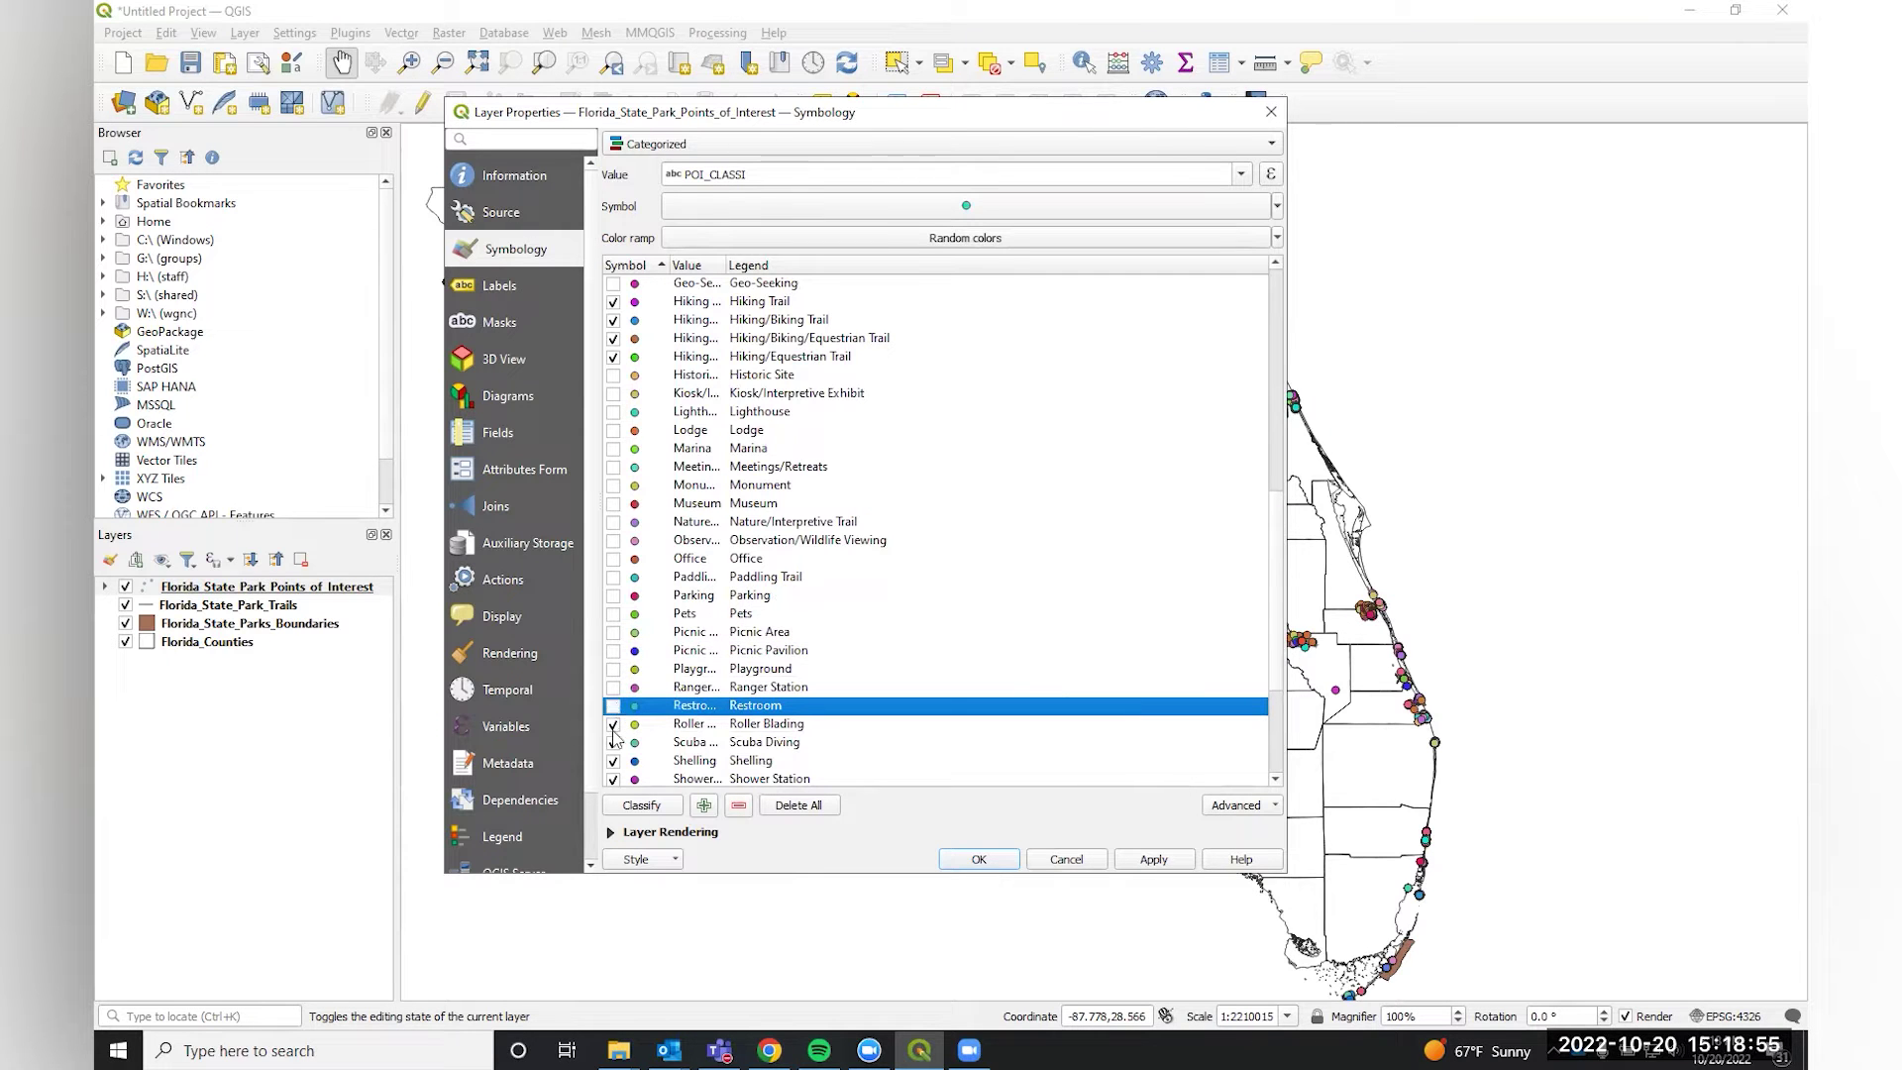
{"action": "left_click", "coordinate": [613, 743]}
{"action": "left_click", "coordinate": [614, 761]}
{"action": "left_click", "coordinate": [613, 780]}
Turn off the categories from Snorkeling through Weddings, leaving Trailhead on.
{"action": "scroll", "coordinate": [615, 772], "scroll_direction": "down", "scroll_amount": 4}
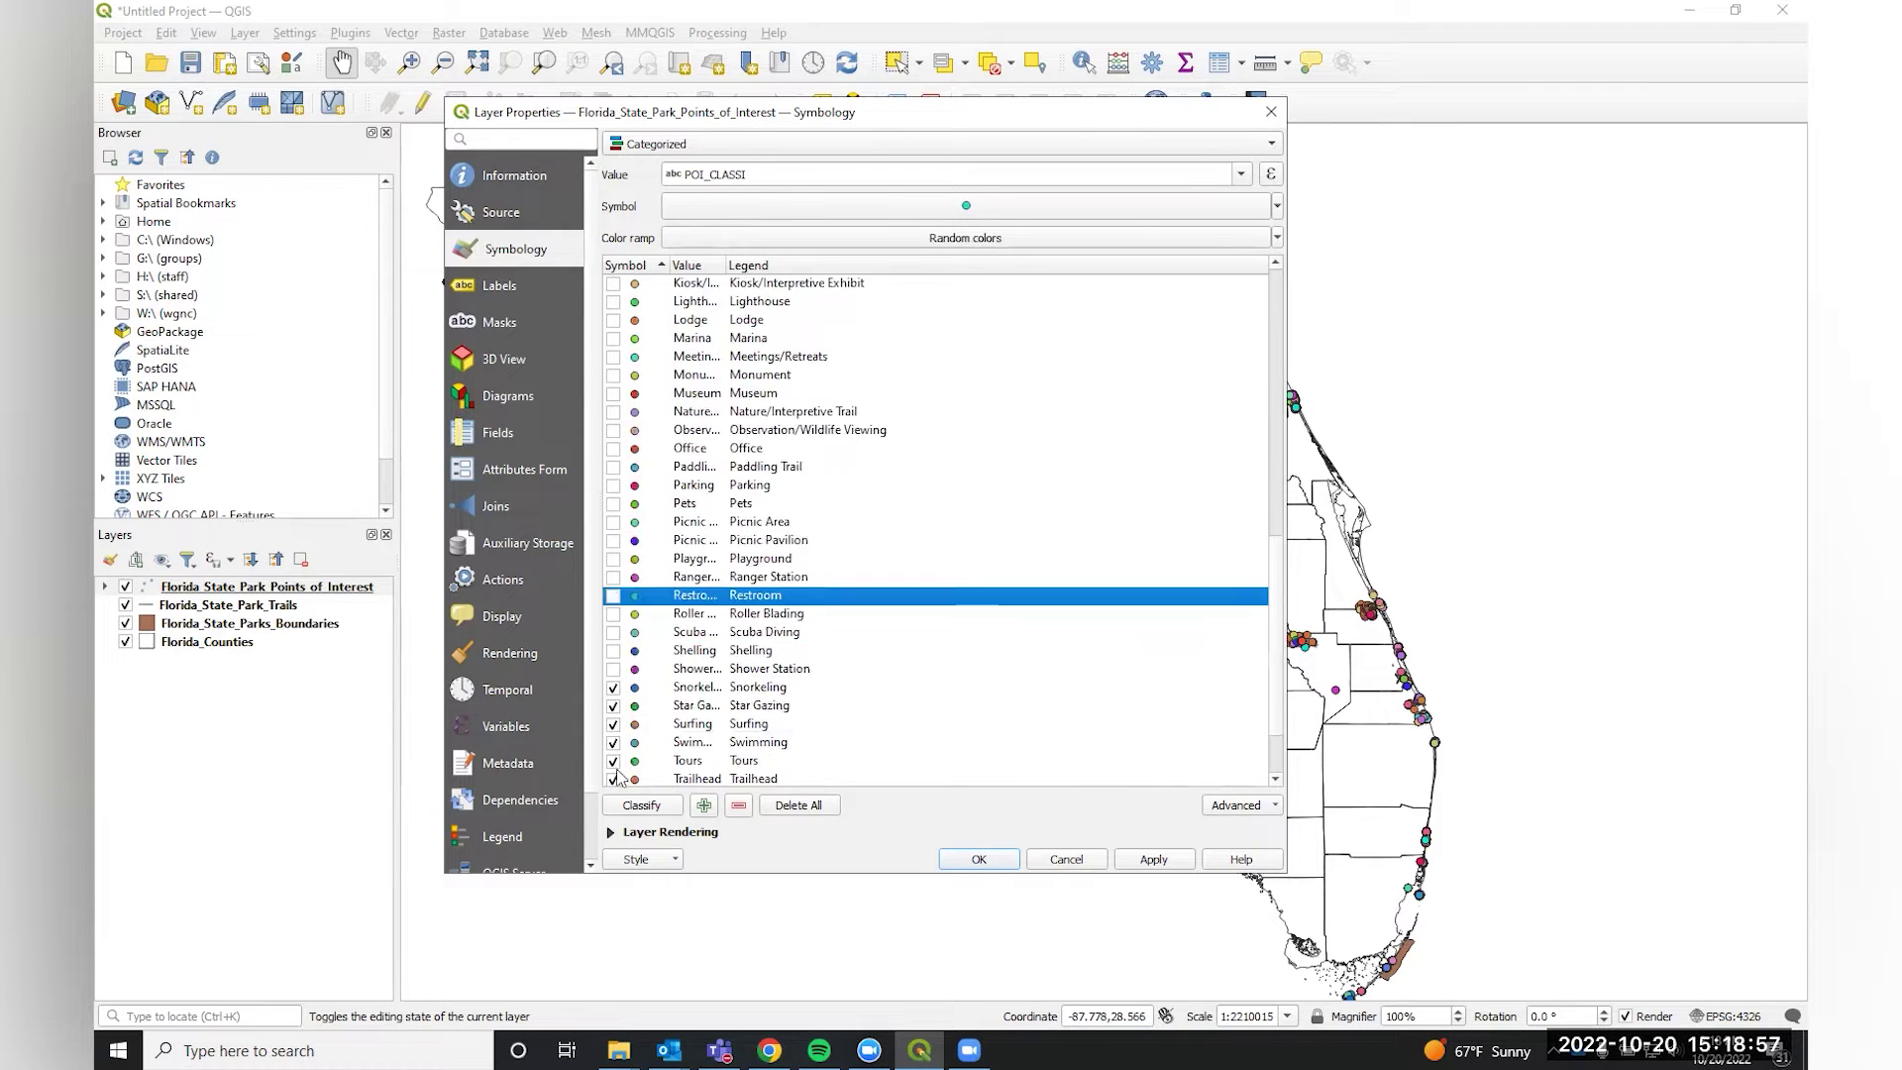
{"action": "left_click", "coordinate": [613, 595]}
{"action": "left_click", "coordinate": [613, 614]}
{"action": "left_click", "coordinate": [614, 632]}
{"action": "left_click", "coordinate": [613, 650]}
{"action": "left_click", "coordinate": [613, 669]}
{"action": "left_click", "coordinate": [614, 687]}
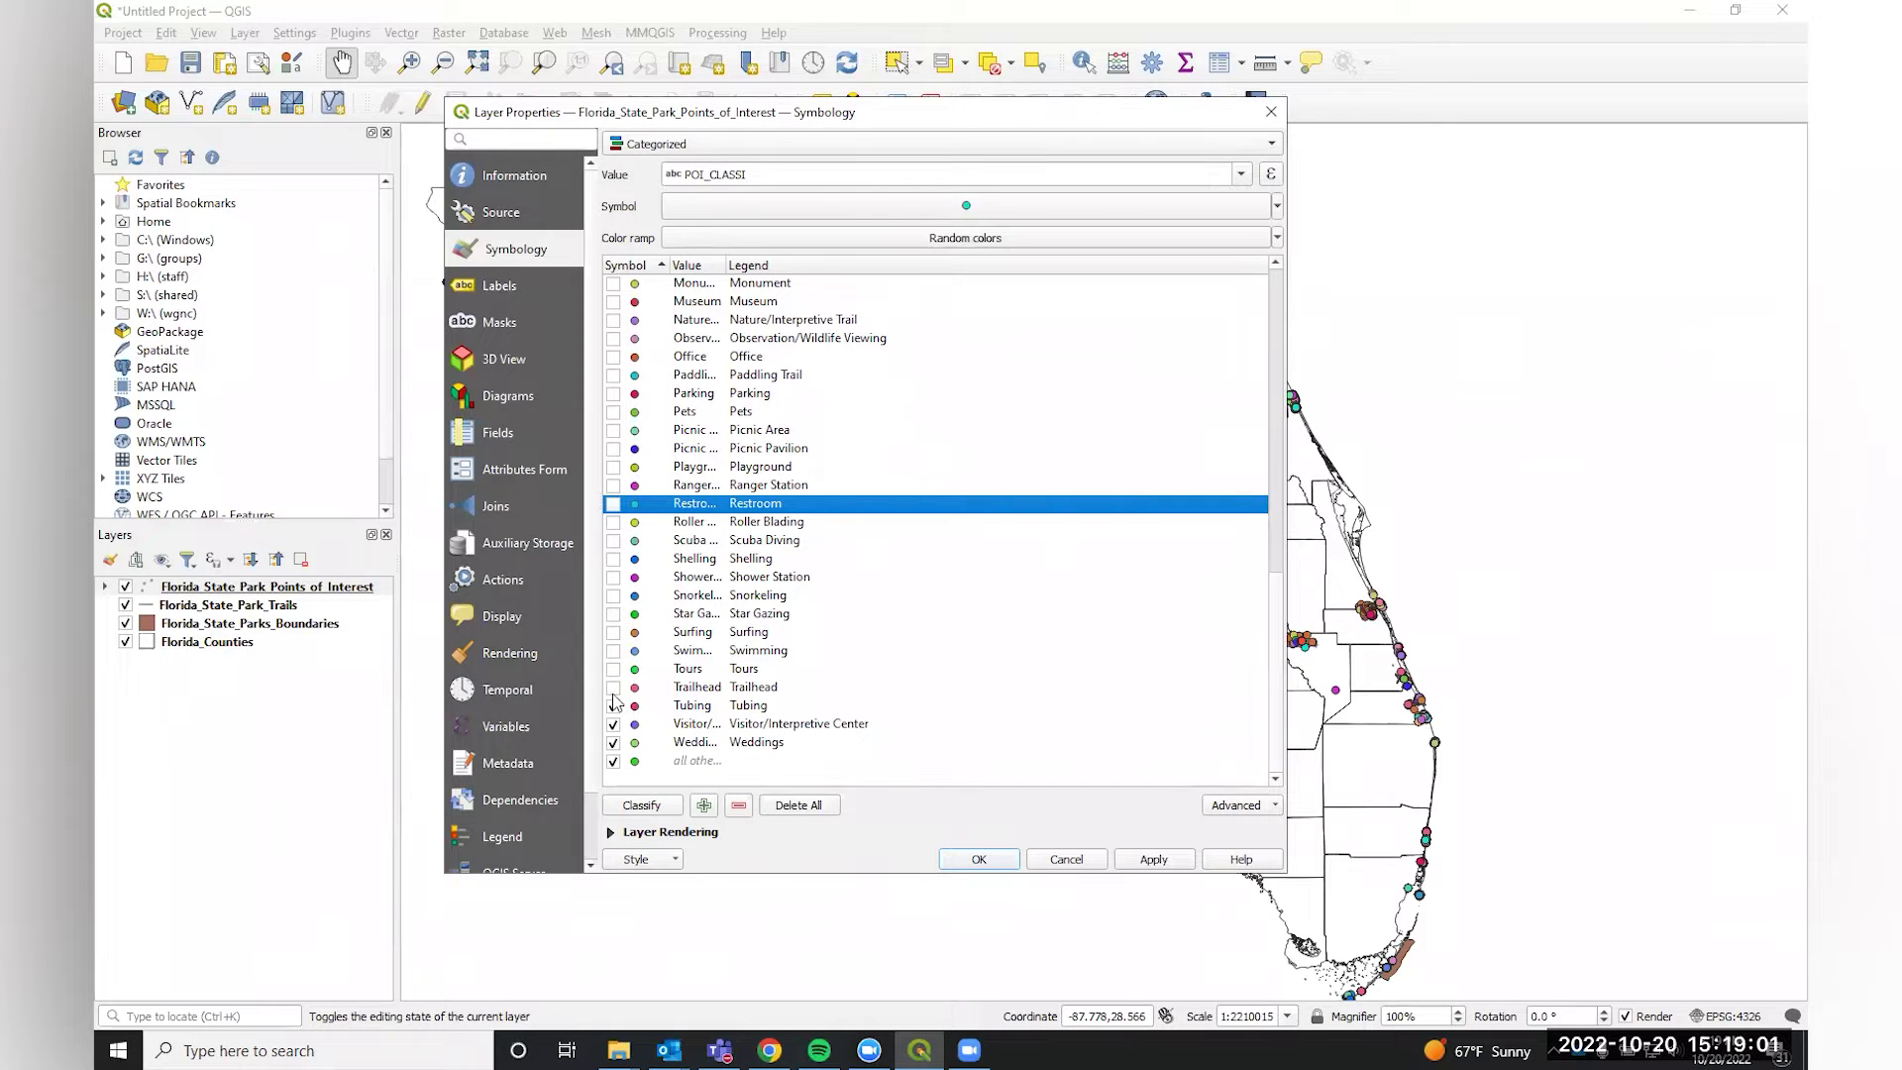
{"action": "left_click", "coordinate": [614, 707]}
{"action": "left_click", "coordinate": [613, 743]}
{"action": "left_click", "coordinate": [613, 687]}
Delete the "all other values" category, apply the remaining categories to the map and close the layer properties.
{"action": "left_click", "coordinate": [675, 765]}
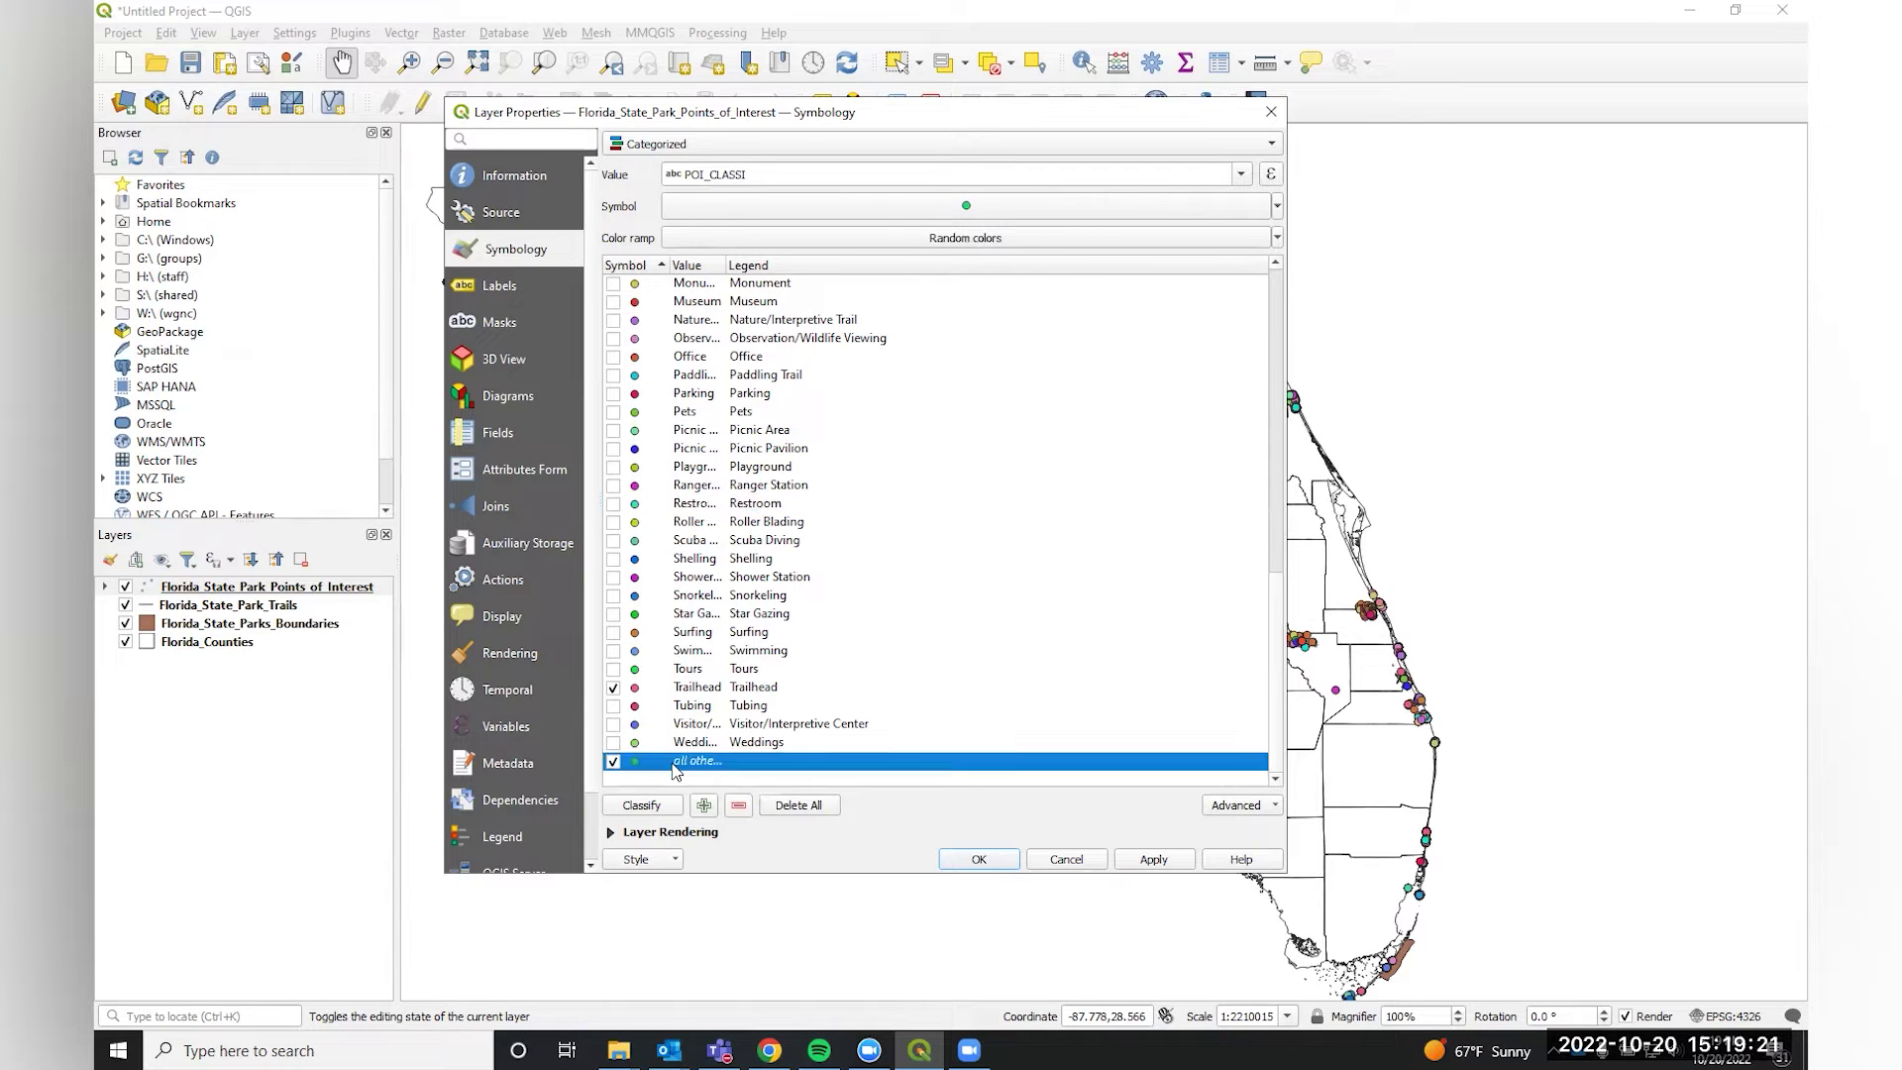
{"action": "left_click", "coordinate": [738, 814]}
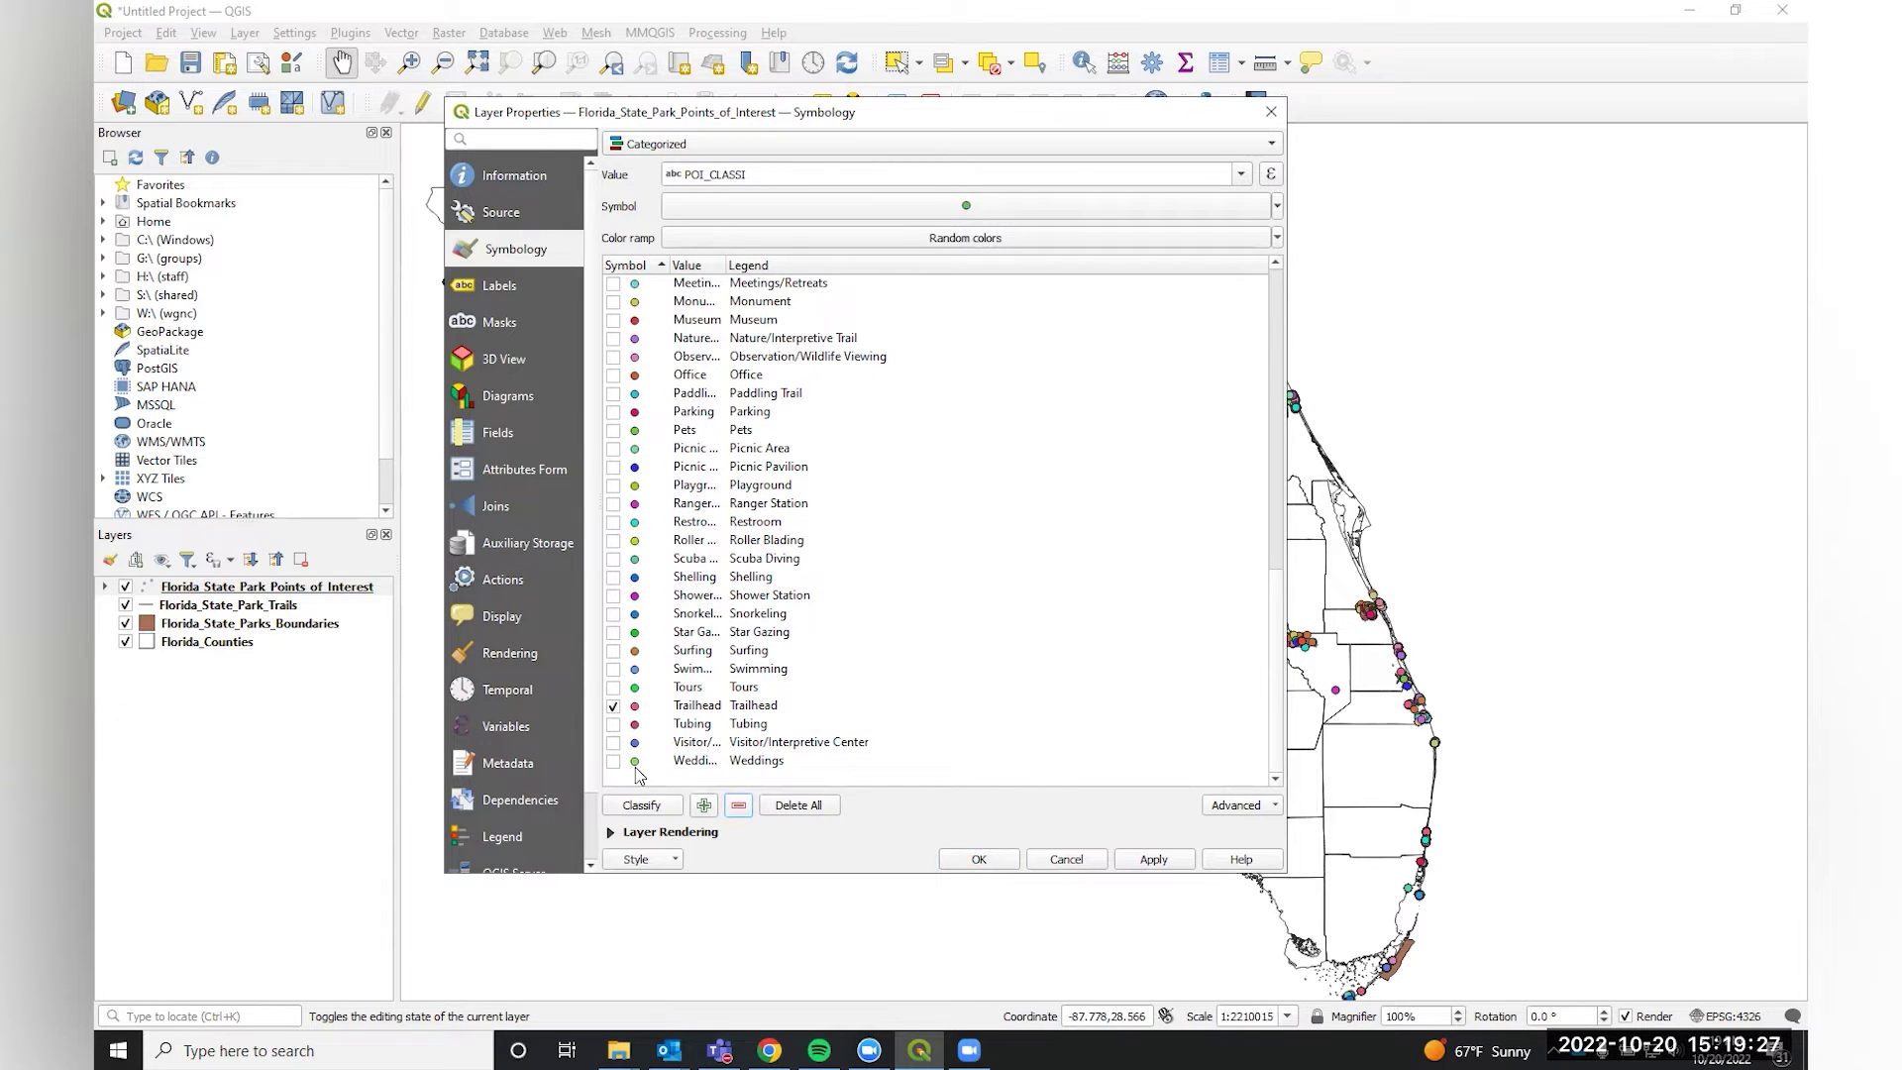
{"action": "left_click", "coordinate": [1151, 859]}
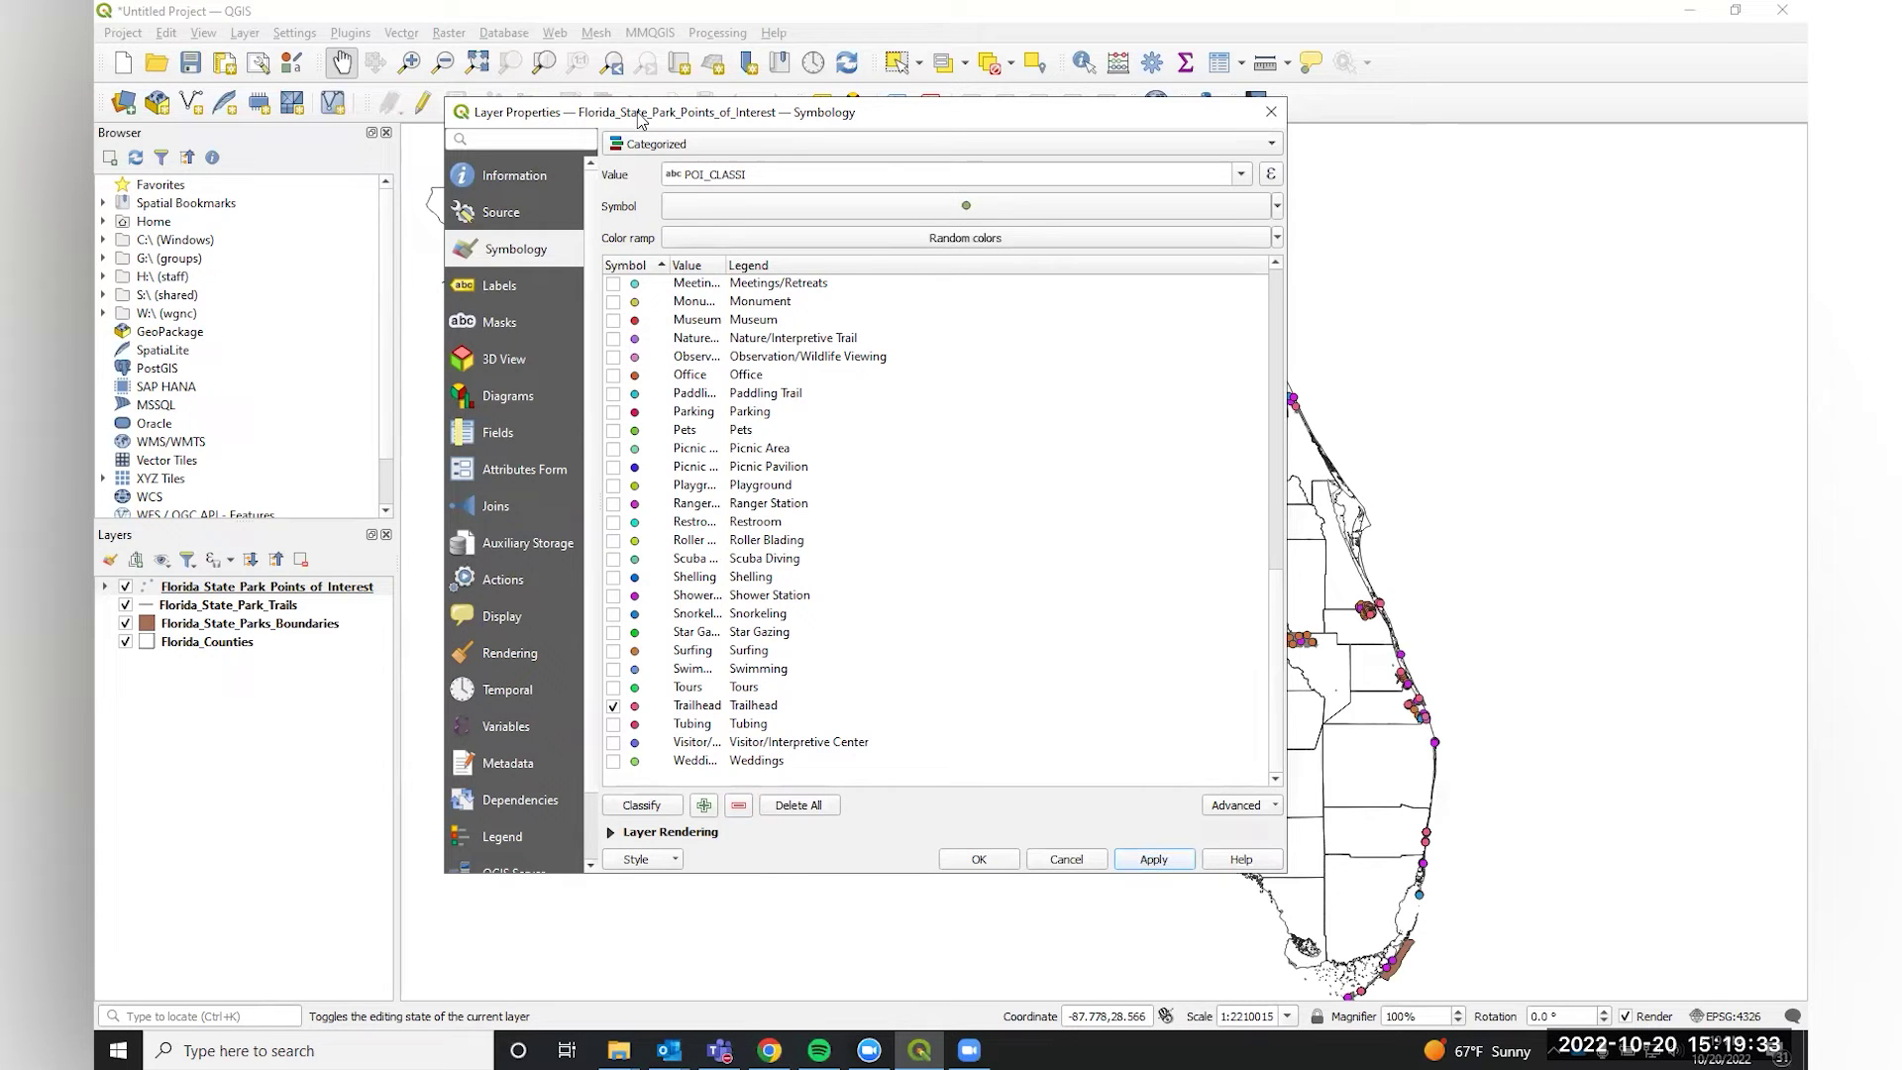
{"action": "key", "text": "Escape"}
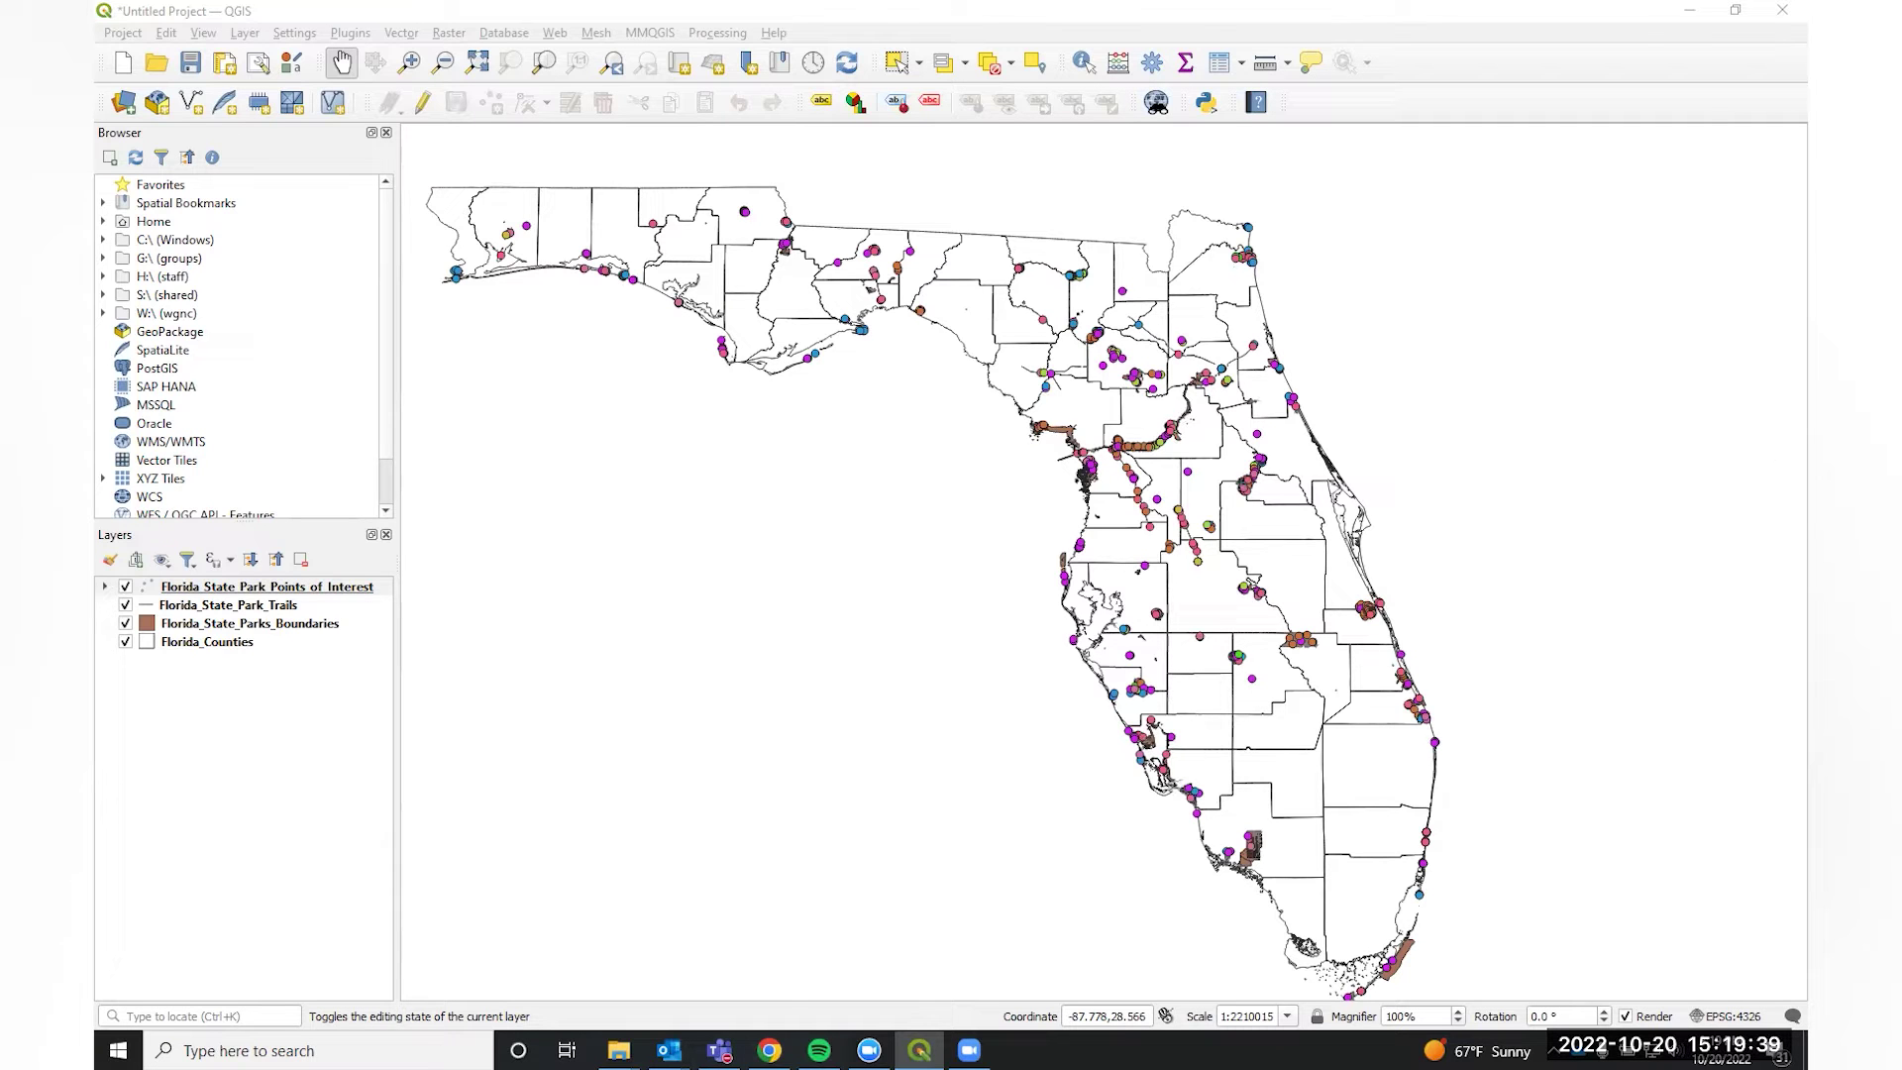
Expand the Florida_State_Park_Points_of_Interest legend, look through its enabled and disabled categories, and collapse it again.
{"action": "left_click", "coordinate": [113, 587]}
{"action": "left_click", "coordinate": [105, 587]}
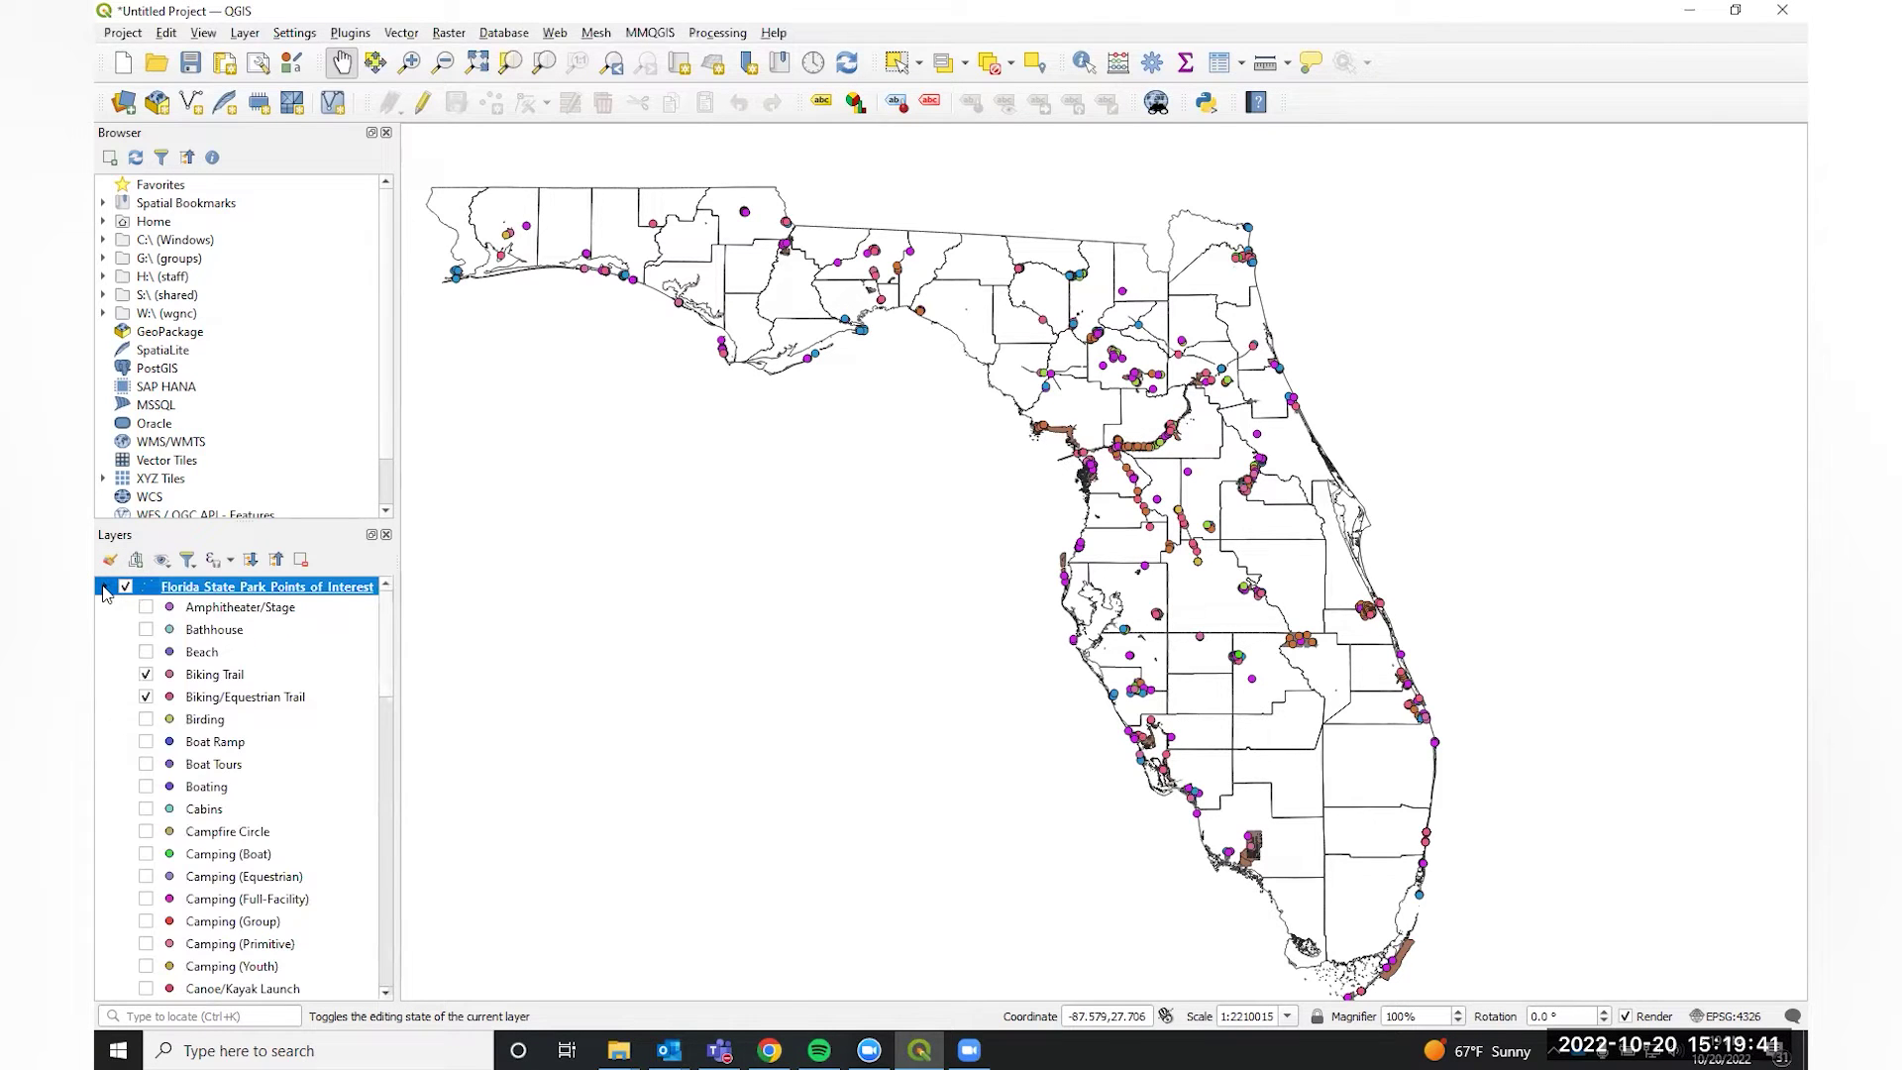
{"action": "scroll", "coordinate": [244, 771], "scroll_direction": "down", "scroll_amount": 4}
{"action": "scroll", "coordinate": [245, 771], "scroll_direction": "down", "scroll_amount": 9}
{"action": "scroll", "coordinate": [247, 810], "scroll_direction": "down", "scroll_amount": 4}
{"action": "scroll", "coordinate": [248, 811], "scroll_direction": "up", "scroll_amount": 15}
{"action": "left_click", "coordinate": [104, 586]}
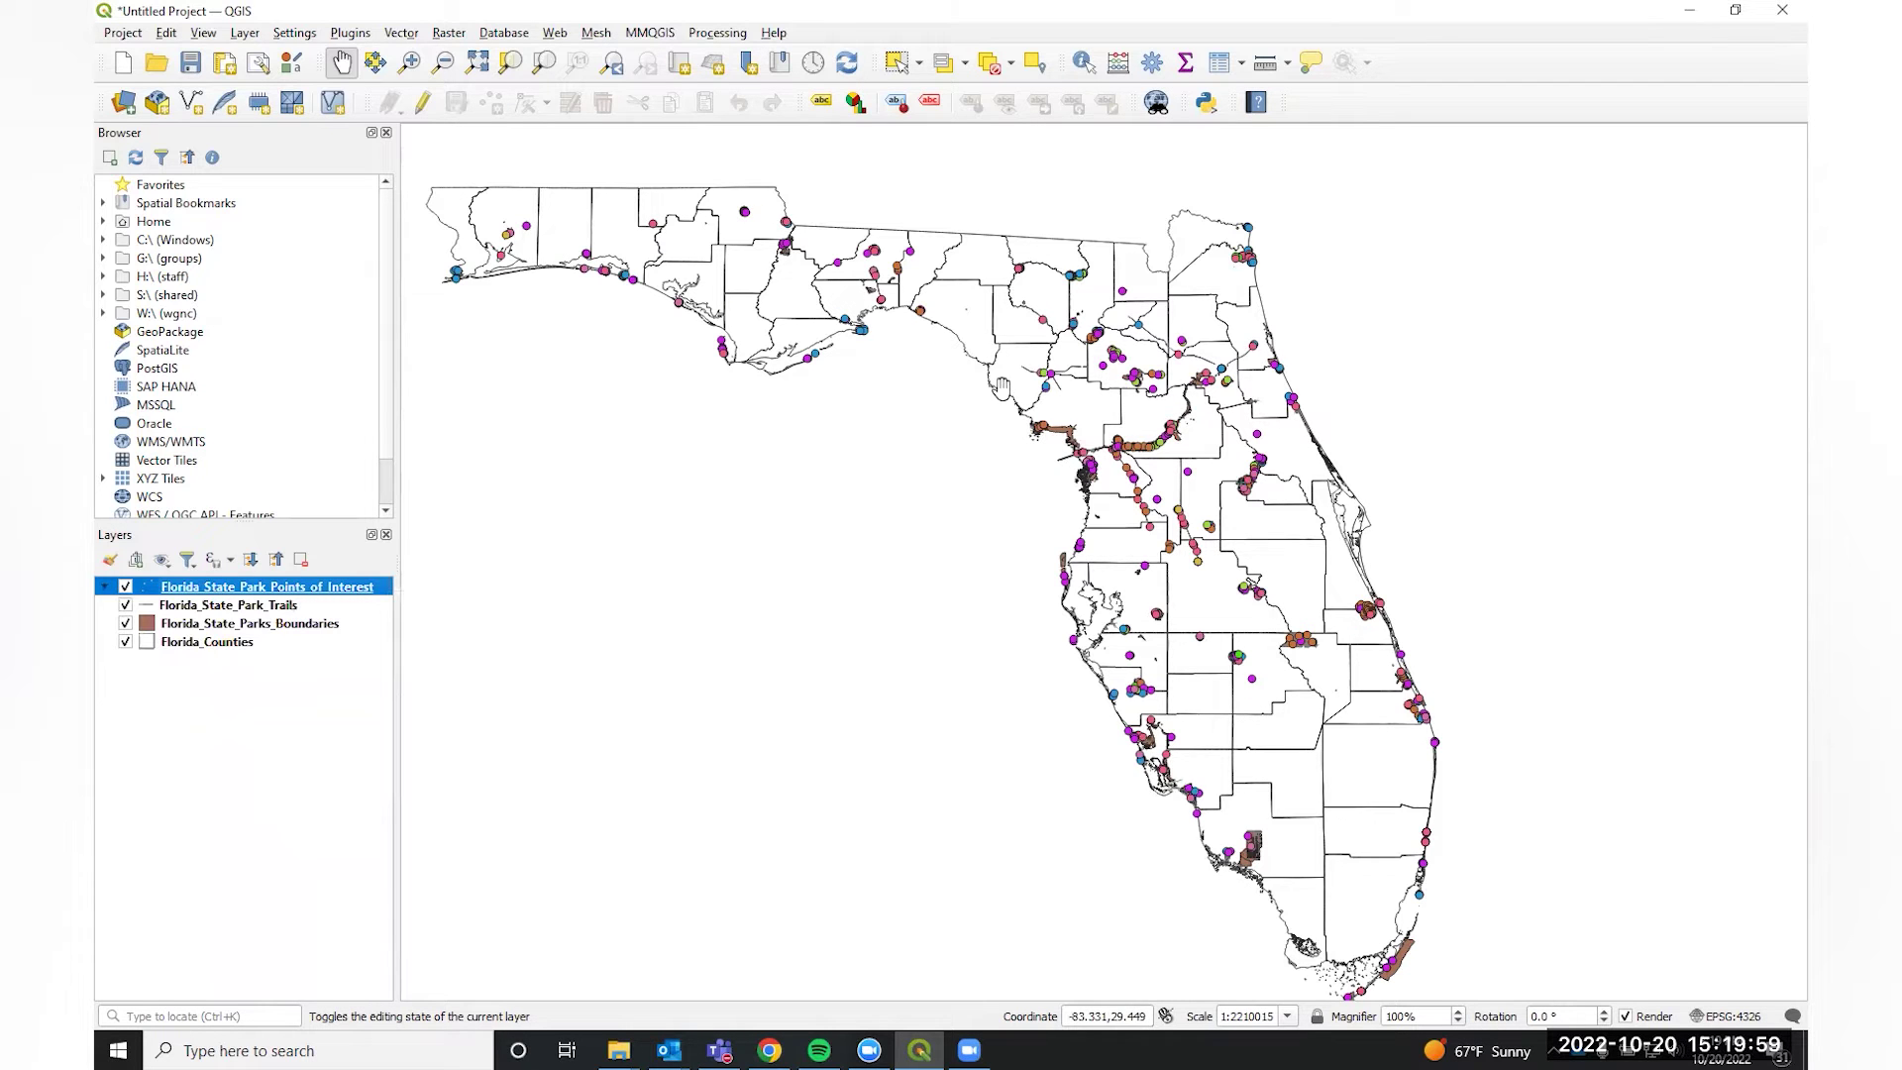
Inspect the trail-related points up close along the Gulf coast and return to a view of the whole state.
{"action": "scroll", "coordinate": [1123, 453], "scroll_direction": "up", "scroll_amount": 5}
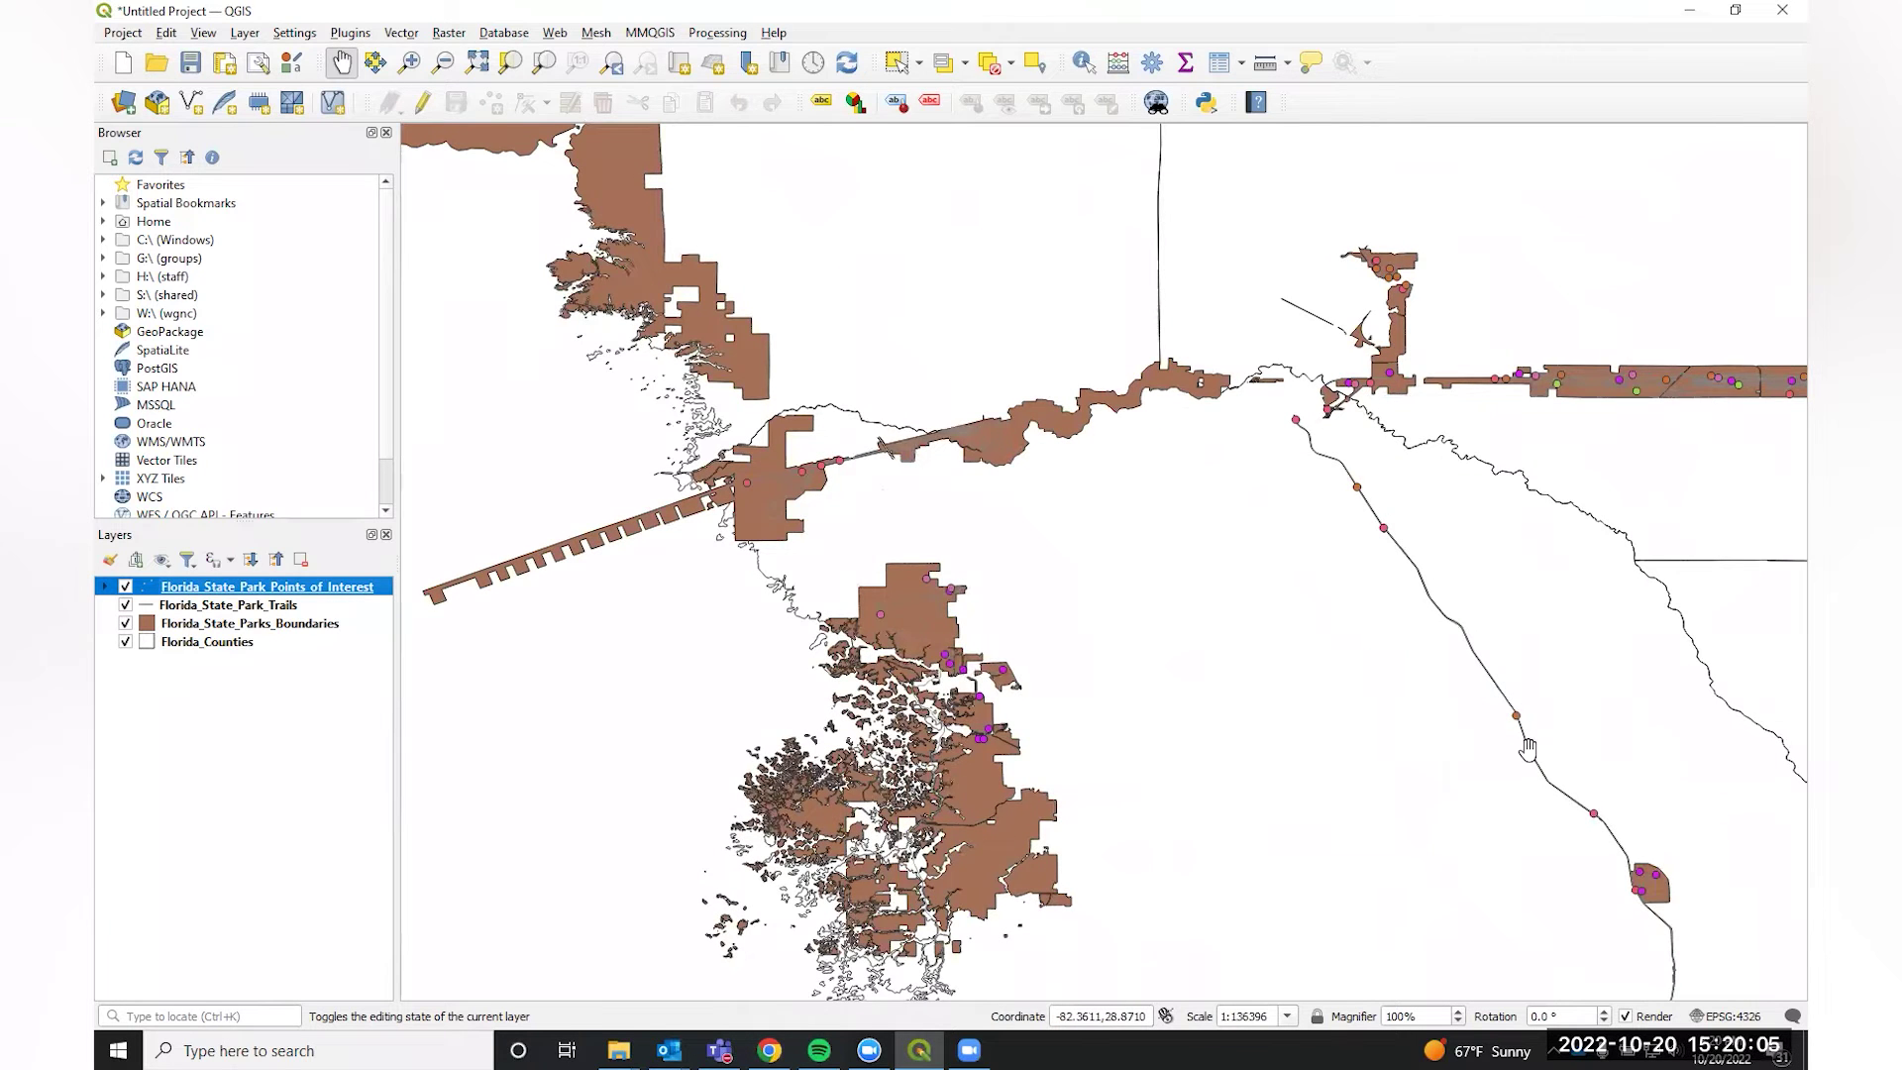
{"action": "scroll", "coordinate": [1529, 750], "scroll_direction": "down", "scroll_amount": 5}
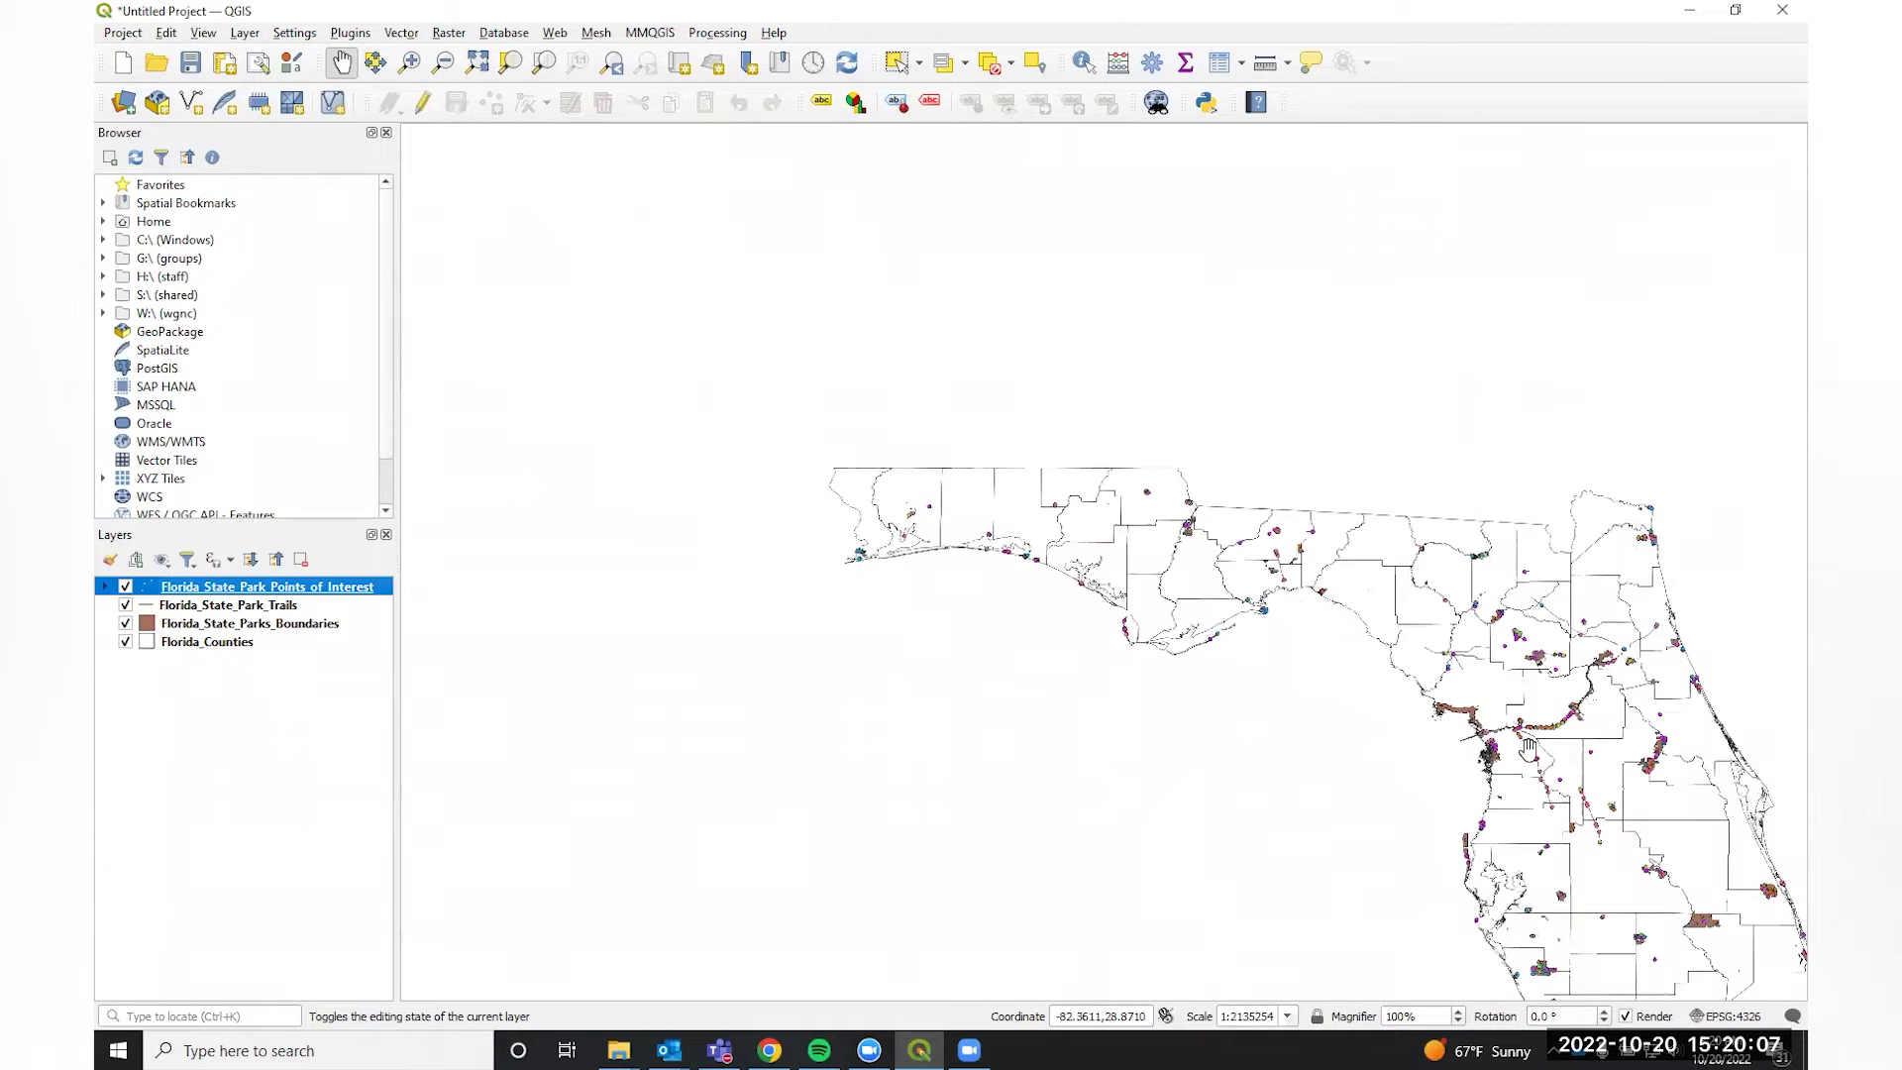
{"action": "left_click_drag", "start_coordinate": [1274, 777], "coordinate": [955, 479]}
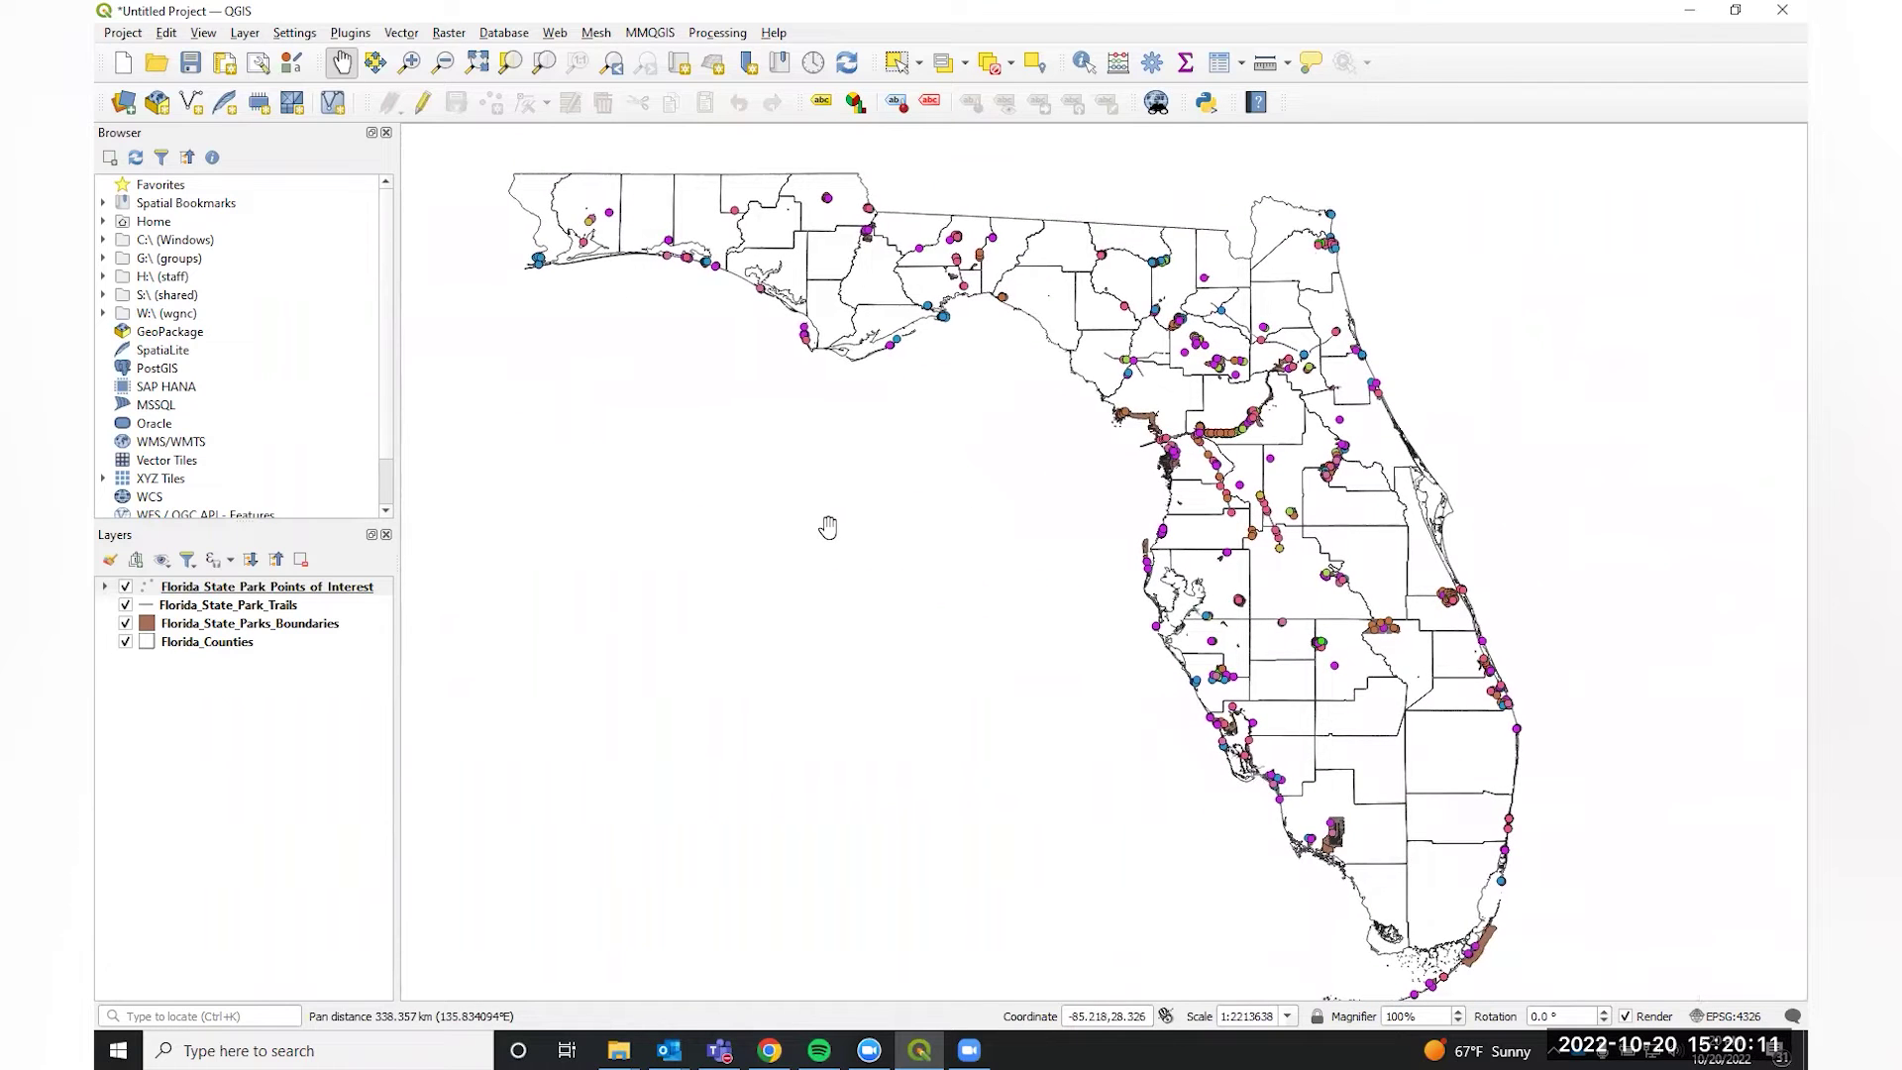
Review the shared marker symbol settings of the categorized Florida_State_Park_Points_of_Interest layer and close its properties without changes.
{"action": "right_click", "coordinate": [173, 598]}
{"action": "left_click", "coordinate": [218, 590]}
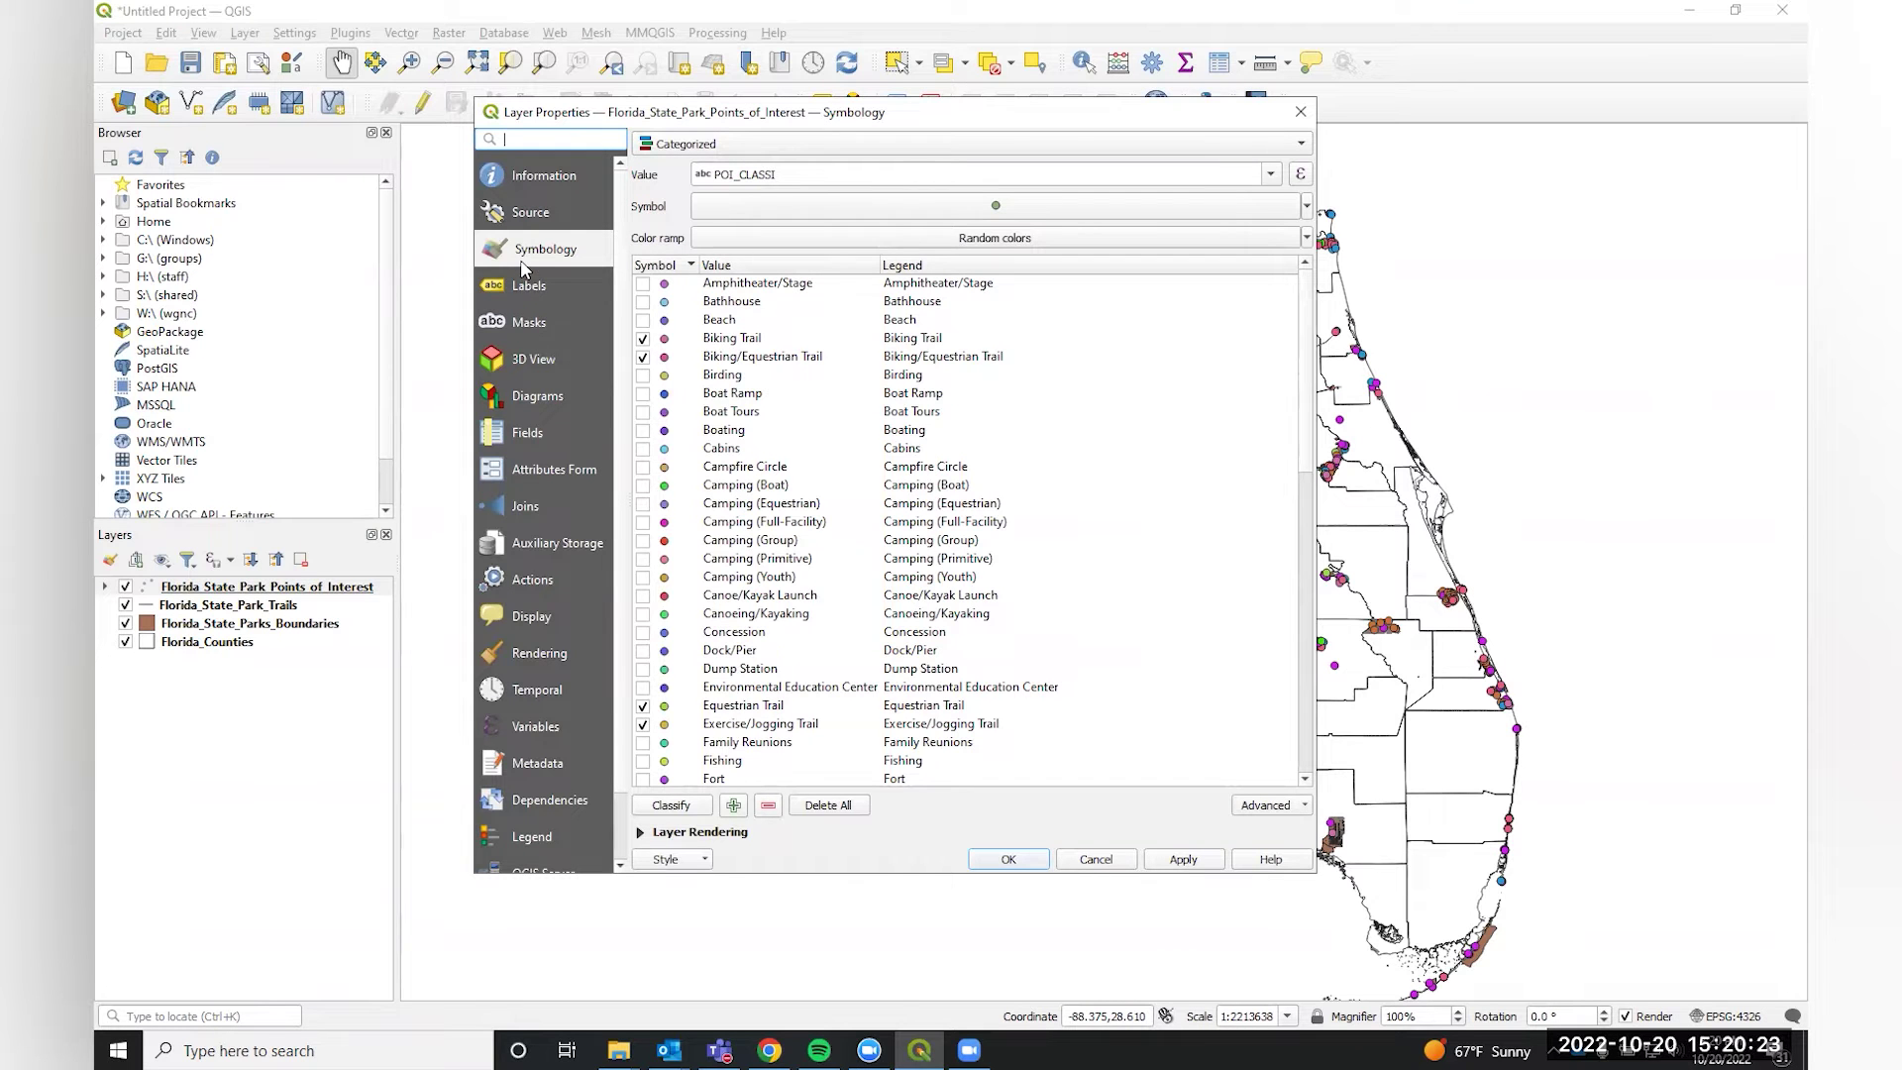
{"action": "left_click", "coordinate": [991, 210]}
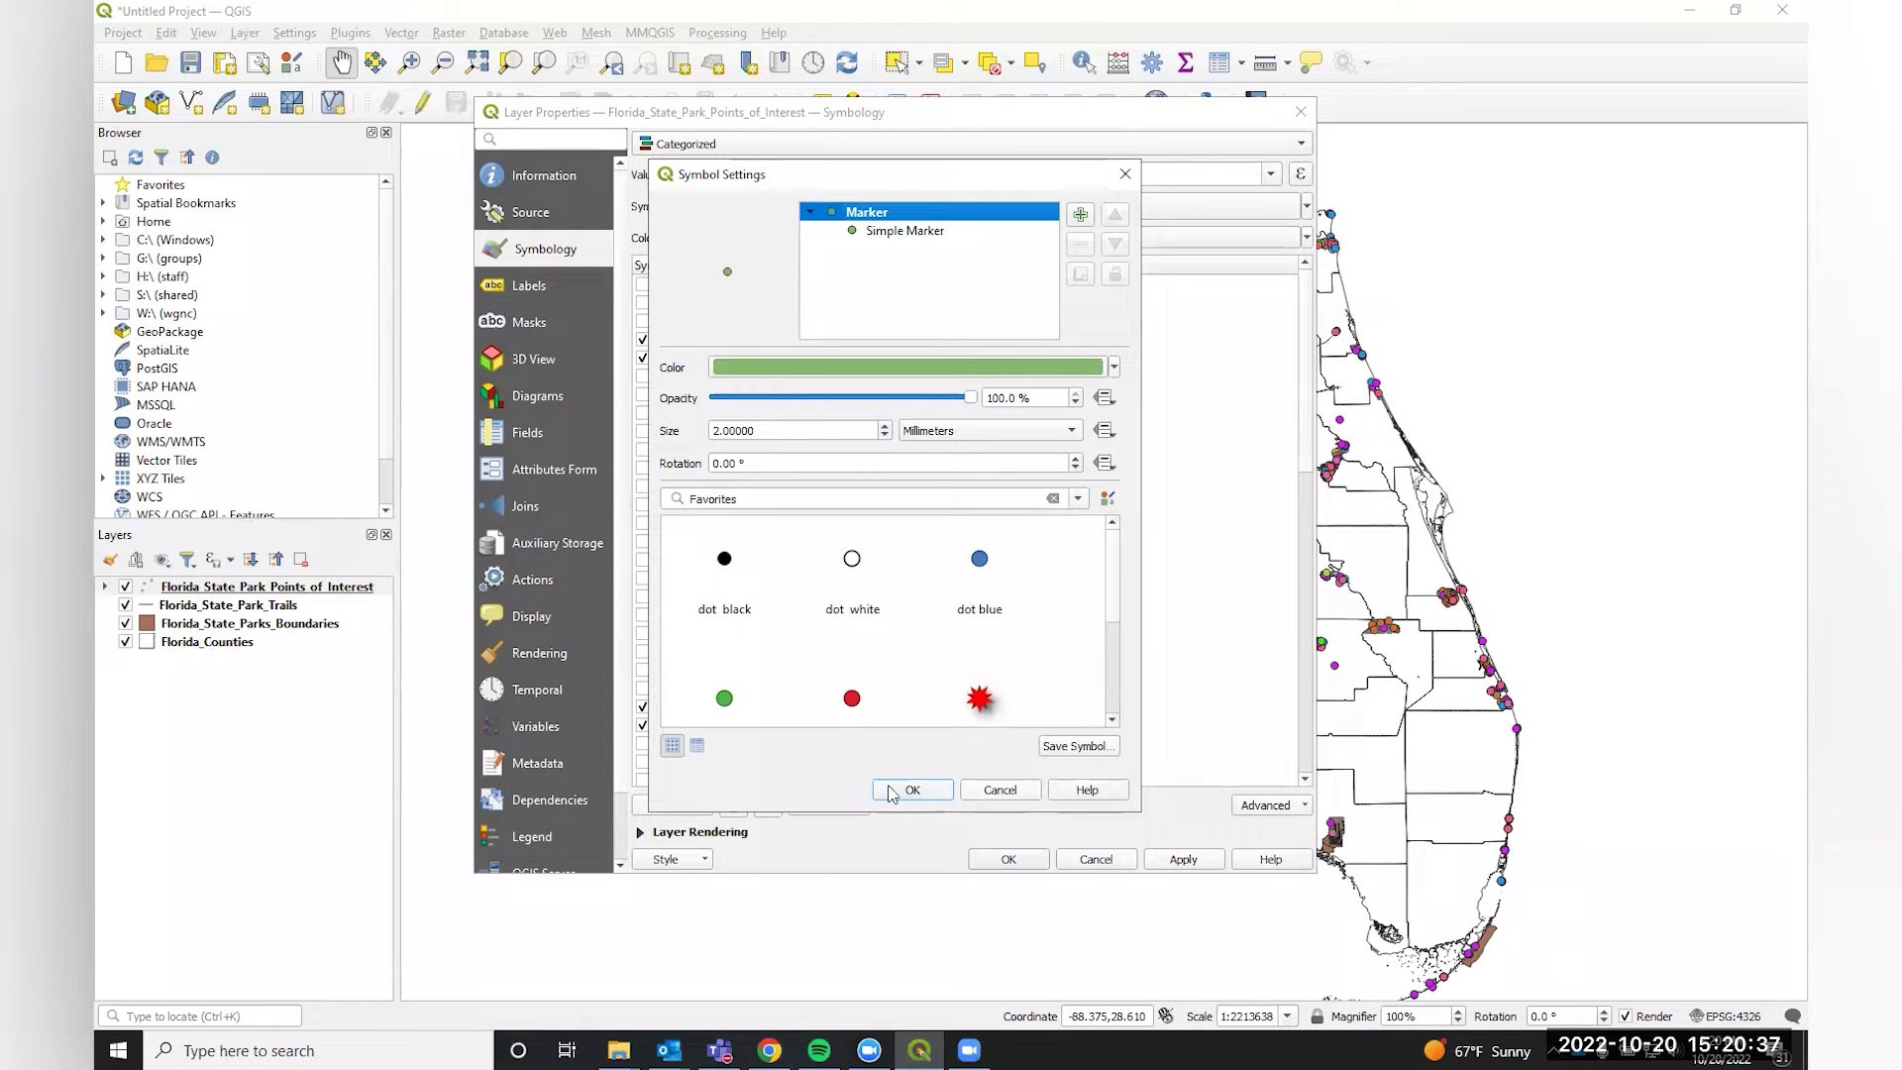
{"action": "left_click", "coordinate": [937, 797]}
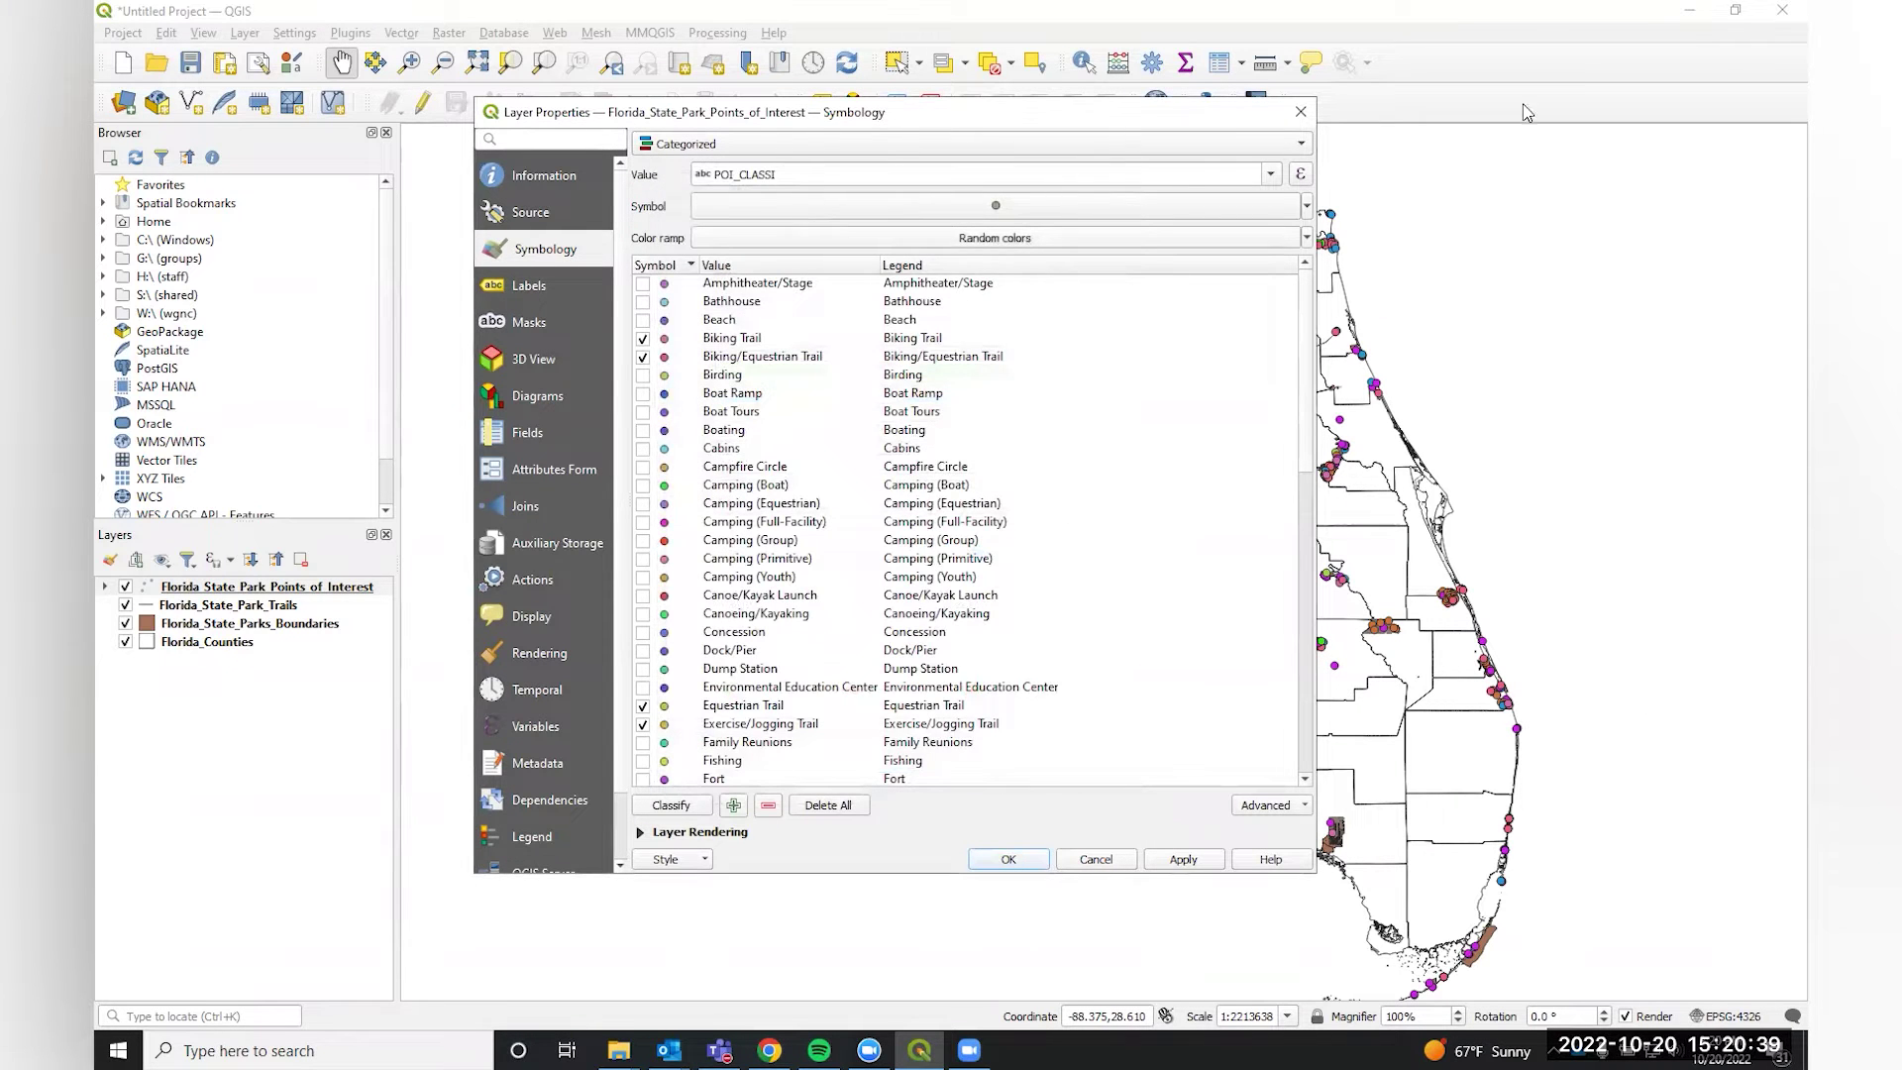
{"action": "left_click", "coordinate": [1300, 111]}
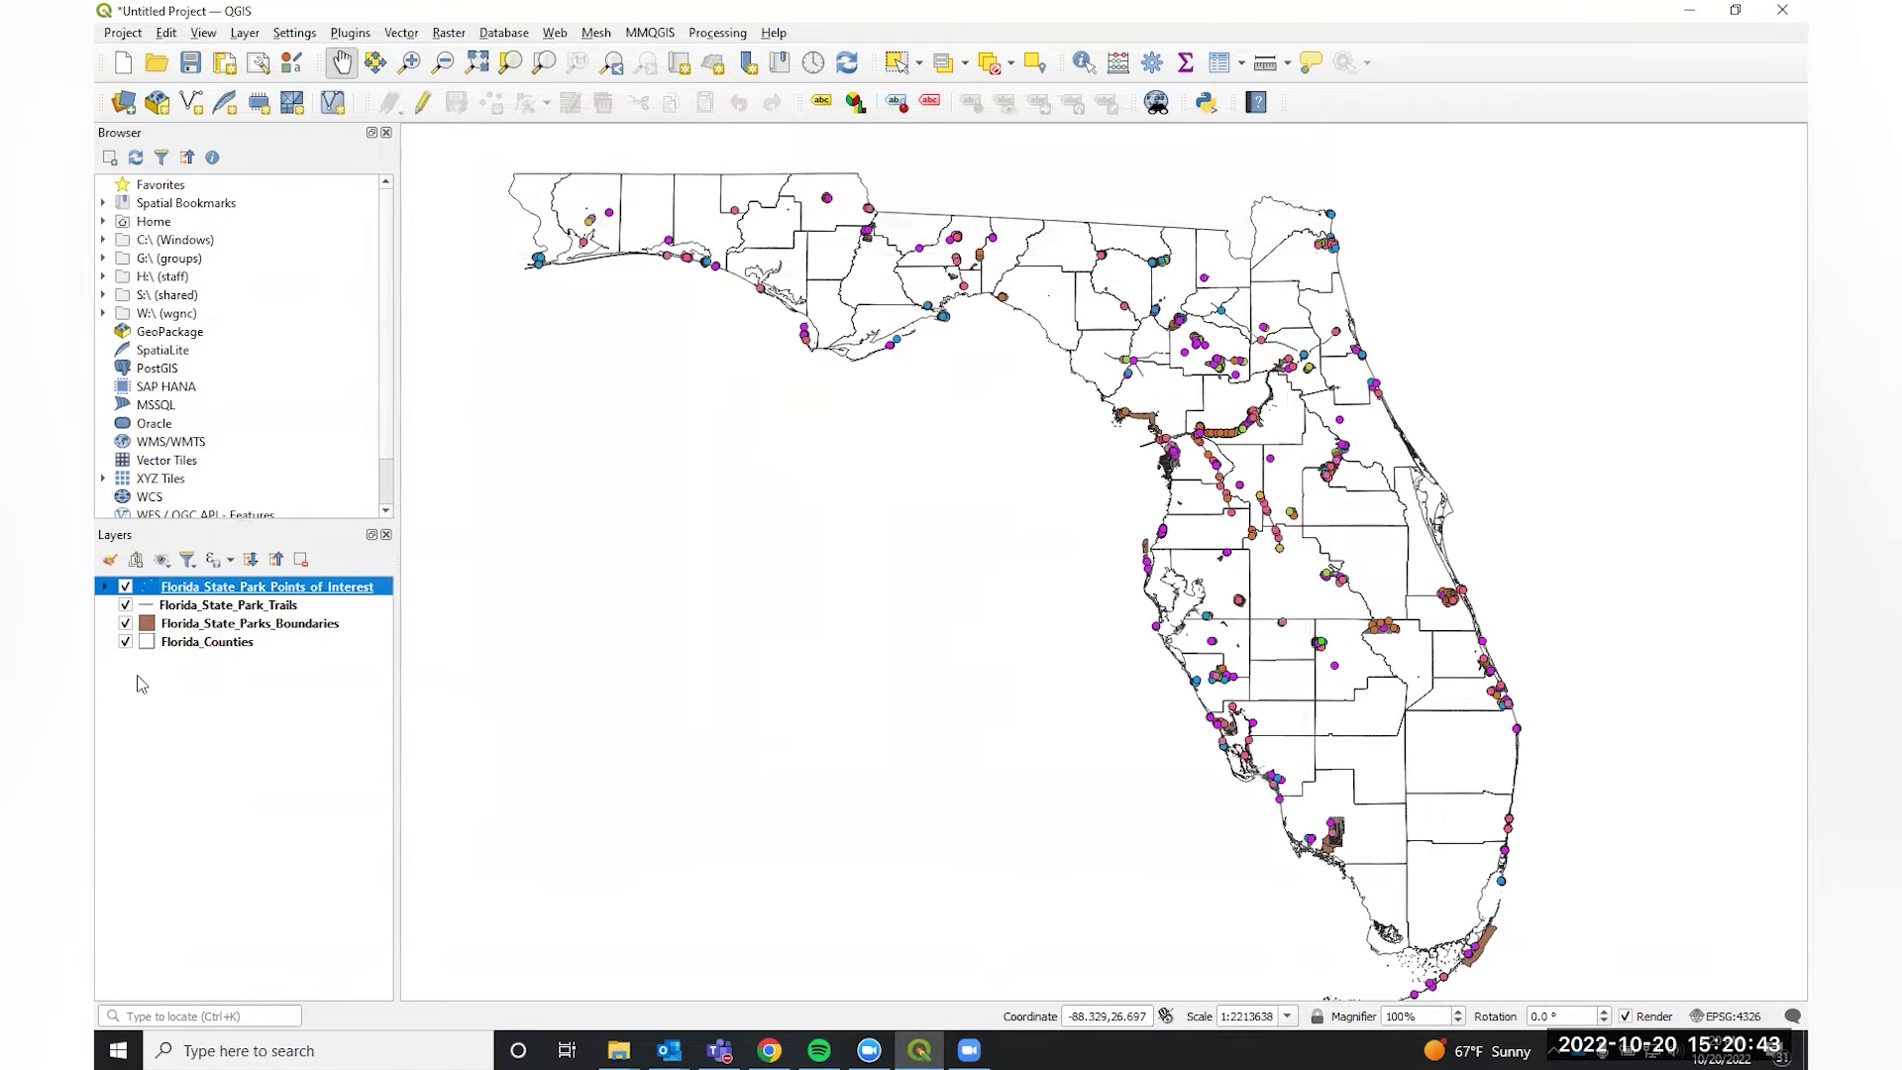
Increase the line width in the Florida_State_Park_Trails symbology, apply it to the map and close the layer properties.
{"action": "left_click", "coordinate": [179, 607]}
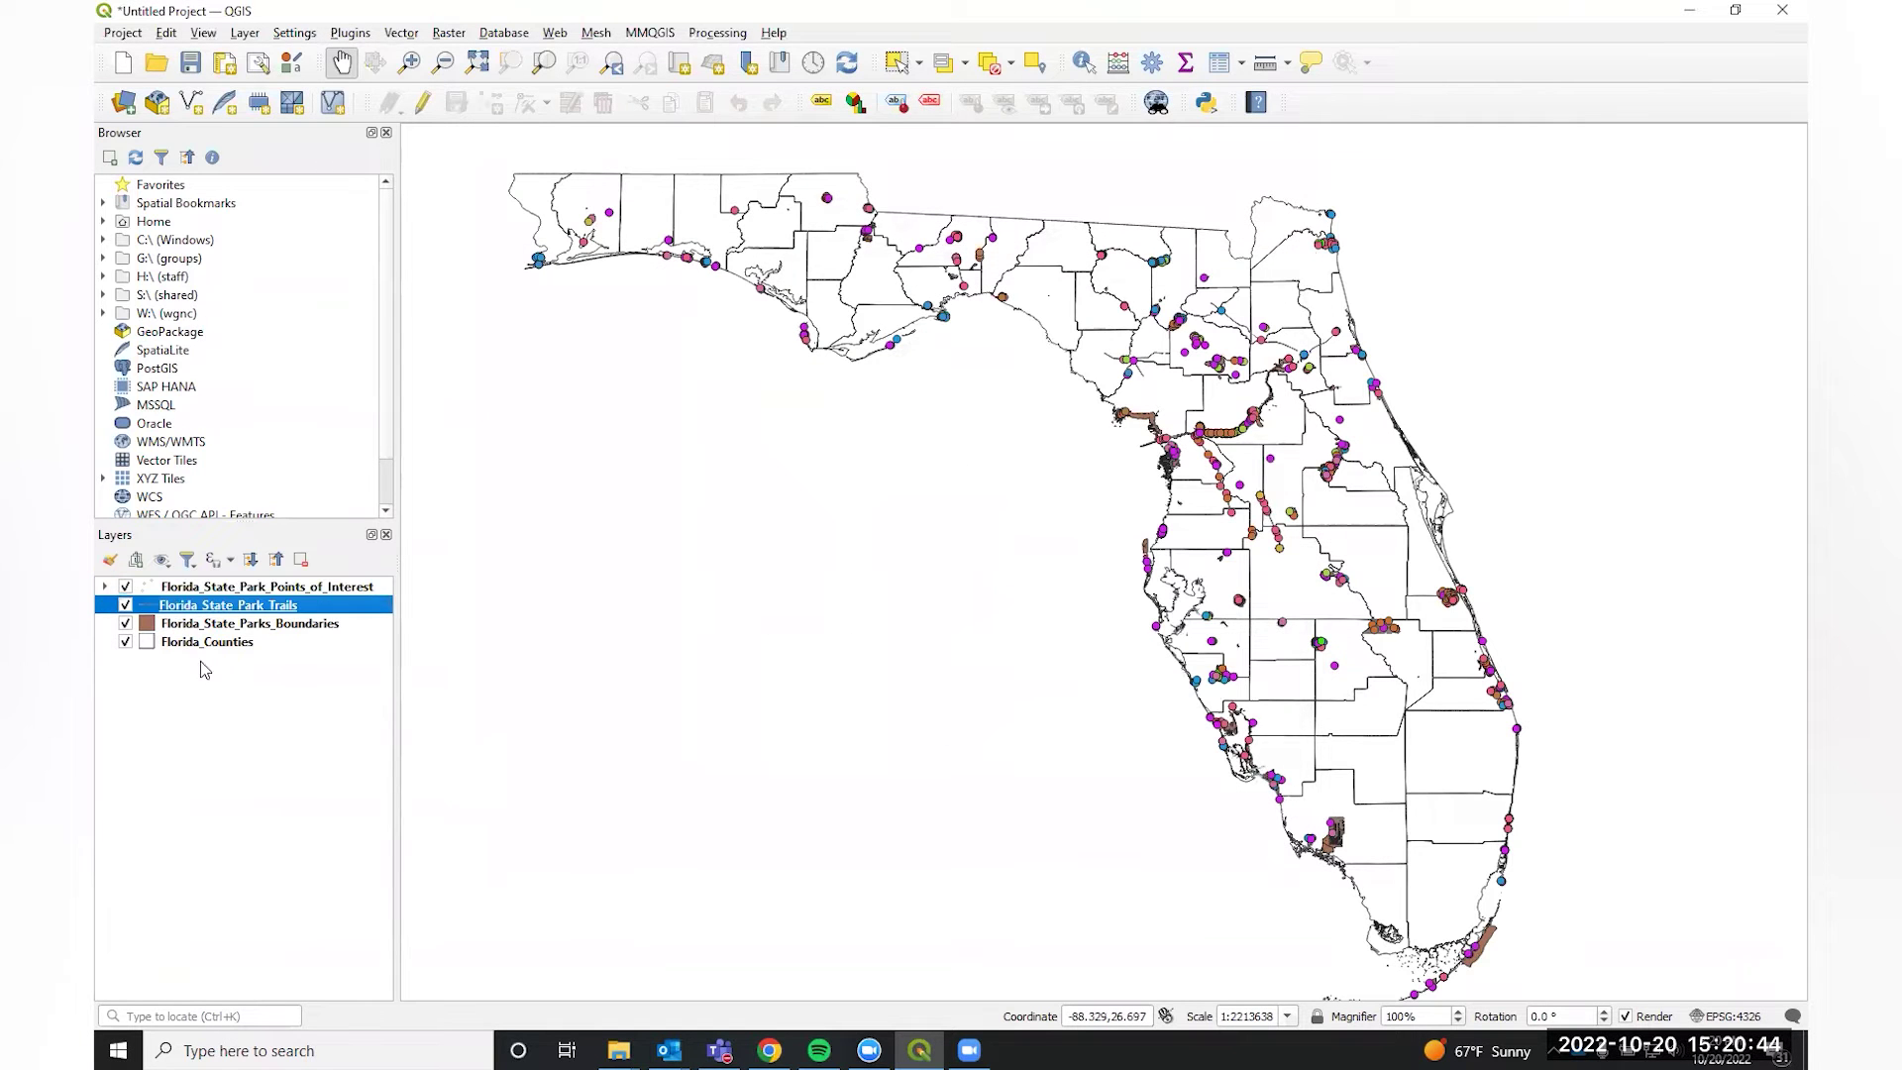
{"action": "right_click", "coordinate": [188, 609]}
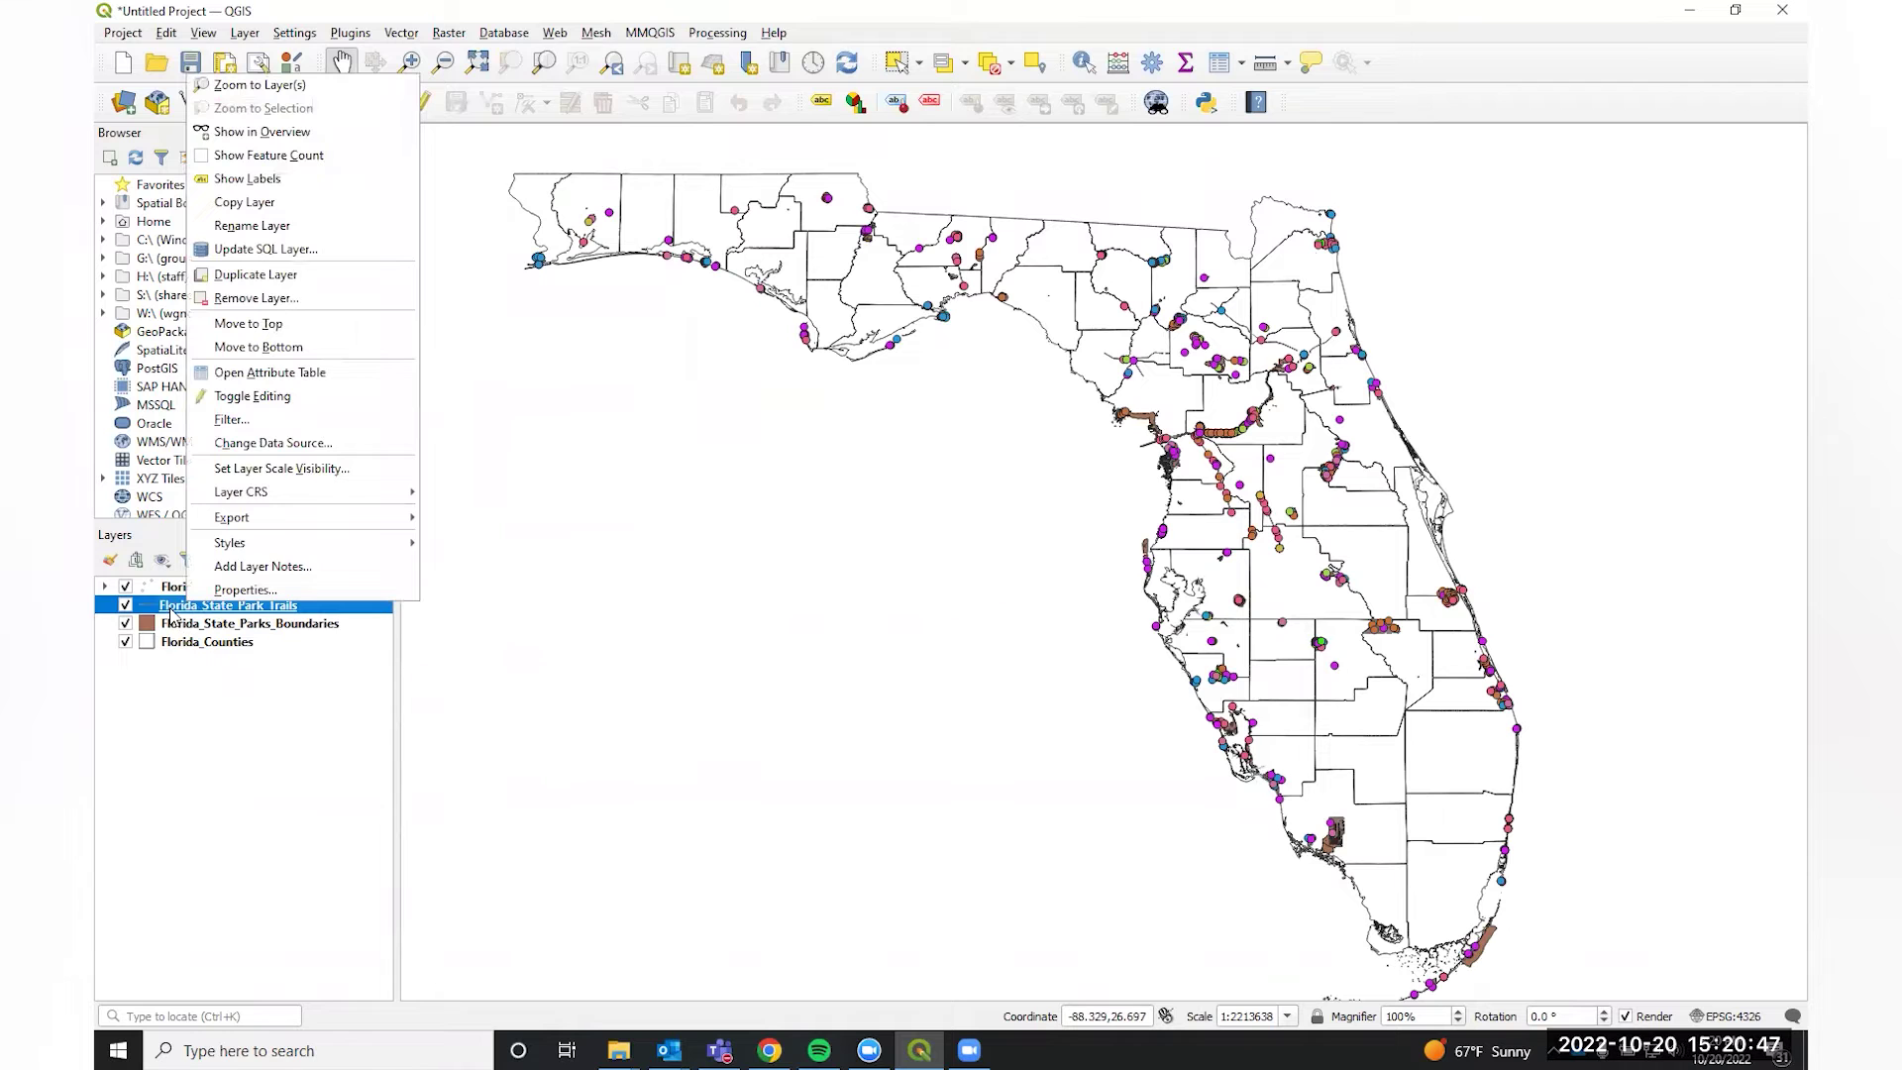
{"action": "left_click", "coordinate": [244, 589]}
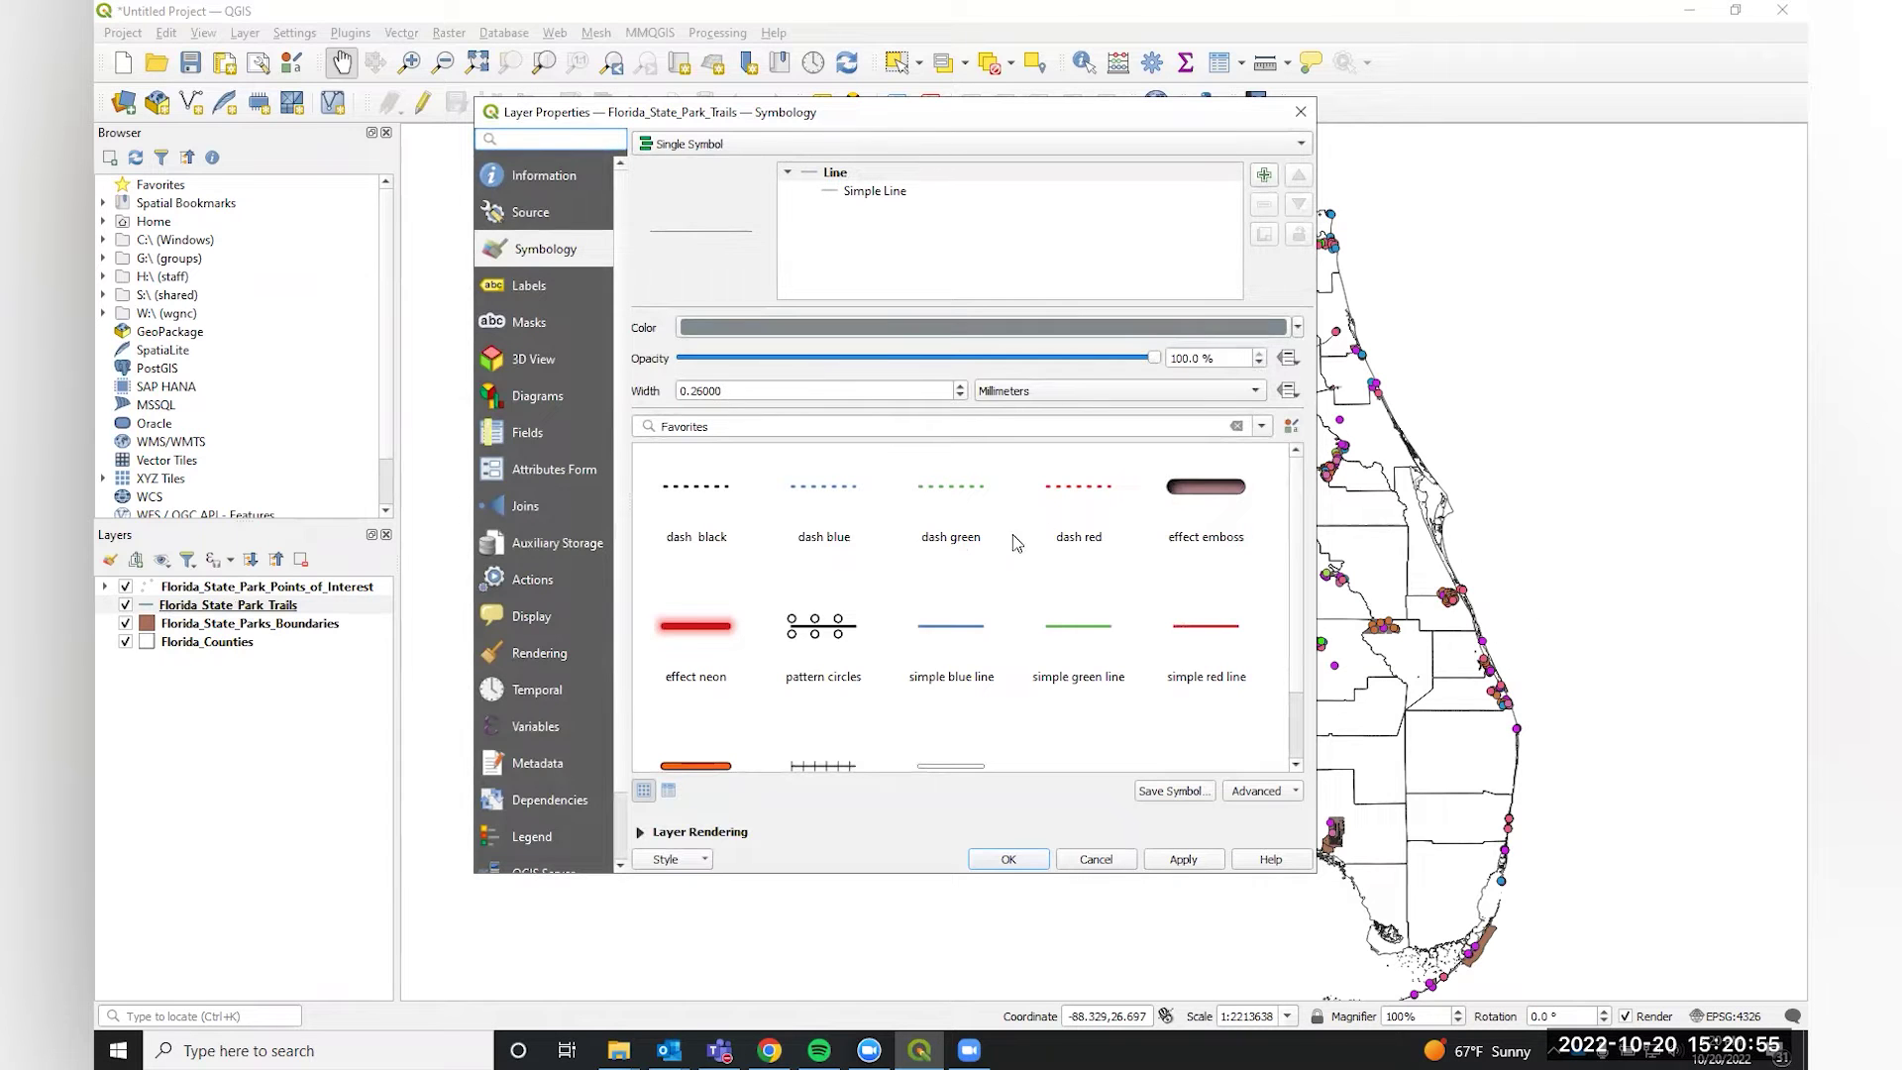
{"action": "left_click", "coordinate": [699, 390]}
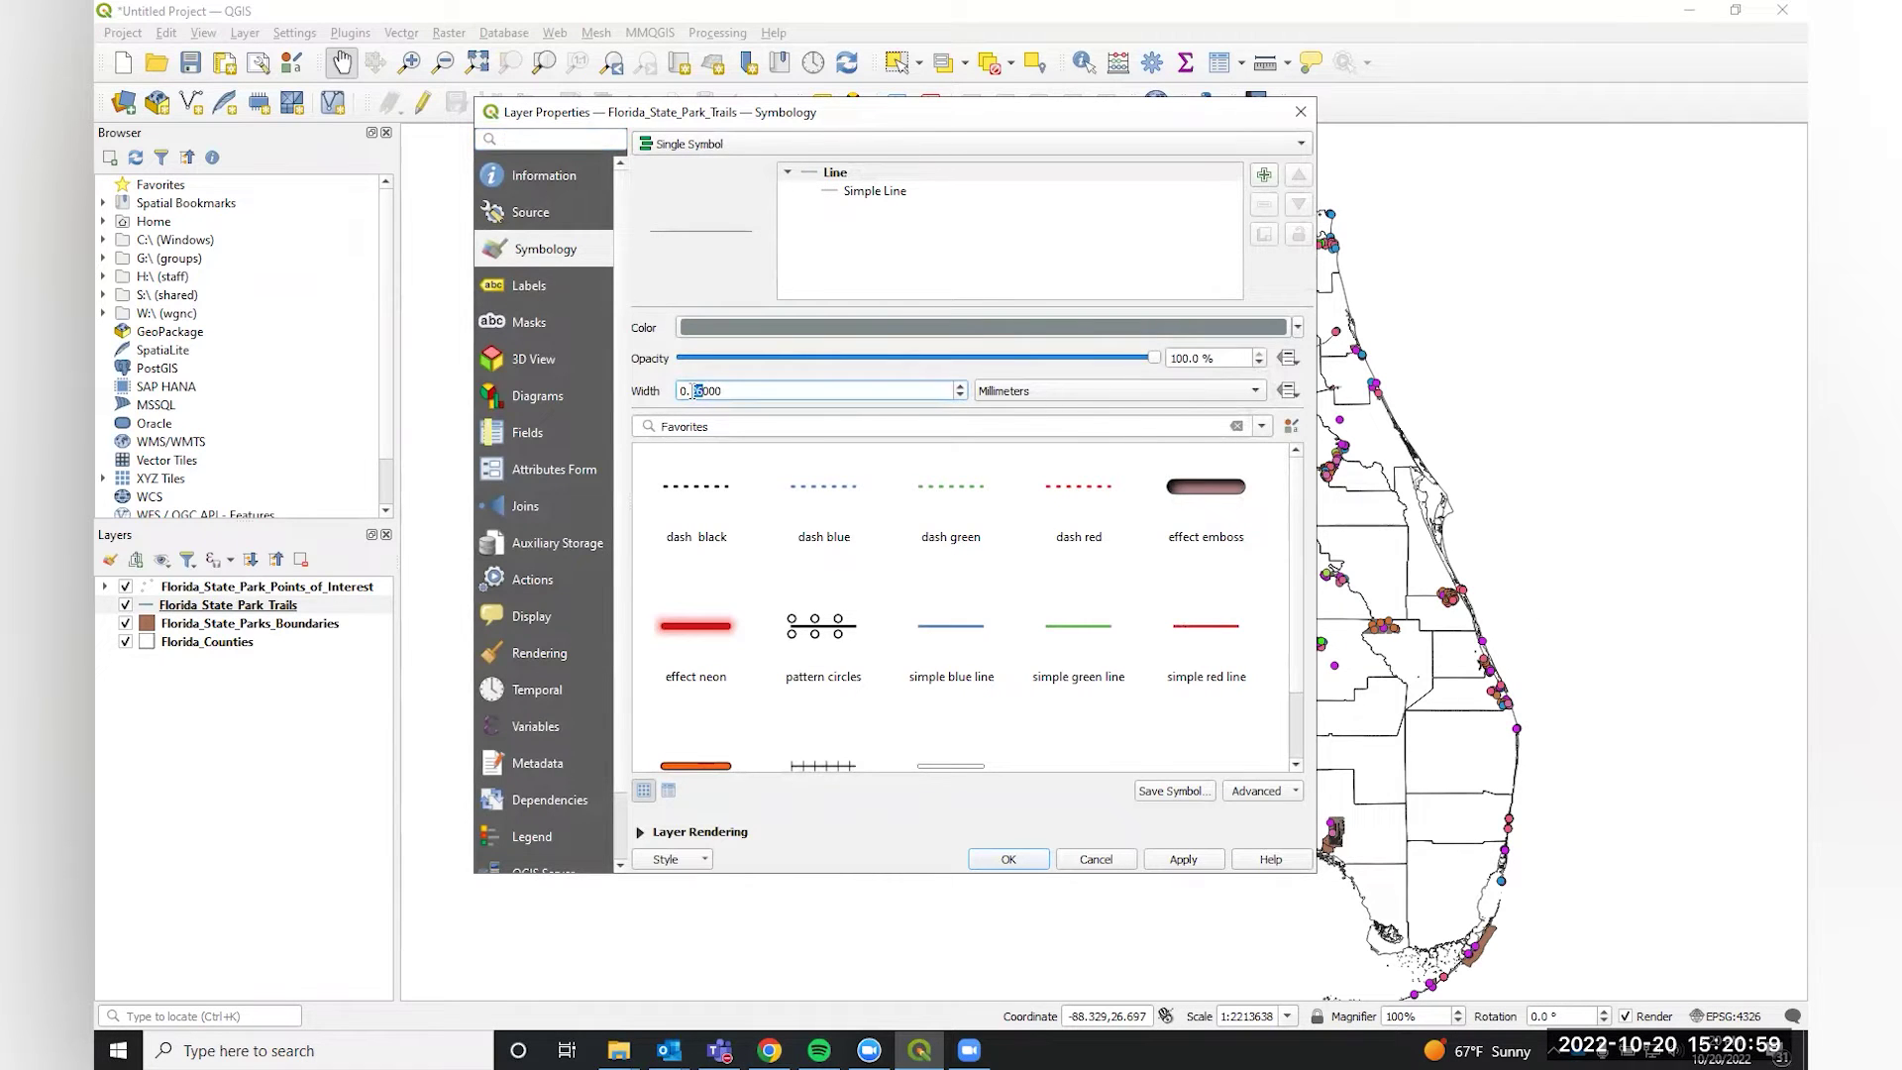
{"action": "type", "text": "4"}
{"action": "left_click", "coordinate": [1183, 861]}
{"action": "left_click", "coordinate": [1019, 860]}
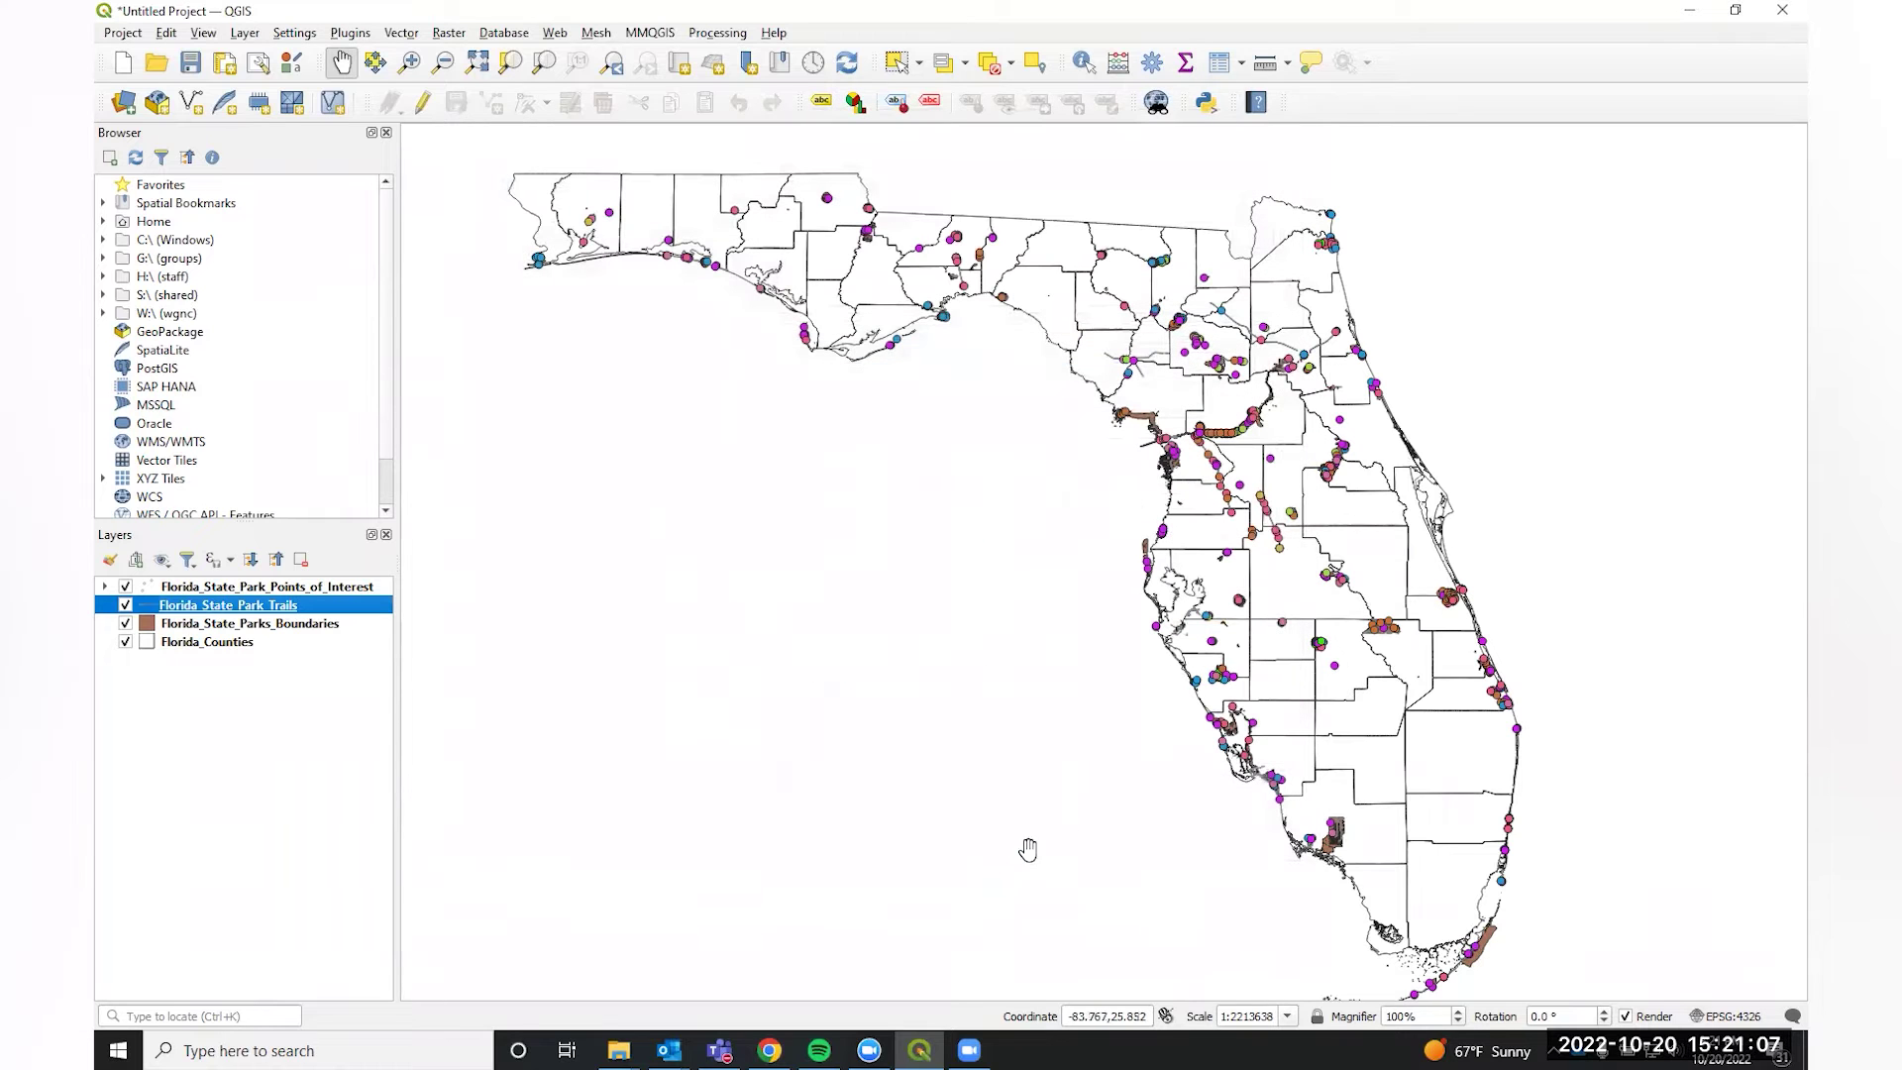
Inspect the thickened trail lines up close along the long park corridor in north-central Florida and return to a whole-state view.
{"action": "scroll", "coordinate": [1173, 414], "scroll_direction": "up", "scroll_amount": 1}
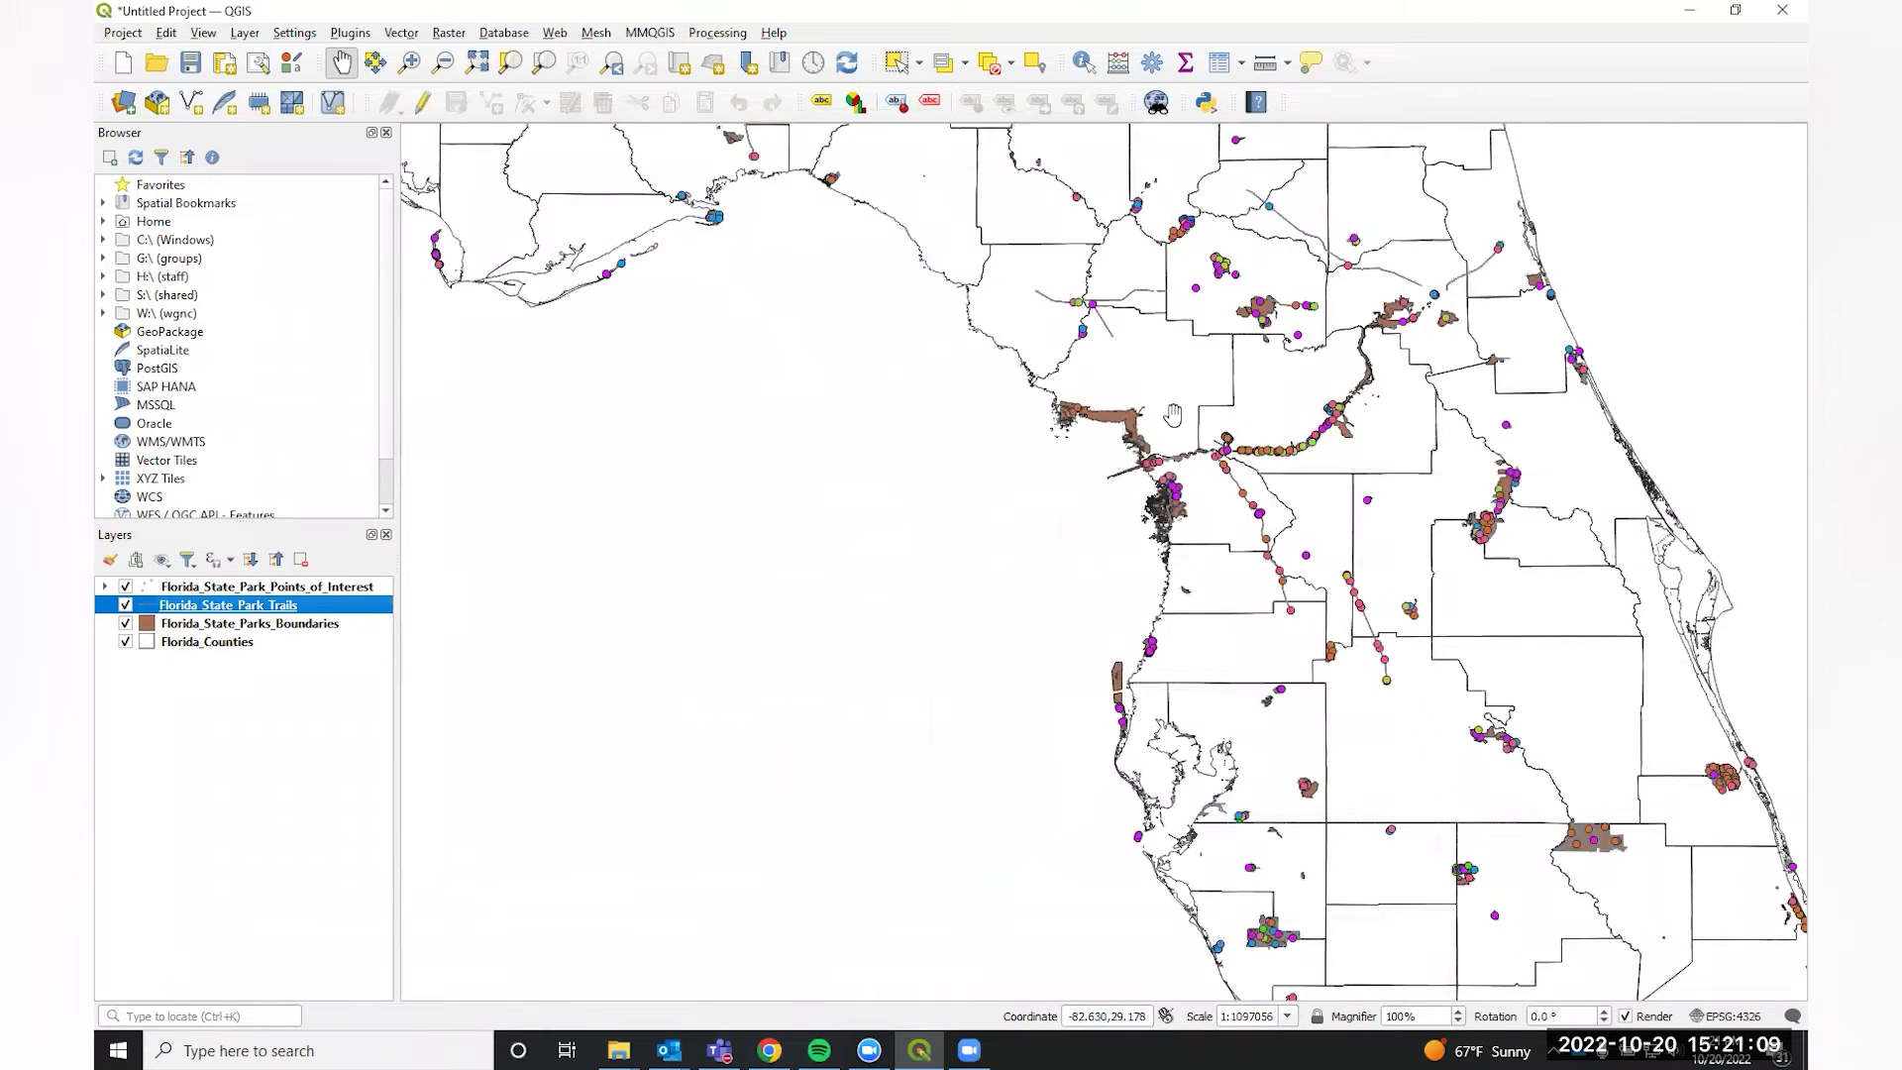
{"action": "scroll", "coordinate": [1173, 414], "scroll_direction": "up", "scroll_amount": 1}
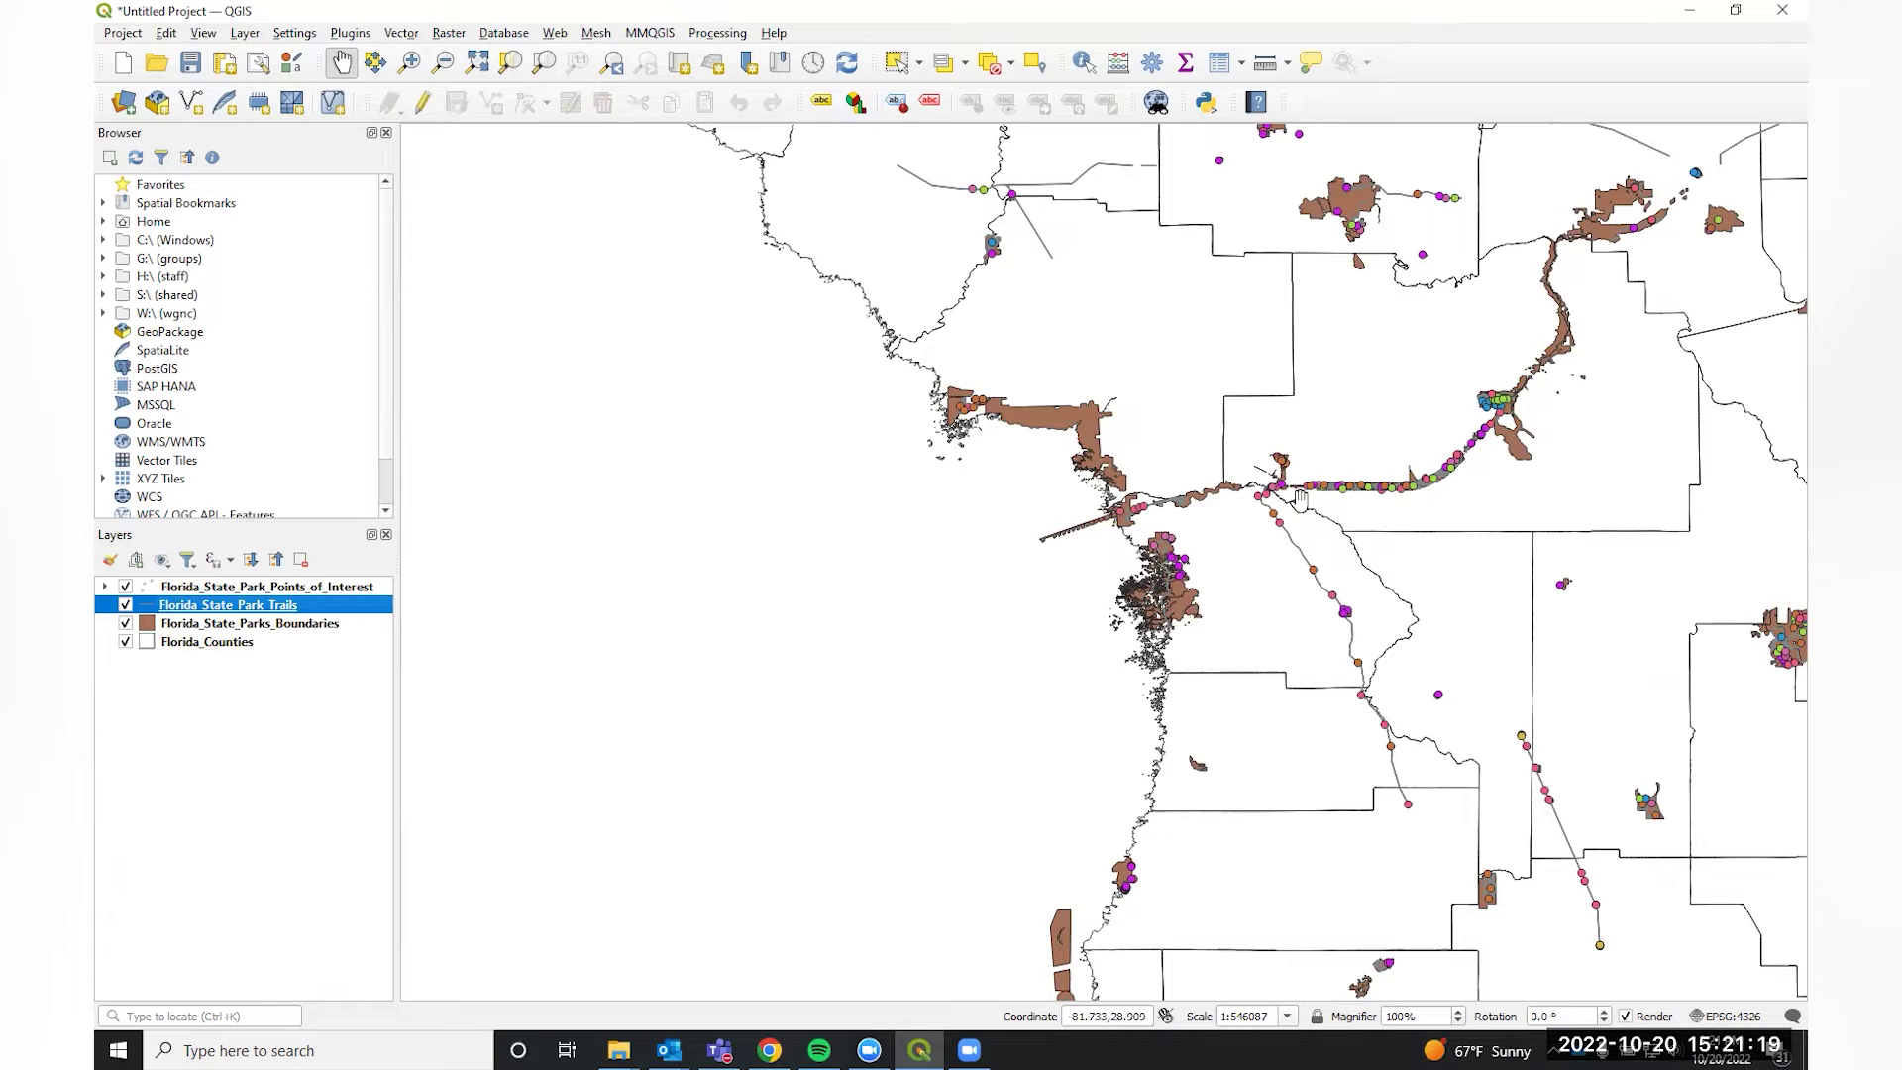
{"action": "scroll", "coordinate": [1263, 496], "scroll_direction": "down", "scroll_amount": 2}
{"action": "left_click_drag", "start_coordinate": [1098, 558], "coordinate": [1054, 468]}
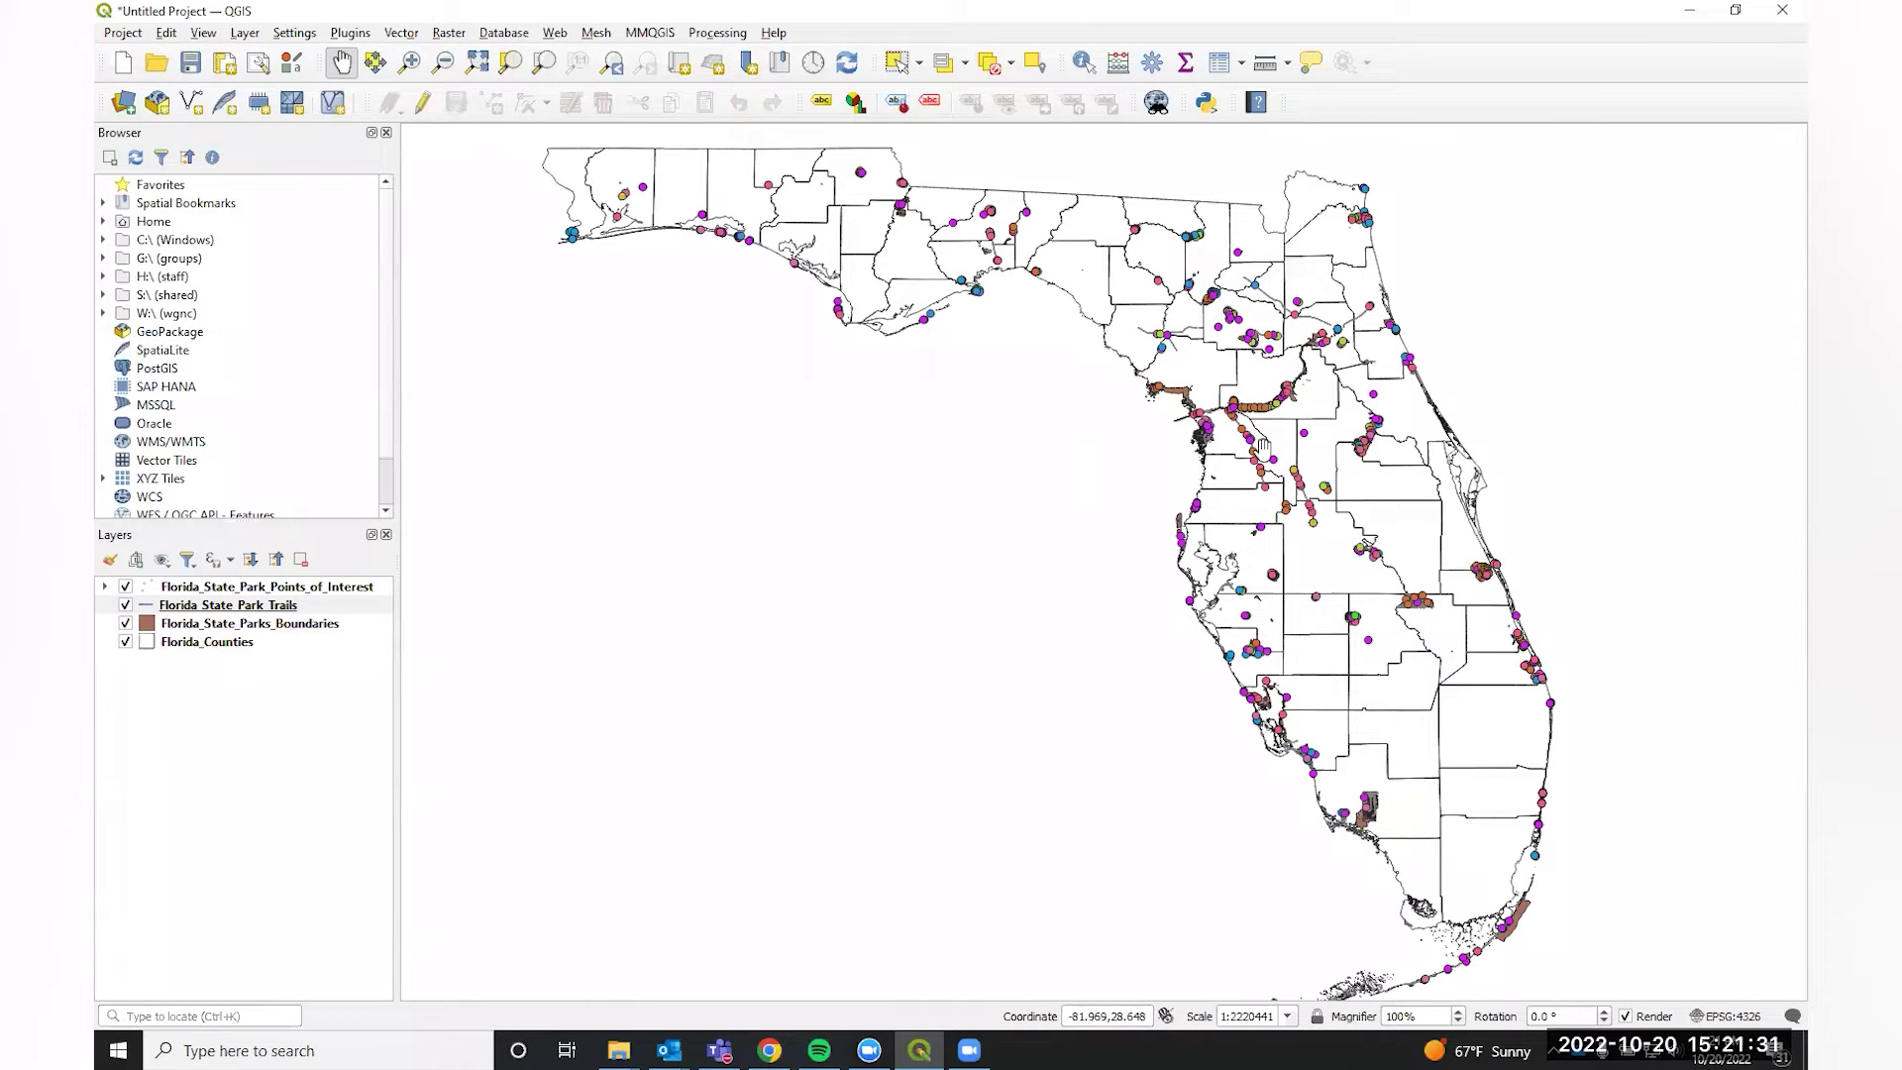
{"action": "scroll", "coordinate": [1228, 436], "scroll_direction": "up", "scroll_amount": 3}
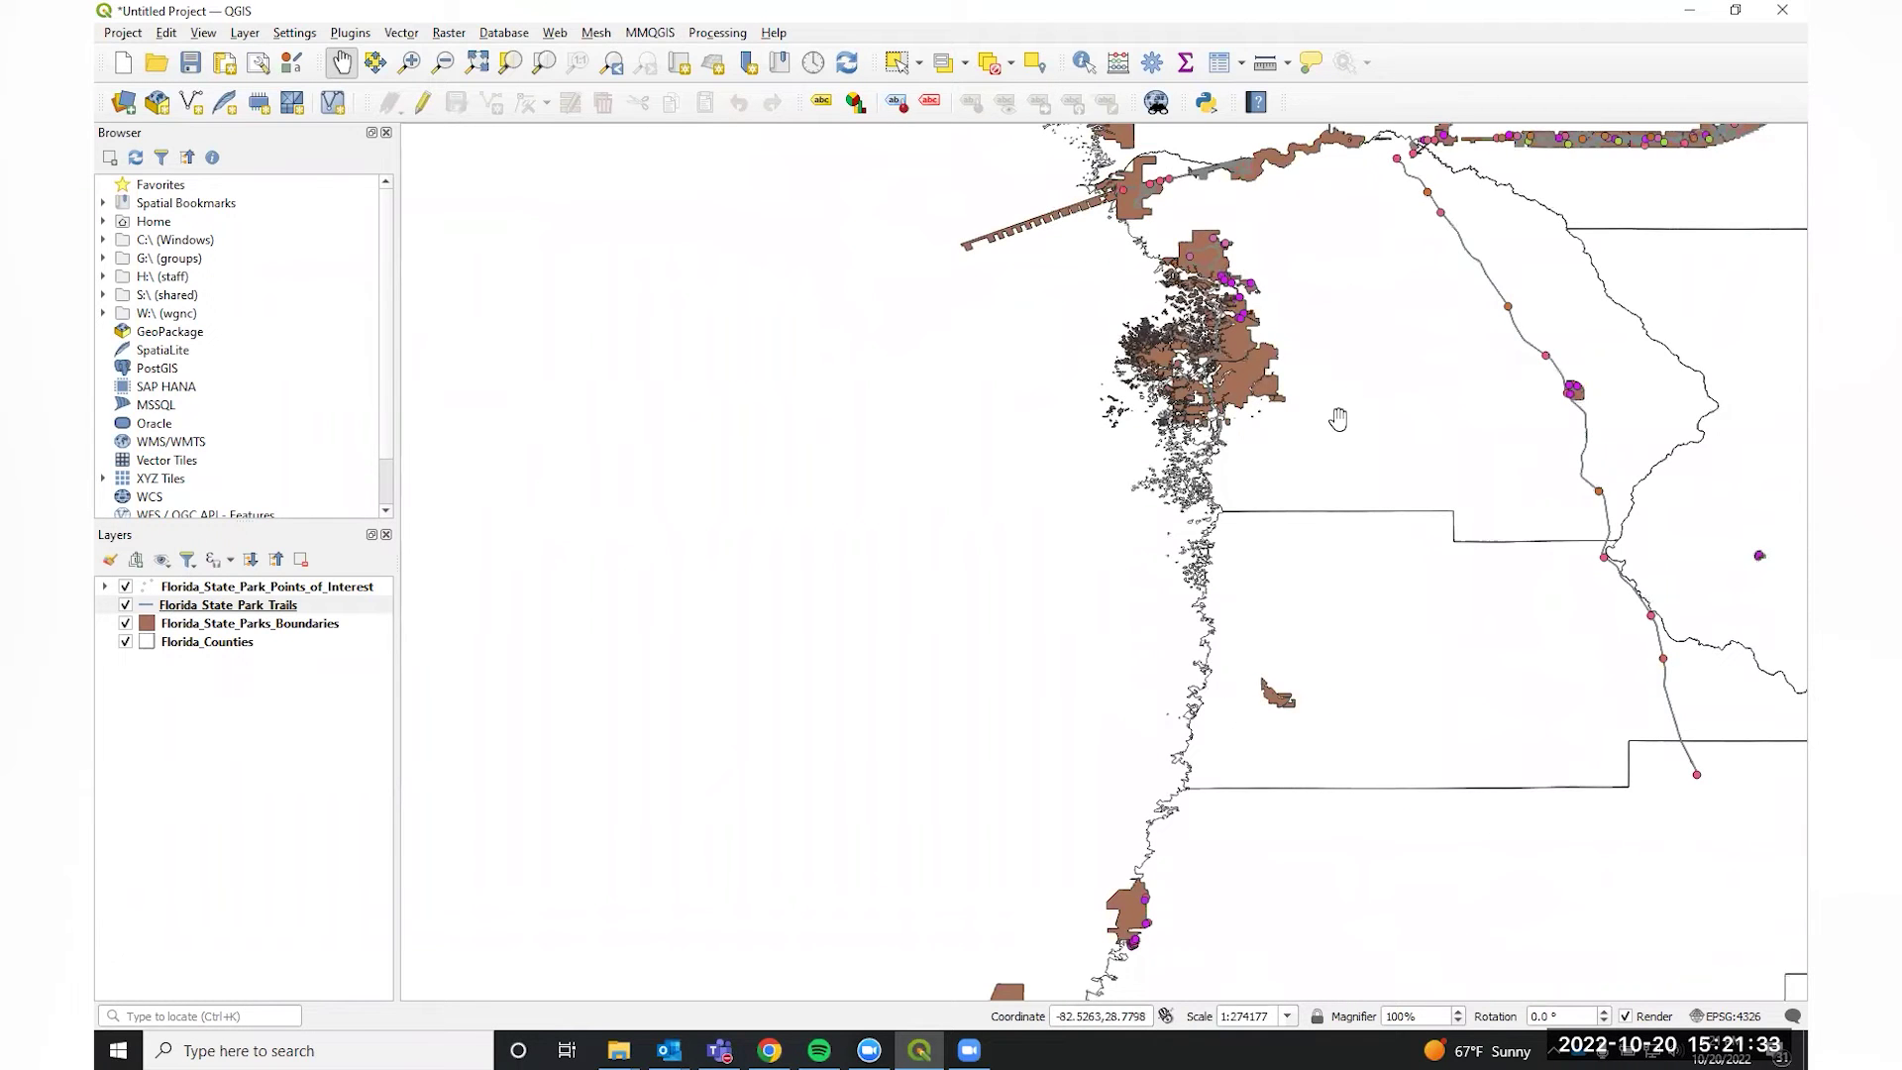
{"action": "left_click_drag", "start_coordinate": [1350, 479], "coordinate": [1114, 772]}
{"action": "scroll", "coordinate": [1456, 421], "scroll_direction": "up", "scroll_amount": 1}
{"action": "scroll", "coordinate": [1456, 421], "scroll_direction": "up", "scroll_amount": 1}
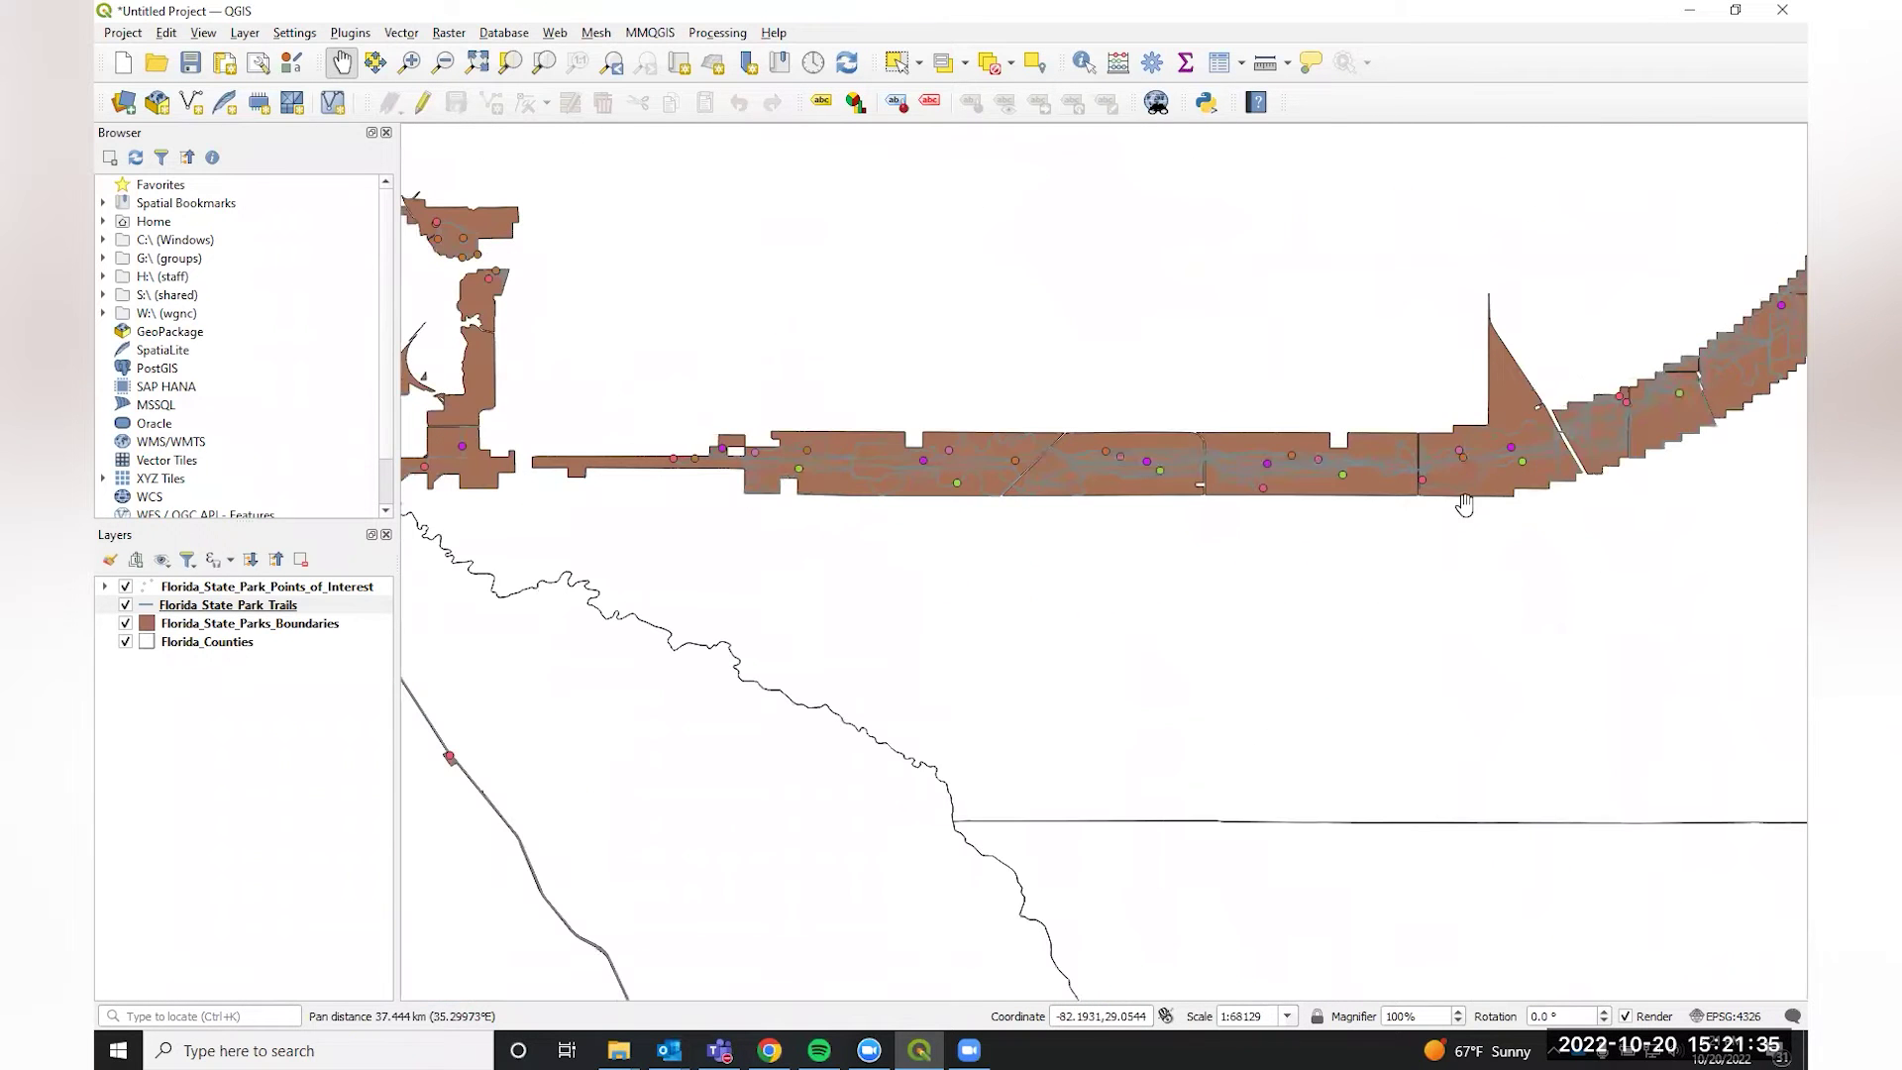
{"action": "left_click_drag", "start_coordinate": [1422, 581], "coordinate": [1213, 626]}
{"action": "scroll", "coordinate": [1073, 505], "scroll_direction": "up", "scroll_amount": 1}
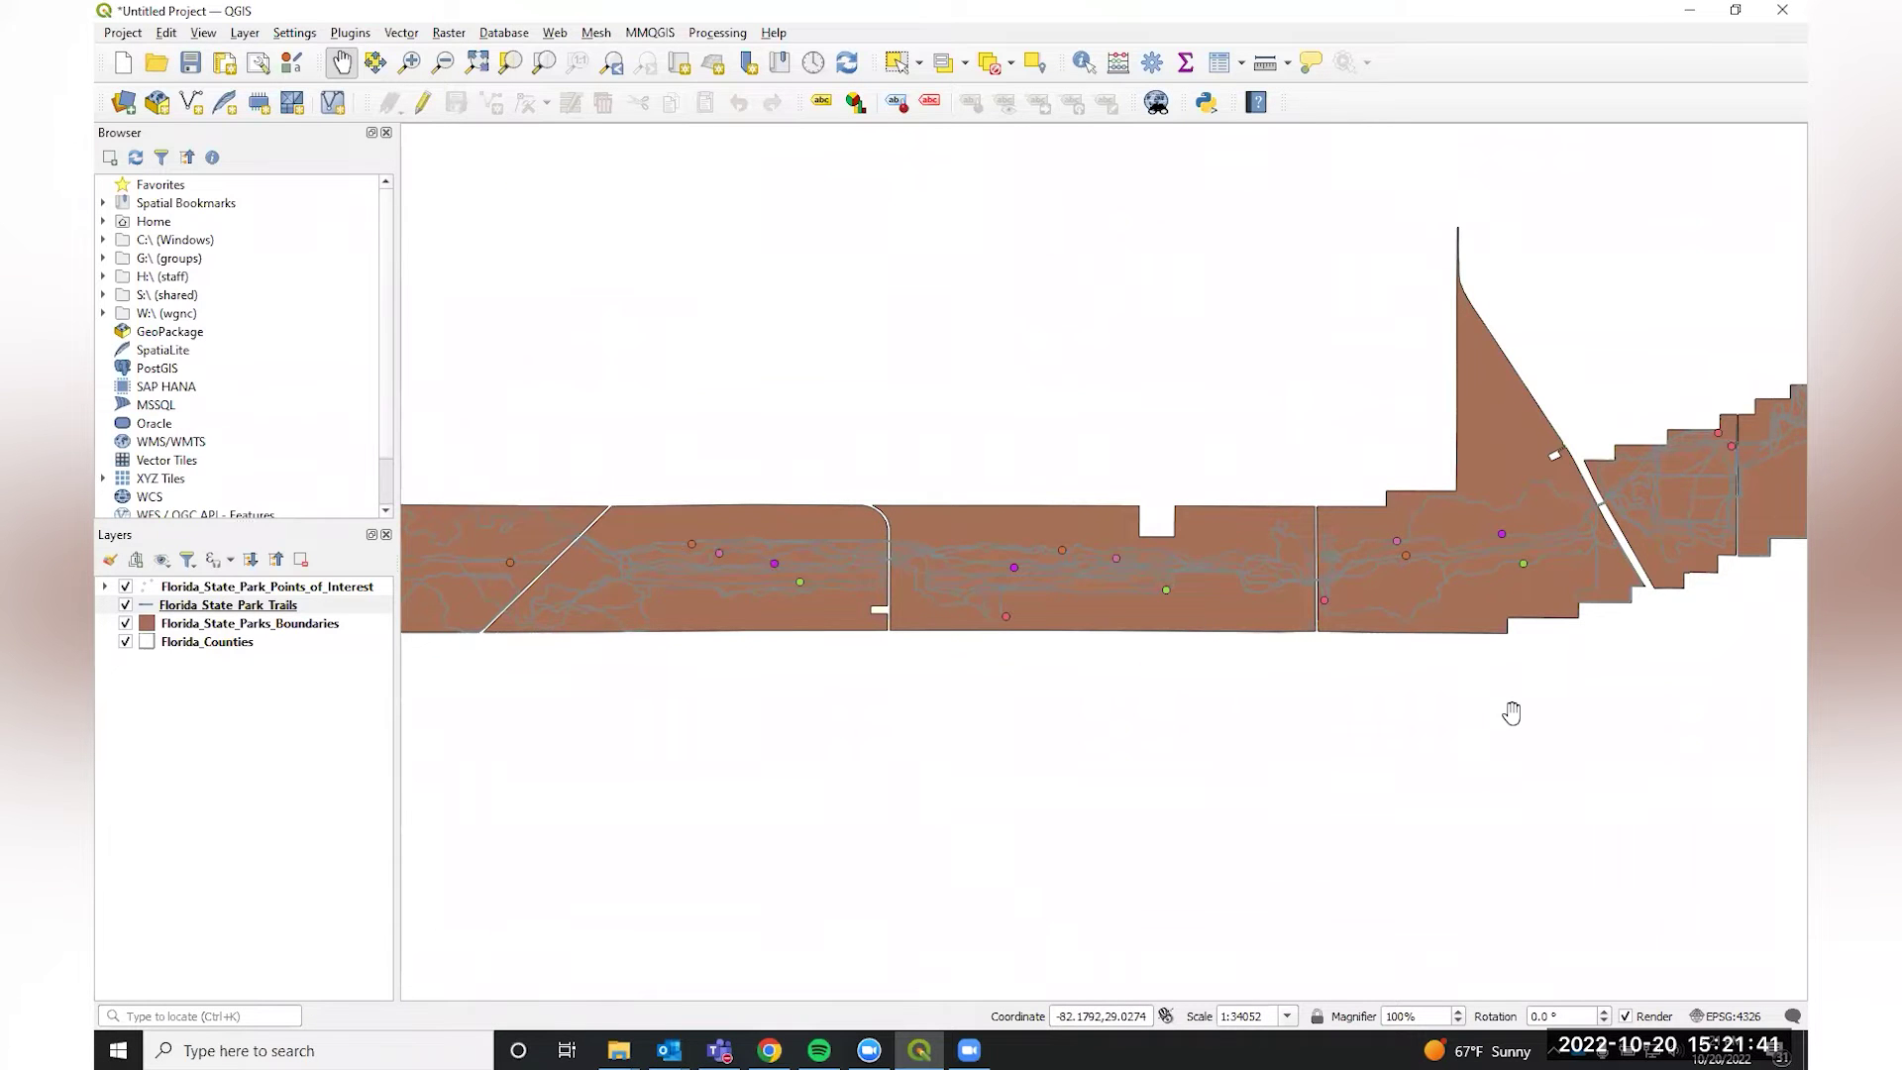
{"action": "left_click_drag", "start_coordinate": [1512, 716], "coordinate": [1715, 658]}
{"action": "scroll", "coordinate": [1289, 615], "scroll_direction": "down", "scroll_amount": 1}
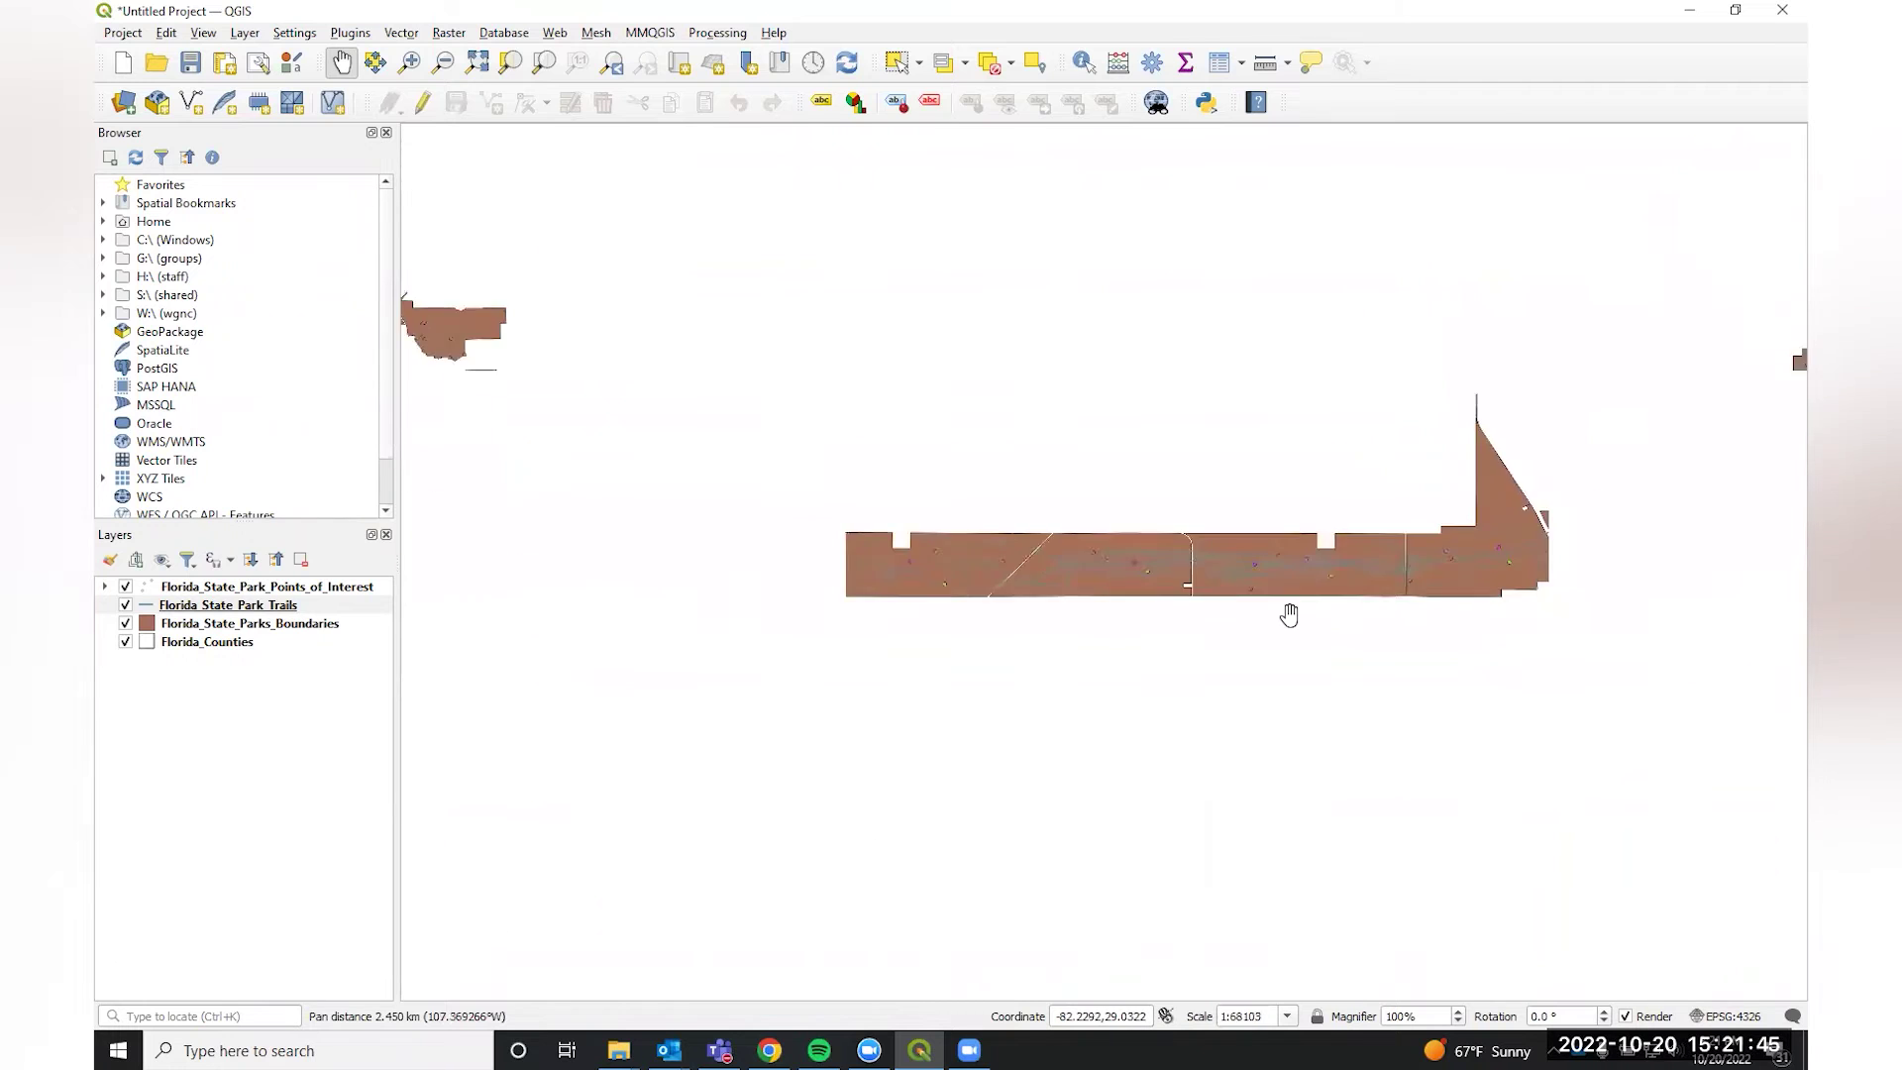
{"action": "scroll", "coordinate": [1289, 614], "scroll_direction": "down", "scroll_amount": 4}
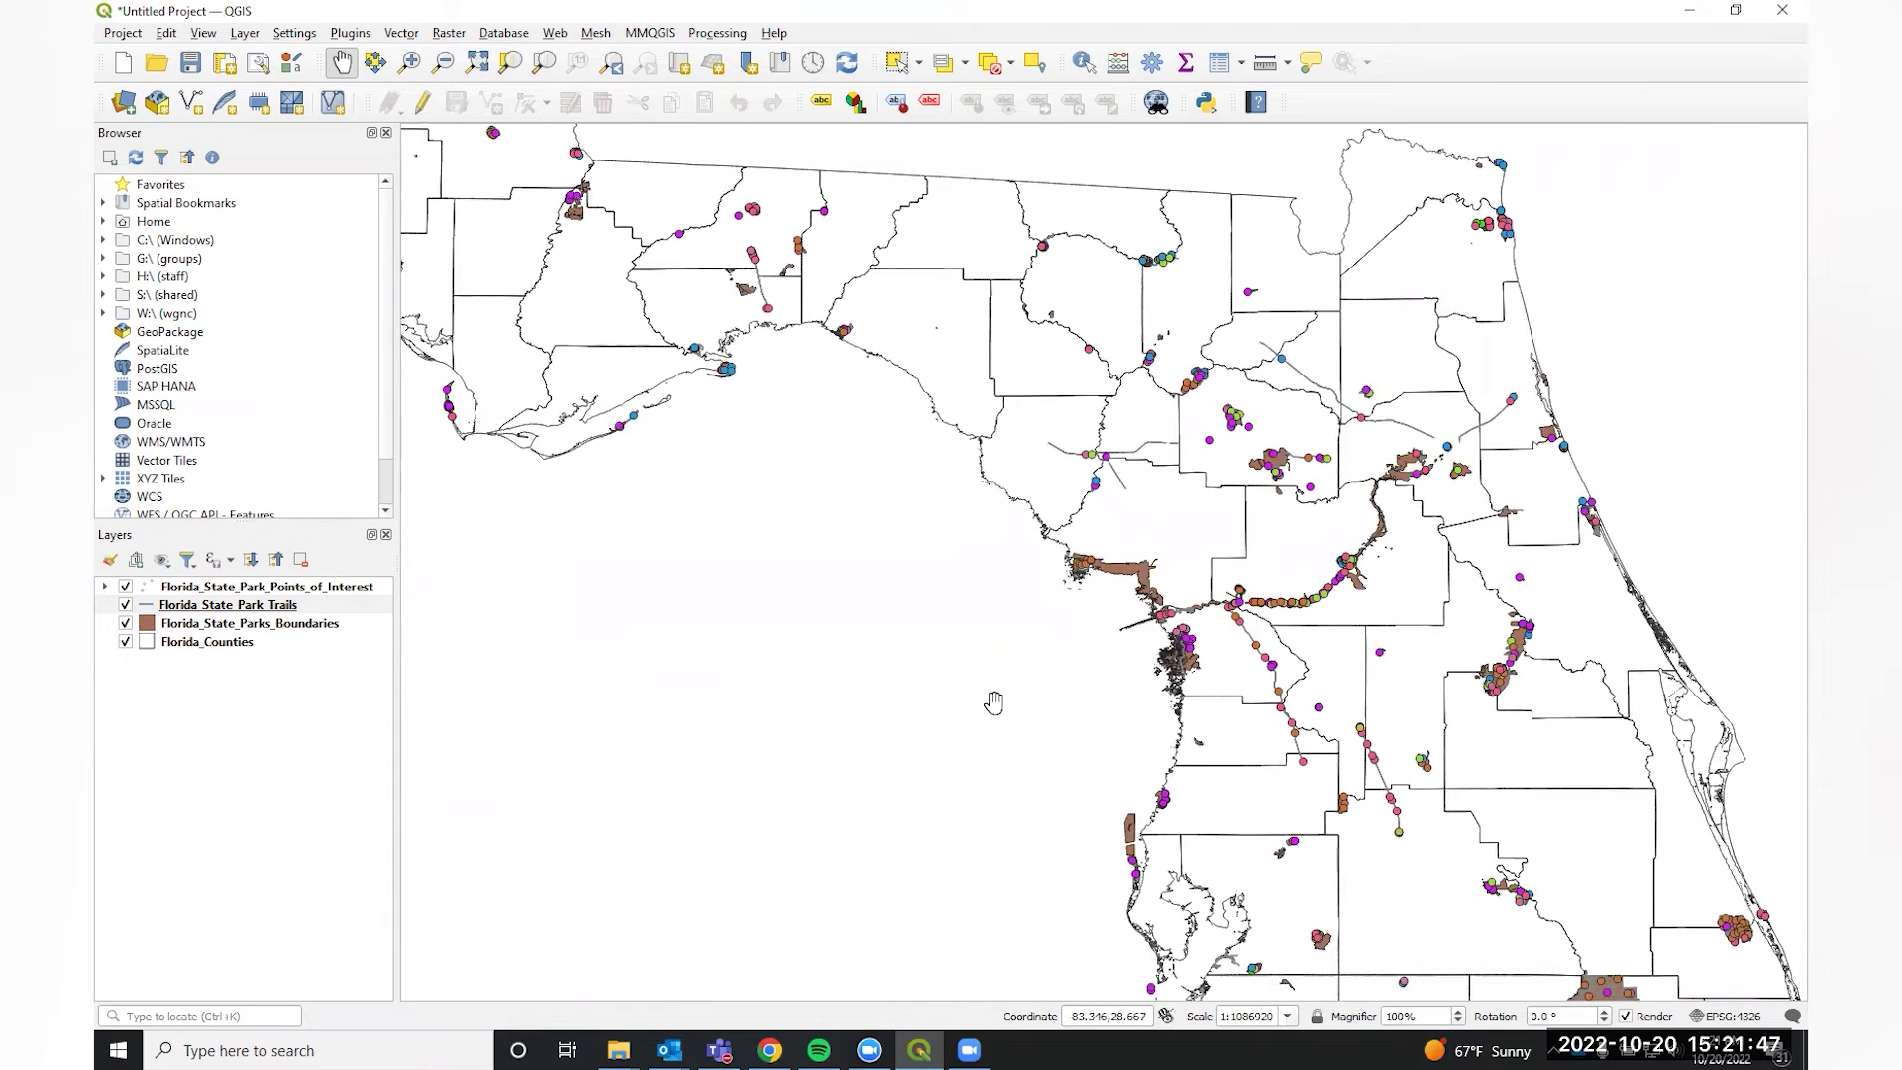
{"action": "scroll", "coordinate": [1045, 674], "scroll_direction": "down", "scroll_amount": 2}
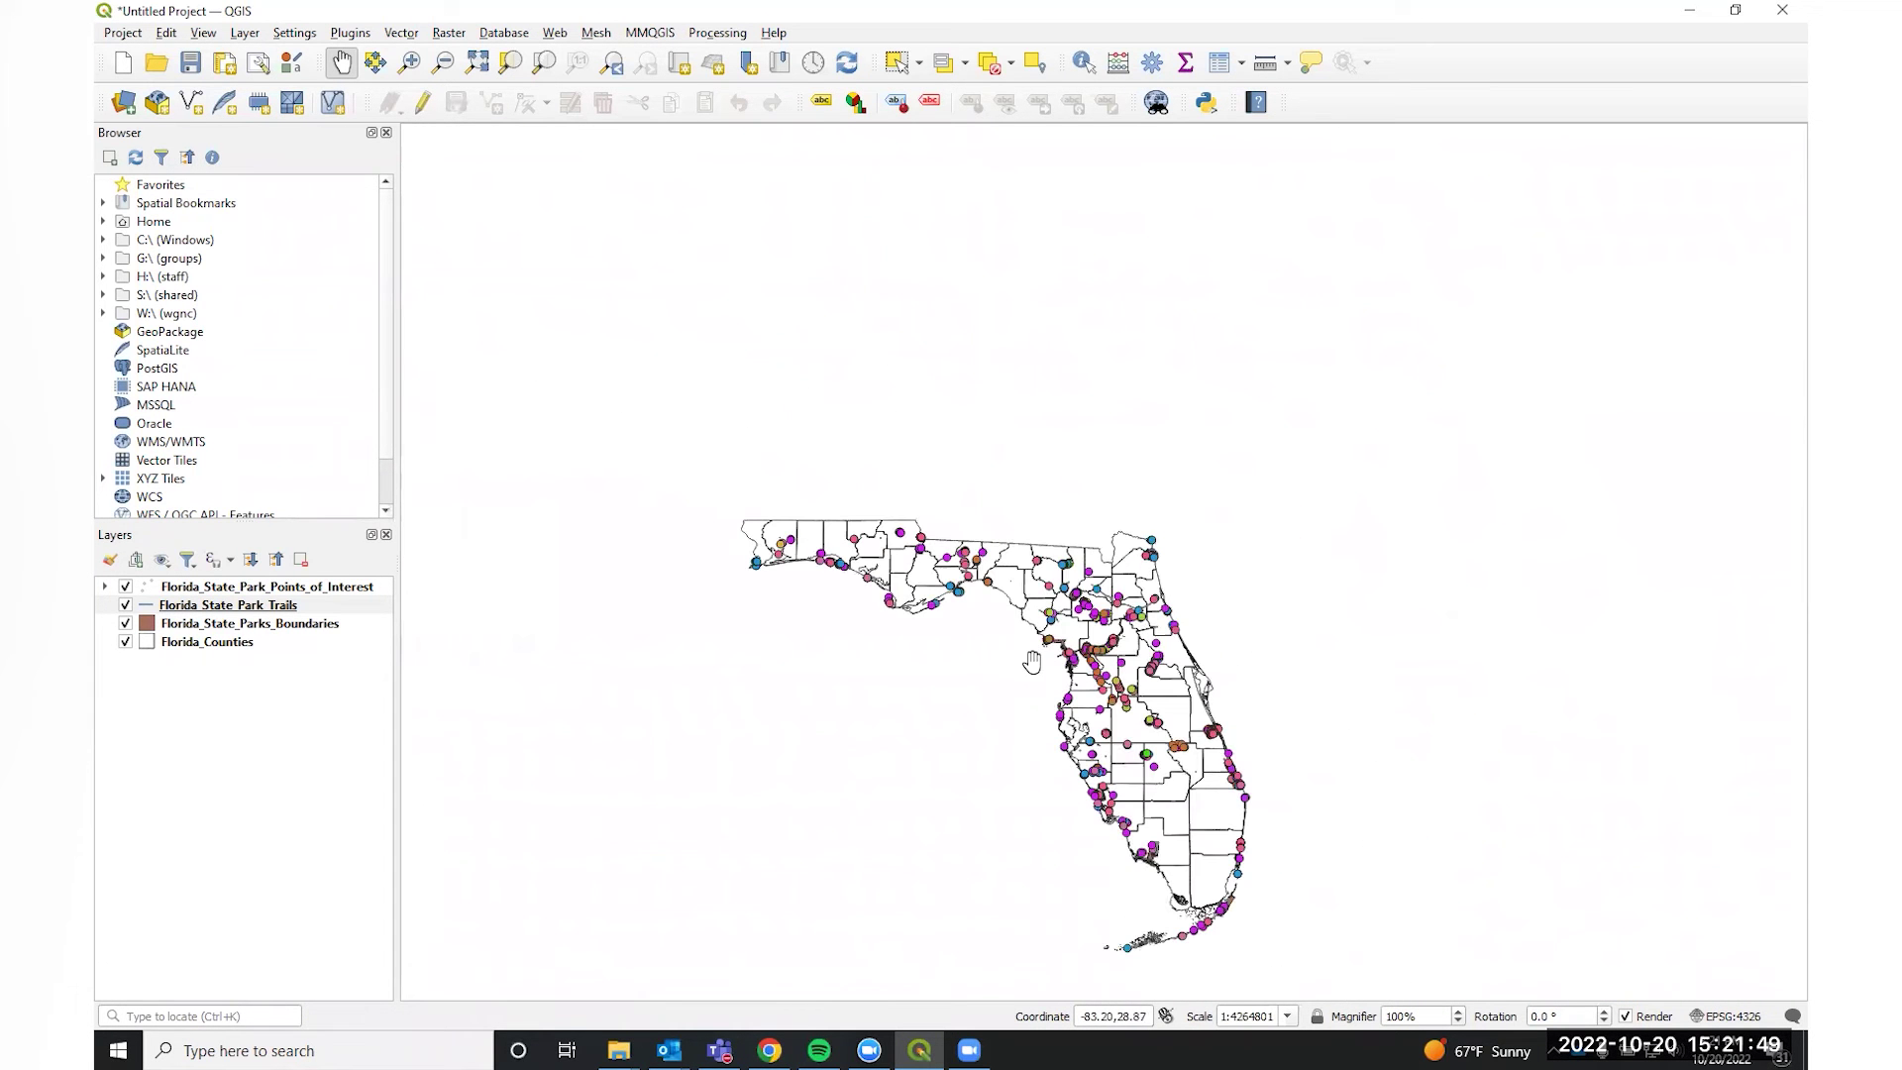
{"action": "scroll", "coordinate": [994, 726], "scroll_direction": "up", "scroll_amount": 1}
{"action": "left_click_drag", "start_coordinate": [1006, 693], "coordinate": [1053, 531]}
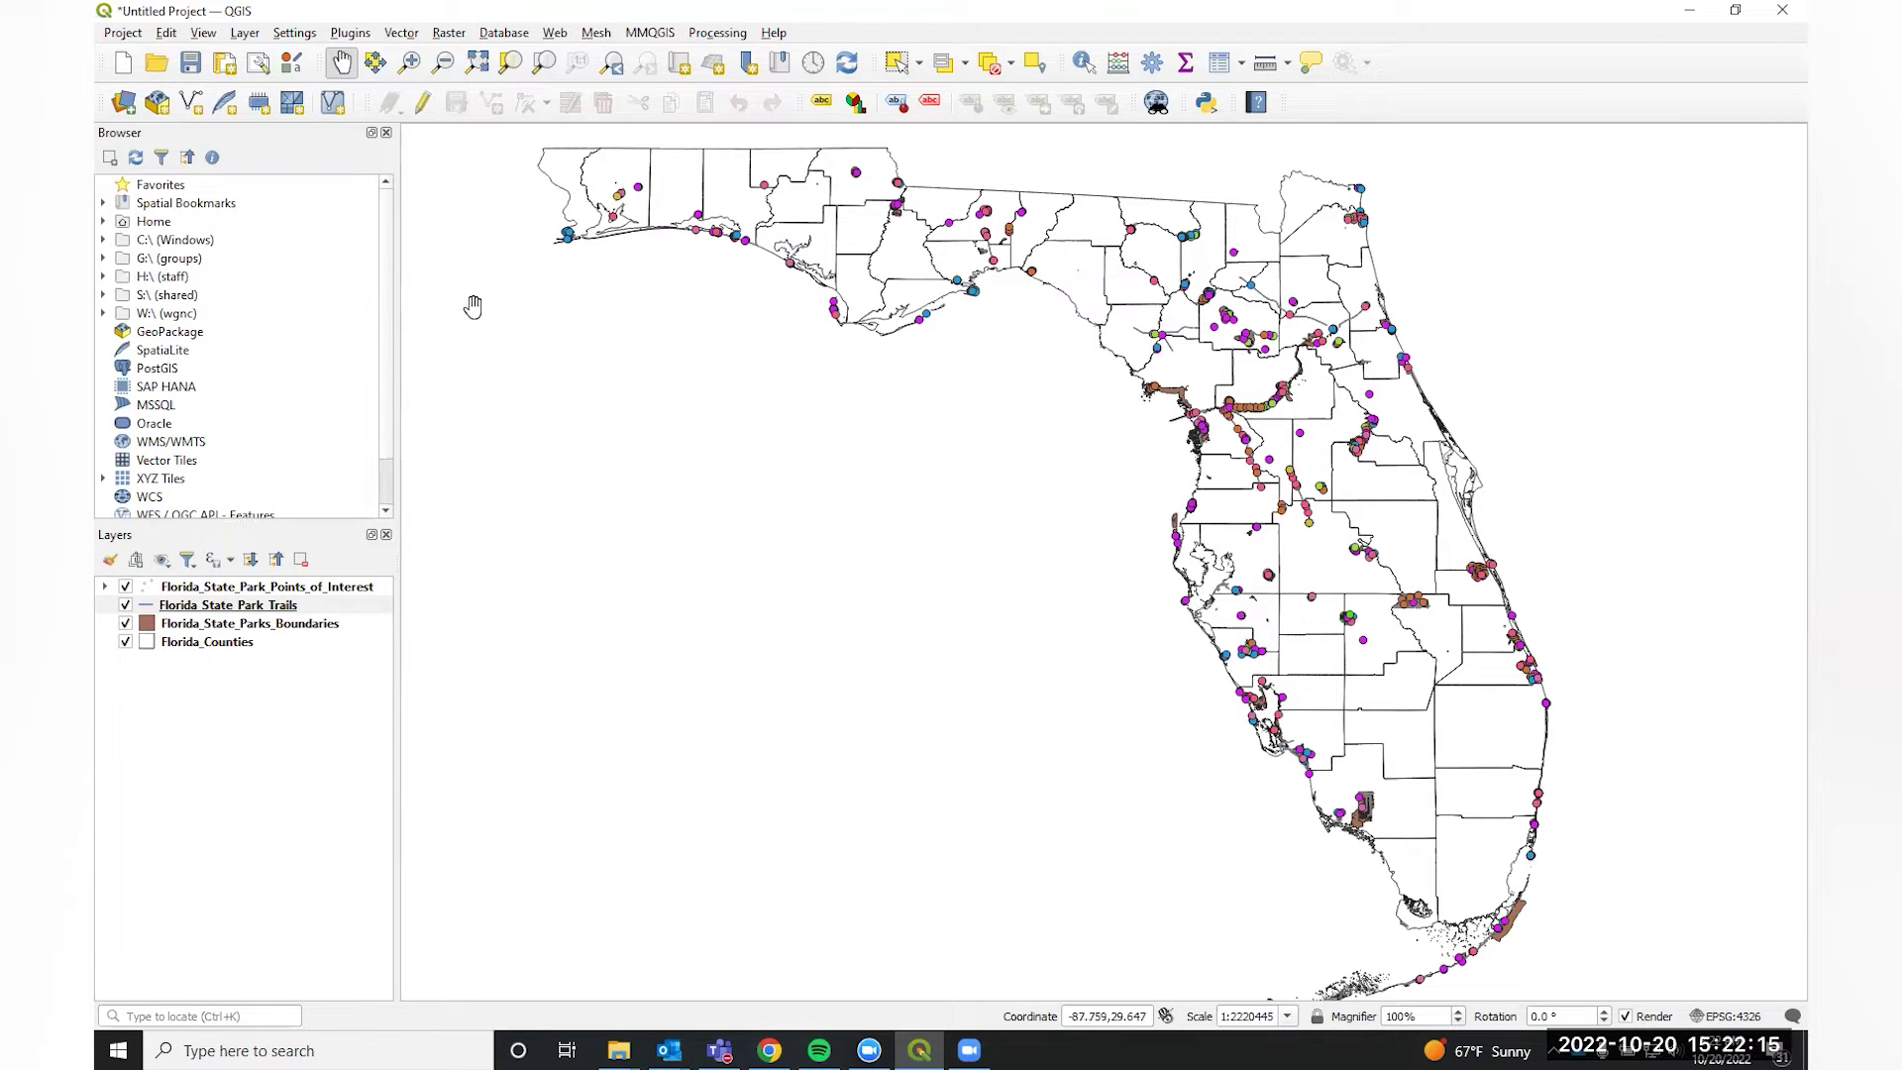
Create a new print layout titled "Florida Trail Practice".
{"action": "left_click", "coordinate": [225, 65]}
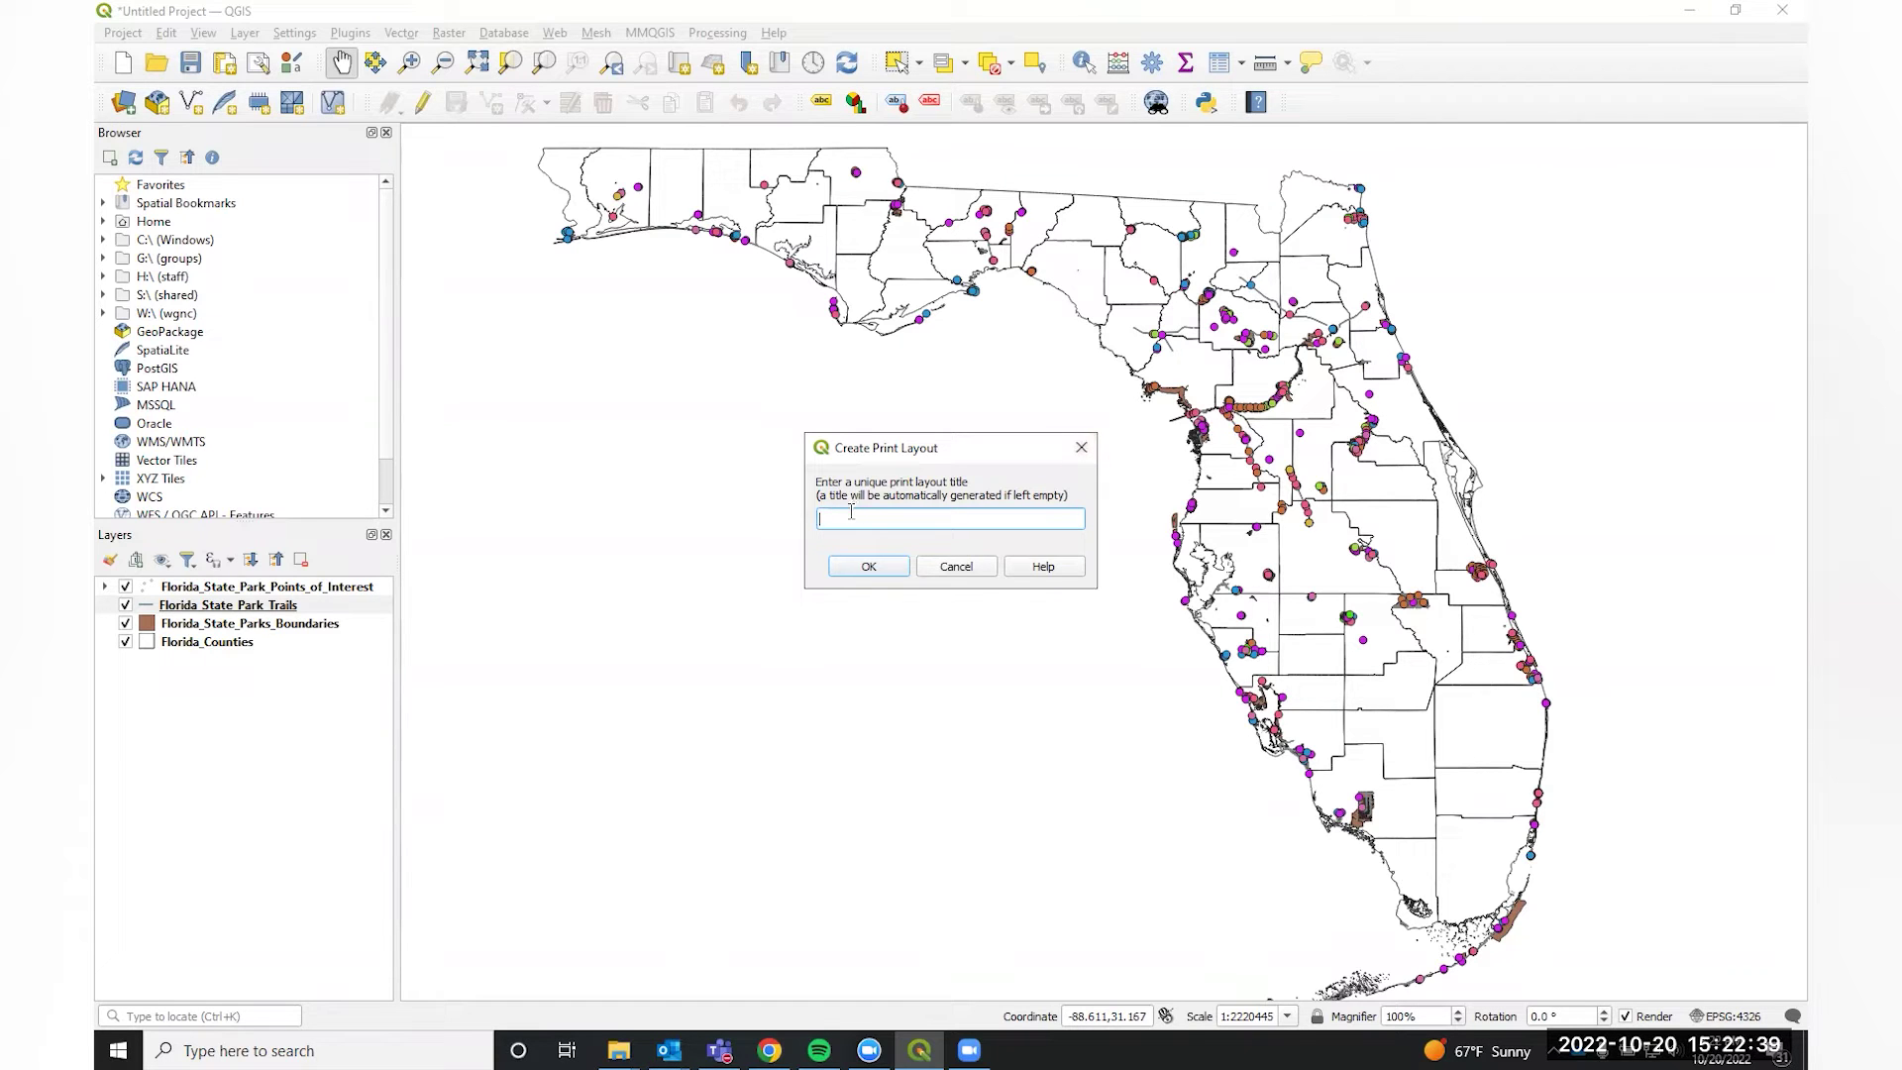
{"action": "type", "text": "Florida Trail PRa"}
{"action": "left_click", "coordinate": [888, 522]}
{"action": "key", "text": "BackSpace"}
{"action": "type", "text": "r"}
{"action": "left_click", "coordinate": [870, 567]}
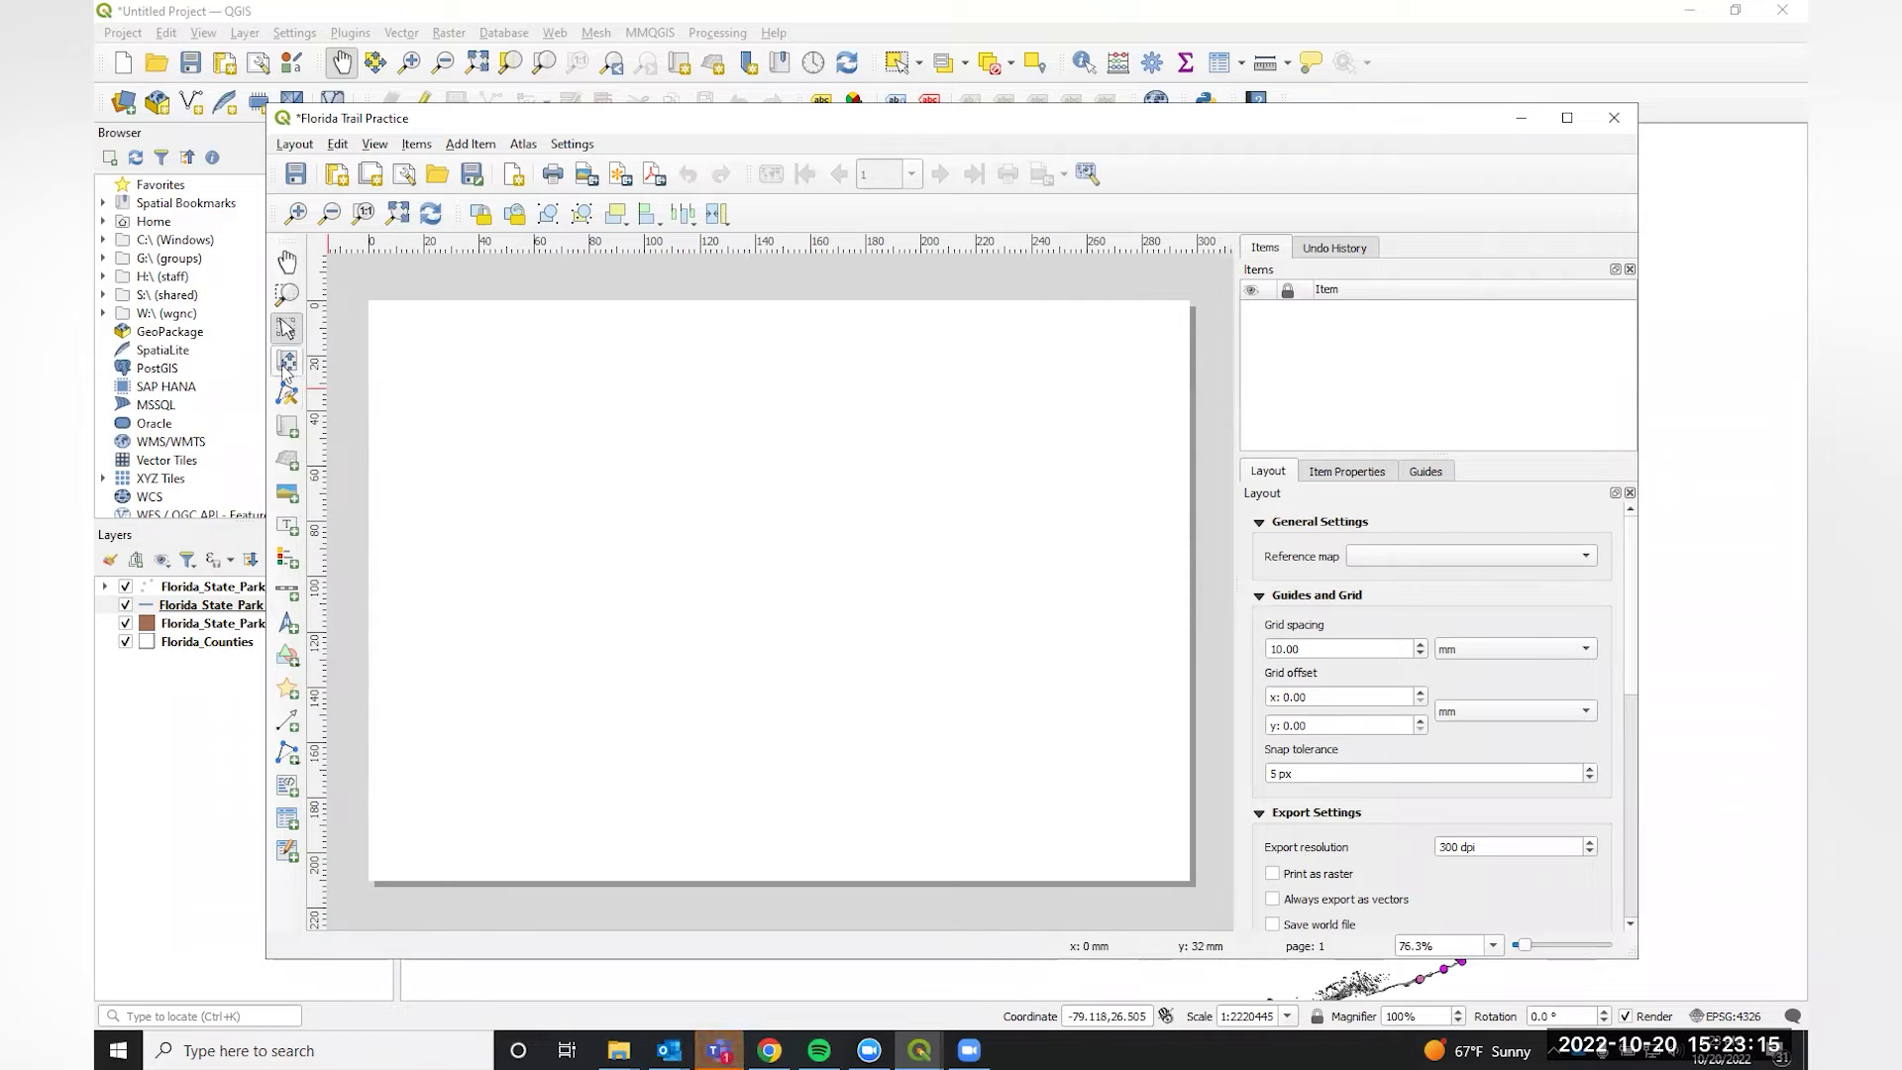
Add a map about 280 by 190 mm to the page and shift its content so all of Florida sits toward the right.
{"action": "left_click", "coordinate": [288, 433]}
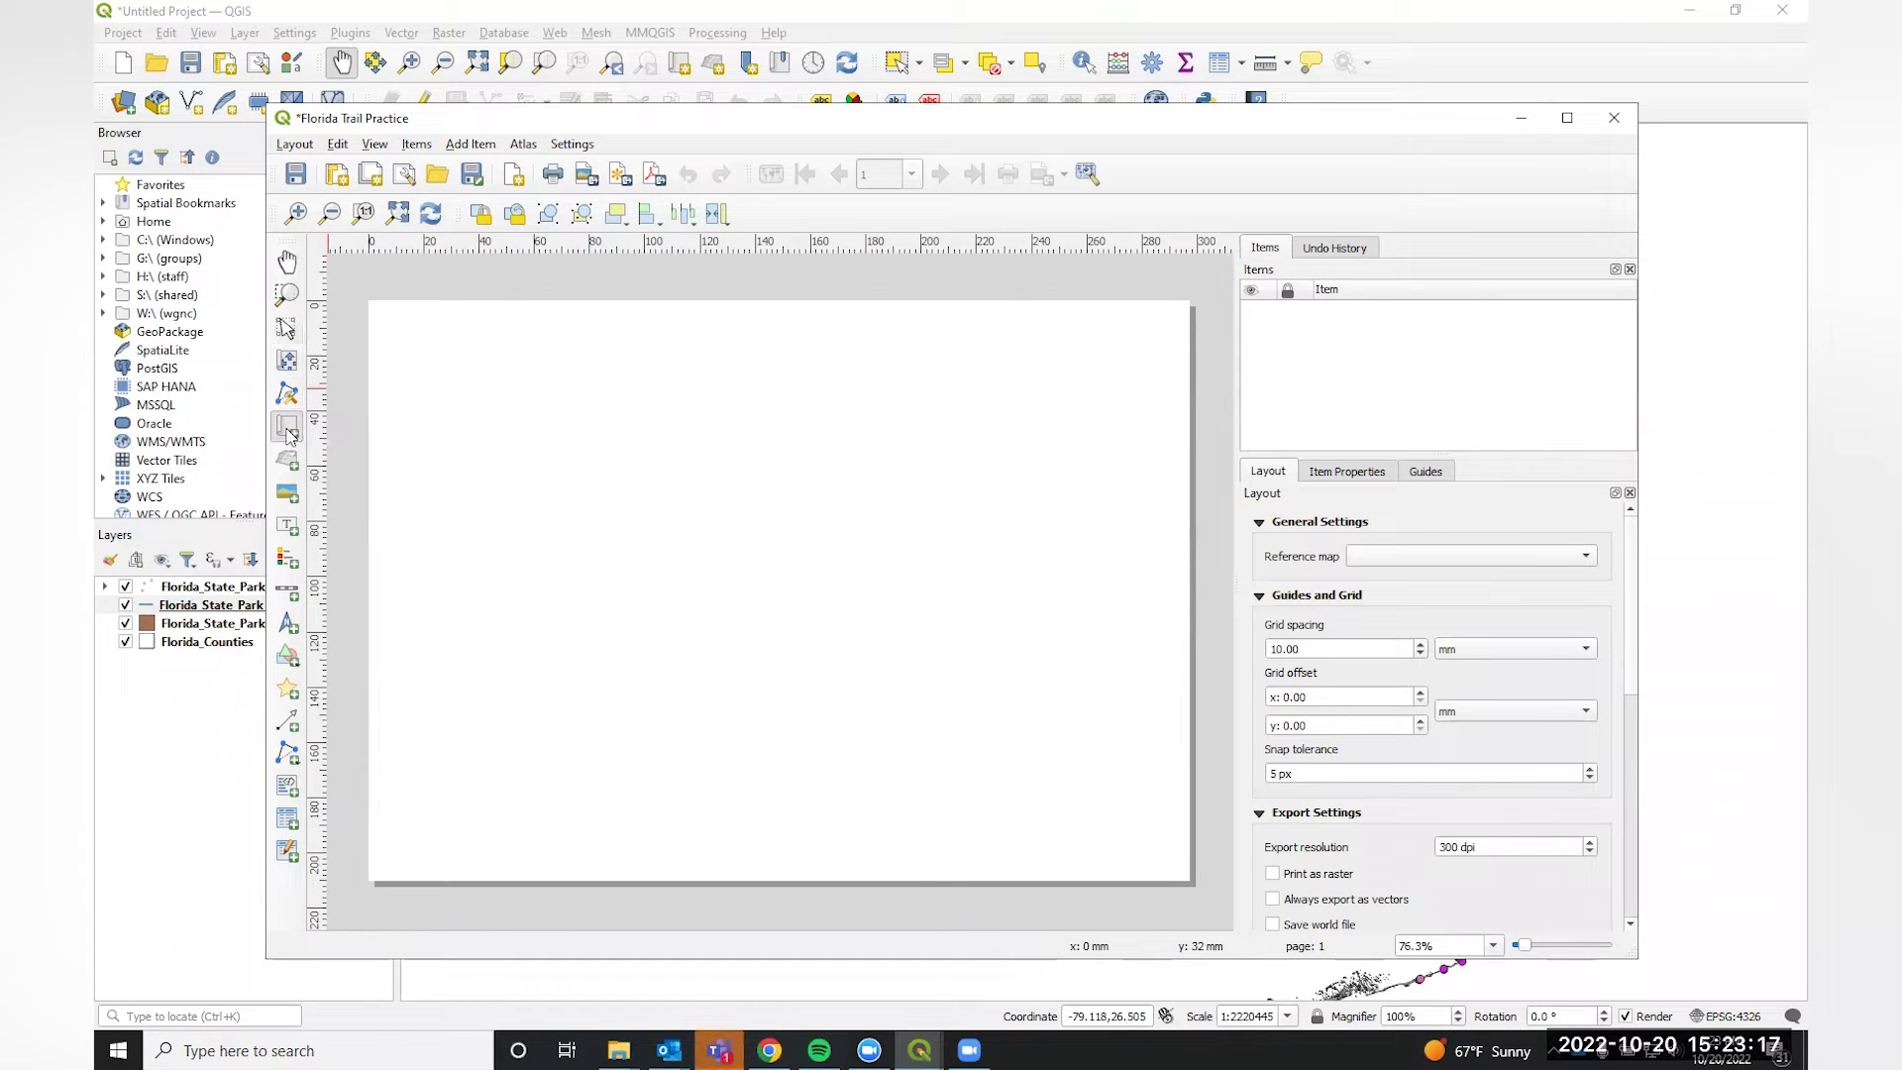
{"action": "left_click_drag", "start_coordinate": [391, 328], "coordinate": [1169, 860]}
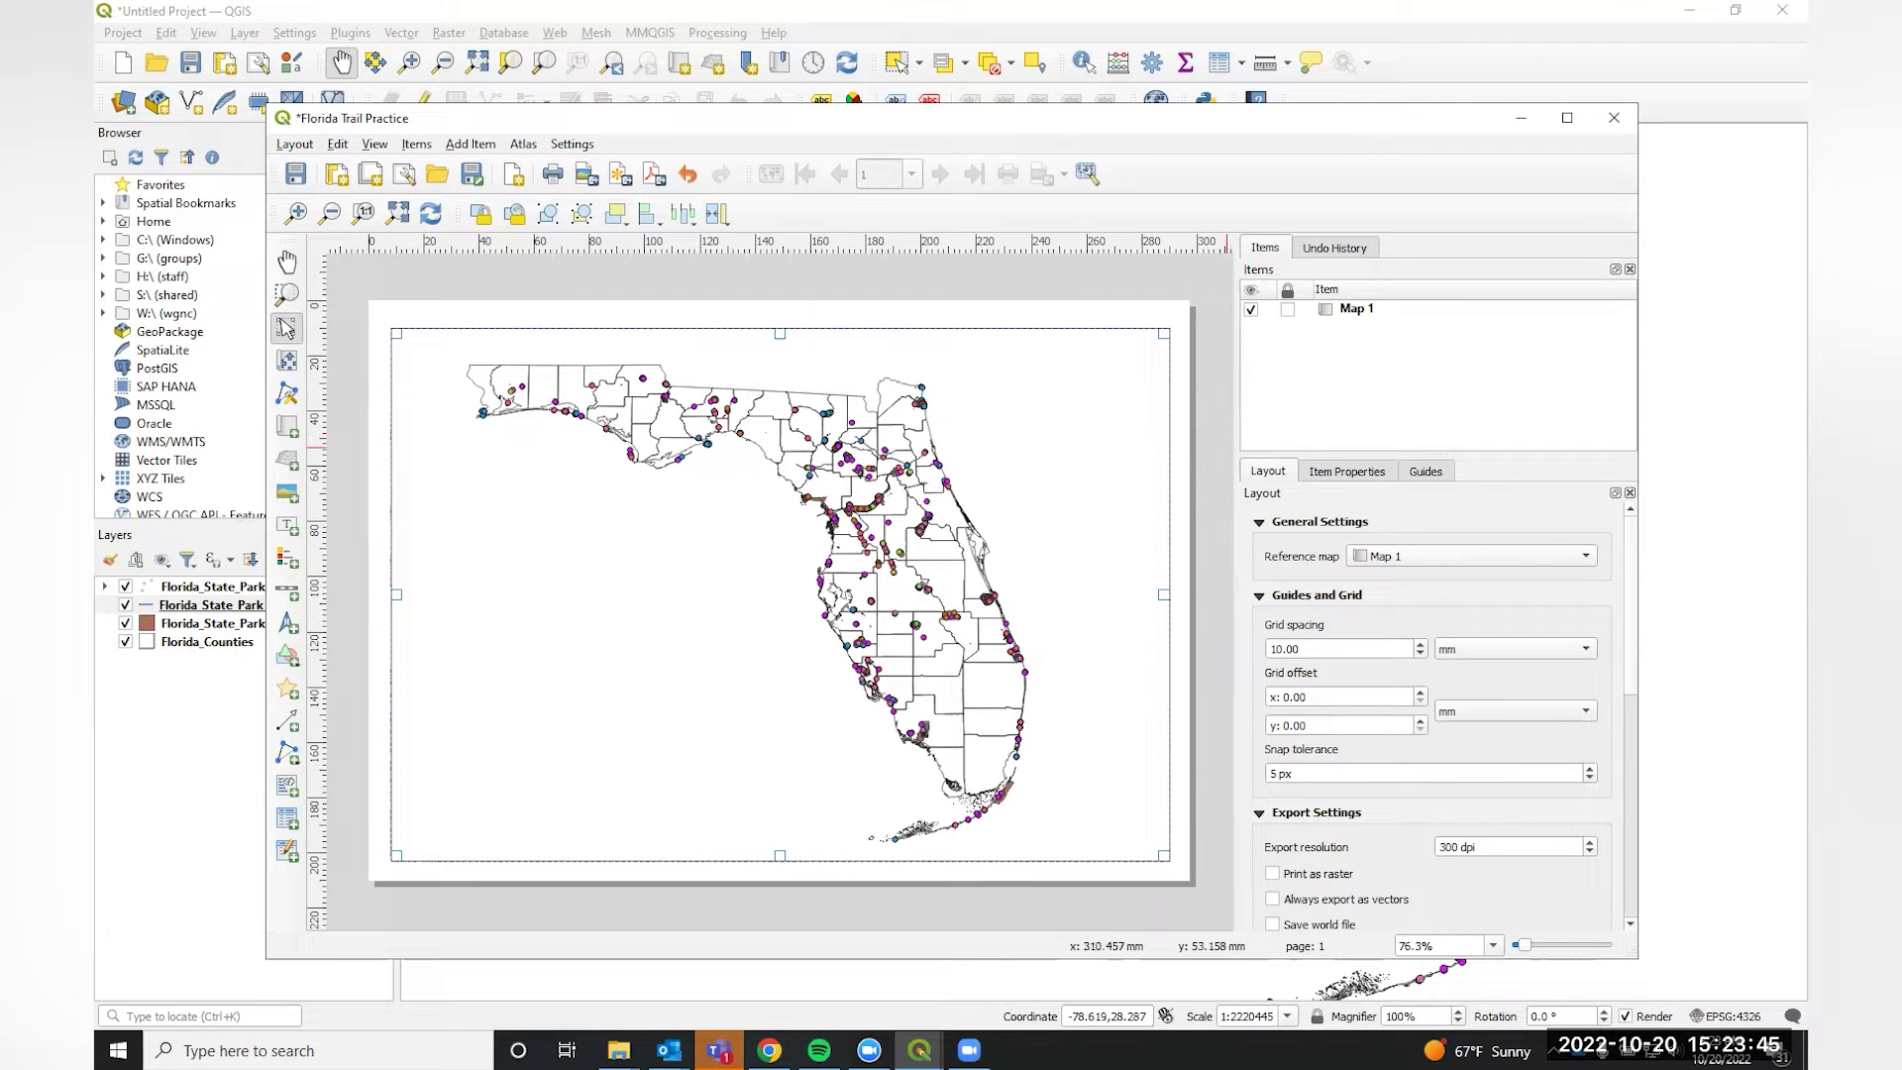
{"action": "left_click", "coordinate": [286, 363]}
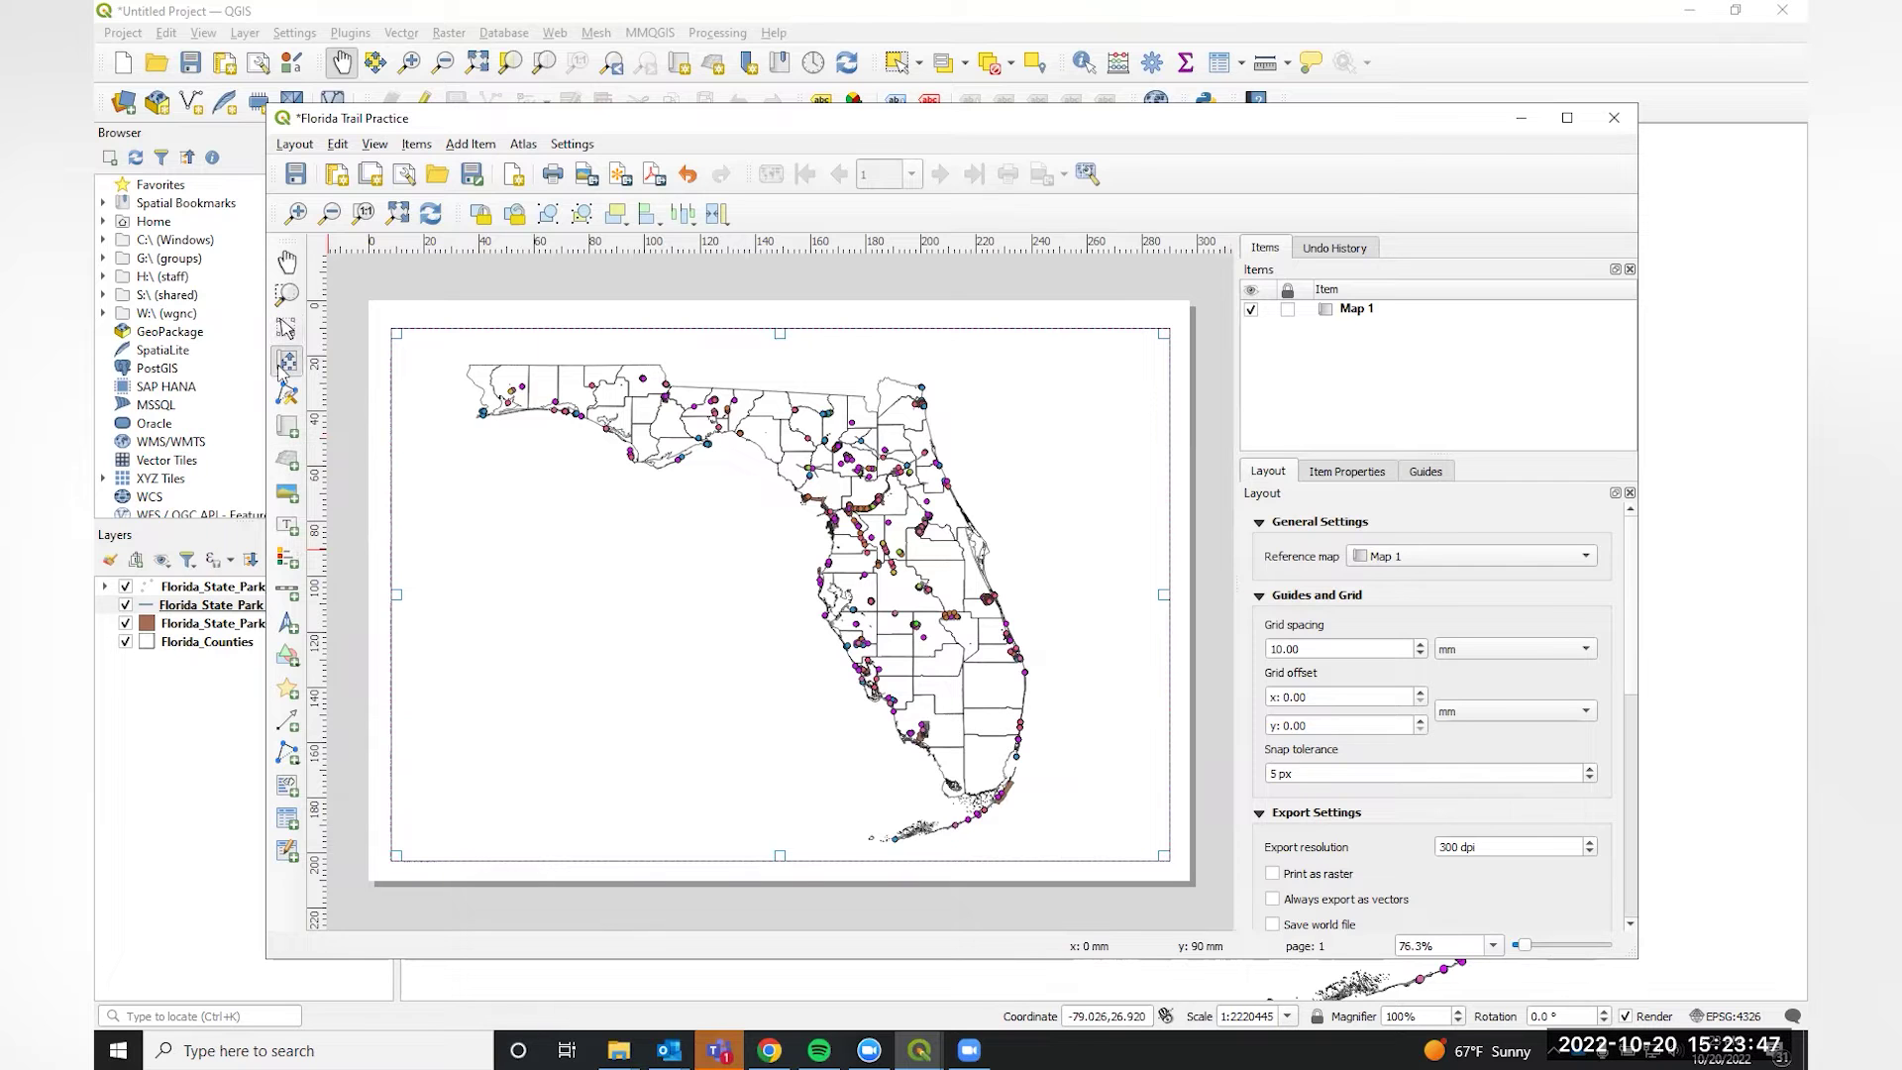
{"action": "left_click_drag", "start_coordinate": [722, 497], "coordinate": [842, 485]}
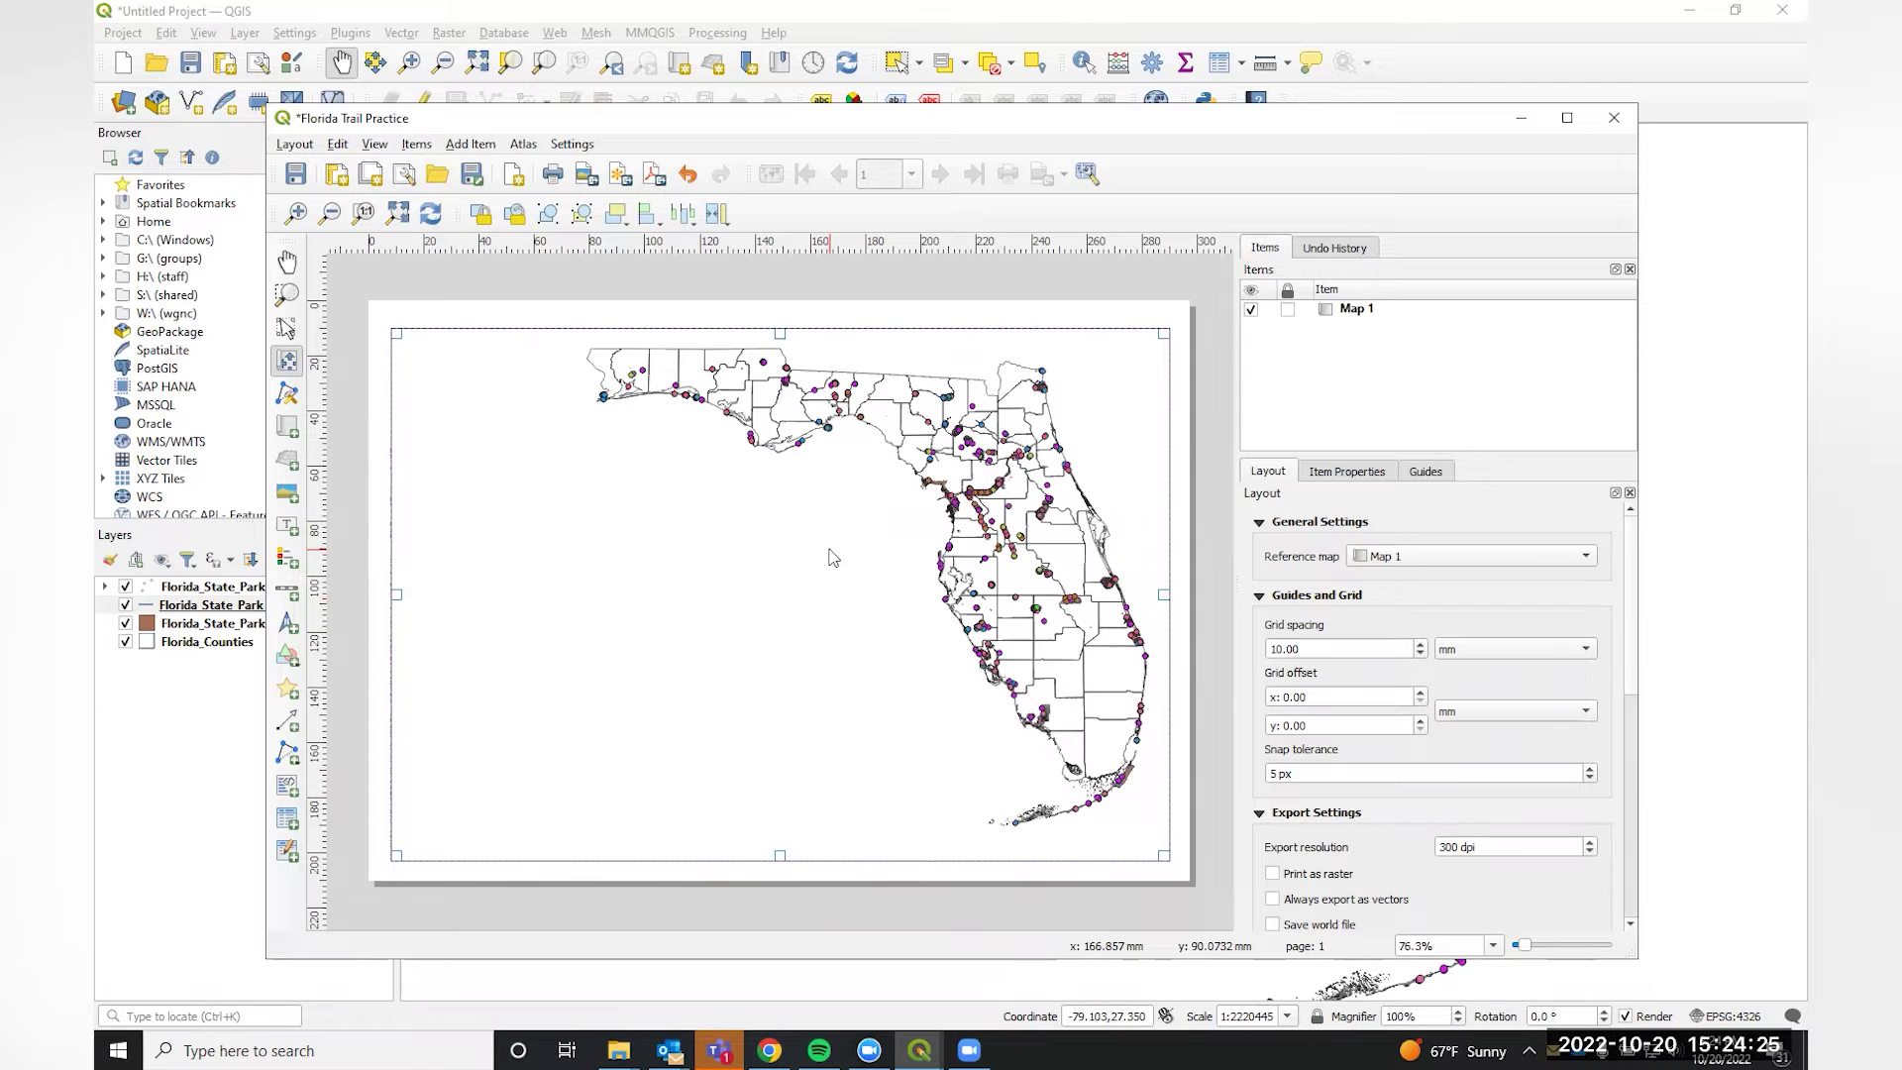
{"action": "scroll", "coordinate": [834, 558], "scroll_direction": "up", "scroll_amount": 1}
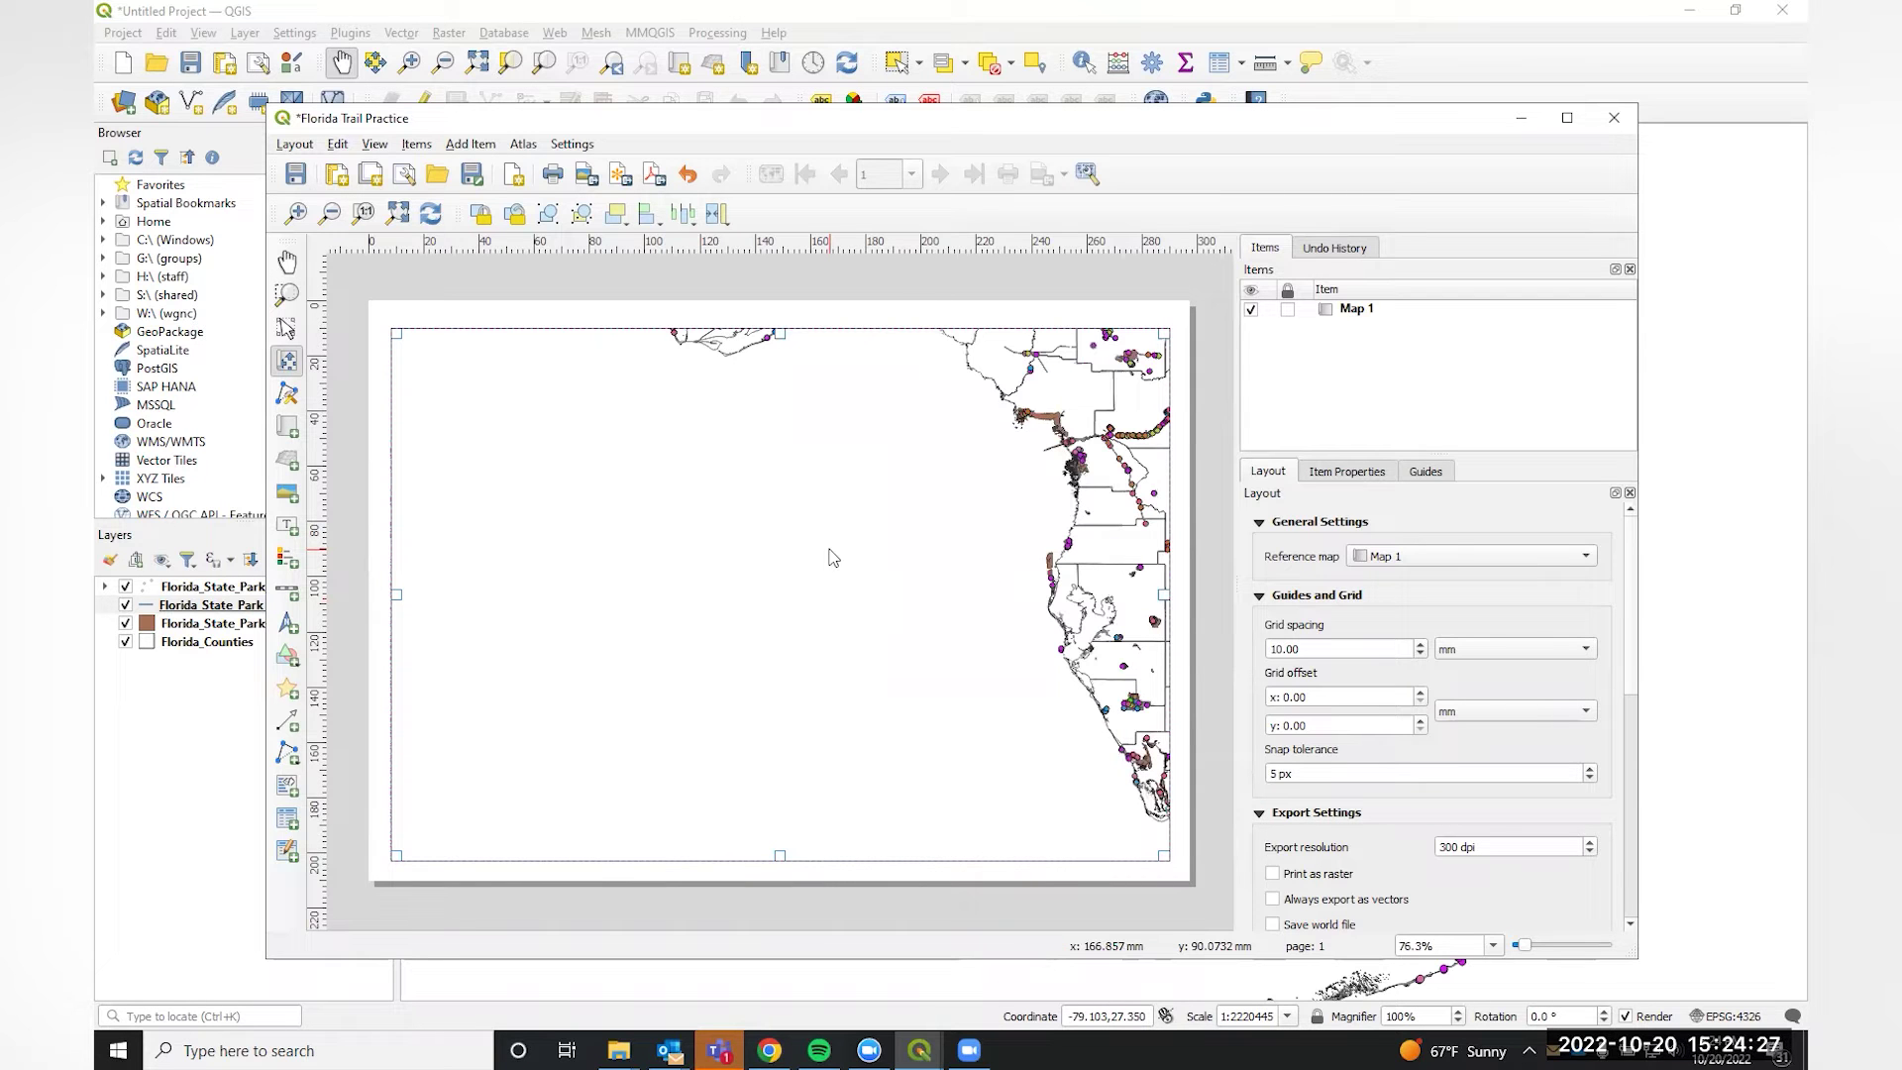
{"action": "scroll", "coordinate": [849, 488], "scroll_direction": "down", "scroll_amount": 1}
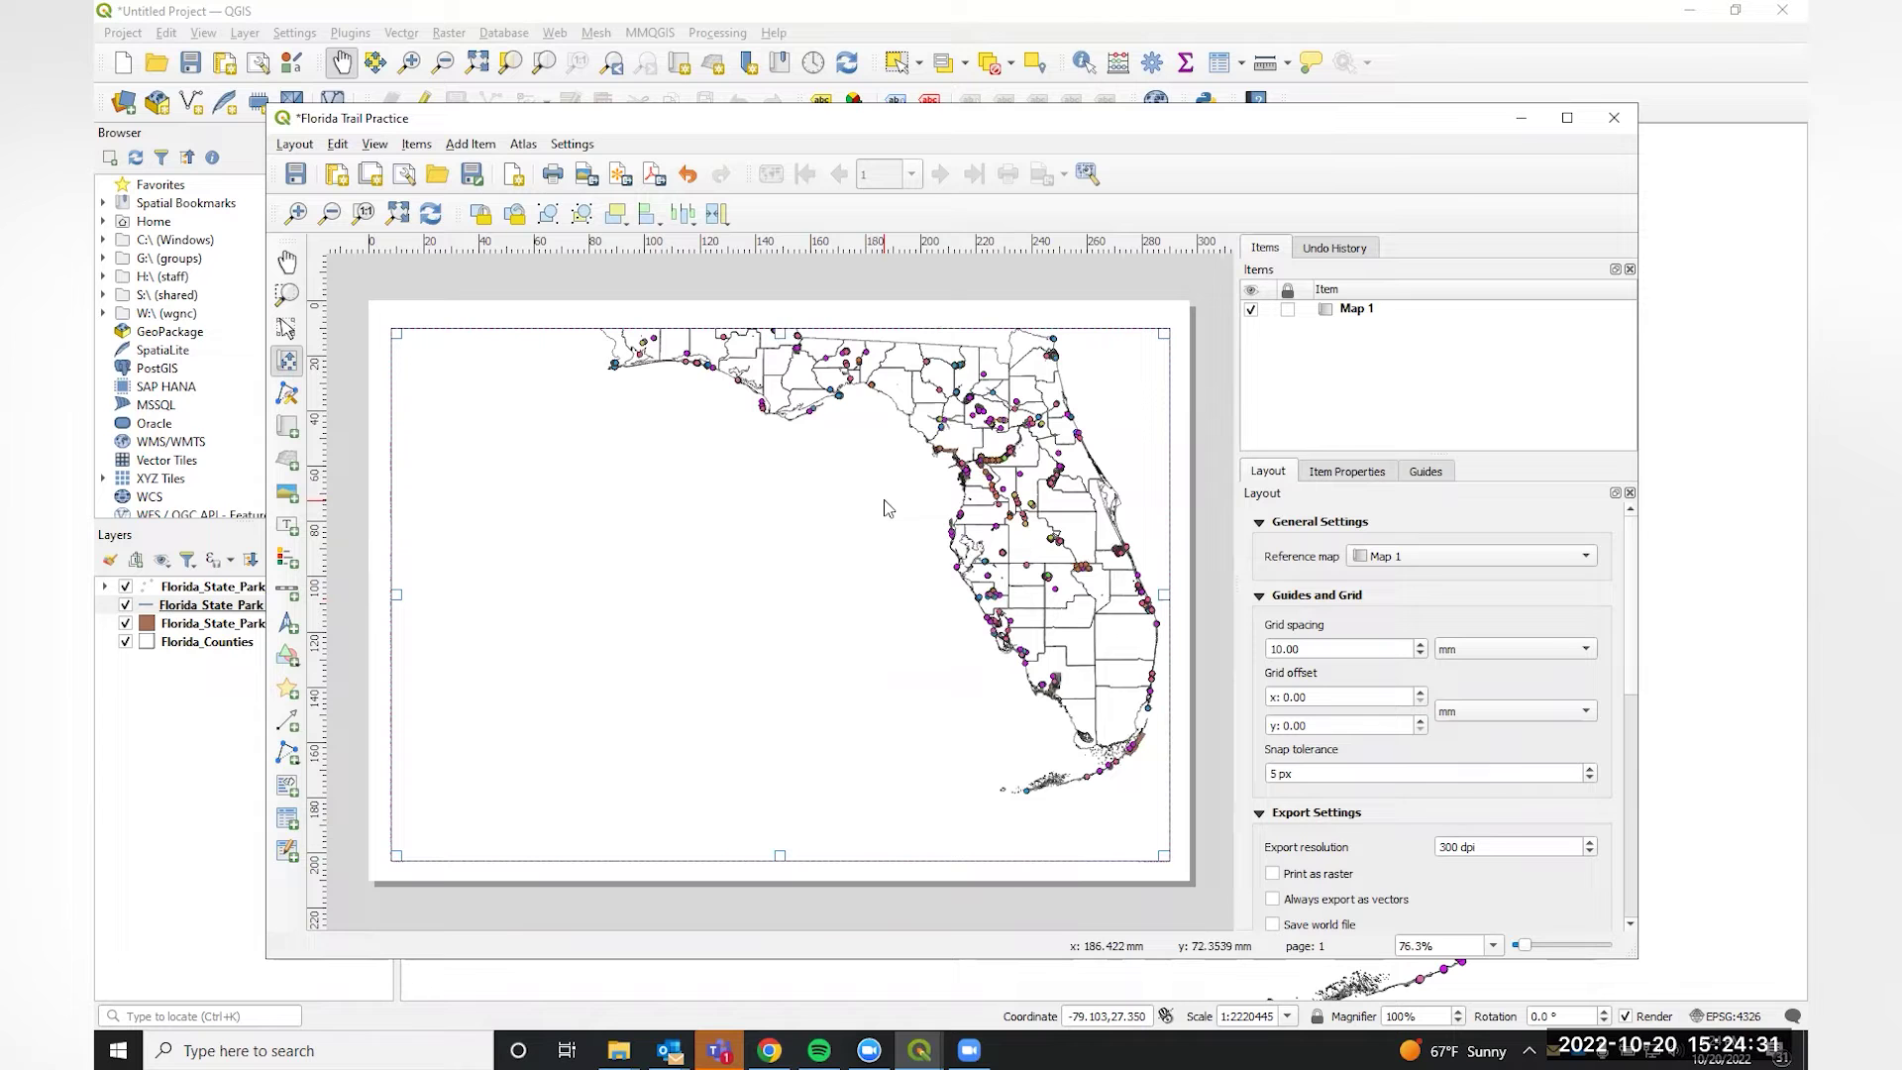
{"action": "left_click_drag", "start_coordinate": [872, 494], "coordinate": [859, 540]}
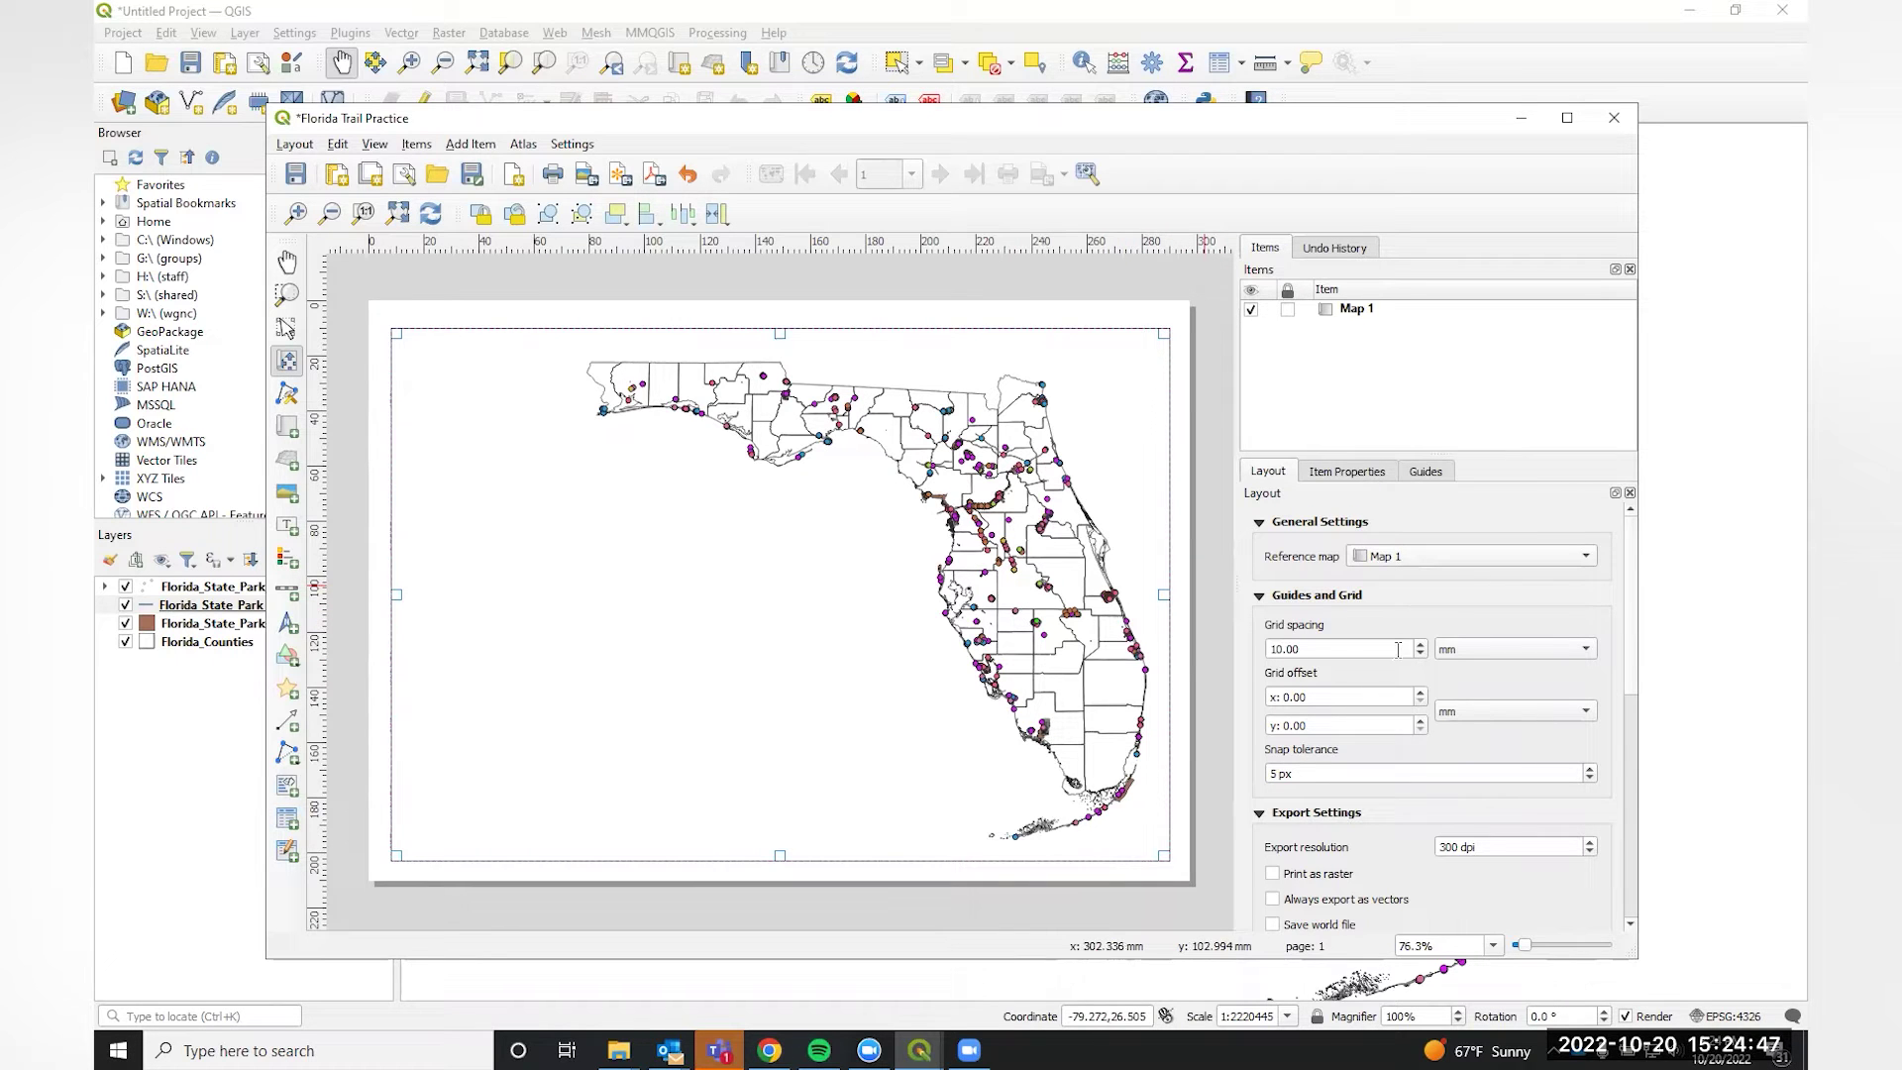
Set the layout's snap tolerance to 4 px and select the Map 1 item.
{"action": "left_click", "coordinate": [1386, 776]}
{"action": "type", "text": "4"}
{"action": "scroll", "coordinate": [1386, 790], "scroll_direction": "down", "scroll_amount": 1}
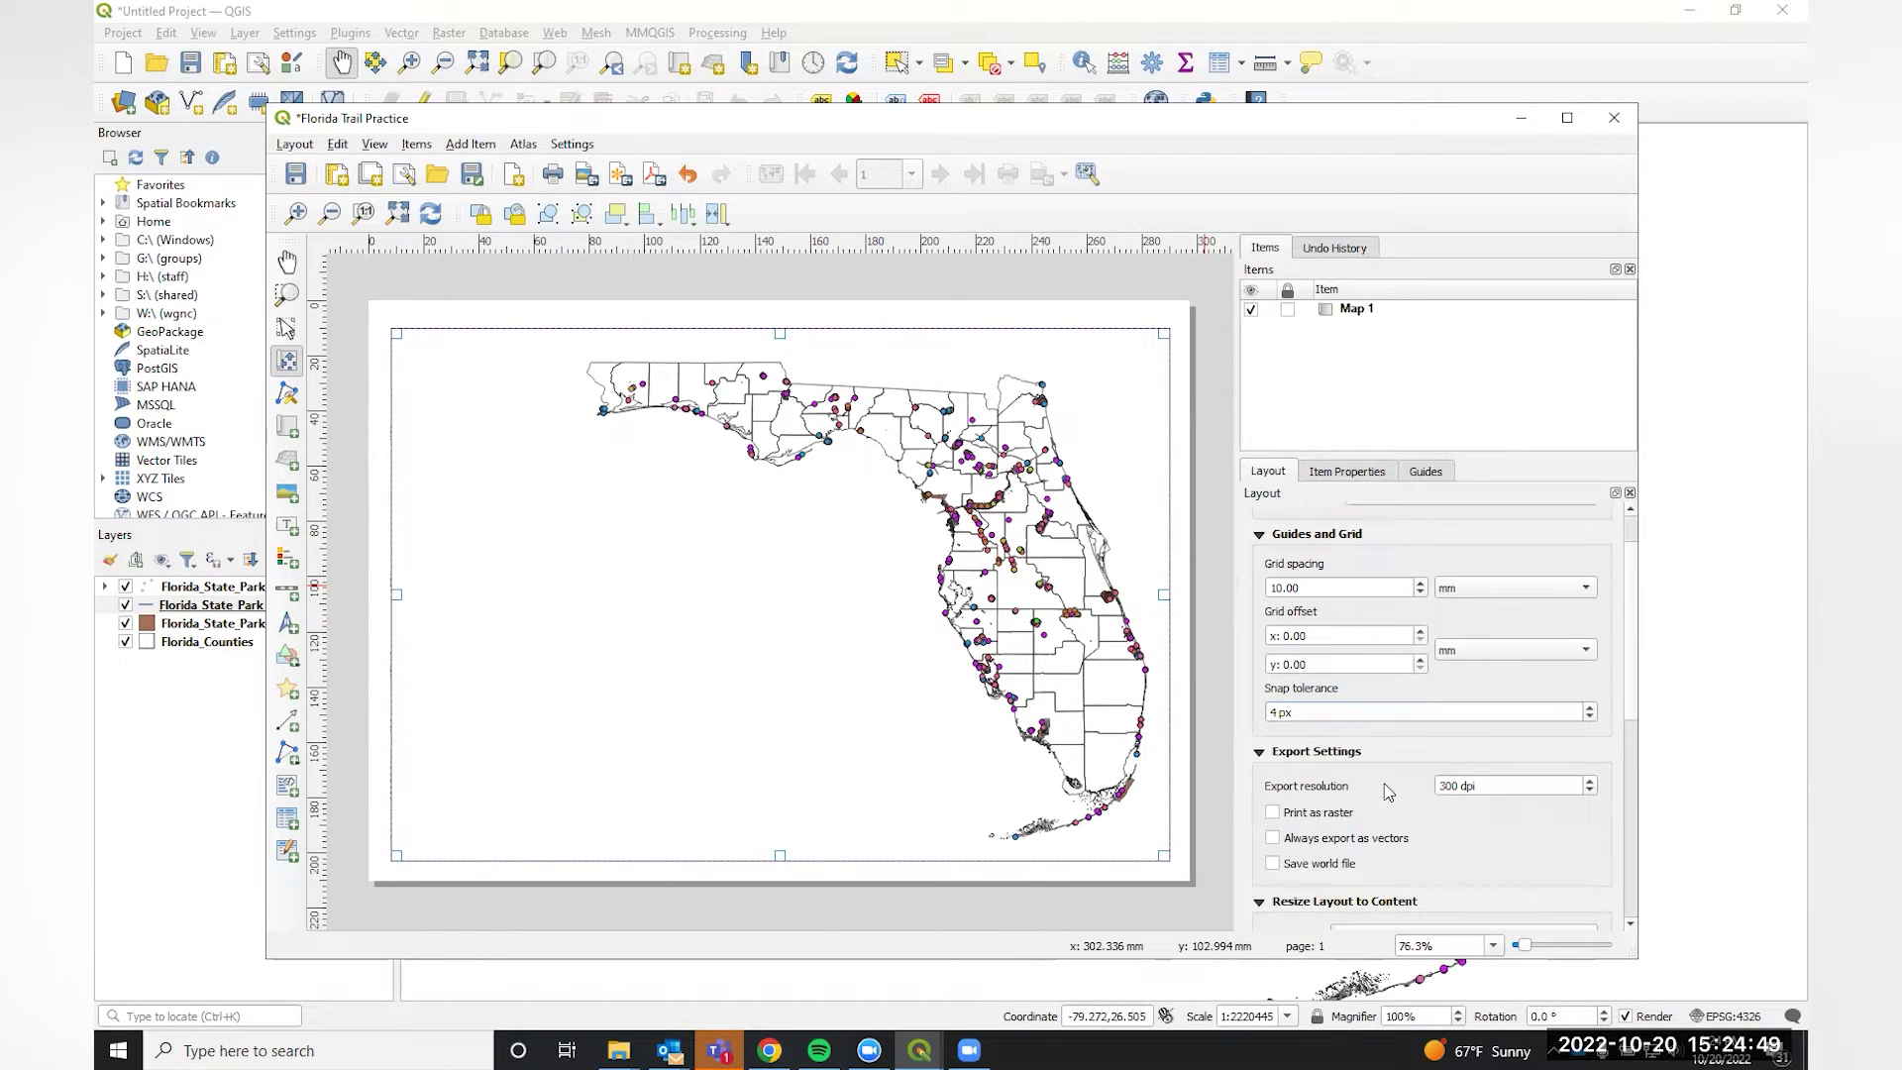
{"action": "scroll", "coordinate": [1386, 789], "scroll_direction": "up", "scroll_amount": 1}
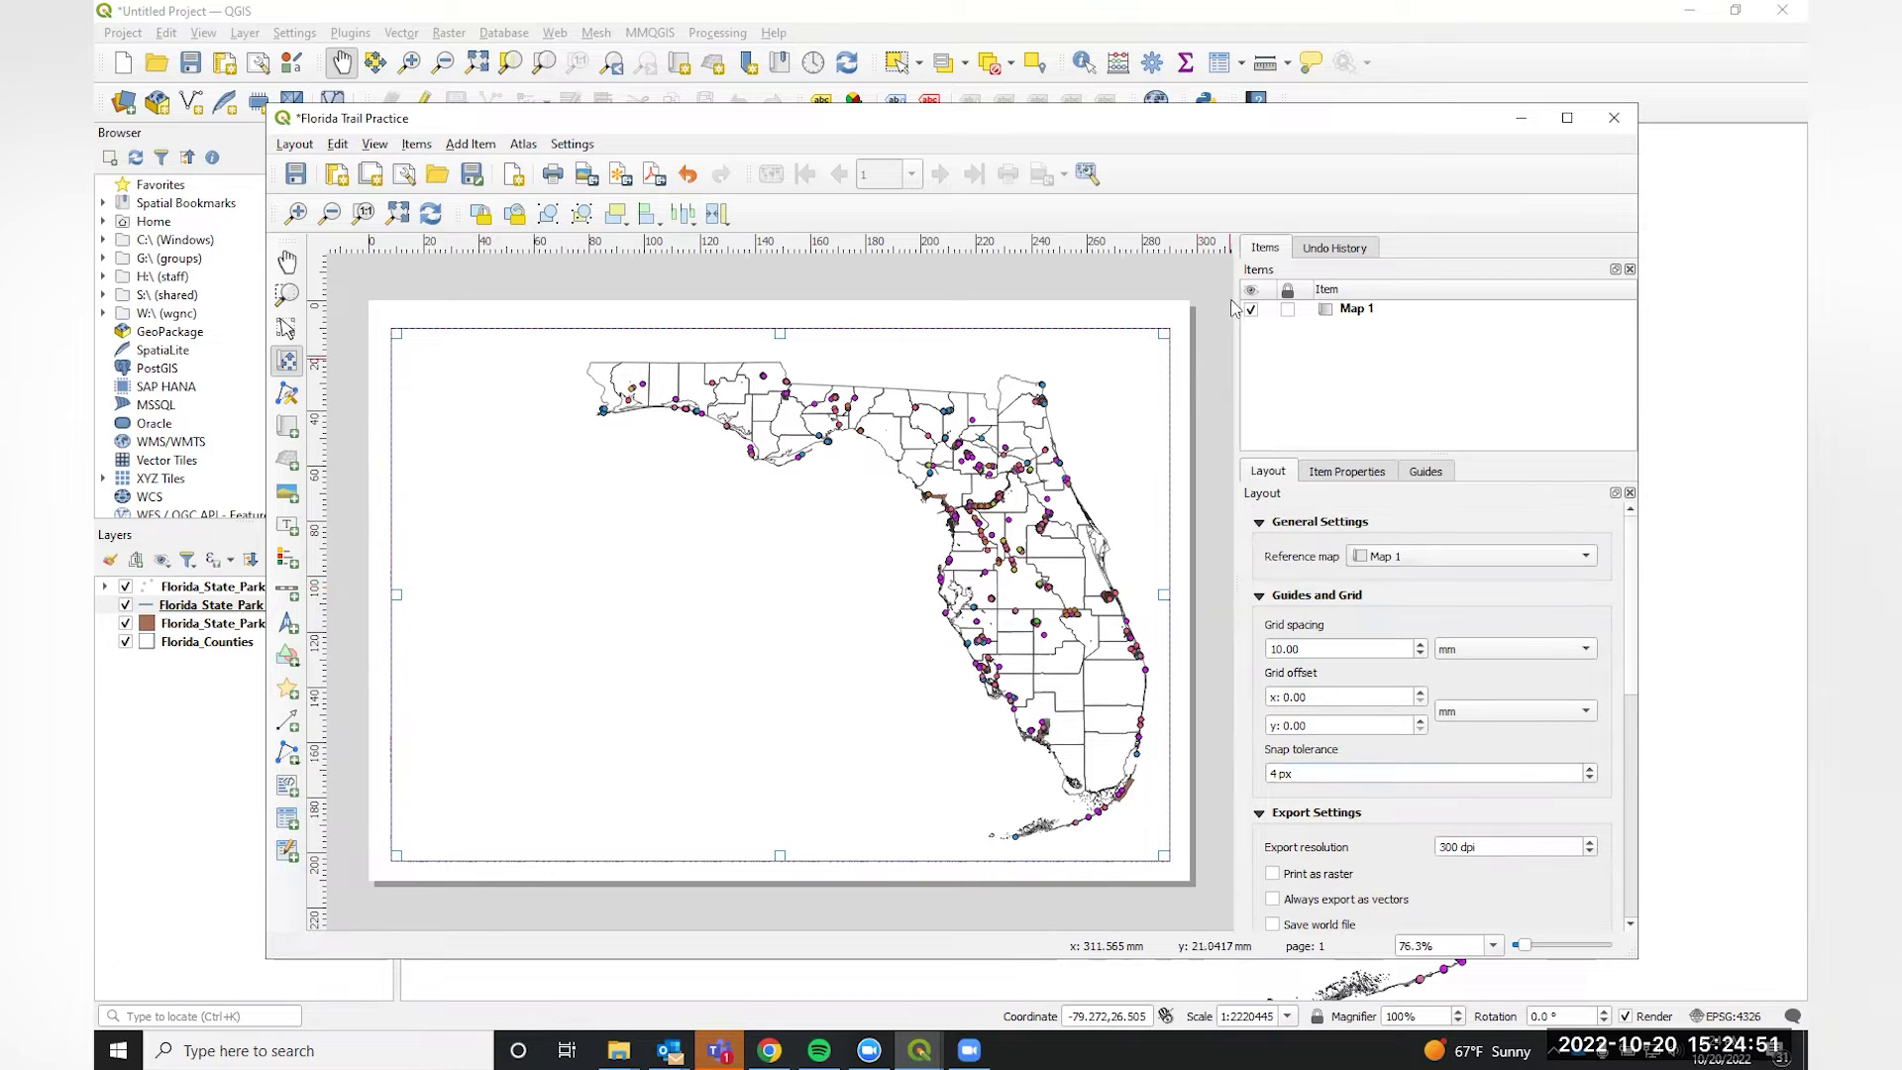
{"action": "left_click", "coordinate": [1340, 317]}
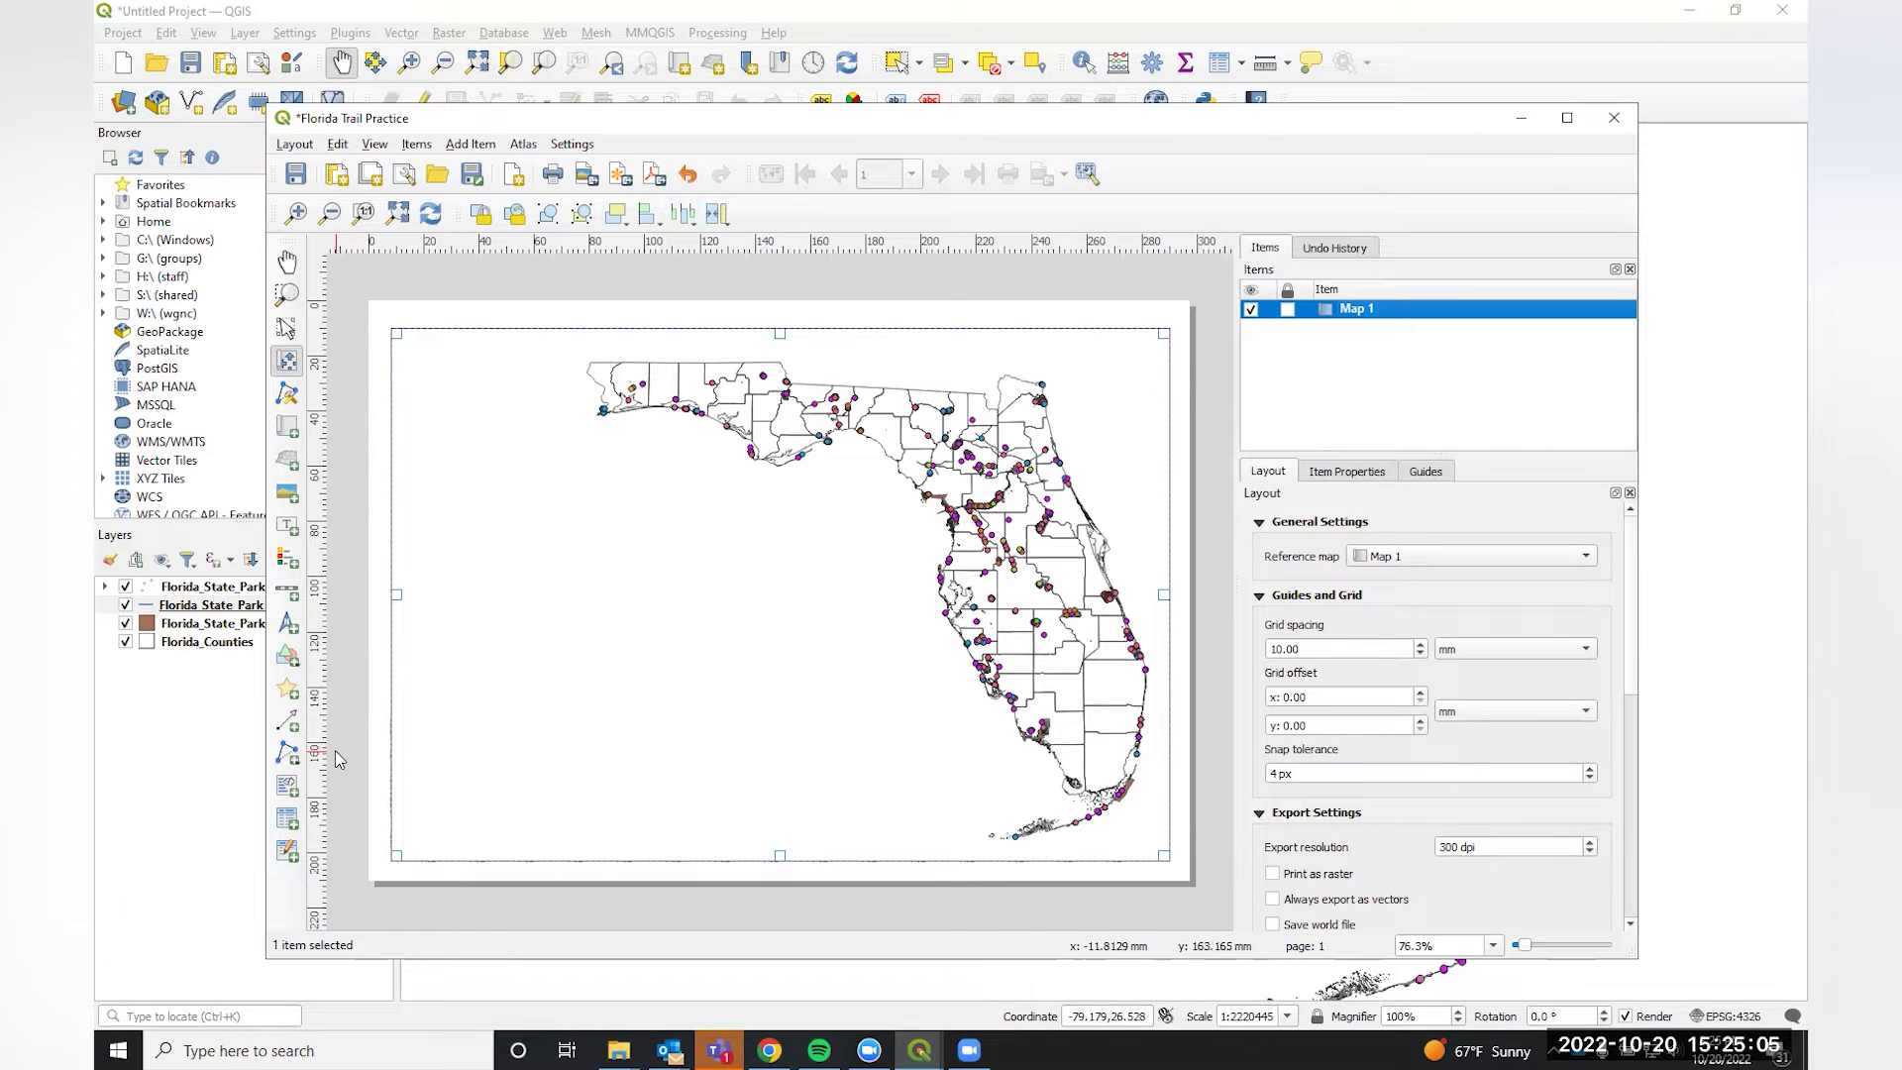
Add a text label about 130 by 25 mm in the empty area below the Panhandle and show its item properties.
{"action": "left_click", "coordinate": [286, 529]}
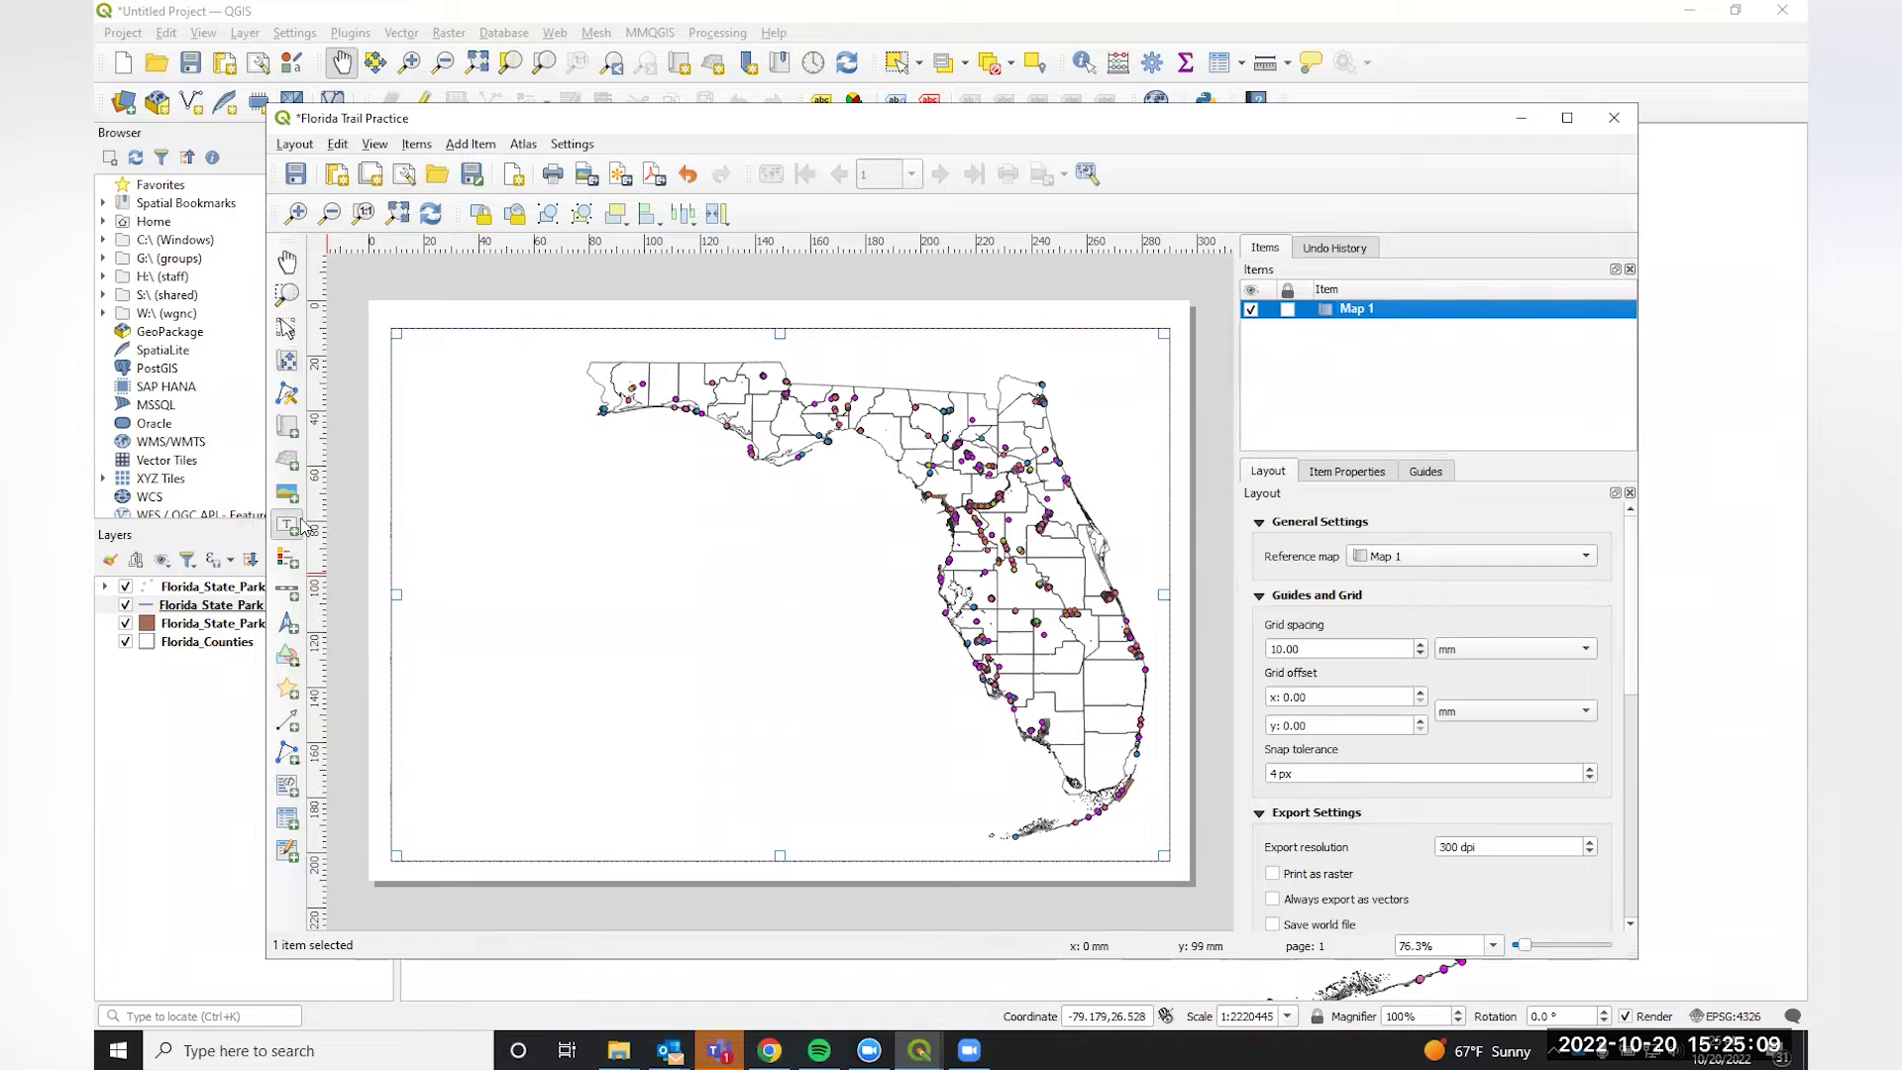
{"action": "left_click_drag", "start_coordinate": [418, 464], "coordinate": [785, 535]}
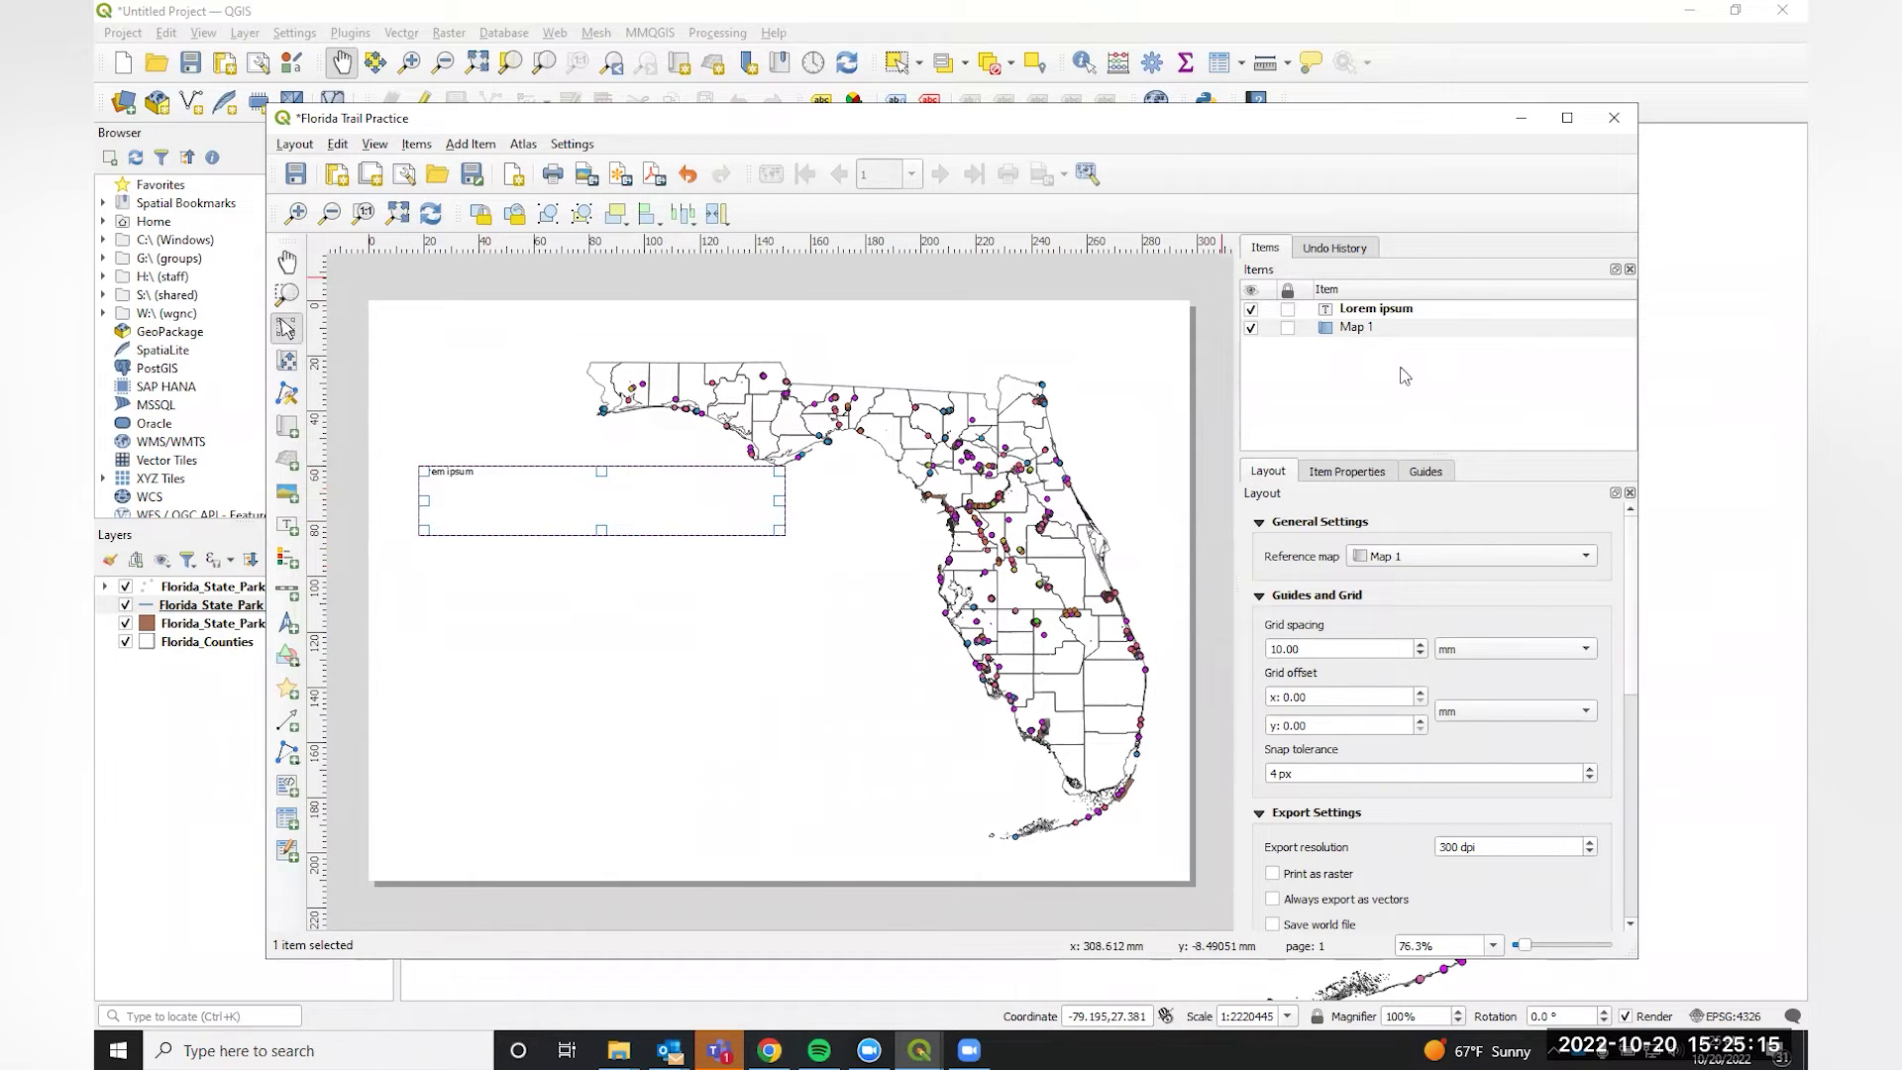
{"action": "left_click", "coordinate": [1353, 473]}
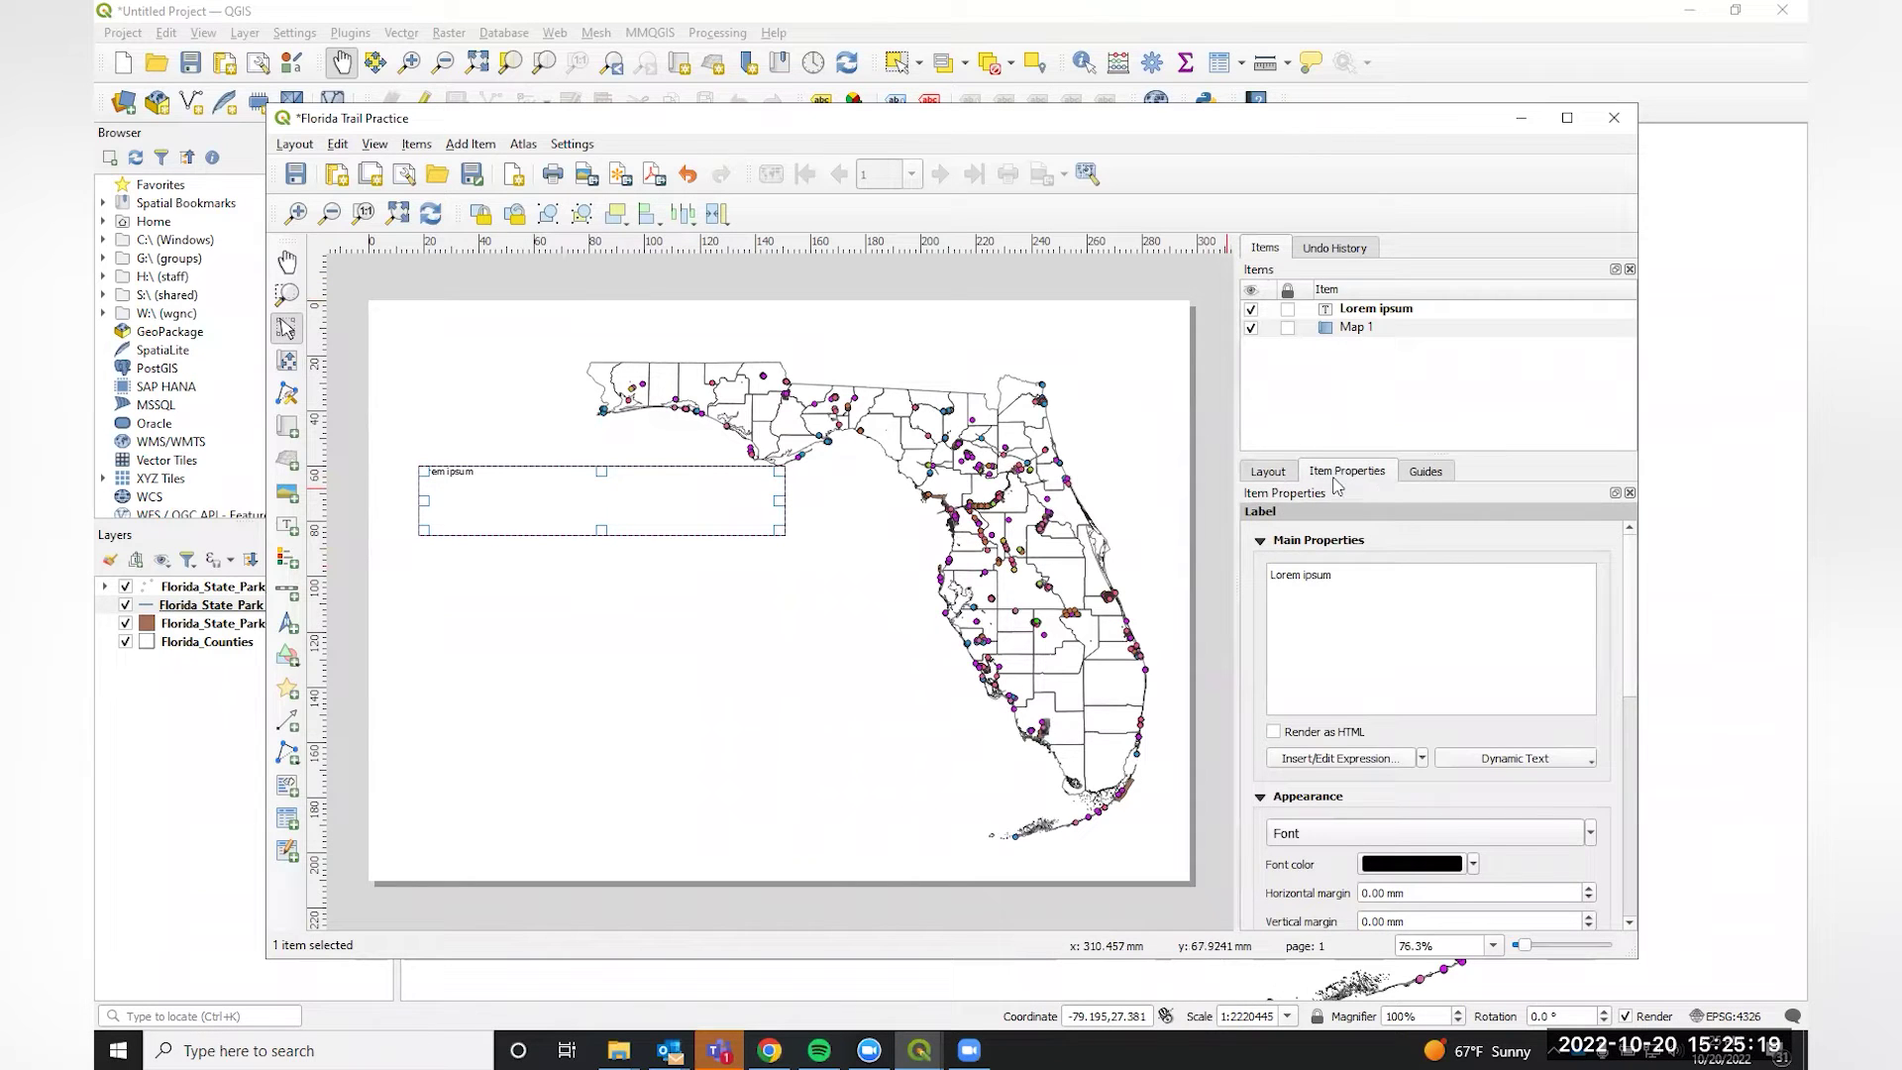
Replace the label's placeholder text with "Title".
{"action": "left_click_drag", "start_coordinate": [1335, 572], "coordinate": [1271, 574]}
{"action": "left_click", "coordinate": [1269, 578]}
{"action": "triple_click", "coordinate": [1269, 578]}
{"action": "left_click", "coordinate": [454, 477]}
{"action": "left_click", "coordinate": [1353, 579]}
{"action": "type", "text": "Tit"}
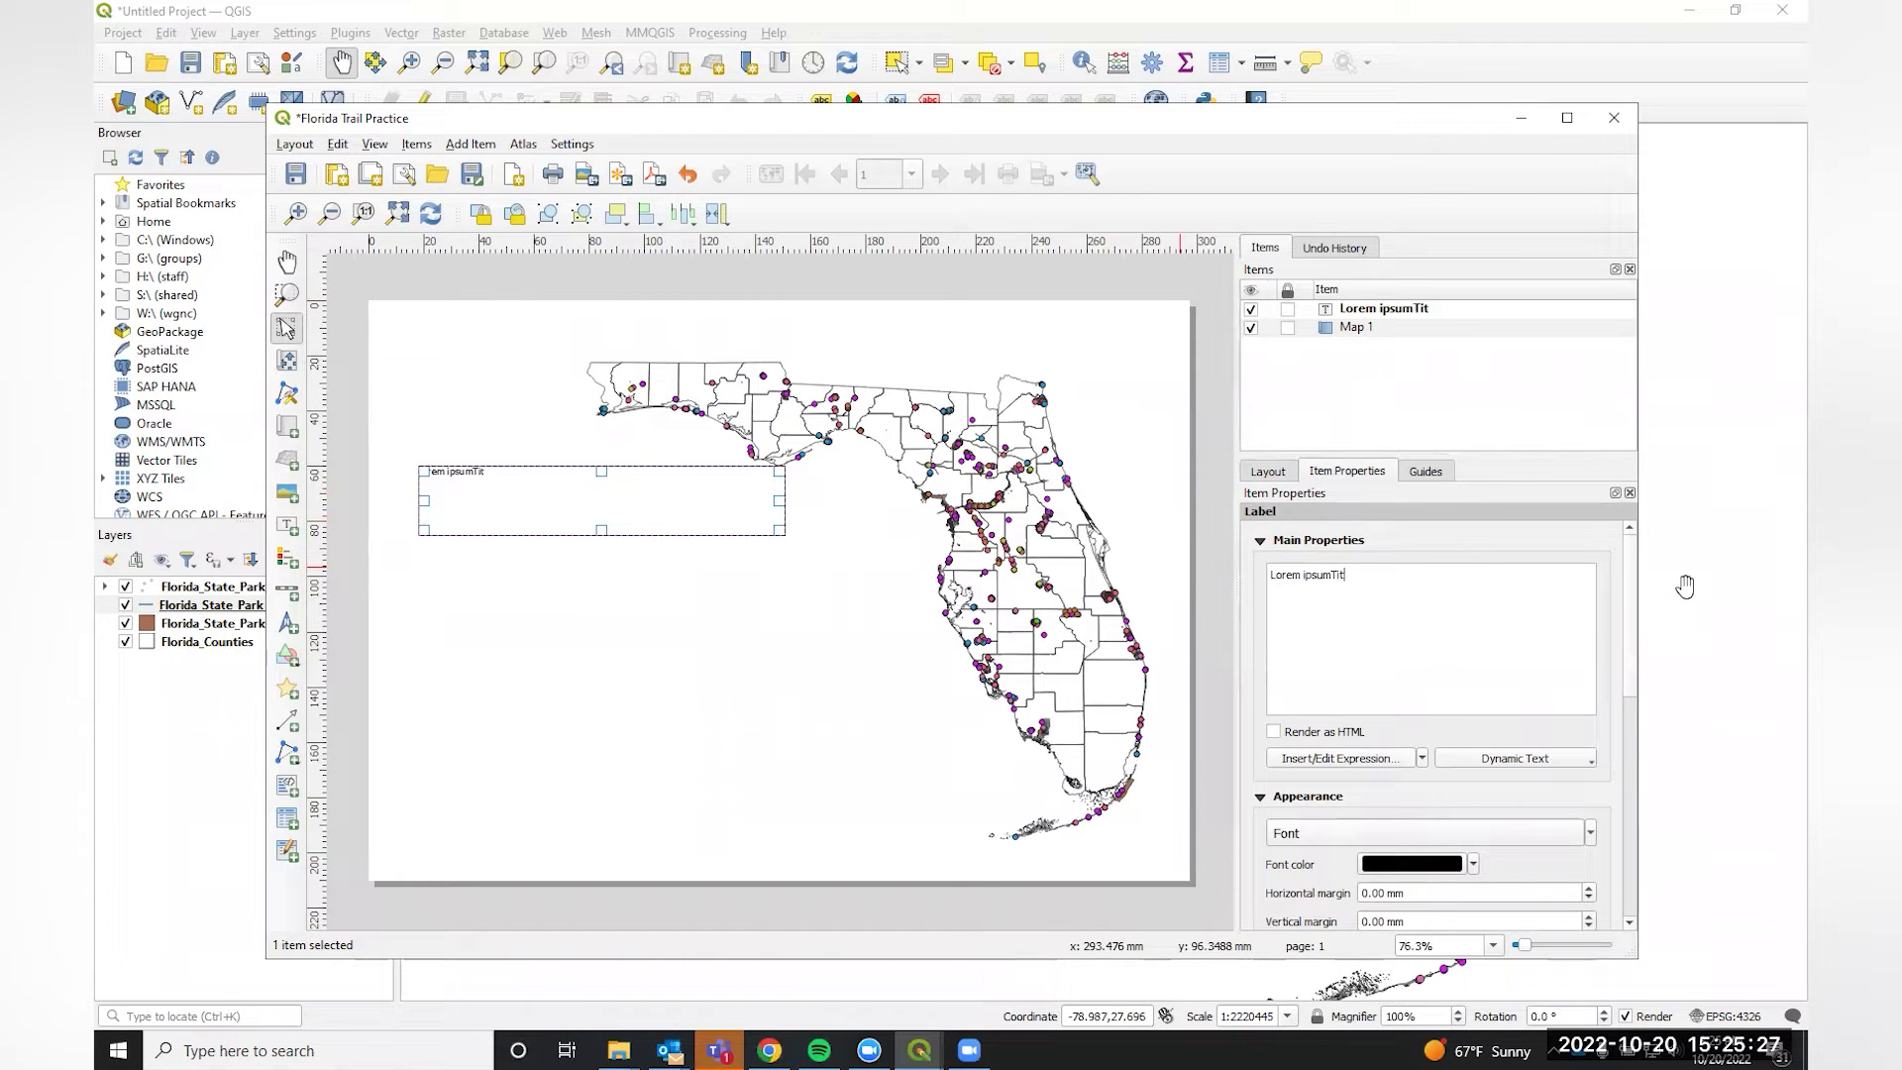
{"action": "type", "text": "l"}
{"action": "key", "text": "BackSpace"}
{"action": "key", "text": "BackSpace"}
{"action": "key", "text": "BackSpace"}
{"action": "key", "text": "BackSpace"}
{"action": "key", "text": "BackSpace"}
{"action": "key", "text": "BackSpace"}
{"action": "key", "text": "BackSpace"}
{"action": "key", "text": "BackSpace"}
{"action": "key", "text": "BackSpace"}
{"action": "key", "text": "BackSpace"}
{"action": "key", "text": "BackSpace"}
{"action": "key", "text": "BackSpace"}
{"action": "key", "text": "BackSpace"}
{"action": "key", "text": "BackSpace"}
{"action": "key", "text": "BackSpace"}
{"action": "type", "text": "T"}
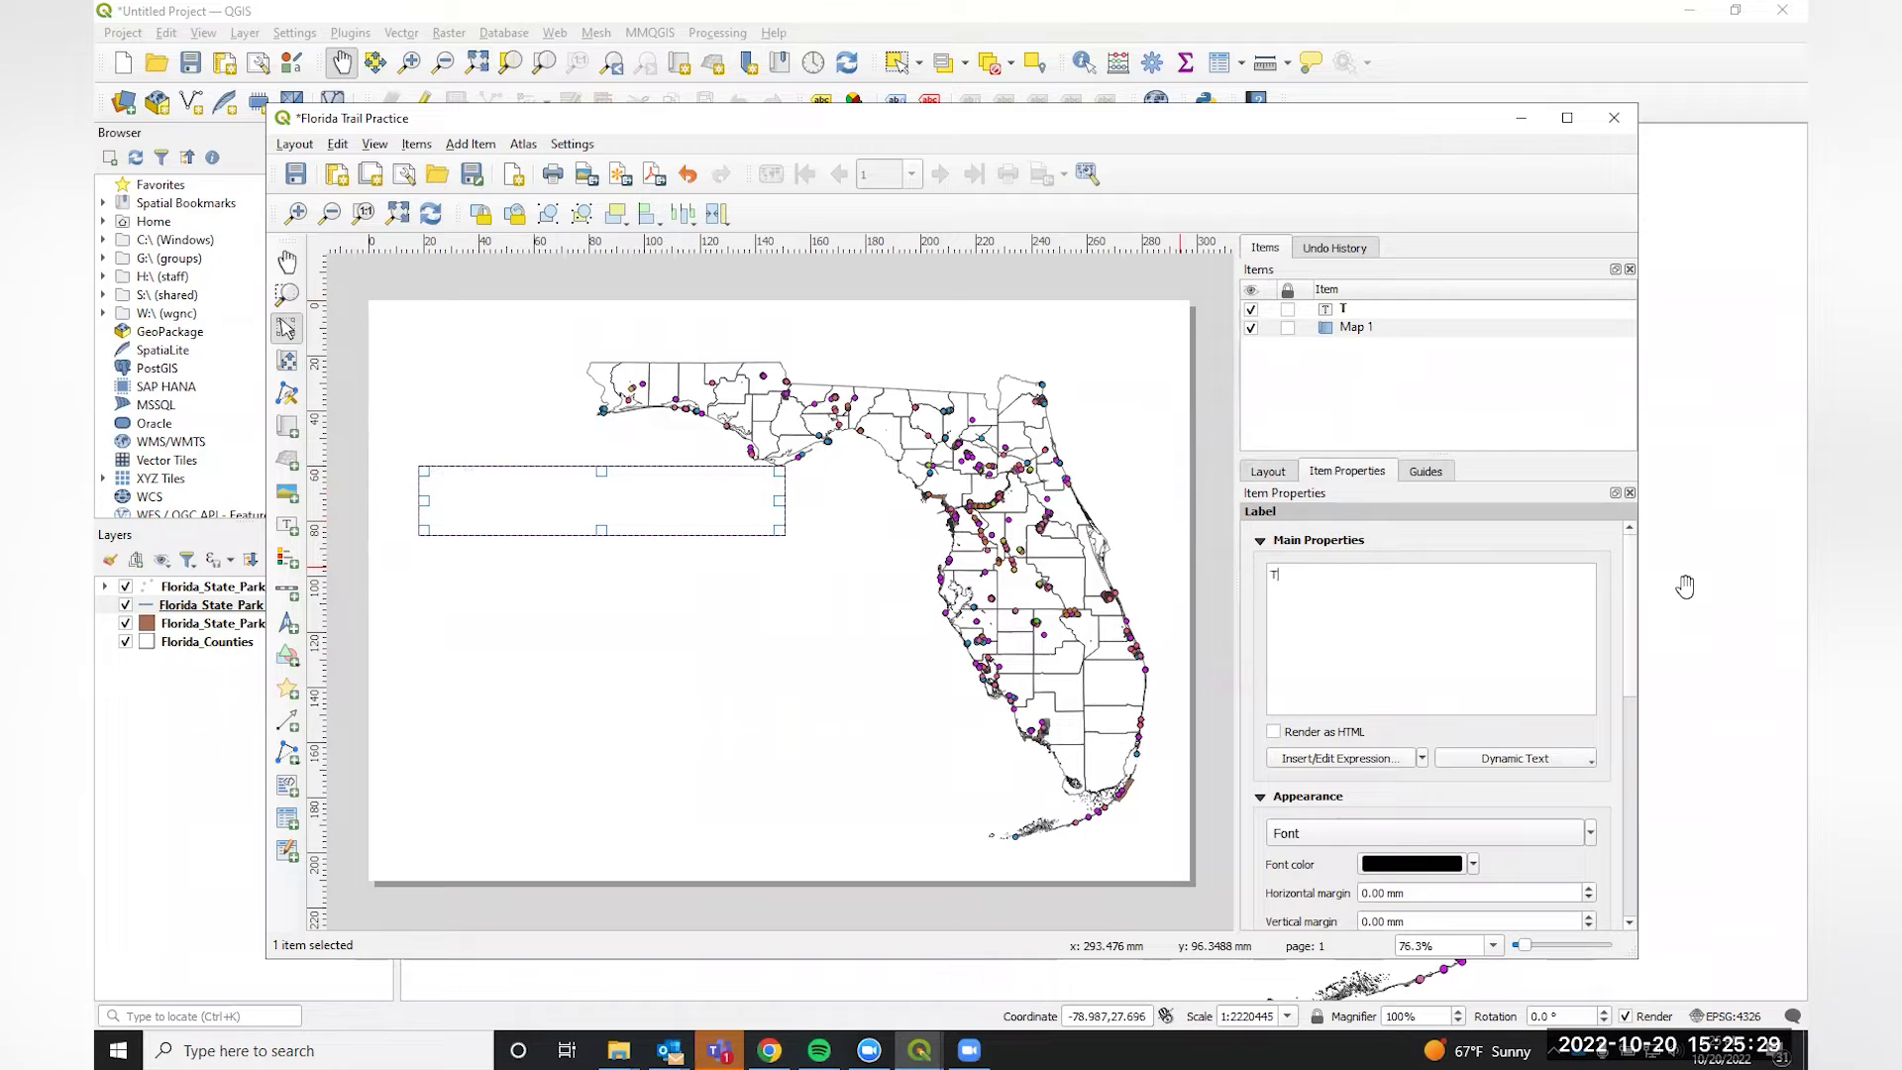
{"action": "type", "text": "itl"}
Set the title label's horizontal alignment to Center in its appearance settings.
{"action": "scroll", "coordinate": [1411, 782], "scroll_direction": "down", "scroll_amount": 1}
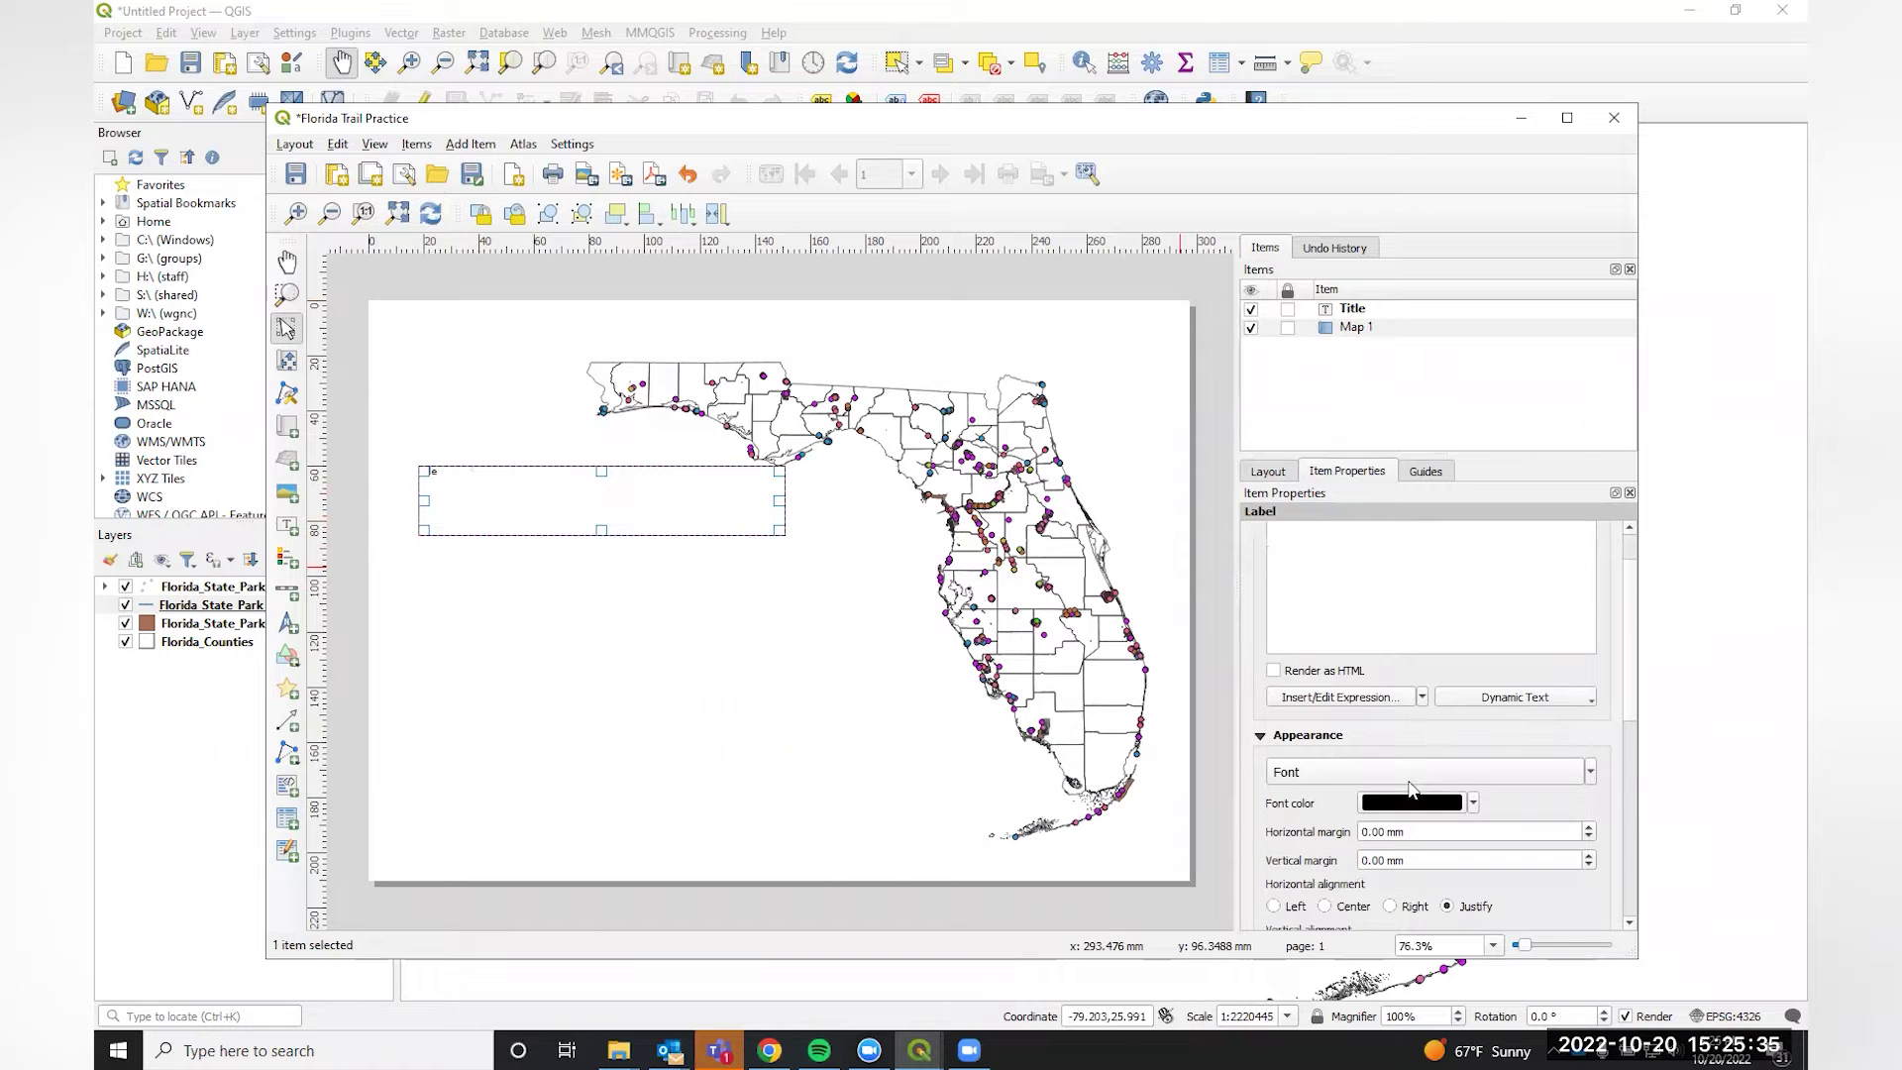
{"action": "left_click", "coordinate": [1592, 773]}
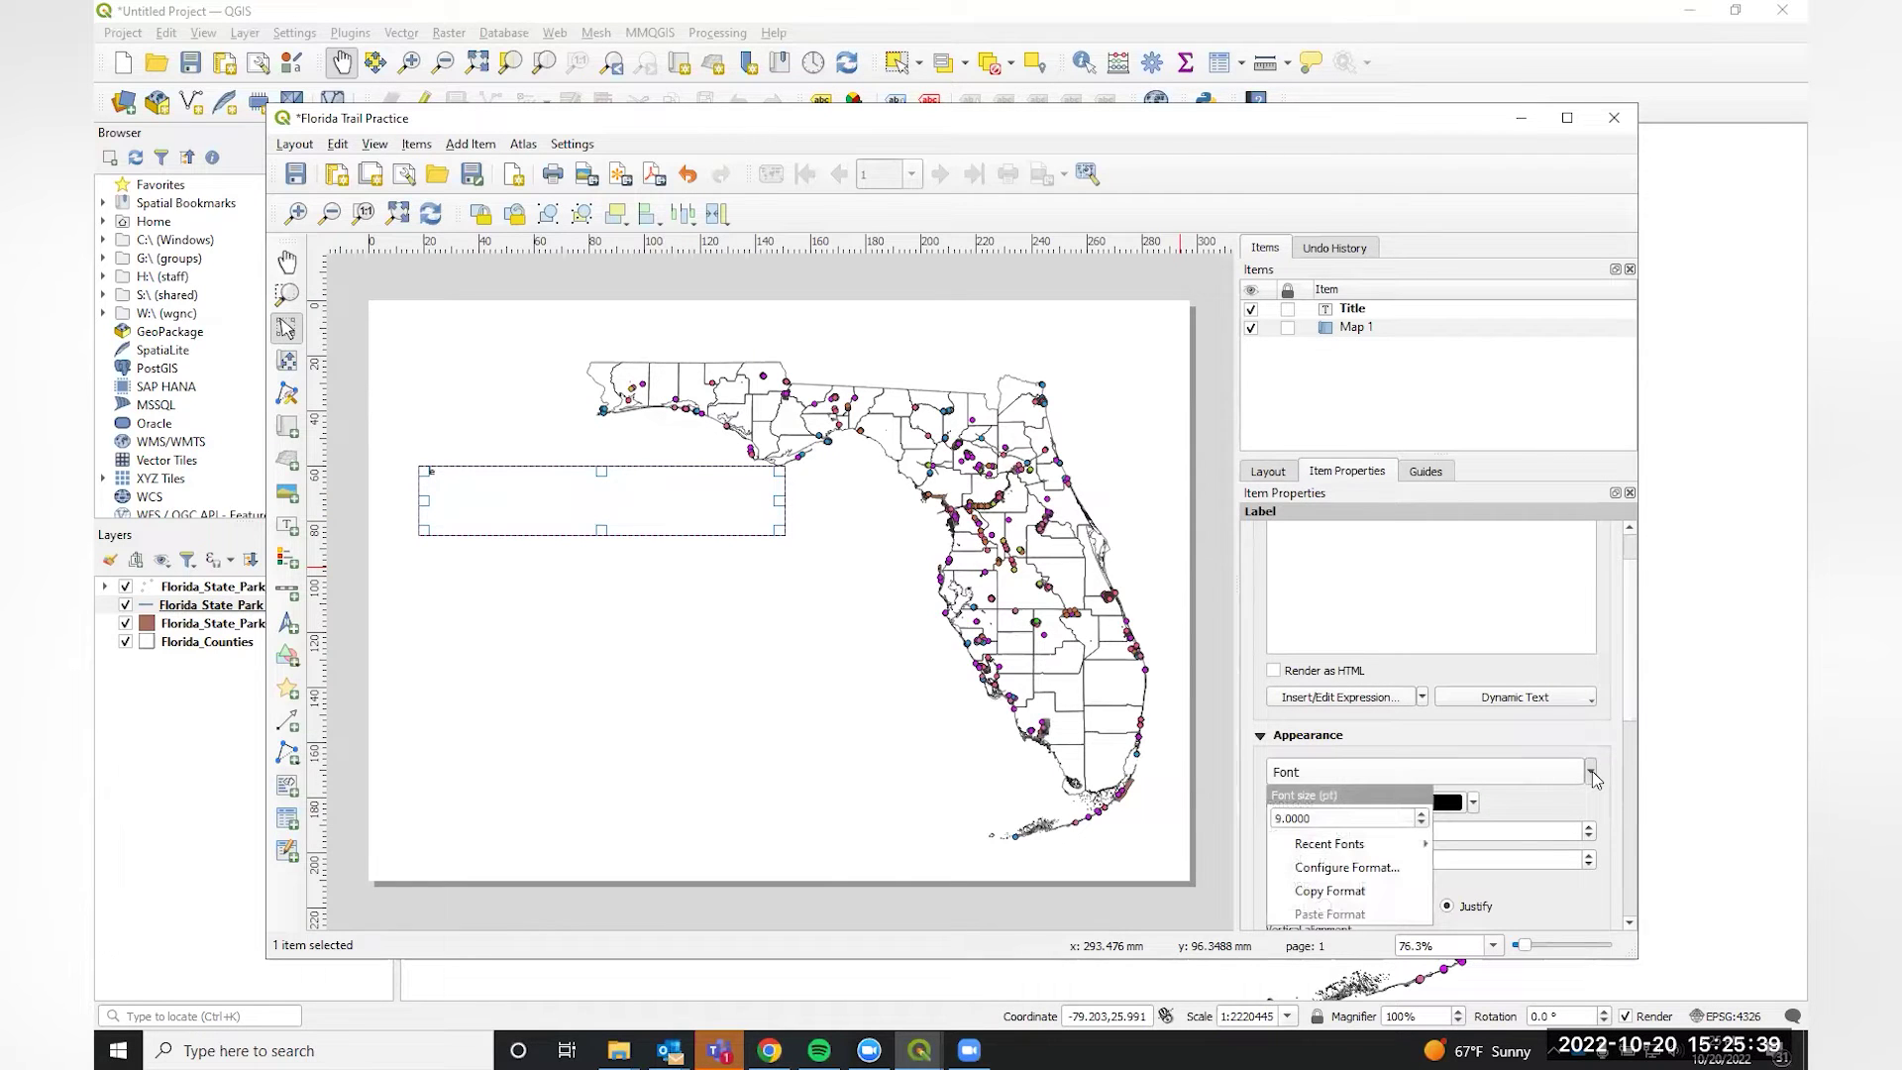
{"action": "left_click", "coordinate": [1594, 776]}
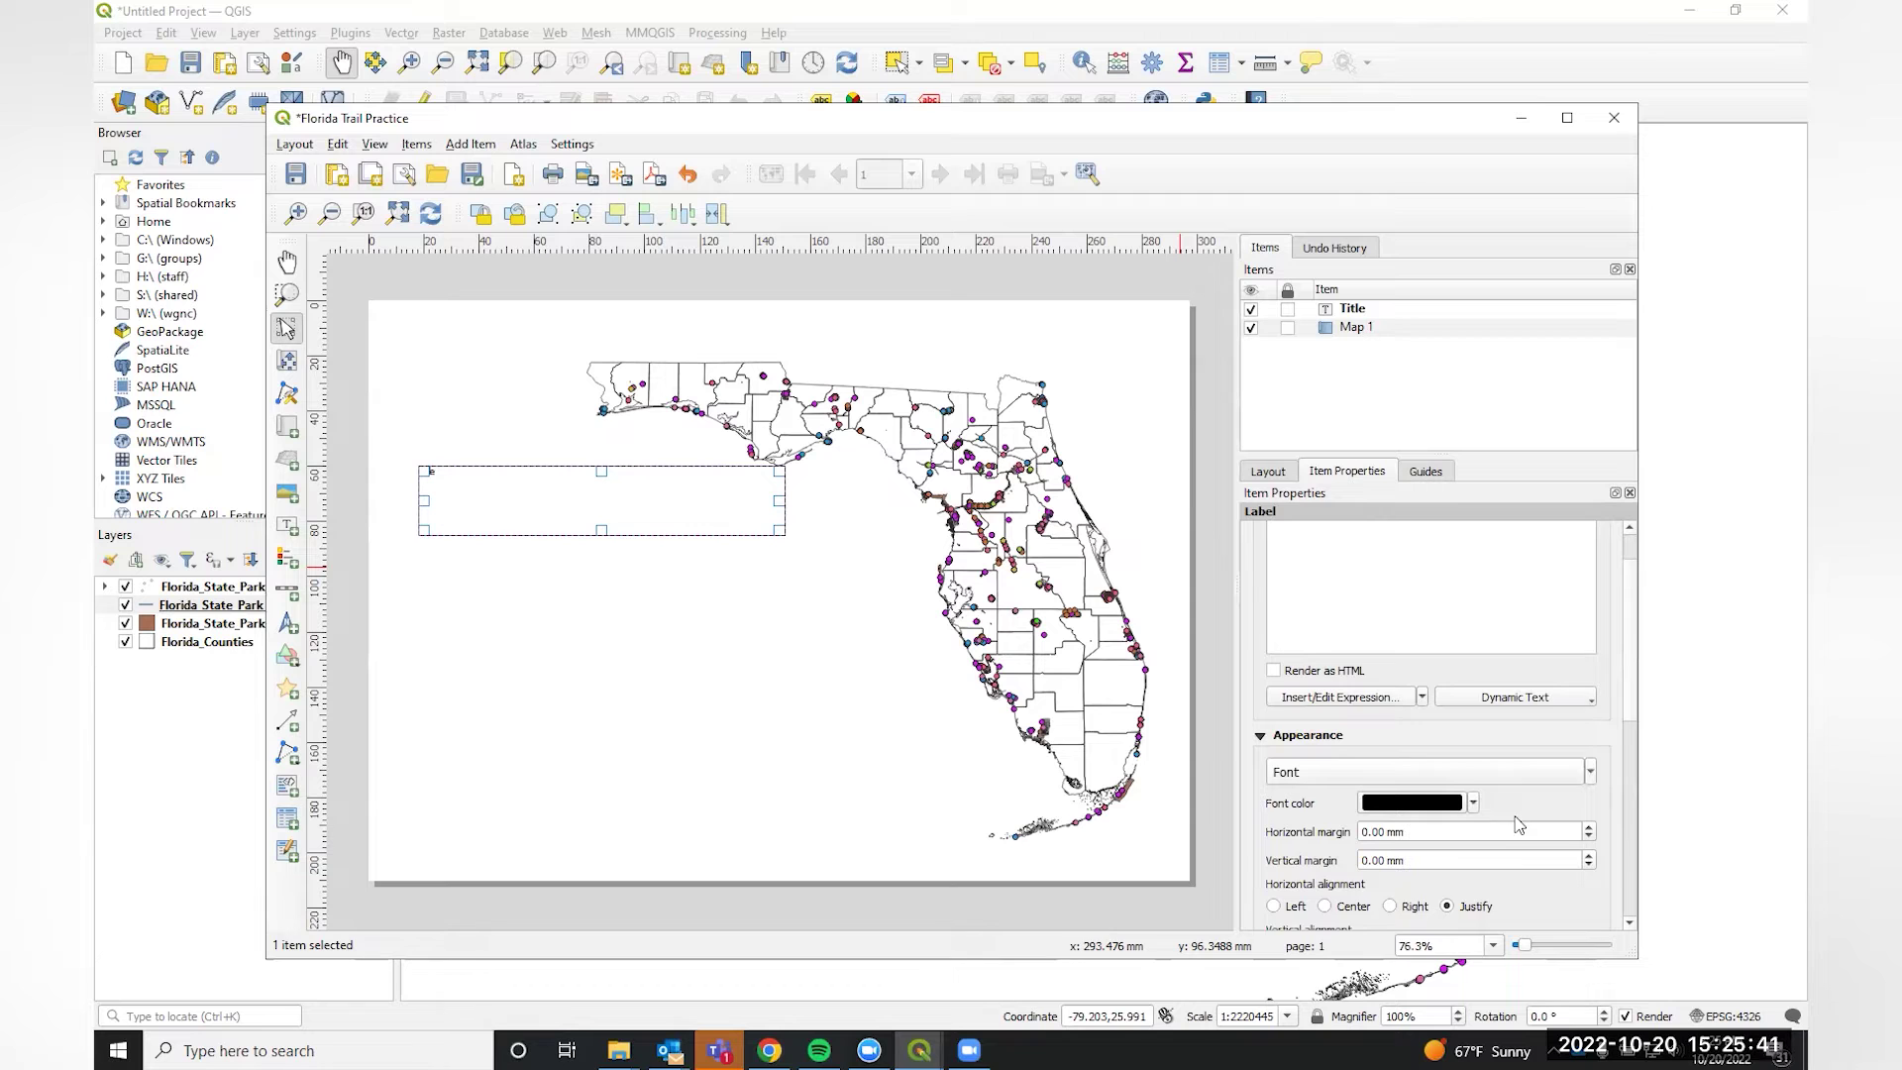
{"action": "scroll", "coordinate": [1394, 891], "scroll_direction": "down", "scroll_amount": 3}
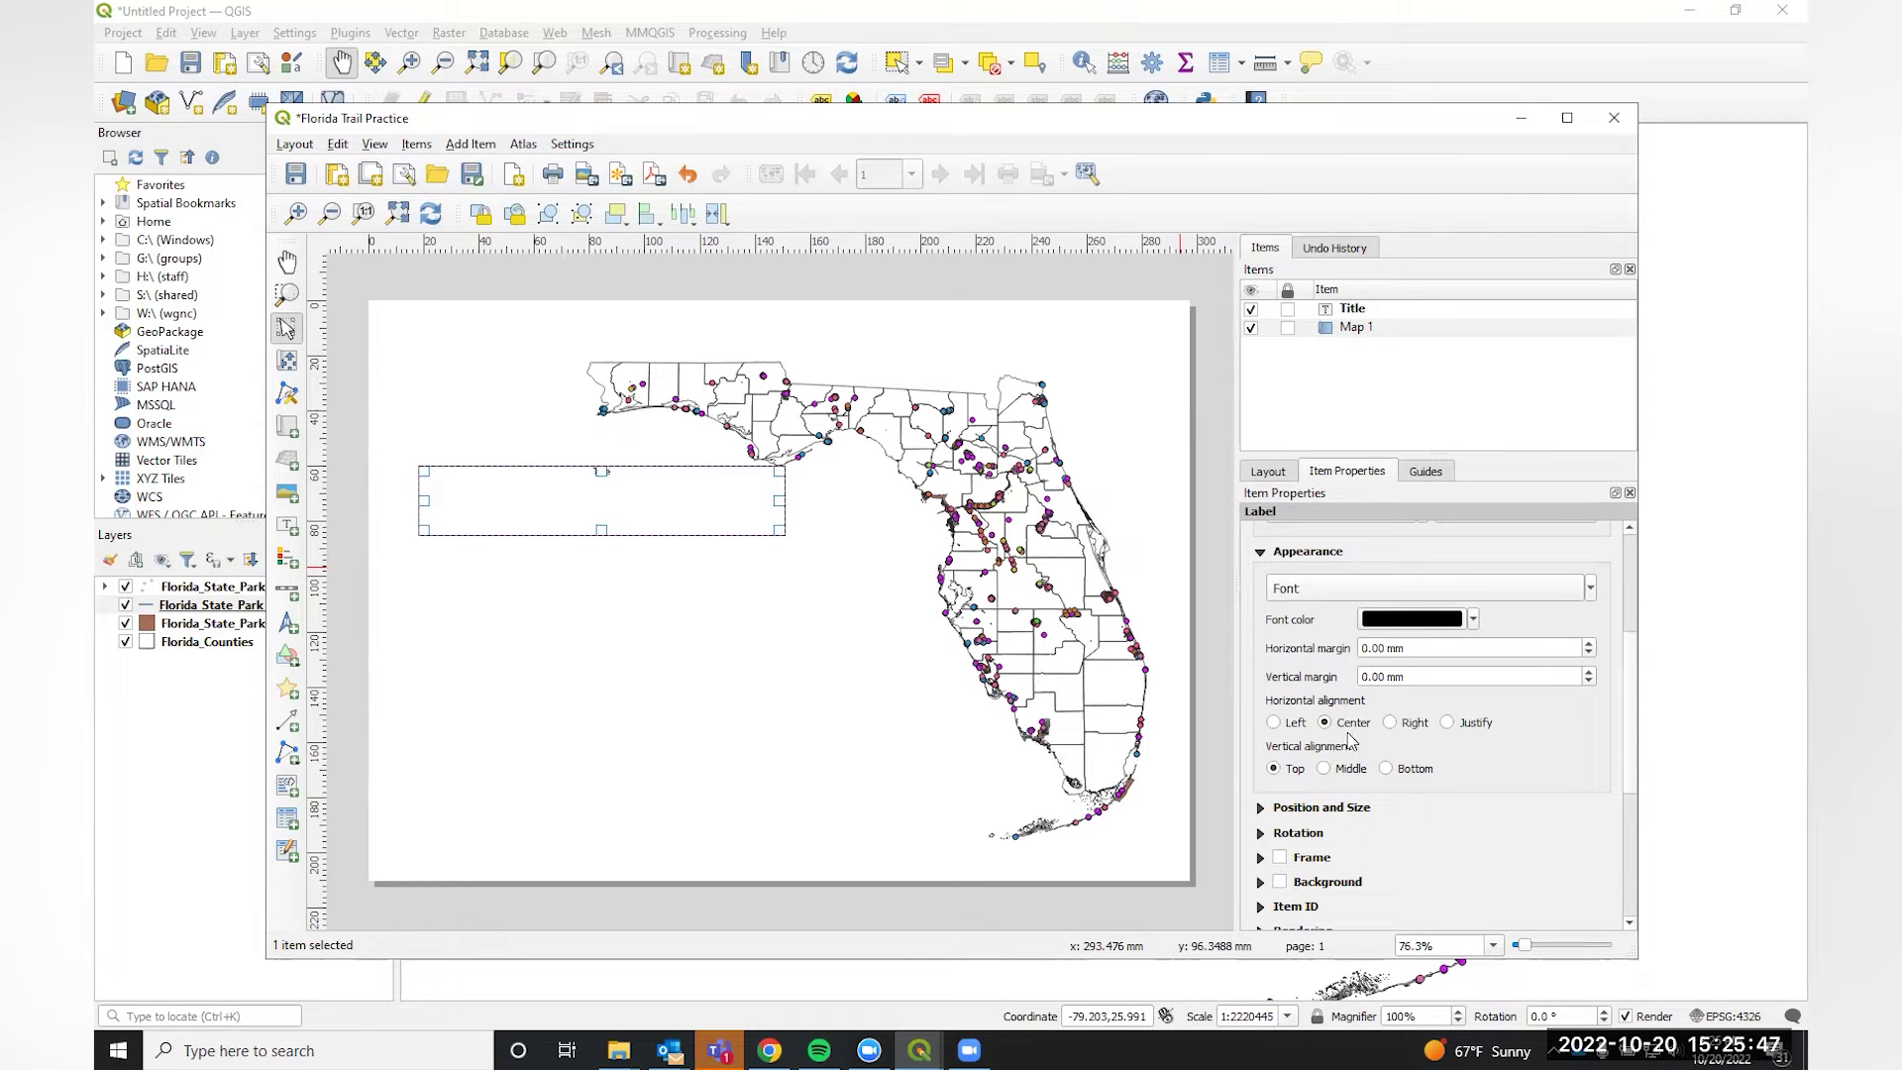
Set the title label's font size to 20 pt, keeping the font color black.
{"action": "left_click", "coordinate": [1474, 620]}
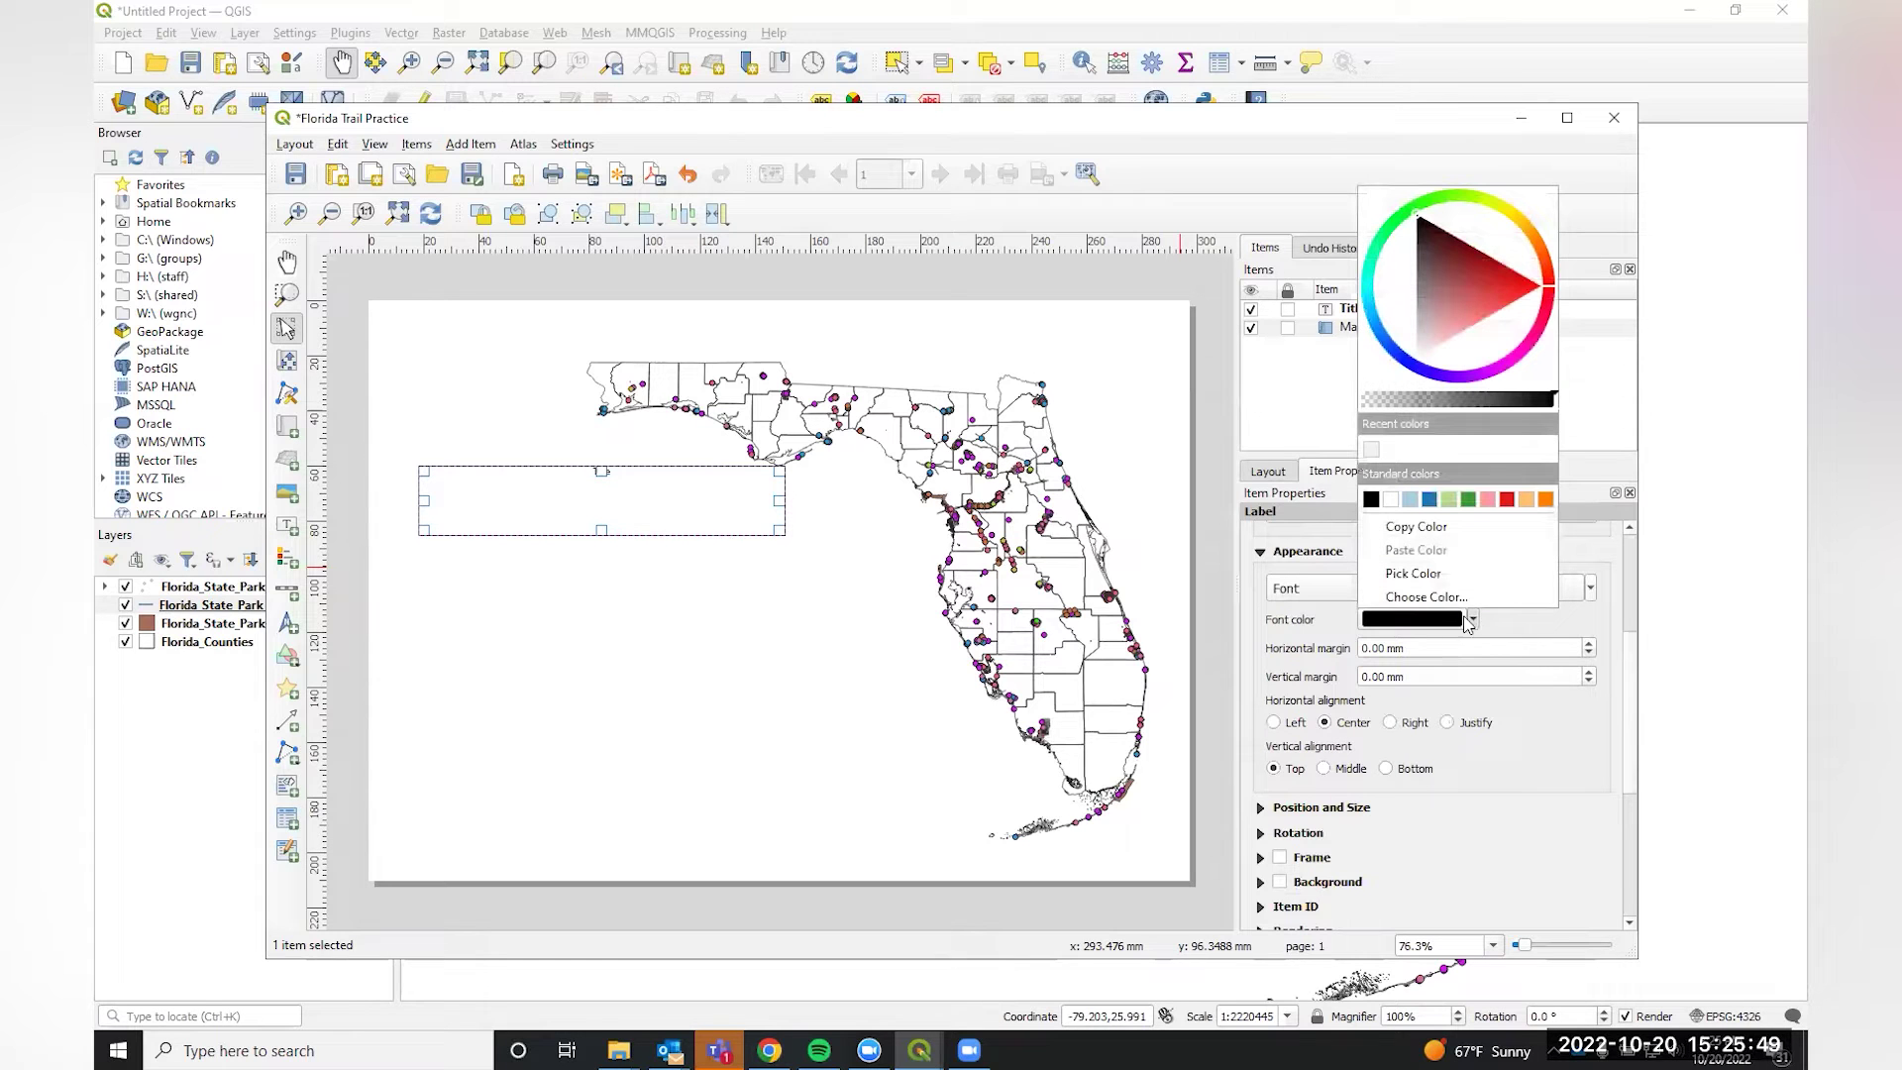
{"action": "left_click", "coordinate": [1523, 624]}
{"action": "left_click", "coordinate": [1590, 589]}
{"action": "left_click_drag", "start_coordinate": [1374, 632], "coordinate": [1262, 634]}
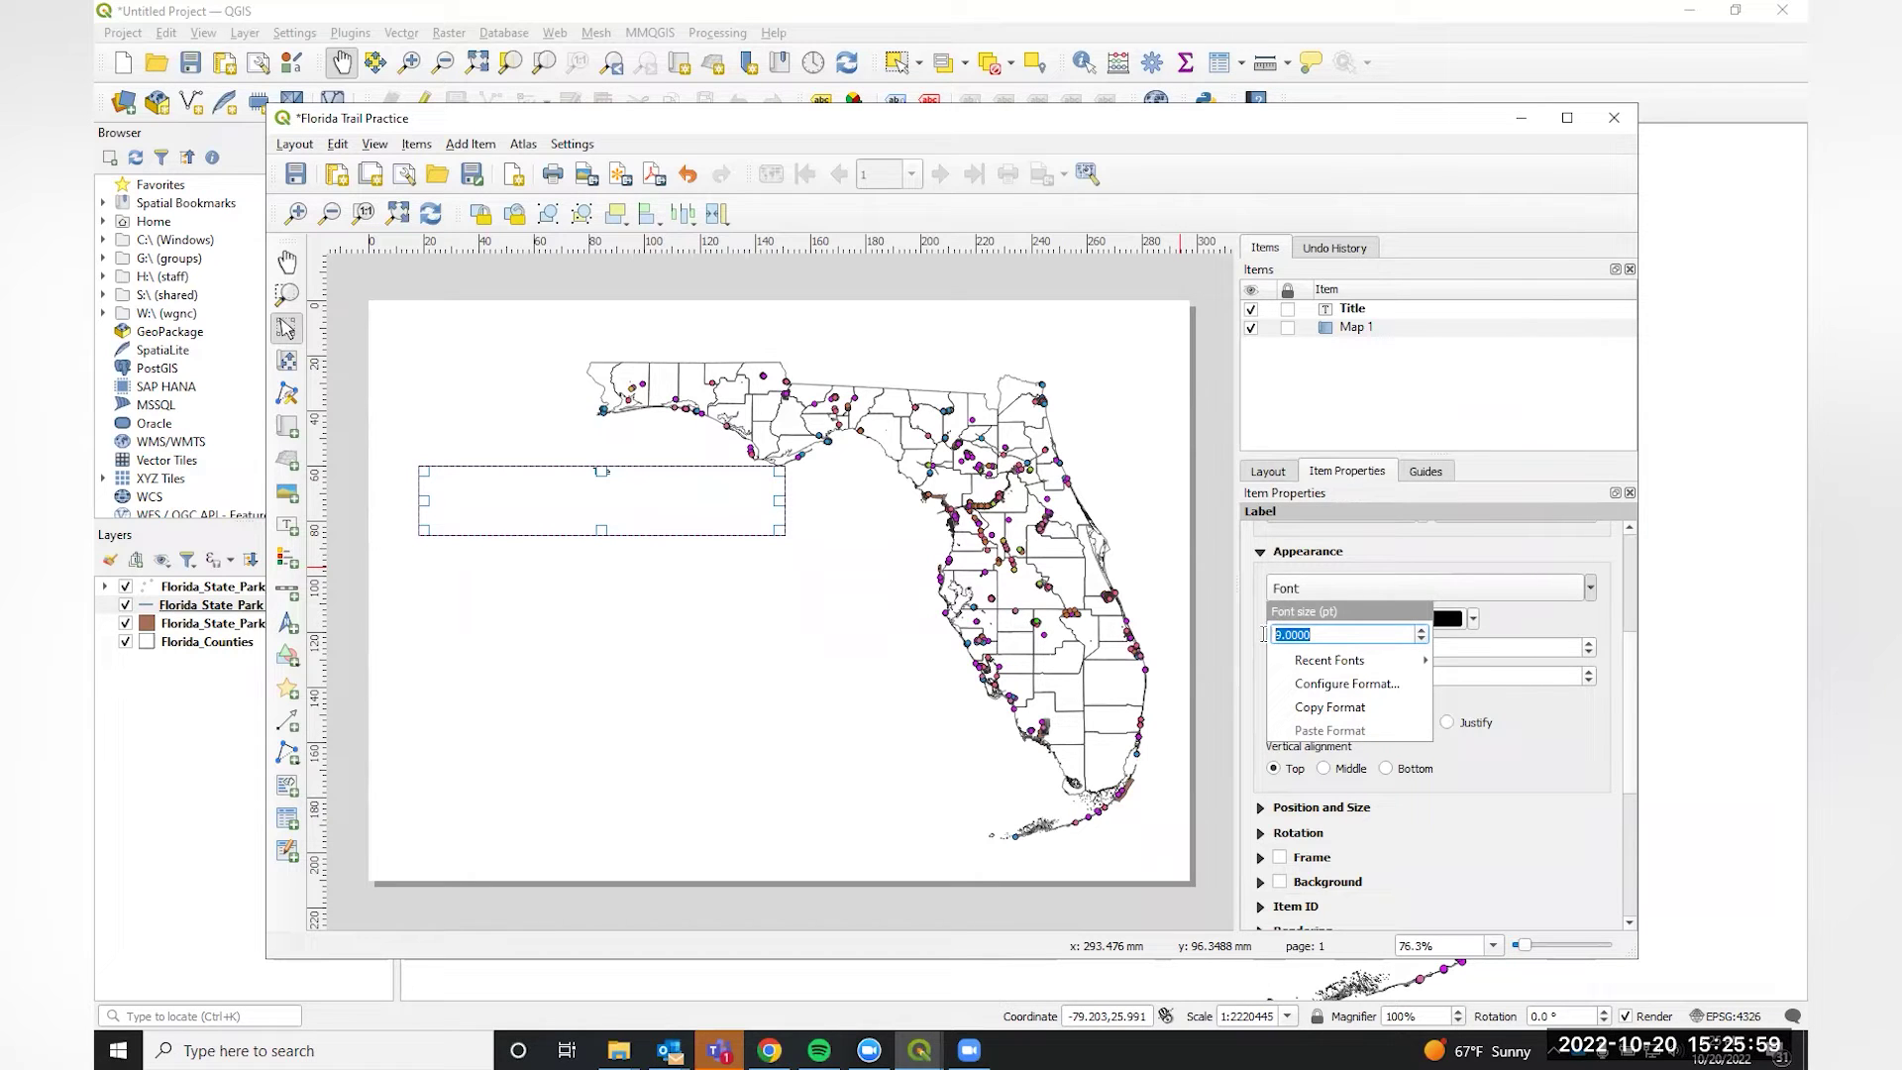
{"action": "type", "text": "20"}
{"action": "key", "text": "Return"}
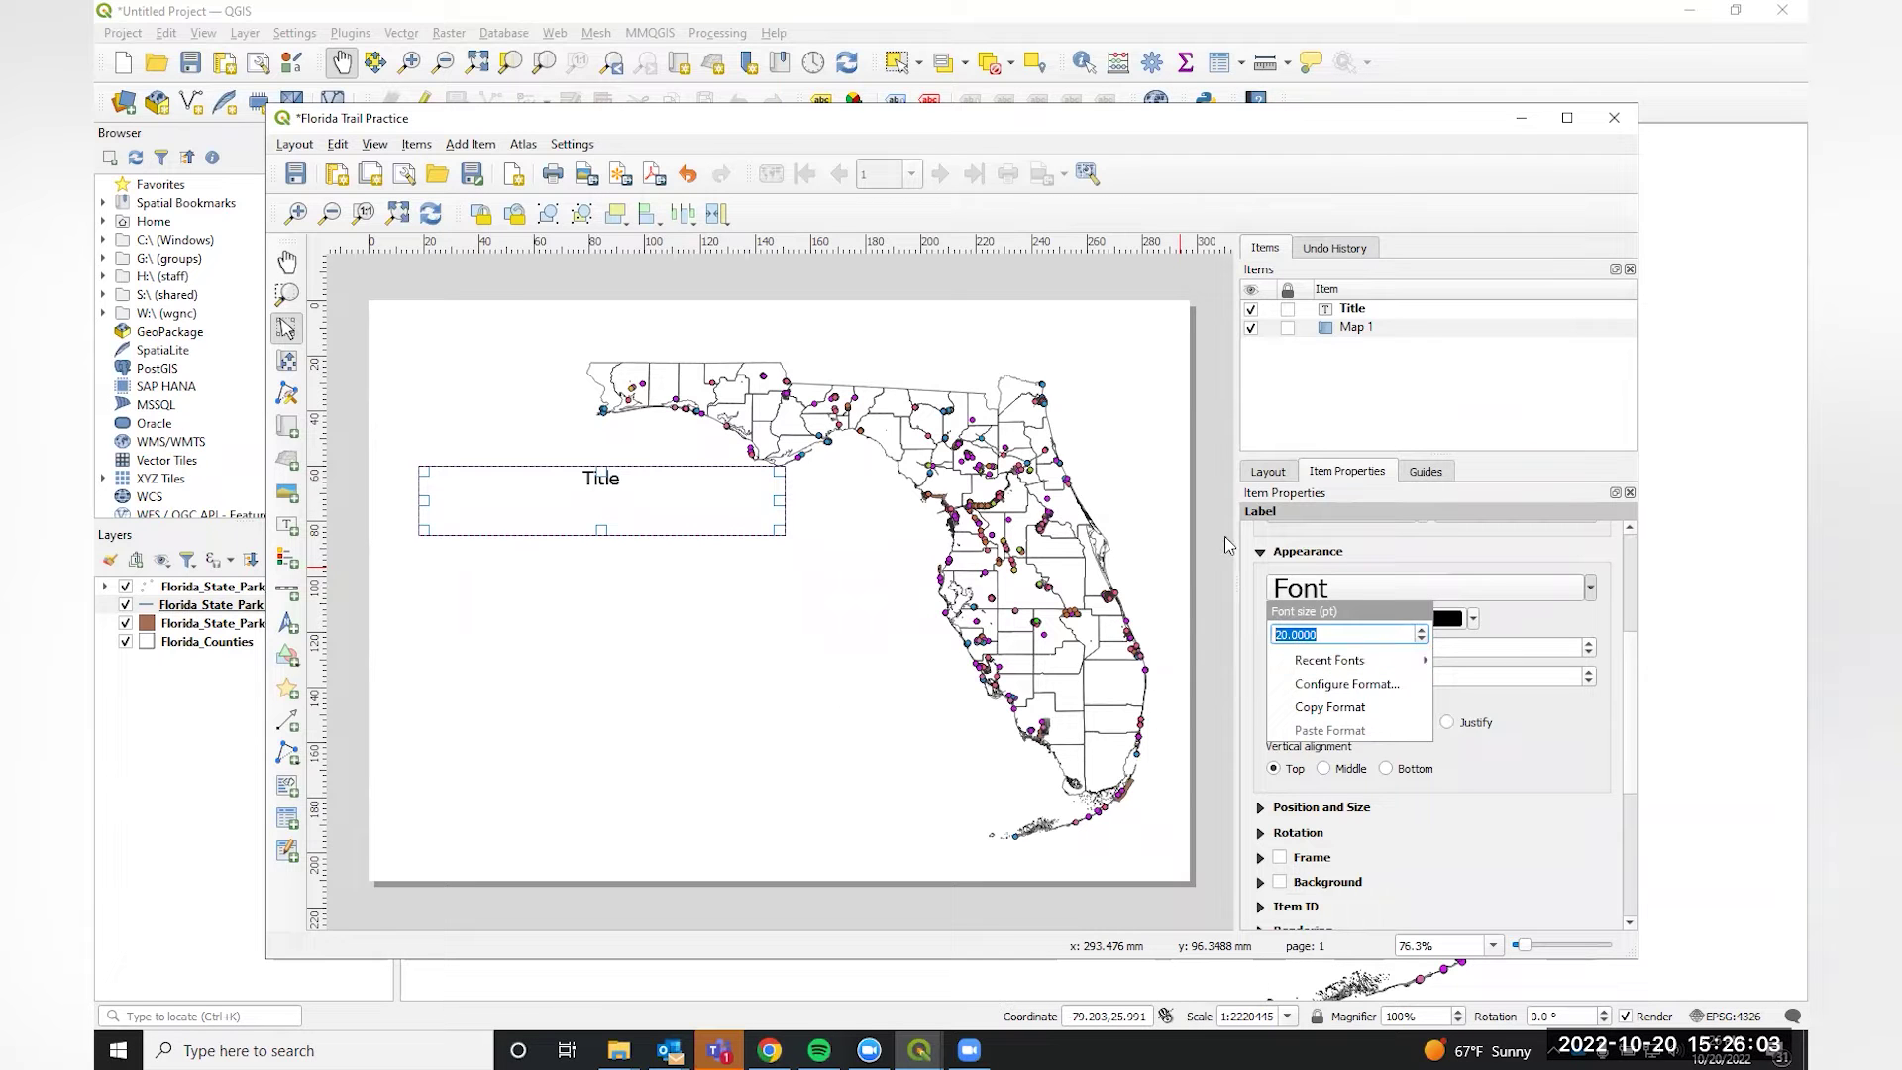
{"action": "left_click", "coordinate": [1193, 525]}
Move the title label to the top centre of the page above the map and deselect it.
{"action": "left_click", "coordinate": [587, 484]}
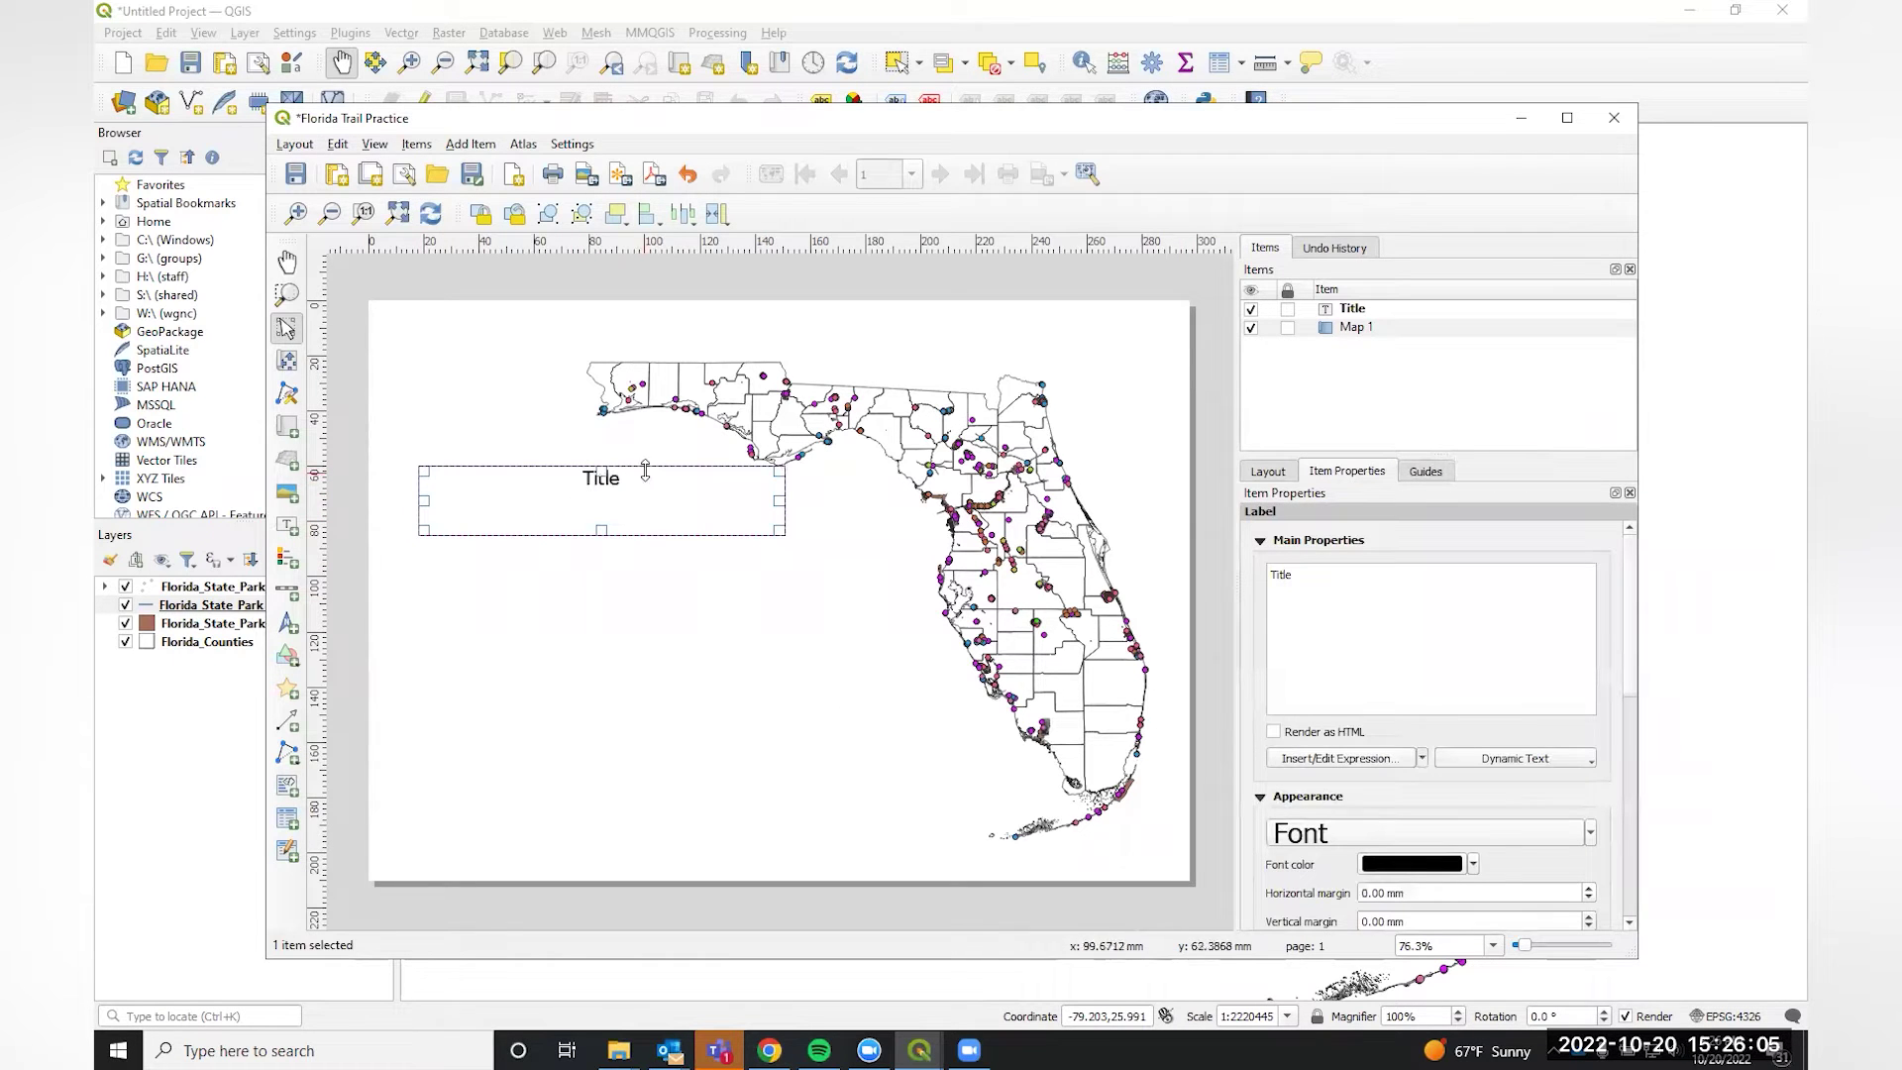
{"action": "left_click_drag", "start_coordinate": [644, 493], "coordinate": [822, 340]}
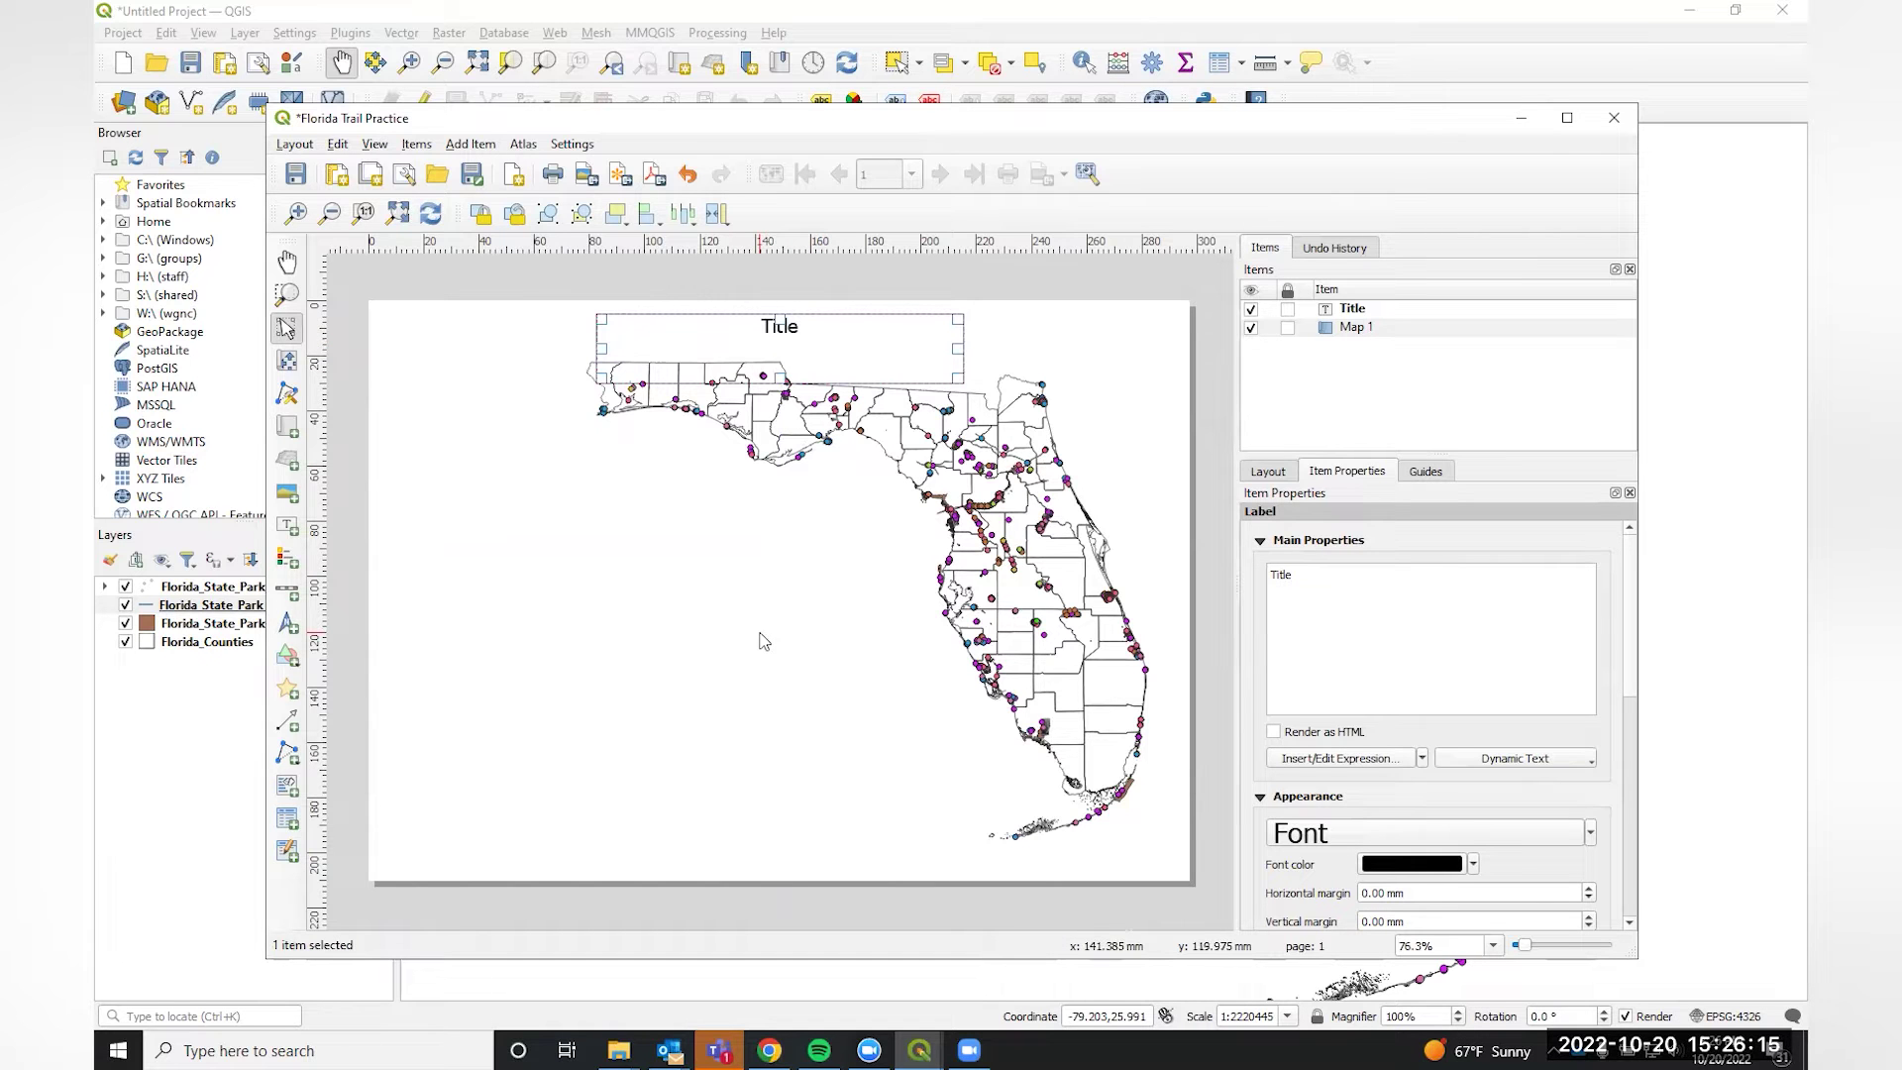
{"action": "left_click", "coordinate": [335, 674]}
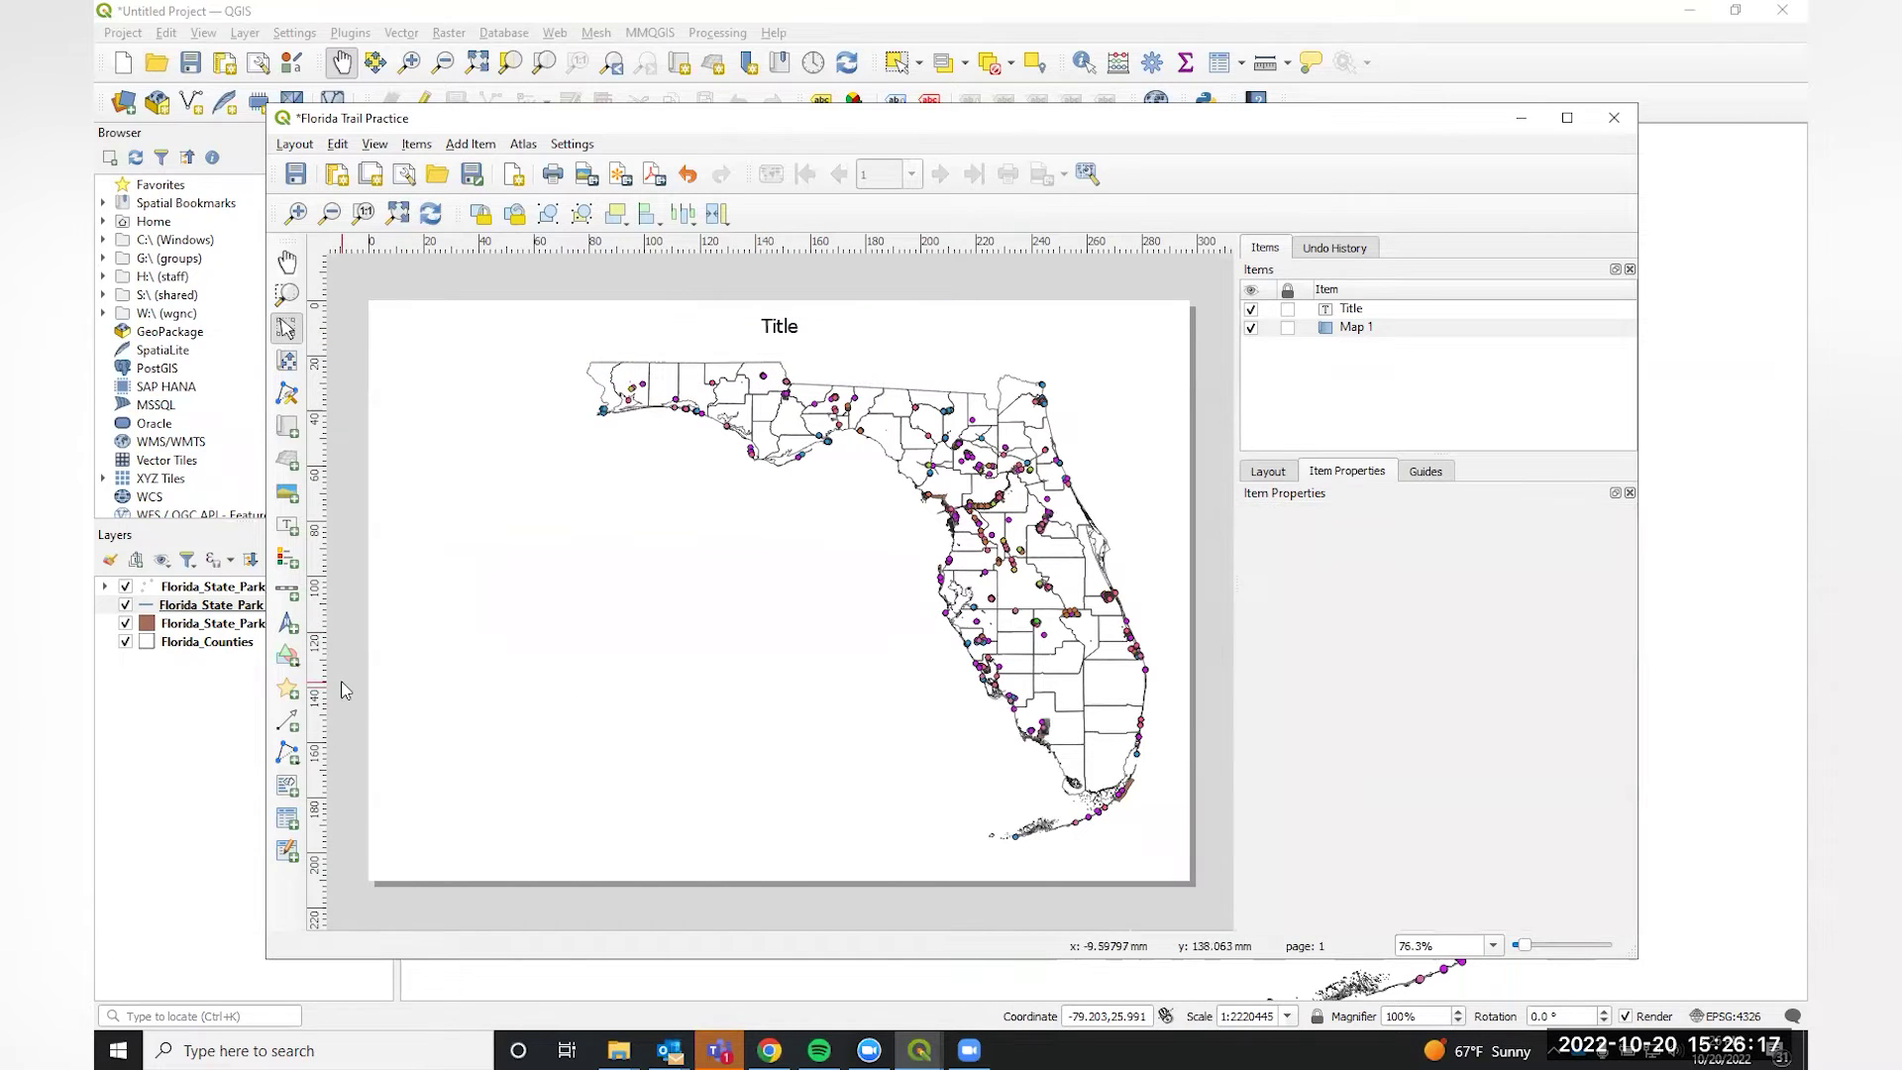
Add a north arrow, enlarge it to about 22 by 21 mm and place it in the page's upper-right corner.
{"action": "left_click", "coordinate": [289, 635]}
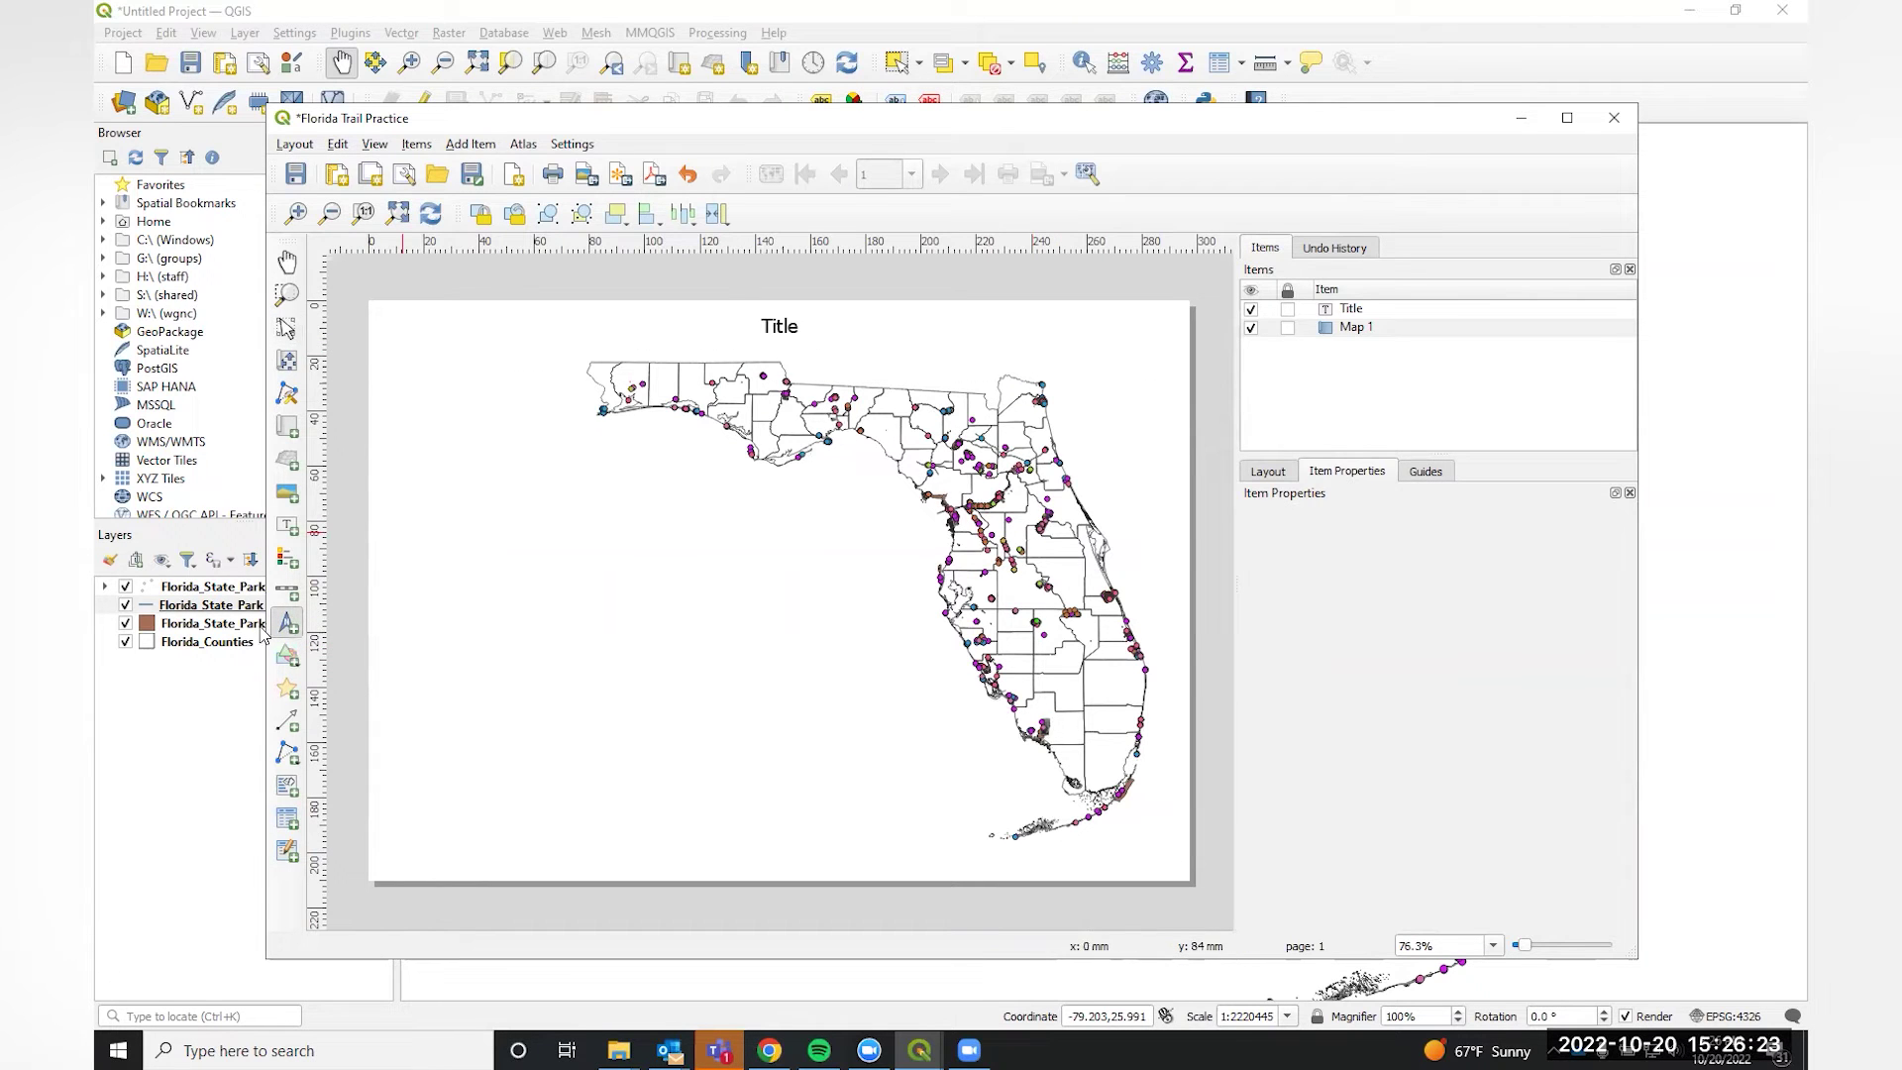
{"action": "left_click_drag", "start_coordinate": [1051, 328], "coordinate": [1098, 384]}
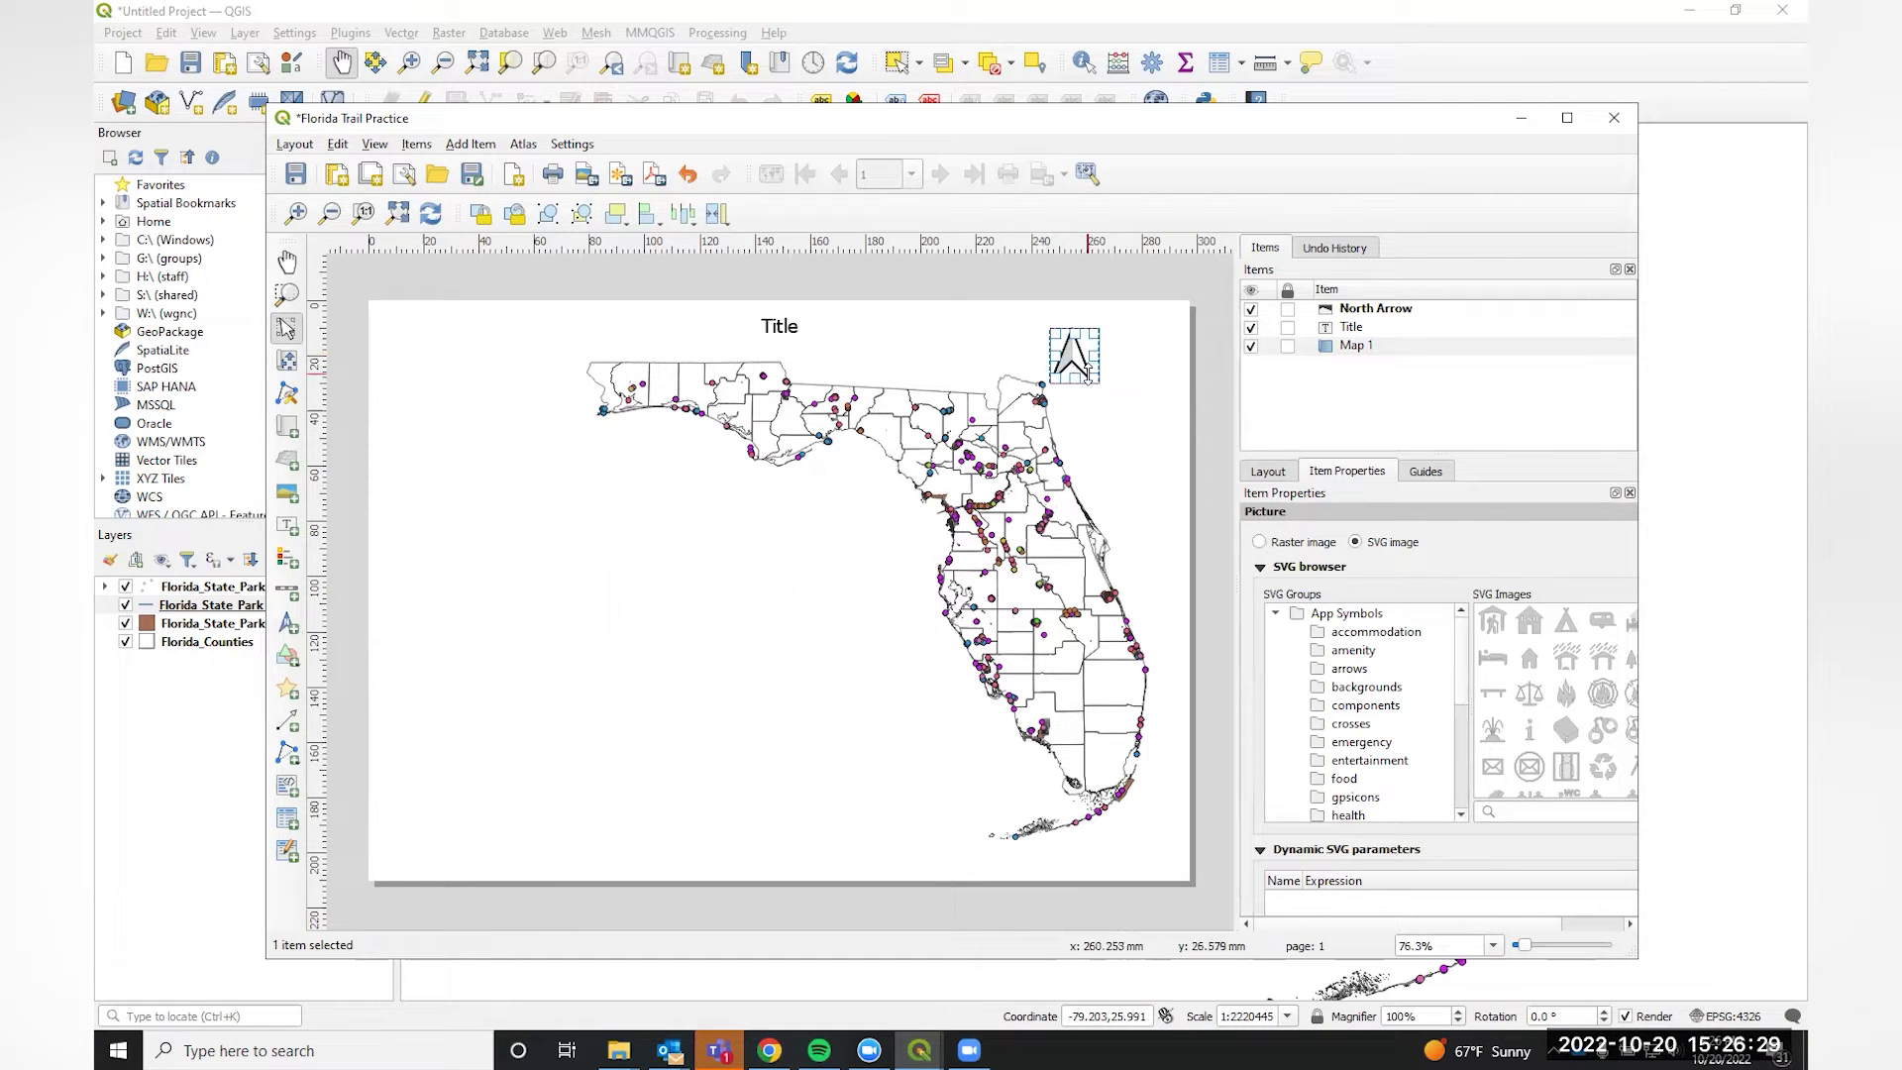
{"action": "left_click_drag", "start_coordinate": [1098, 383], "coordinate": [1112, 386]}
{"action": "left_click_drag", "start_coordinate": [1085, 353], "coordinate": [1134, 347]}
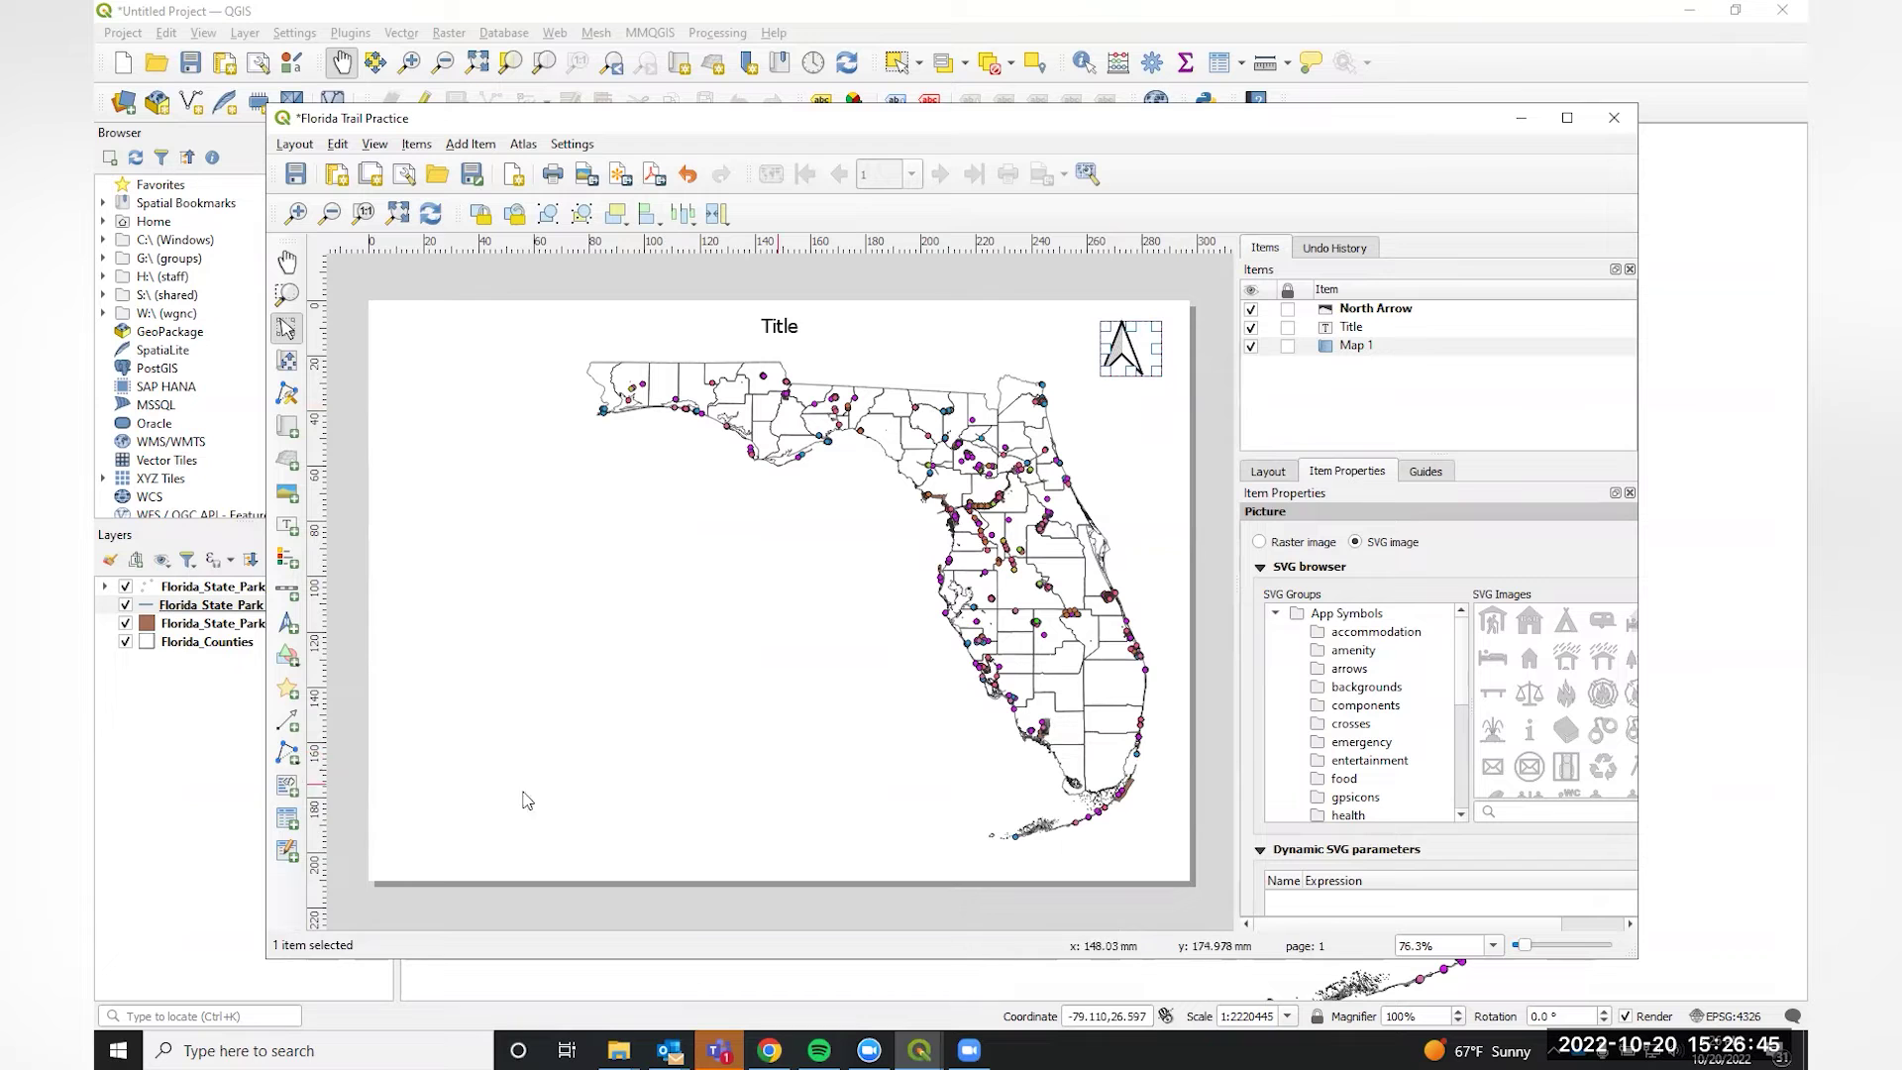
Add a scale bar for Map 1 and place it near the page's lower edge, just west of the Florida Keys.
{"action": "left_click", "coordinate": [289, 592]}
{"action": "left_click_drag", "start_coordinate": [430, 759], "coordinate": [731, 783]}
{"action": "left_click_drag", "start_coordinate": [543, 774], "coordinate": [891, 823]}
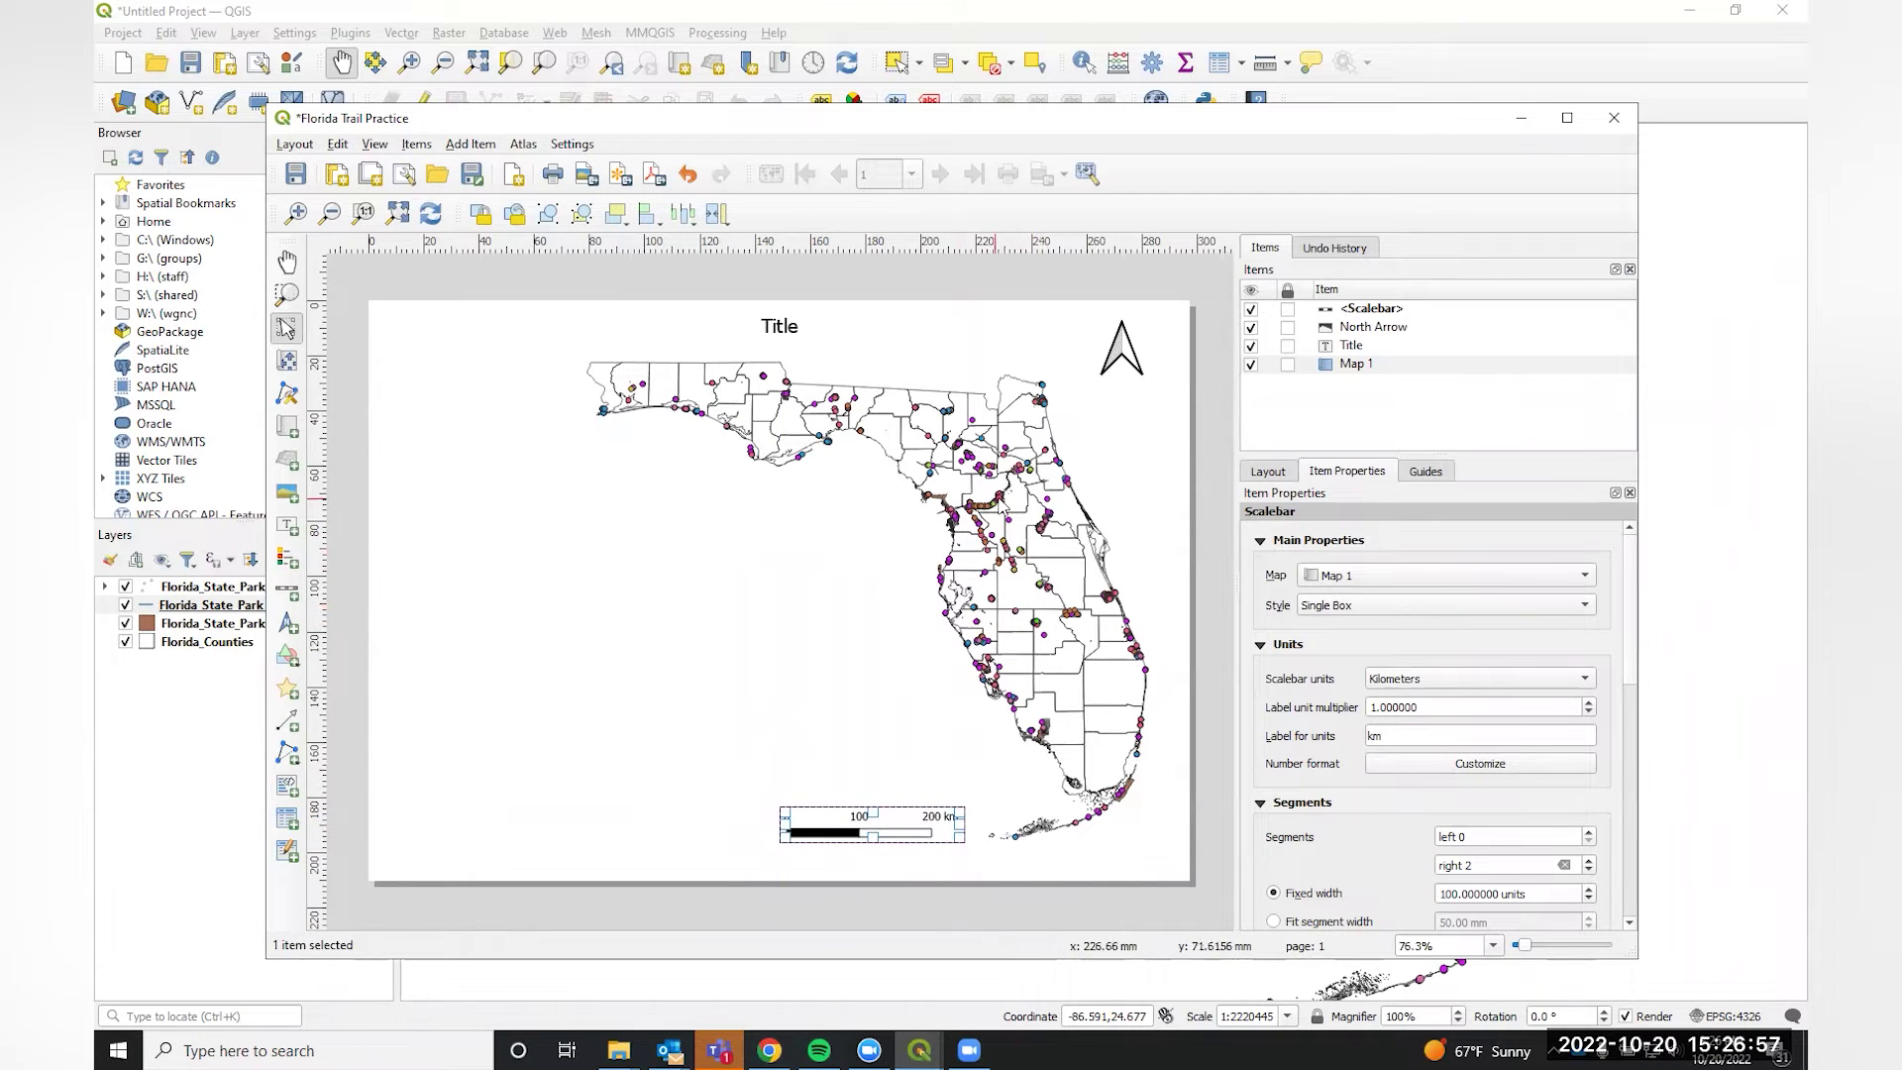
Add a legend for Map 1 in the empty area west of the peninsula, with its top edge just below the western Panhandle.
{"action": "left_click", "coordinate": [287, 557]}
{"action": "left_click_drag", "start_coordinate": [436, 490], "coordinate": [698, 799]}
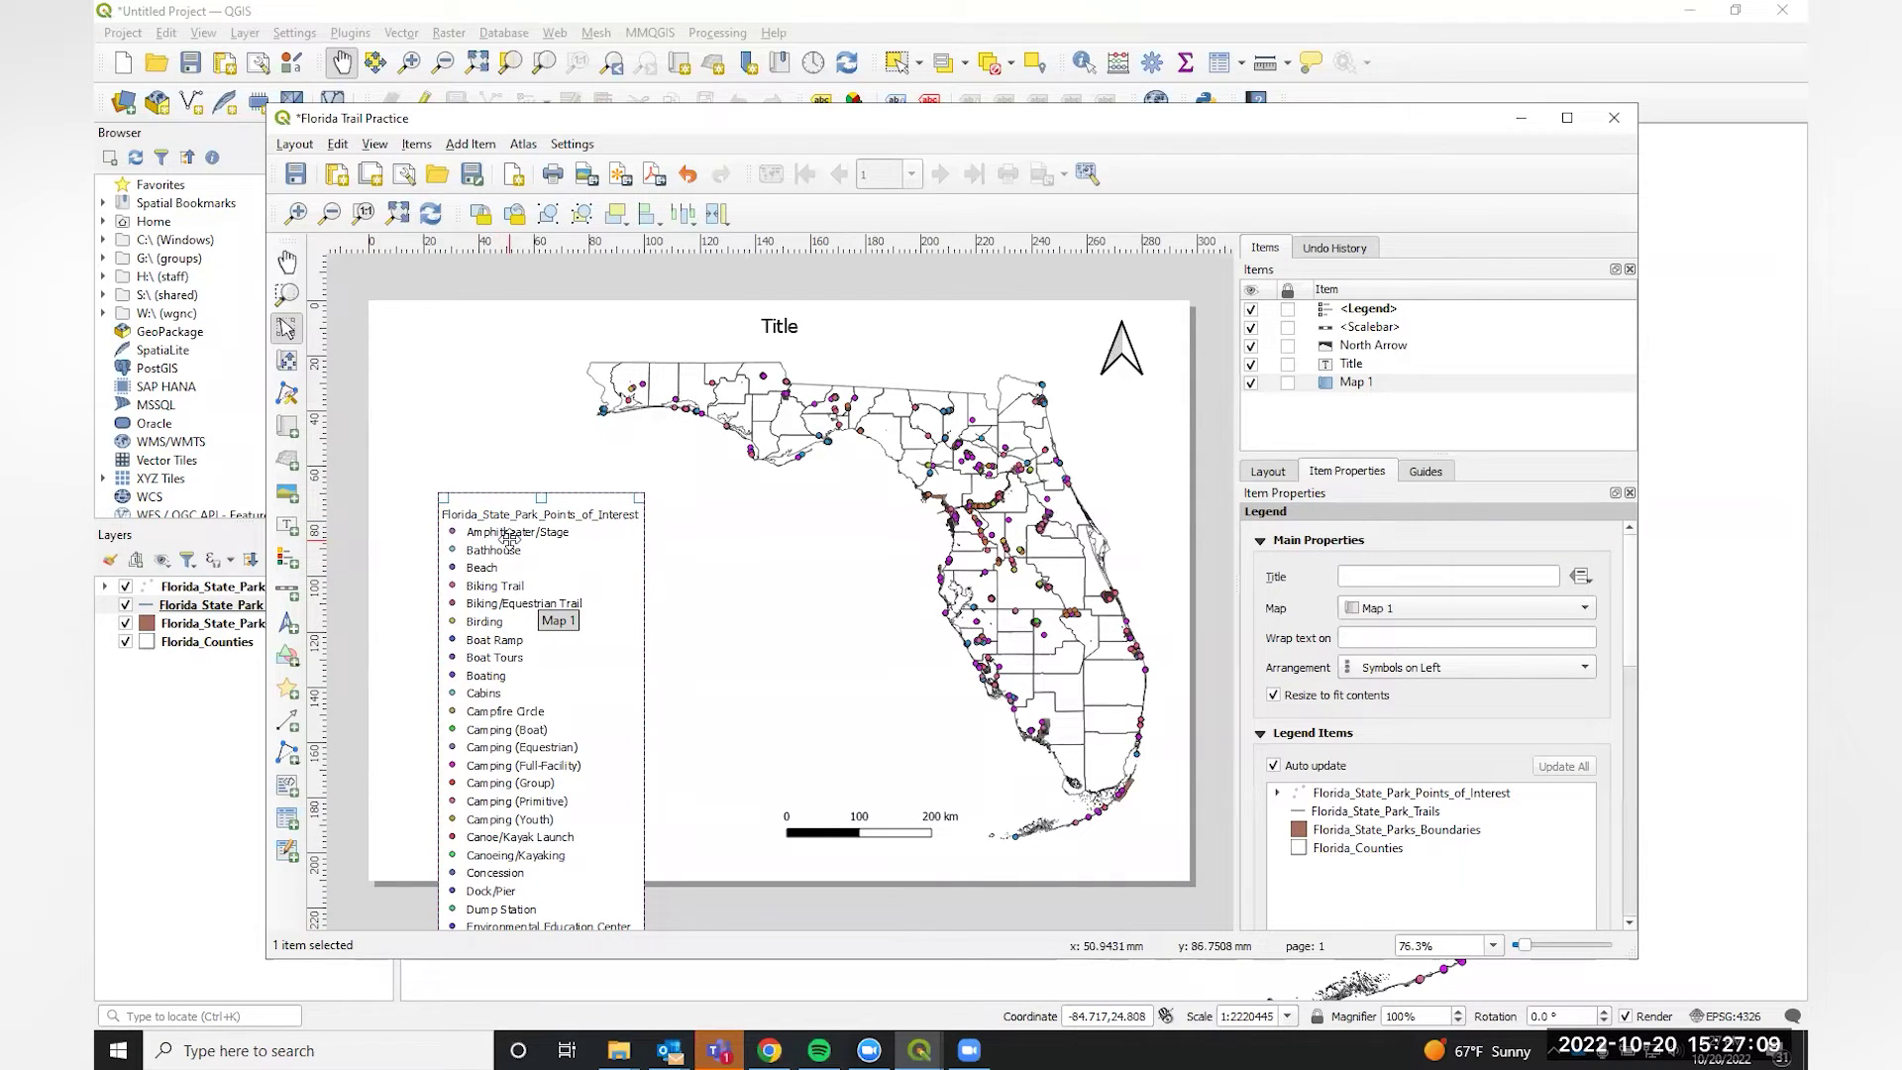
{"action": "left_click_drag", "start_coordinate": [506, 506], "coordinate": [473, 367]}
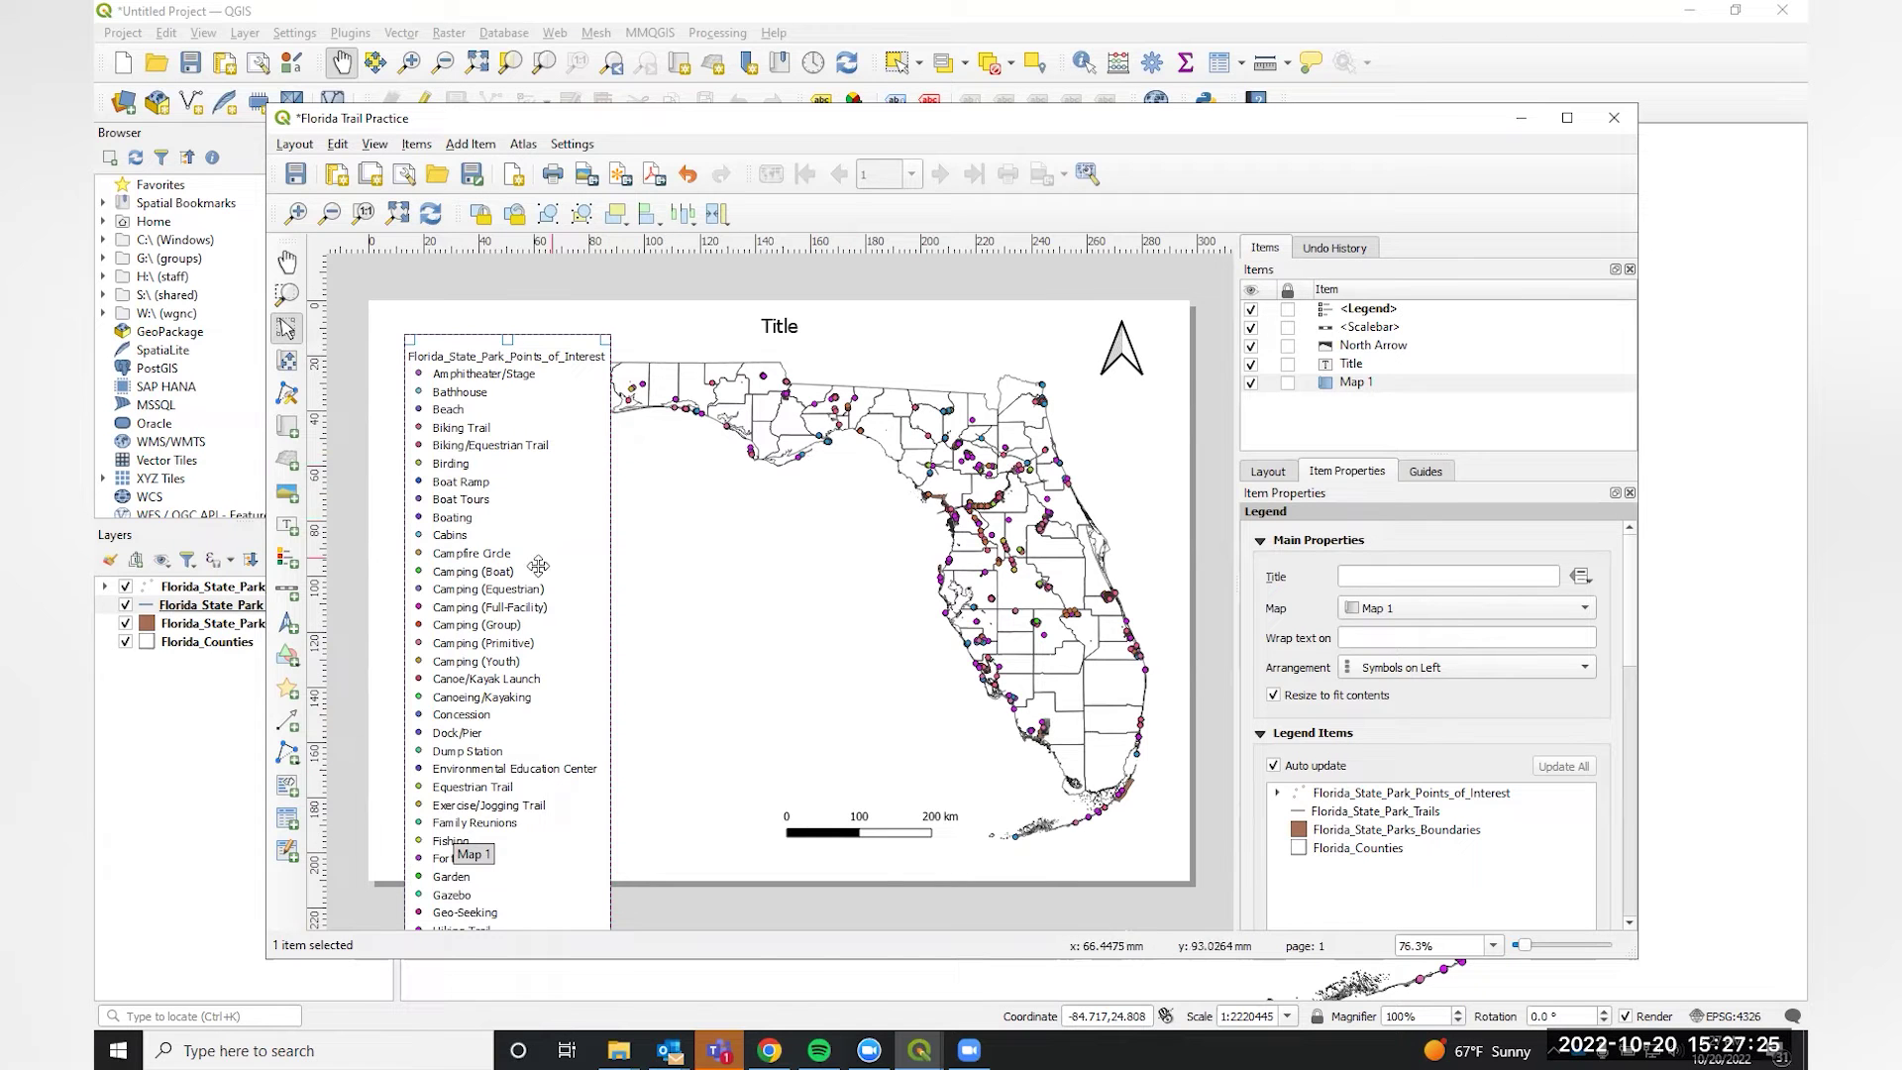
{"action": "left_click_drag", "start_coordinate": [456, 358], "coordinate": [468, 433]}
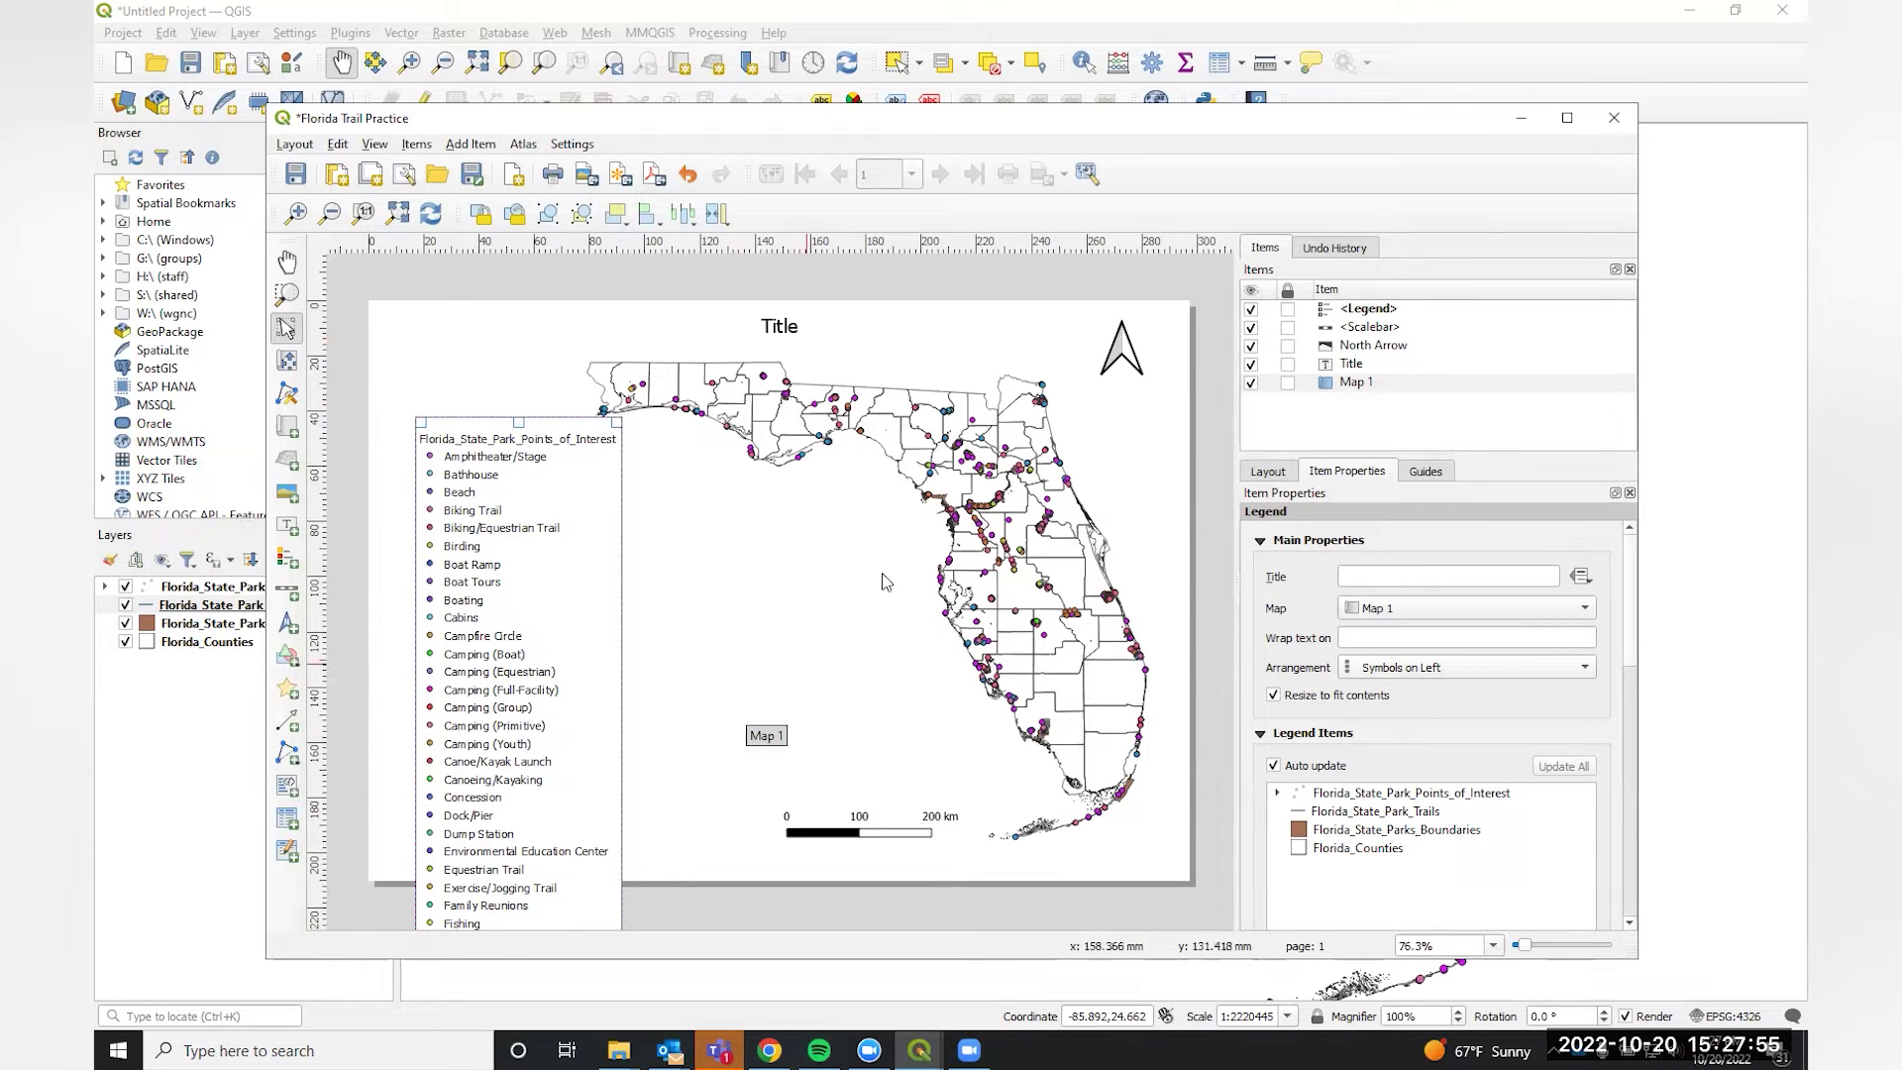
Close the print layout and hide the Florida_State_Park_Trails and Florida_State_Park_Points_of_Interest layers.
{"action": "left_click", "coordinate": [1614, 119]}
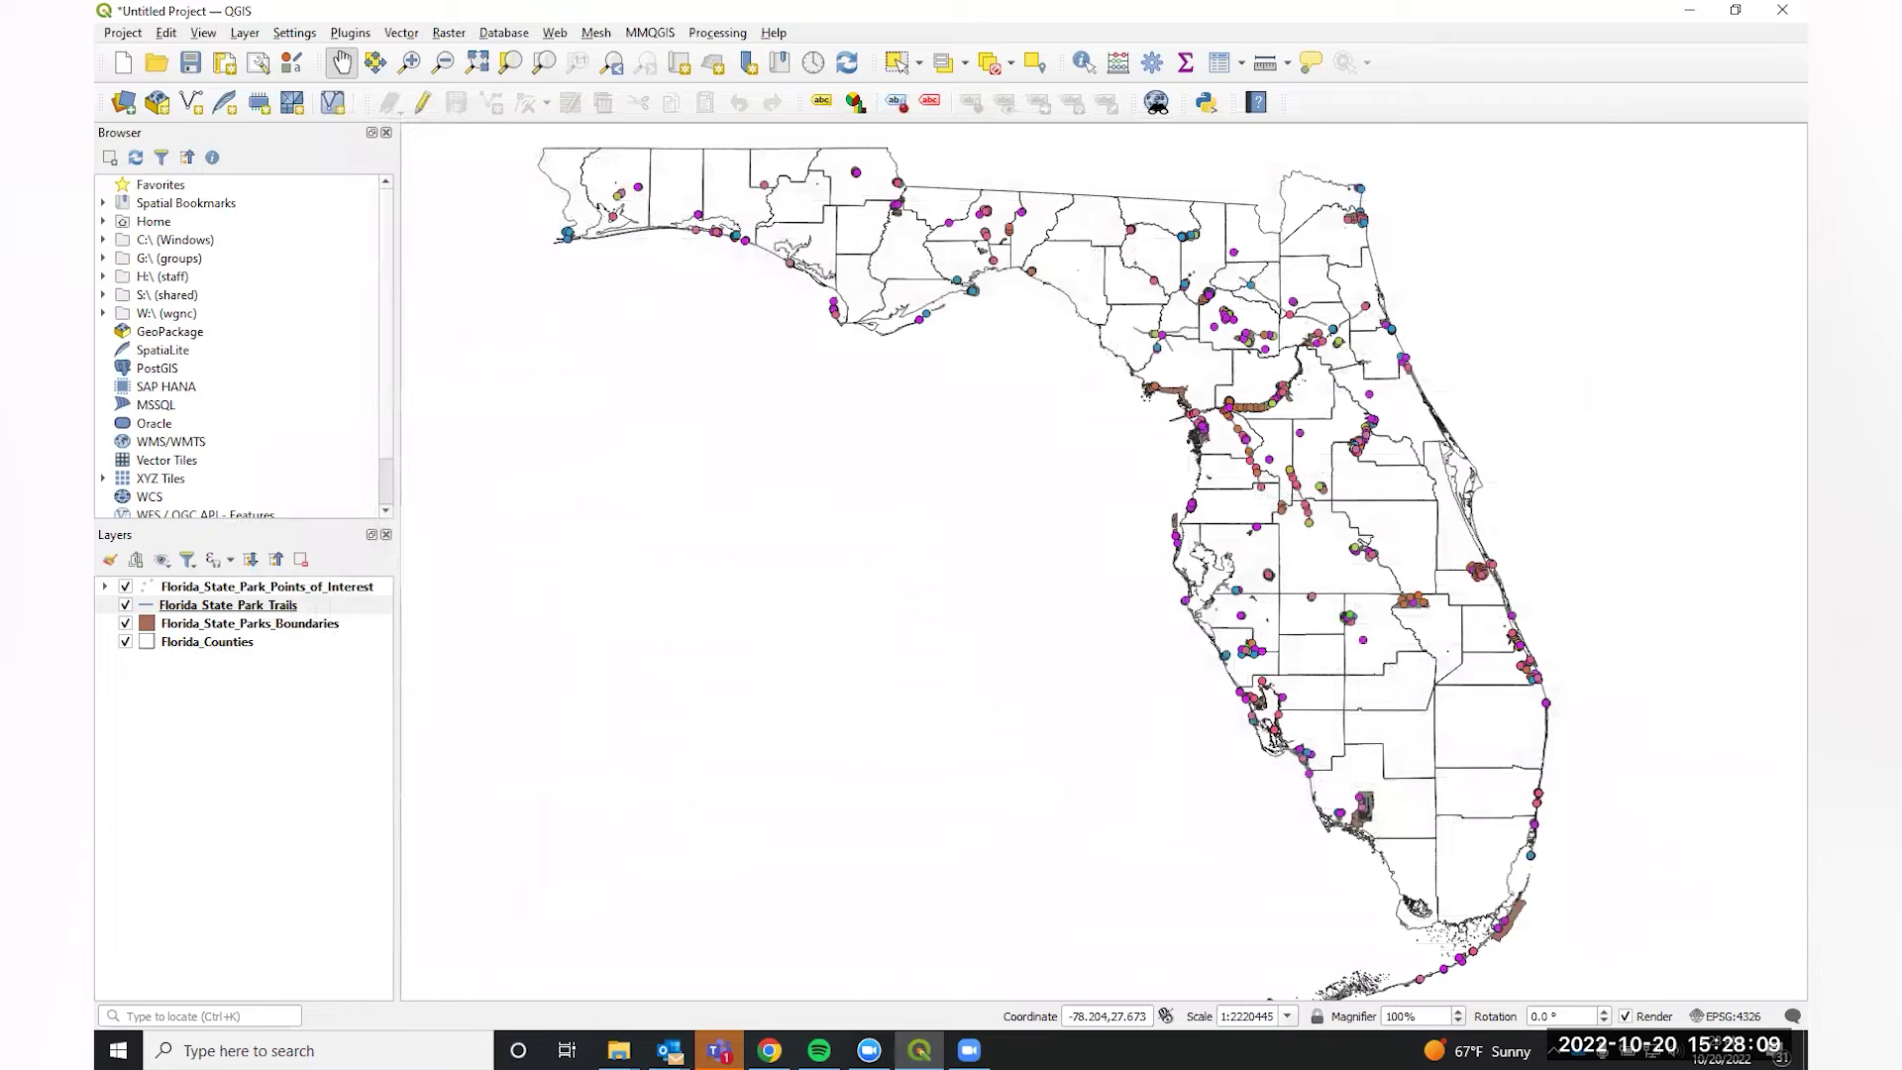
{"action": "left_click", "coordinate": [125, 606]}
{"action": "left_click", "coordinate": [126, 586]}
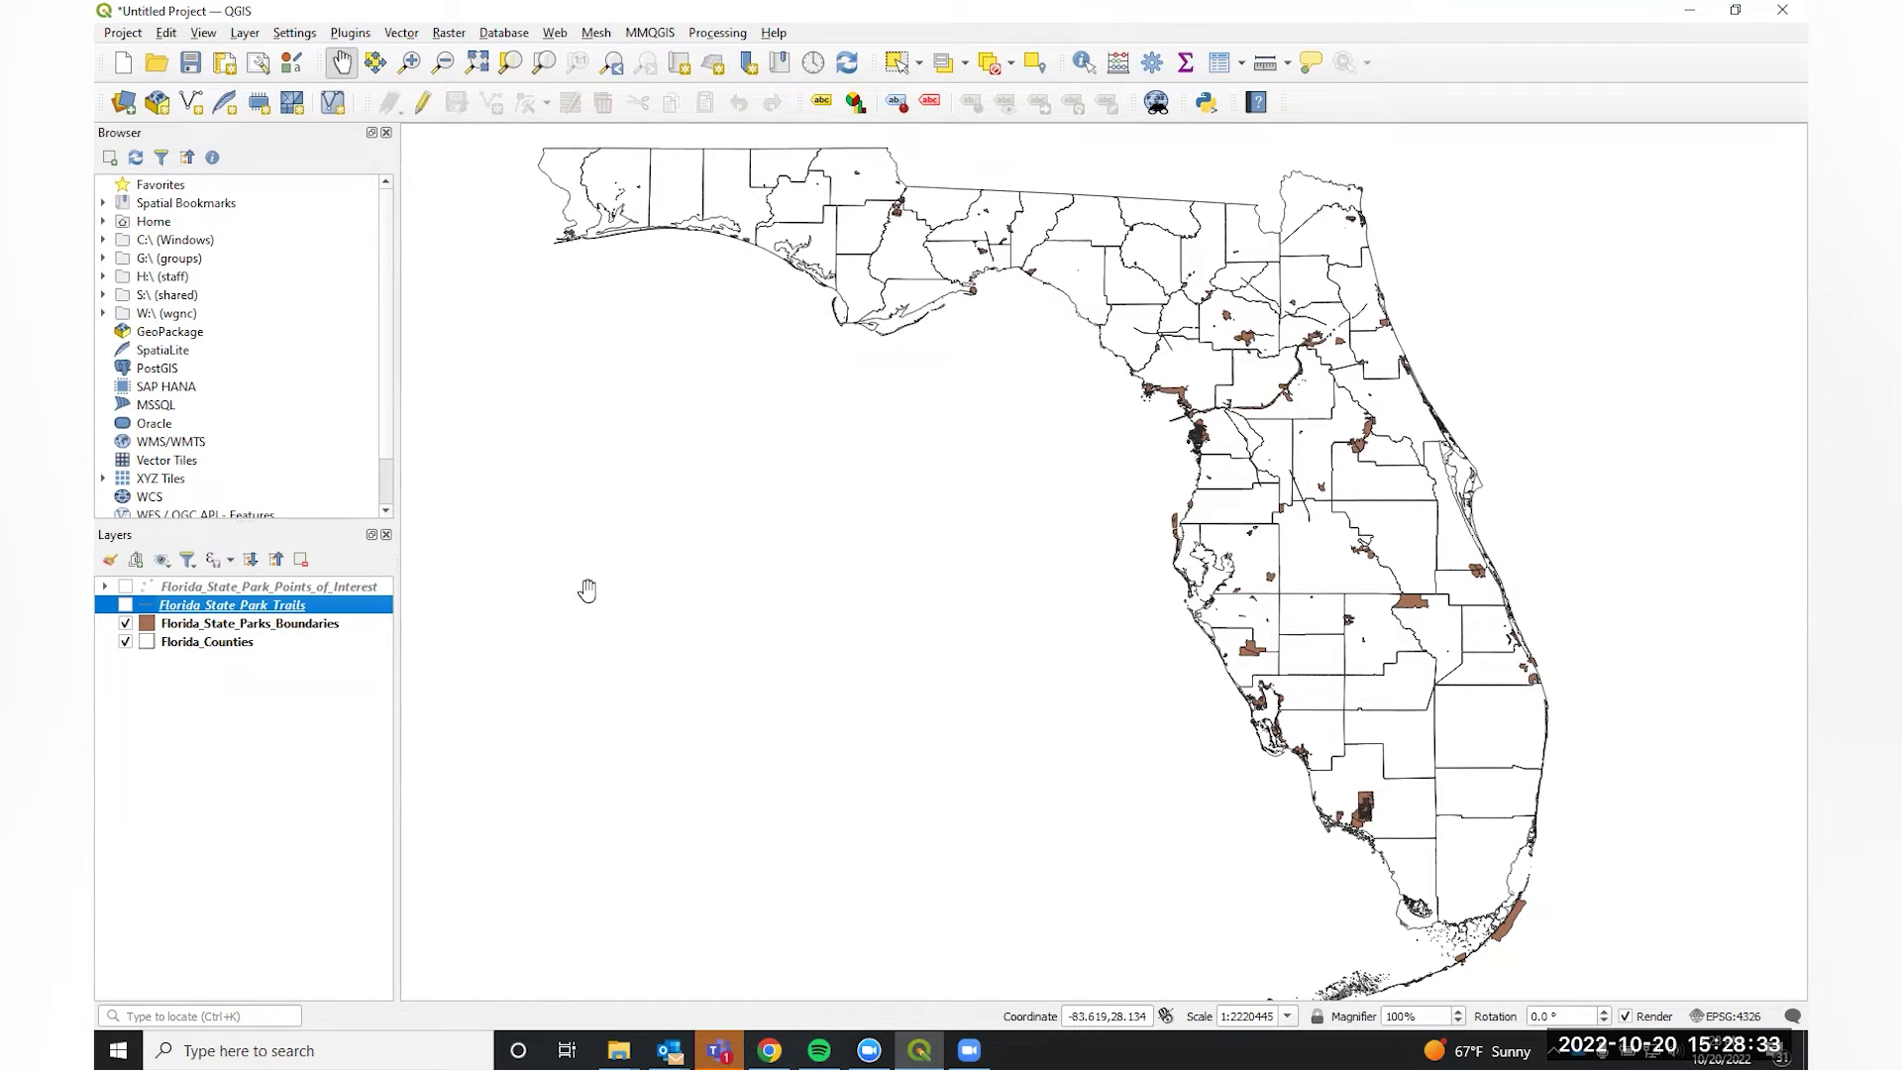
Open the attribute table of Florida_State_Parks_Boundaries and sort it by SITE_NAME in descending order.
{"action": "right_click", "coordinate": [239, 630]}
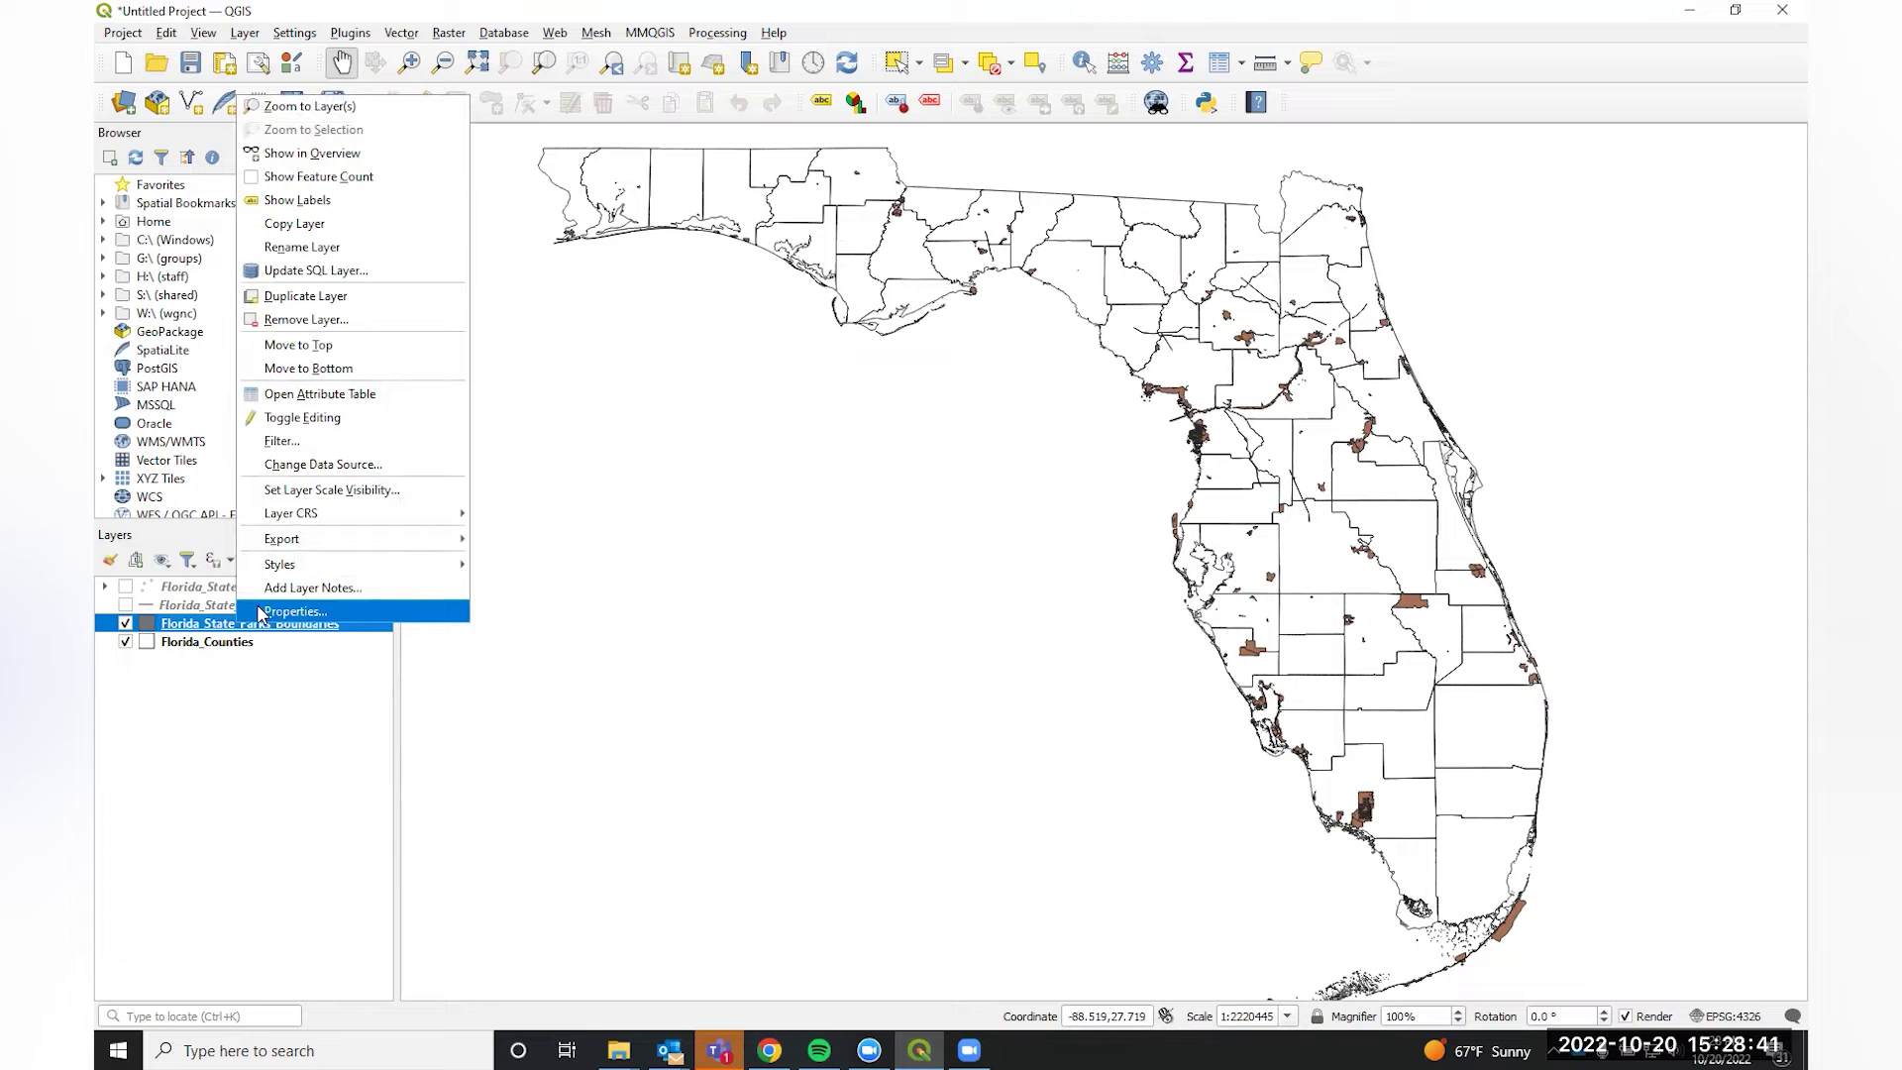
{"action": "left_click", "coordinate": [319, 394]}
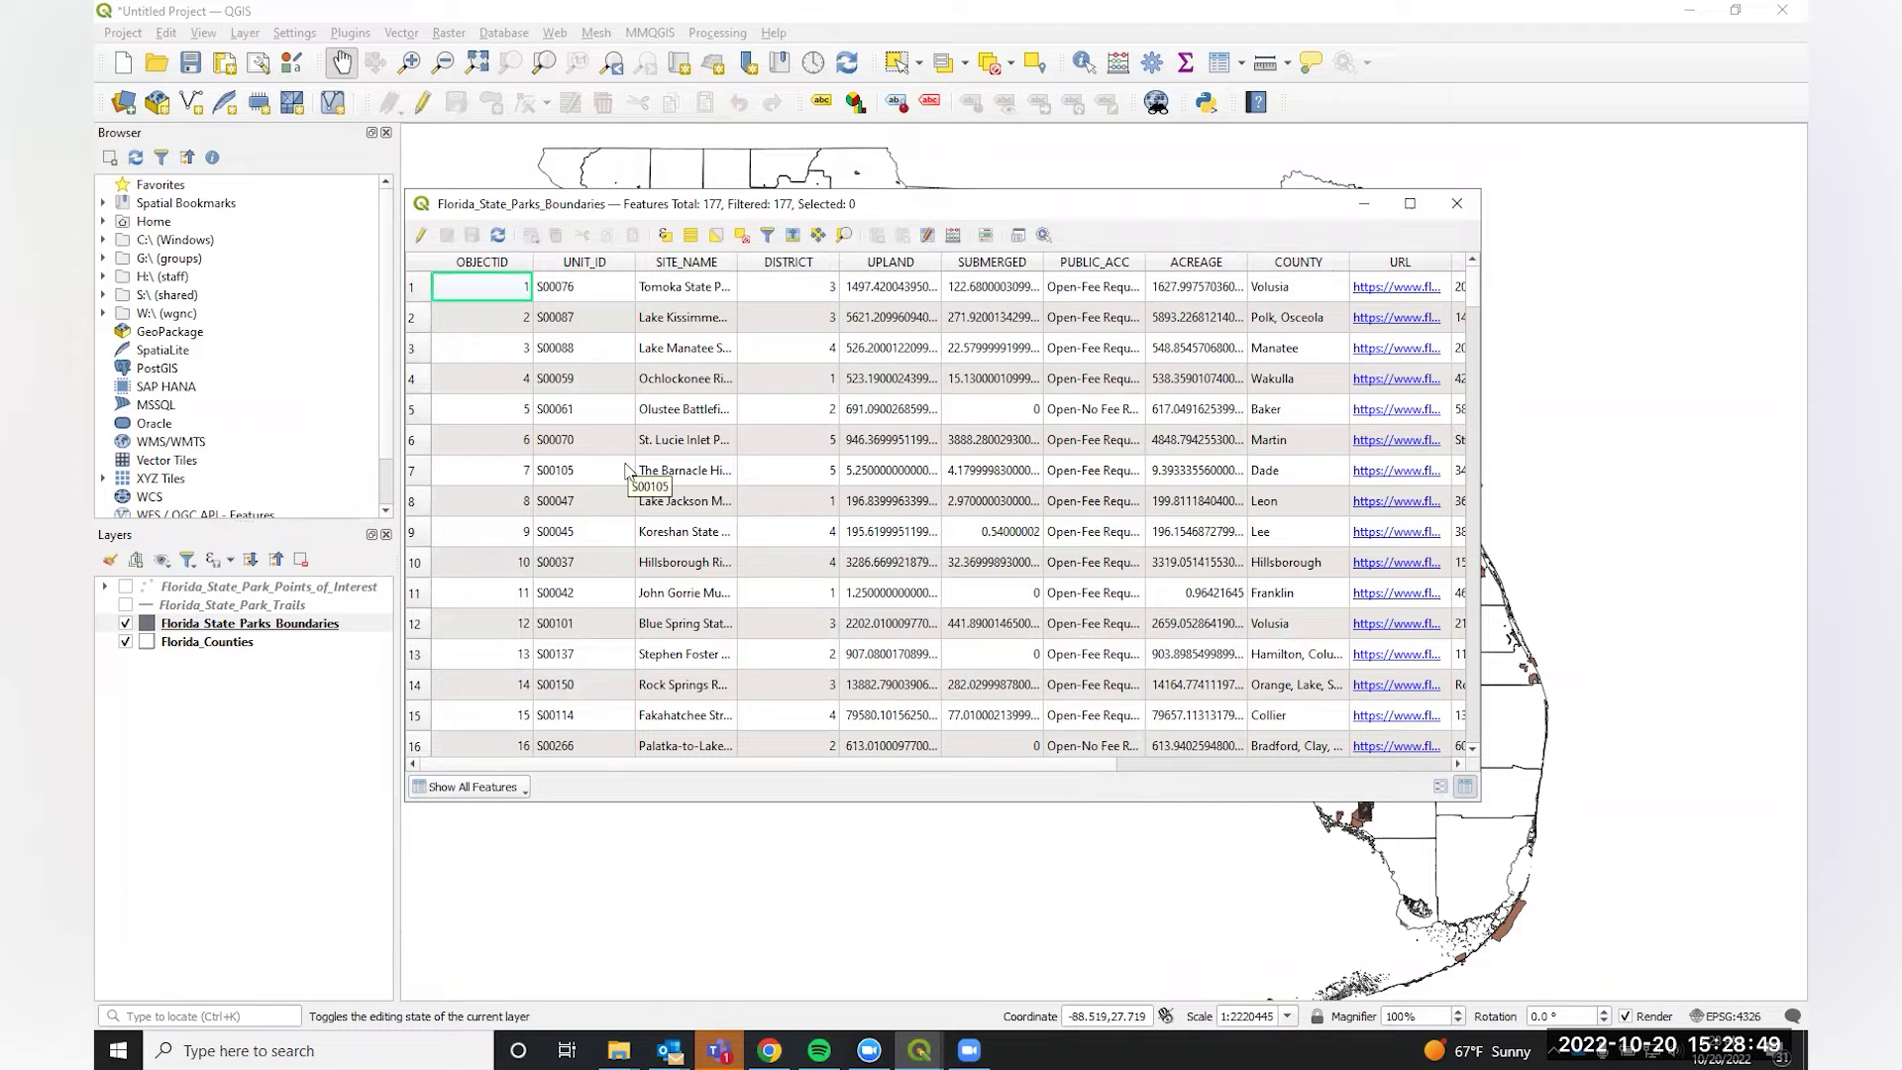
{"action": "left_click", "coordinate": [699, 263]}
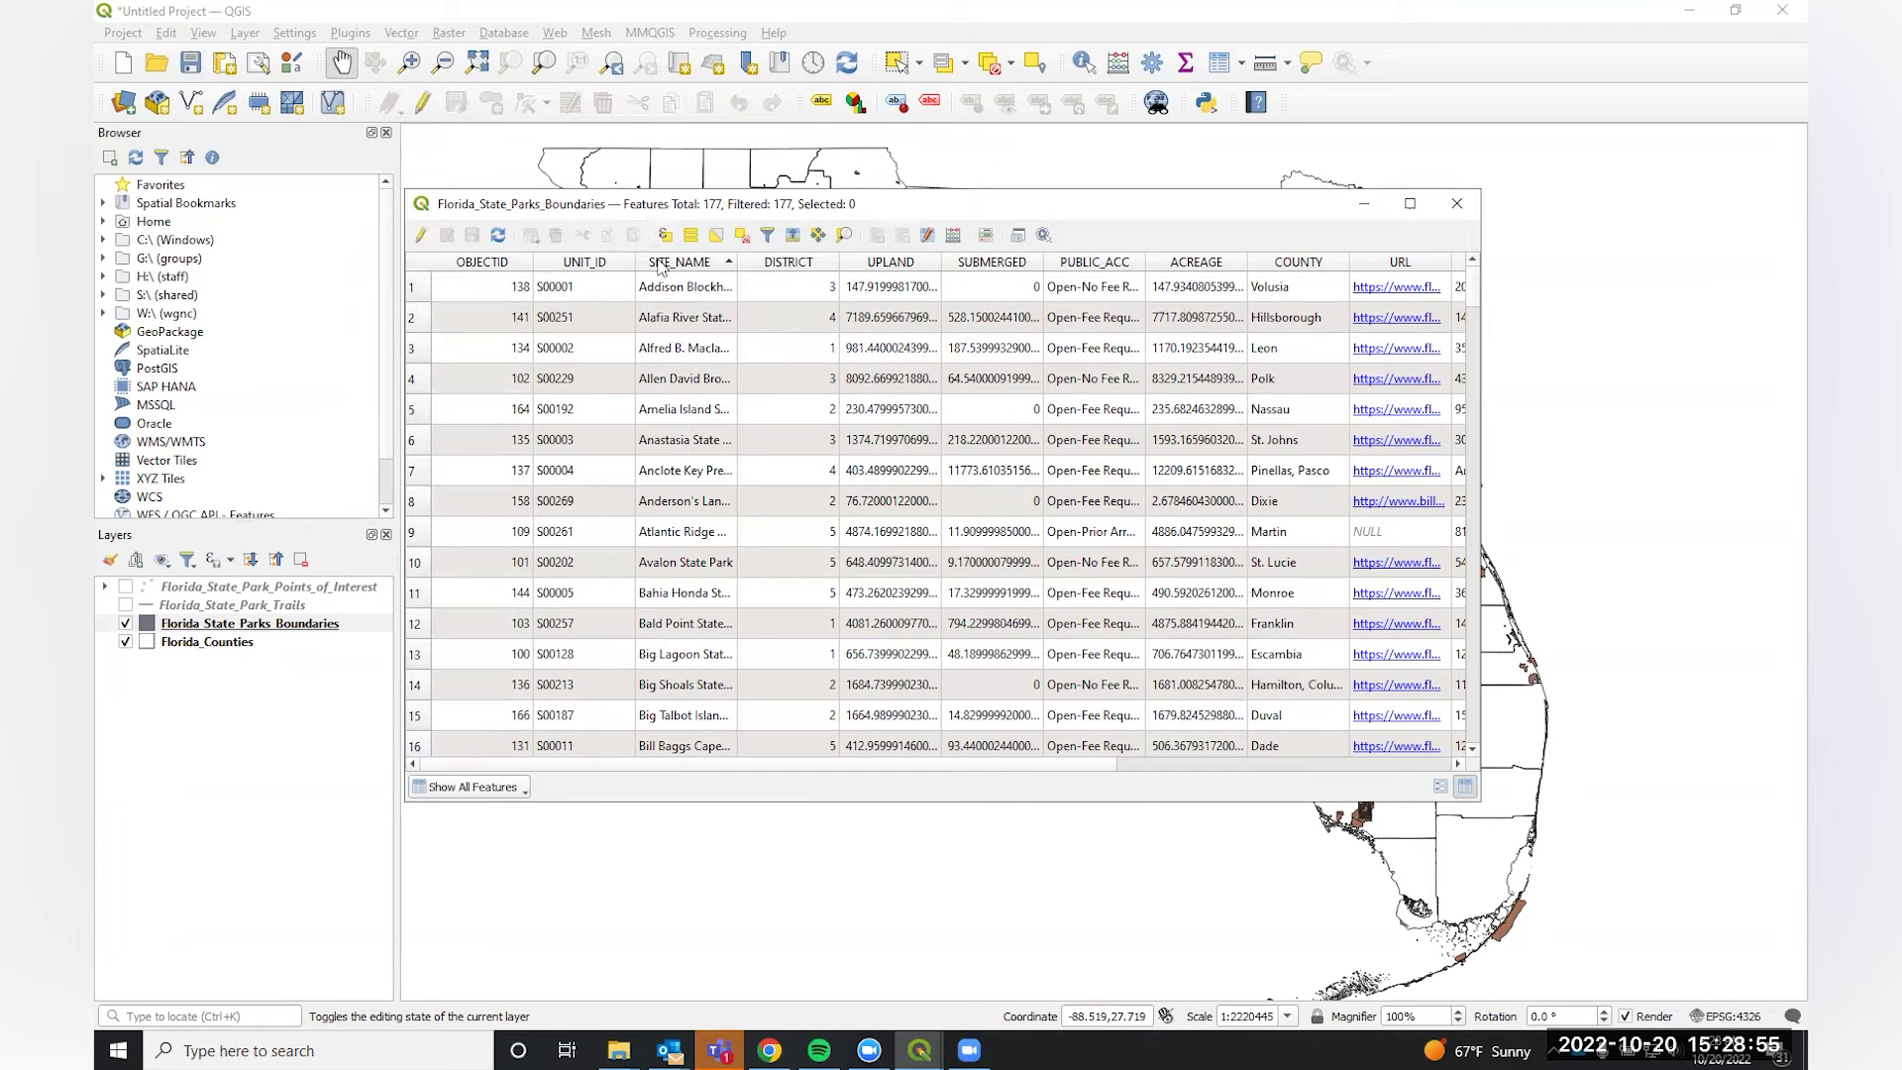
{"action": "left_click", "coordinate": [659, 262]}
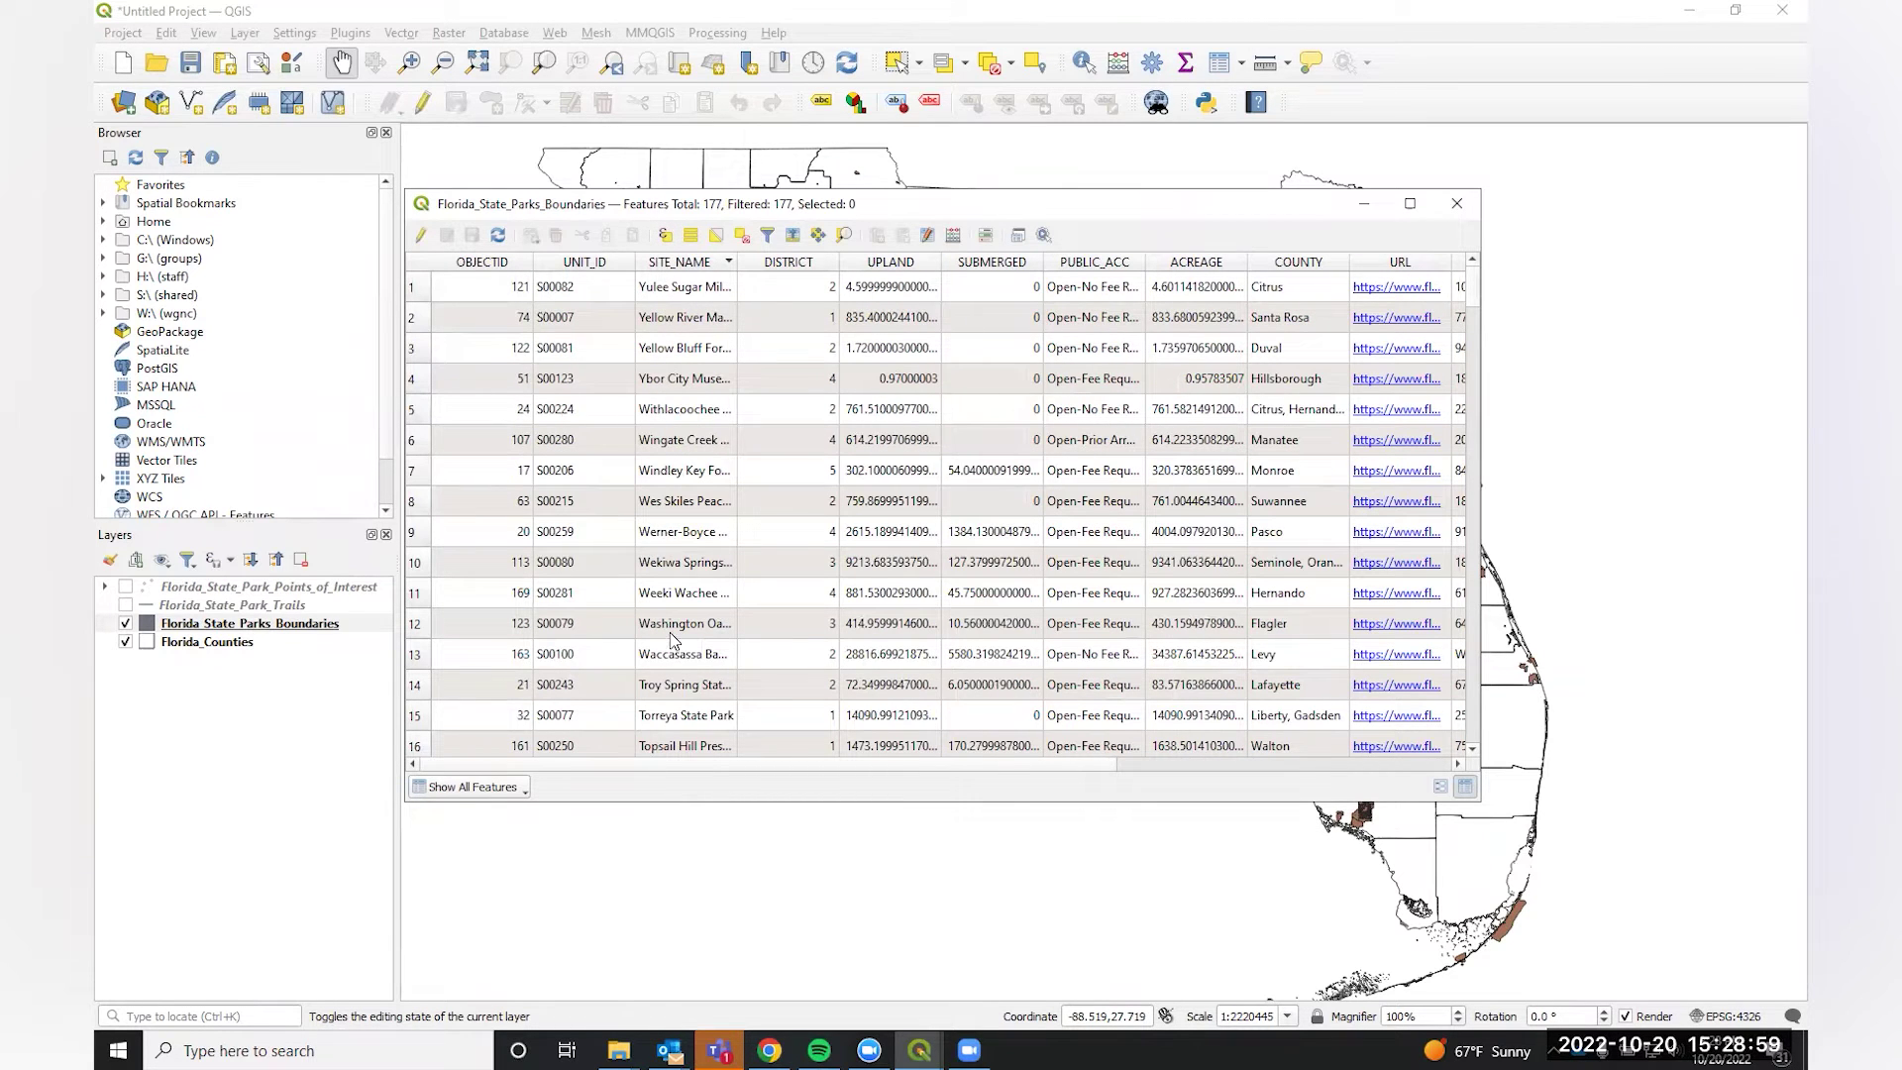
Select the Wekiwa Springs State Park record in the table and locate its highlighted polygon on the map.
{"action": "left_click", "coordinate": [656, 567]}
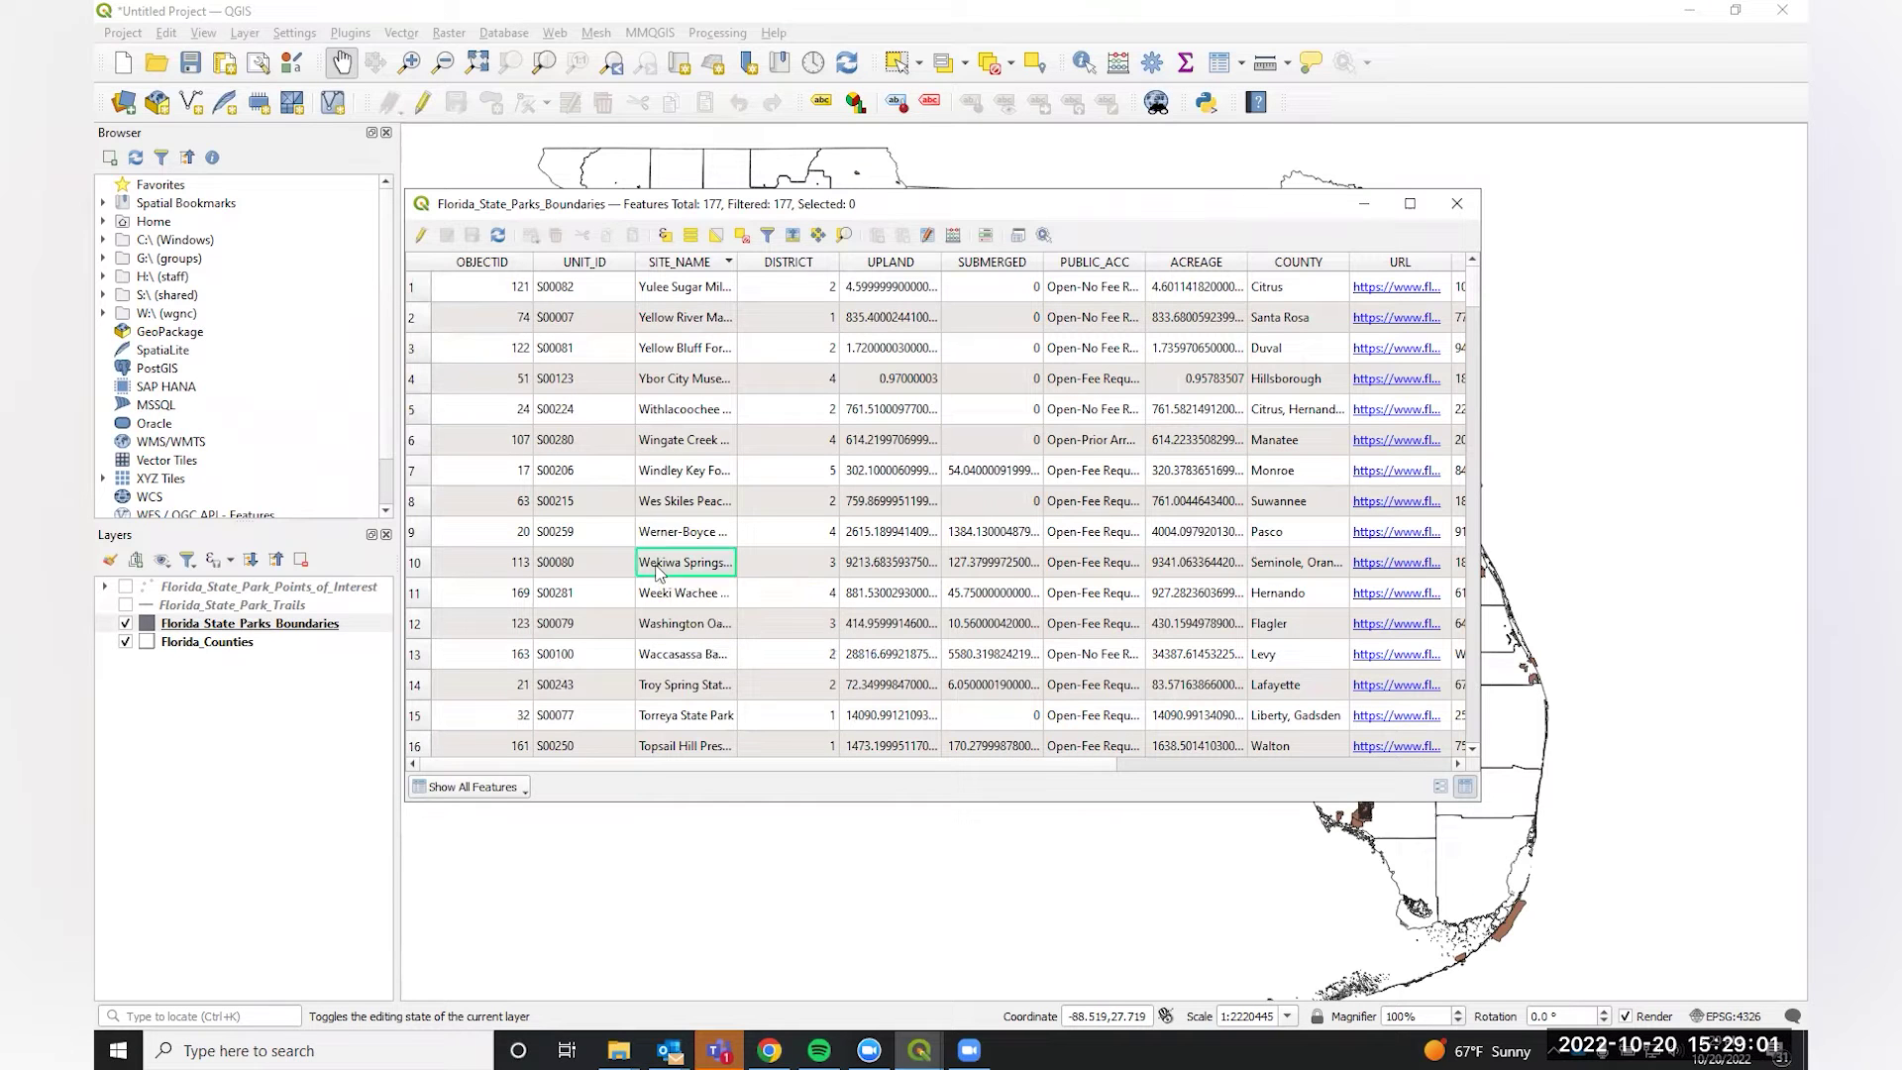
{"action": "left_click", "coordinate": [416, 564]}
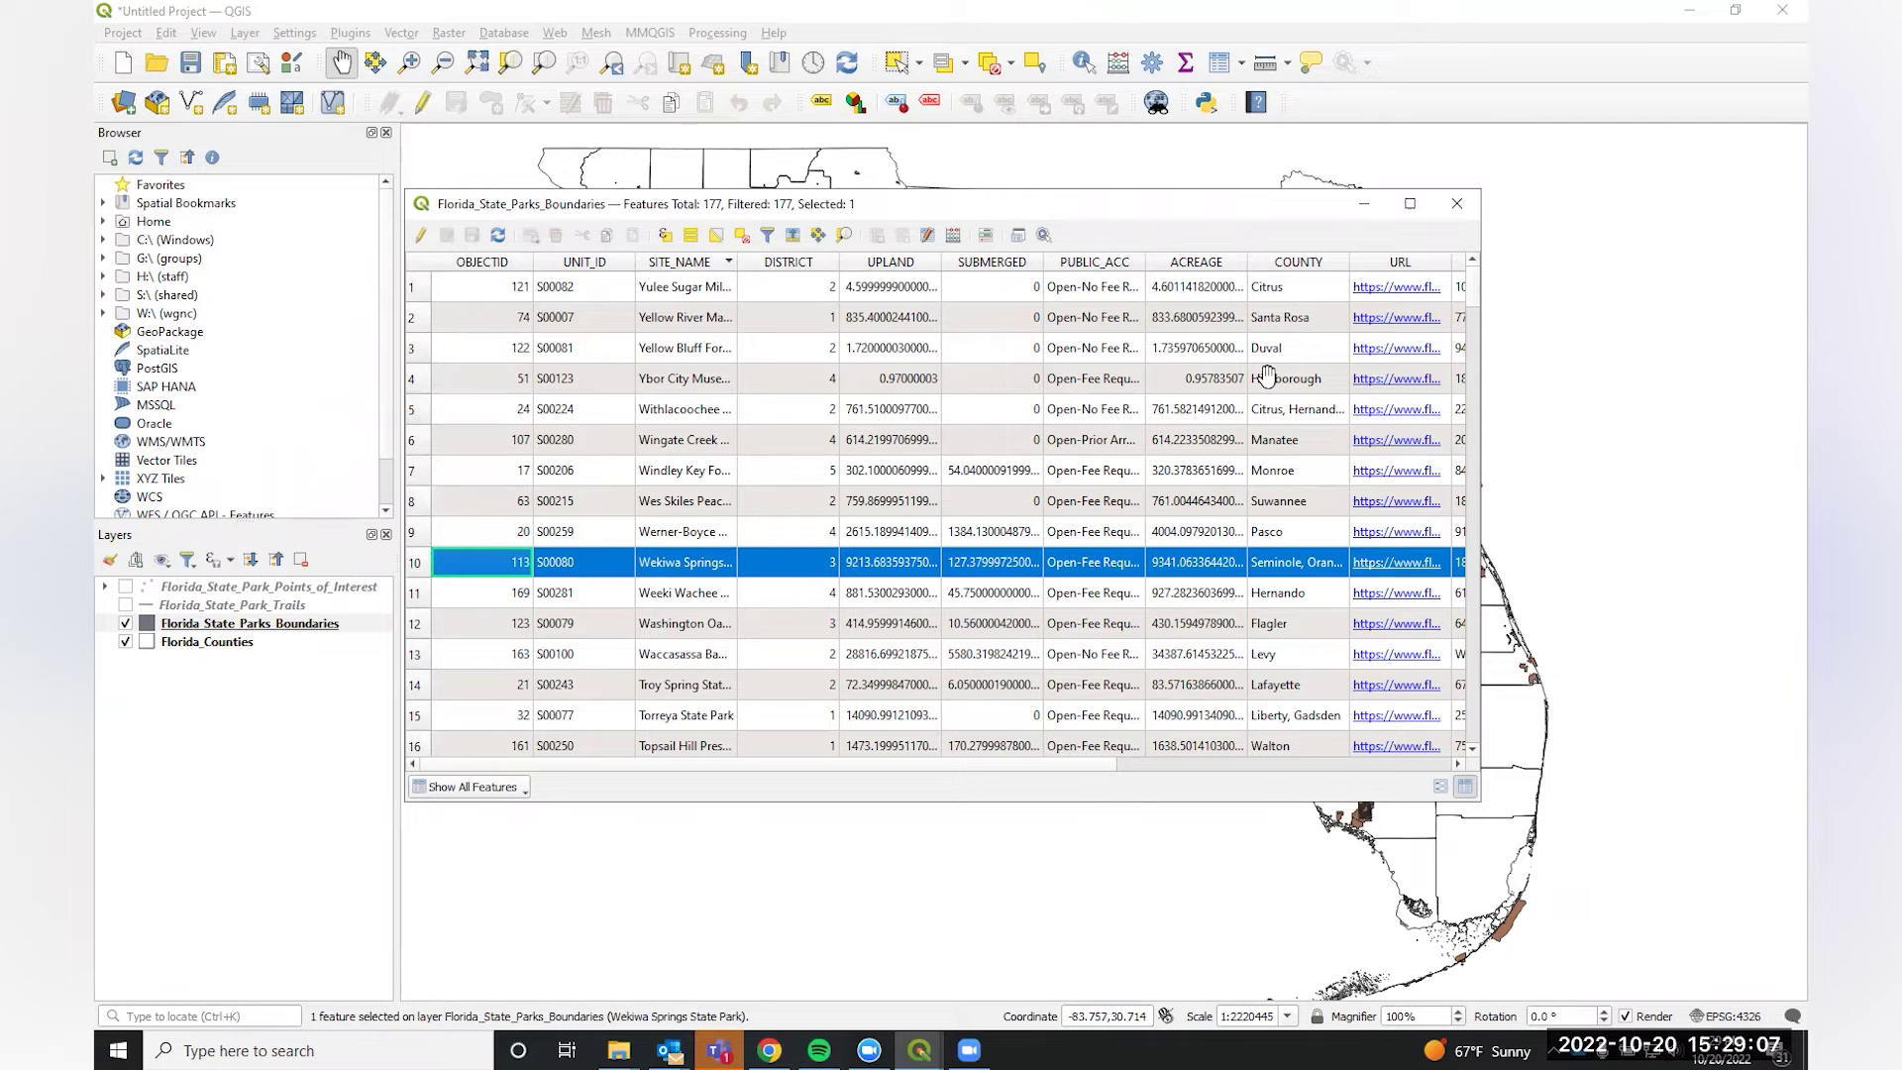
{"action": "left_click_drag", "start_coordinate": [1027, 216], "coordinate": [760, 226]}
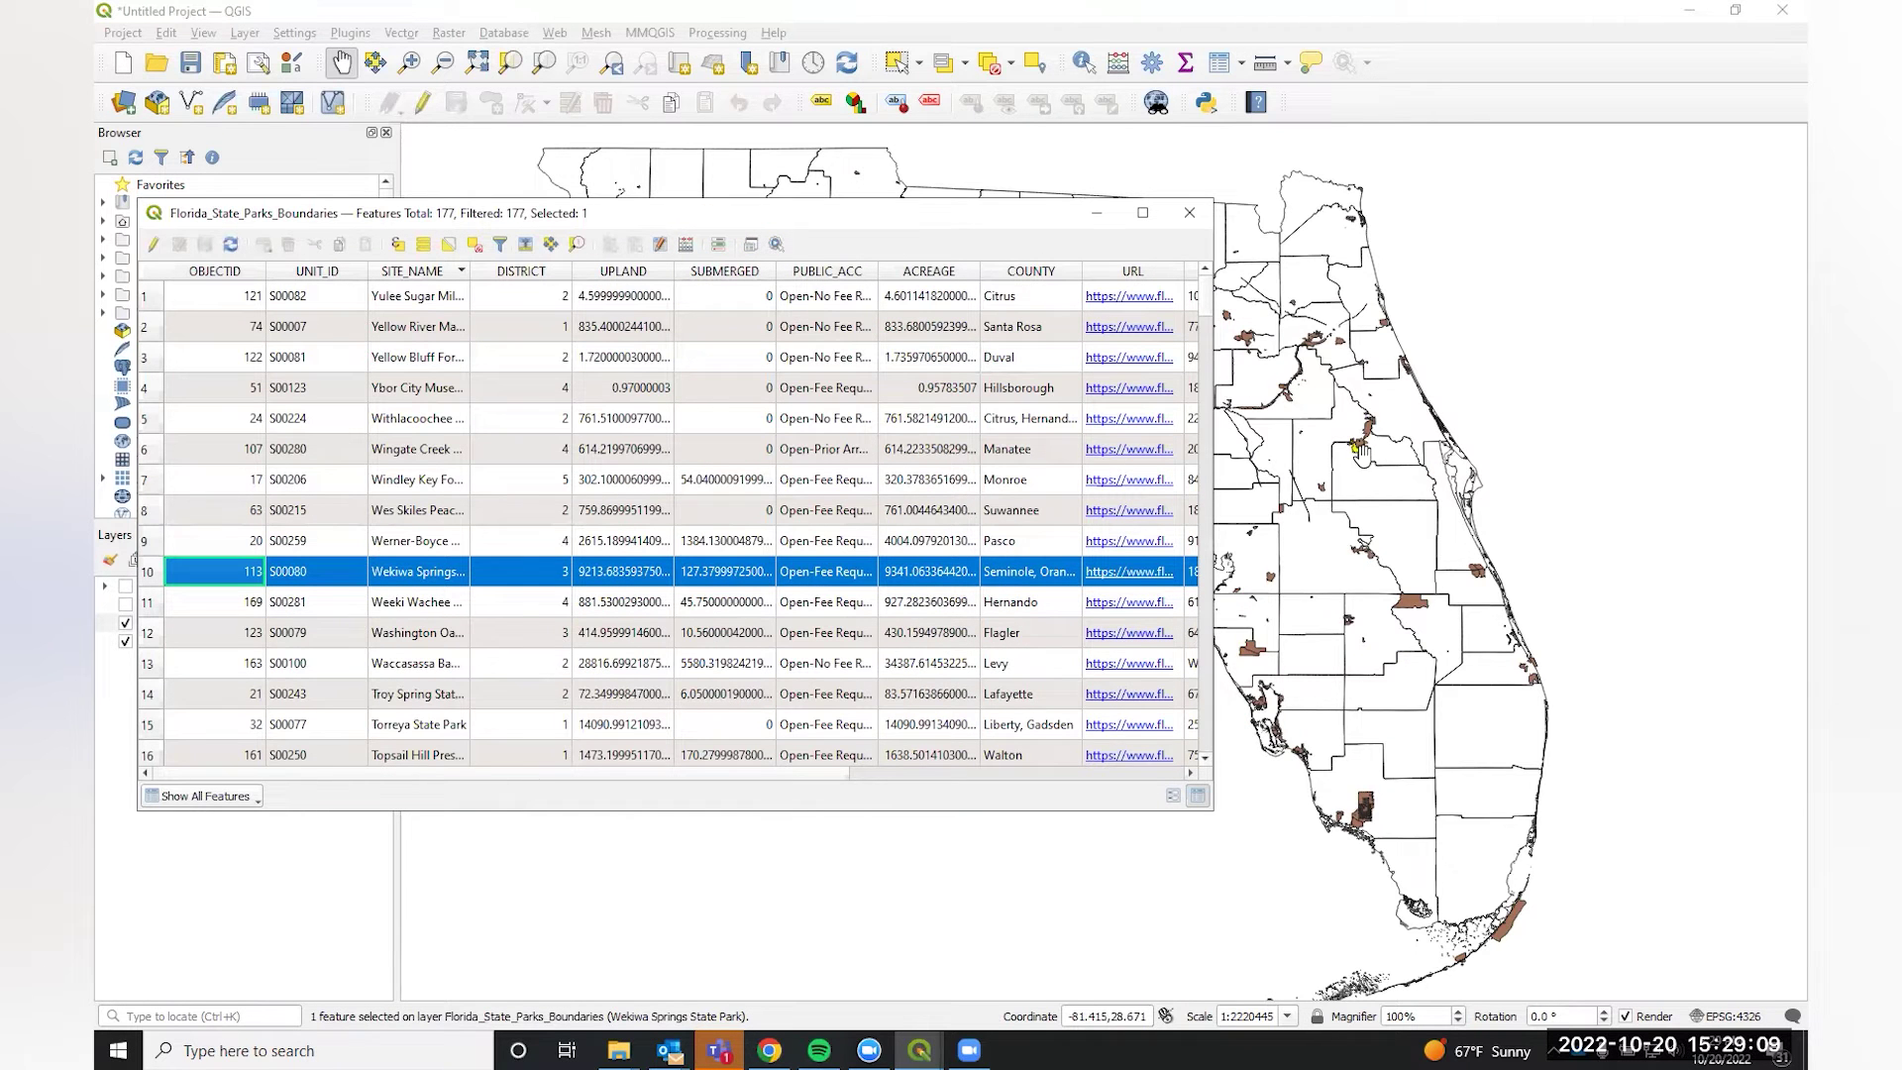
{"action": "scroll", "coordinate": [1362, 450], "scroll_direction": "up", "scroll_amount": 2}
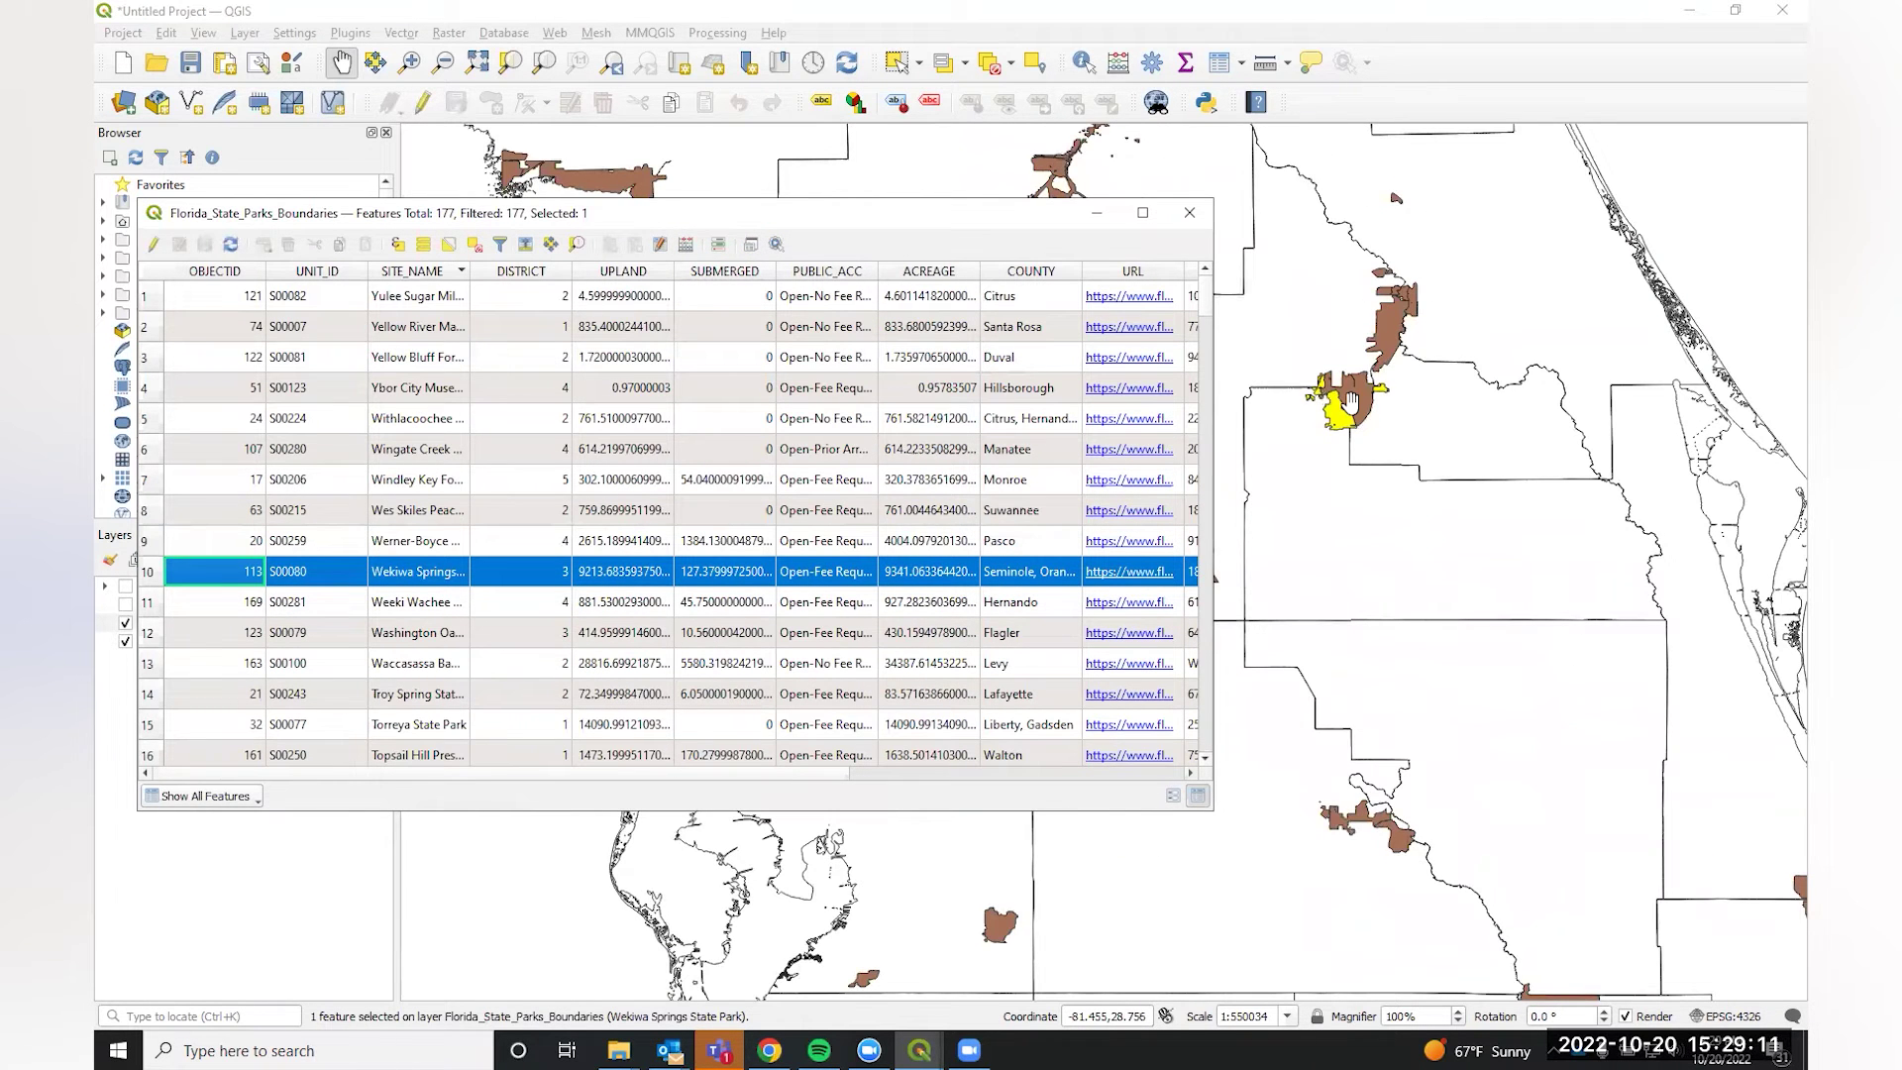
{"action": "left_click_drag", "start_coordinate": [1351, 400], "coordinate": [1332, 495]}
{"action": "scroll", "coordinate": [1343, 493], "scroll_direction": "up", "scroll_amount": 2}
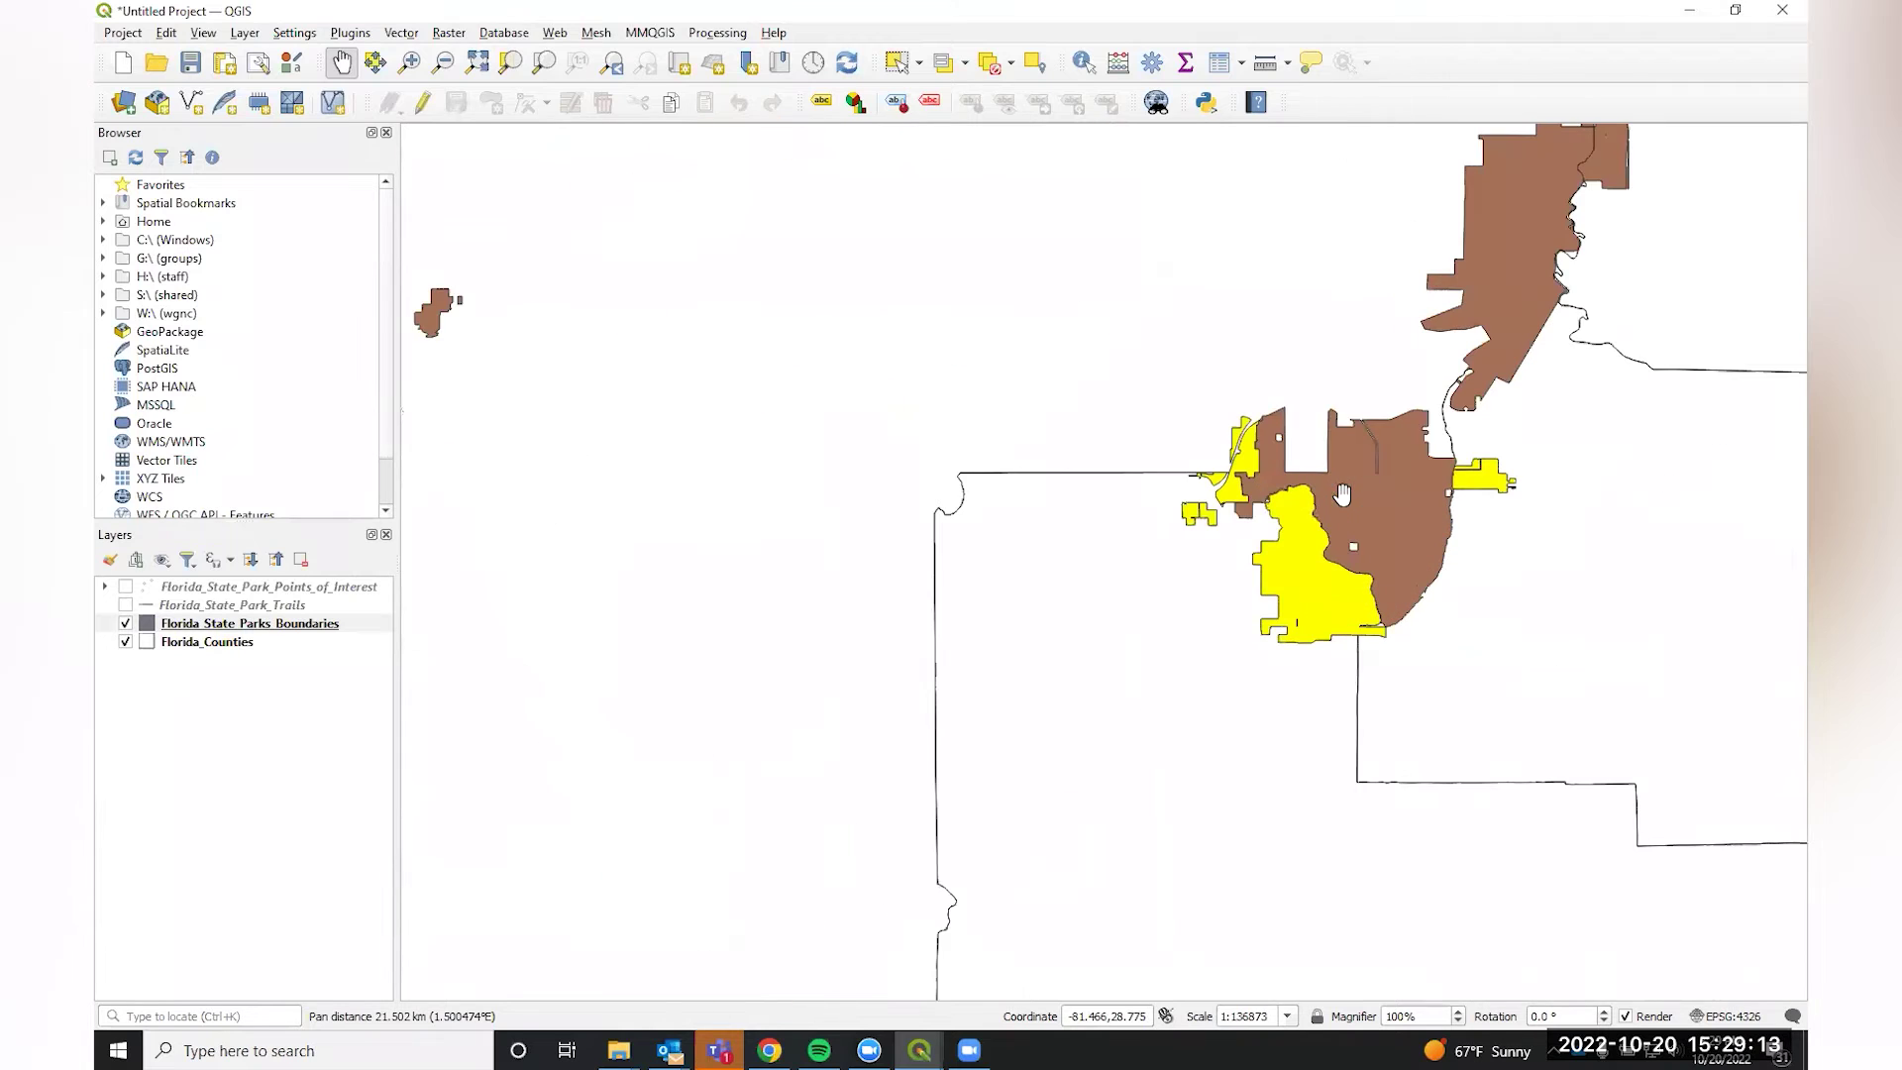
Return to the boundaries attribute table and zoom the map to the Wekiwa Springs feature.
{"action": "left_click", "coordinate": [904, 1046]}
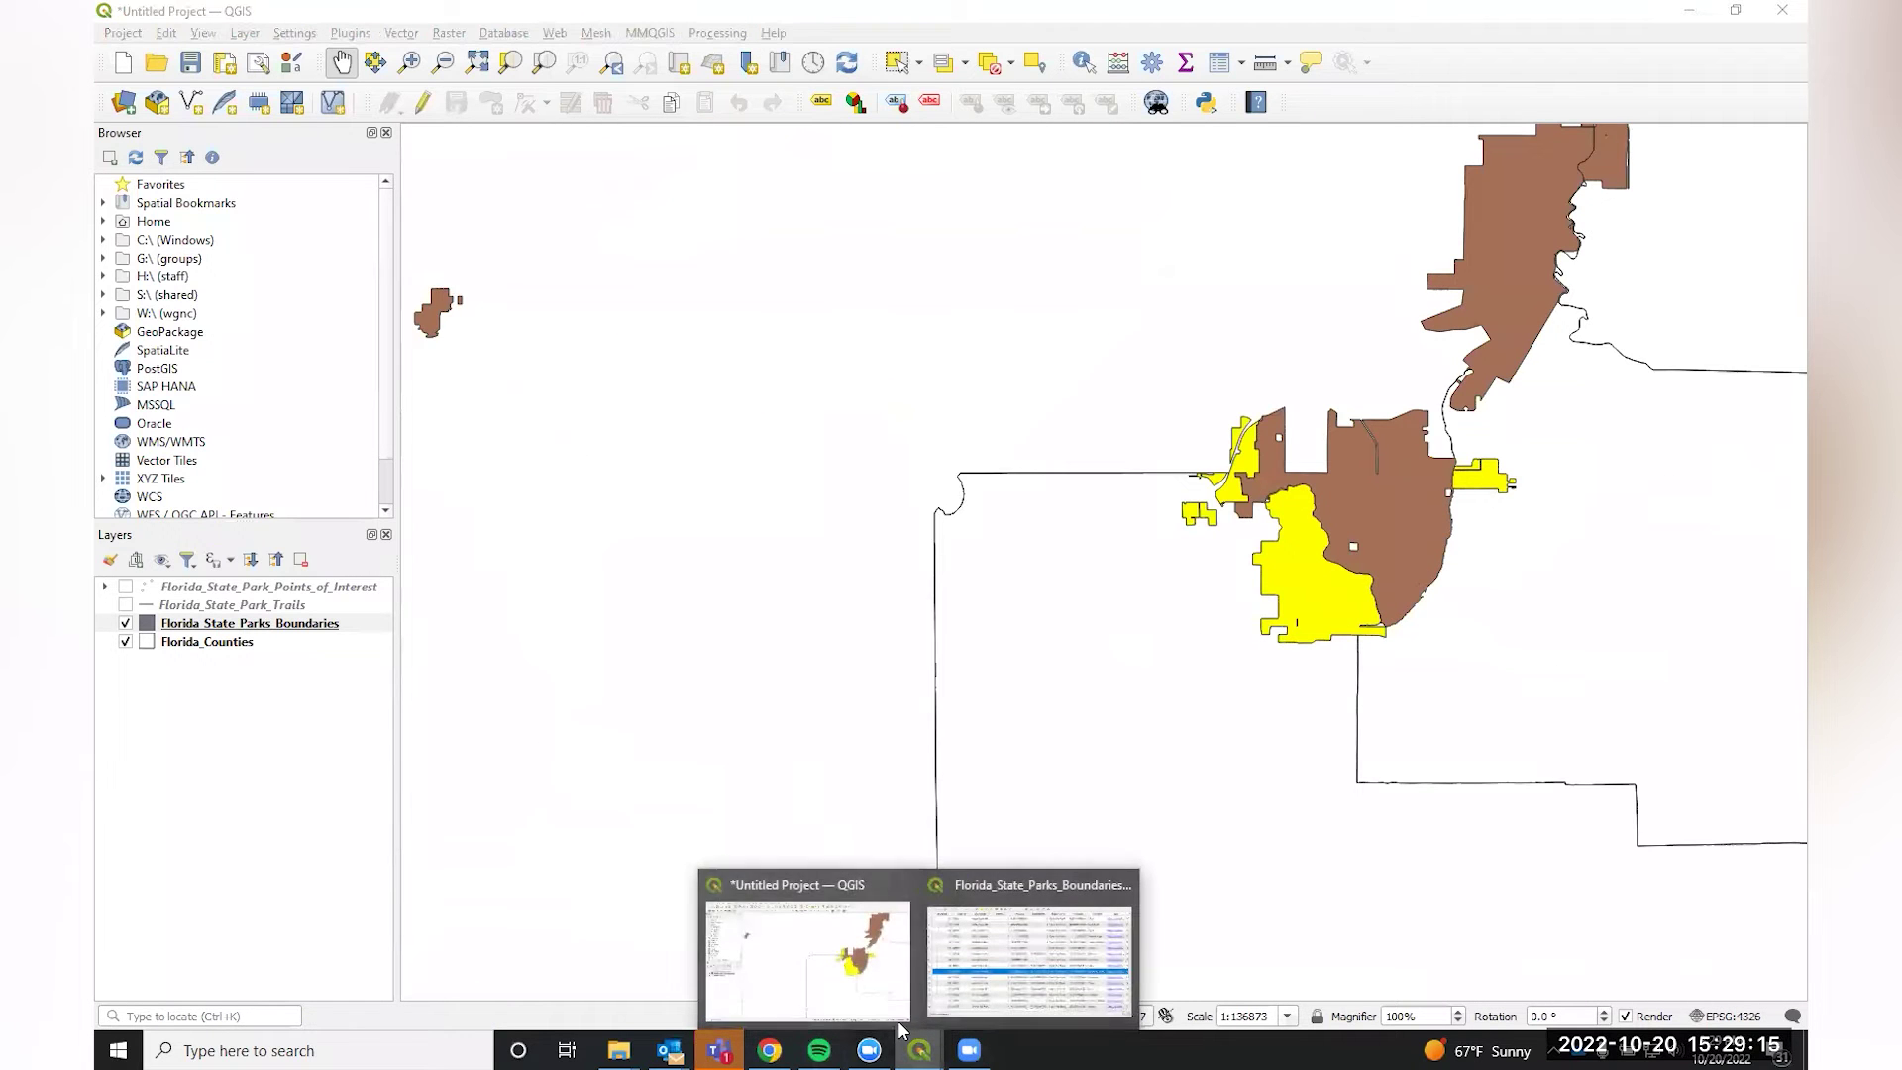
{"action": "left_click", "coordinate": [981, 956]}
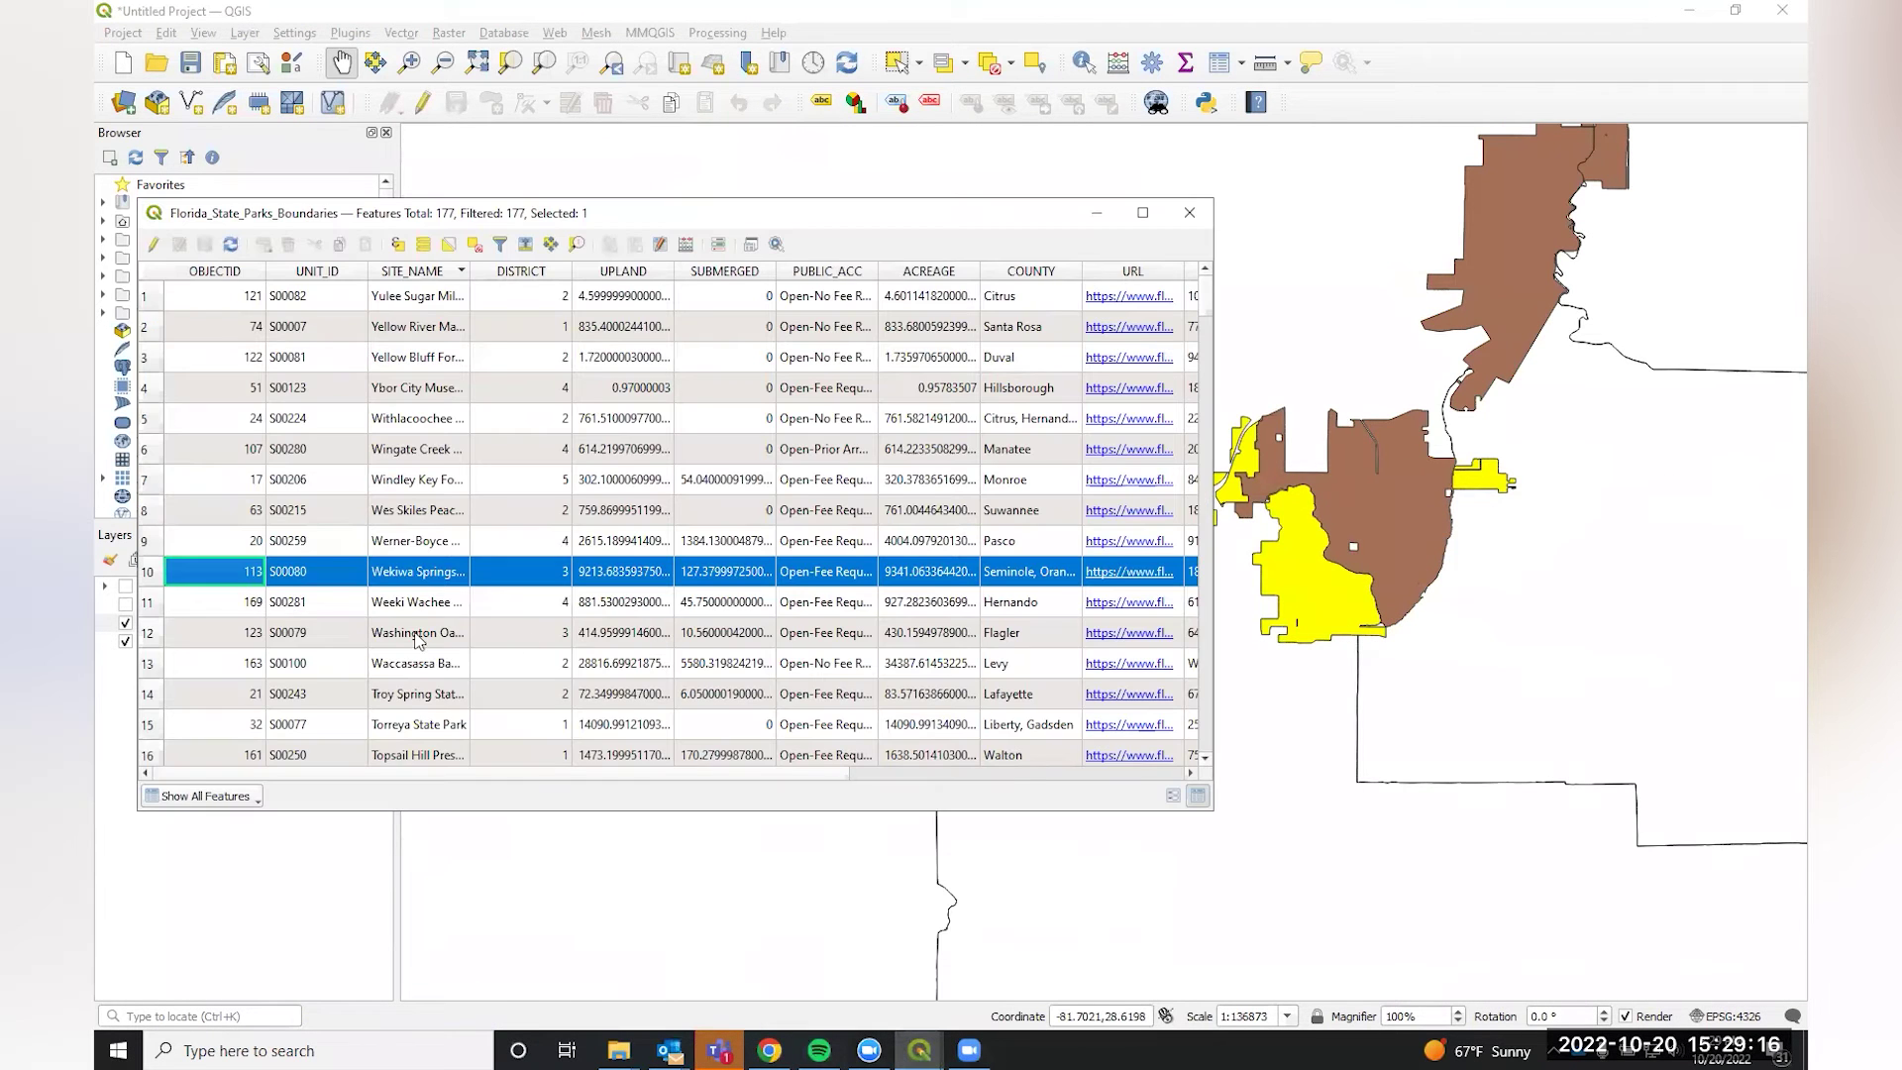
{"action": "right_click", "coordinate": [226, 583]}
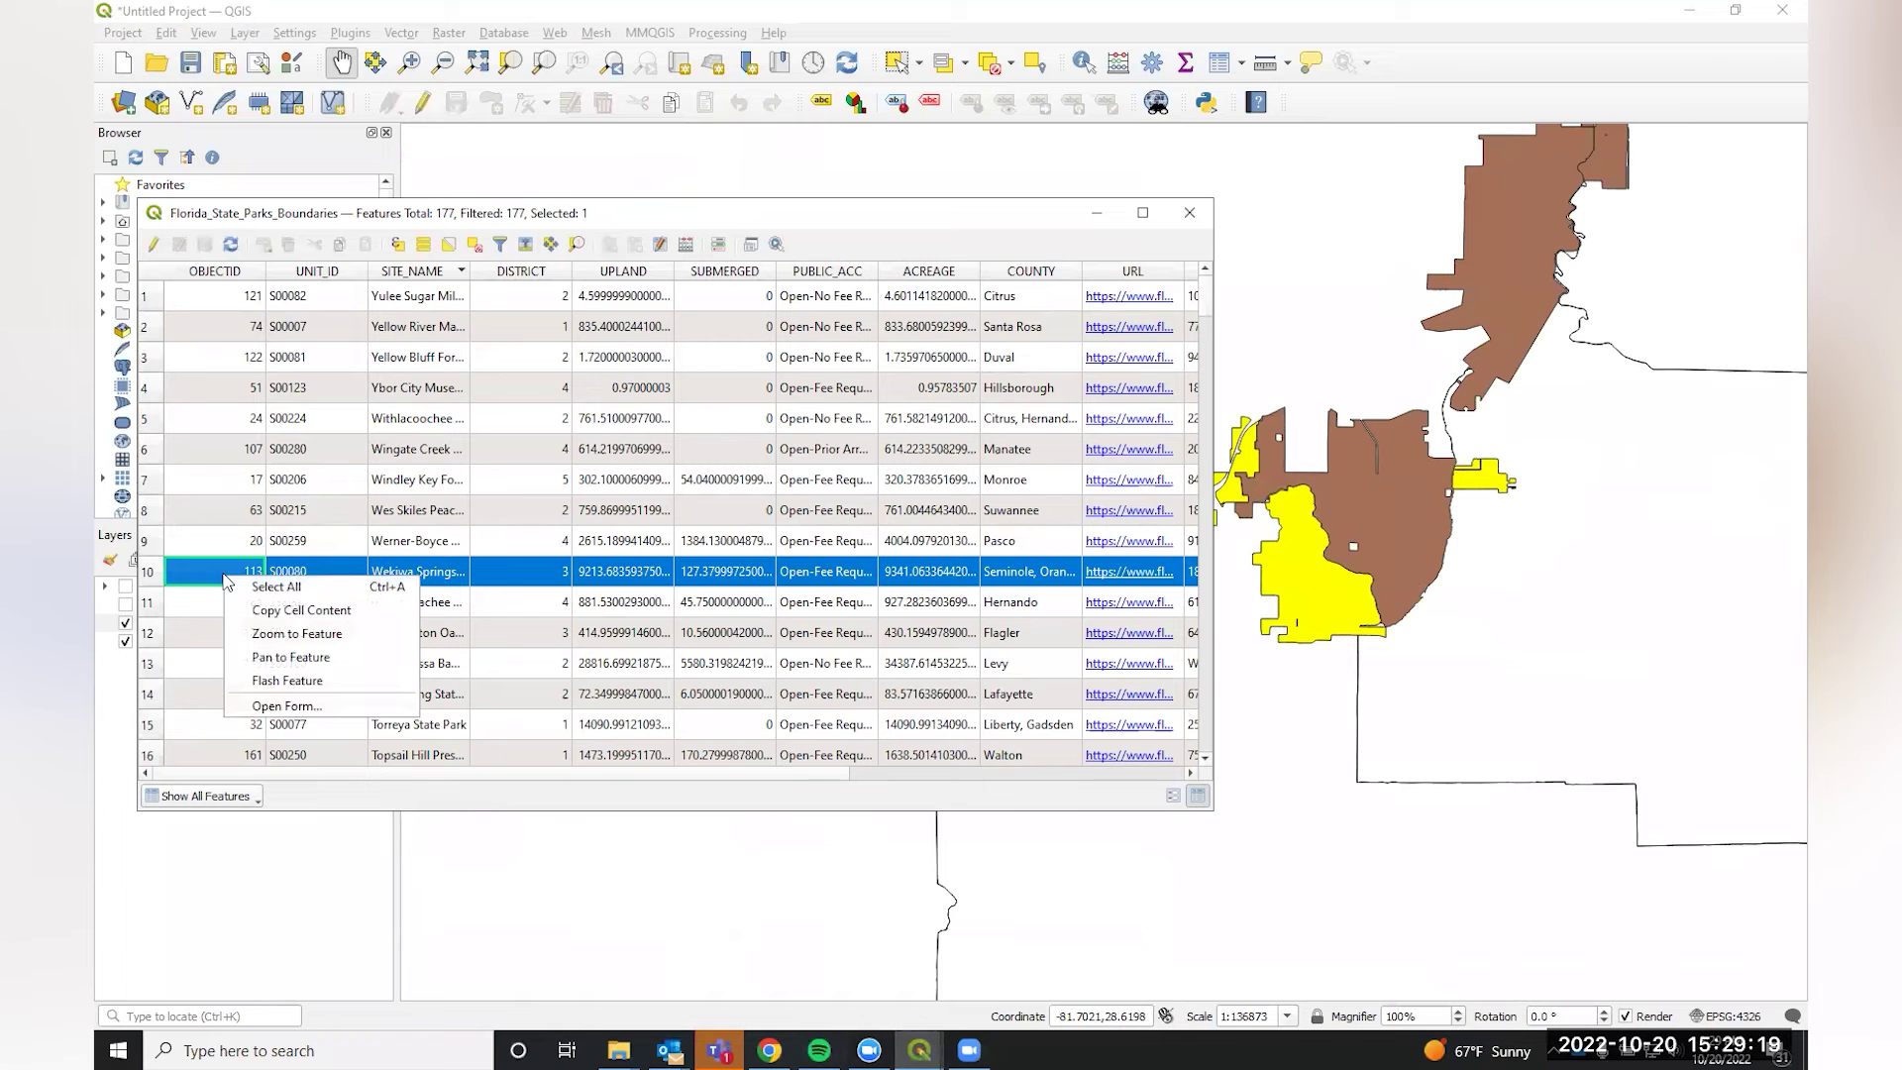
{"action": "left_click", "coordinate": [281, 634]}
{"action": "left_click_drag", "start_coordinate": [620, 219], "coordinate": [641, 219]}
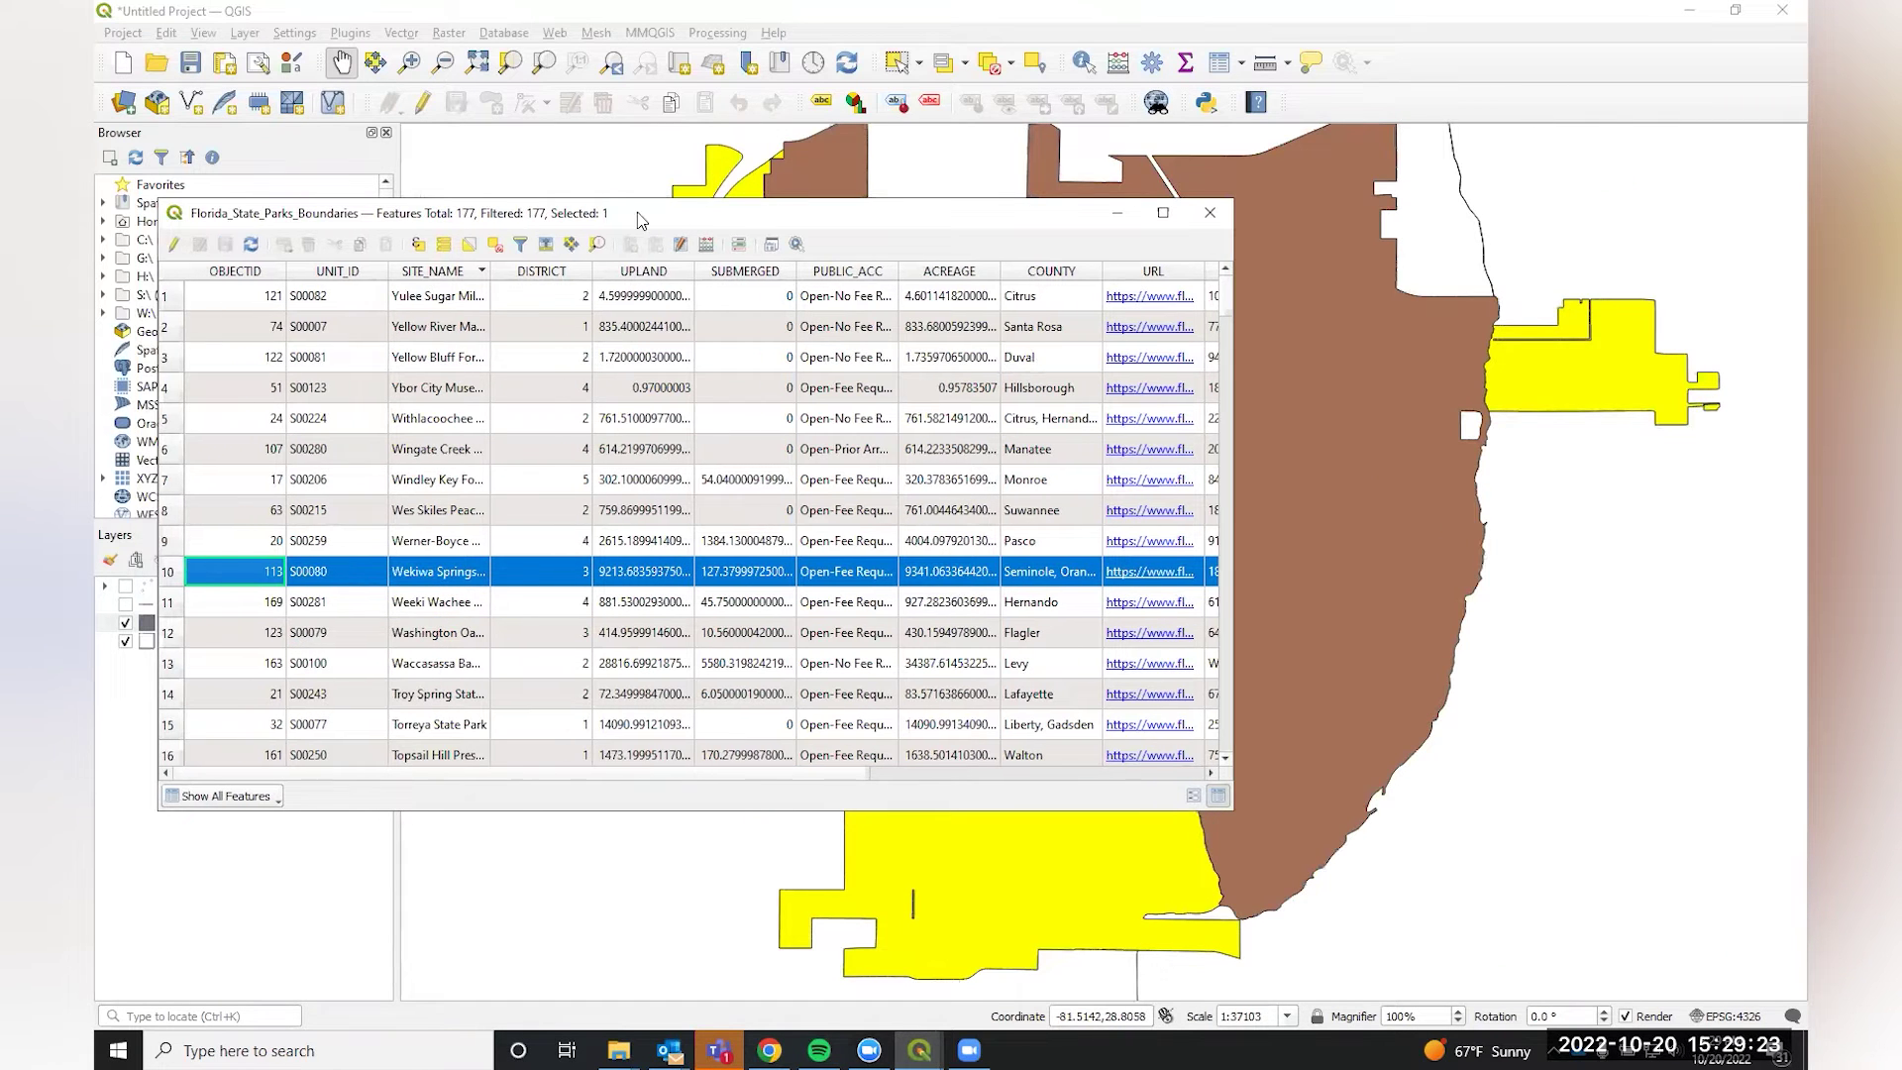
View the selected park on the map, bring up the boundaries attribute table again and return to the map.
{"action": "left_click", "coordinate": [729, 340]}
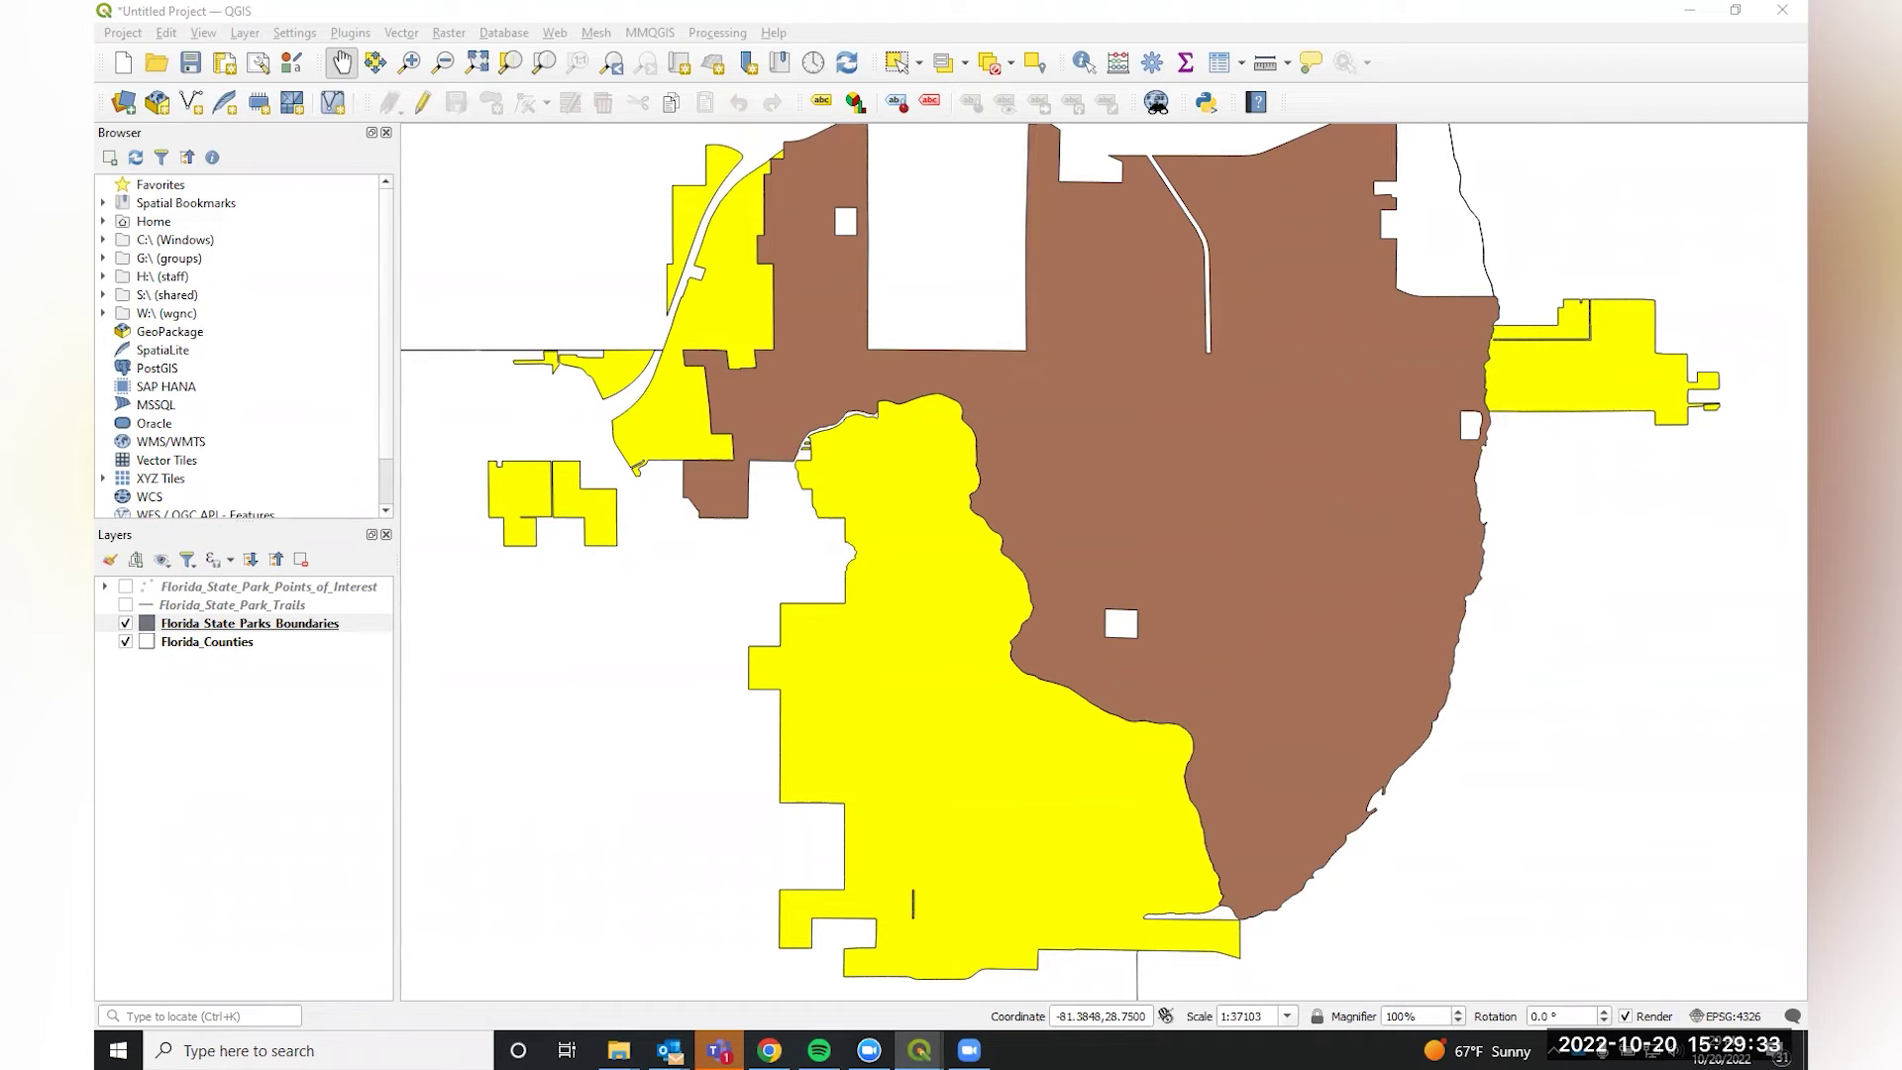
{"action": "key", "text": "F6"}
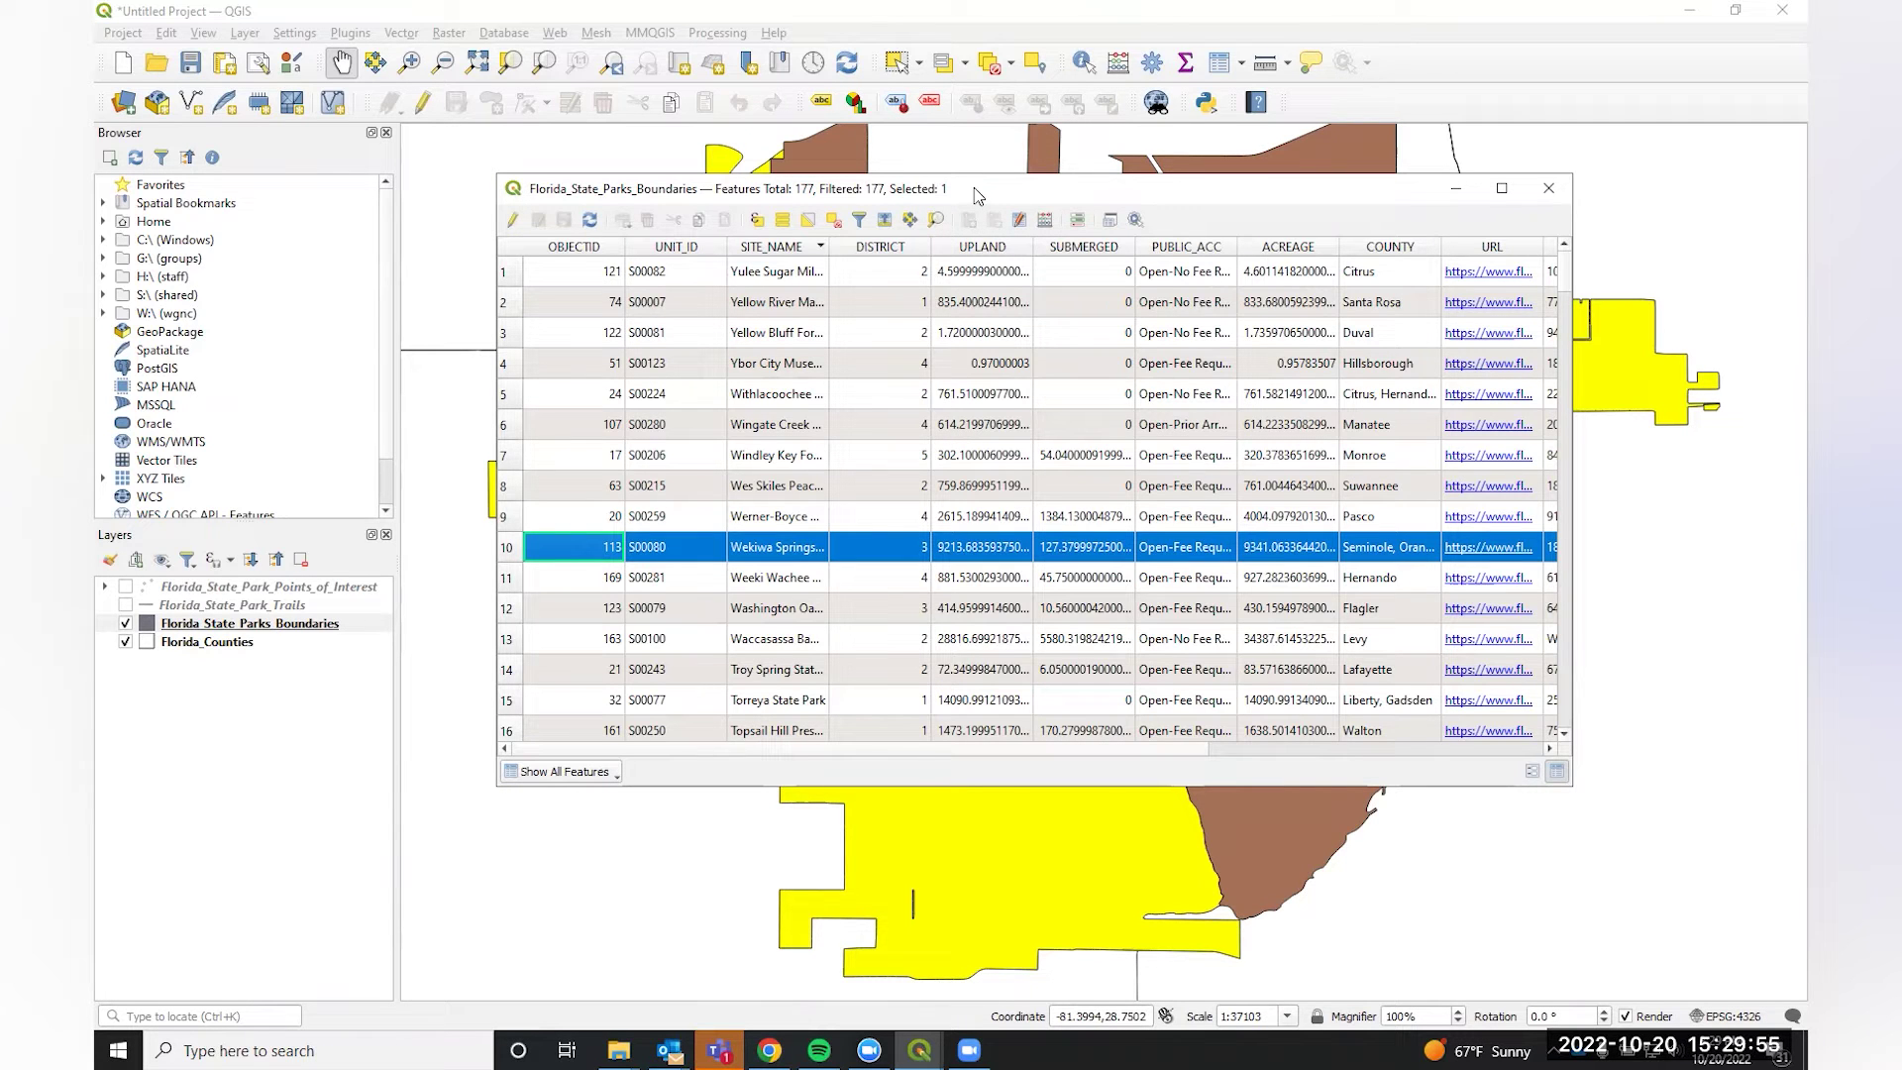
{"action": "left_click", "coordinate": [1191, 403]}
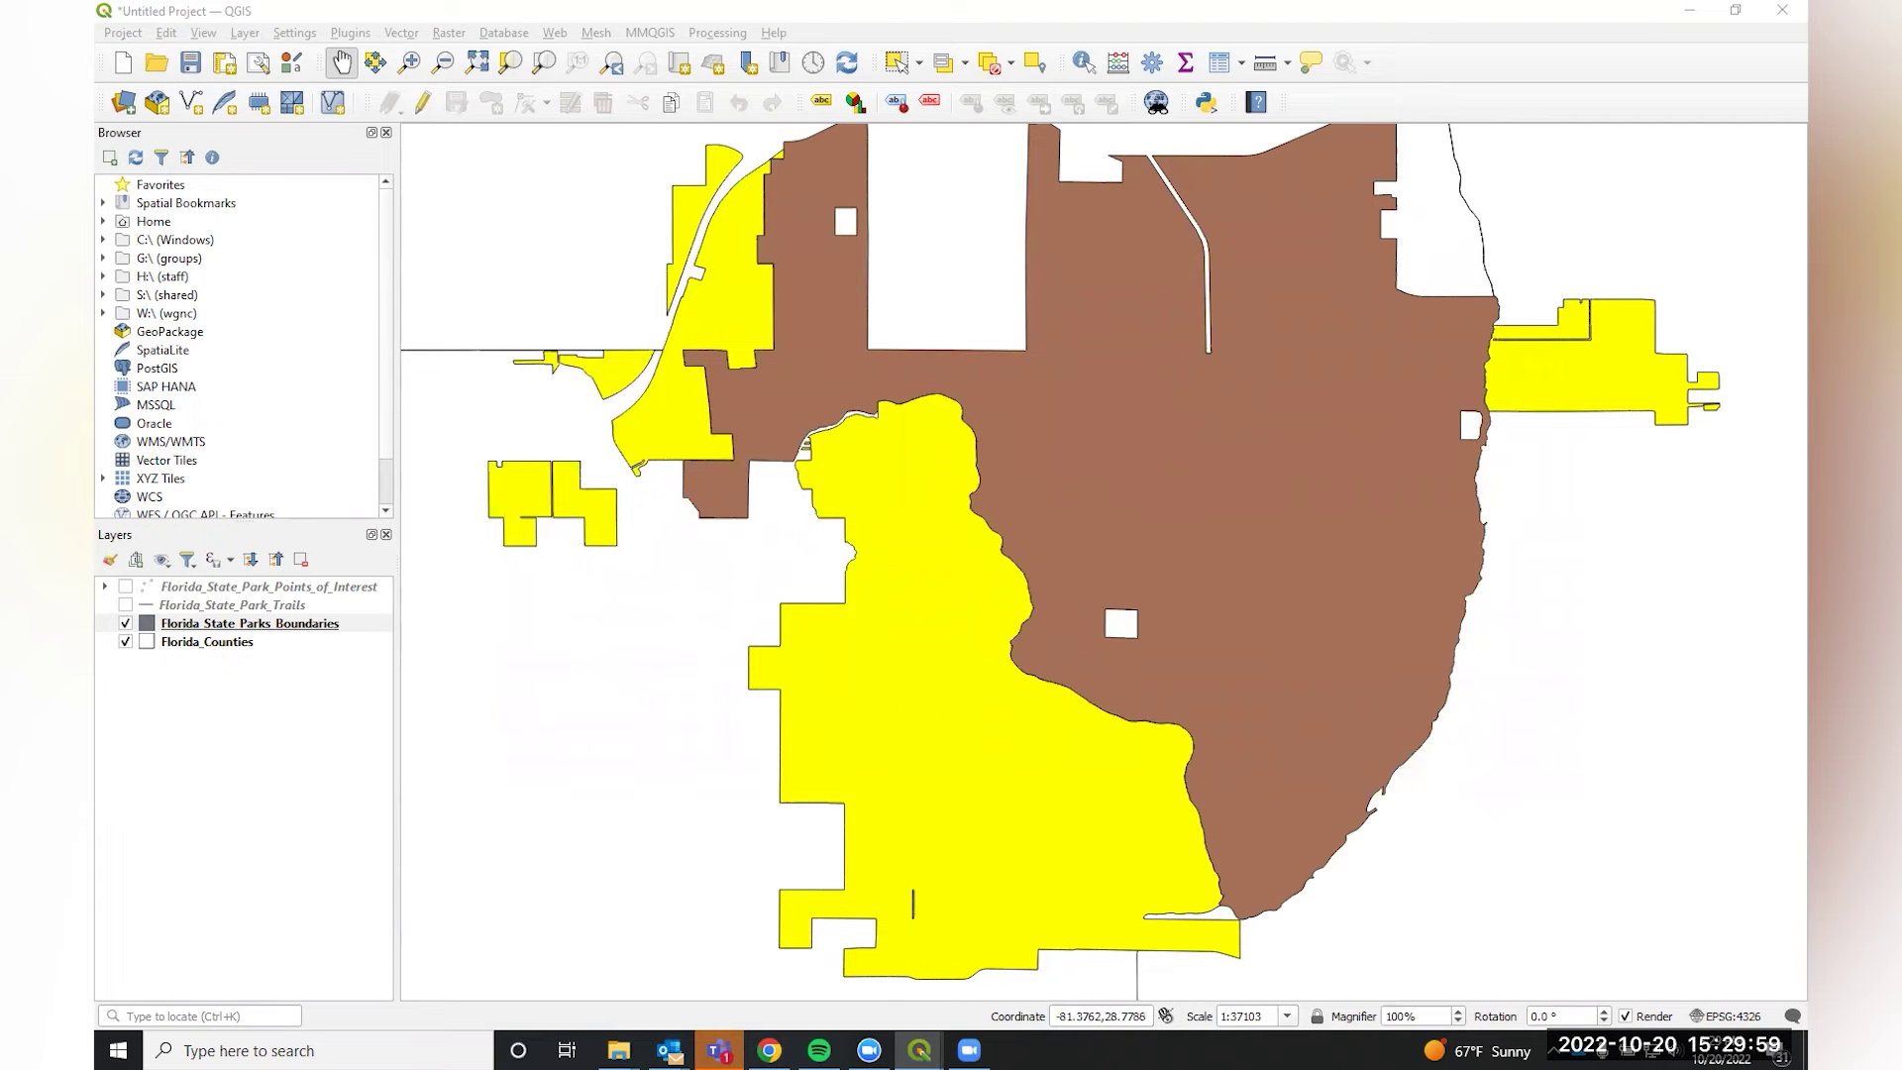
Bring up the boundaries attribute table to review the selected Wekiwa Springs record, and return to the map.
{"action": "key", "text": "alt+Tab"}
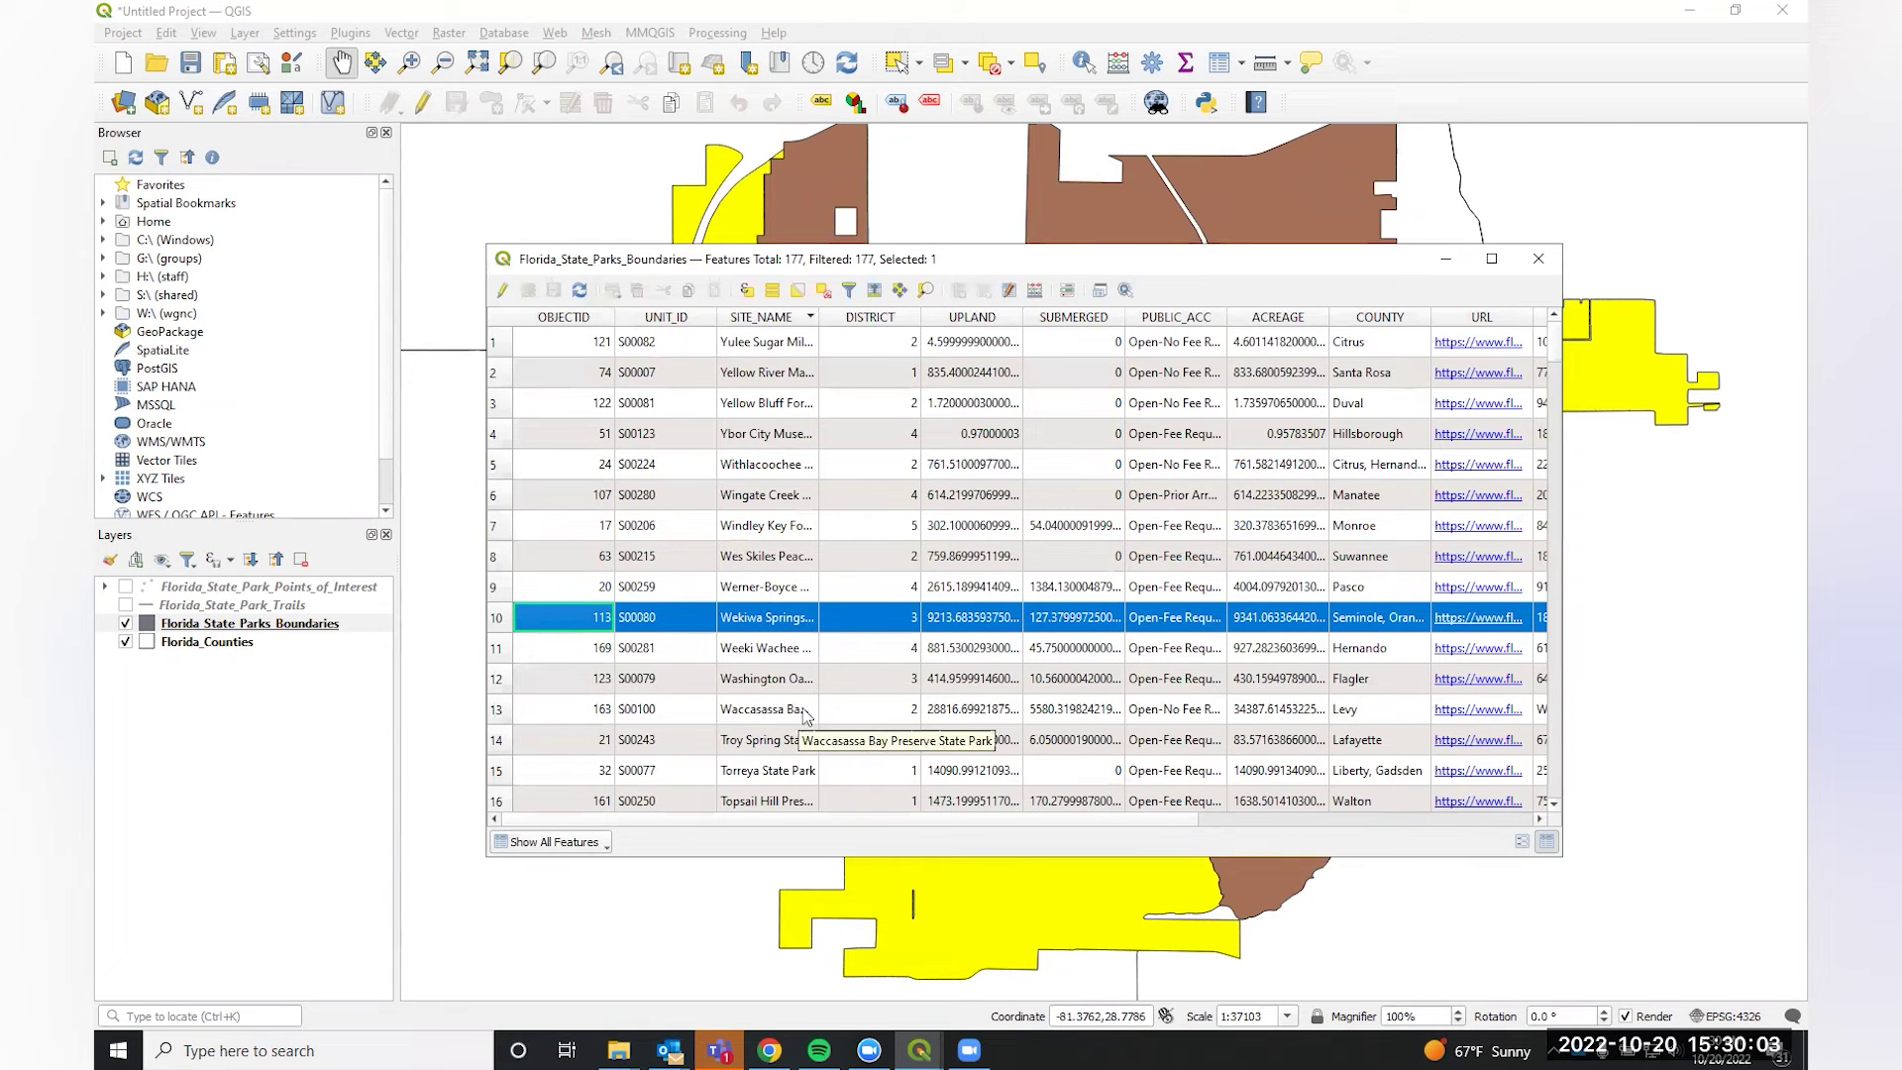
{"action": "left_click_drag", "start_coordinate": [966, 260], "coordinate": [990, 265]}
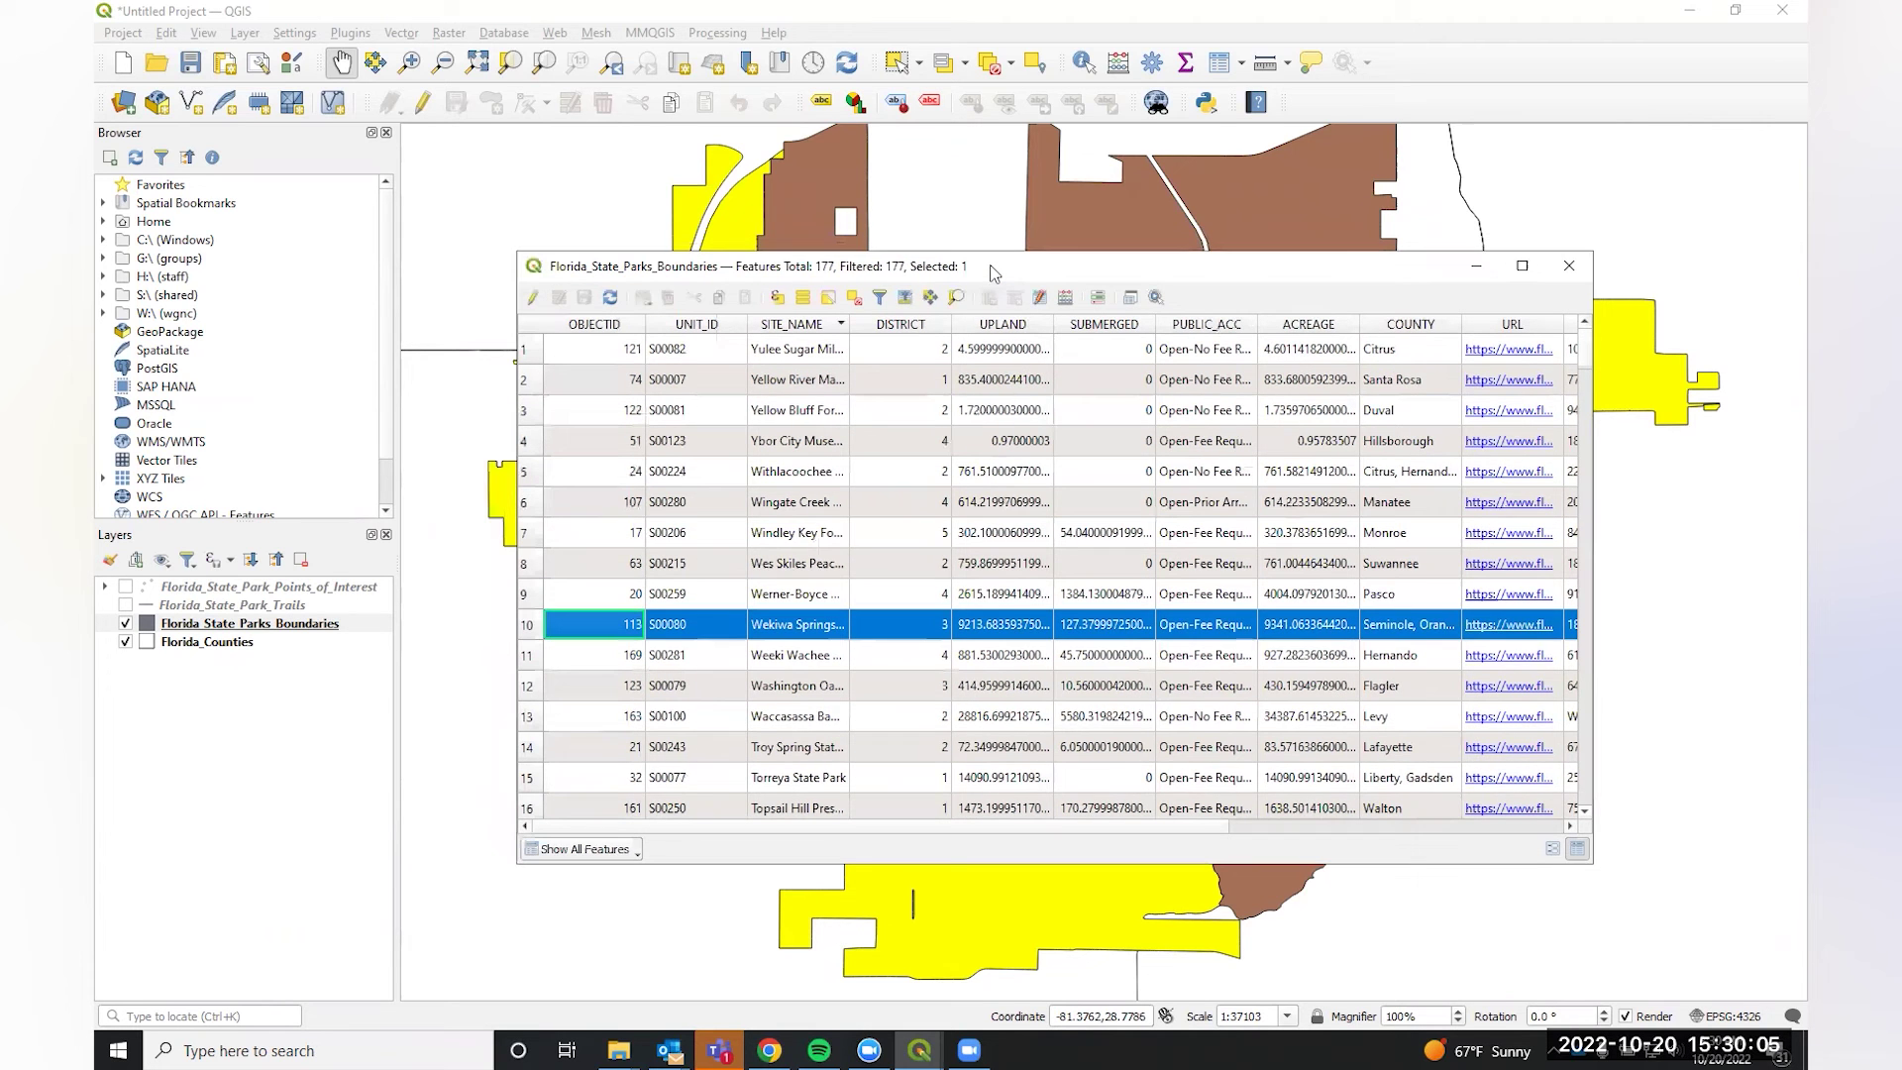
{"action": "left_click", "coordinate": [1002, 169]}
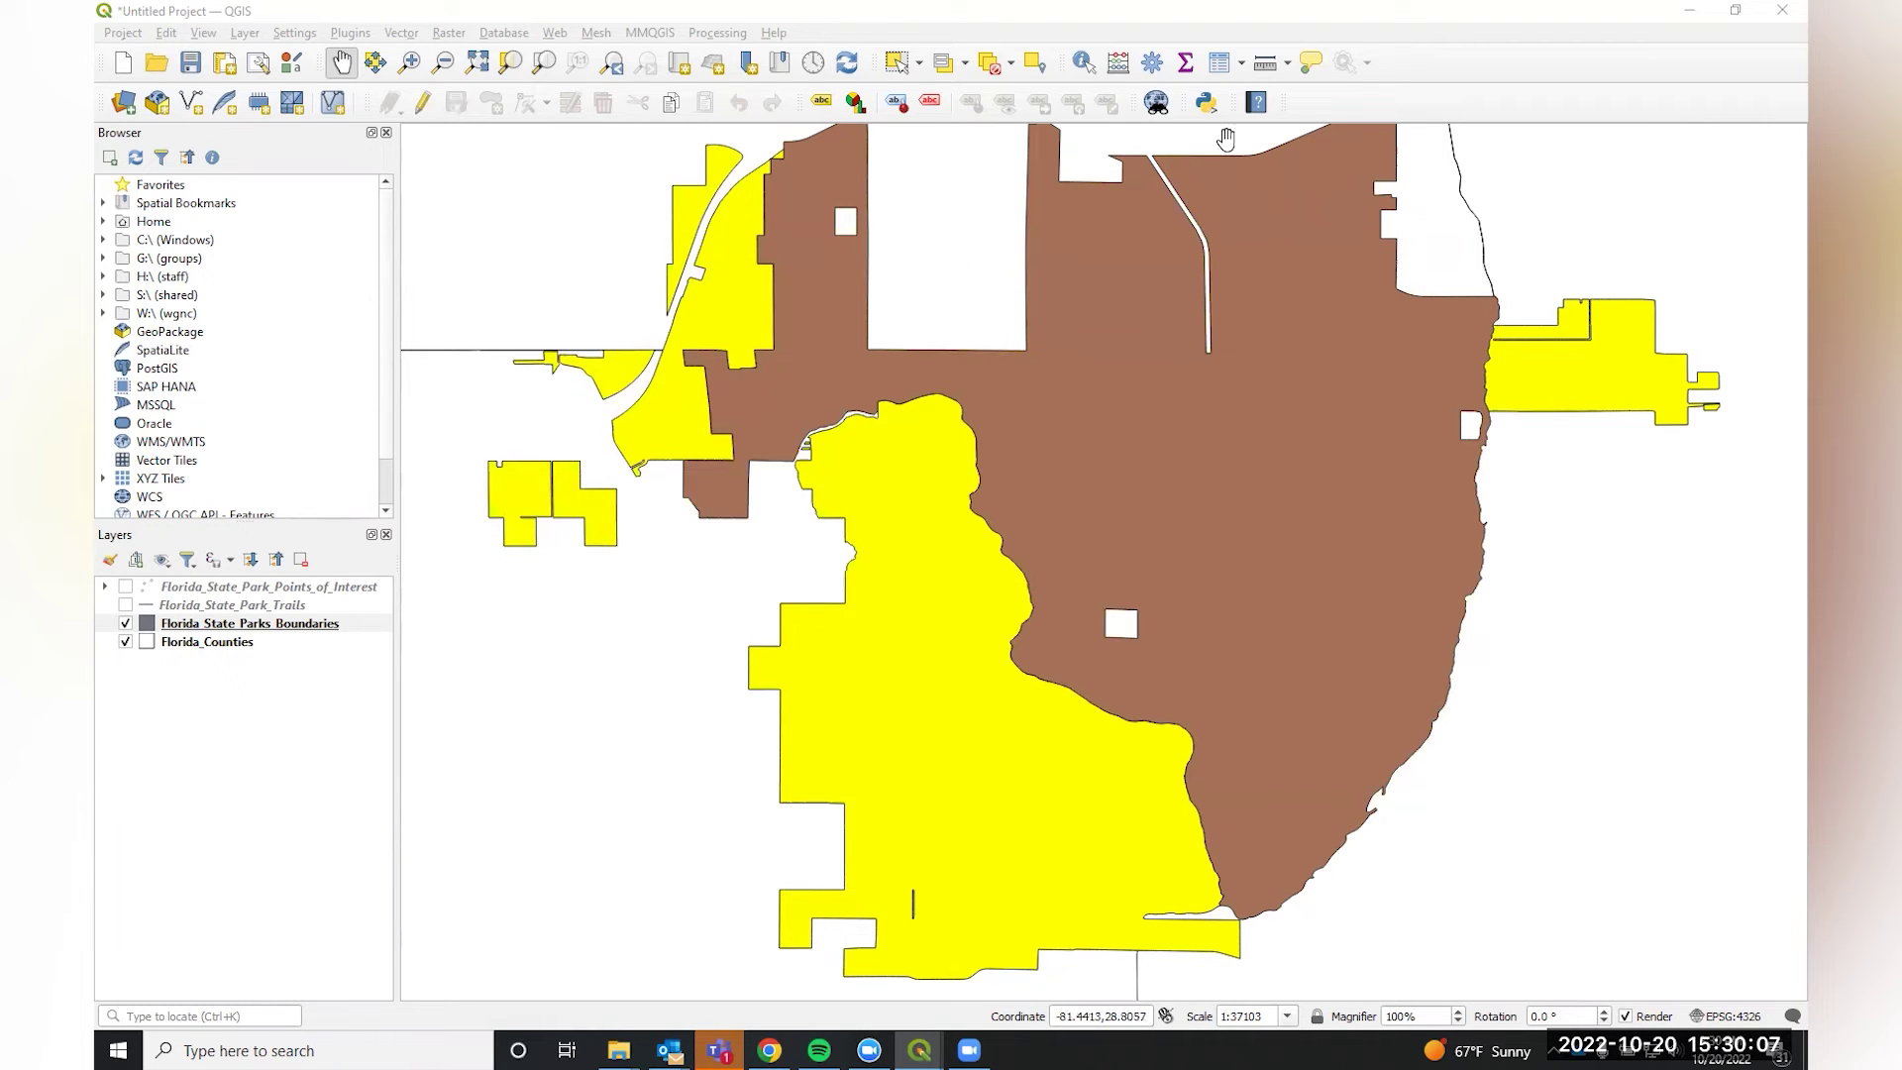
Identify the large park polygon bordering Wekiwa Springs on its northeast side and close the identify results.
{"action": "left_click", "coordinate": [1085, 66]}
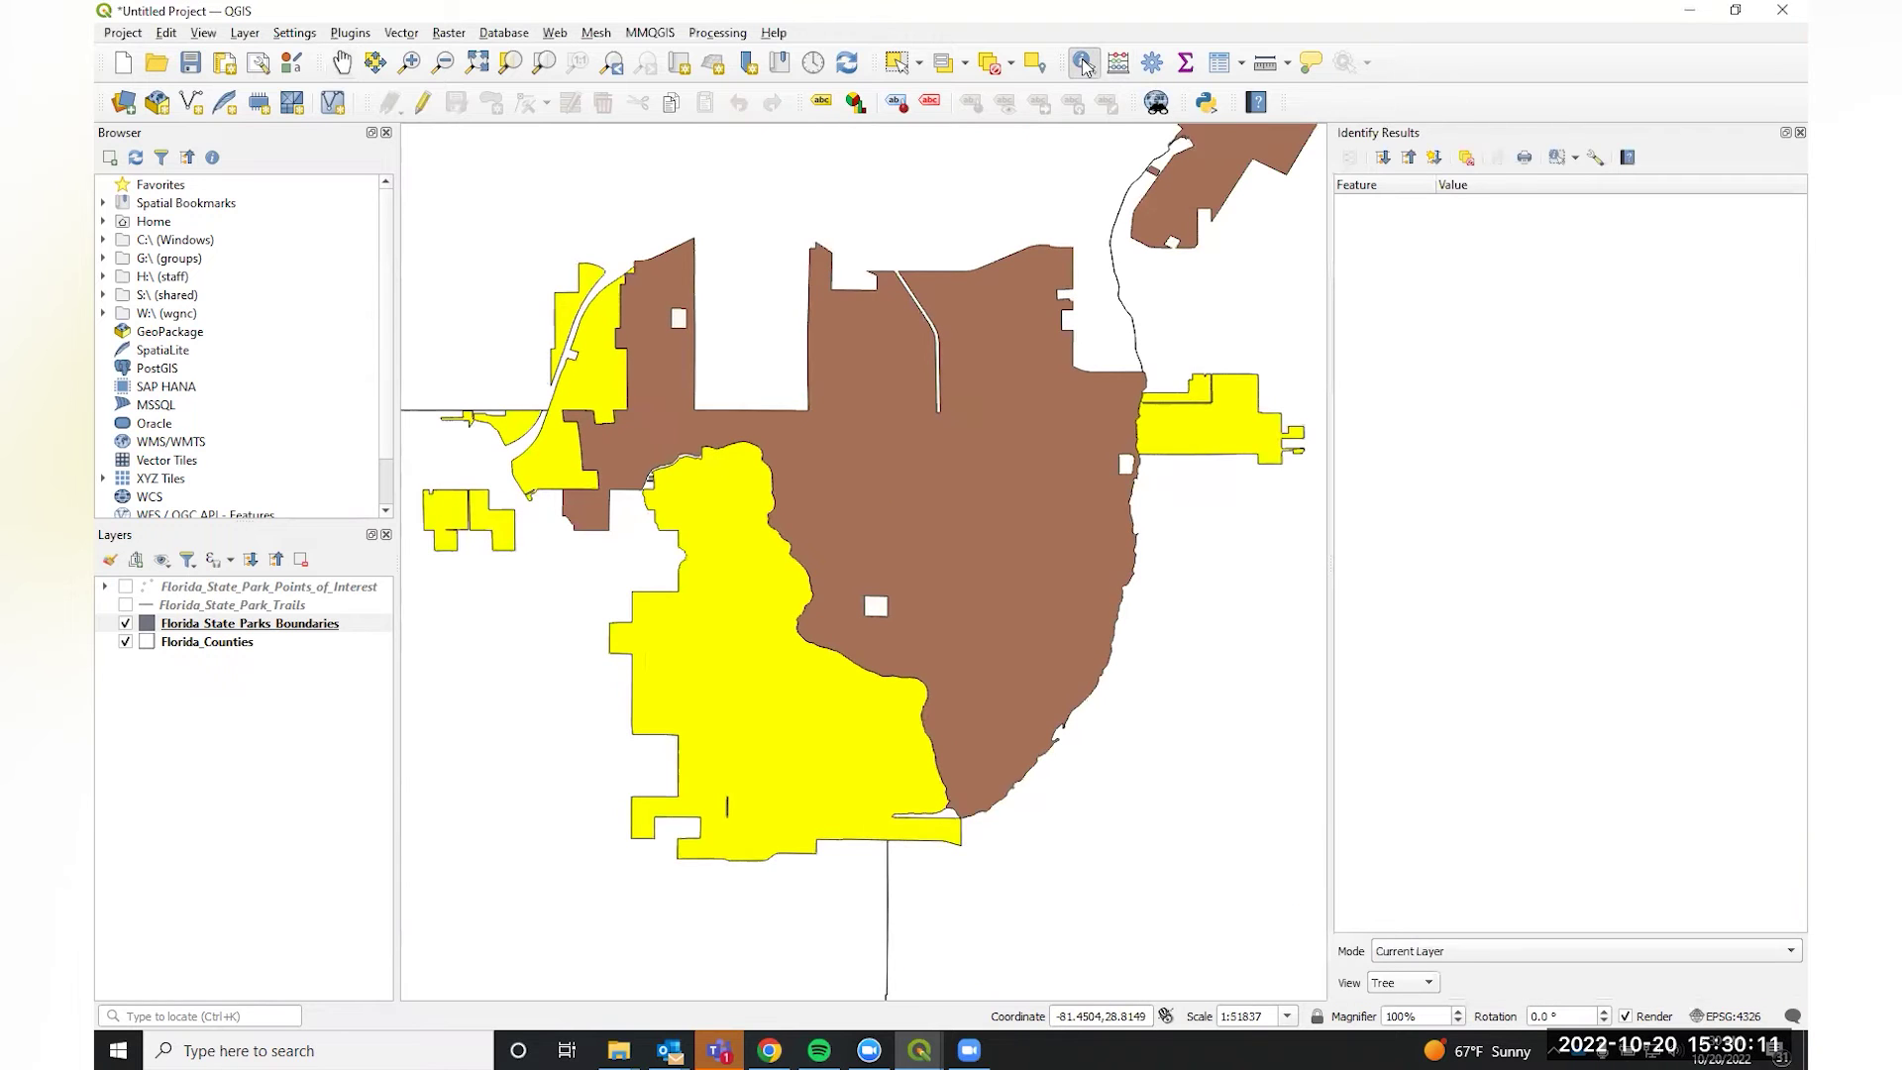
{"action": "left_click", "coordinate": [929, 495]}
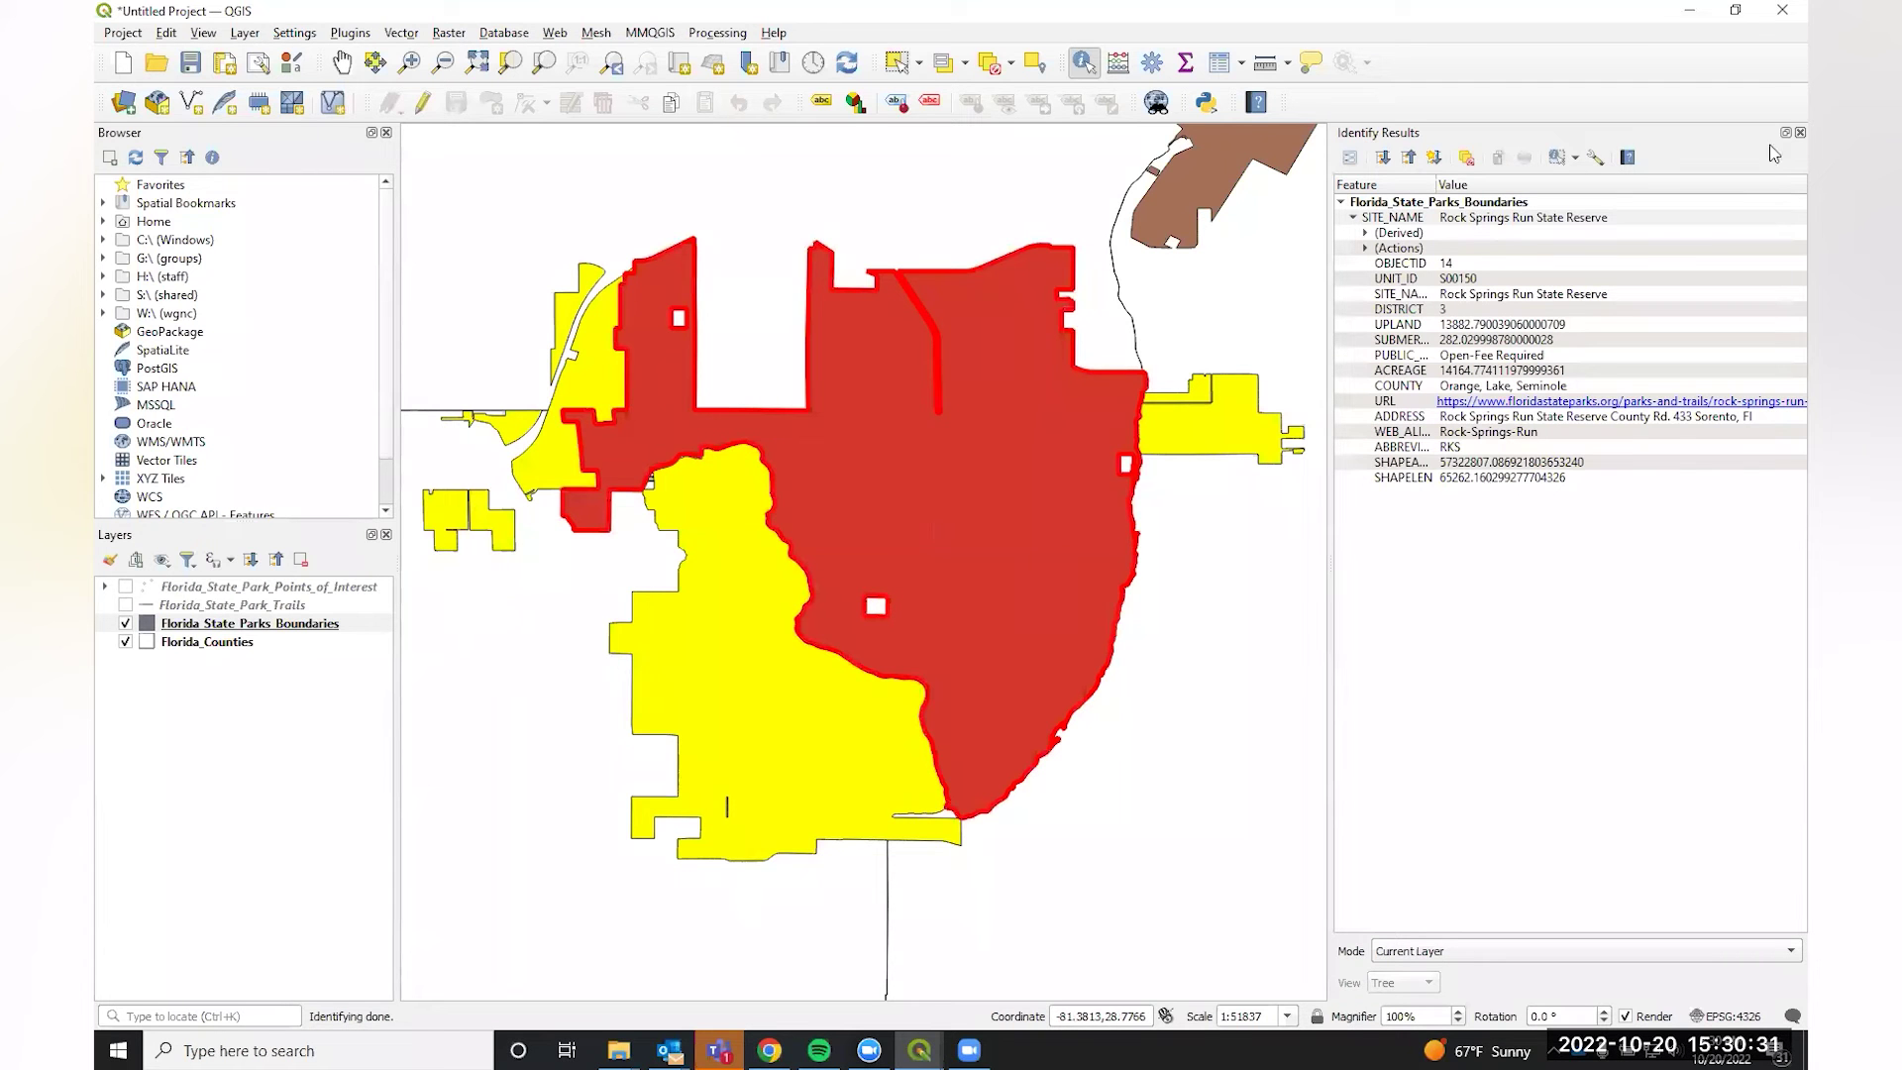
{"action": "left_click", "coordinate": [1801, 132]}
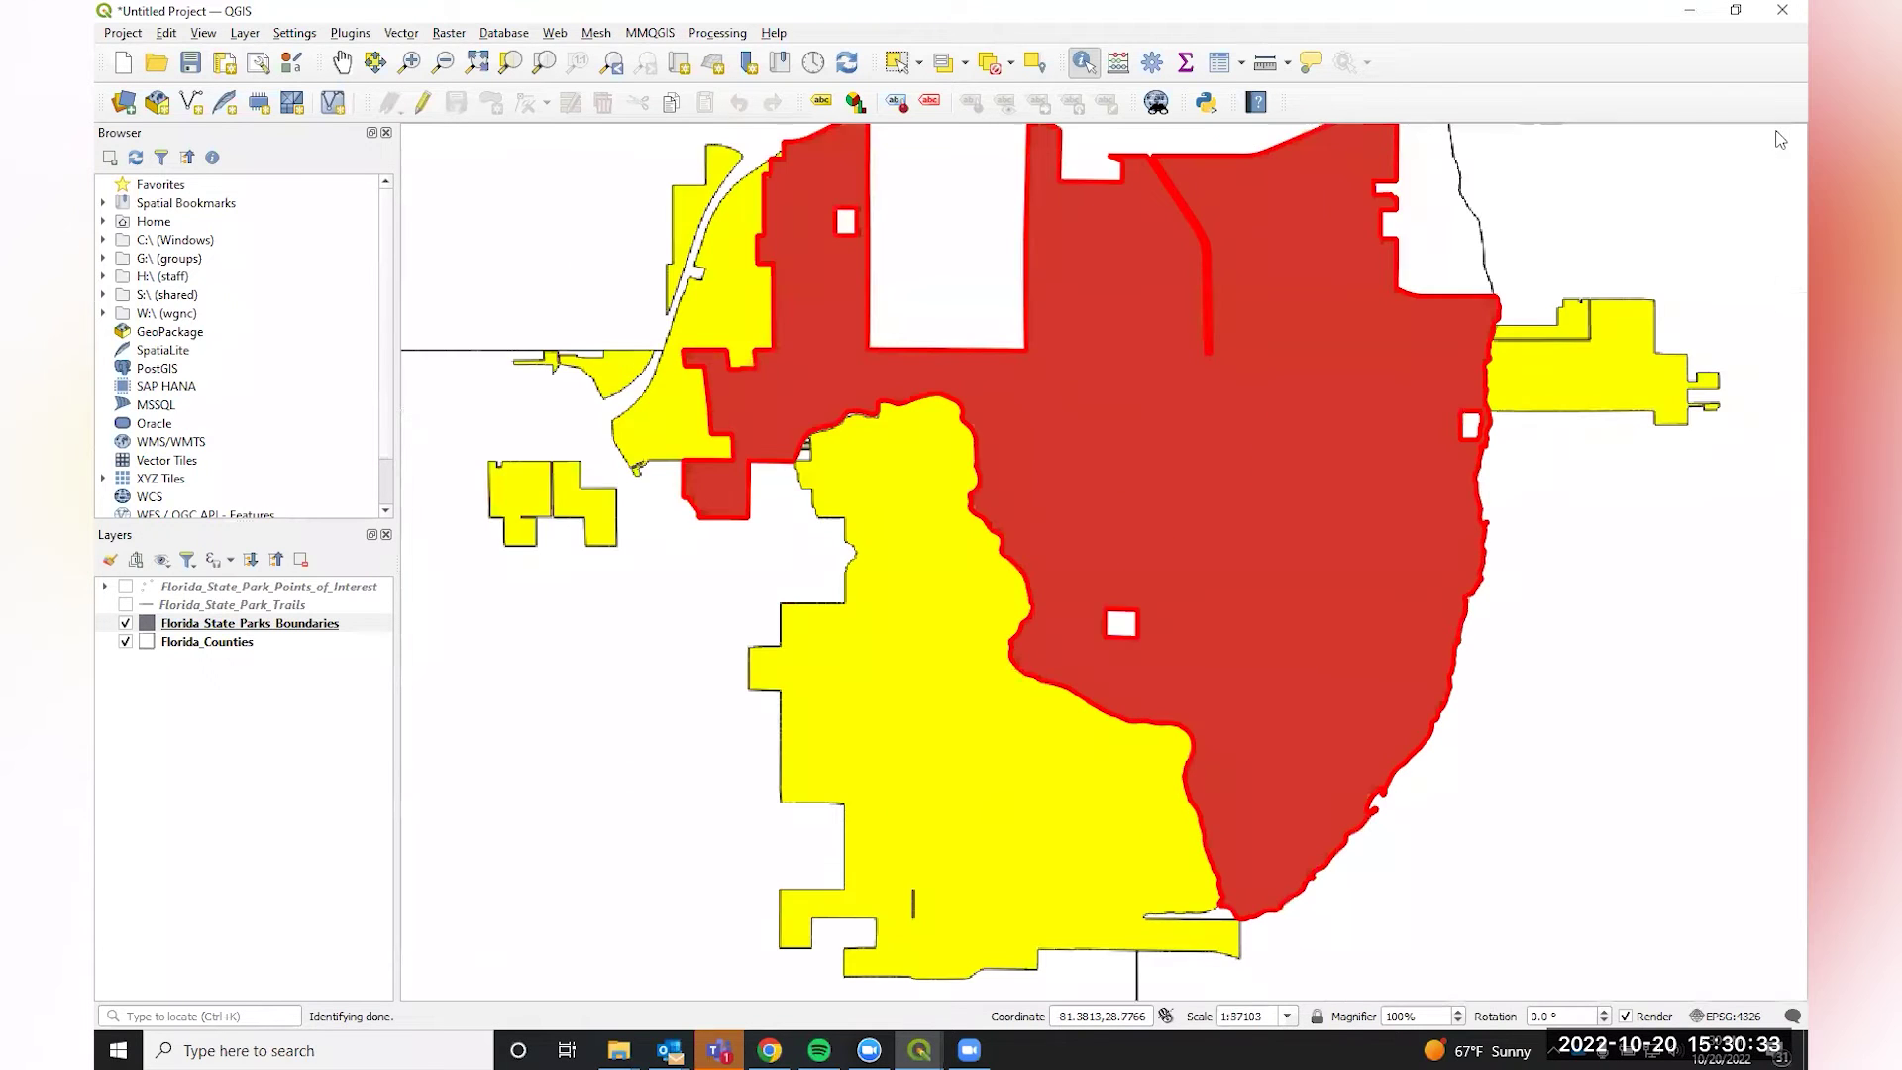
{"action": "left_click", "coordinate": [1265, 442]}
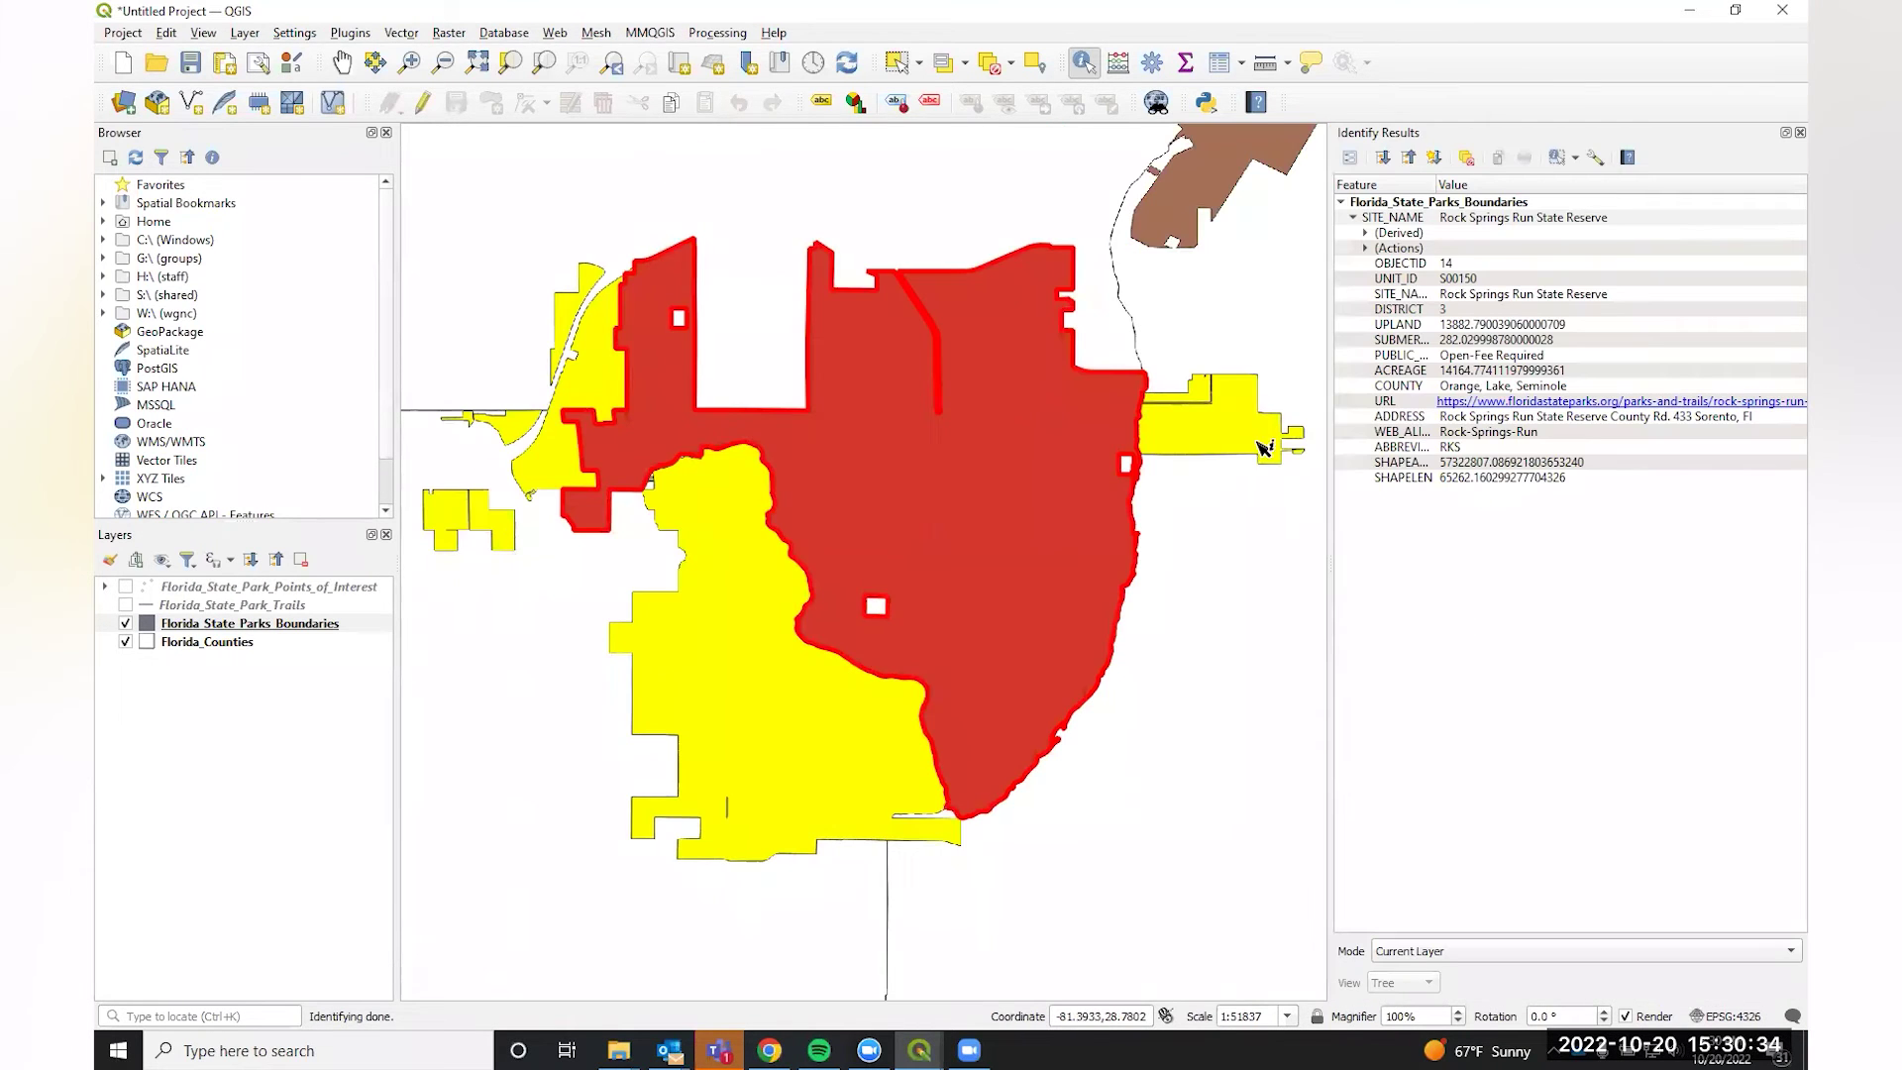
{"action": "right_click", "coordinate": [987, 462]}
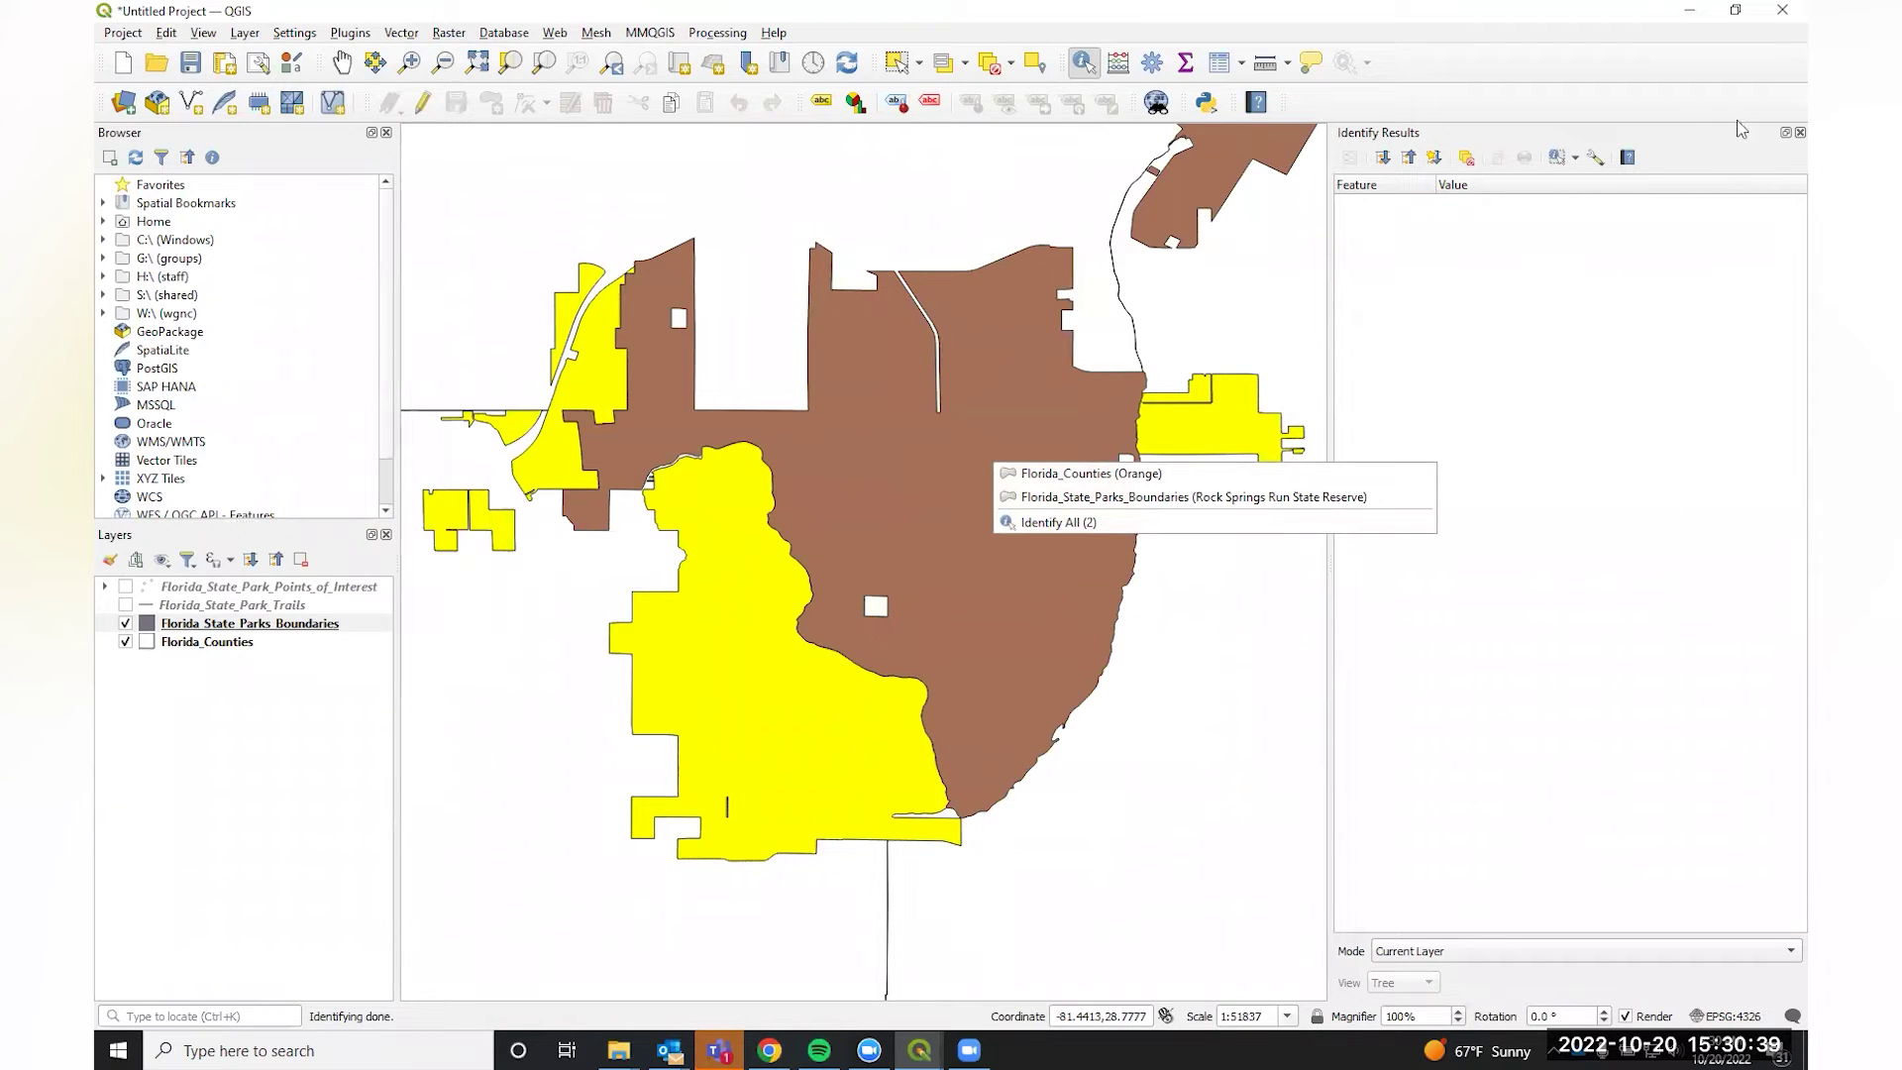
{"action": "left_click", "coordinate": [1800, 131]}
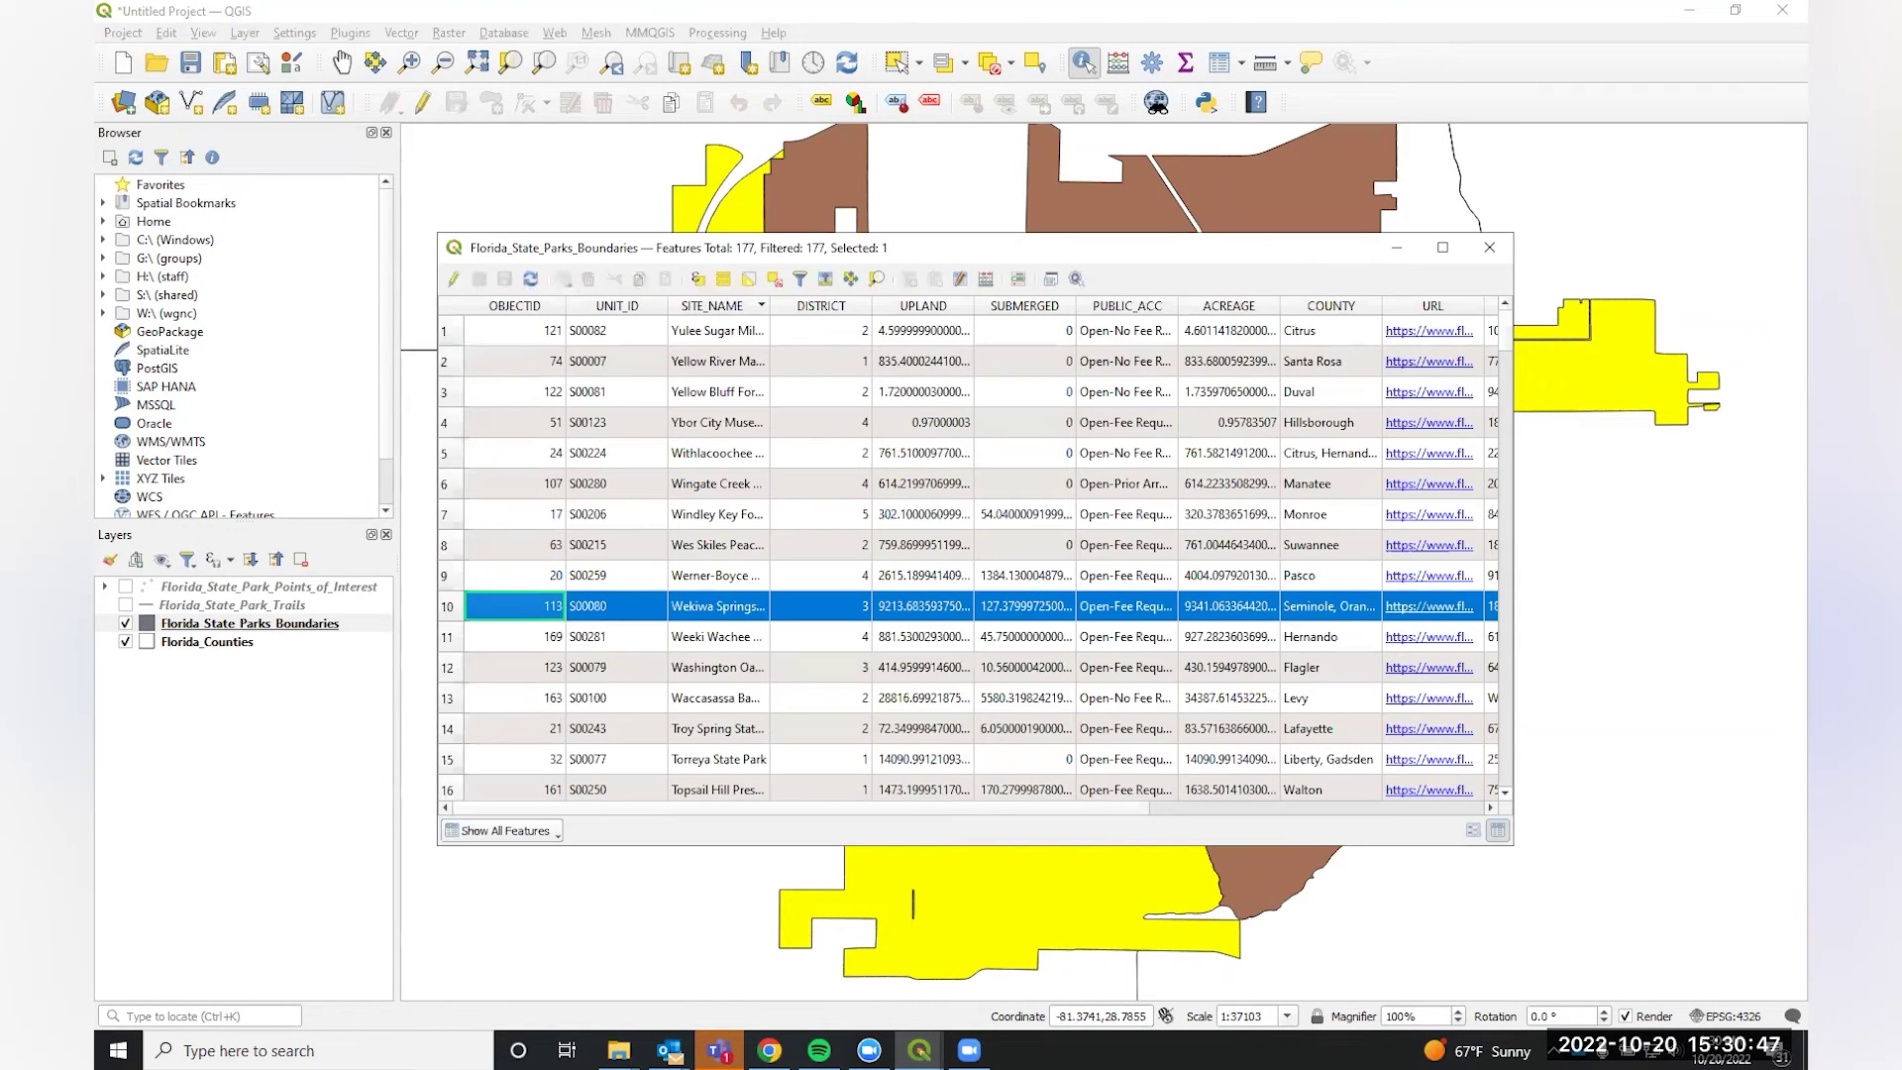
Clear the park selection and make the Florida_State_Park_Trails and Florida_State_Park_Points_of_Interest layers visible.
{"action": "left_click", "coordinate": [1489, 249]}
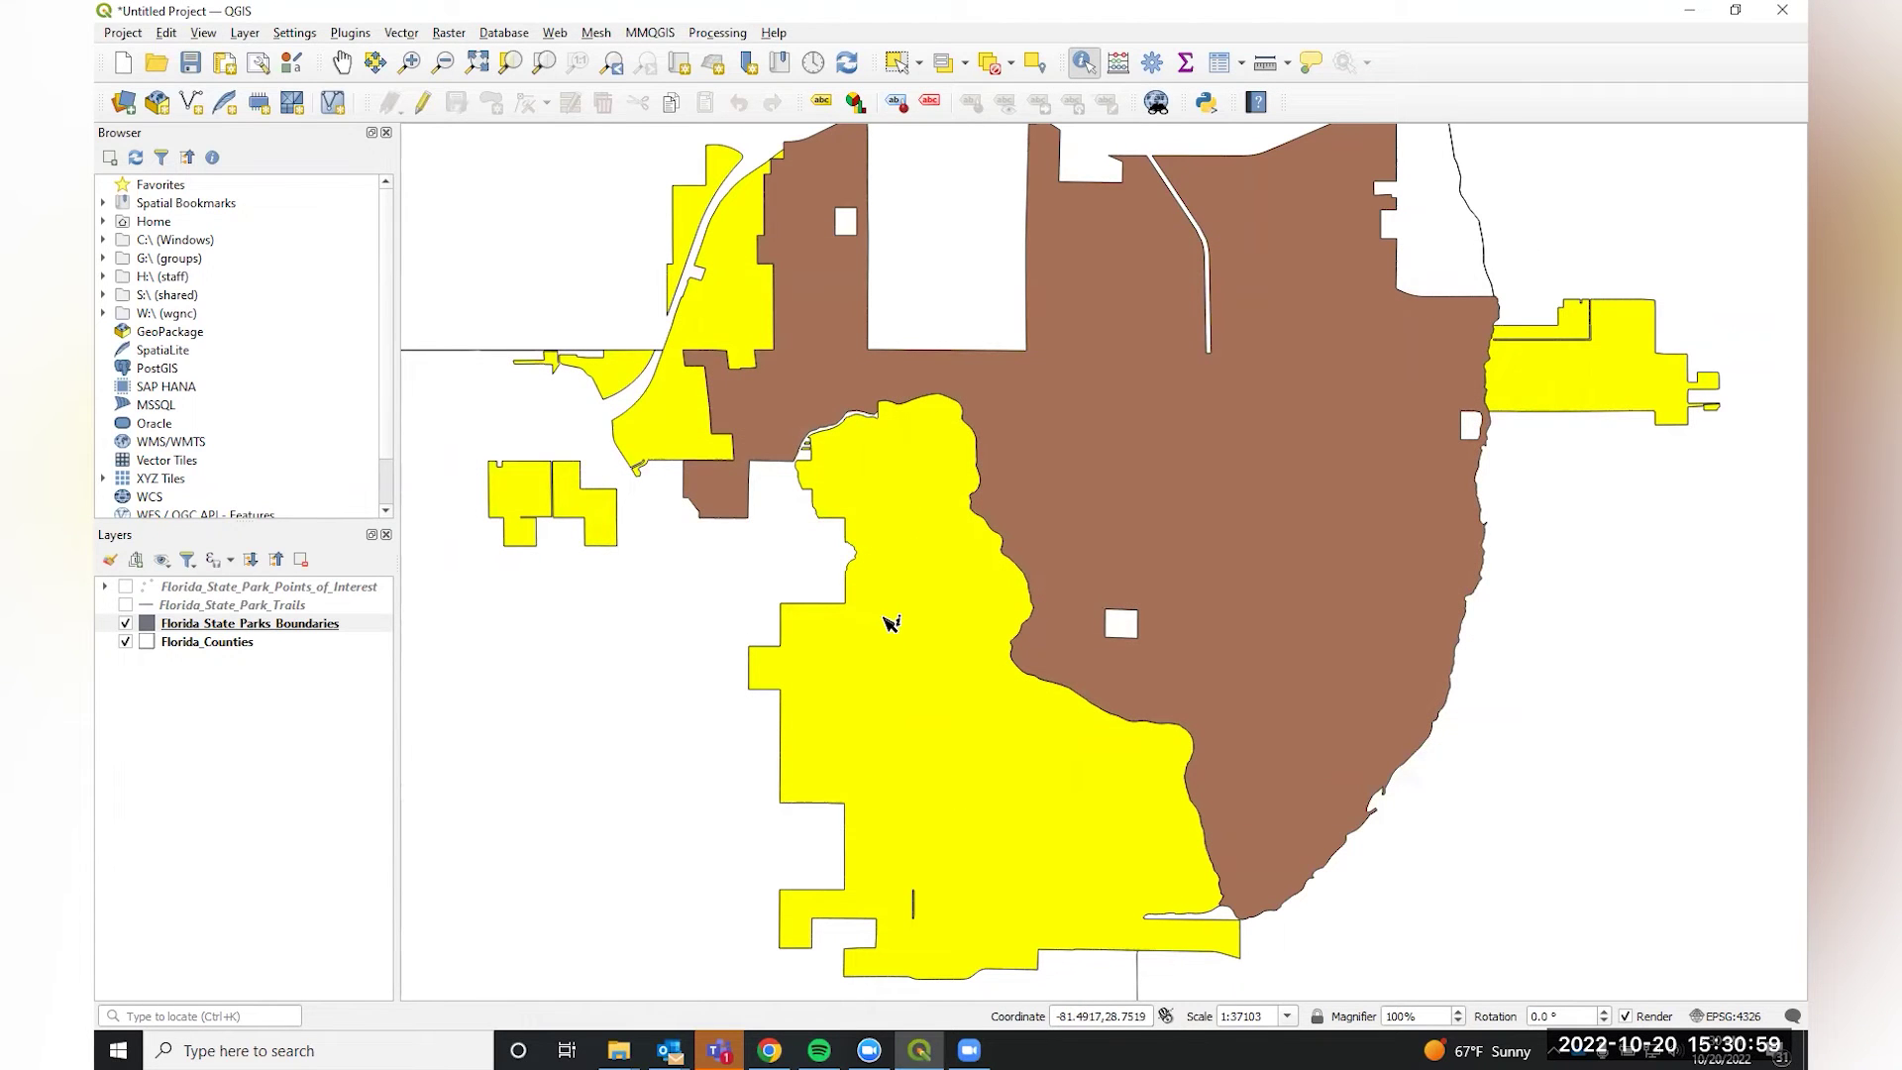
{"action": "left_click", "coordinate": [987, 64]}
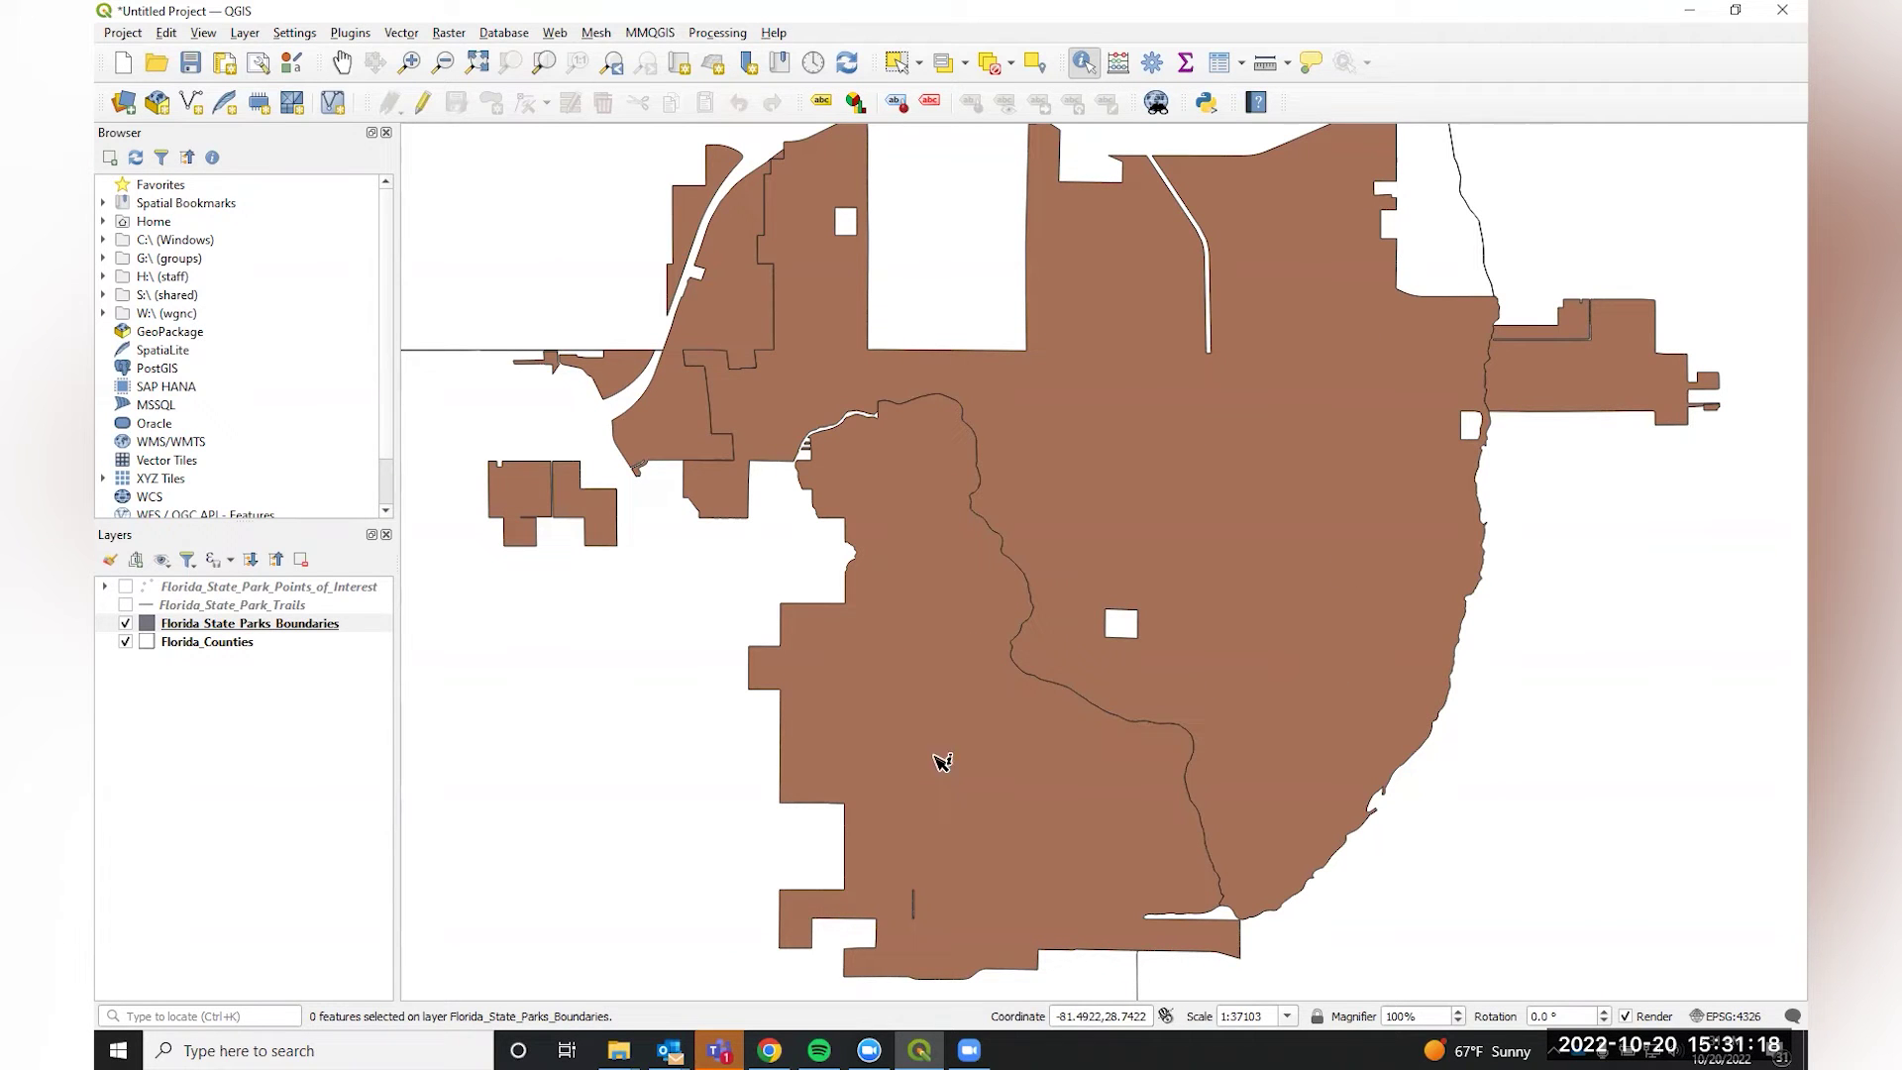
{"action": "left_click", "coordinate": [125, 604]}
{"action": "left_click", "coordinate": [125, 587]}
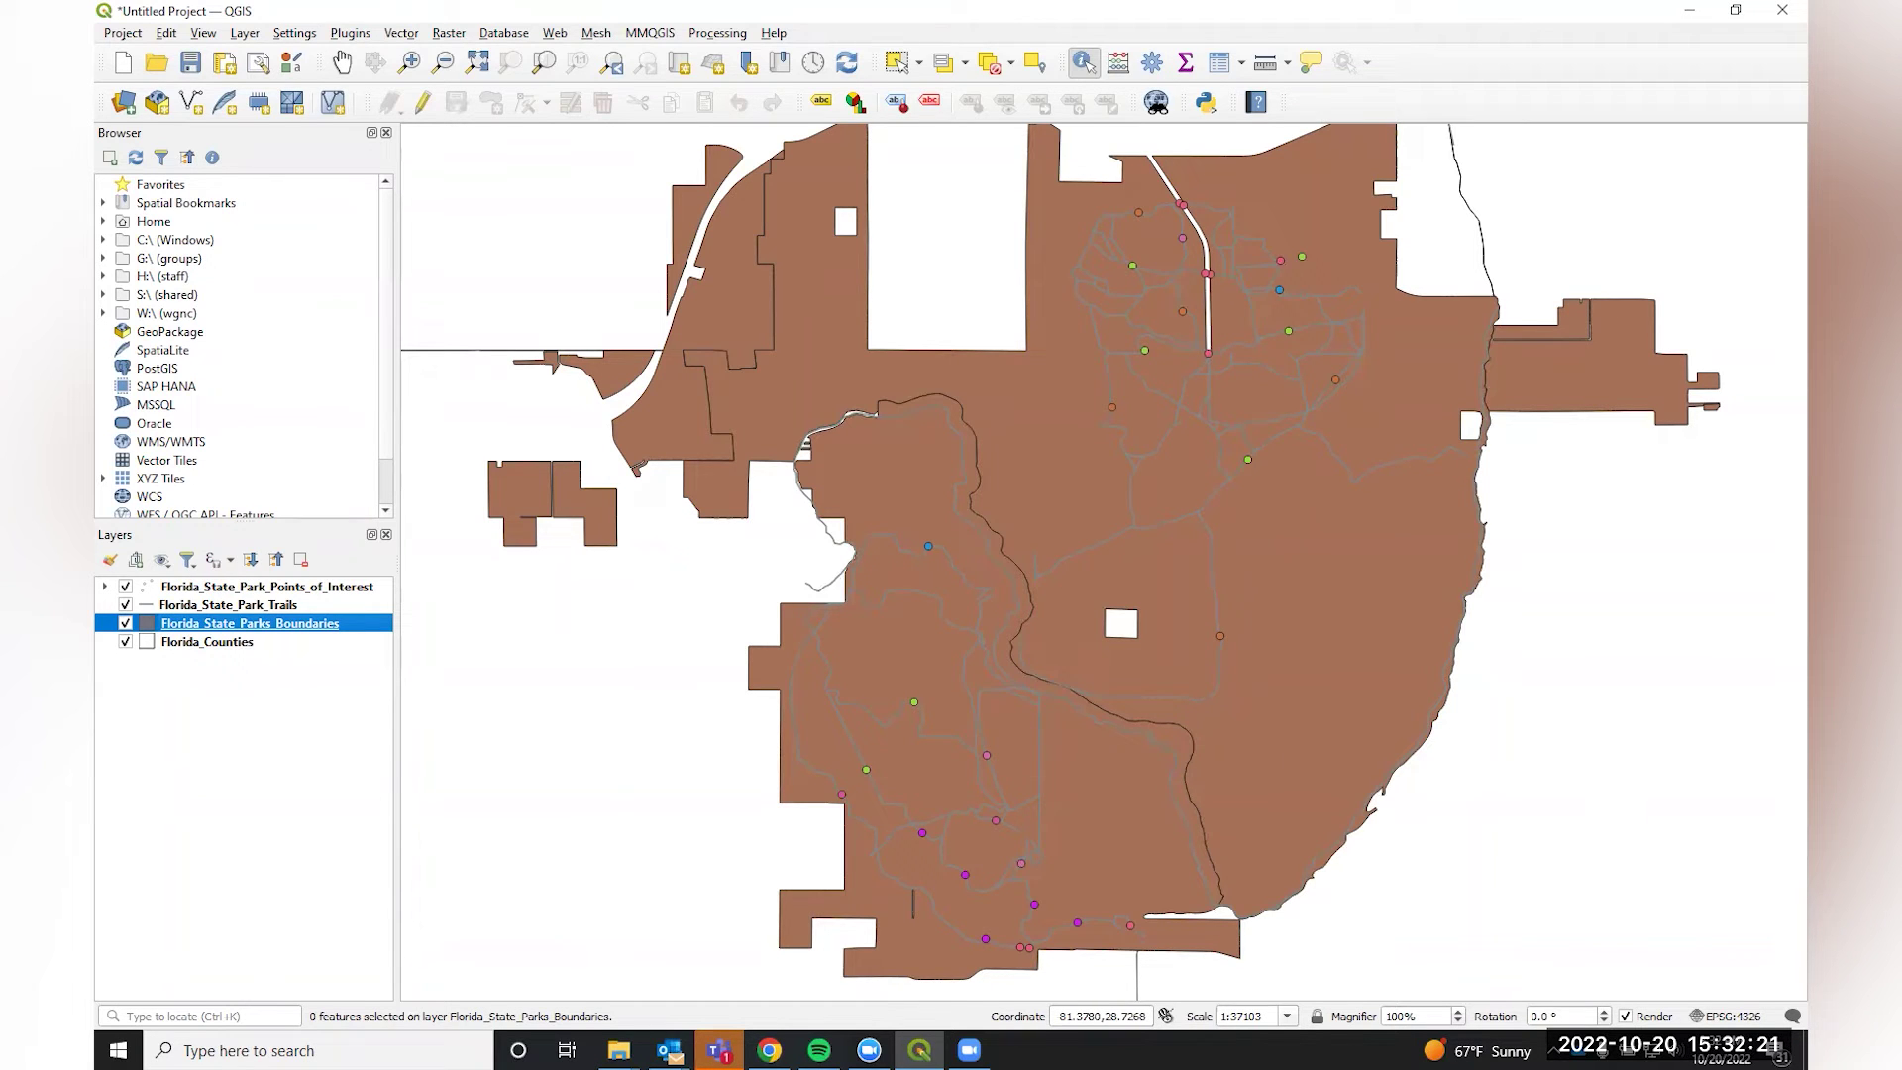
Set the Florida_State_Park_Trails symbology to Categorized by the NAME field and classify it with random colors.
{"action": "left_click", "coordinate": [255, 606]}
{"action": "right_click", "coordinate": [255, 607]}
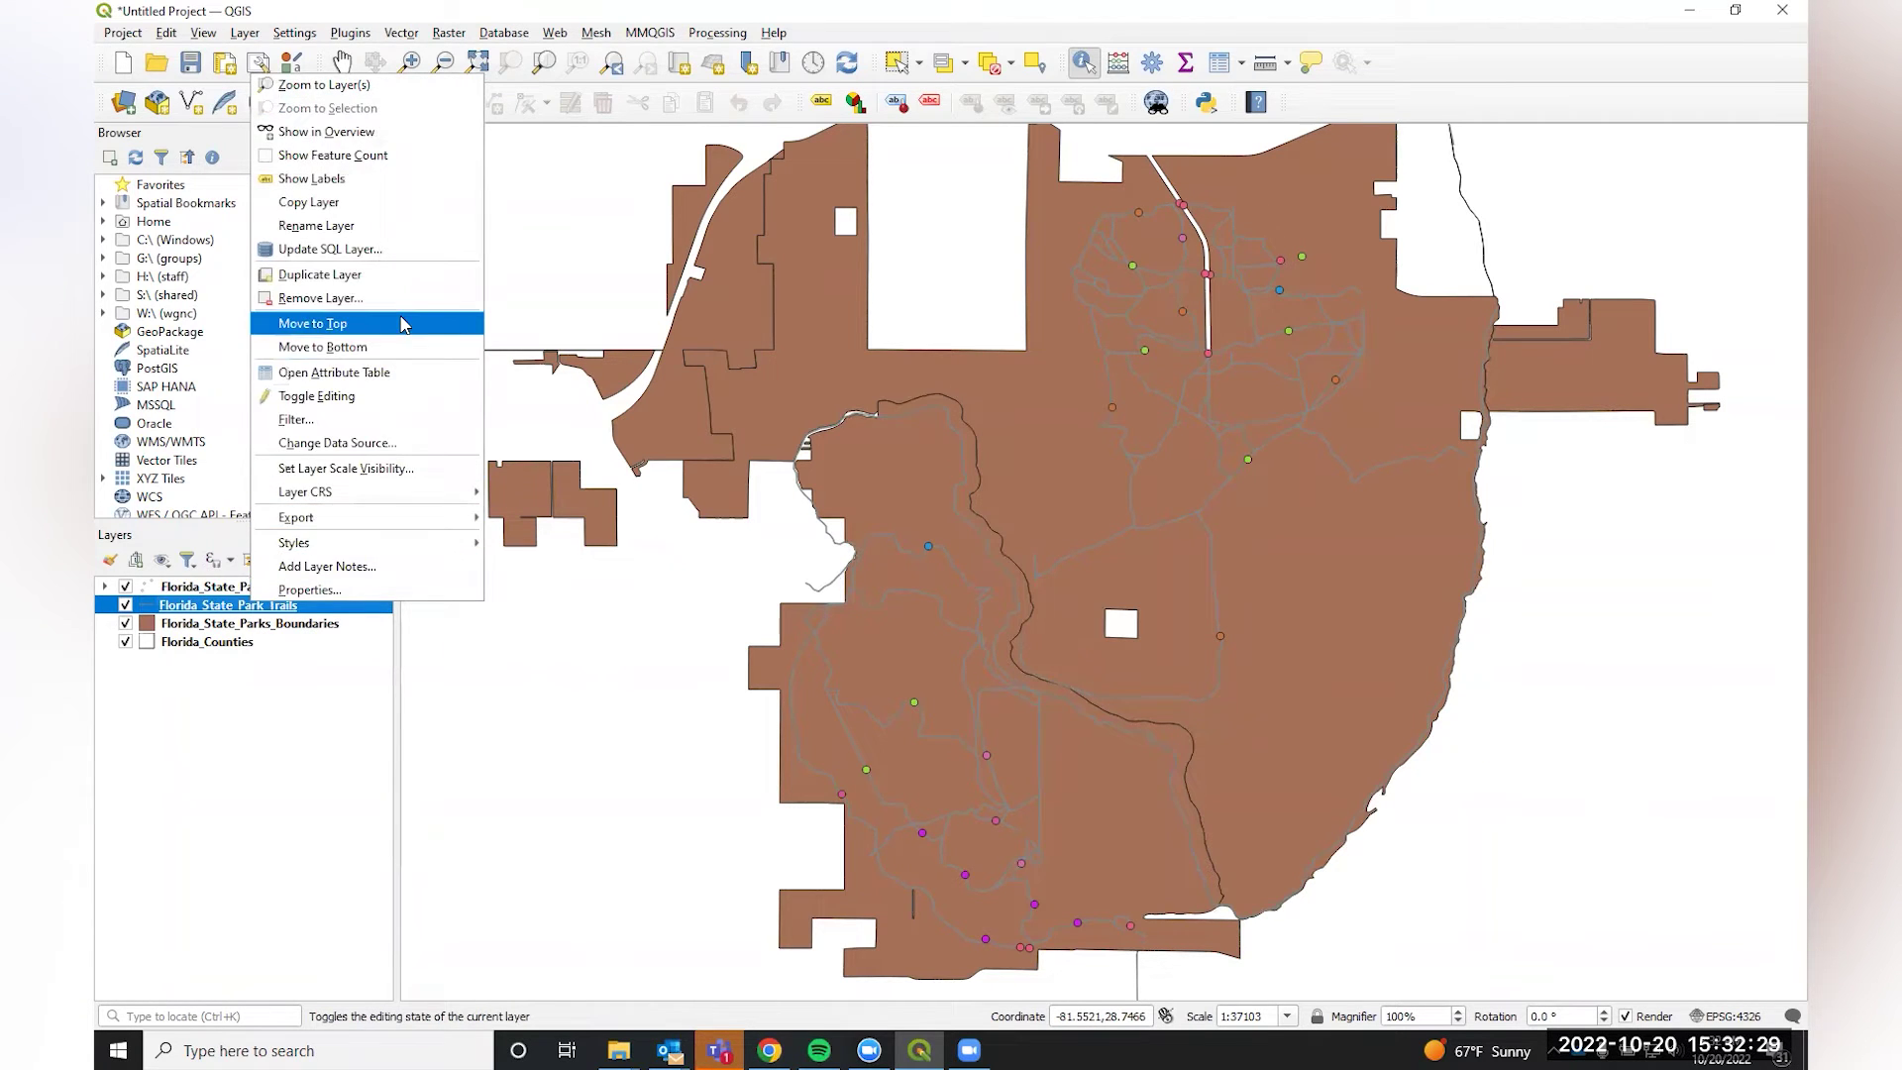
{"action": "left_click", "coordinate": [335, 595]}
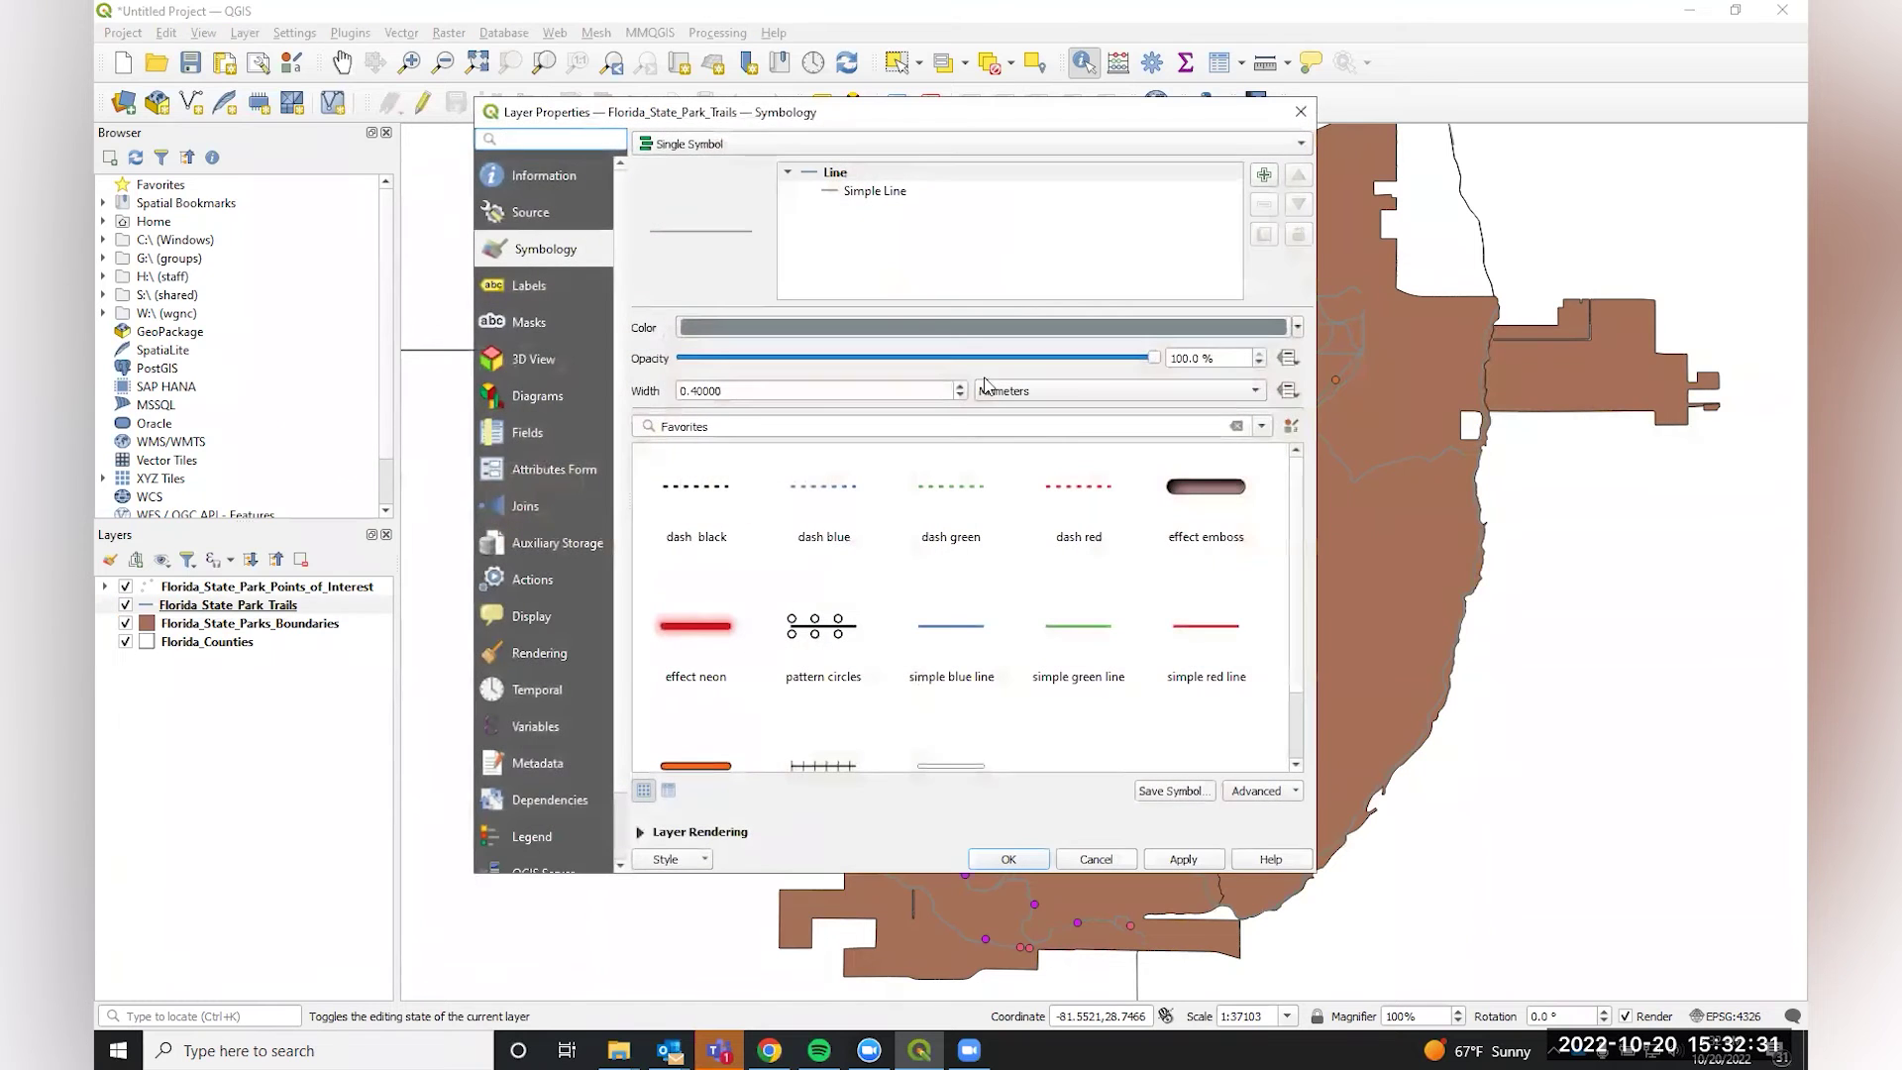
{"action": "left_click", "coordinate": [848, 149]}
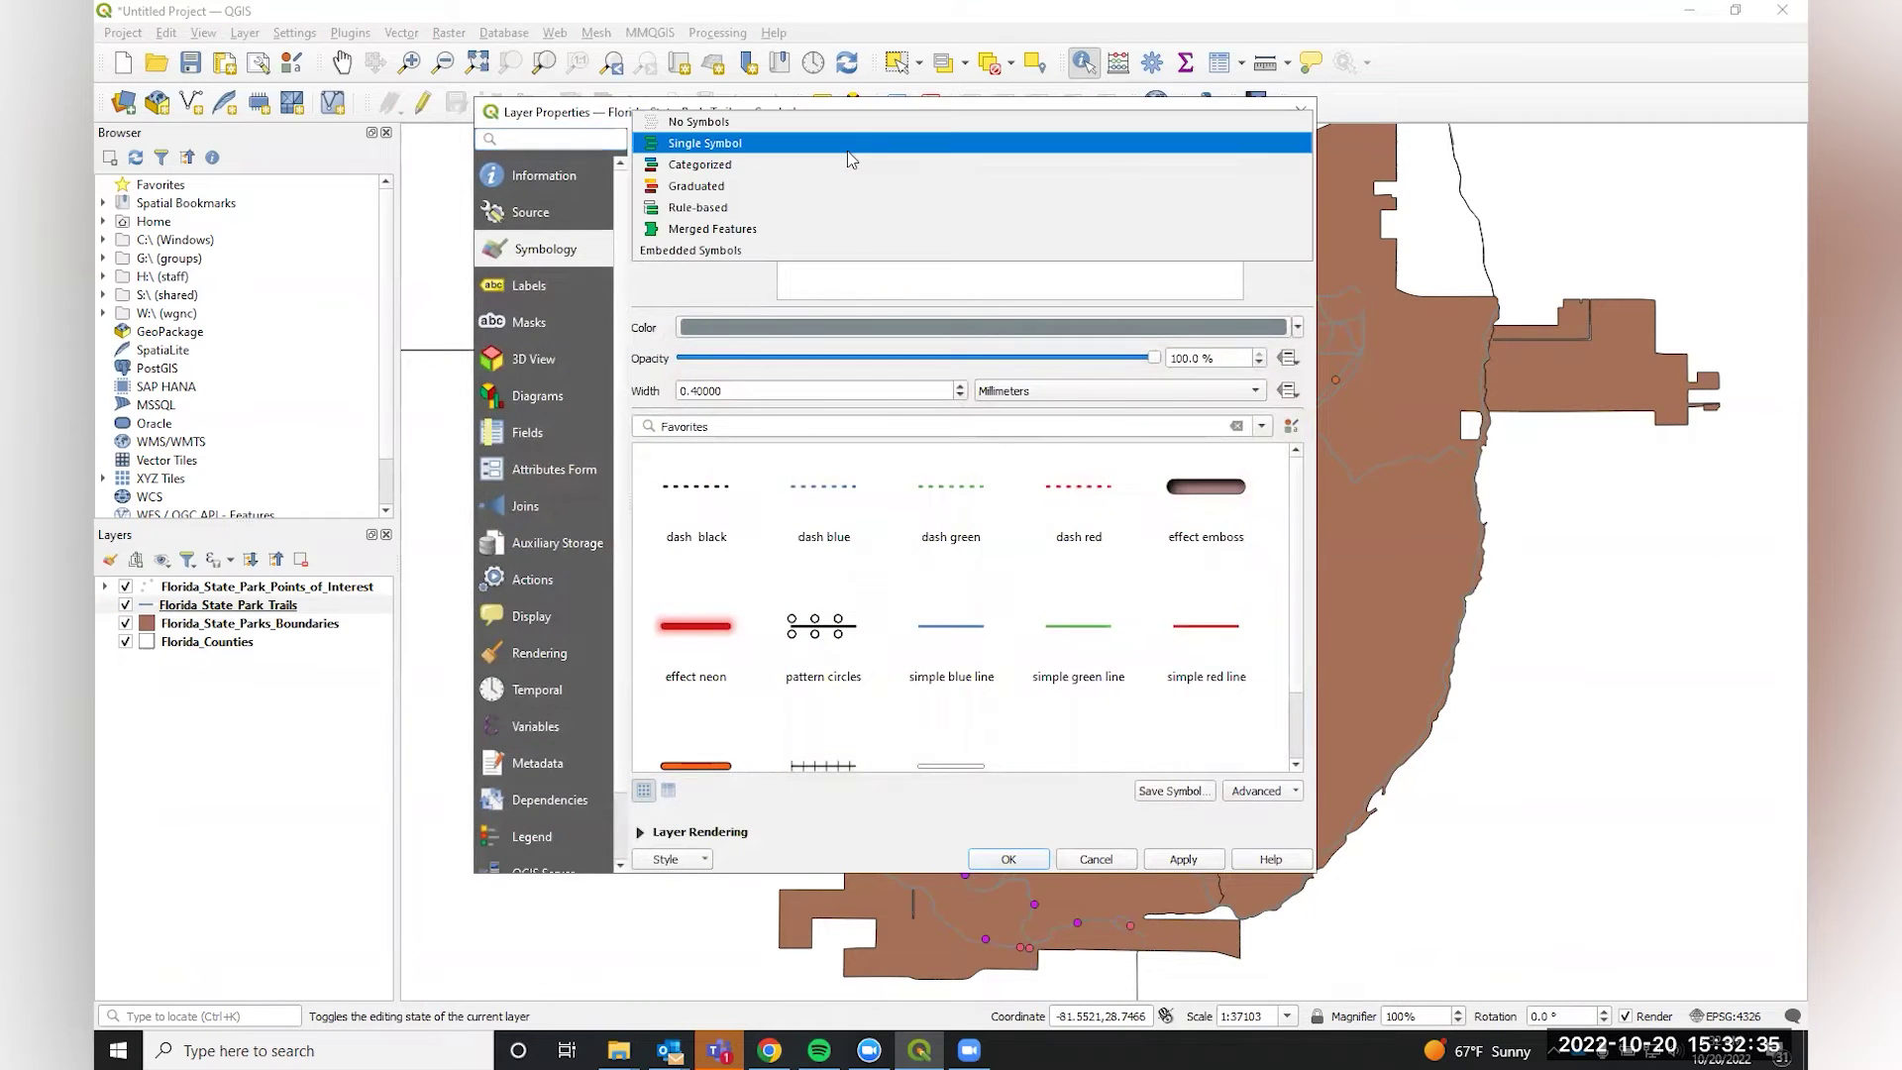
{"action": "left_click", "coordinate": [717, 169]}
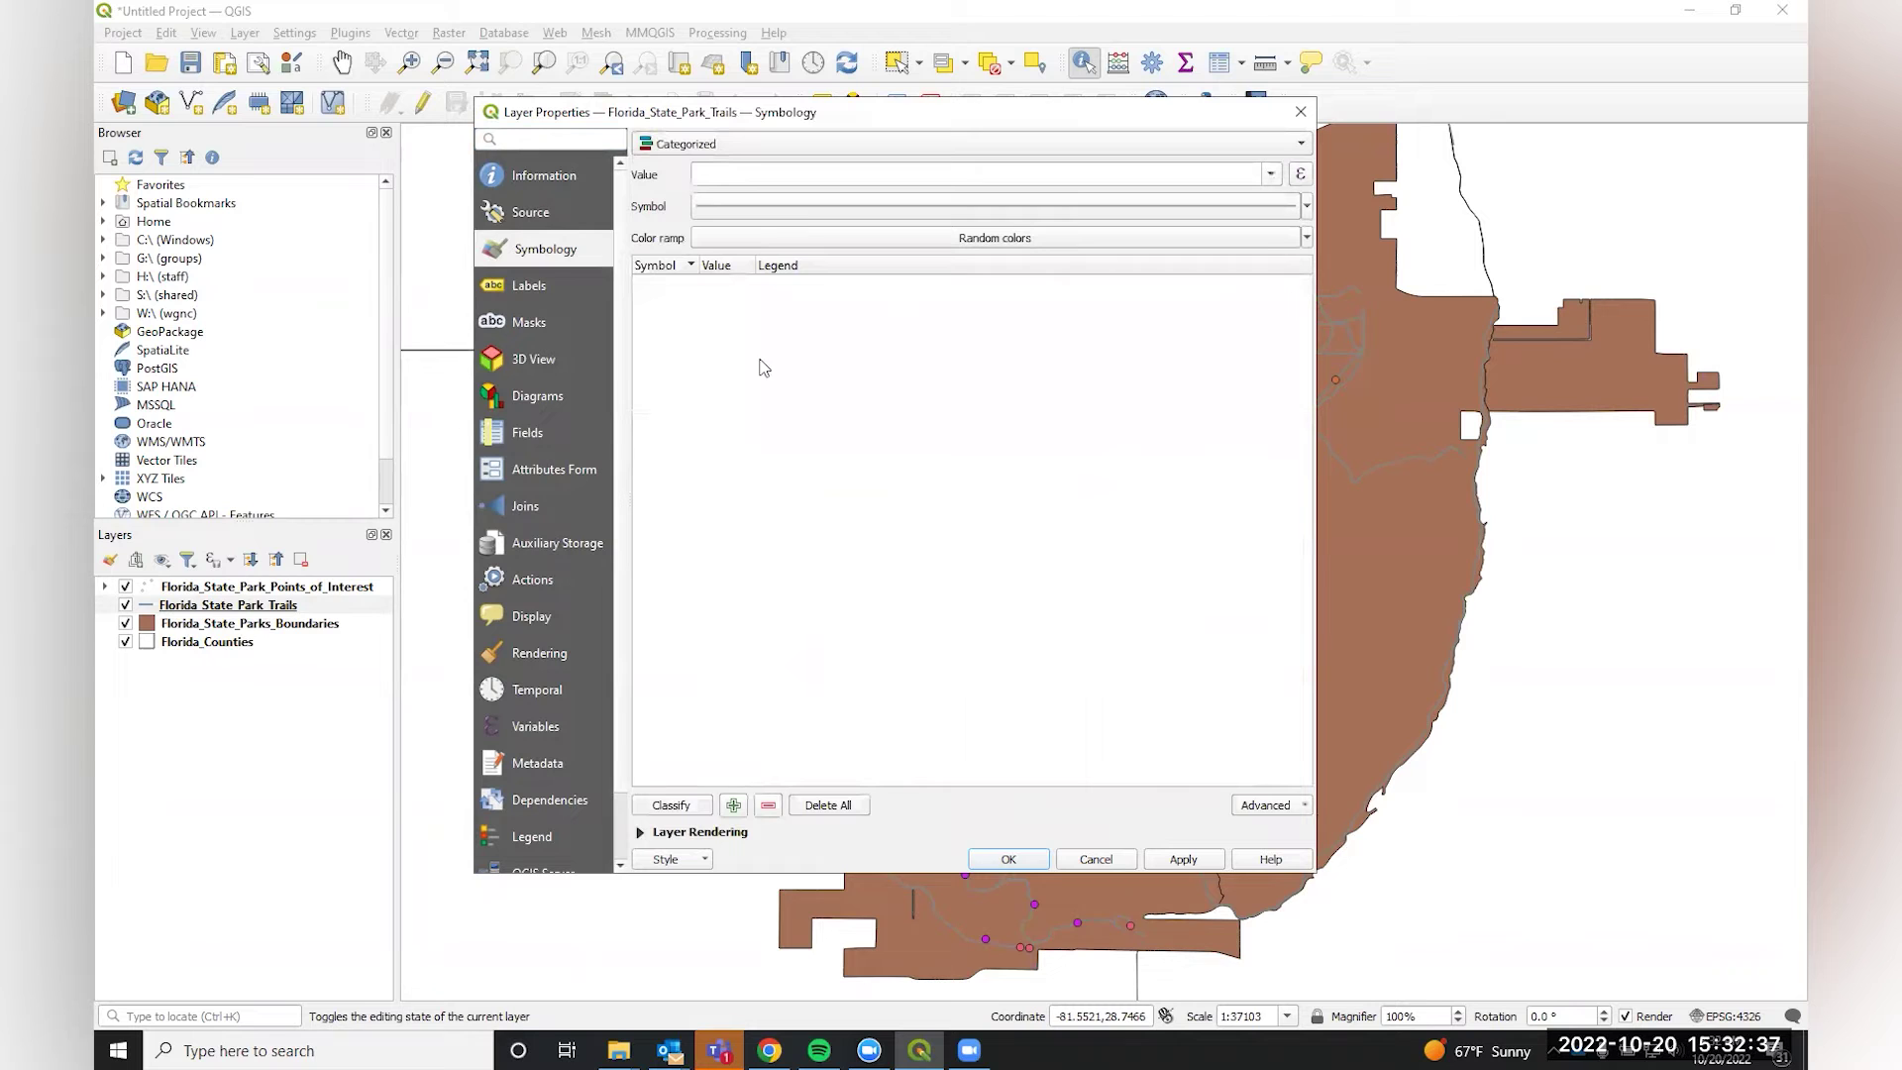
{"action": "left_click", "coordinate": [1269, 175]}
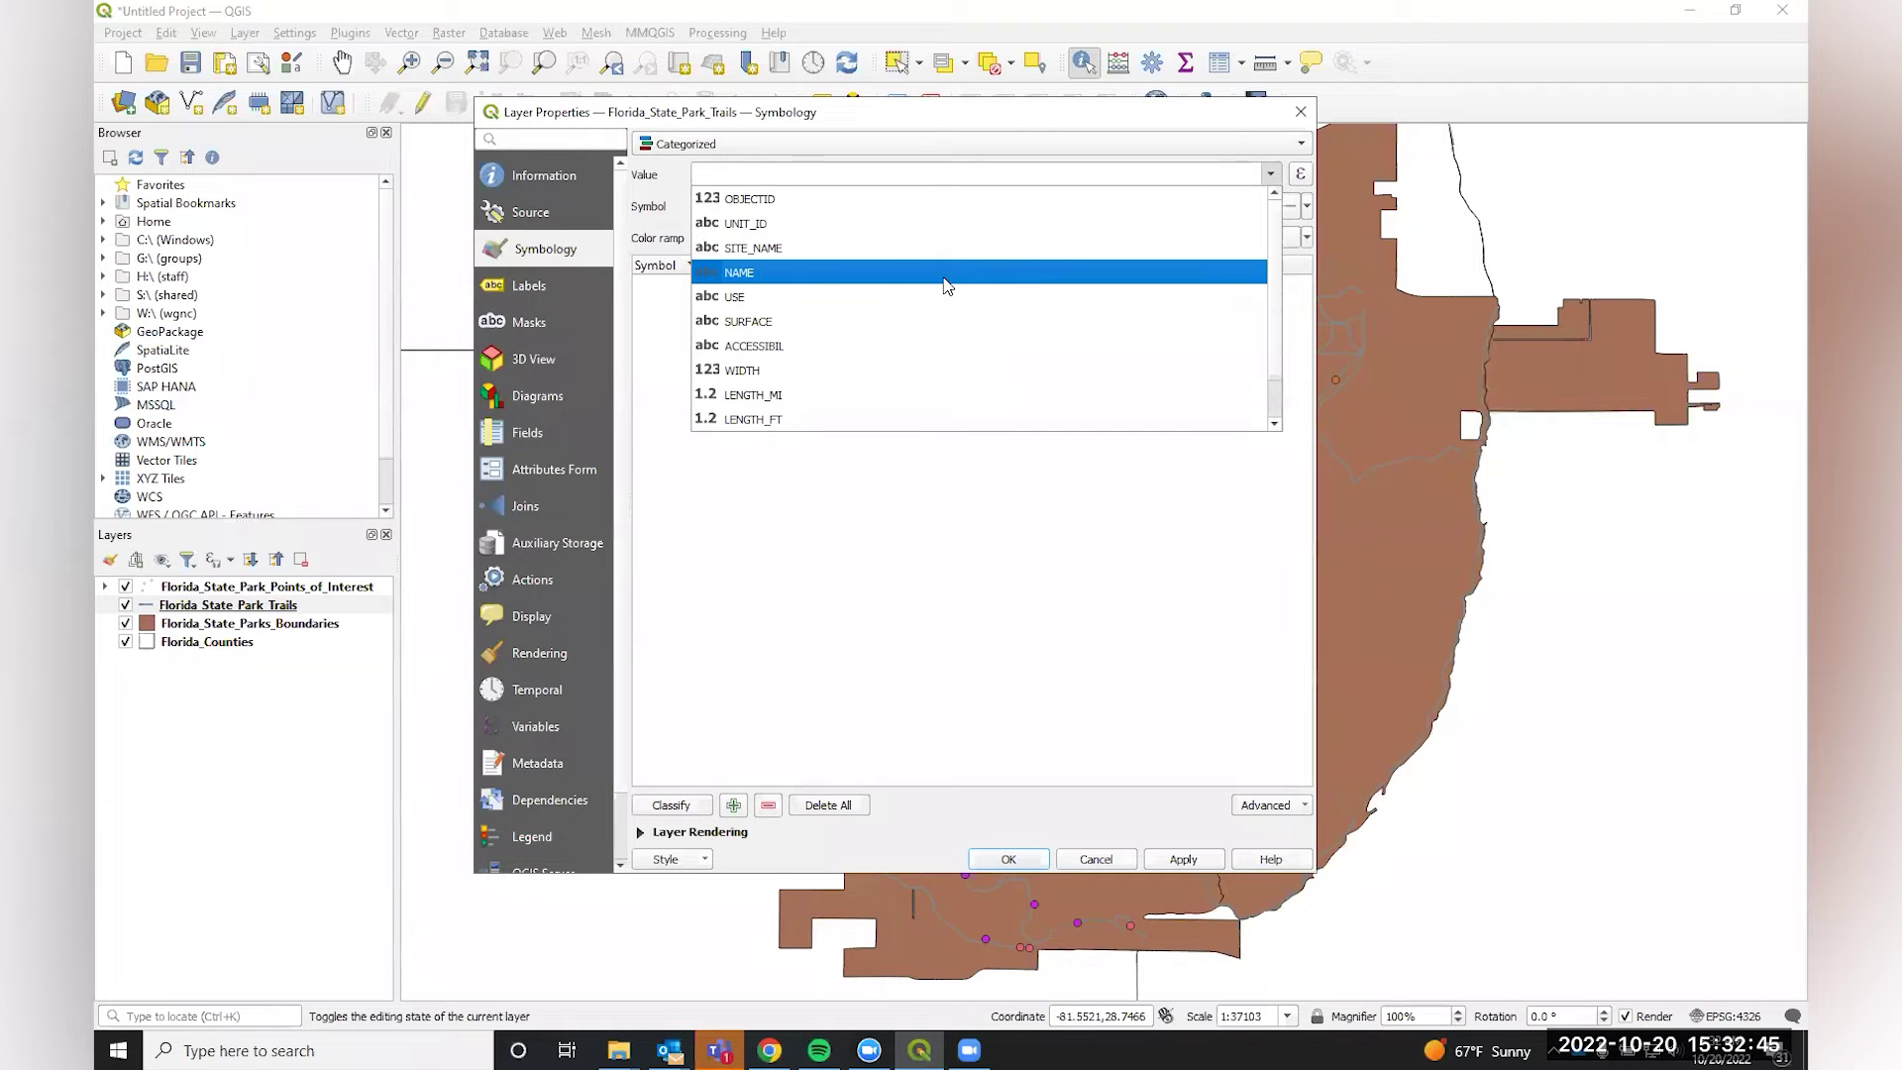
{"action": "left_click", "coordinate": [943, 282]}
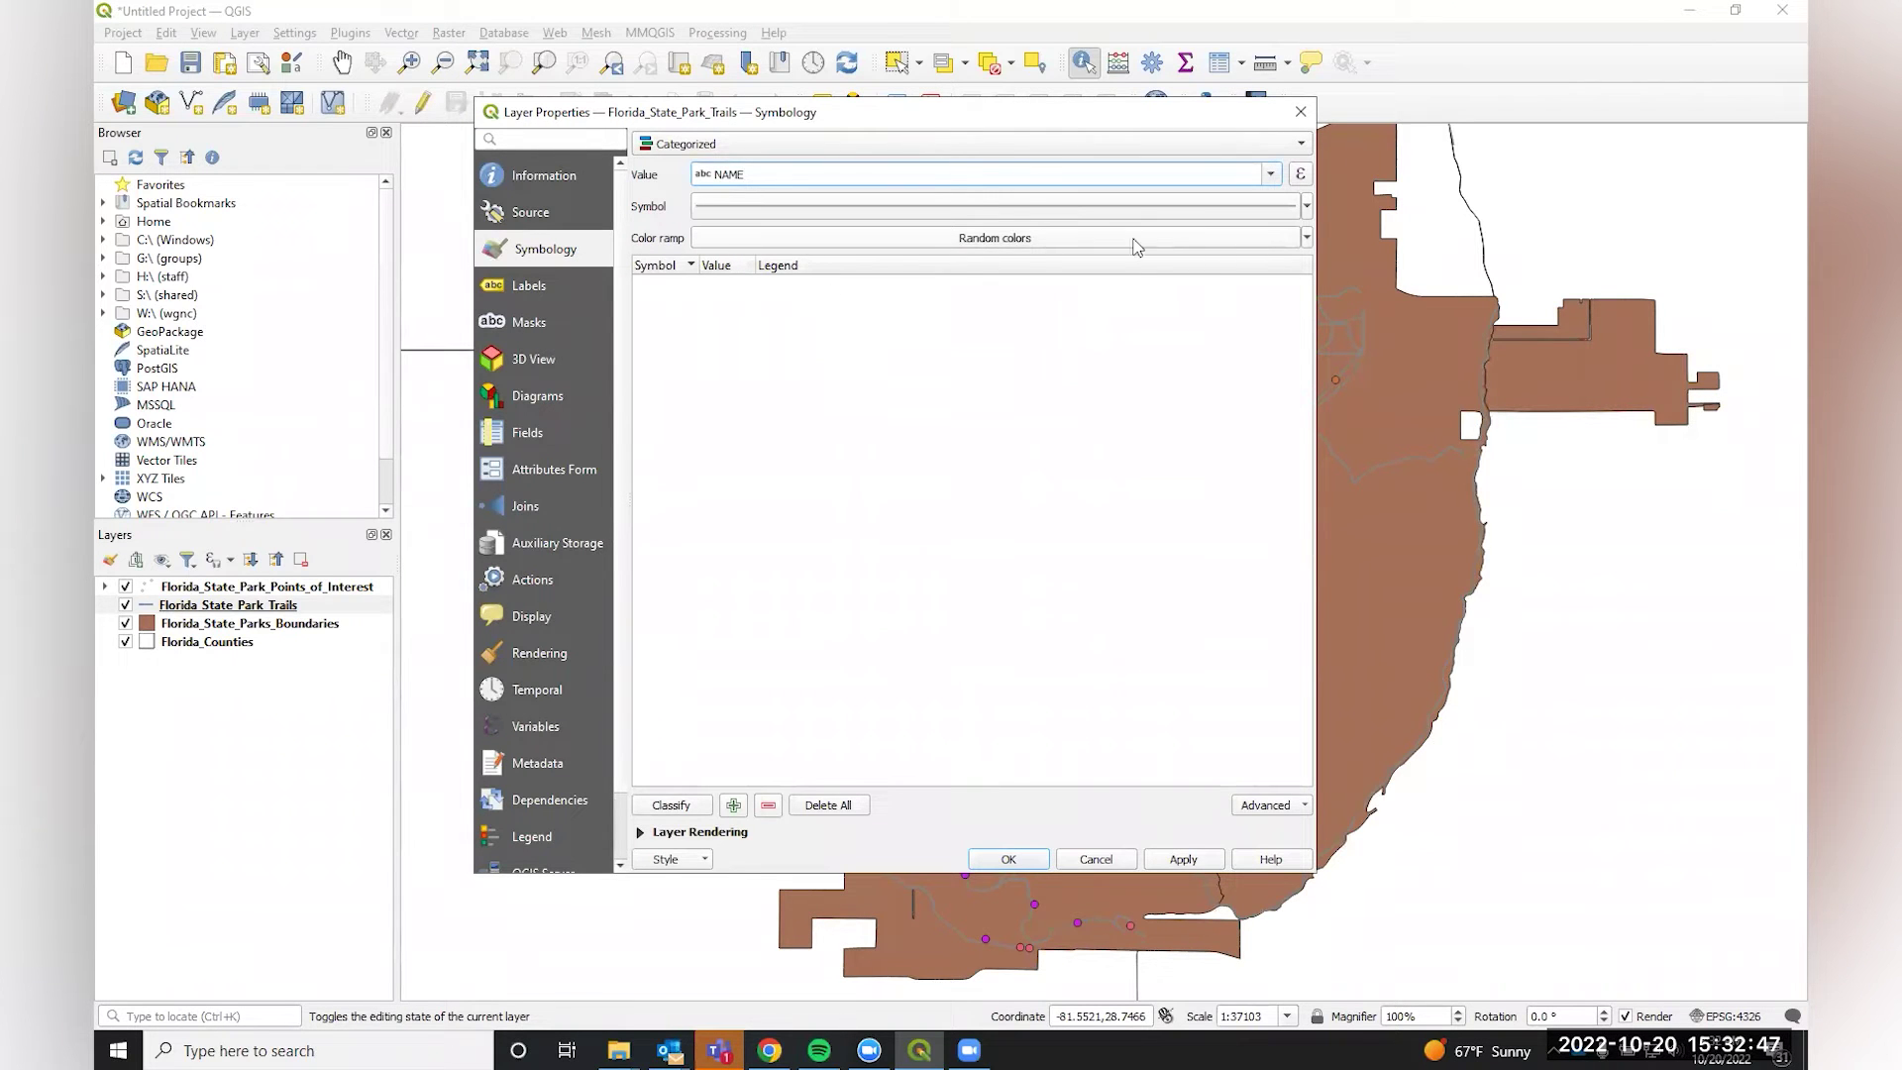
{"action": "left_click", "coordinate": [672, 806]}
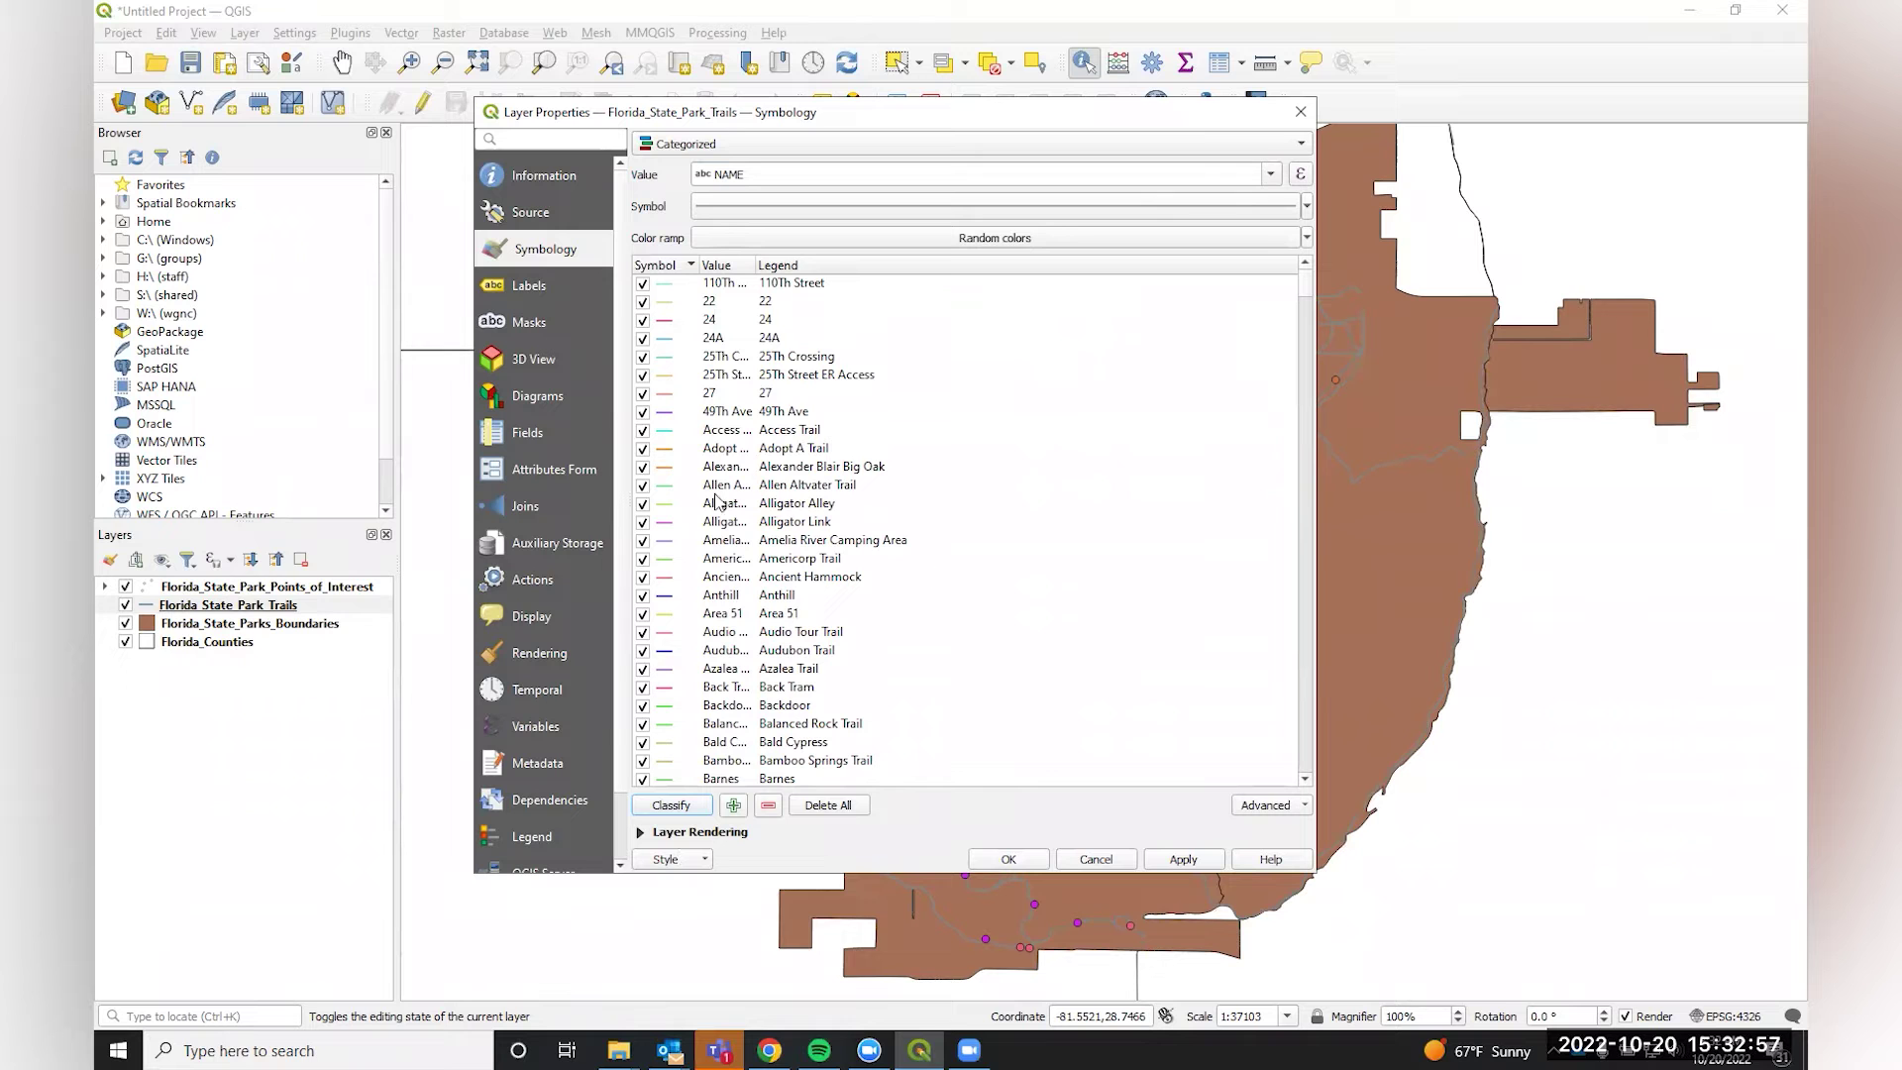
Remove the "all other values" category from the end of the trail classification.
{"action": "scroll", "coordinate": [912, 683], "scroll_direction": "down", "scroll_amount": 12}
{"action": "scroll", "coordinate": [913, 683], "scroll_direction": "down", "scroll_amount": 15}
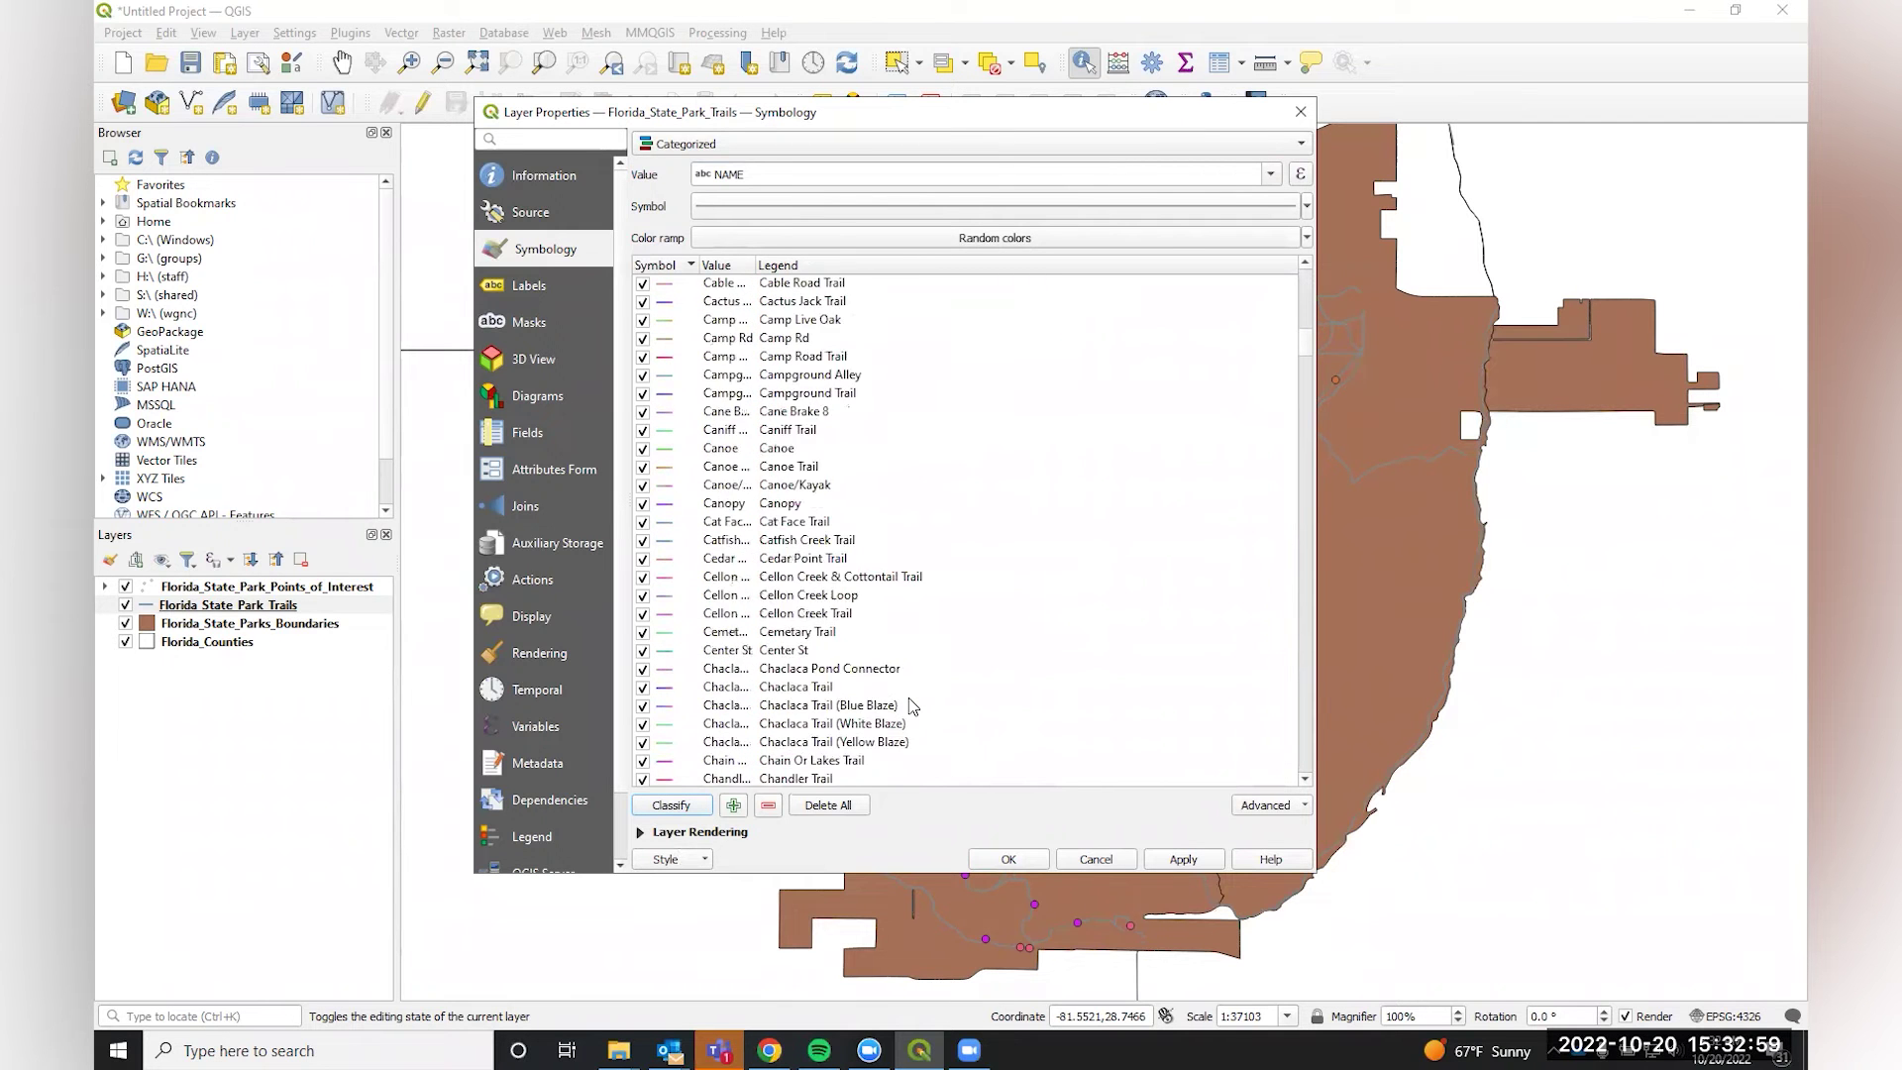
{"action": "left_click_drag", "start_coordinate": [1306, 369], "coordinate": [1306, 897]}
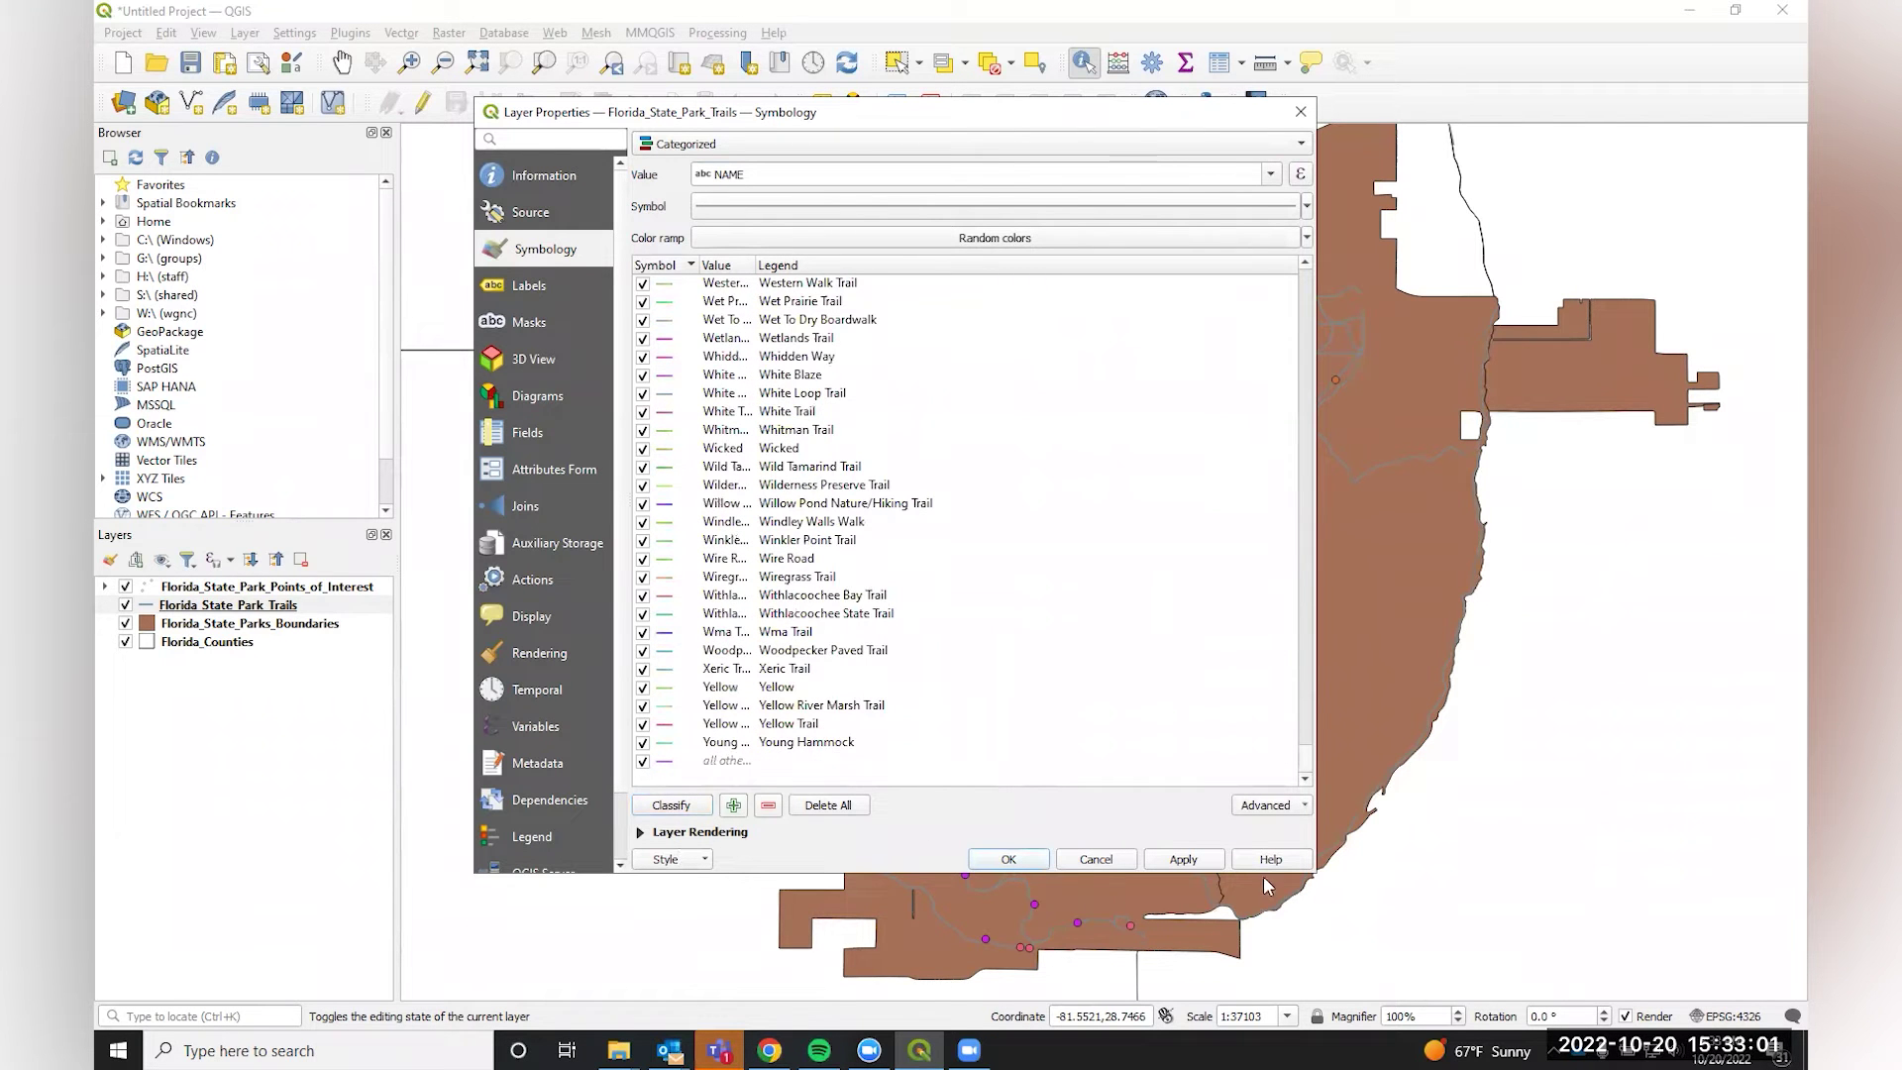
{"action": "left_click", "coordinate": [728, 760]}
{"action": "left_click", "coordinate": [769, 805]}
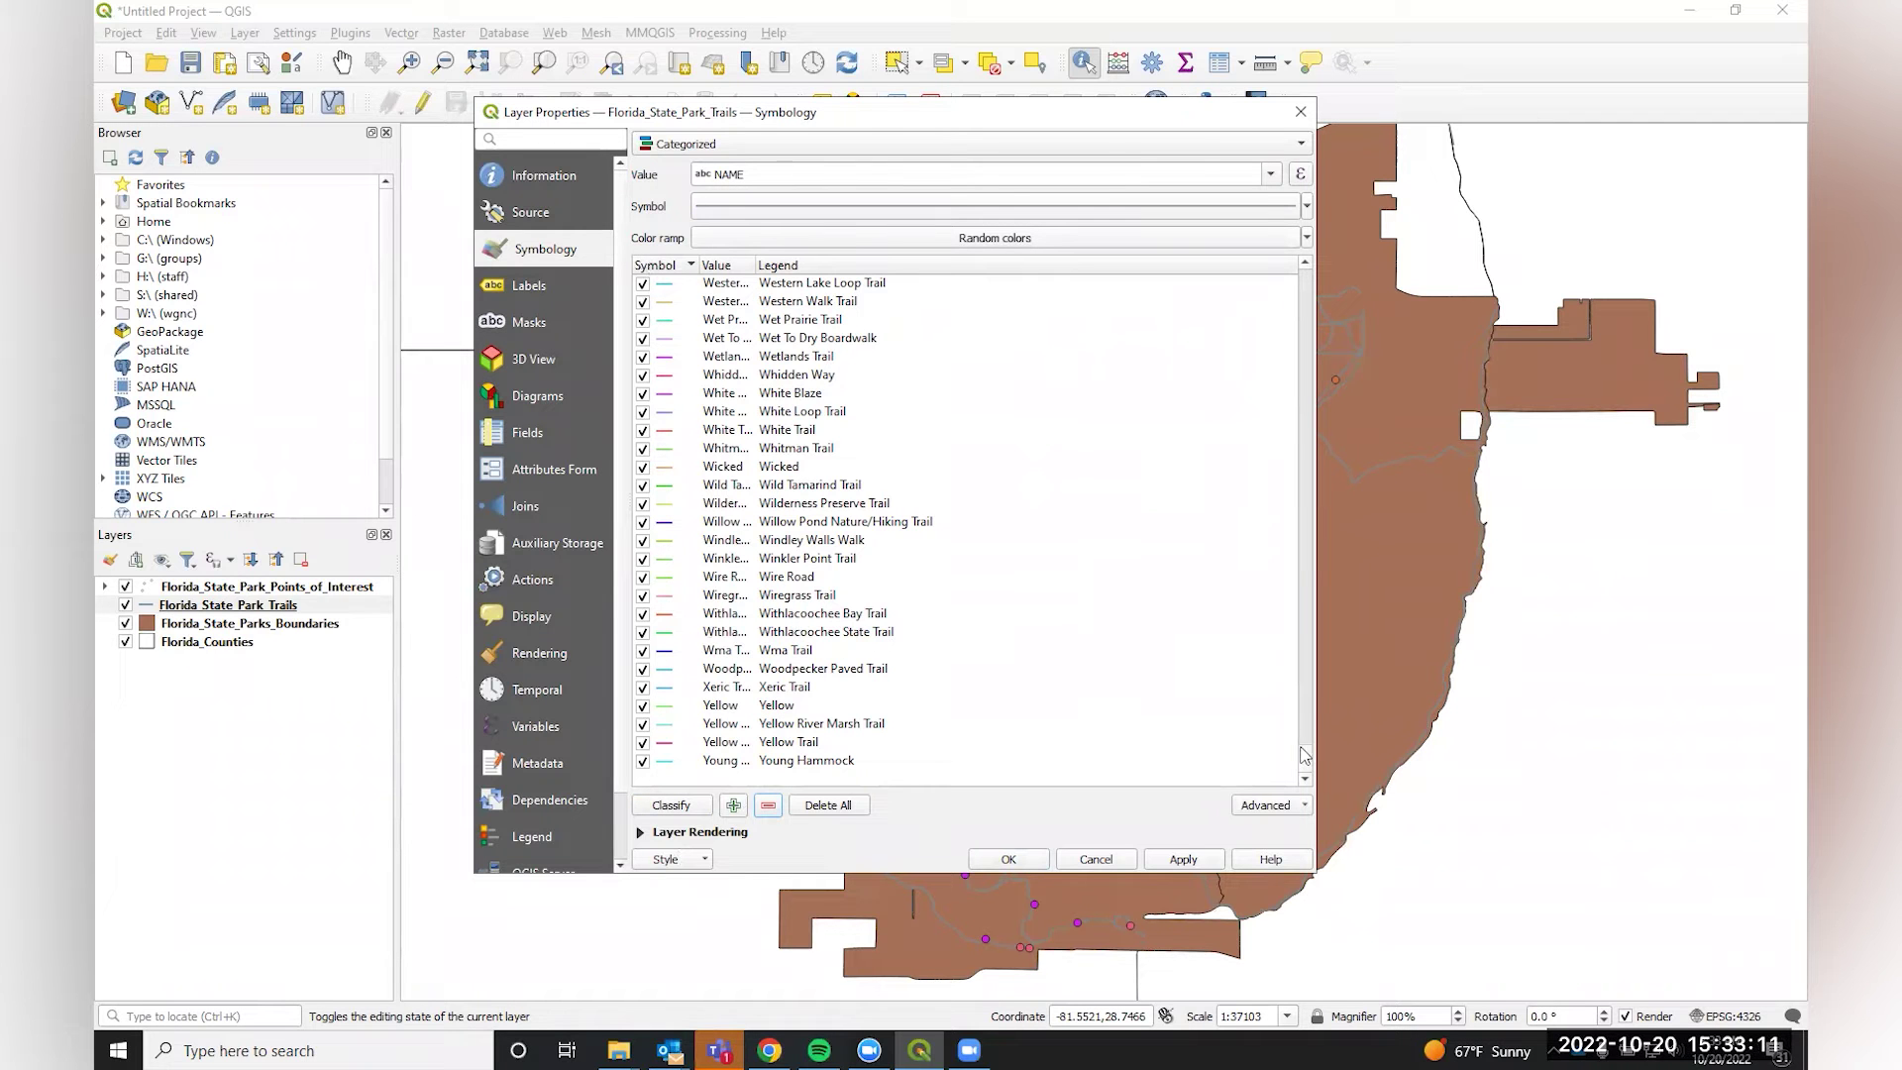
View the line symbol settings of the 25Th Street ER Access category and apply the categorized symbology to the trails layer.
{"action": "left_click_drag", "start_coordinate": [1305, 767], "coordinate": [1126, 339]}
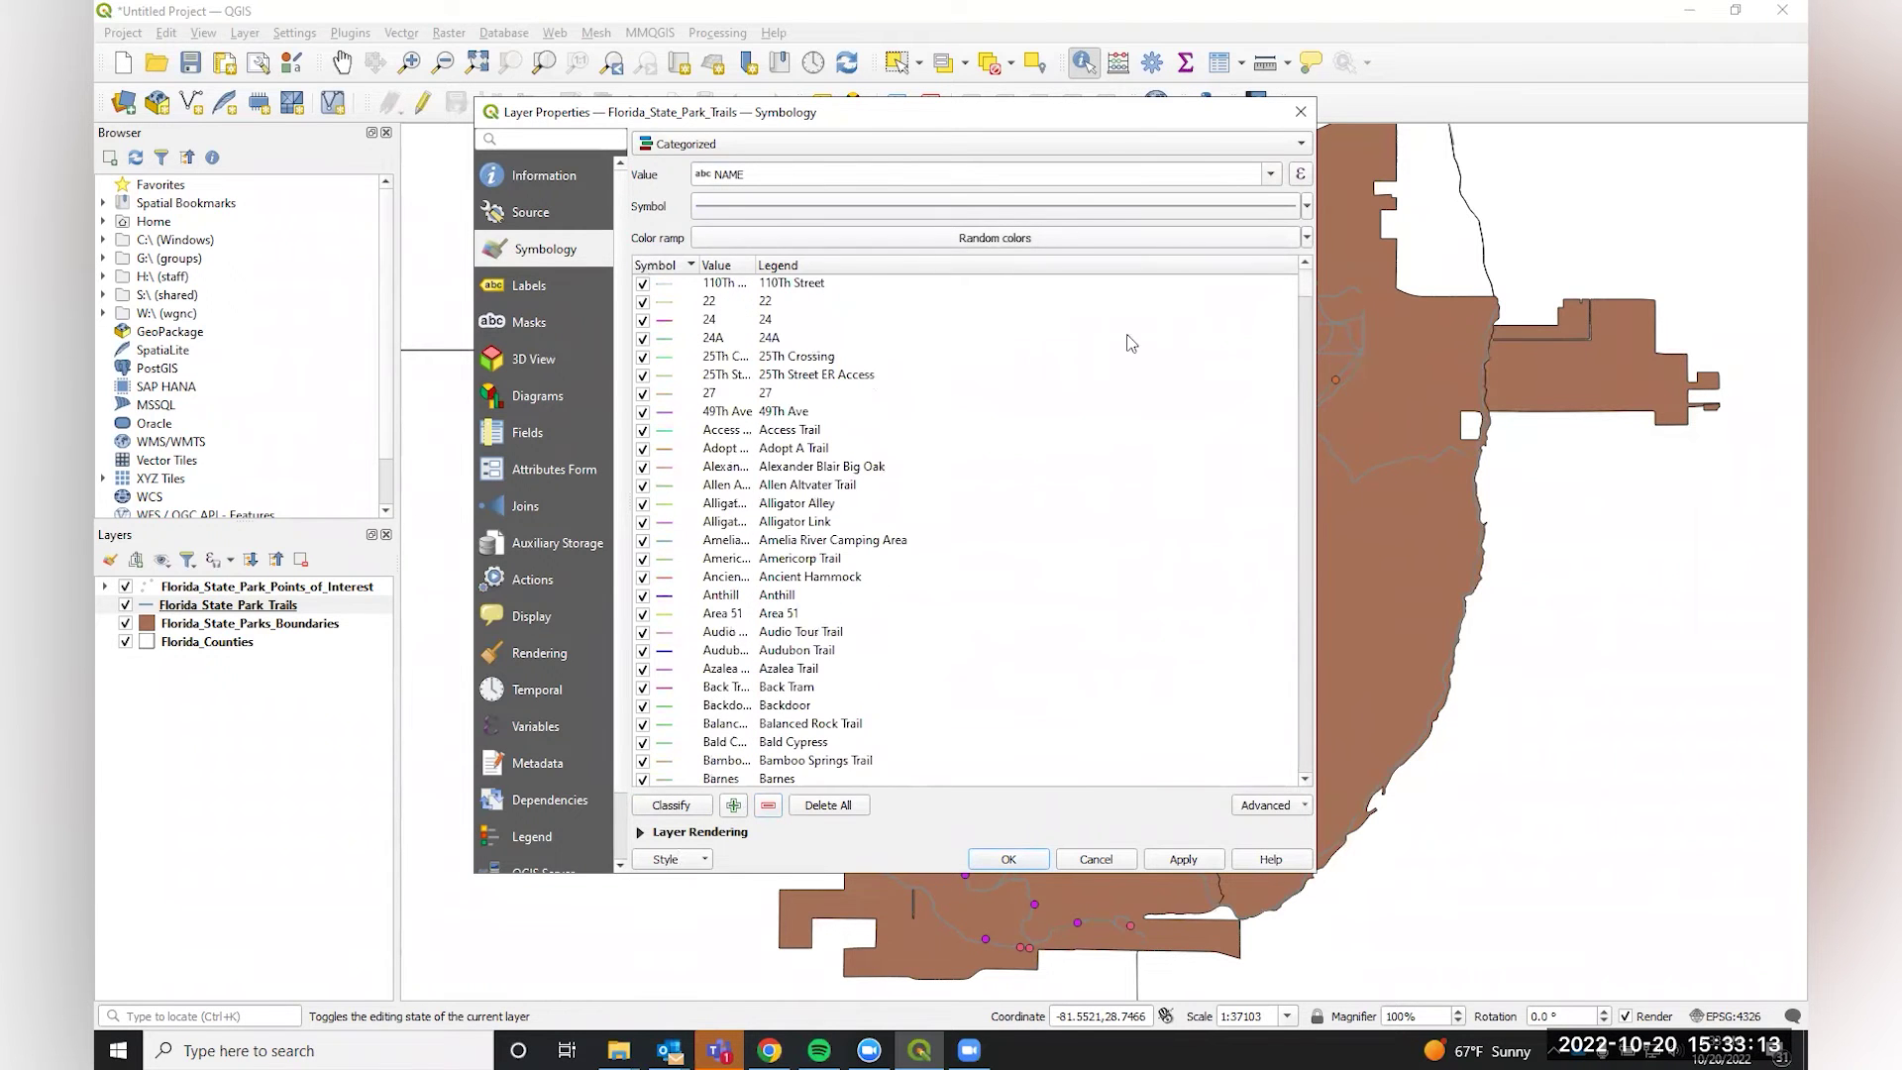
{"action": "double_click", "coordinate": [666, 383]}
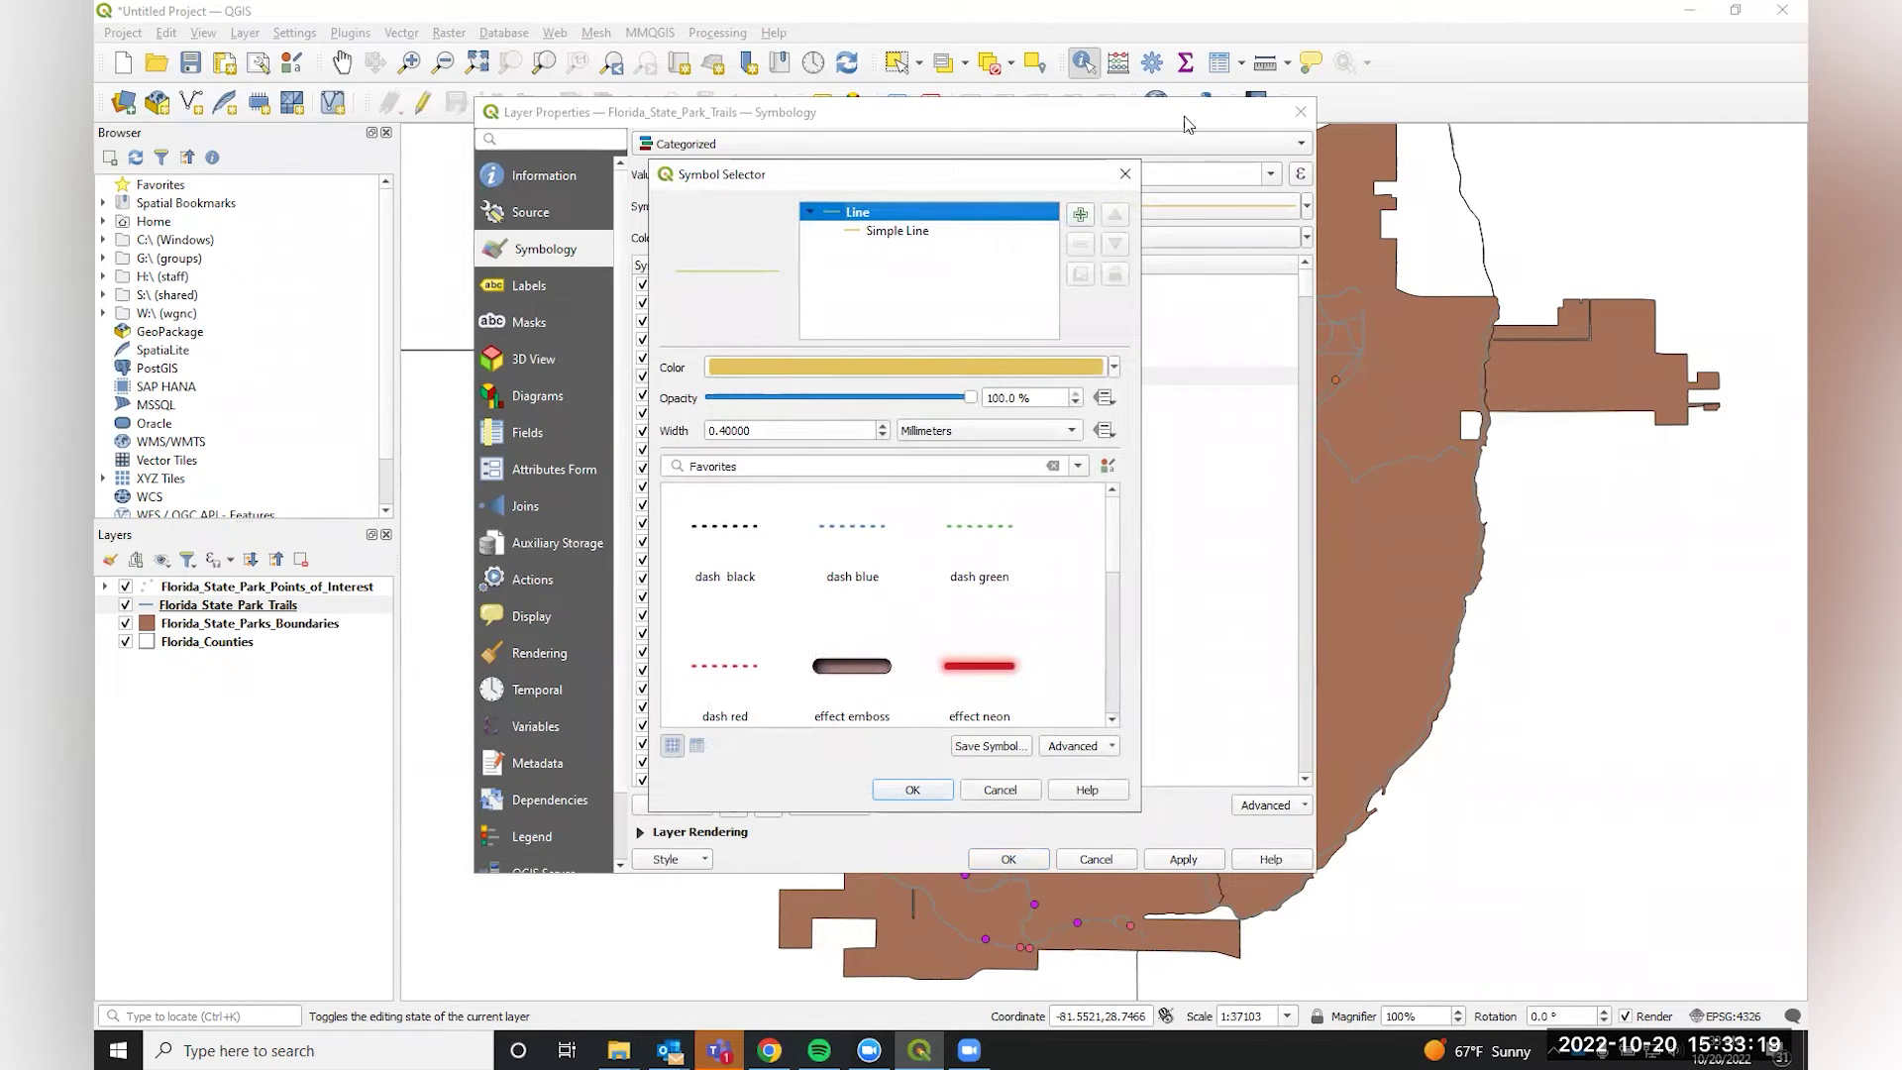
{"action": "left_click", "coordinate": [1125, 176]}
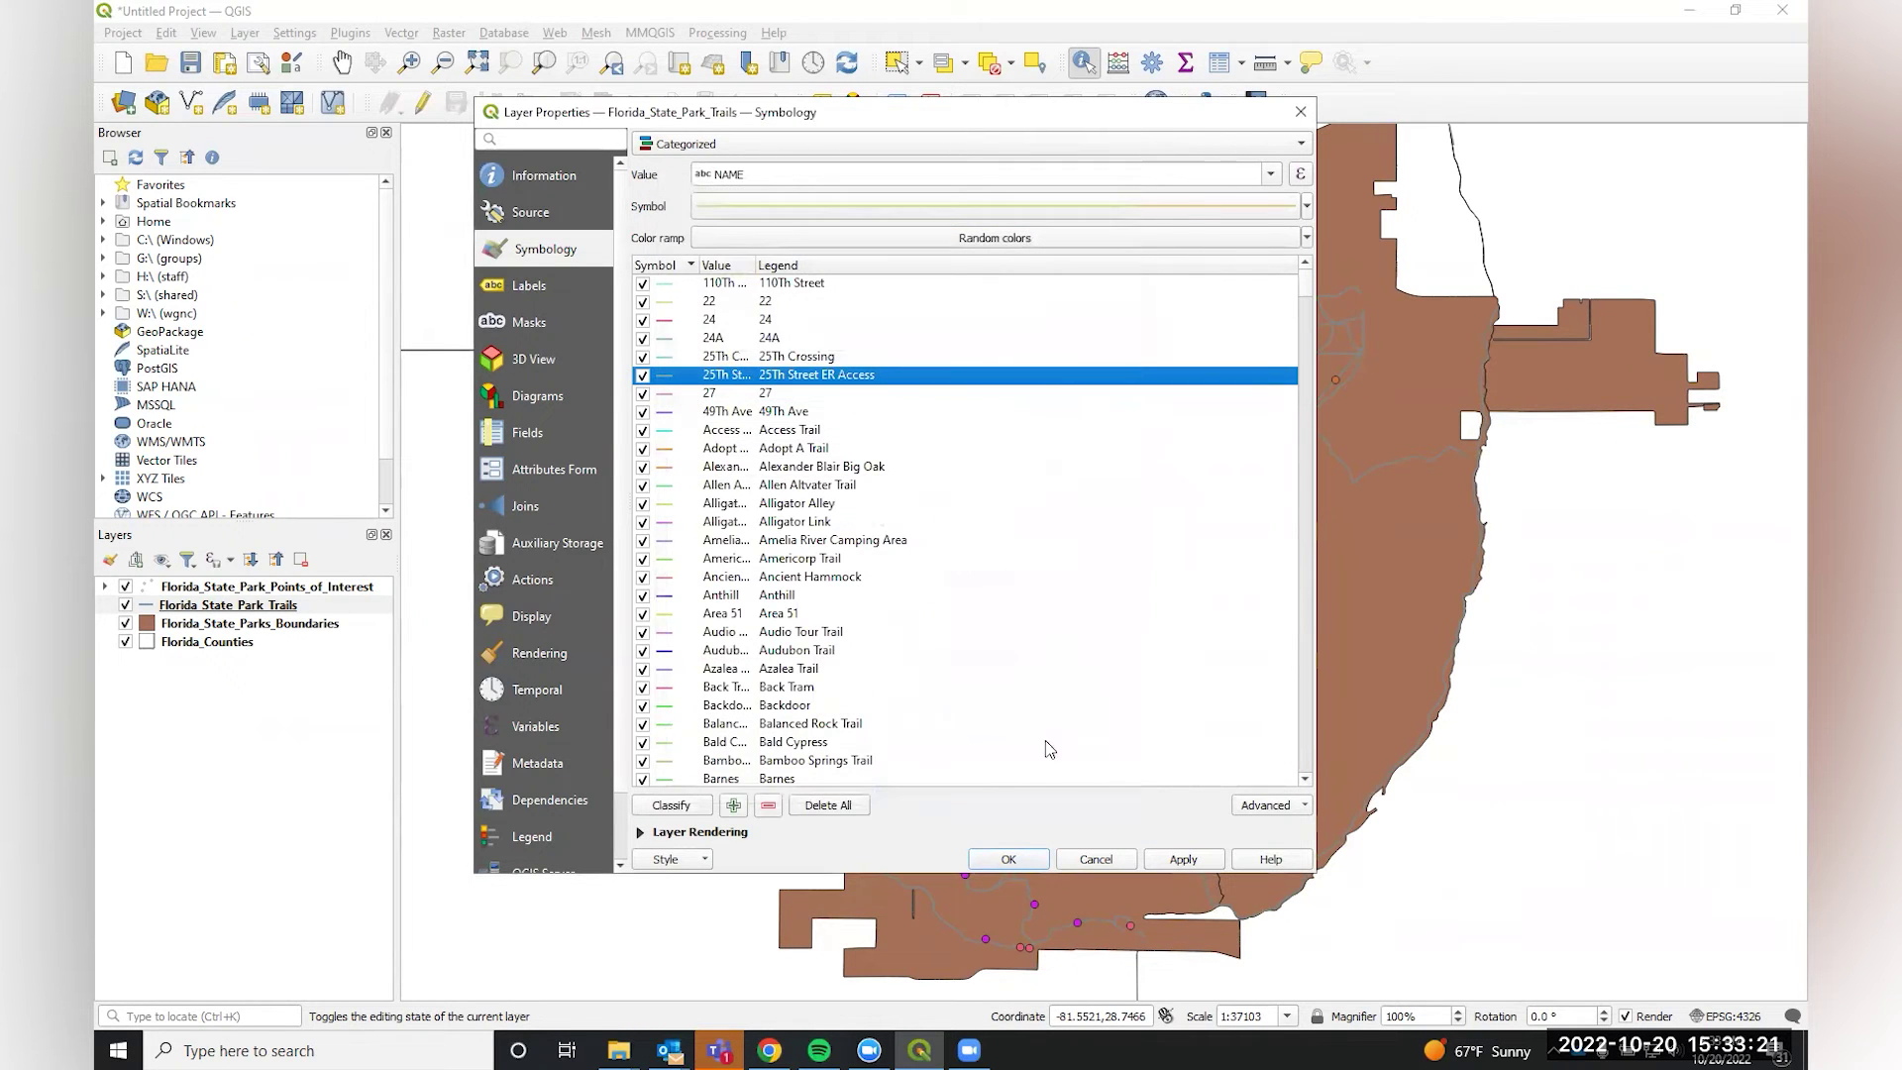
{"action": "left_click", "coordinate": [1187, 860]}
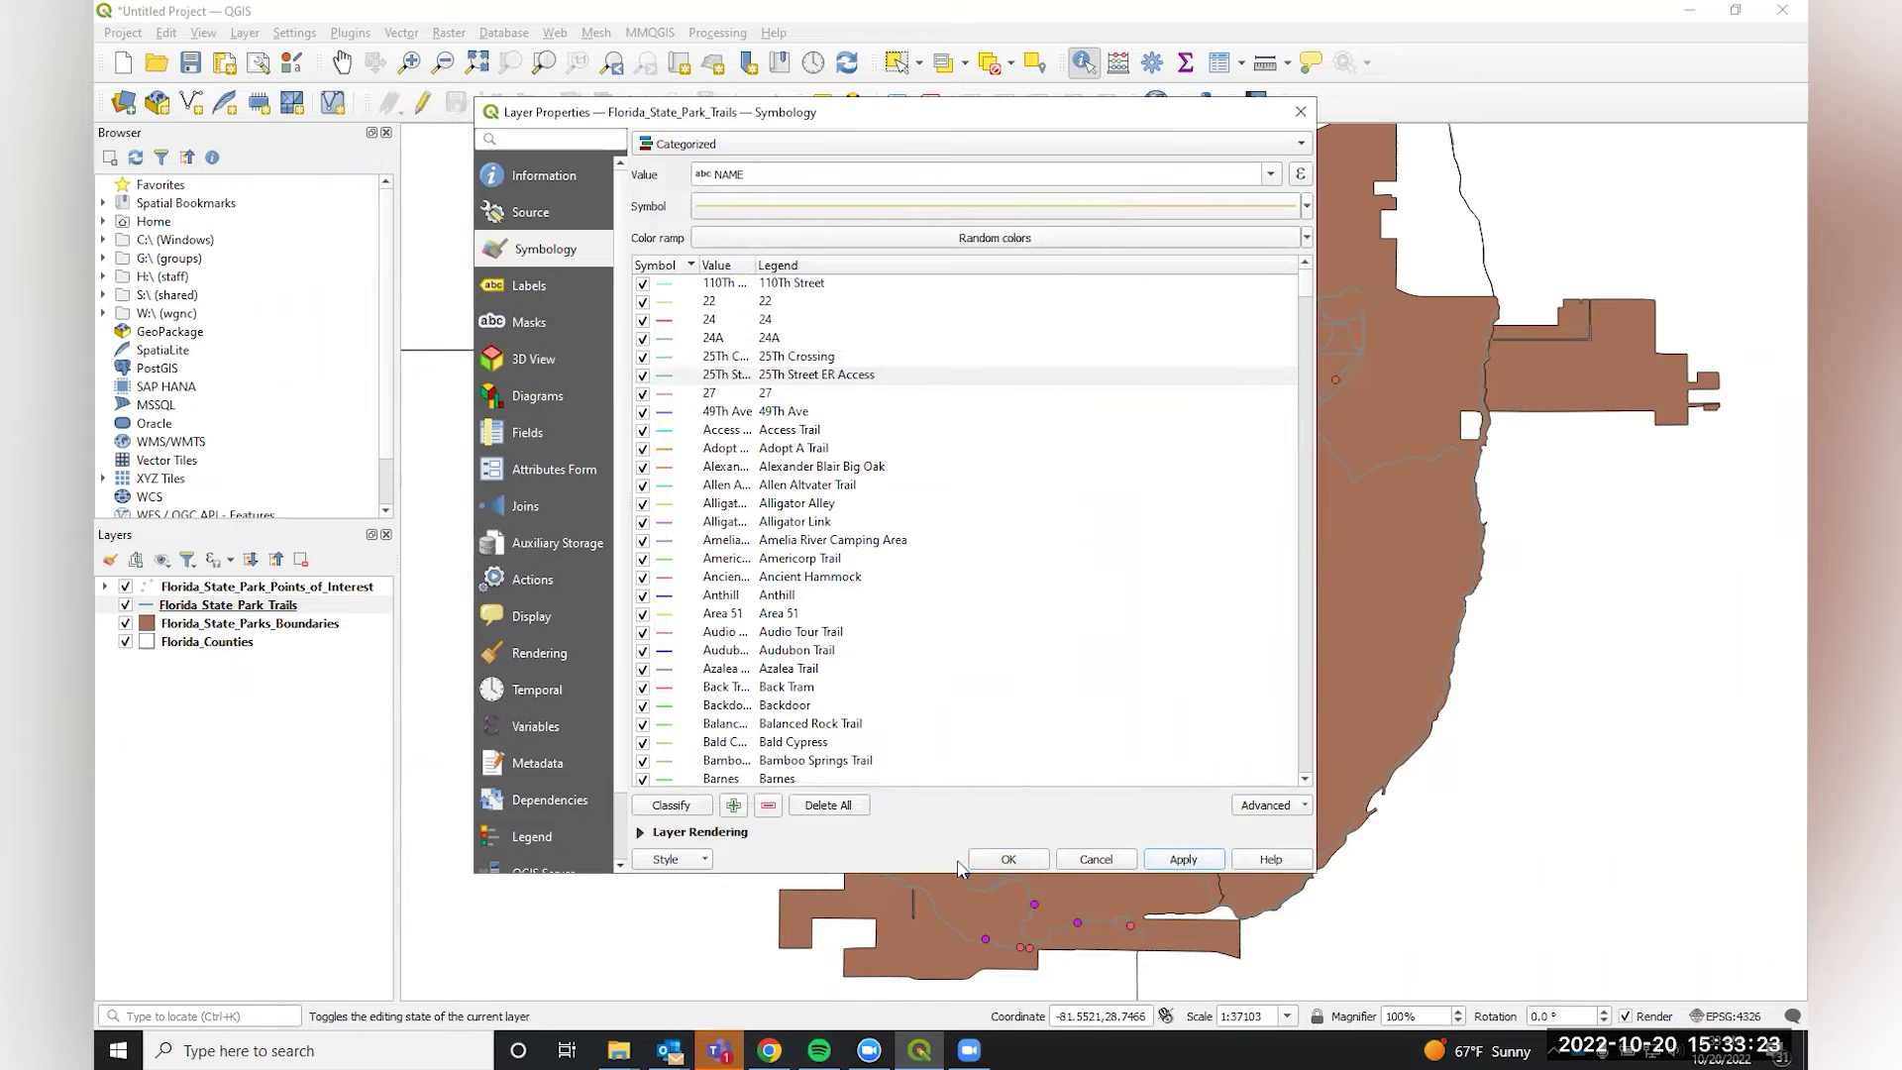
{"action": "left_click", "coordinate": [1006, 860]}
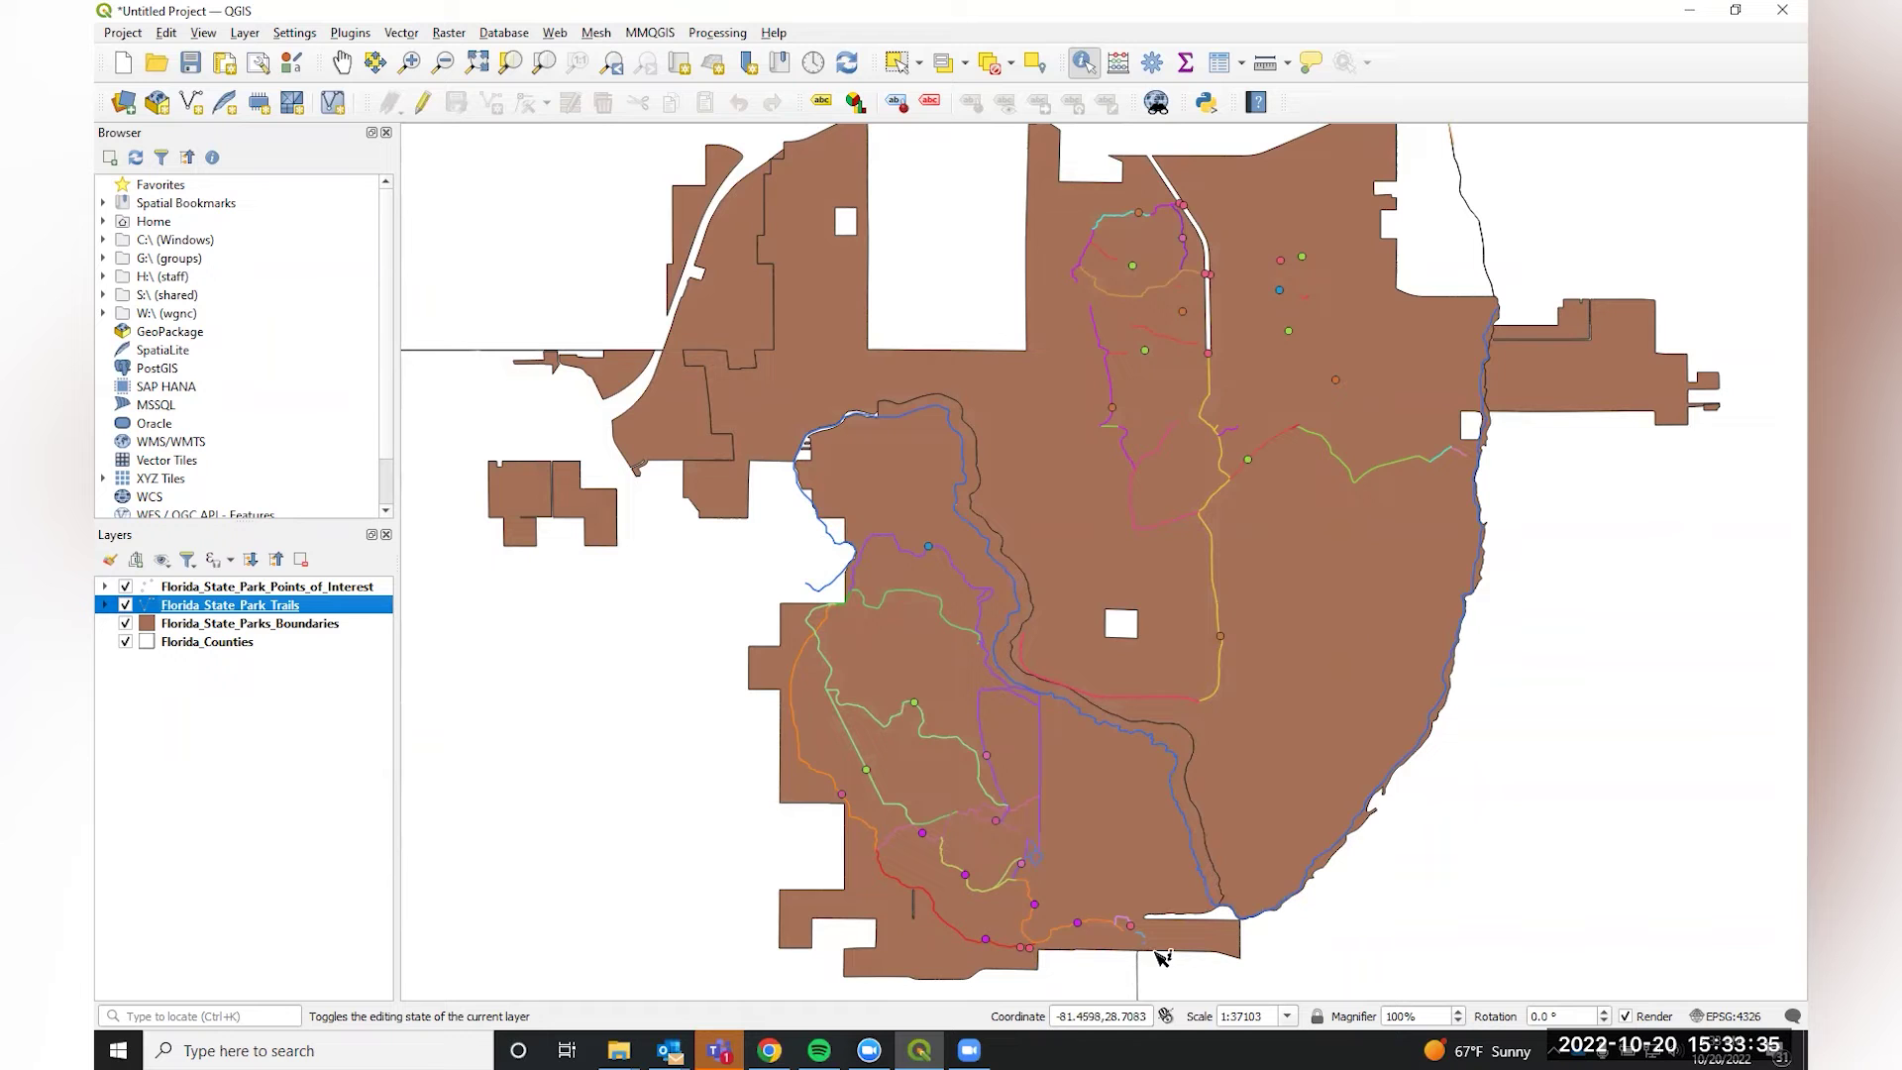
In the points of interest symbology, switch off the enabled trail categories, including Biking Trail, Equestrian Trail and Hiking Trail.
{"action": "right_click", "coordinate": [167, 588]}
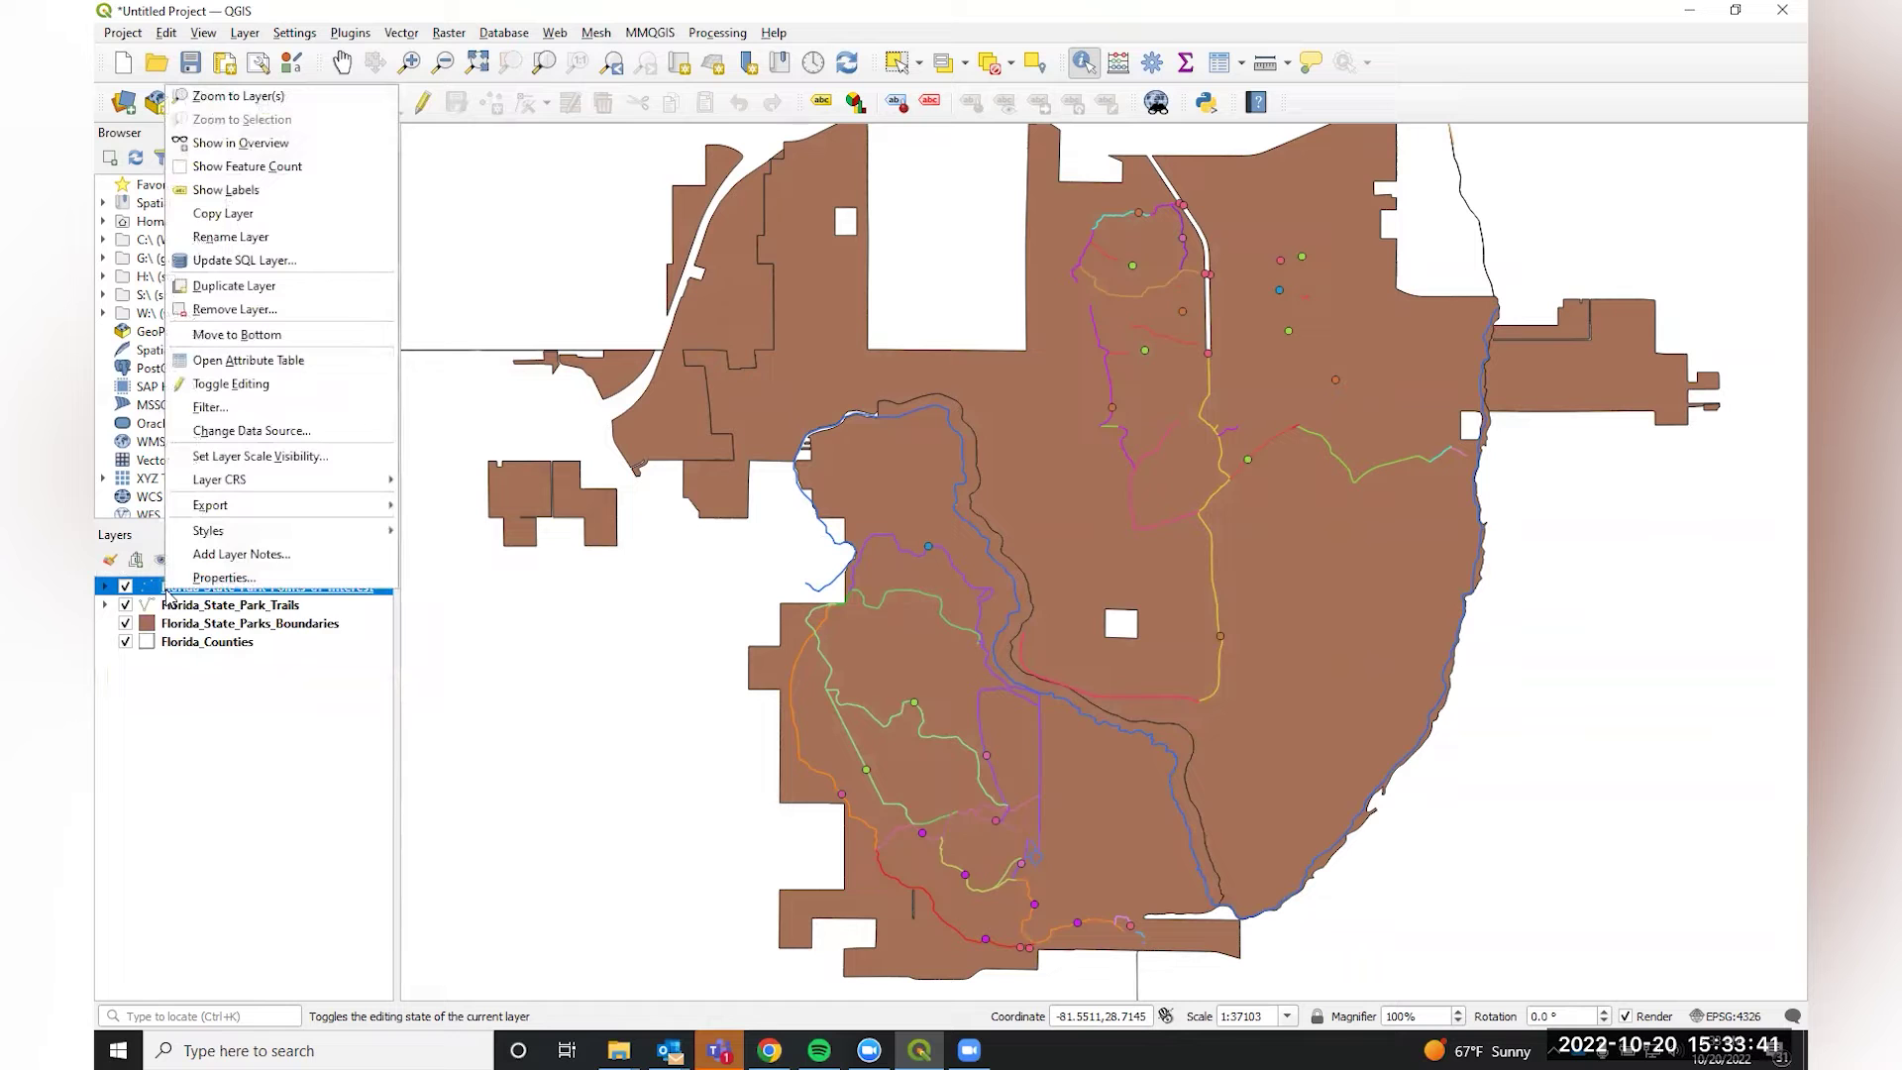
{"action": "left_click", "coordinate": [210, 578]}
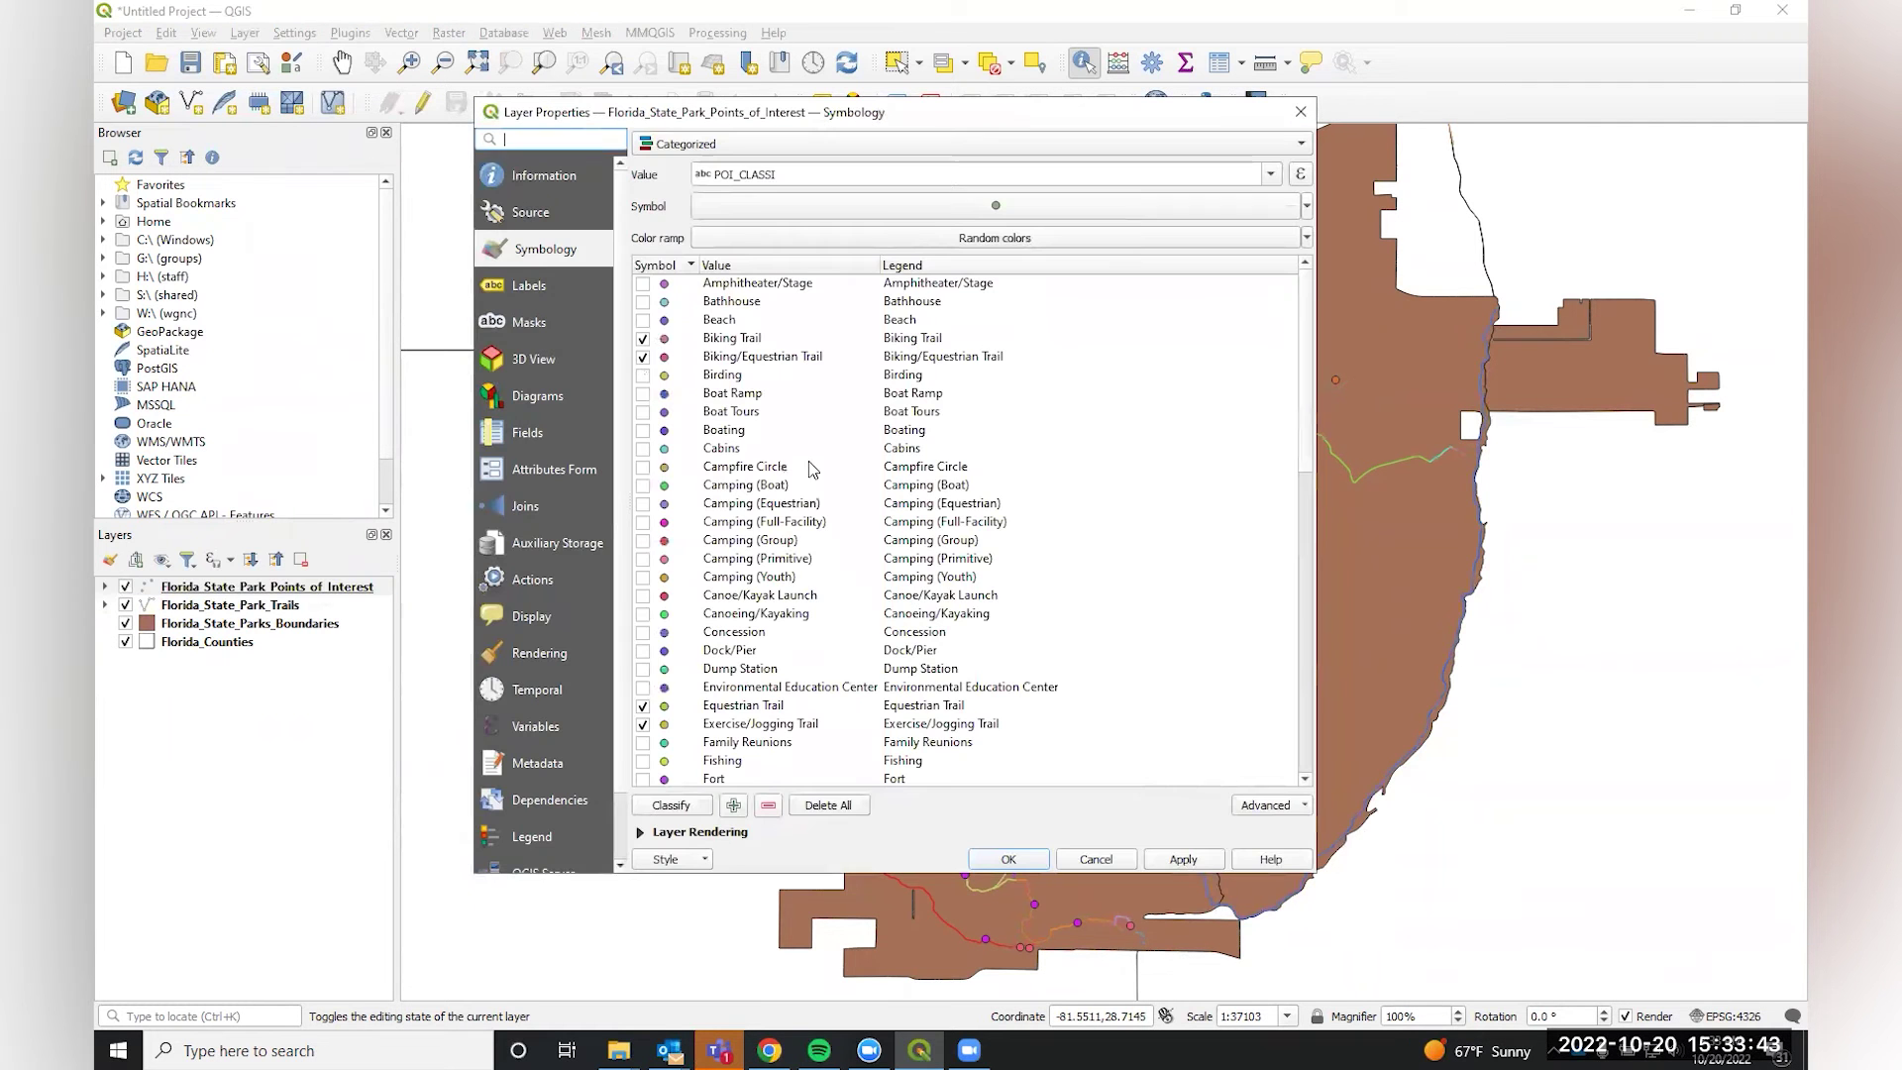
{"action": "left_click", "coordinate": [644, 340]}
{"action": "left_click", "coordinate": [642, 705]}
{"action": "scroll", "coordinate": [646, 731], "scroll_direction": "down", "scroll_amount": 12}
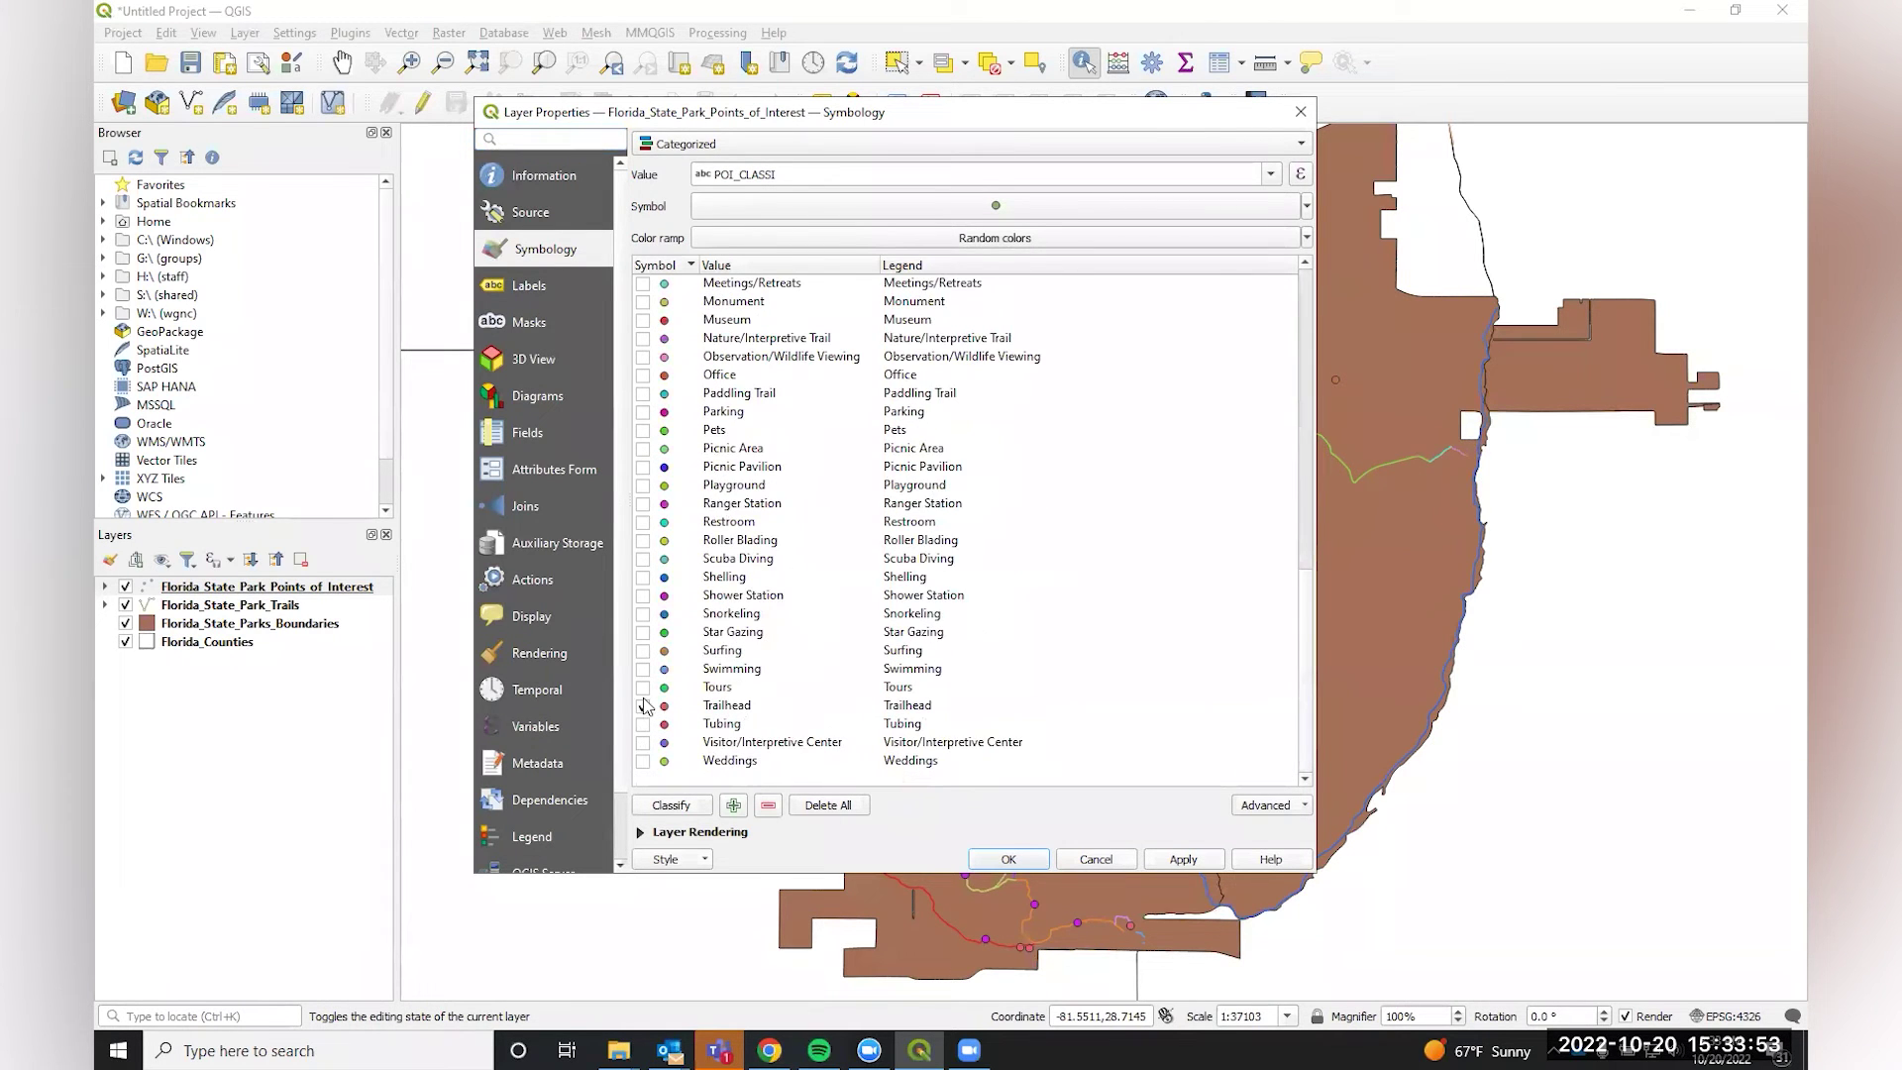
{"action": "scroll", "coordinate": [645, 709], "scroll_direction": "up", "scroll_amount": 6}
{"action": "left_click", "coordinate": [643, 503]}
{"action": "left_click", "coordinate": [641, 466]}
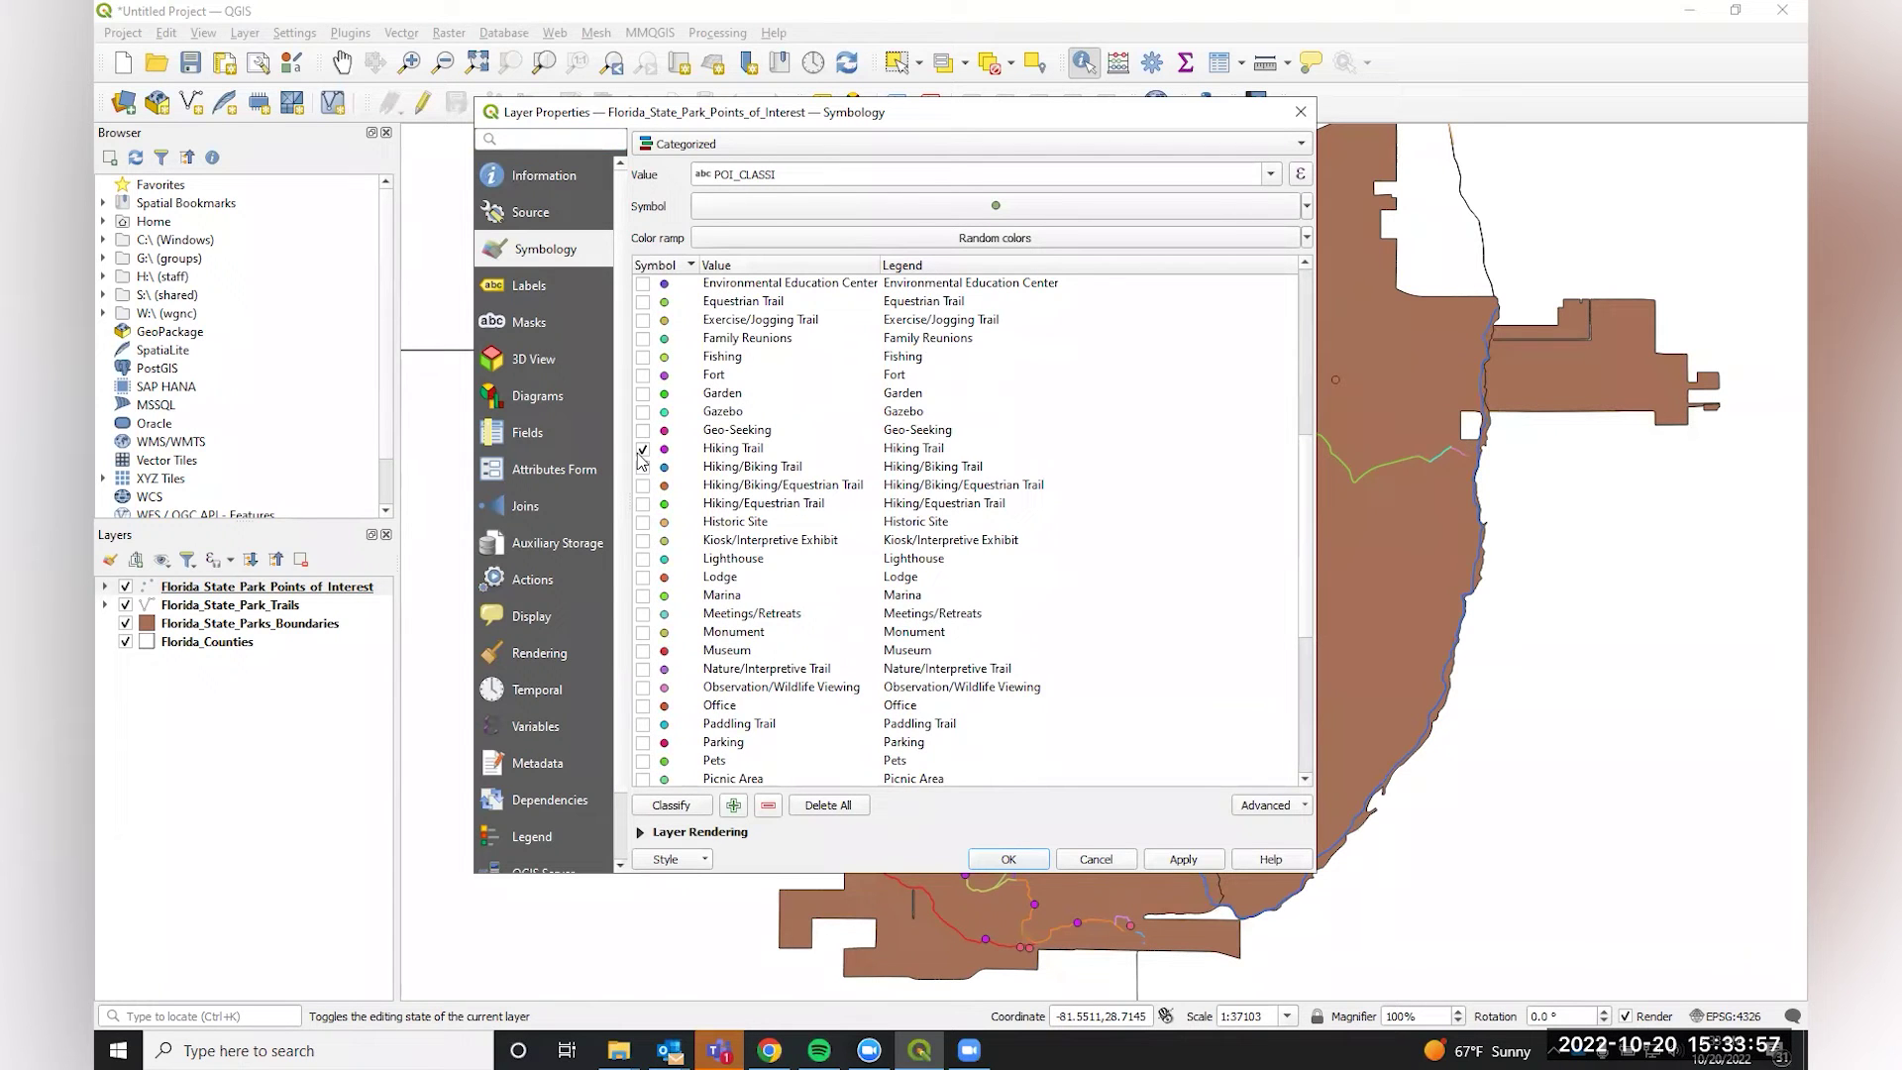
Switch on the Bathhouse, Canoe/Kayak Launch, Concession, Dump Station, Parking and Picnic Area categories of the points of interest.
{"action": "scroll", "coordinate": [869, 615], "scroll_direction": "up", "scroll_amount": 7}
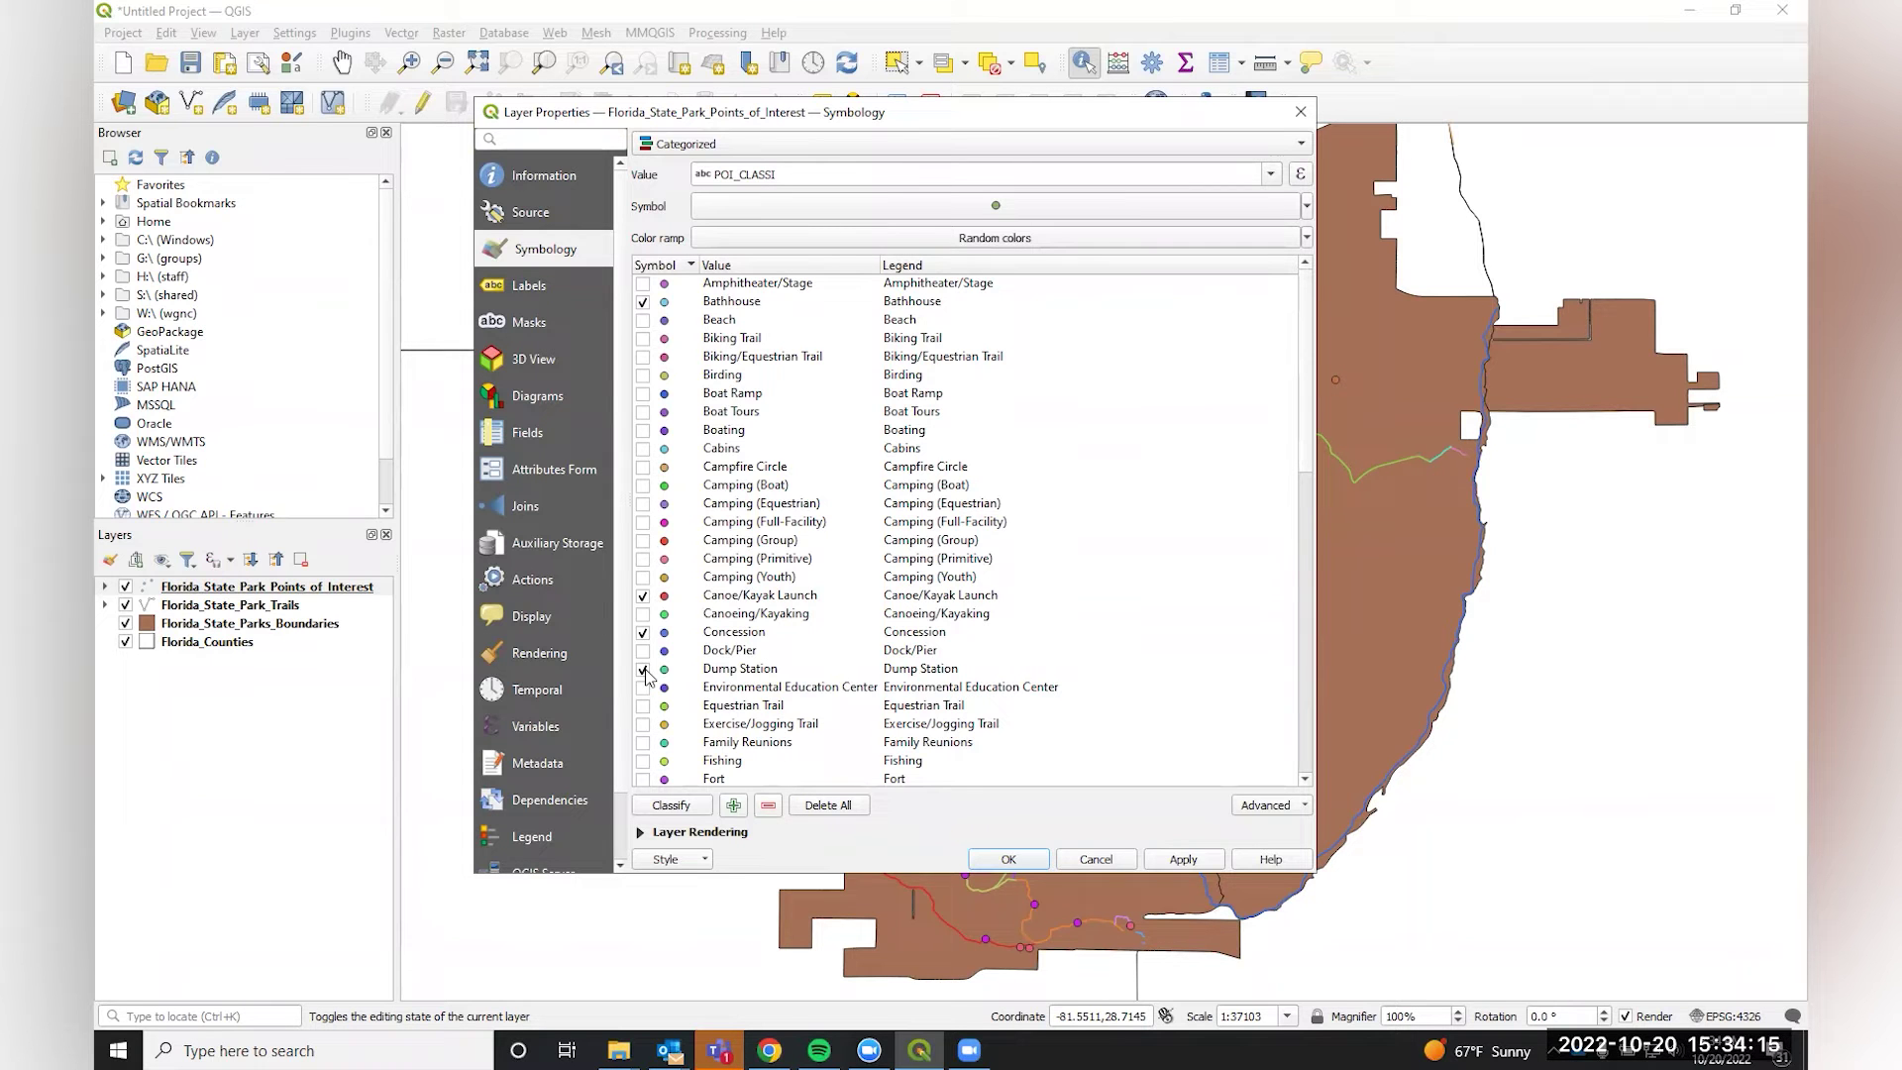
{"action": "scroll", "coordinate": [645, 683], "scroll_direction": "down", "scroll_amount": 2}
{"action": "scroll", "coordinate": [645, 683], "scroll_direction": "down", "scroll_amount": 3}
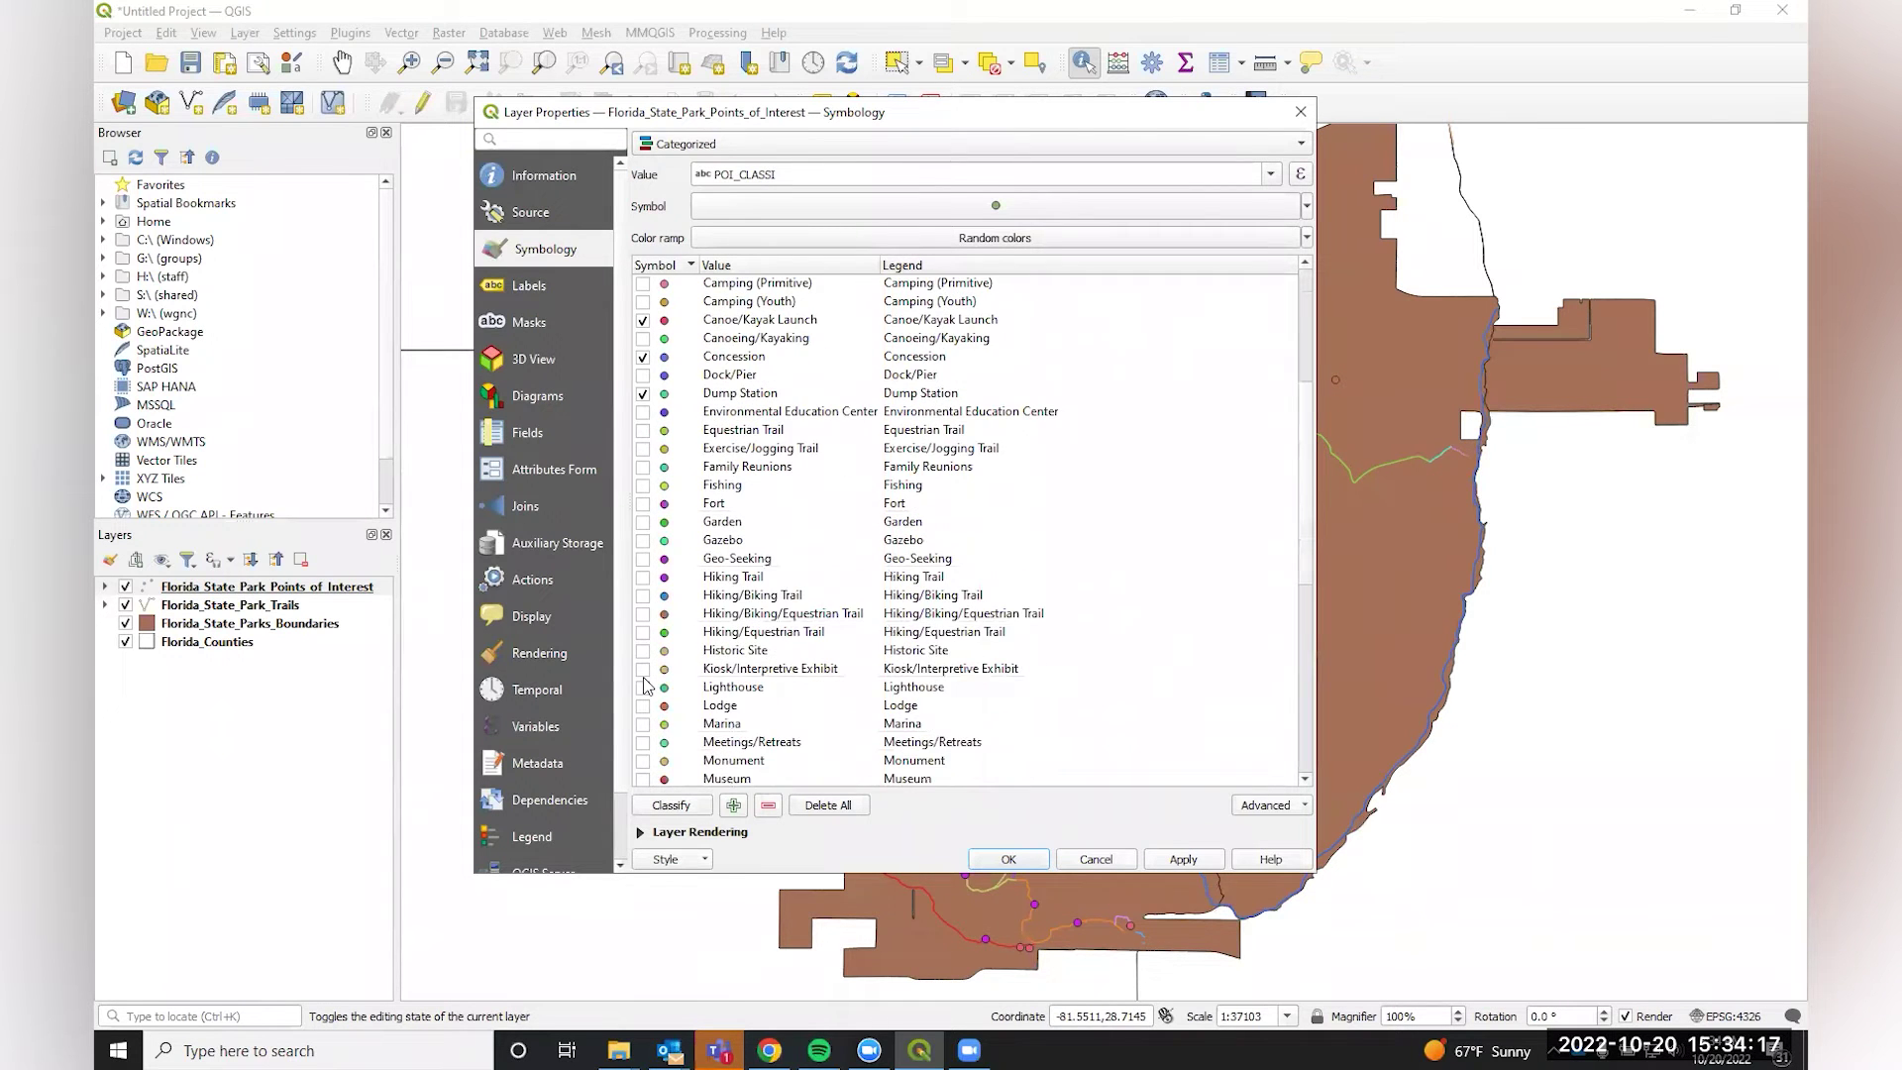
{"action": "scroll", "coordinate": [645, 683], "scroll_direction": "down", "scroll_amount": 3}
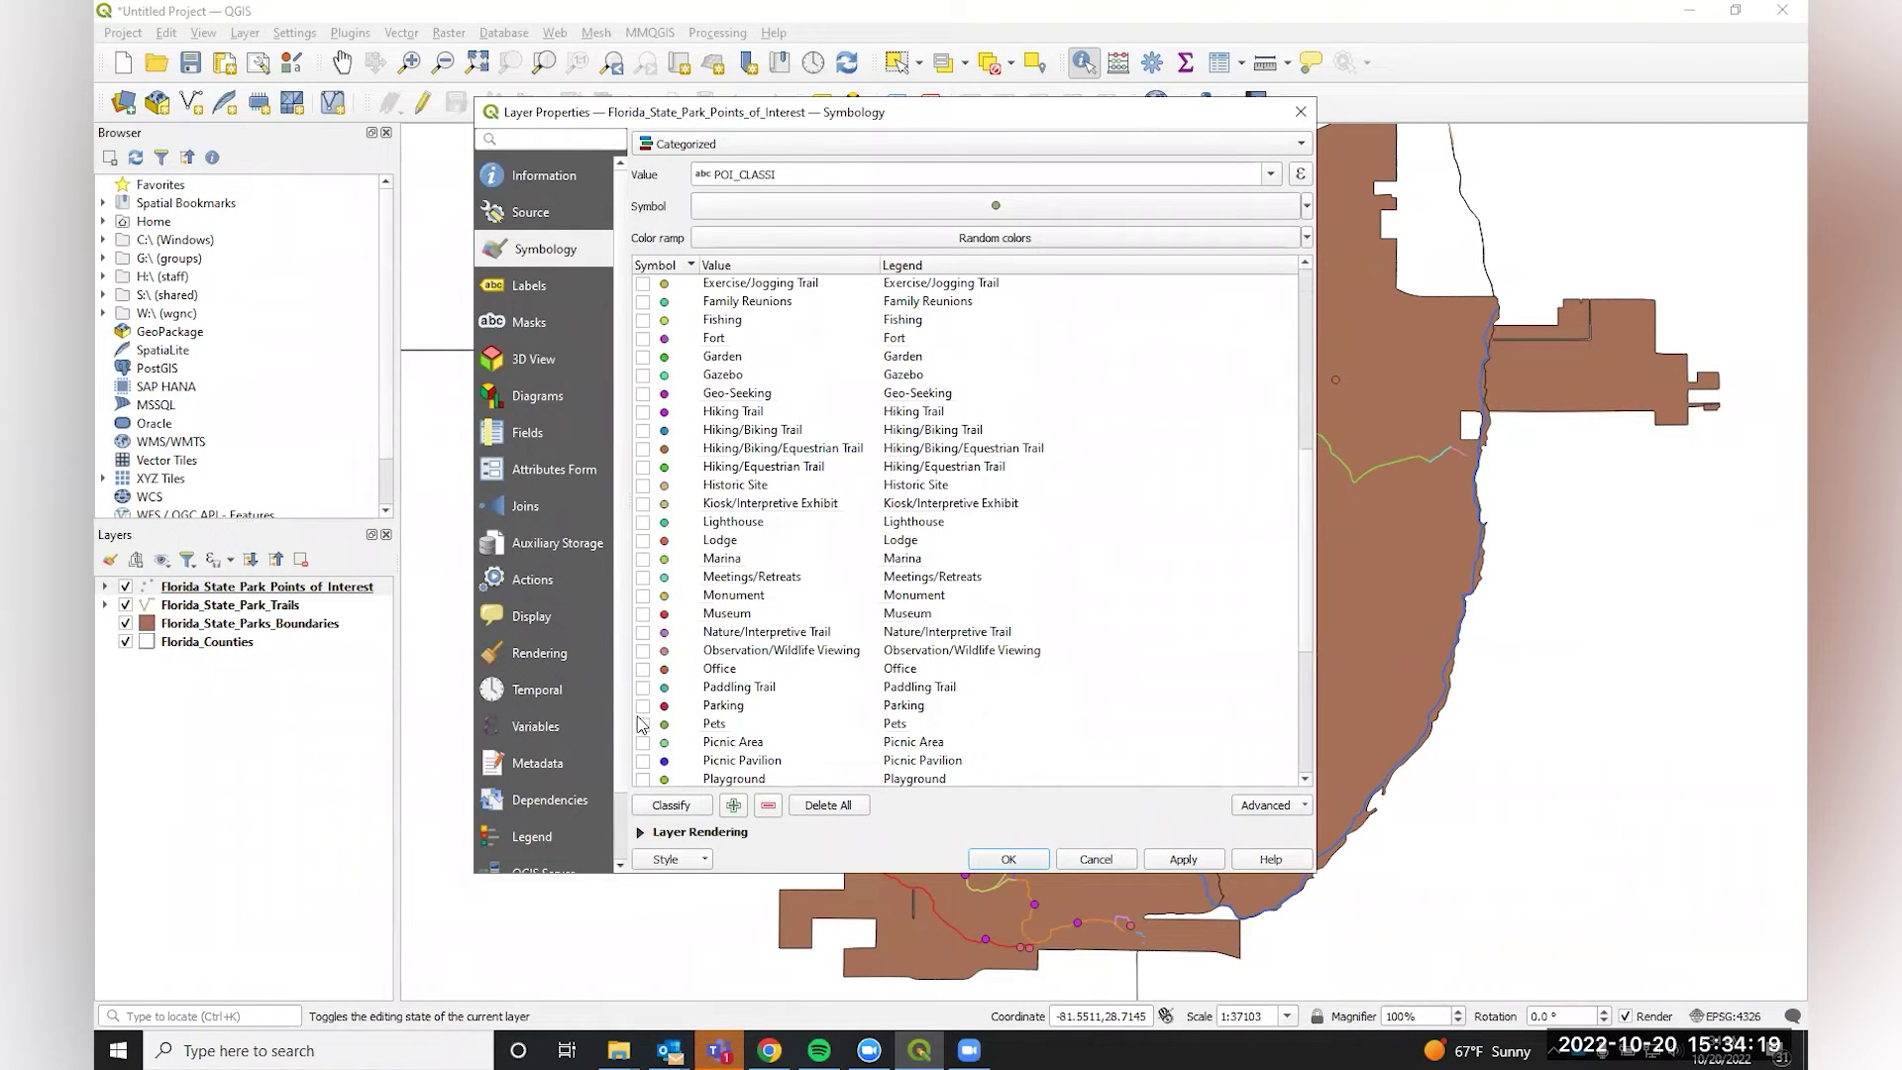
{"action": "left_click", "coordinate": [642, 706]}
{"action": "scroll", "coordinate": [701, 718], "scroll_direction": "down", "scroll_amount": 1}
{"action": "left_click", "coordinate": [642, 688]}
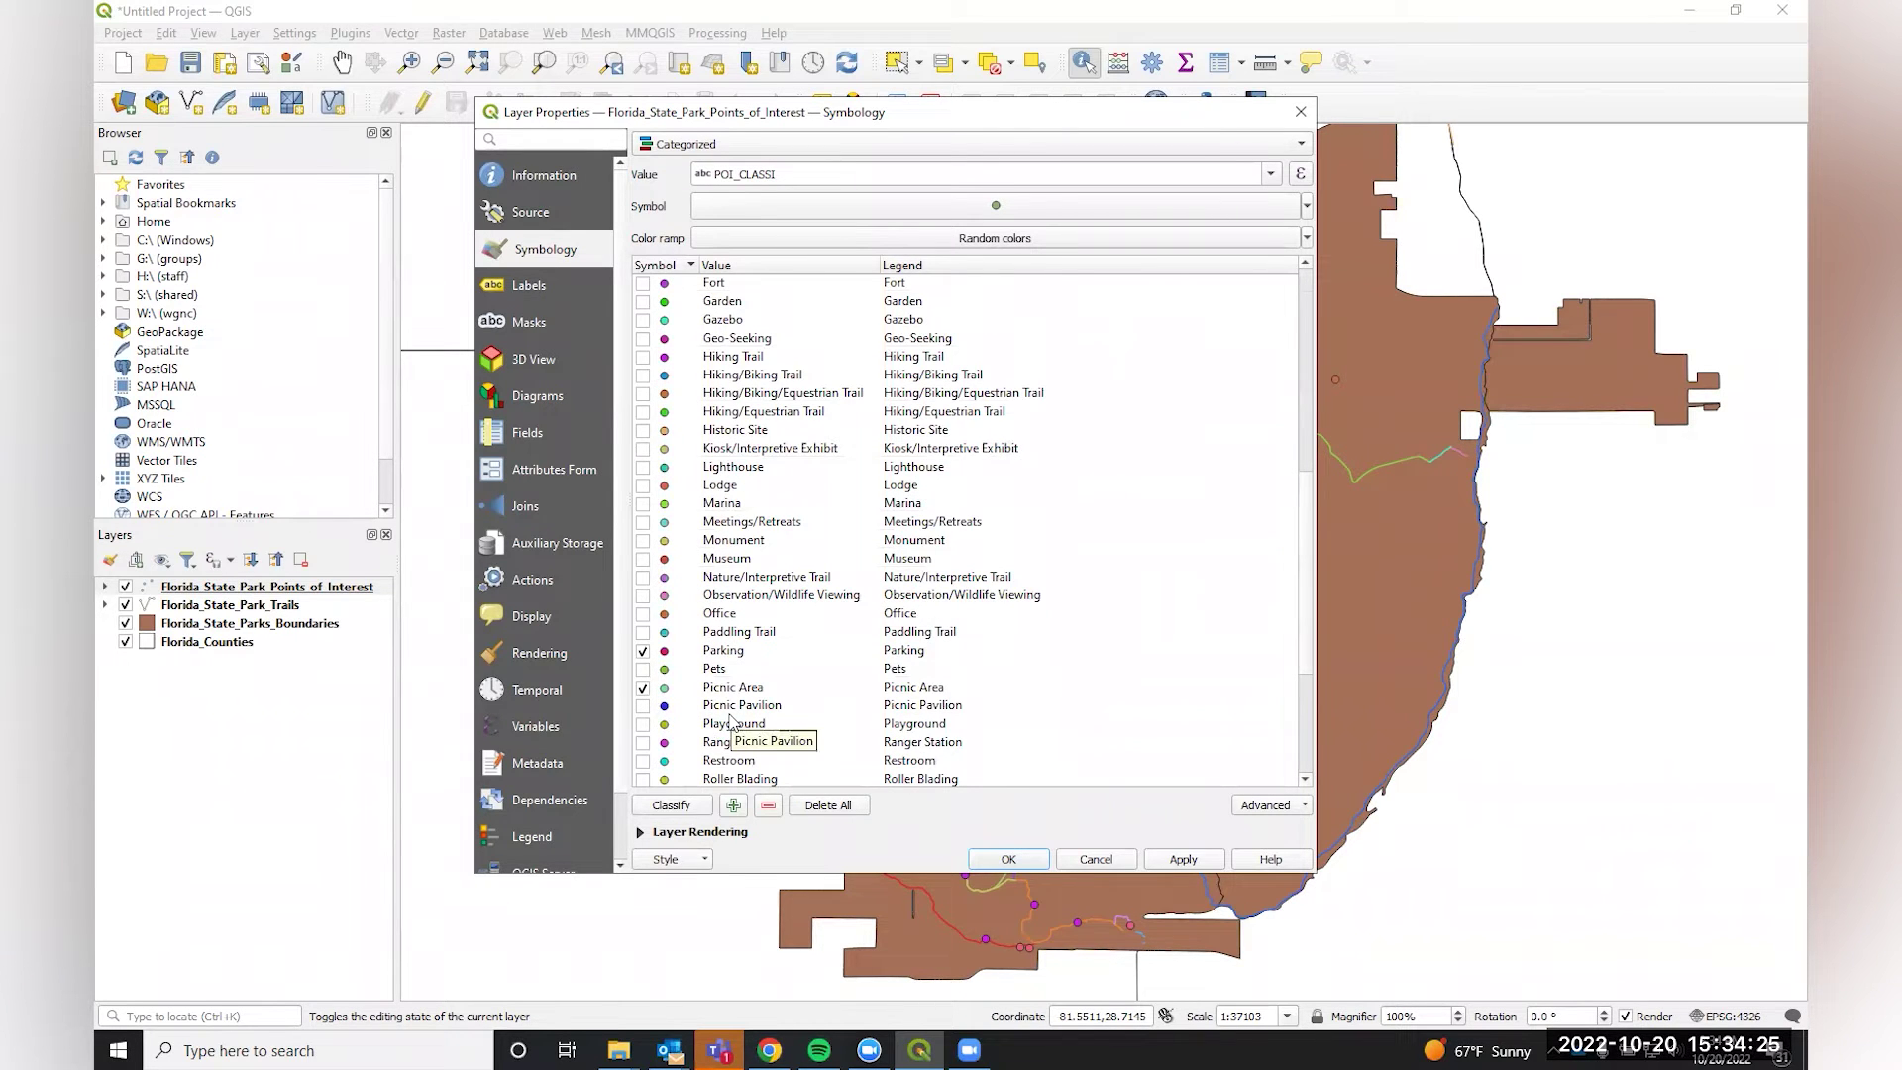
Switch on the Ranger Station, Restroom, Shower Station and Trailhead categories and apply the points of interest symbology.
{"action": "scroll", "coordinate": [730, 721], "scroll_direction": "down", "scroll_amount": 2}
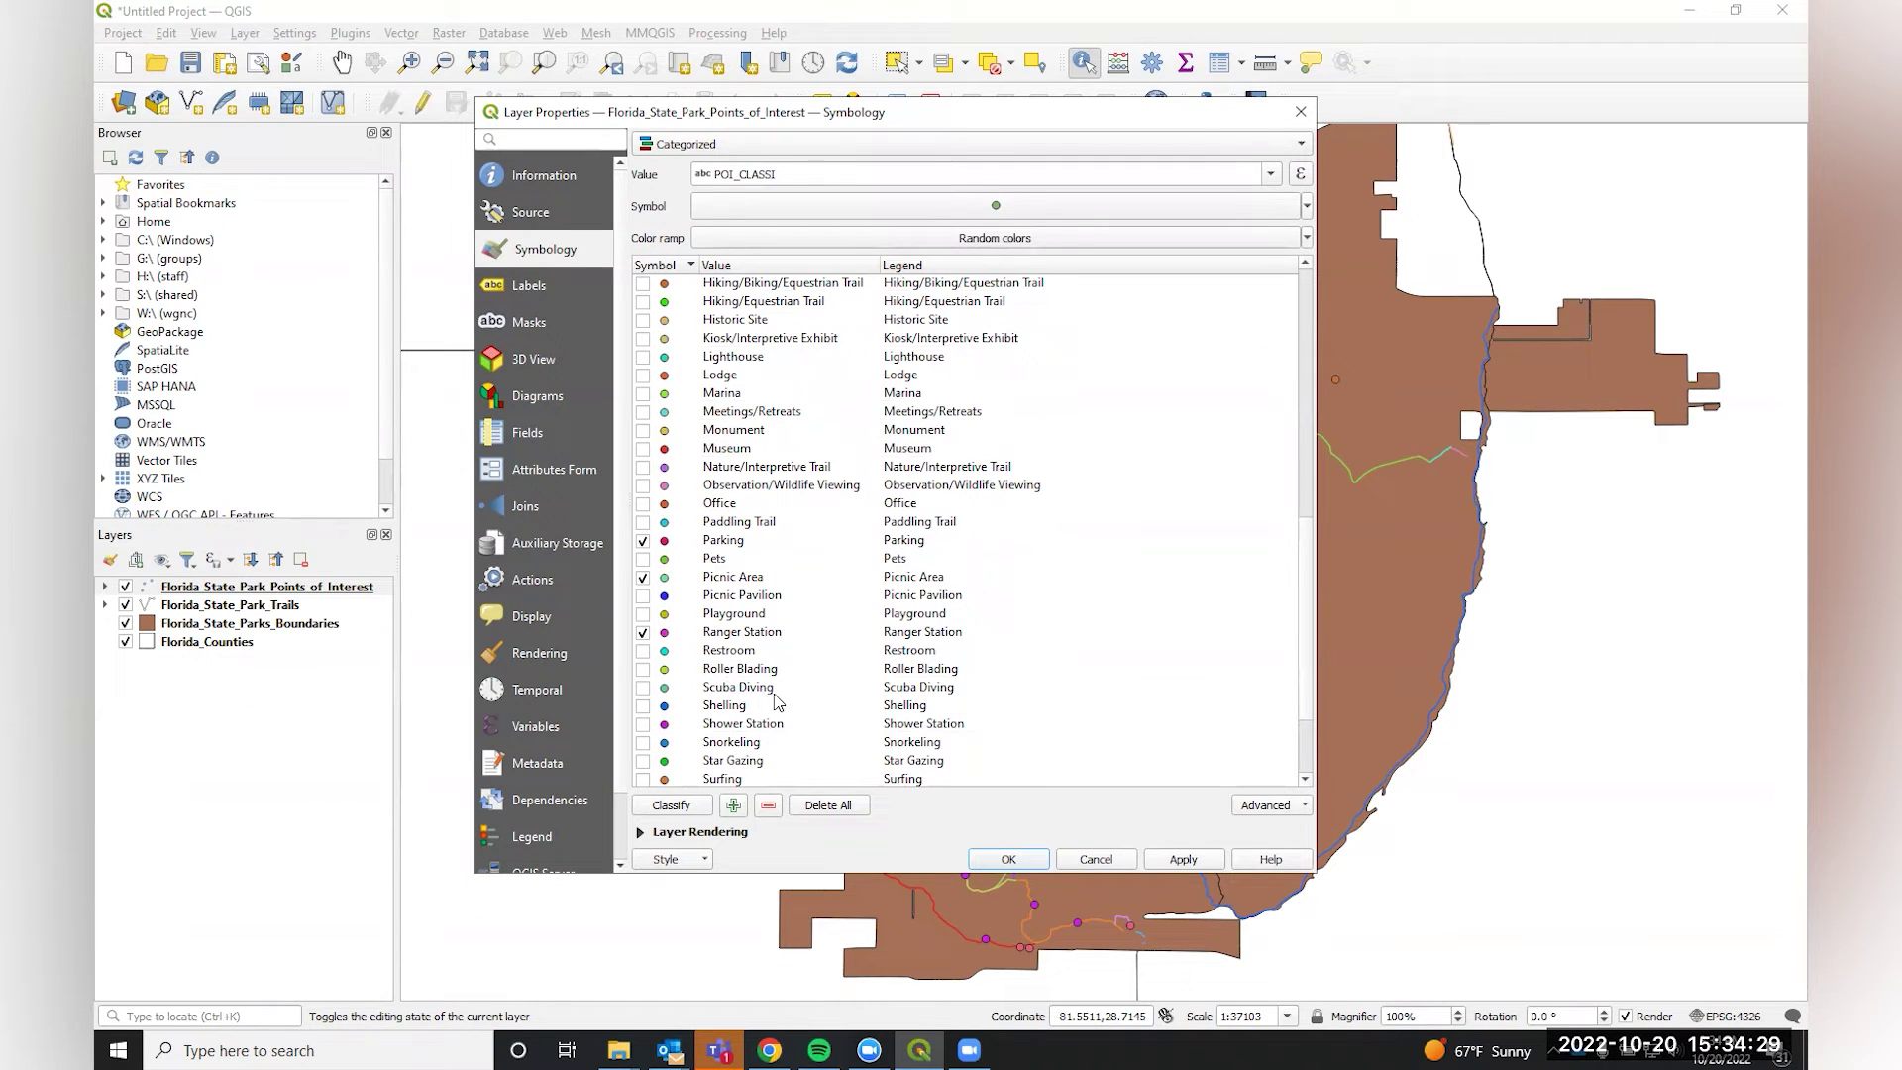
{"action": "left_click", "coordinate": [642, 650]}
{"action": "left_click", "coordinate": [642, 725]}
{"action": "scroll", "coordinate": [817, 691], "scroll_direction": "down", "scroll_amount": 1}
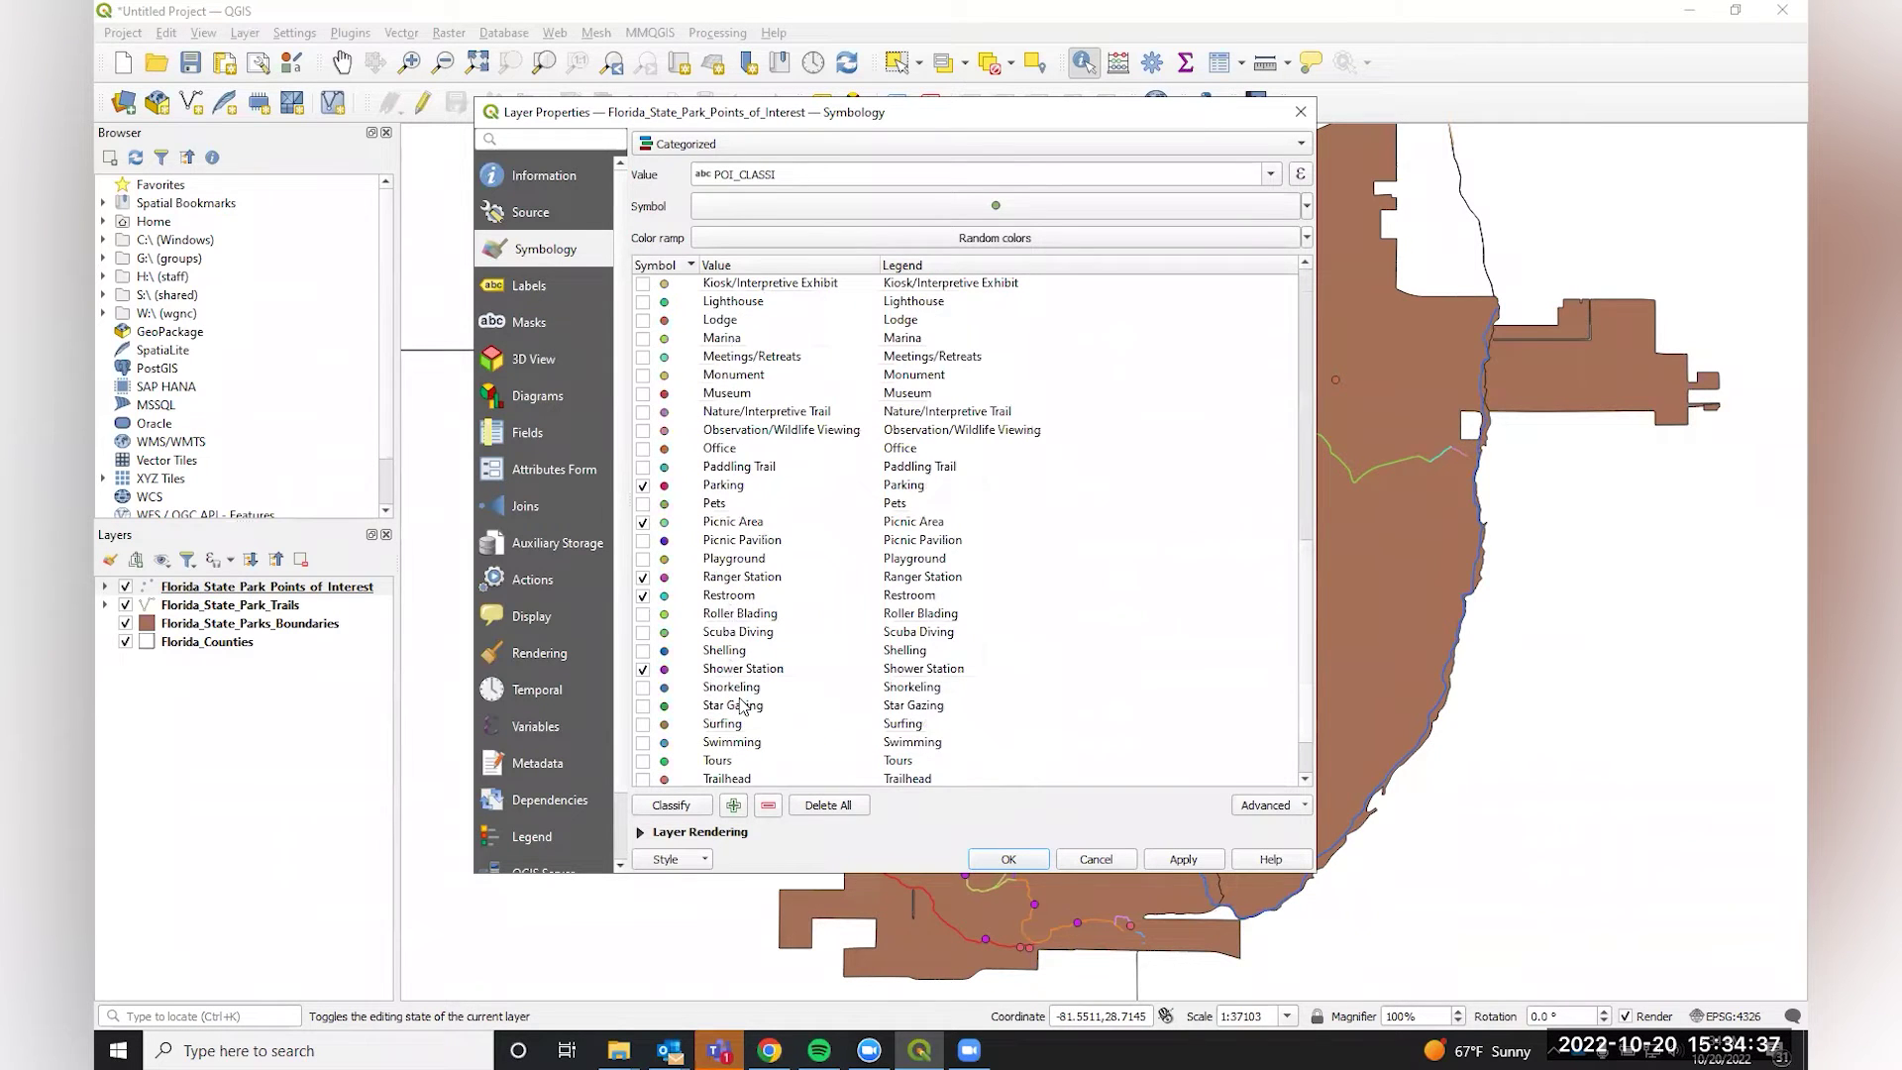
{"action": "scroll", "coordinate": [699, 738], "scroll_direction": "down", "scroll_amount": 1}
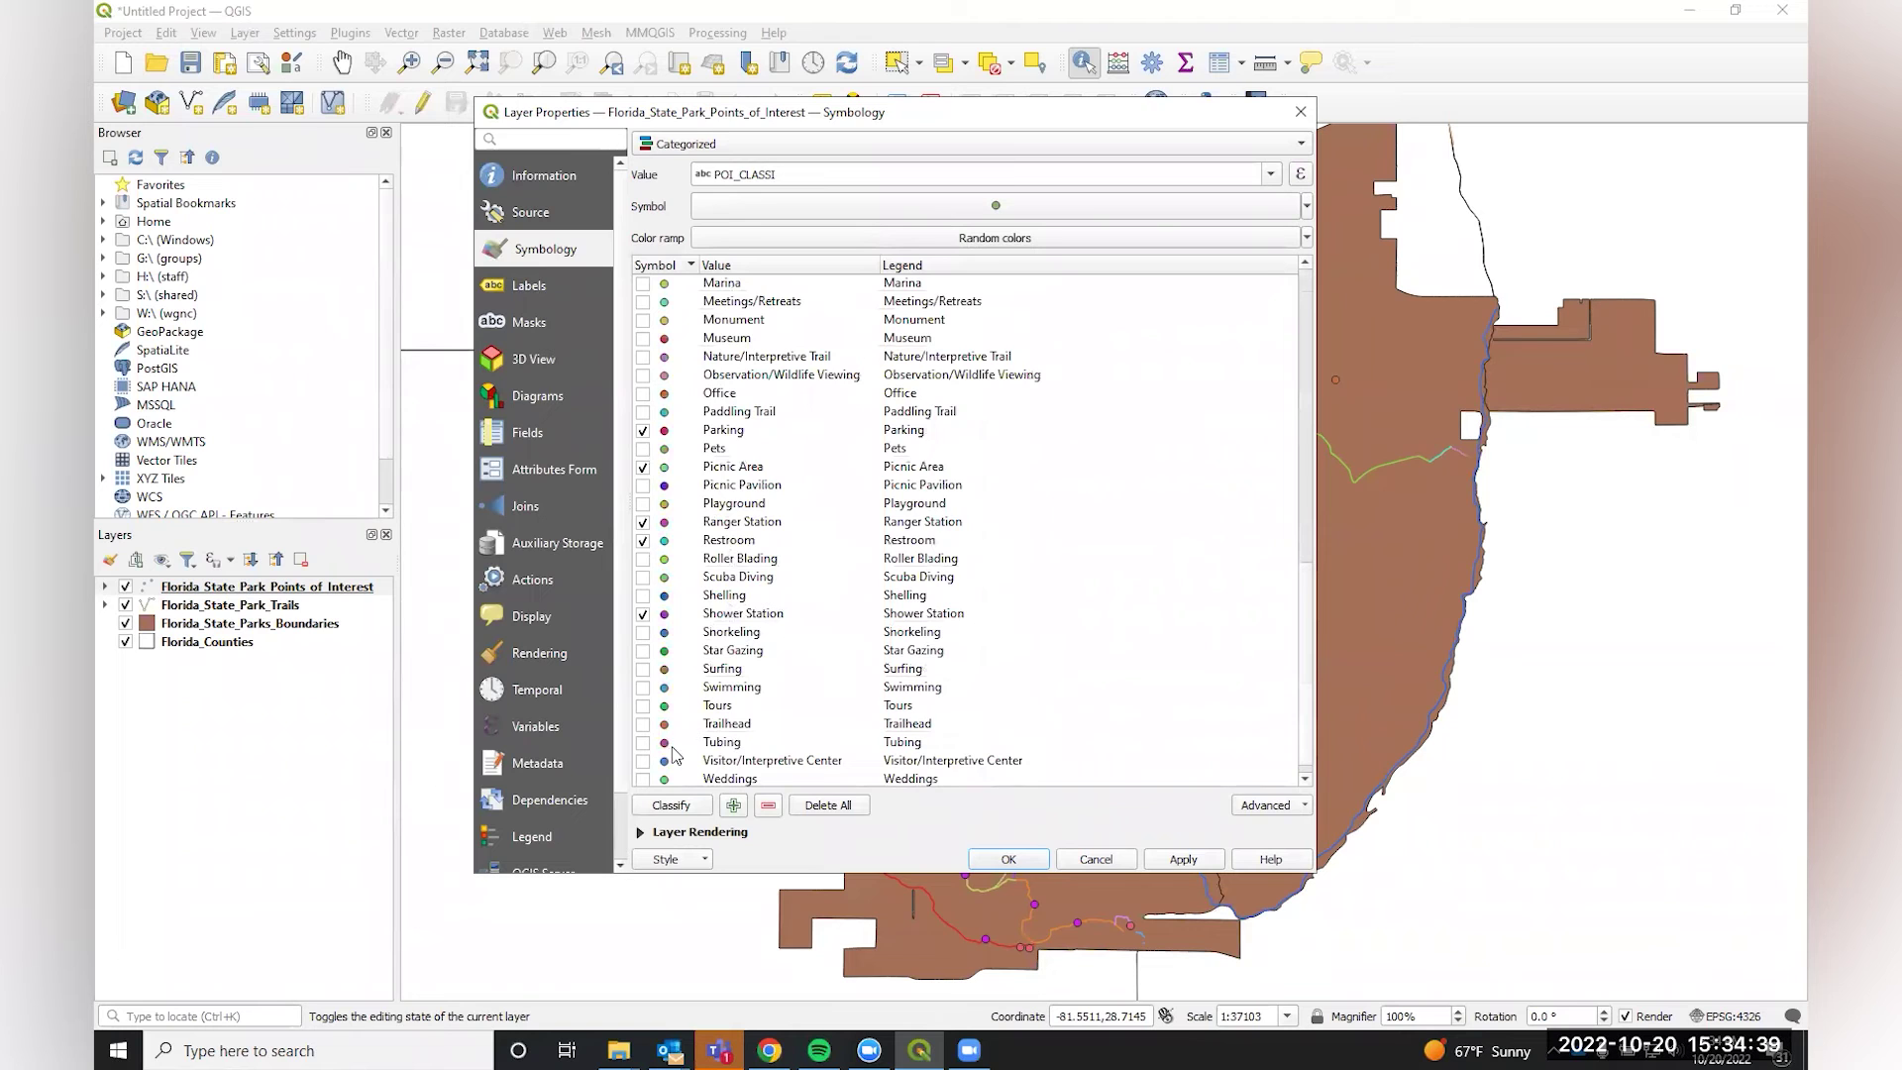
{"action": "left_click", "coordinate": [642, 726]}
{"action": "left_click", "coordinate": [1181, 861]}
{"action": "left_click", "coordinate": [992, 866]}
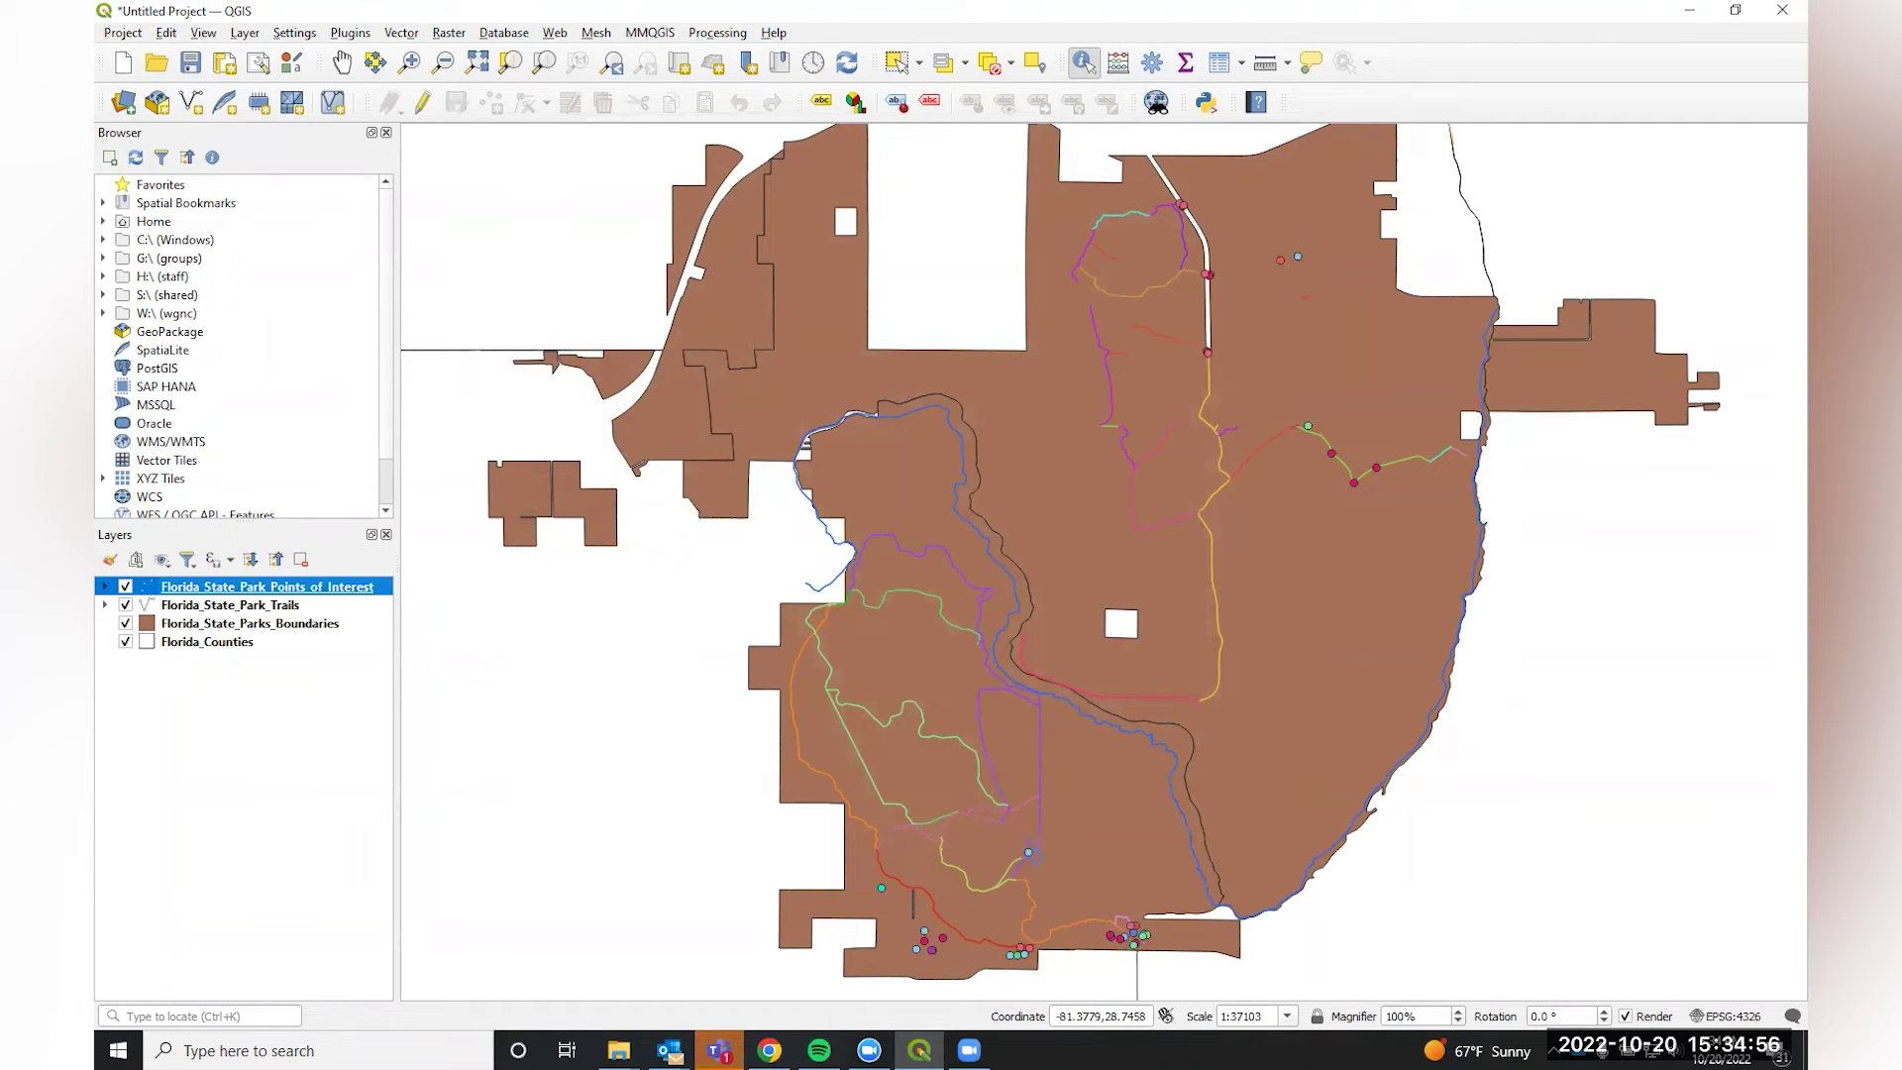
Set the marker size of all Florida_State_Park_Points_of_Interest categories to 1.5 millimeters and apply it.
{"action": "right_click", "coordinate": [245, 585]}
{"action": "left_click", "coordinate": [297, 568]}
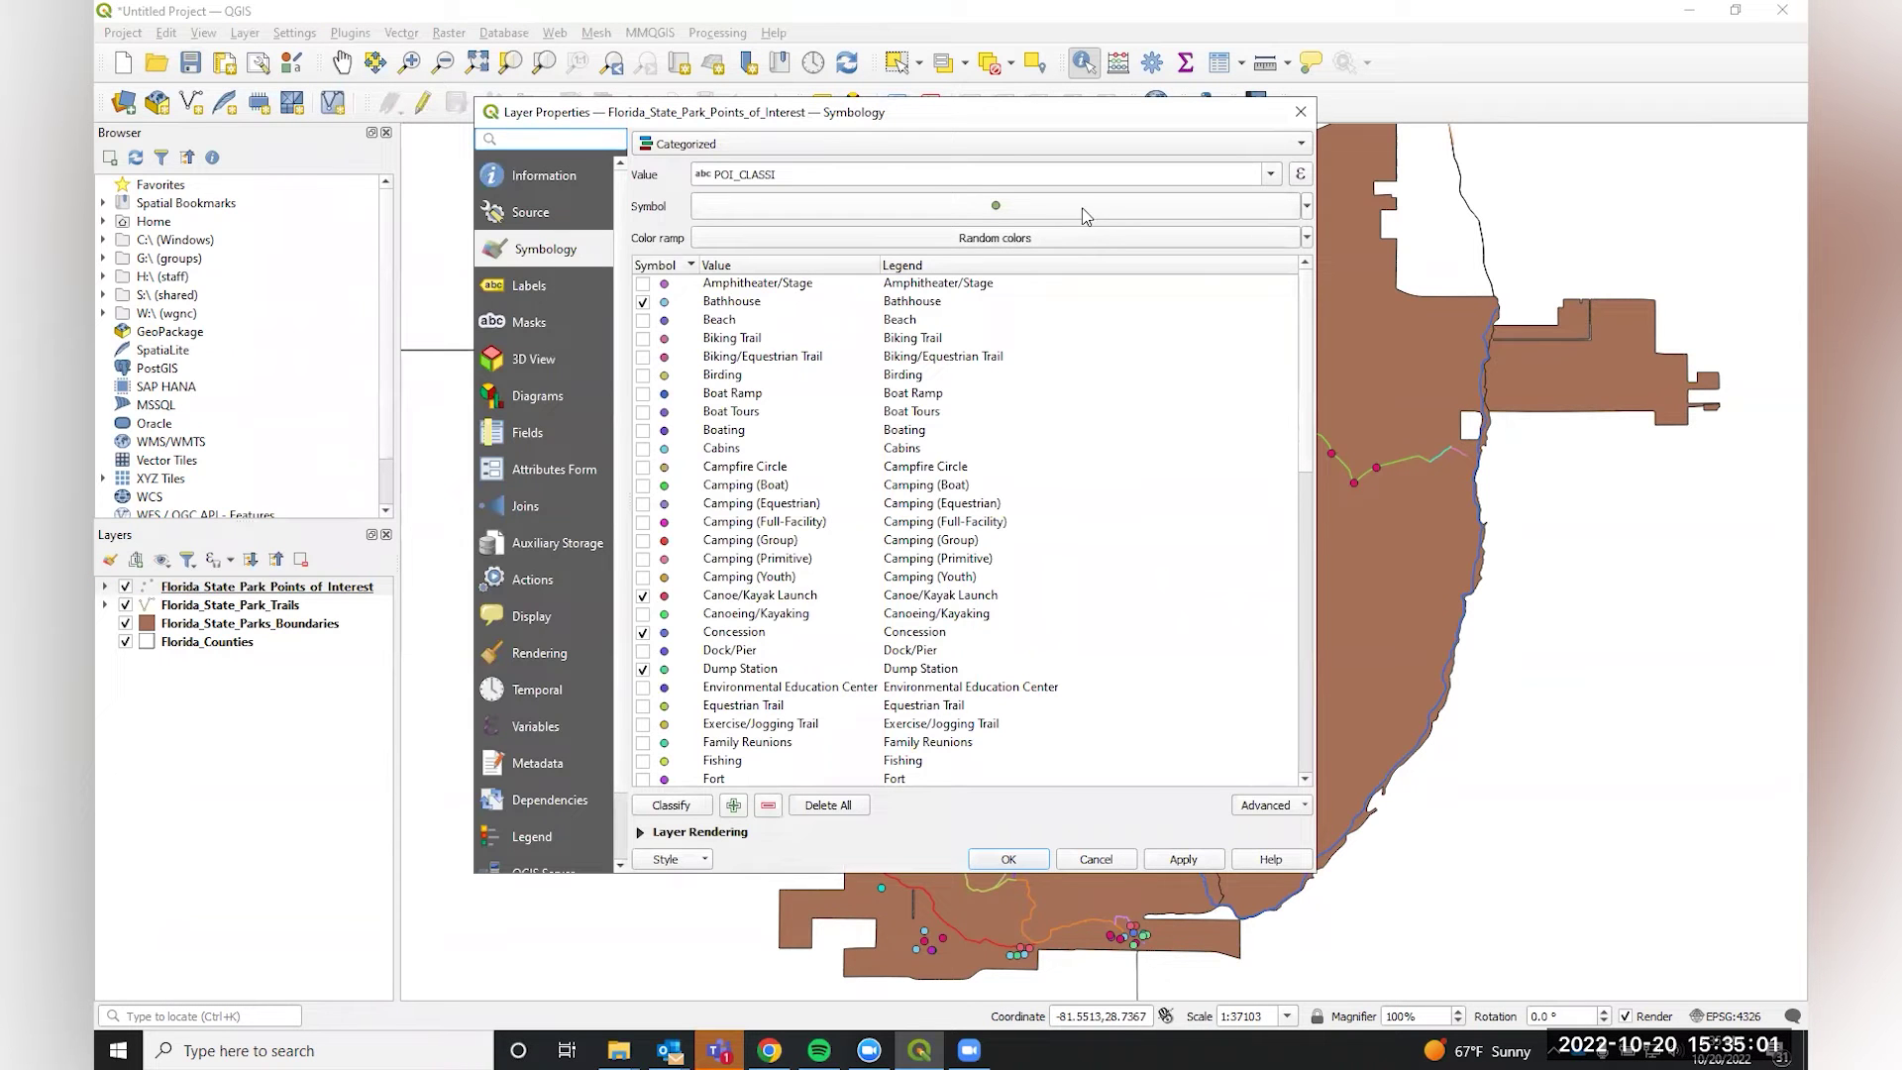
{"action": "left_click", "coordinate": [959, 208]}
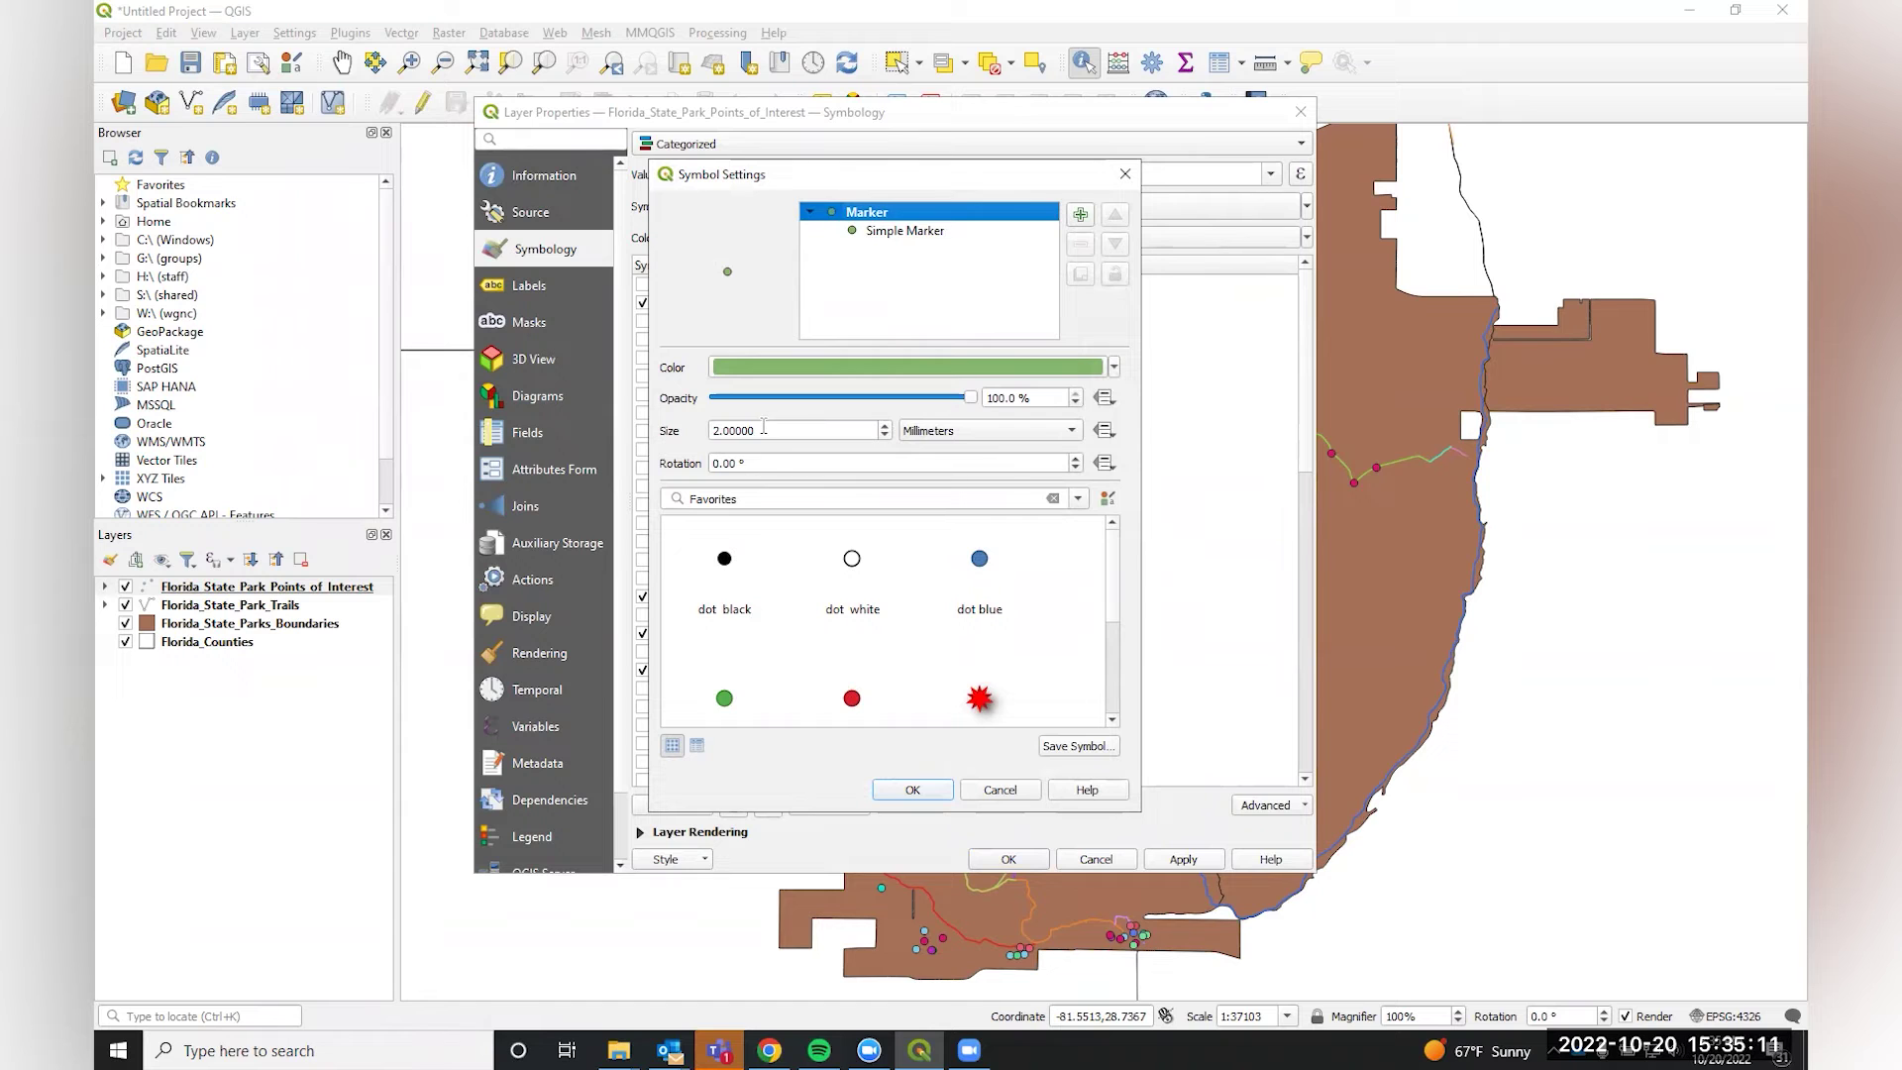
{"action": "left_click_drag", "start_coordinate": [764, 428], "coordinate": [660, 432]}
{"action": "type", "text": "1.5"}
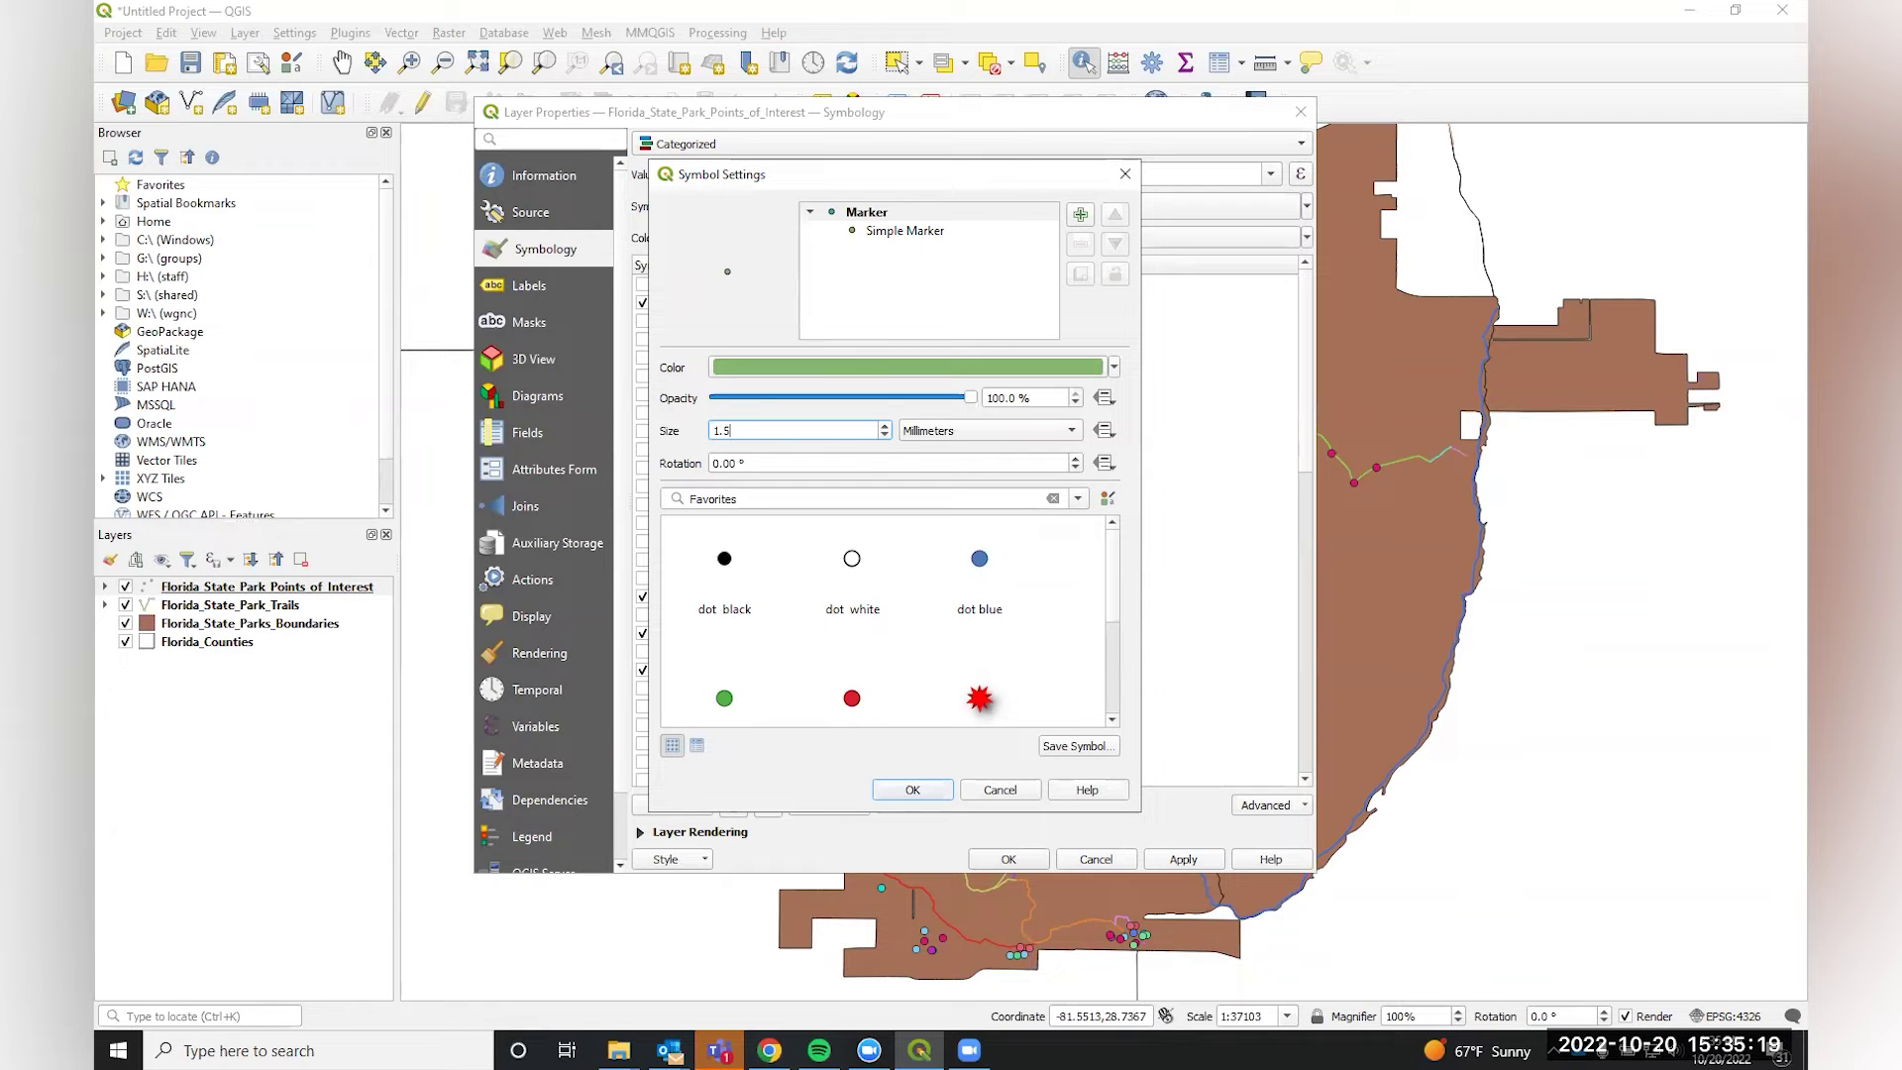
{"action": "left_click", "coordinate": [896, 792]}
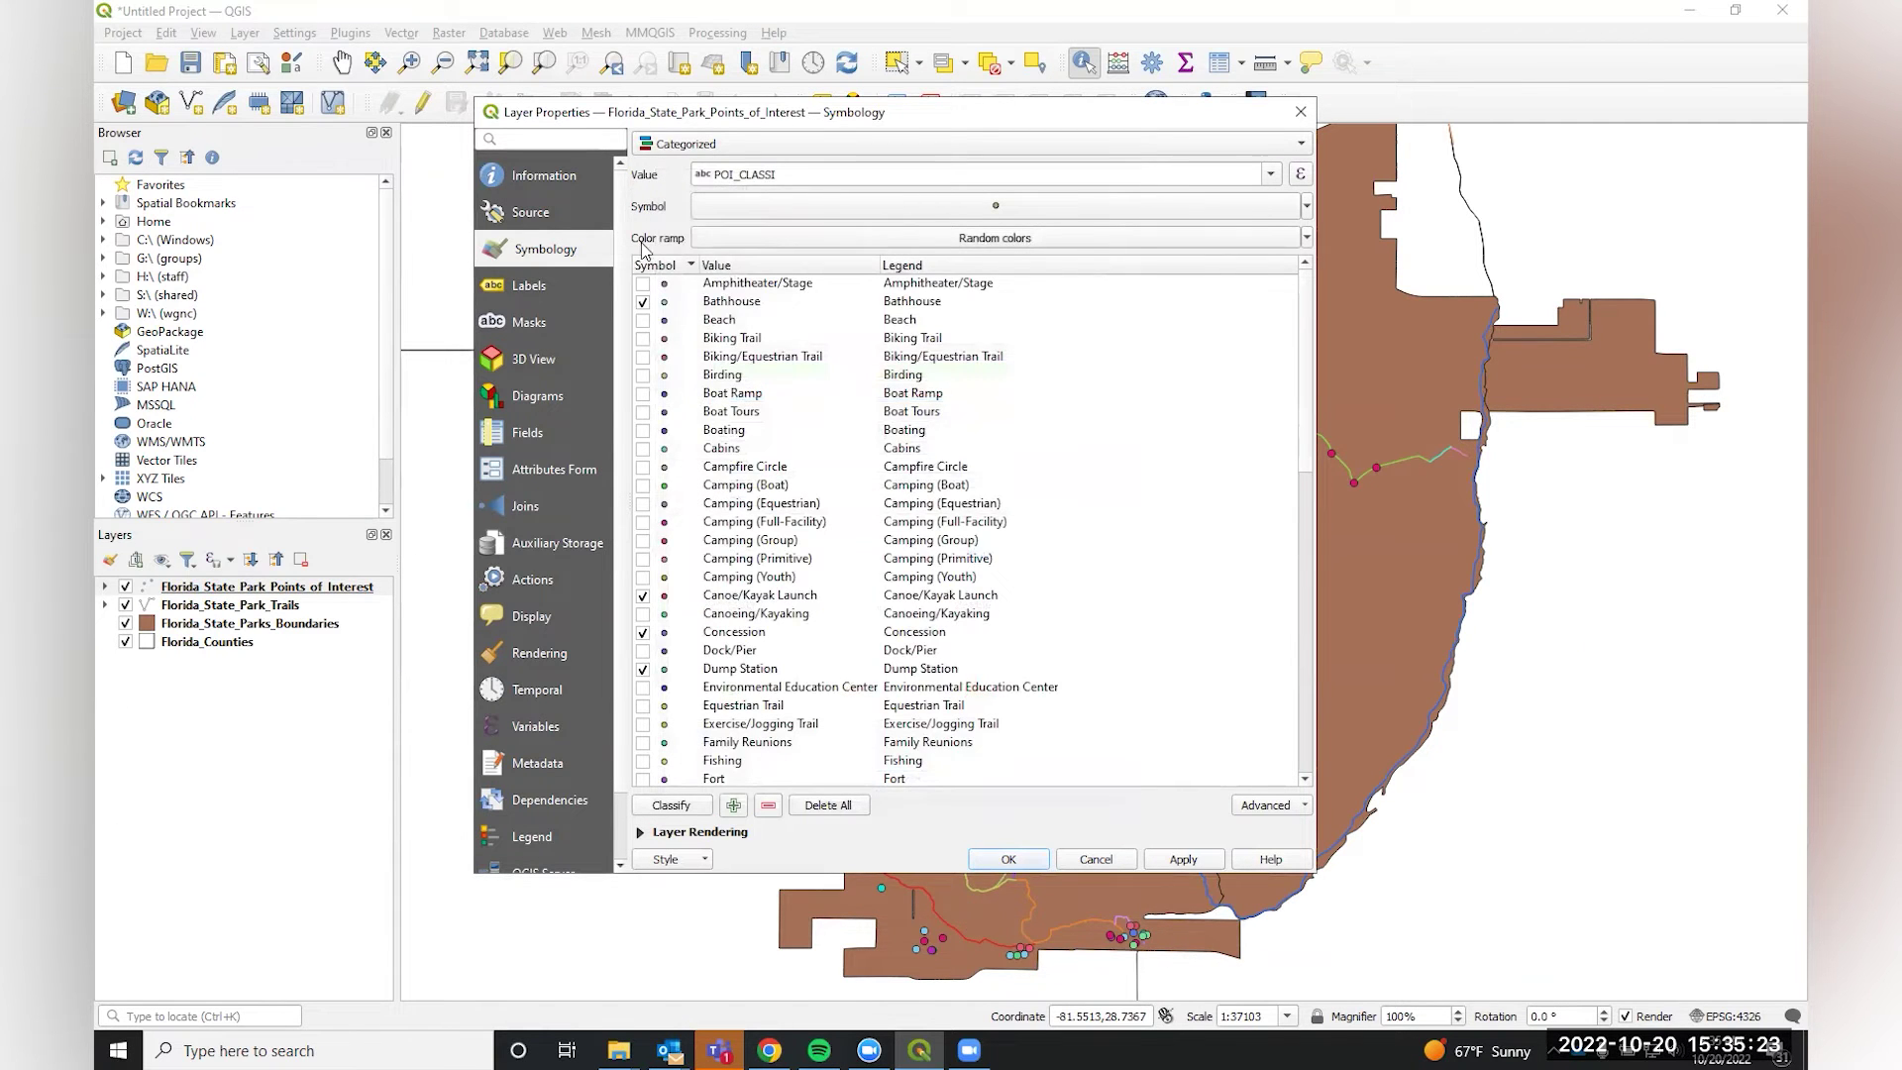
{"action": "left_click", "coordinate": [1171, 862]}
{"action": "left_click", "coordinate": [1009, 860]}
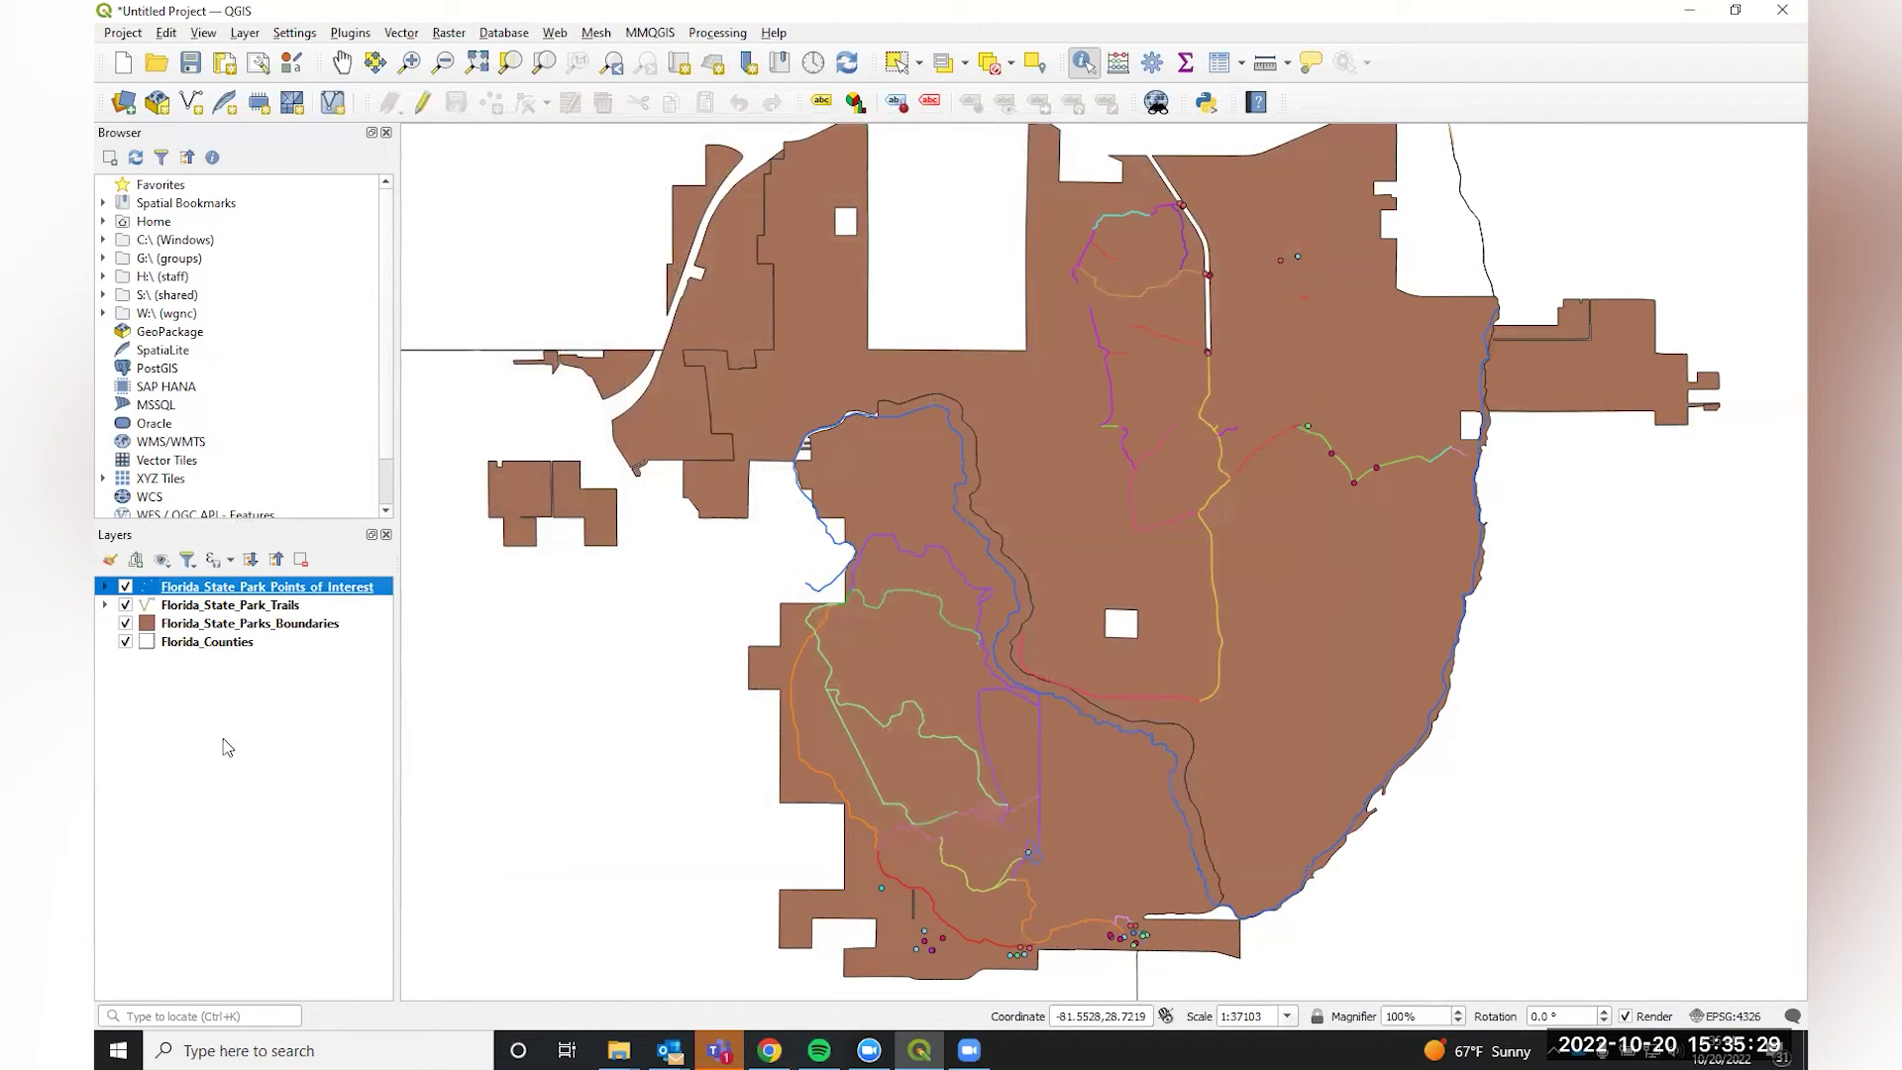
Change the Florida_State_Parks_Boundaries fill to the light gray recent color and apply it.
{"action": "mouse_move", "coordinate": [247, 631]}
{"action": "right_click", "coordinate": [180, 631]}
{"action": "left_click", "coordinate": [222, 627]}
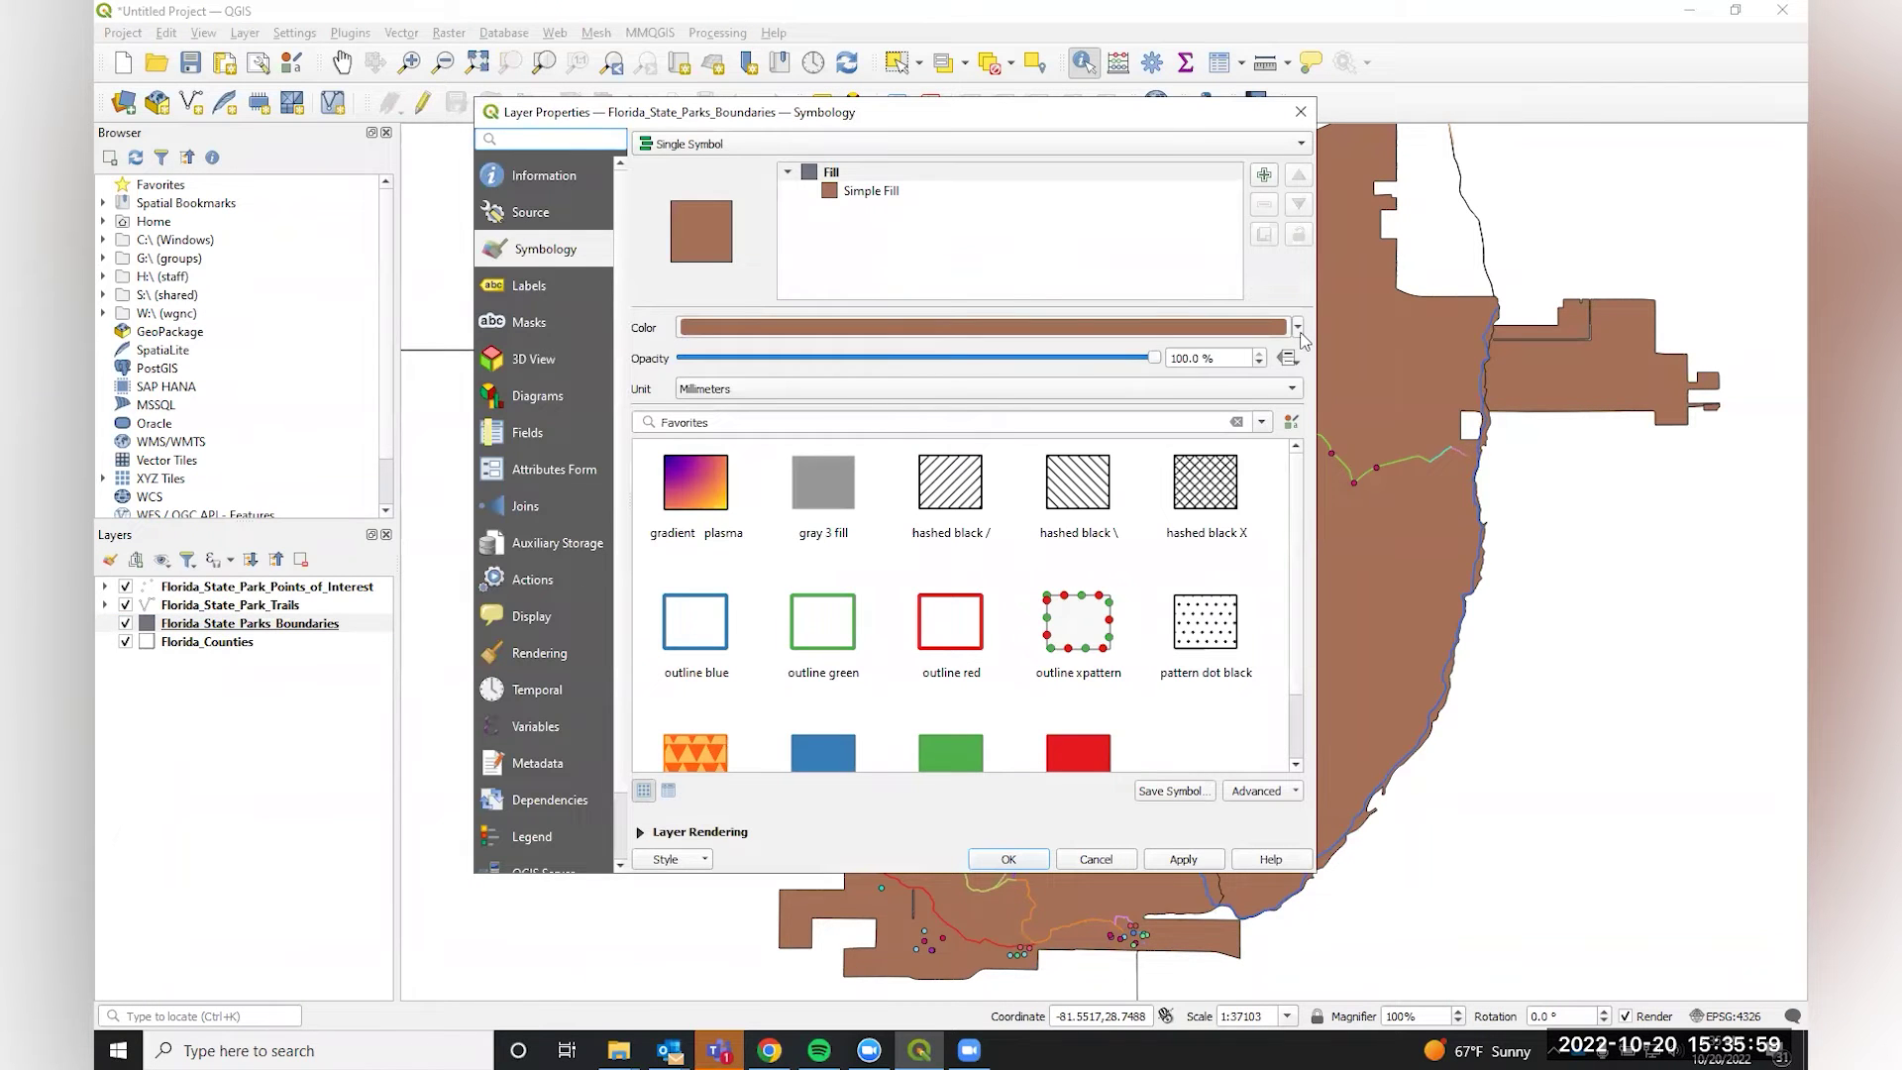
{"action": "left_click", "coordinate": [1297, 330]}
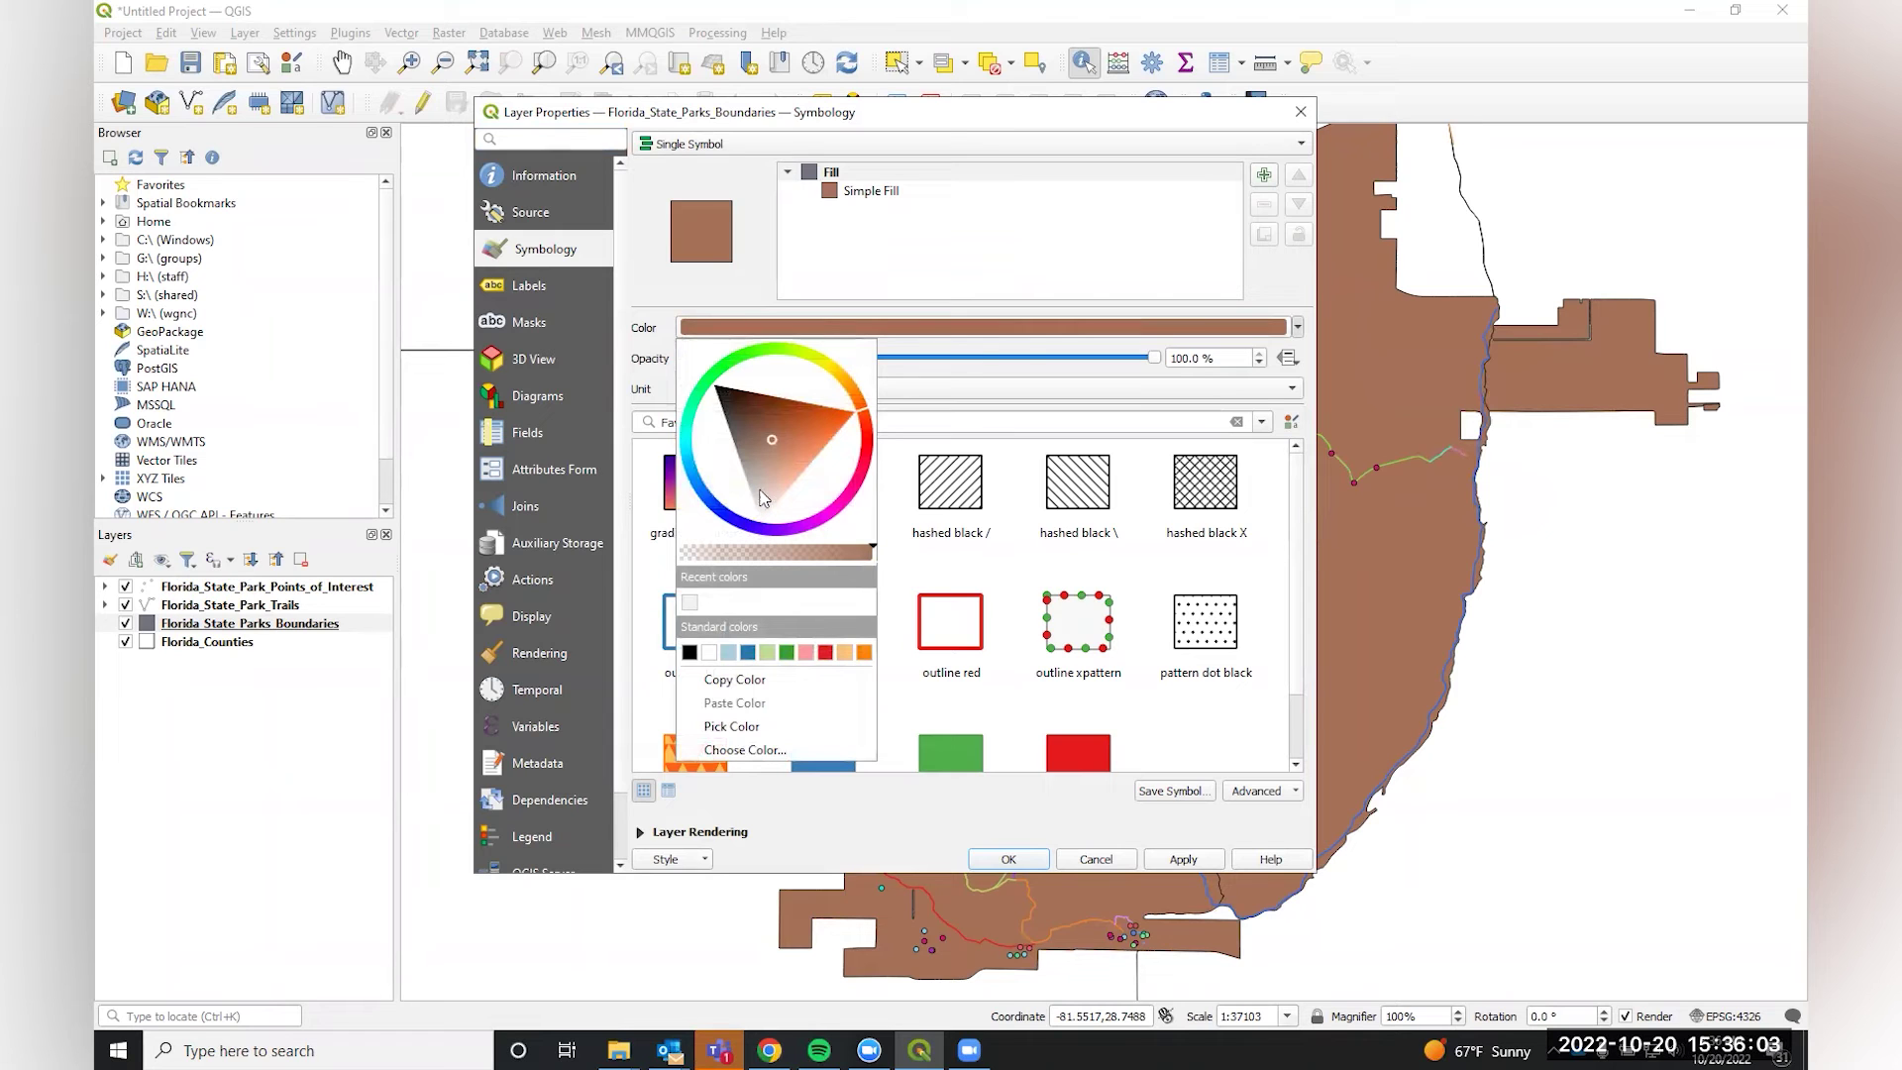
{"action": "left_click_drag", "start_coordinate": [764, 497], "coordinate": [759, 516]}
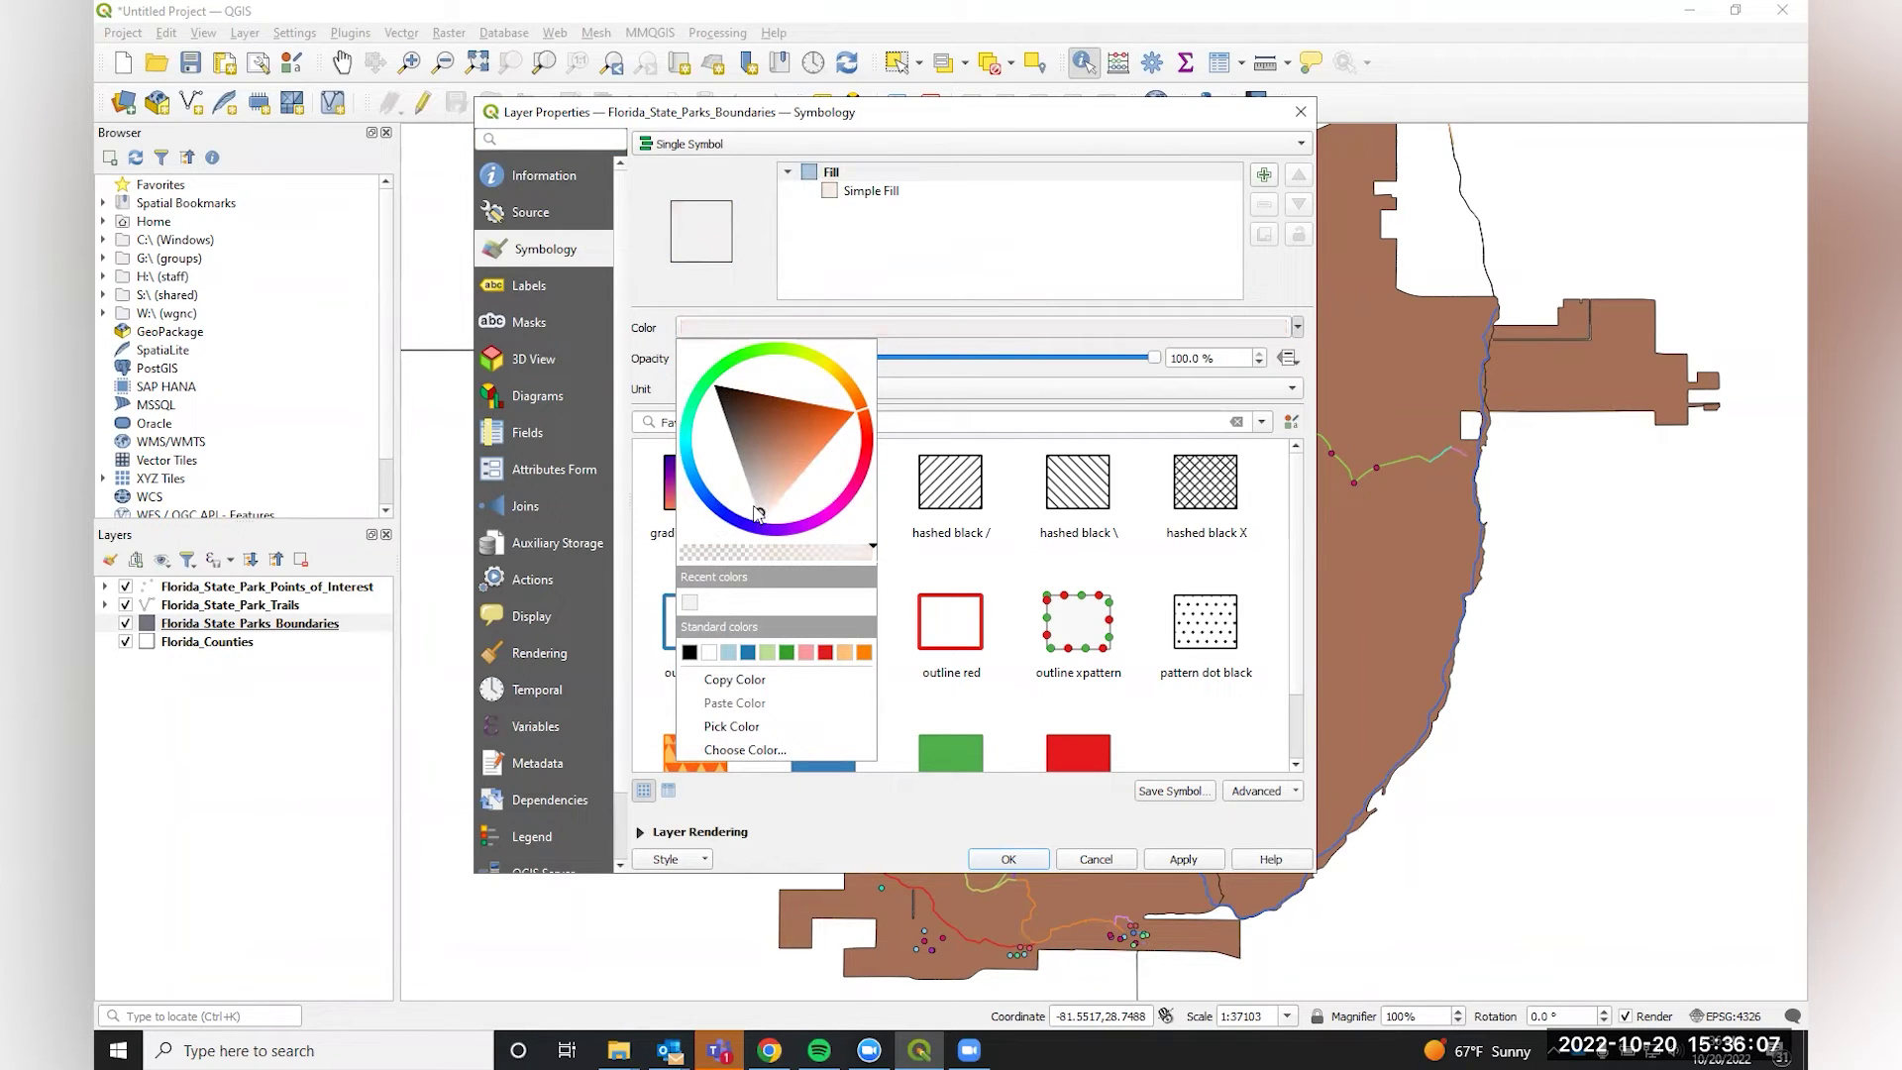
{"action": "left_click", "coordinate": [759, 501]}
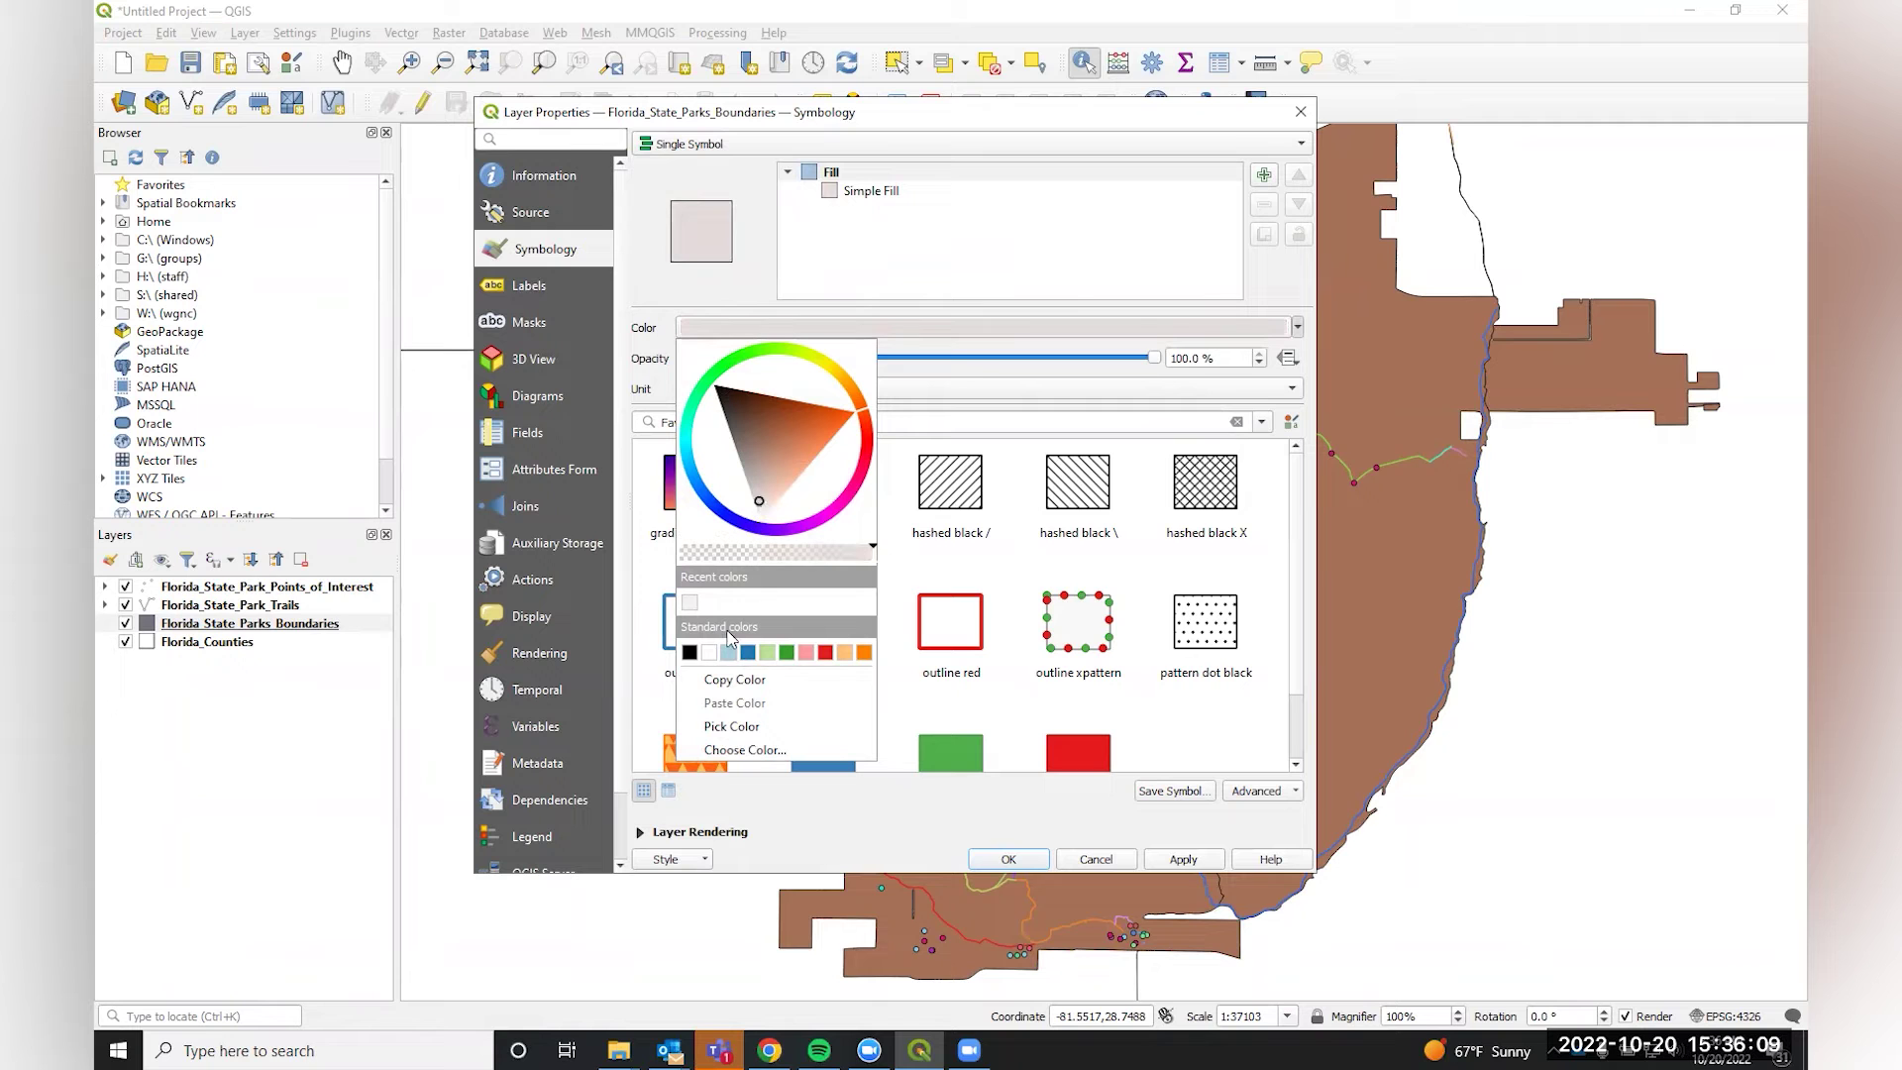
{"action": "left_click", "coordinate": [691, 604]}
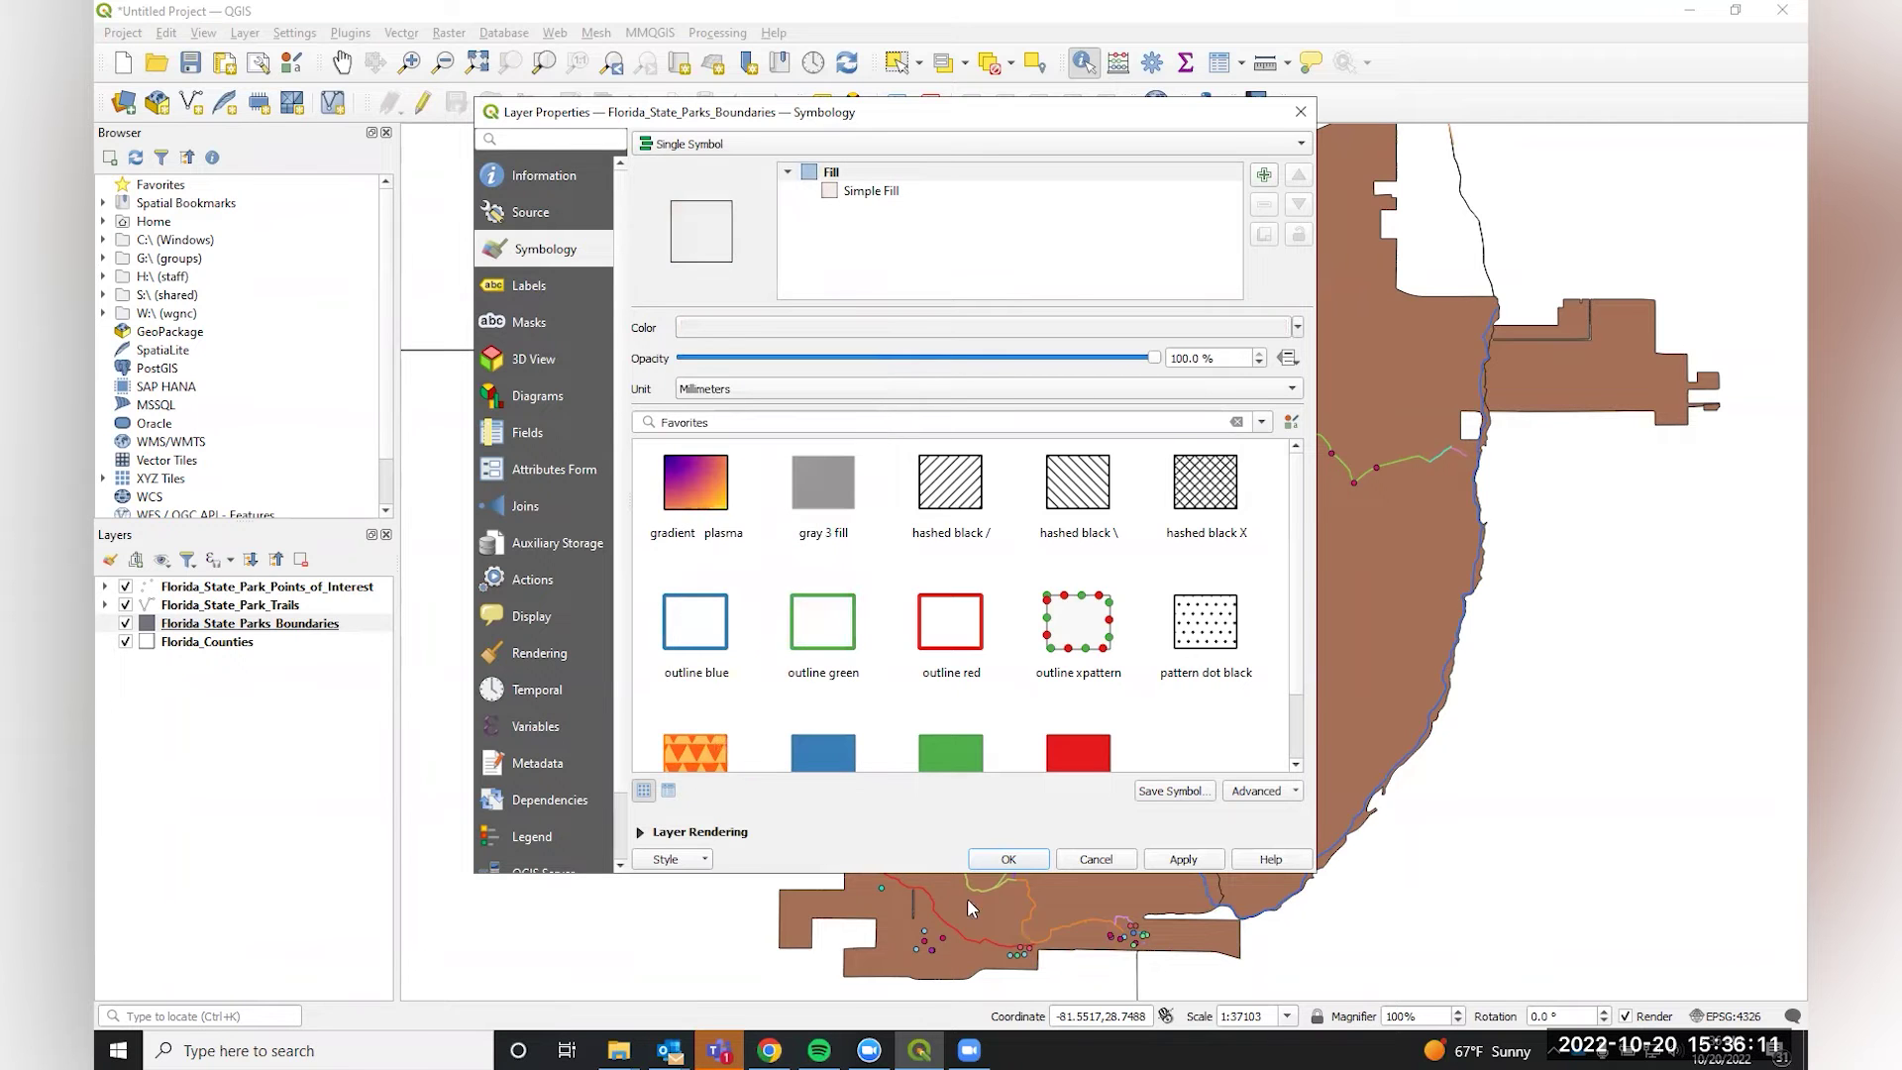
{"action": "left_click", "coordinate": [1211, 861]}
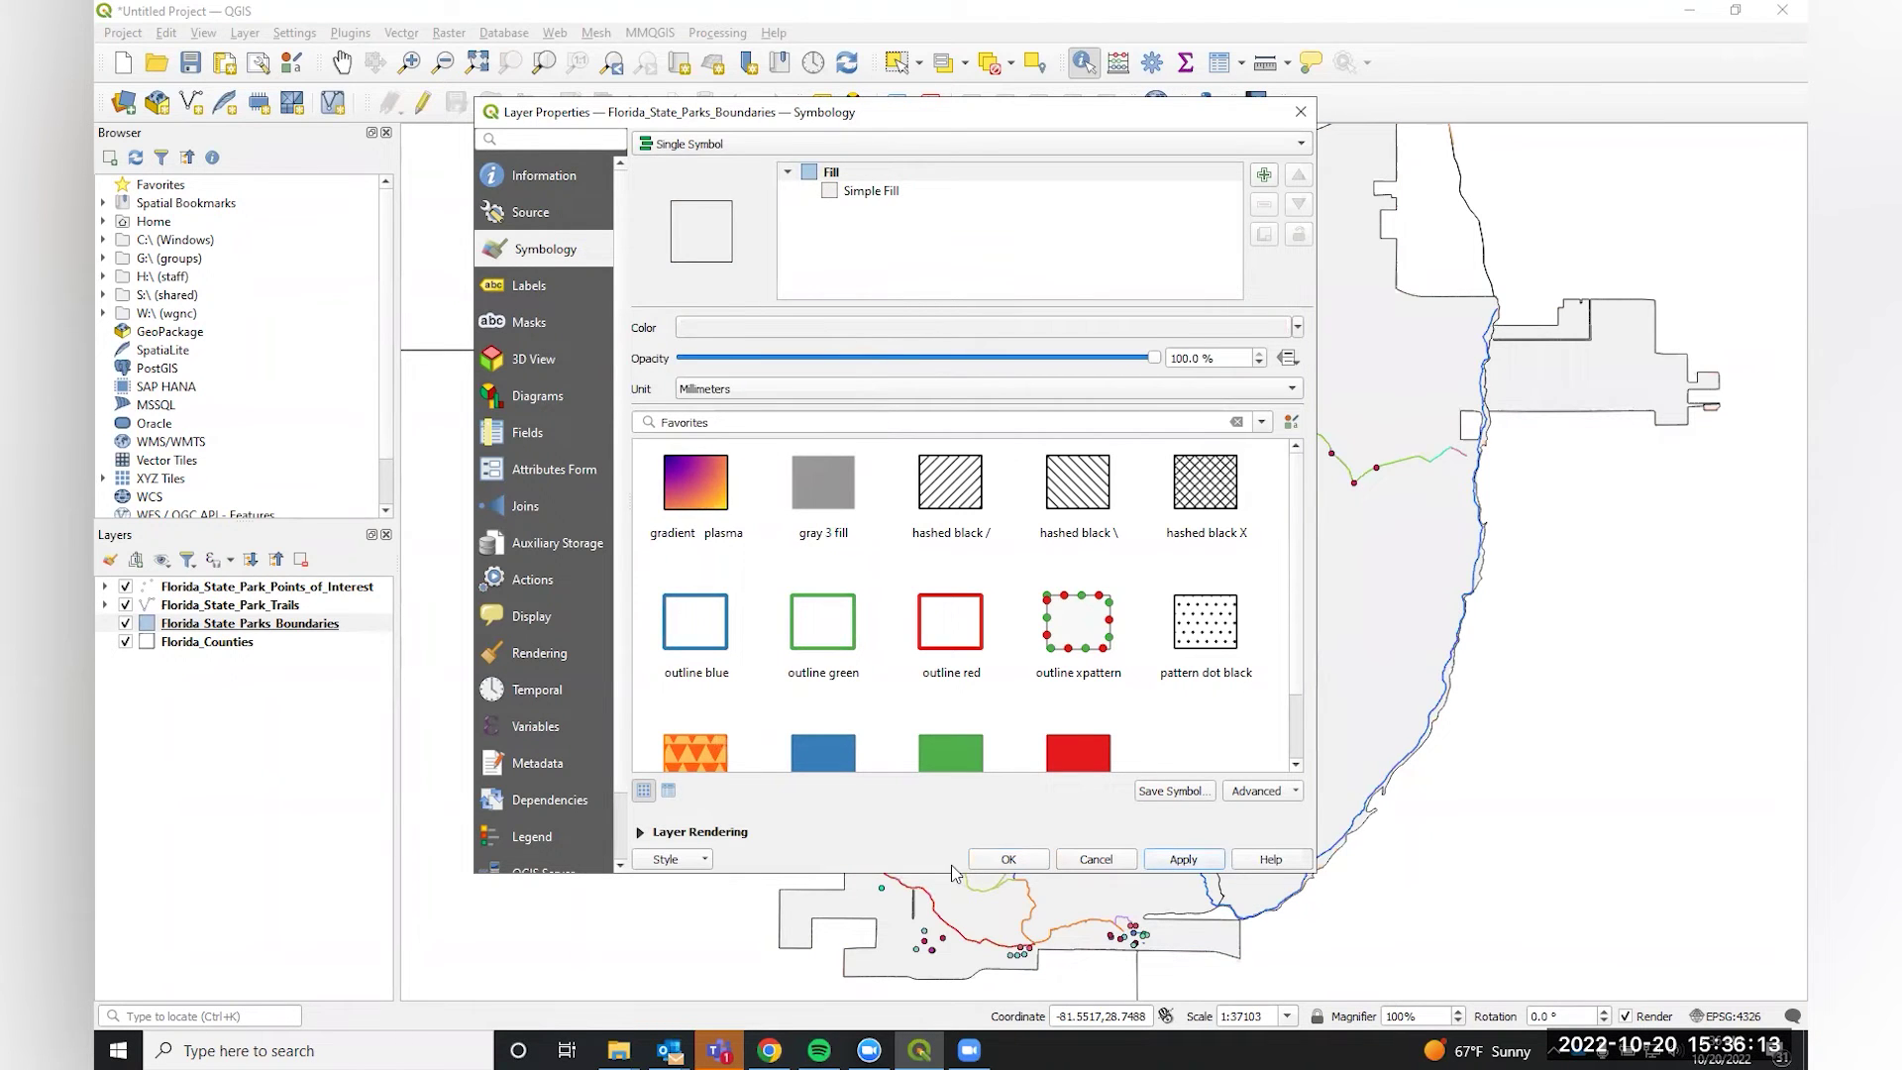
{"action": "left_click", "coordinate": [1009, 861]}
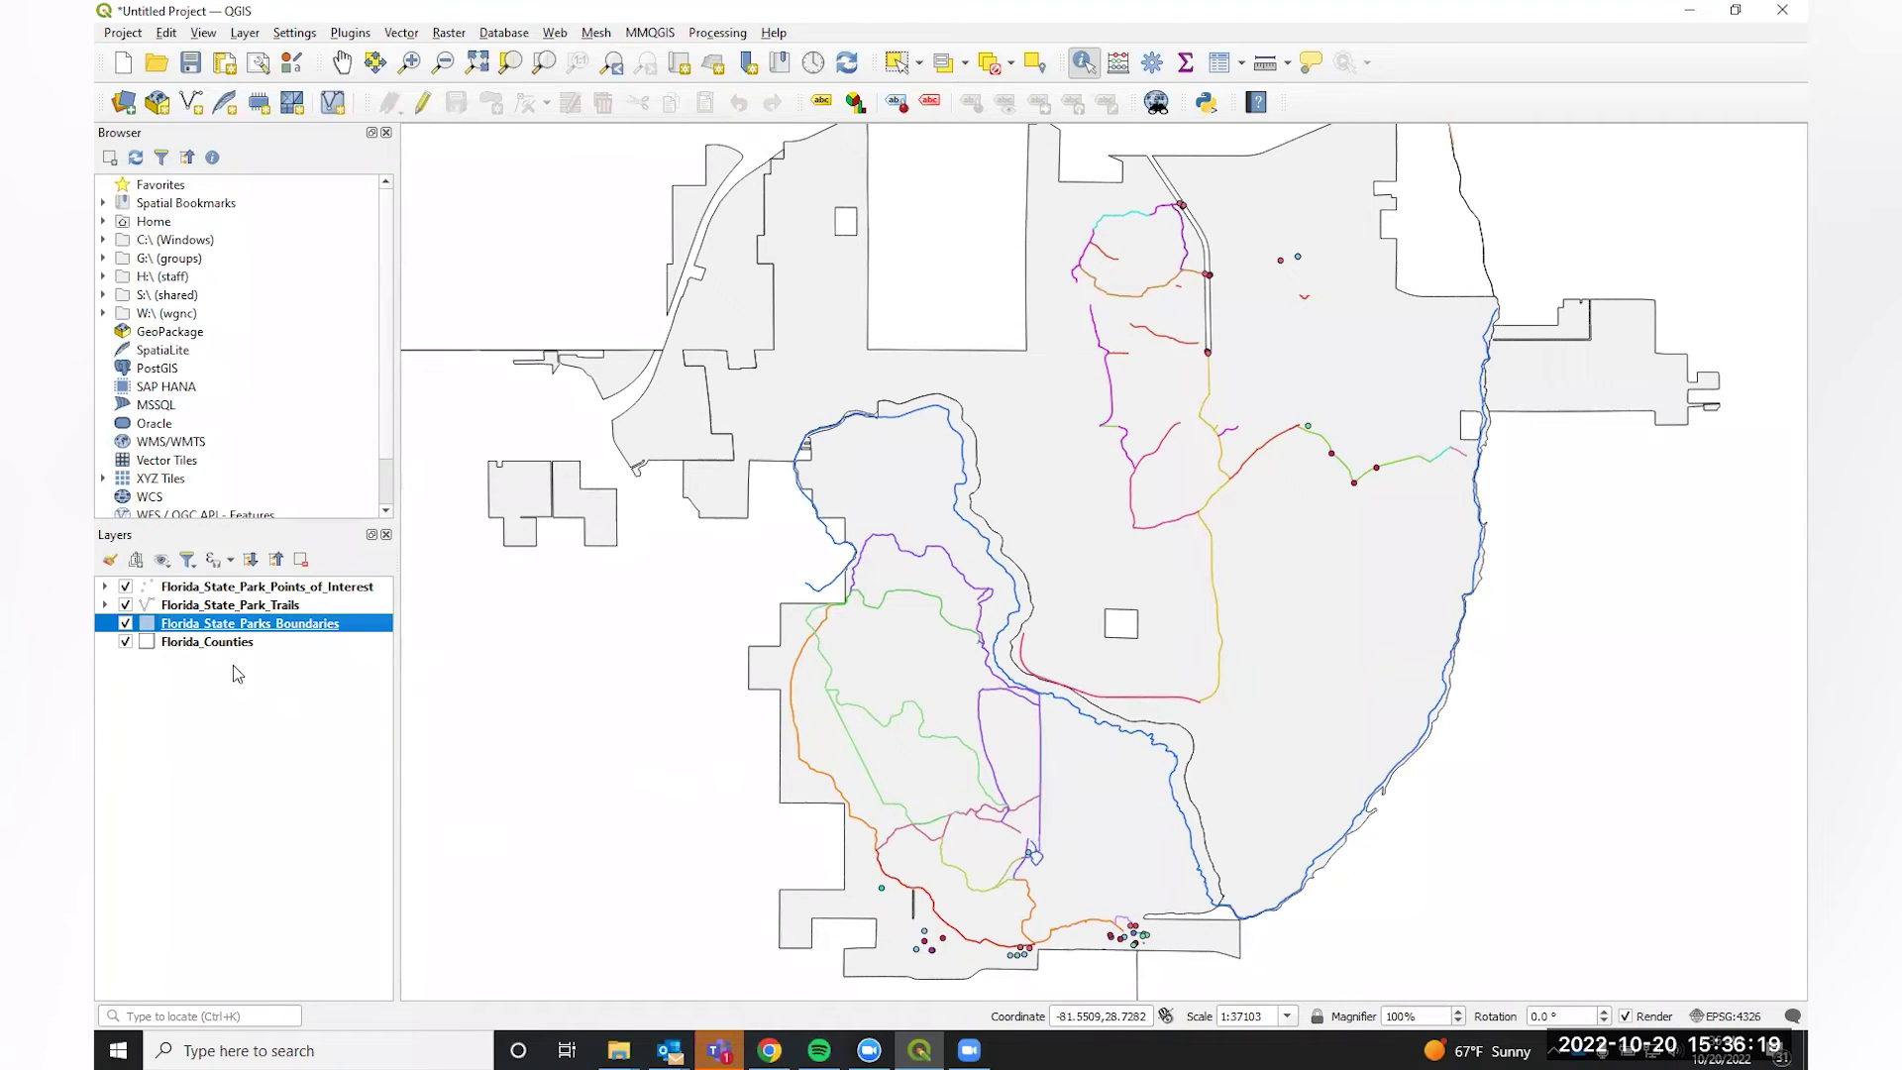
Examine the Simple Line settings and available symbol layer types of the Florida_Counties layer, keeping Outline: Simple Line.
{"action": "right_click", "coordinate": [275, 641]}
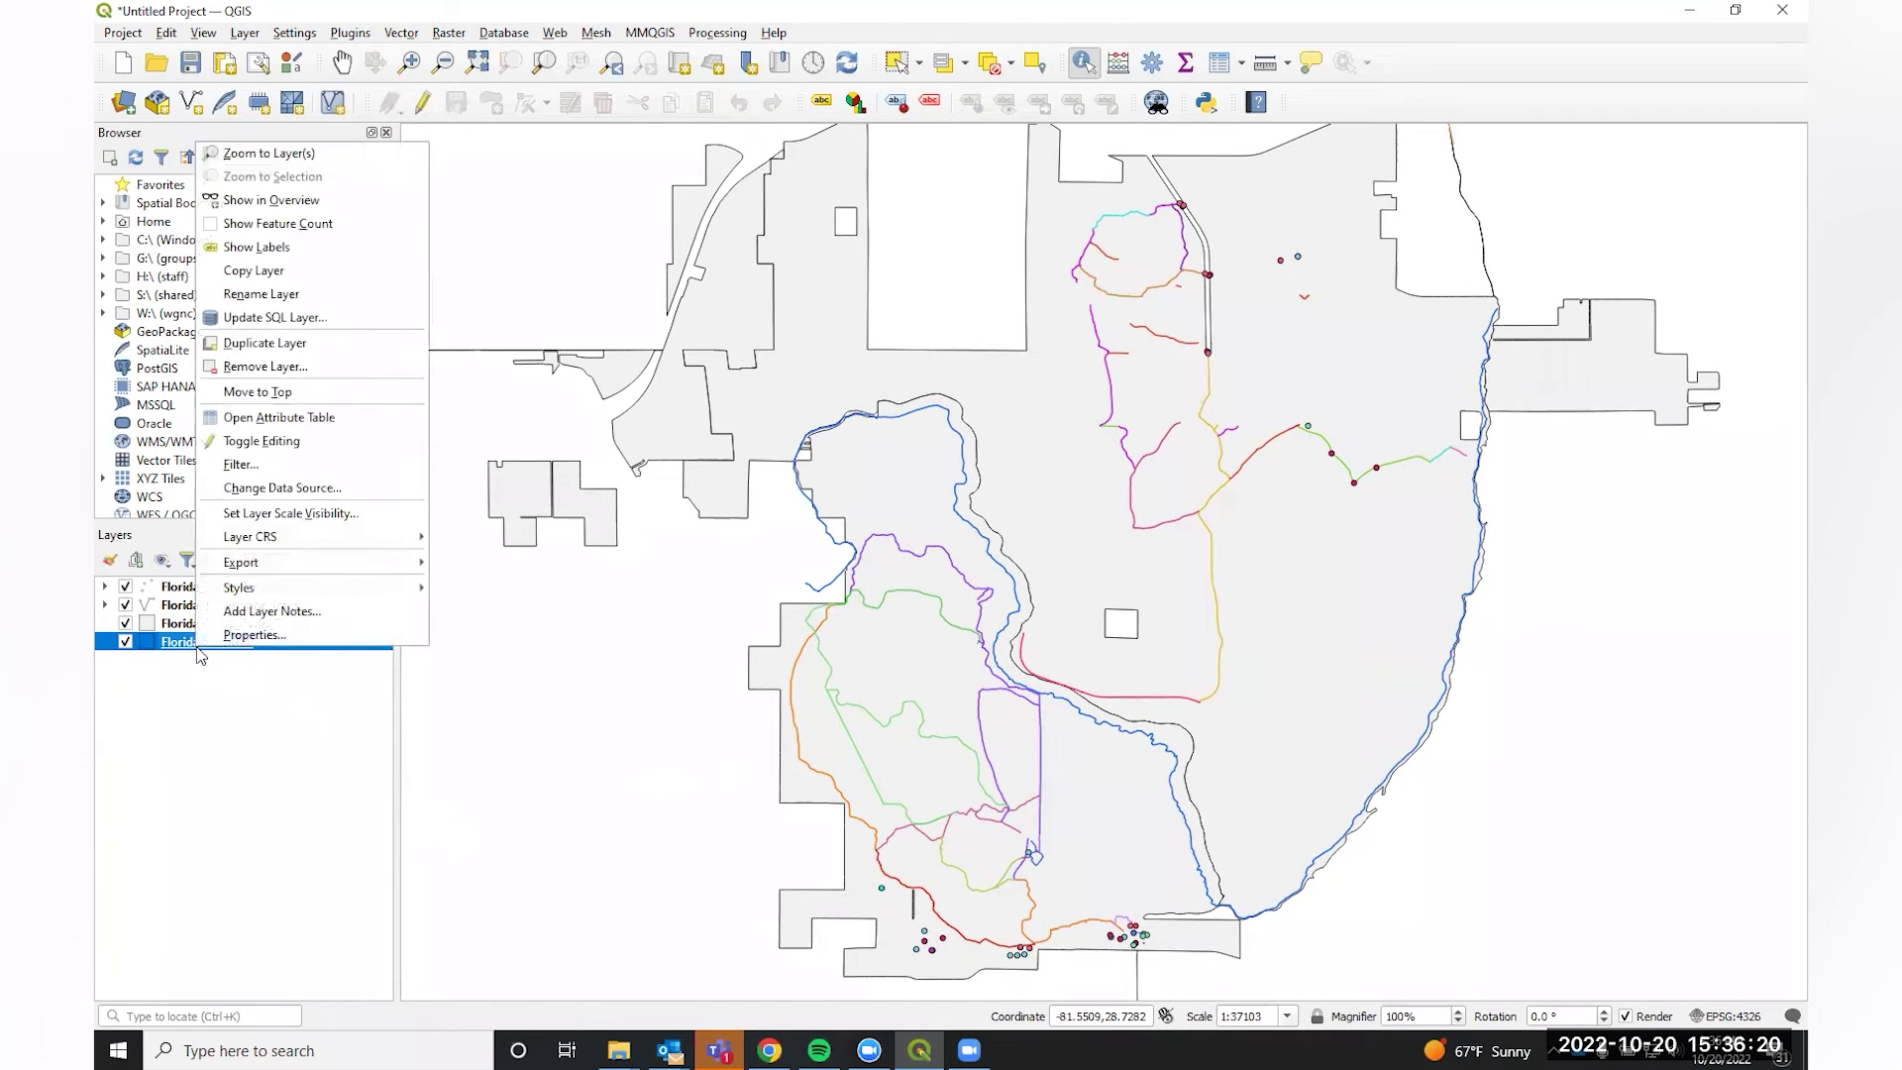
{"action": "left_click", "coordinate": [274, 637]}
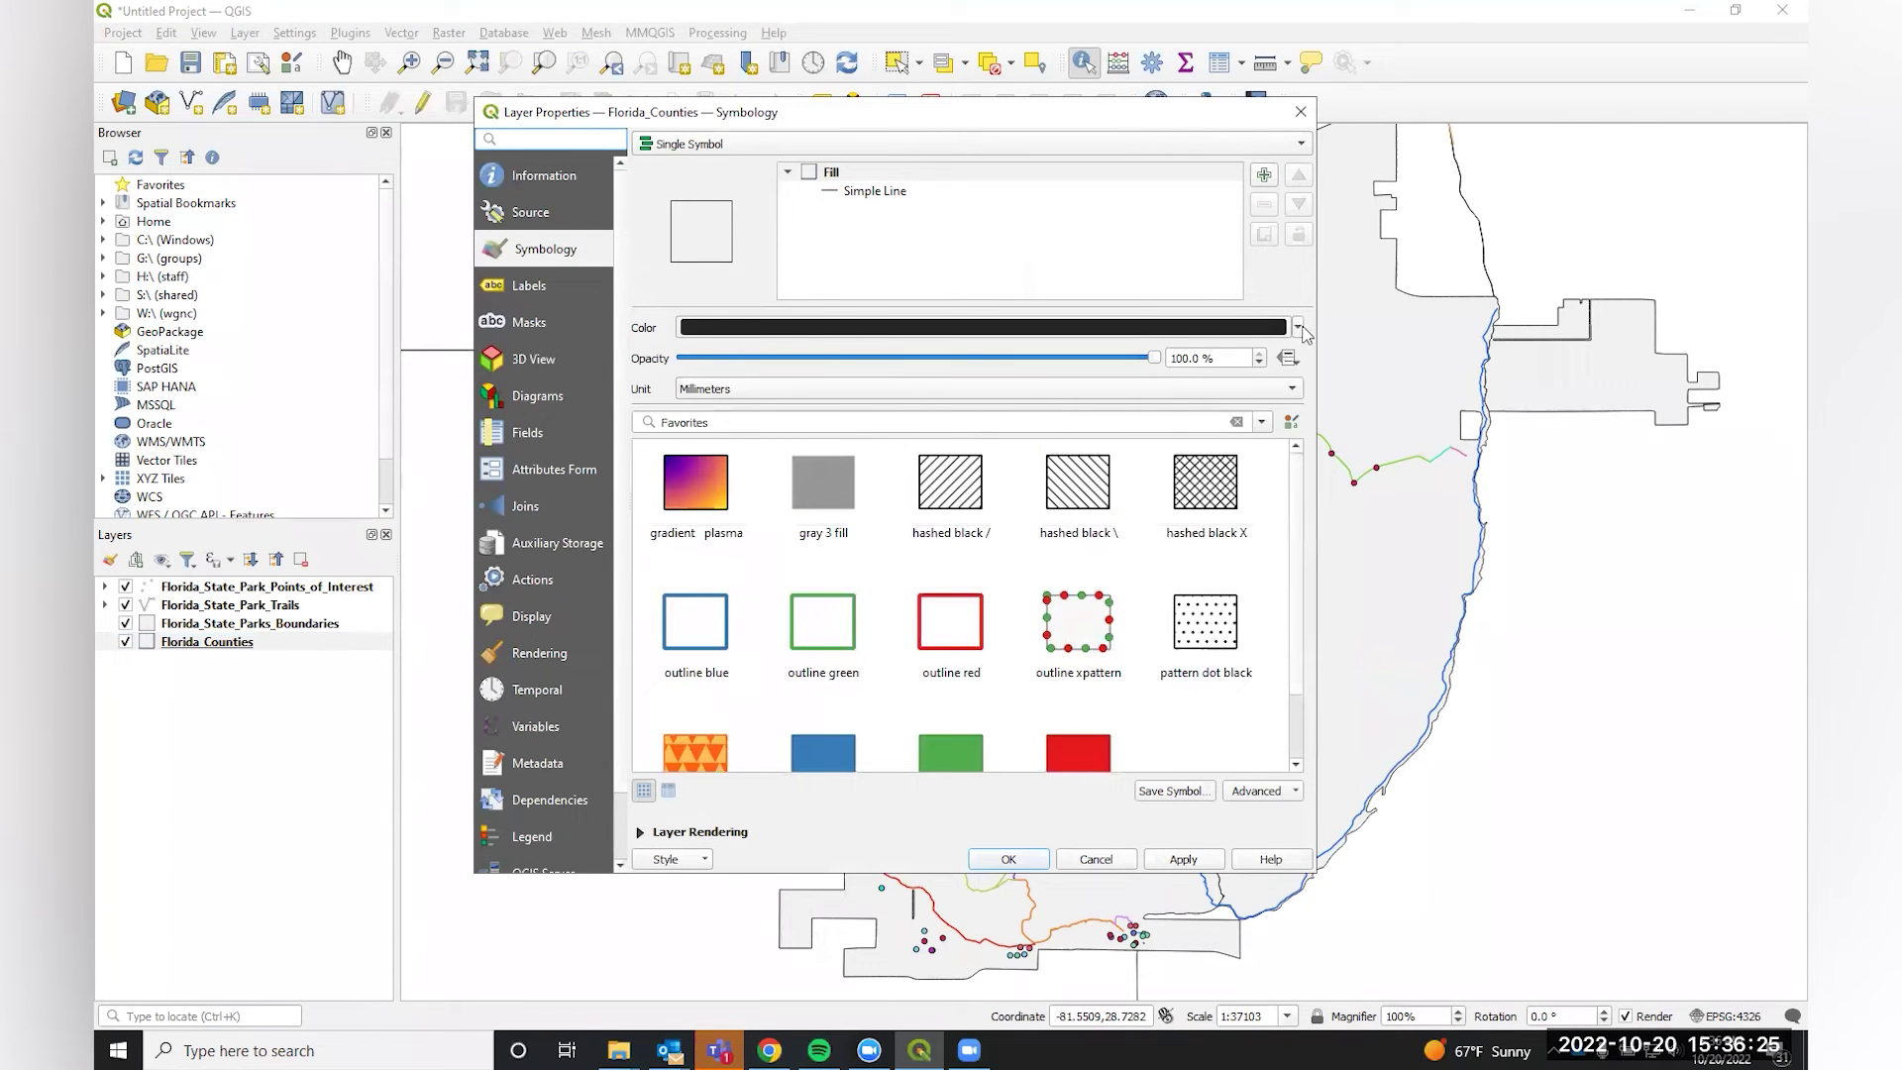
{"action": "left_click", "coordinate": [849, 192]}
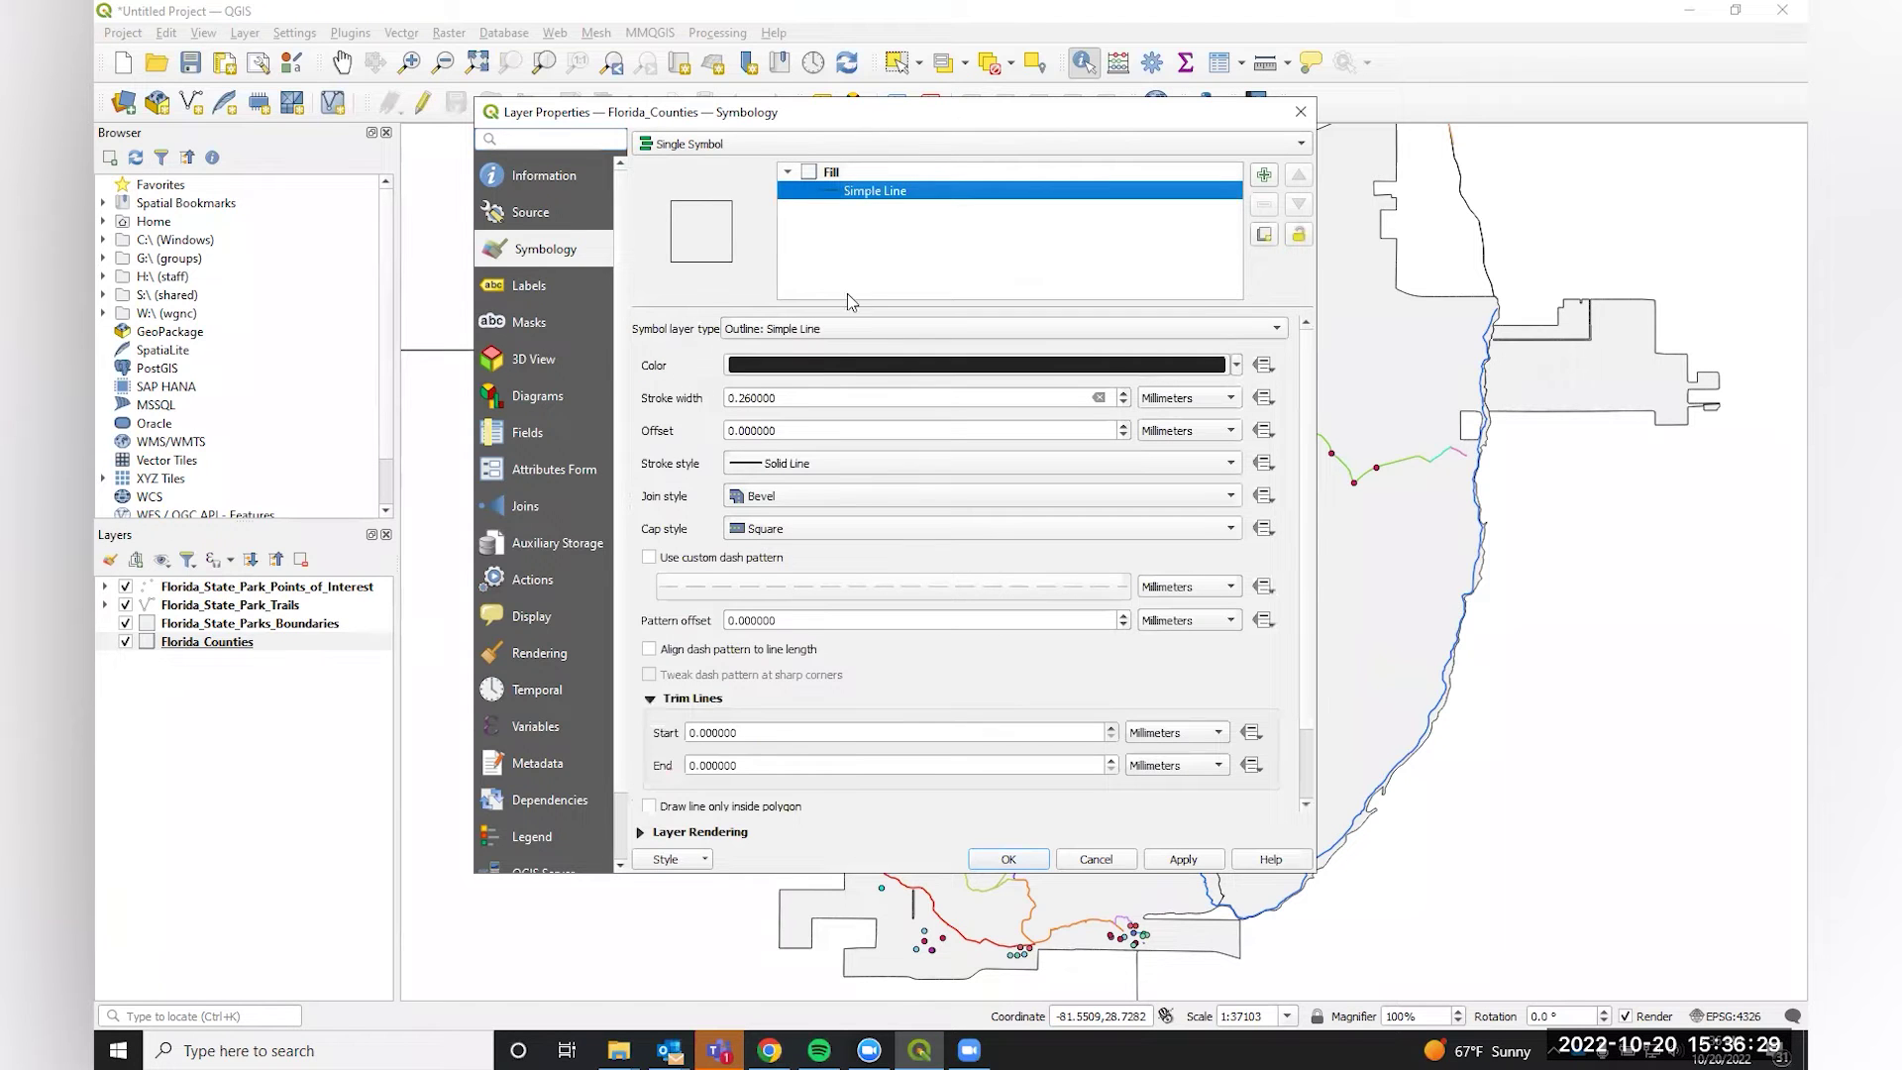
{"action": "left_click", "coordinate": [840, 330]}
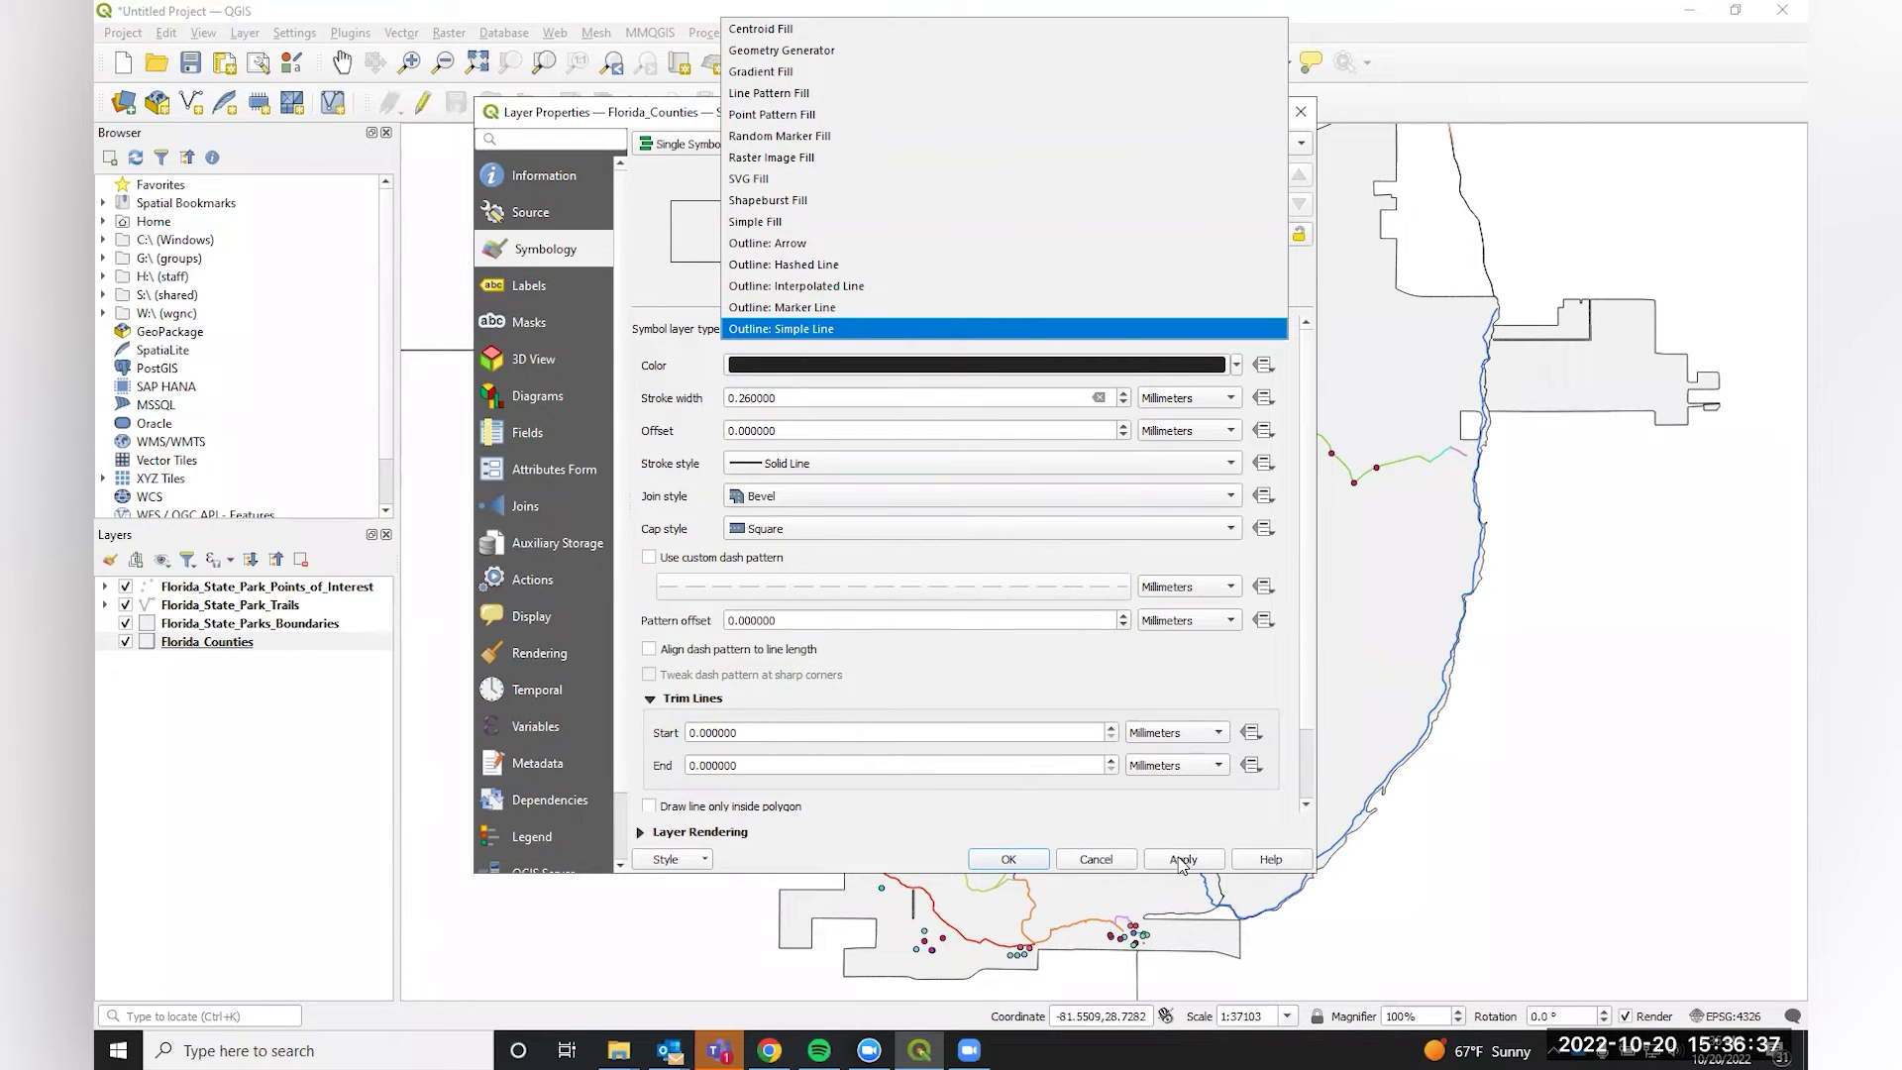
{"action": "left_click", "coordinate": [1007, 859]}
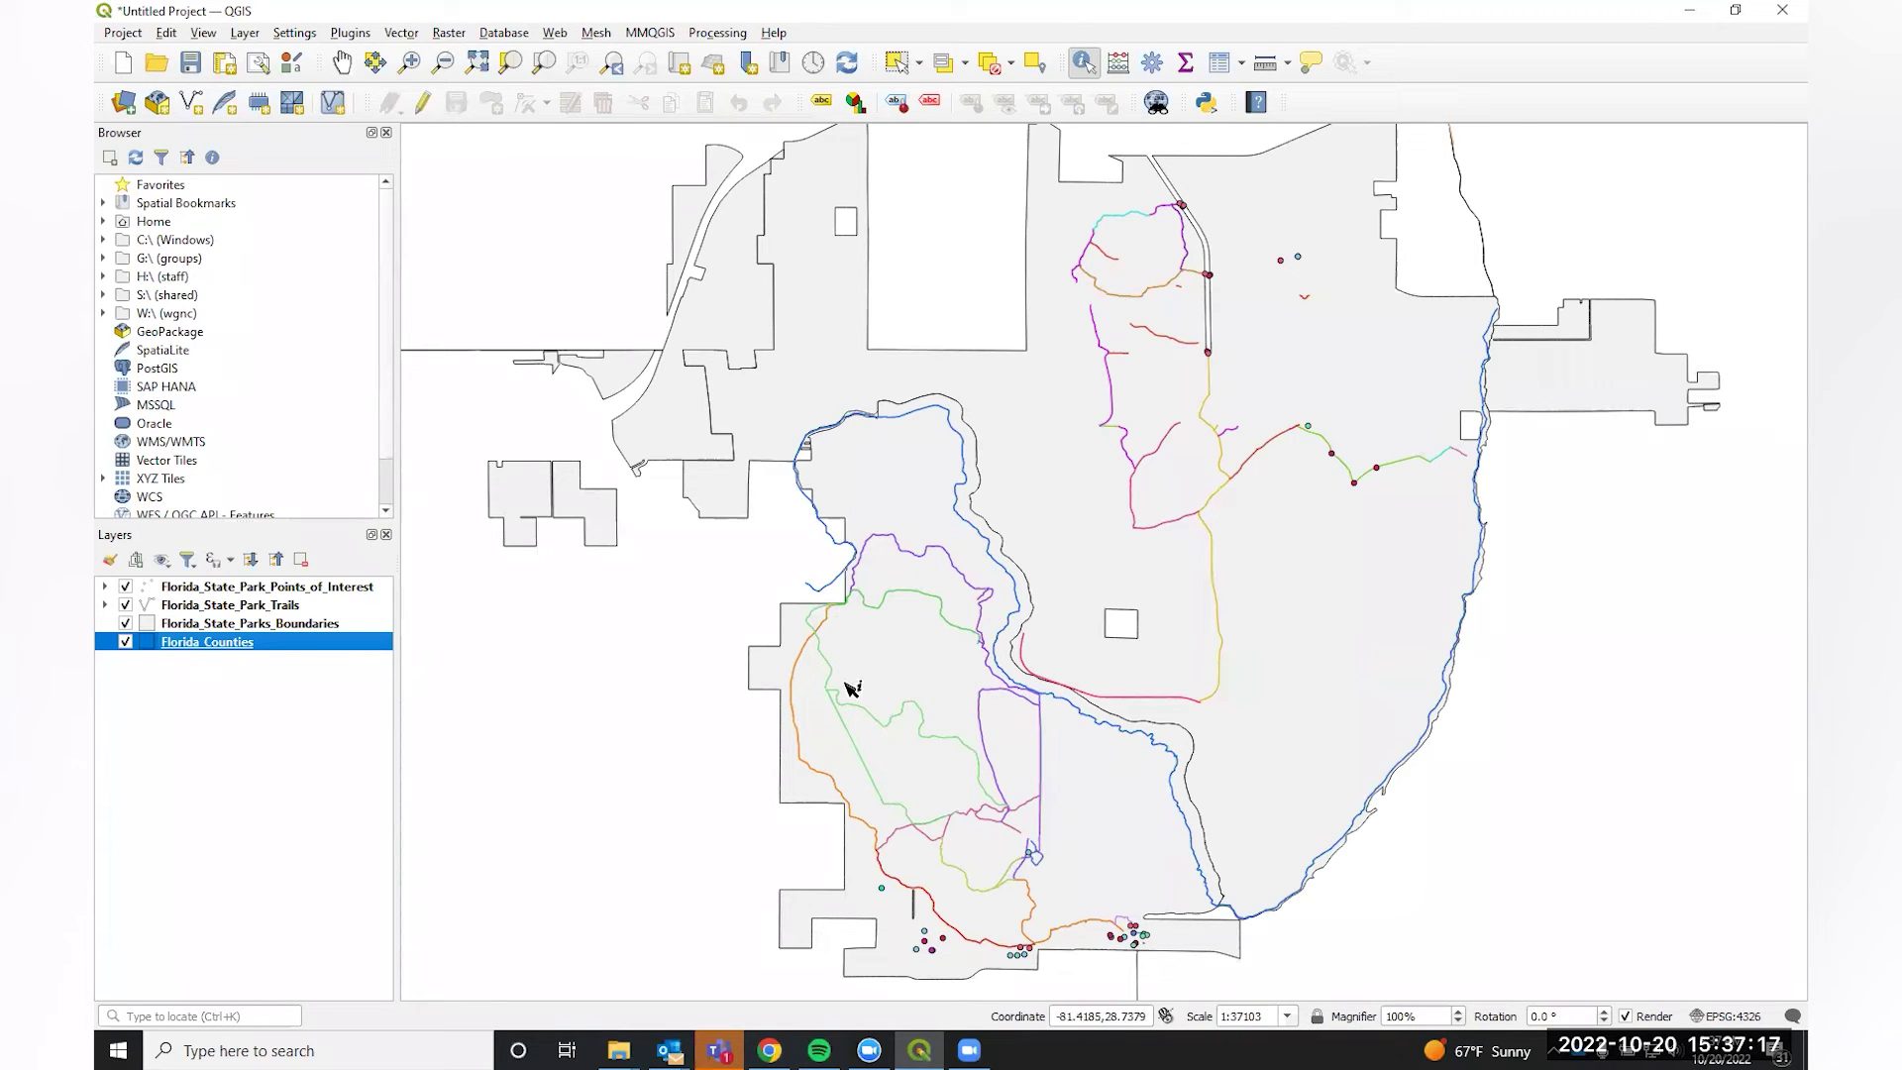
Label the Florida_Counties layer with Single Labels using the NAME field.
{"action": "right_click", "coordinate": [221, 648]}
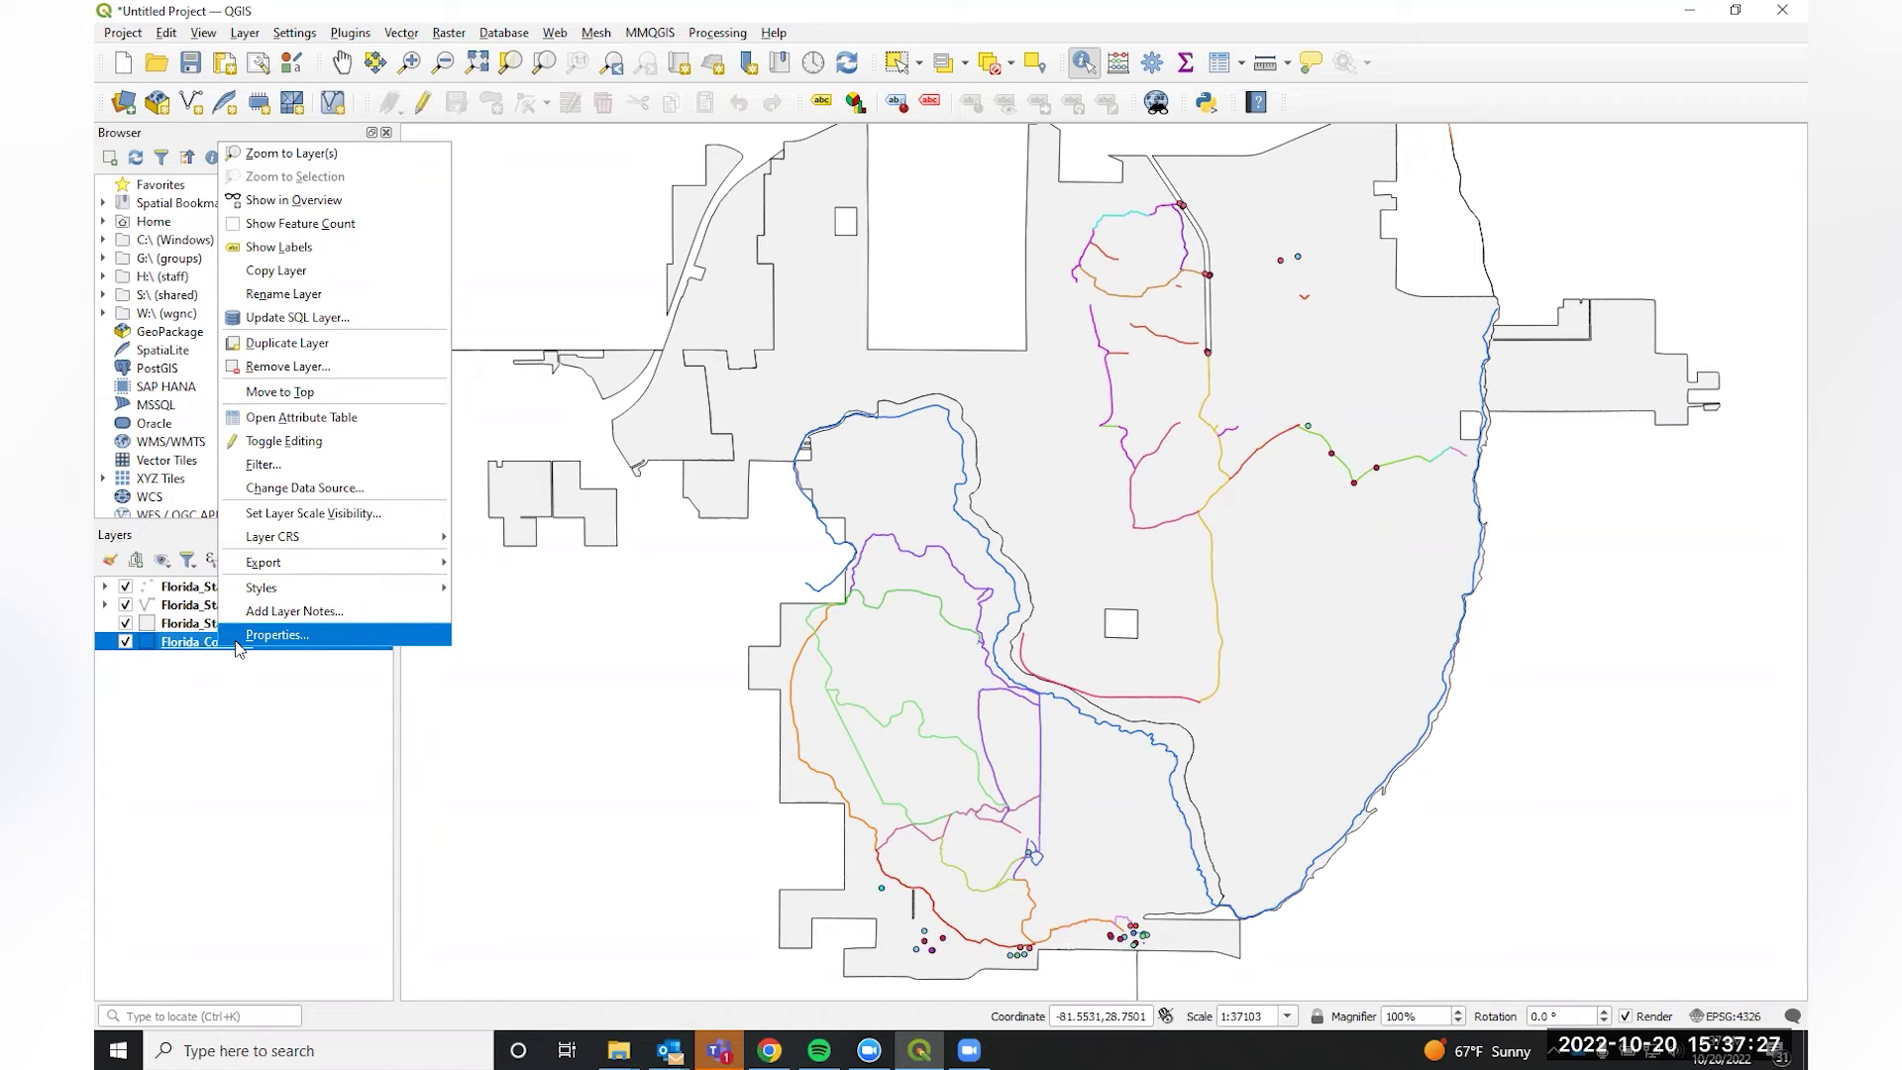
{"action": "left_click", "coordinate": [239, 641]}
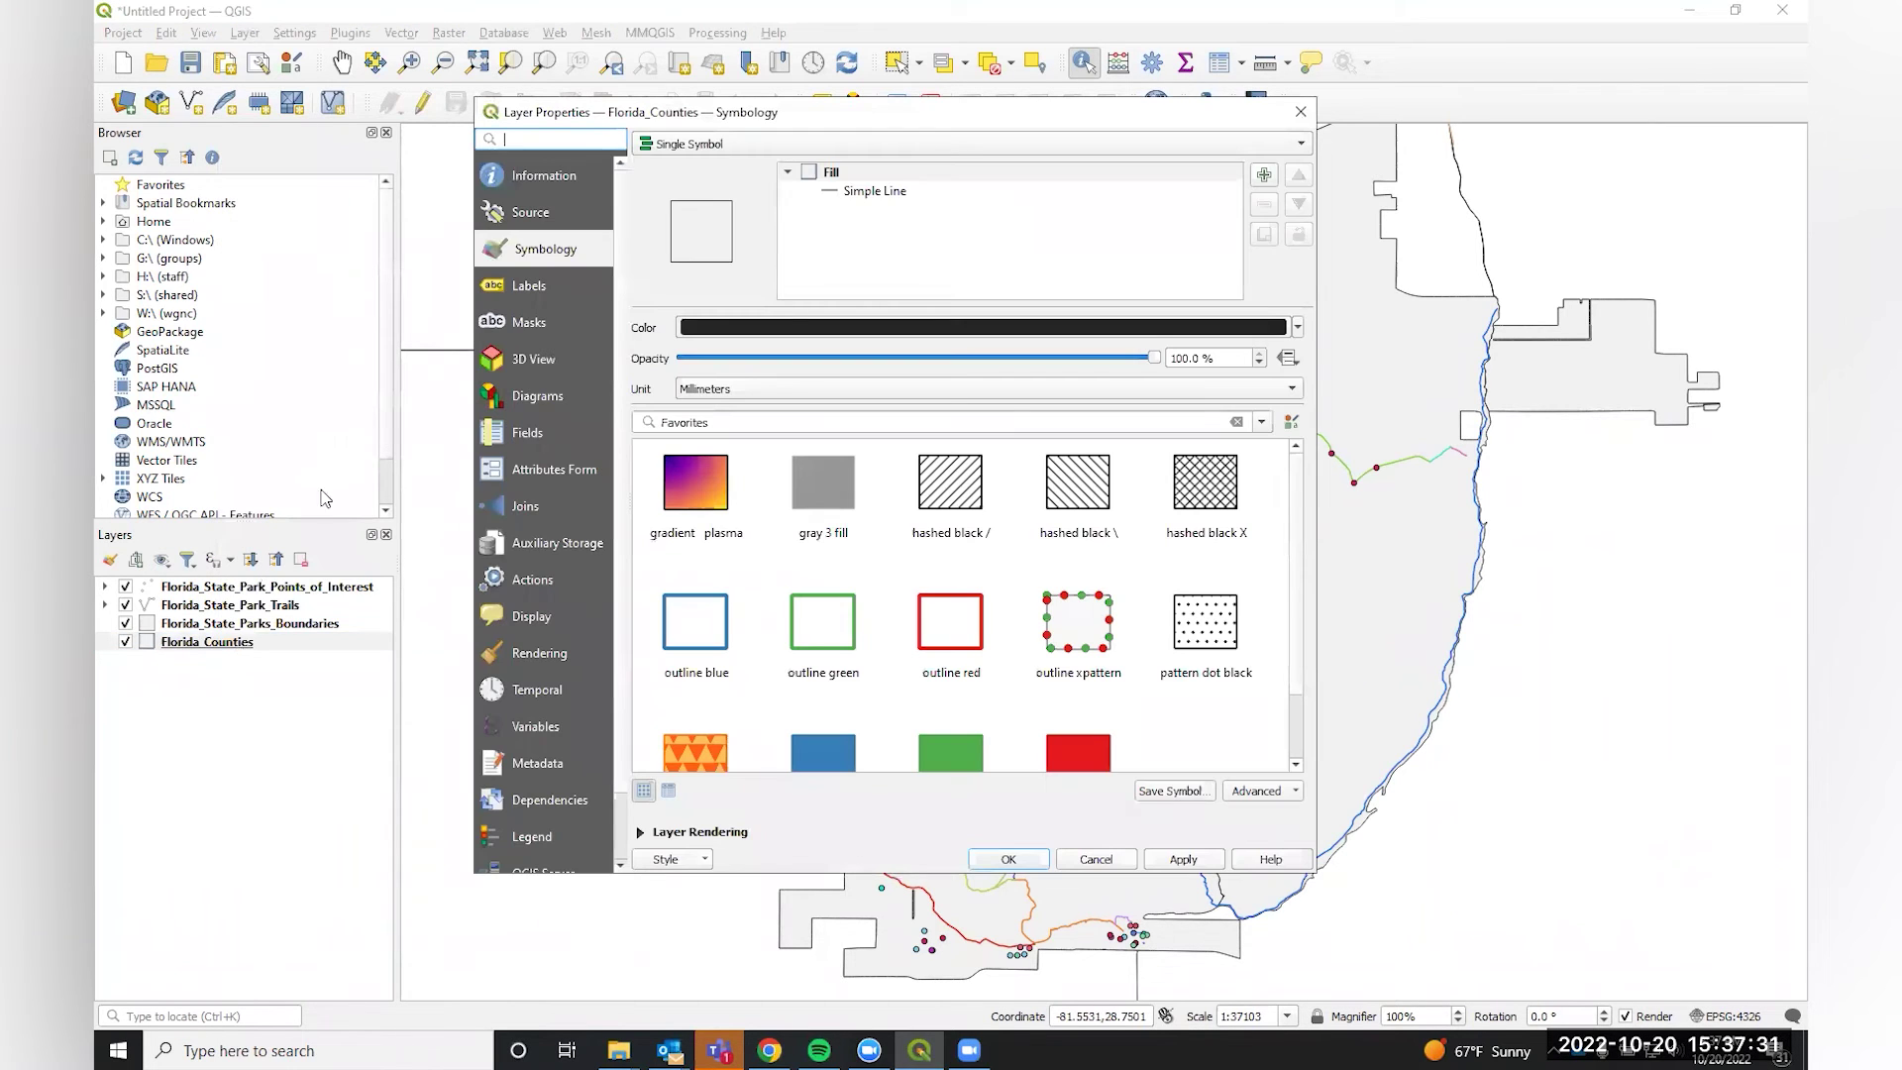
{"action": "left_click", "coordinate": [503, 287]}
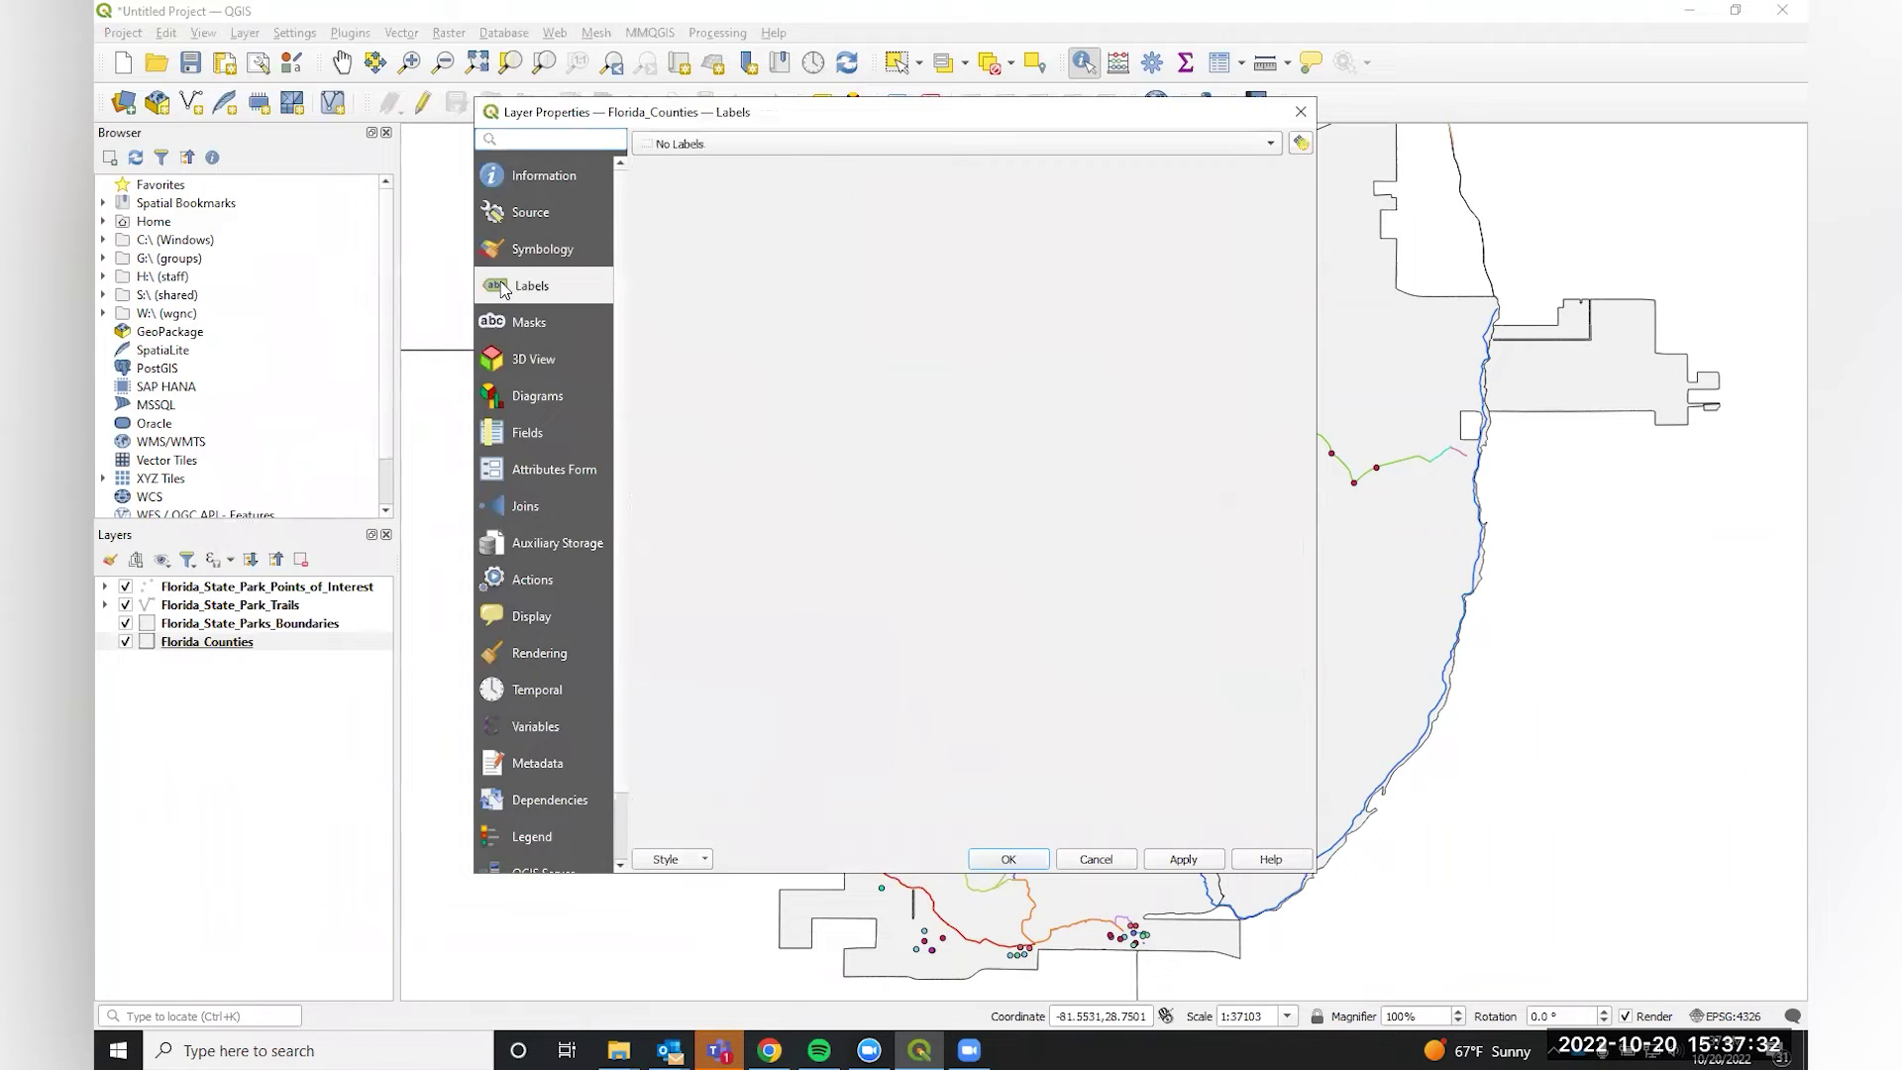
{"action": "left_click", "coordinate": [680, 149]}
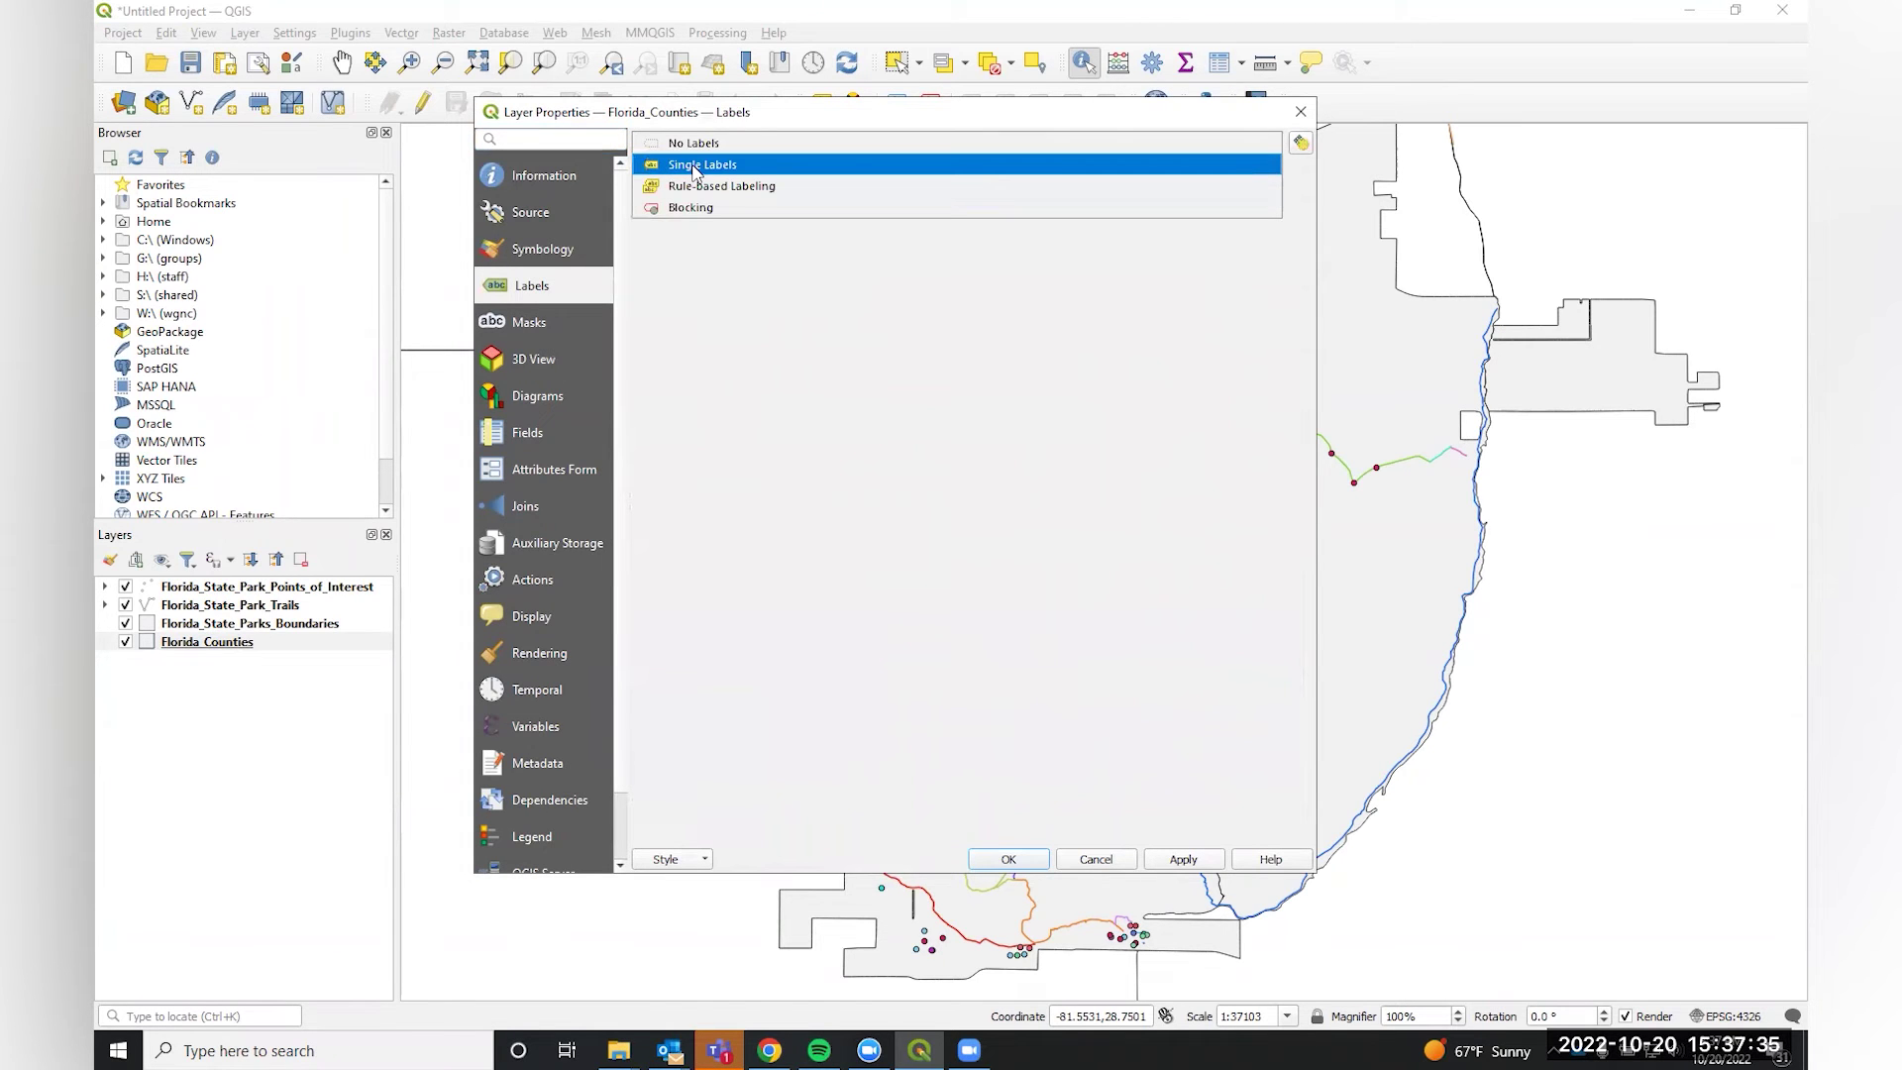
{"action": "left_click", "coordinate": [695, 167]}
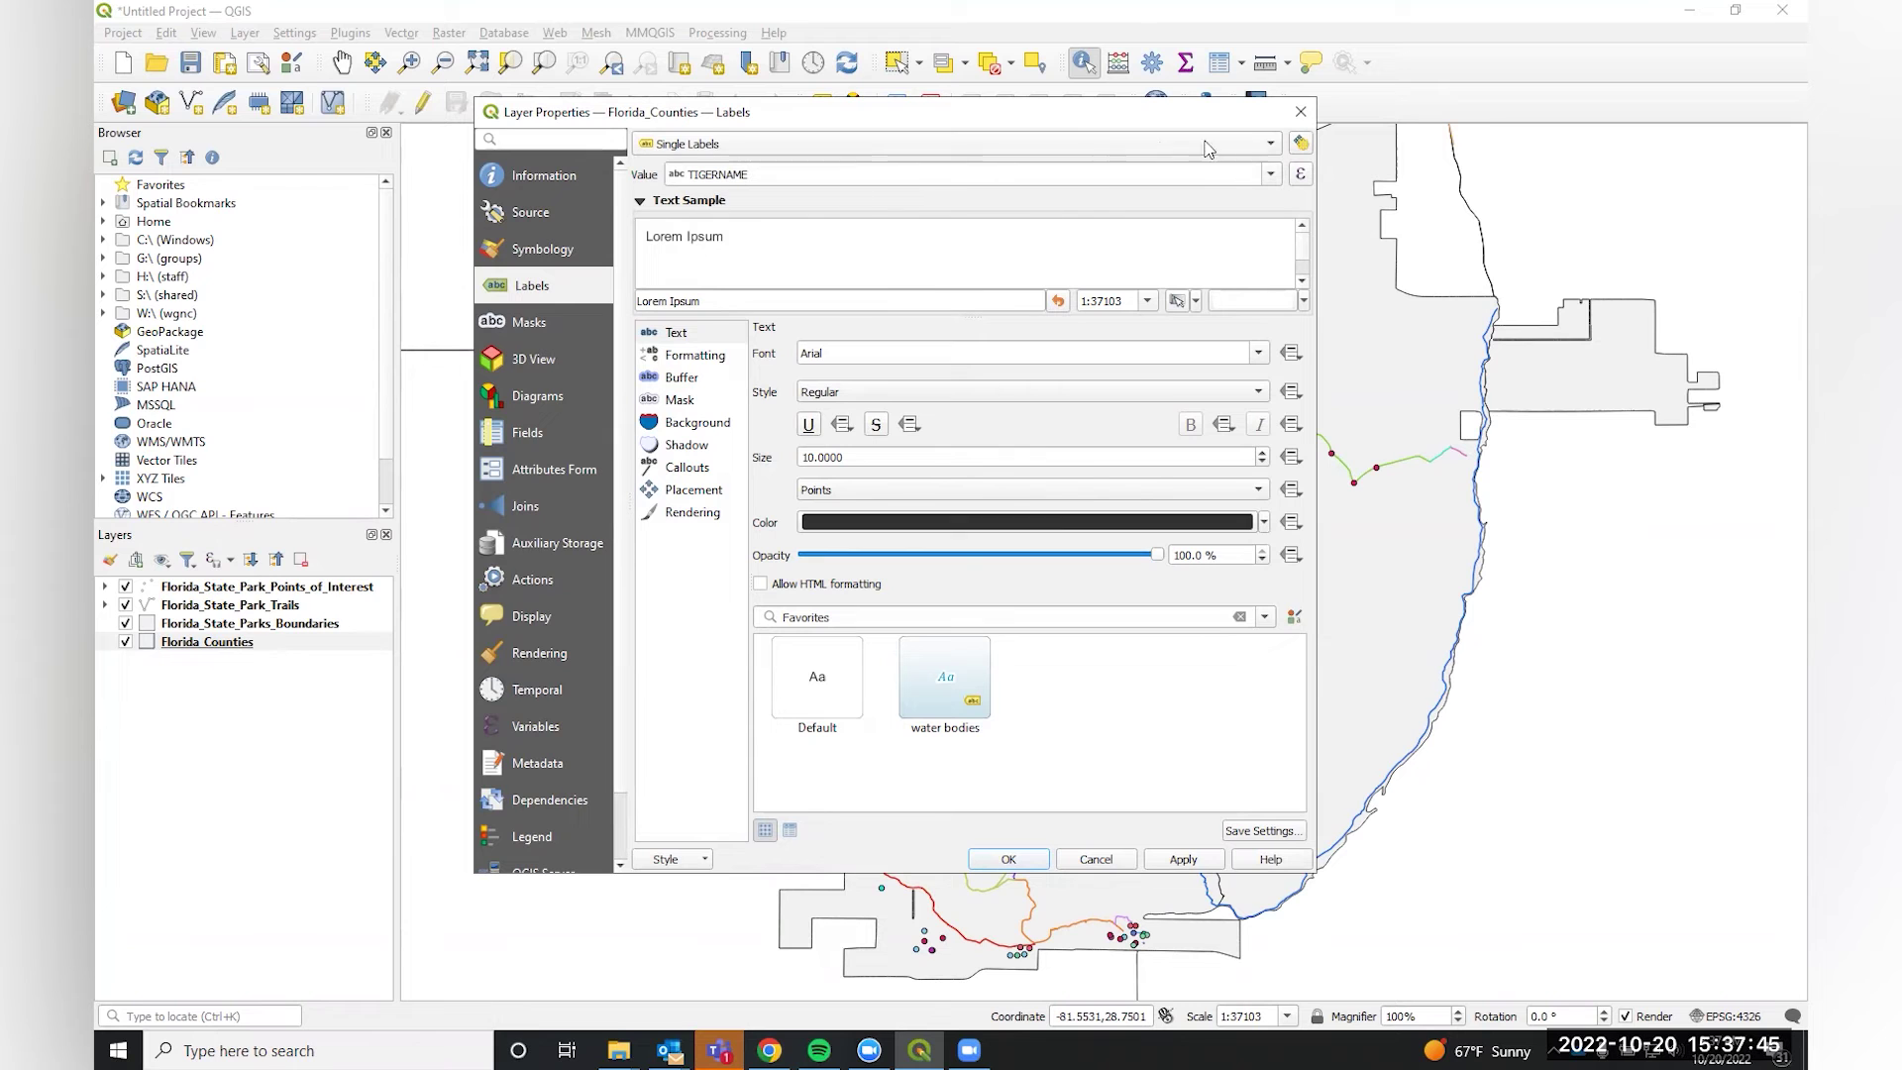
{"action": "left_click", "coordinate": [1274, 182]}
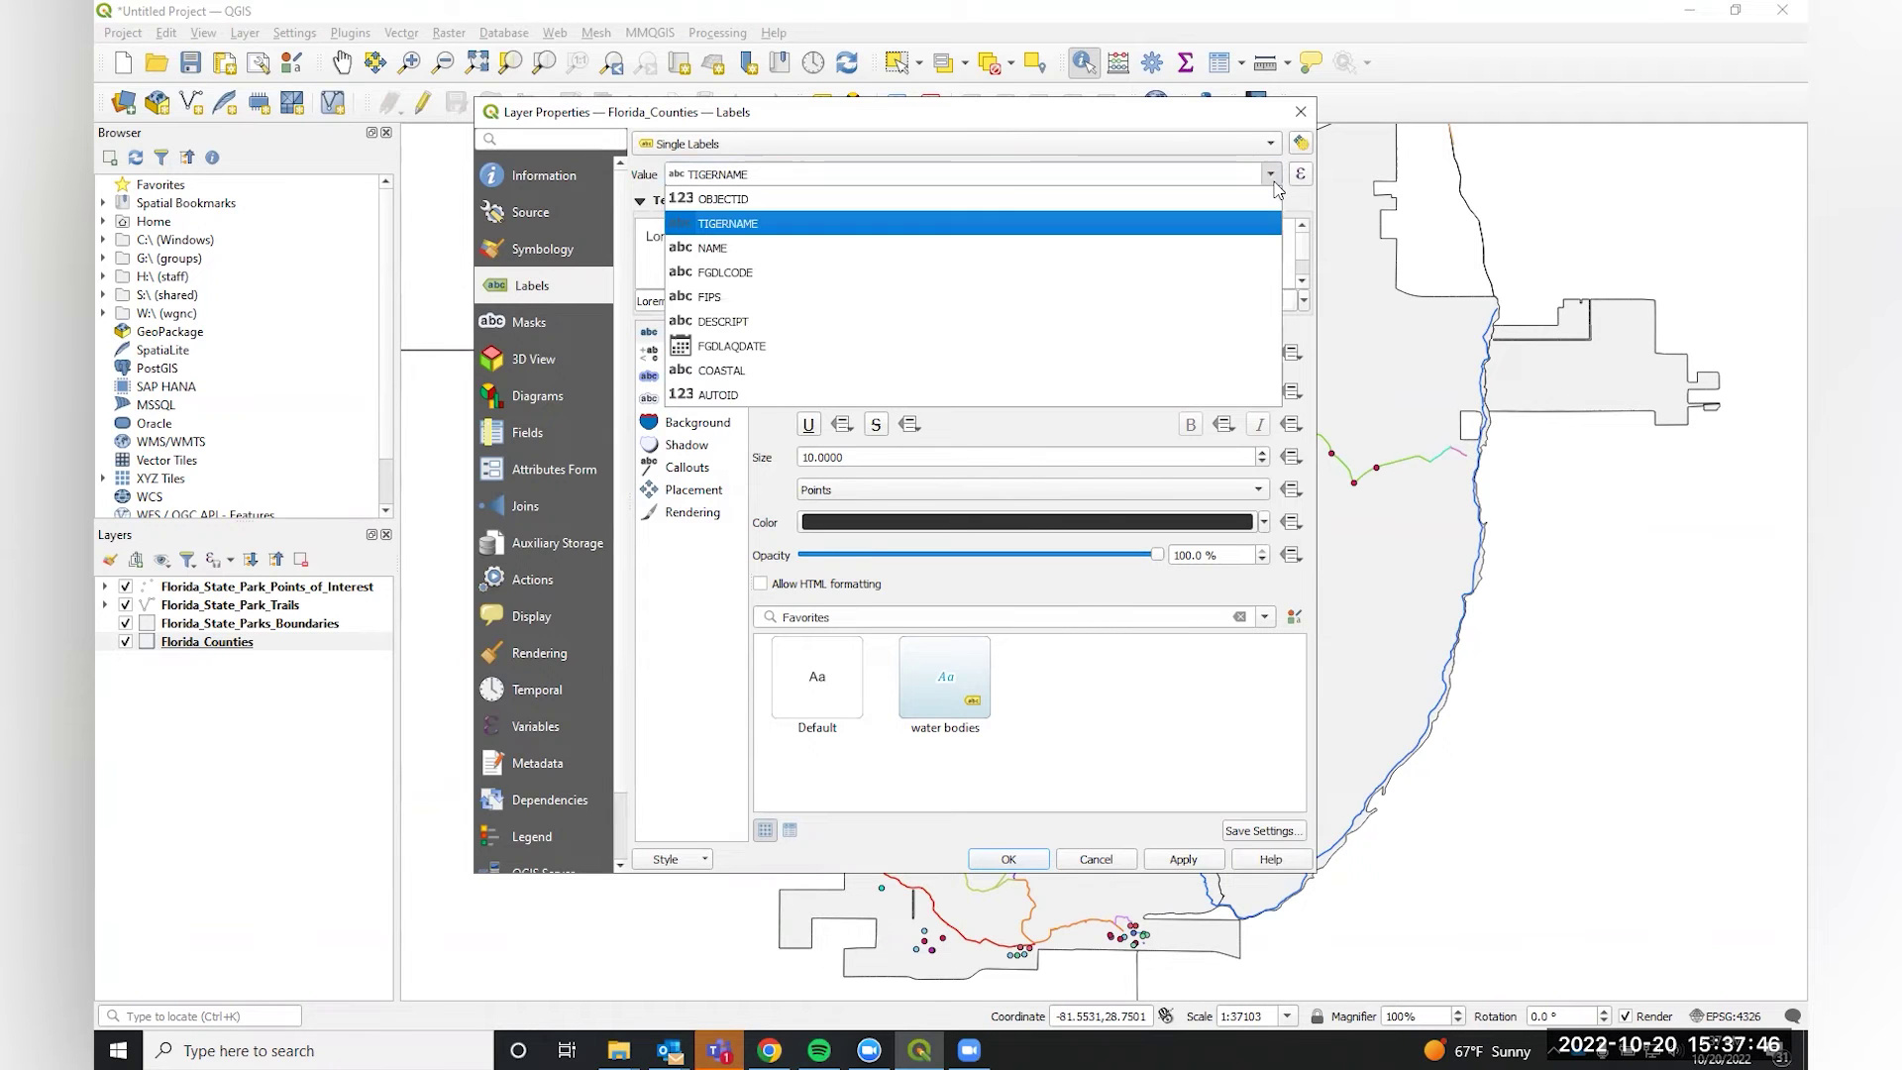
{"action": "left_click", "coordinate": [717, 252]}
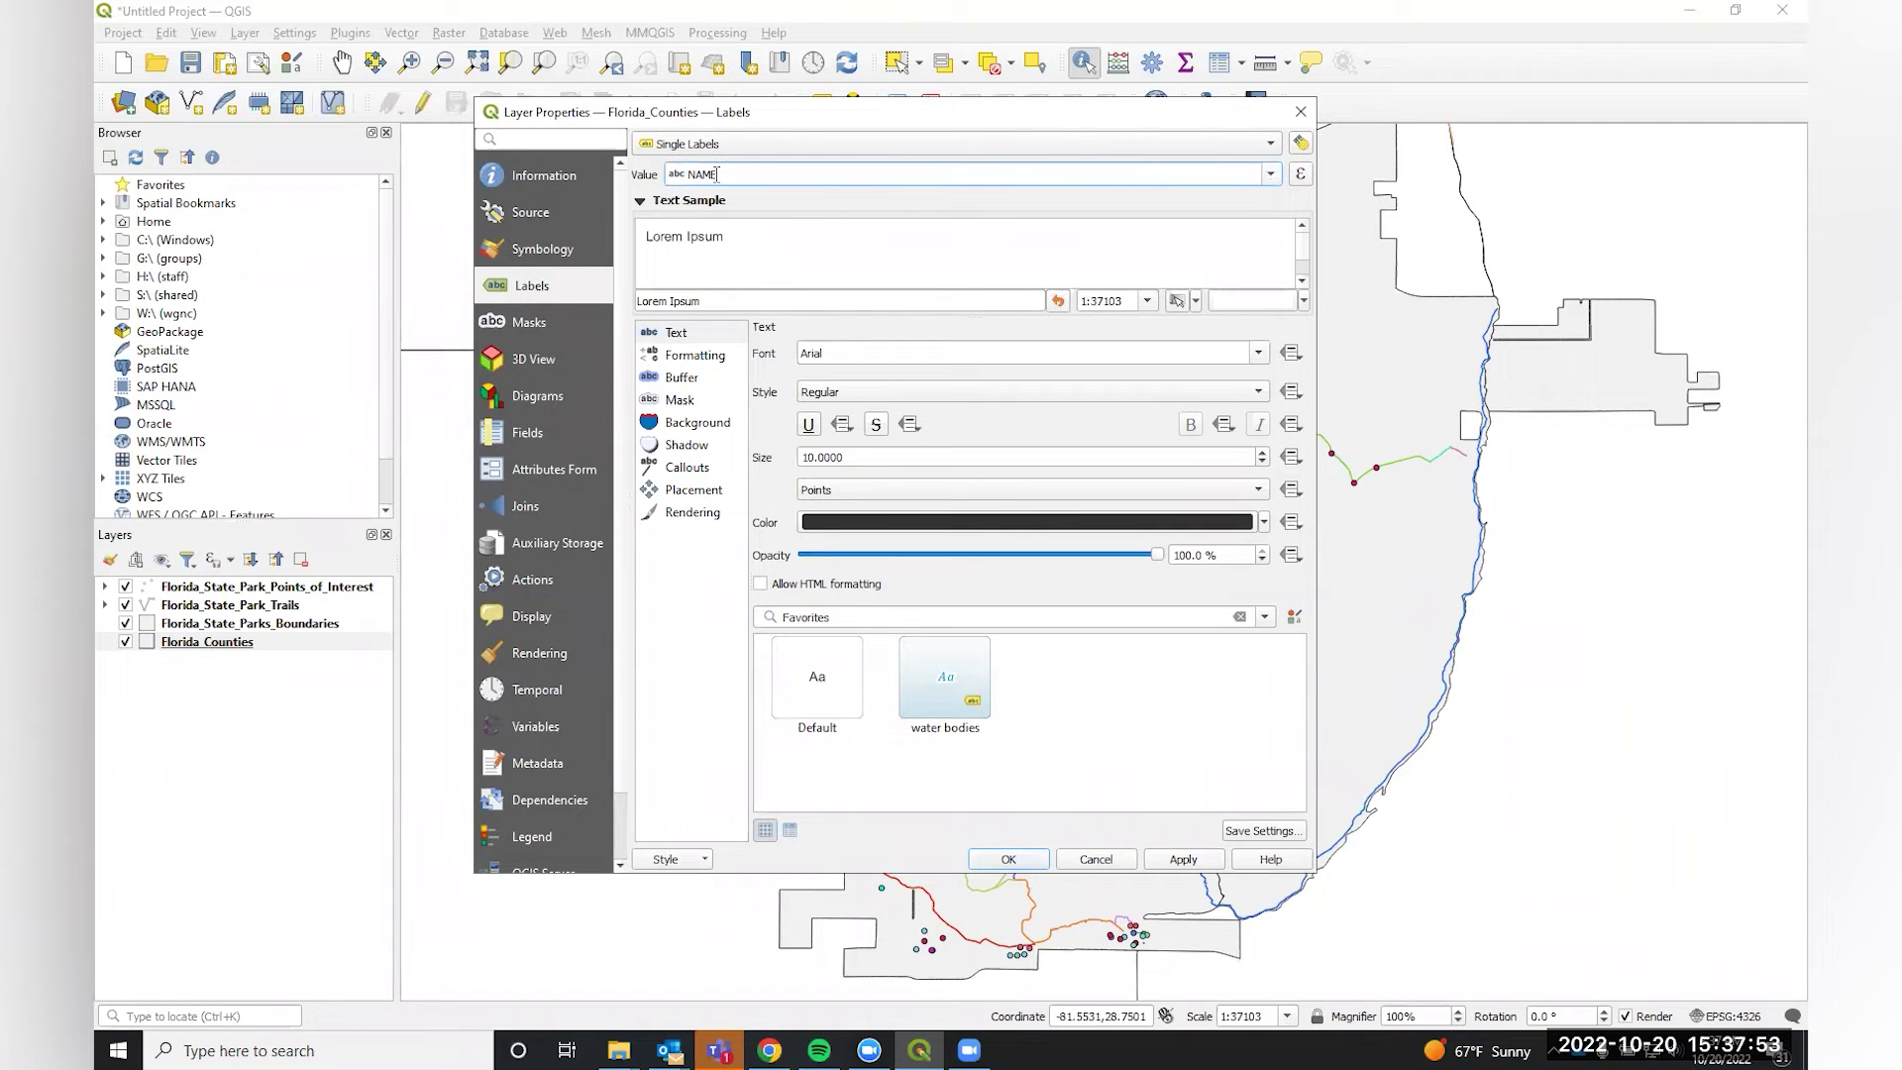
{"action": "left_click", "coordinate": [1009, 859]}
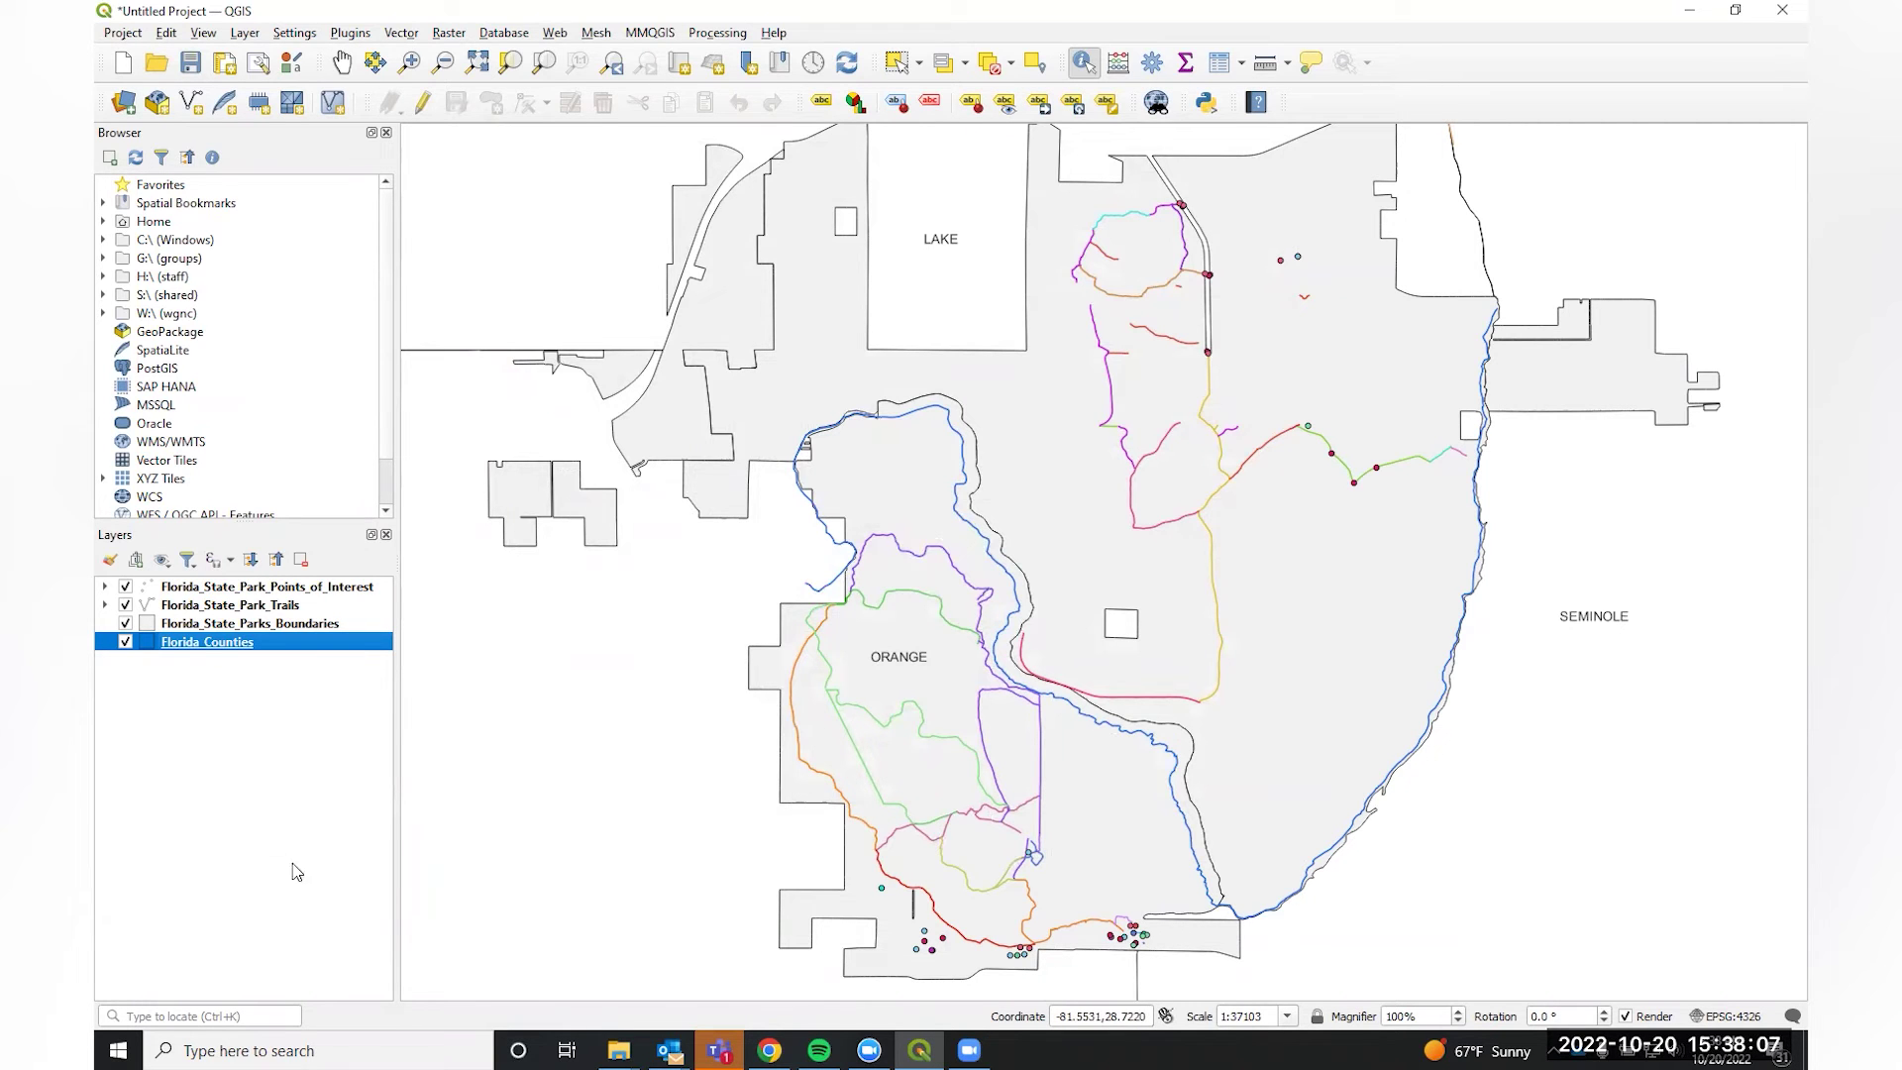
Label the Florida_State_Parks_Boundaries layer with Single Labels using the SITE_NAME field.
{"action": "right_click", "coordinate": [208, 630]}
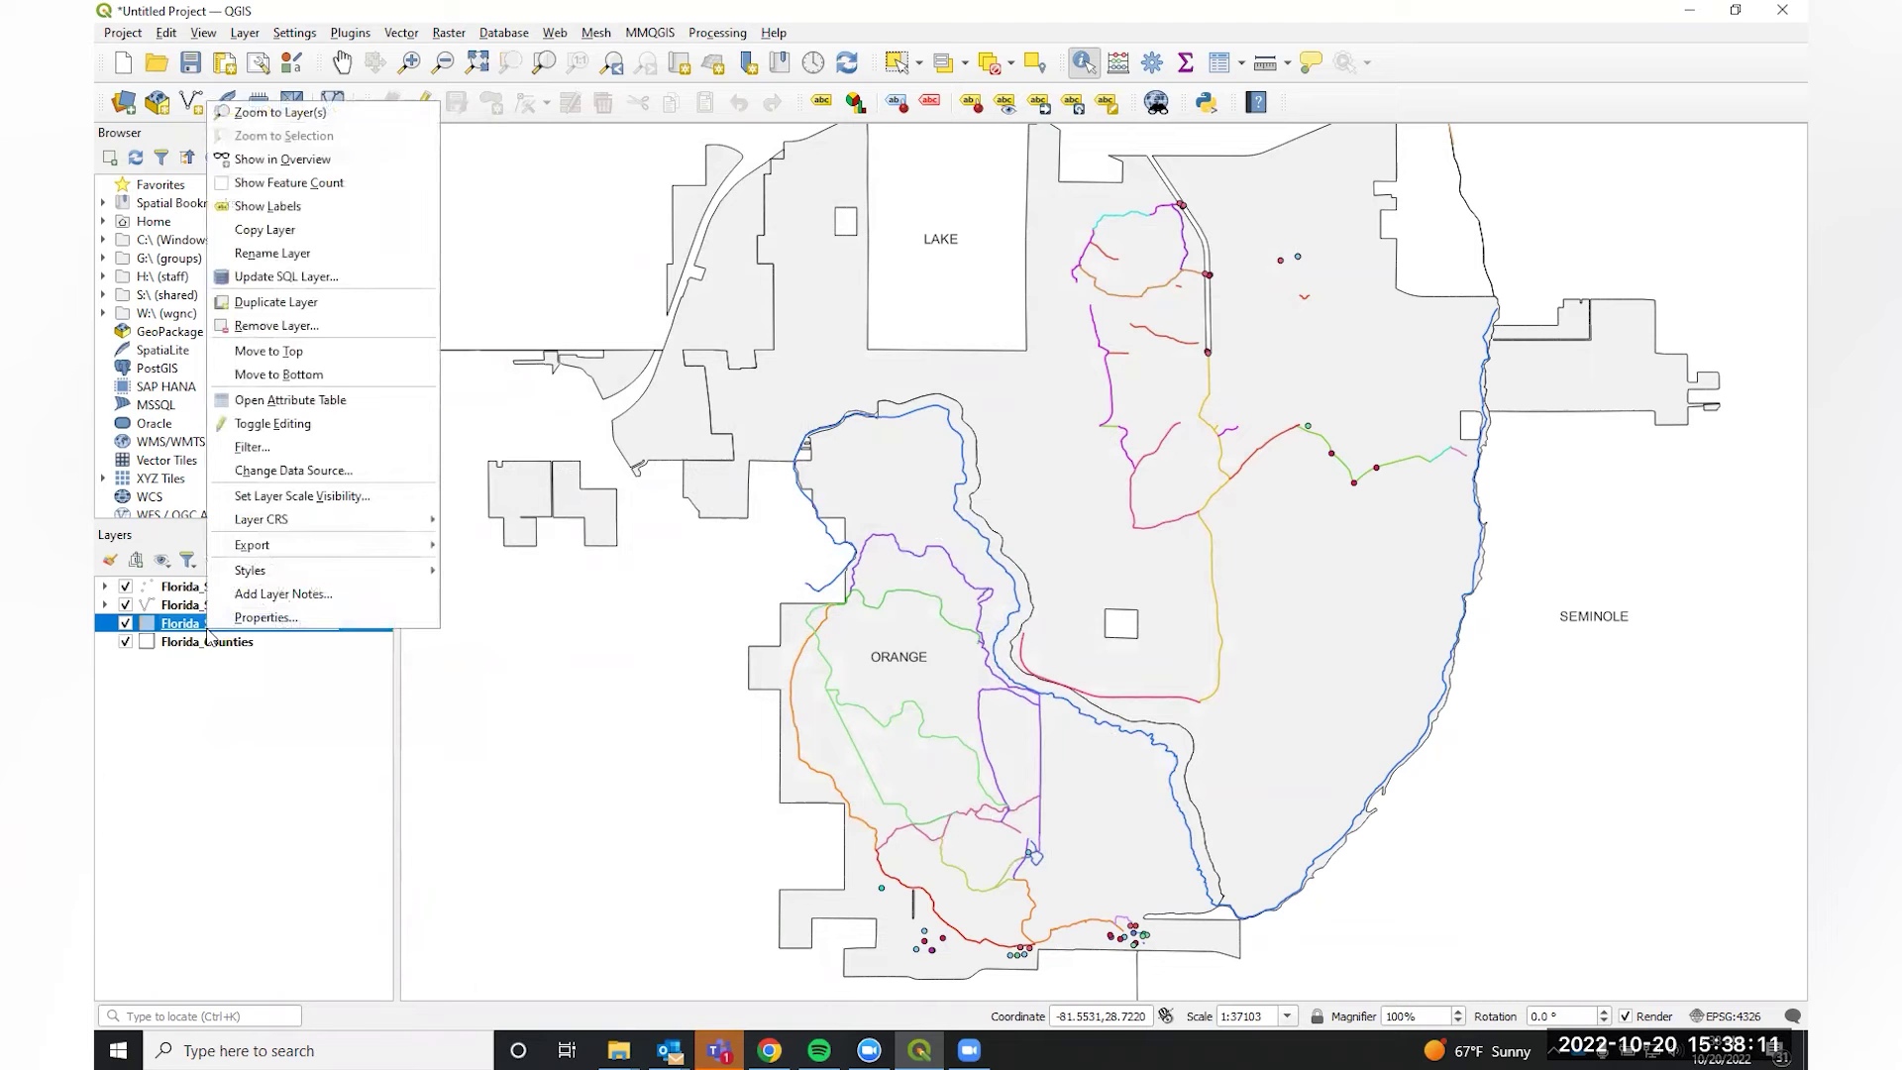
{"action": "left_click", "coordinate": [277, 620]}
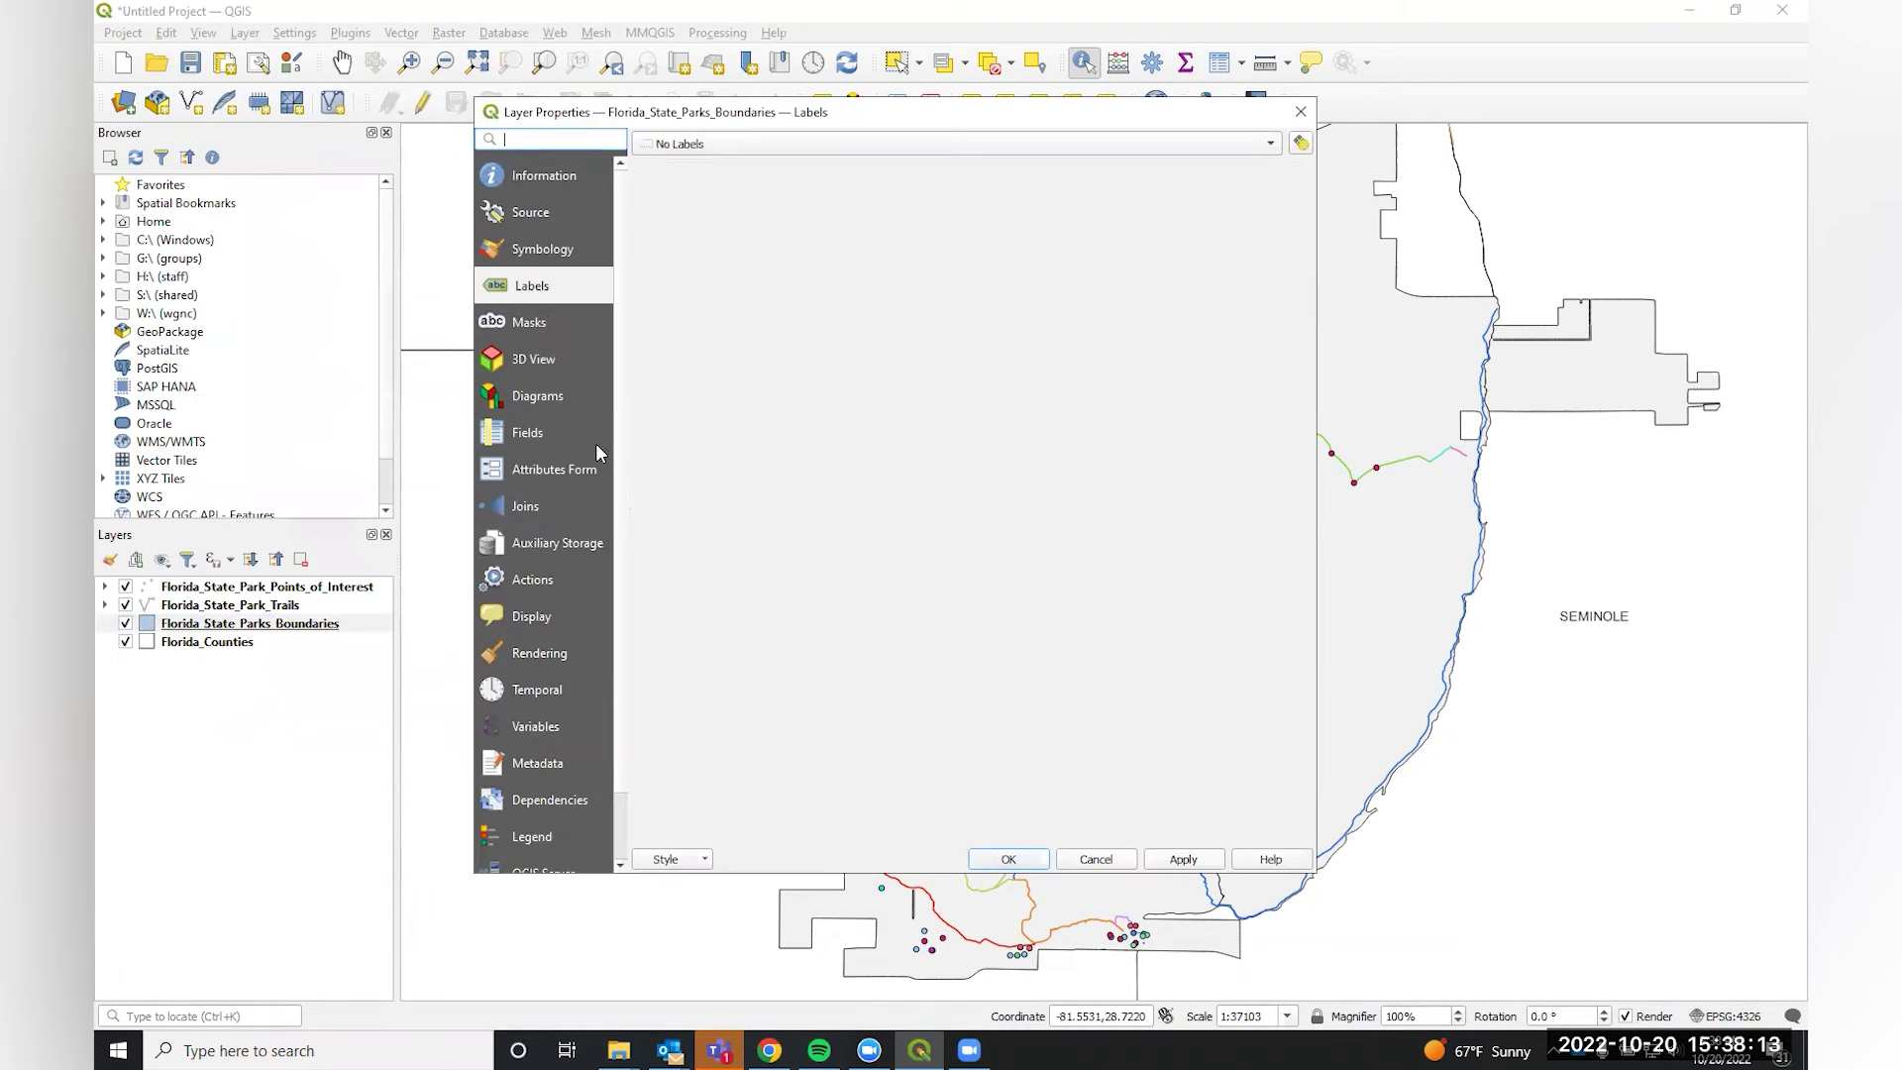
{"action": "left_click", "coordinate": [802, 144]}
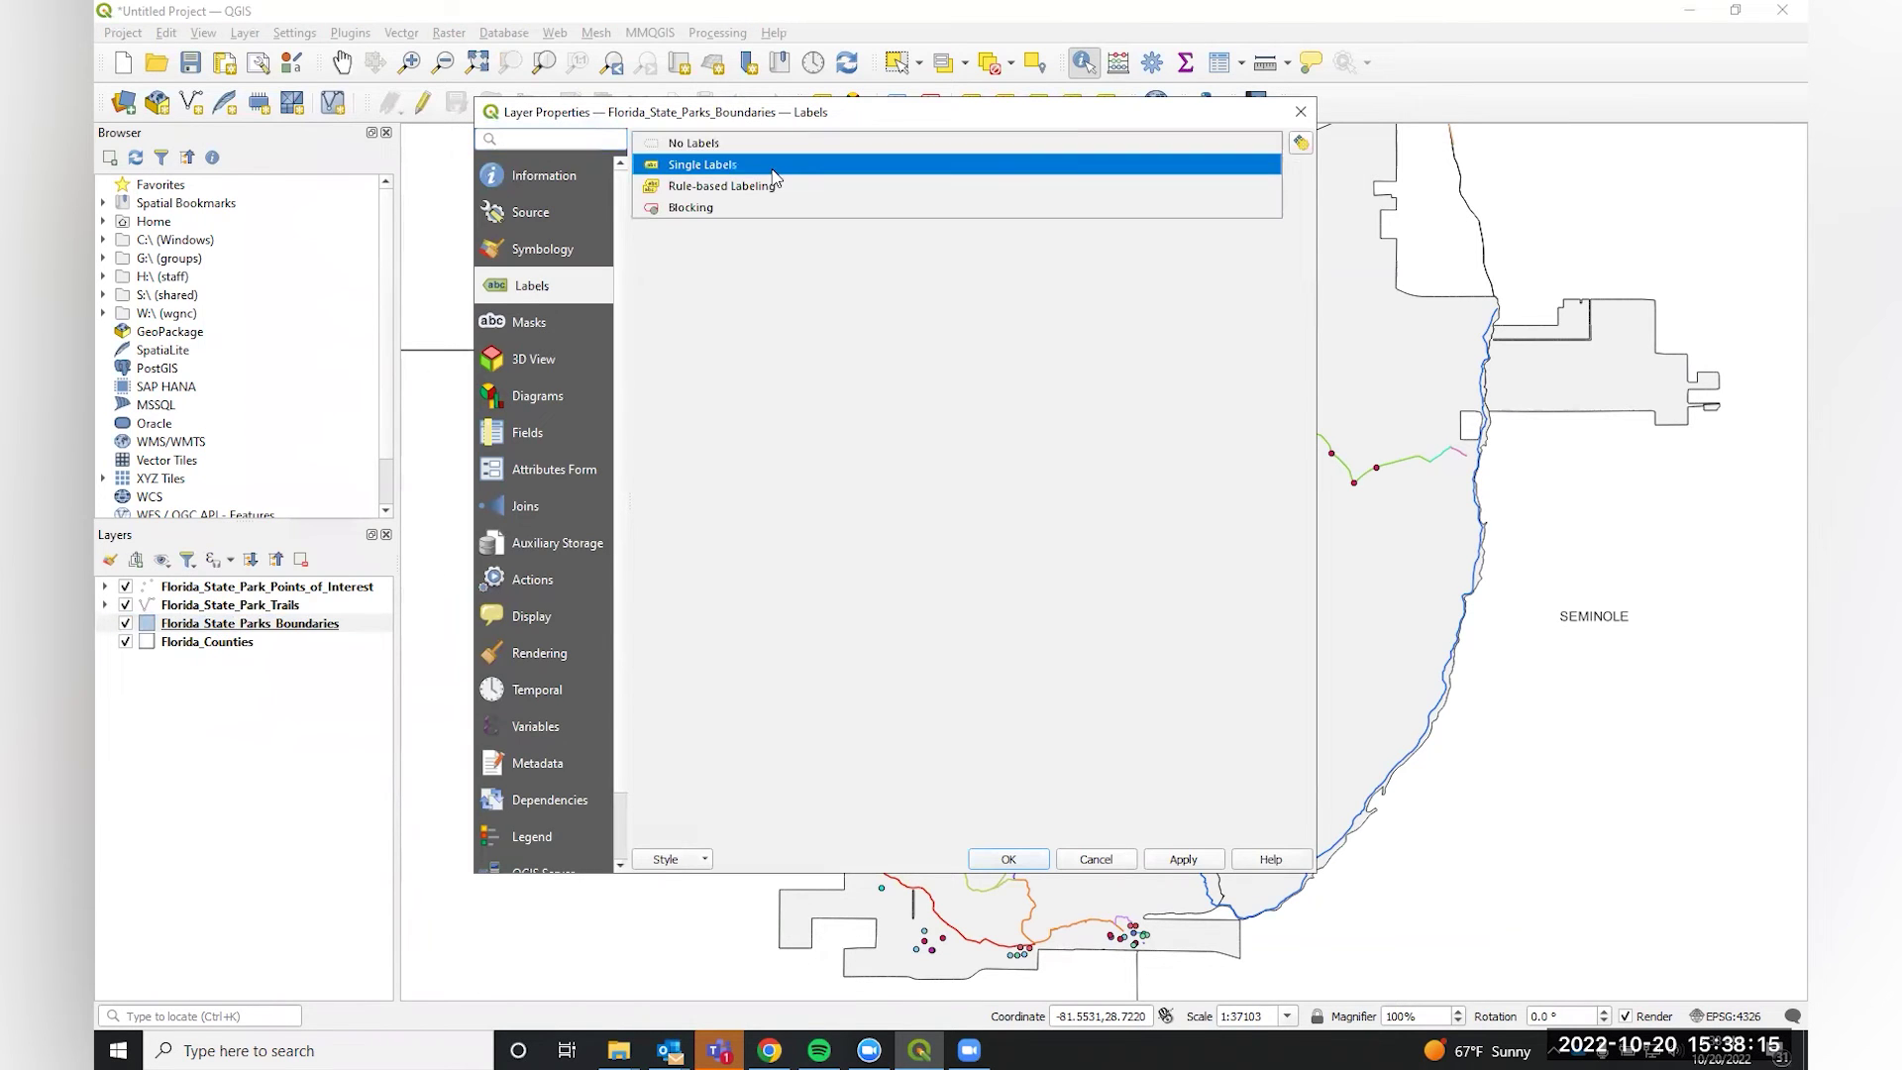
{"action": "left_click", "coordinate": [802, 164]}
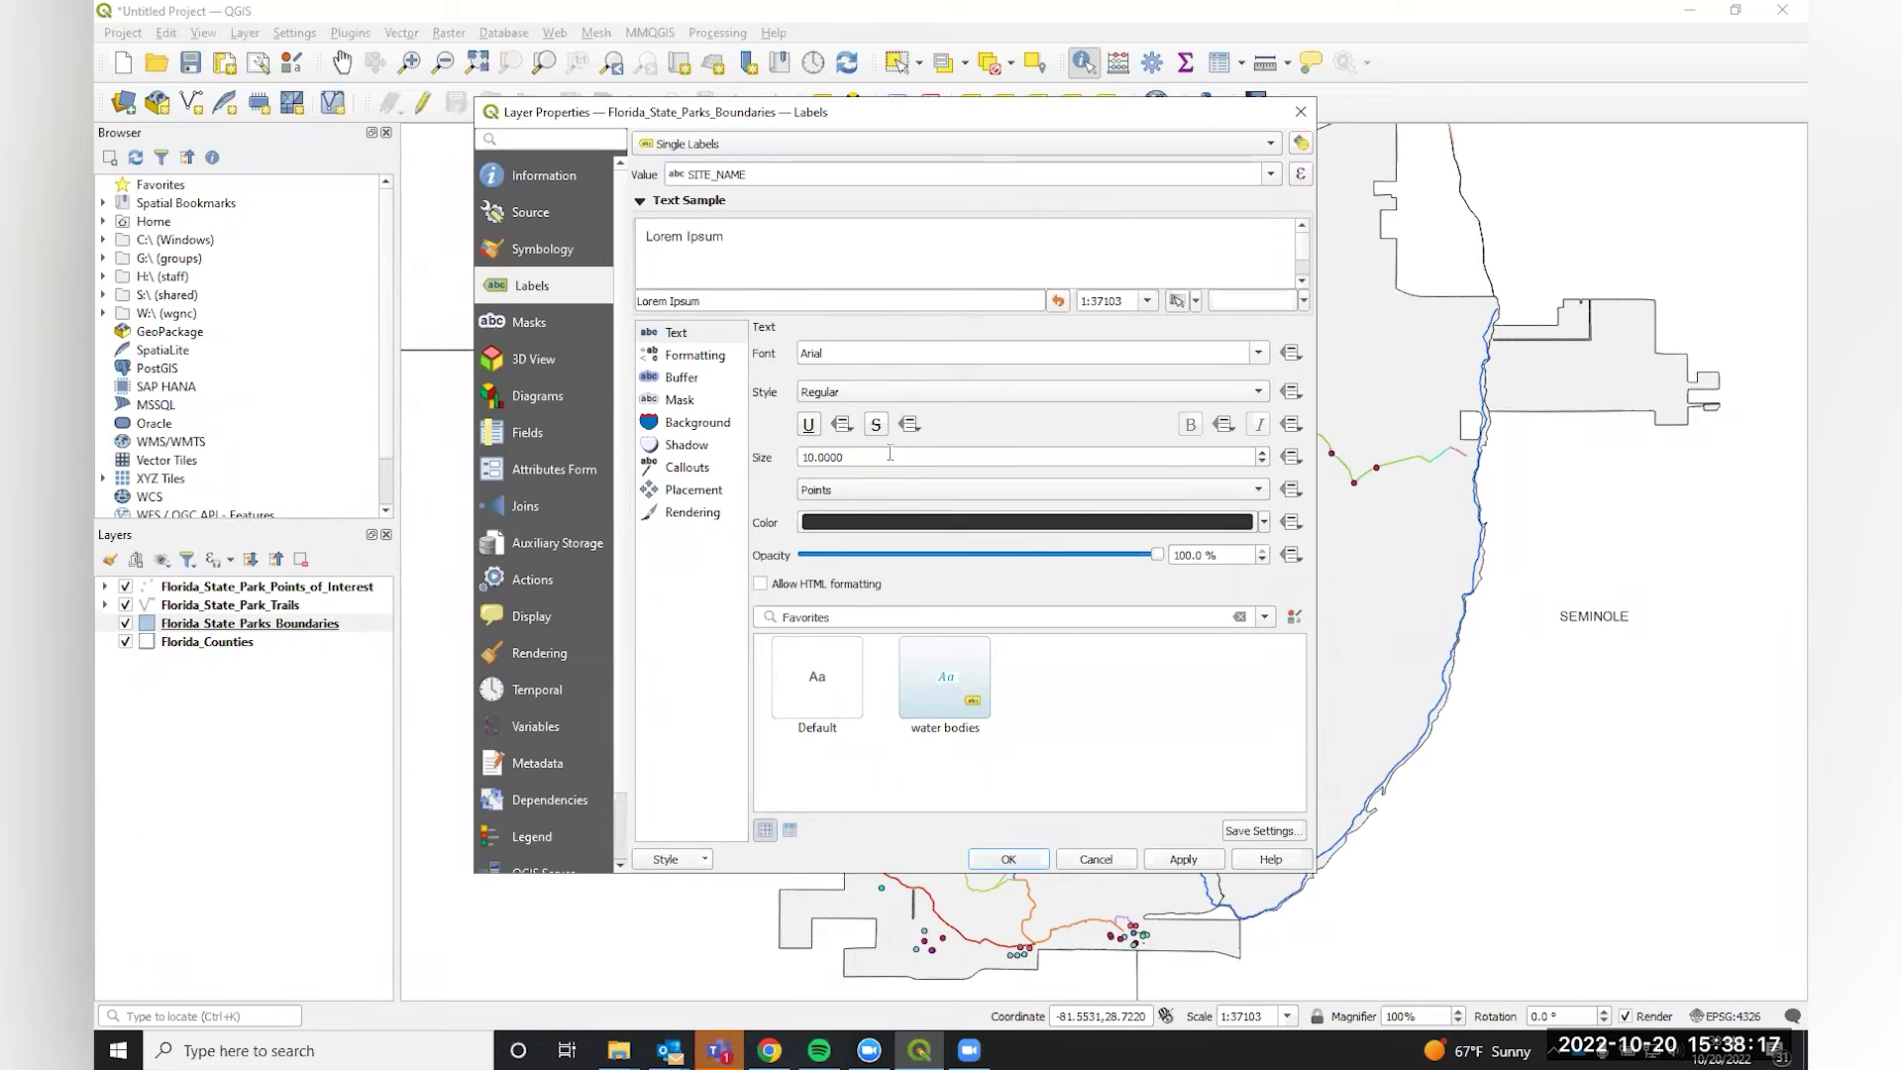
{"action": "left_click", "coordinate": [1271, 174]}
{"action": "left_click", "coordinate": [708, 253]}
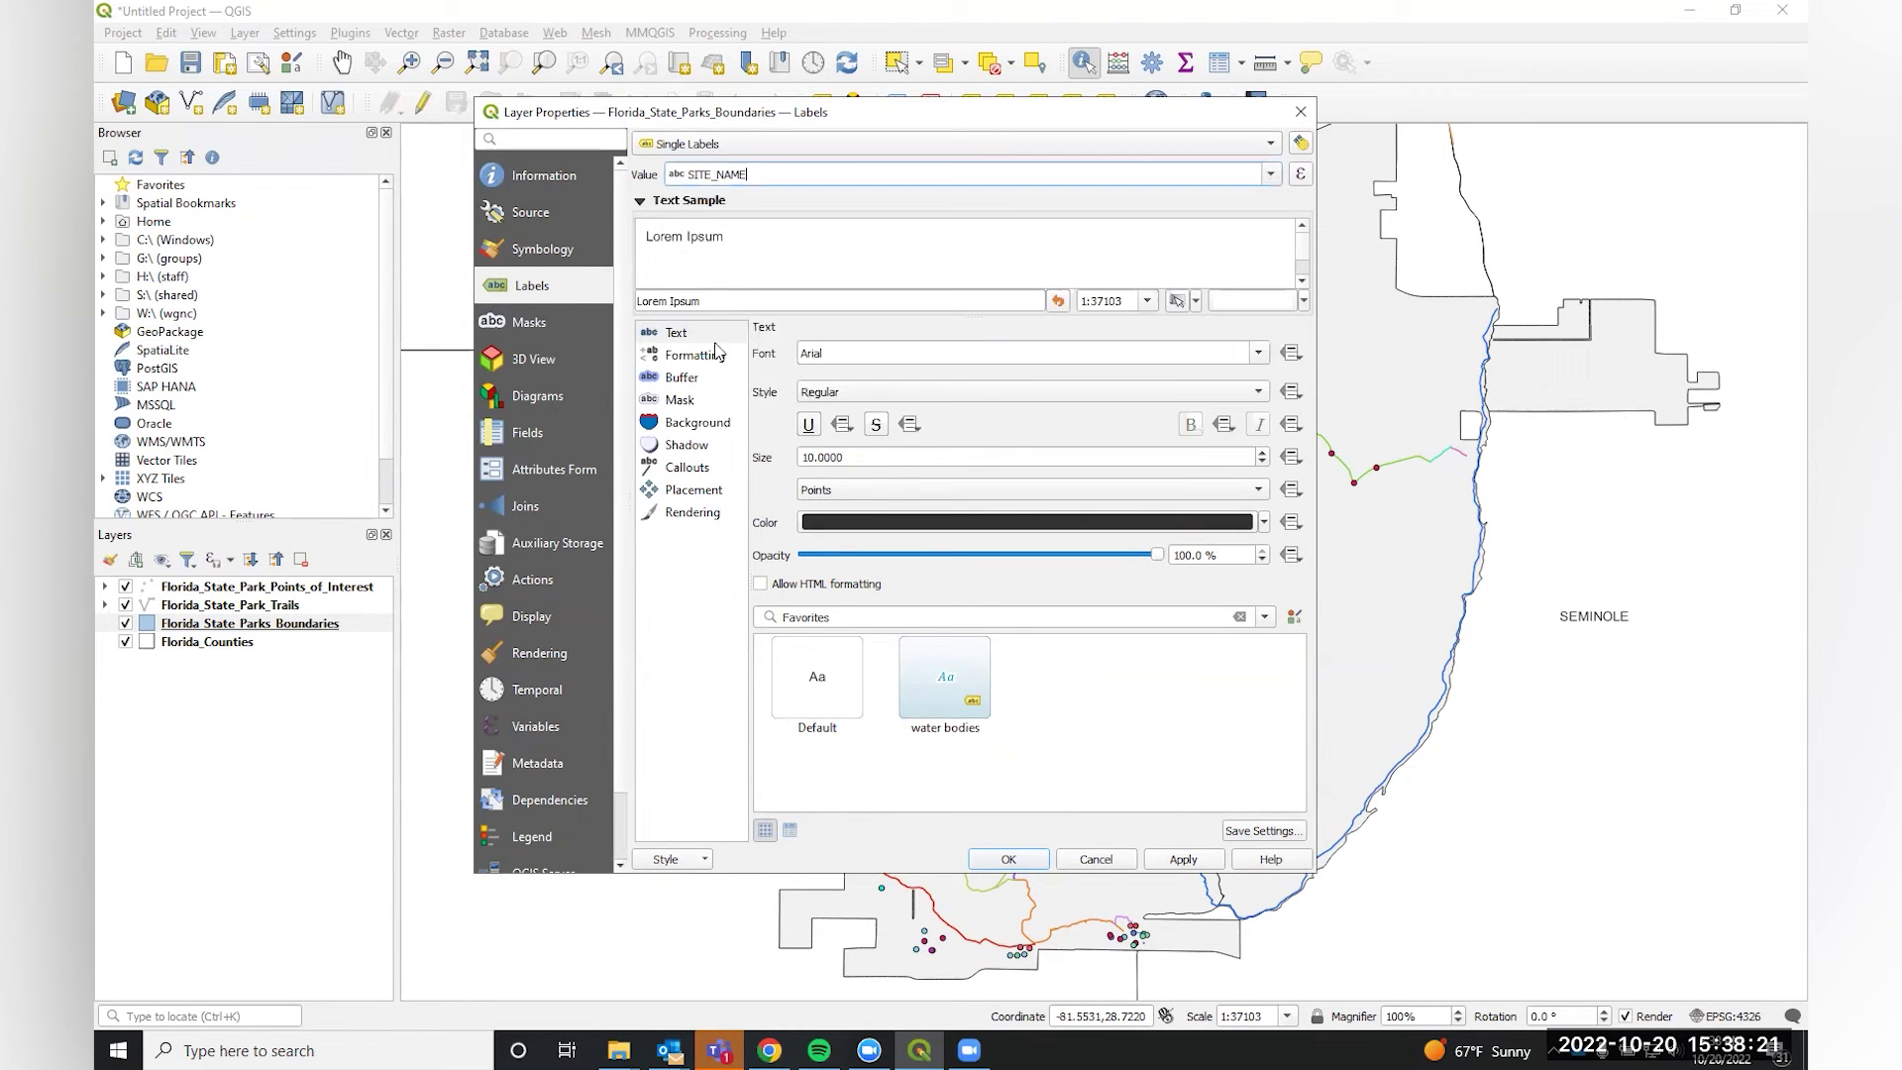
{"action": "left_click", "coordinate": [1005, 860]}
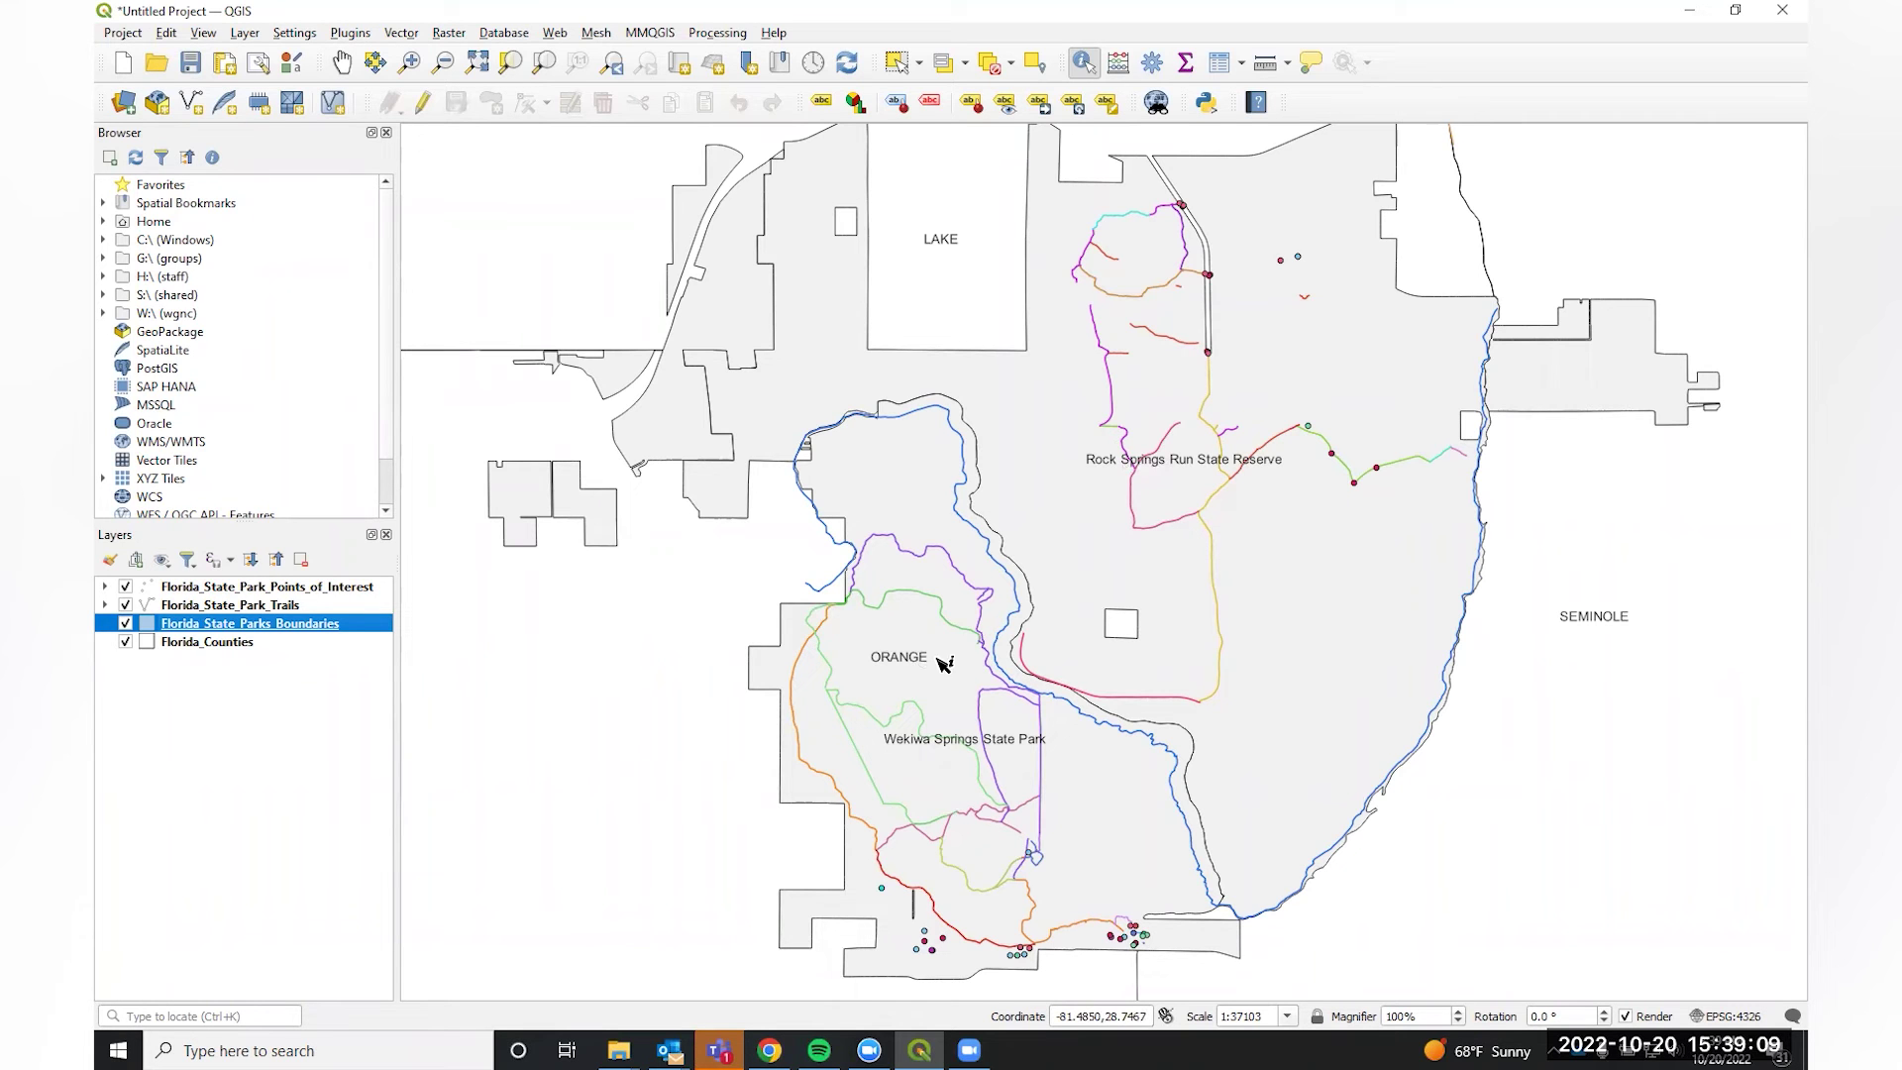
Set the label text size of the Florida_Counties layer to 8 points and apply it.
{"action": "left_click", "coordinate": [181, 646]}
{"action": "right_click", "coordinate": [182, 651]}
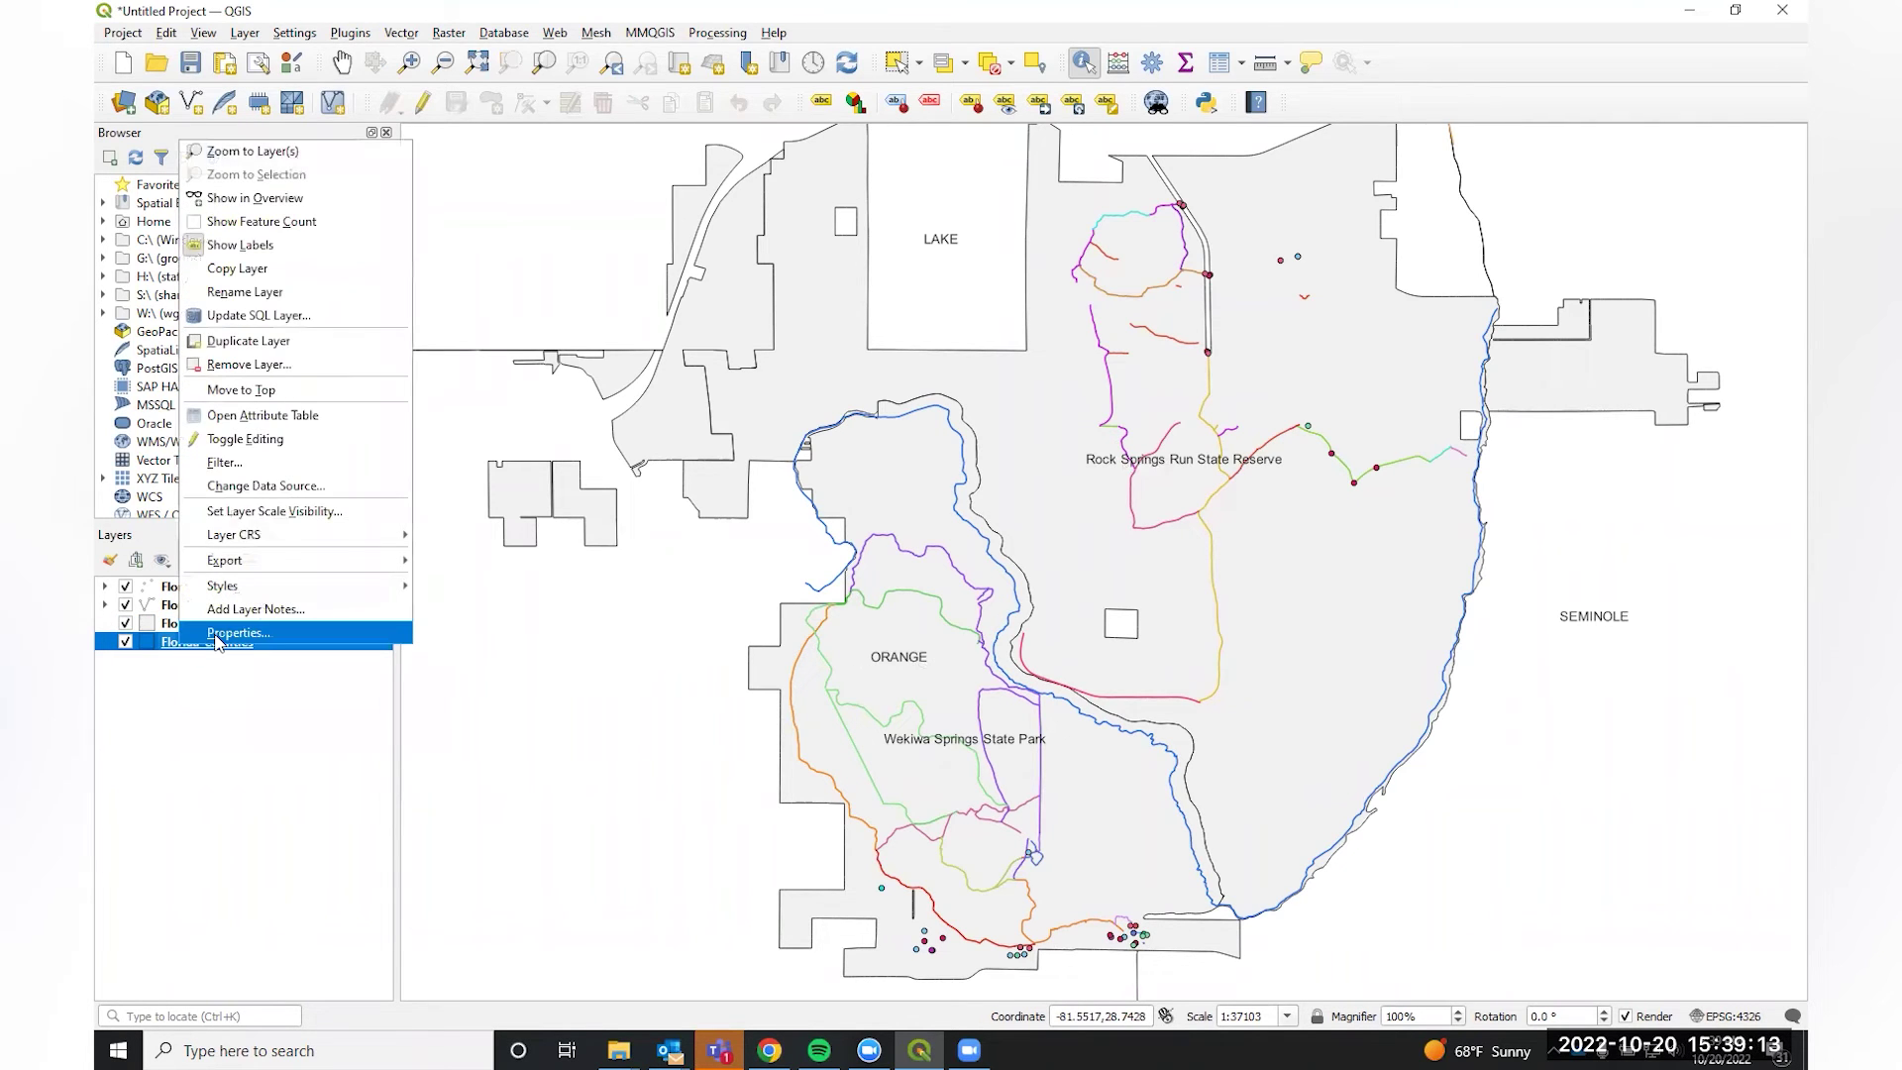
{"action": "left_click", "coordinate": [216, 635]}
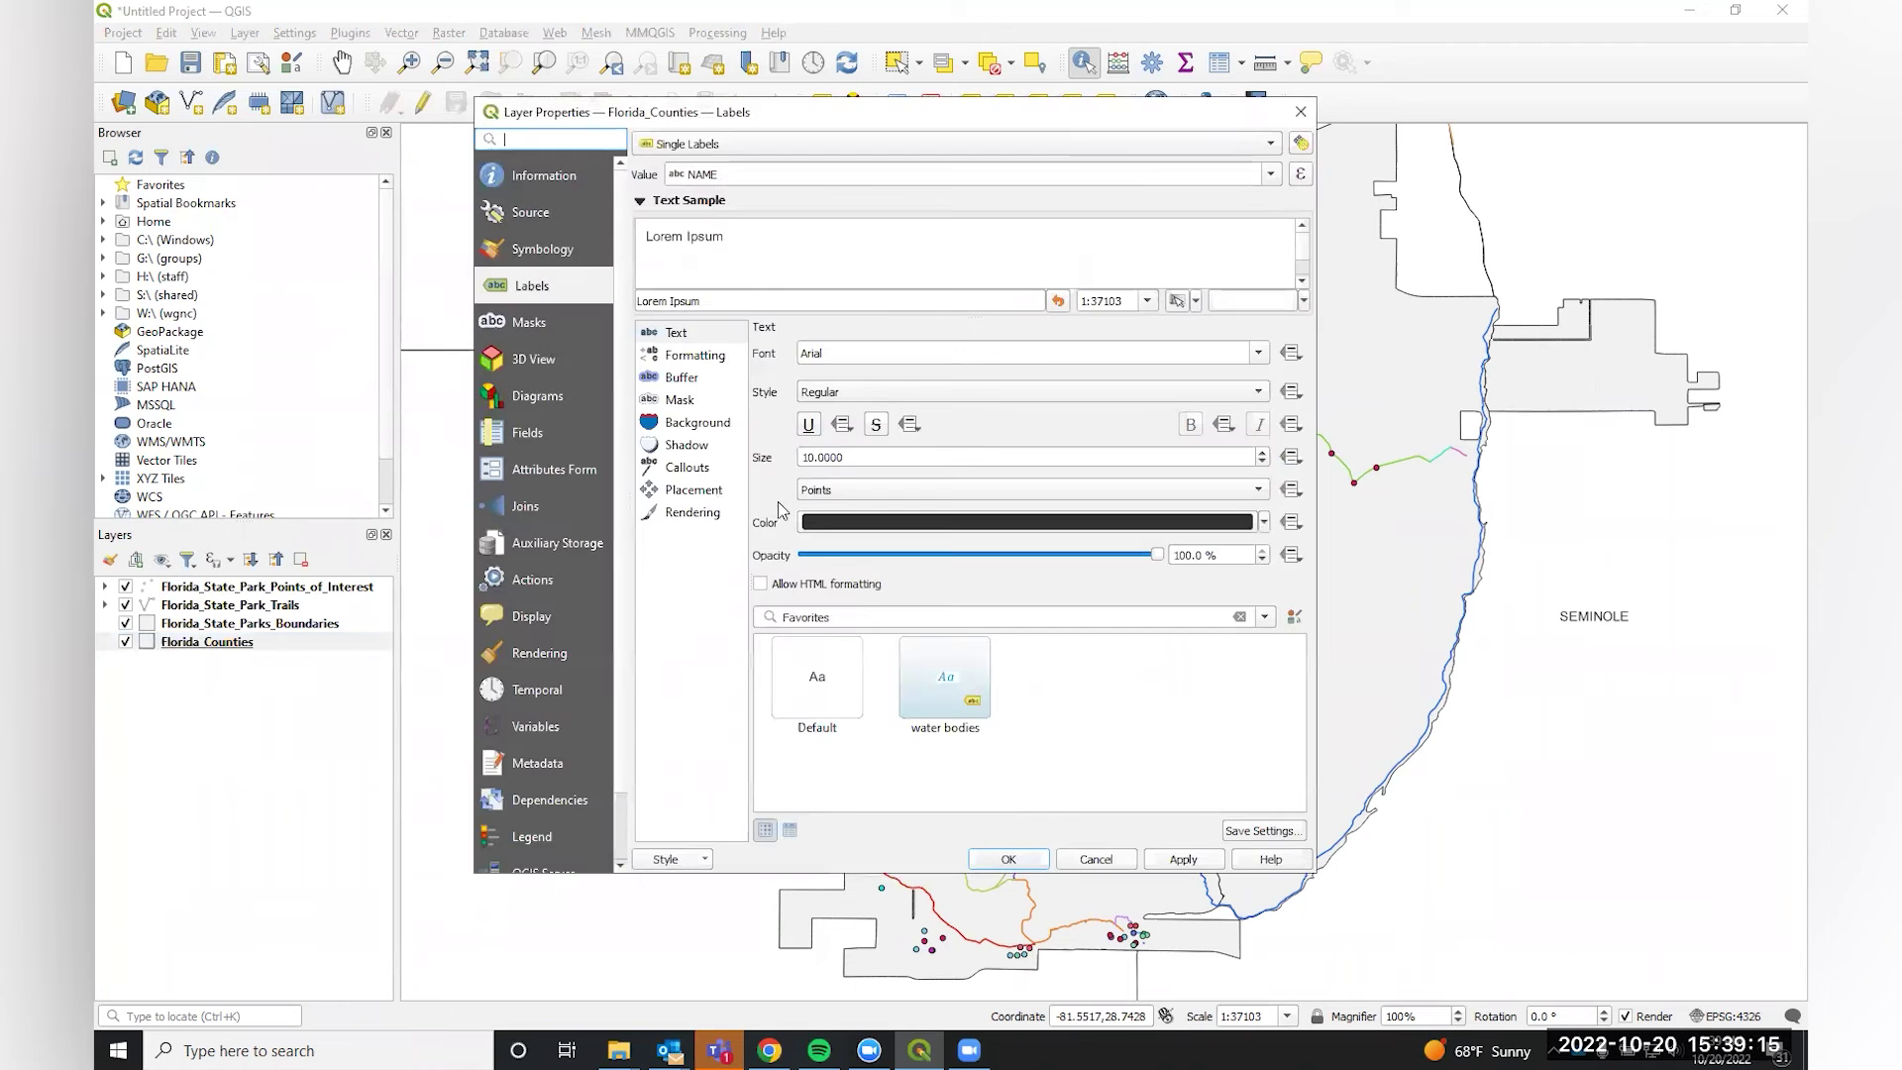
{"action": "left_click_drag", "start_coordinate": [818, 458], "coordinate": [800, 459]}
{"action": "type", "text": "8"}
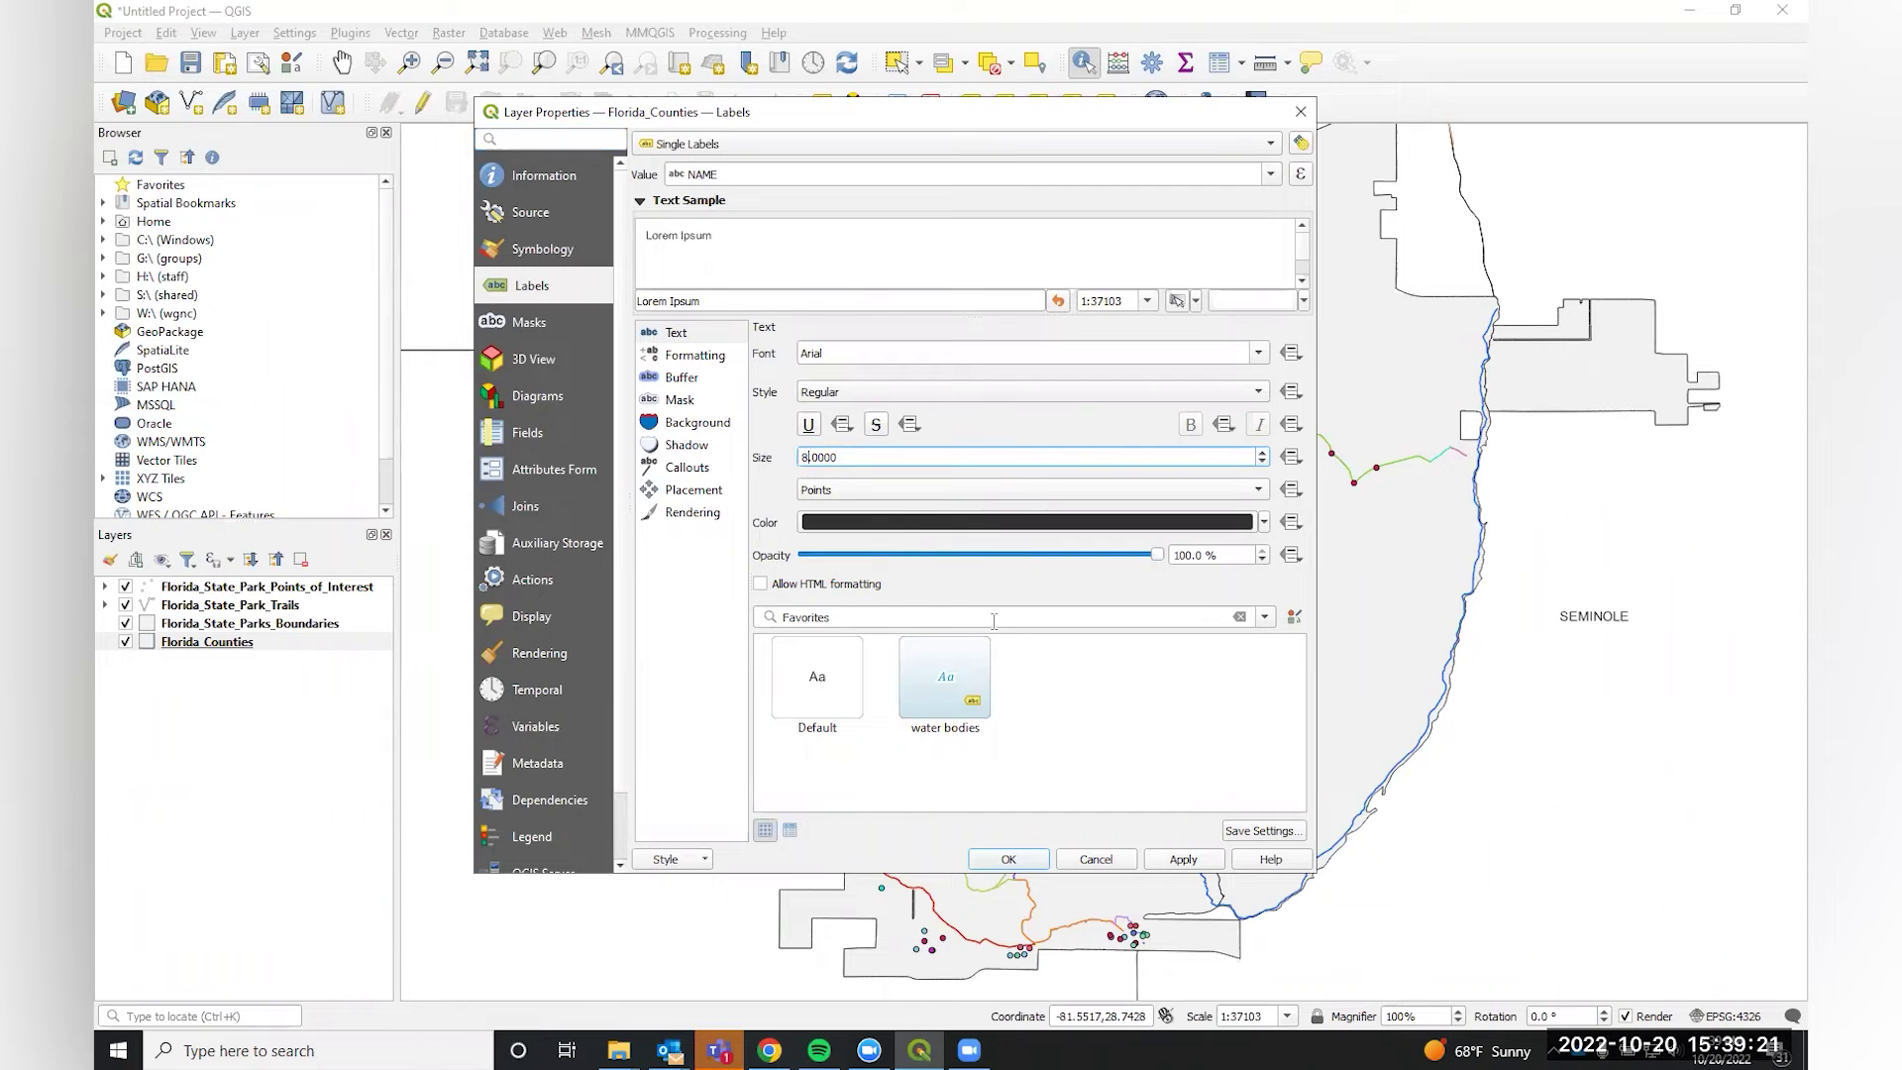
{"action": "mouse_move", "coordinate": [959, 736]}
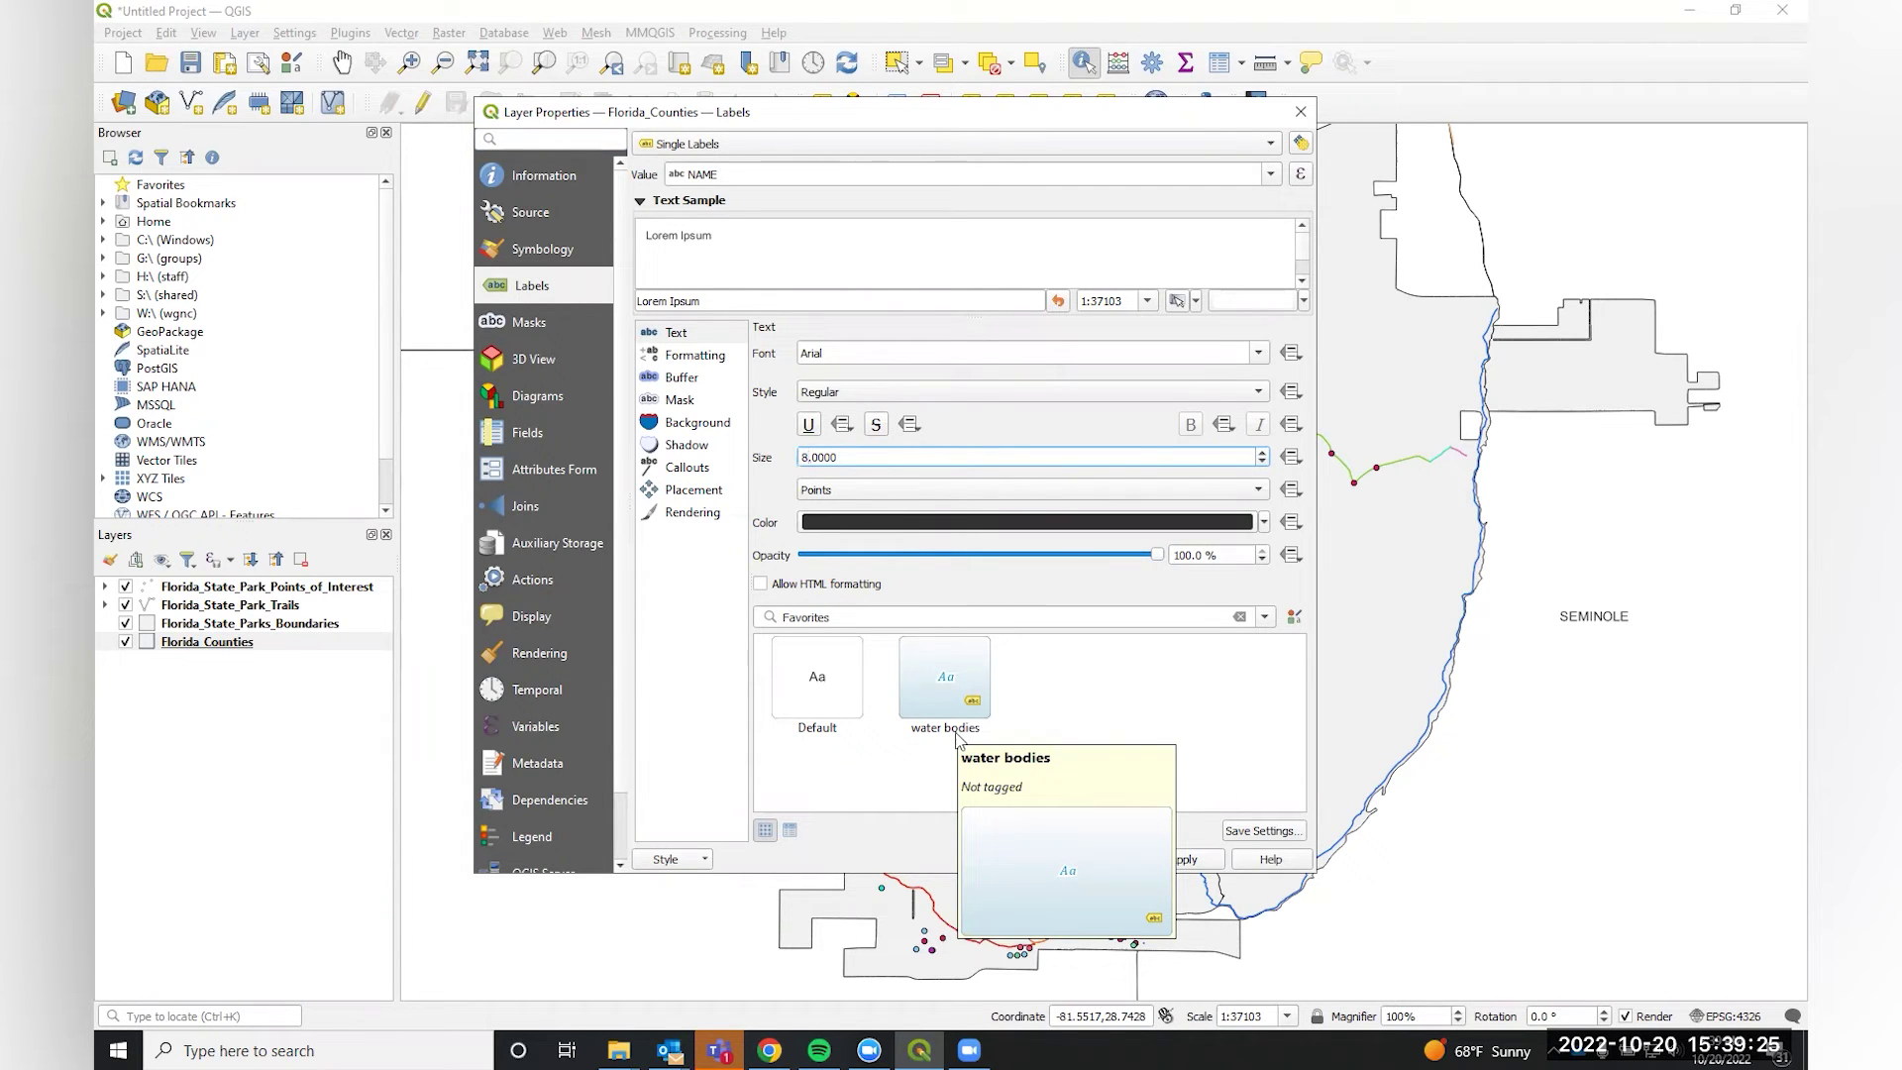
{"action": "left_click", "coordinate": [1179, 871]}
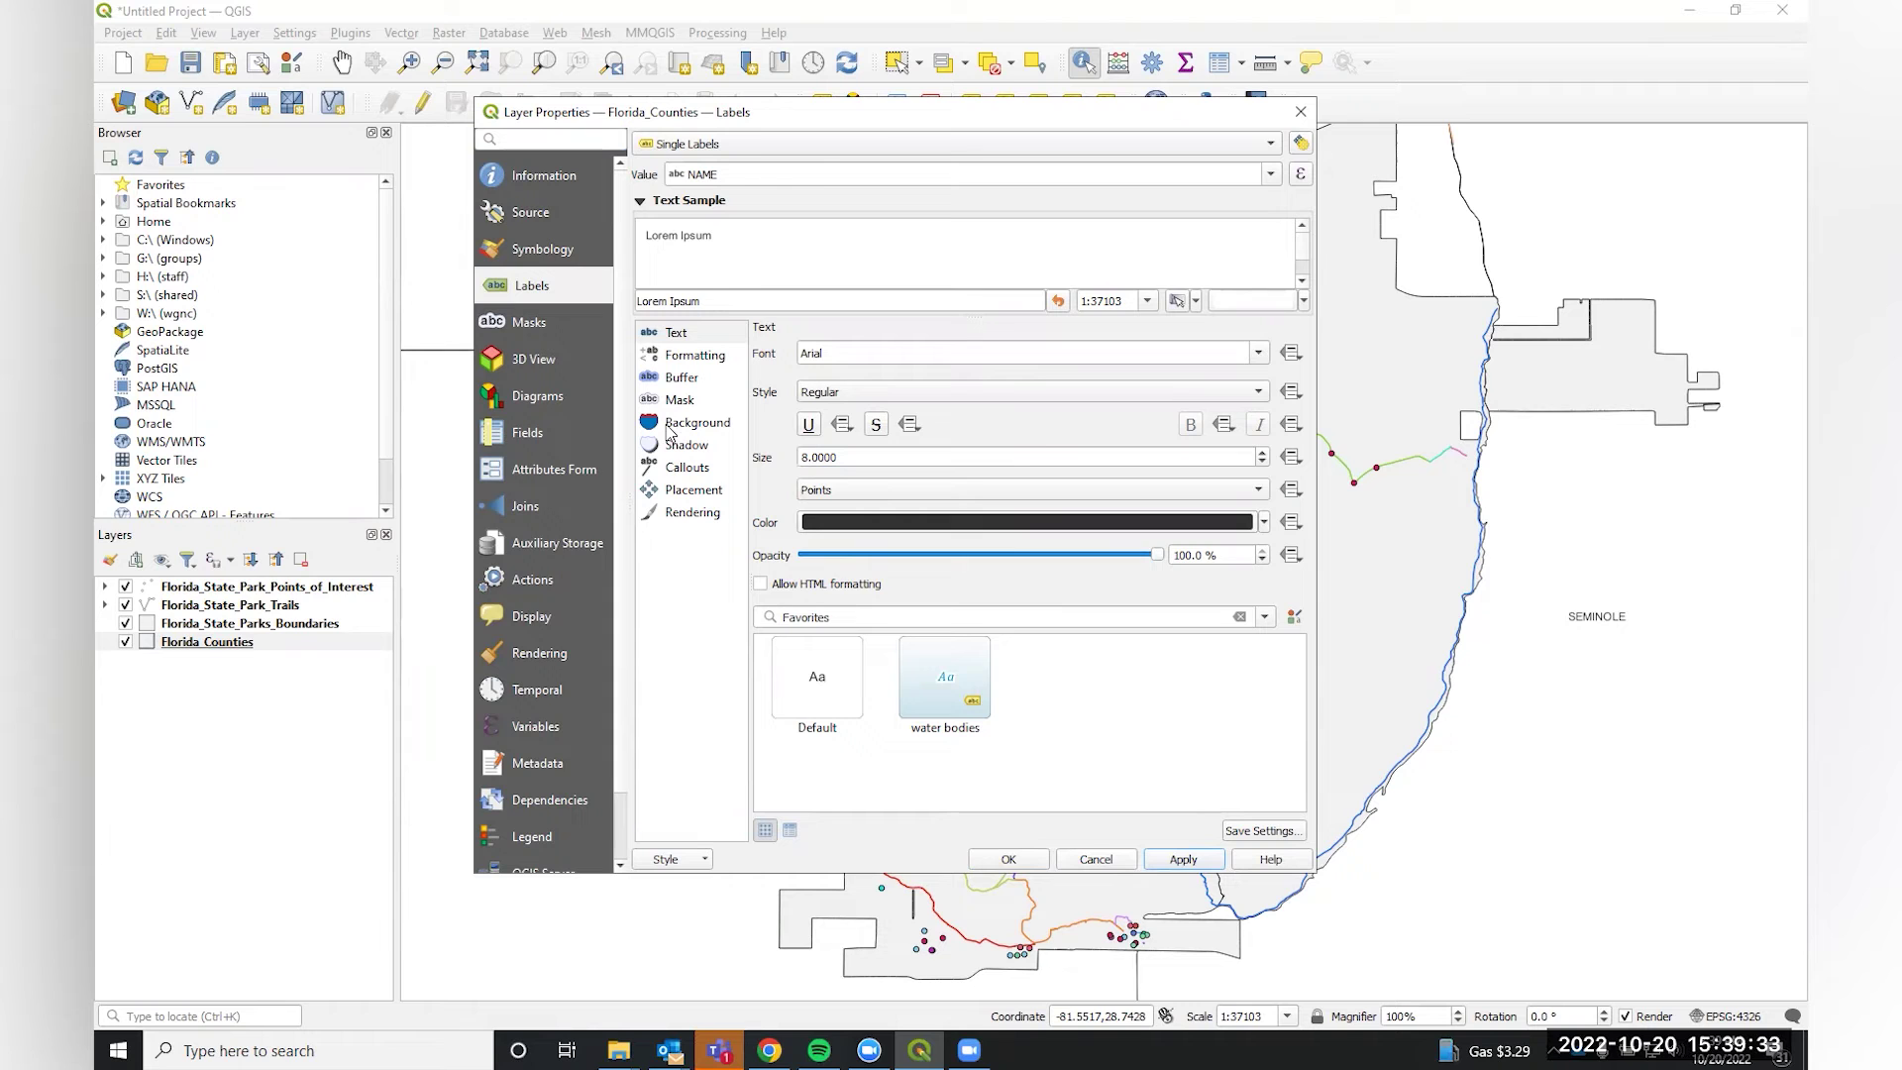
Add a text buffer to the Florida_Counties labels and close the layer properties with the change applied.
{"action": "left_click", "coordinate": [680, 383]}
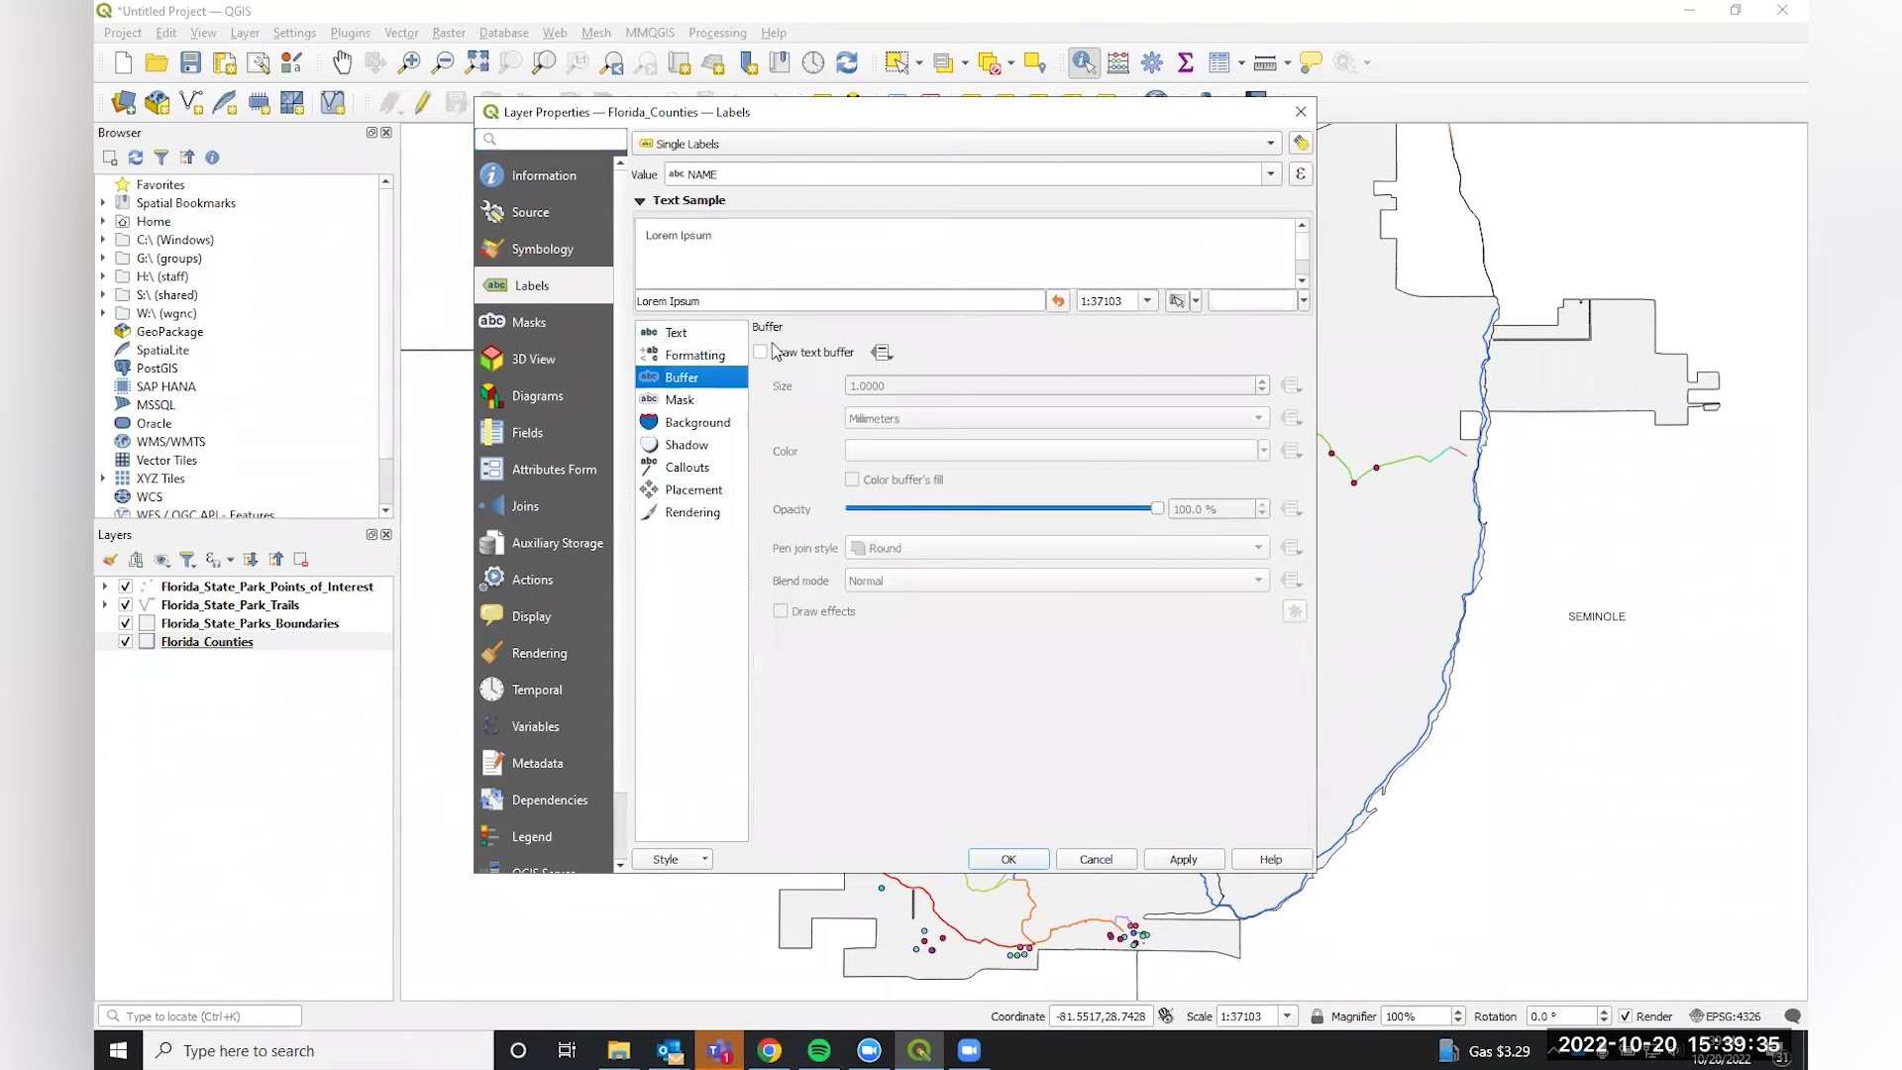
{"action": "left_click", "coordinate": [761, 353]}
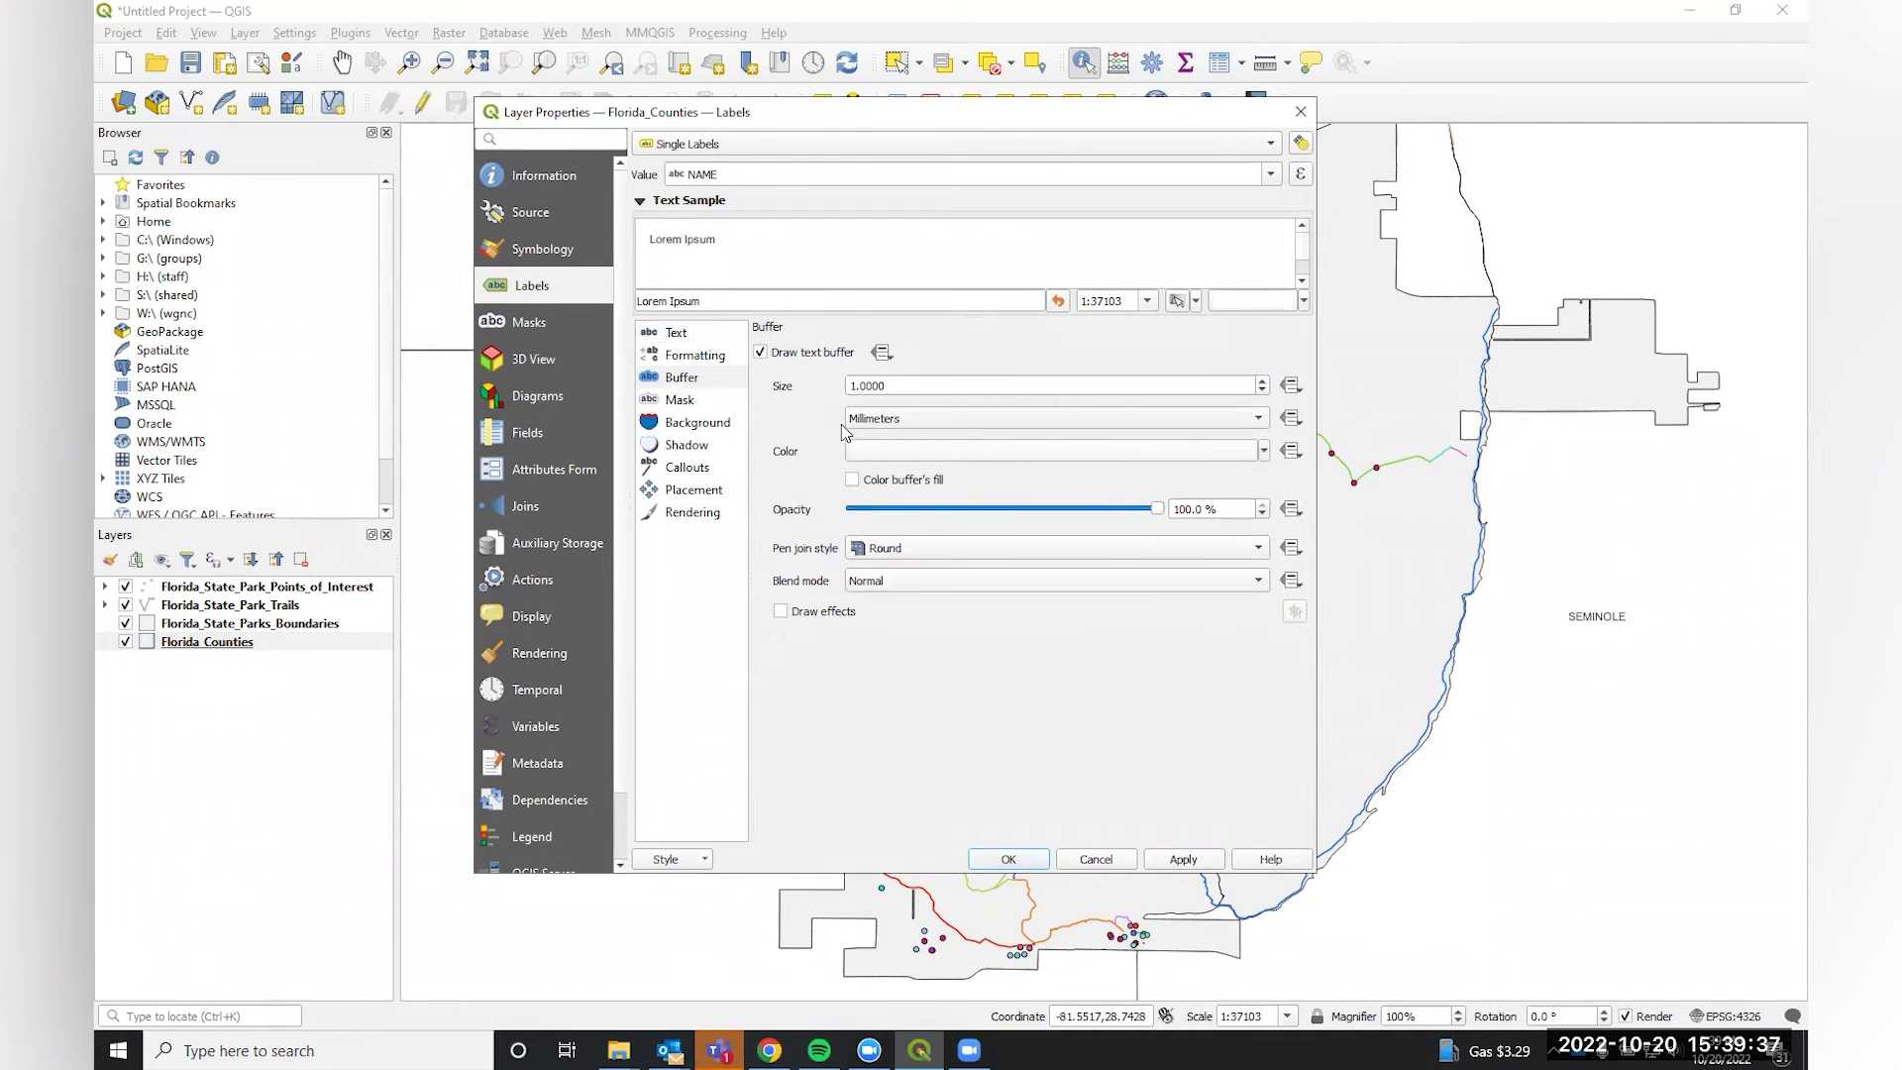
{"action": "left_click", "coordinate": [1166, 864]}
{"action": "left_click", "coordinate": [1015, 860]}
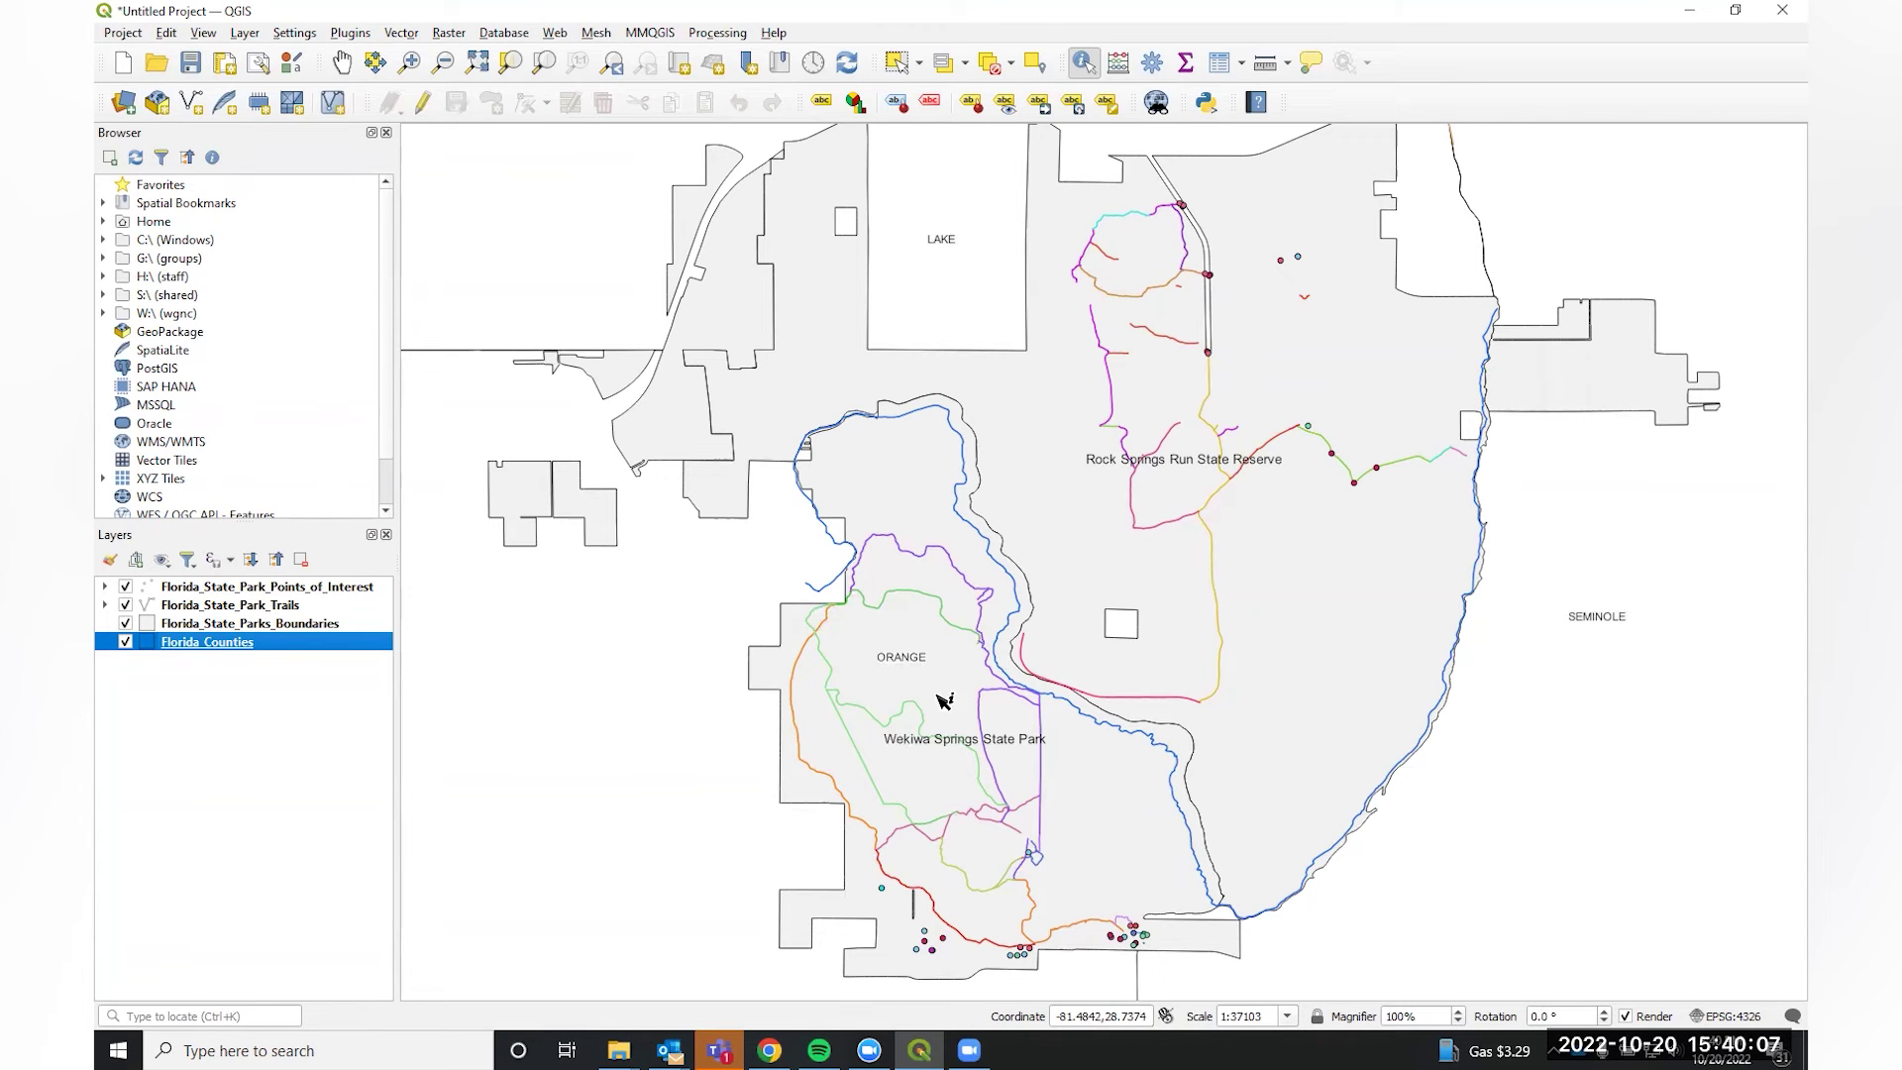
Move the ORANGE county label to the empty area west of Wekiwa Springs State Park, using OBJECTID as the auxiliary storage primary key.
{"action": "left_click", "coordinate": [1042, 107]}
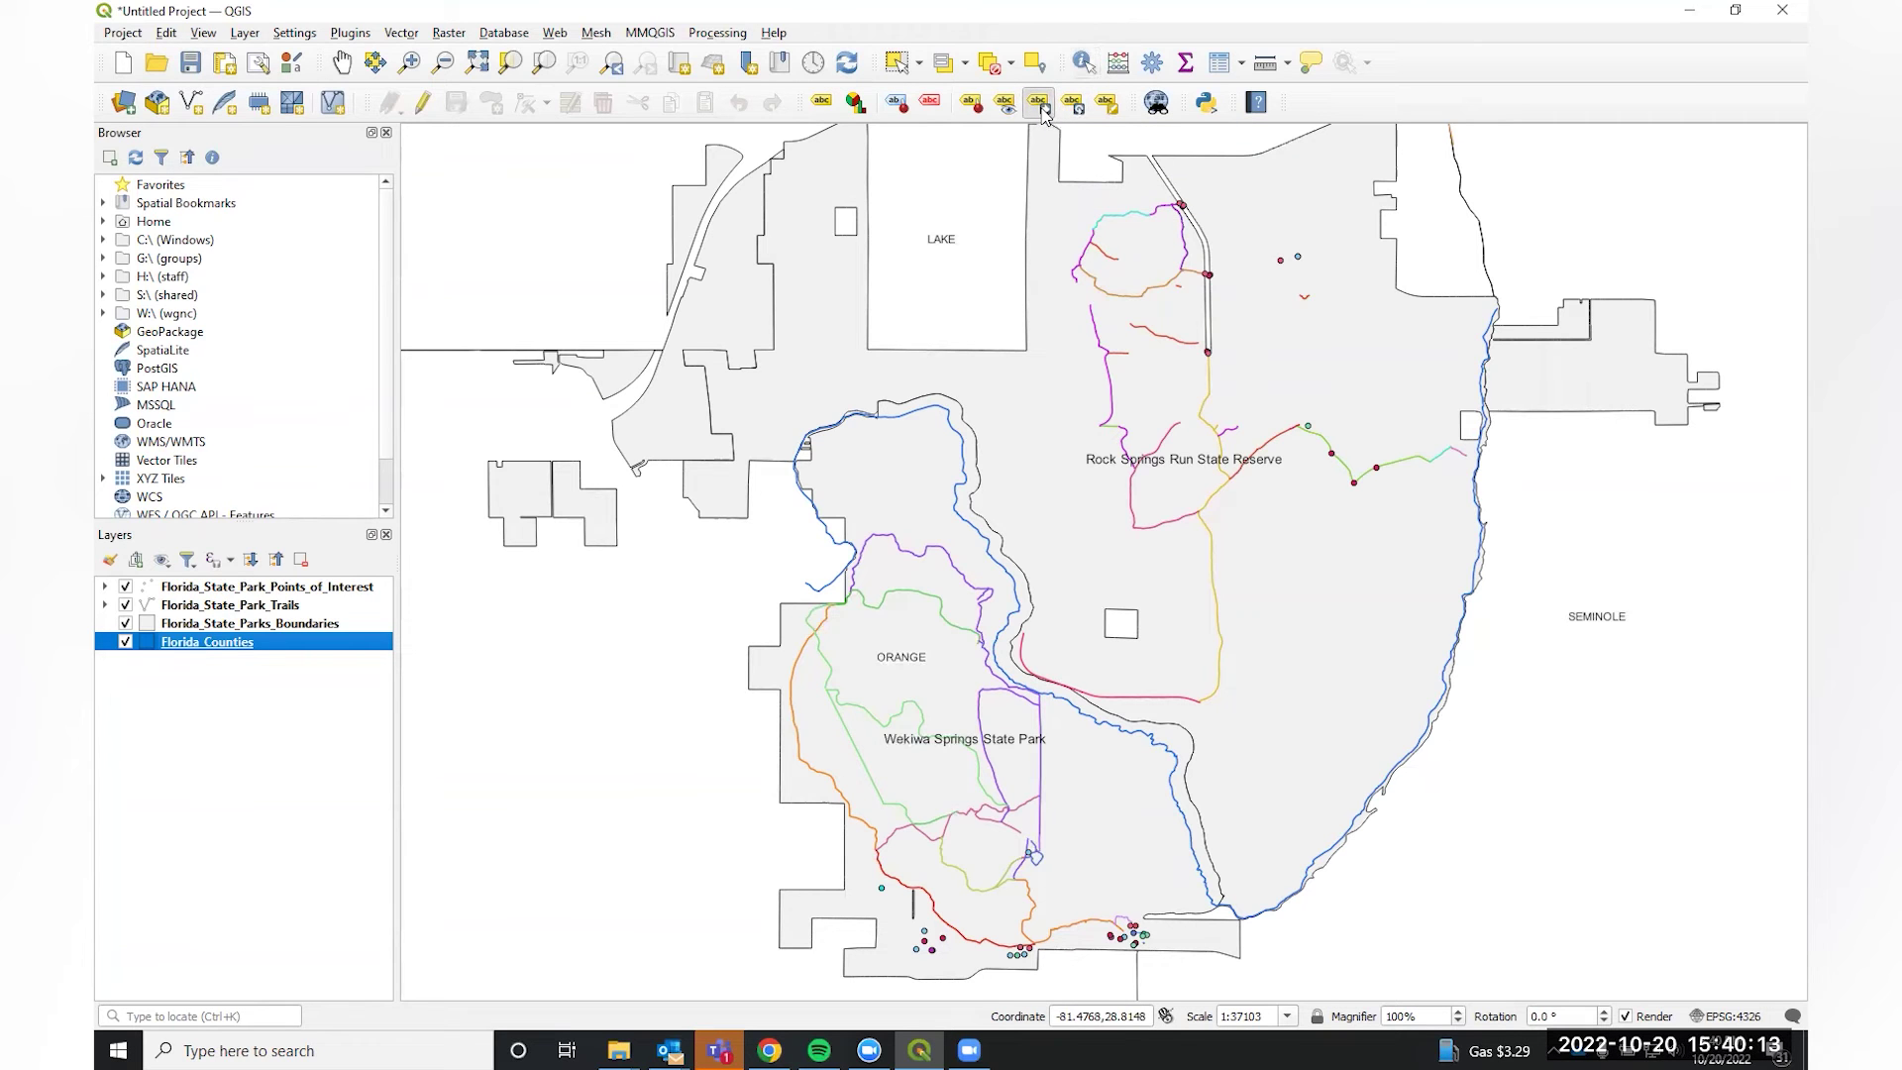
{"action": "left_click", "coordinate": [902, 661]}
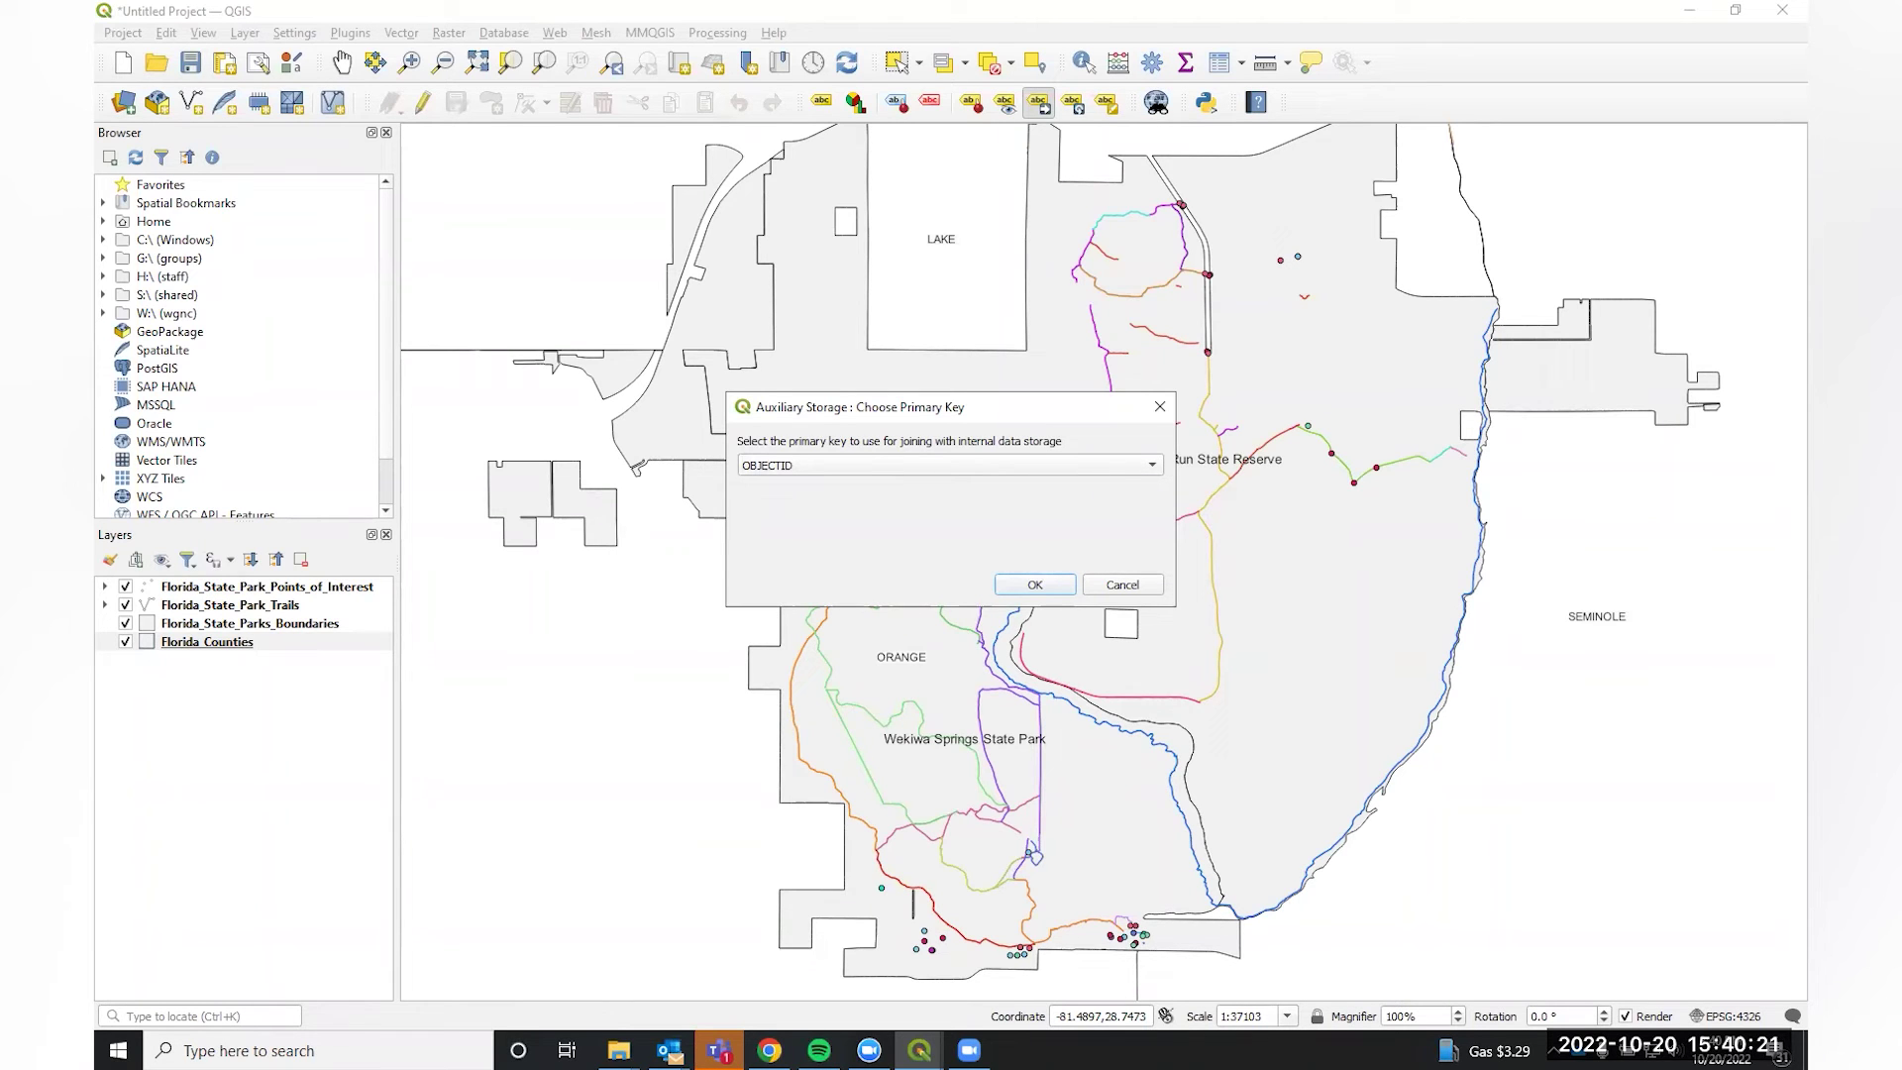
{"action": "left_click", "coordinate": [1035, 586]}
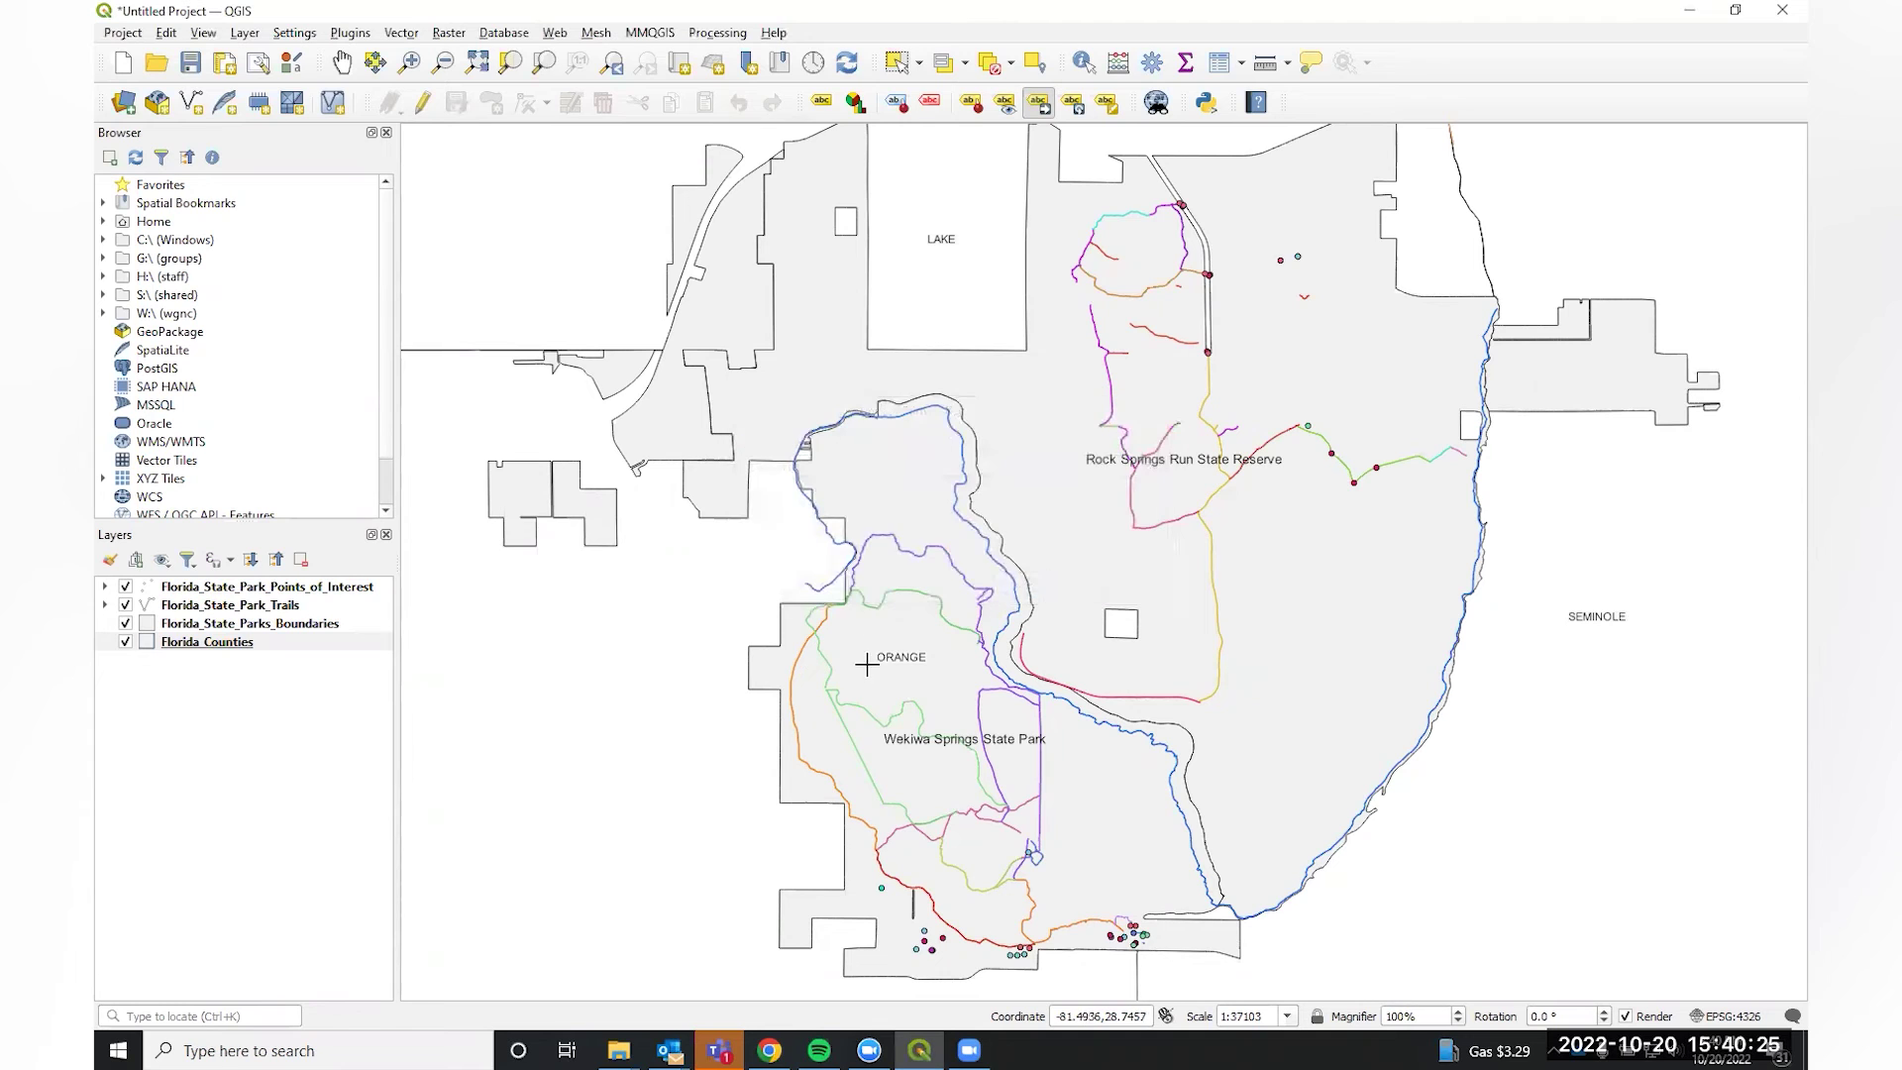
{"action": "left_click", "coordinate": [651, 648]}
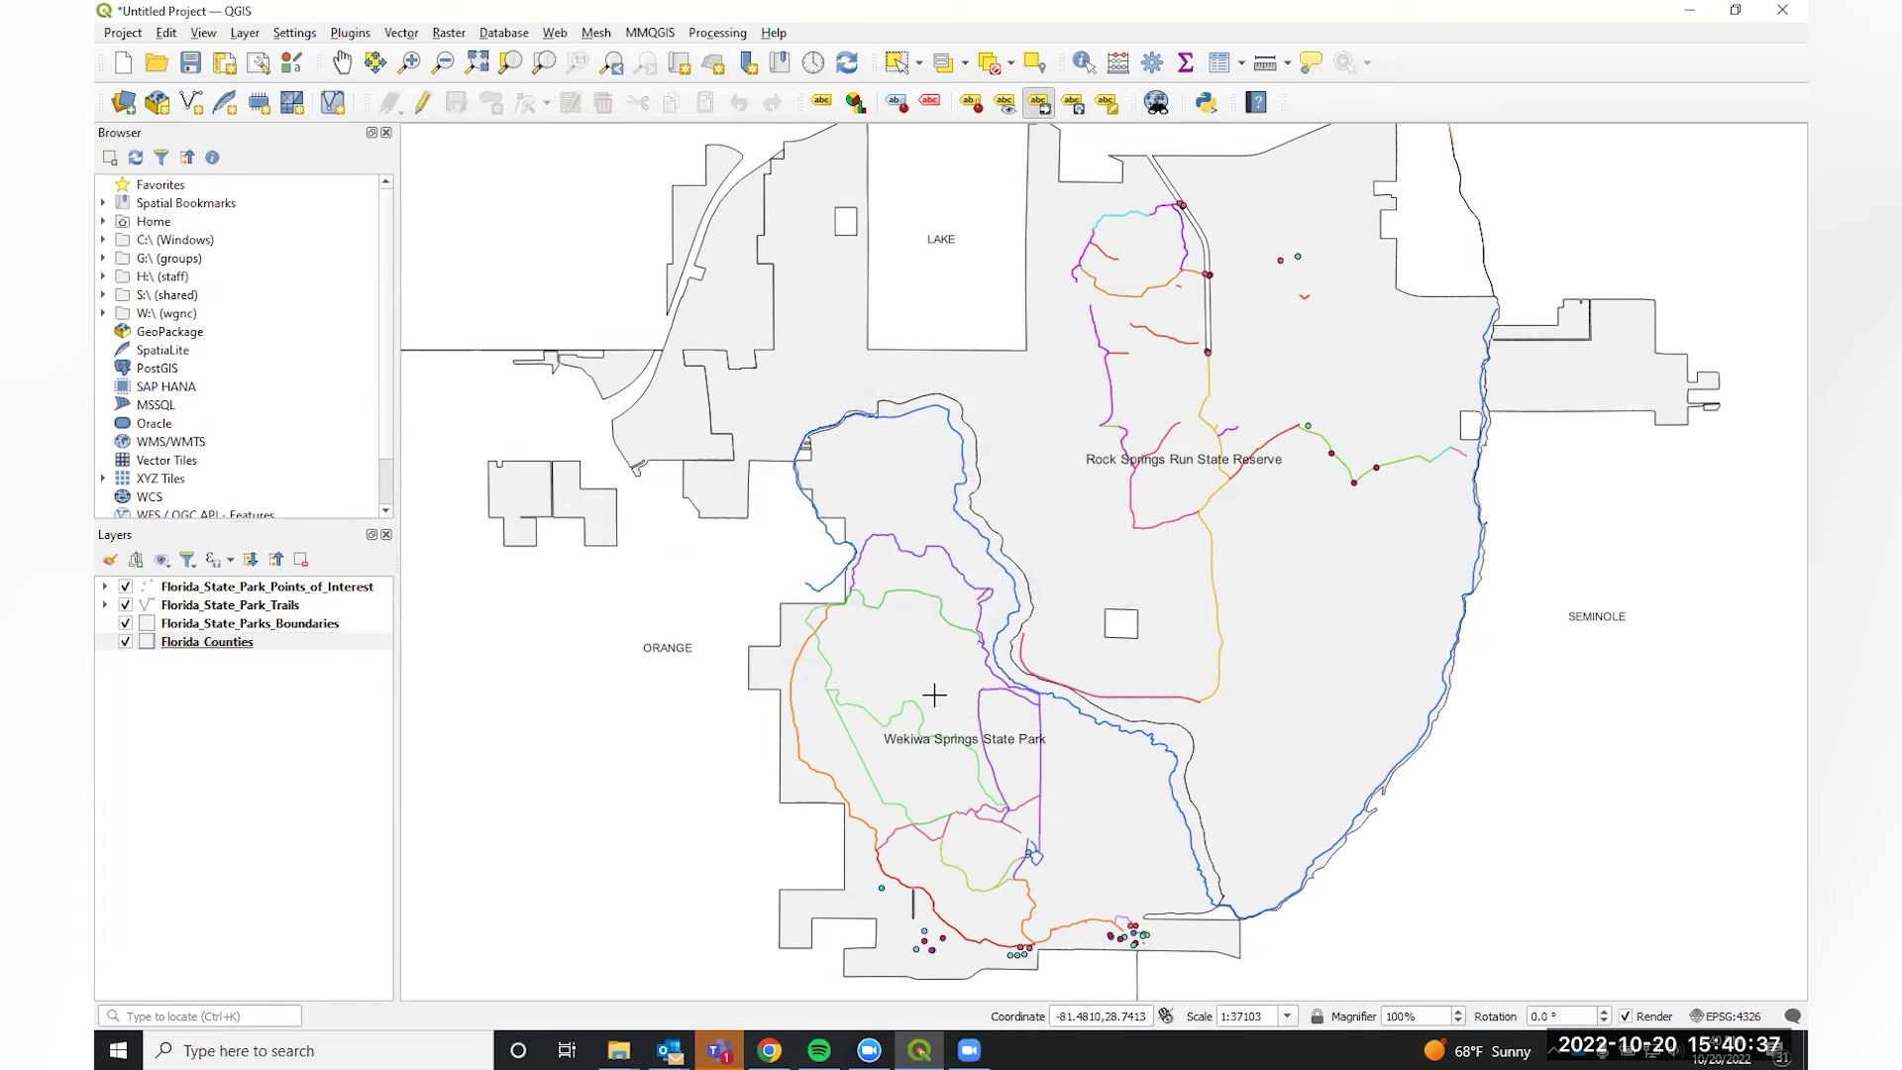
{"action": "left_click", "coordinate": [1041, 102]}
Set the label font style of the Florida_State_Parks_Boundaries layer to Bold.
{"action": "left_click", "coordinate": [341, 62]}
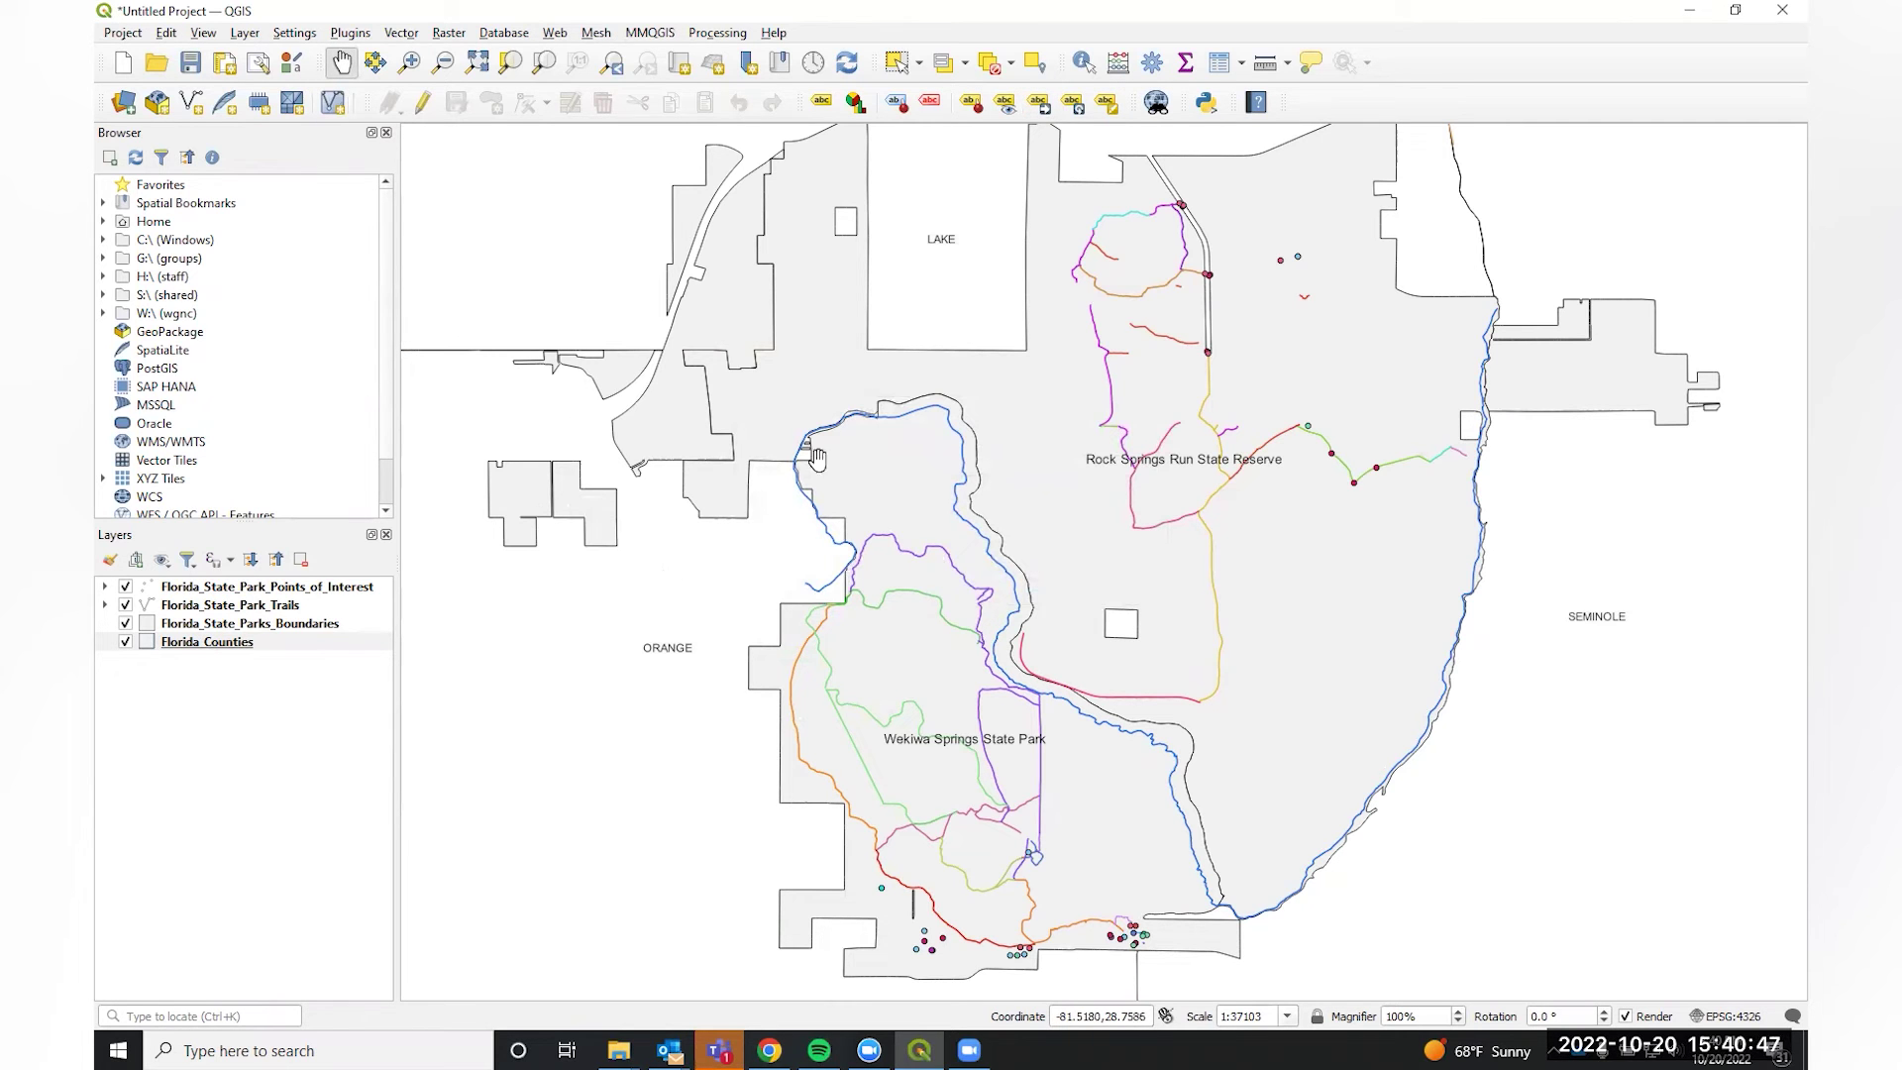
{"action": "left_click_drag", "start_coordinate": [878, 394], "coordinate": [922, 441]}
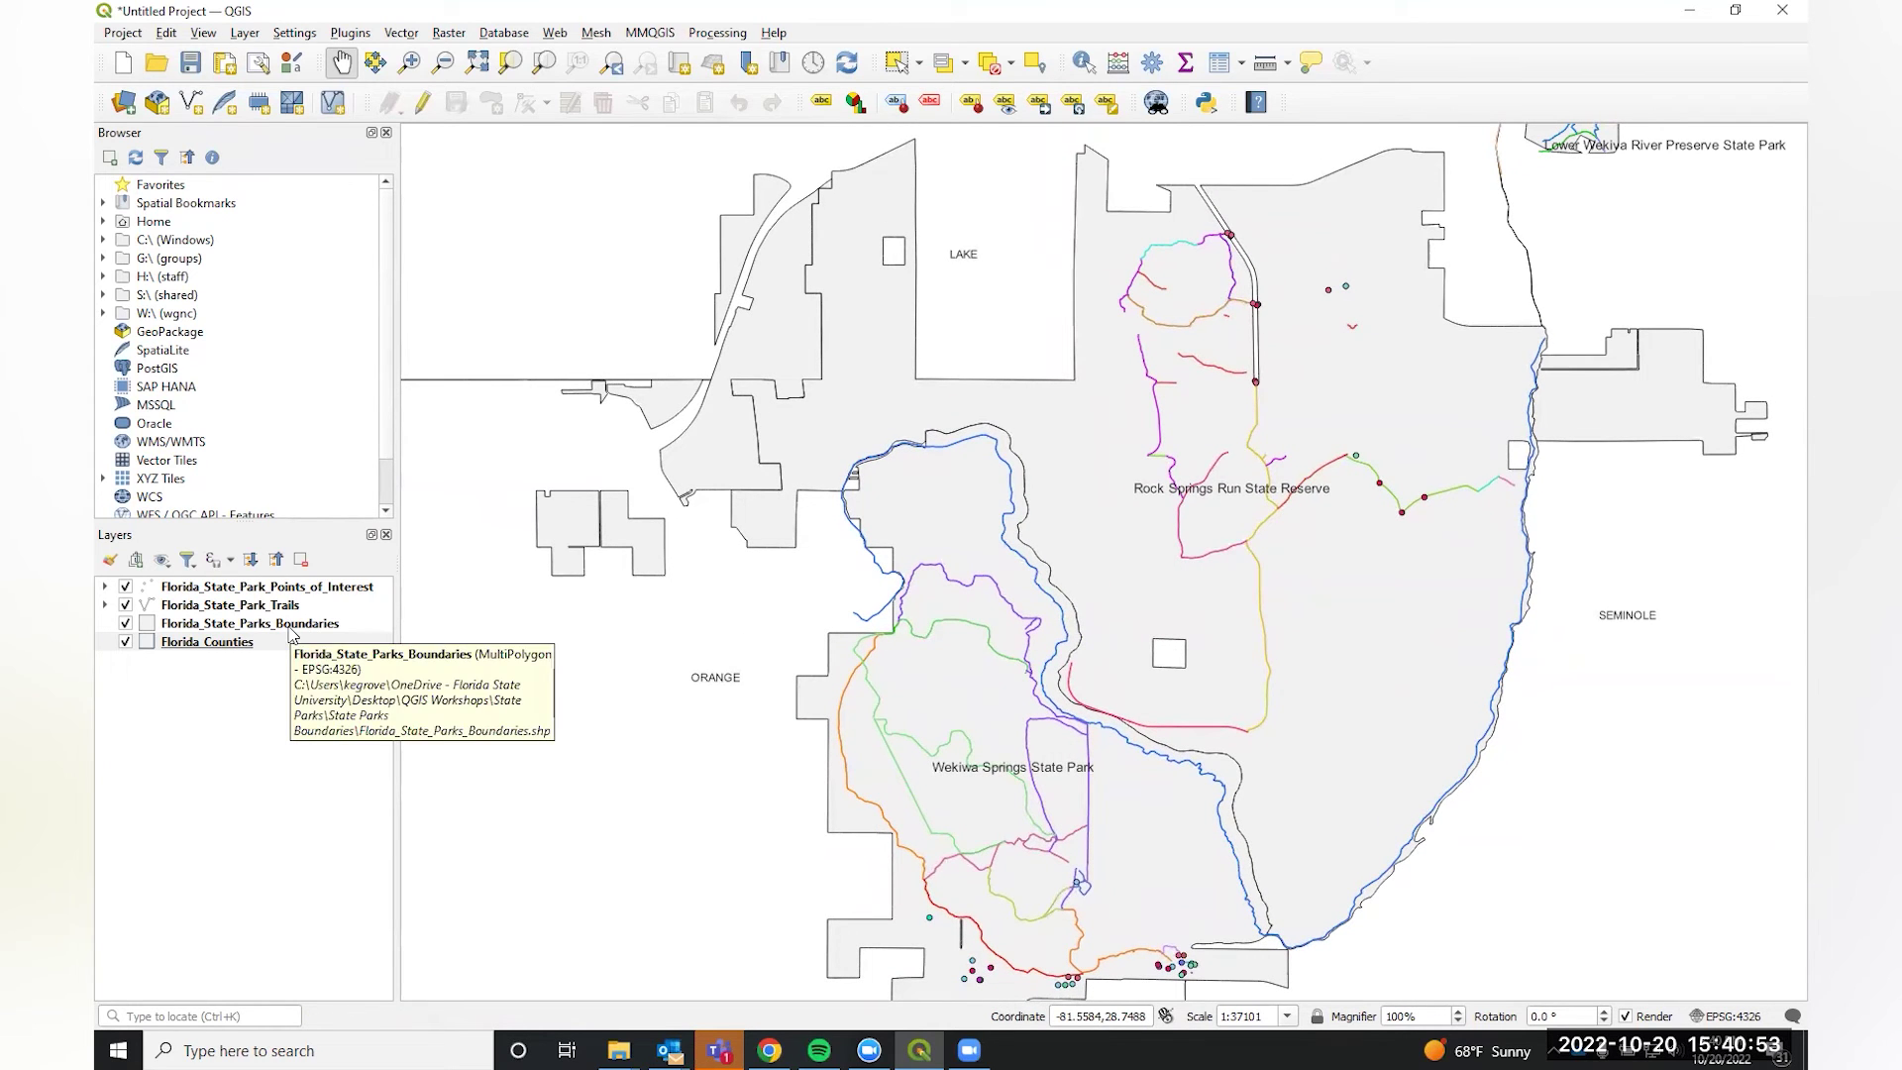
{"action": "left_click", "coordinate": [302, 624]}
{"action": "right_click", "coordinate": [309, 626]}
{"action": "left_click", "coordinate": [313, 617]}
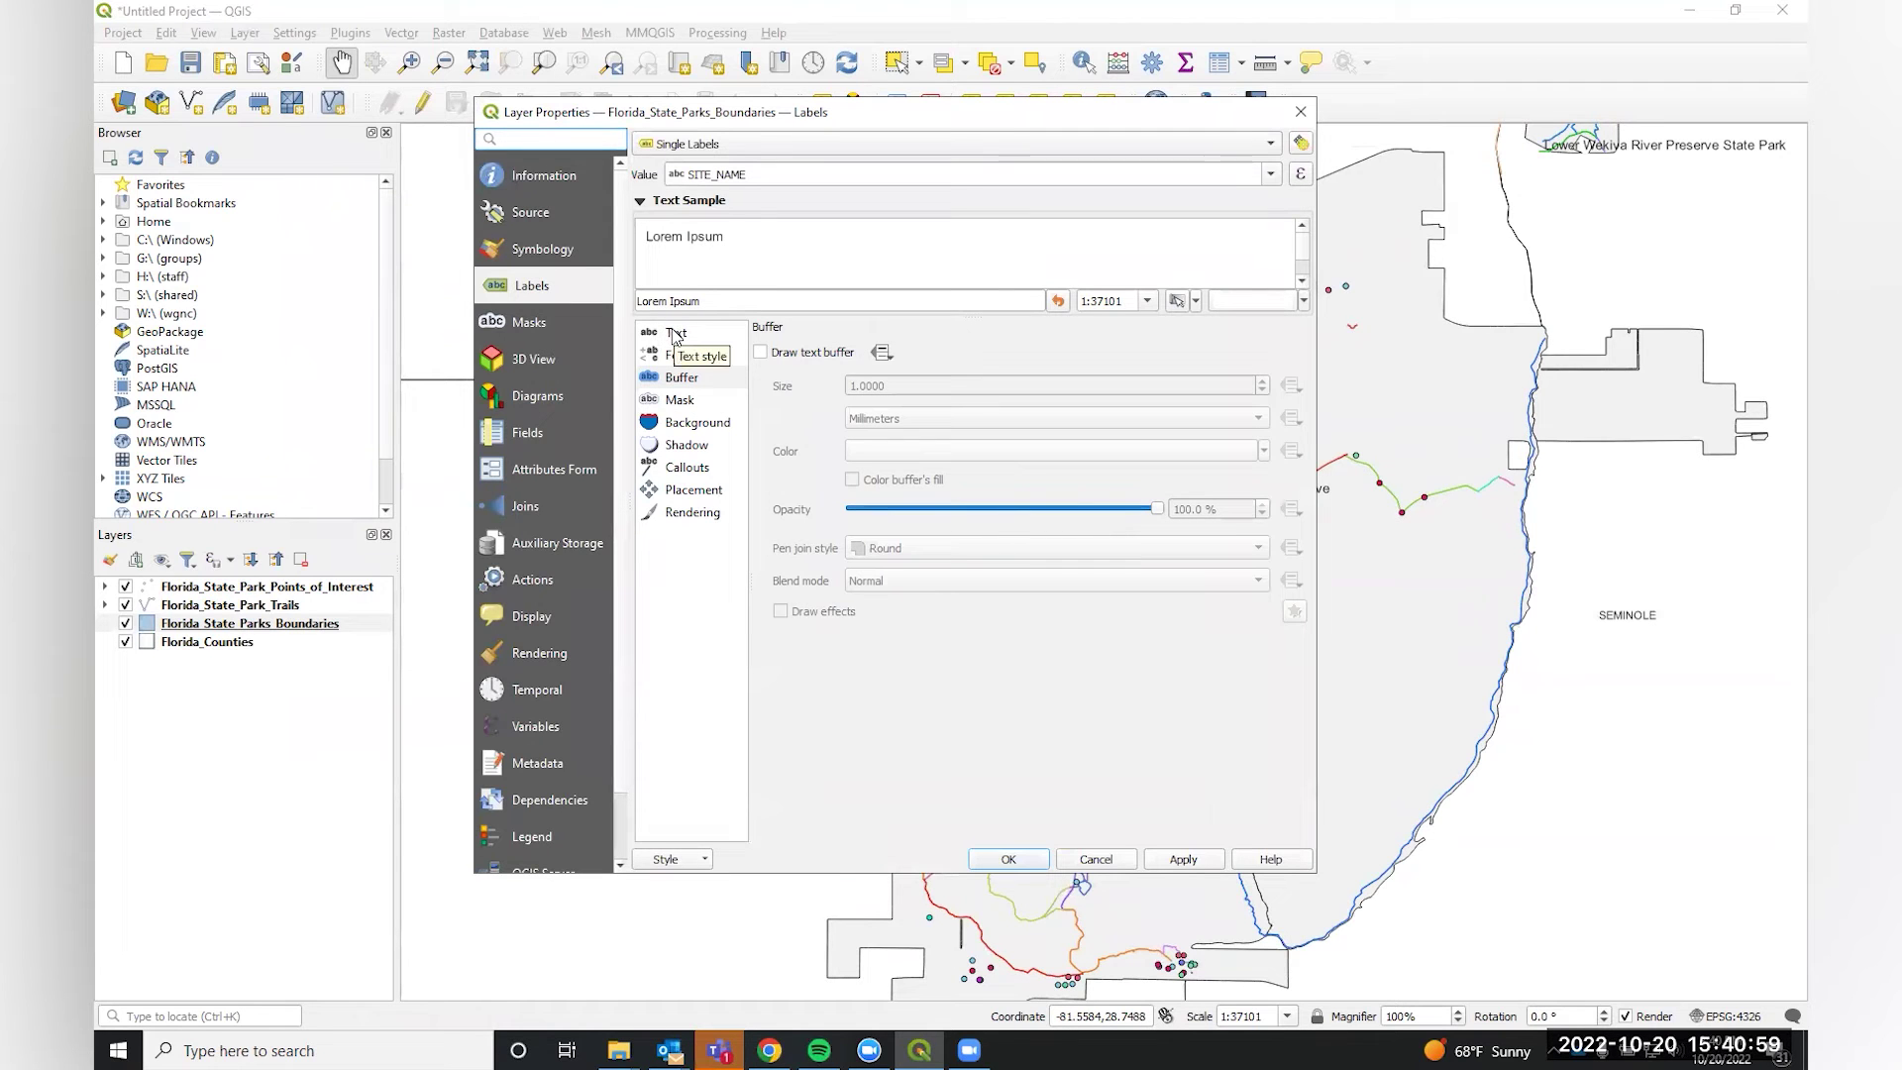
{"action": "left_click", "coordinate": [674, 333]}
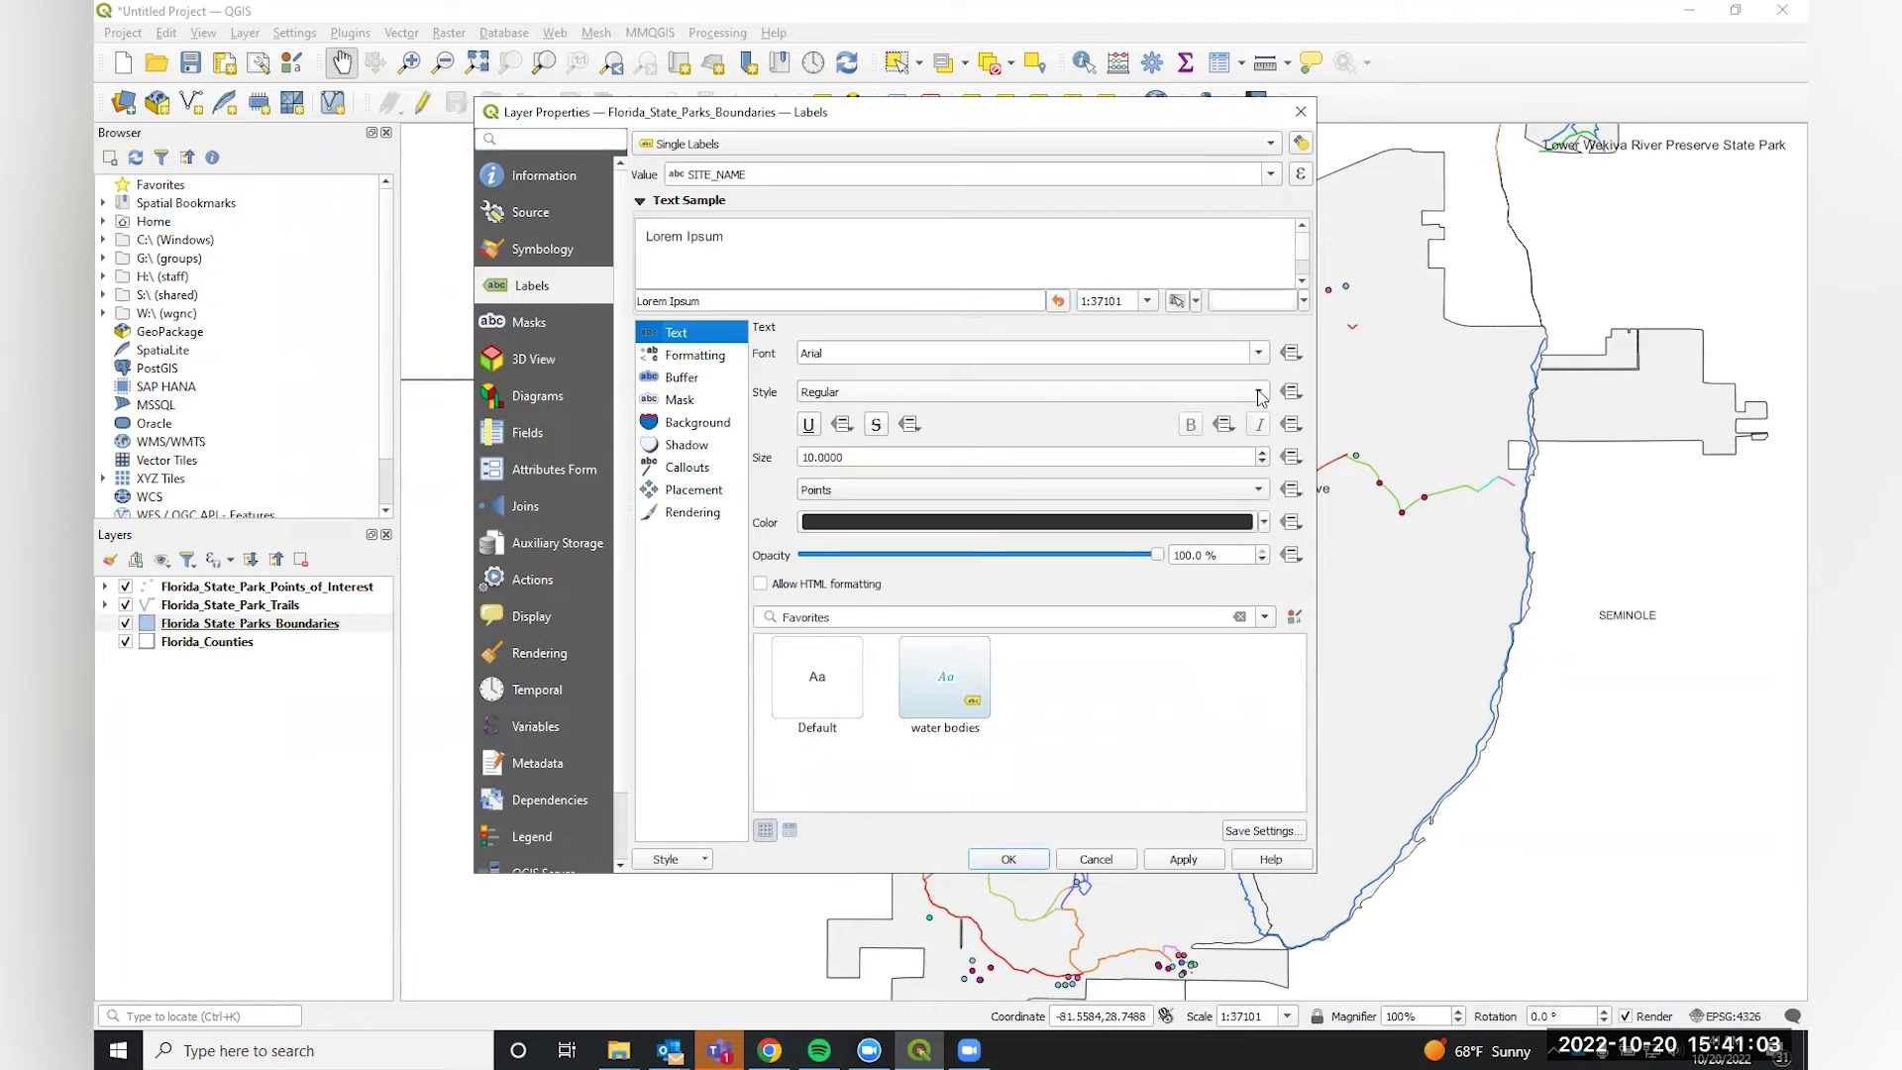
{"action": "left_click", "coordinate": [1255, 394]}
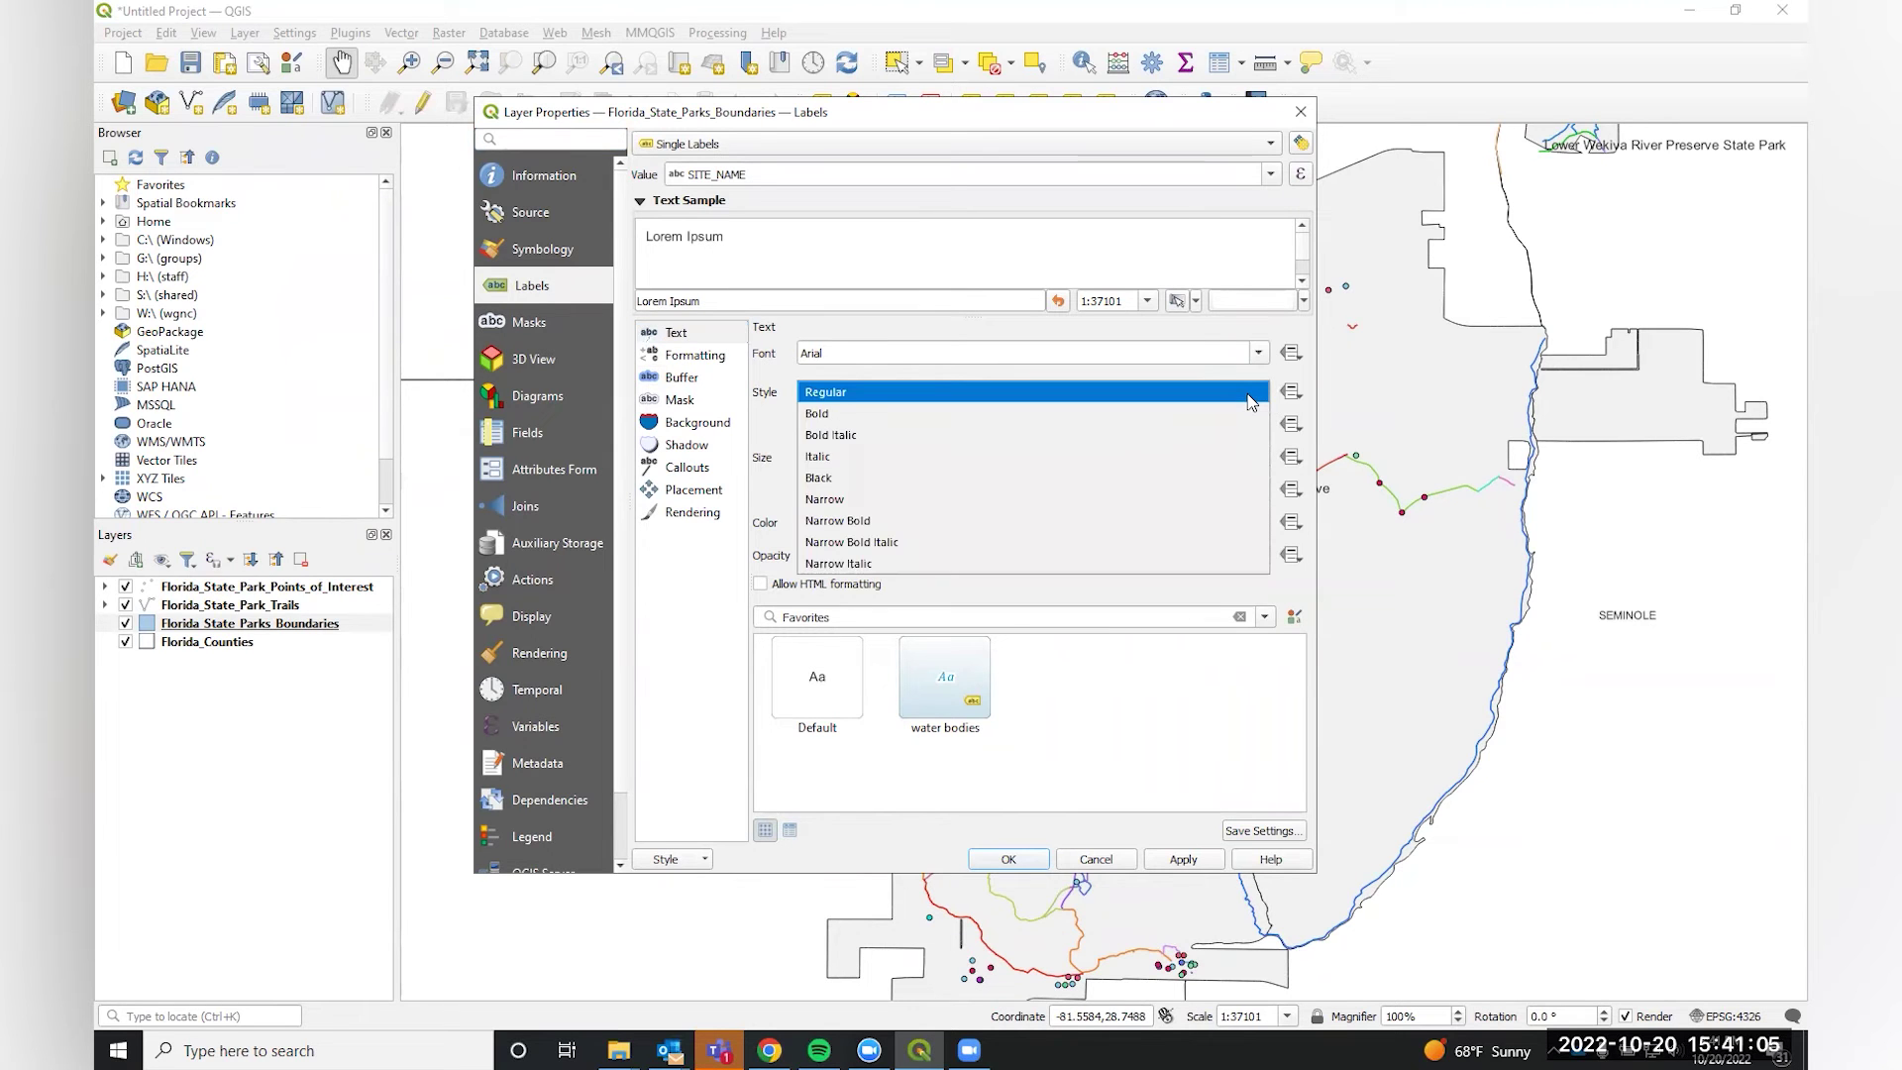
{"action": "left_click", "coordinate": [1203, 426]}
Add a text buffer to the Florida_State_Parks_Boundaries labels, then apply the label settings and close the layer properties.
{"action": "mouse_move", "coordinate": [1138, 523]}
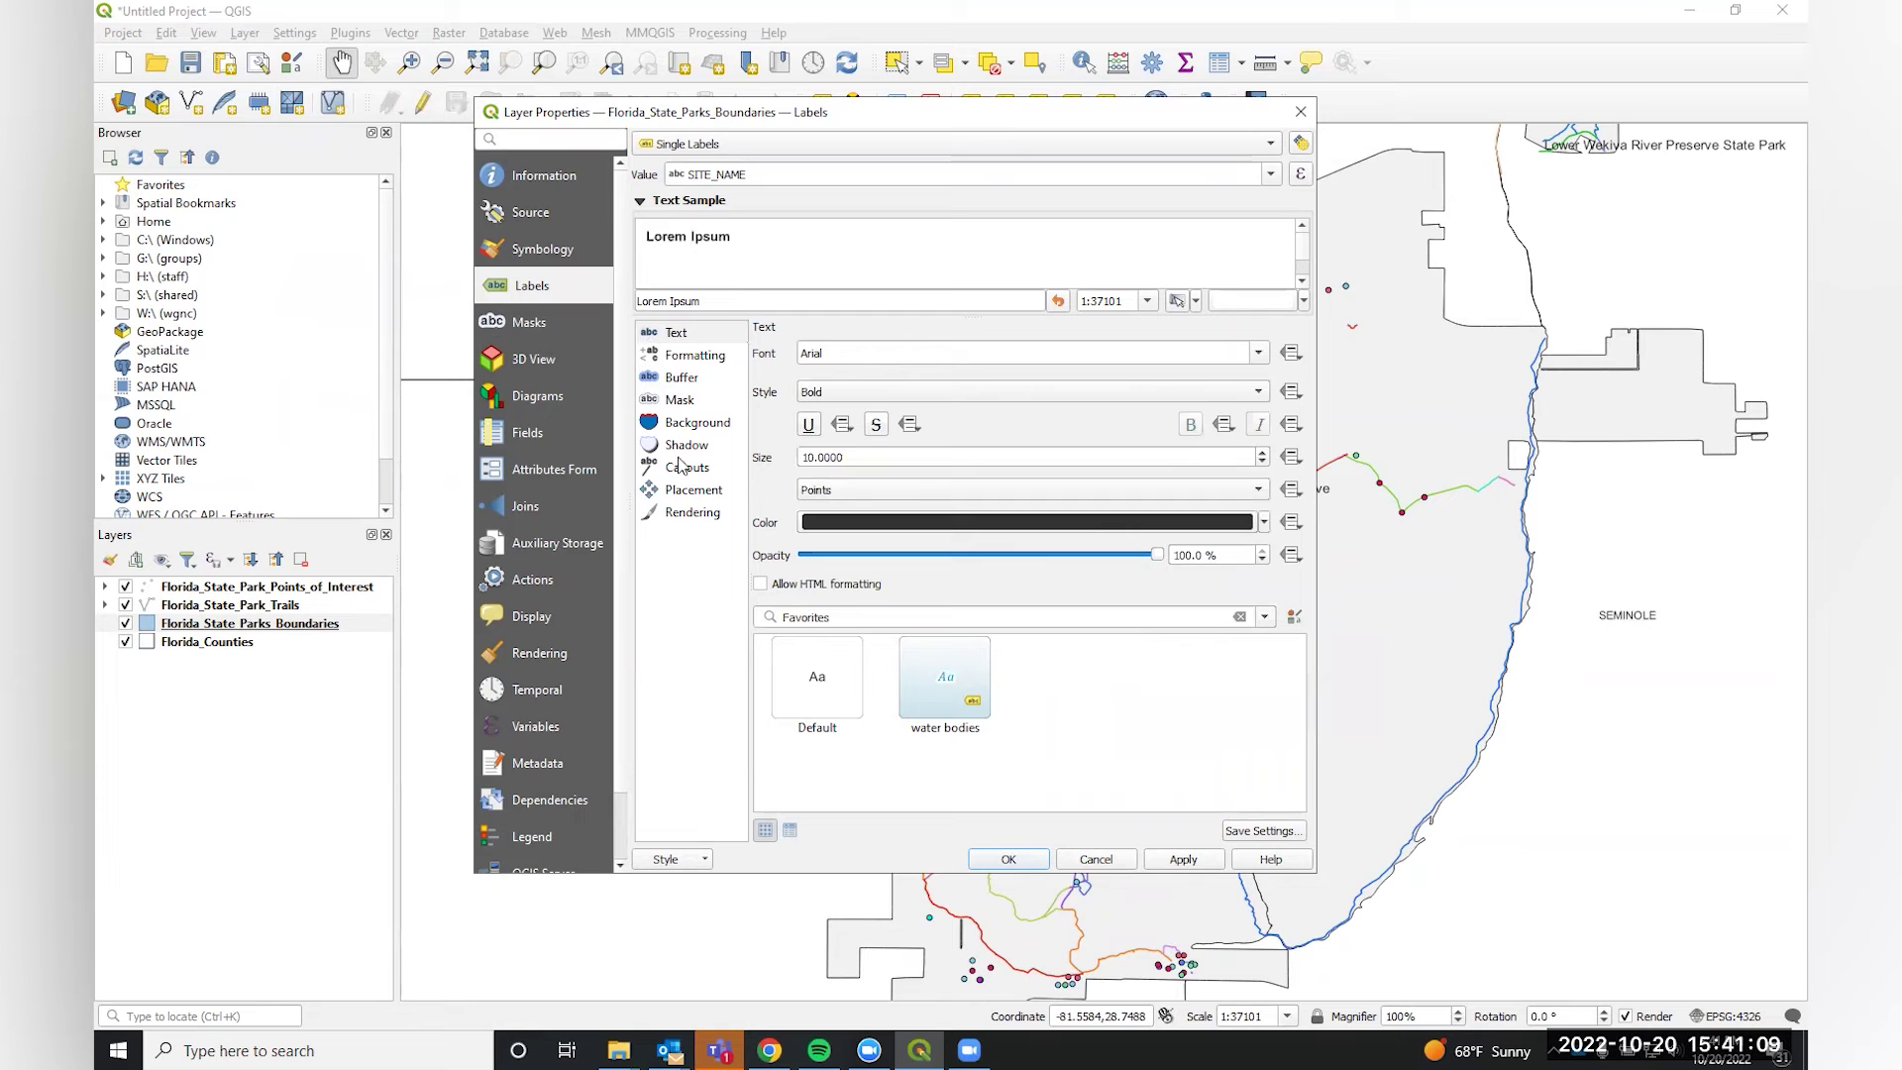
{"action": "left_click", "coordinate": [682, 380]}
{"action": "left_click", "coordinate": [761, 352]}
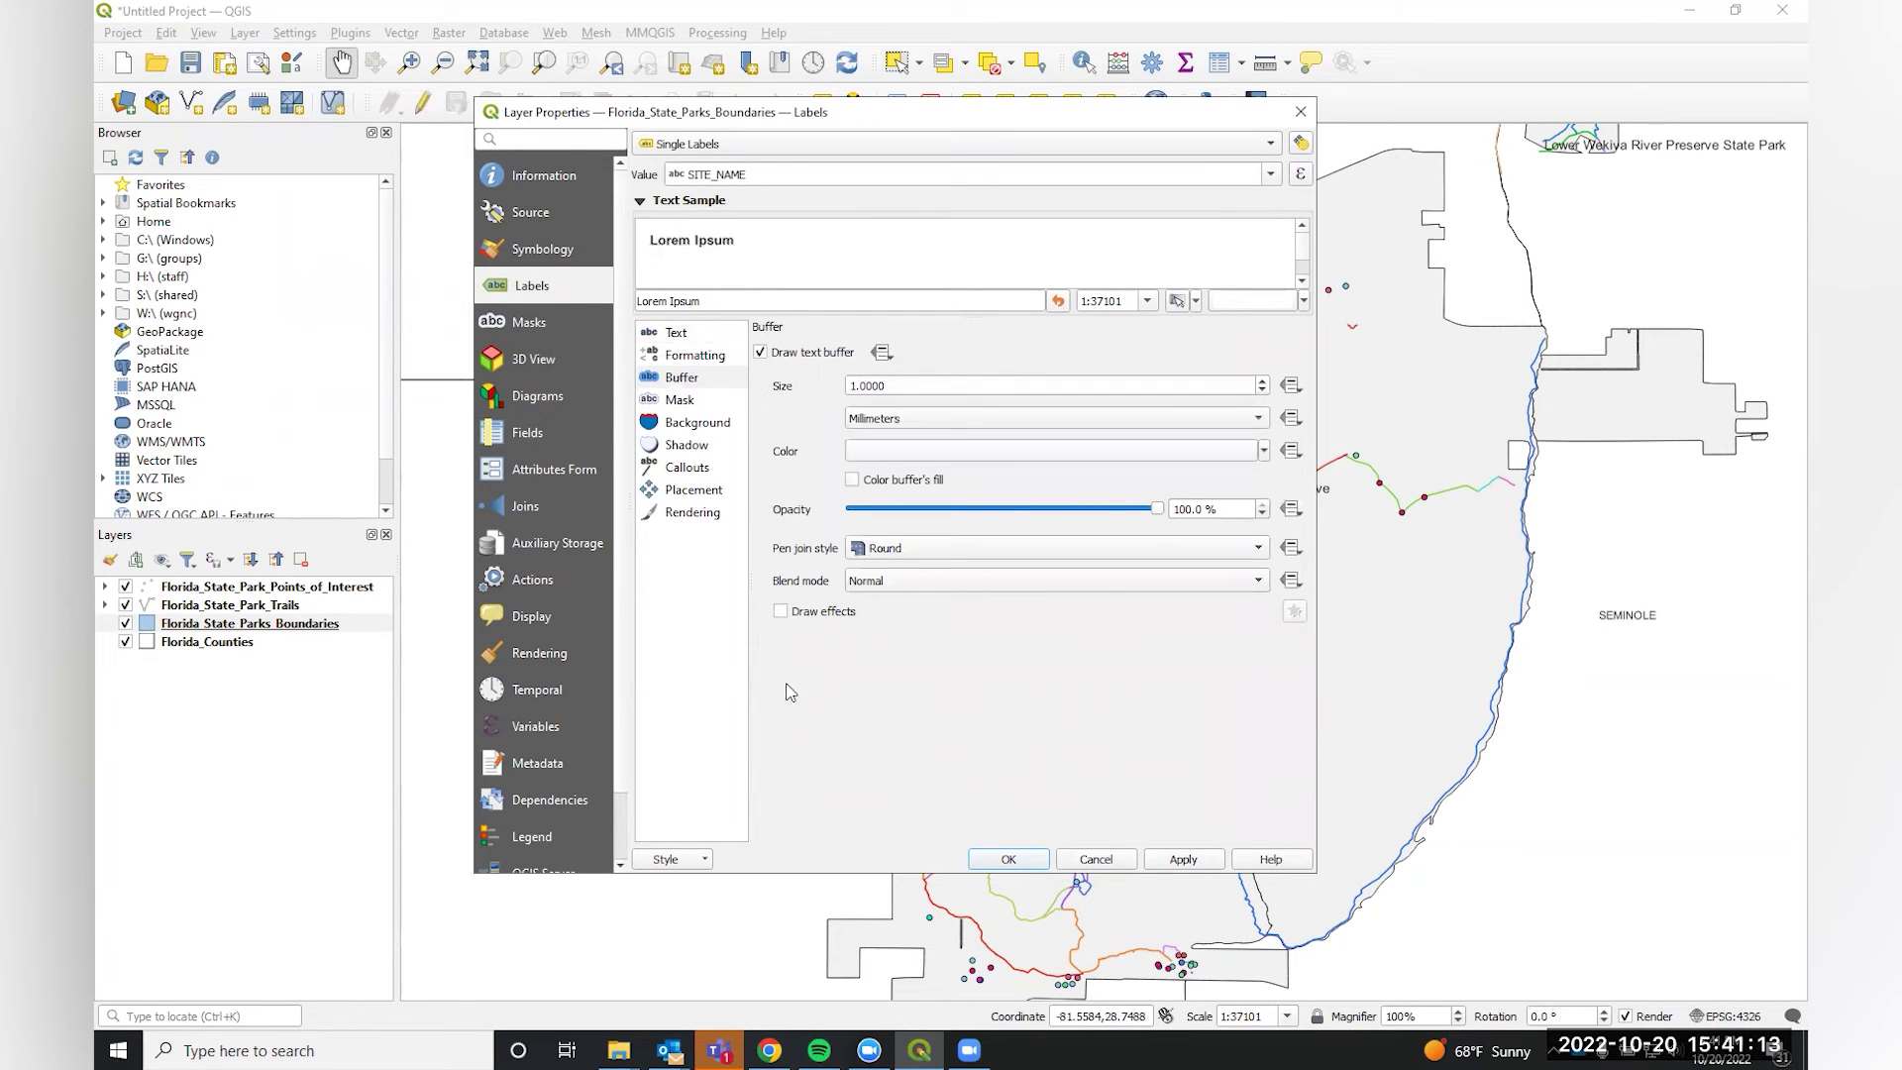
{"action": "left_click", "coordinate": [681, 339]}
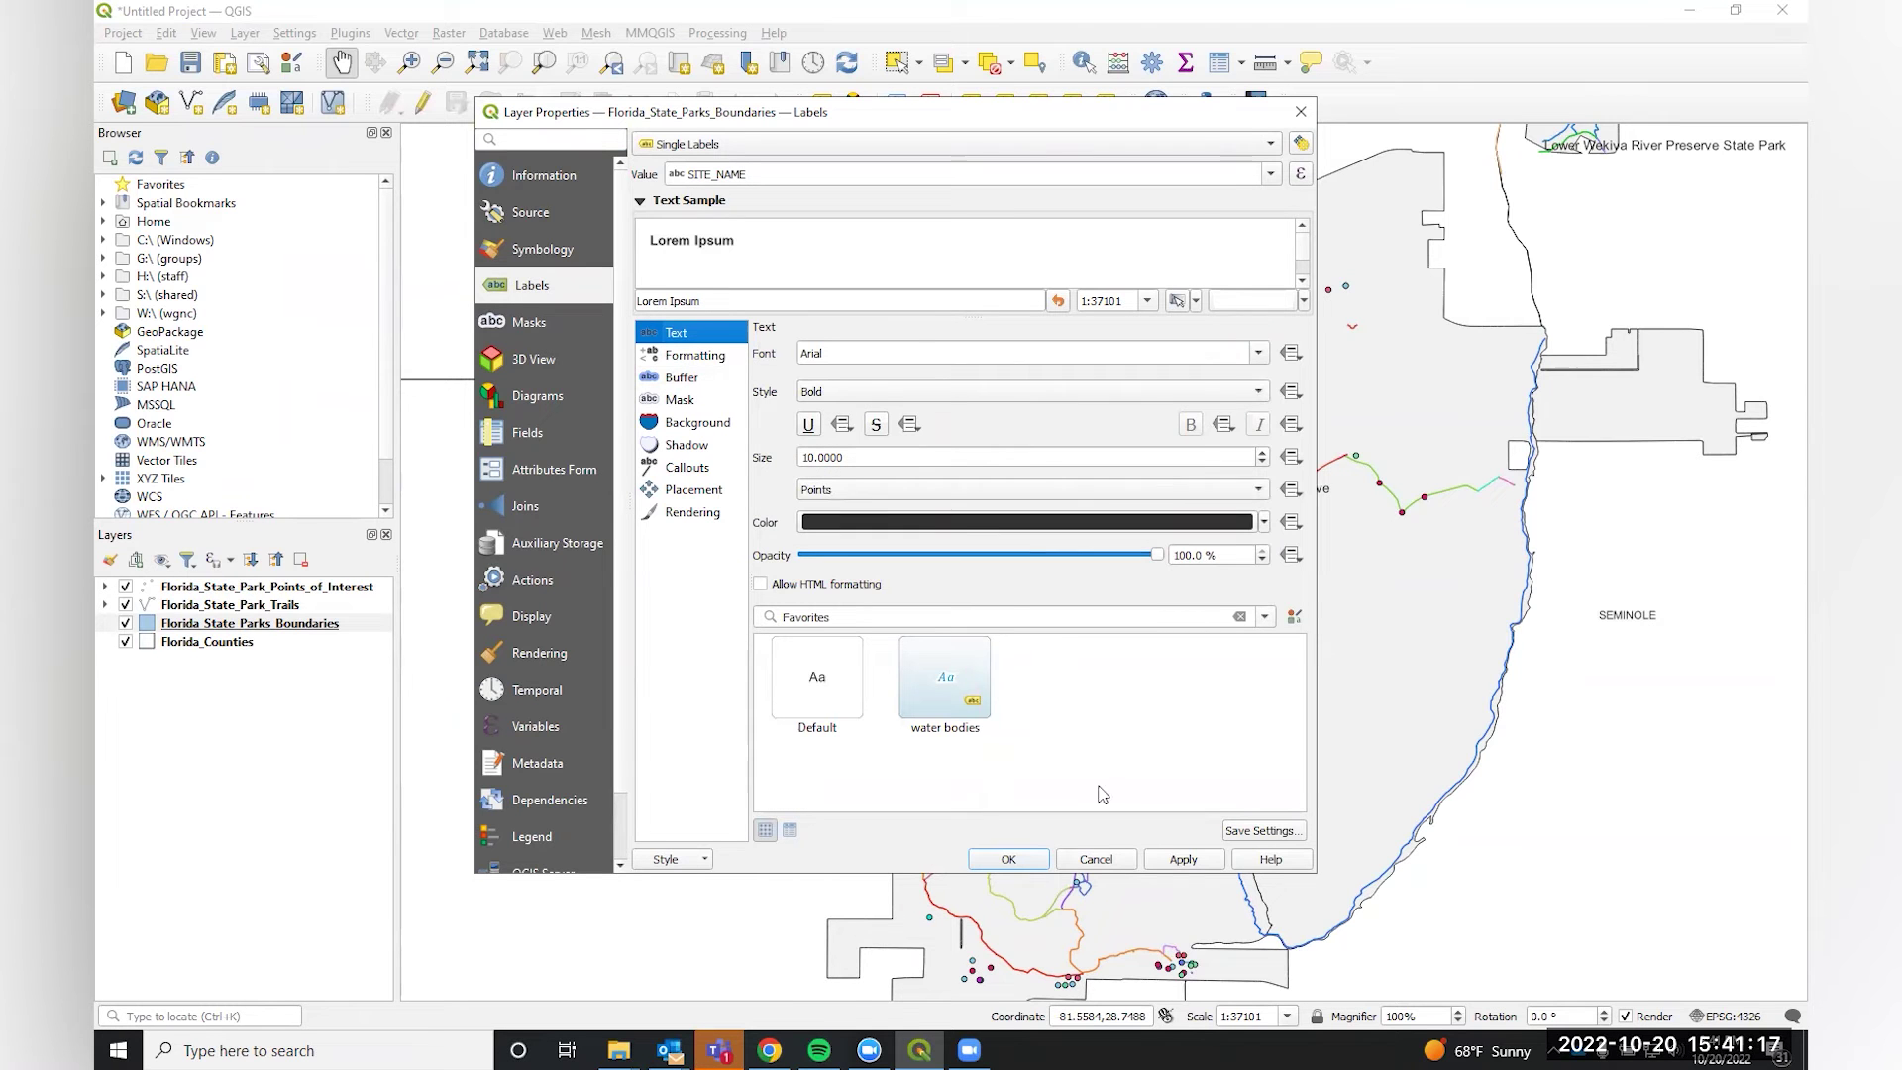
{"action": "left_click", "coordinate": [1164, 864]}
{"action": "left_click", "coordinate": [1008, 859]}
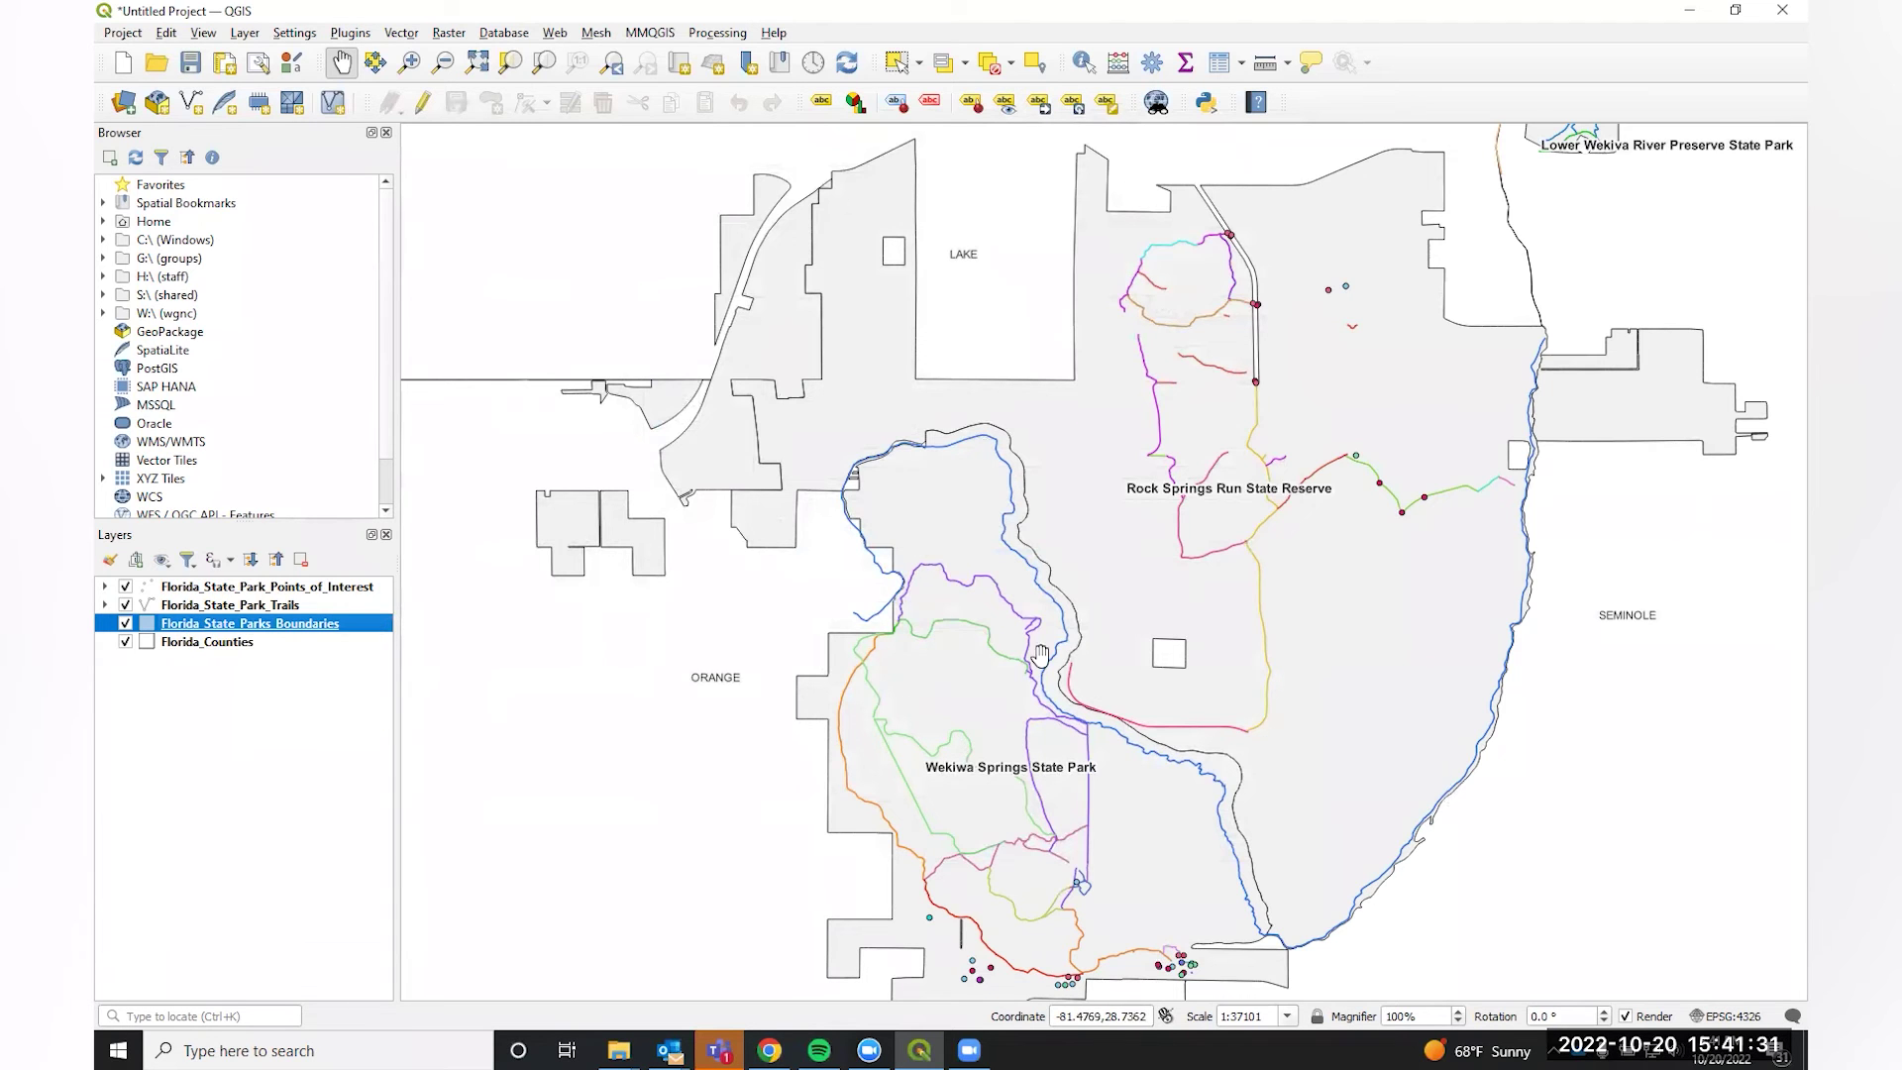
Turn on Single Labels for the Florida_State_Park_Trails layer, using the NAME field as the label value.
{"action": "right_click", "coordinate": [181, 606]}
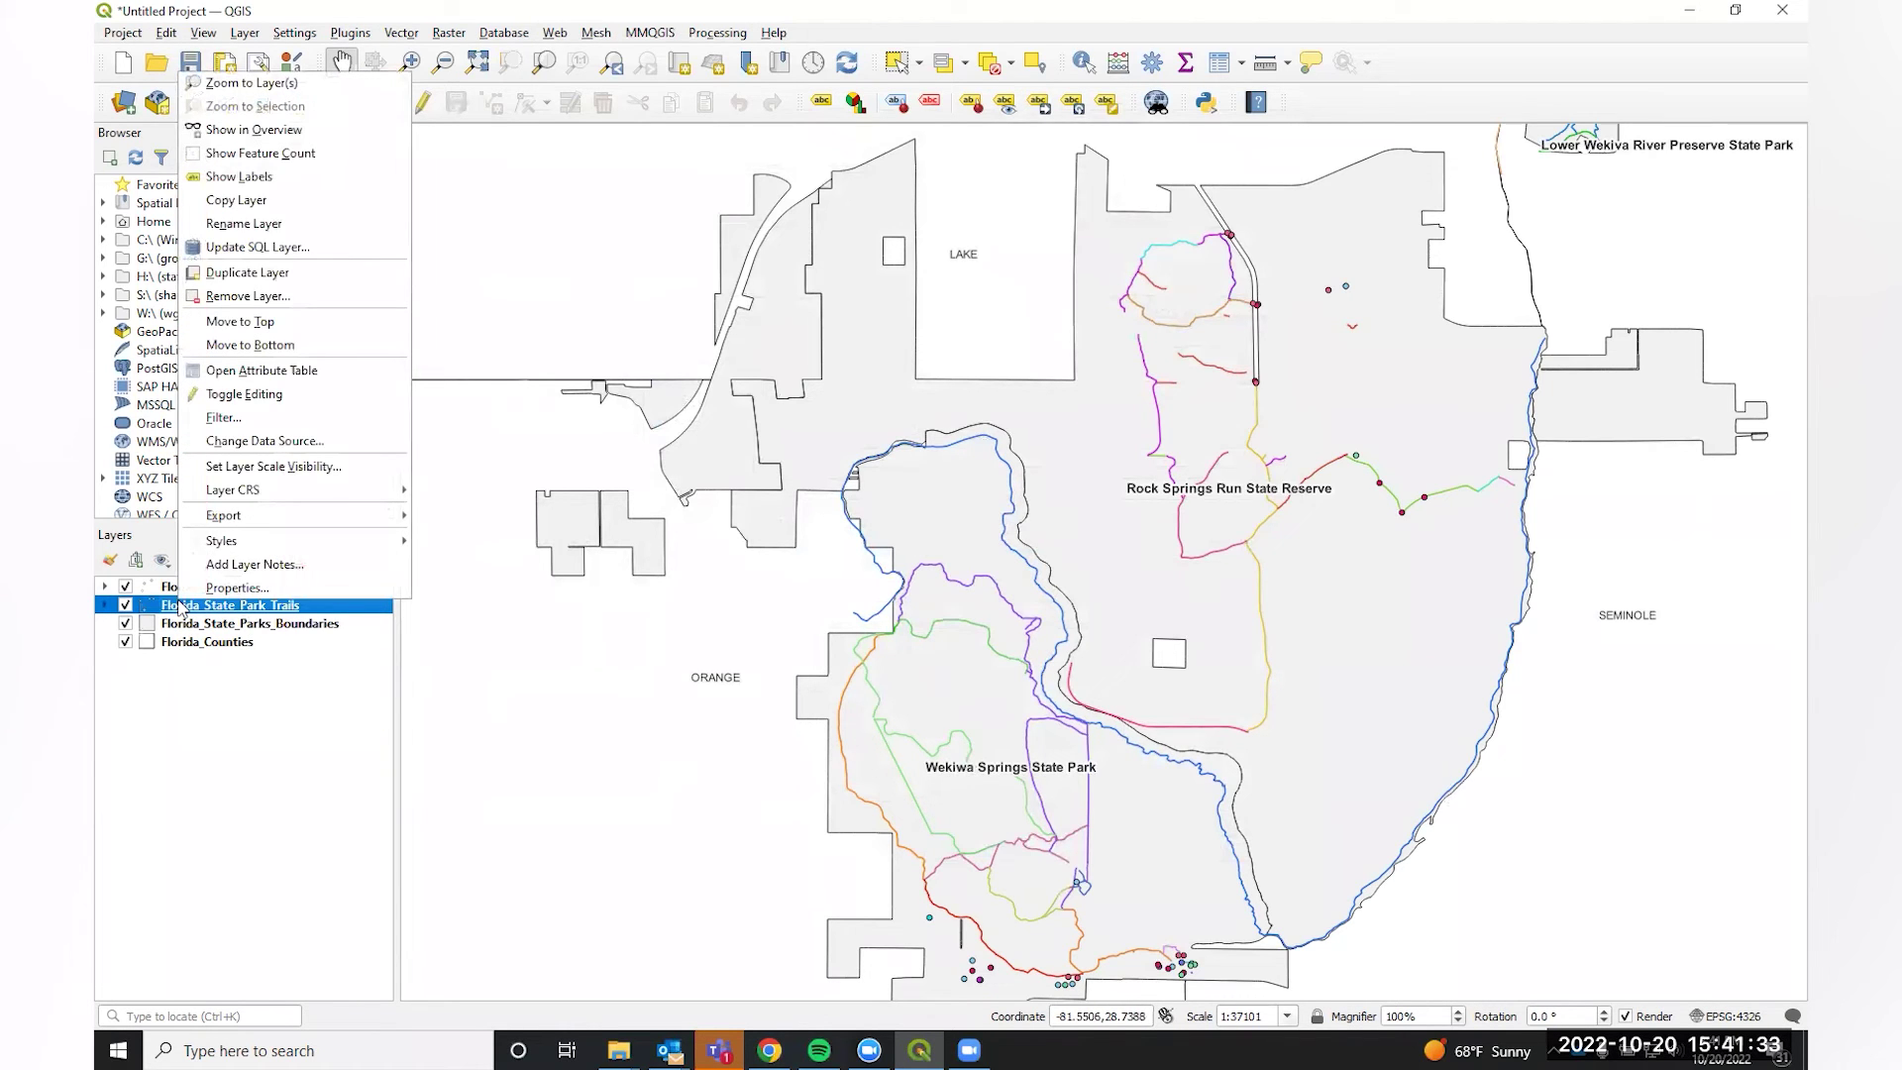
{"action": "left_click", "coordinate": [237, 587]}
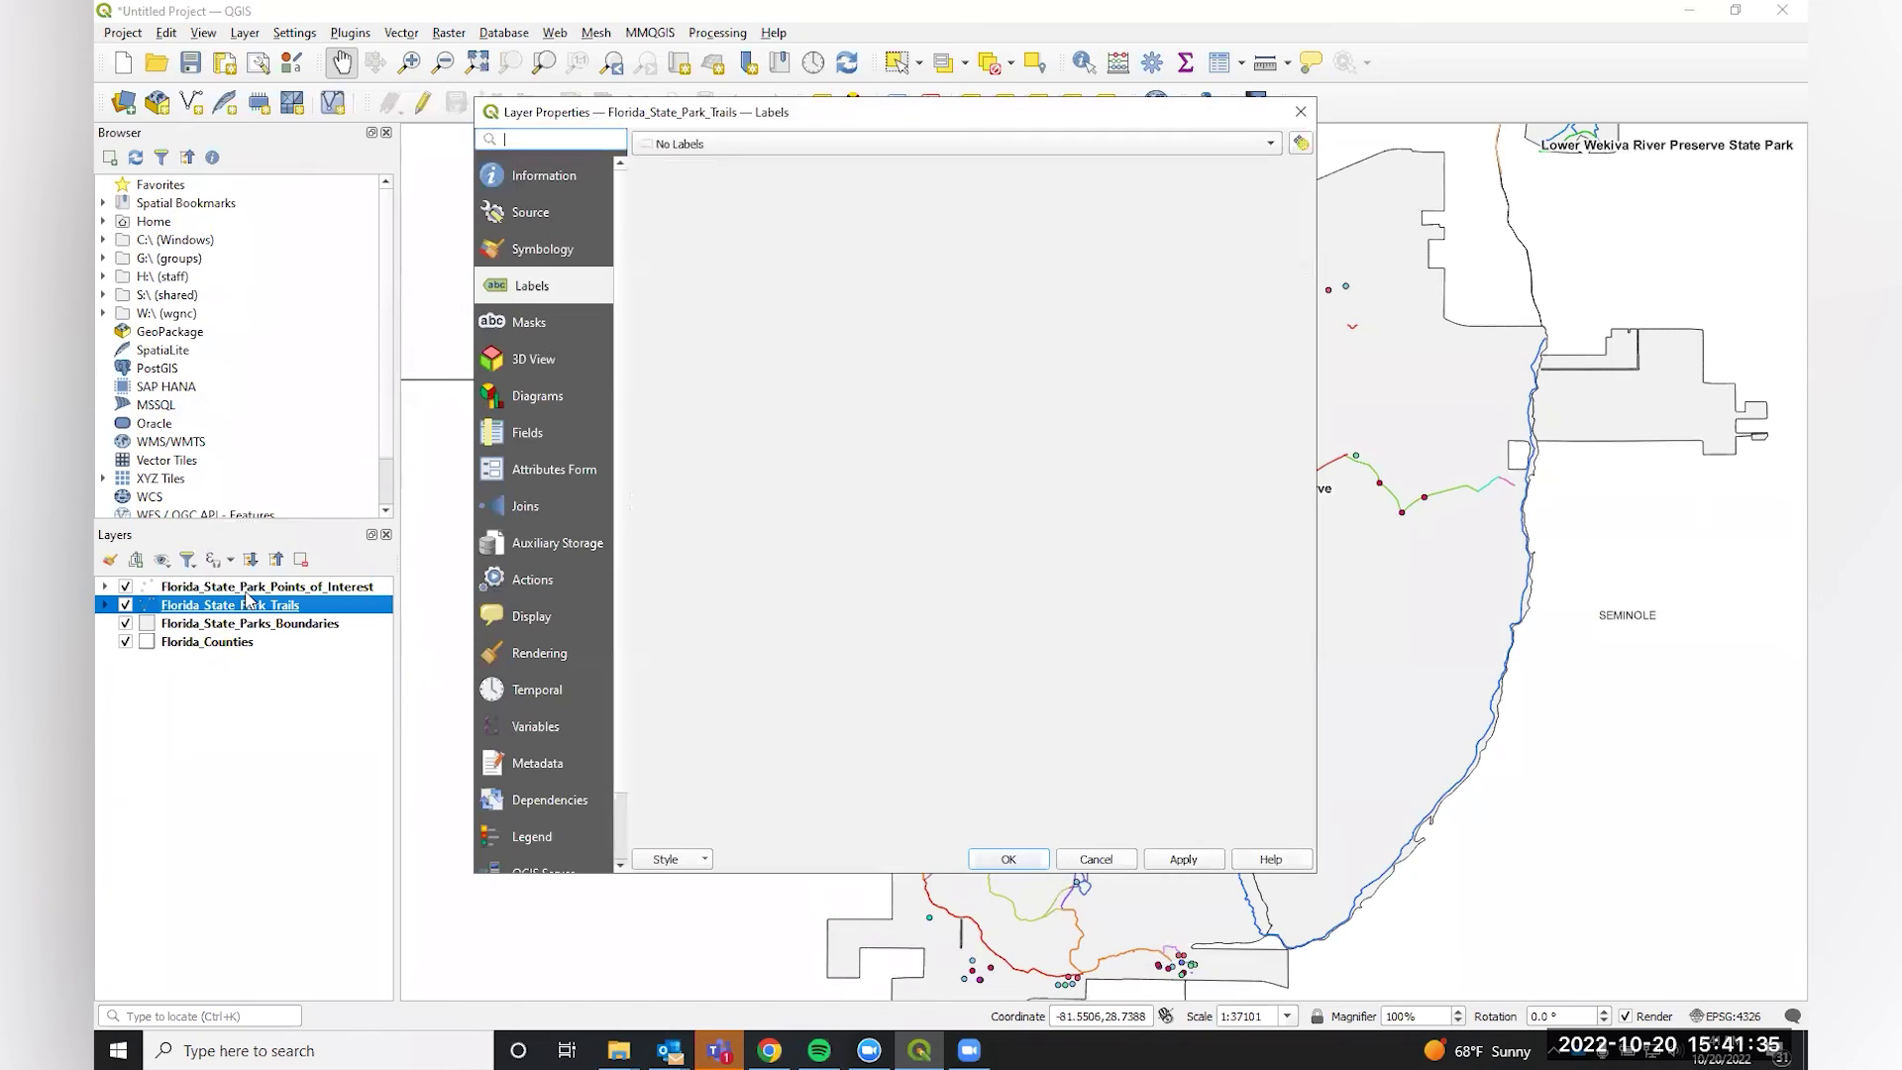
{"action": "left_click", "coordinate": [728, 146]}
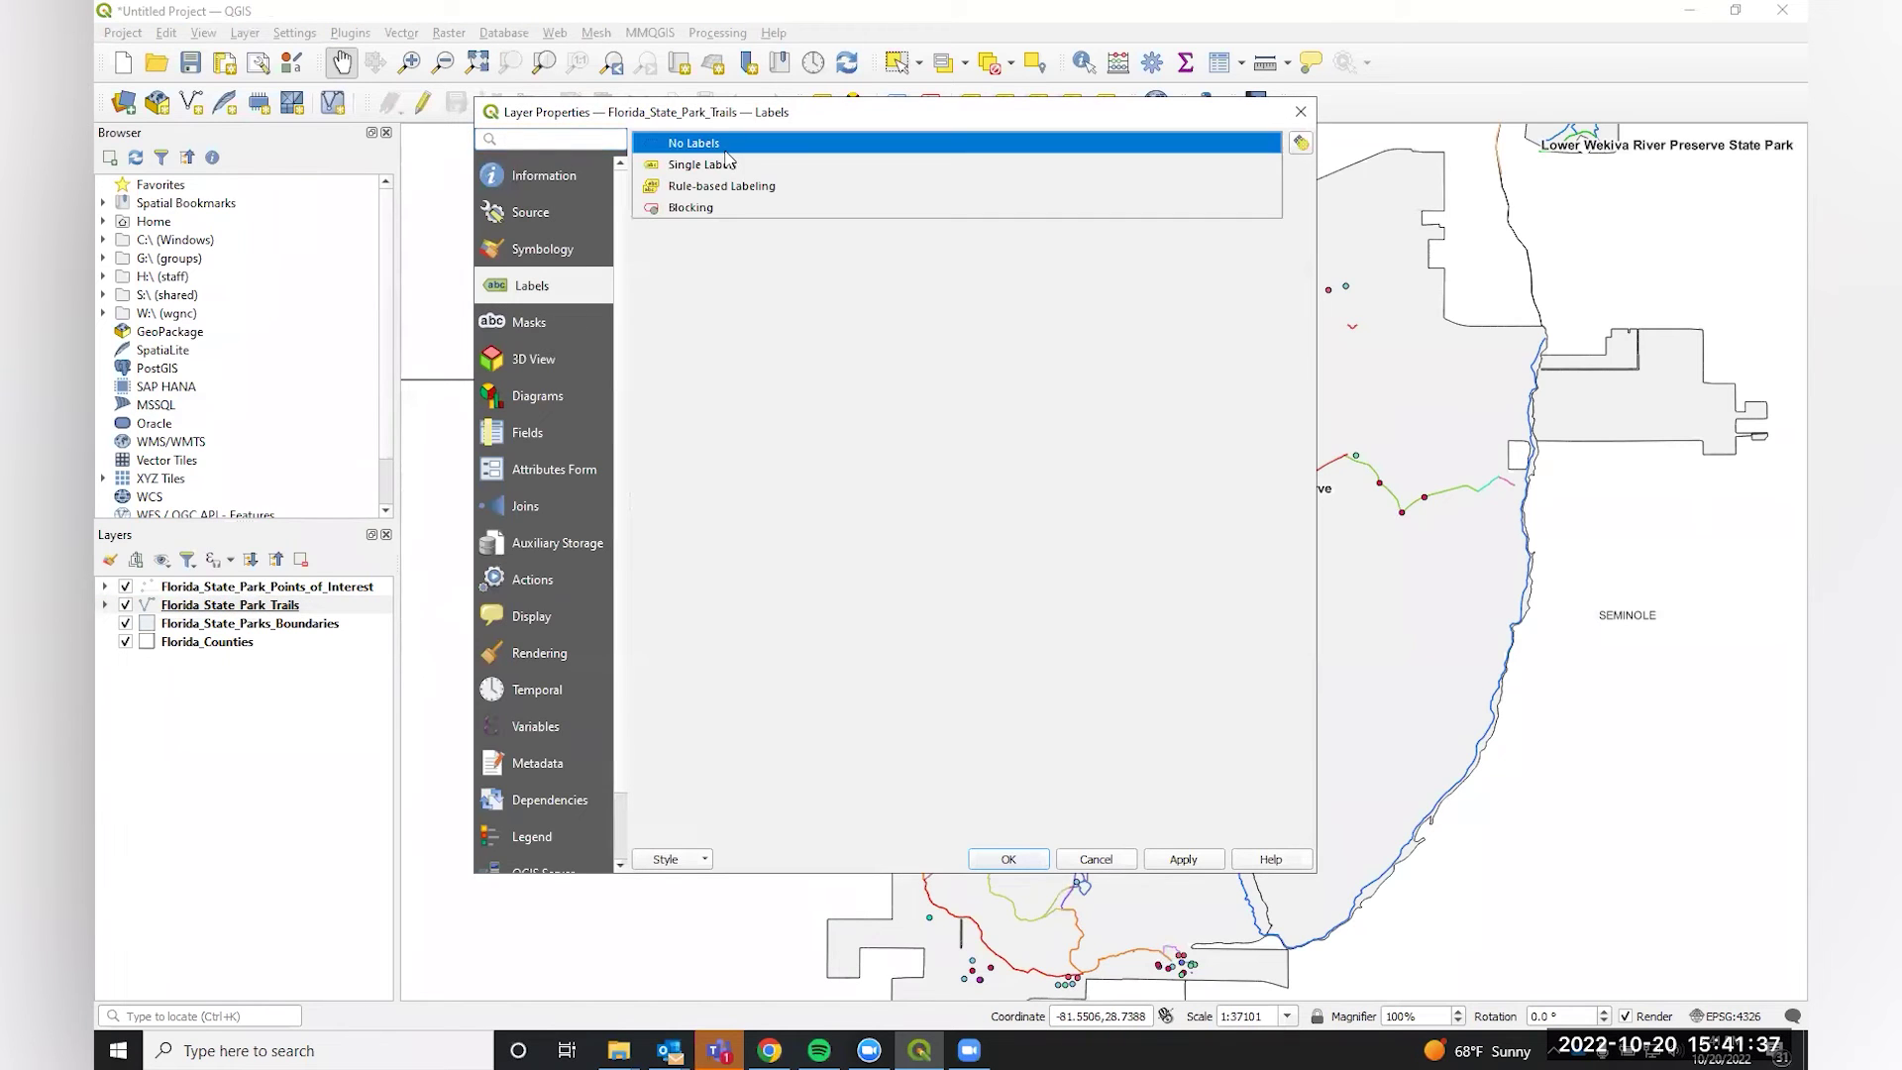
{"action": "left_click", "coordinate": [728, 166]}
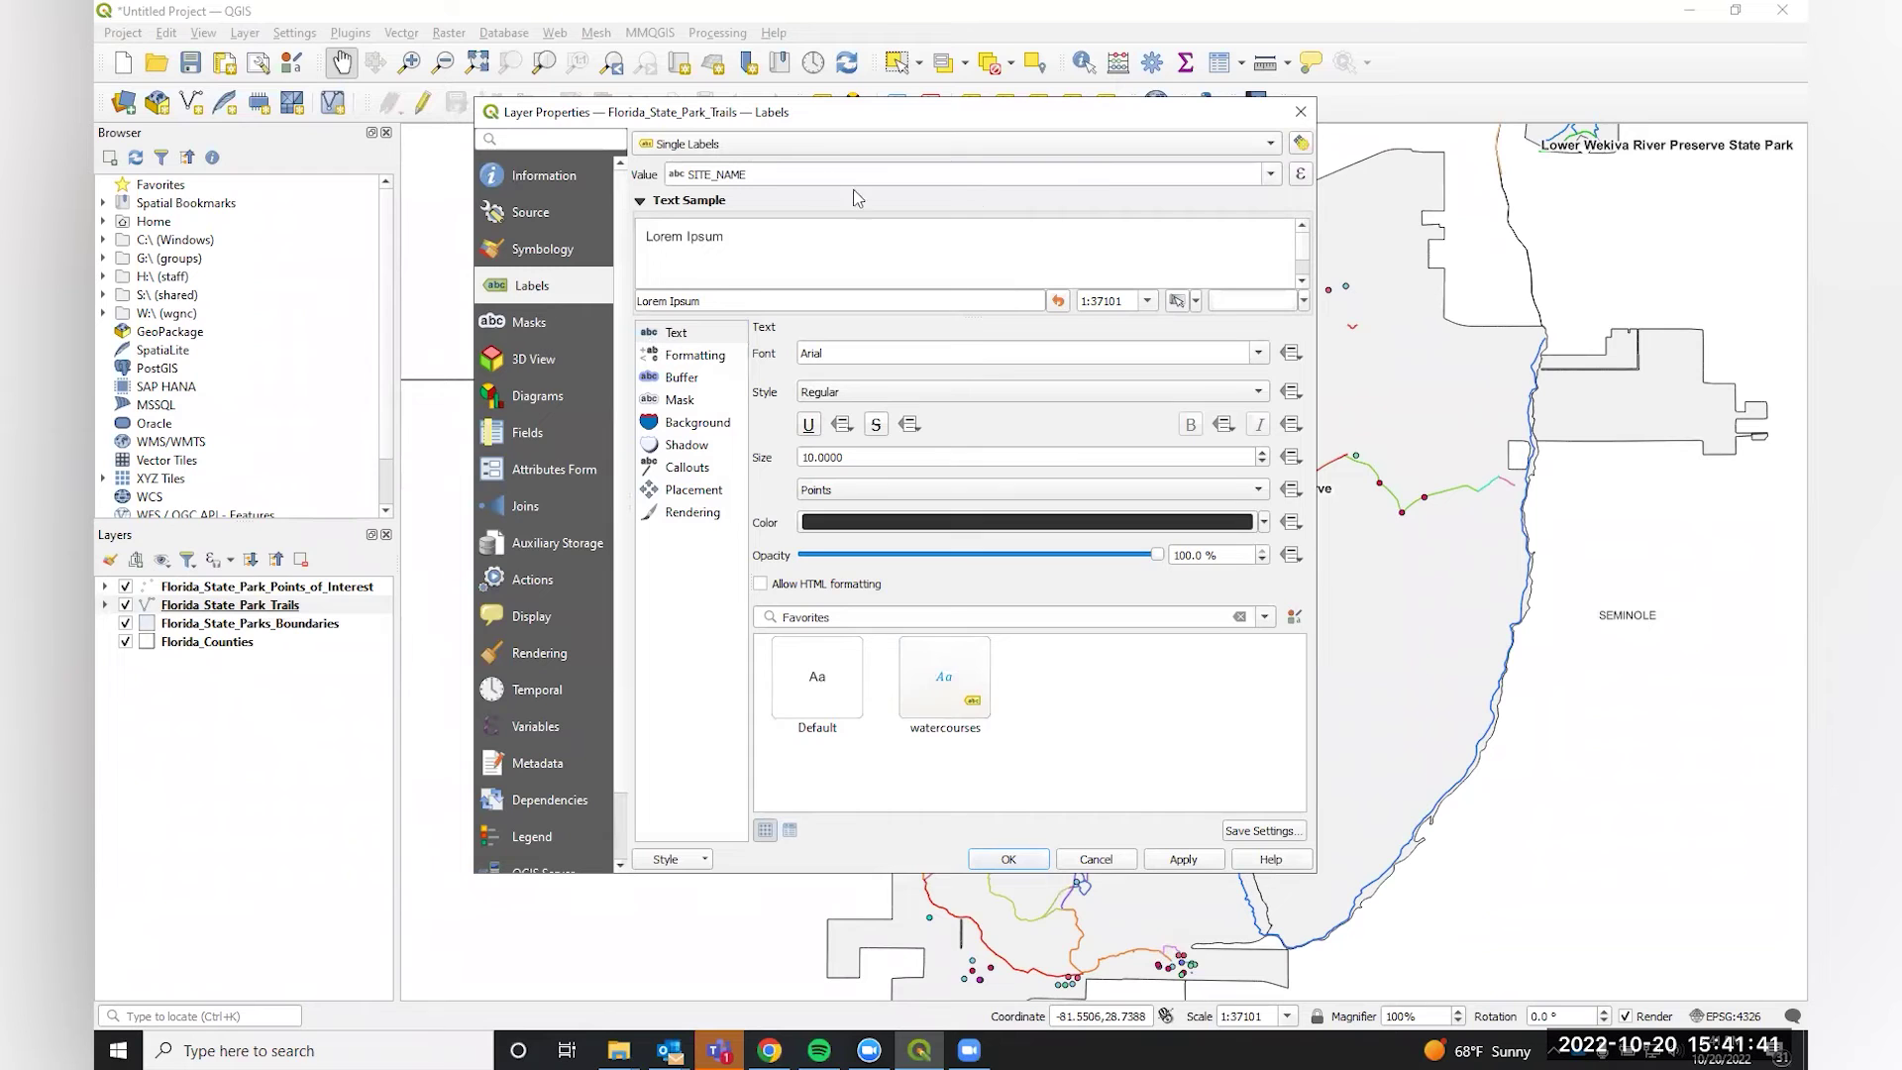
{"action": "left_click", "coordinate": [1270, 176]}
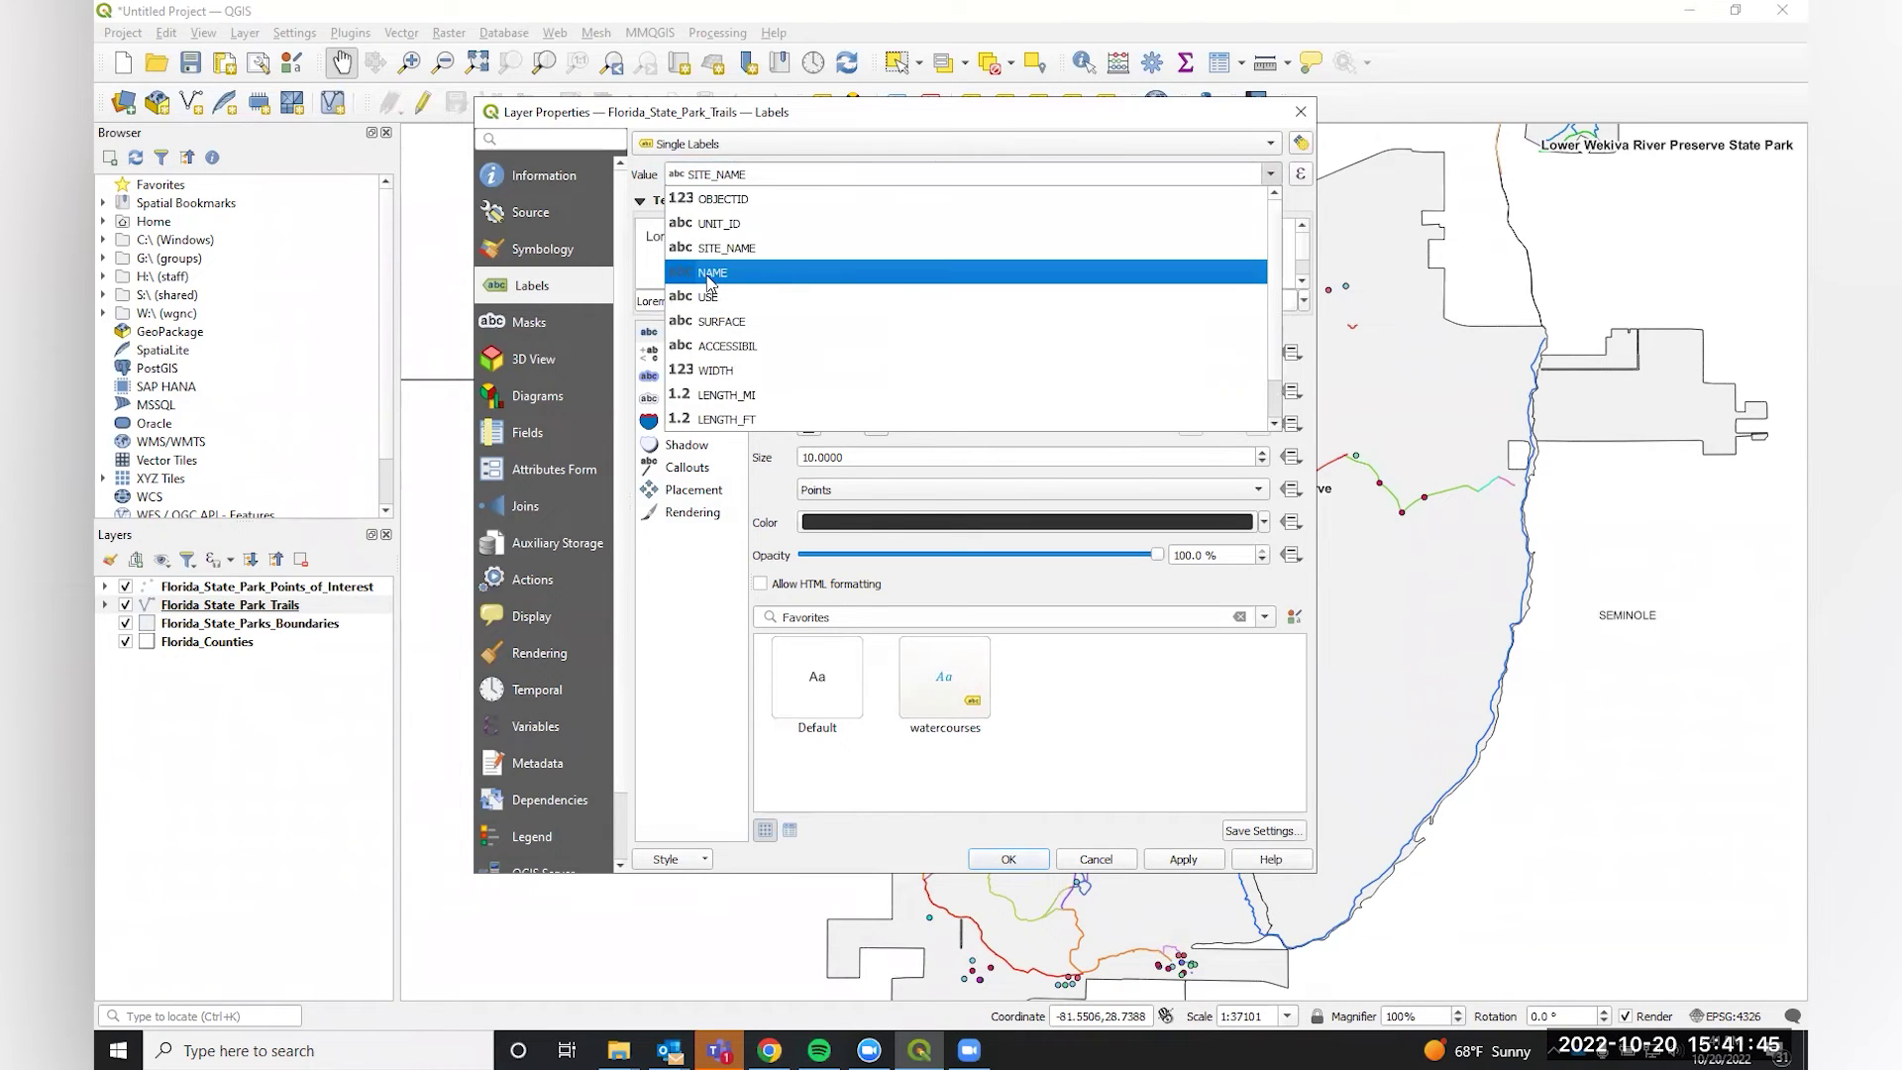
{"action": "left_click", "coordinate": [710, 274]}
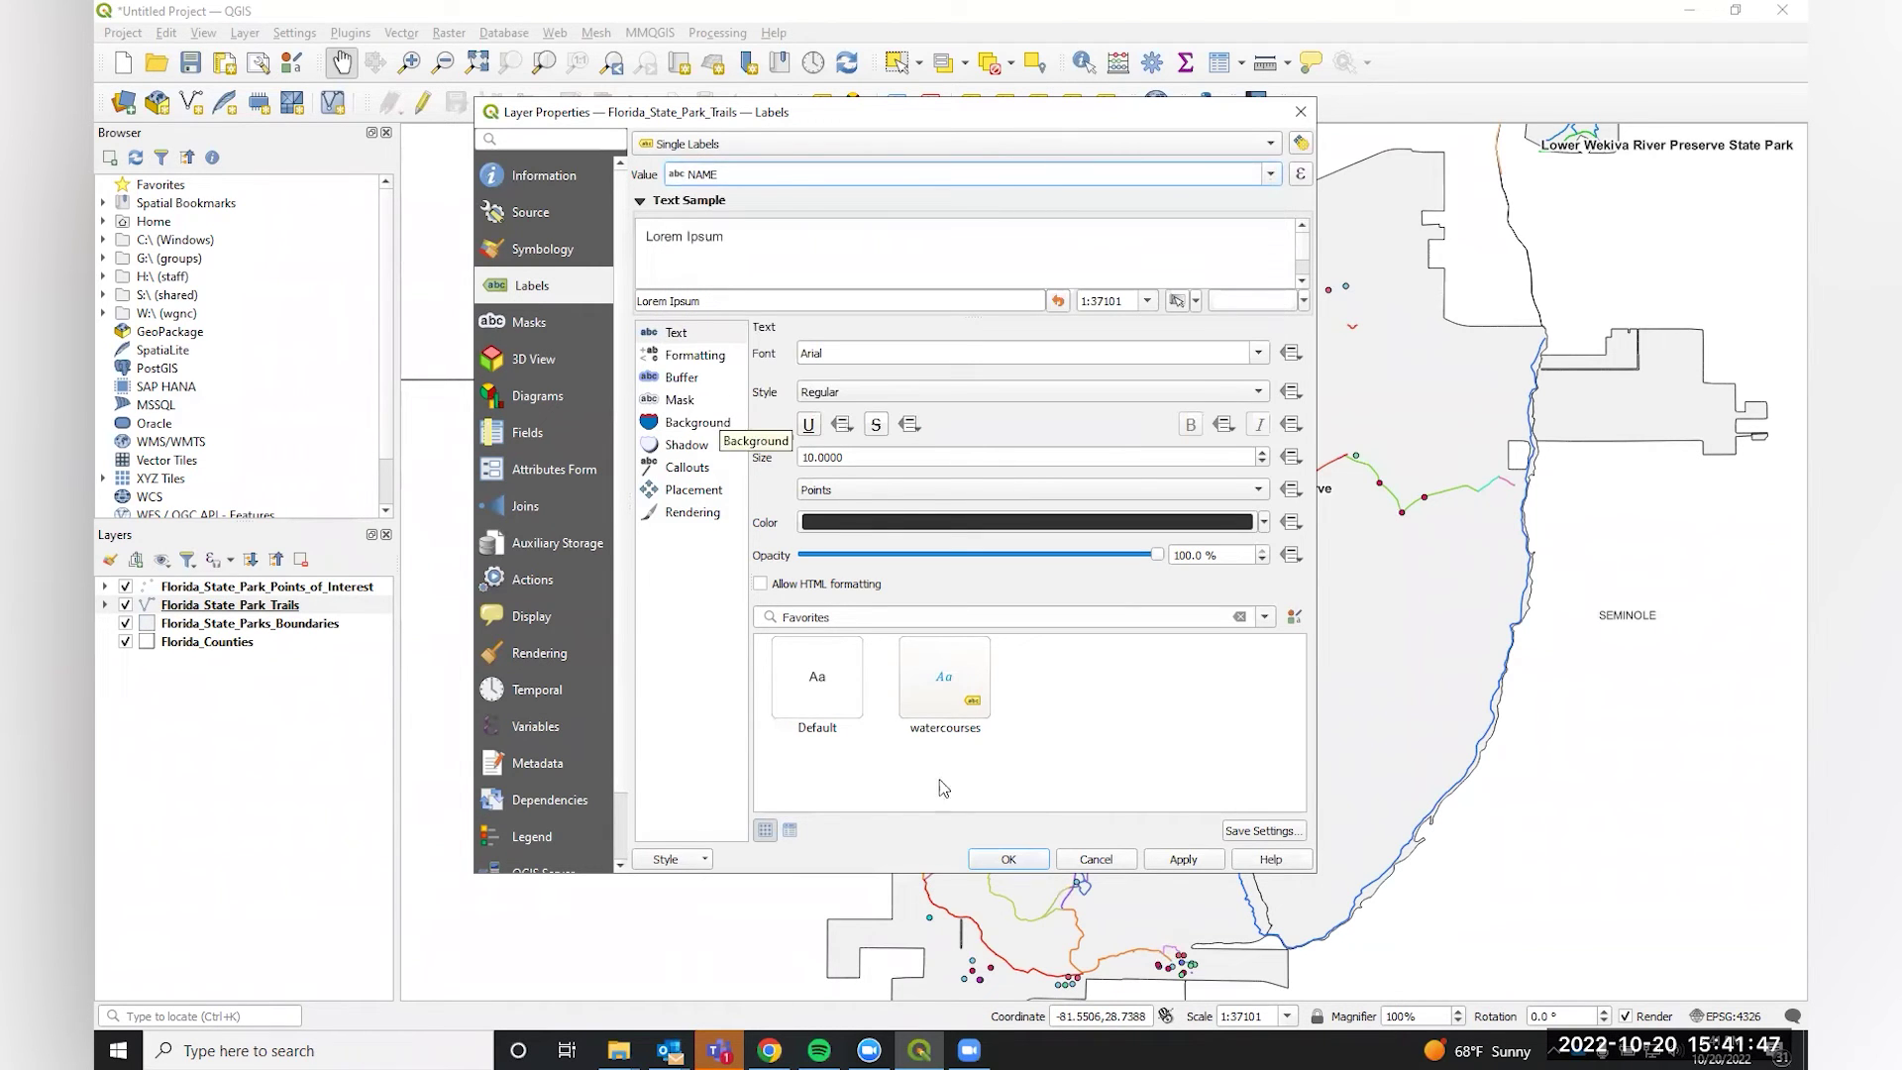
Set the Florida_State_Park_Trails label text size to 8 points and apply the label settings.
{"action": "left_click", "coordinate": [814, 457]}
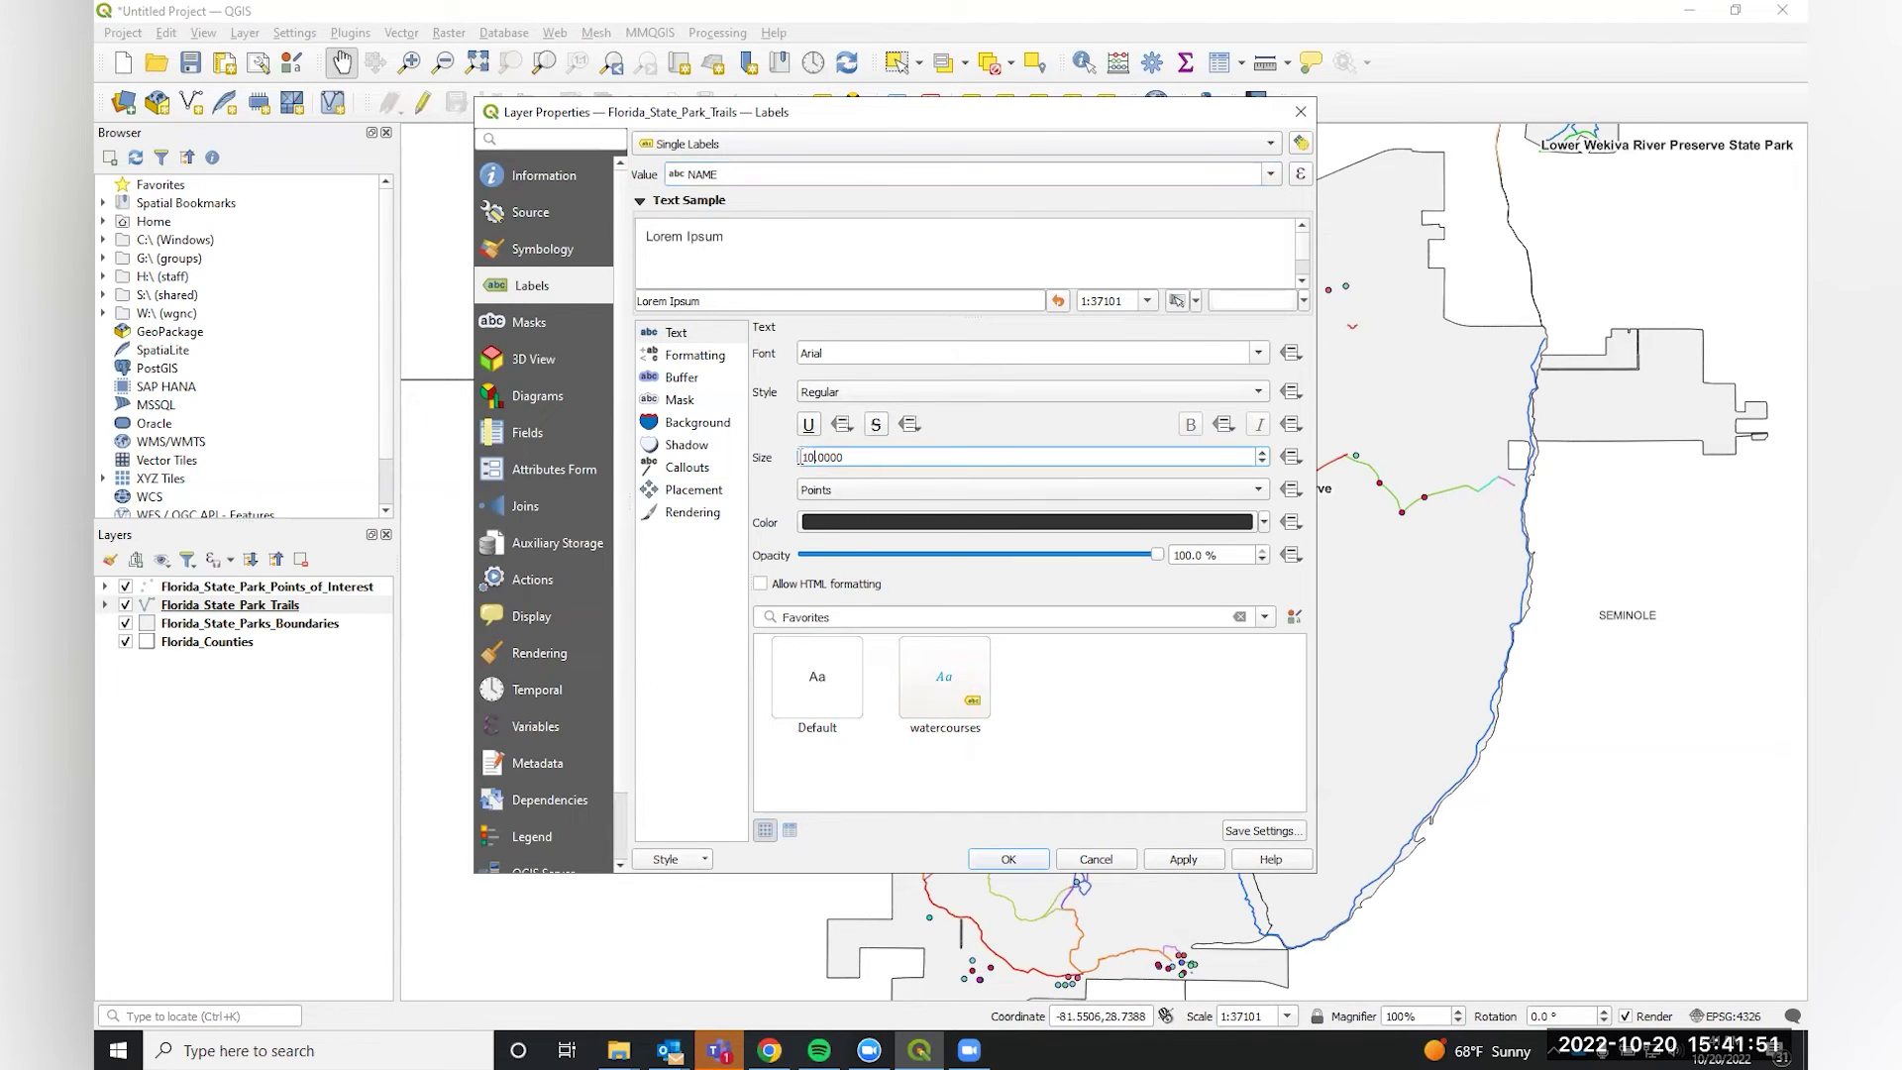
{"action": "type", "text": "8"}
{"action": "left_click", "coordinate": [1161, 867]}
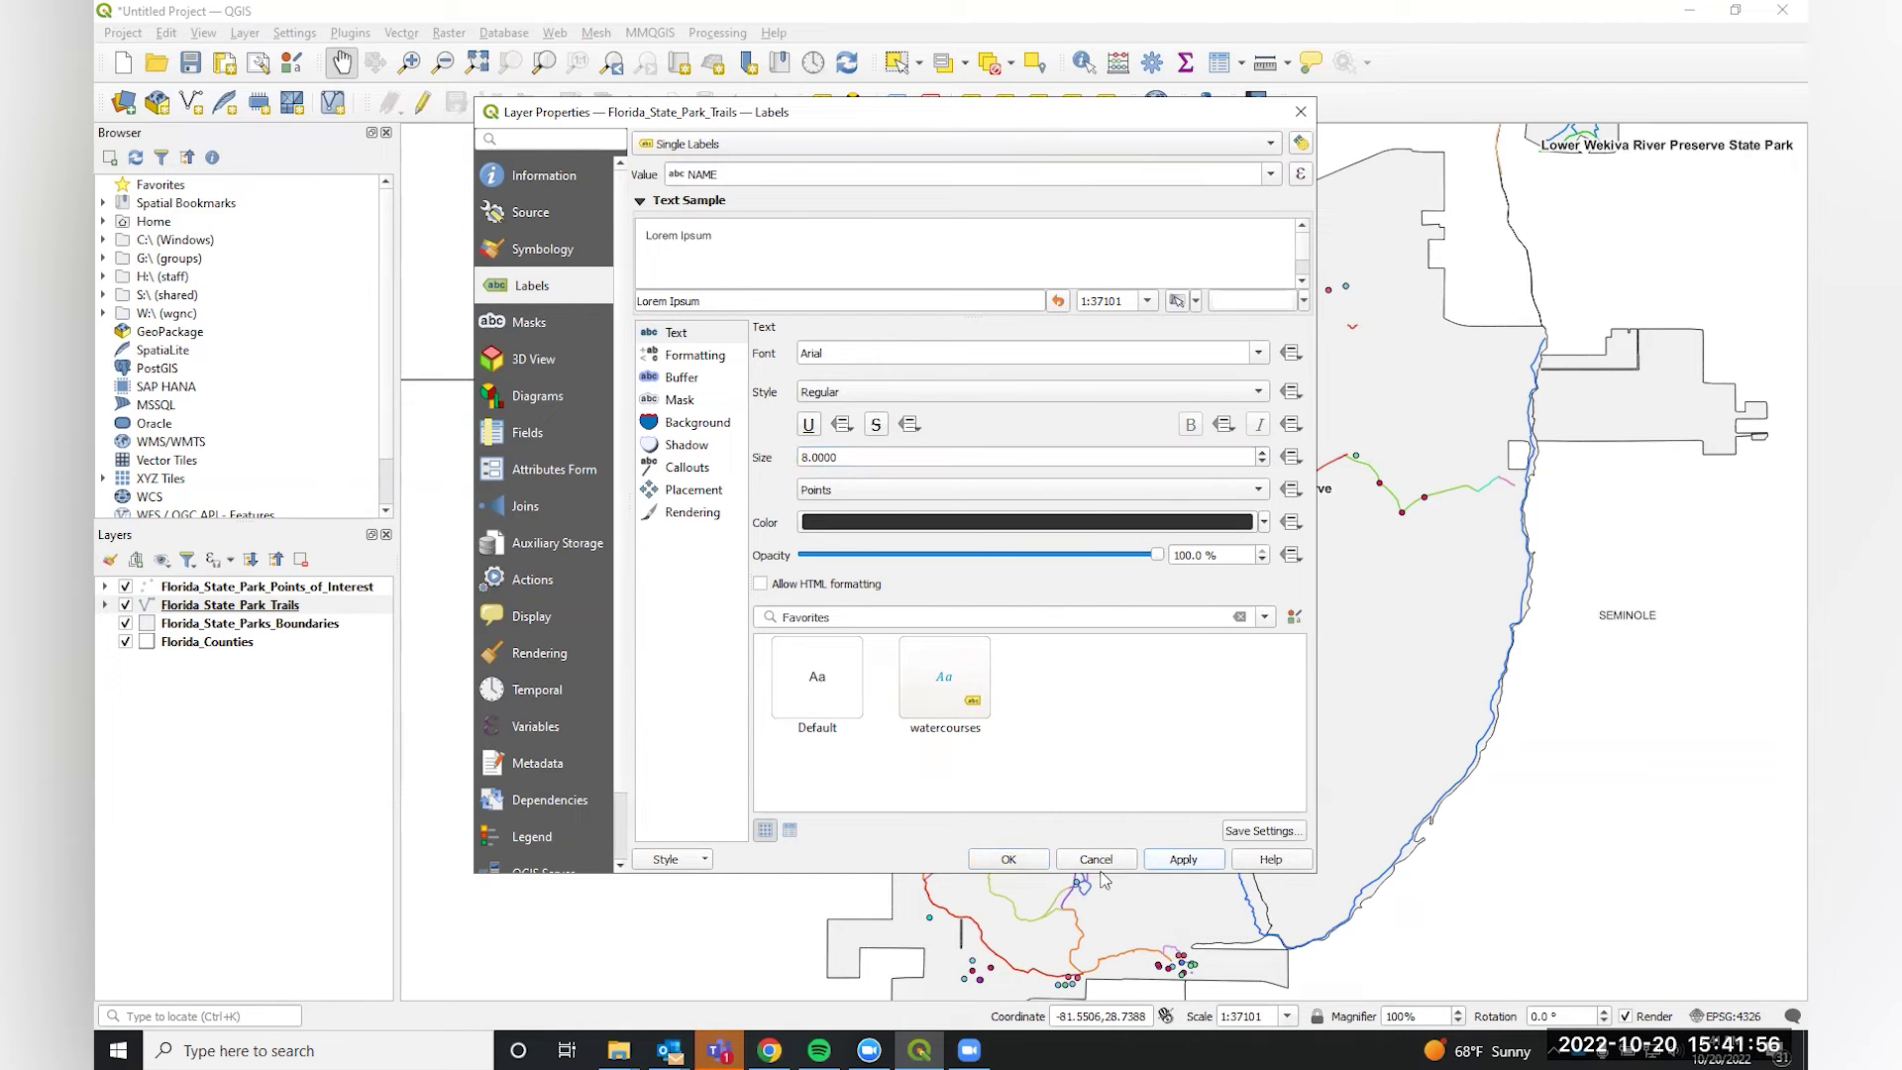
Close the trail label settings and move the Shell Mound Rd label just below its trail, using OBJECTID as the auxiliary storage key.
{"action": "left_click", "coordinate": [1030, 869]}
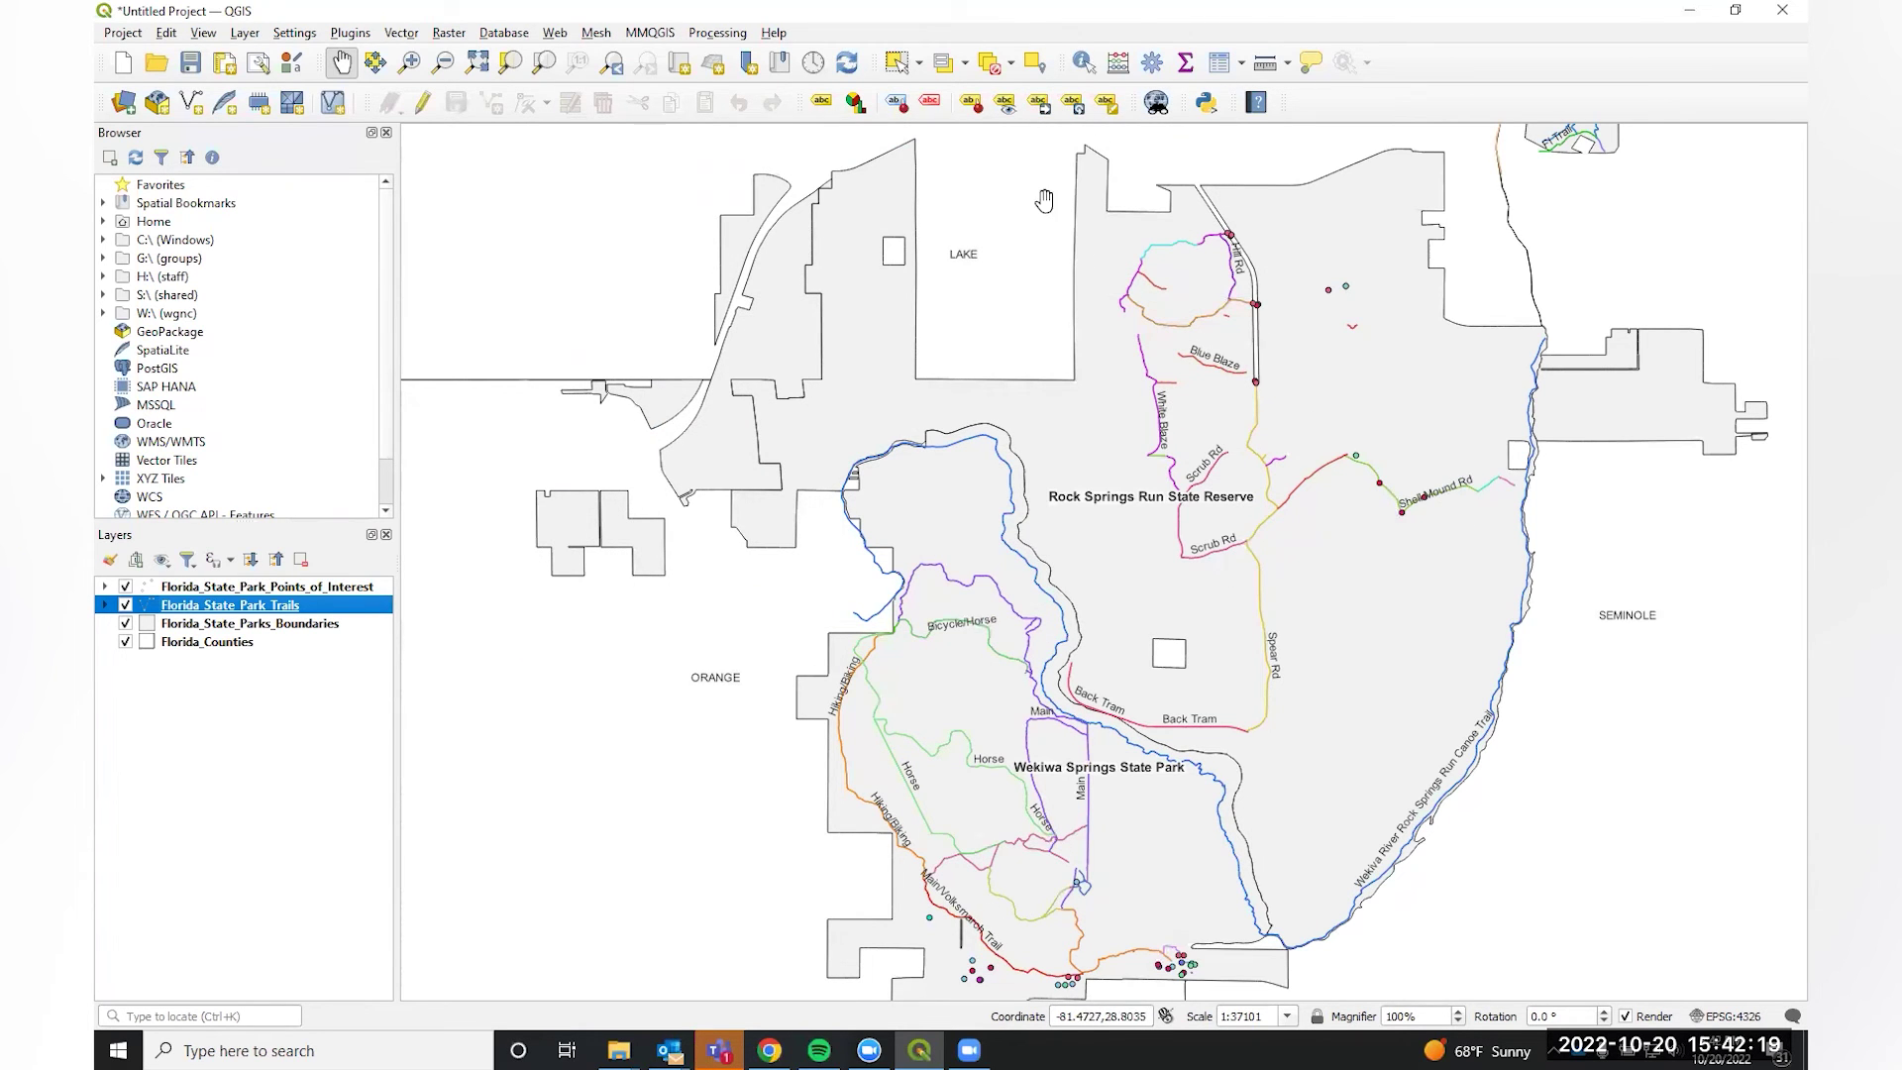
{"action": "left_click", "coordinate": [1038, 103]}
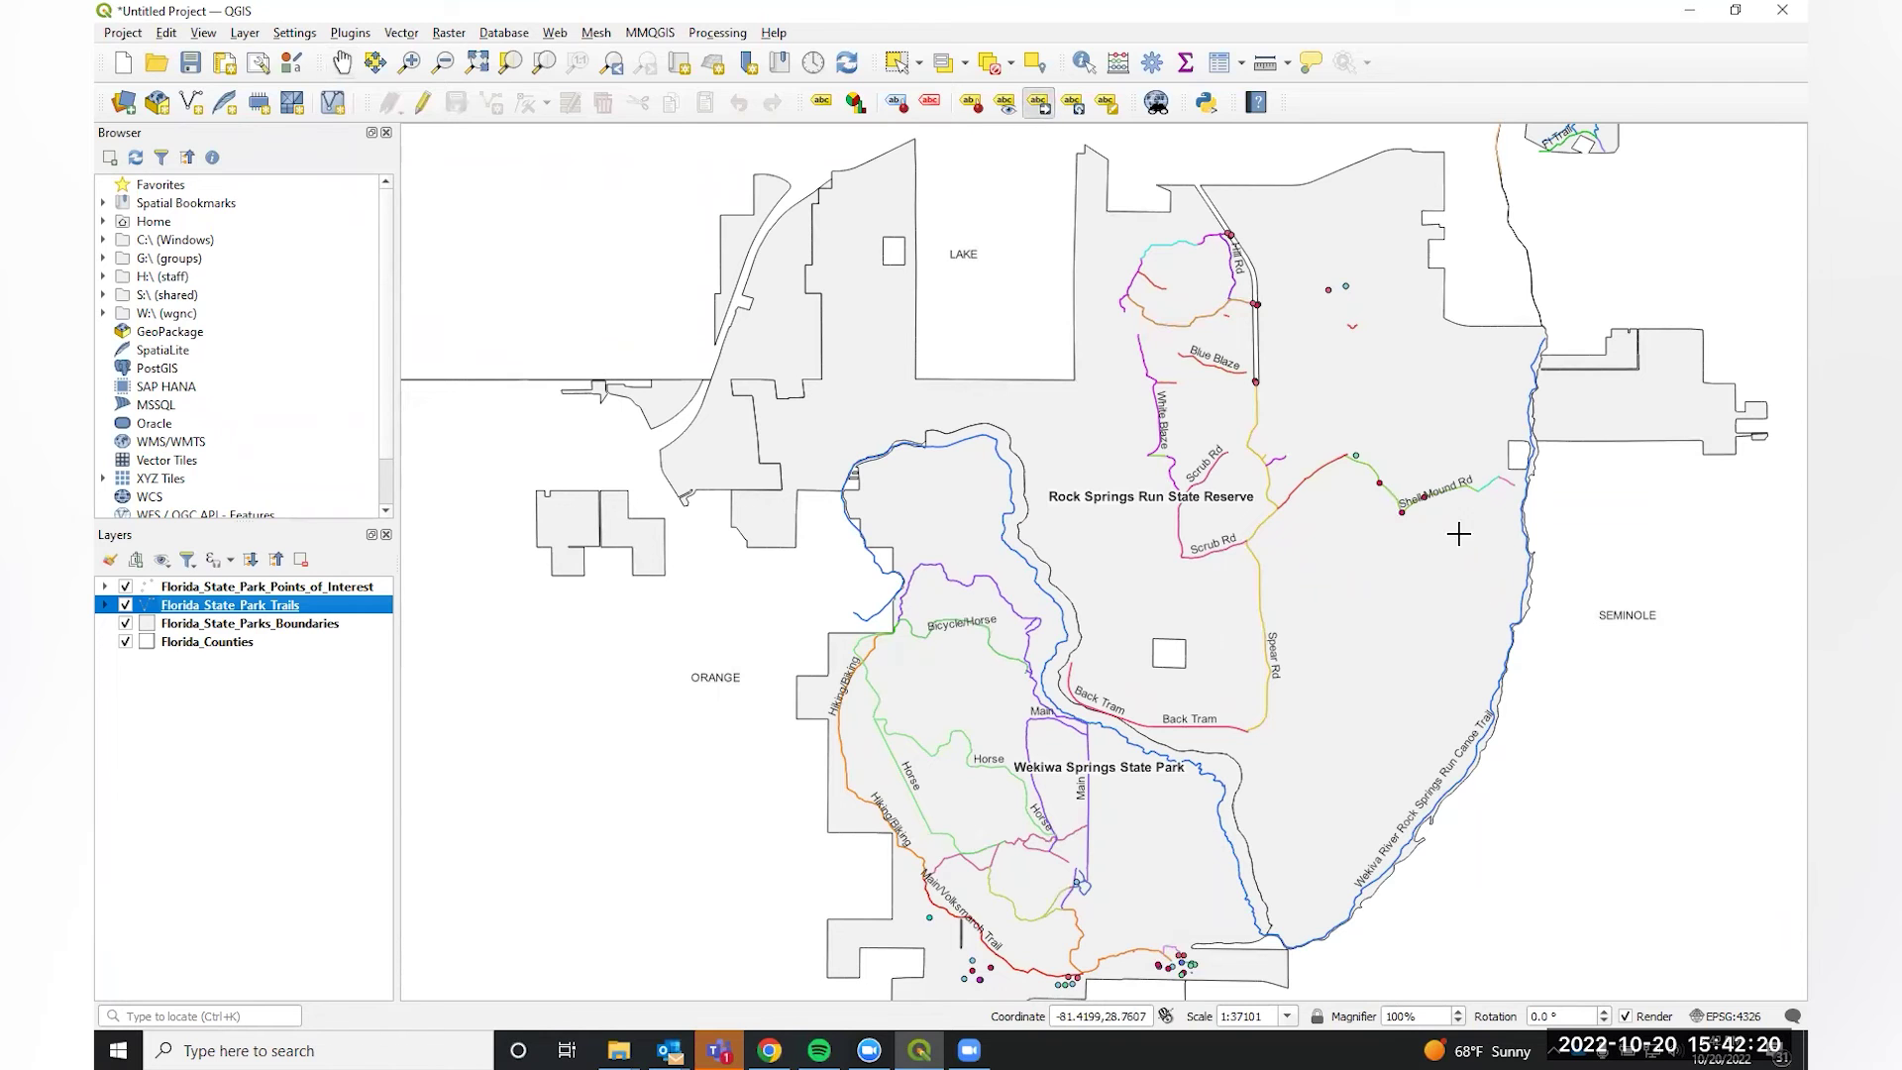
{"action": "left_click", "coordinate": [1427, 493]}
{"action": "left_click", "coordinate": [1017, 587]}
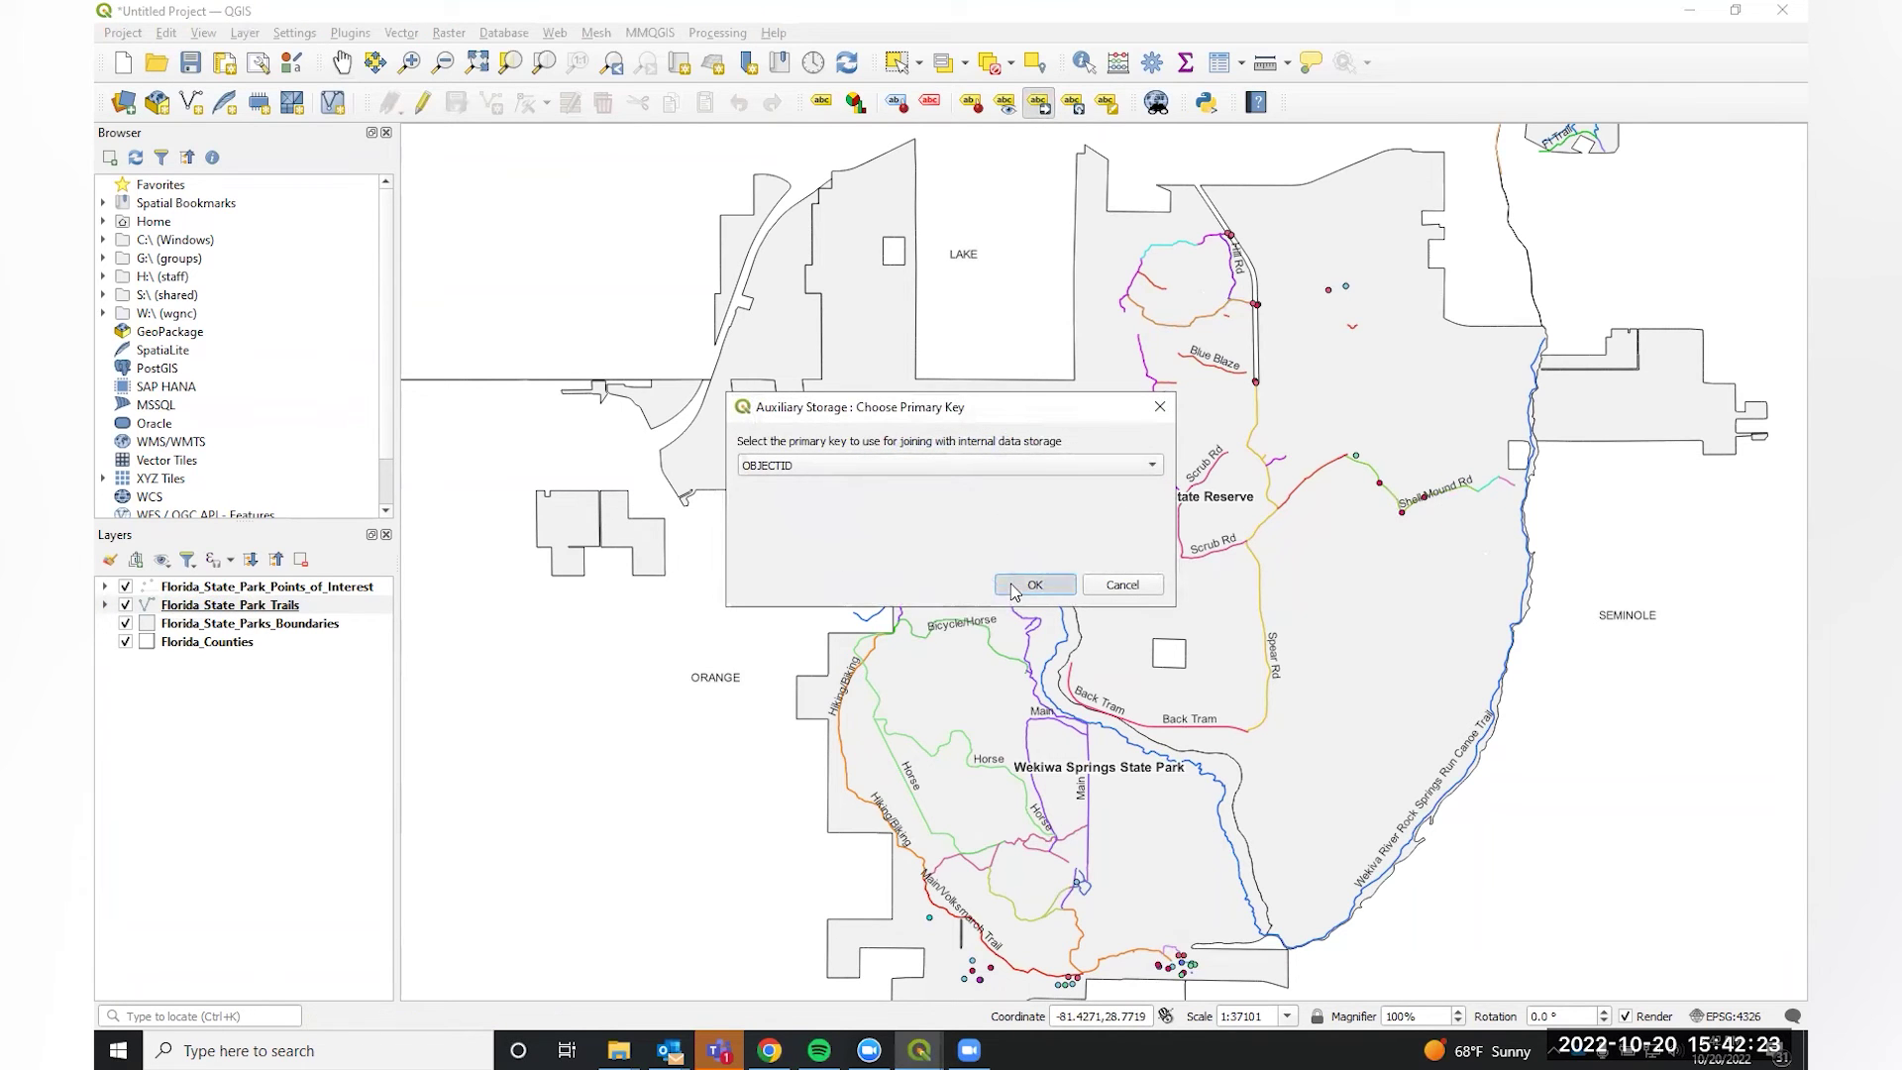
{"action": "left_click", "coordinate": [1447, 491]}
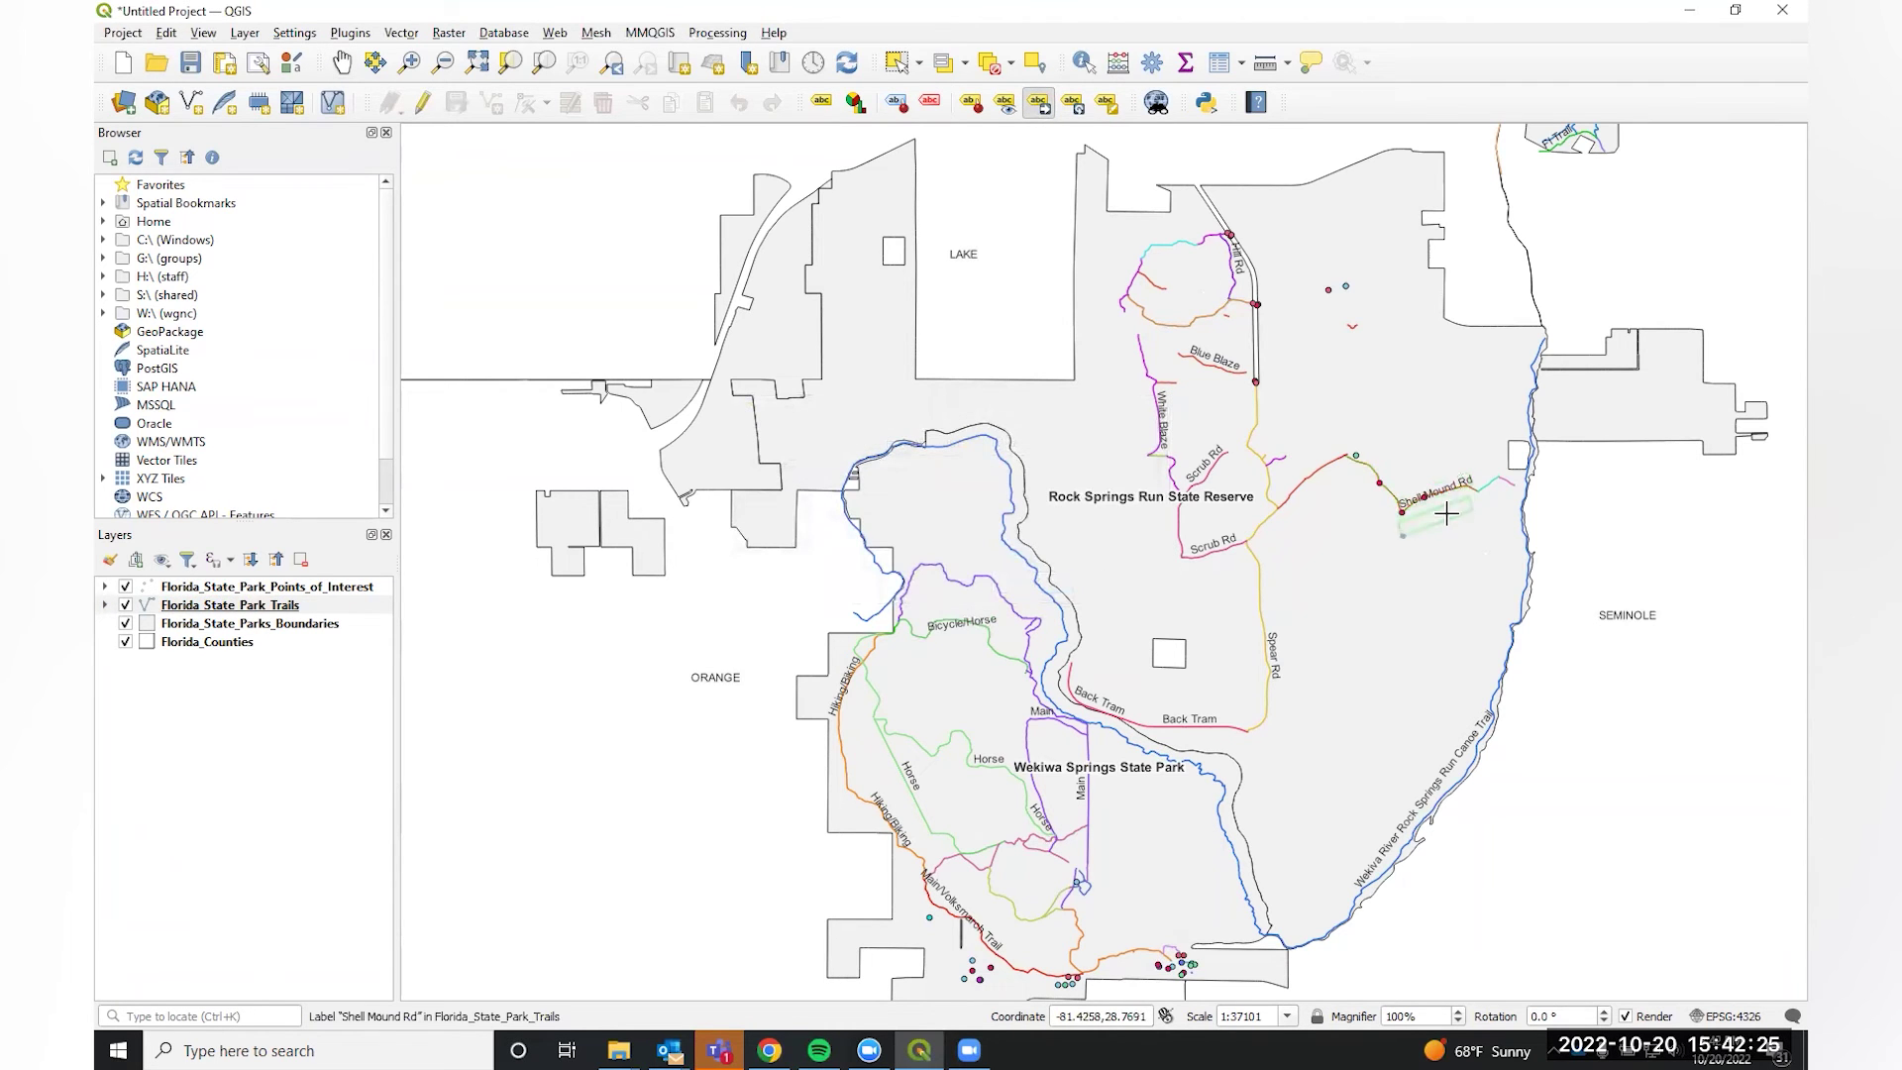
{"action": "left_click", "coordinate": [1453, 517]}
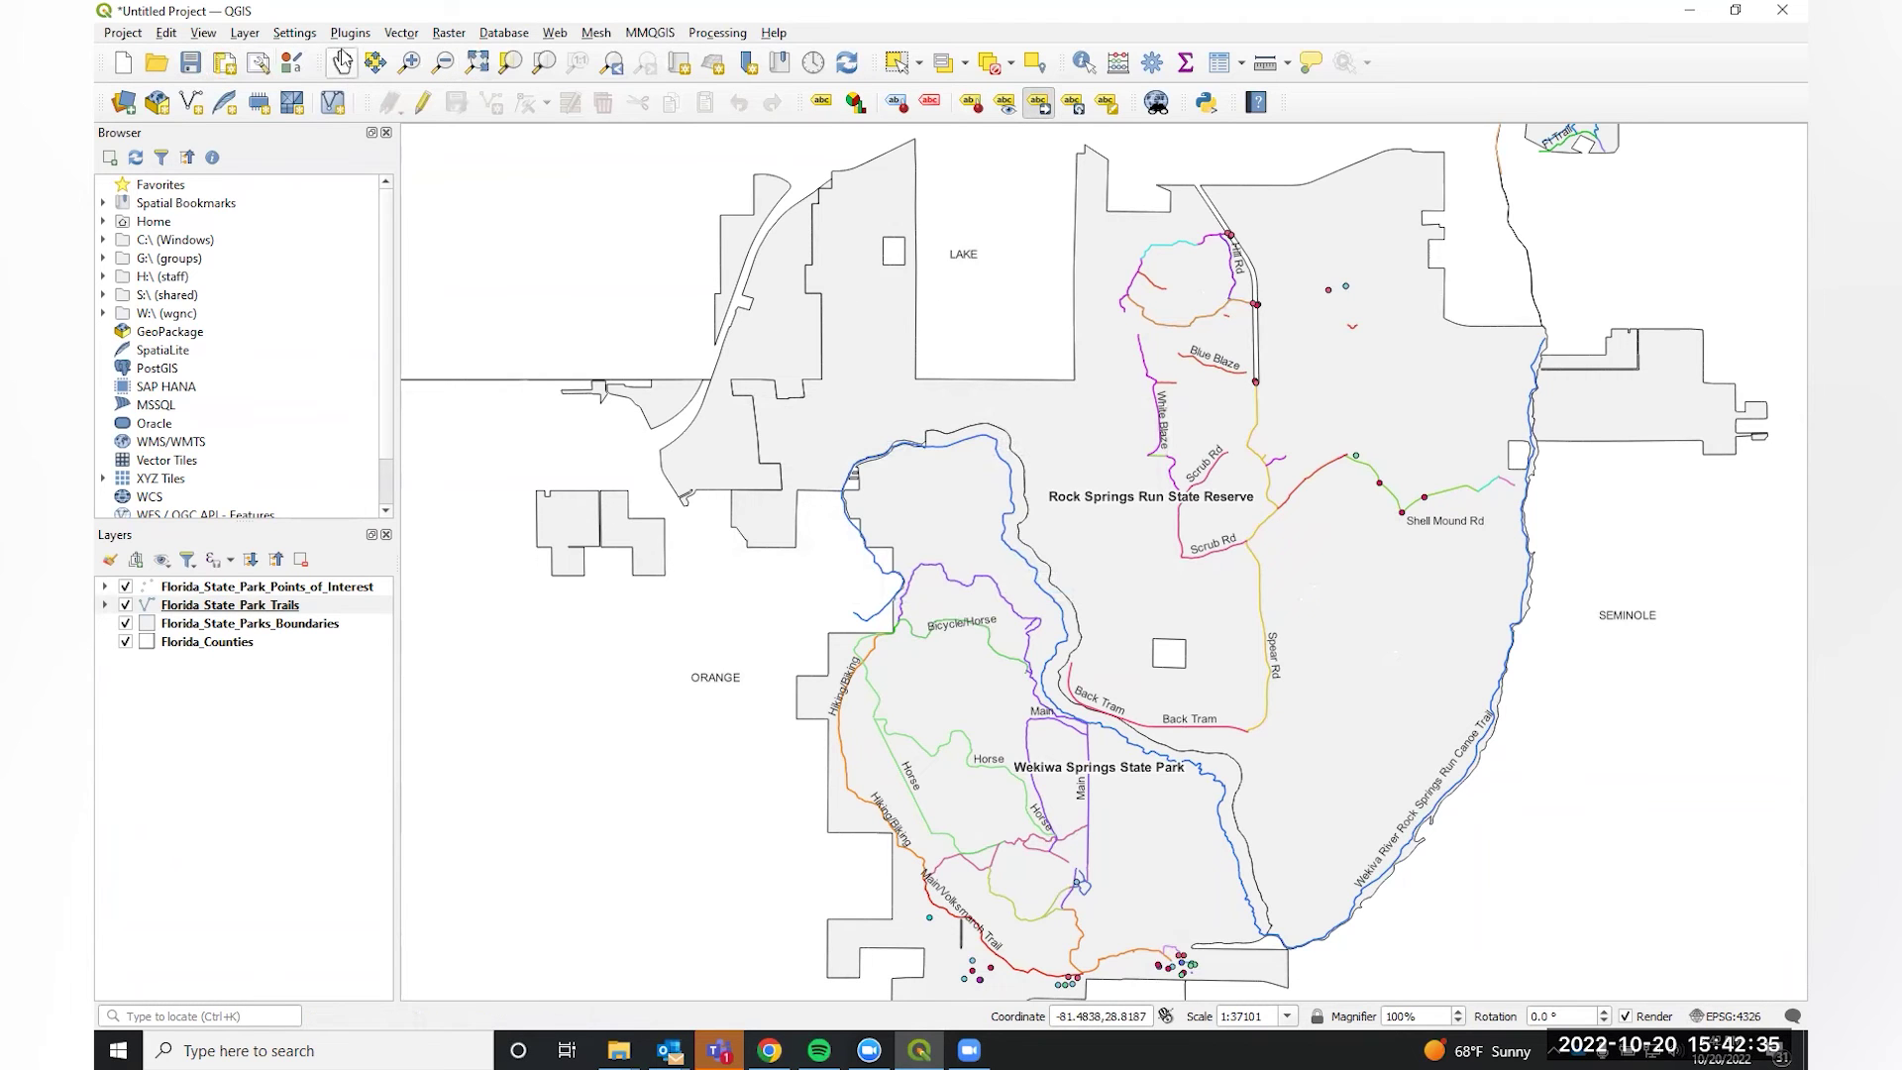
Examine the label placement options of the Florida_State_Park_Trails layer, including the placement modes, allowed positions, repeating and overrun settings.
{"action": "right_click", "coordinate": [275, 606]}
{"action": "left_click", "coordinate": [315, 600]}
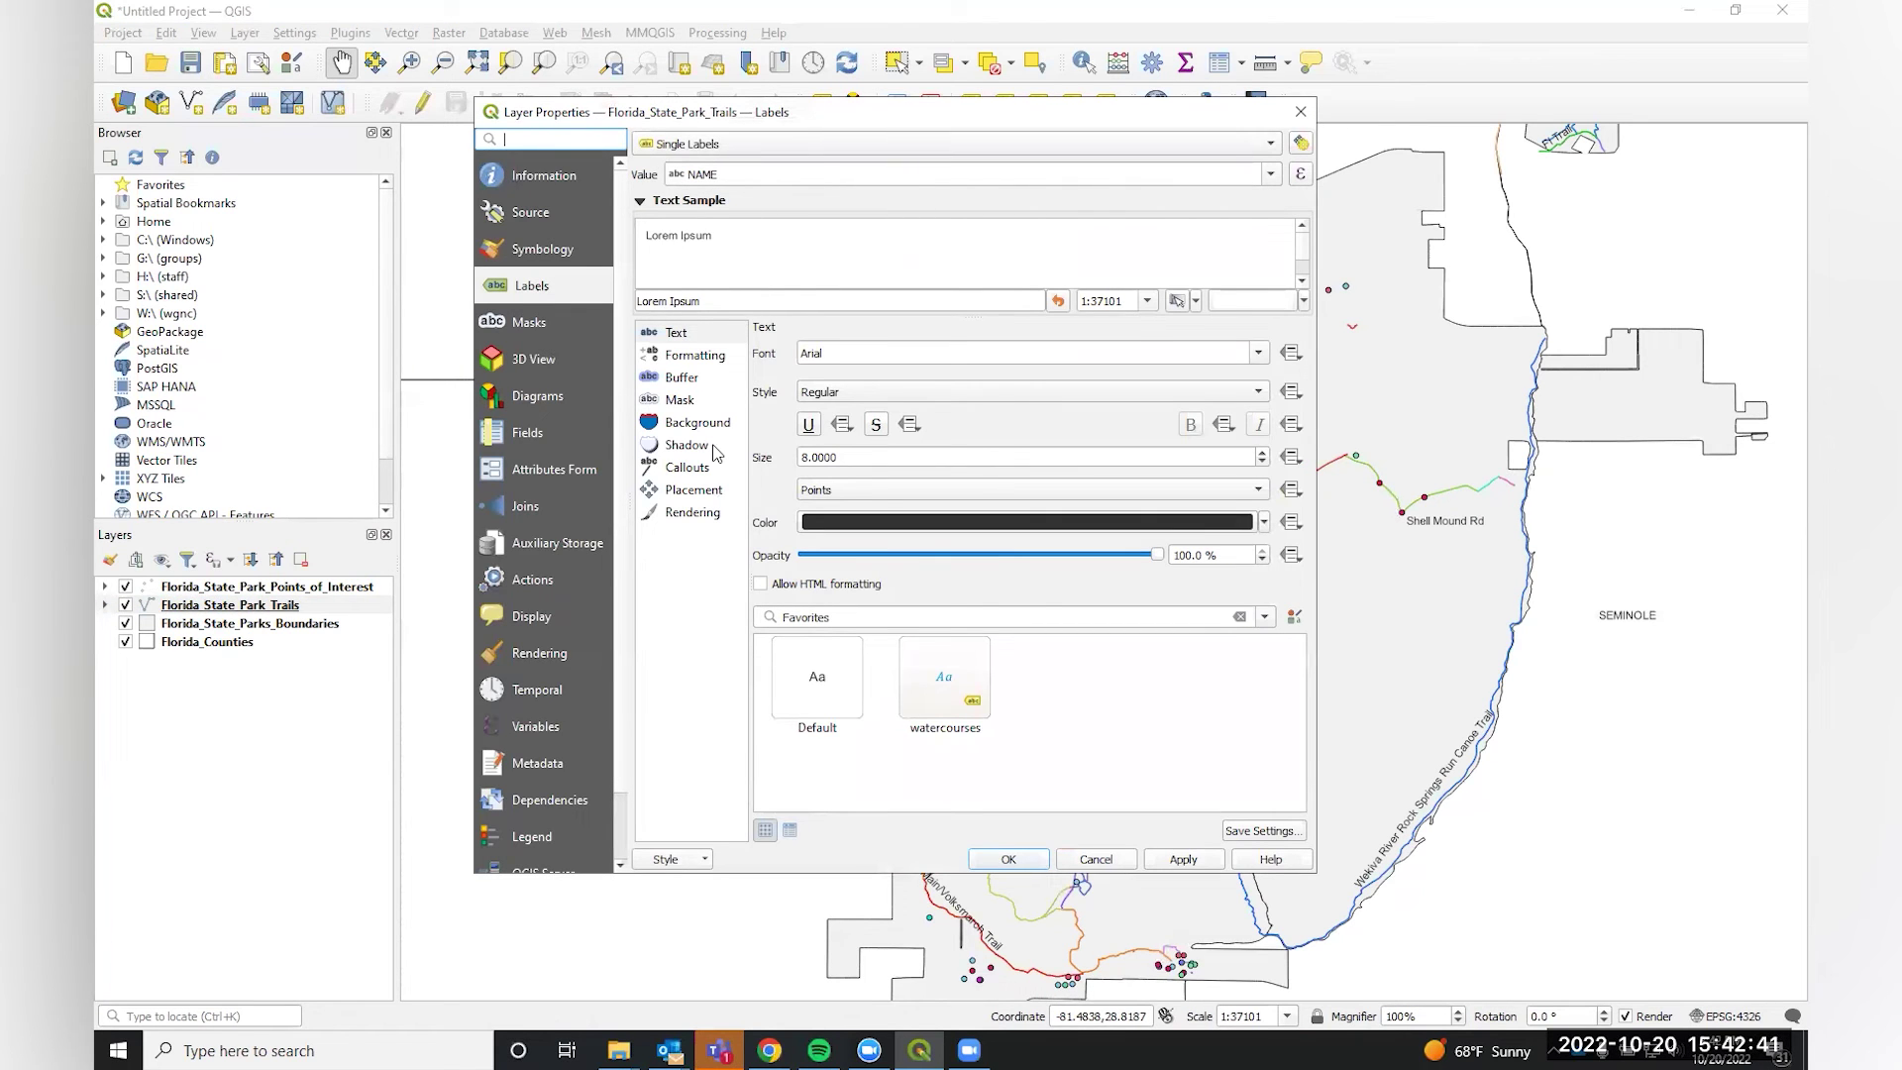
{"action": "left_click", "coordinate": [692, 492]}
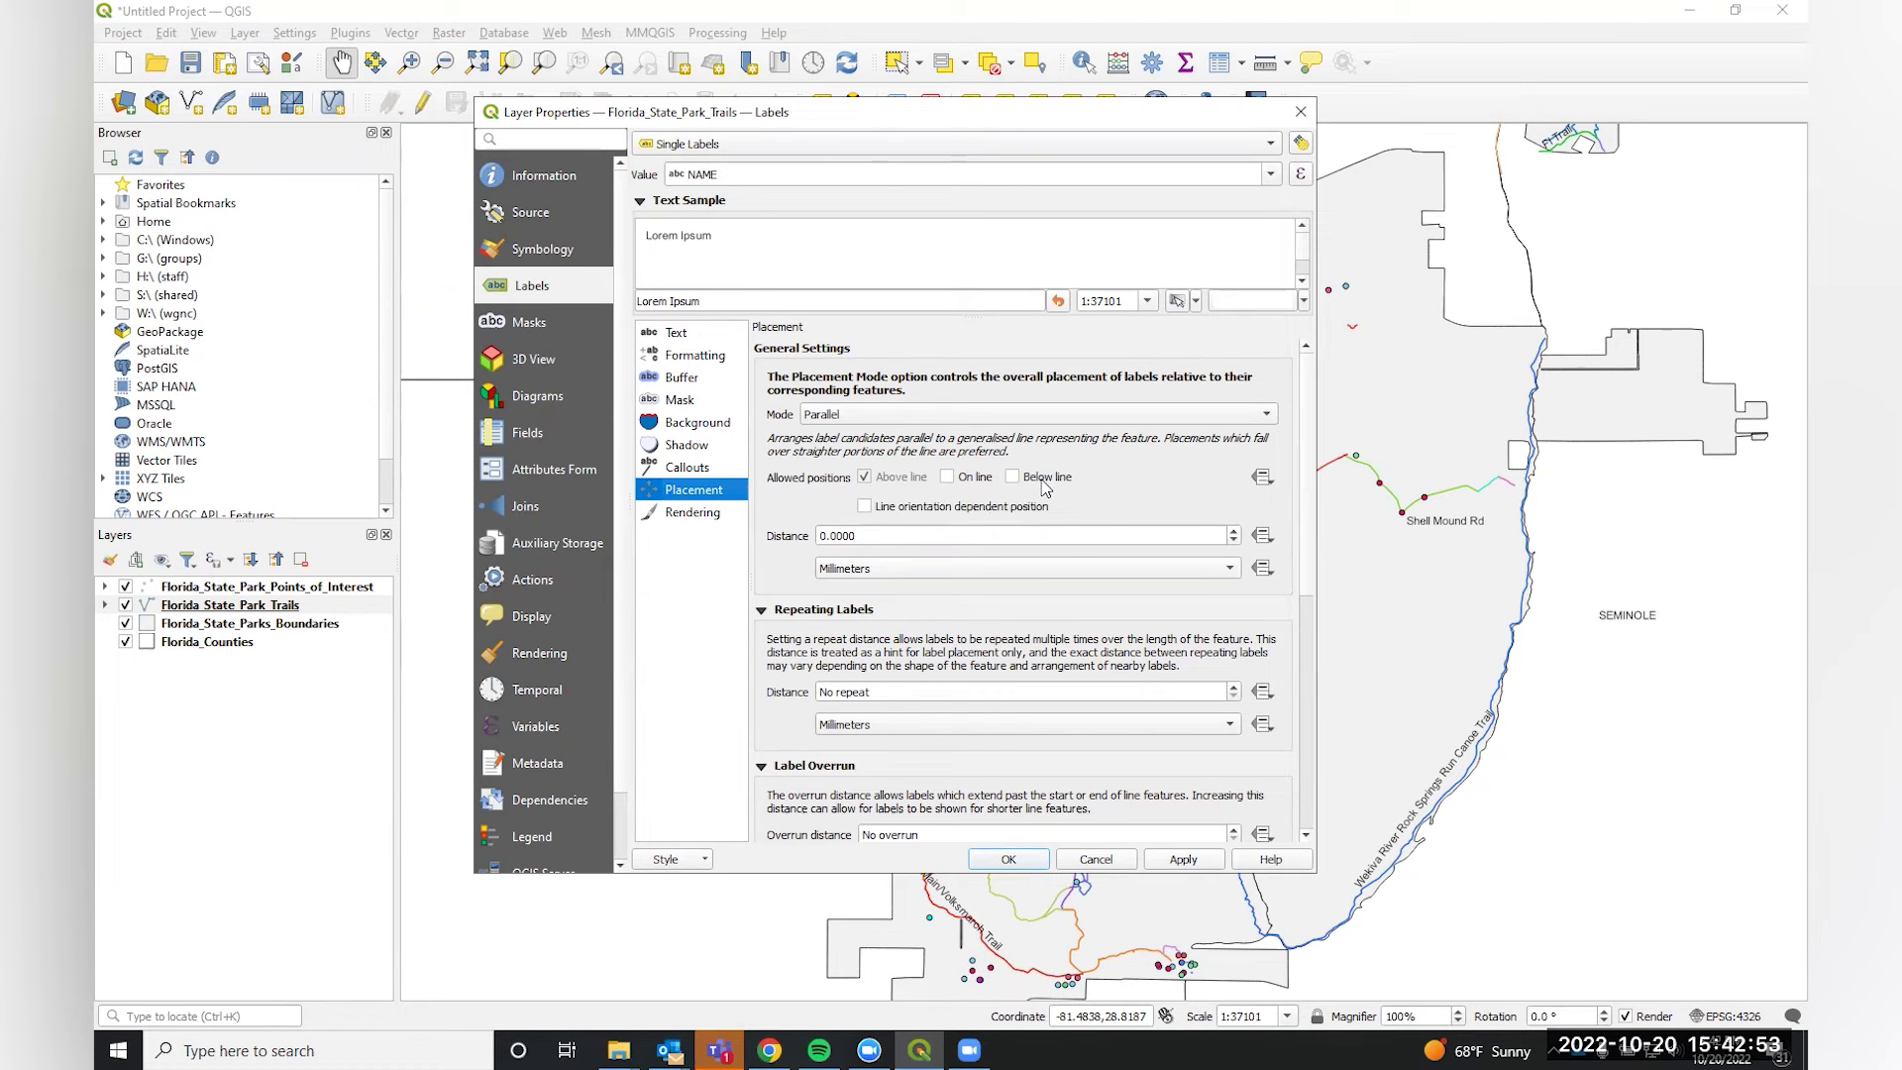
{"action": "left_click", "coordinate": [933, 417]}
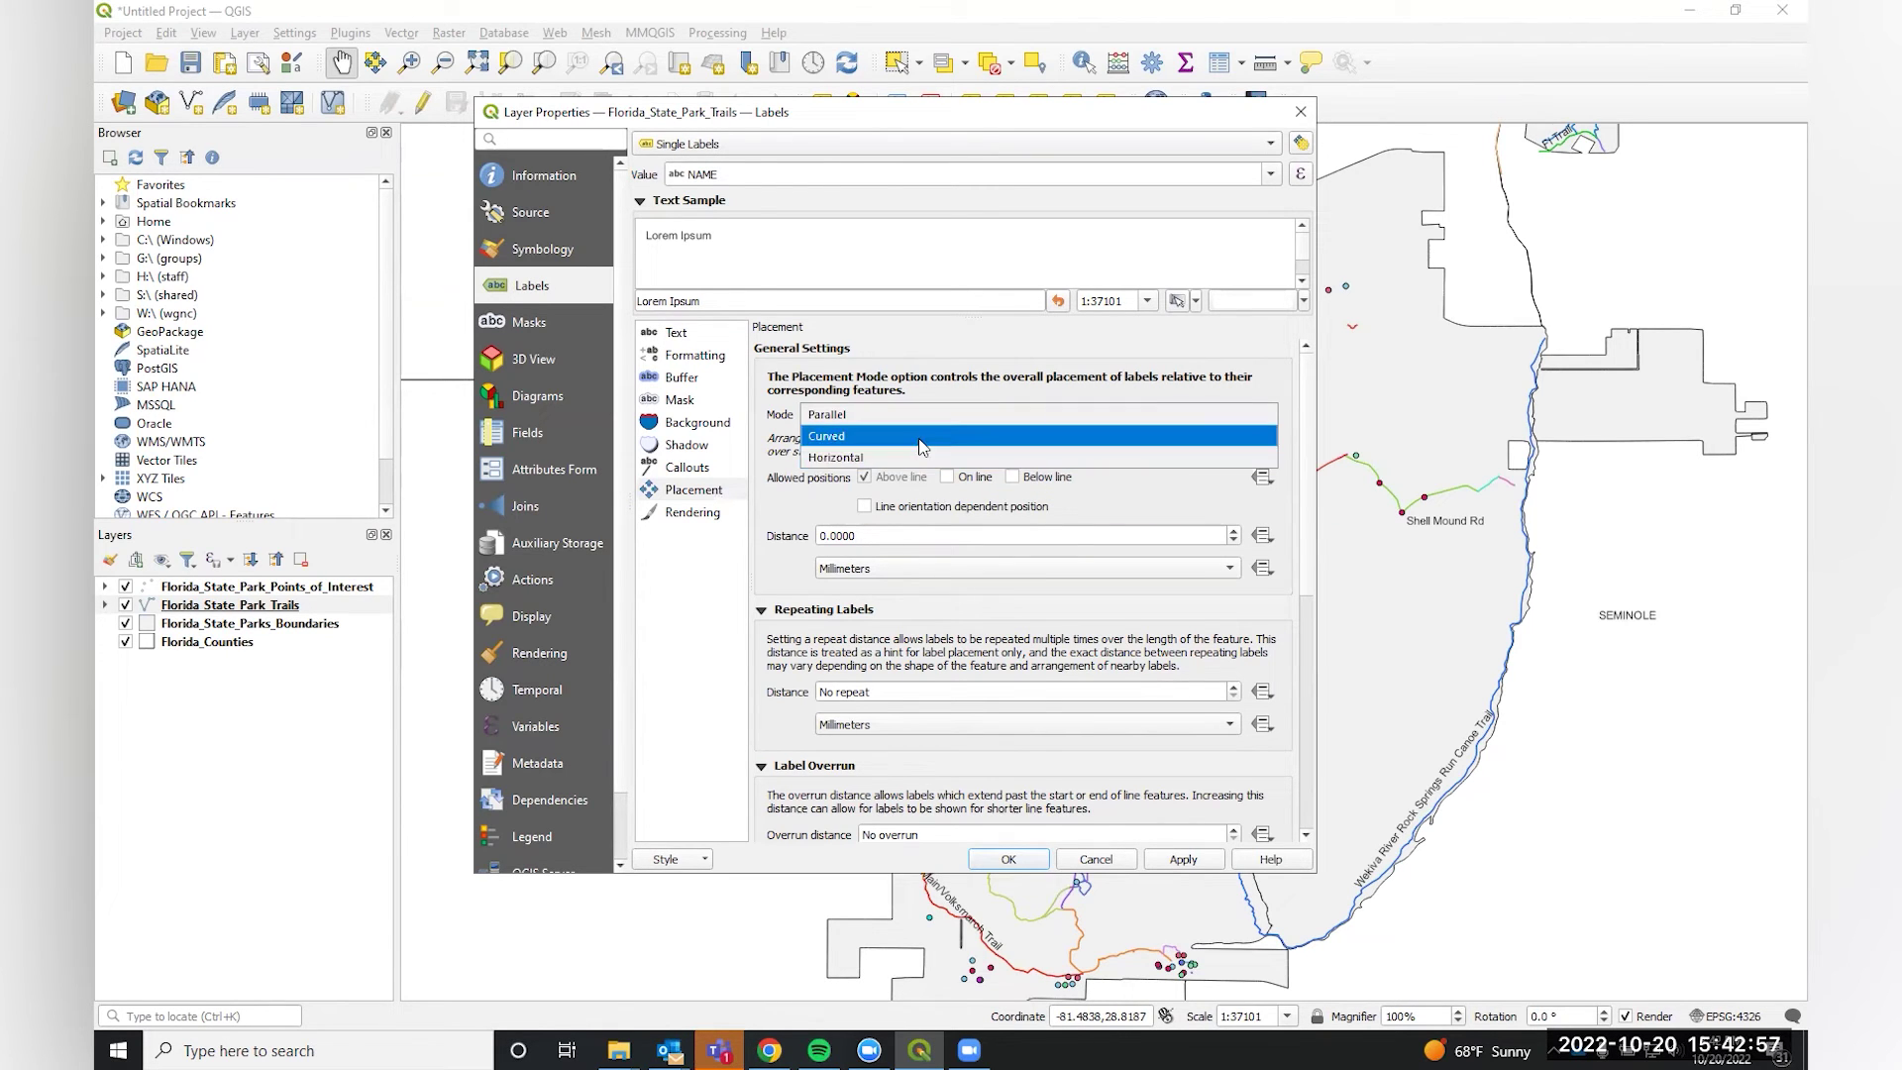
{"action": "left_click", "coordinate": [800, 518]}
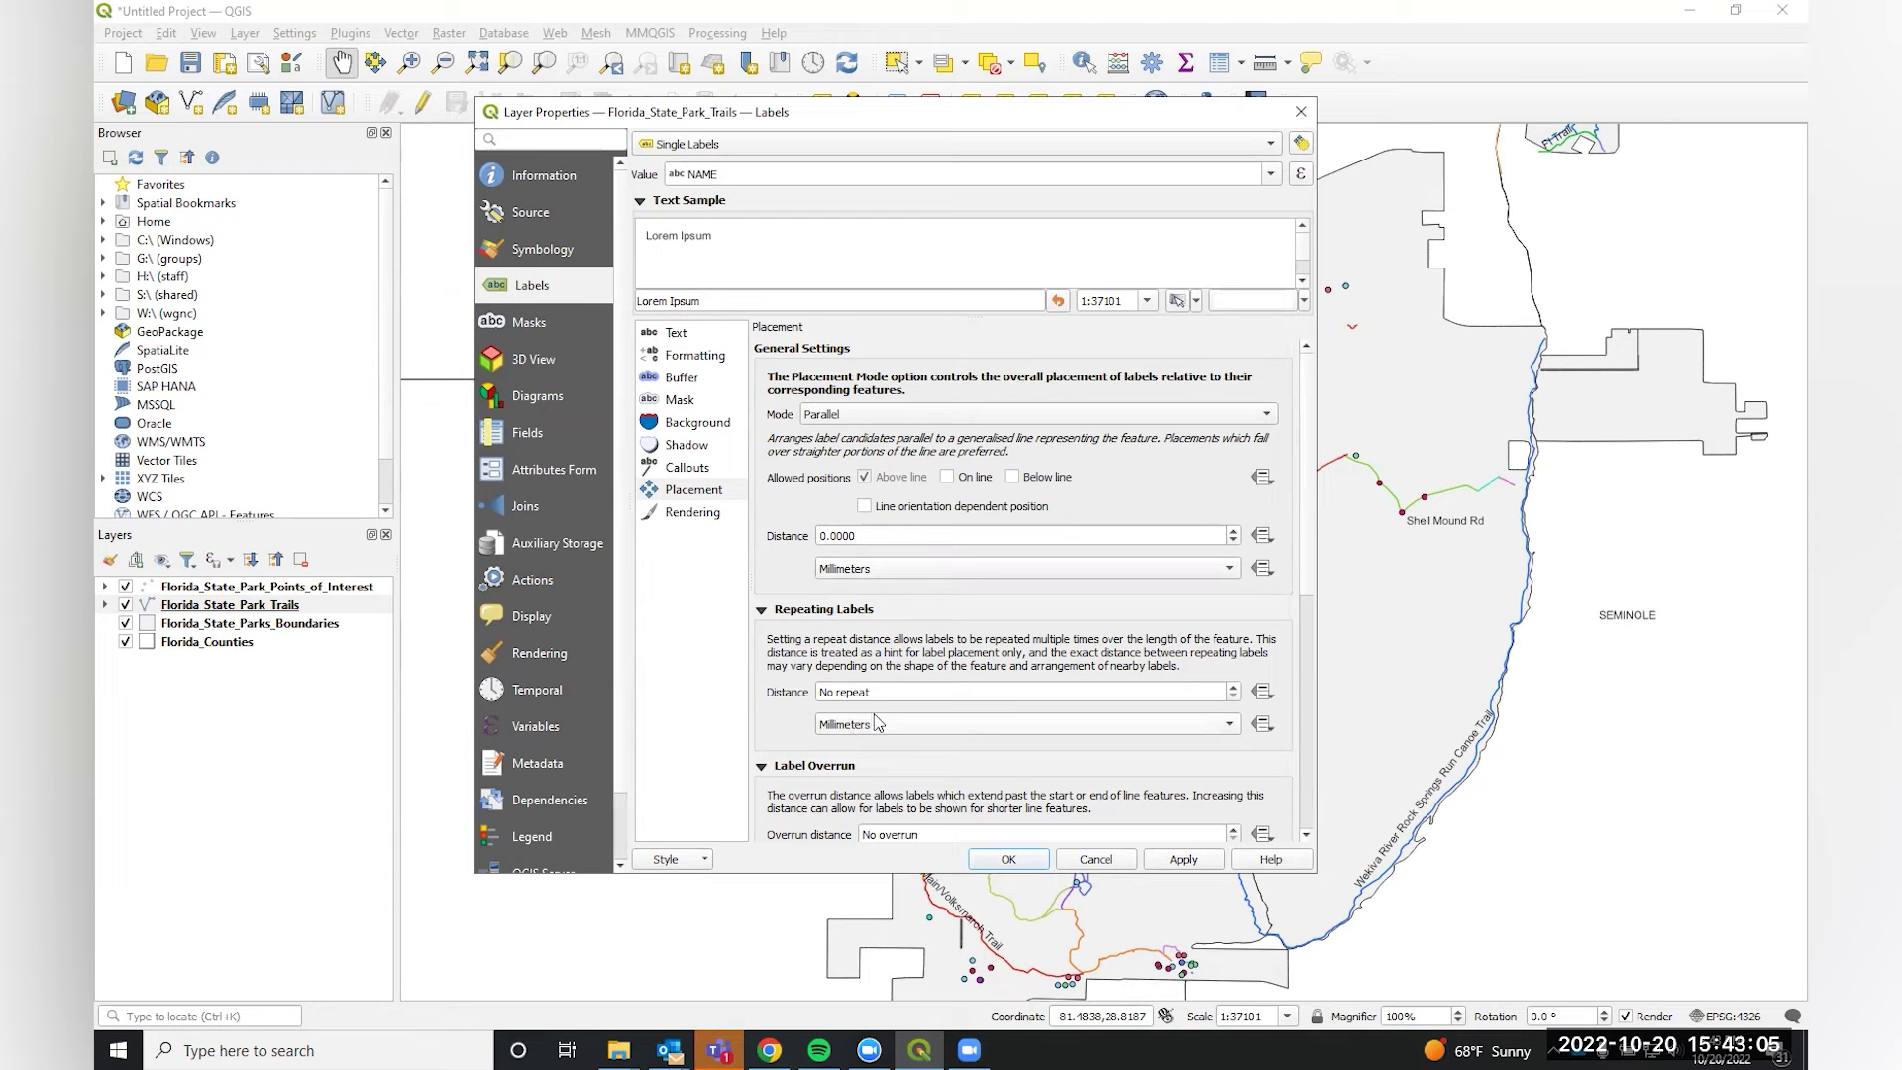
{"action": "scroll", "coordinate": [820, 611], "scroll_direction": "down", "scroll_amount": 5}
{"action": "scroll", "coordinate": [852, 644], "scroll_direction": "down", "scroll_amount": 3}
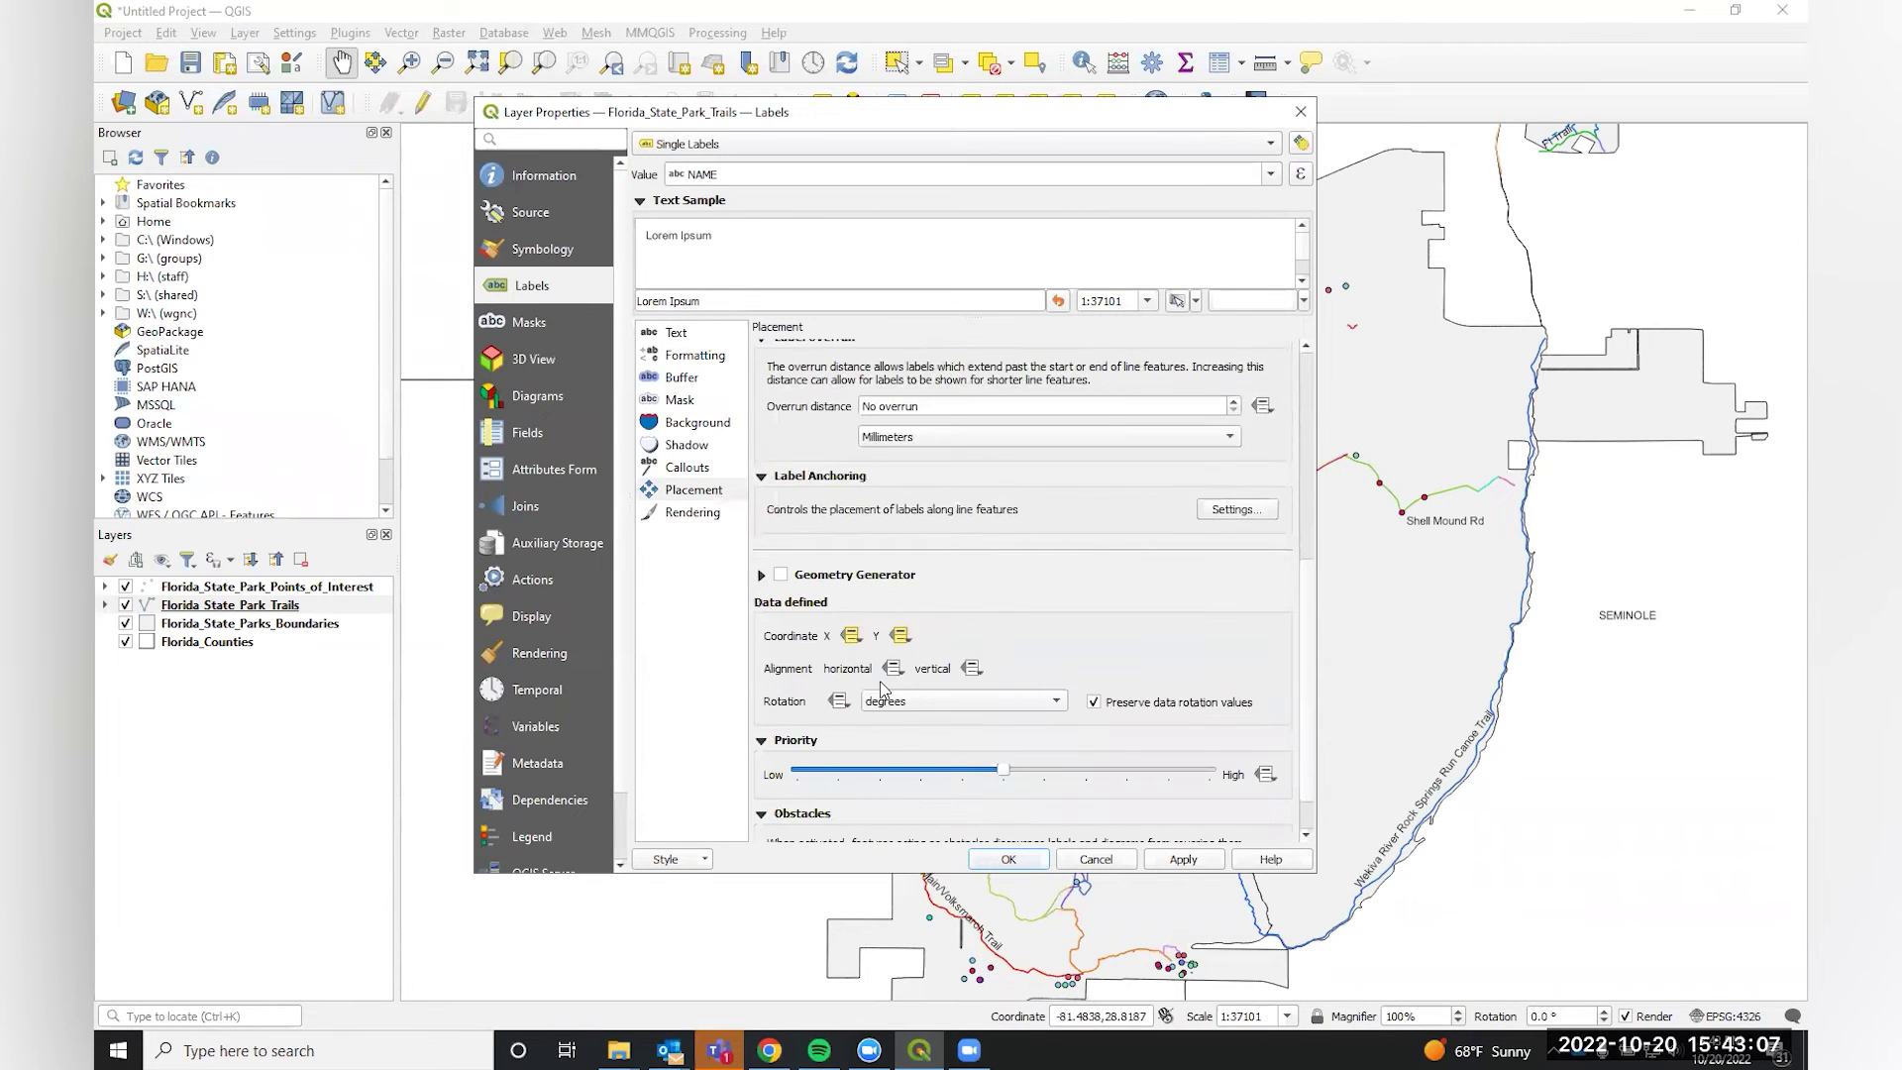
{"action": "scroll", "coordinate": [897, 615], "scroll_direction": "down", "scroll_amount": 3}
{"action": "scroll", "coordinate": [818, 580], "scroll_direction": "up", "scroll_amount": 10}
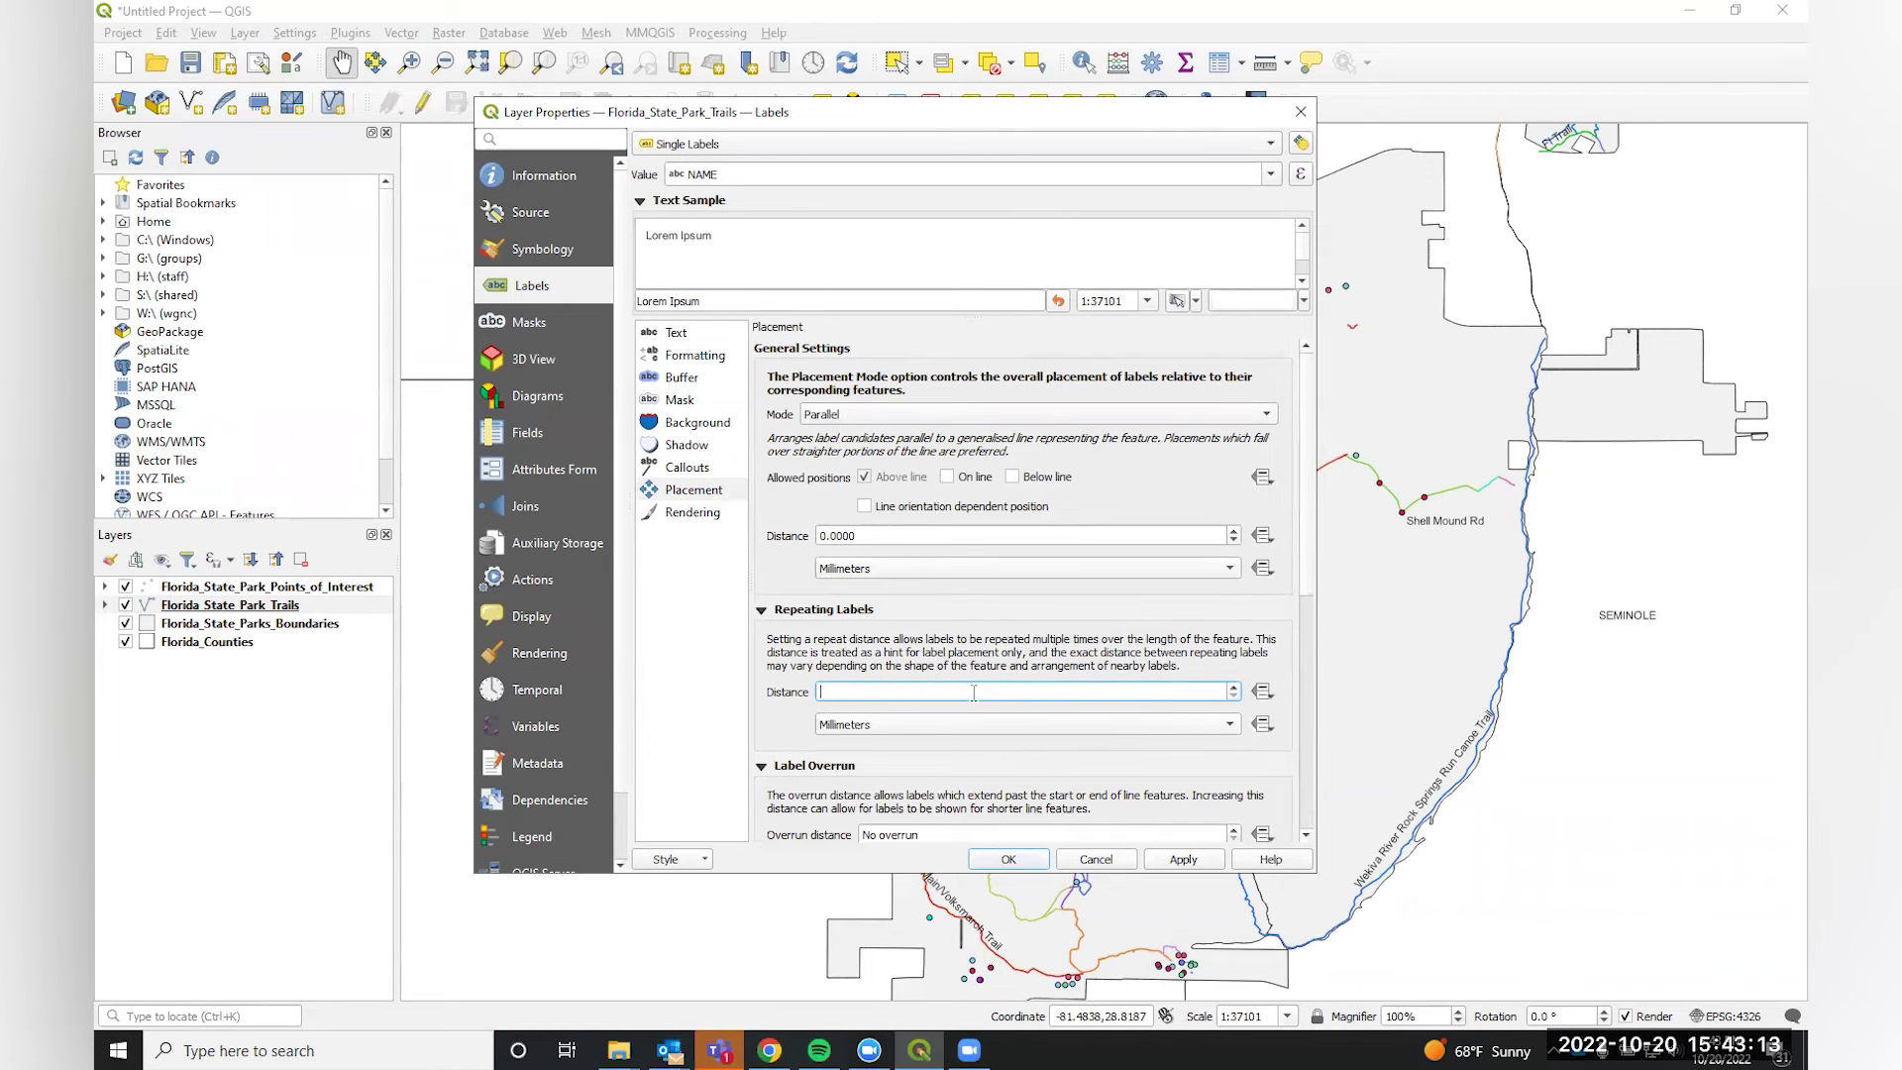
{"action": "left_click", "coordinate": [1156, 860]}
{"action": "left_click", "coordinate": [1008, 860]}
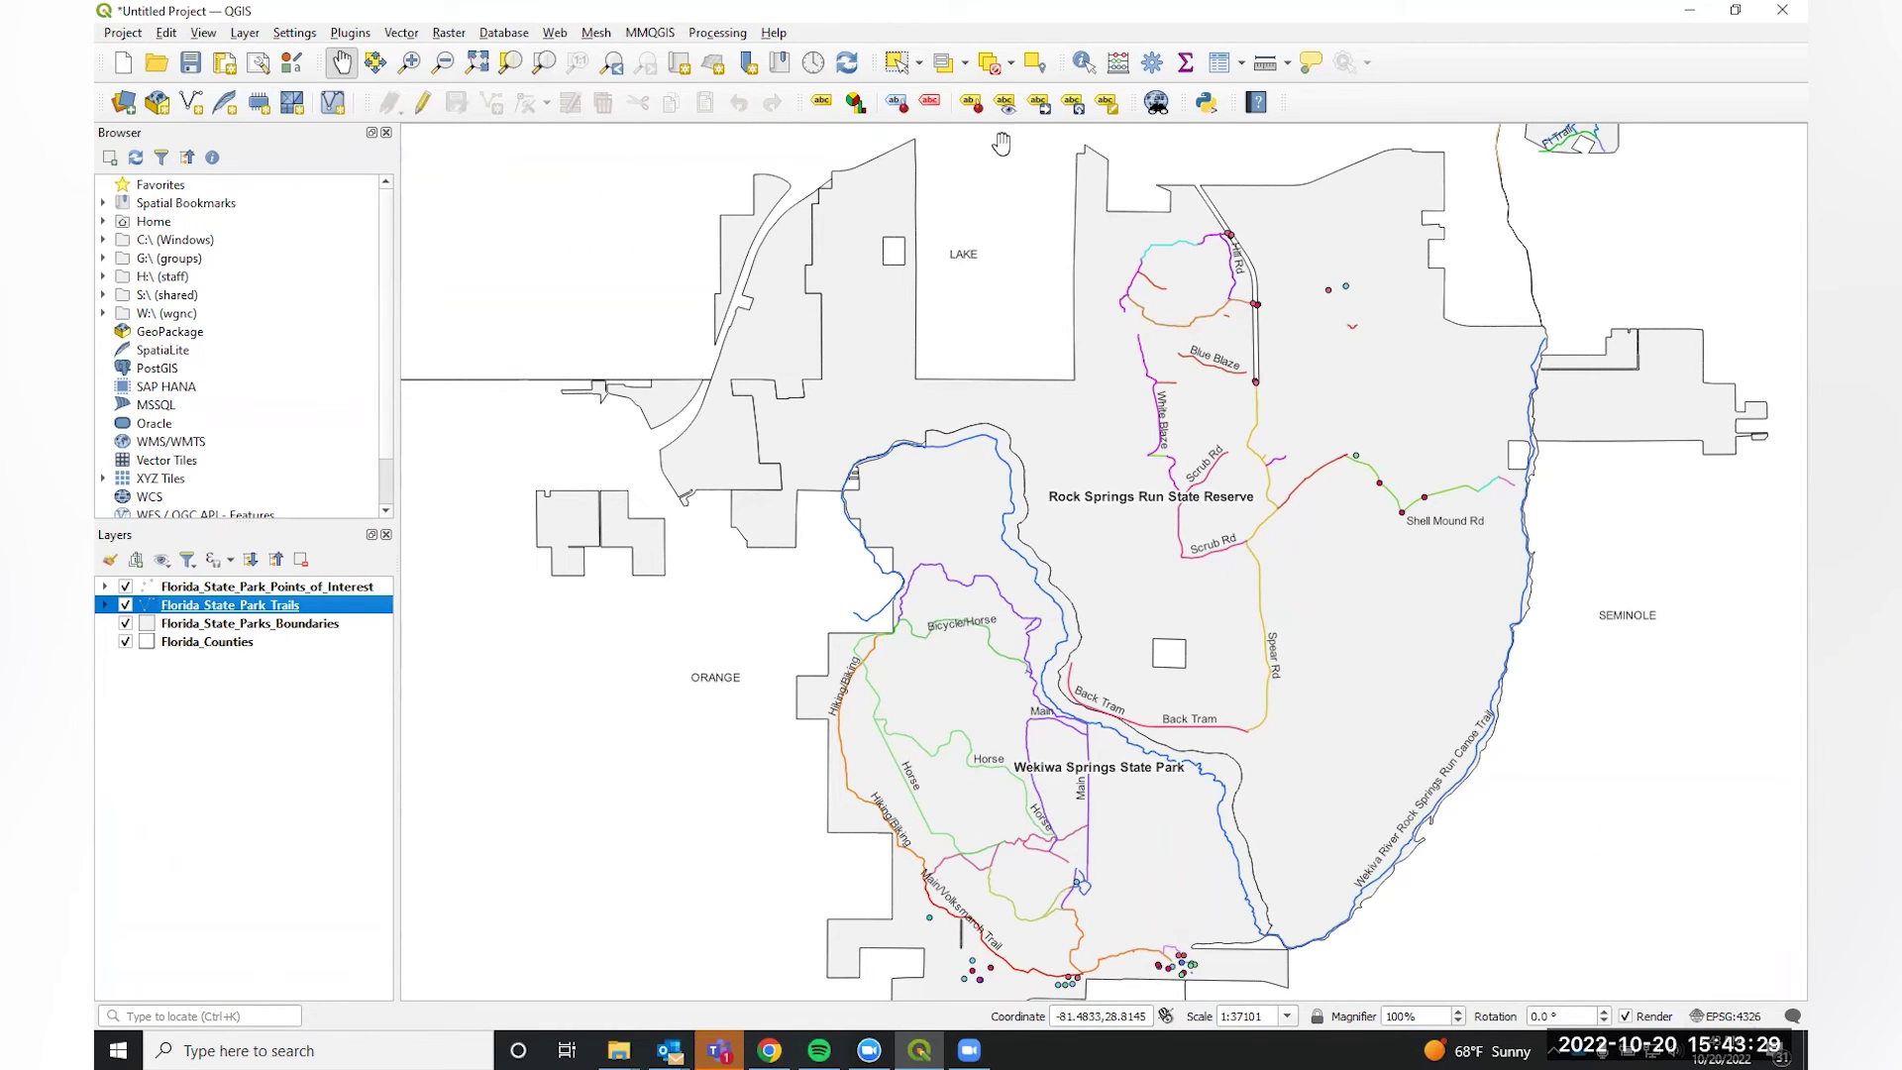
Move the Wekiwa Springs State Park label northwest to the open area below the Bicycle/Horse trail, accepting the auxiliary storage key.
{"action": "left_click", "coordinate": [1038, 103]}
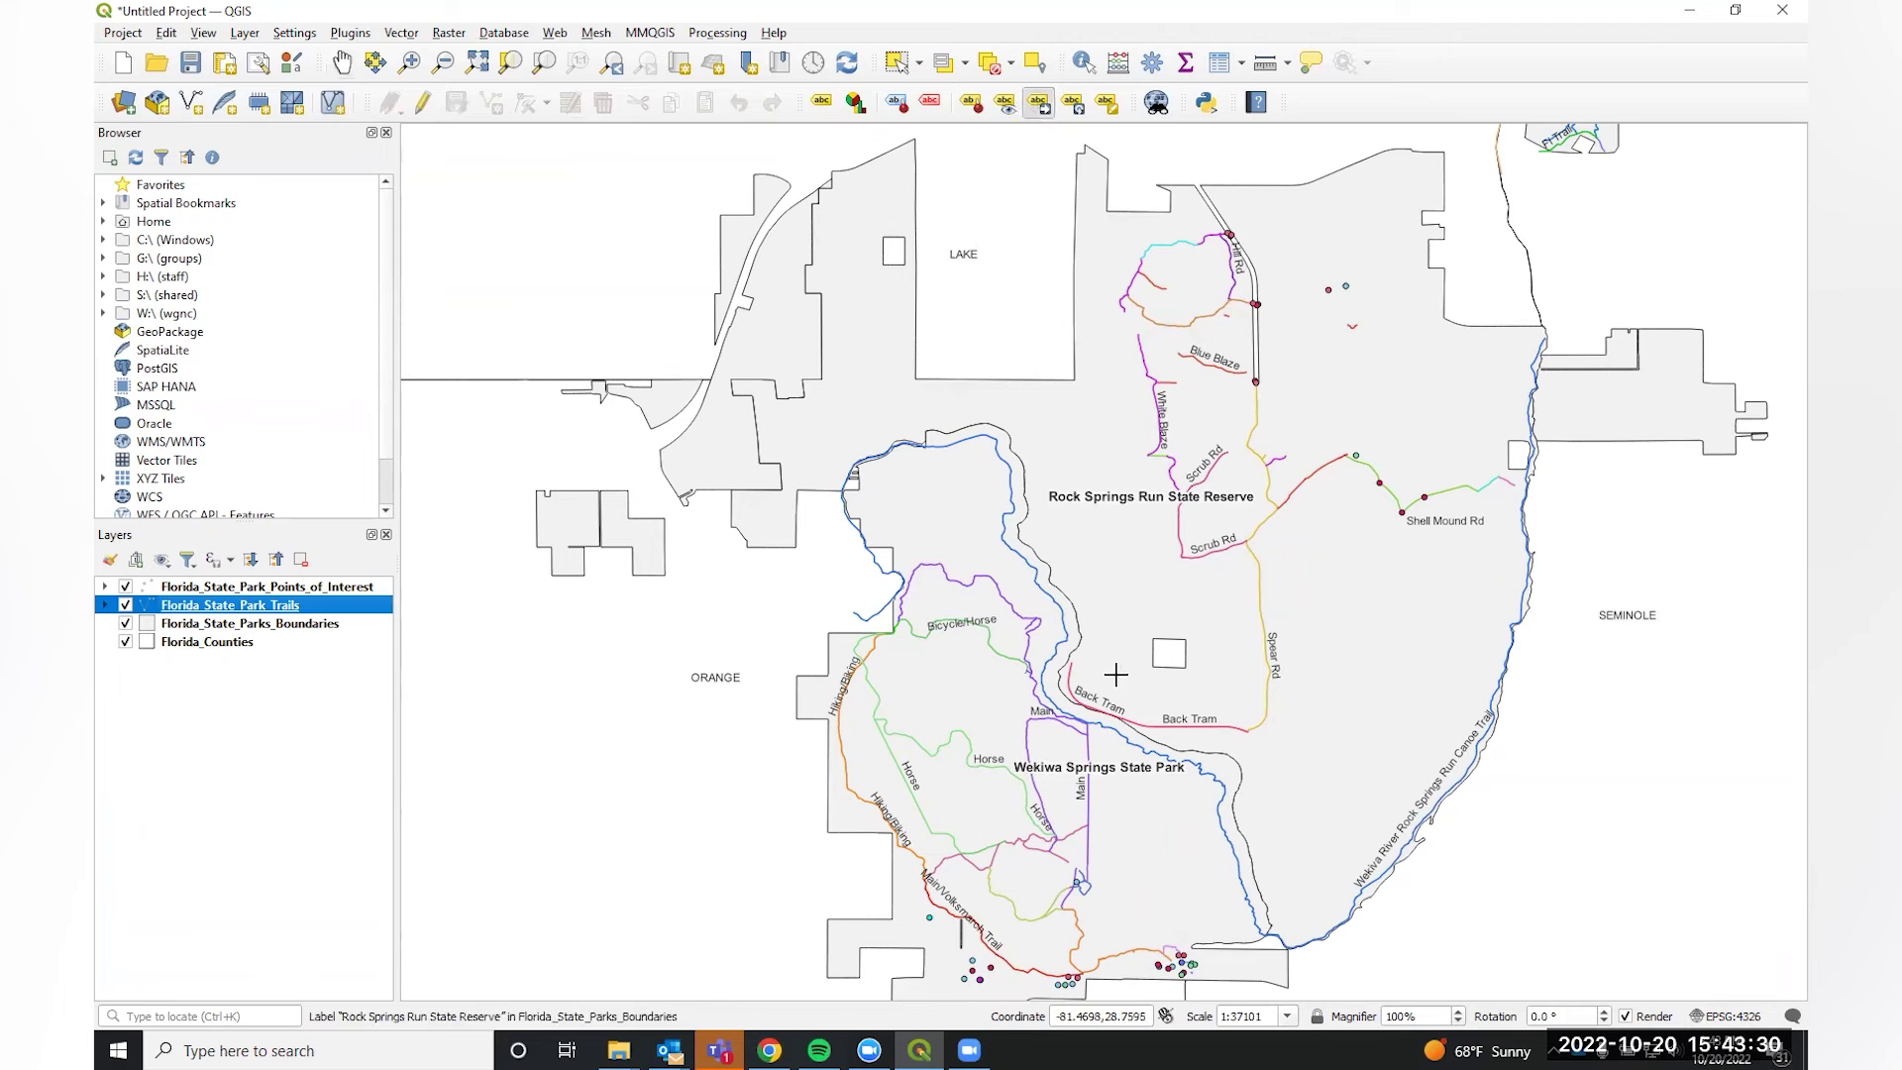
{"action": "left_click", "coordinate": [1098, 767]}
{"action": "left_click", "coordinate": [1030, 584]}
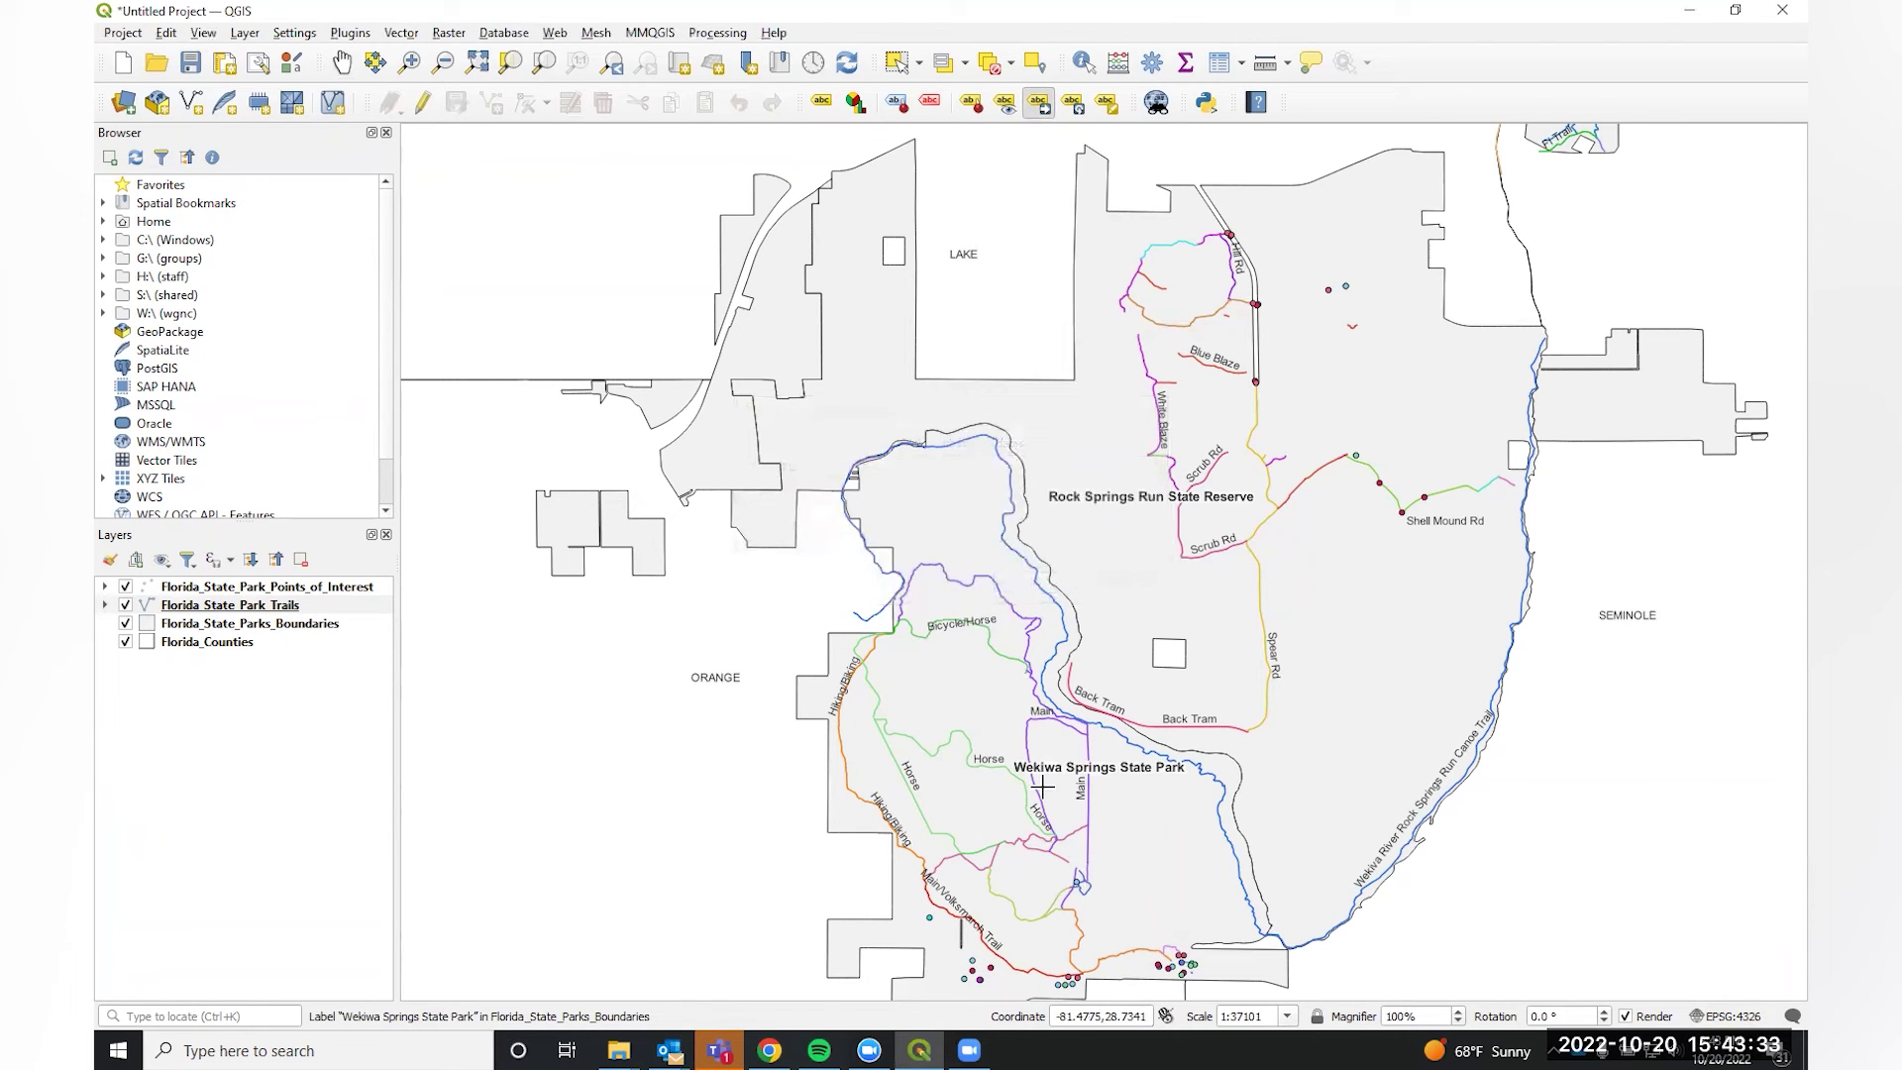
{"action": "left_click", "coordinate": [906, 671]}
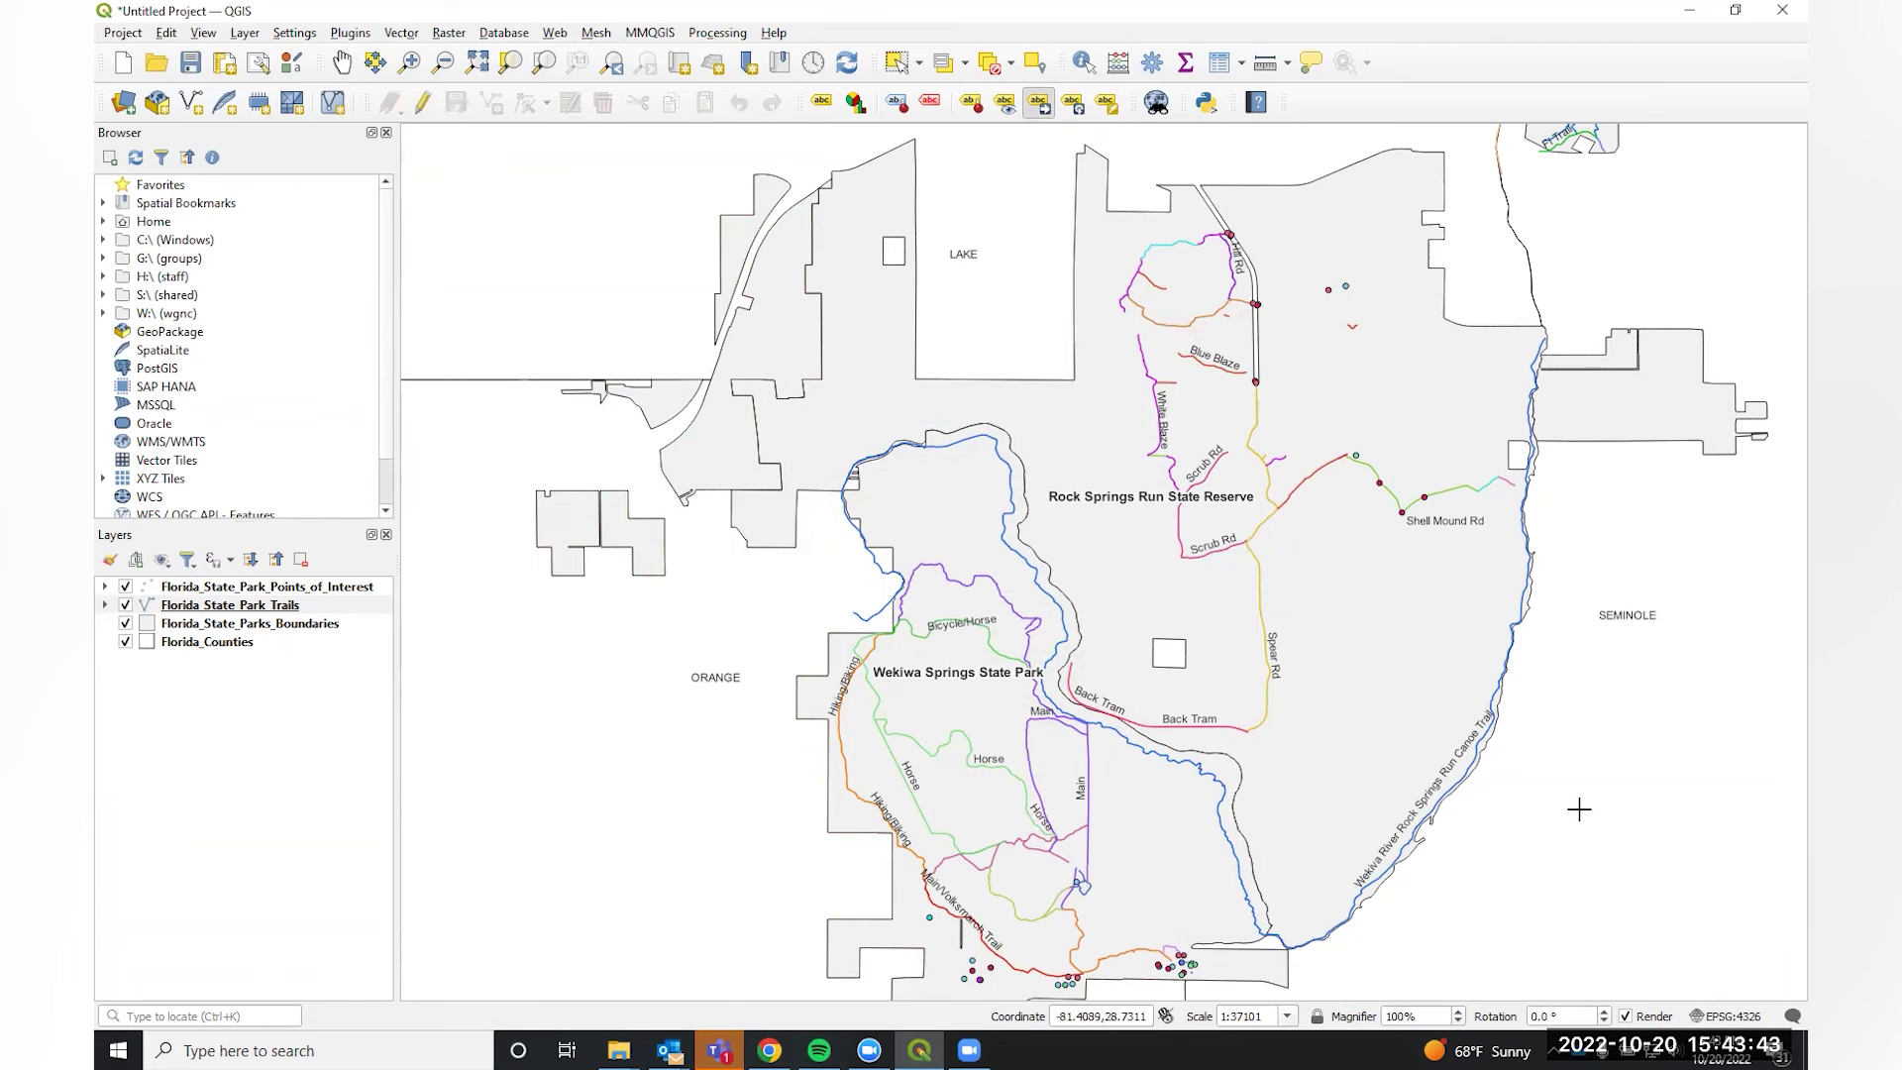
{"action": "left_click", "coordinate": [340, 66]}
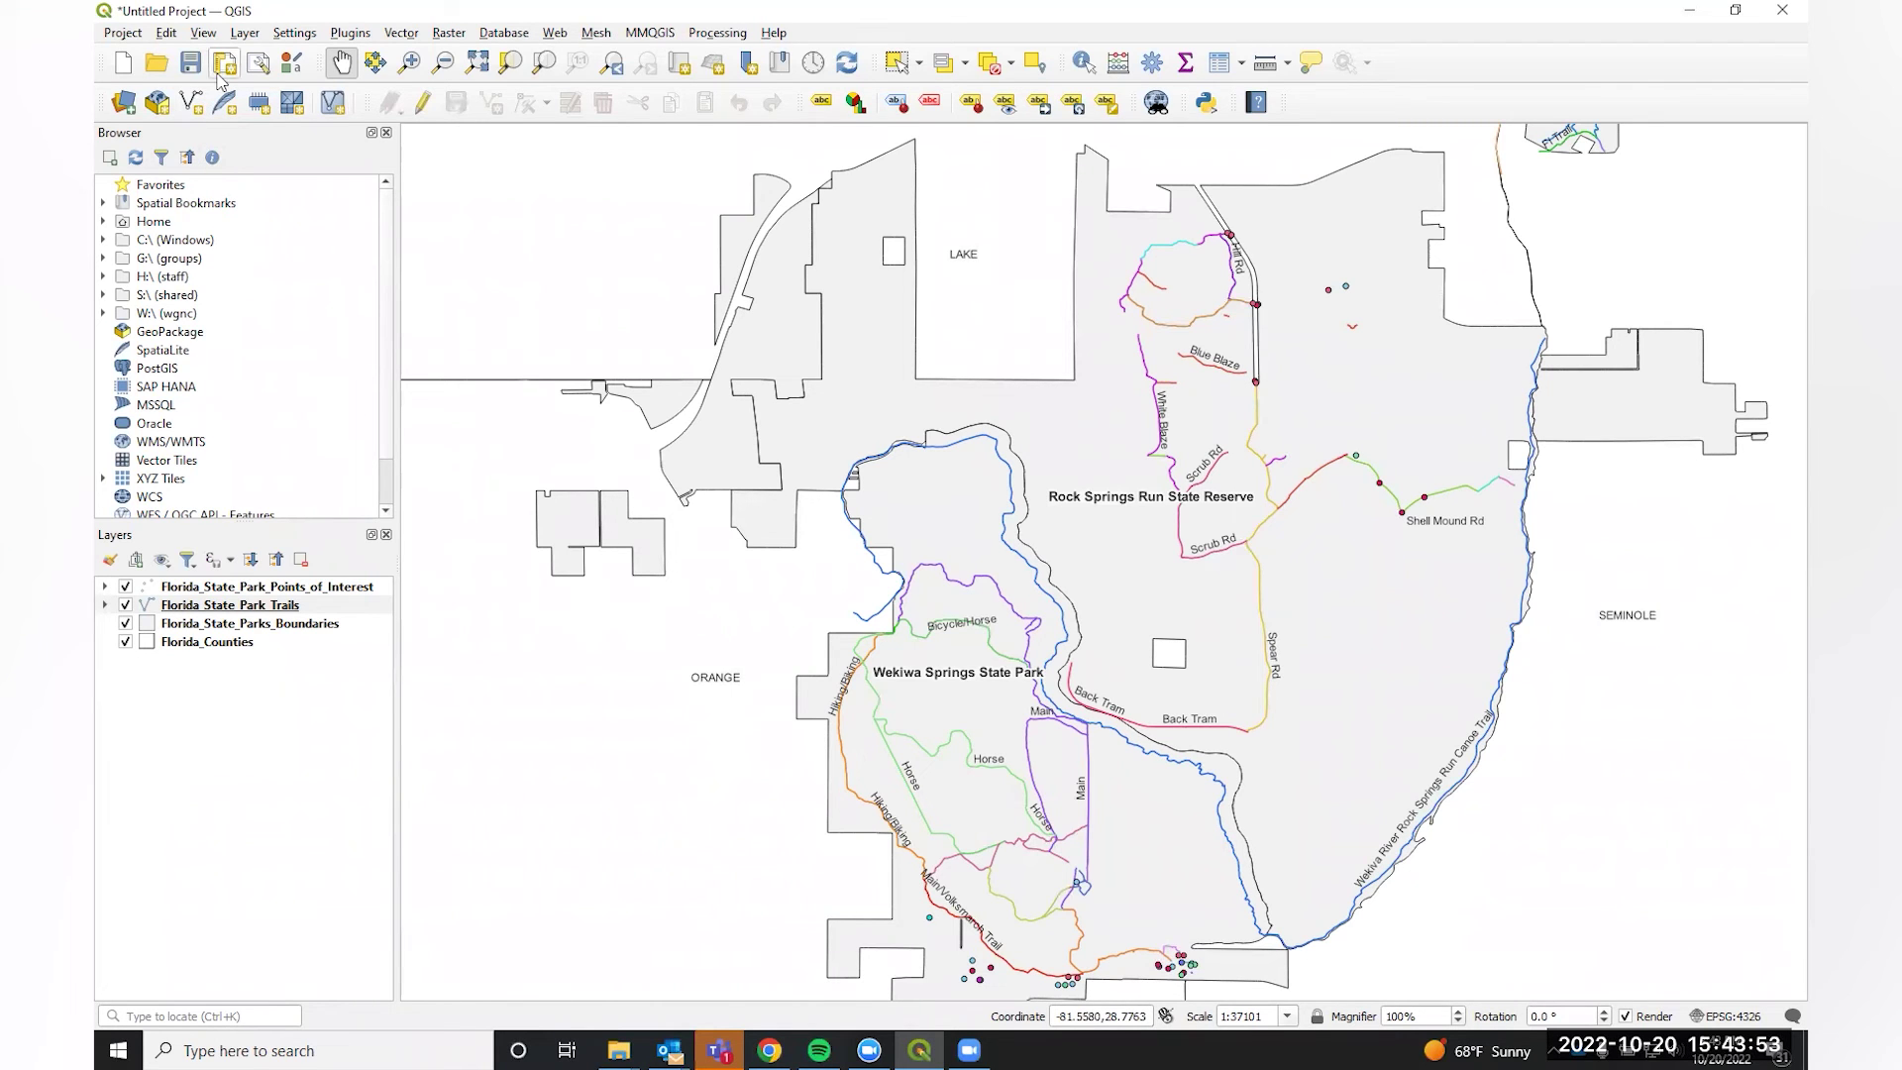
Create a print layout titled "Wekiwa Springs State Park" and add a map that fills the page inside a narrow margin.
{"action": "key", "text": "ctrl+p"}
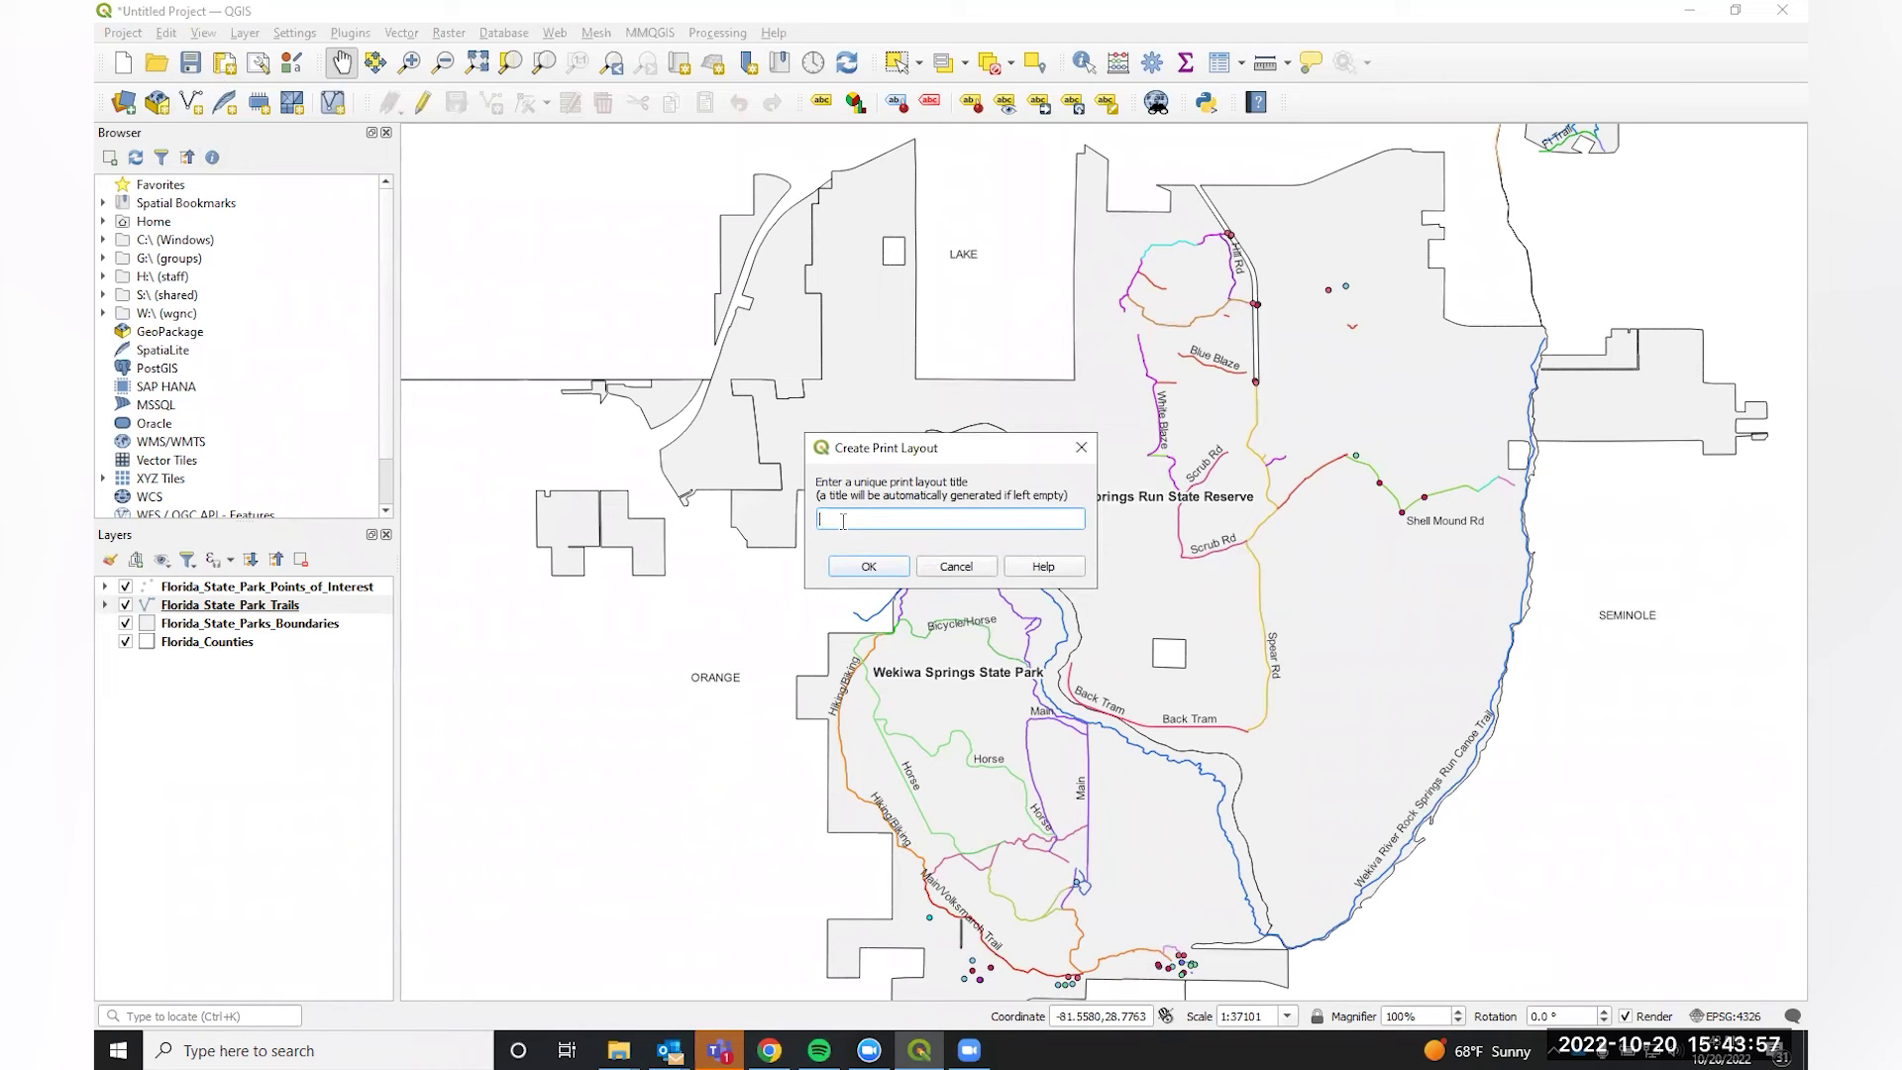
{"action": "type", "text": "Wekiwa Springs State Park"}
{"action": "left_click", "coordinate": [872, 569]}
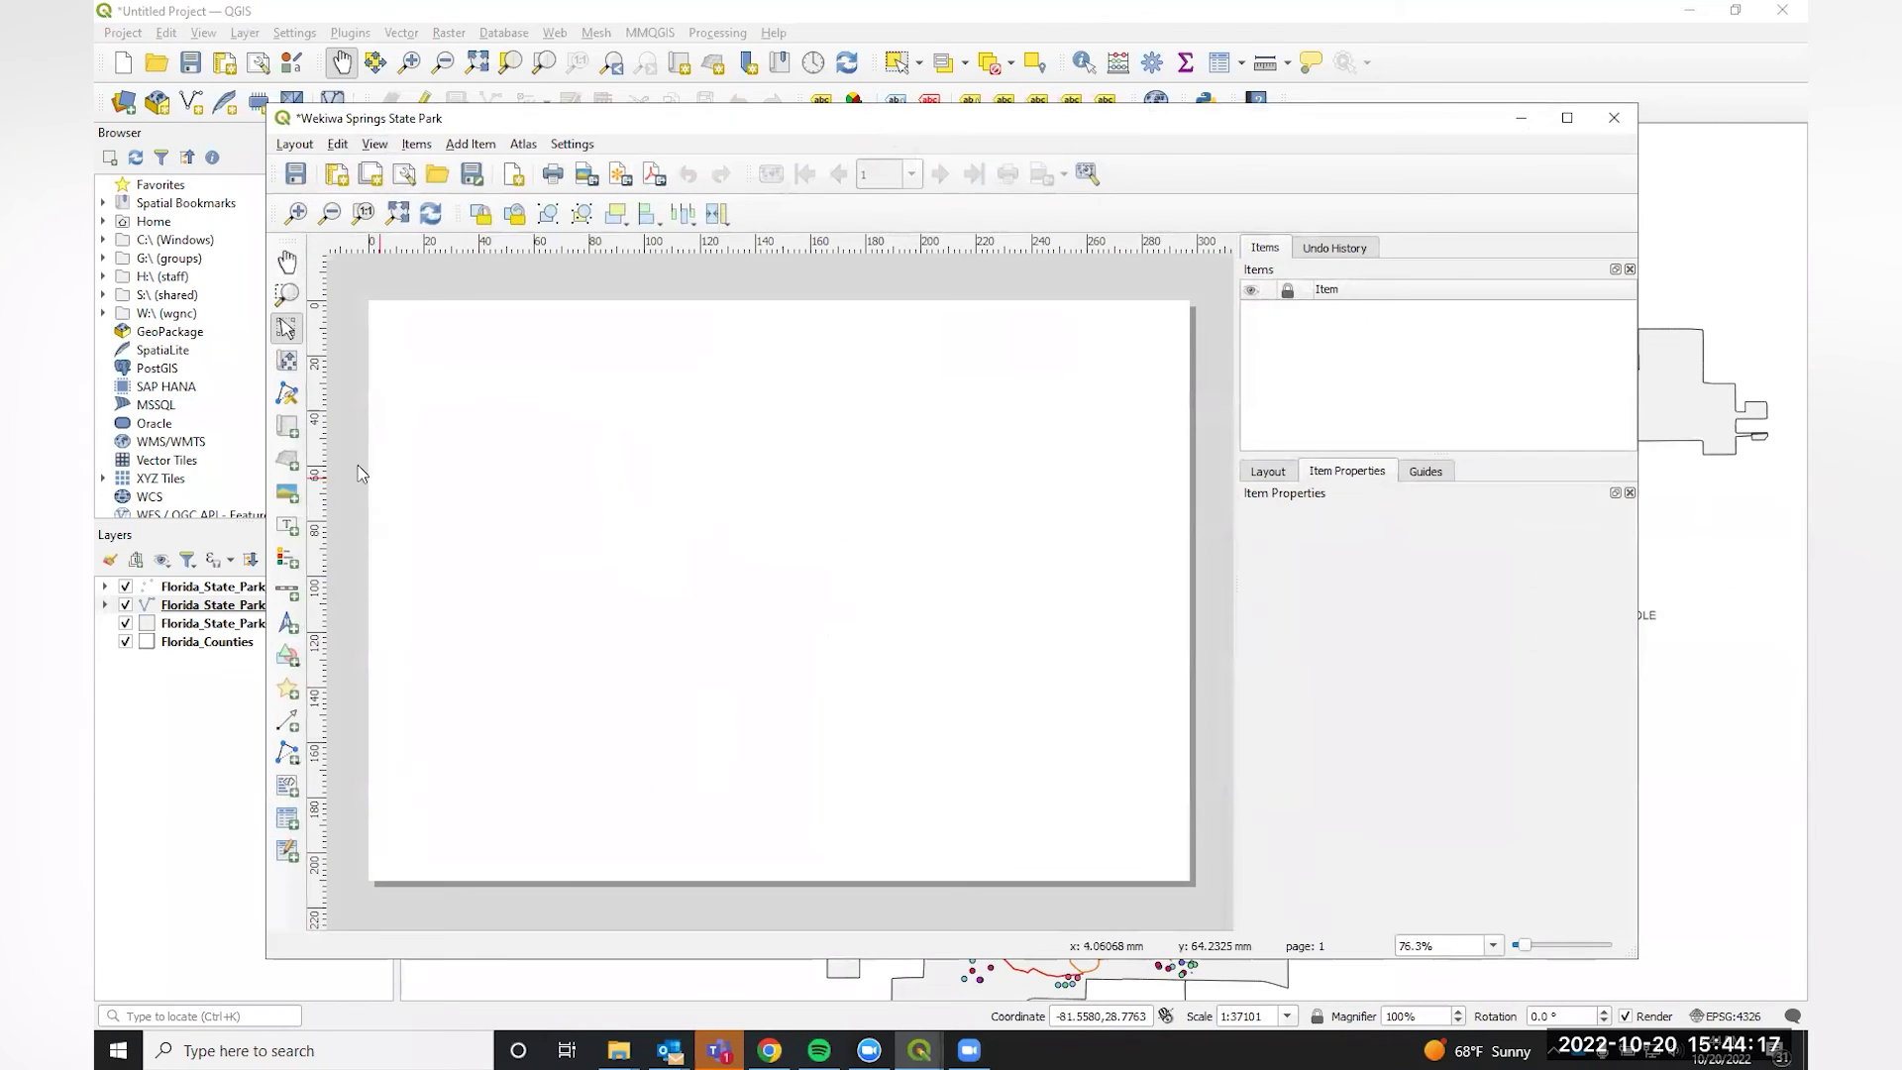
{"action": "left_click", "coordinate": [287, 426]}
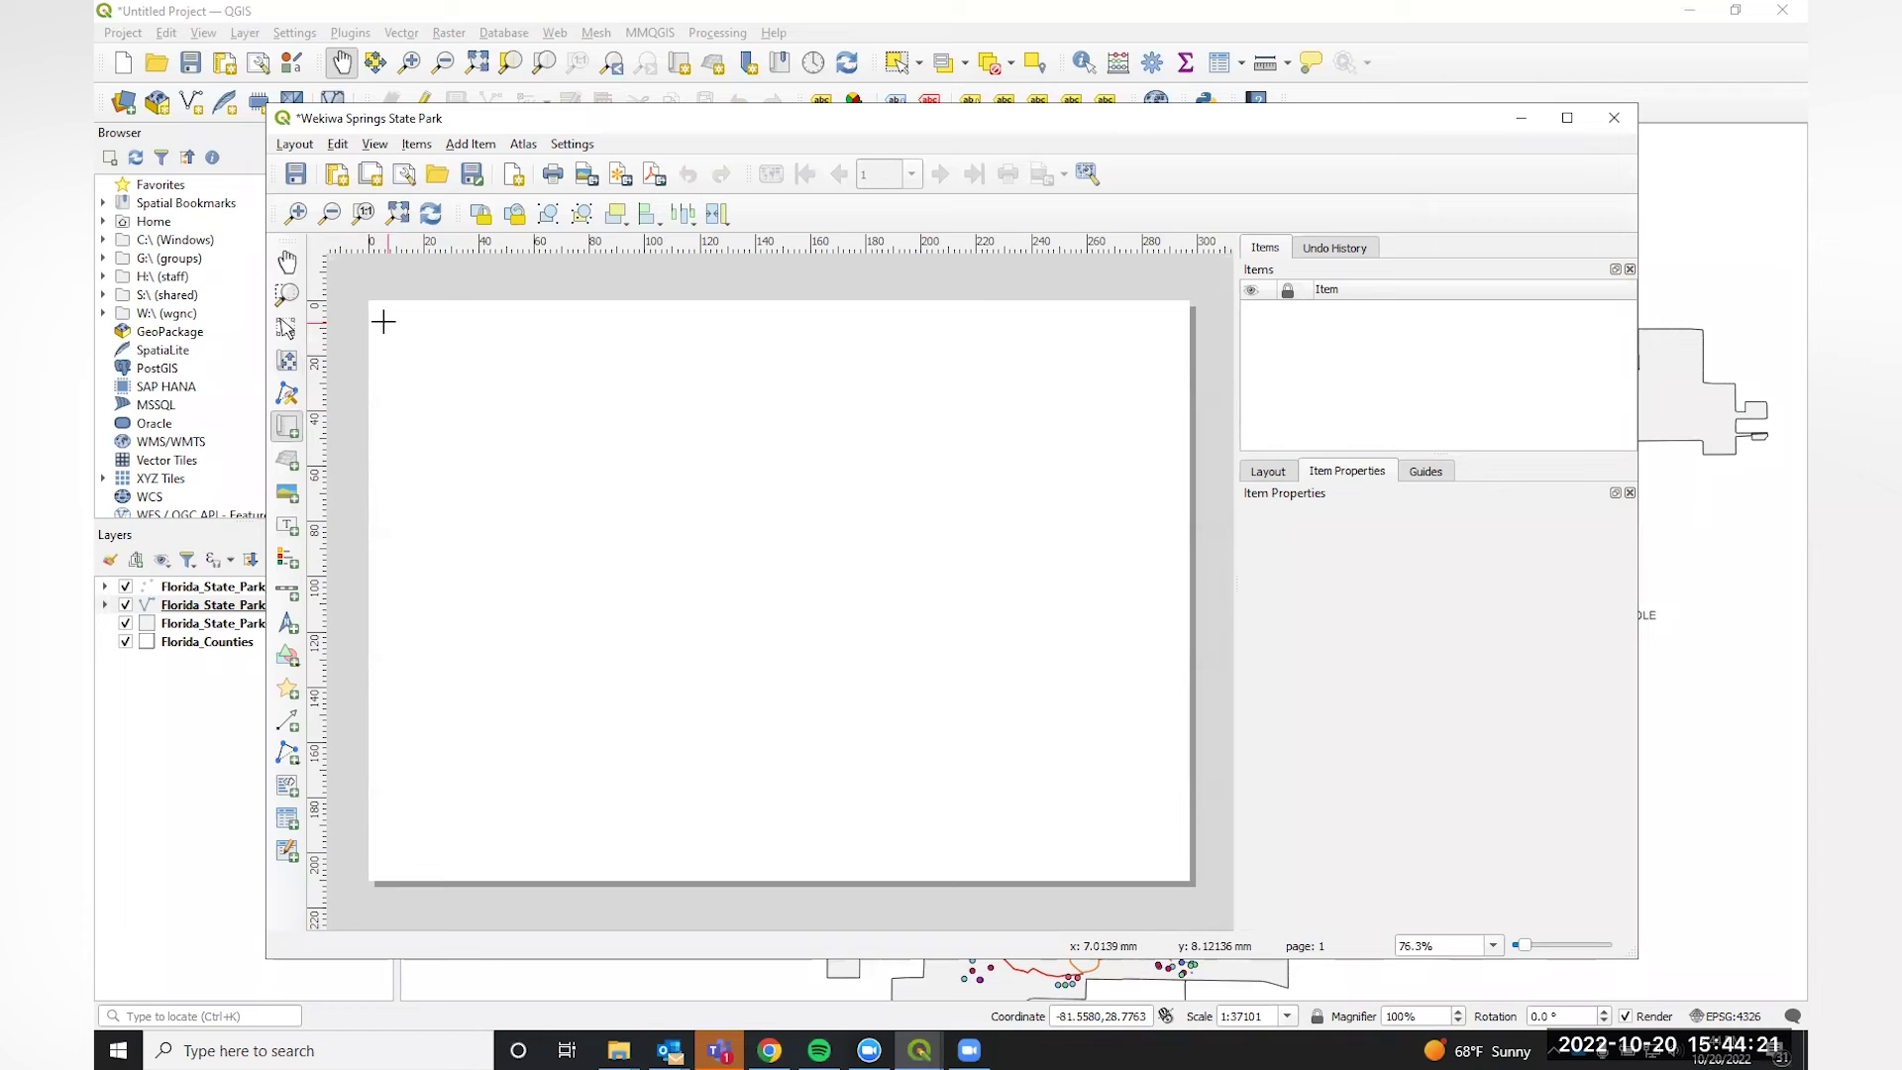
{"action": "left_click_drag", "start_coordinate": [383, 317], "coordinate": [1173, 863]}
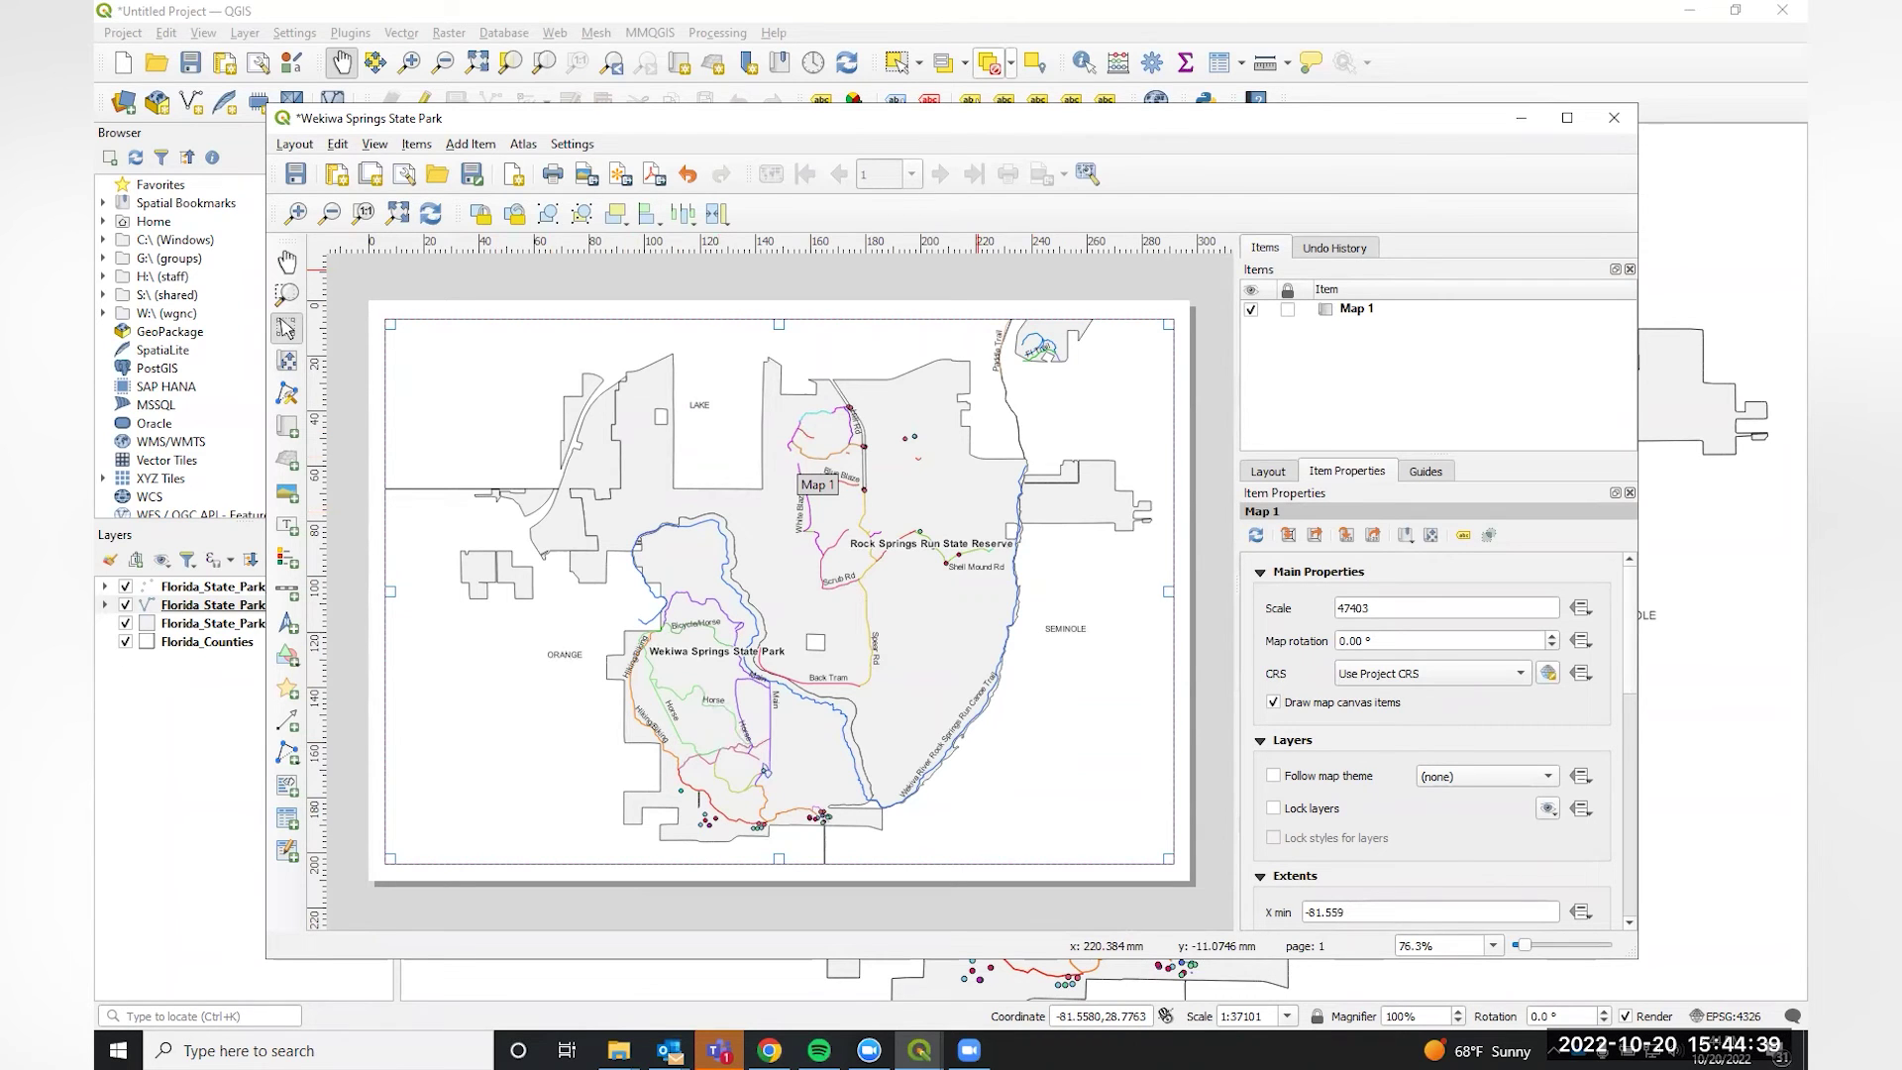
{"action": "left_click_drag", "start_coordinate": [919, 125], "coordinate": [926, 111]}
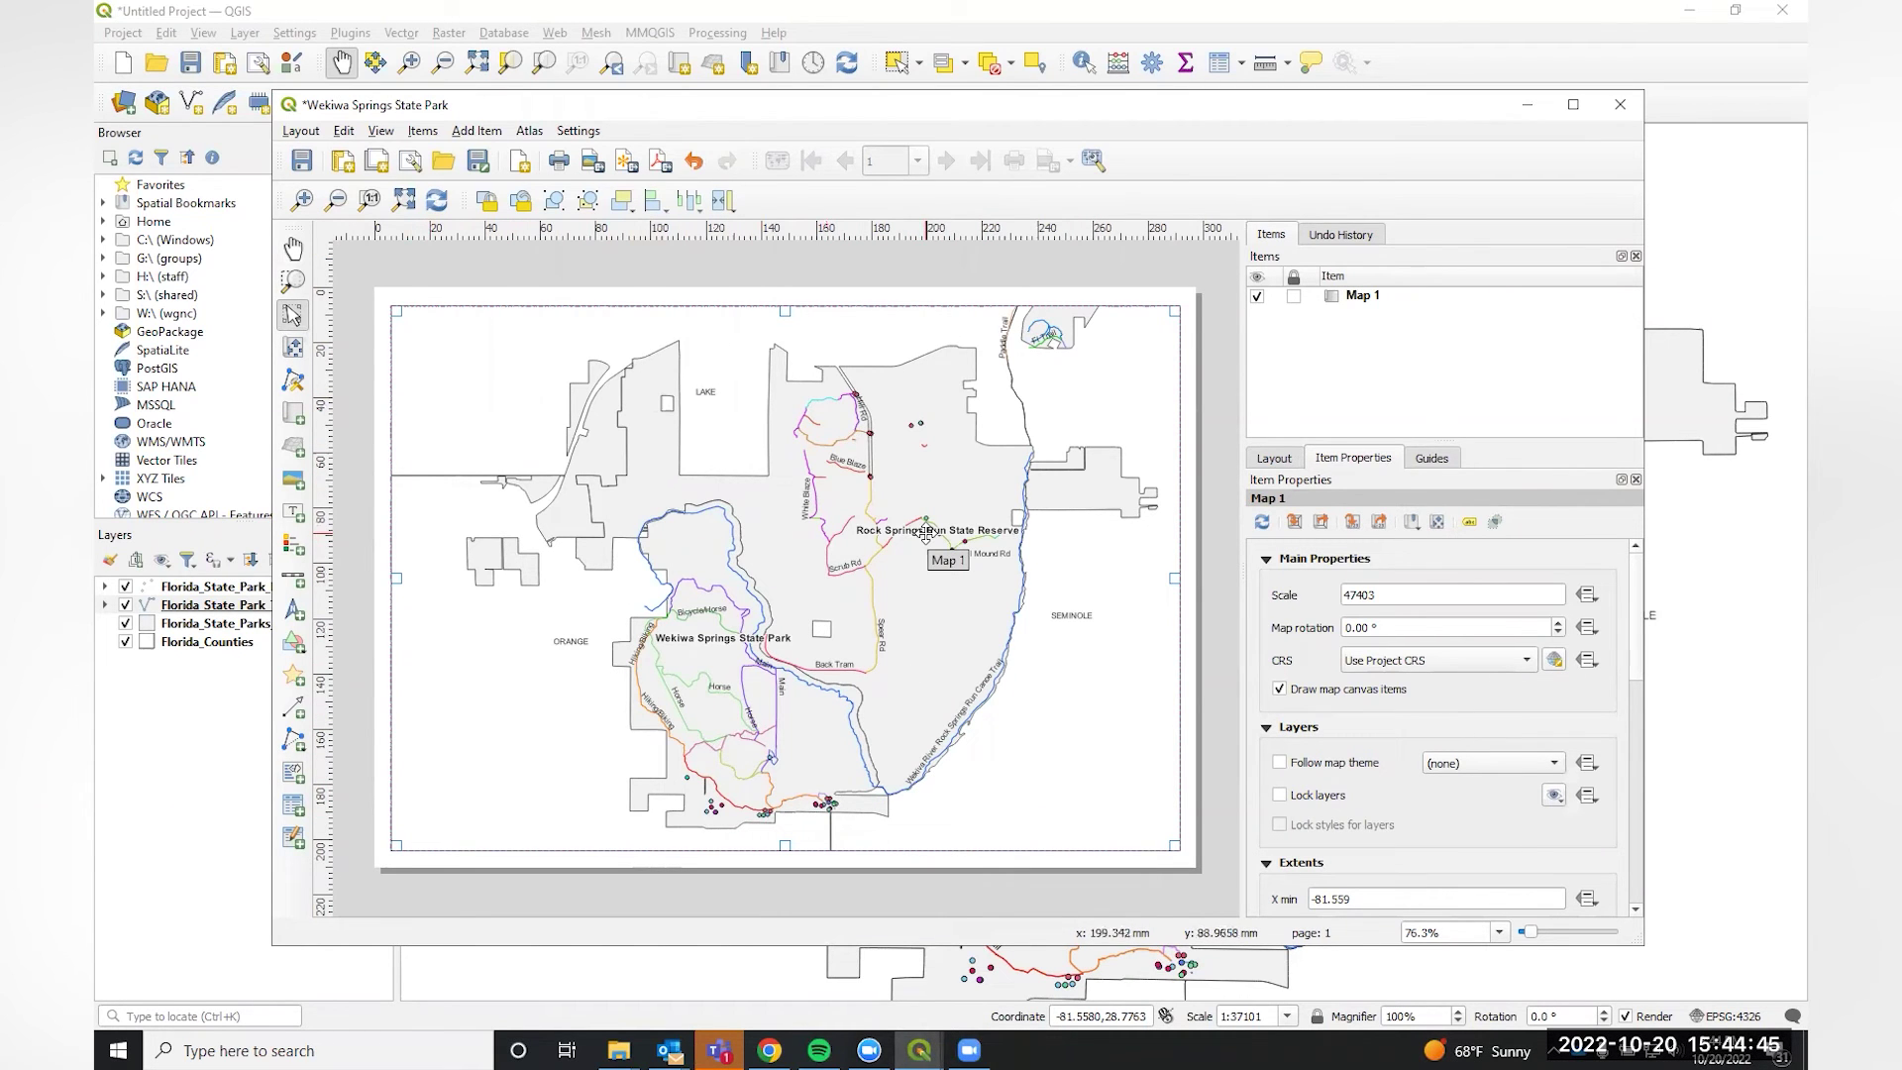
{"action": "key", "text": "alt+Tab"}
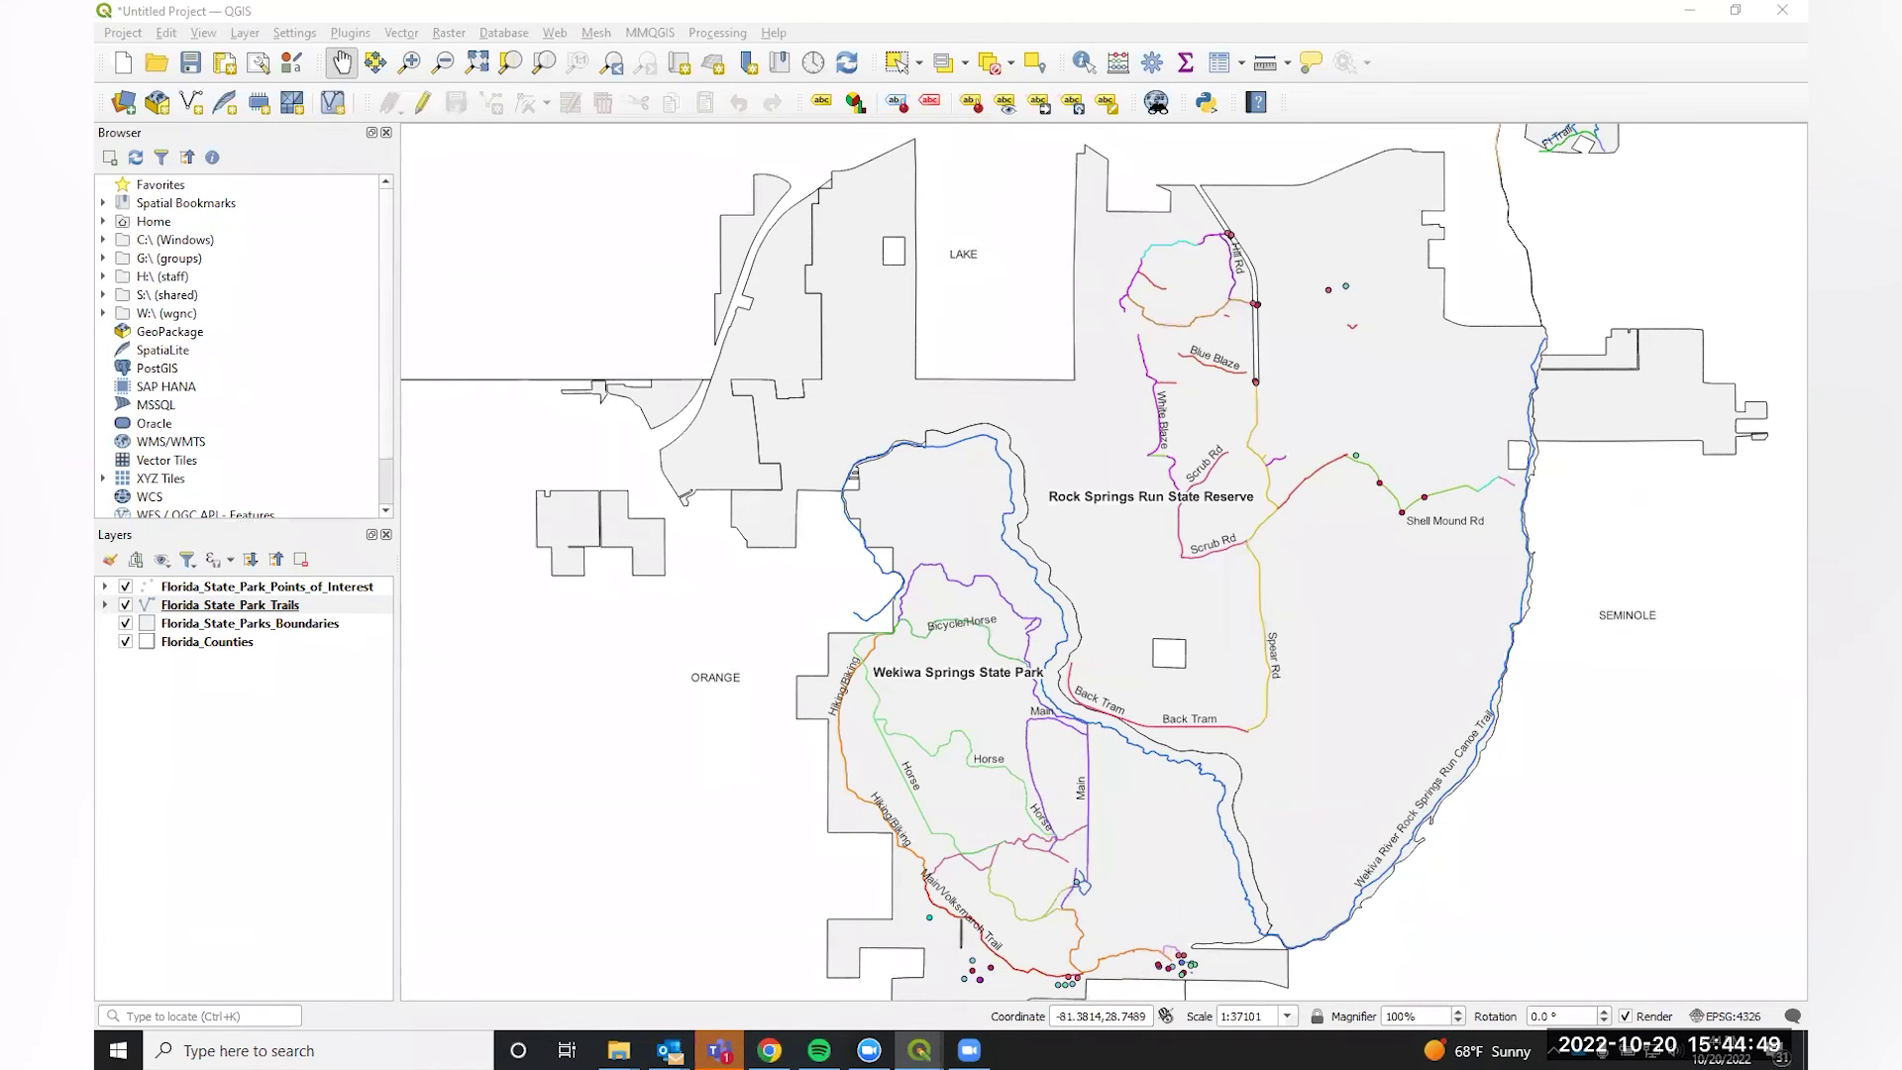
{"action": "key", "text": "alt+Tab"}
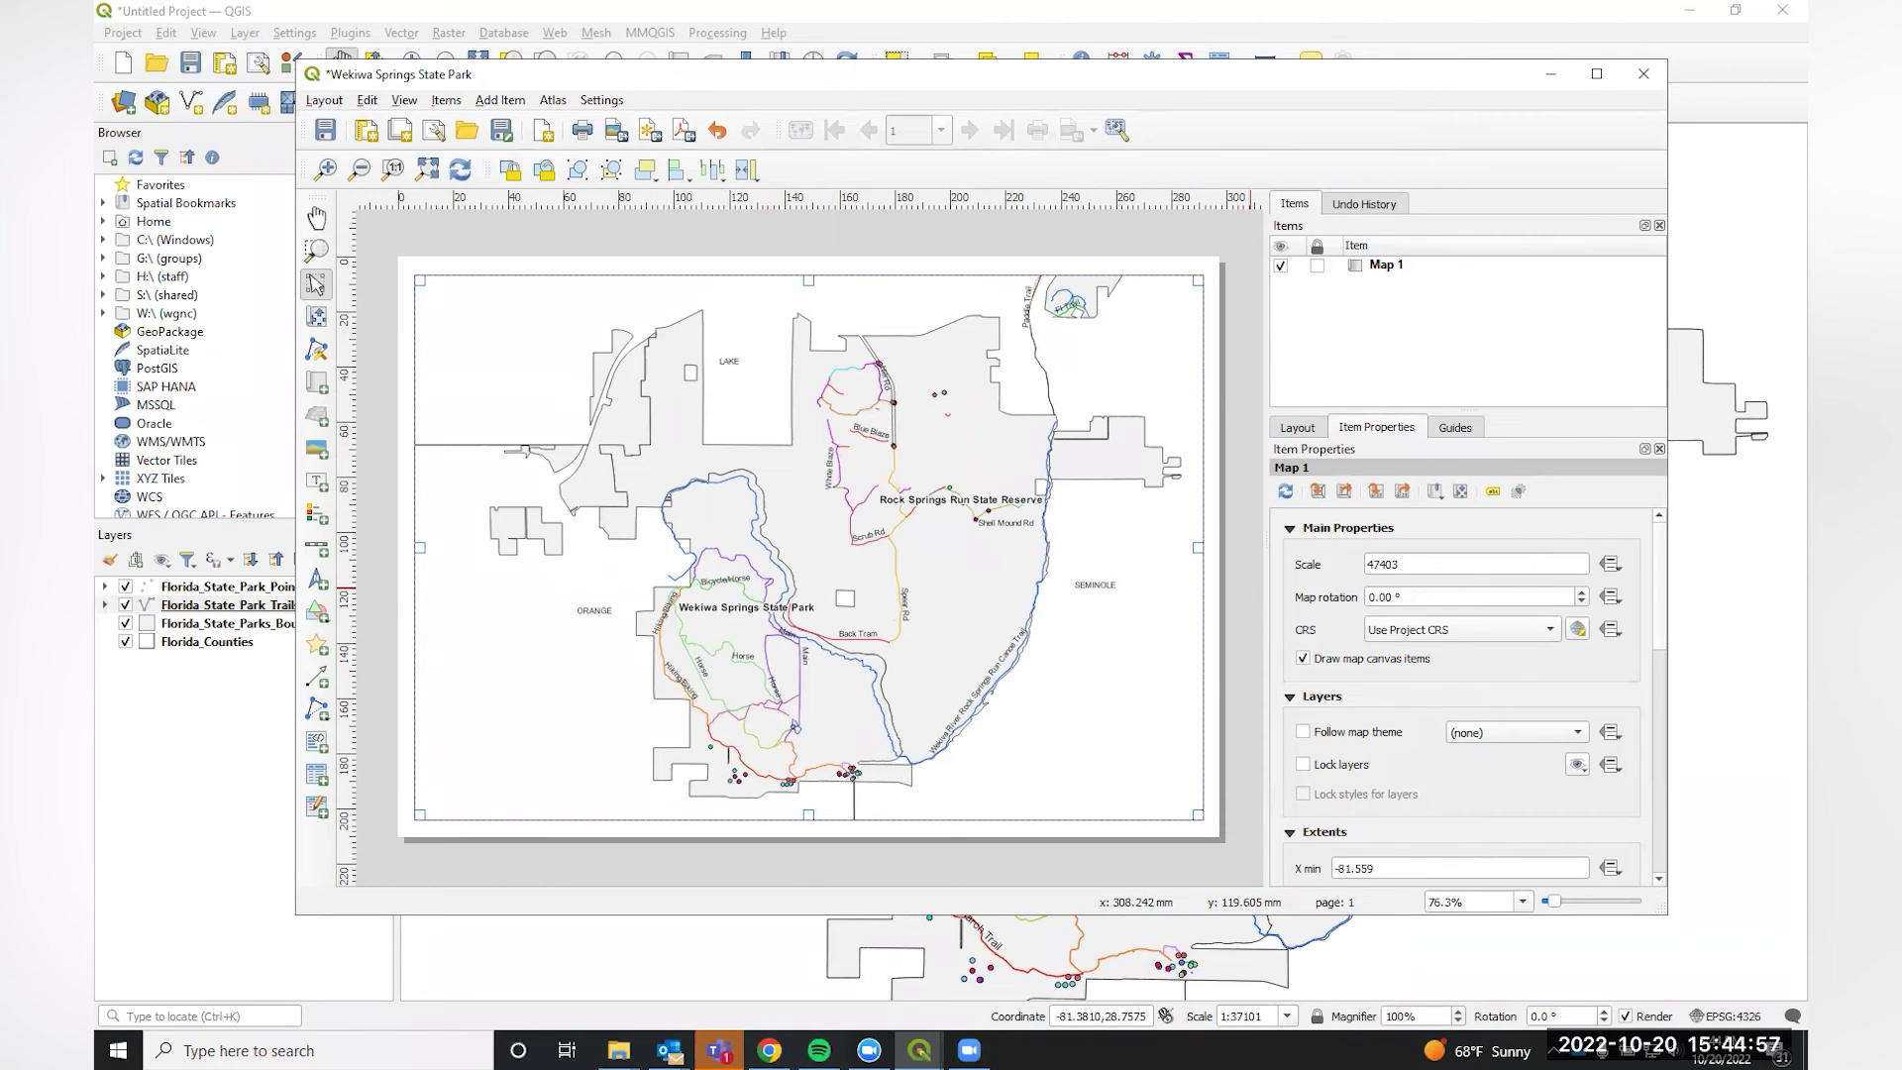
{"action": "left_click", "coordinate": [315, 486]}
{"action": "left_click_drag", "start_coordinate": [704, 283], "coordinate": [990, 342]}
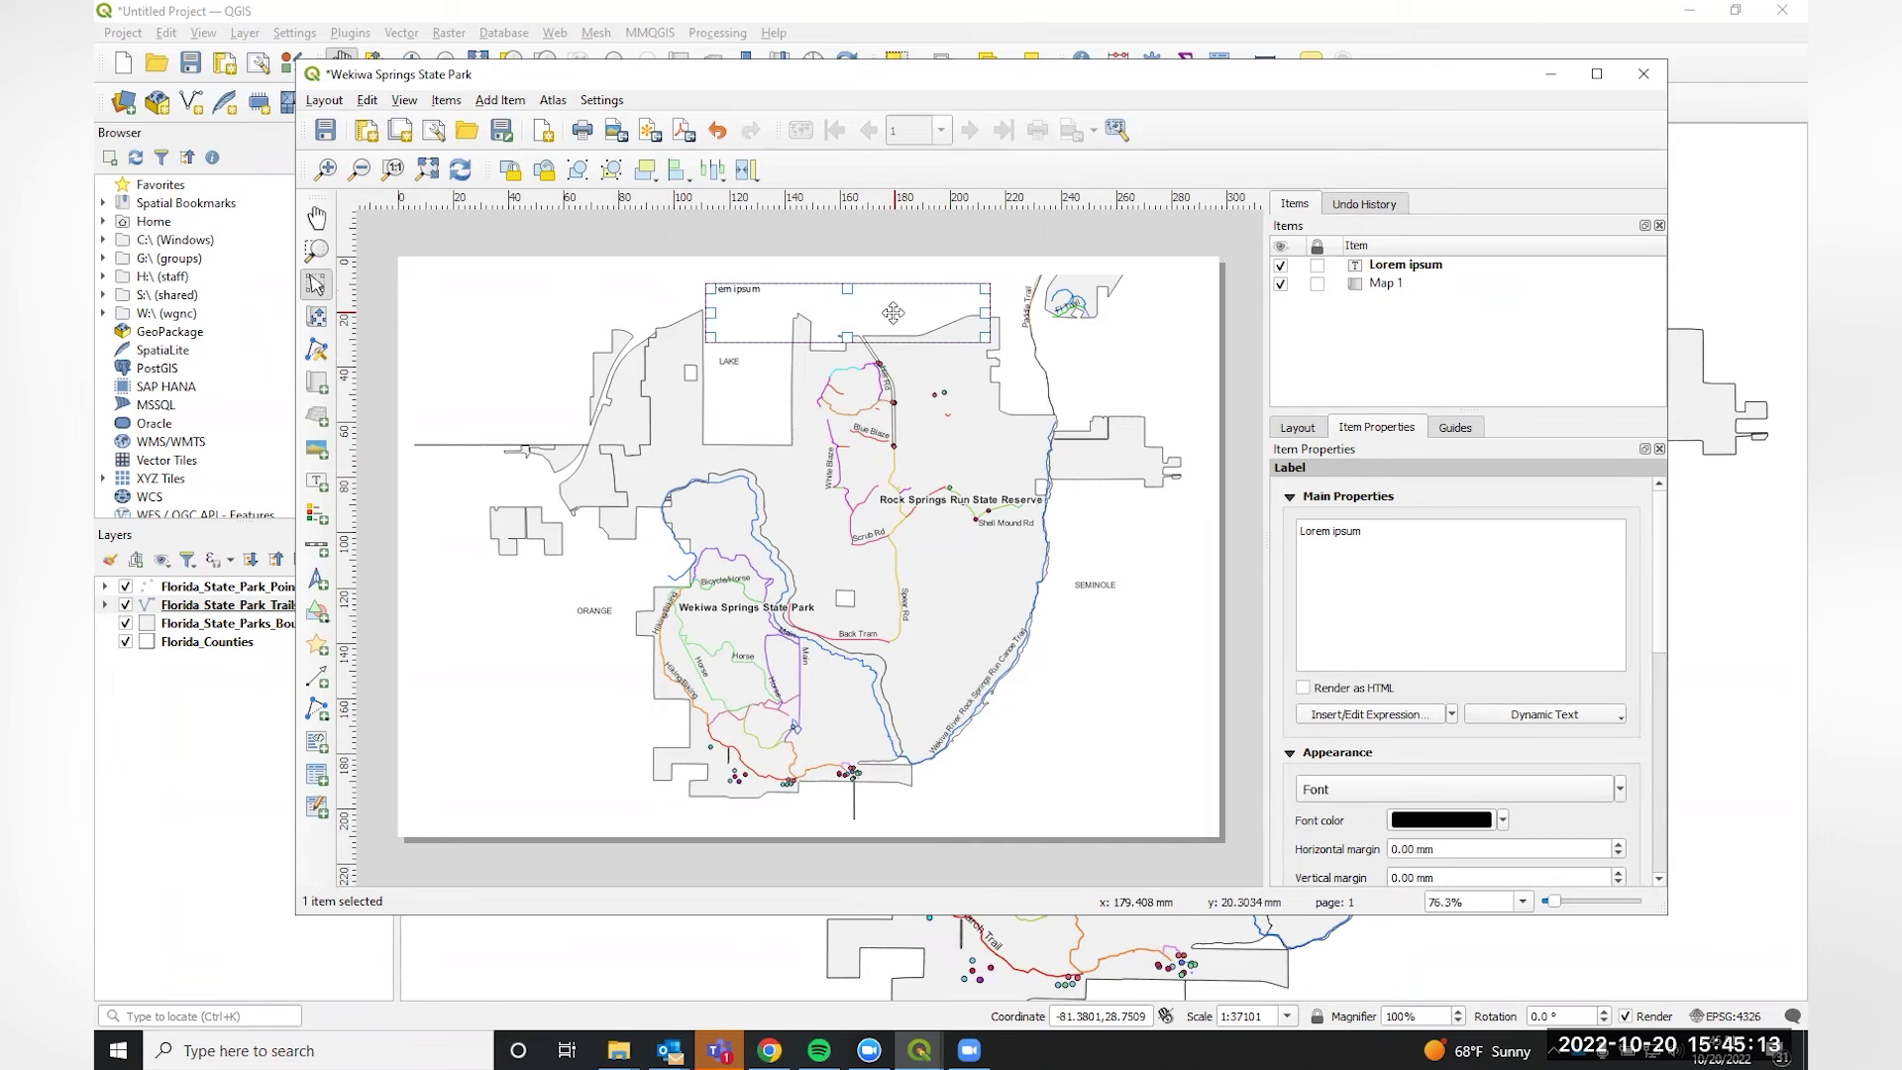
{"action": "key", "text": "Delete"}
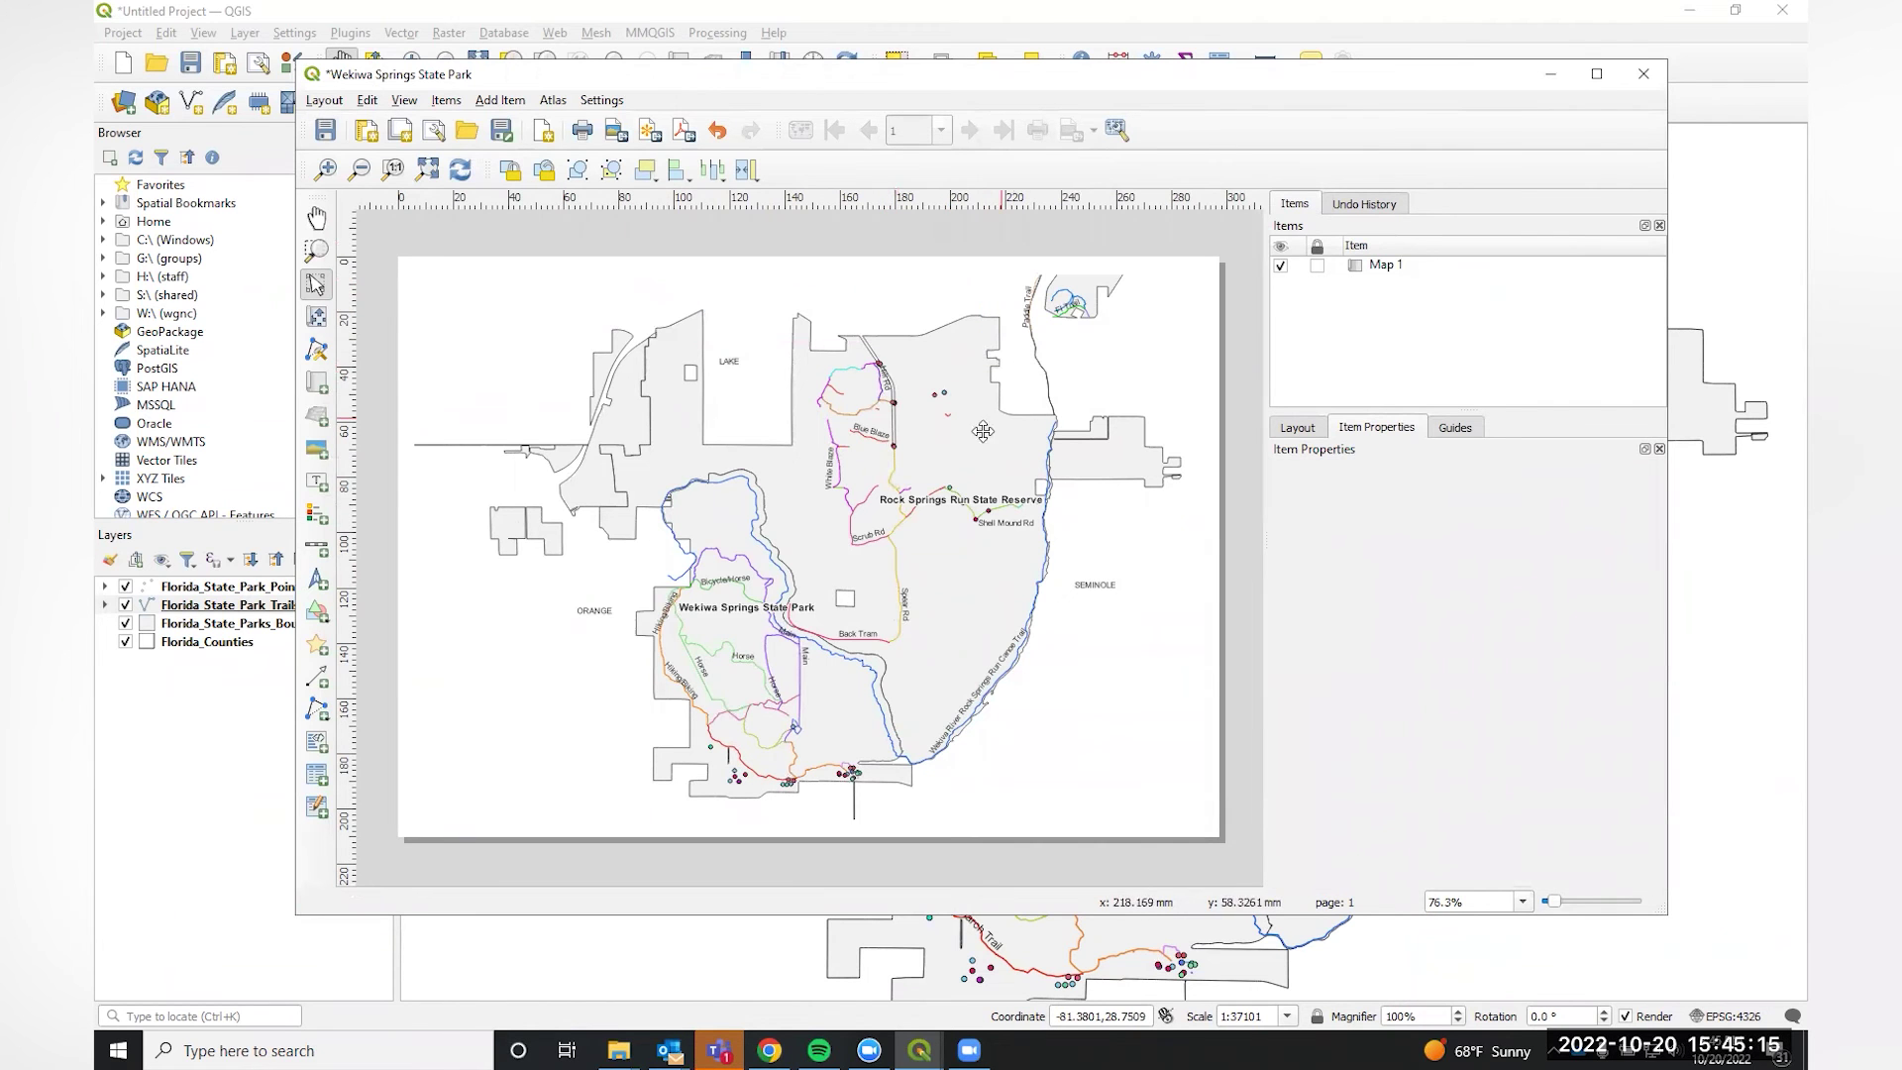
Shift the map content slightly right and down within its frame on the layout page.
{"action": "left_click", "coordinate": [317, 316]}
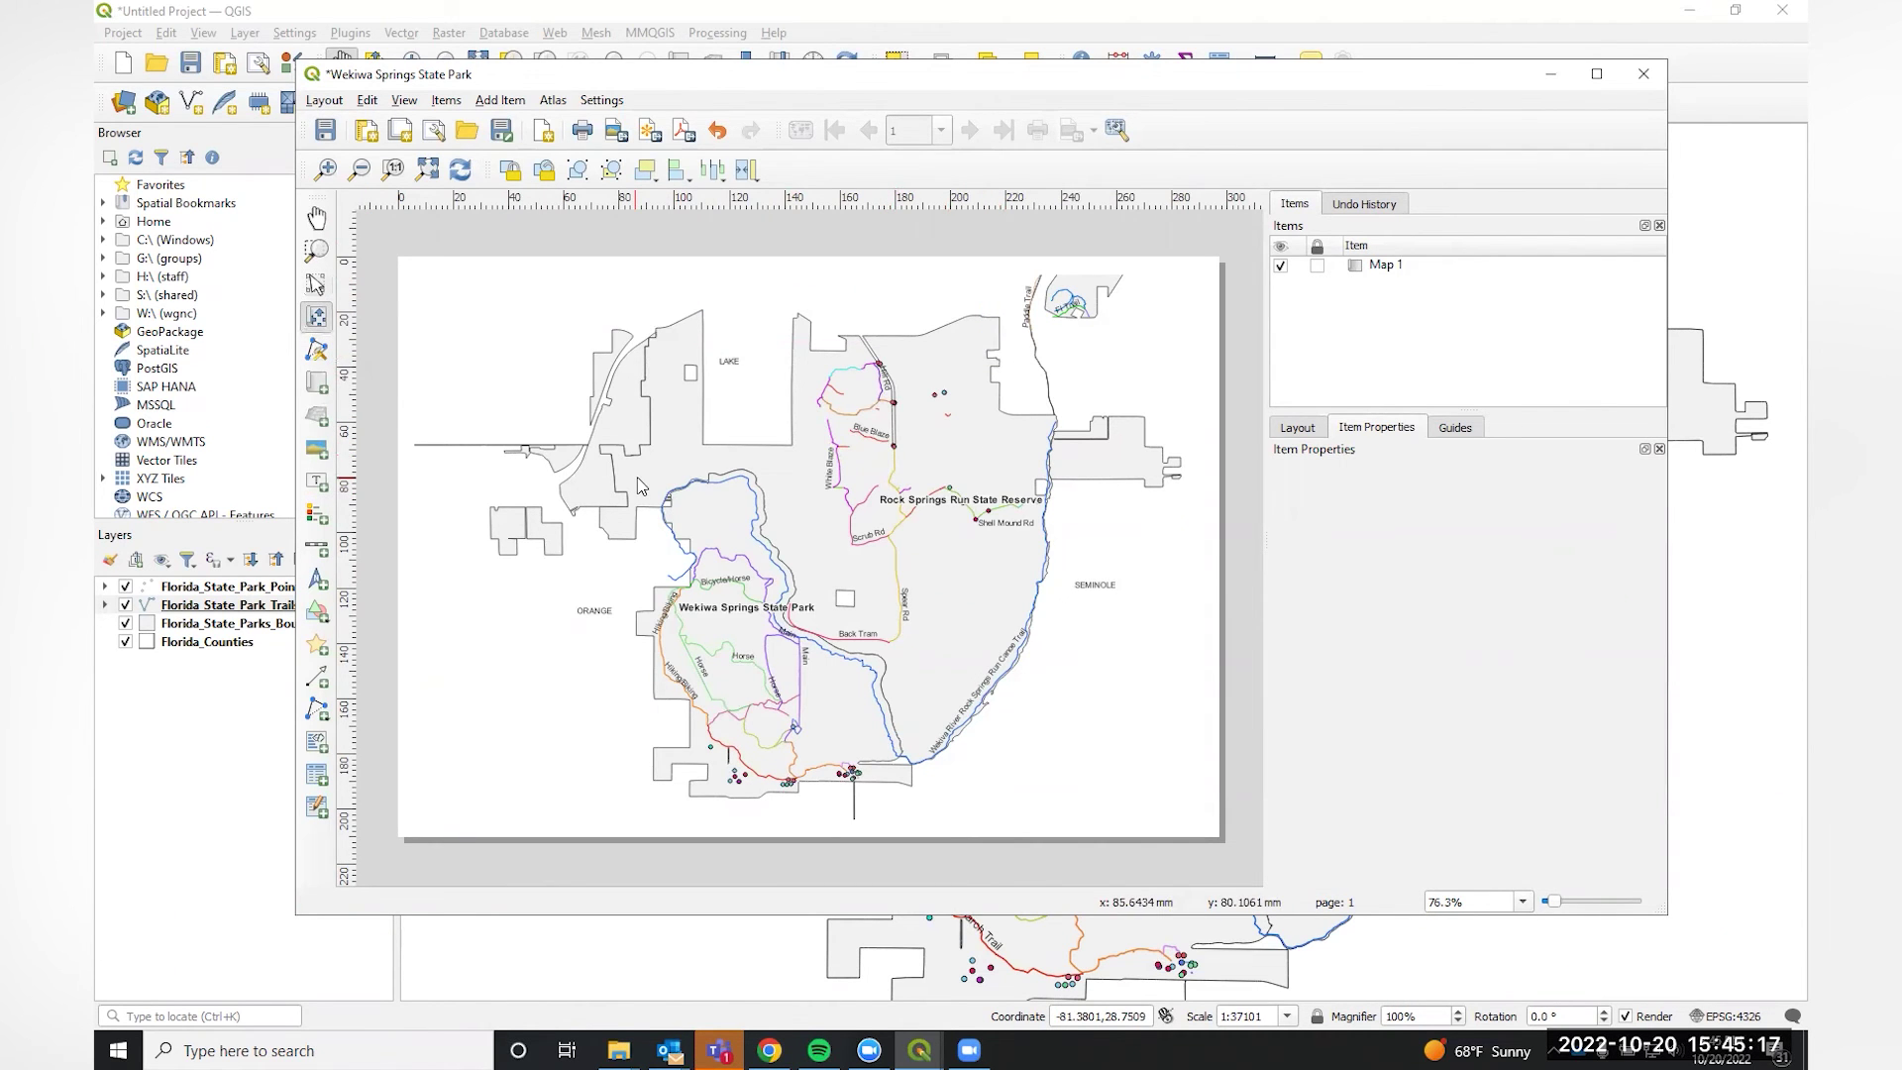
{"action": "left_click_drag", "start_coordinate": [663, 498], "coordinate": [702, 526]}
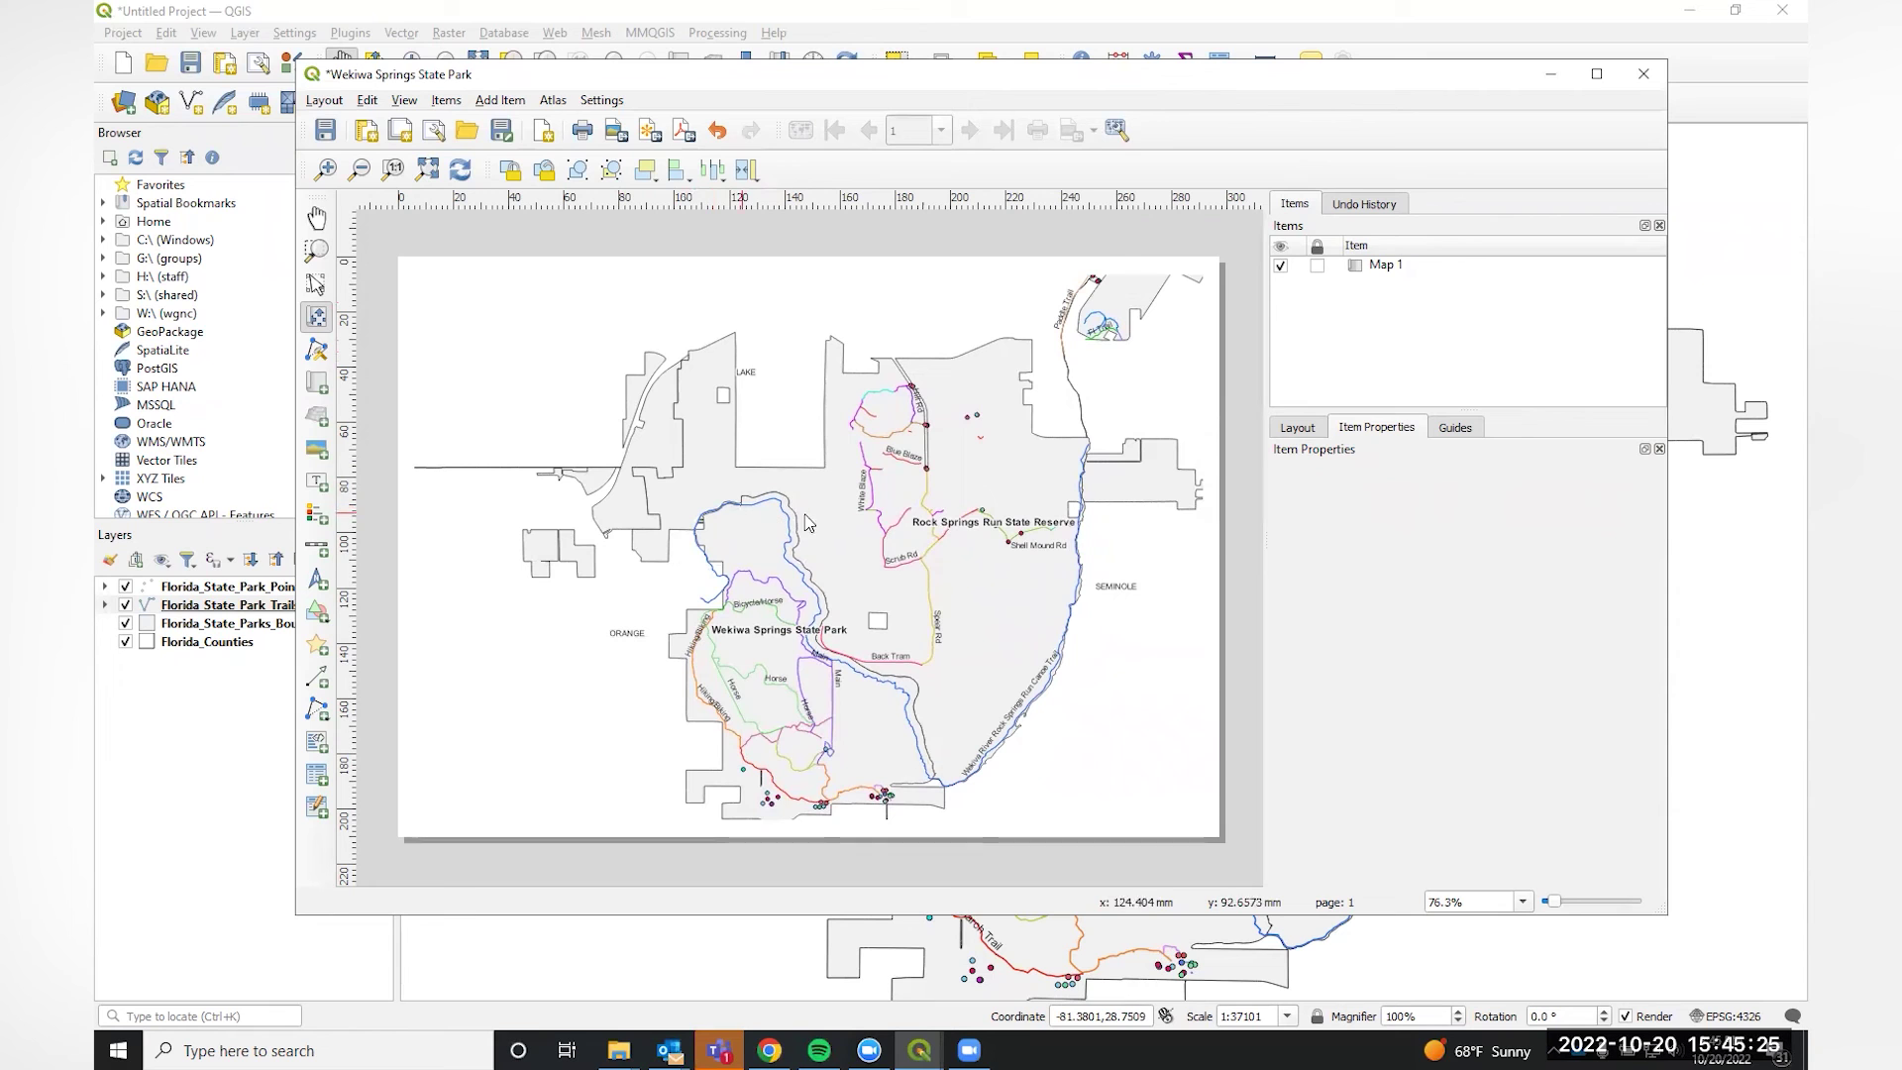
{"action": "left_click_drag", "start_coordinate": [805, 535], "coordinate": [781, 527]}
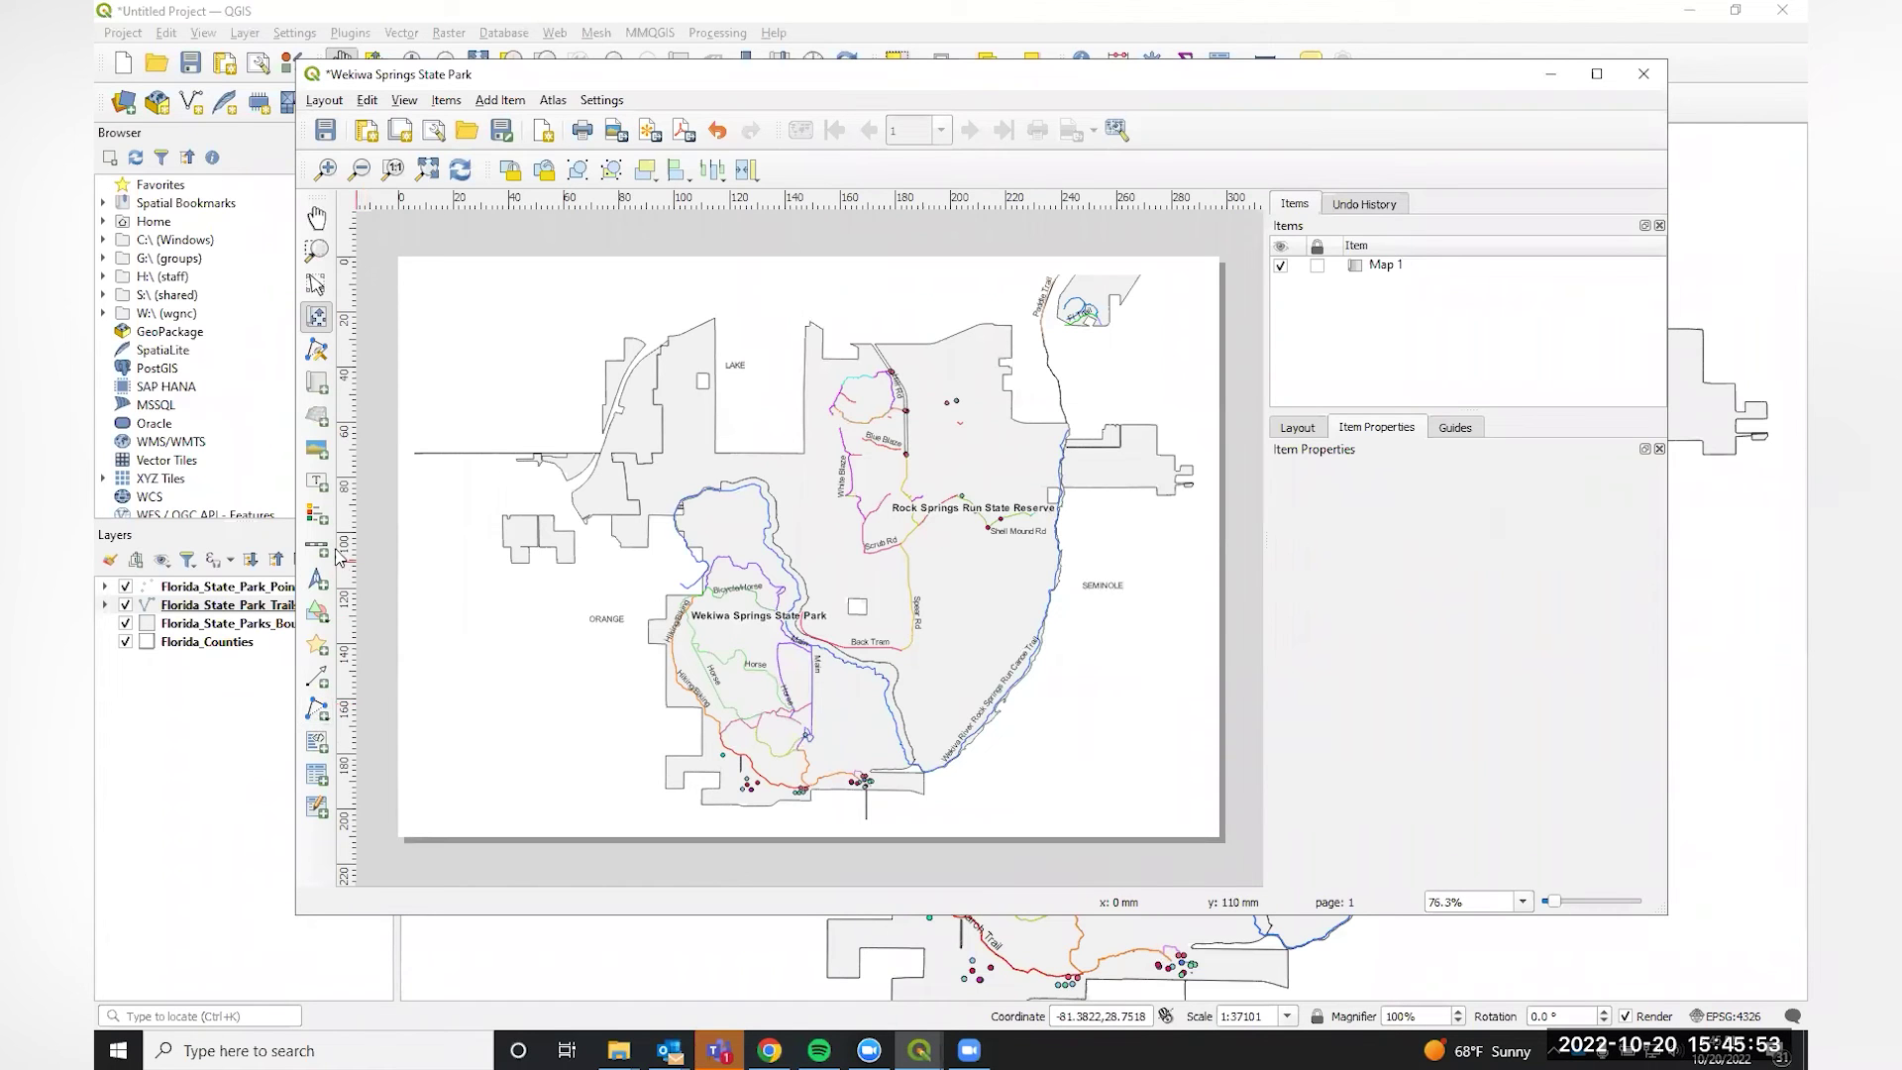
Add a legend in the lower-left corner of the page and limit it to items inside the linked map.
{"action": "left_click", "coordinate": [313, 518]}
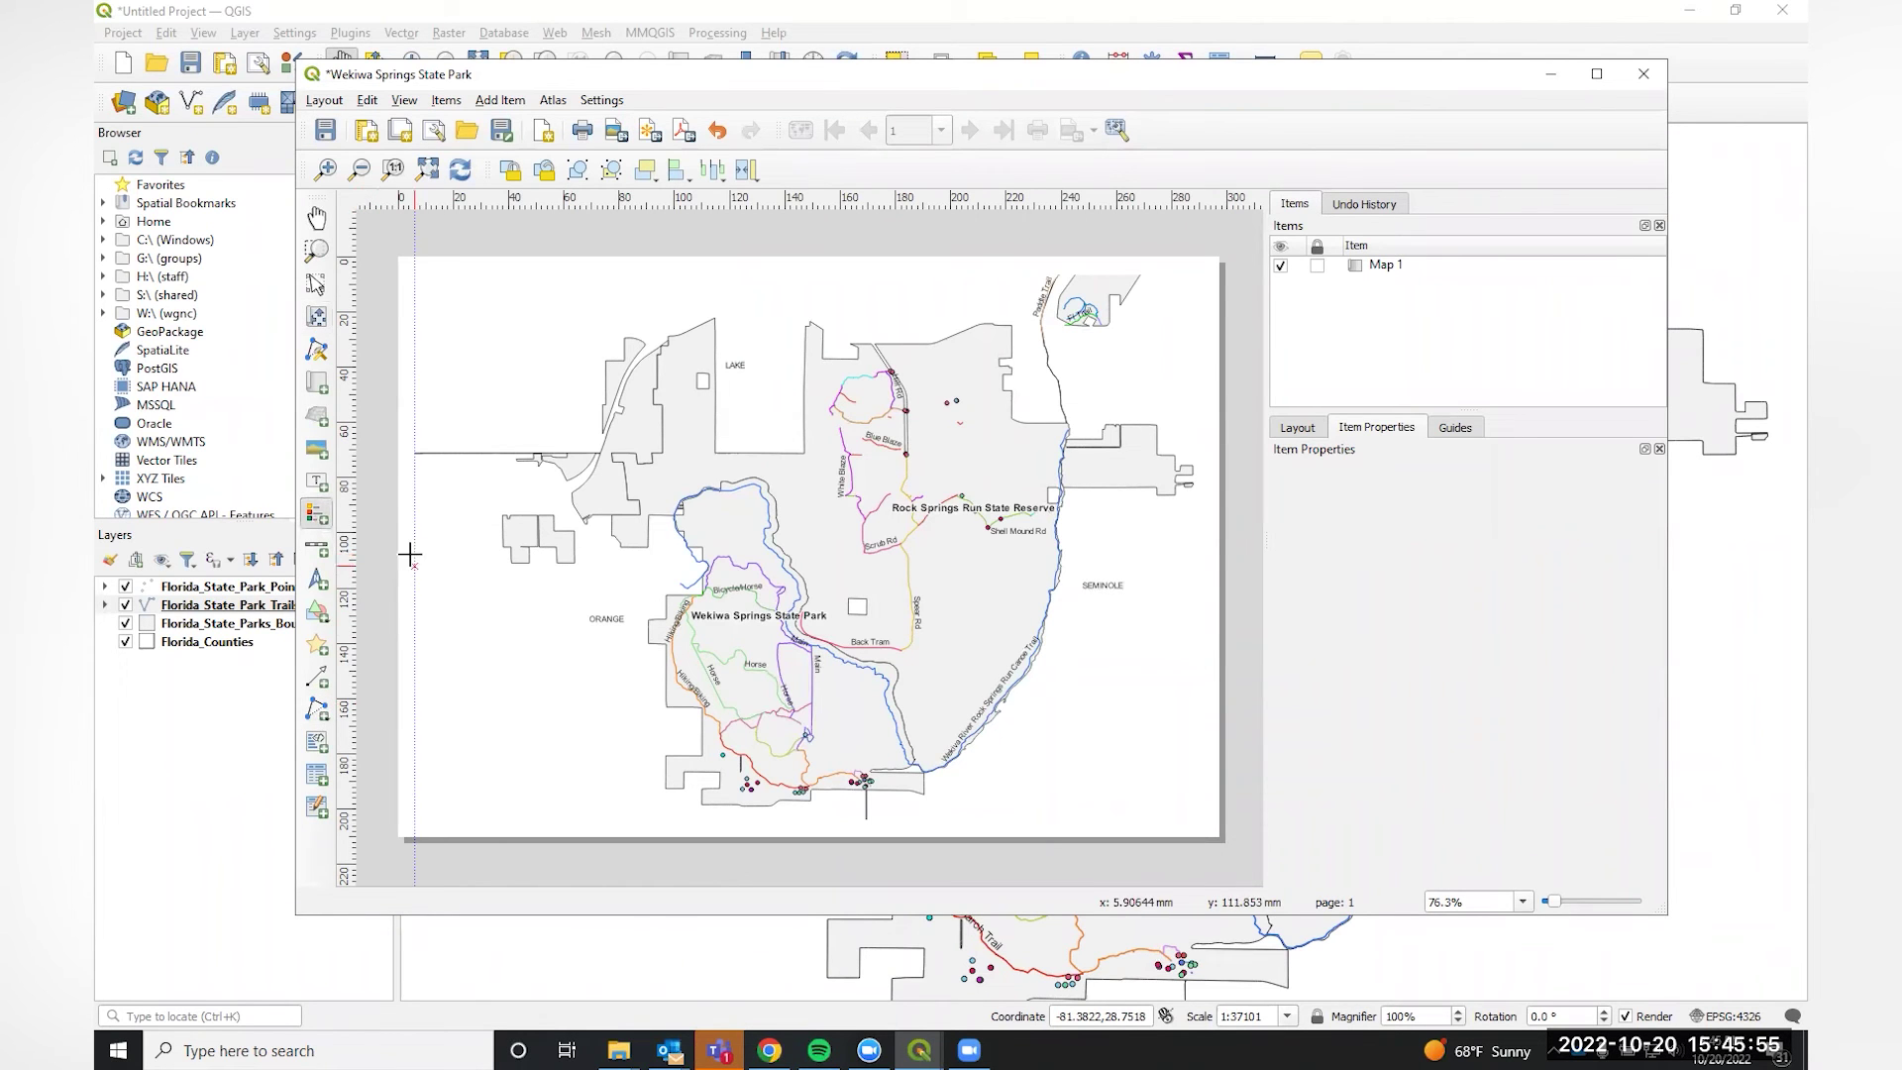
{"action": "mouse_move", "coordinate": [424, 590]}
{"action": "left_mouse_down"}
{"action": "mouse_move", "coordinate": [595, 789]}
{"action": "mouse_move", "coordinate": [578, 820]}
{"action": "left_mouse_up"}
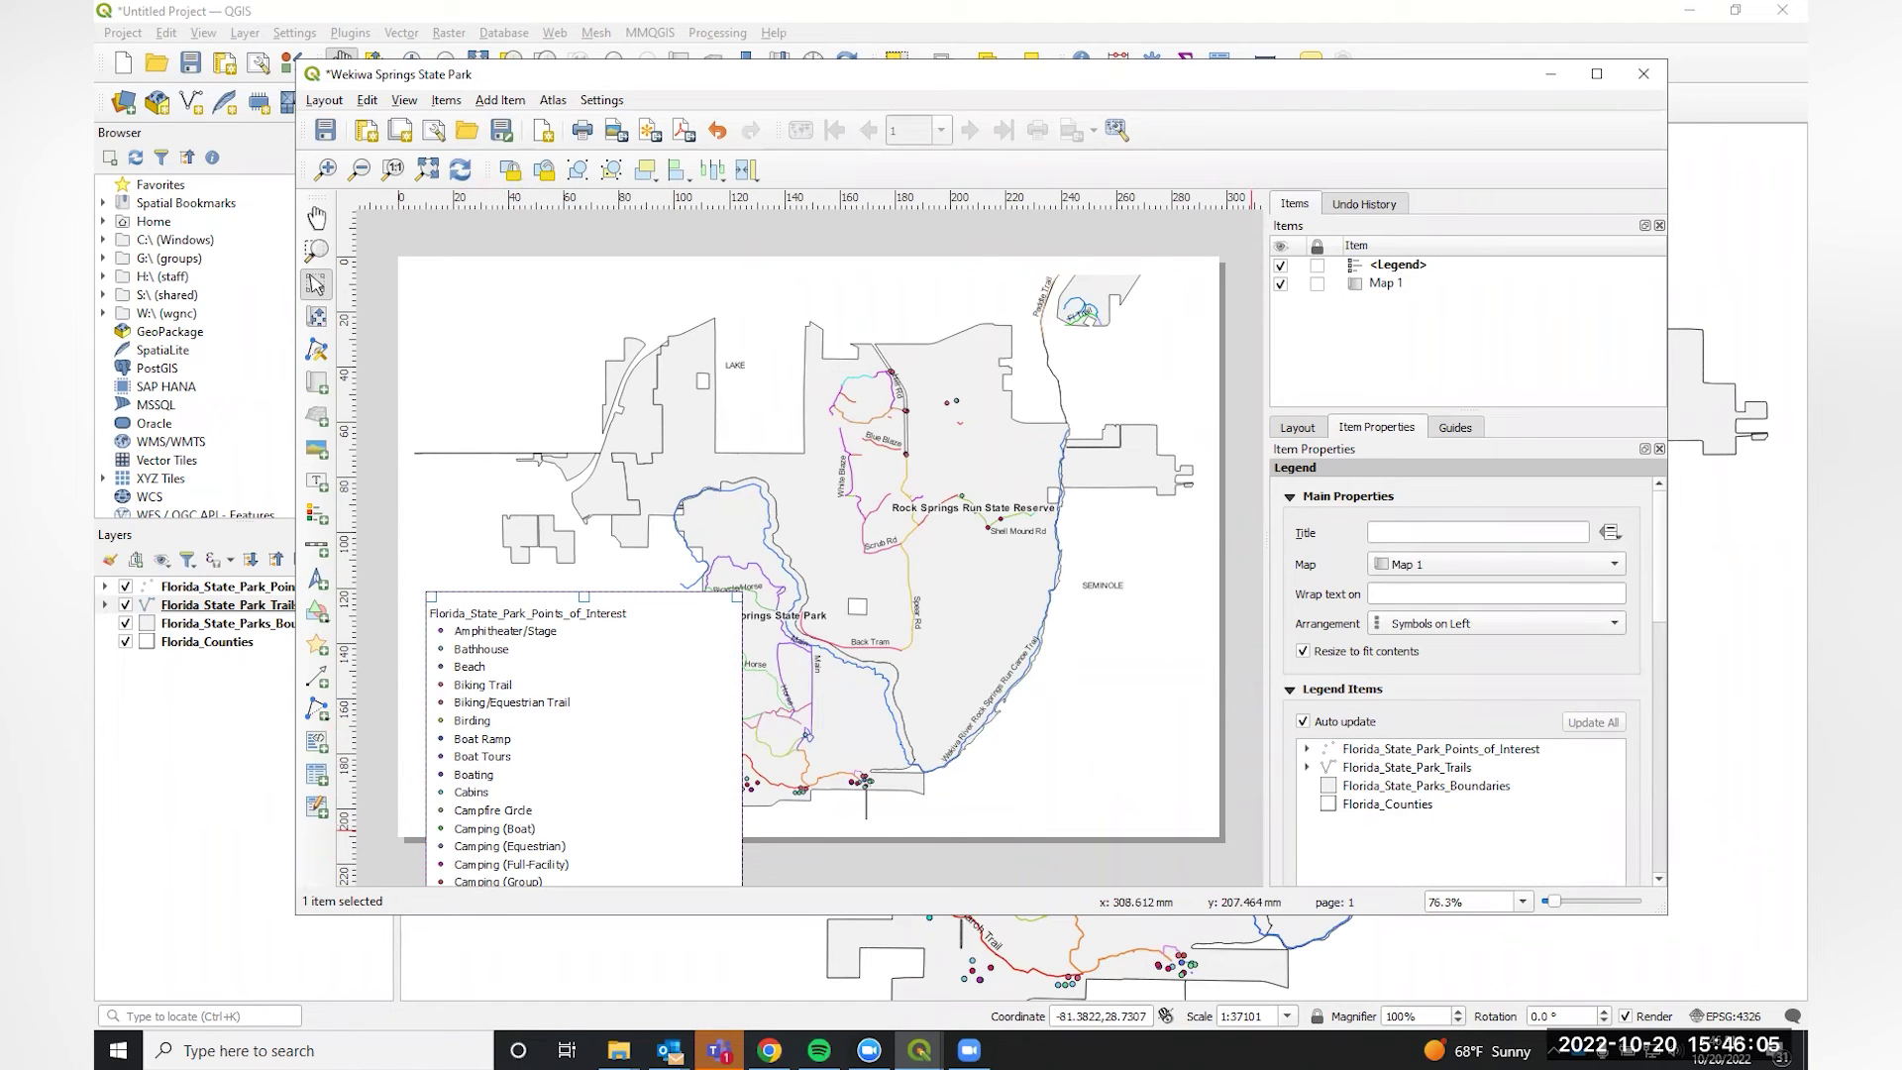
{"action": "scroll", "coordinate": [1474, 683], "scroll_direction": "down", "scroll_amount": 3}
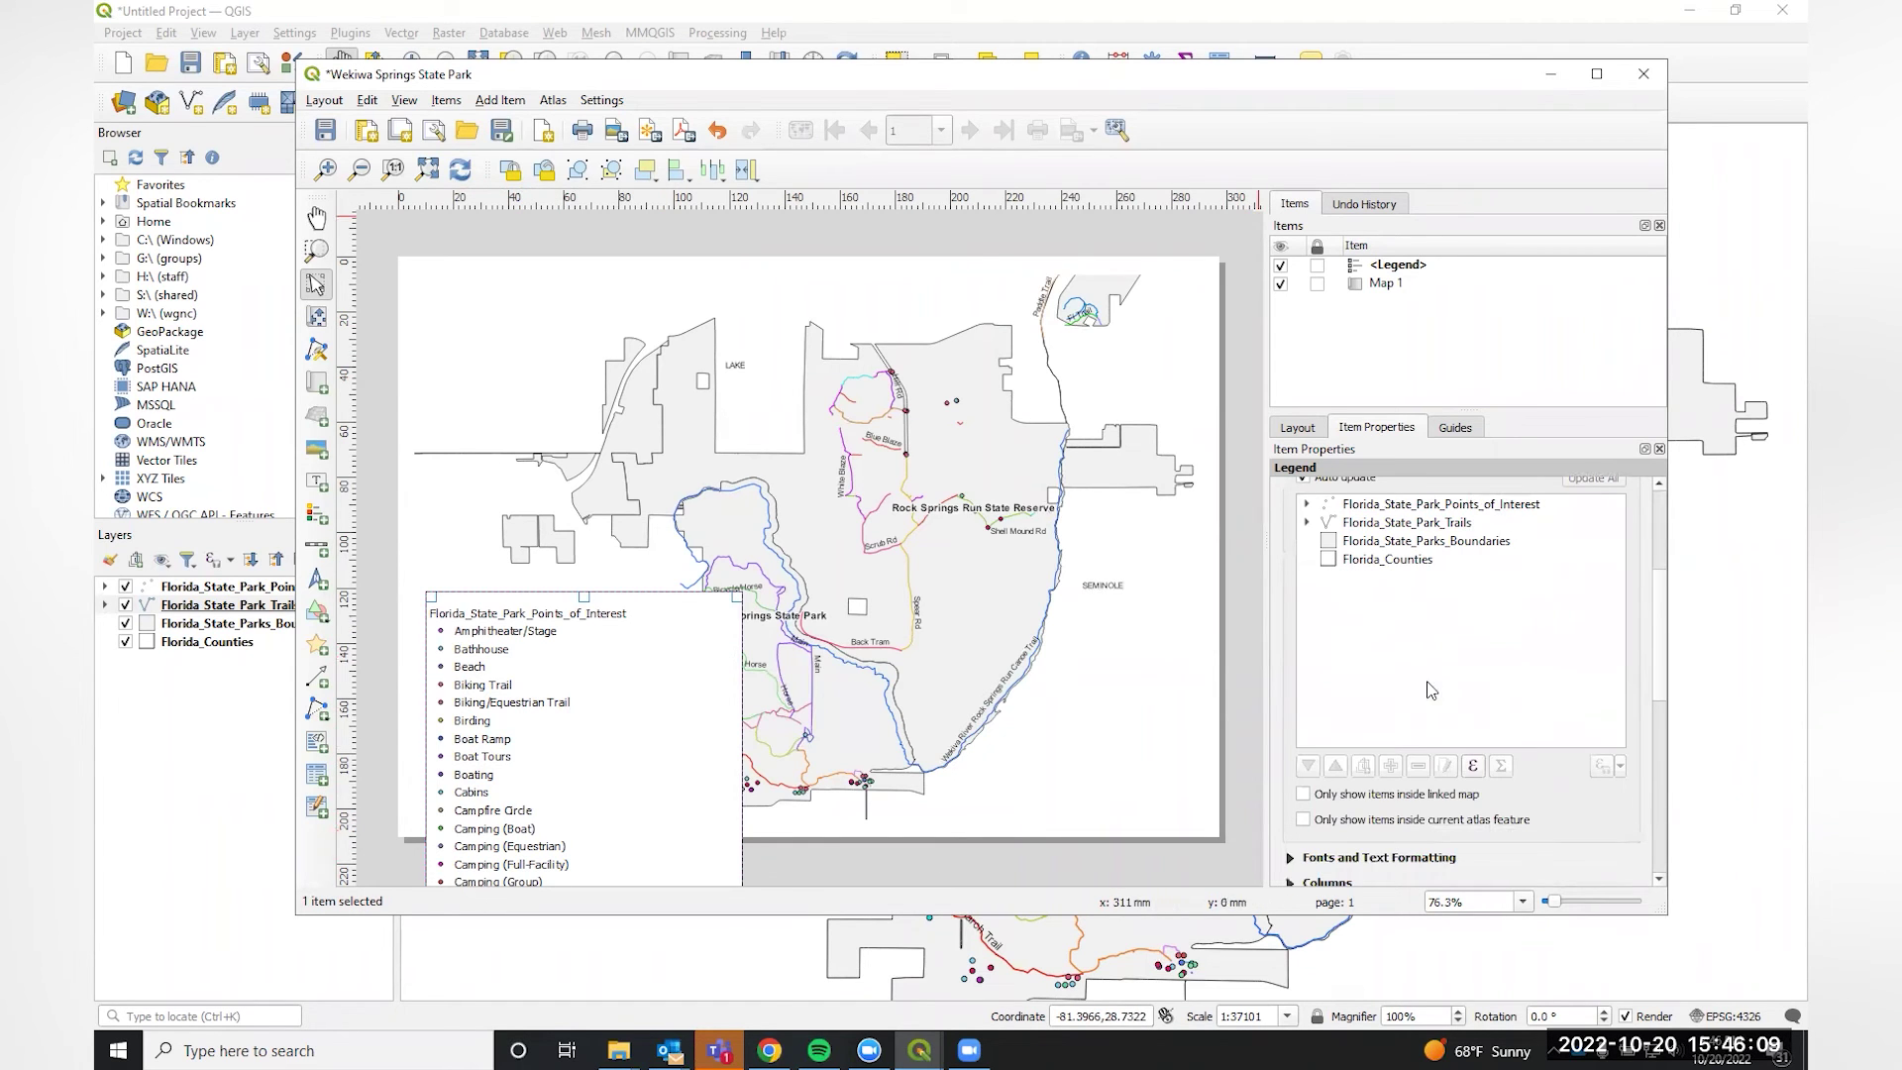
{"action": "left_click", "coordinate": [1304, 821]}
{"action": "left_click", "coordinate": [1304, 821]}
{"action": "left_click", "coordinate": [1304, 796]}
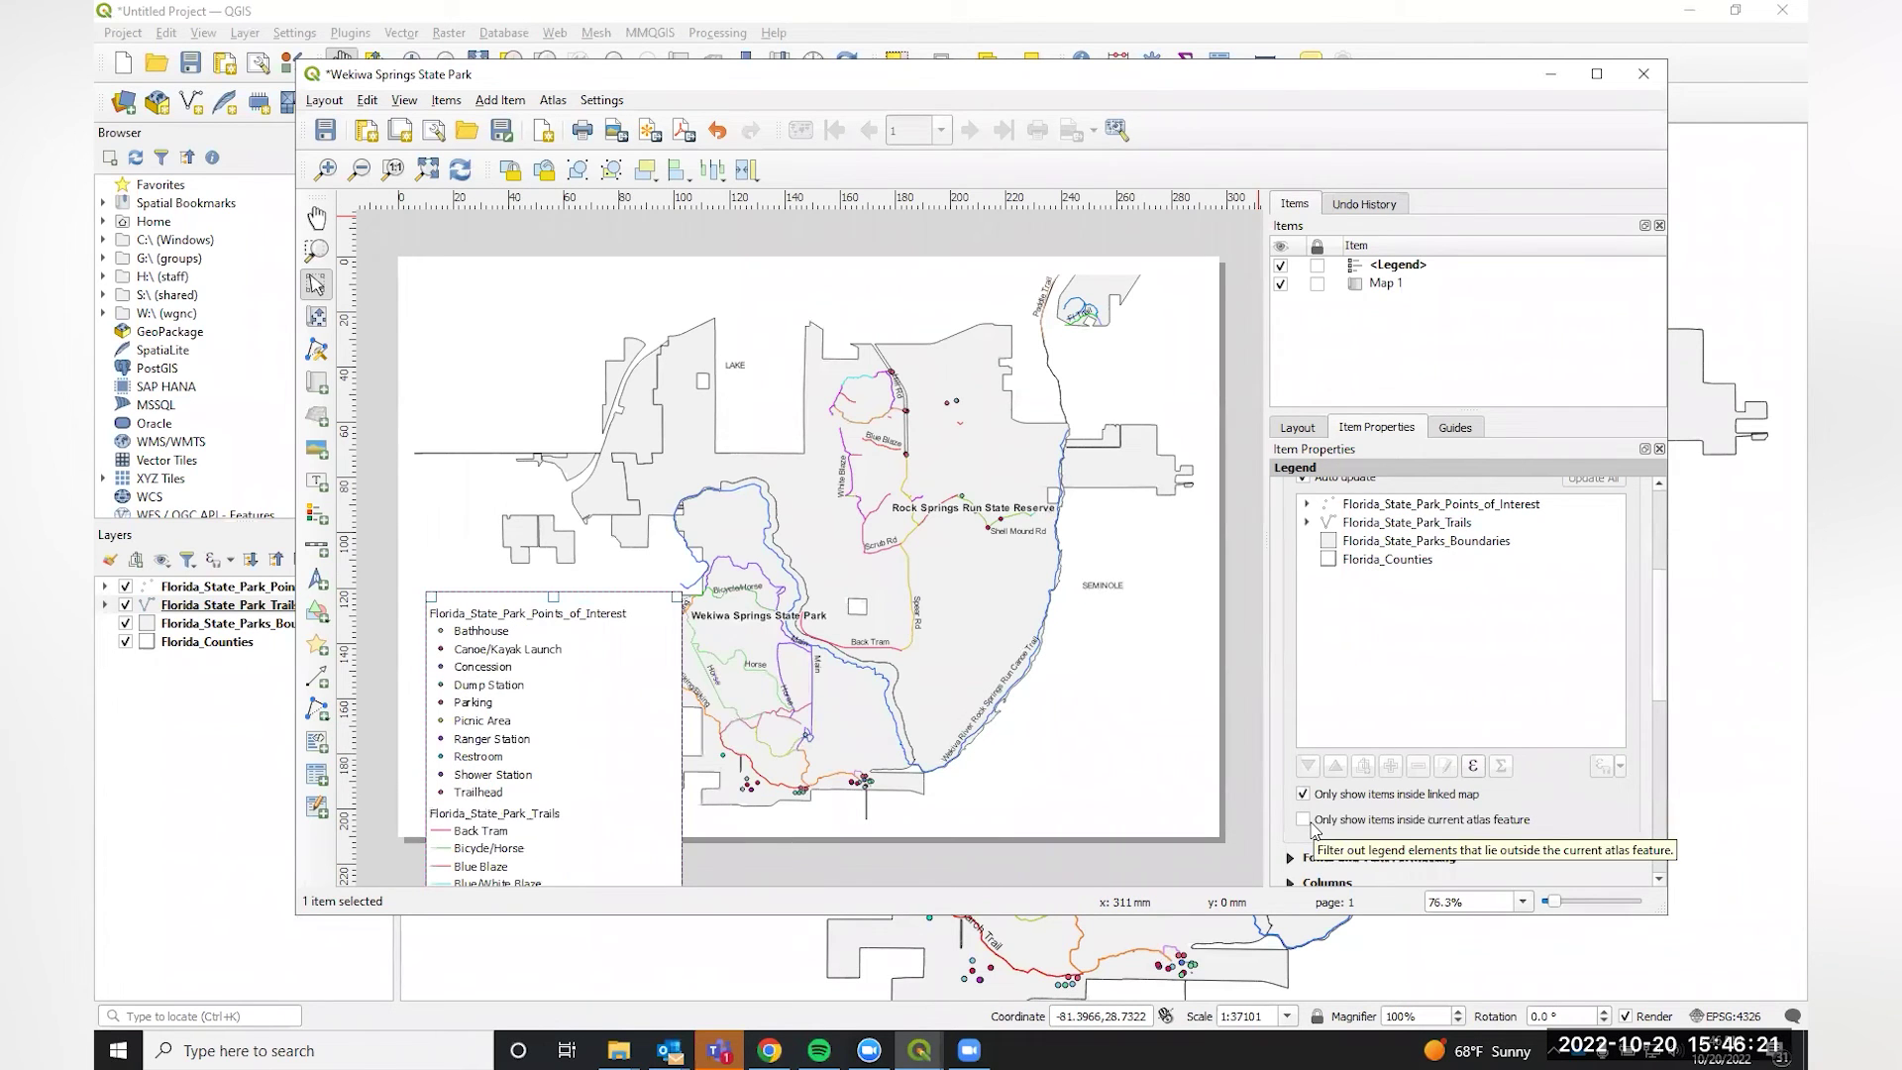
Move the legend up along the left edge of the page so more of its entries fit.
{"action": "scroll", "coordinate": [1592, 809], "scroll_direction": "down", "scroll_amount": 1}
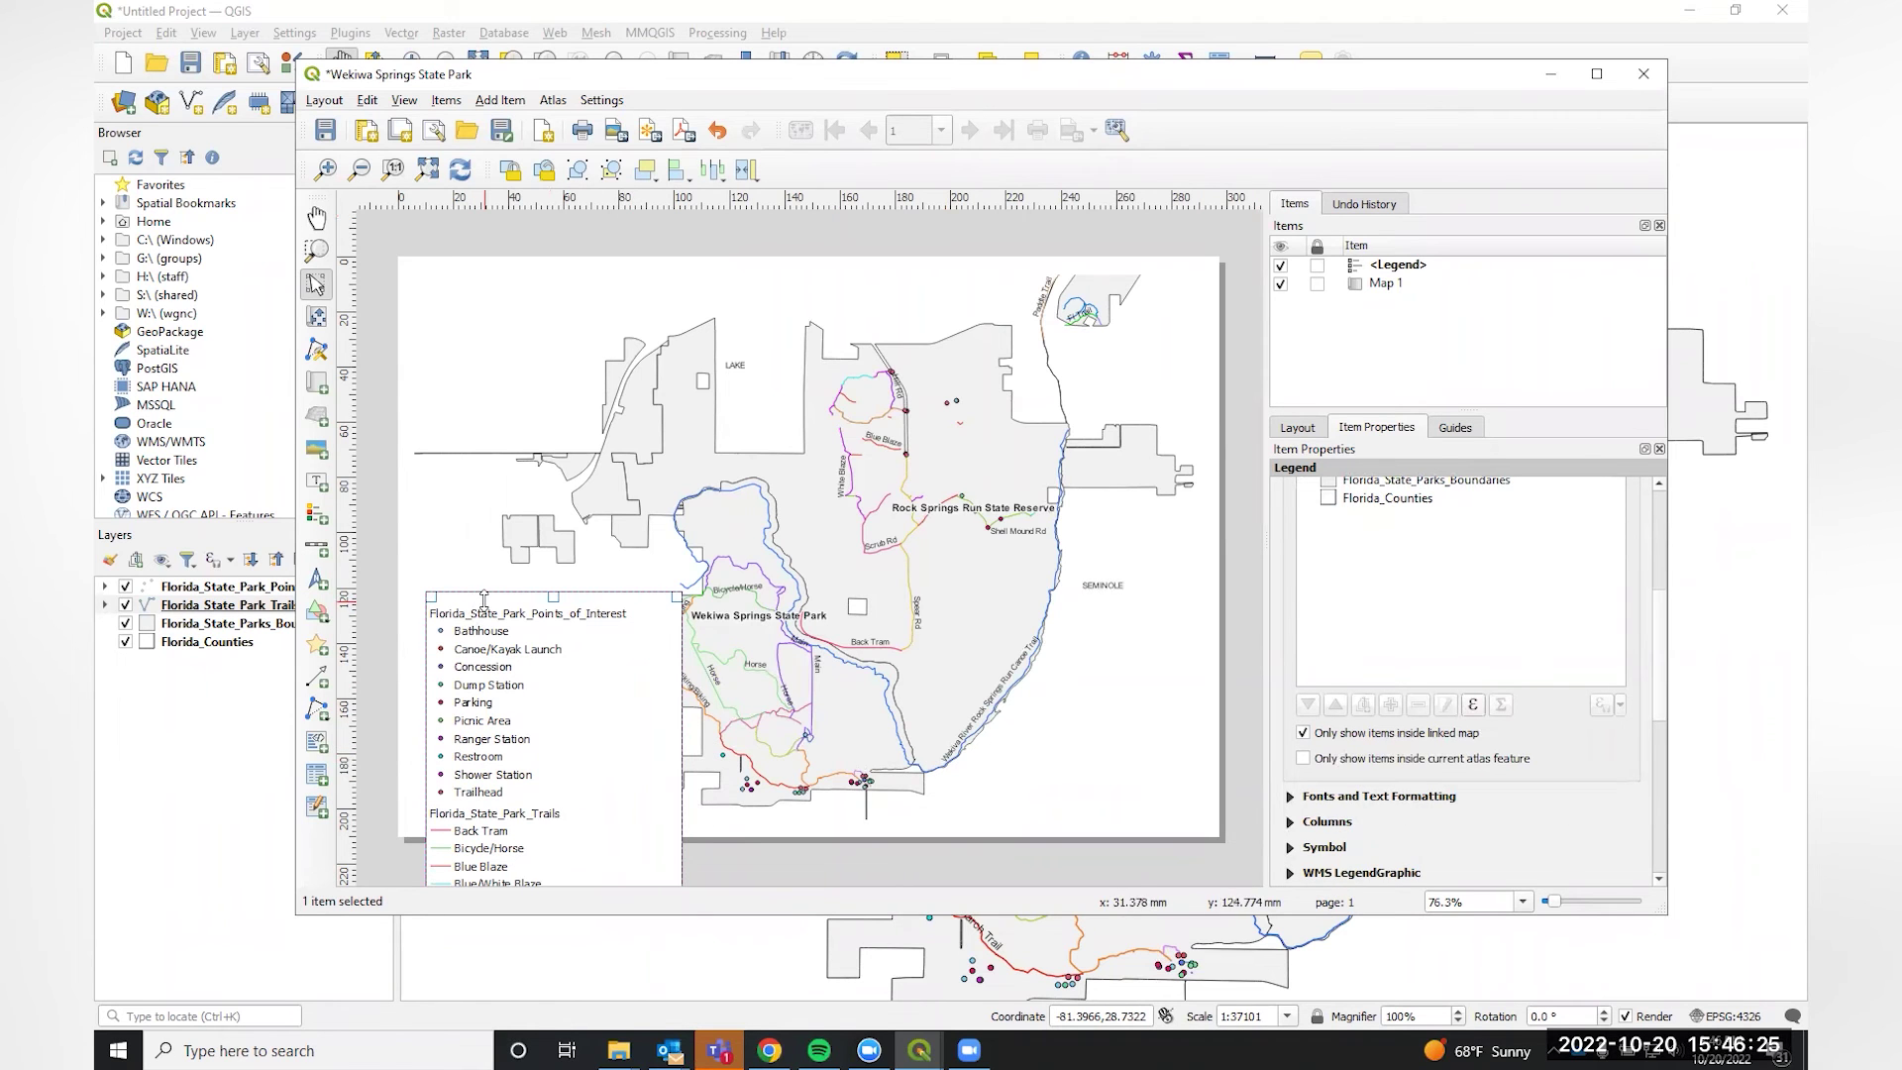
{"action": "left_click_drag", "start_coordinate": [482, 601], "coordinate": [472, 427]}
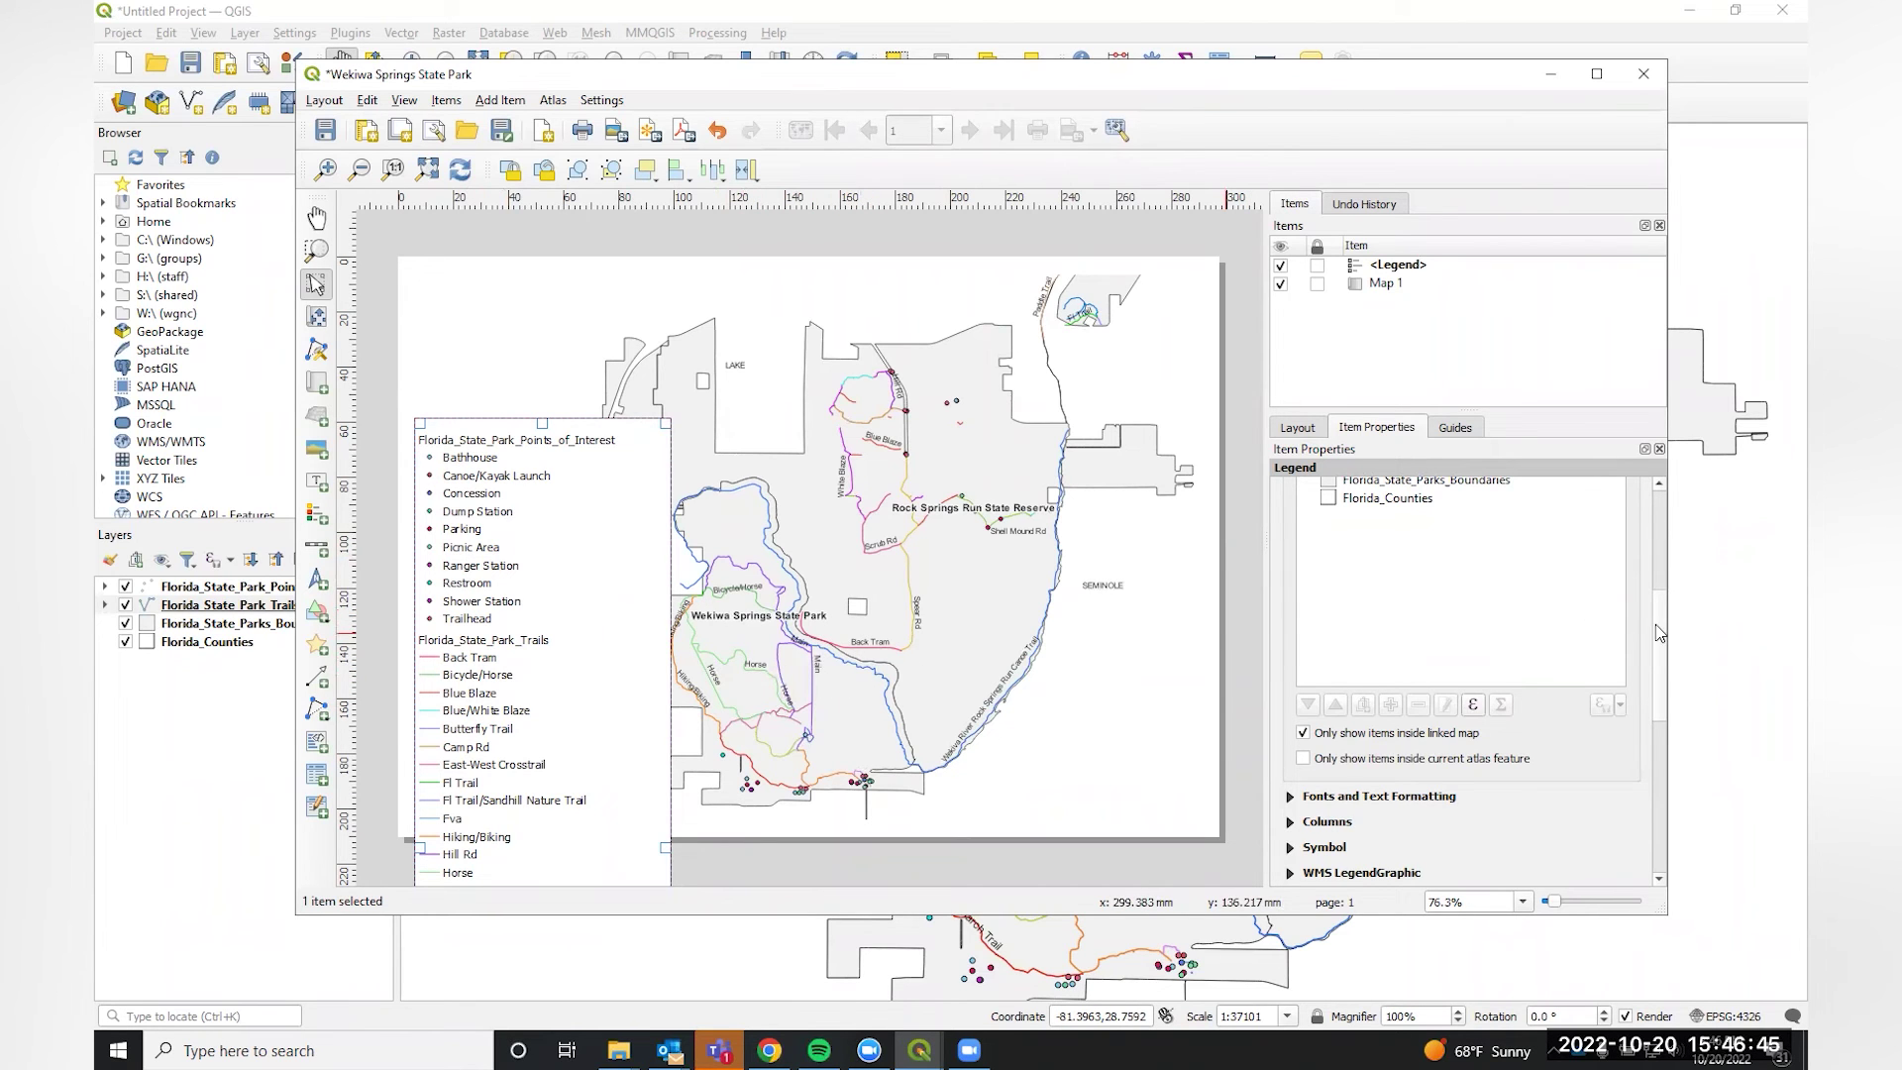
{"action": "scroll", "coordinate": [1660, 633], "scroll_direction": "up", "scroll_amount": 5}
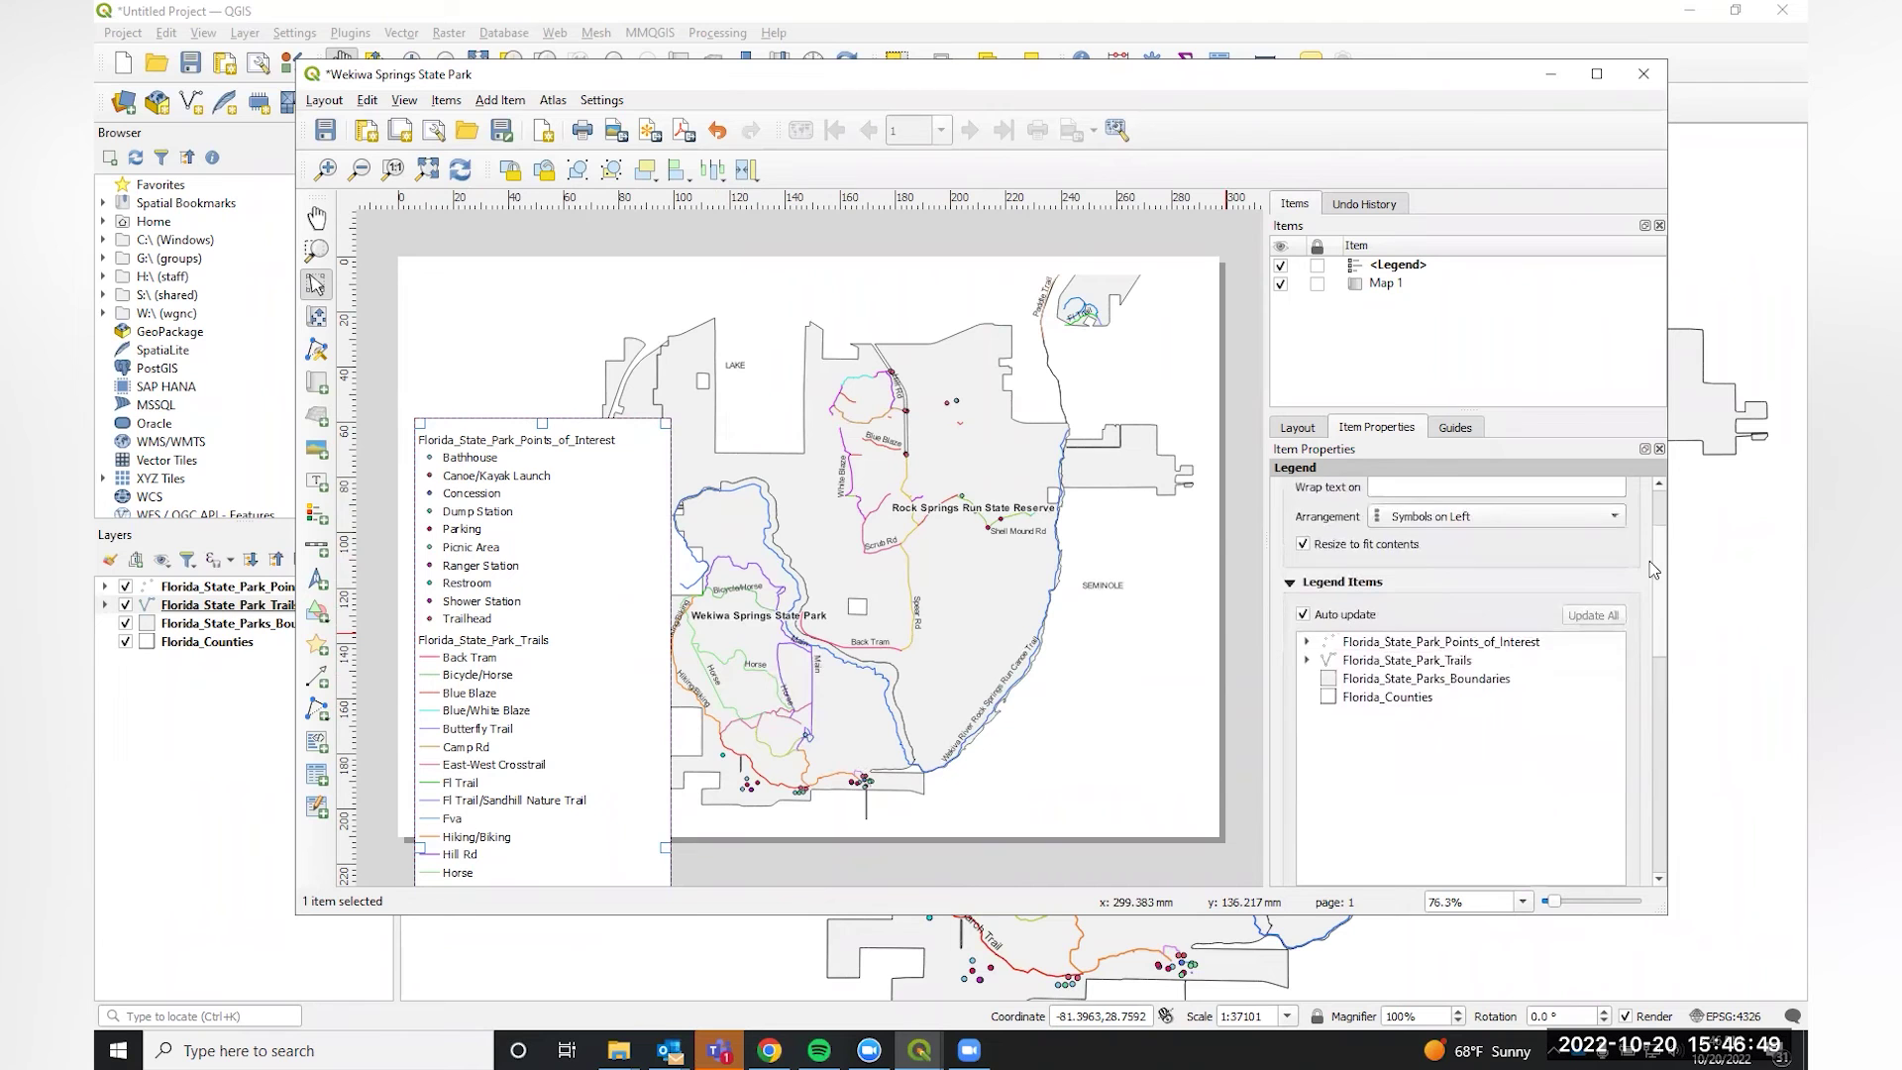
Examine the categories listed under the points of interest layer in the legend items.
{"action": "scroll", "coordinate": [1646, 530], "scroll_direction": "up", "scroll_amount": 2}
{"action": "scroll", "coordinate": [1652, 573], "scroll_direction": "down", "scroll_amount": 2}
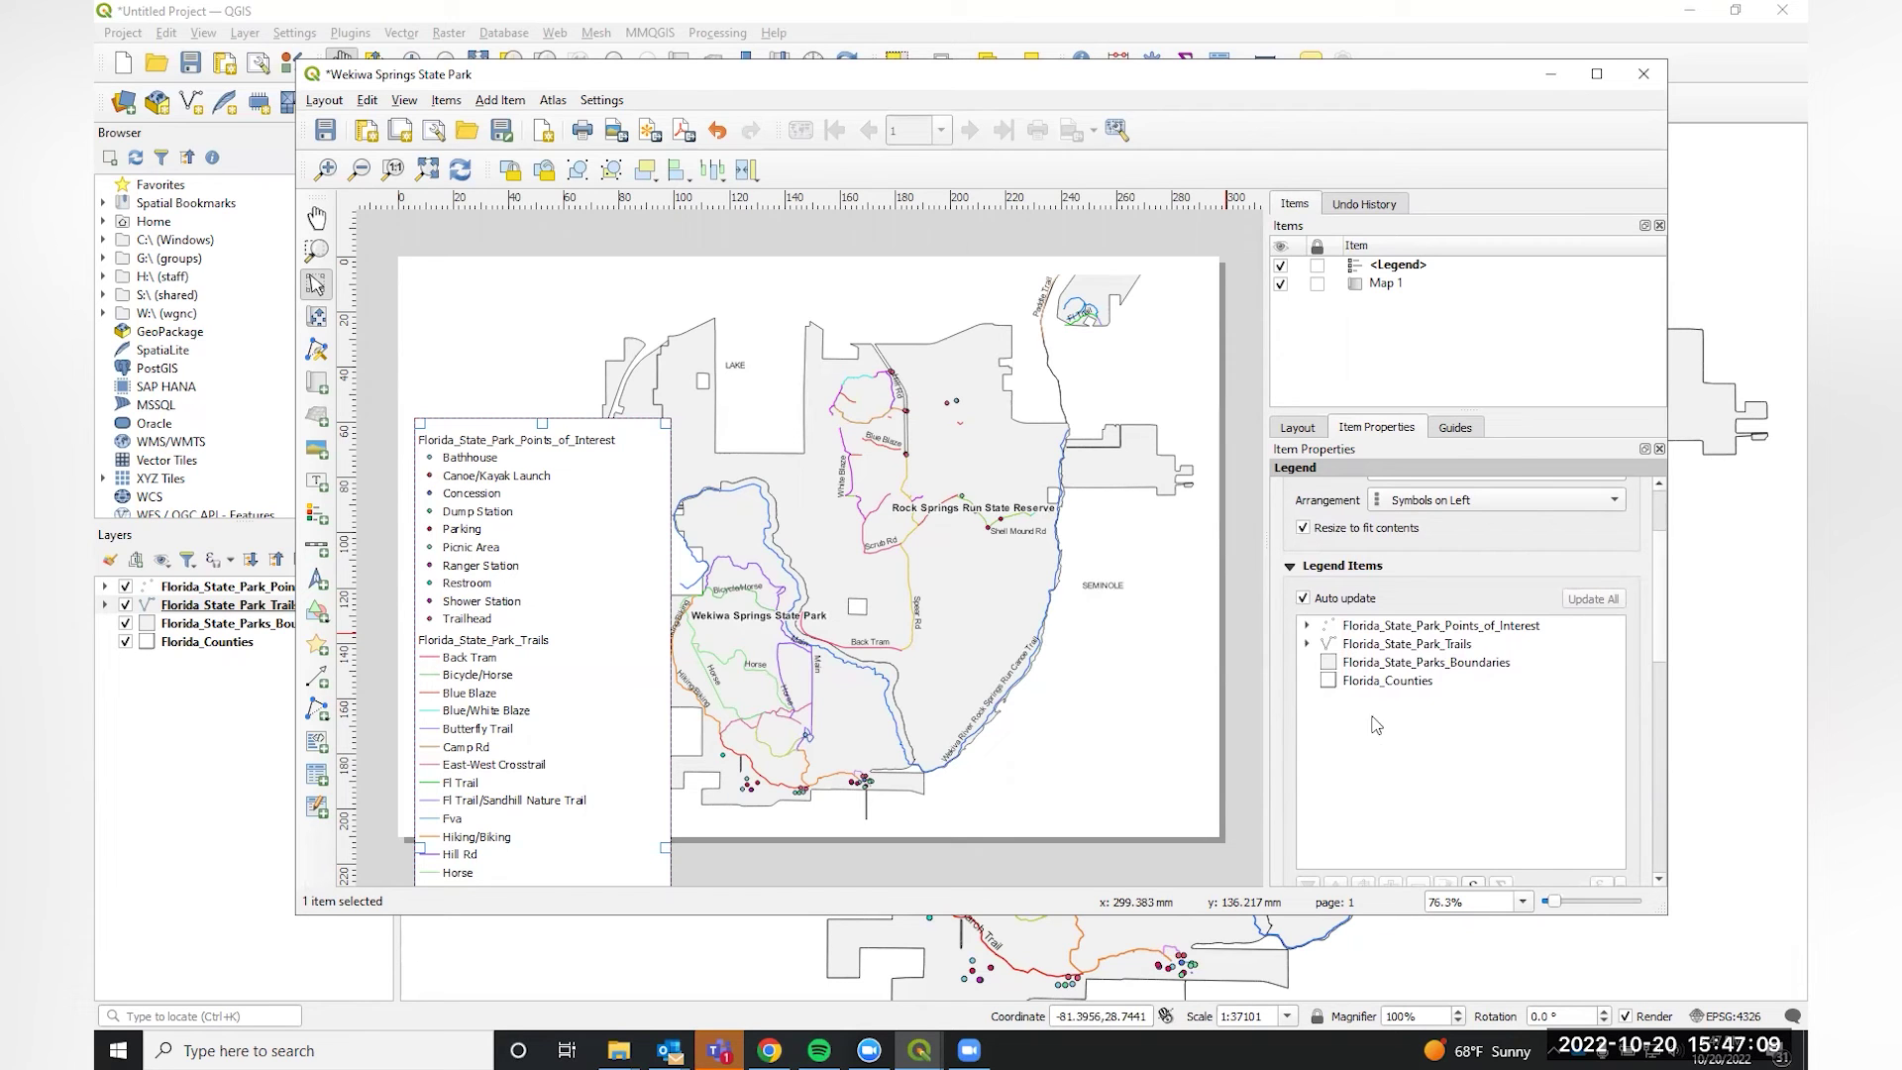
{"action": "left_click", "coordinate": [1452, 630]}
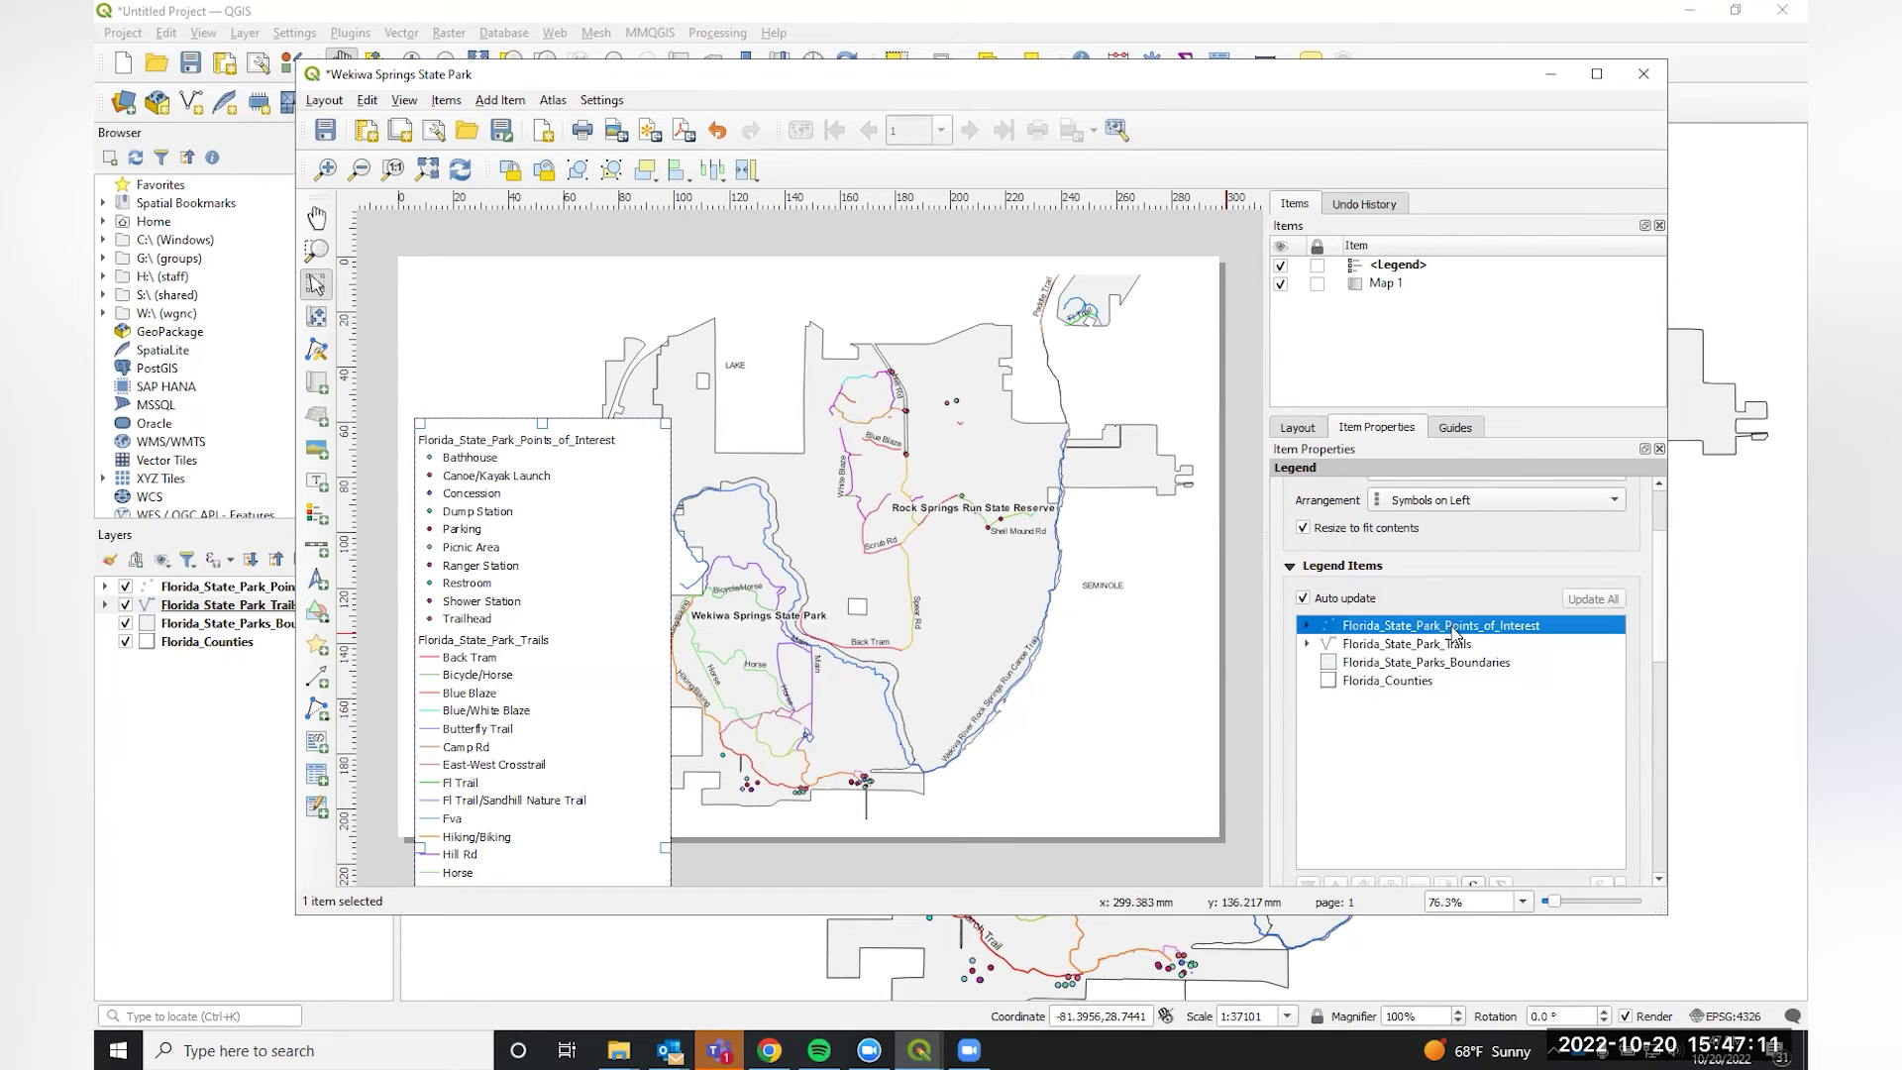
{"action": "left_click", "coordinate": [1307, 626]}
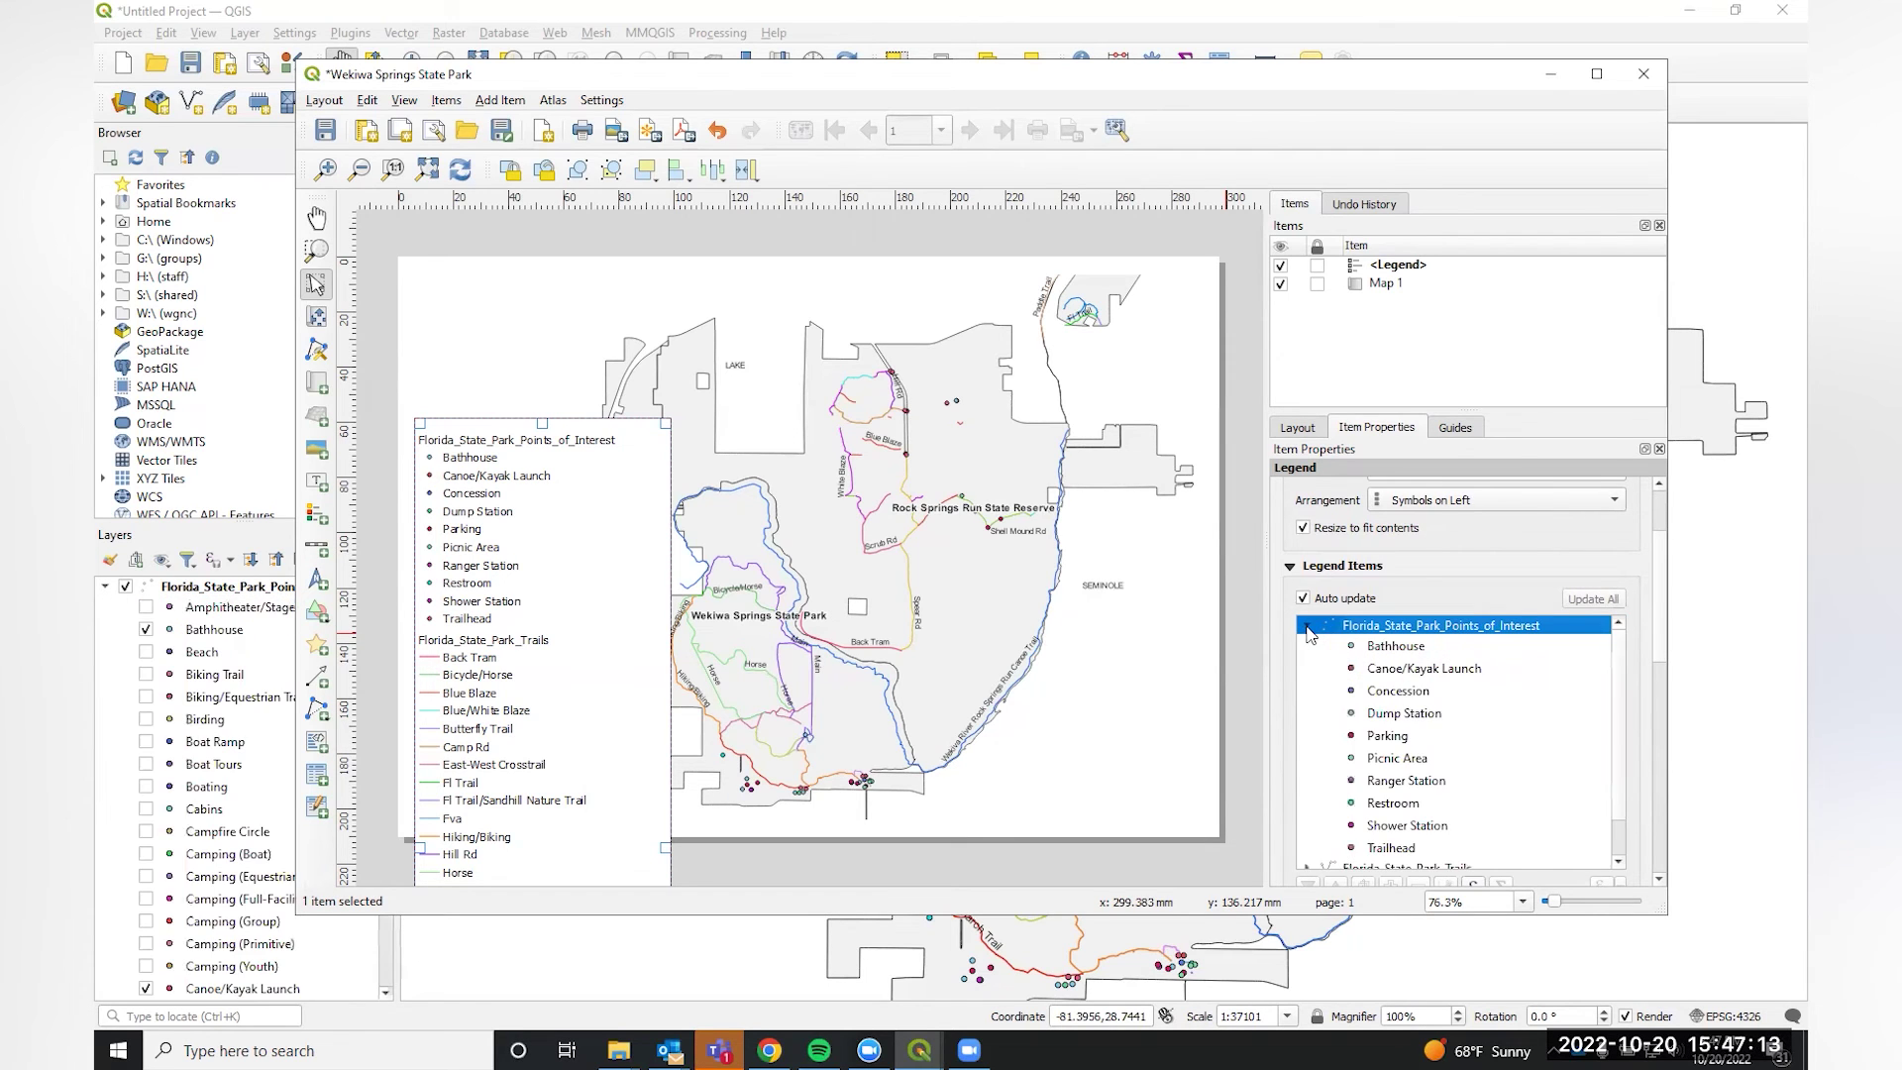
{"action": "scroll", "coordinate": [1424, 752], "scroll_direction": "down", "scroll_amount": 2}
{"action": "scroll", "coordinate": [1424, 753], "scroll_direction": "up", "scroll_amount": 3}
{"action": "left_click", "coordinate": [1308, 626]}
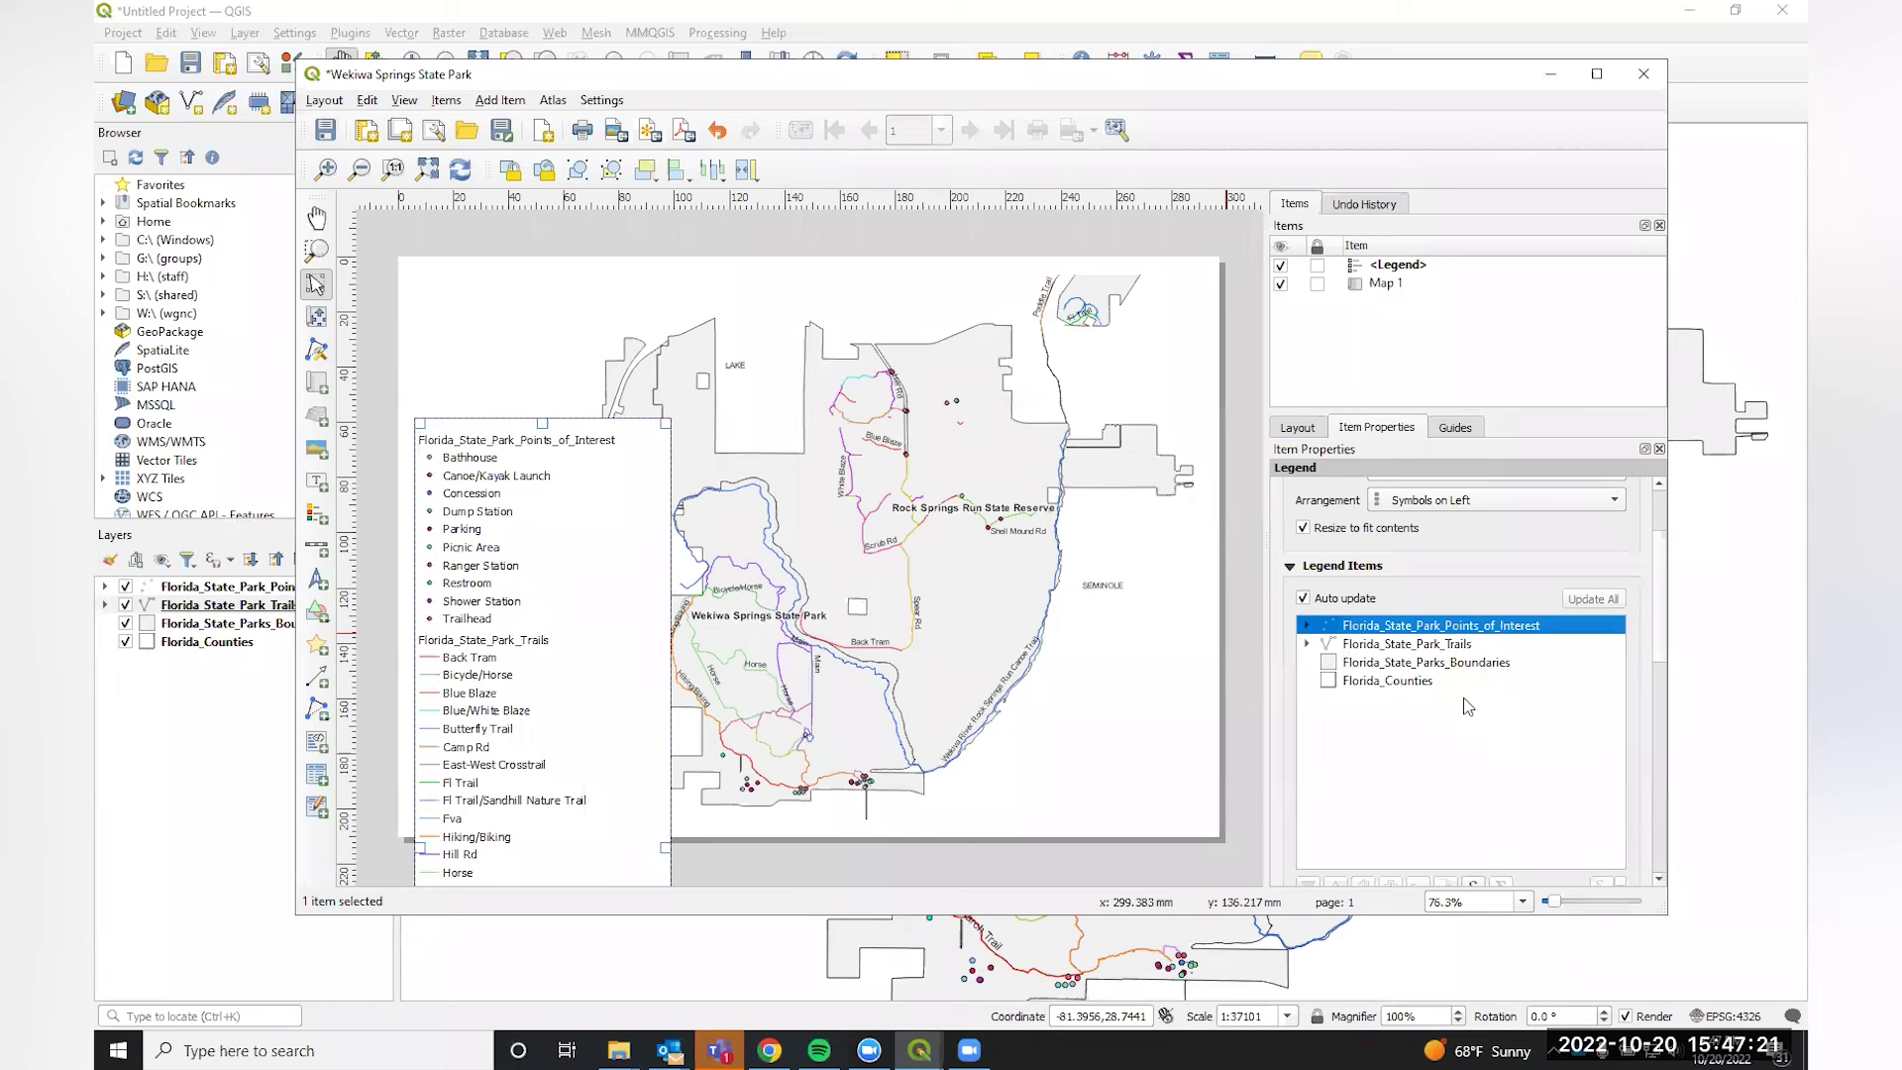
Set the legend title's font size to 12 in the legend's text formatting.
{"action": "scroll", "coordinate": [1435, 659], "scroll_direction": "down", "scroll_amount": 2}
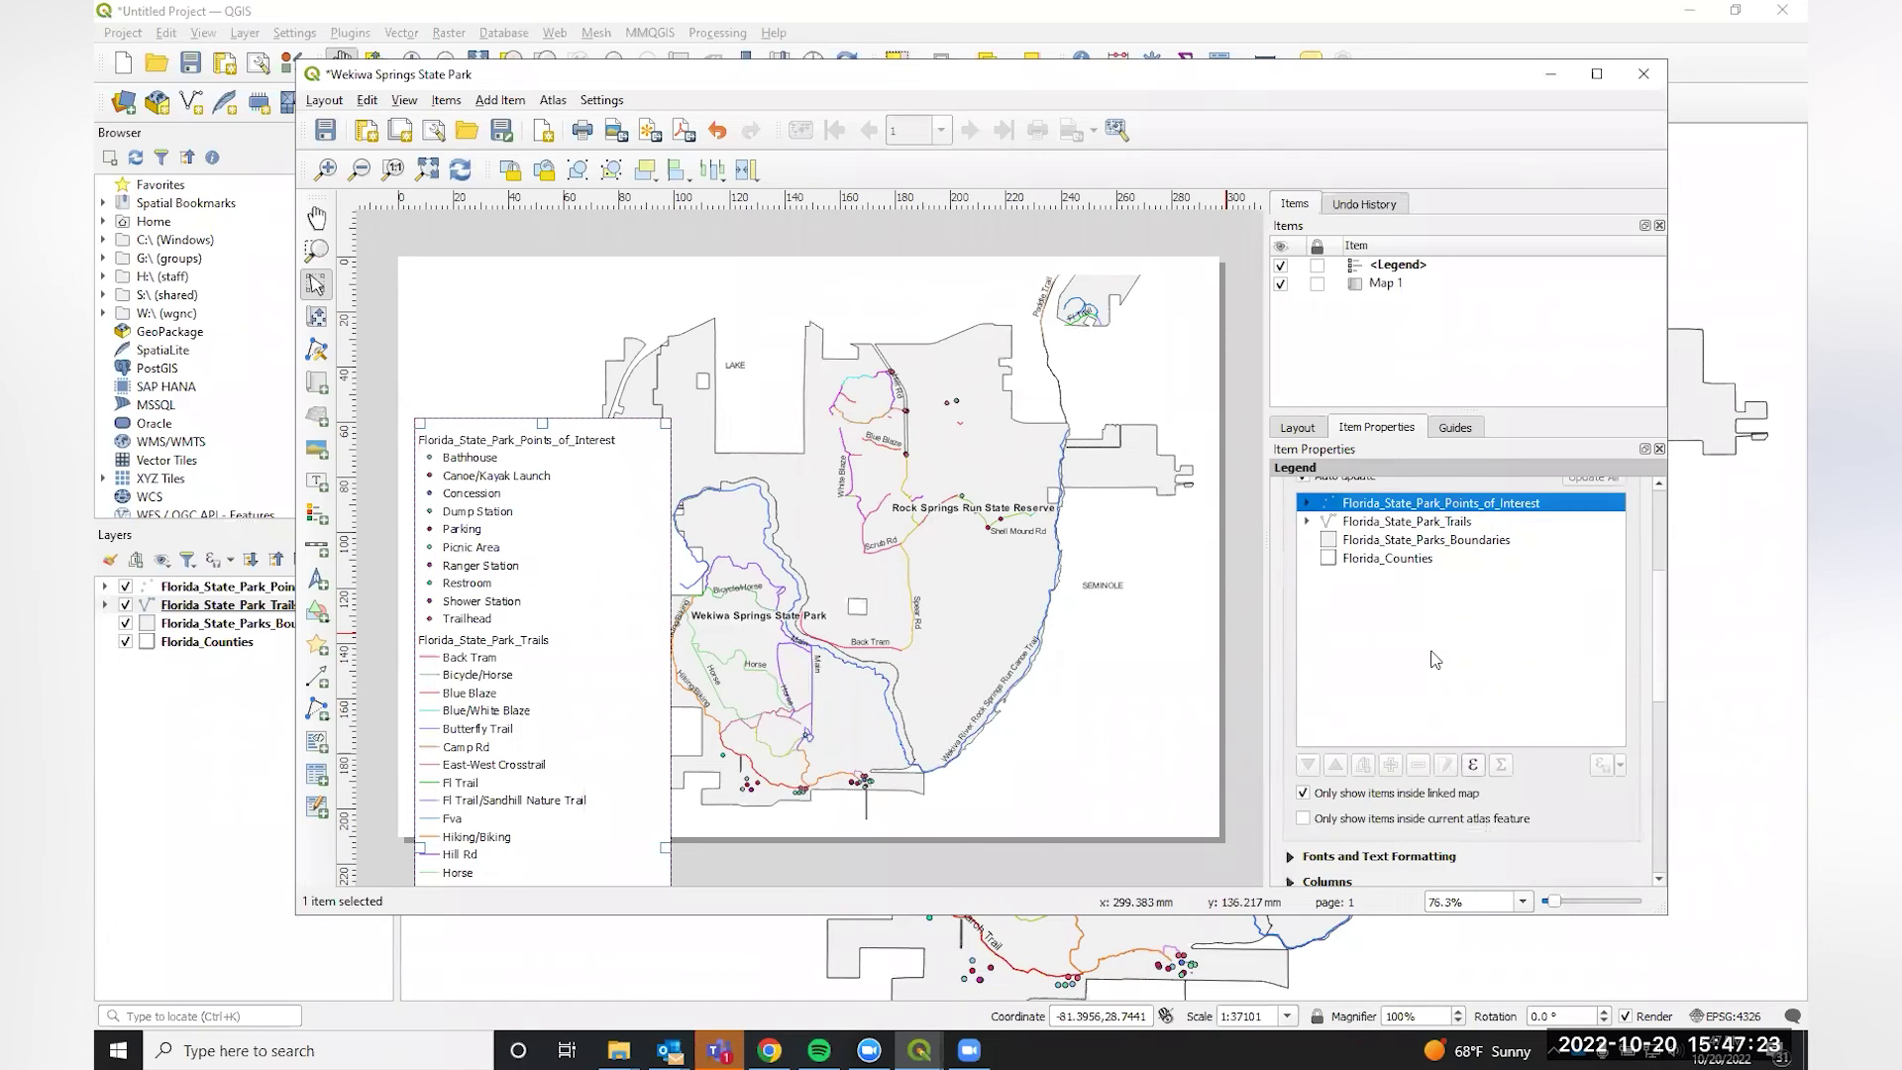
{"action": "scroll", "coordinate": [1427, 649], "scroll_direction": "up", "scroll_amount": 1}
{"action": "scroll", "coordinate": [1343, 581], "scroll_direction": "down", "scroll_amount": 3}
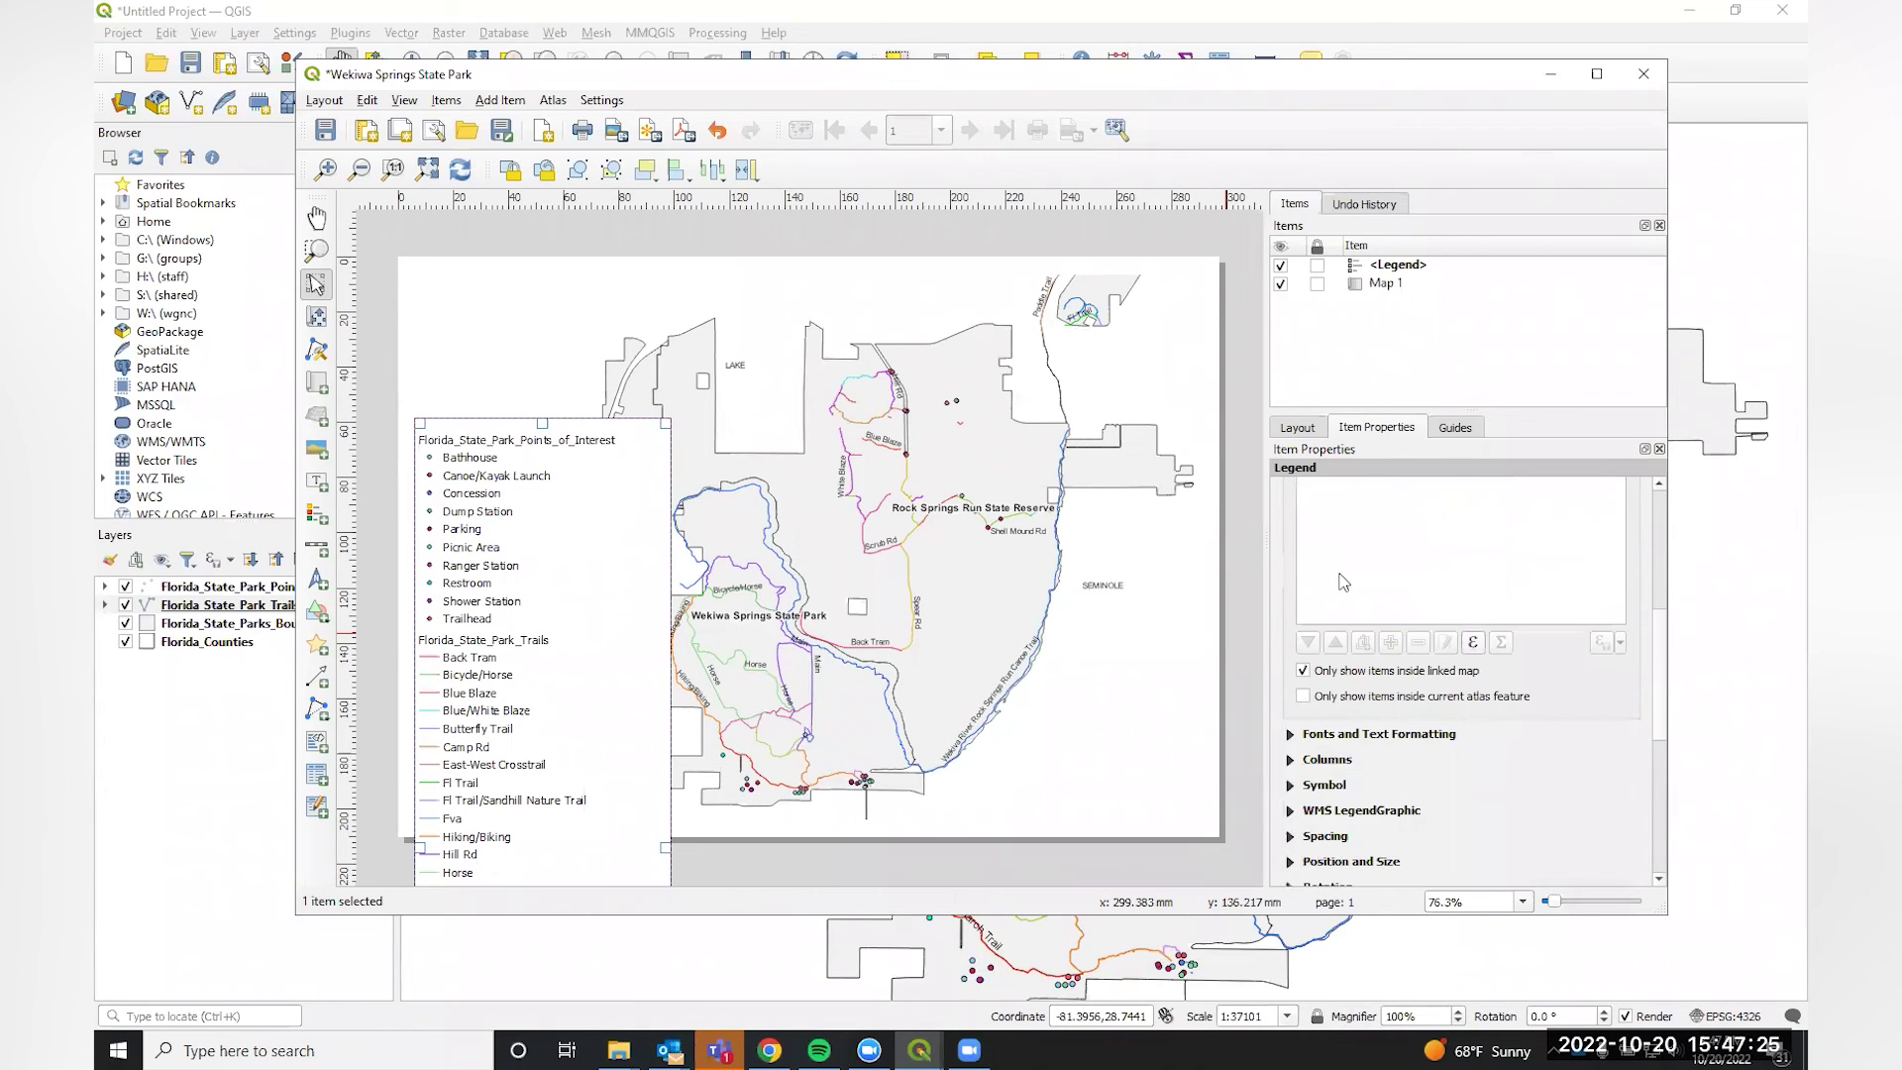
{"action": "scroll", "coordinate": [1344, 582], "scroll_direction": "down", "scroll_amount": 1}
{"action": "left_click", "coordinate": [1292, 684]}
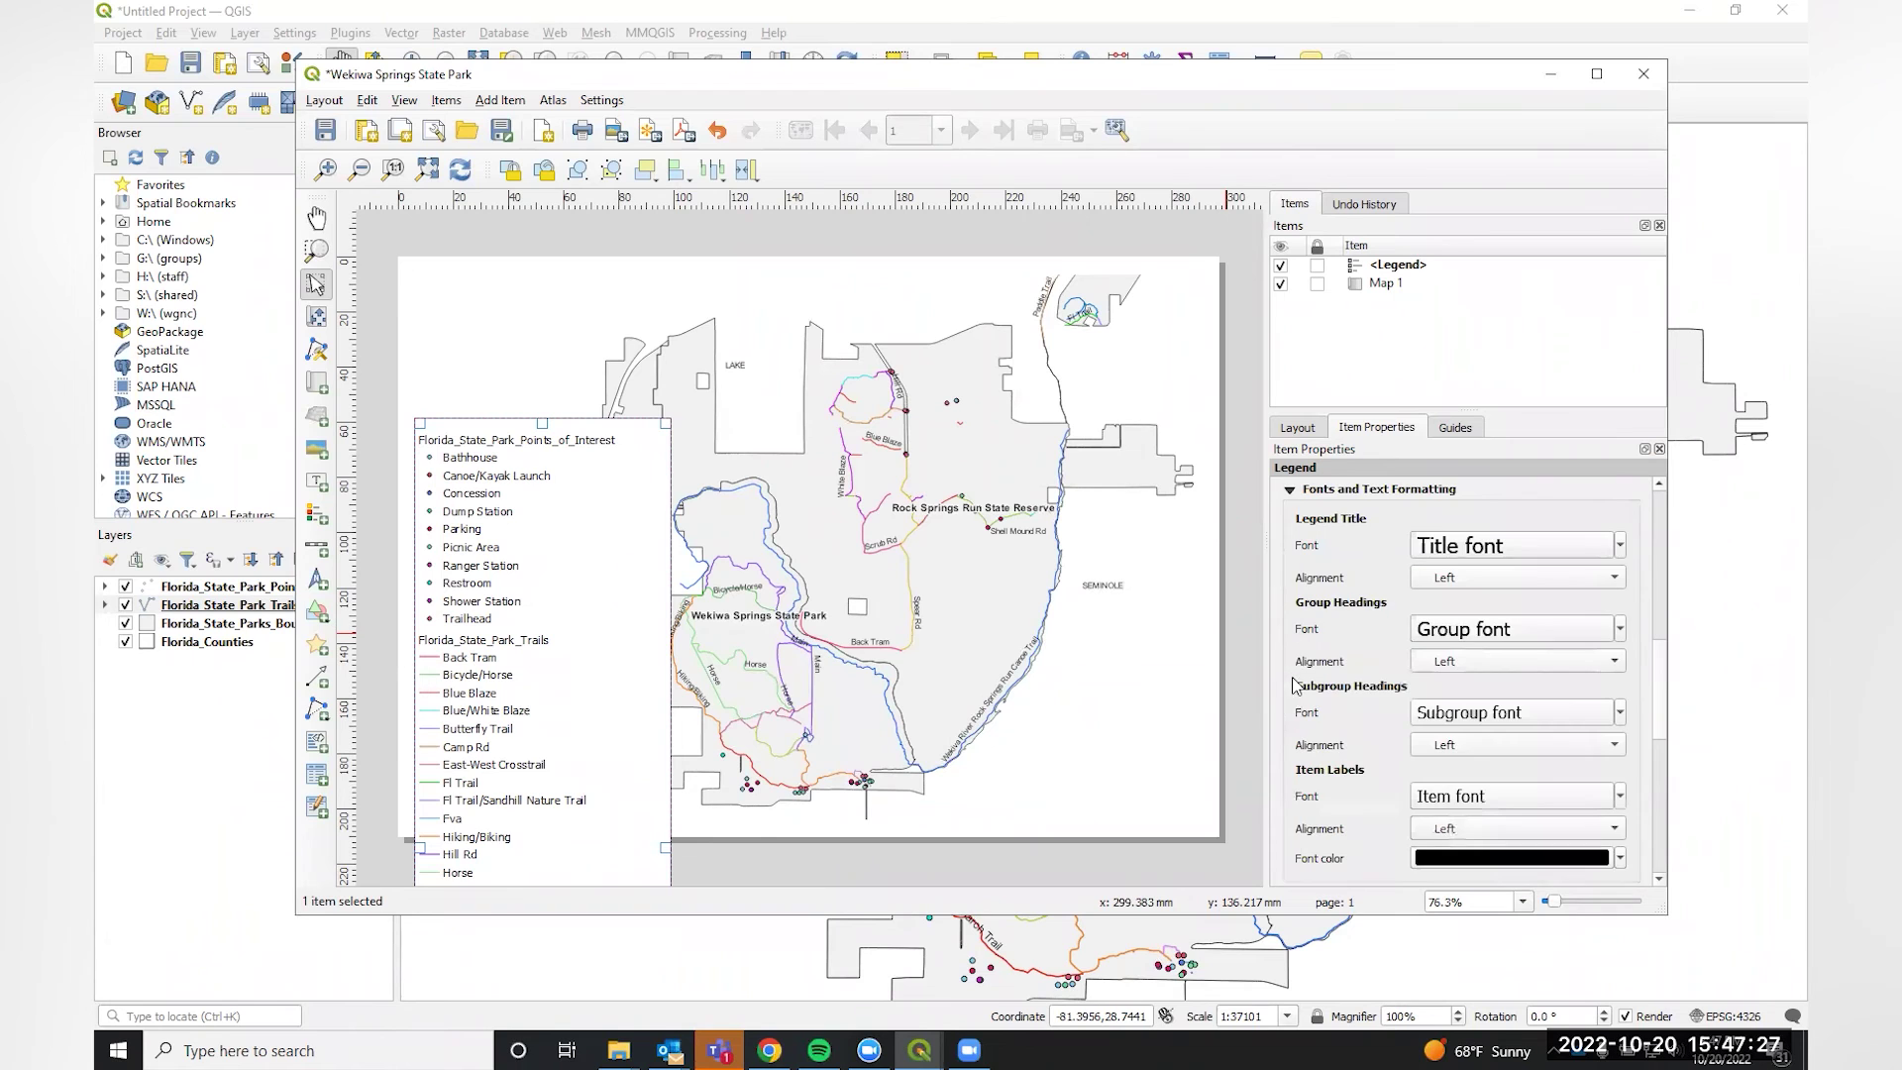
{"action": "left_click", "coordinate": [1605, 551]}
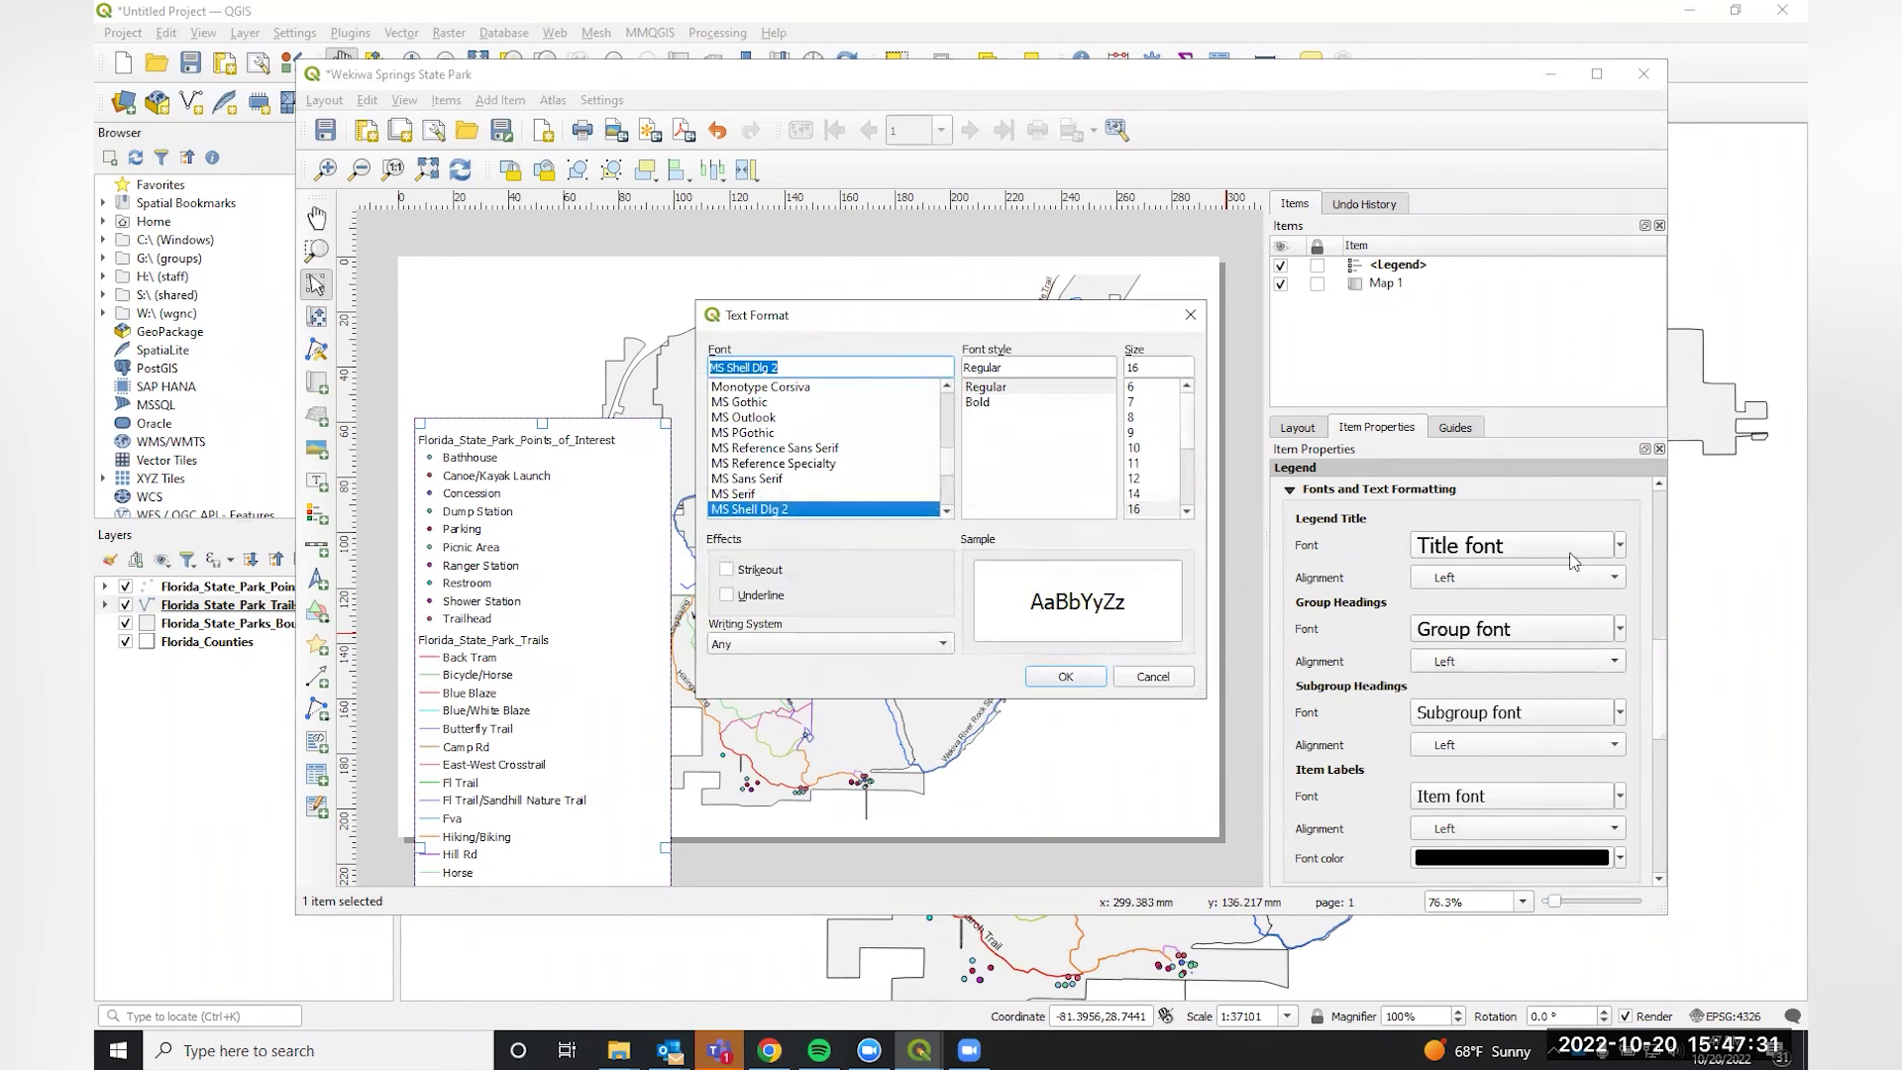
{"action": "left_click", "coordinate": [1141, 479]}
{"action": "left_click", "coordinate": [1080, 677]}
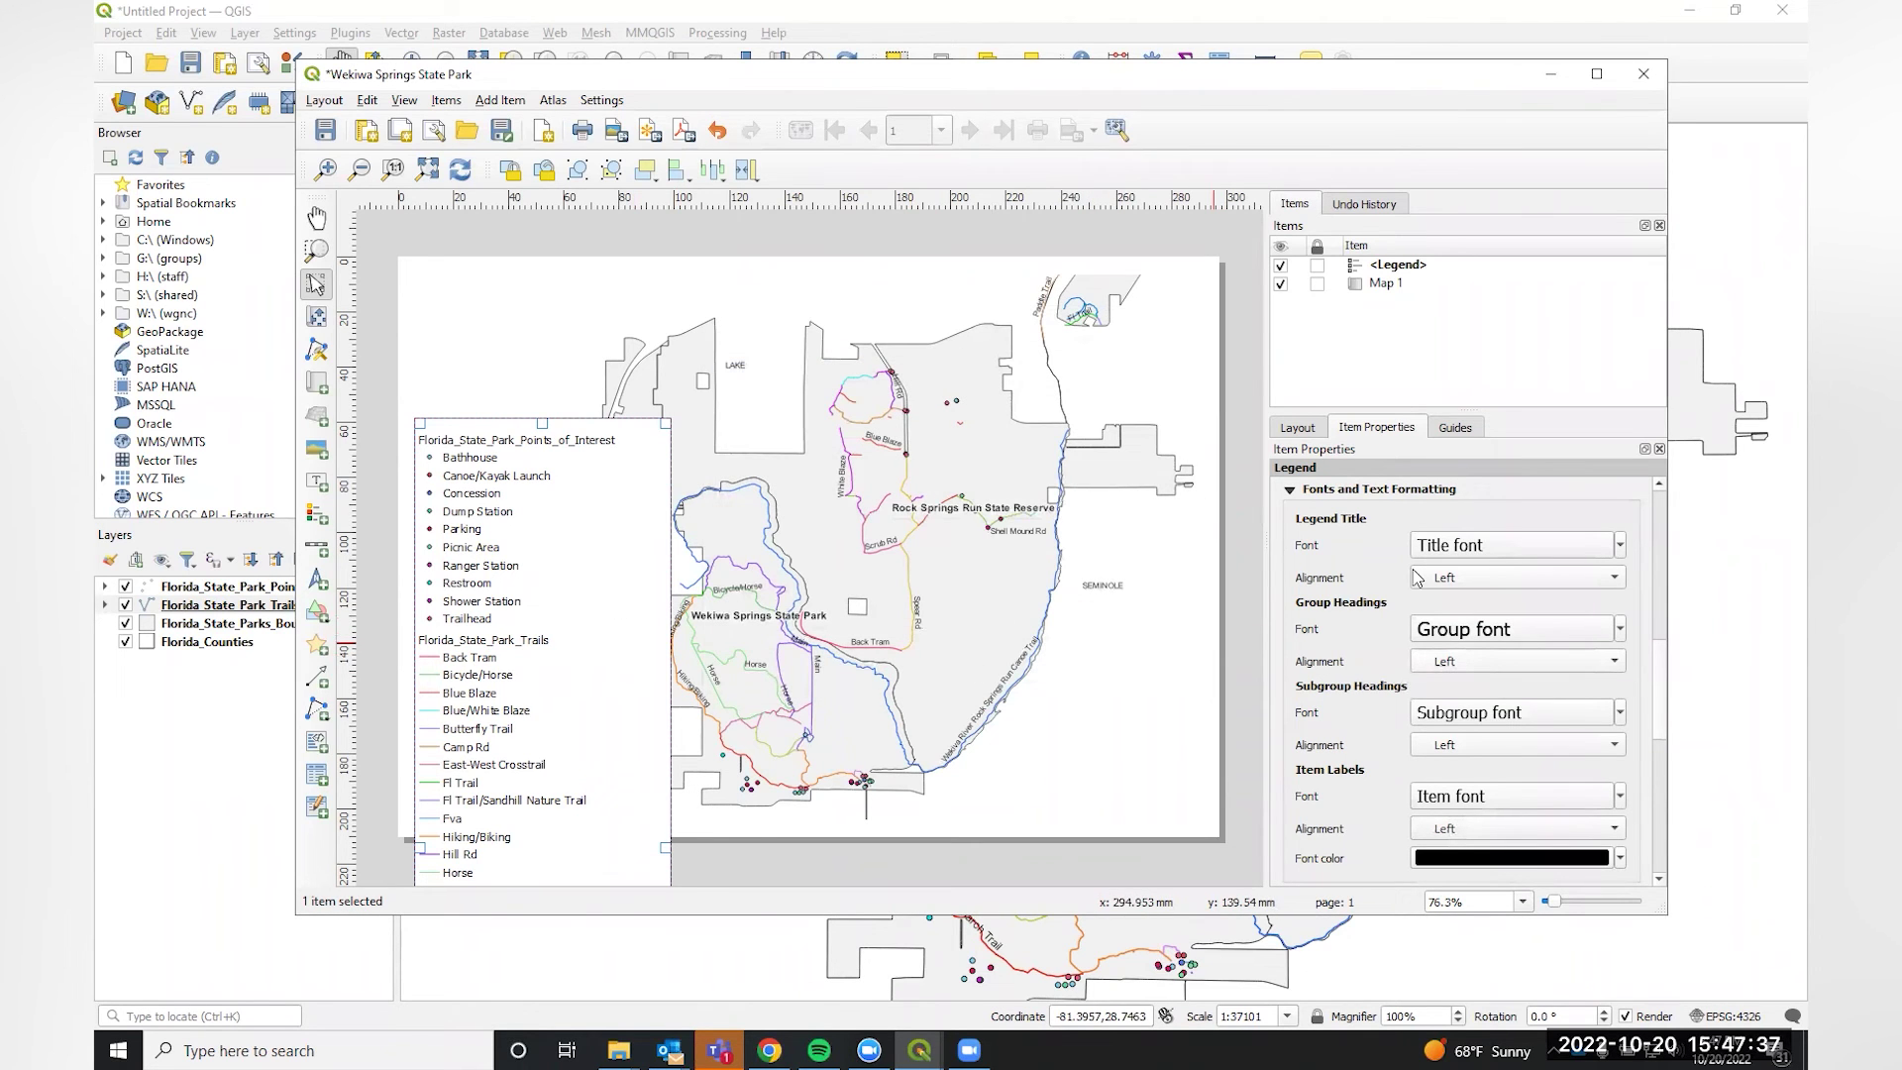
Arrange the legend in 2 columns and move it down over the lower part of the page.
{"action": "scroll", "coordinate": [1367, 545], "scroll_direction": "down", "scroll_amount": 5}
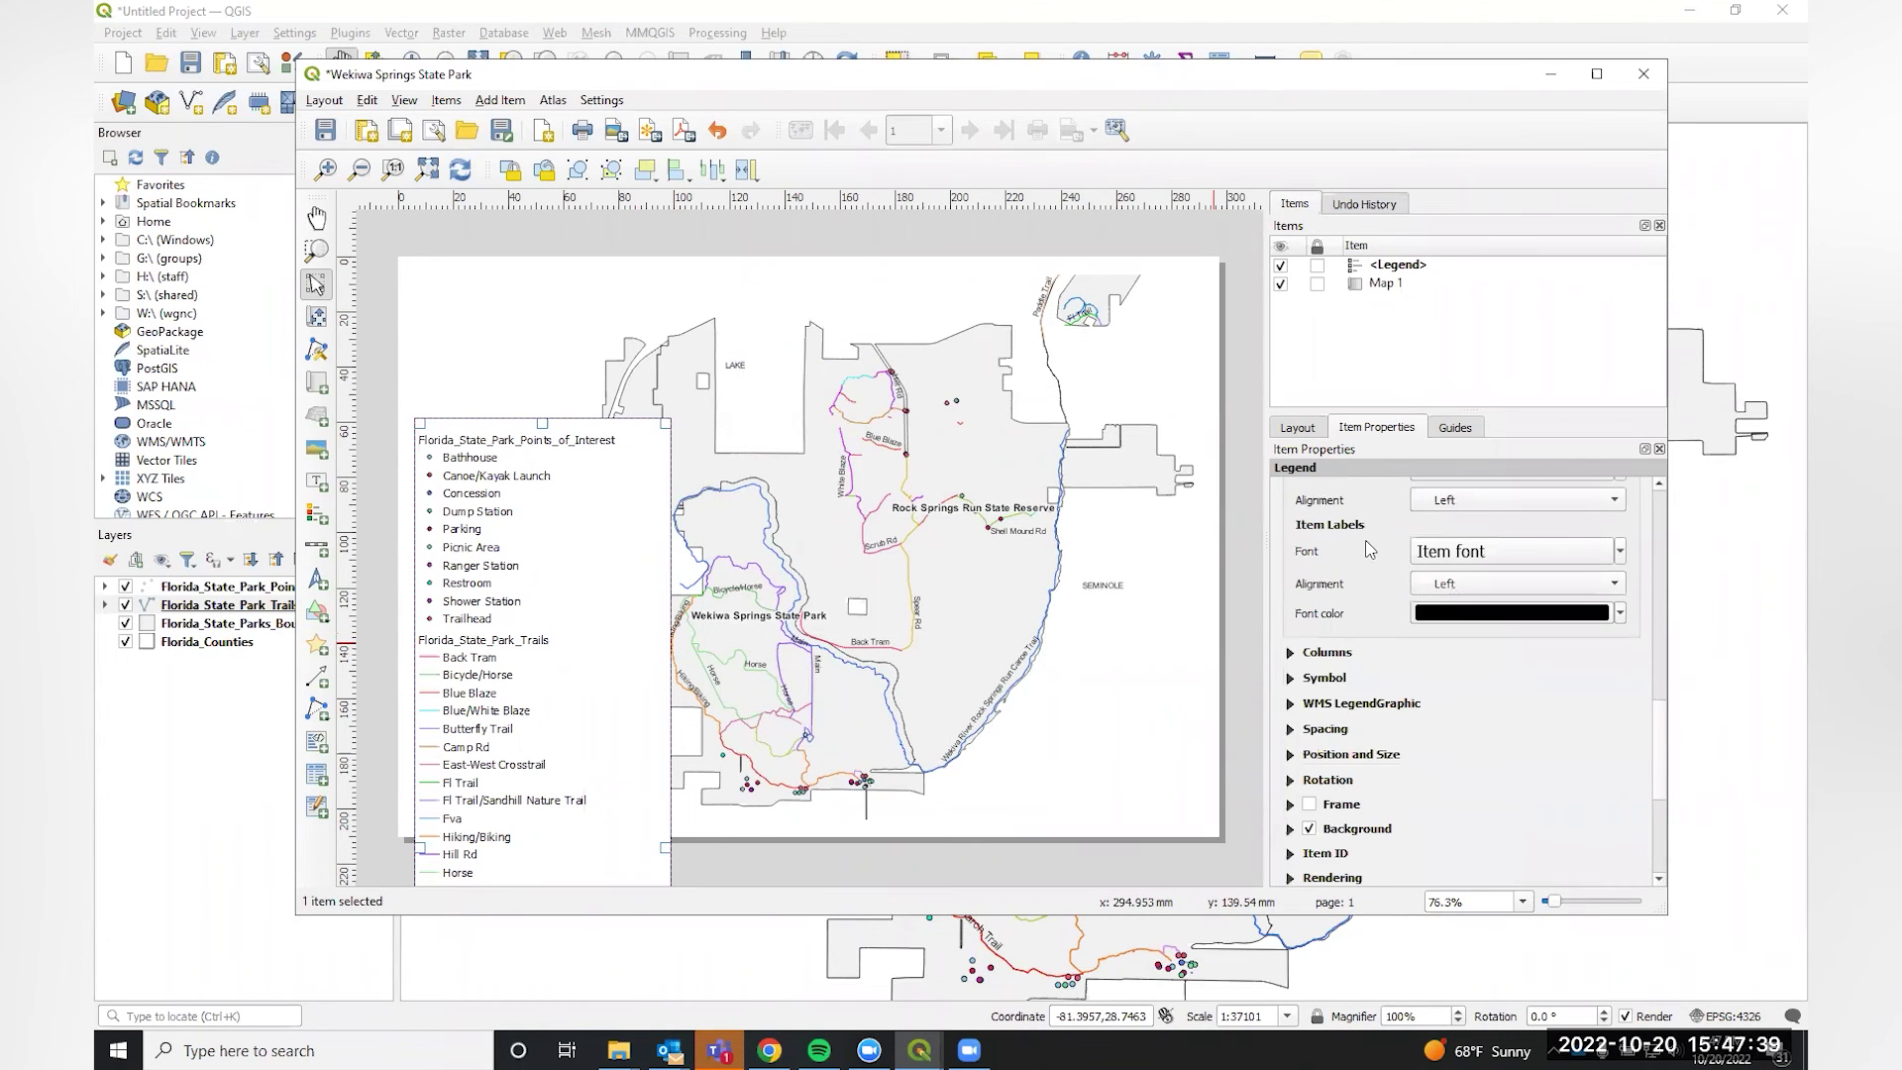
{"action": "scroll", "coordinate": [1369, 548], "scroll_direction": "down", "scroll_amount": 3}
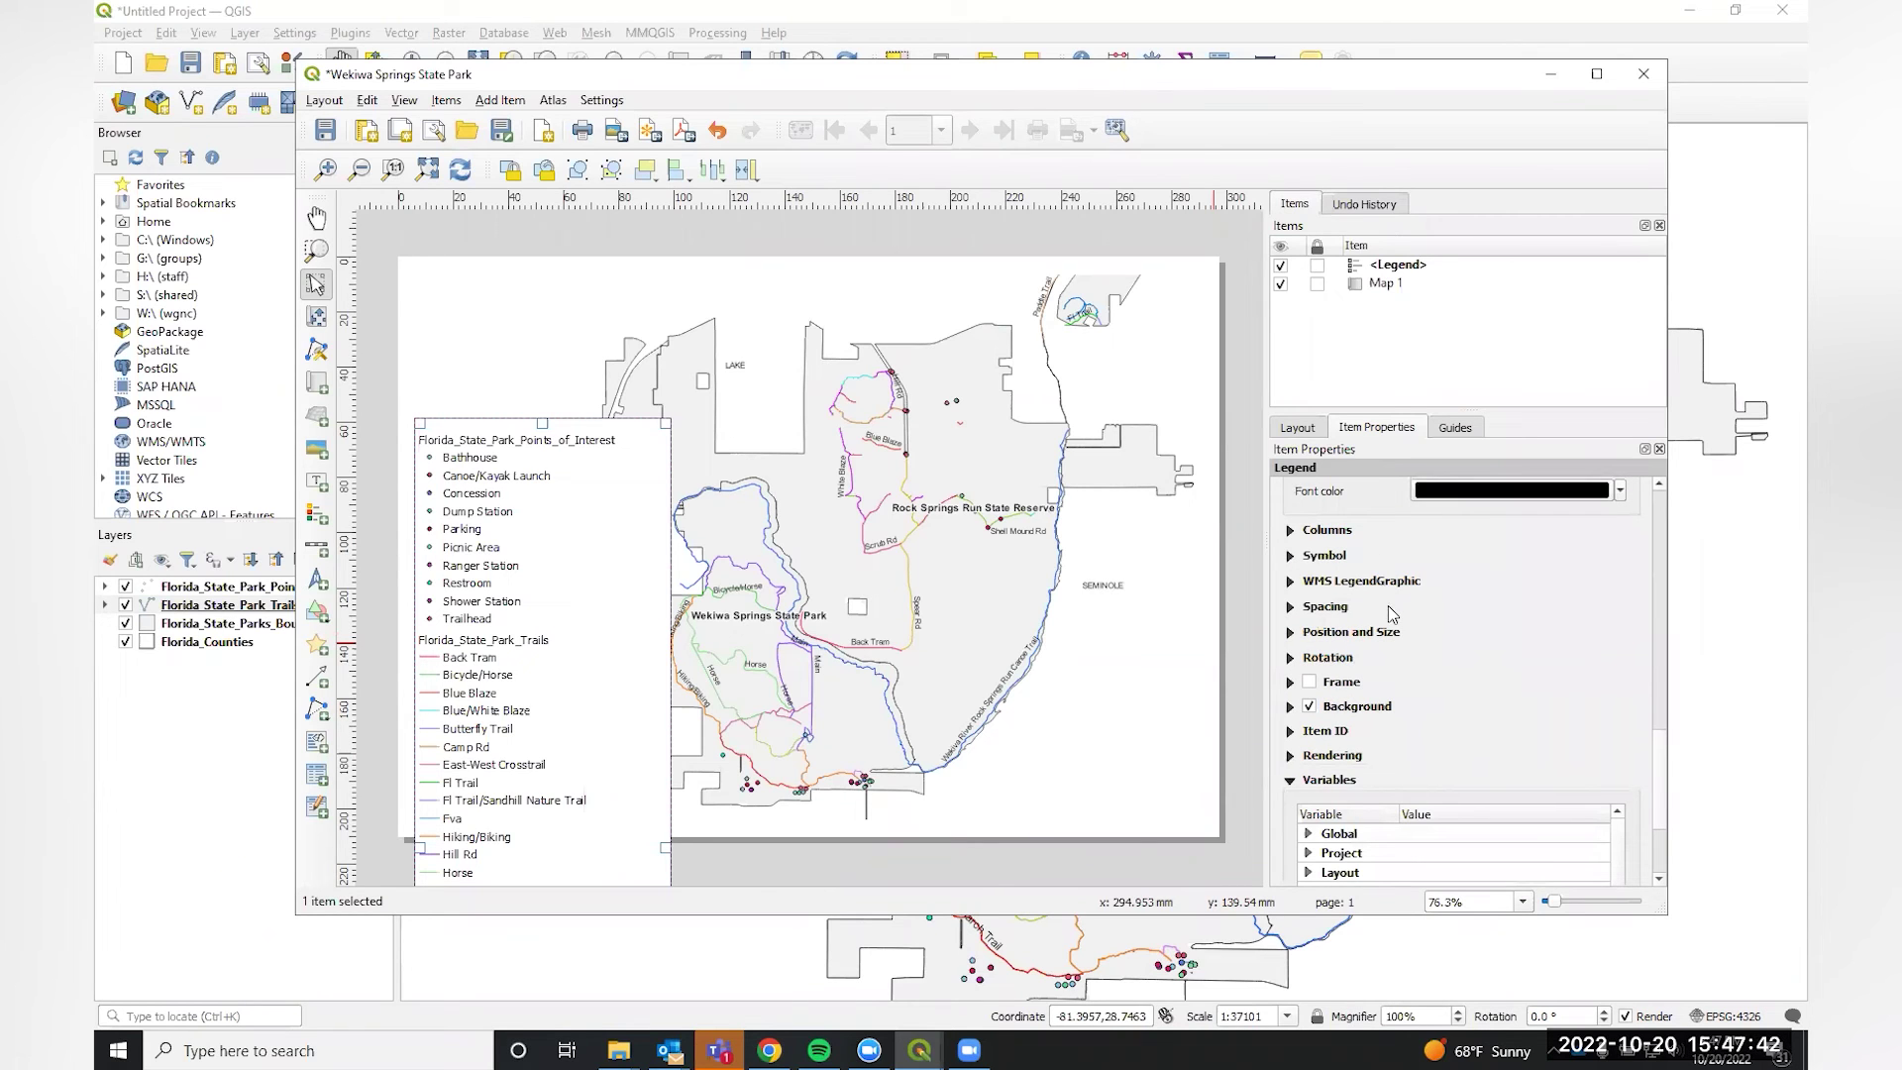
{"action": "left_click", "coordinate": [1291, 531]}
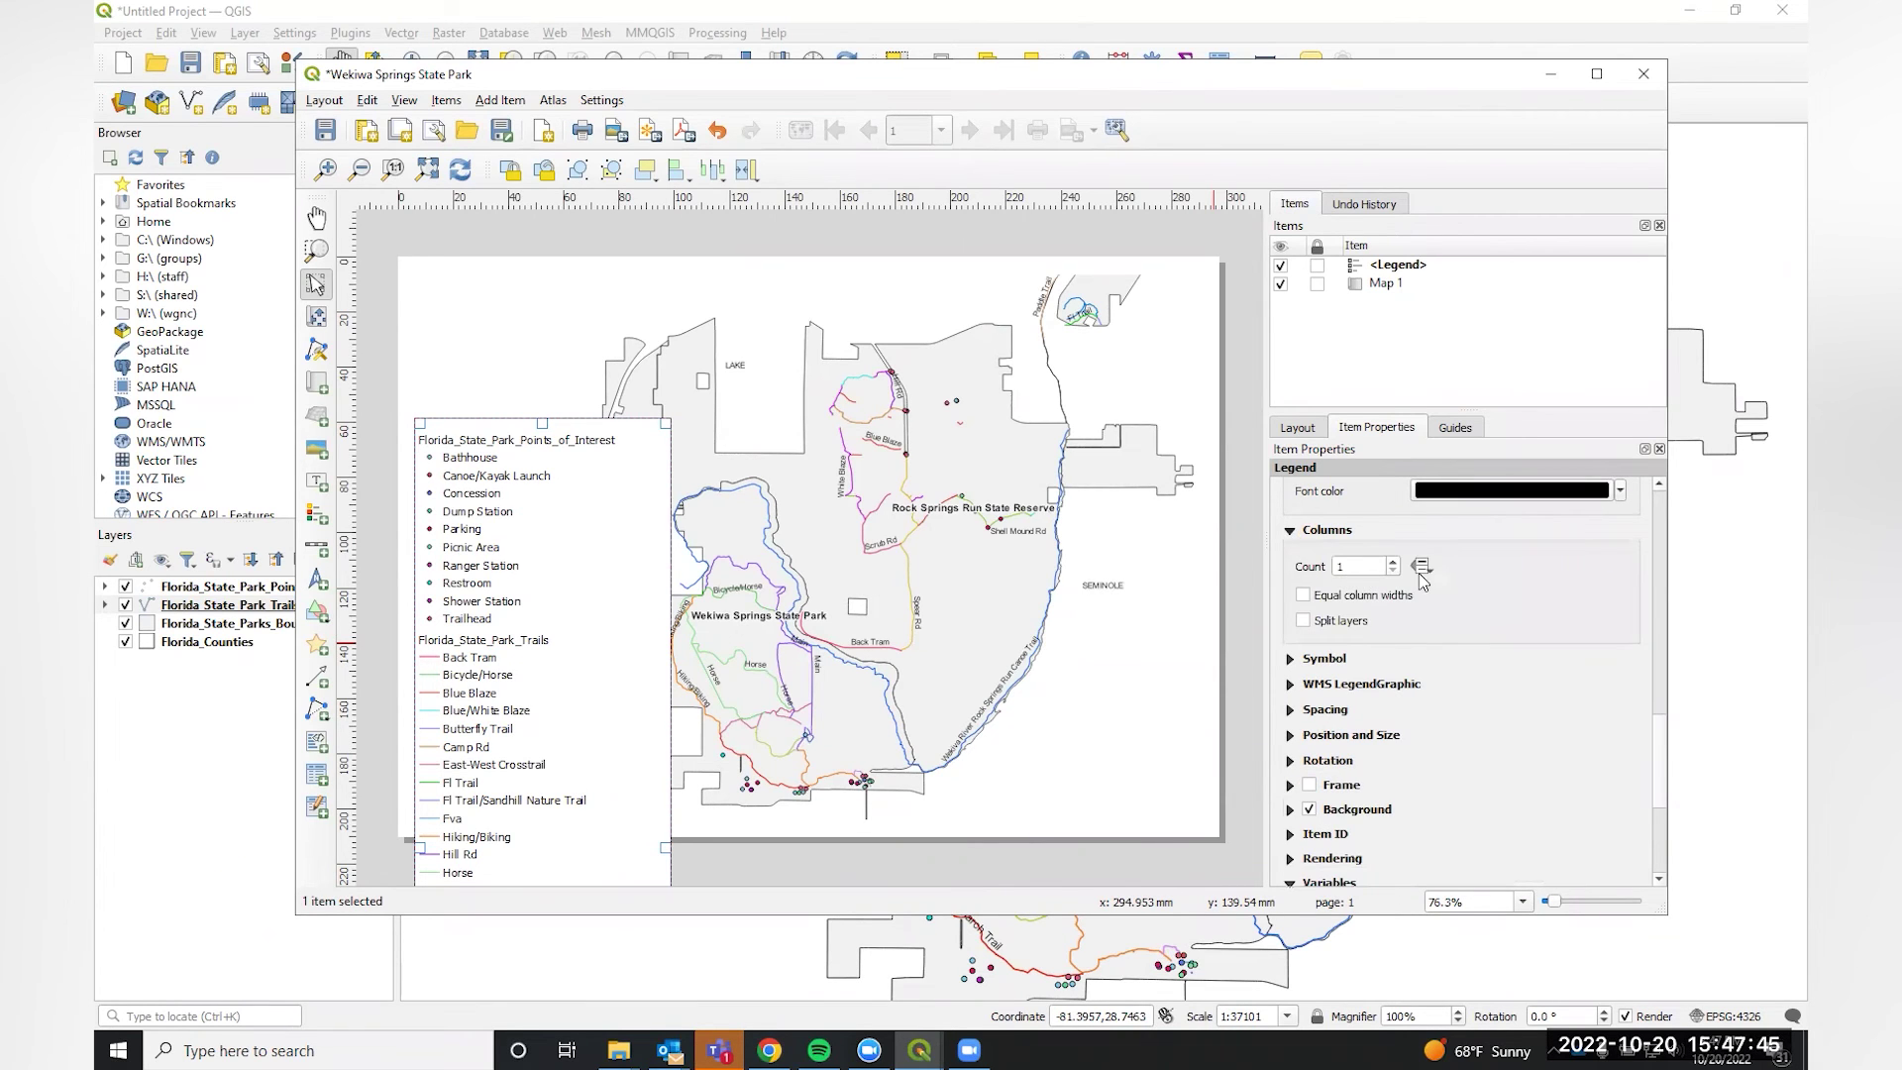
{"action": "left_click", "coordinate": [1394, 562]}
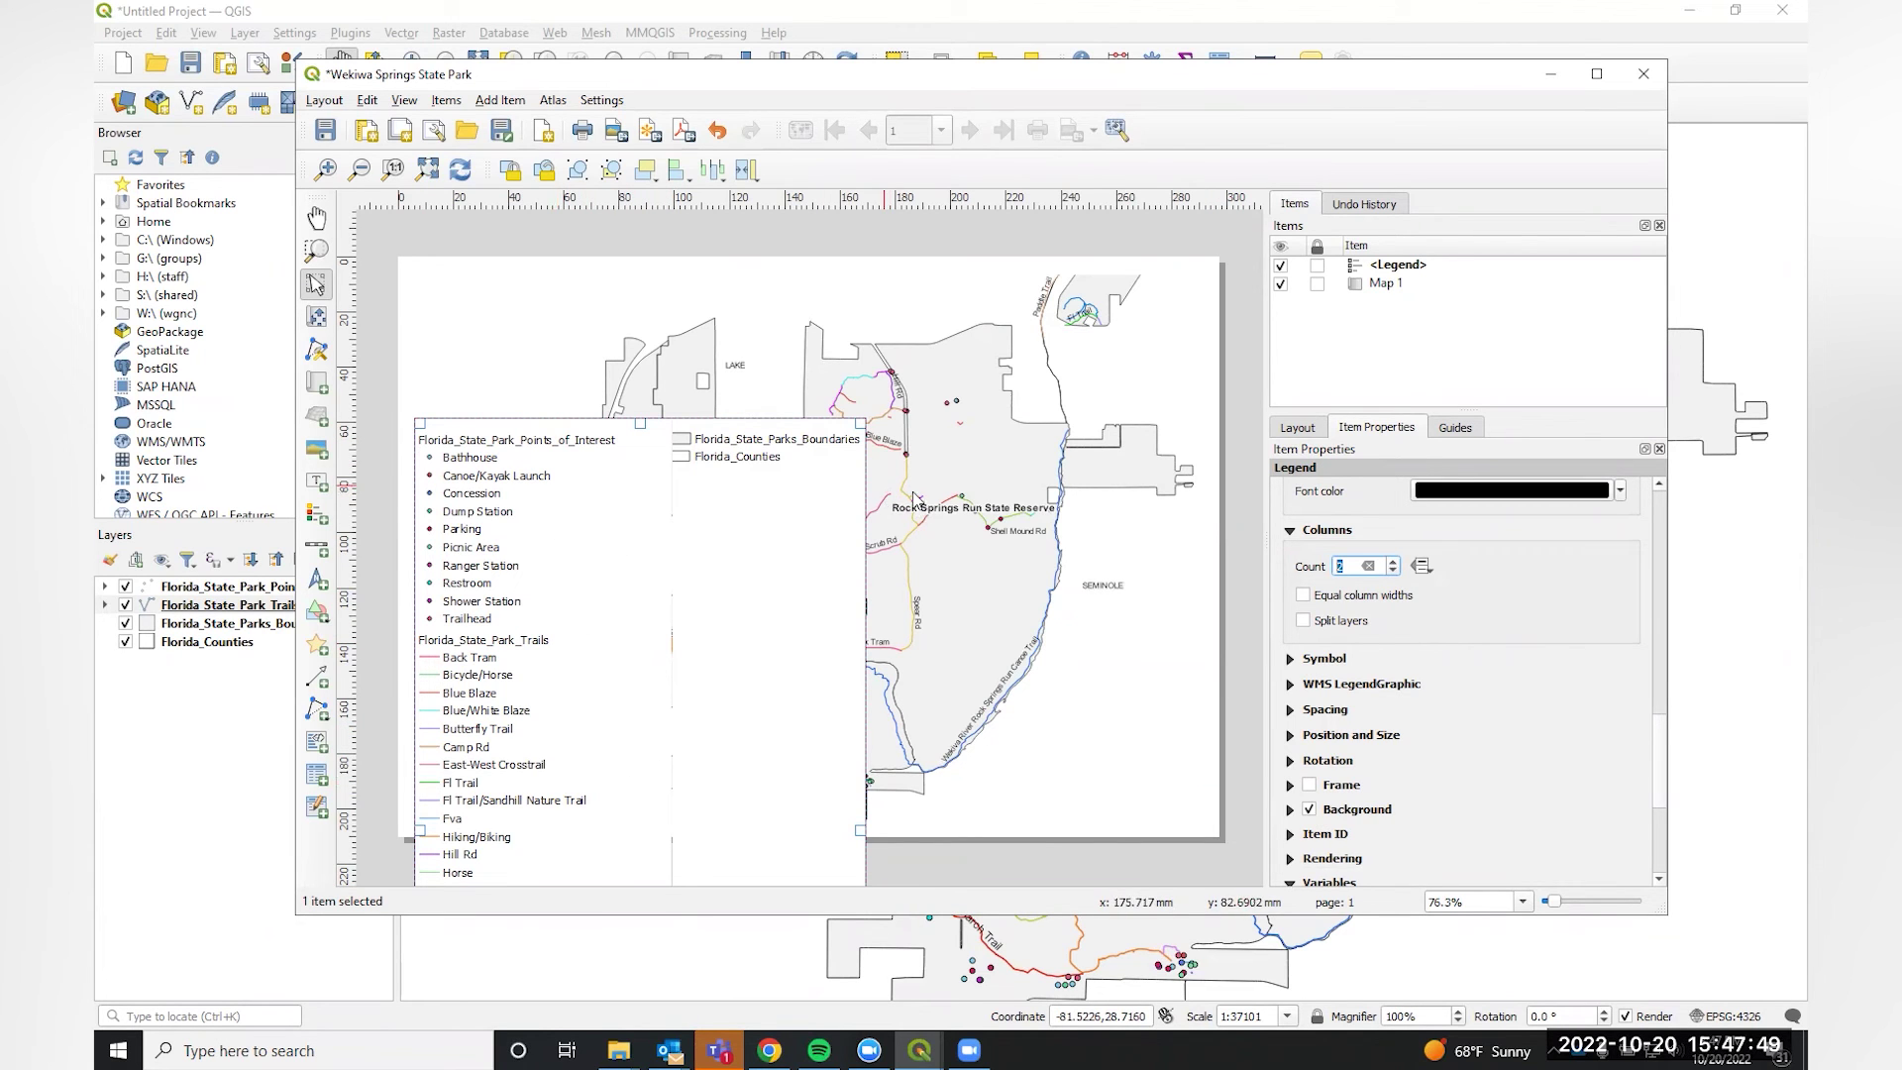
{"action": "left_click", "coordinate": [1393, 571]}
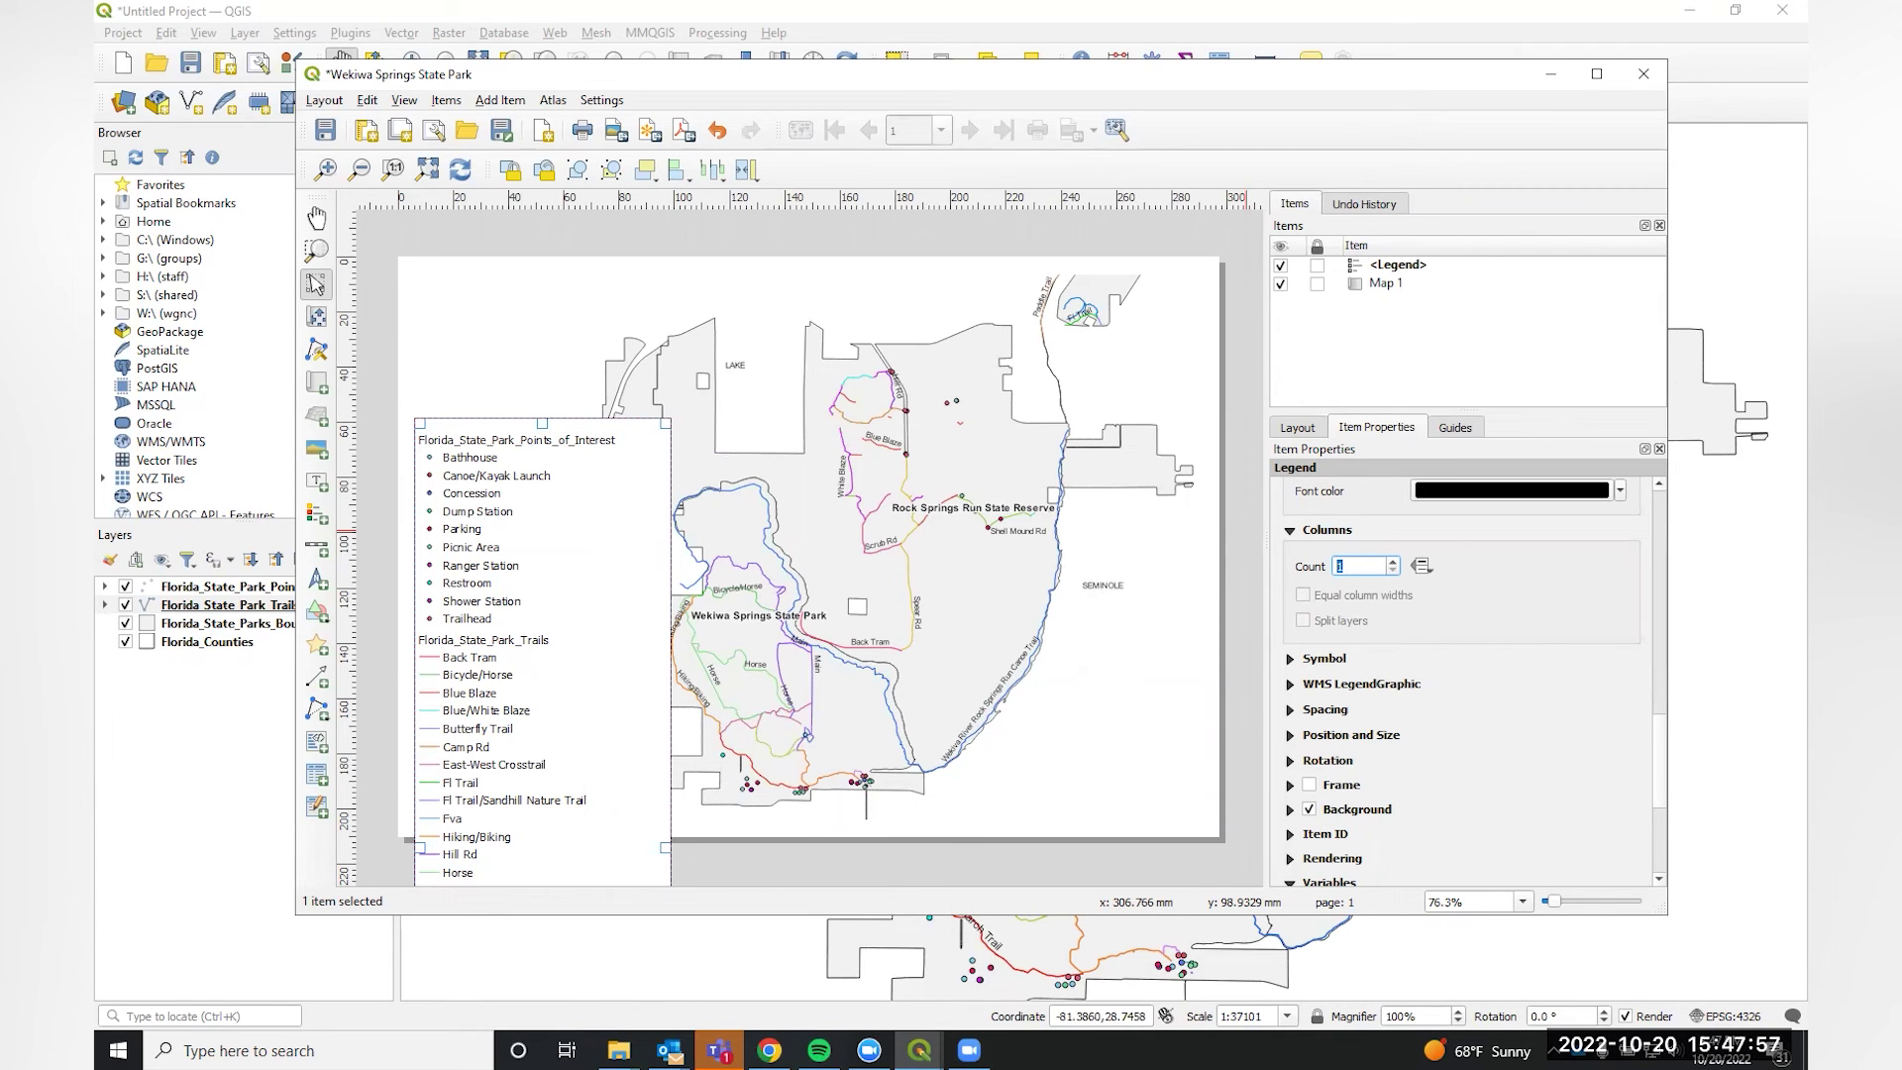
{"action": "left_click", "coordinate": [1393, 562]}
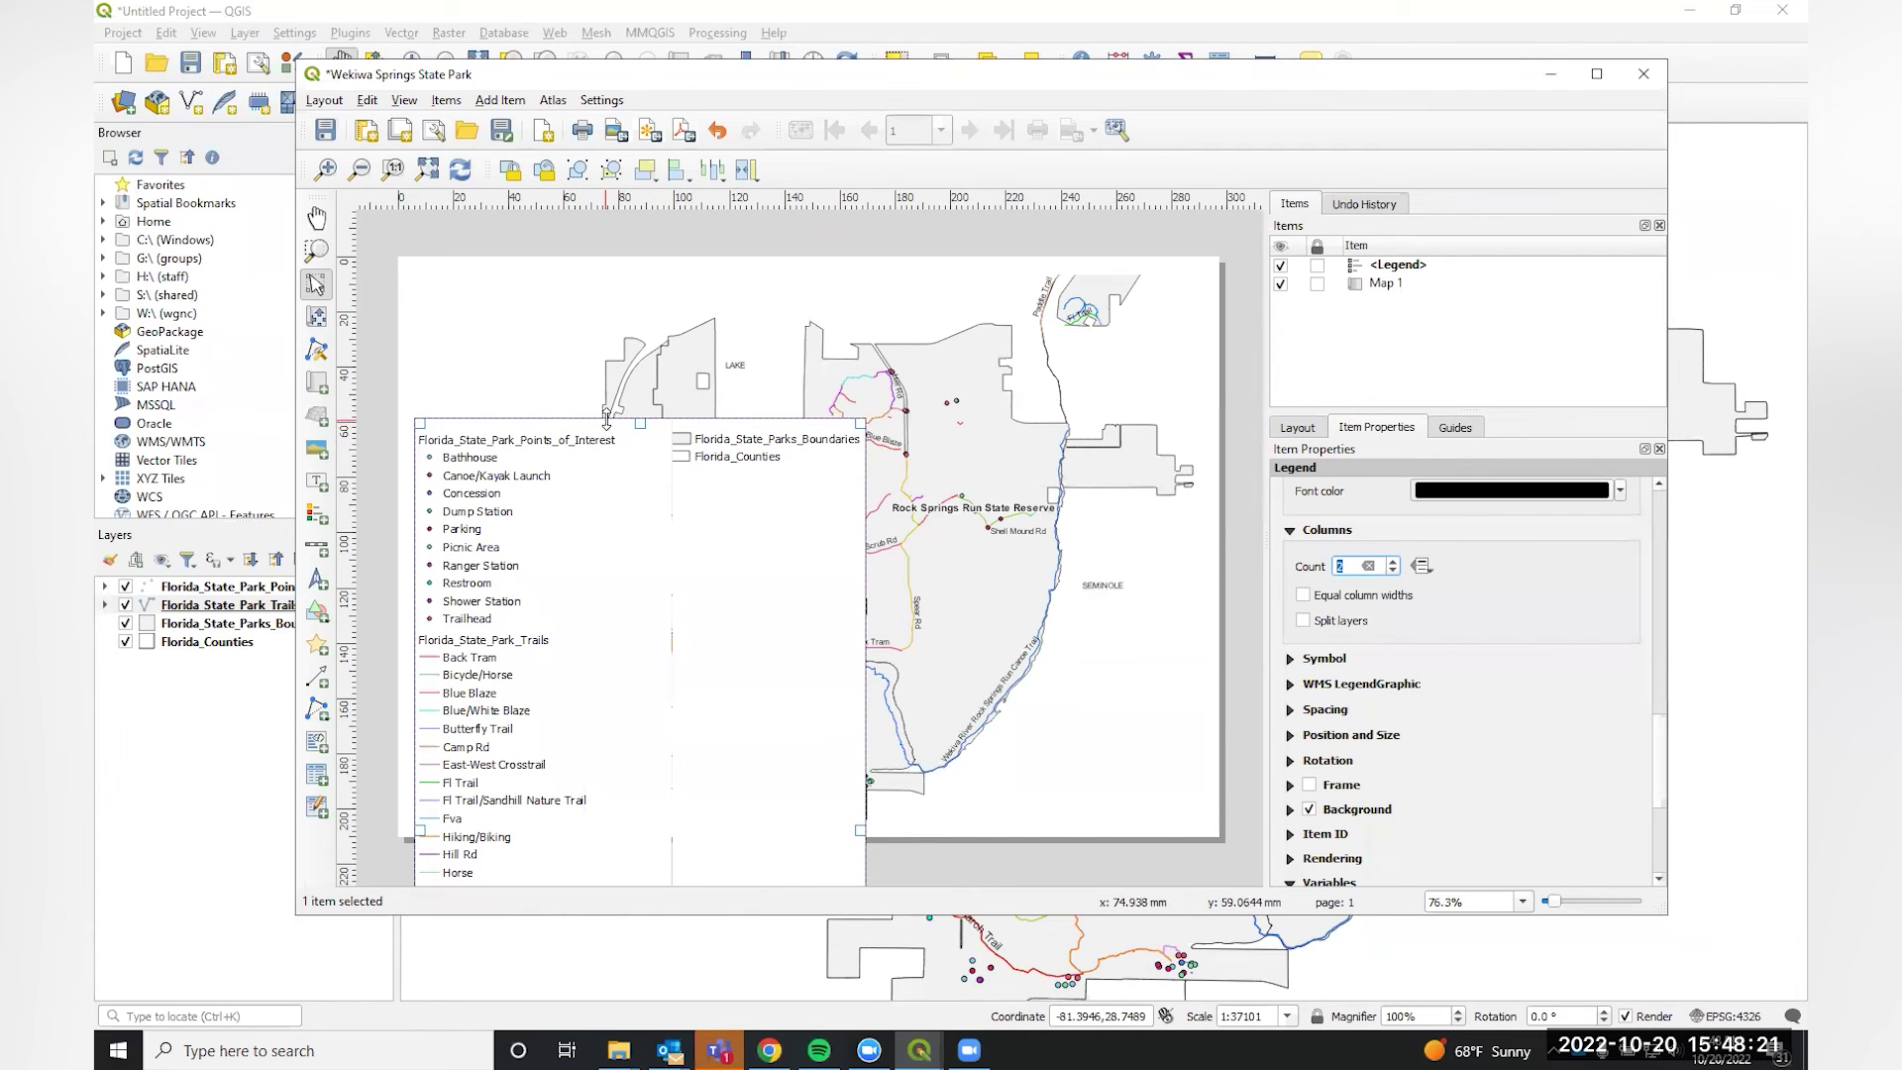
{"action": "left_click_drag", "start_coordinate": [629, 471], "coordinate": [661, 730]}
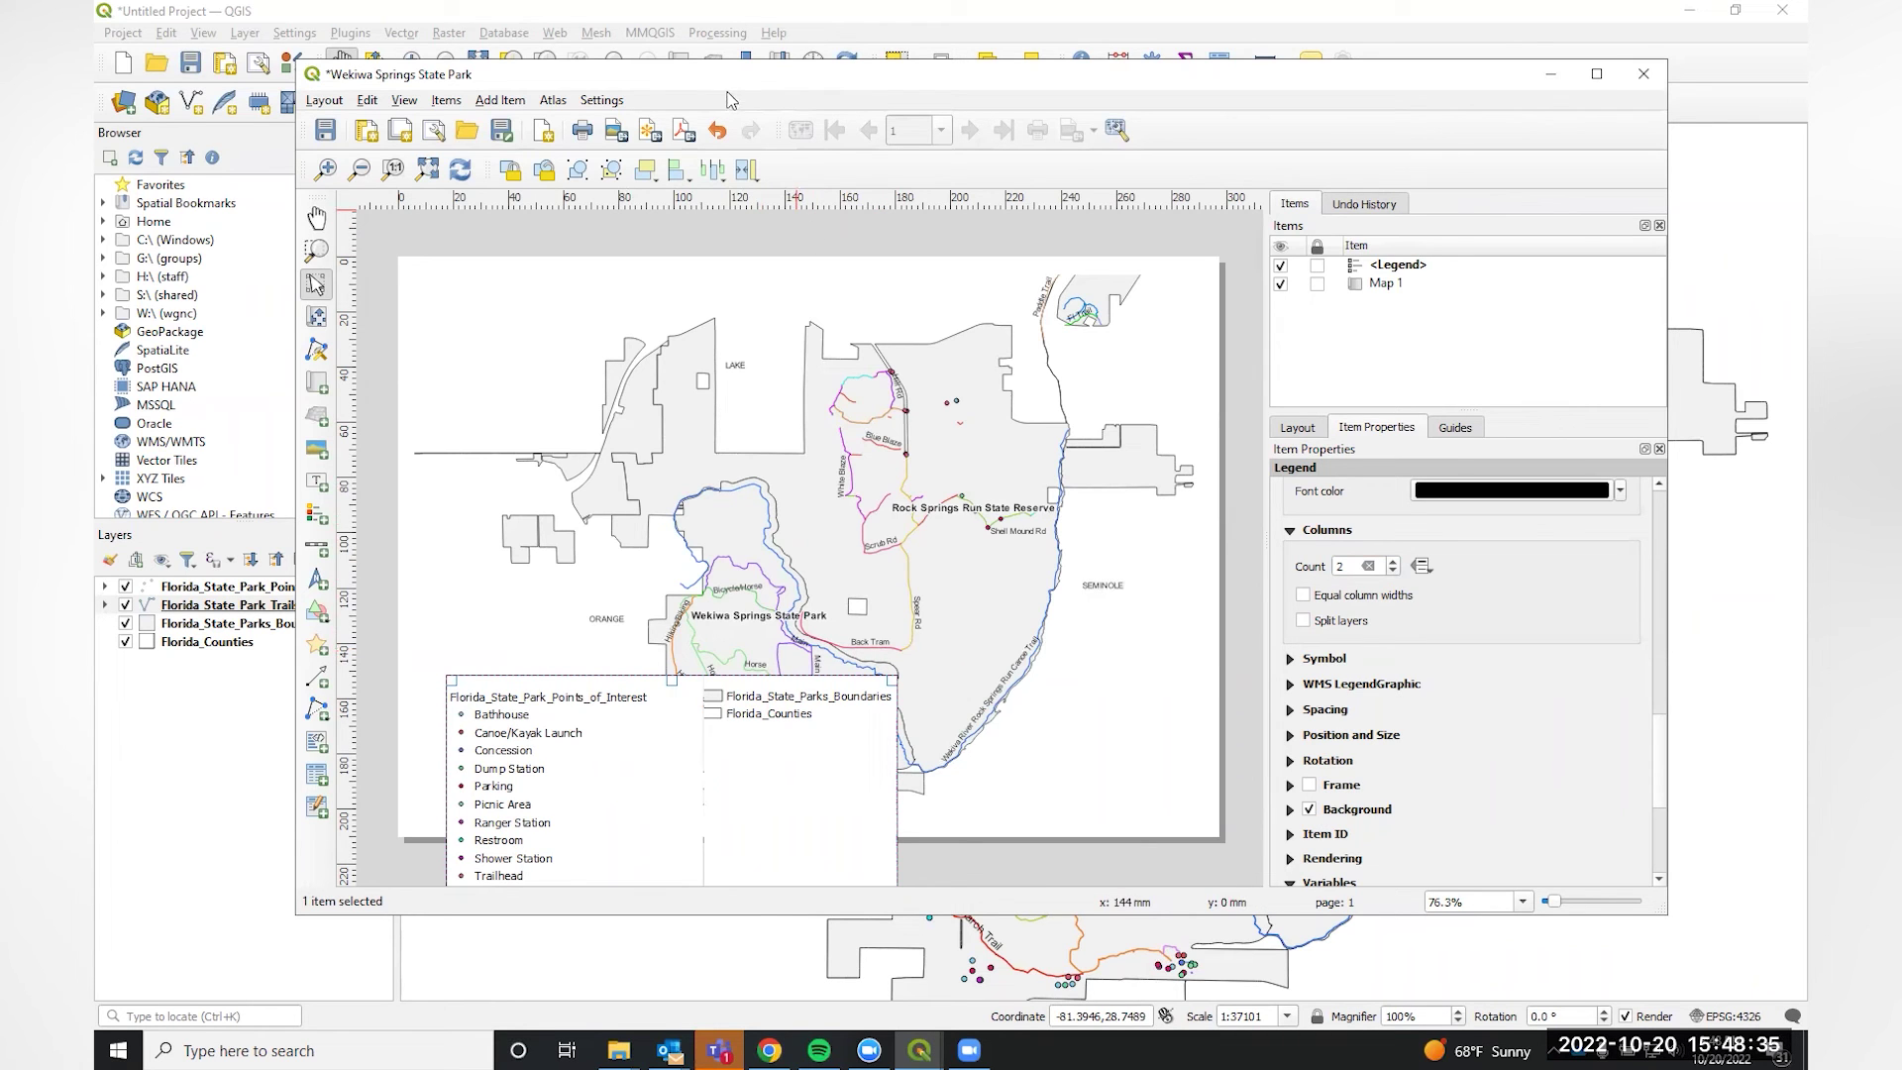
In the main QGIS window, reclassify the Florida_State_Park_Trails symbology by the USE field, deleting the existing classes.
{"action": "key", "text": "alt+Tab"}
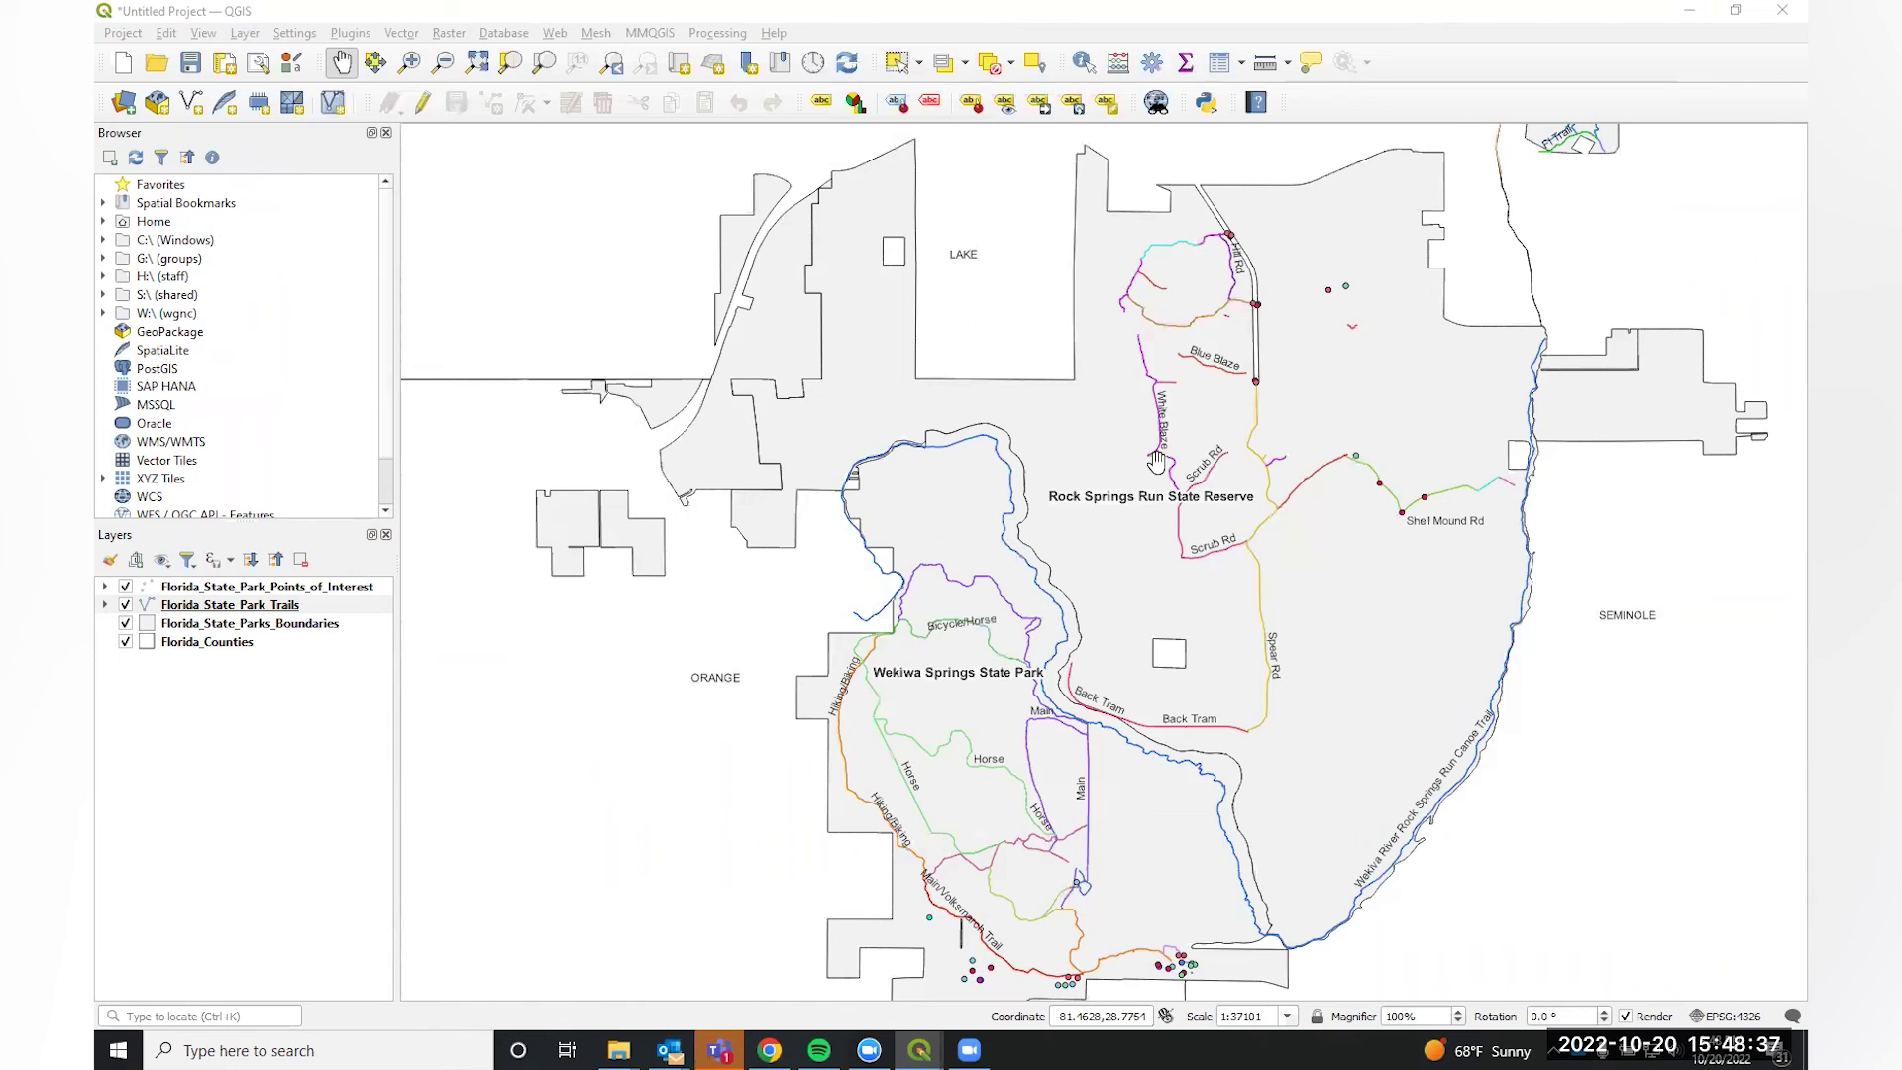
{"action": "right_click", "coordinate": [218, 606]}
{"action": "left_click", "coordinate": [222, 606]}
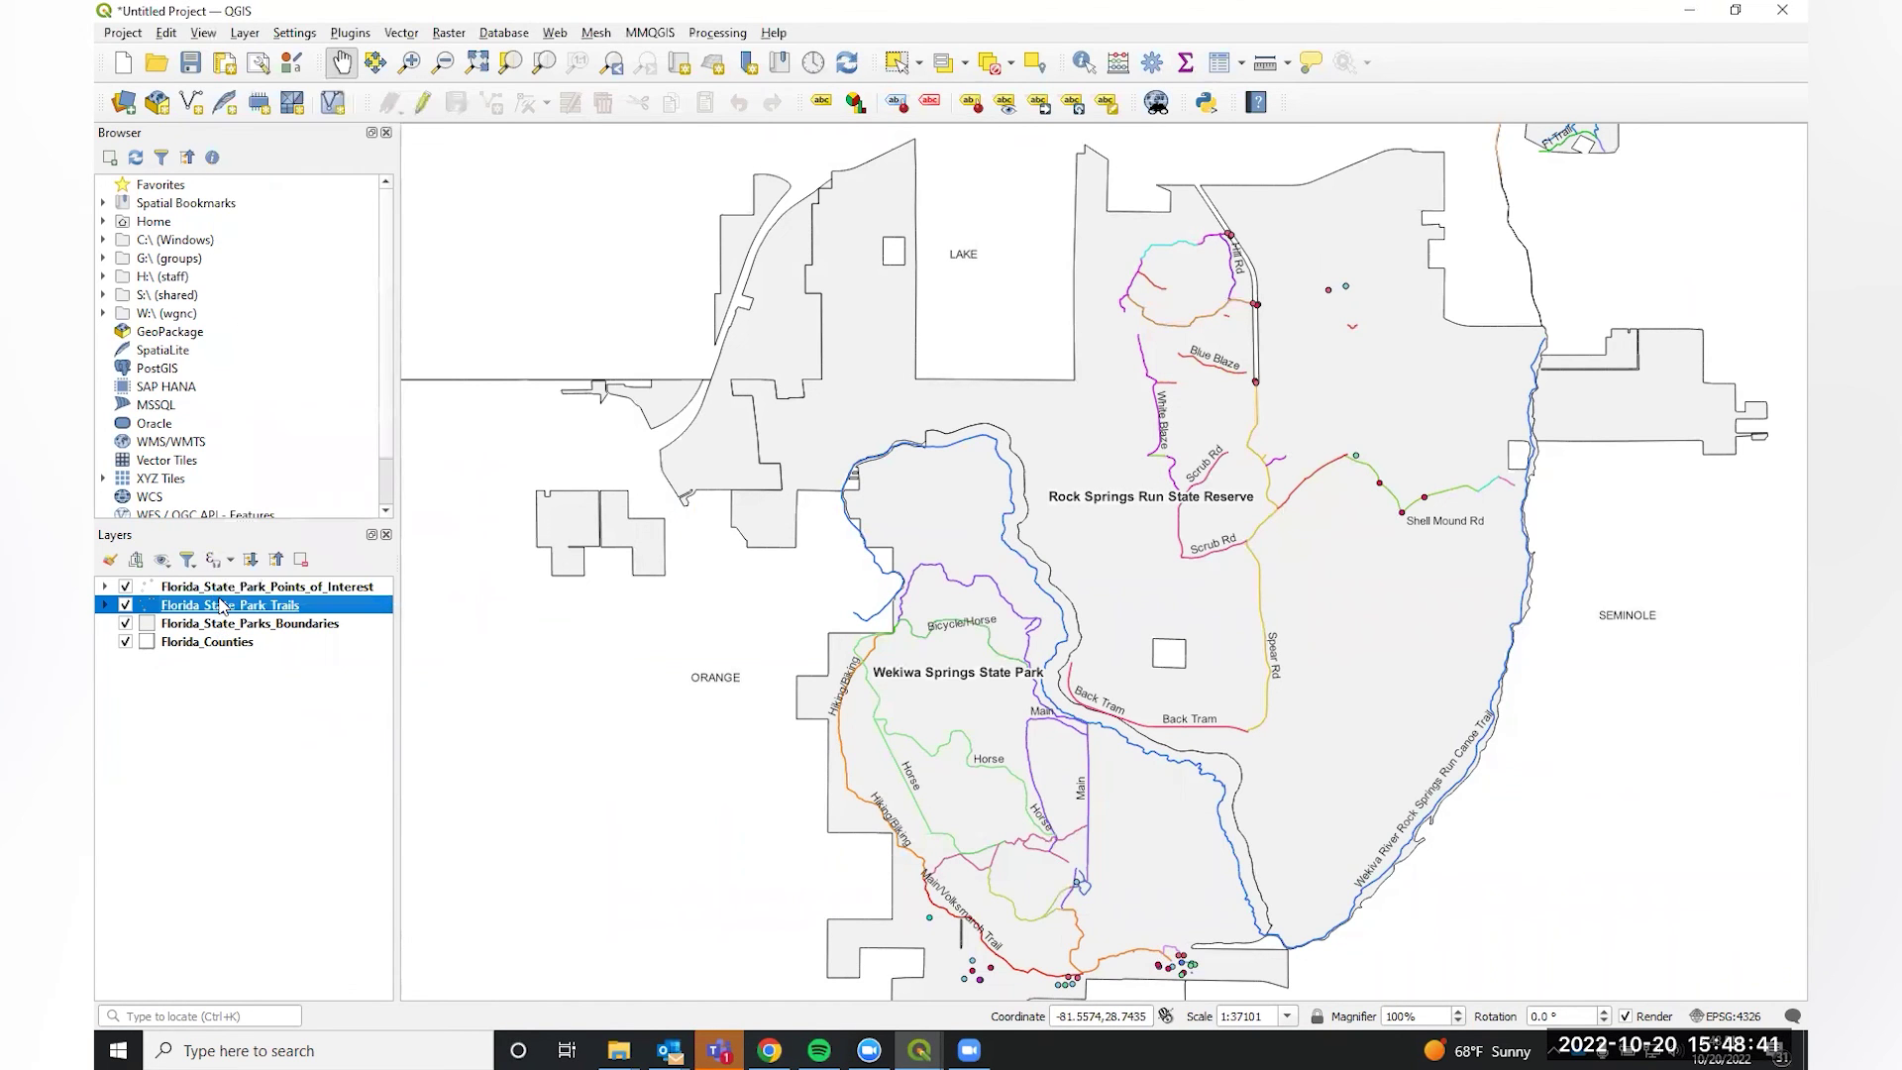
{"action": "double_click", "coordinate": [222, 606]}
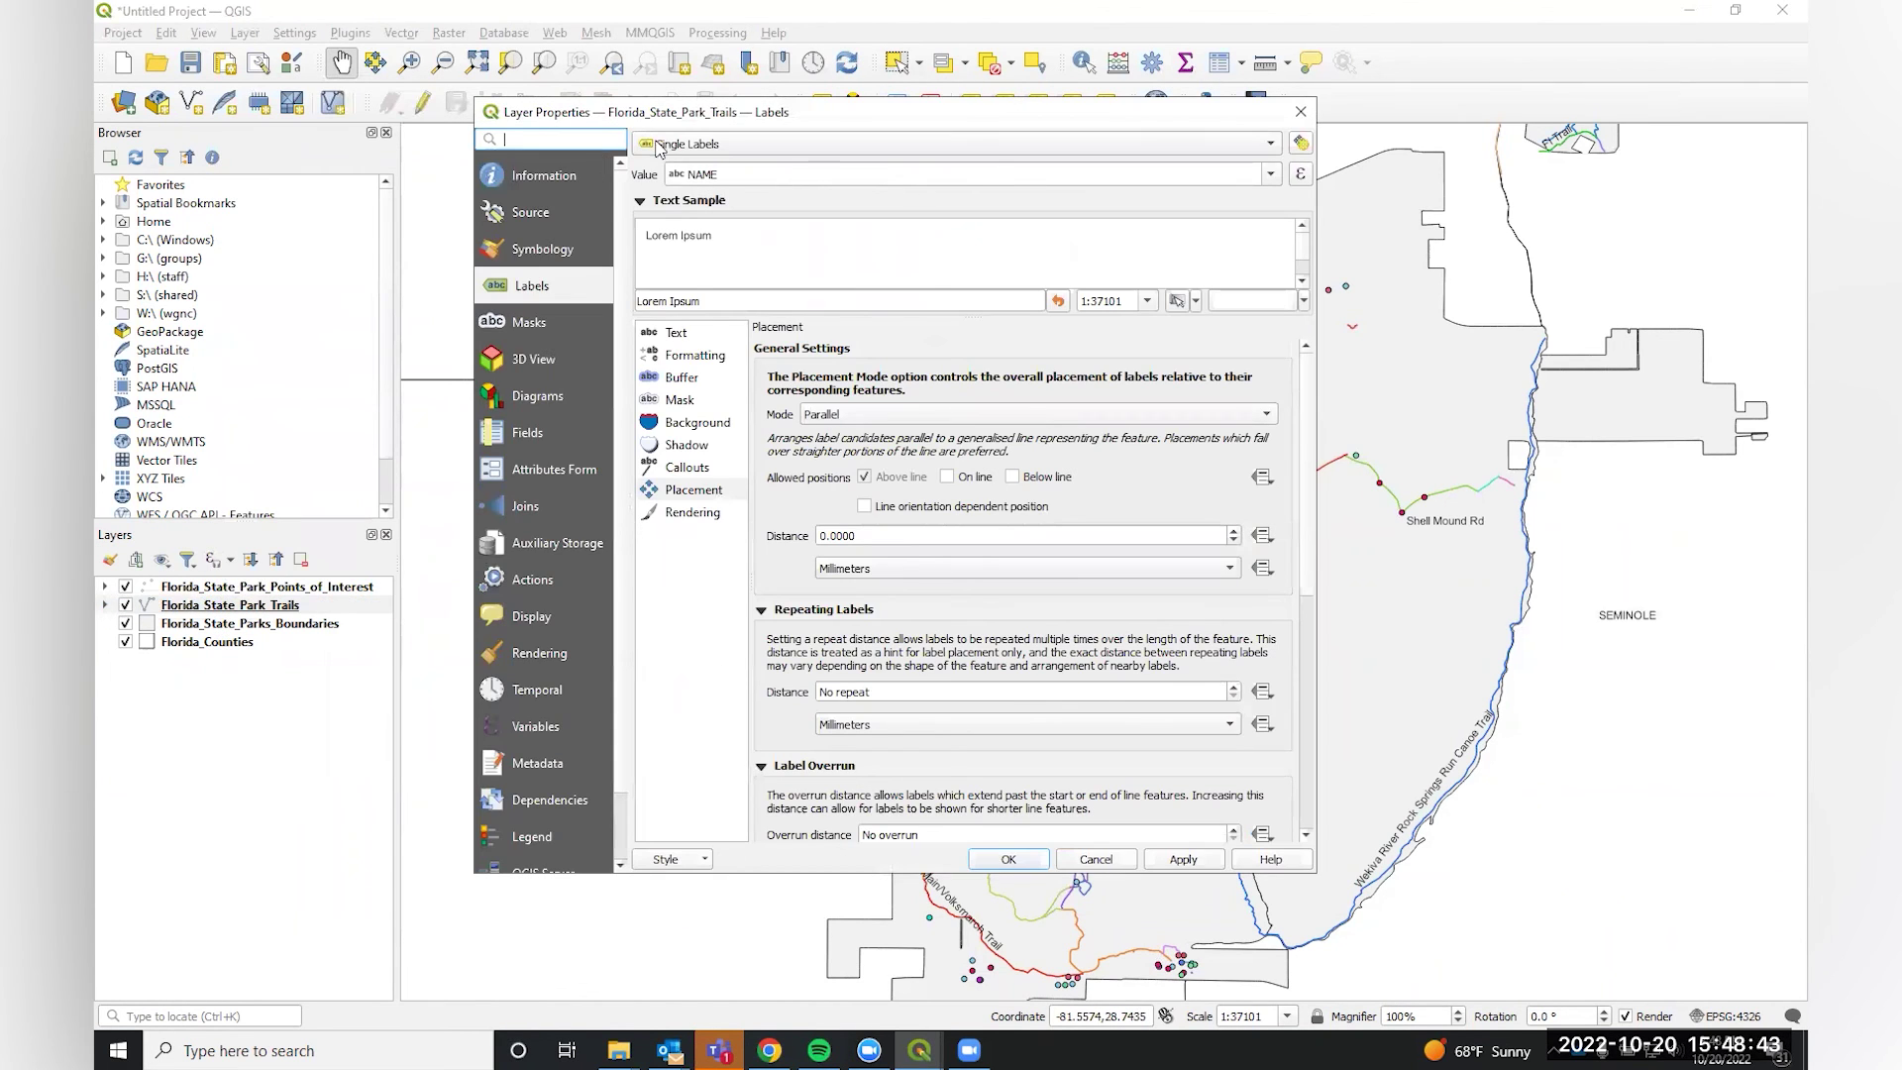
{"action": "left_click", "coordinate": [543, 248]}
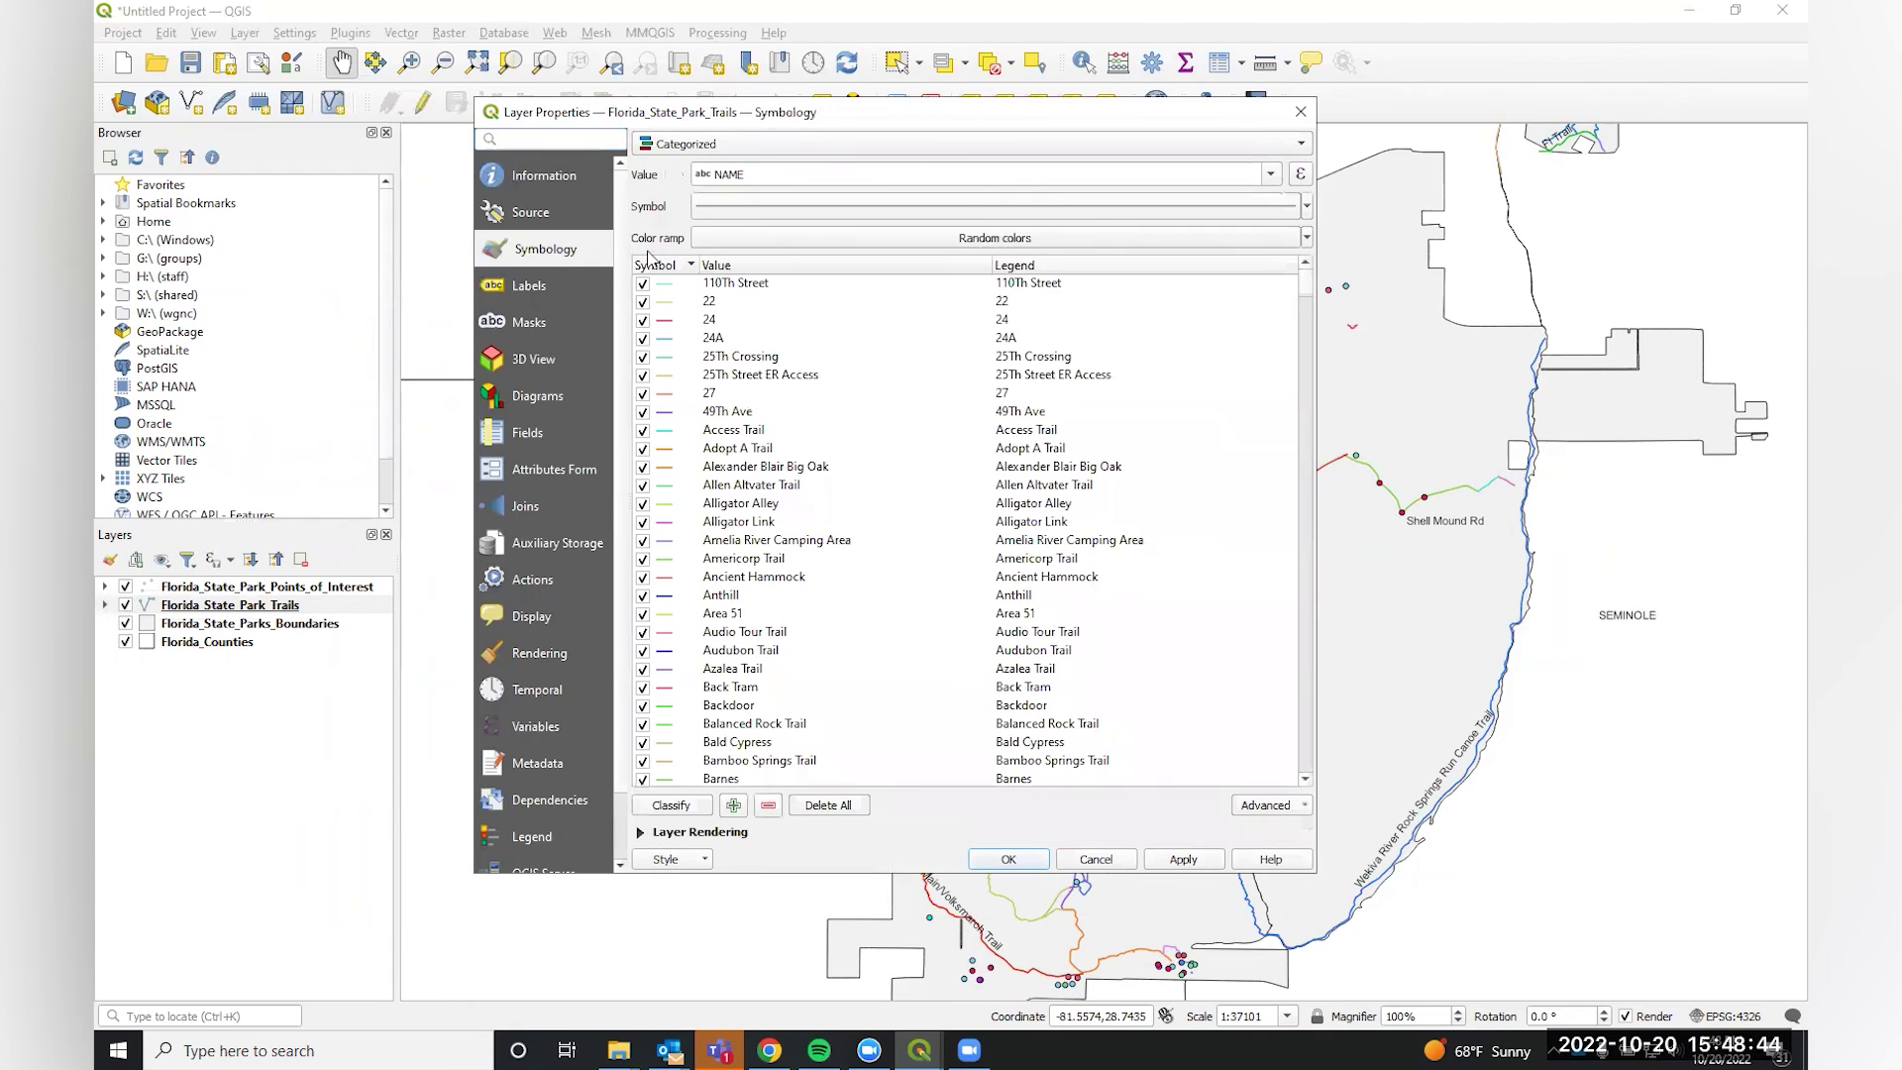
{"action": "left_click", "coordinate": [1276, 182]}
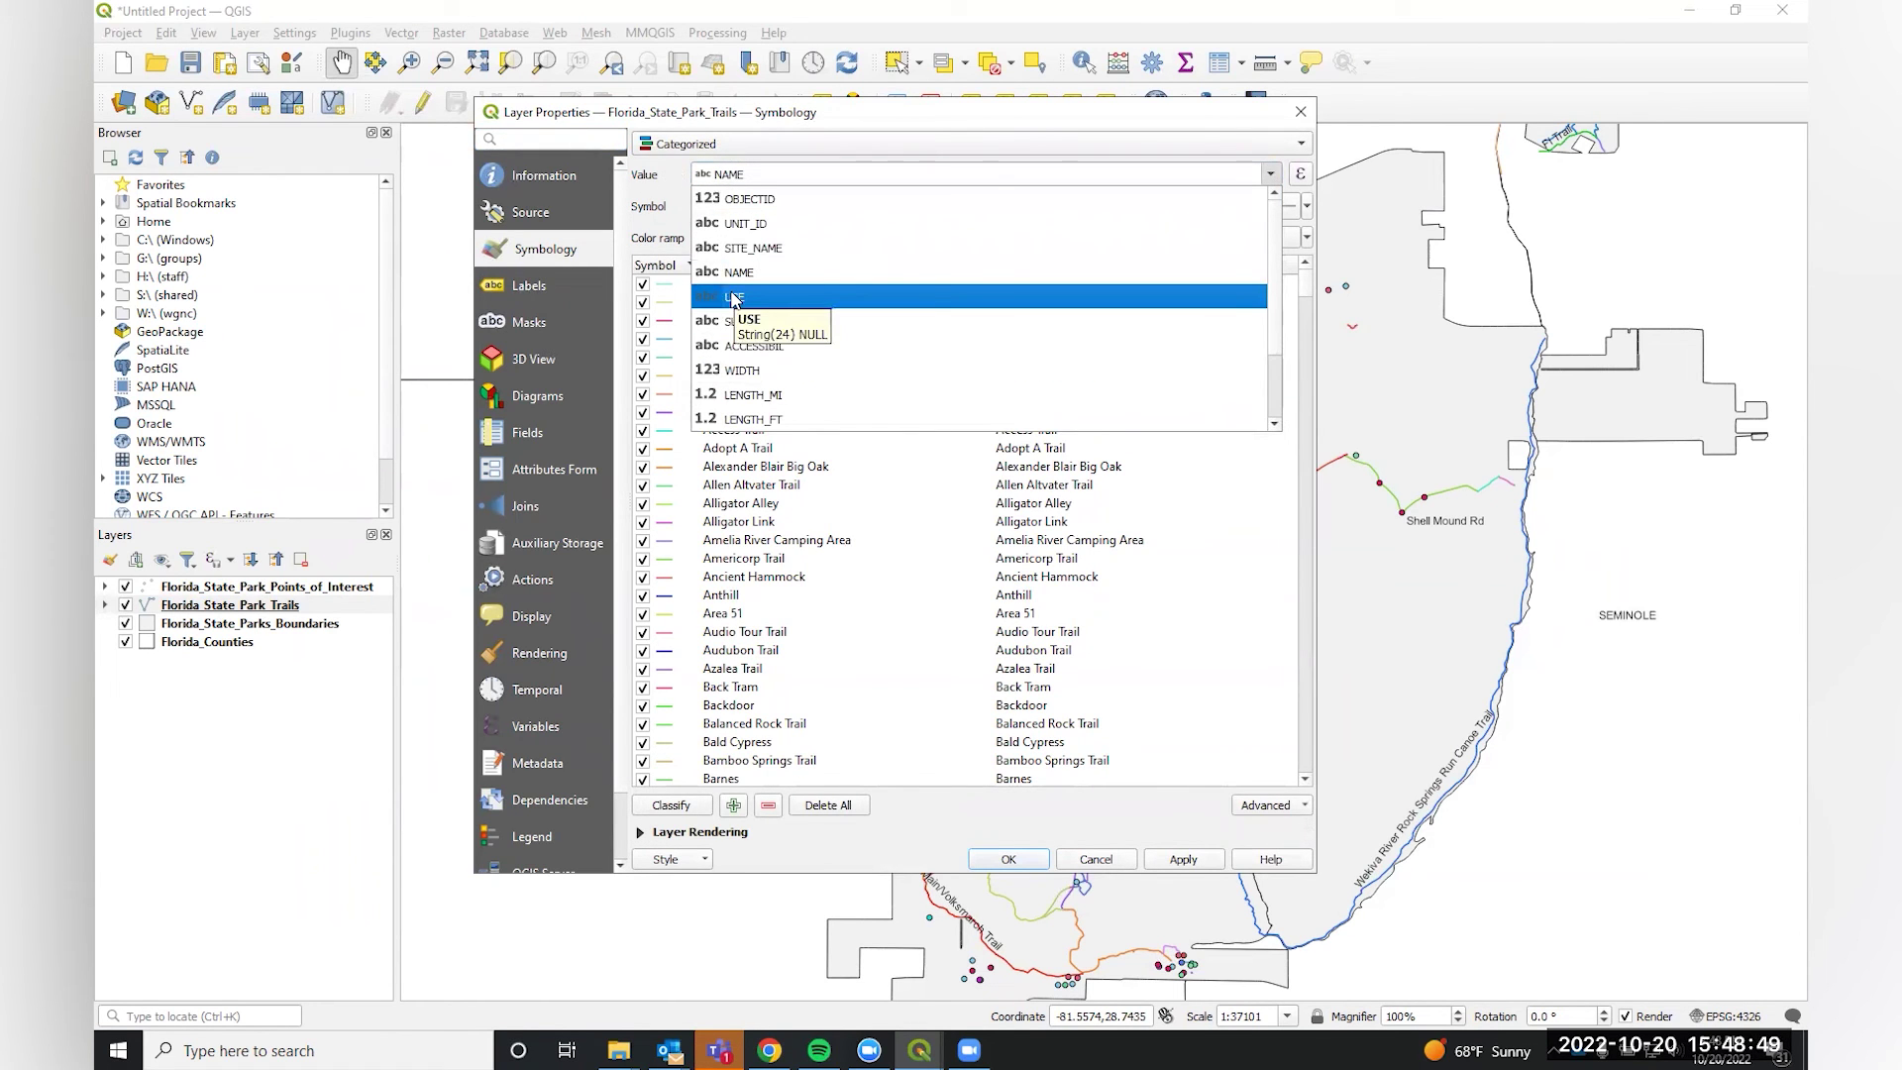
{"action": "left_click", "coordinate": [734, 299]}
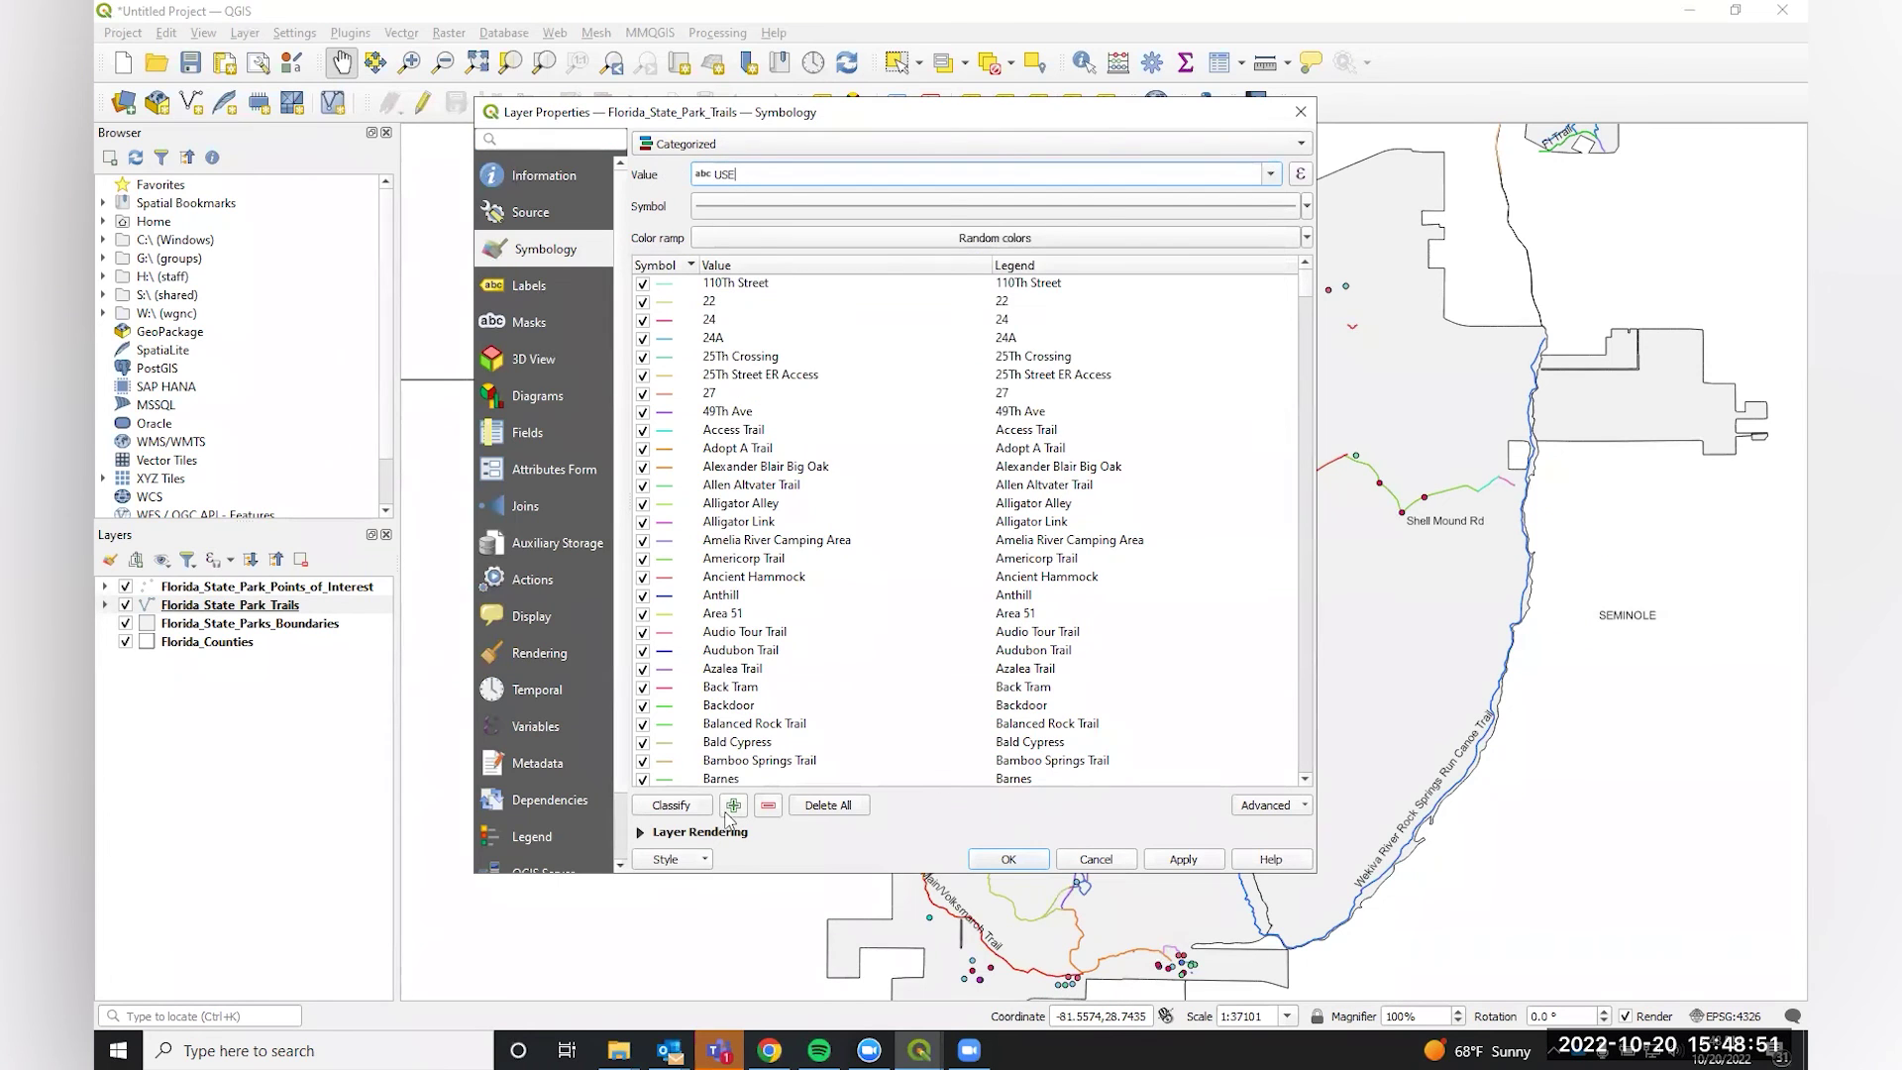
{"action": "left_click", "coordinate": [672, 806]}
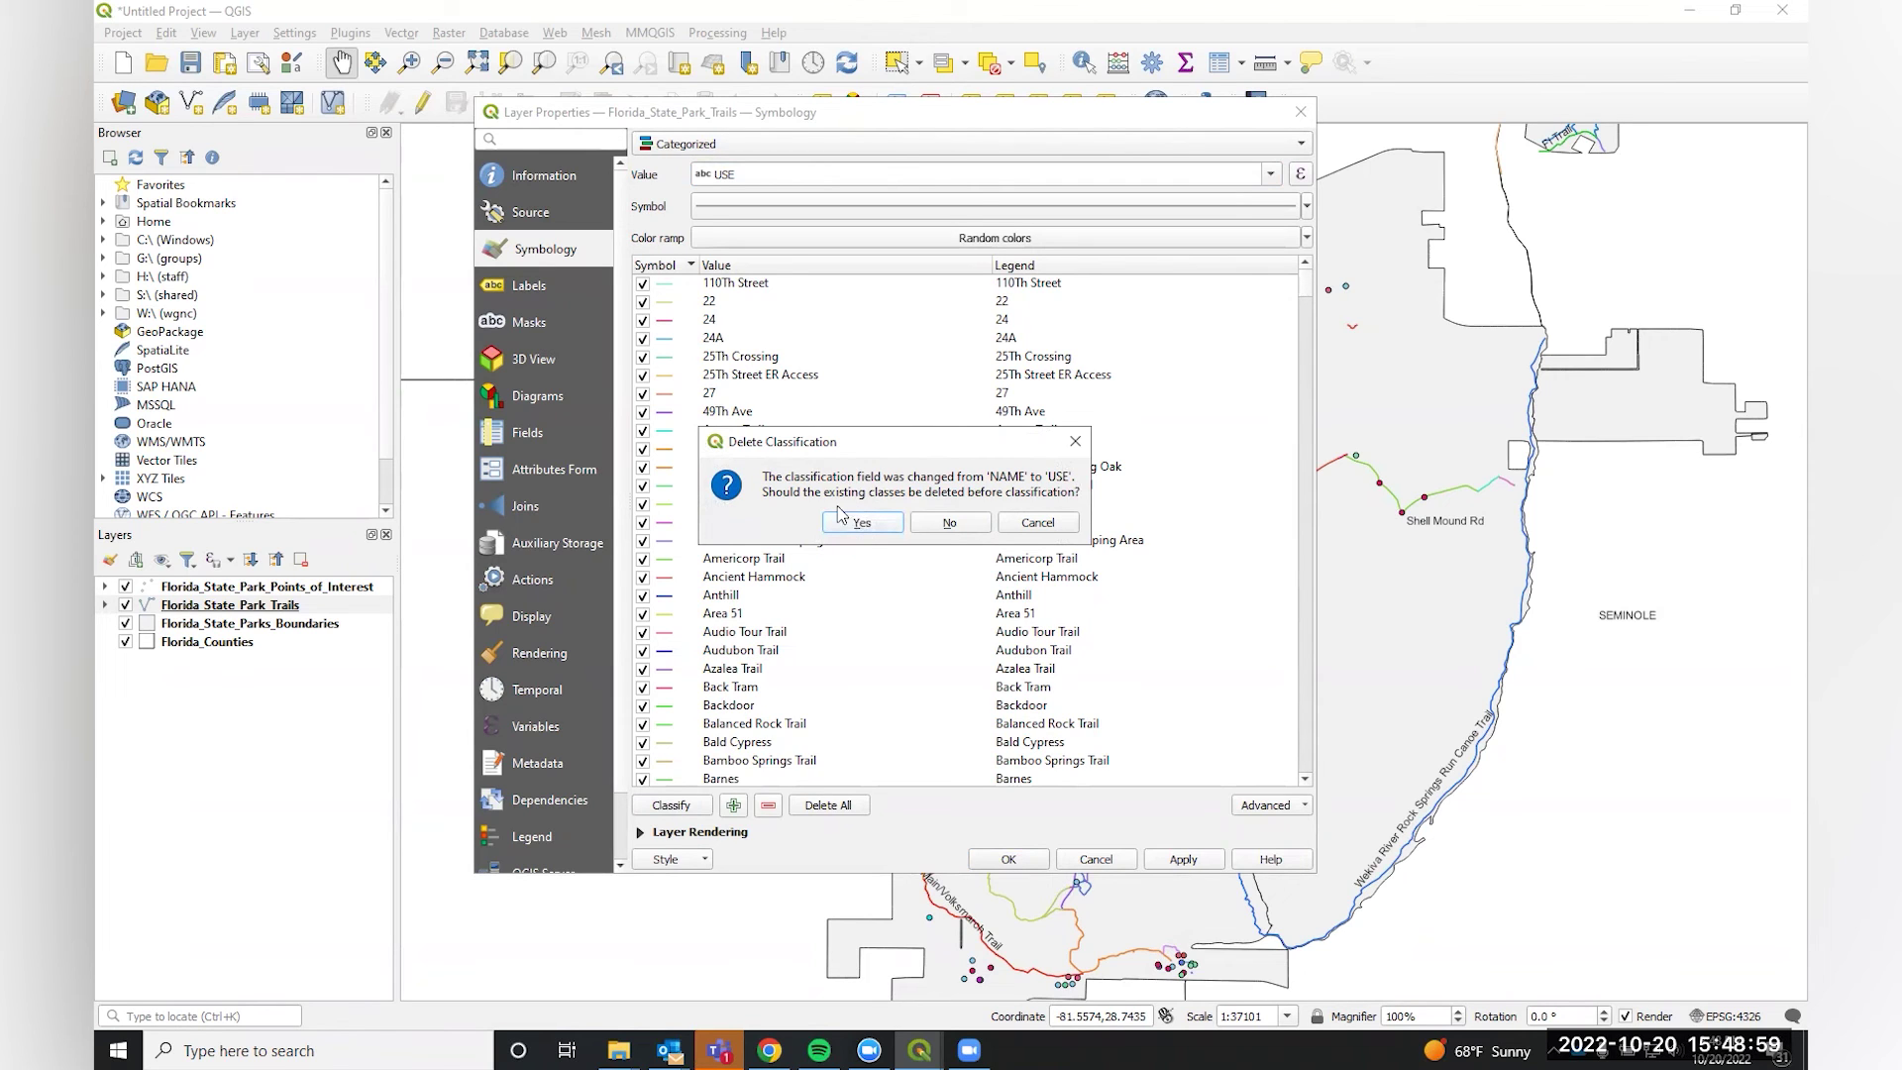
{"action": "left_click", "coordinate": [862, 523]}
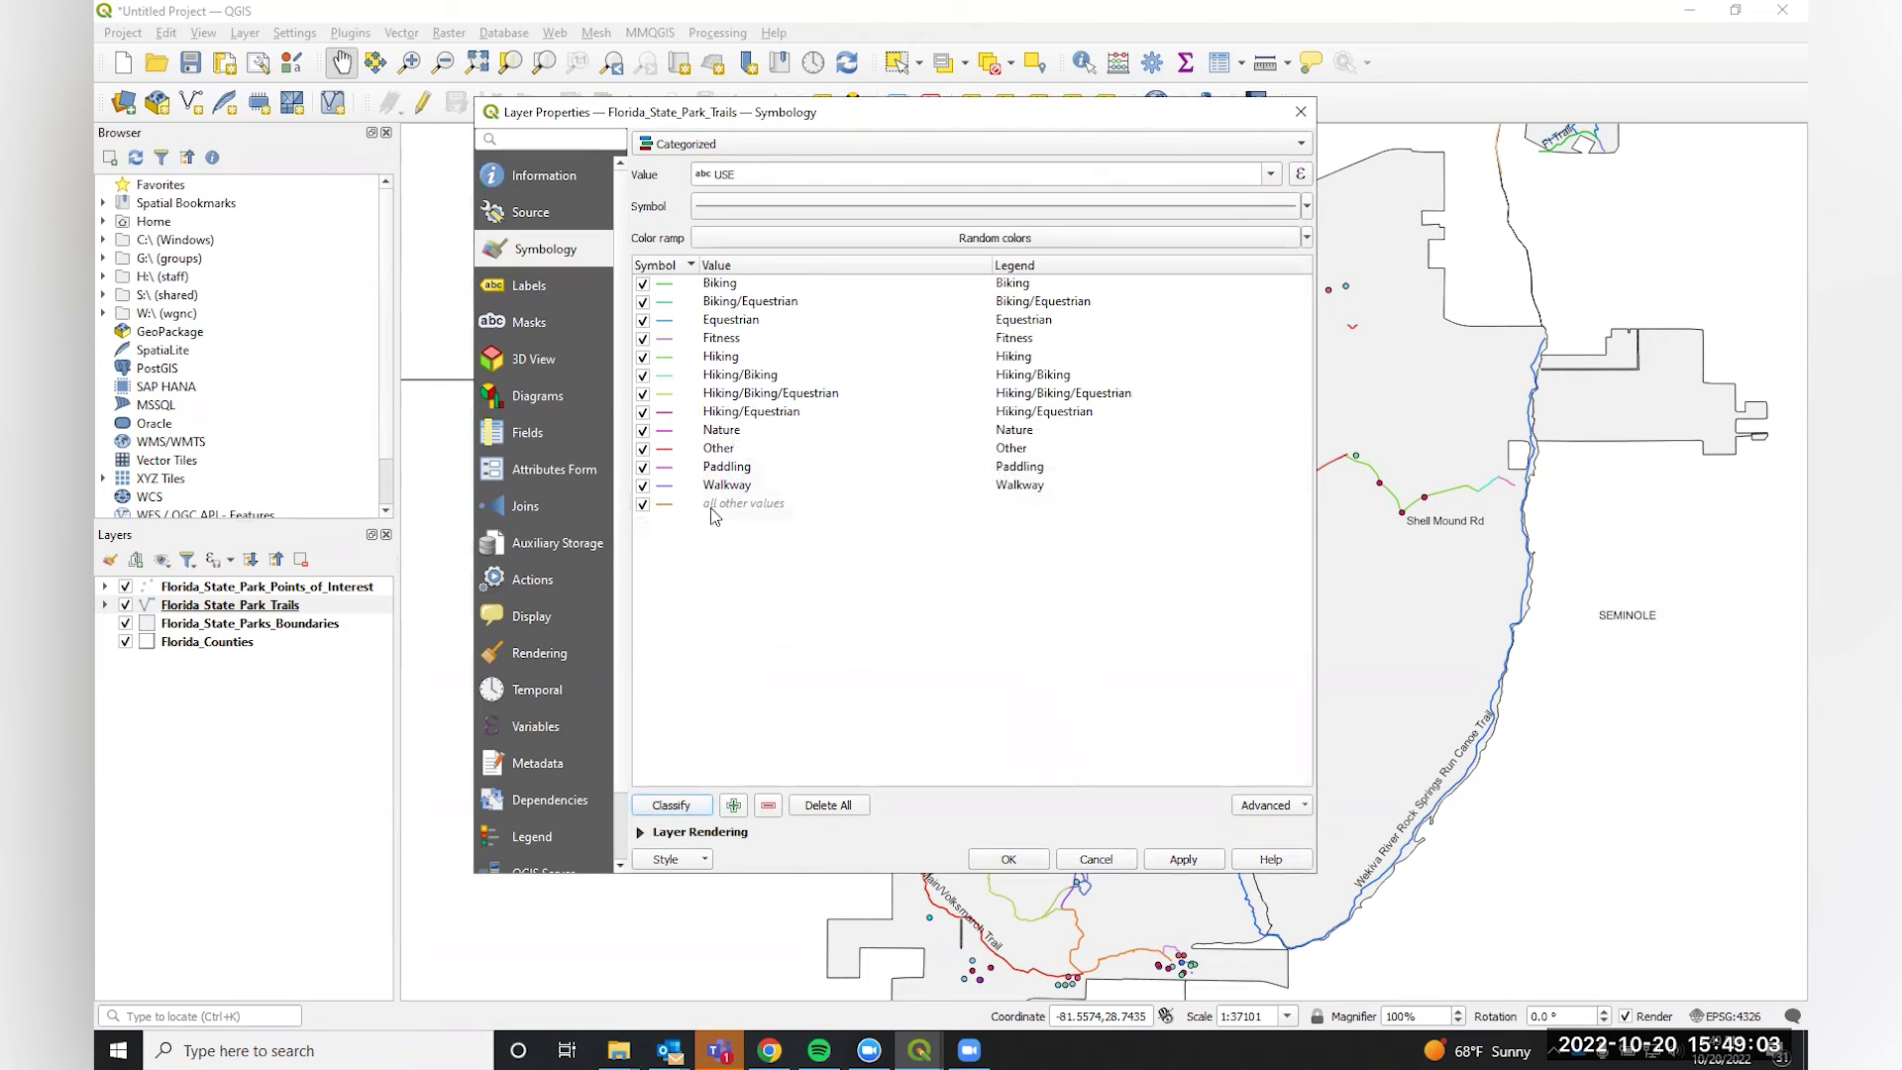
Remove the "all other values" class from the trails symbology and apply the new classification.
{"action": "right_click", "coordinate": [711, 507]}
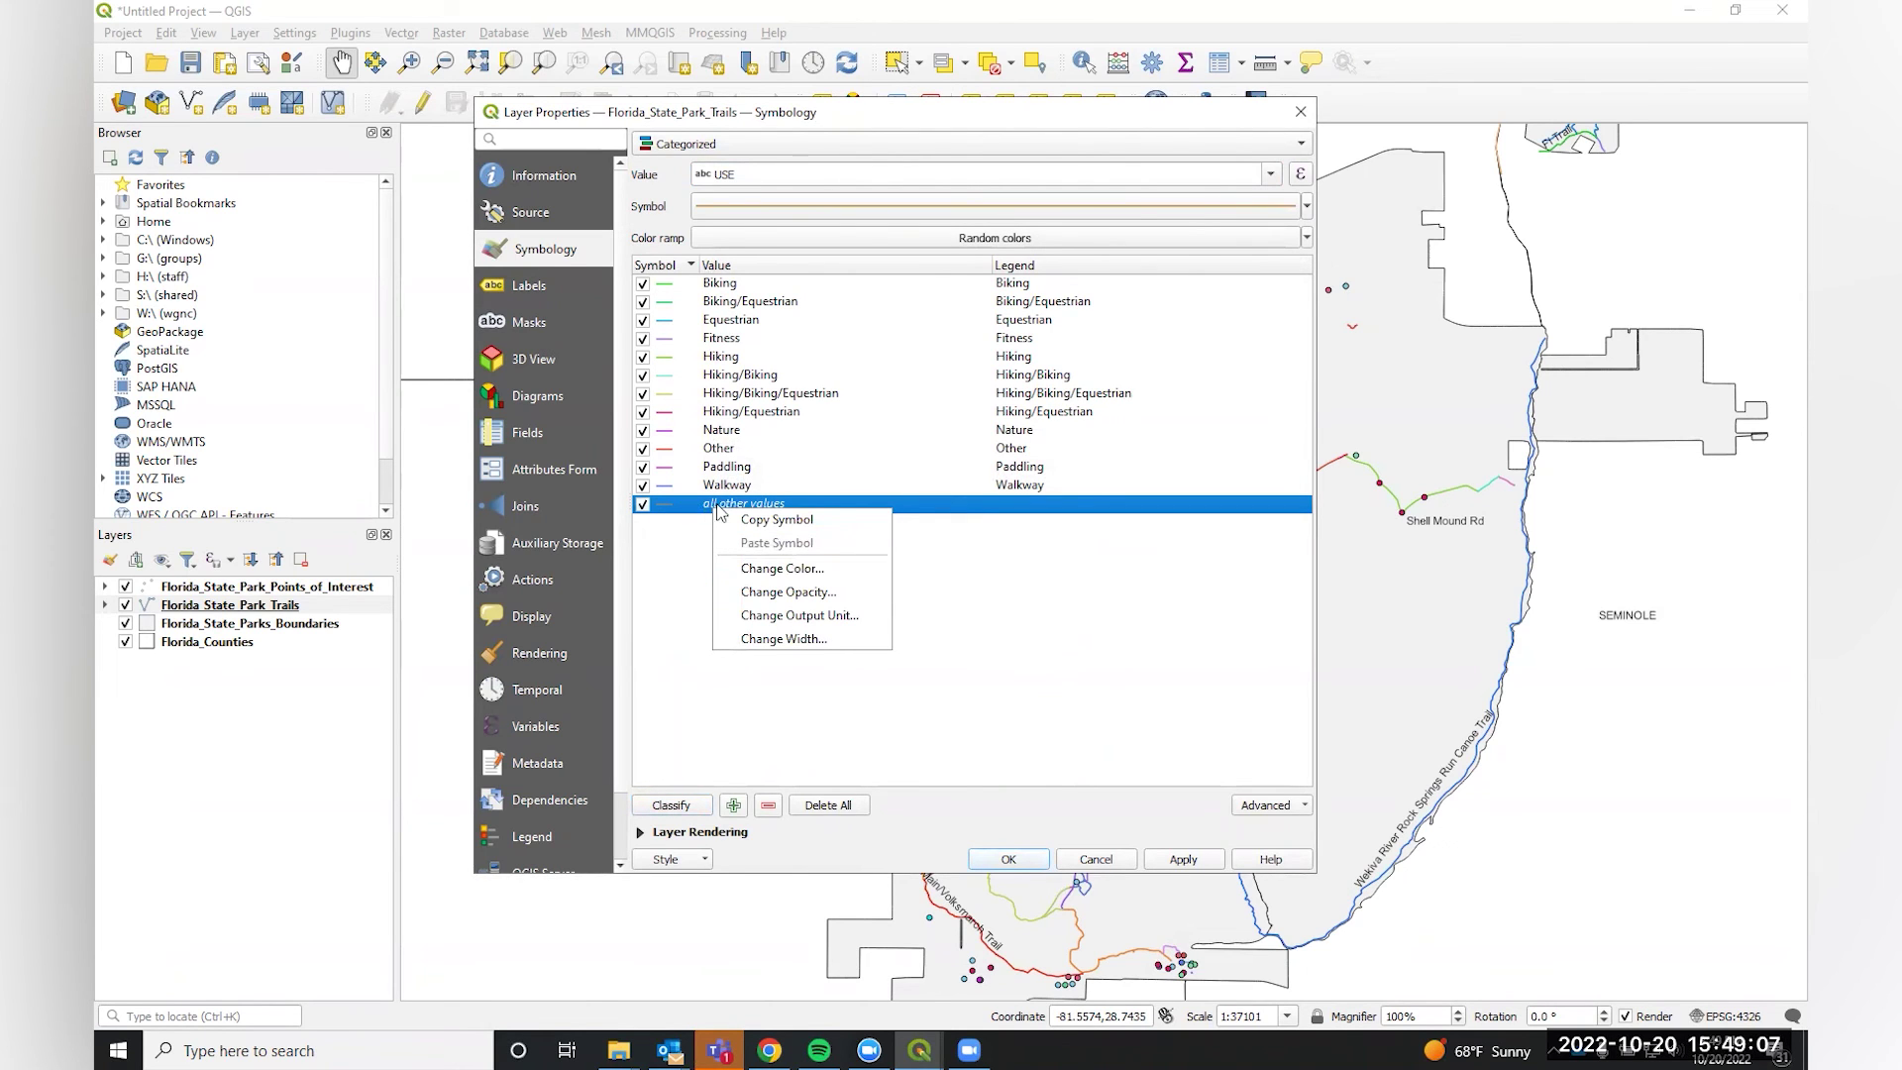
{"action": "left_click", "coordinate": [709, 507]}
{"action": "left_click", "coordinate": [768, 804]}
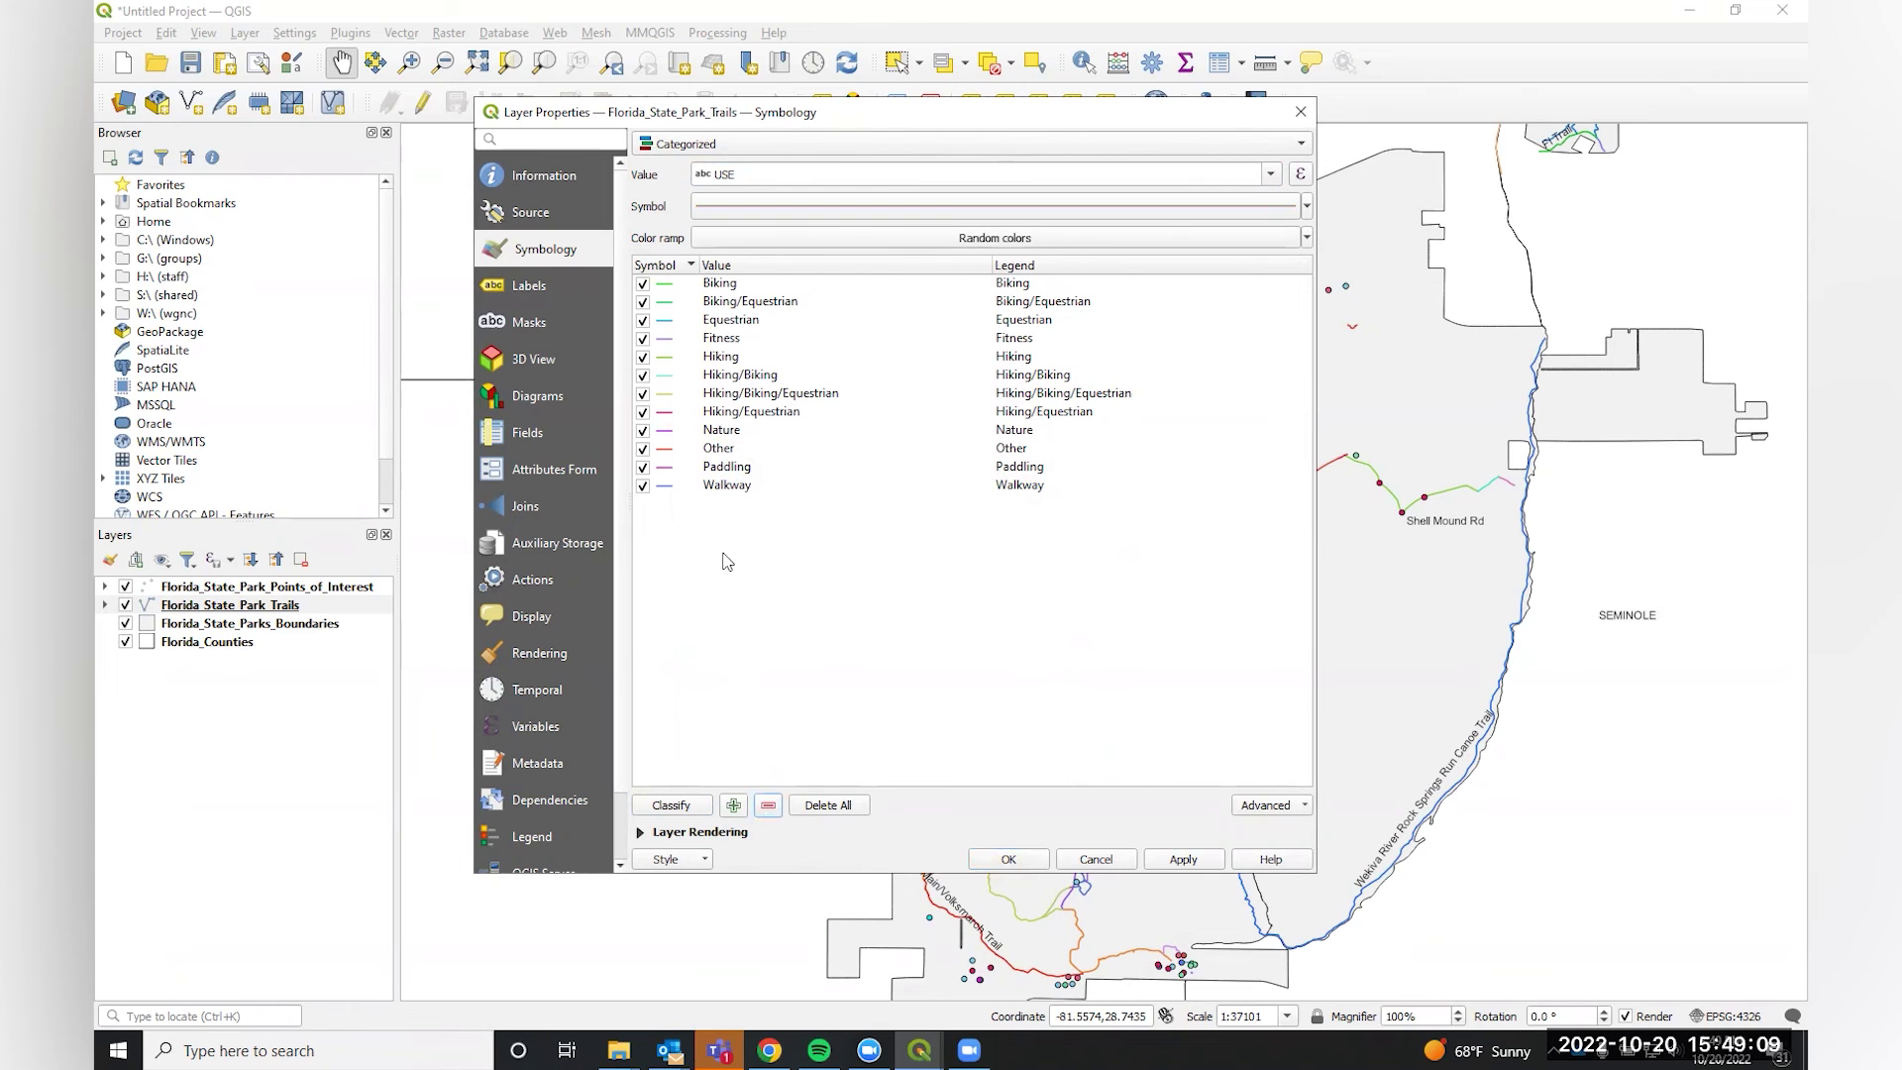
{"action": "left_click", "coordinate": [1169, 861]}
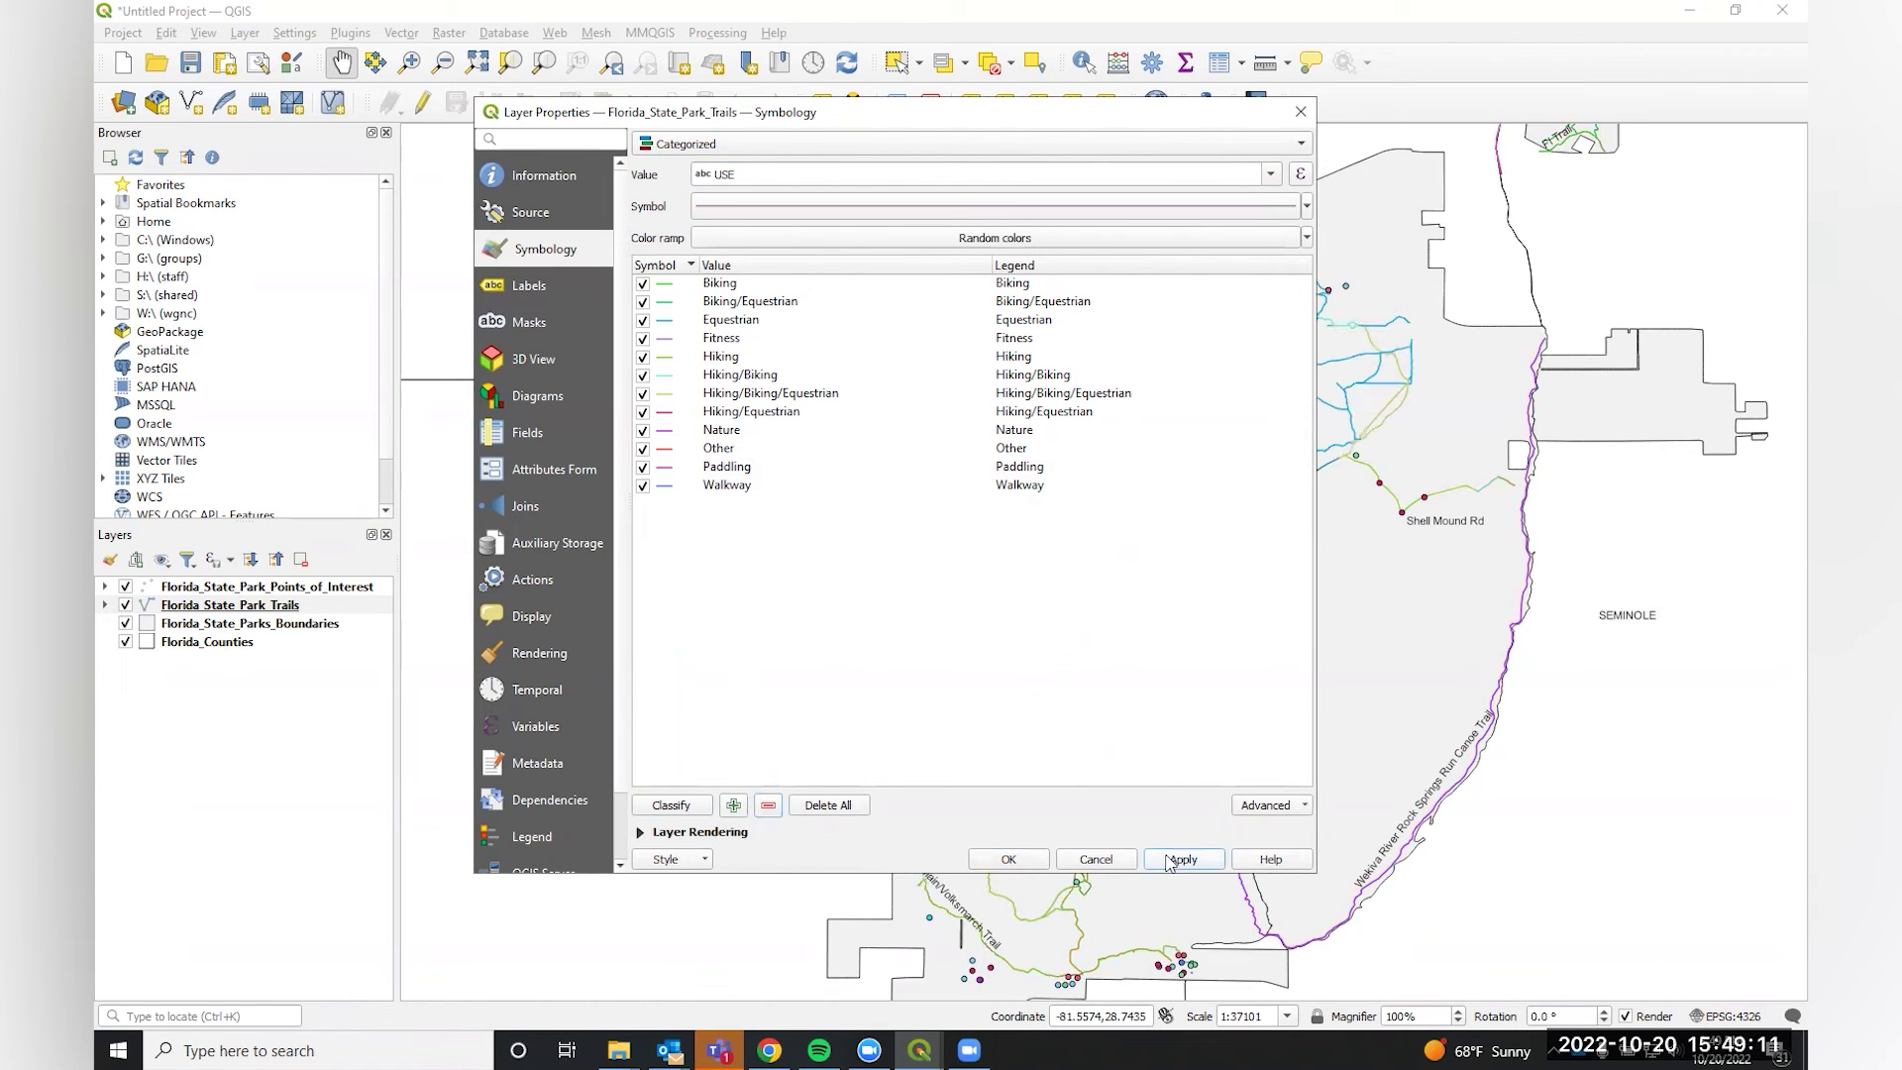
{"action": "left_click", "coordinate": [1003, 862]}
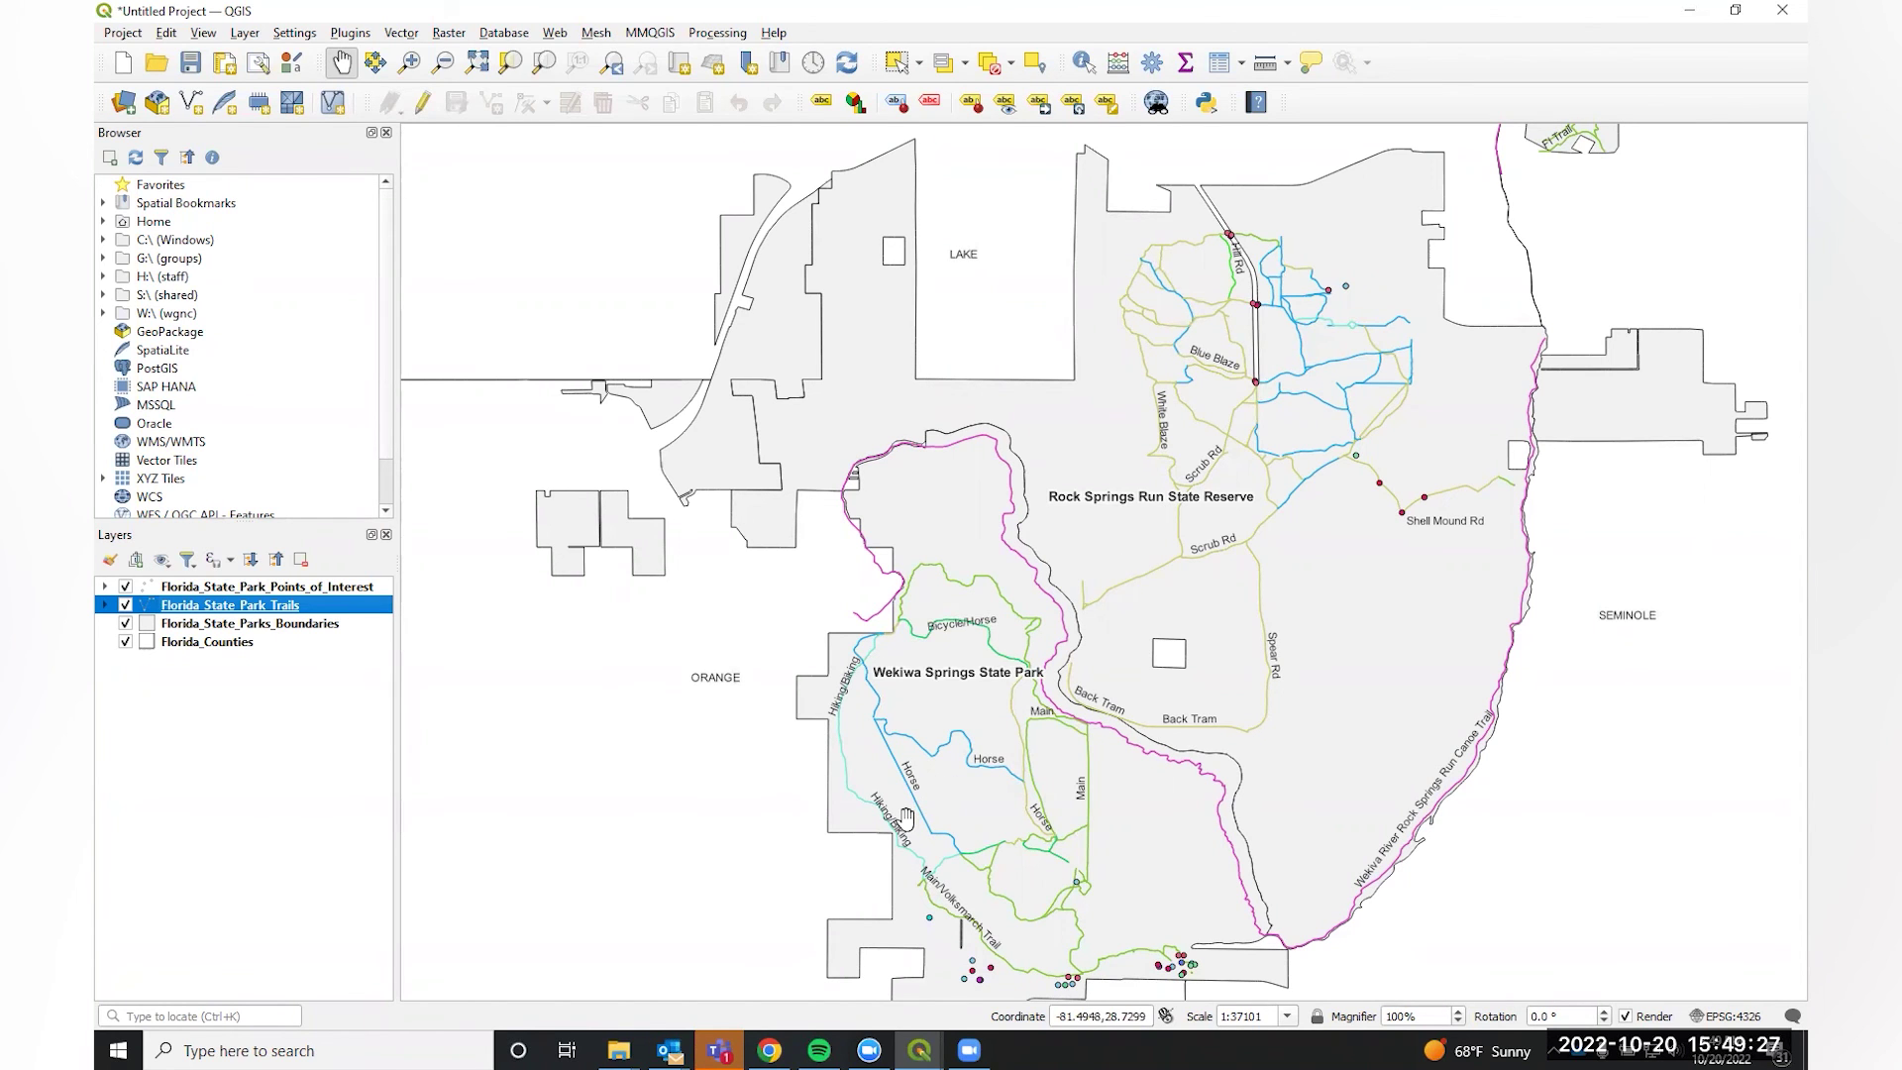
Review the label settings of the Florida_State_Park_Trails layer.
{"action": "right_click", "coordinate": [253, 606]}
{"action": "left_click", "coordinate": [306, 611]}
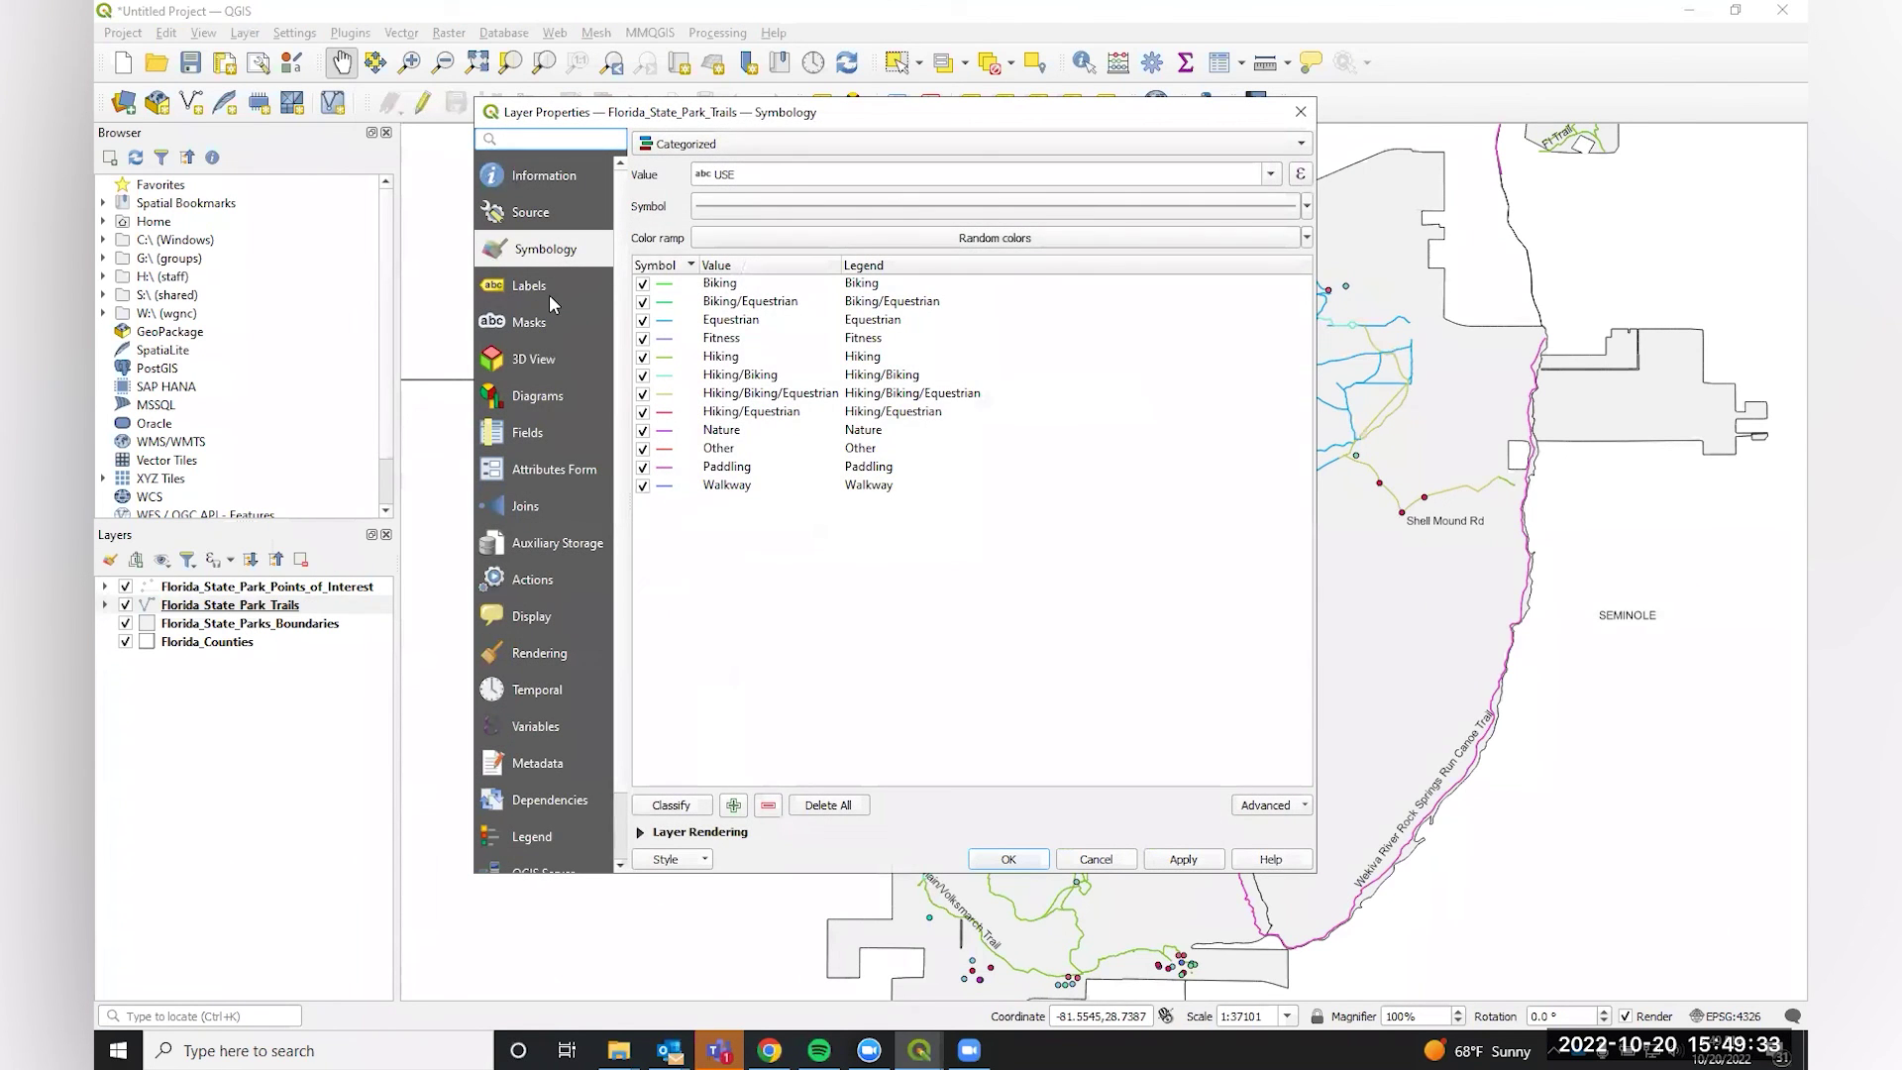
{"action": "left_click", "coordinate": [549, 292]}
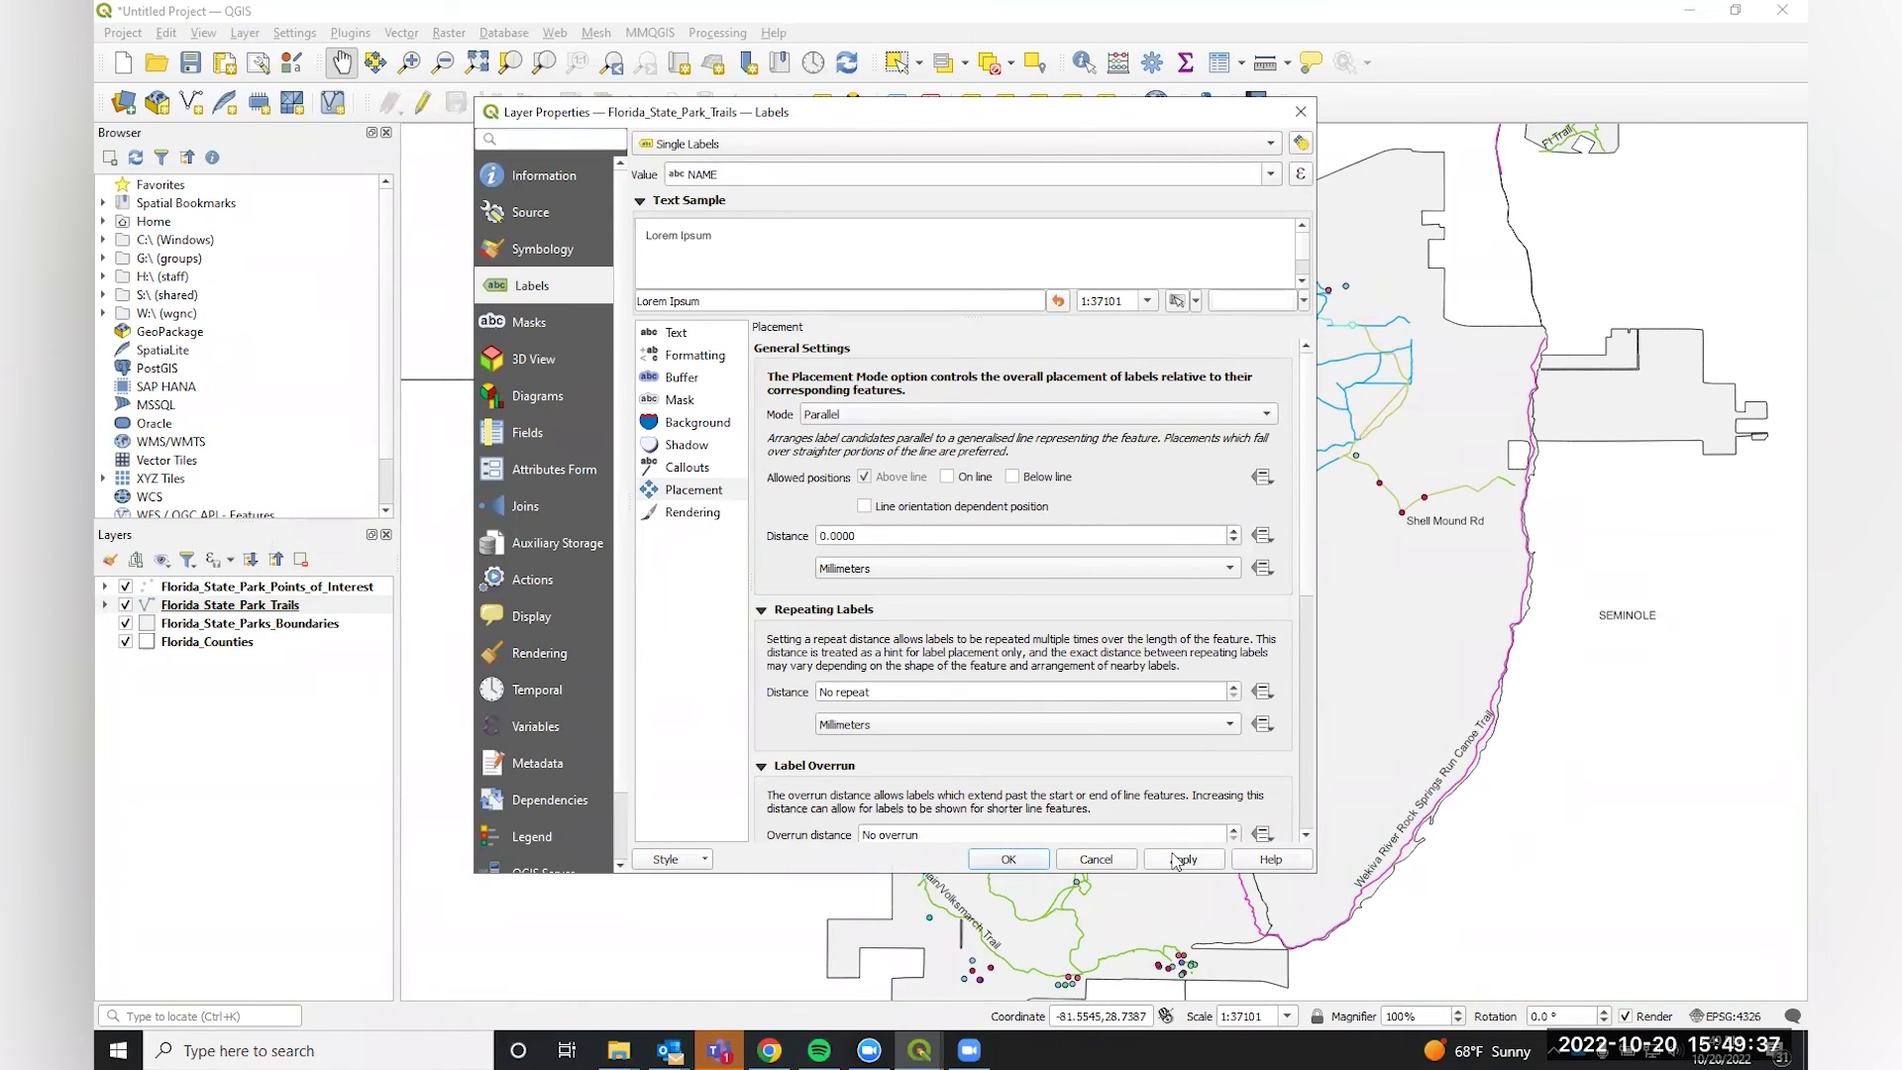
{"action": "left_click", "coordinate": [1008, 861]}
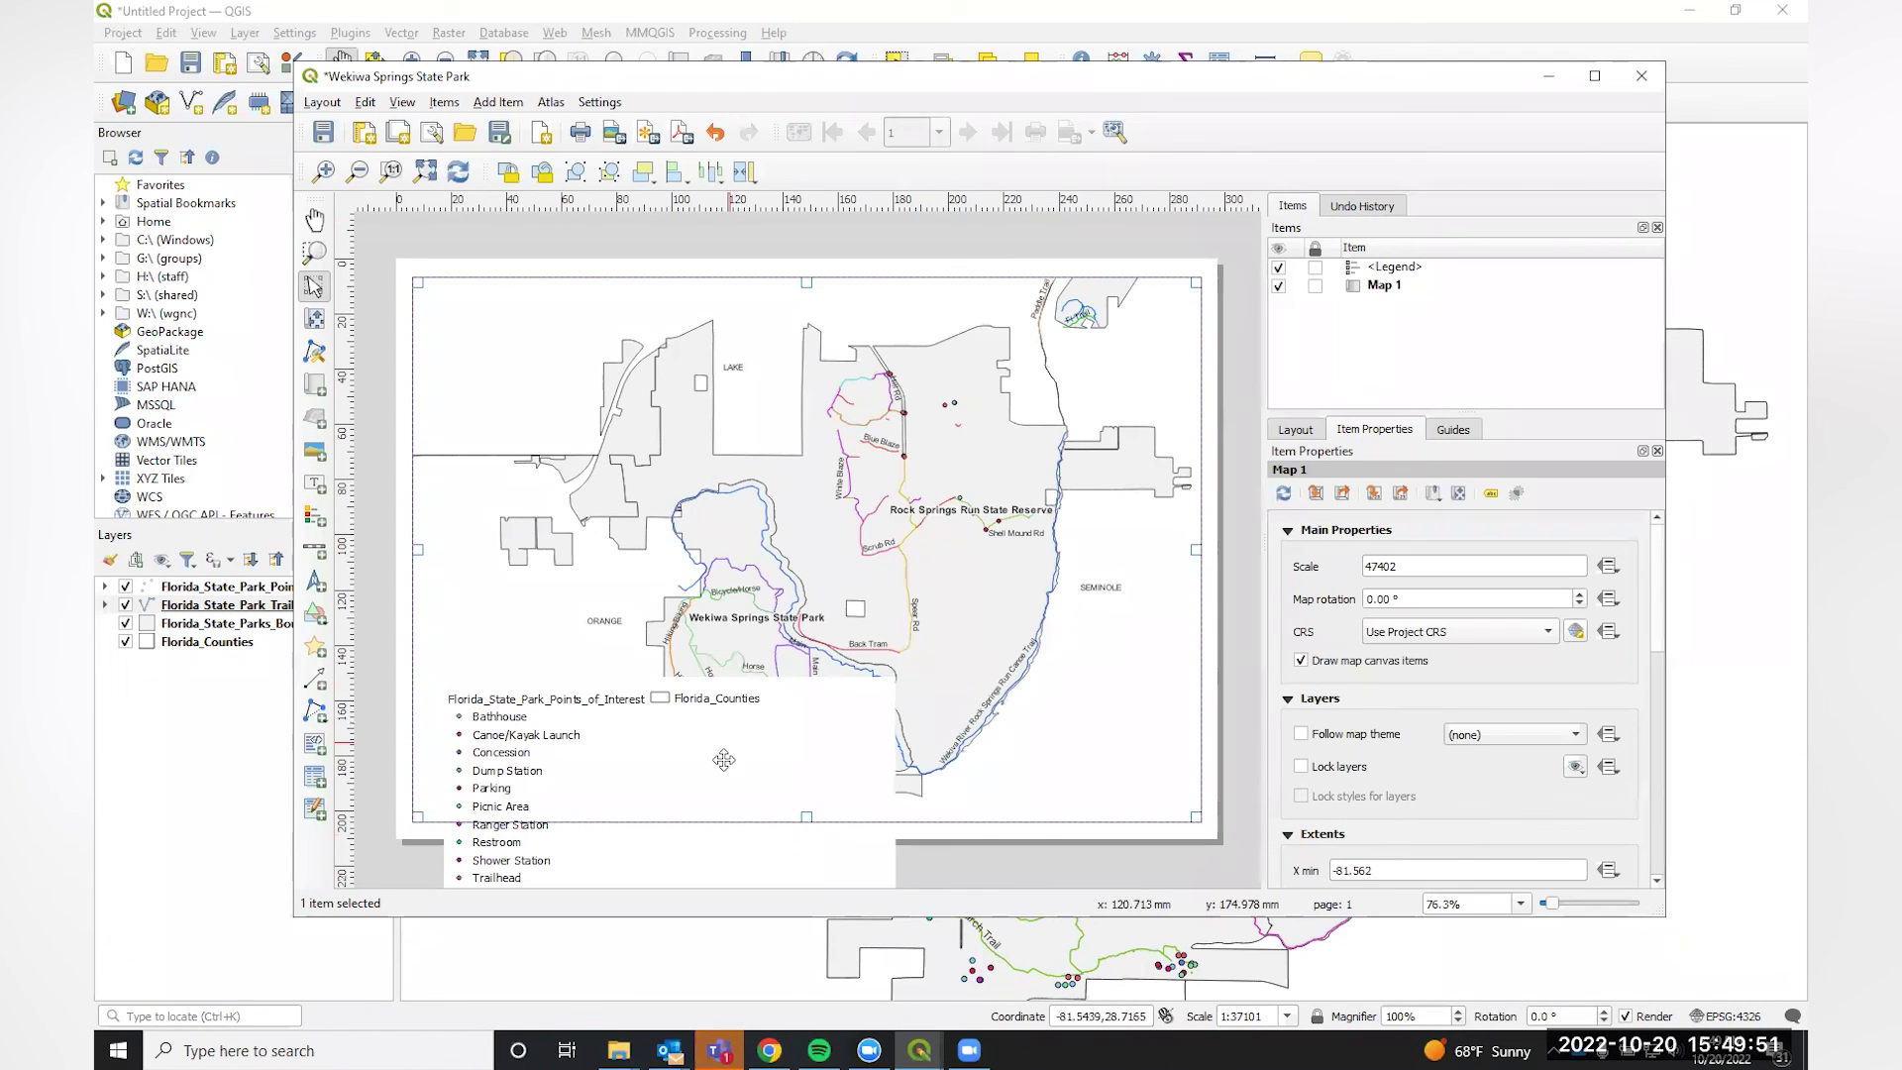
In the print layout, move the legend back up along the left edge of the page.
{"action": "left_click", "coordinate": [729, 759]}
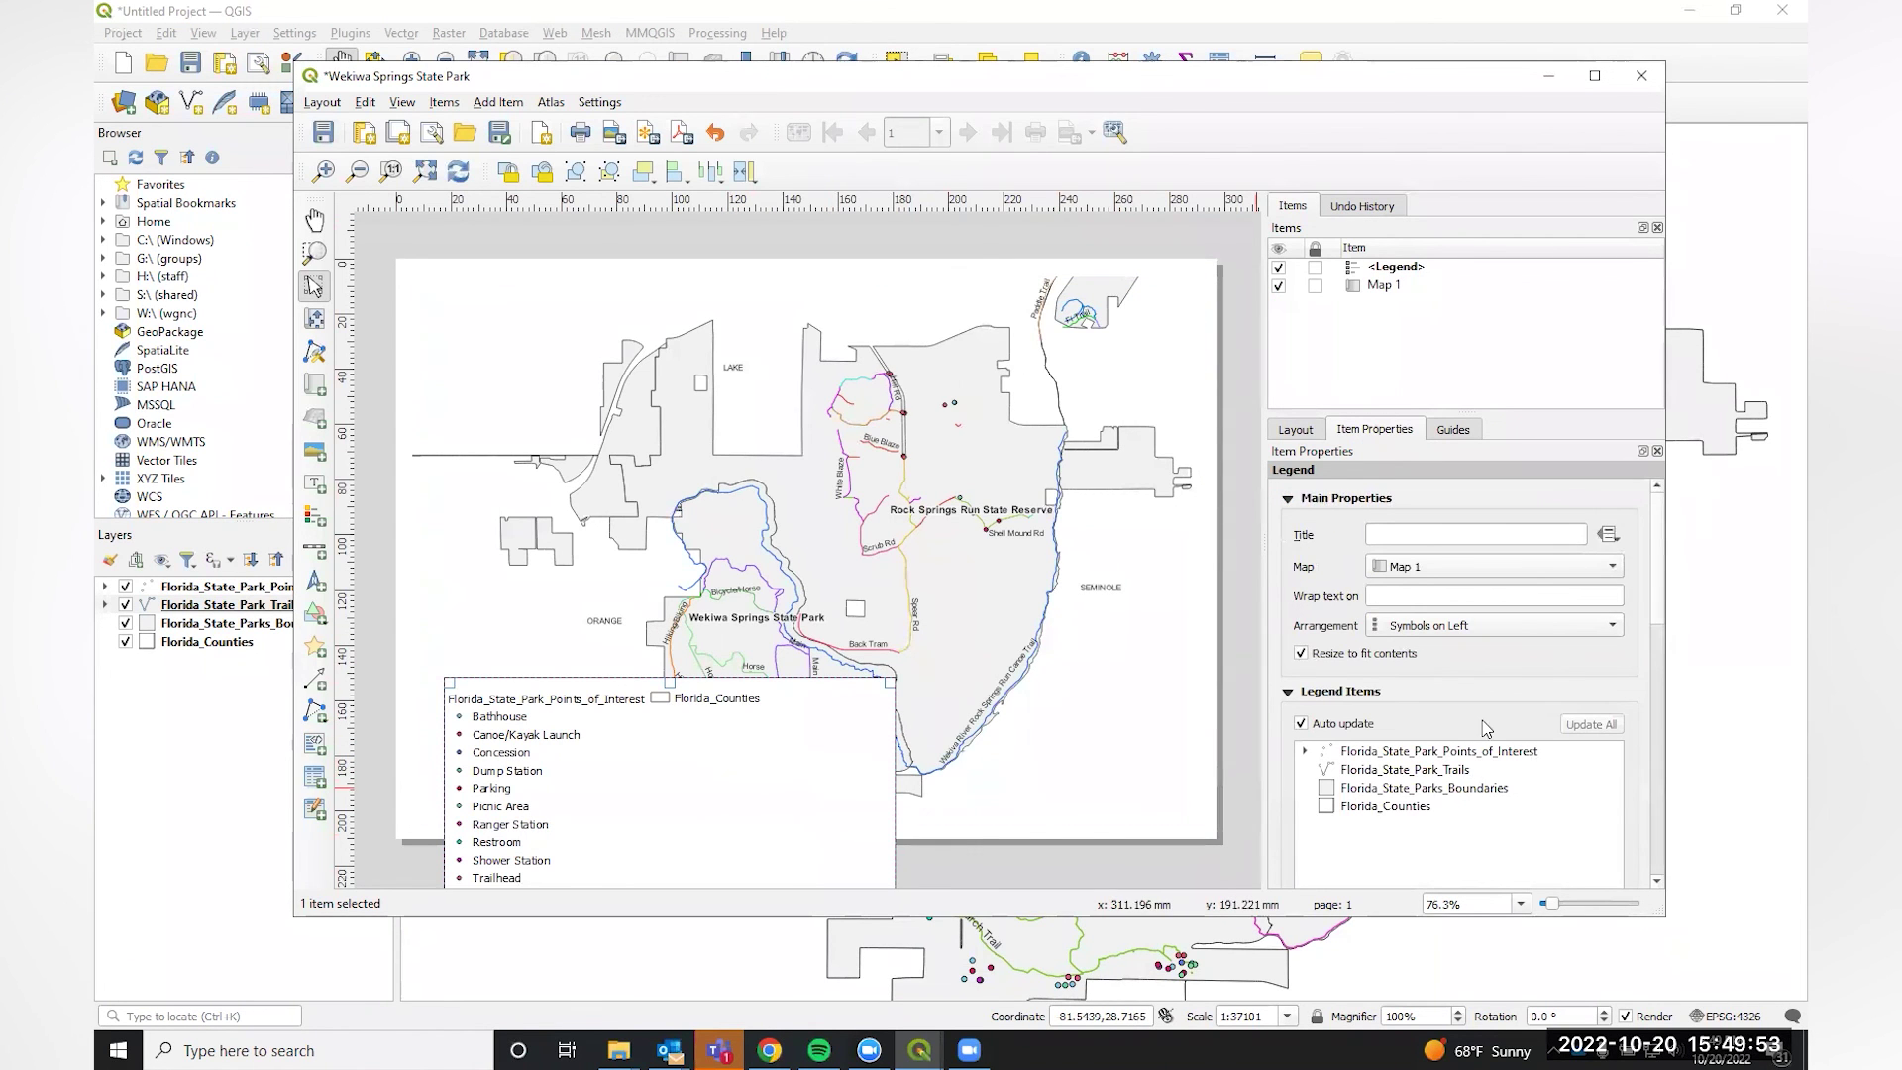
{"action": "scroll", "coordinate": [1491, 760], "scroll_direction": "down", "scroll_amount": 1}
{"action": "scroll", "coordinate": [579, 765], "scroll_direction": "down", "scroll_amount": 1}
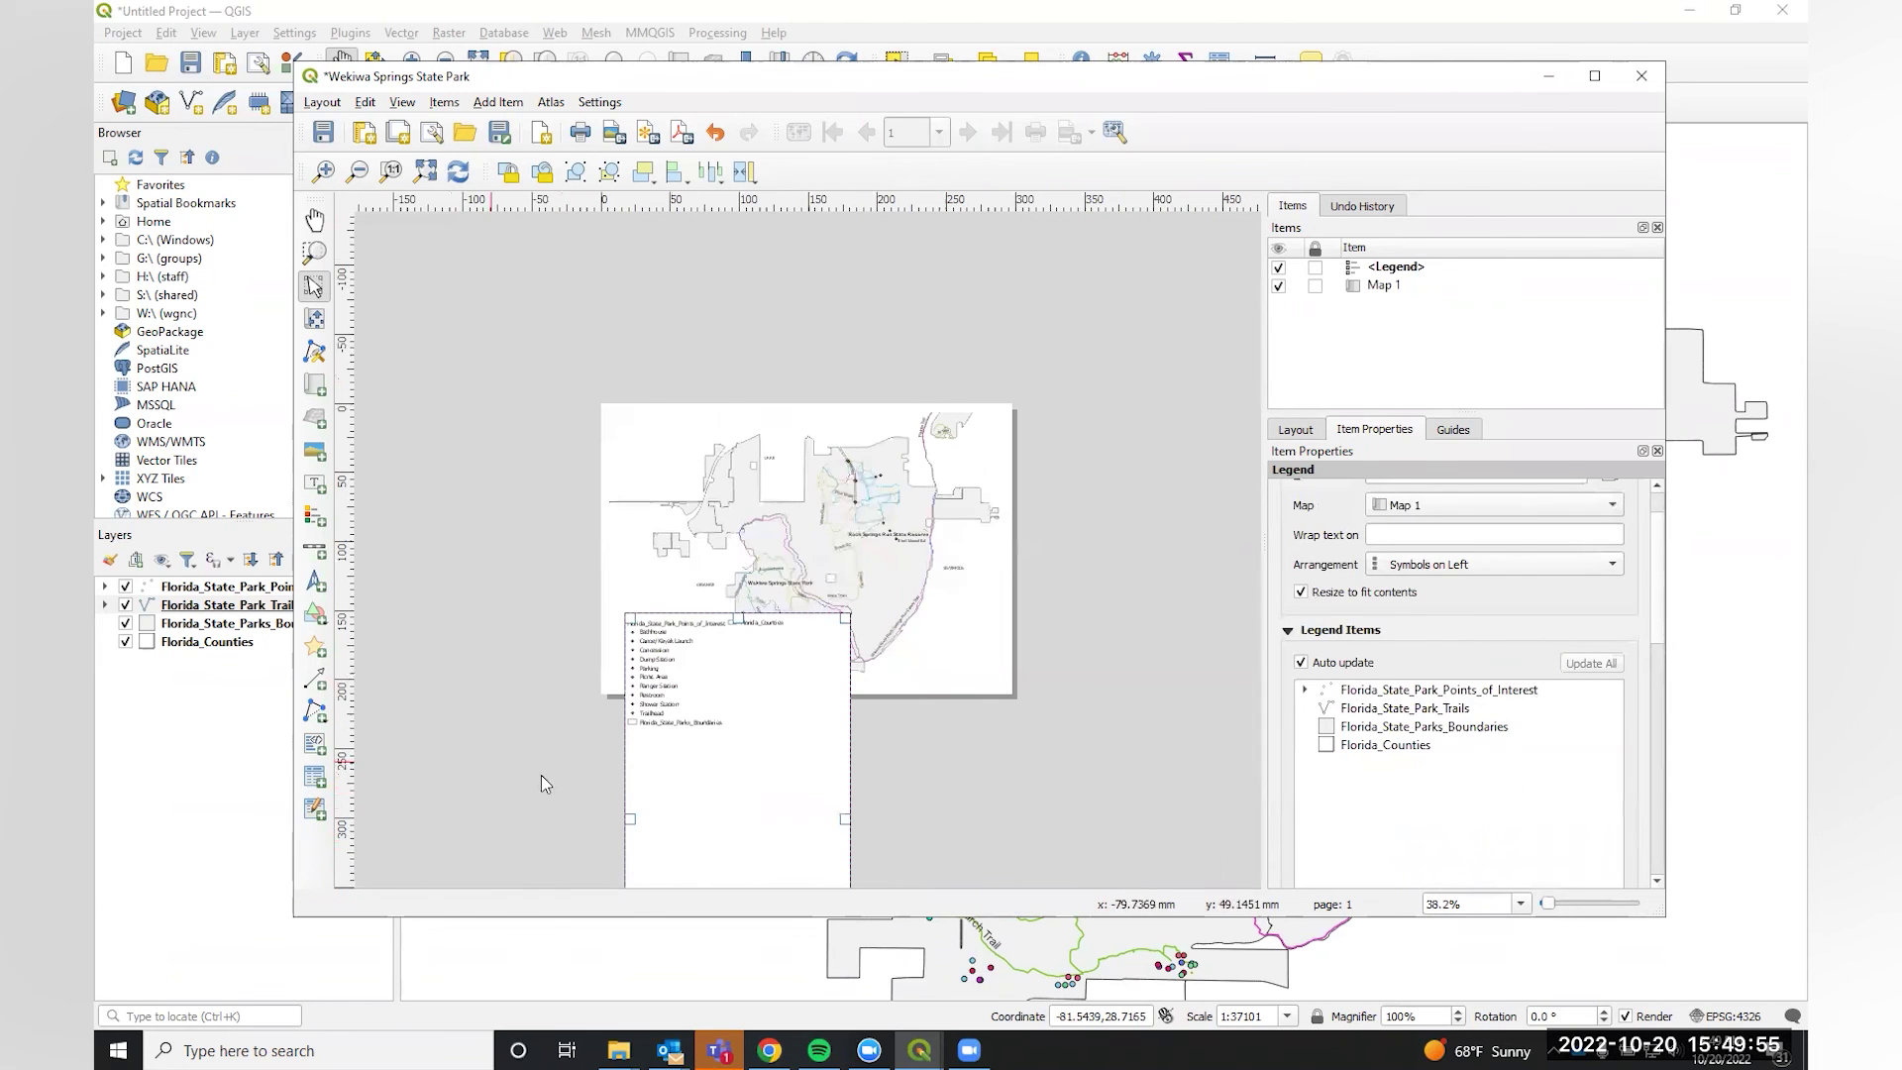
{"action": "scroll", "coordinate": [704, 781], "scroll_direction": "up", "scroll_amount": 1}
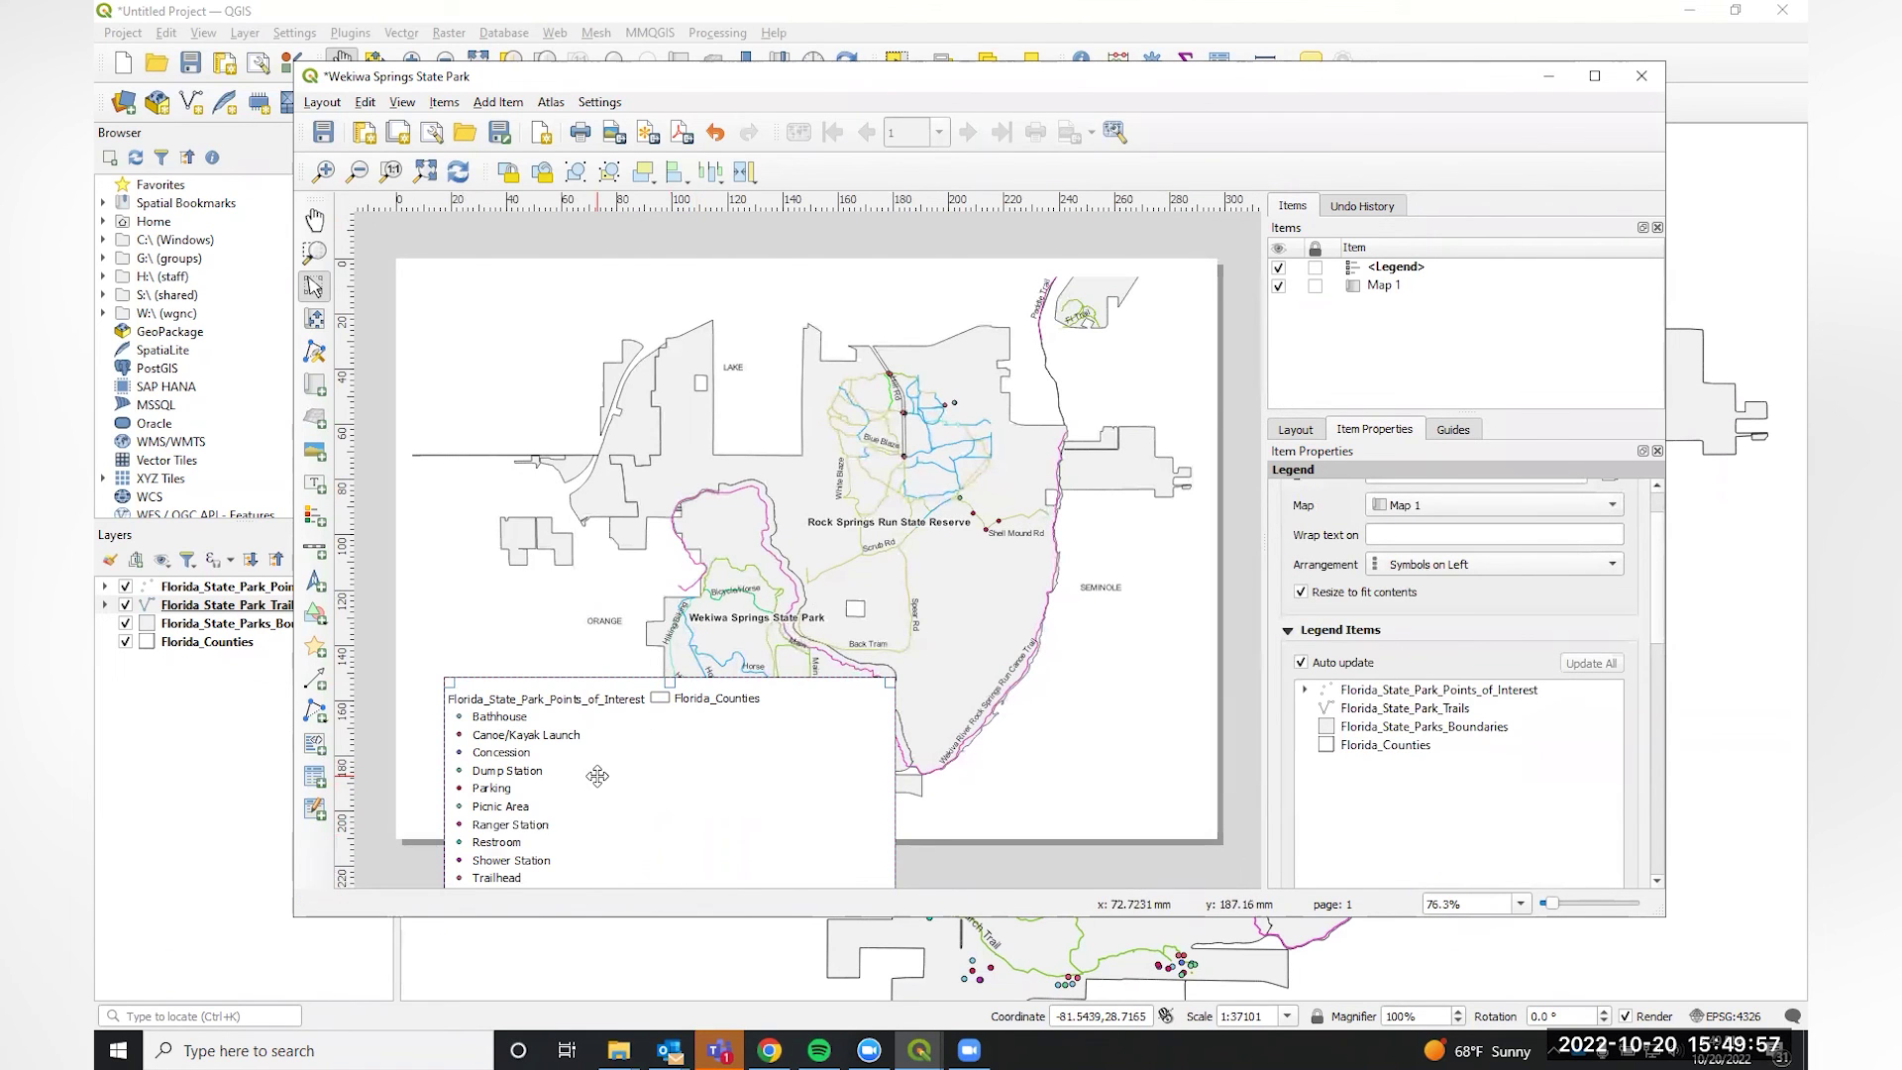
{"action": "left_click_drag", "start_coordinate": [561, 680], "coordinate": [530, 396]}
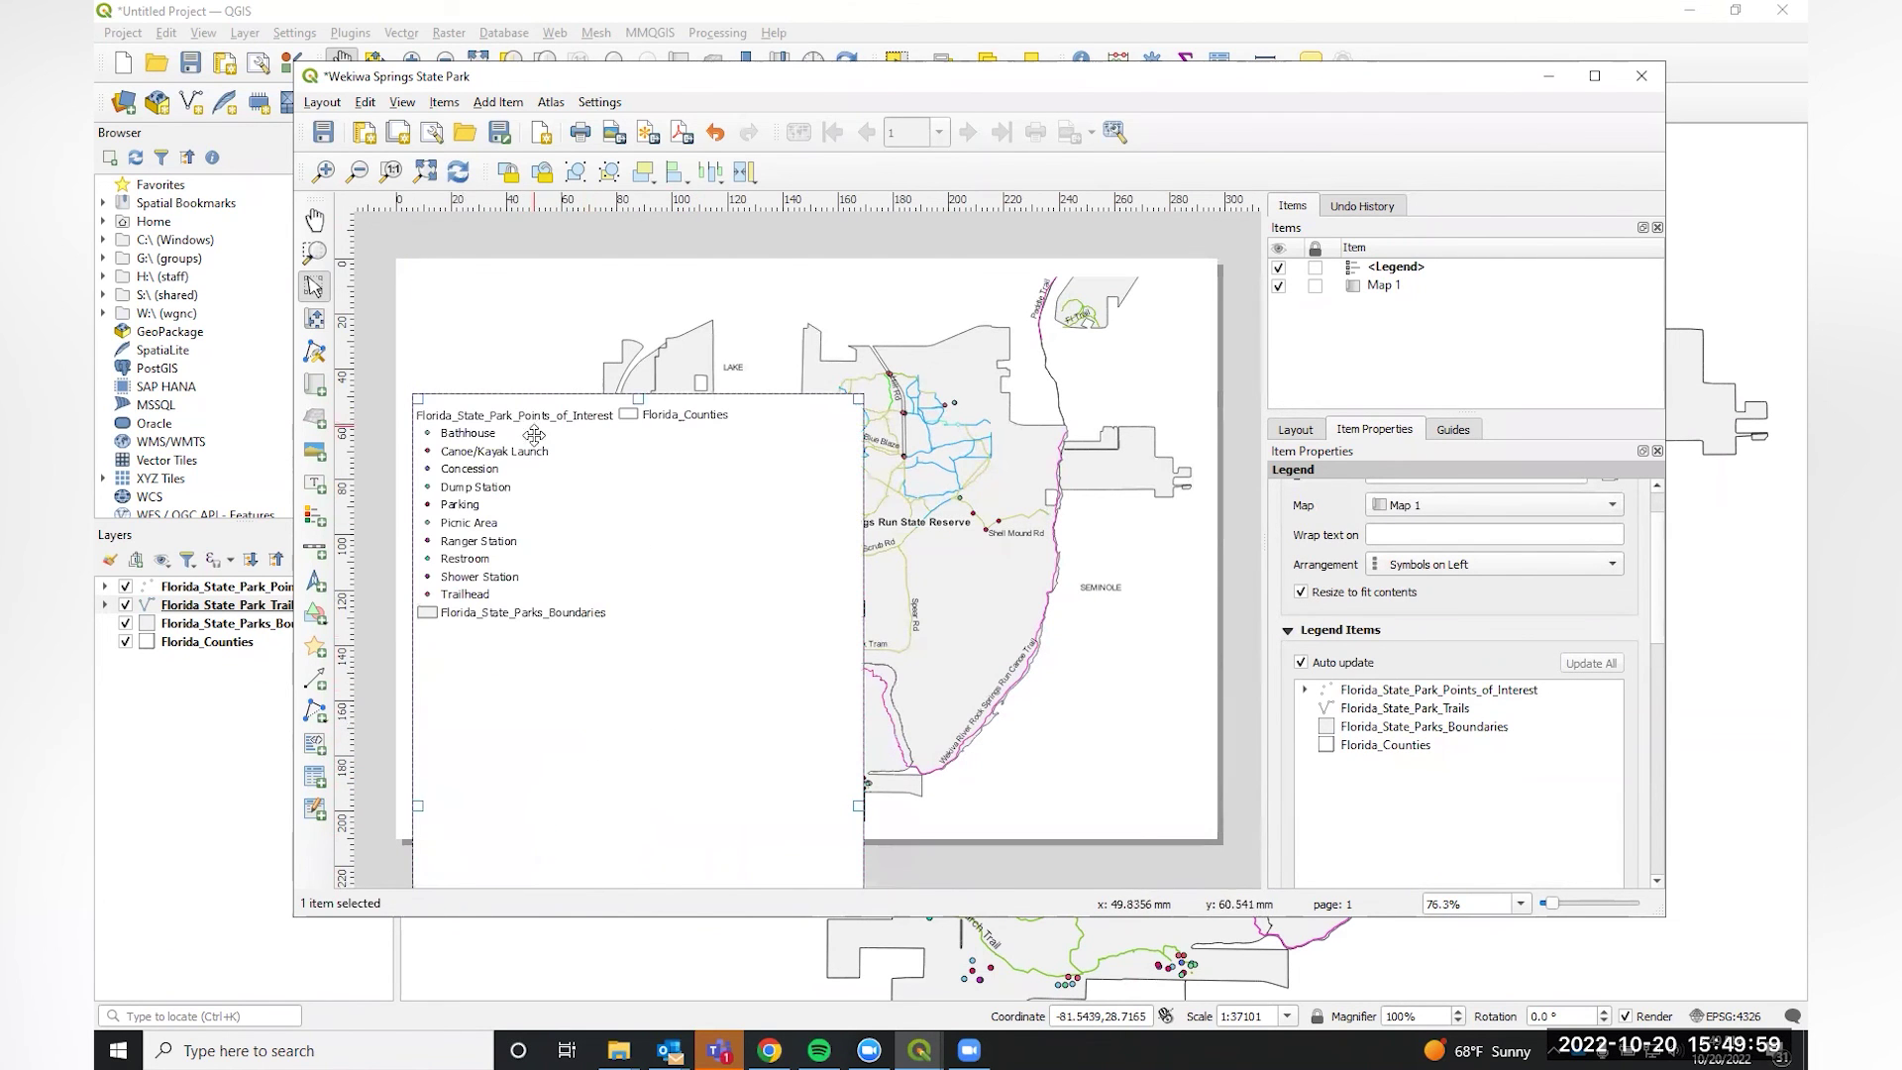
Delete the existing legend and draw a new one over the lower-left area of the layout page.
{"action": "left_click", "coordinate": [1420, 709]}
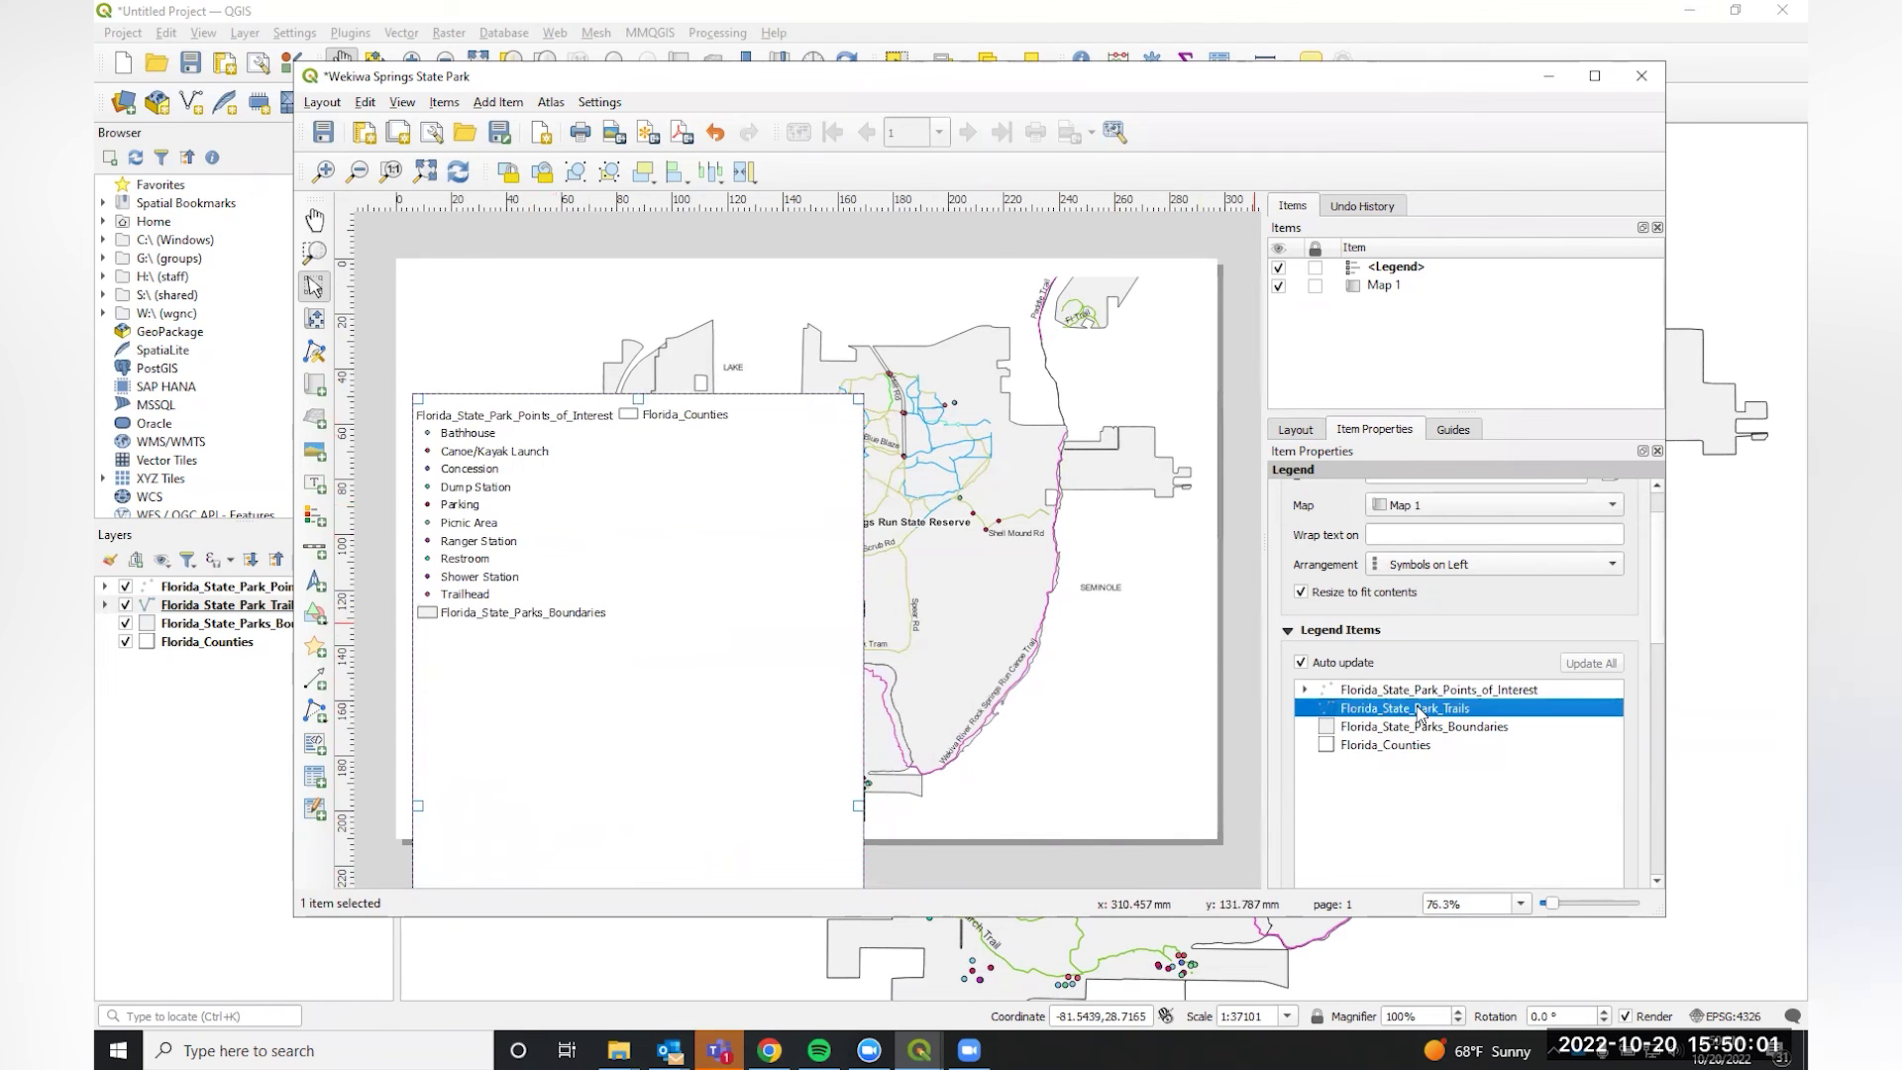
{"action": "left_click", "coordinate": [1422, 771]}
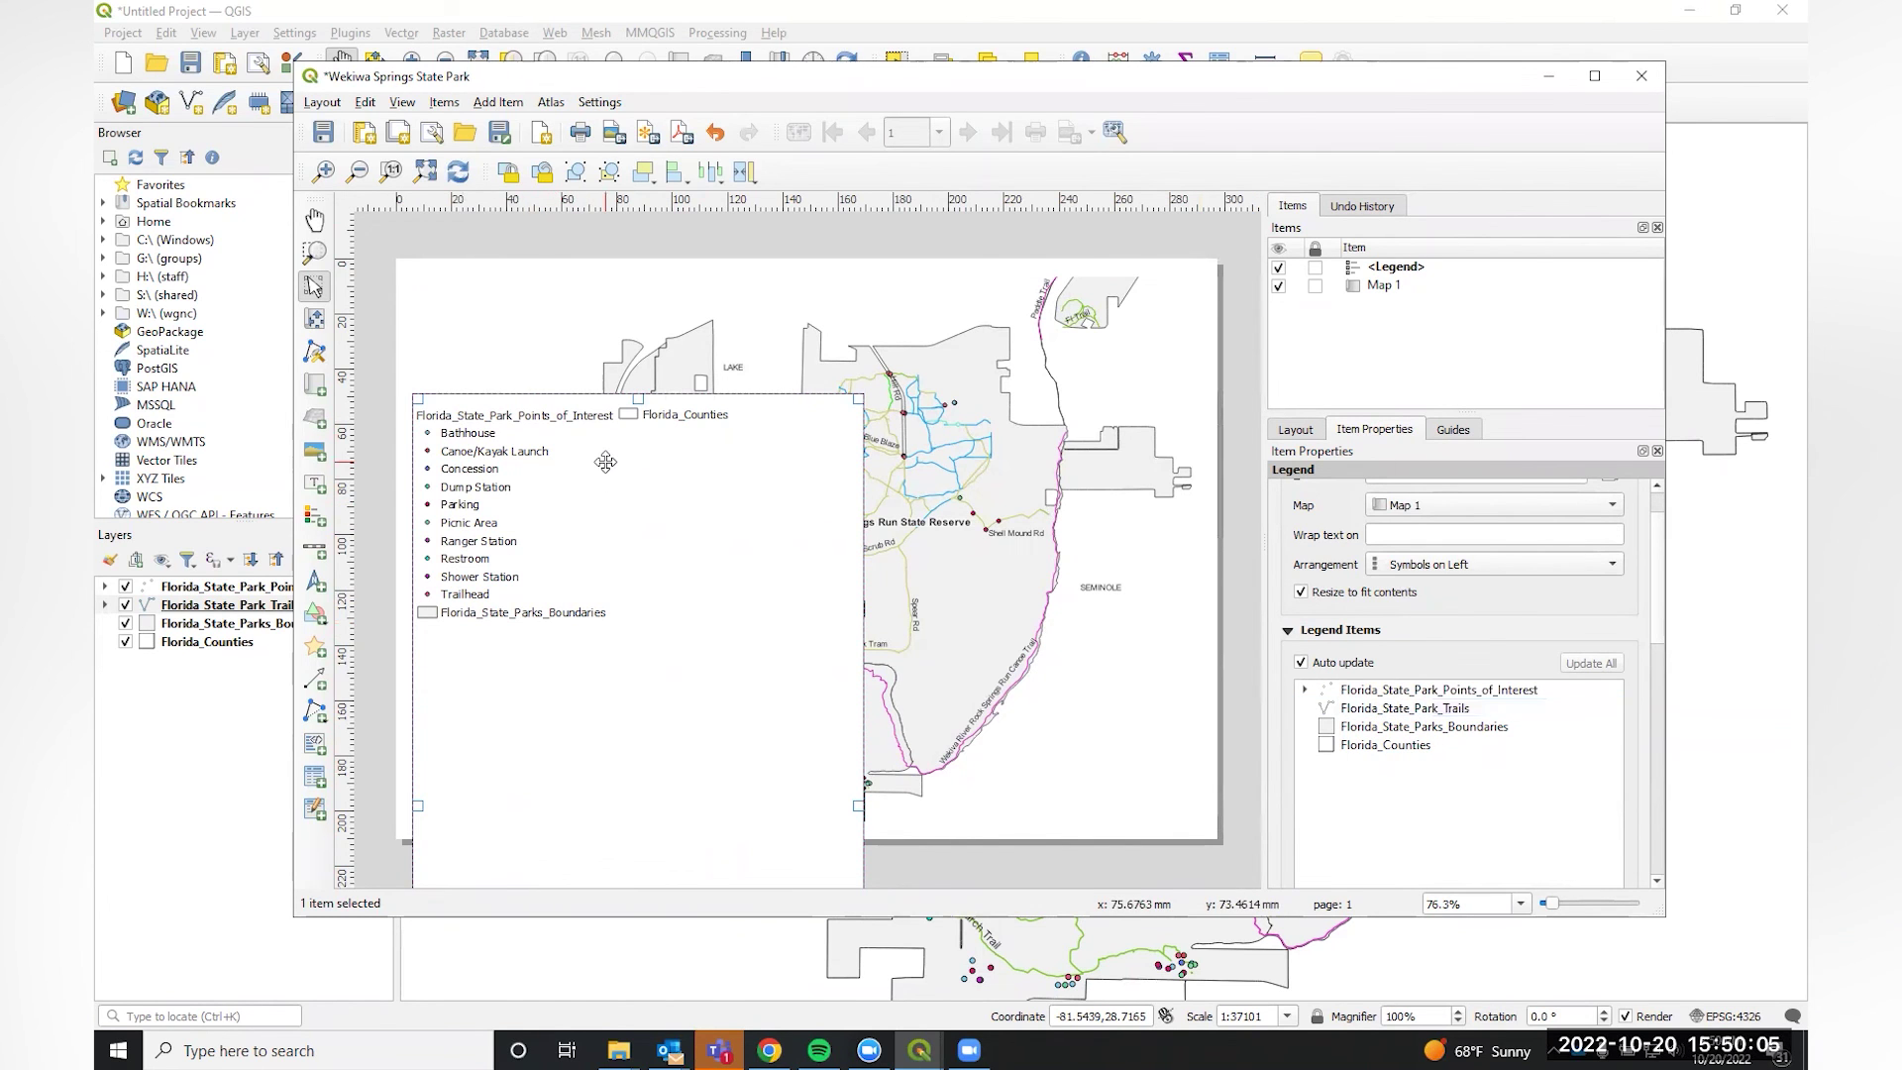
{"action": "key", "text": "Delete"}
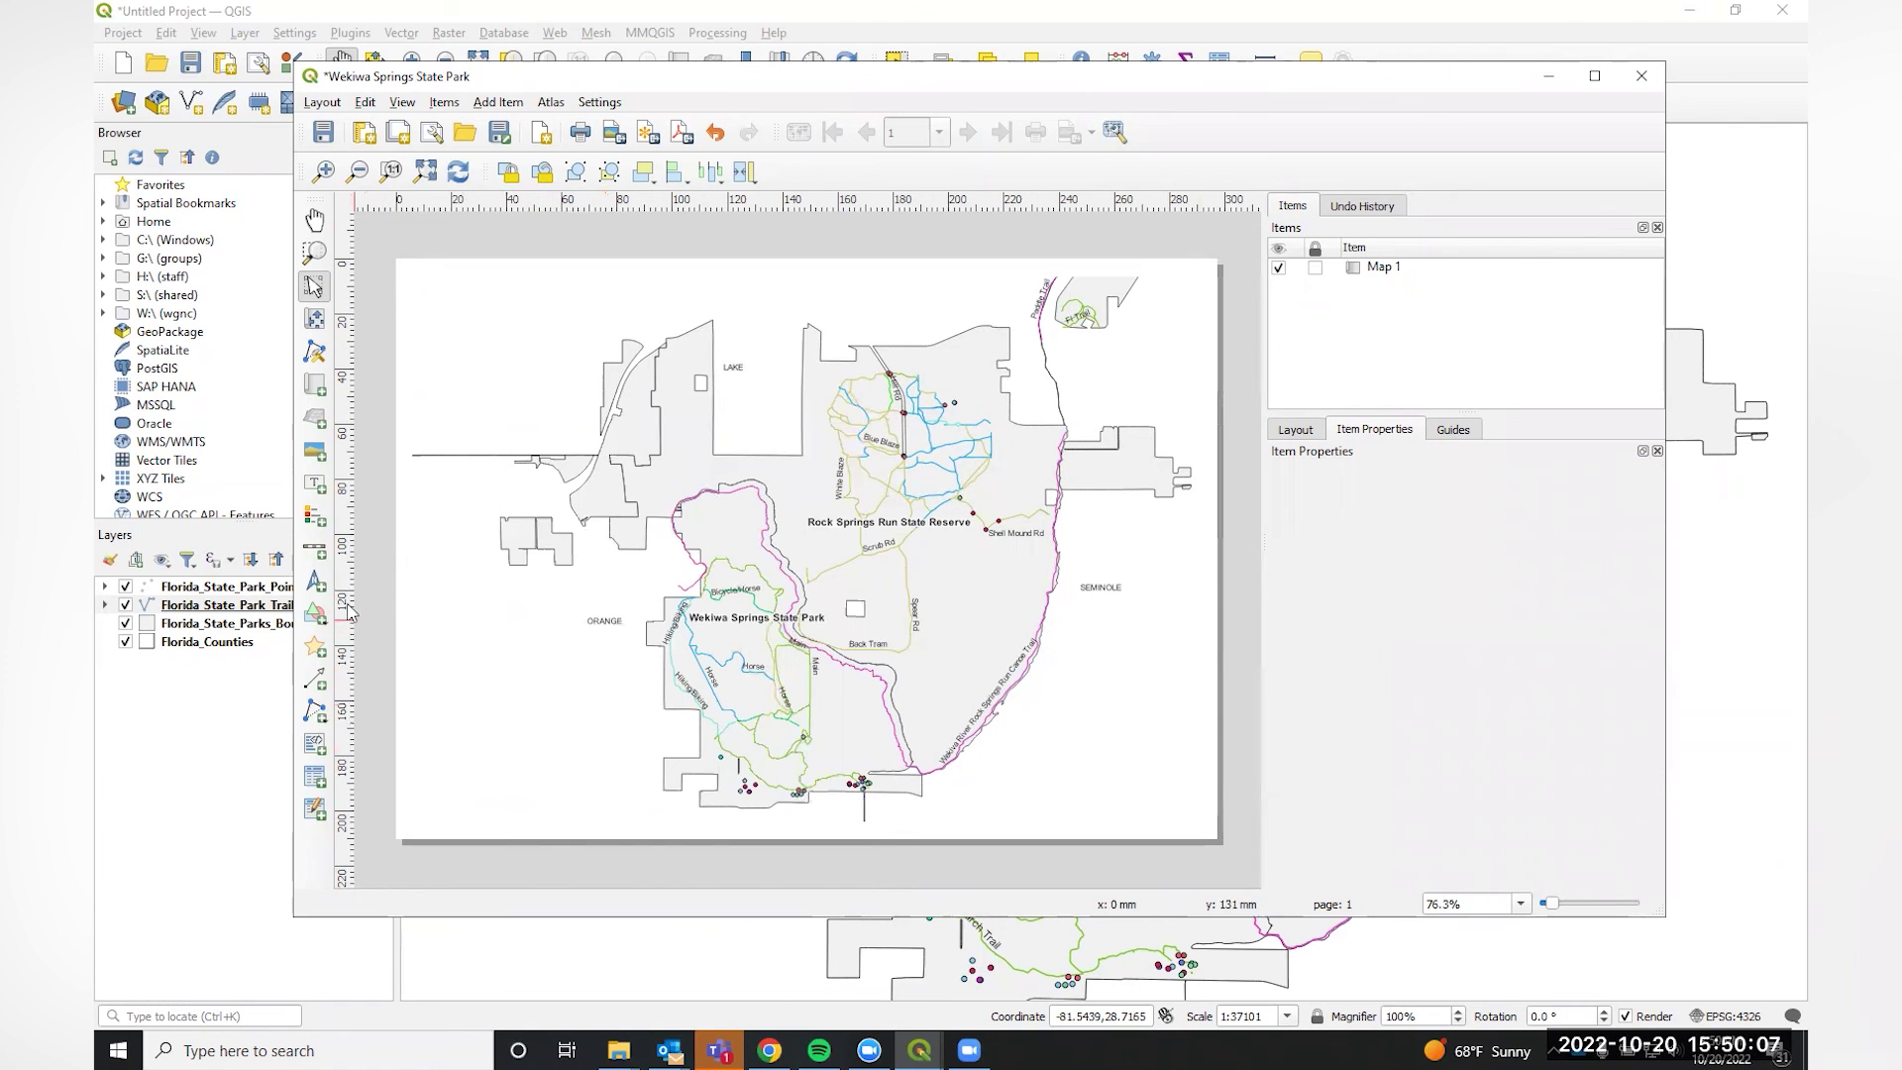
{"action": "left_click", "coordinate": [315, 515]}
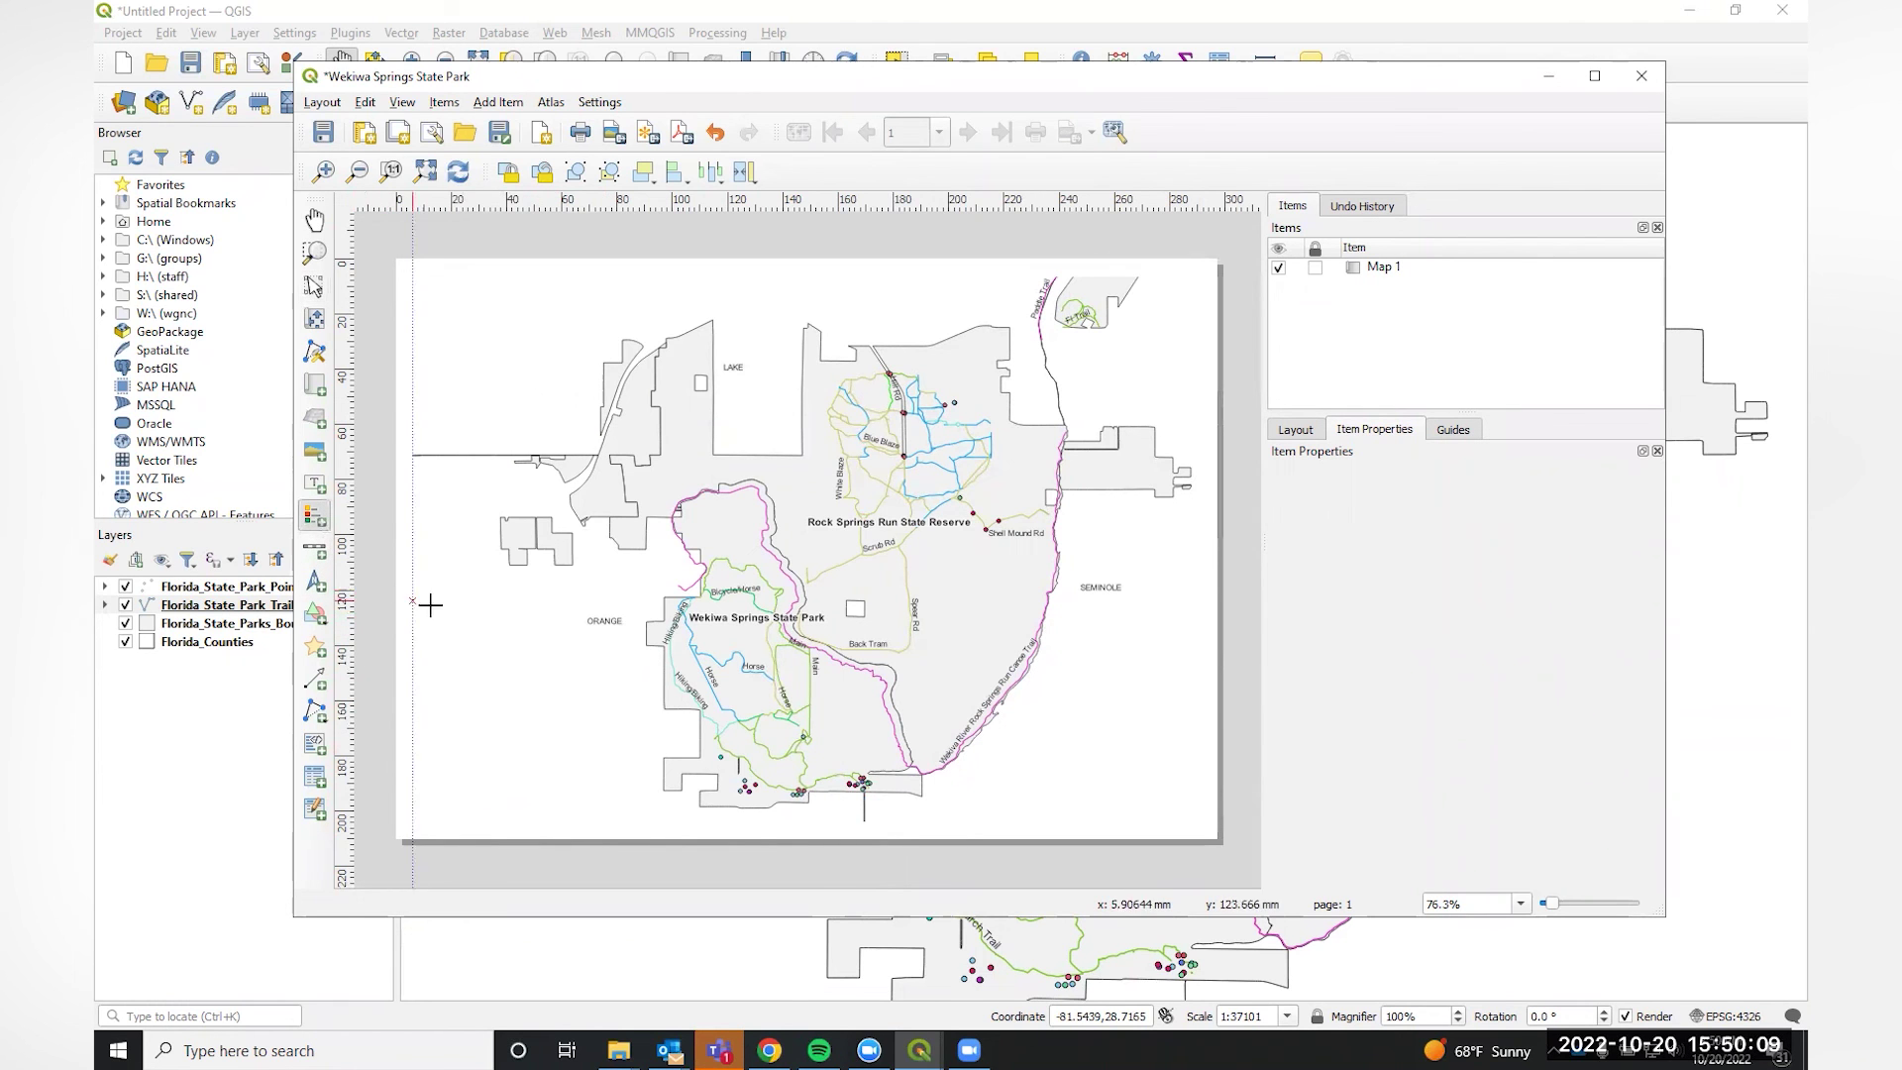
{"action": "left_click_drag", "start_coordinate": [427, 548], "coordinate": [637, 816]}
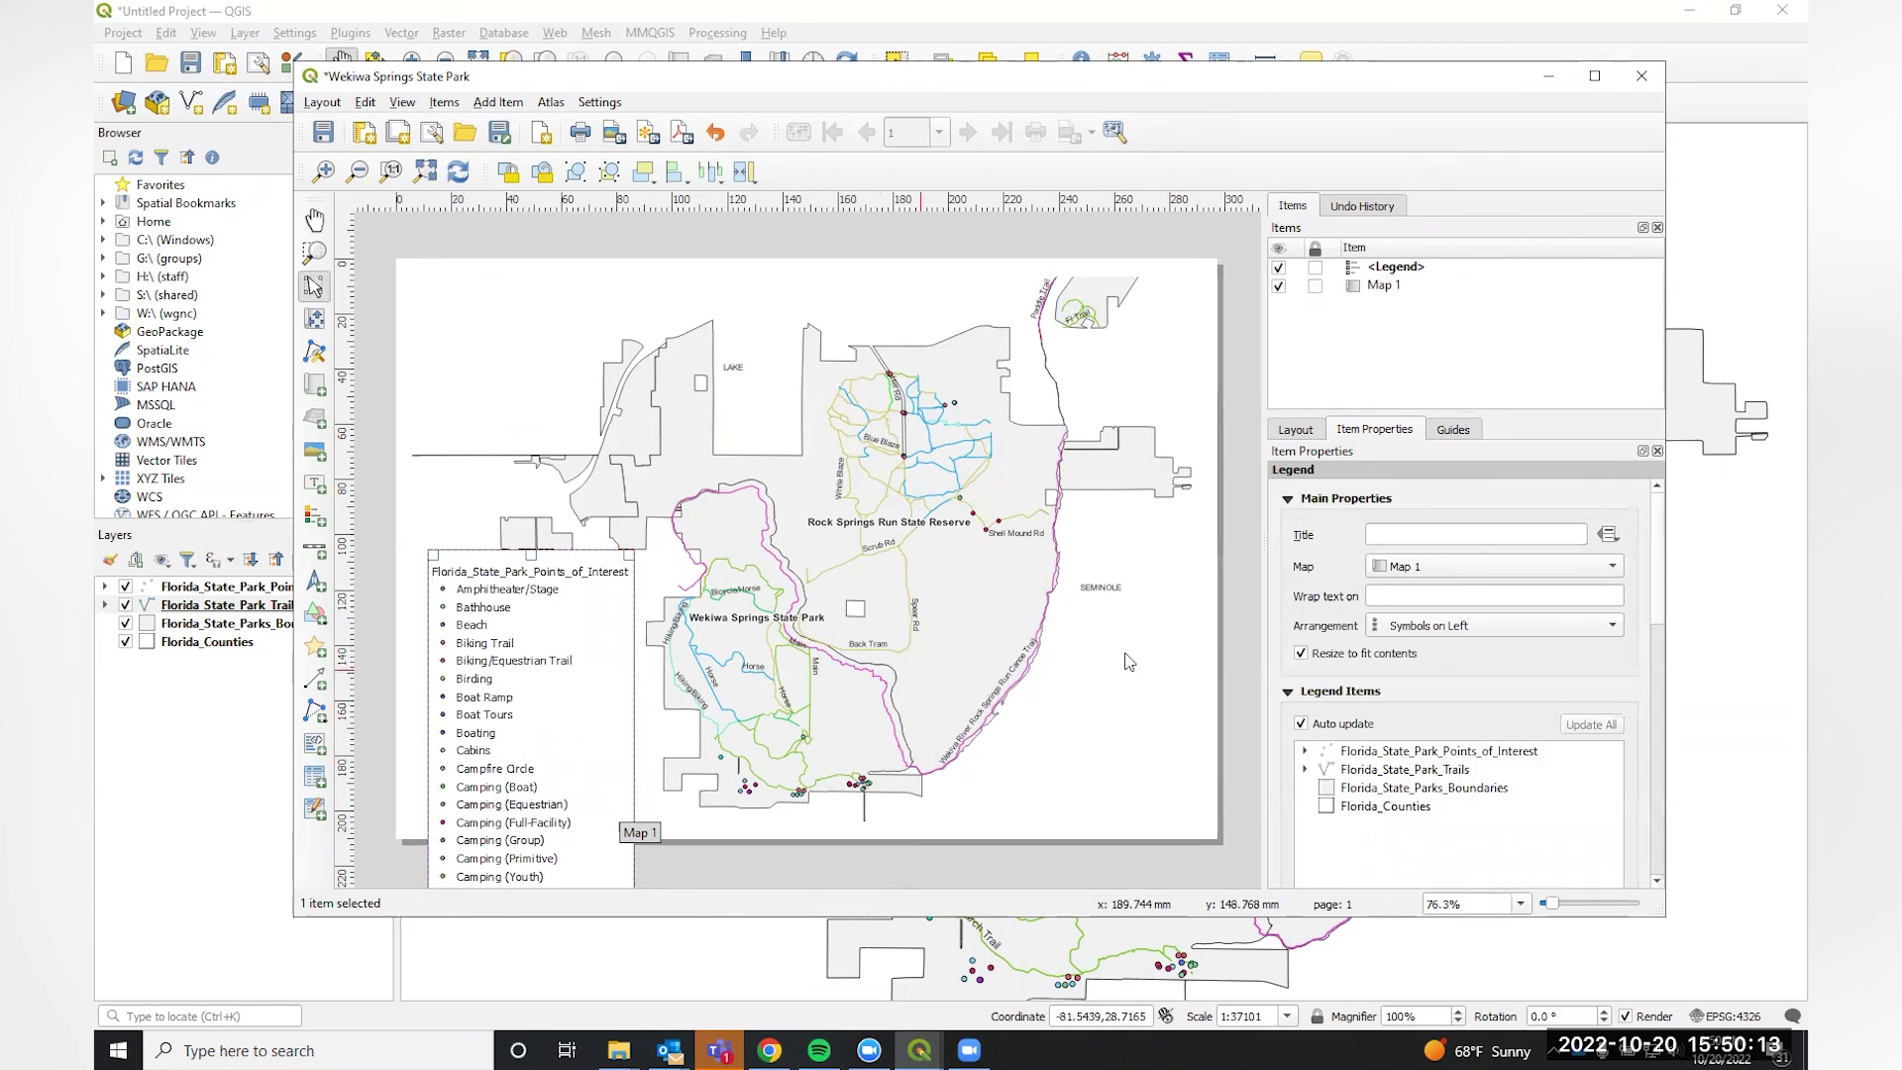
Limit the legend to items inside the linked map and move it up so it fits on the page.
{"action": "scroll", "coordinate": [1446, 687], "scroll_direction": "down", "scroll_amount": 3}
{"action": "scroll", "coordinate": [1445, 713], "scroll_direction": "down", "scroll_amount": 2}
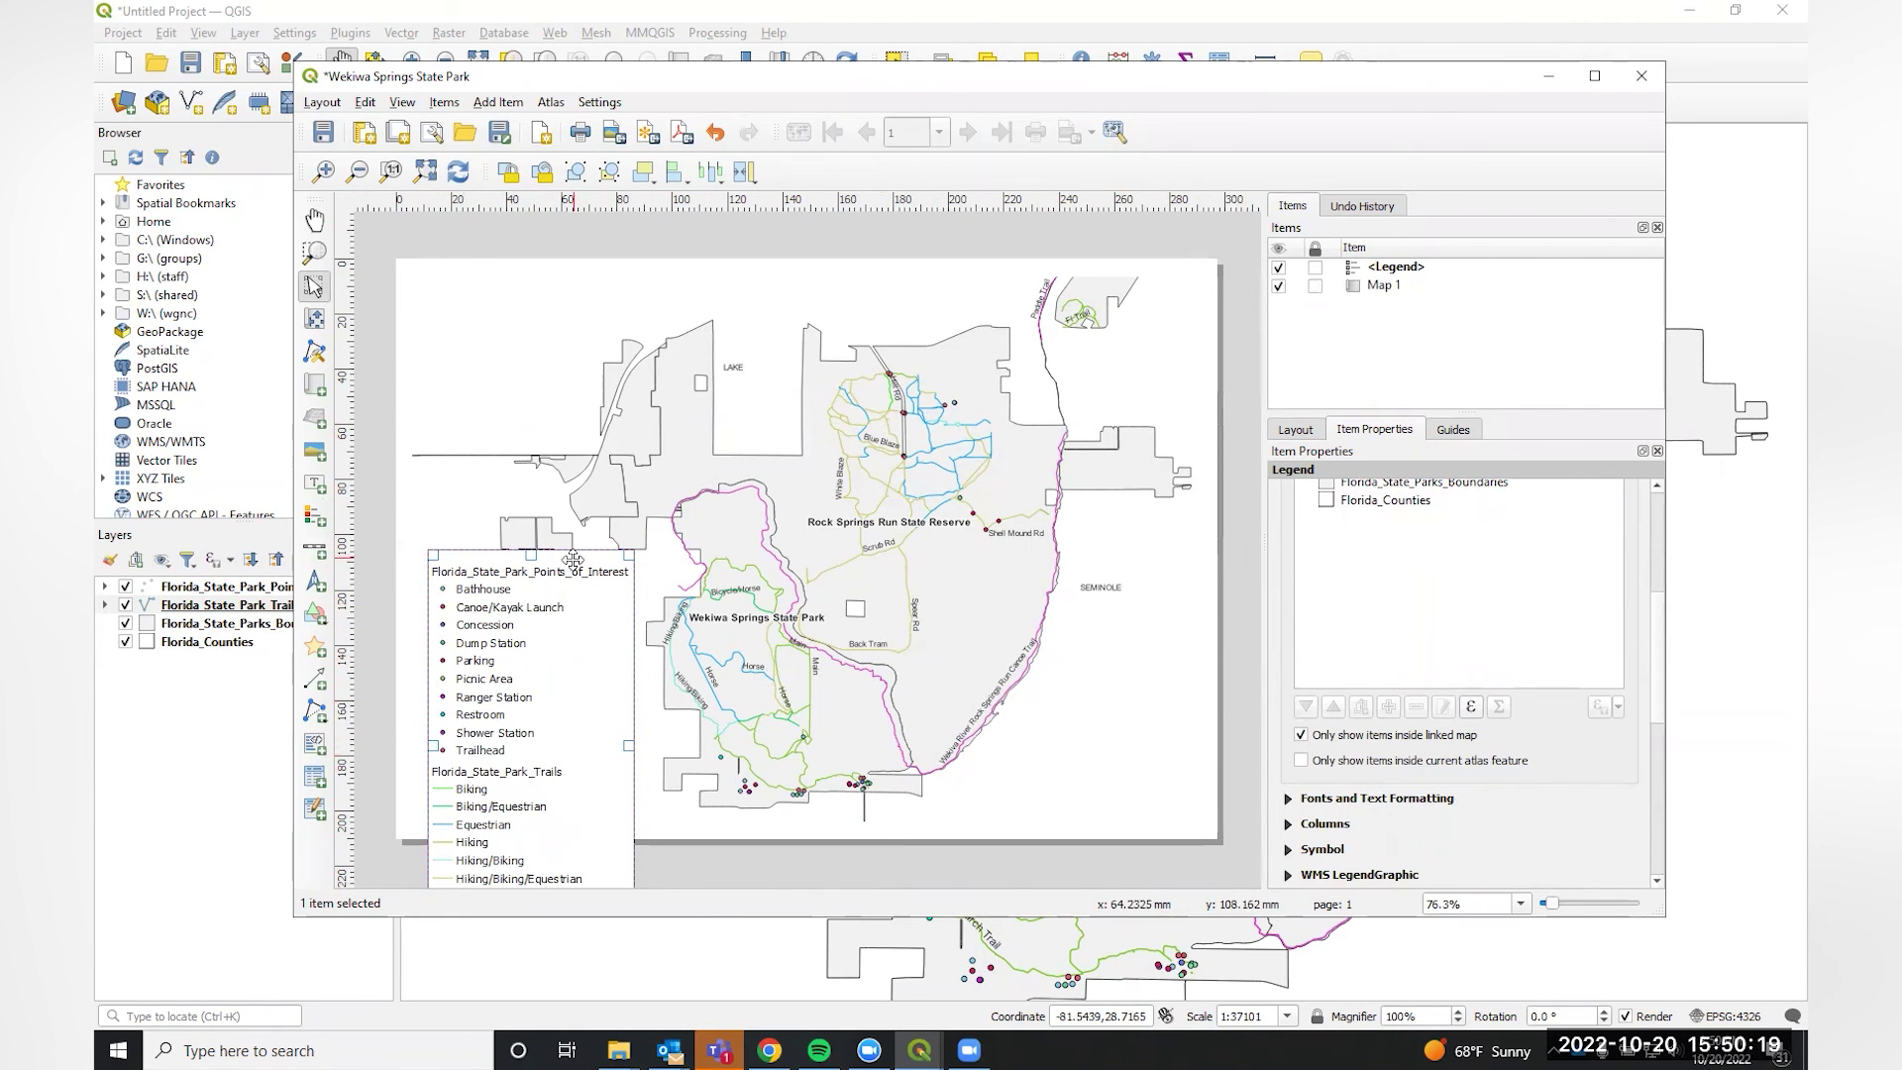
{"action": "left_click_drag", "start_coordinate": [583, 759], "coordinate": [582, 592]}
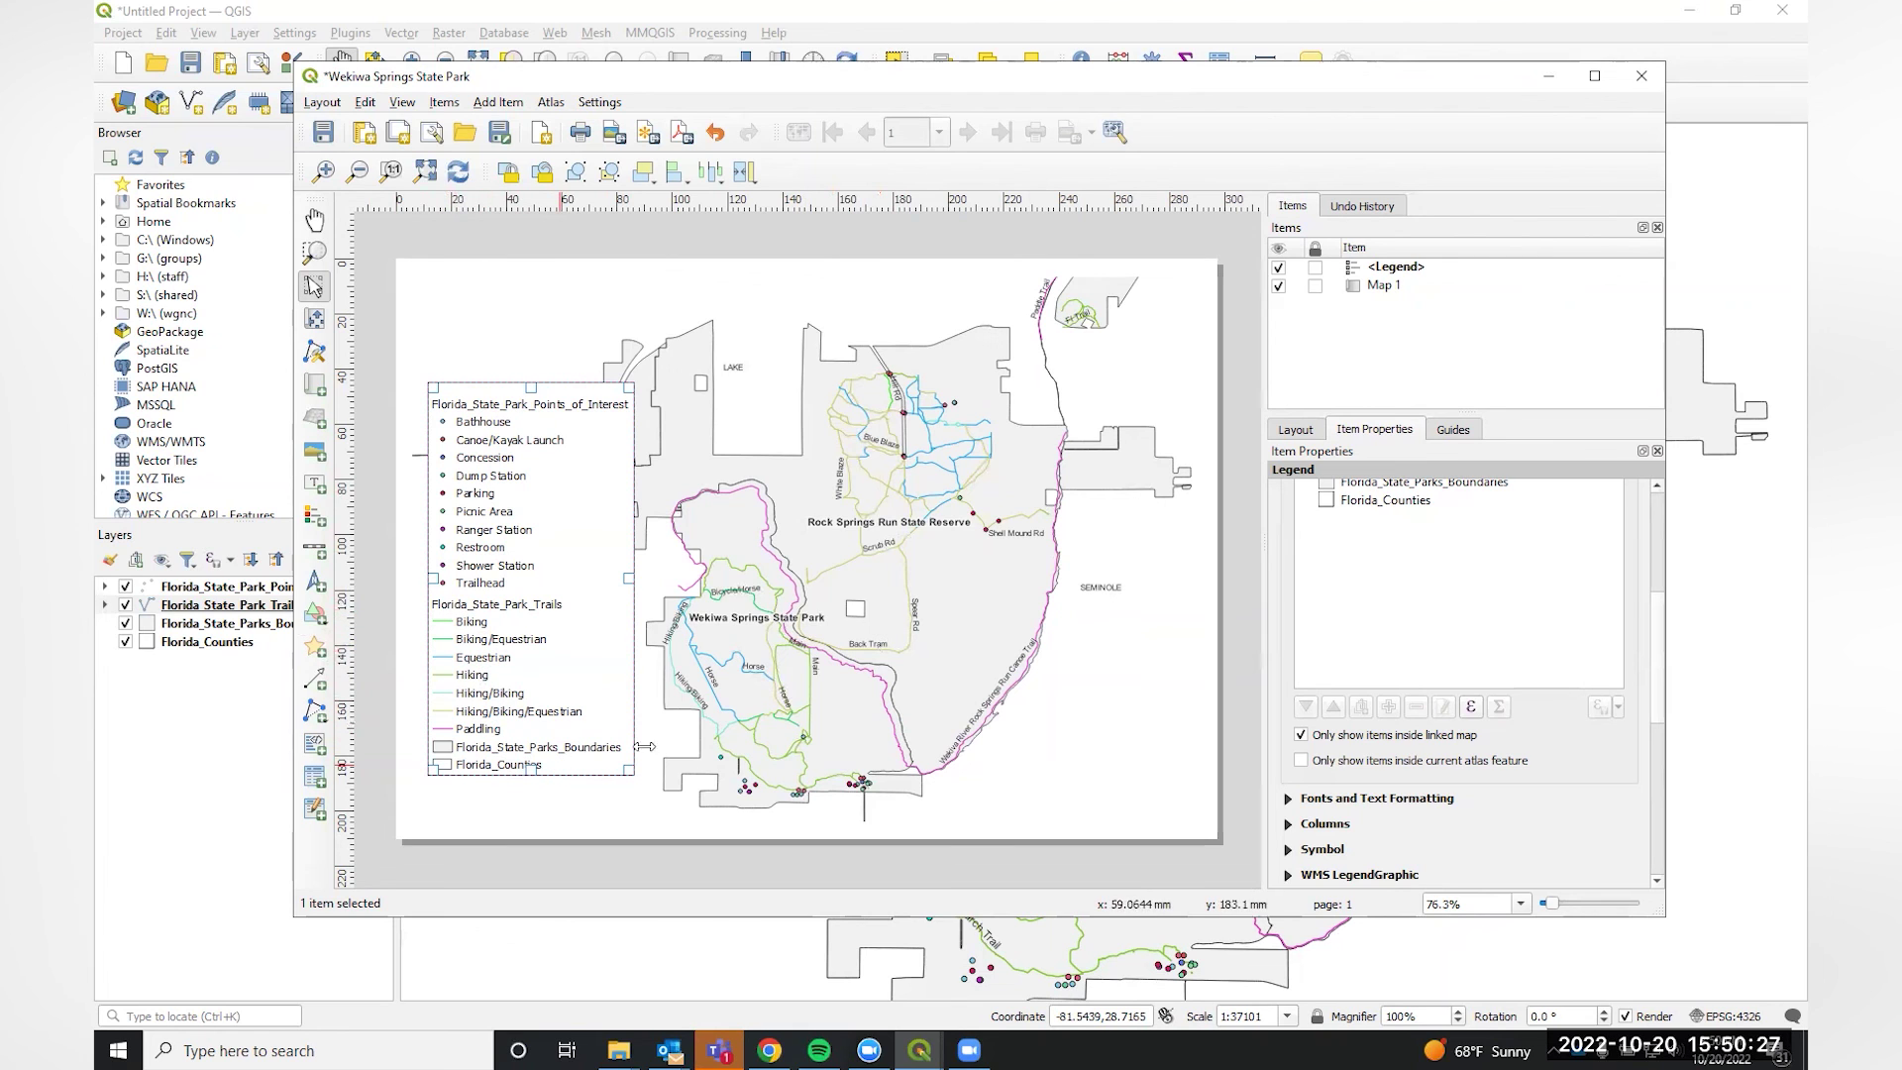
Arrange the legend in 2 columns with split layers and move it to the page's lower-left corner.
{"action": "scroll", "coordinate": [1348, 793], "scroll_direction": "down", "scroll_amount": 1}
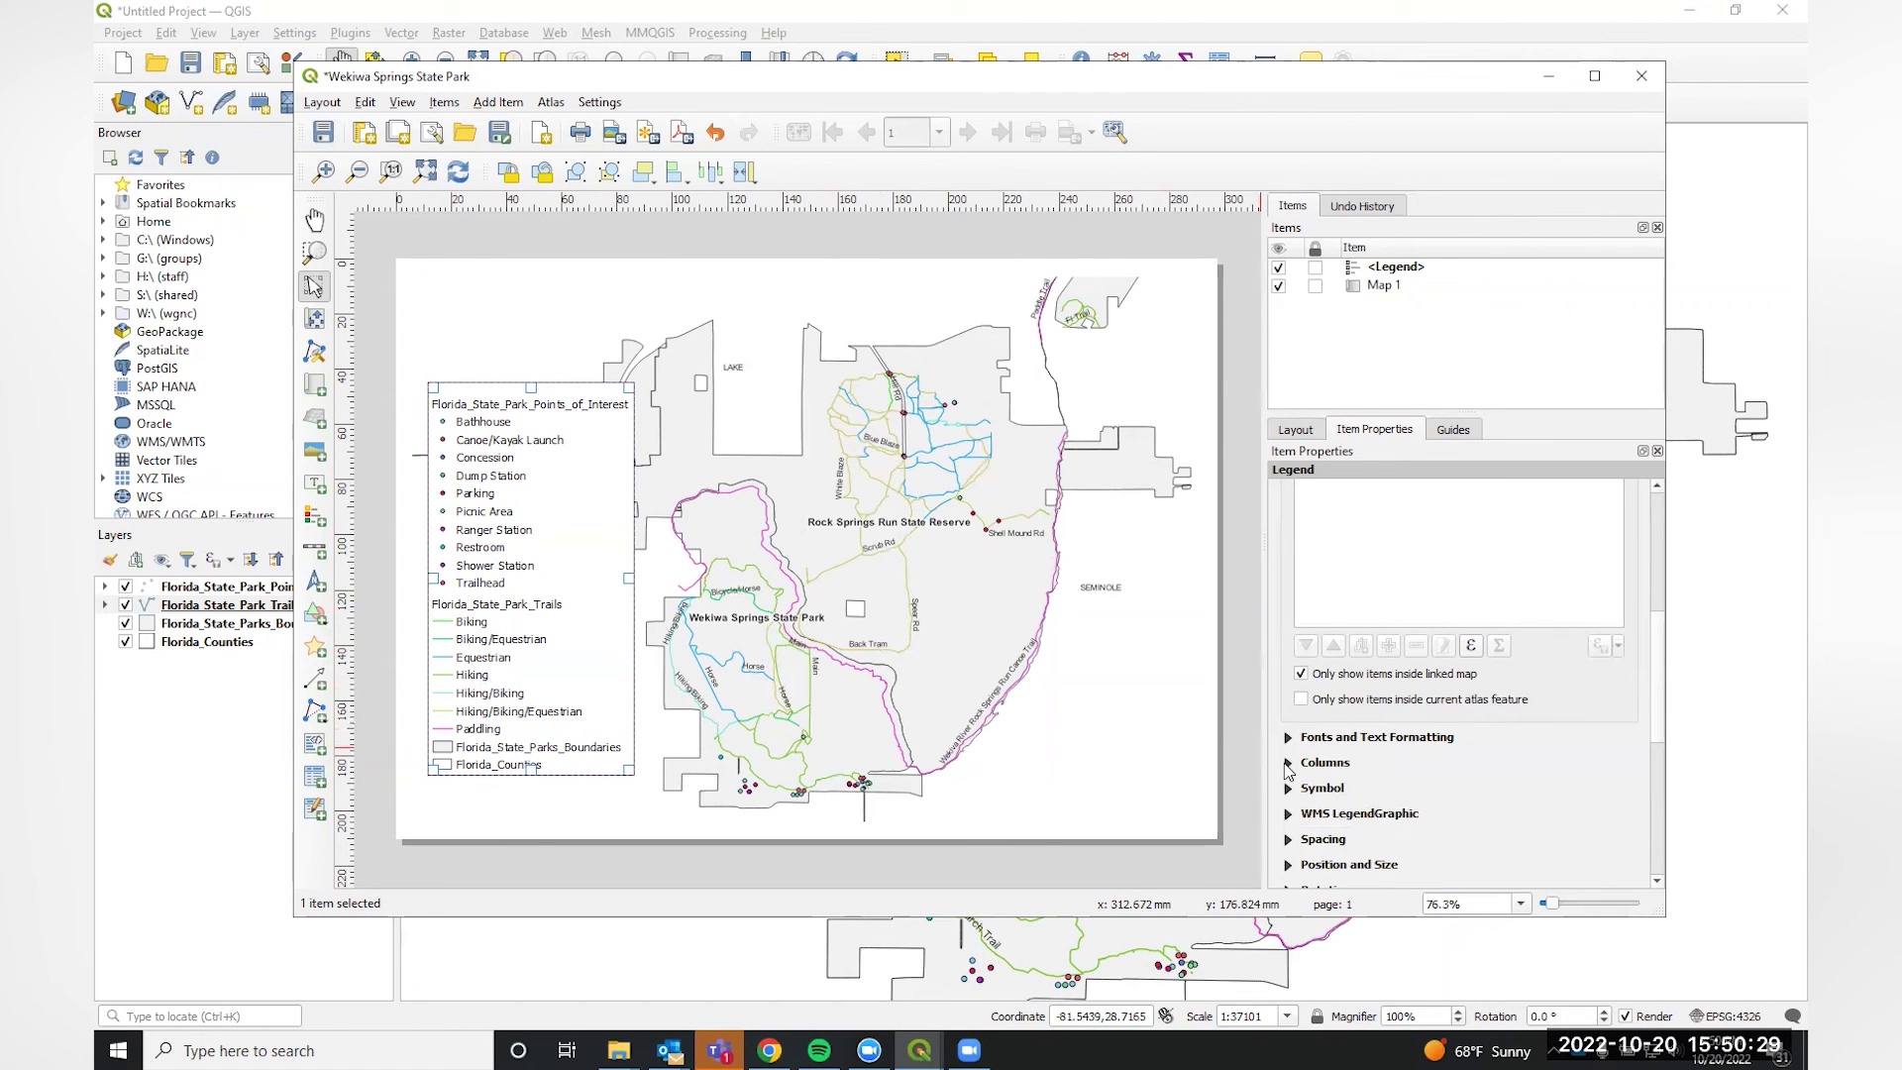
{"action": "left_click", "coordinate": [1288, 765]}
{"action": "left_click", "coordinate": [1392, 794]}
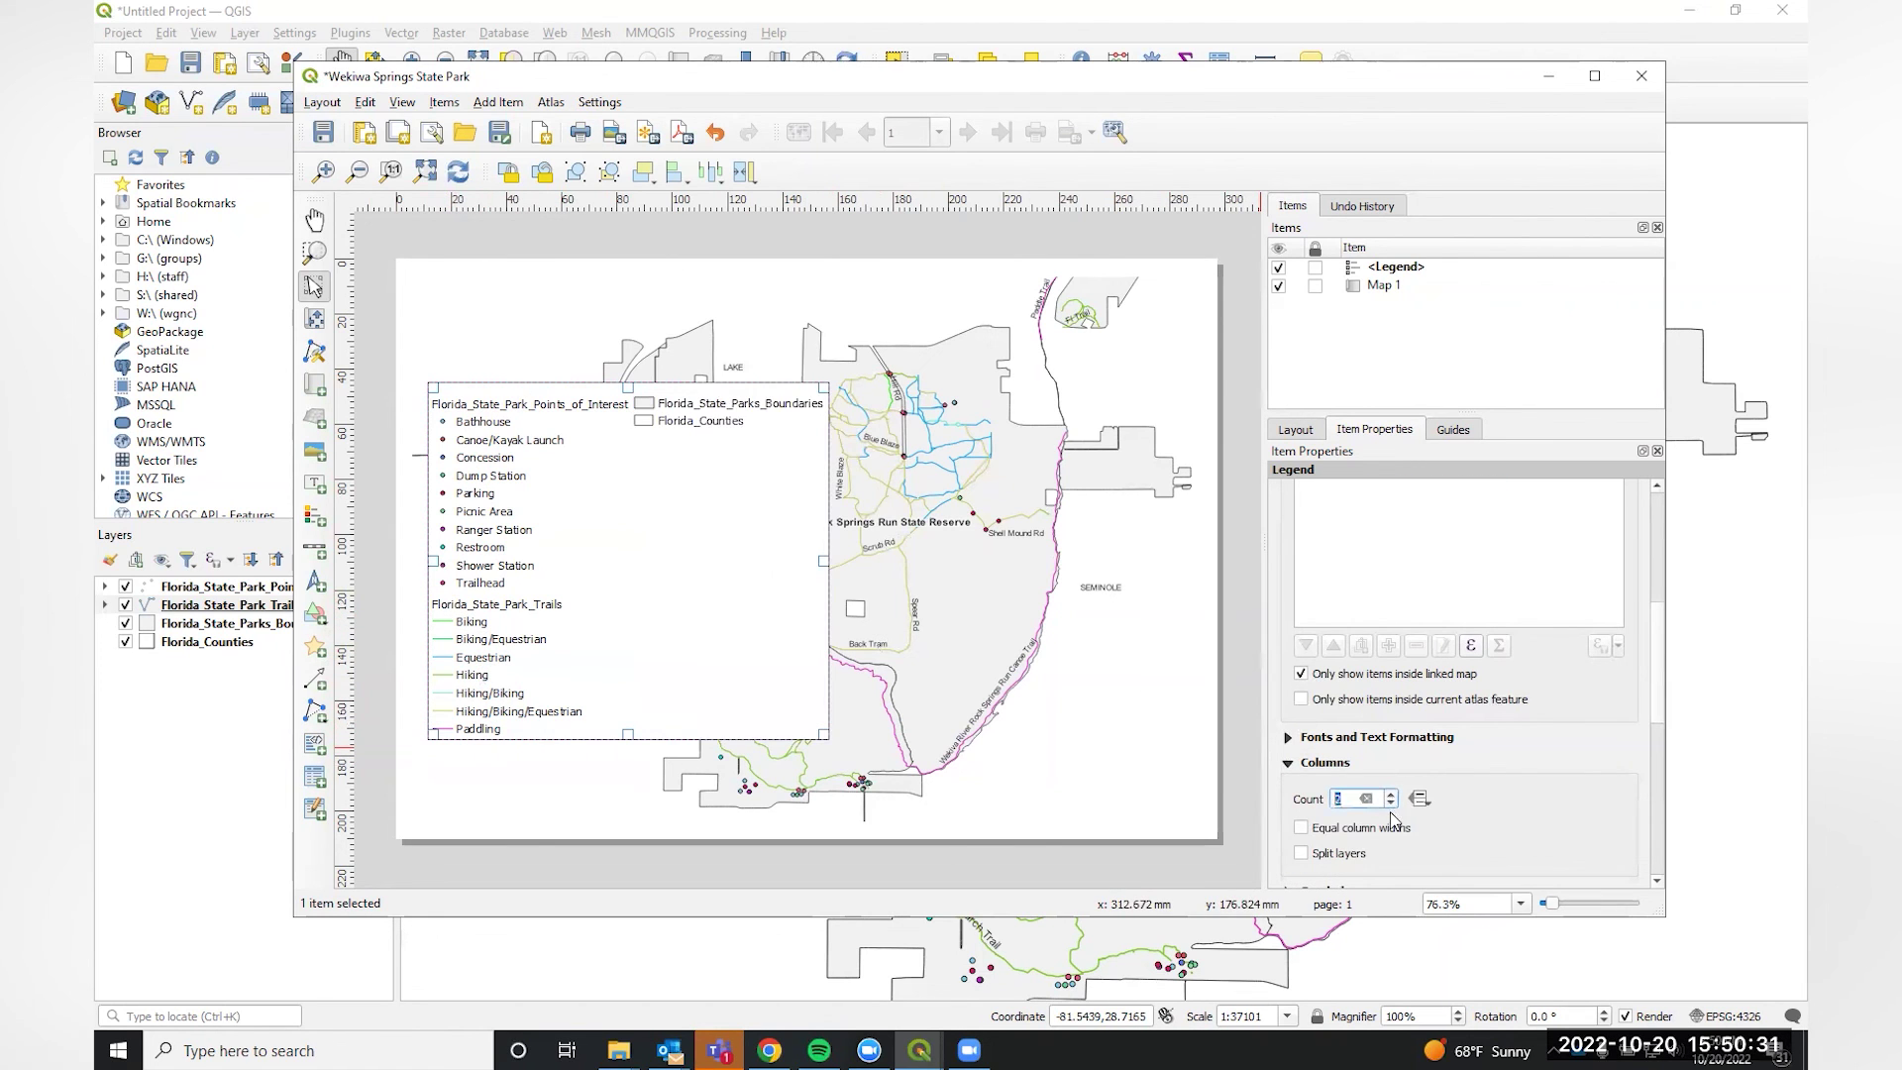
{"action": "left_click", "coordinate": [1302, 855]}
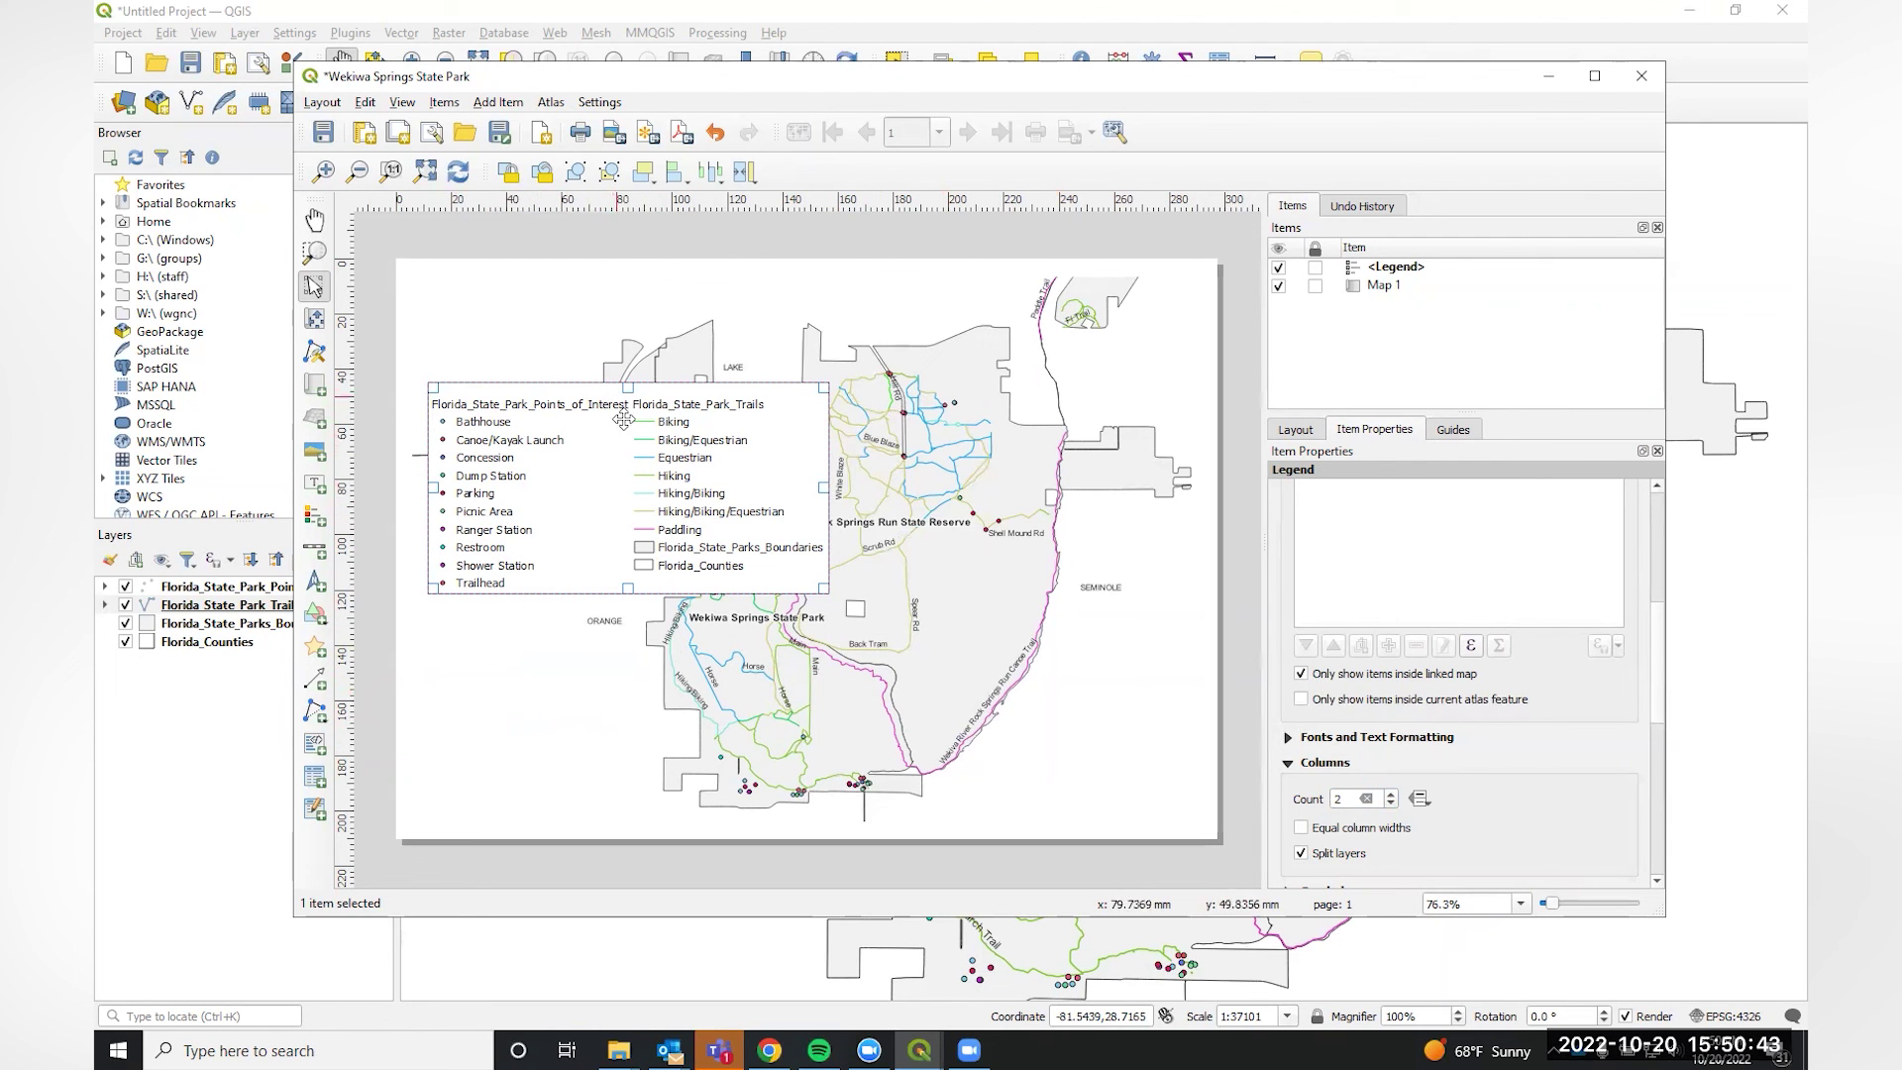
{"action": "left_click_drag", "start_coordinate": [610, 483], "coordinate": [586, 696]}
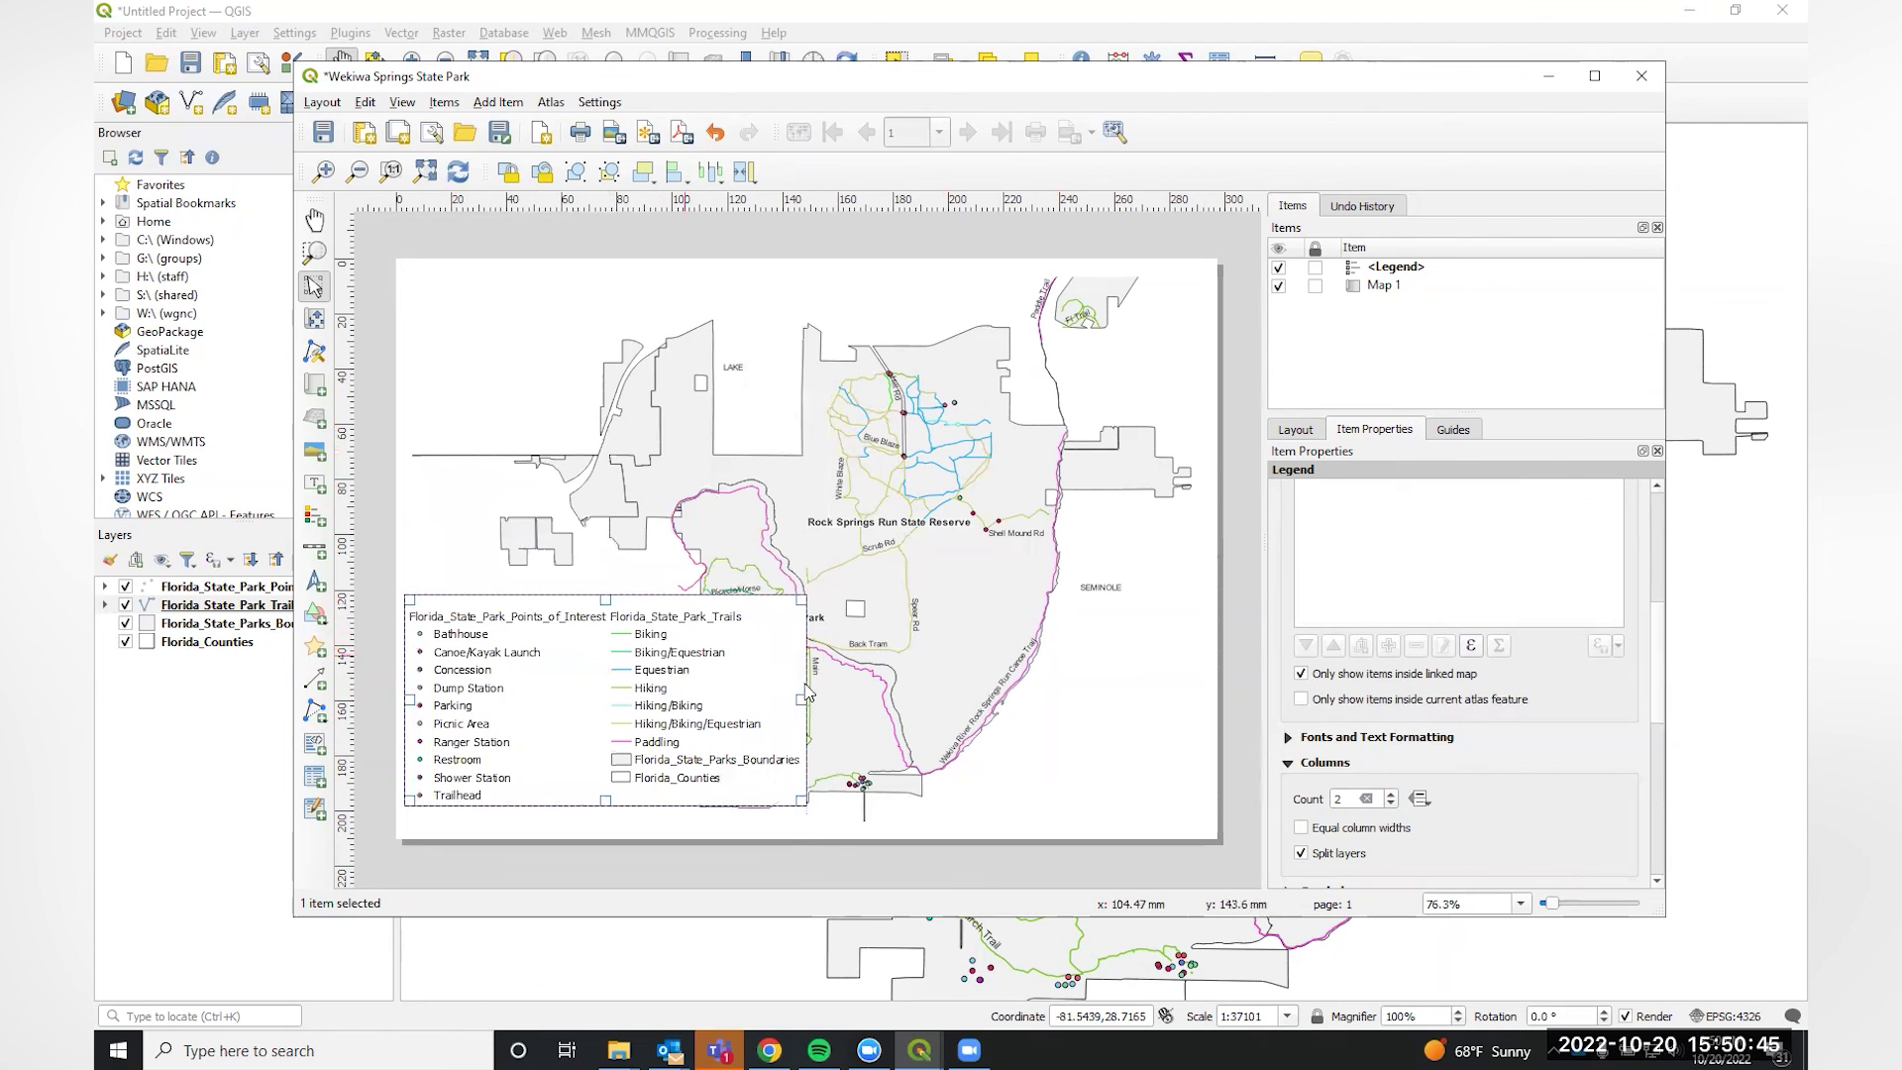
{"action": "left_click_drag", "start_coordinate": [796, 693], "coordinate": [664, 718]}
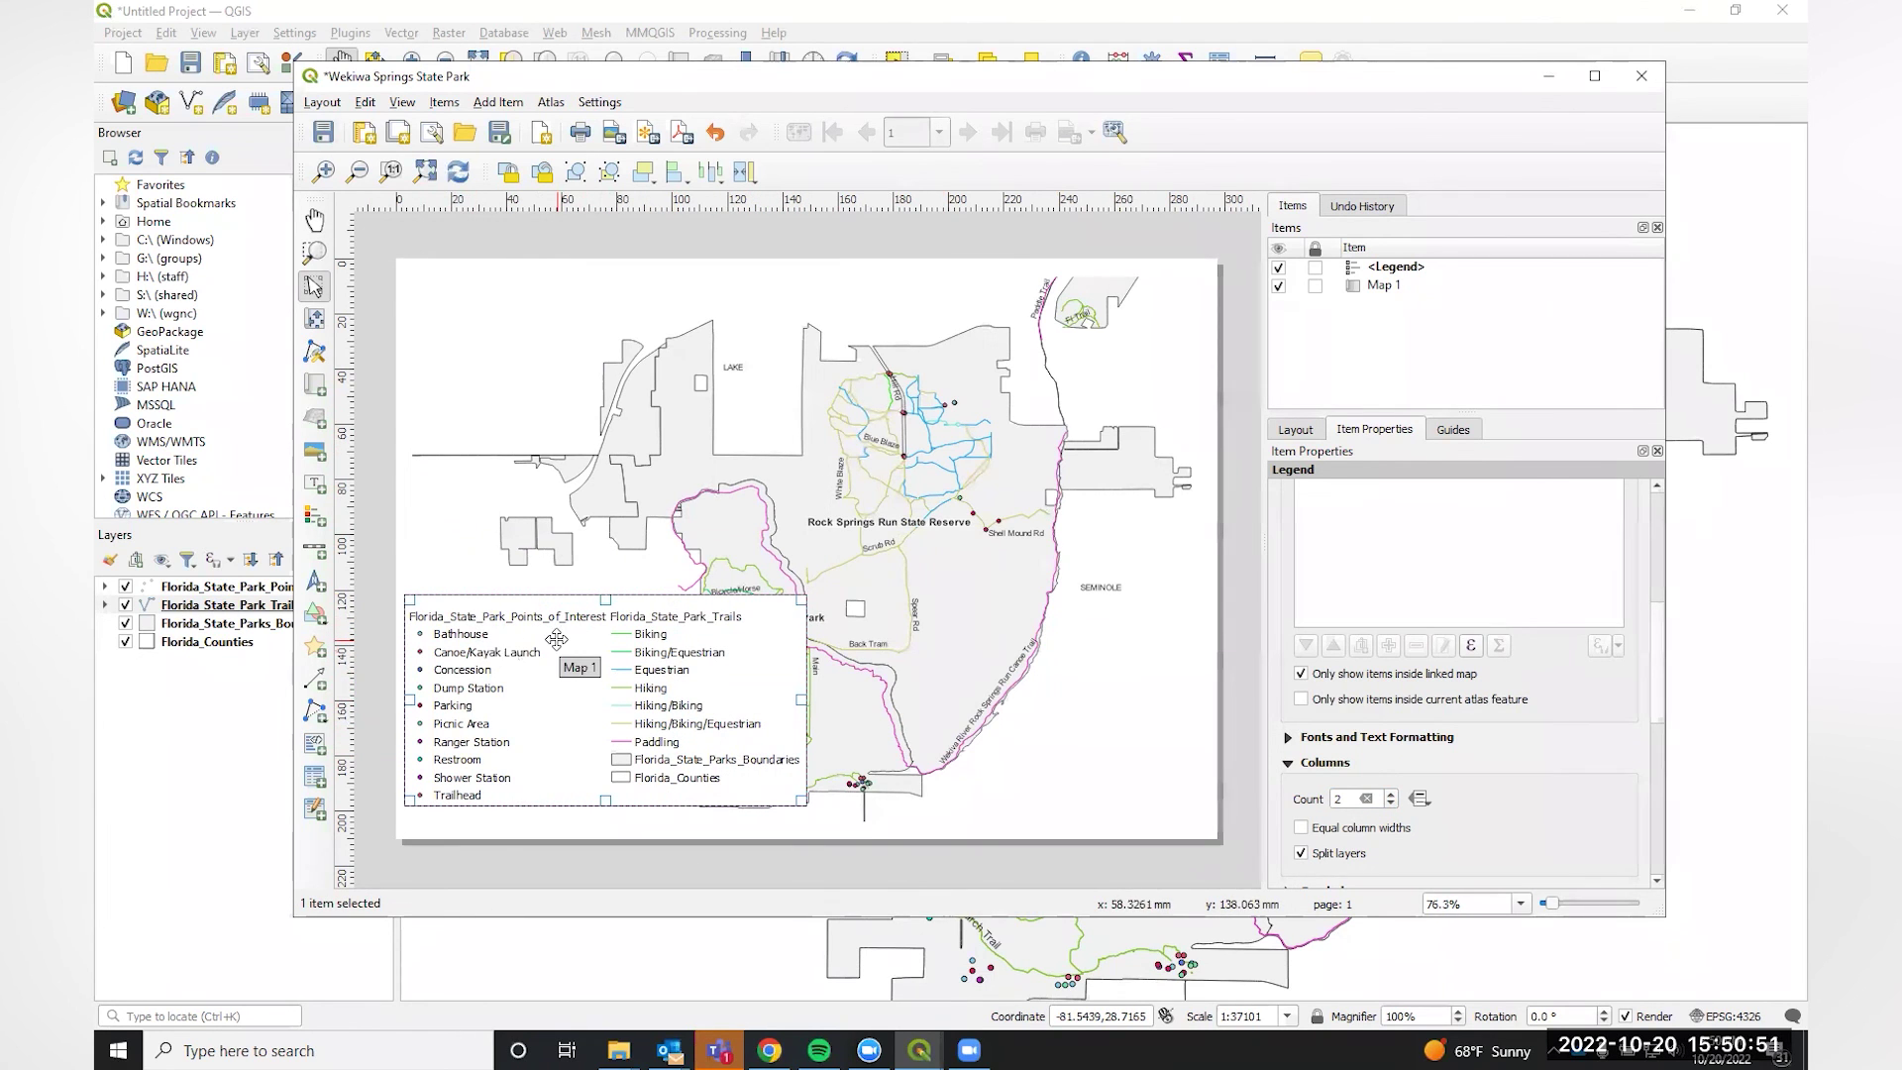
Review the legend's symbol size settings.
{"action": "scroll", "coordinate": [1544, 798], "scroll_direction": "down", "scroll_amount": 2}
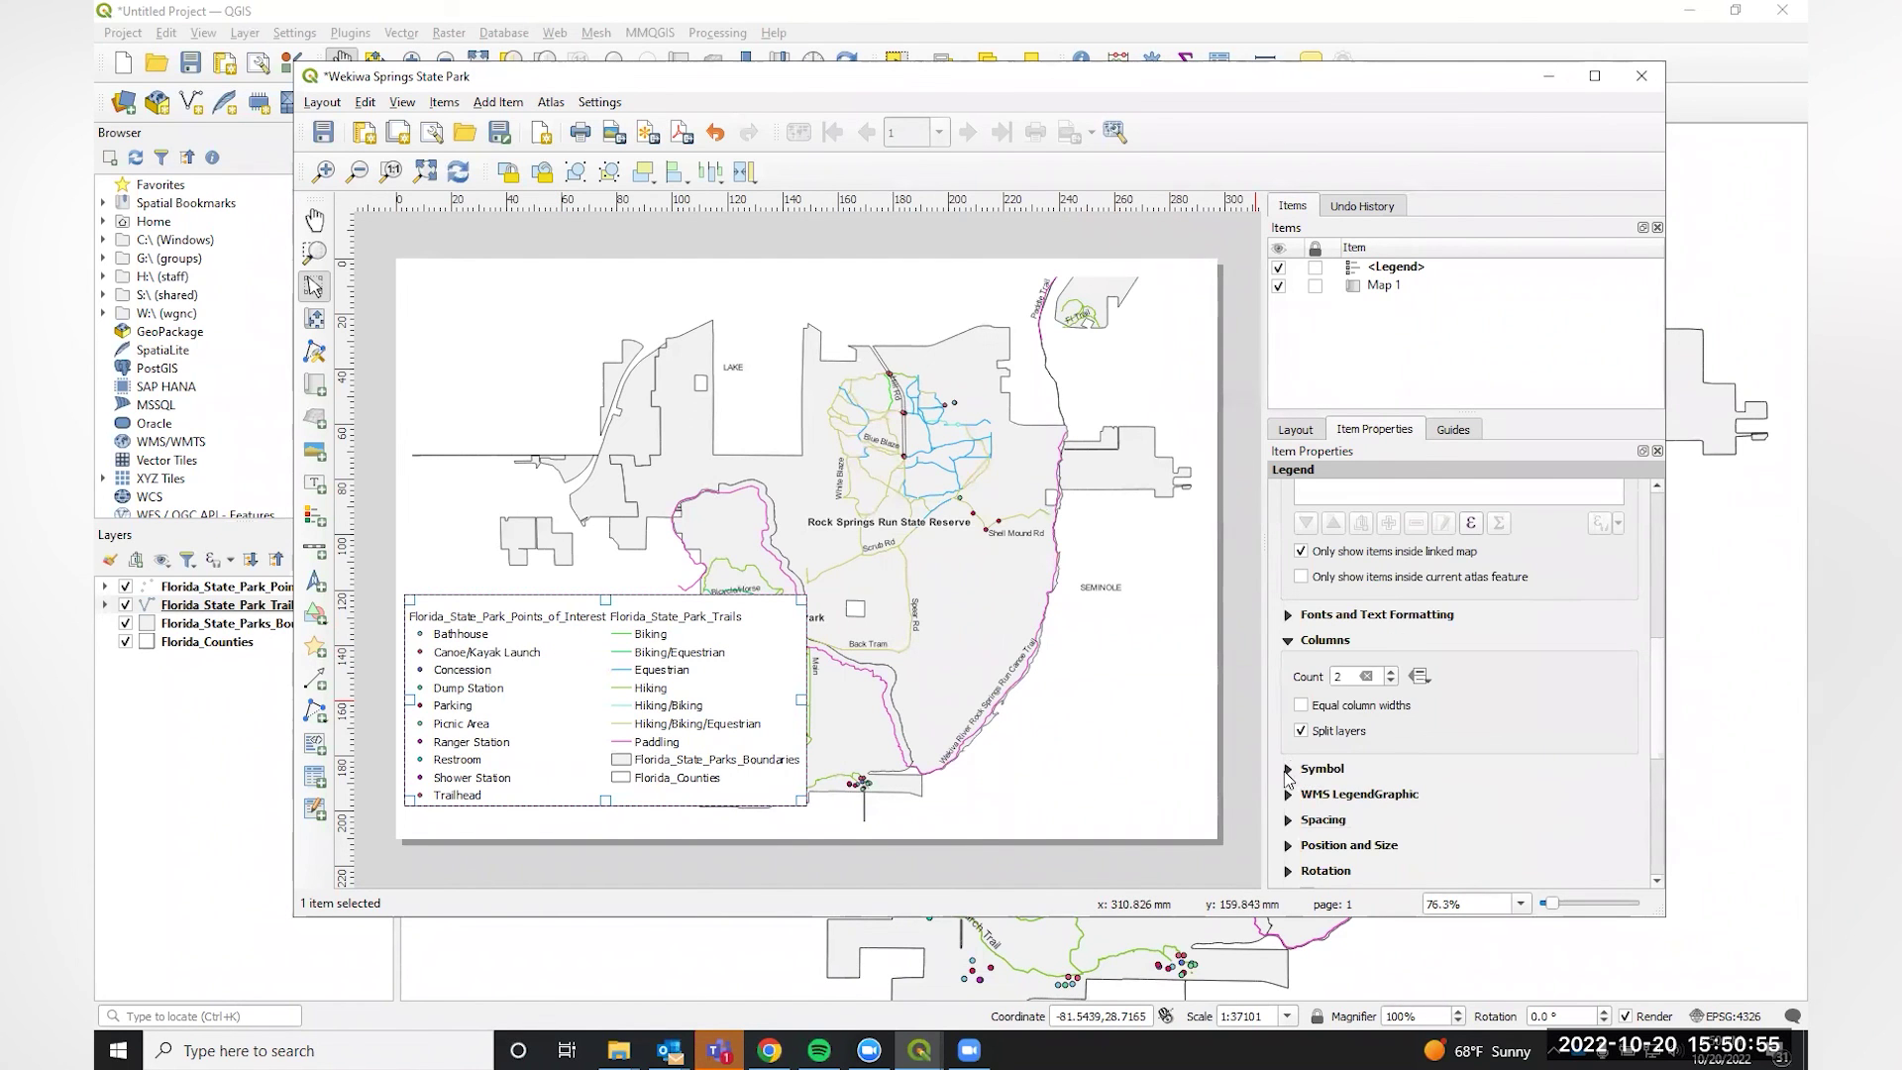
{"action": "left_click", "coordinate": [1289, 769]}
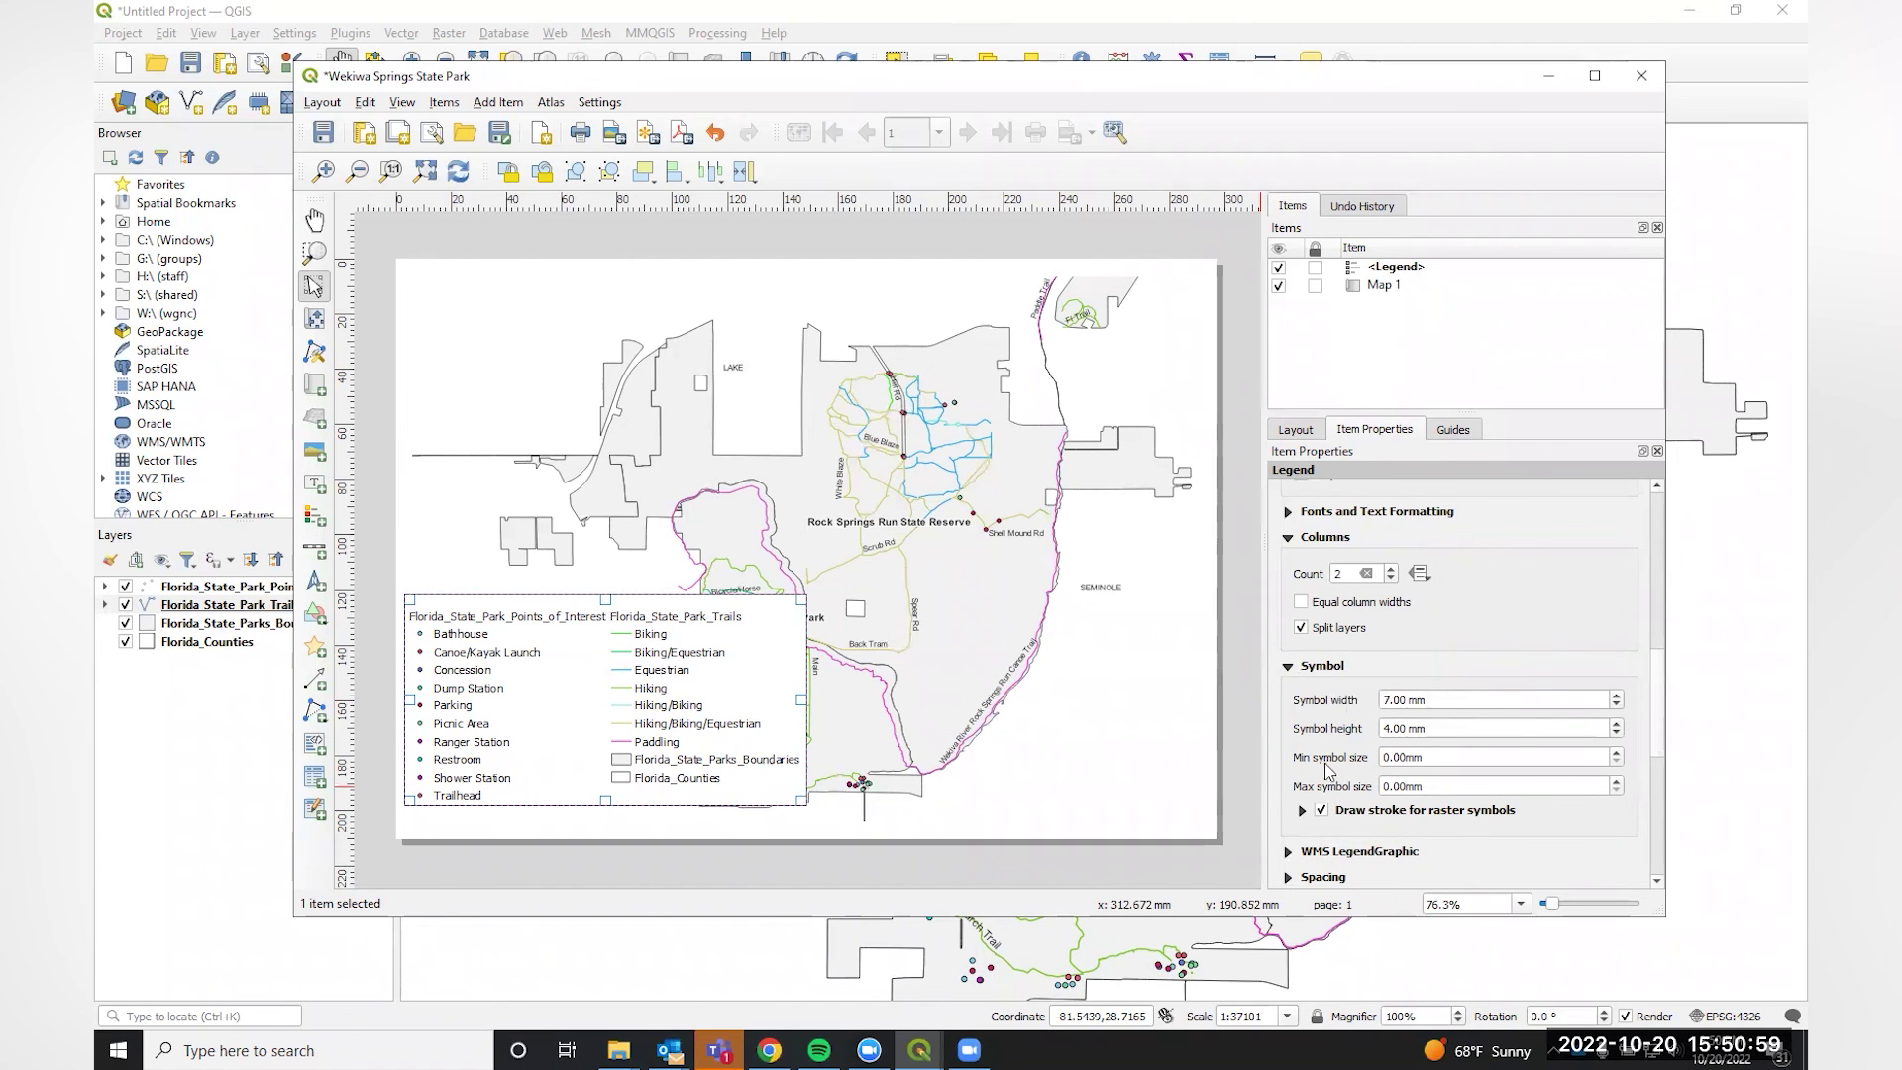
{"action": "left_click", "coordinate": [1289, 666]}
{"action": "scroll", "coordinate": [1427, 743], "scroll_direction": "up", "scroll_amount": 1}
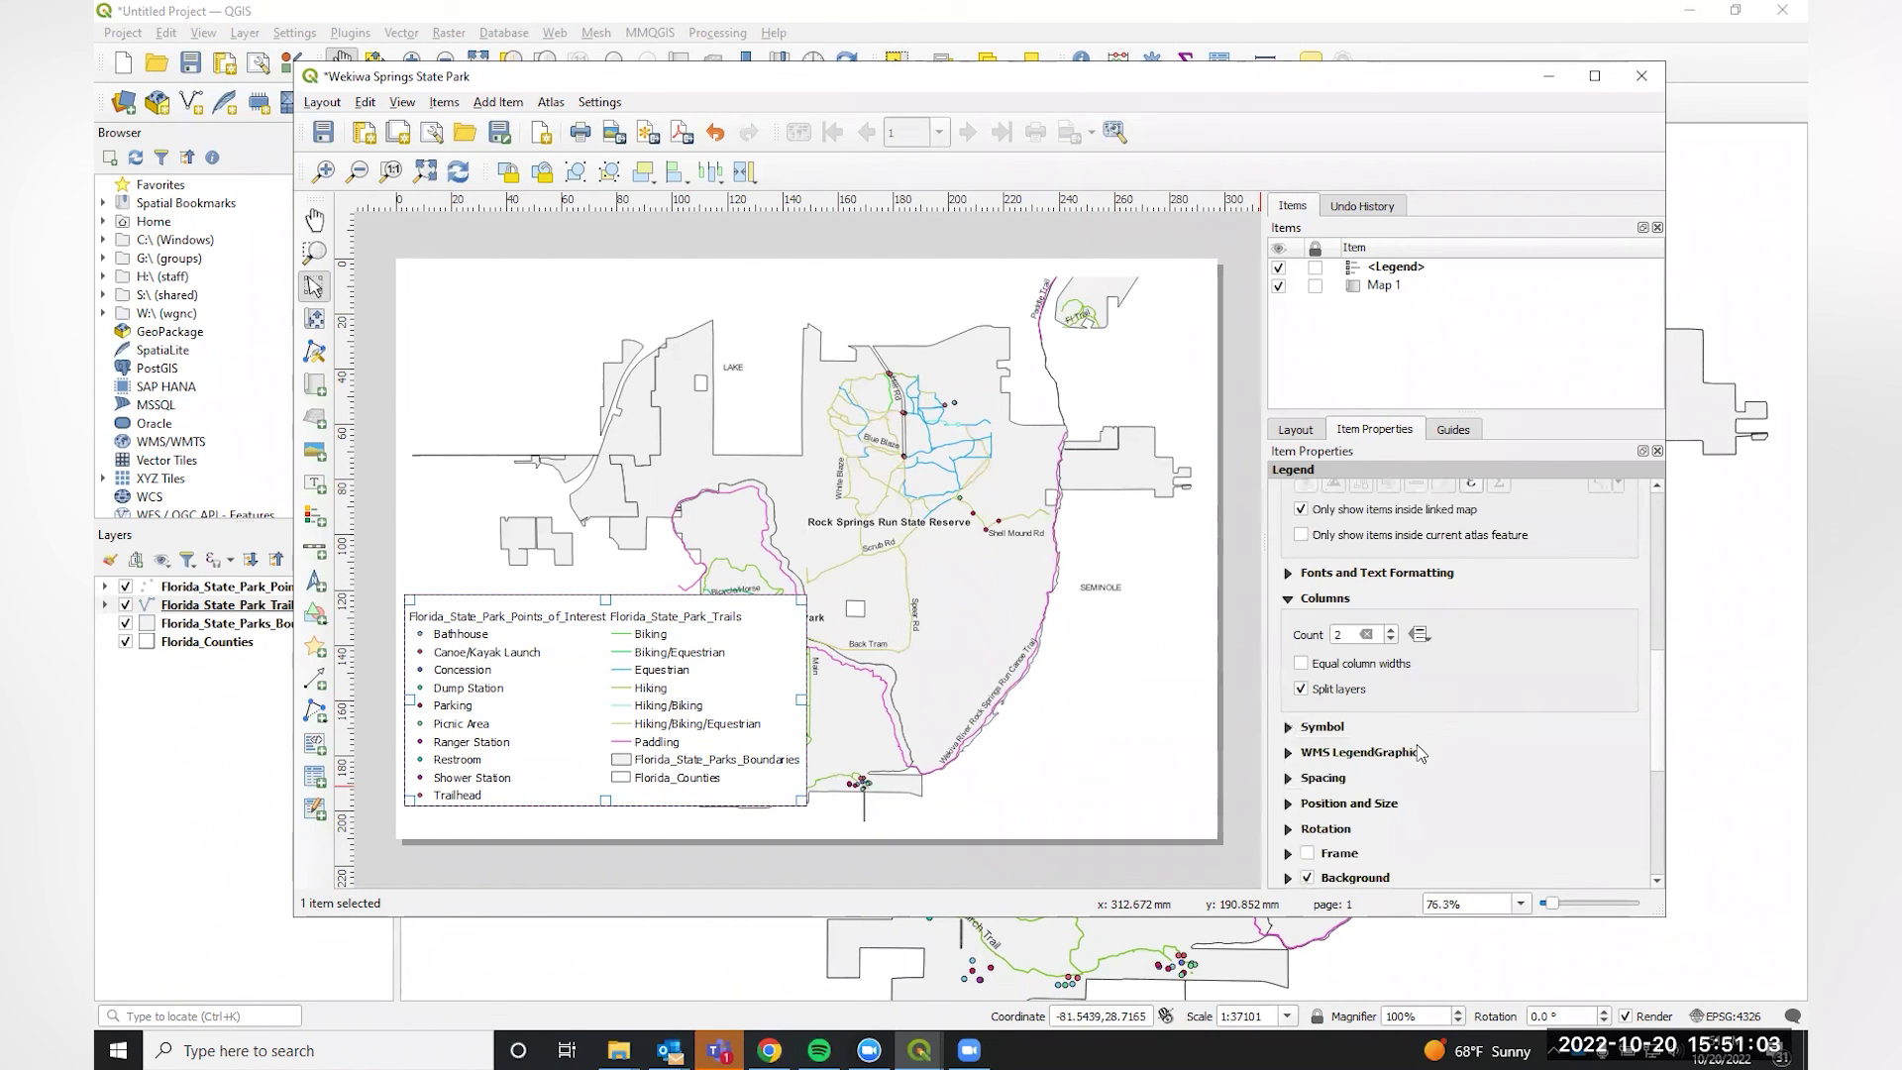
{"action": "scroll", "coordinate": [1420, 753], "scroll_direction": "up", "scroll_amount": 5}
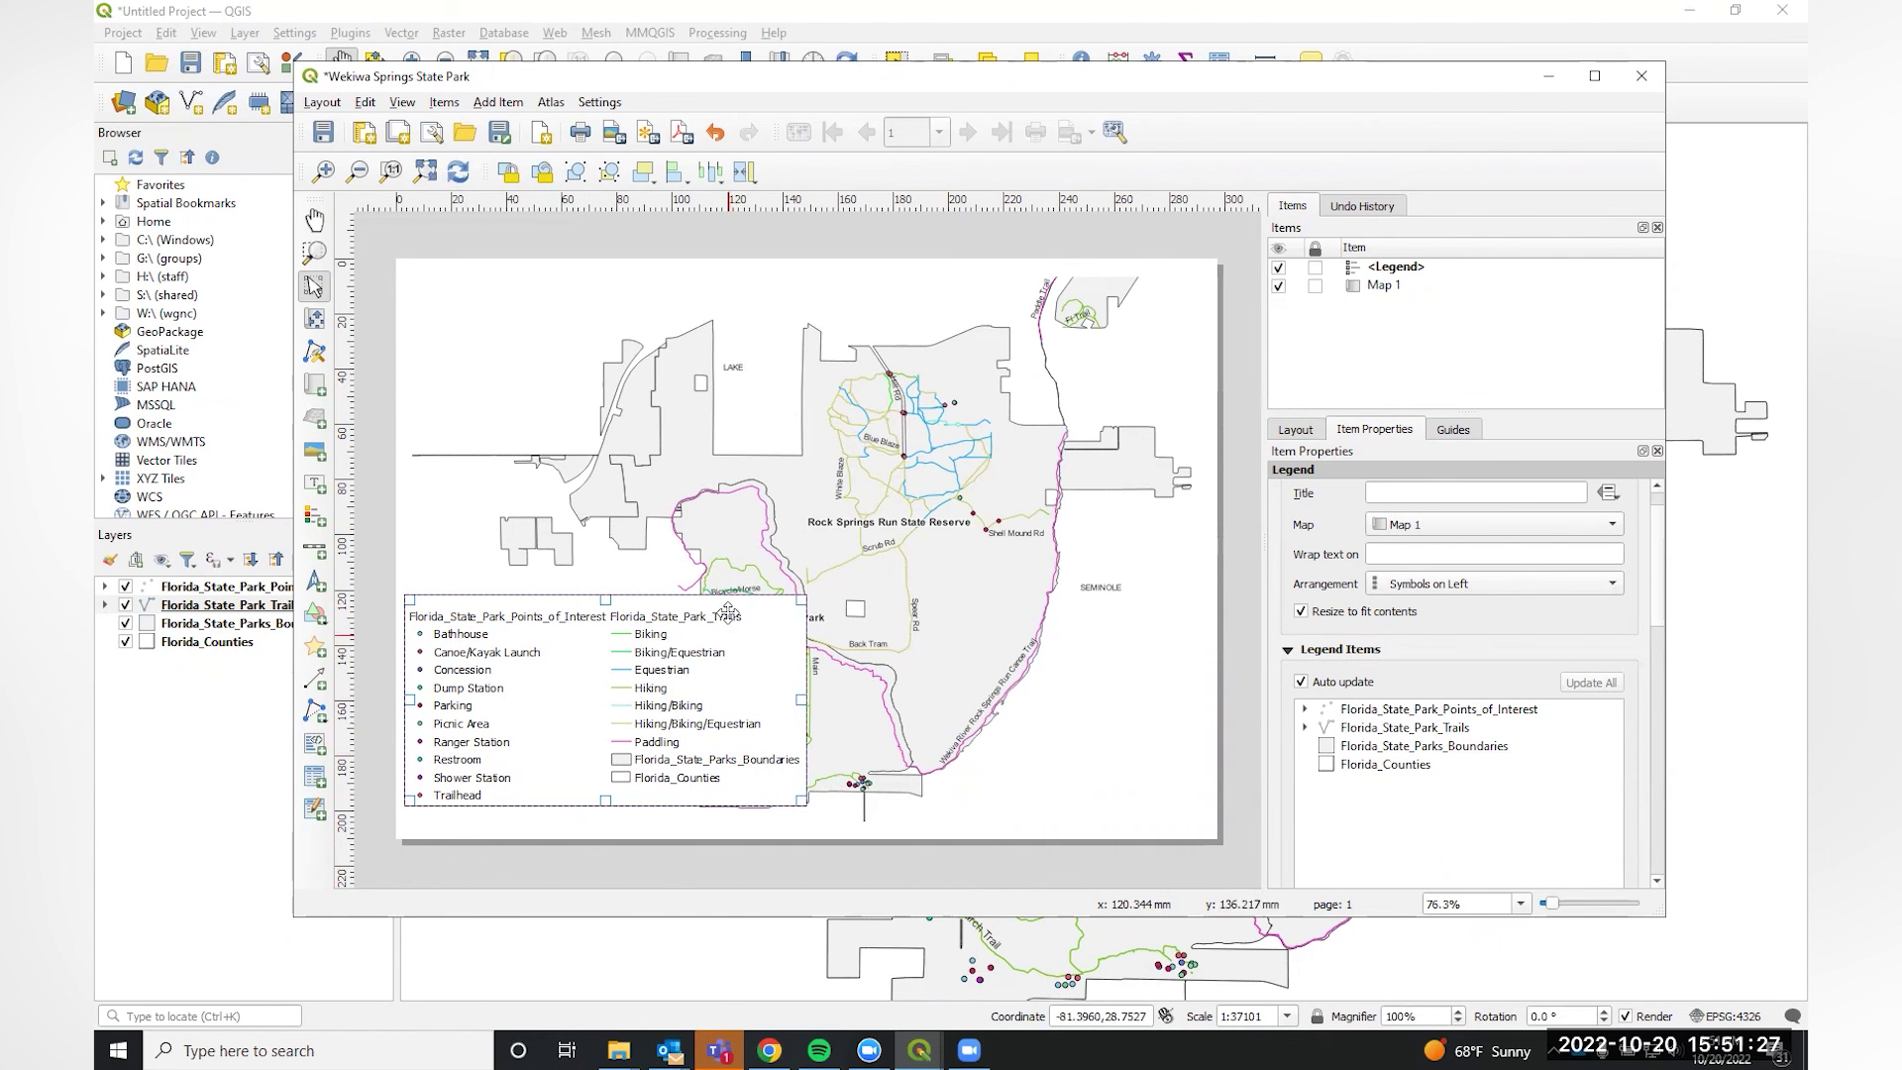
Switch to the main QGIS window and open the symbology settings of the Florida_State_Parks_Boundaries layer.
{"action": "left_click_drag", "start_coordinate": [858, 109], "coordinate": [860, 111]}
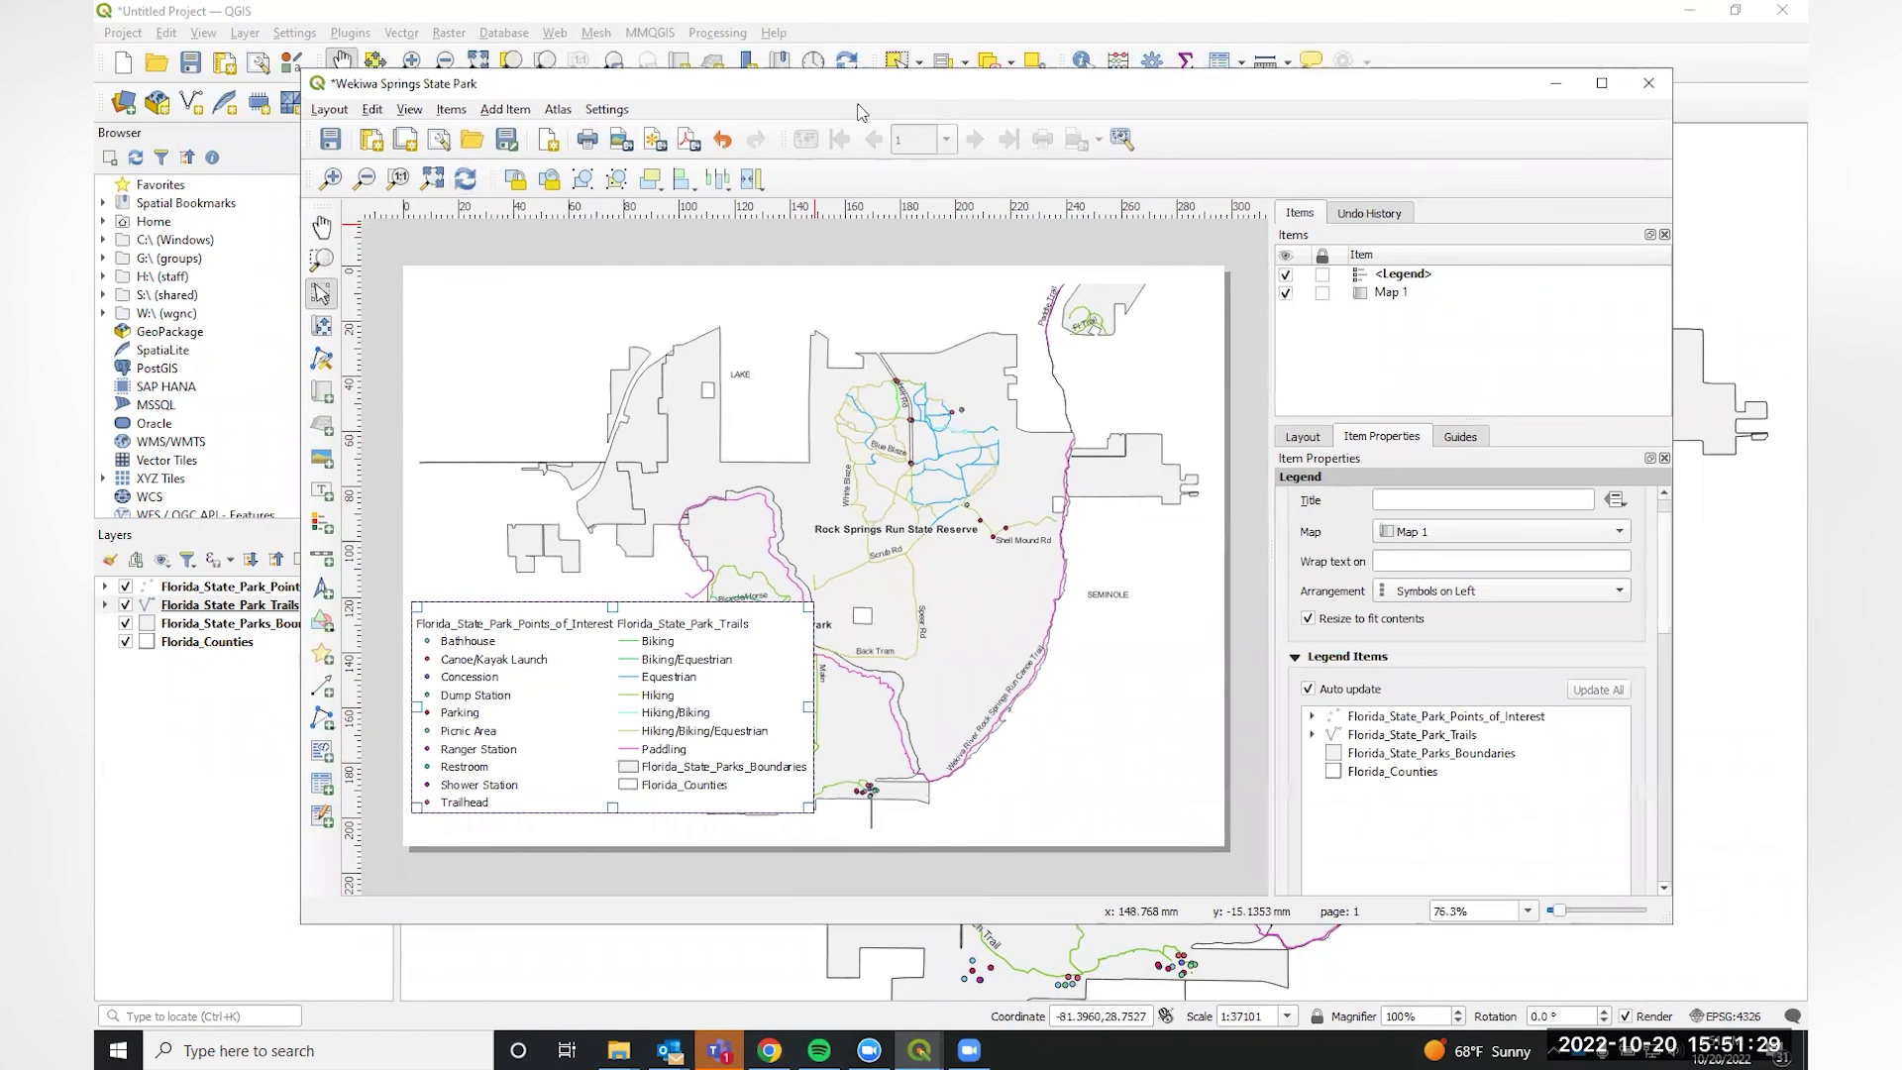
{"action": "key", "text": "alt+Tab"}
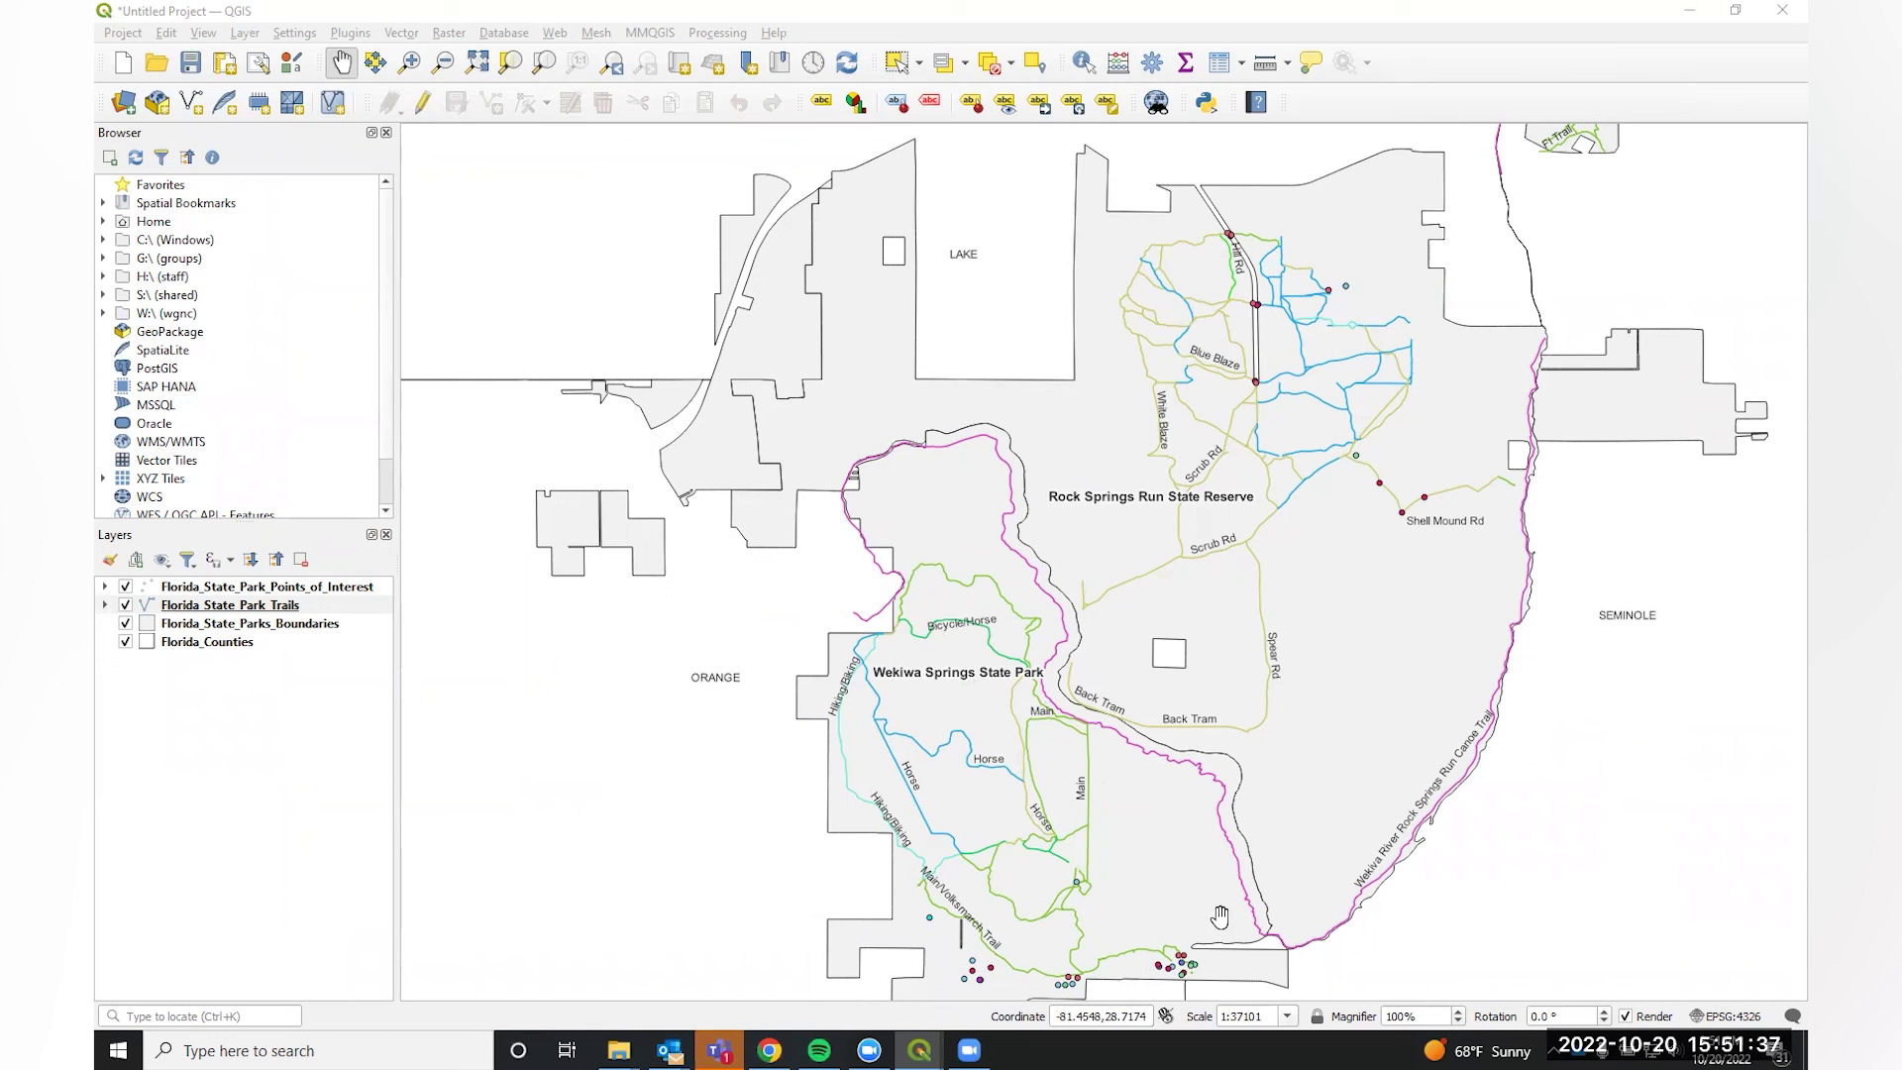
{"action": "scroll", "coordinate": [1446, 888], "scroll_direction": "down", "scroll_amount": 2}
{"action": "scroll", "coordinate": [1439, 875], "scroll_direction": "up", "scroll_amount": 2}
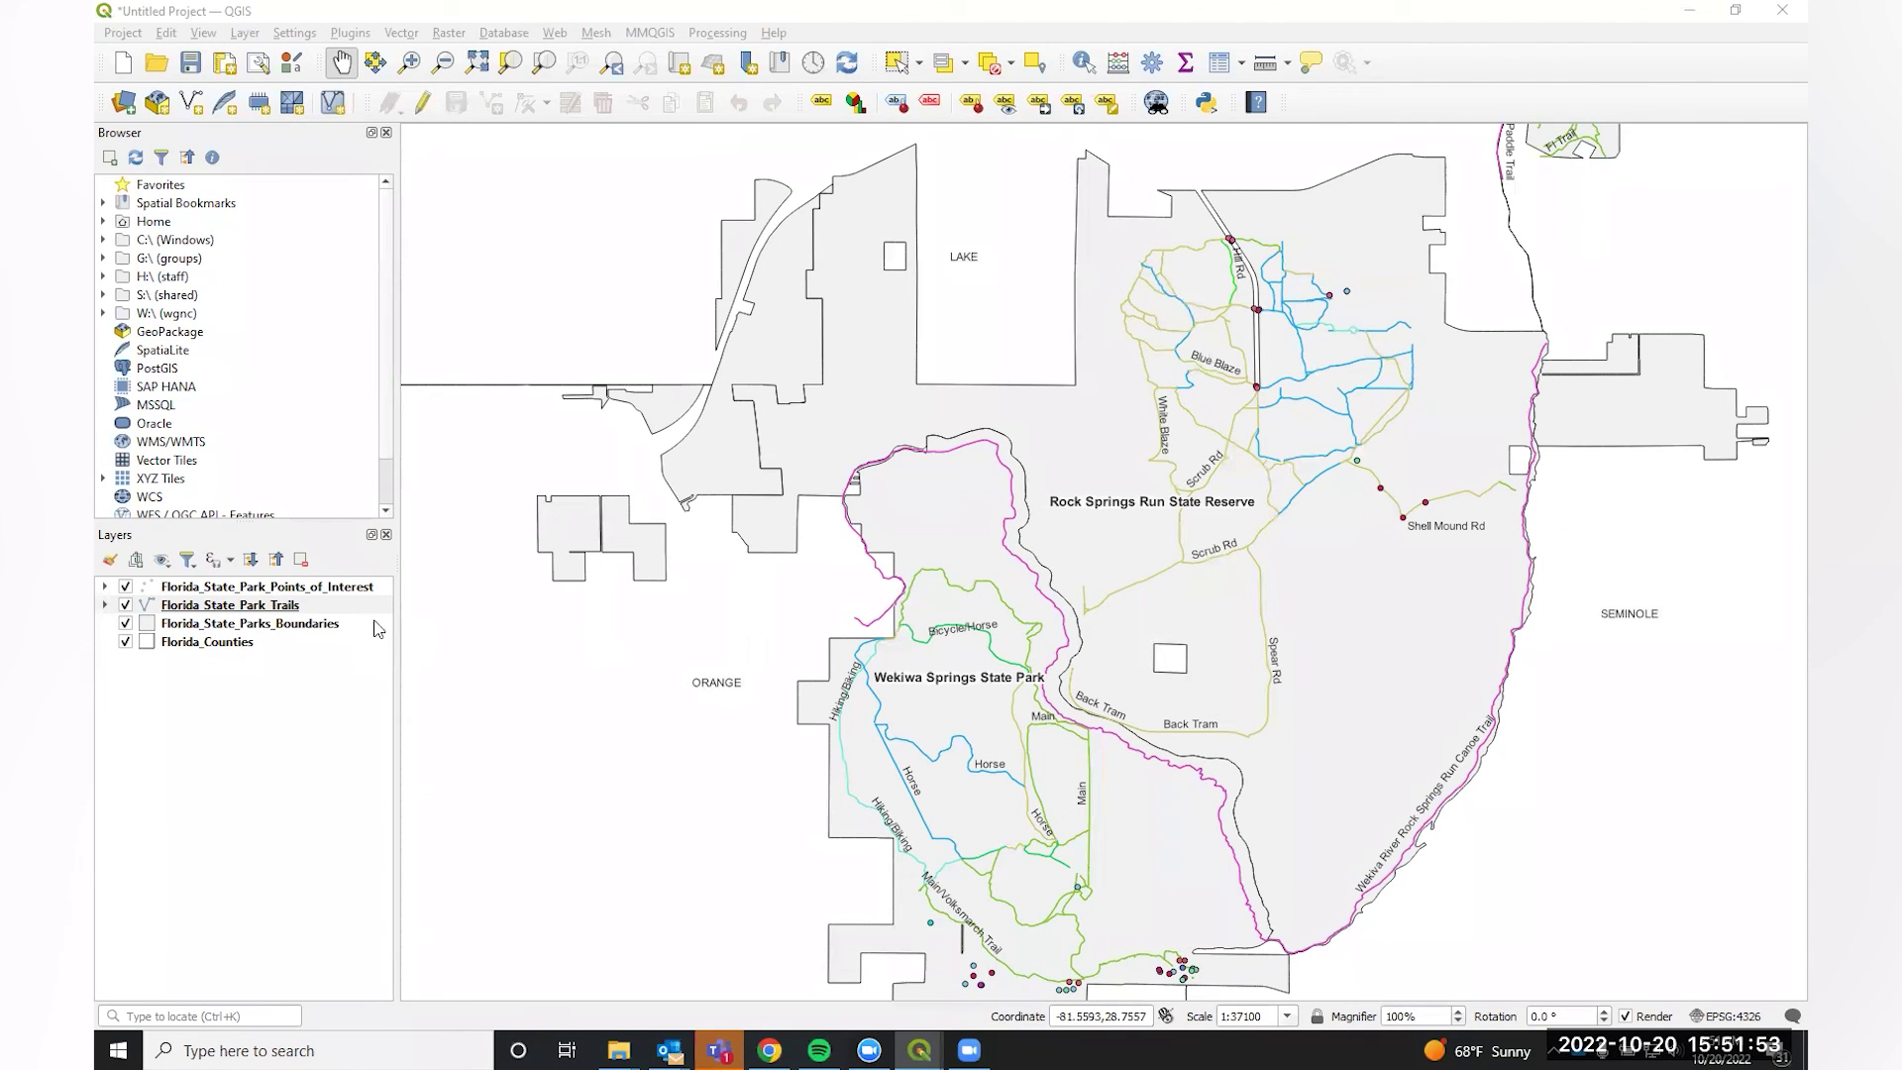
{"action": "left_click", "coordinate": [184, 628]}
{"action": "right_click", "coordinate": [196, 628]}
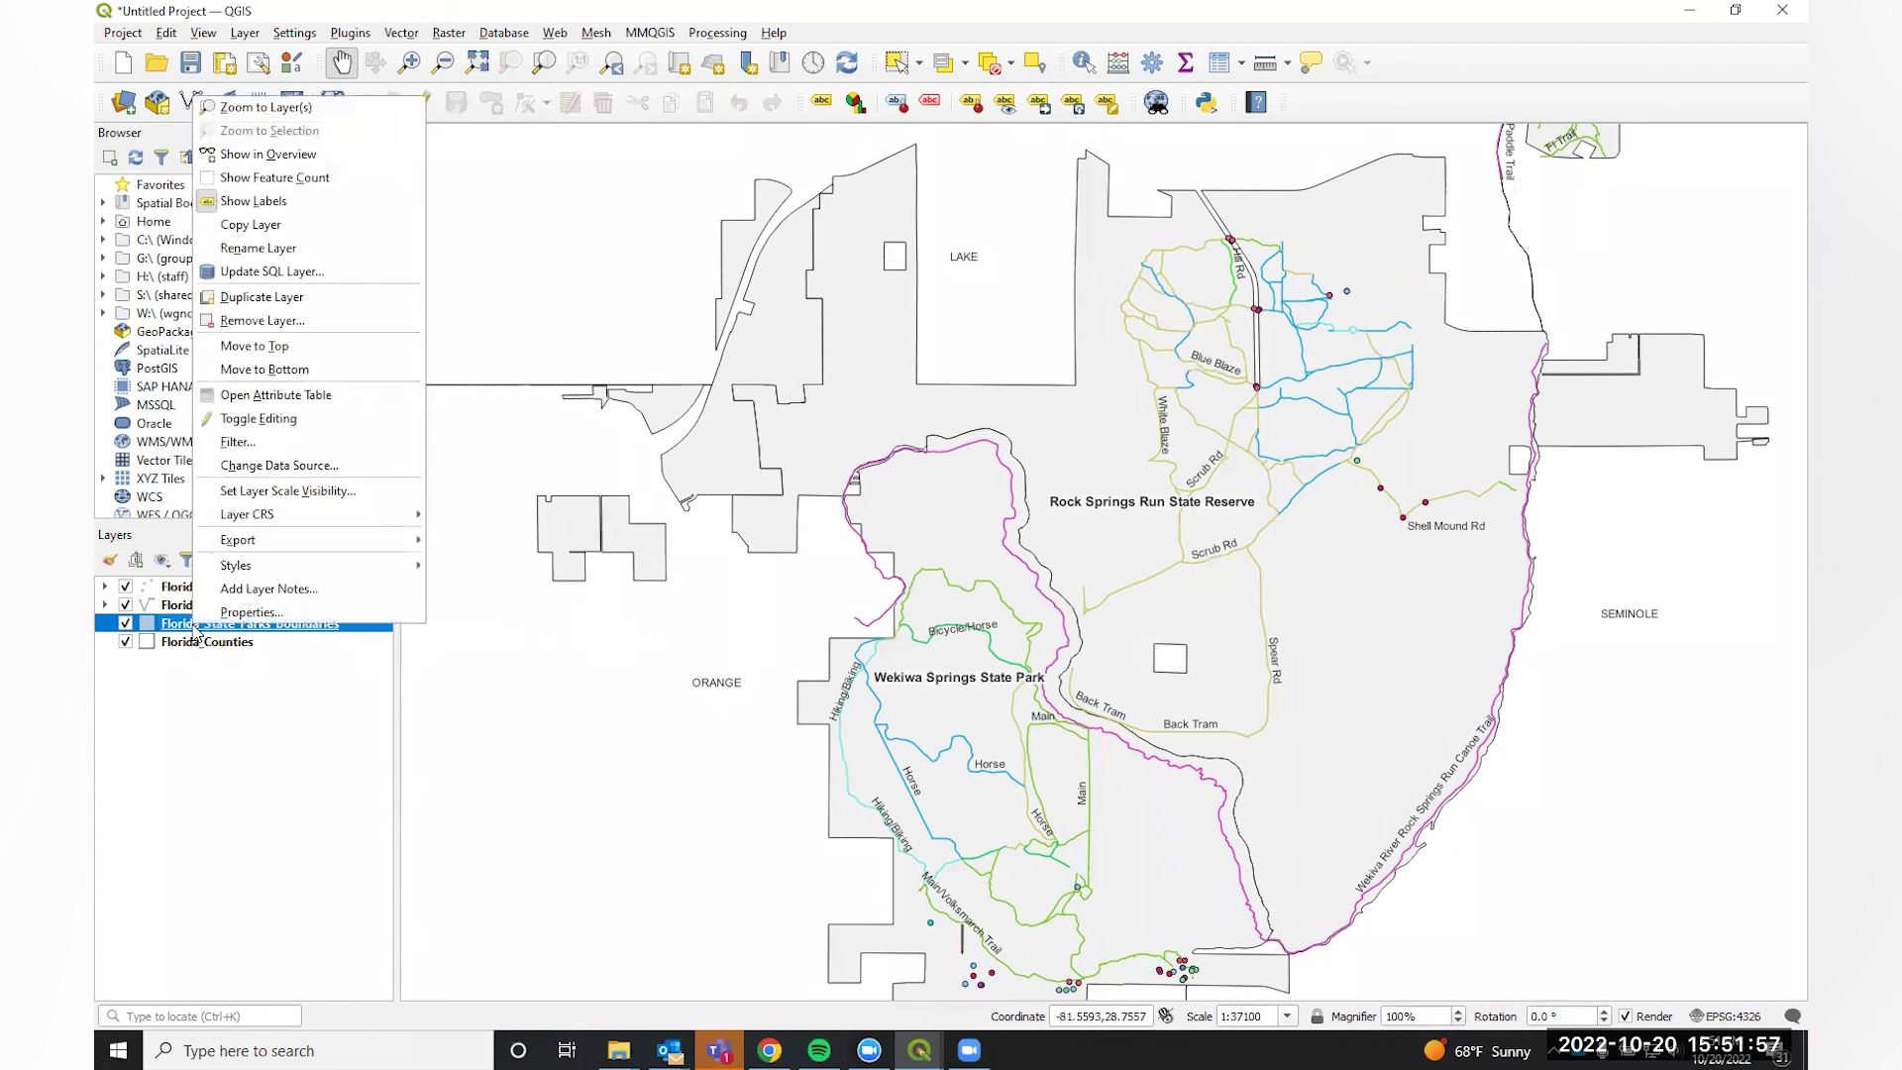
{"action": "left_click", "coordinate": [208, 616]}
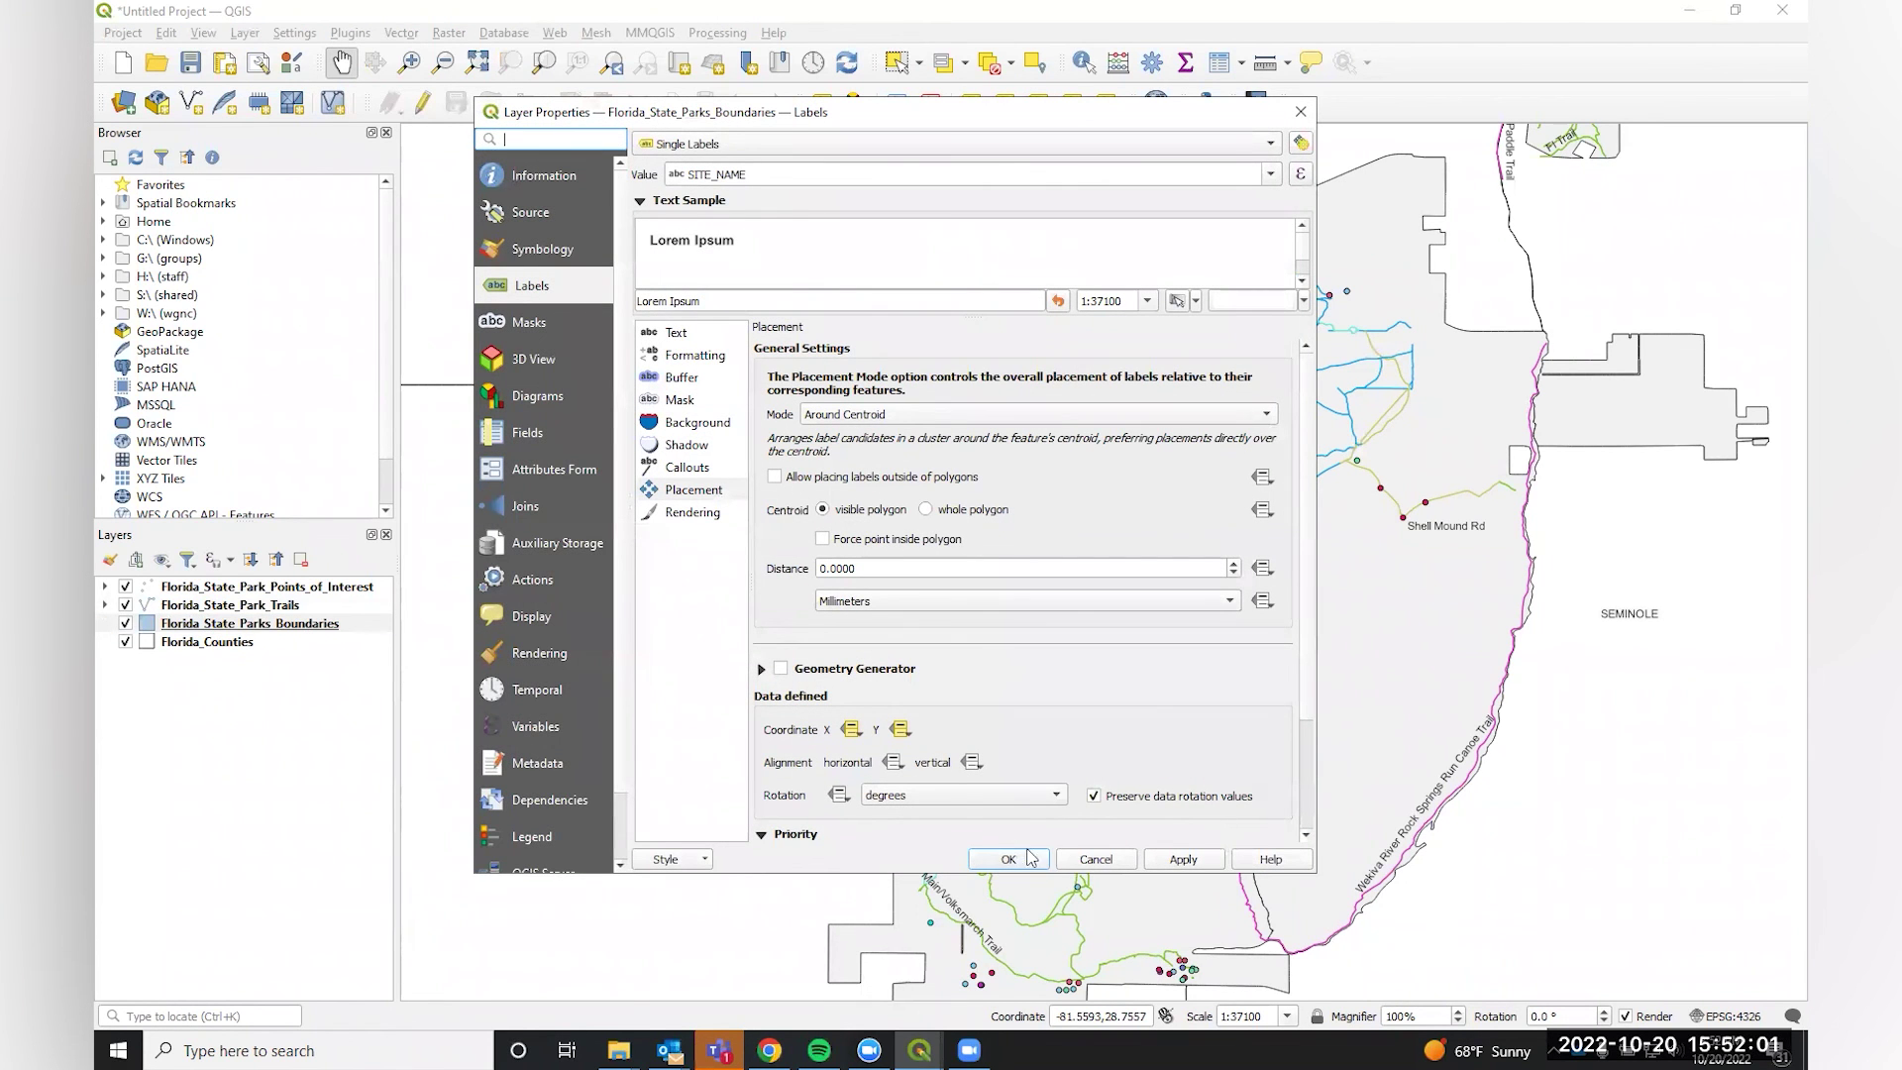
{"action": "left_click", "coordinate": [557, 256]}
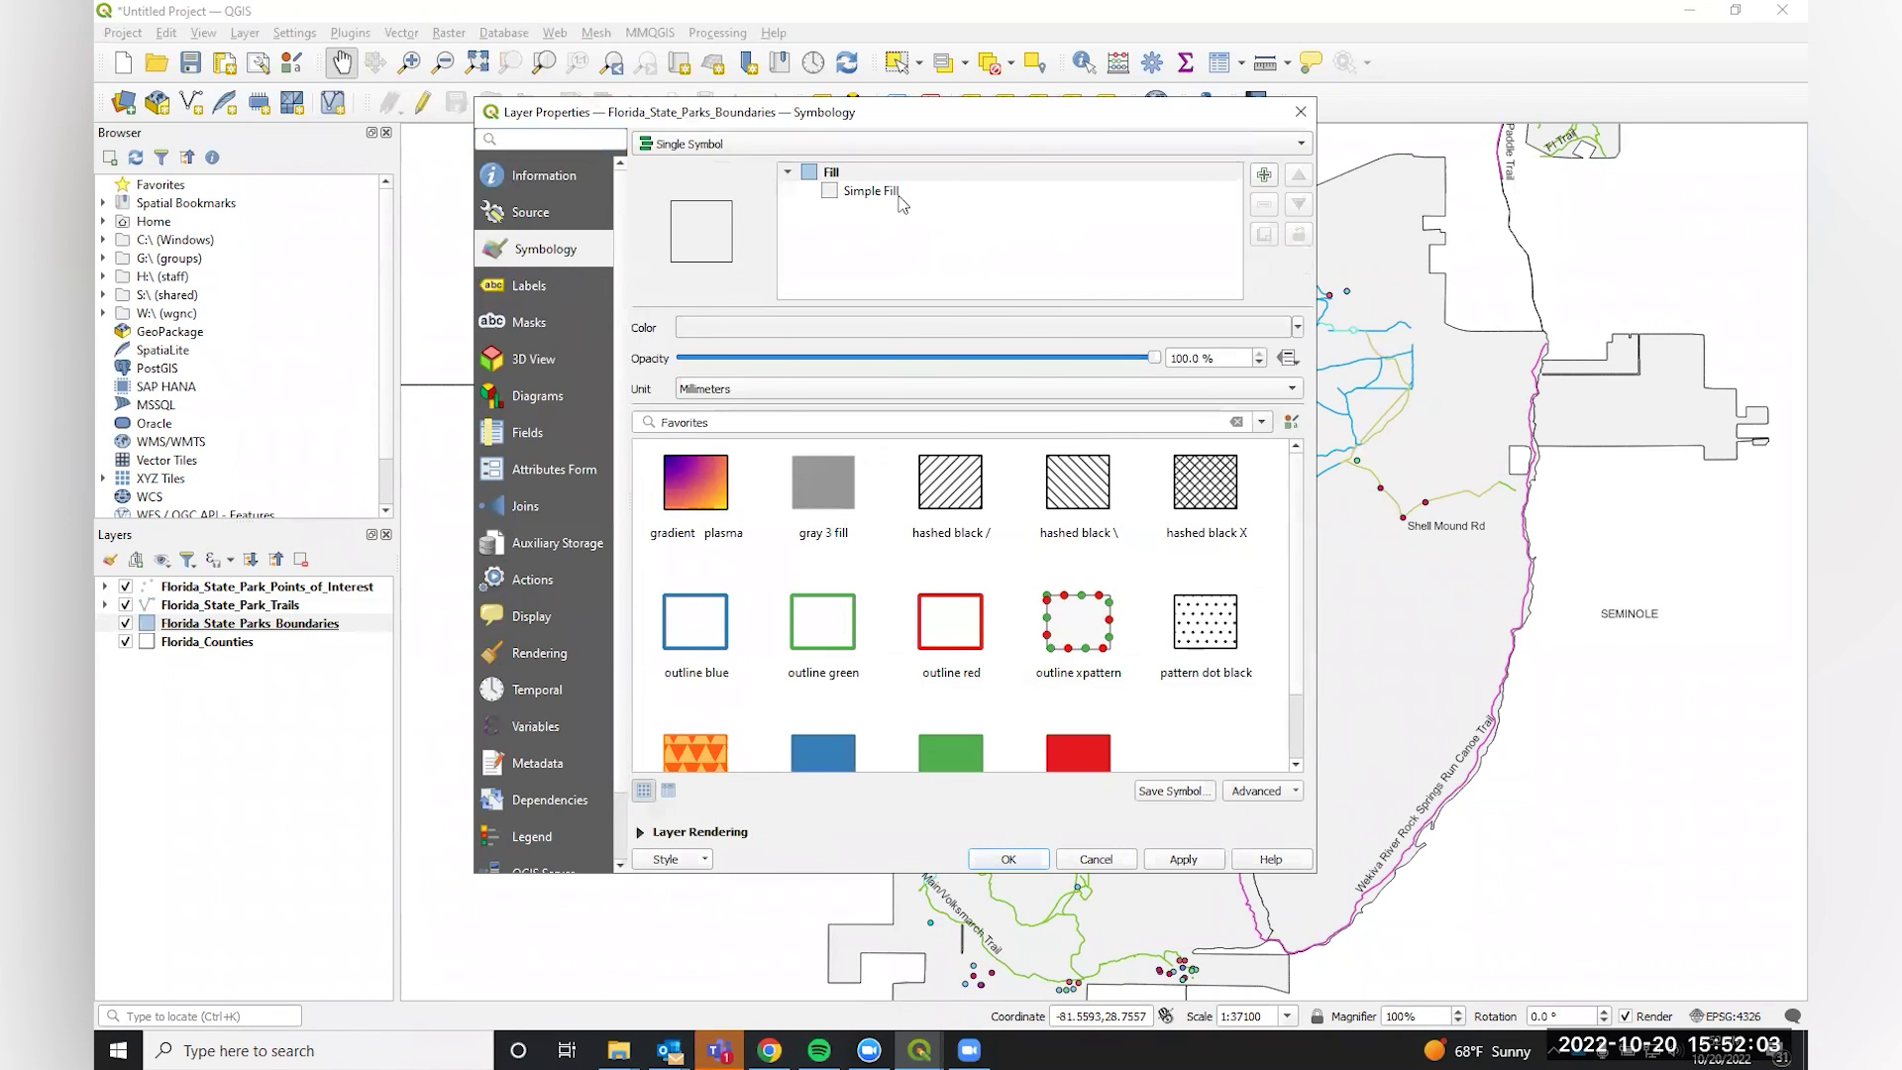
Categorize the park boundaries symbology by the SITE_NAME field and classify its values.
{"action": "left_click", "coordinate": [849, 137]}
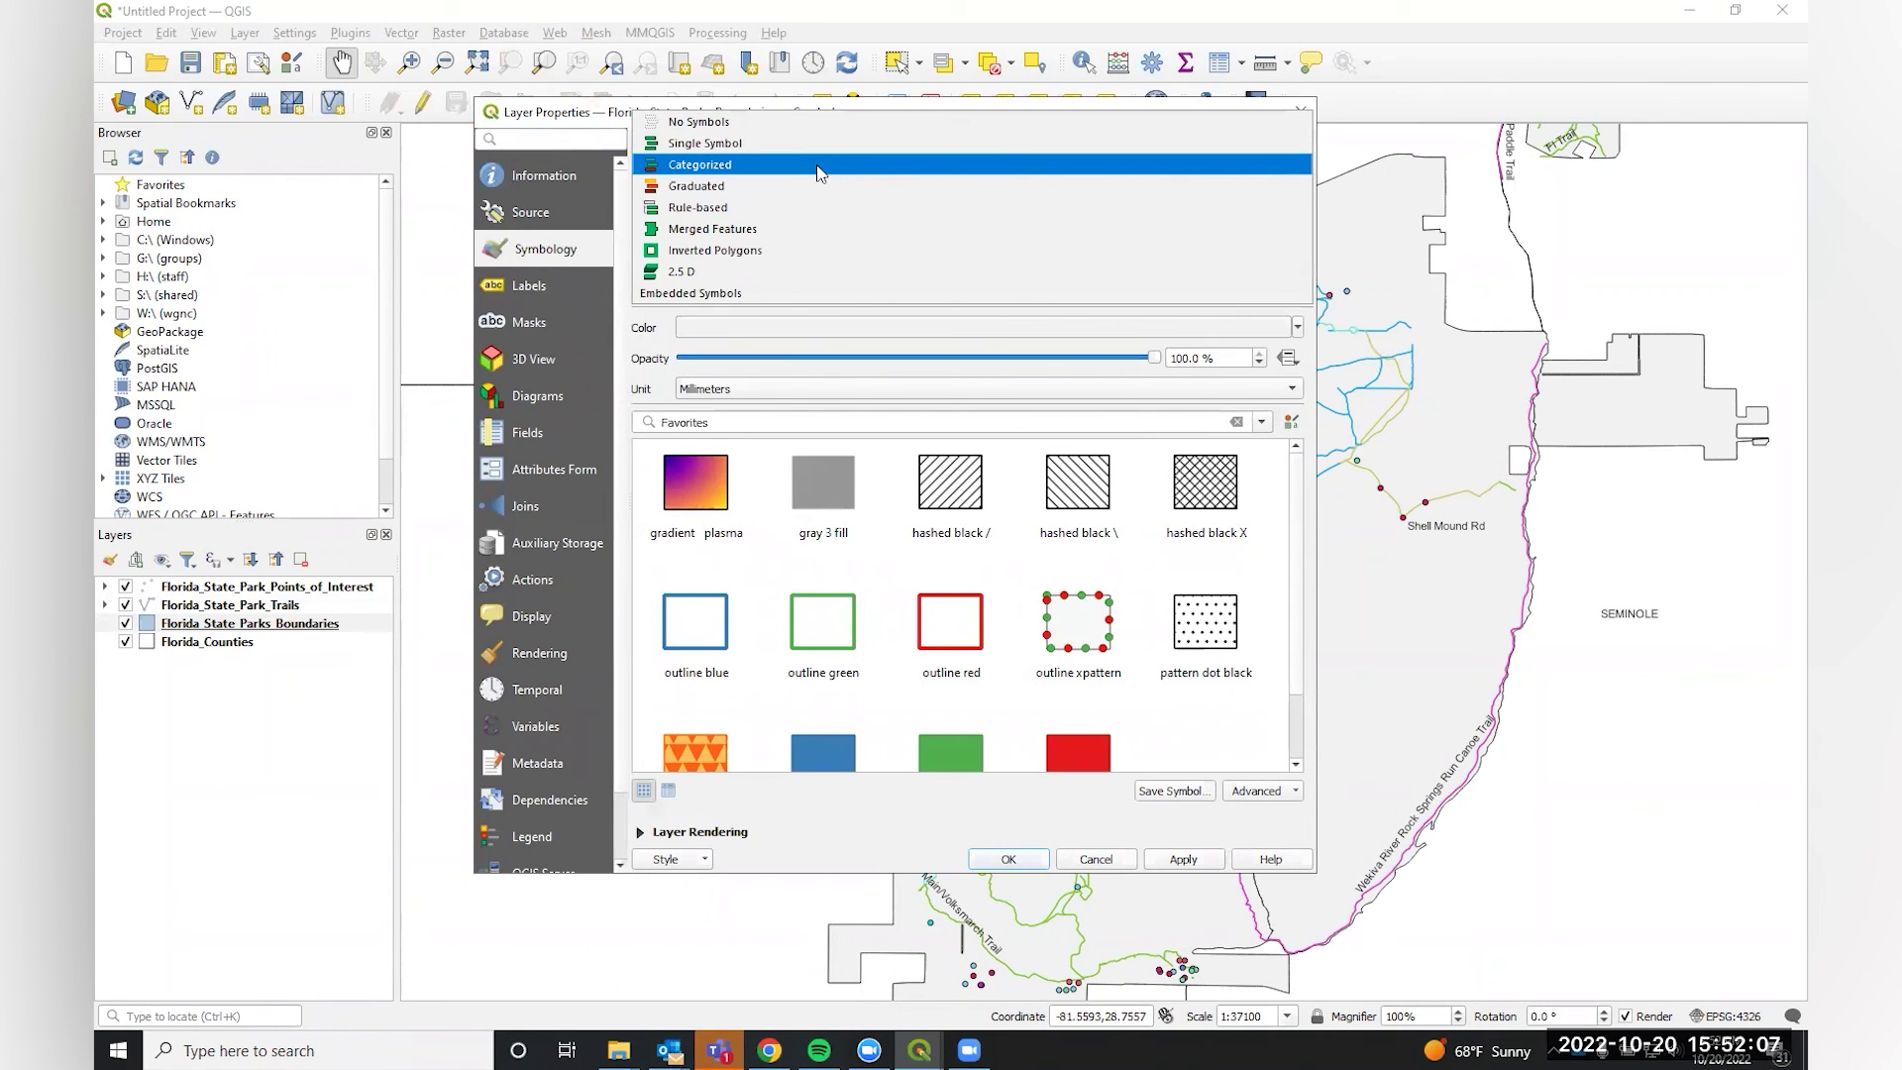
{"action": "left_click", "coordinate": [816, 165]}
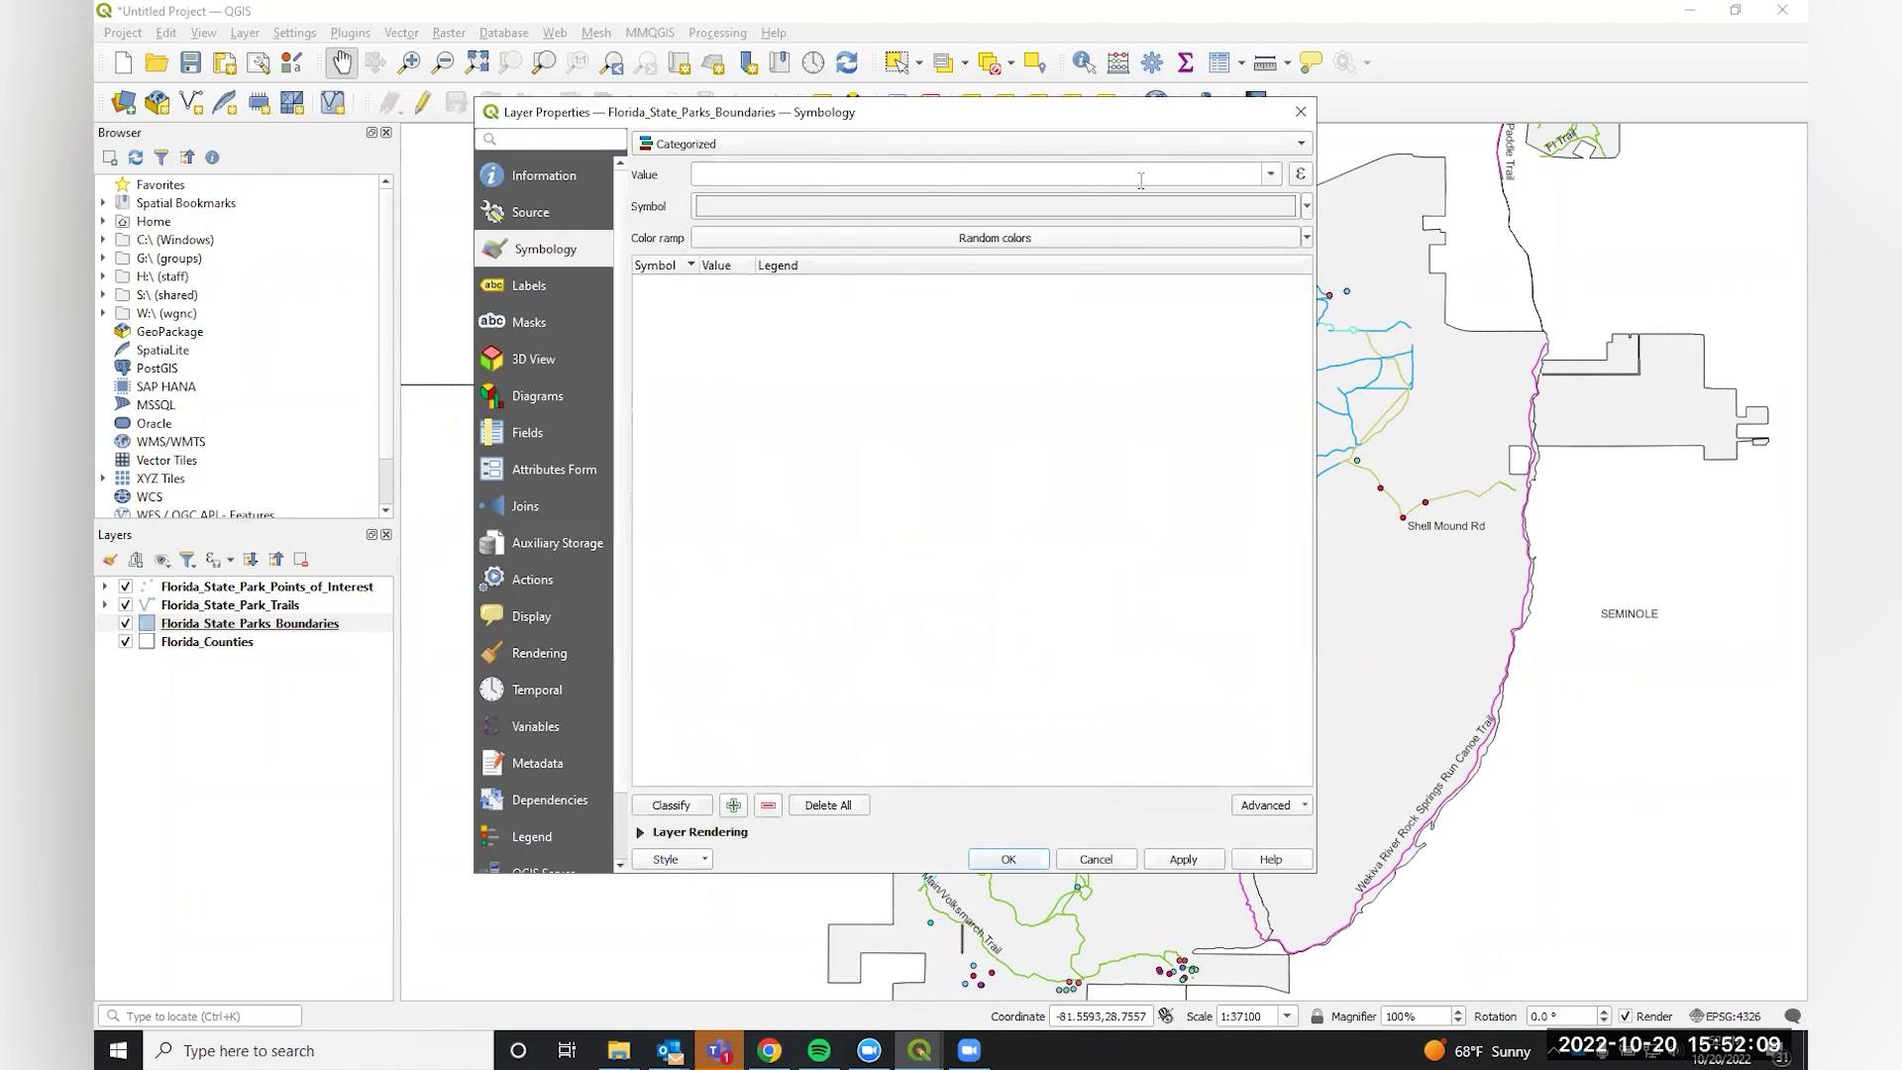
{"action": "left_click", "coordinate": [1271, 174]}
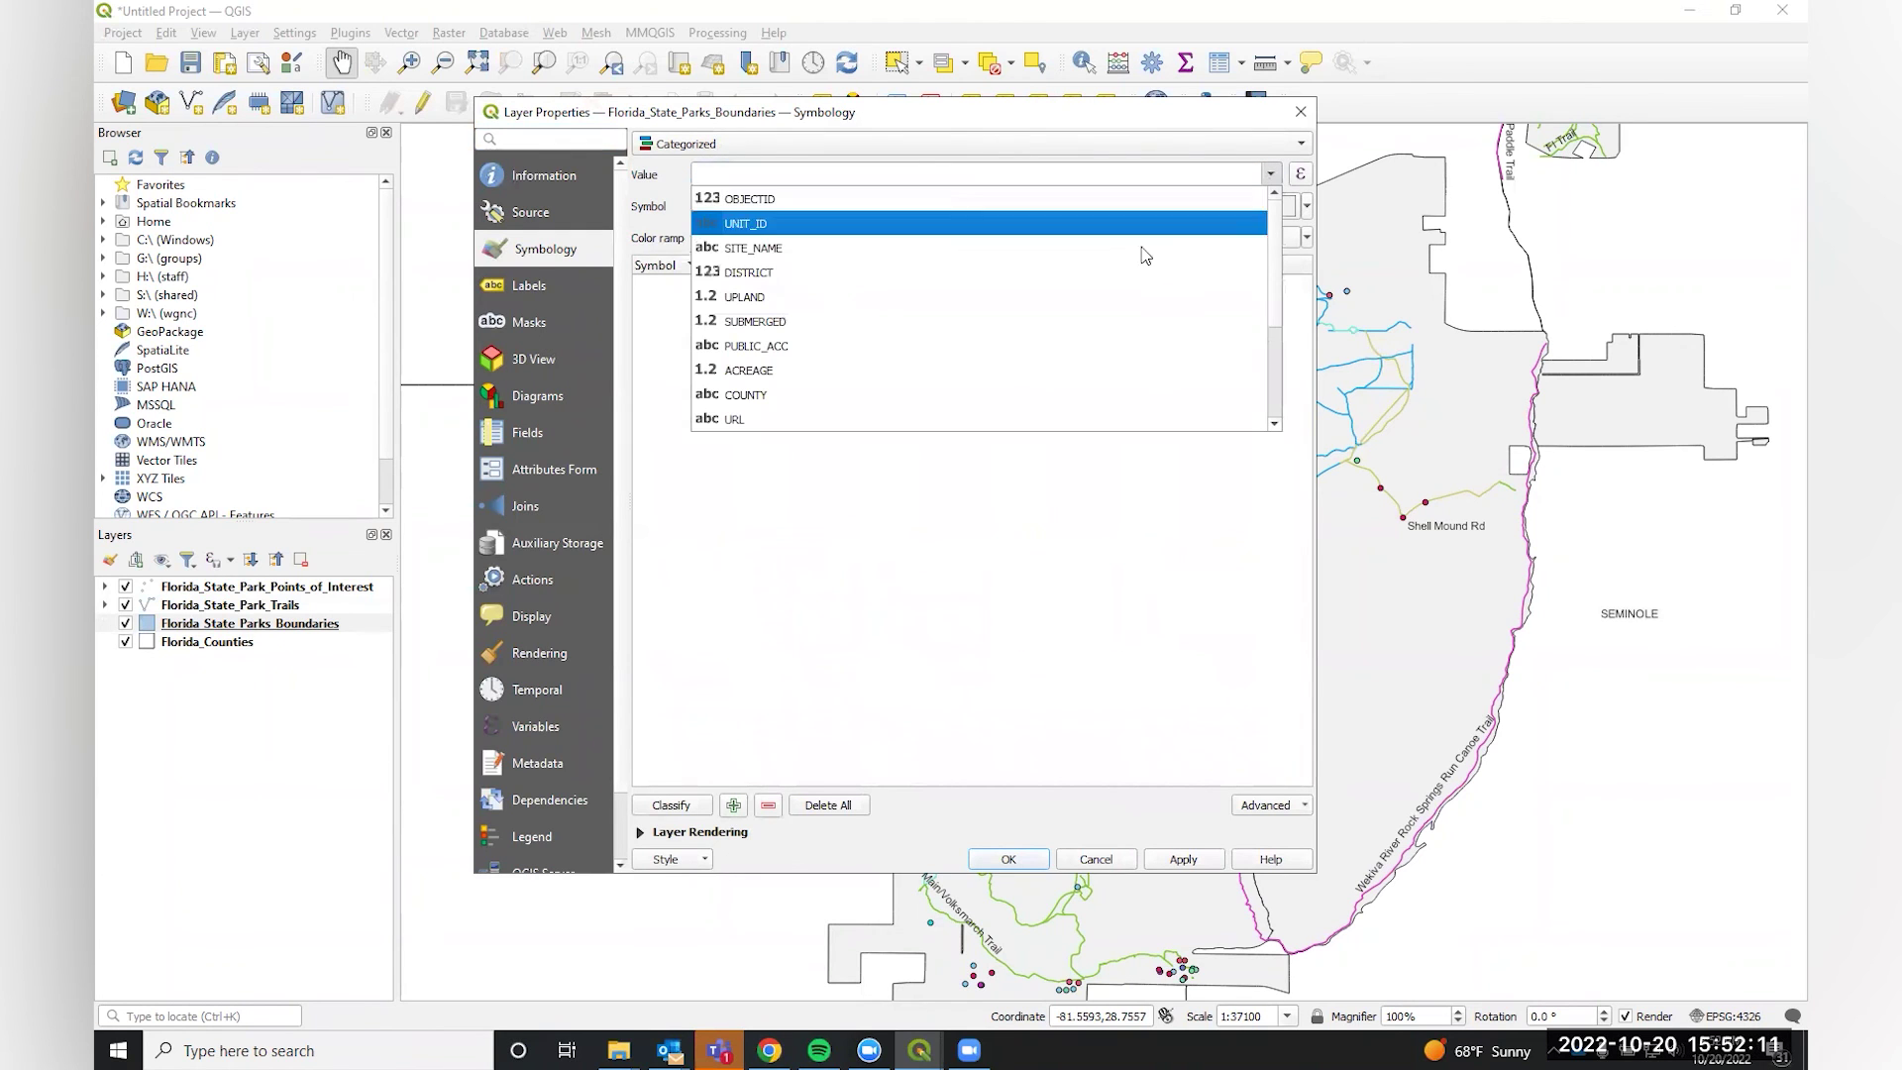
{"action": "left_click", "coordinate": [1051, 255]}
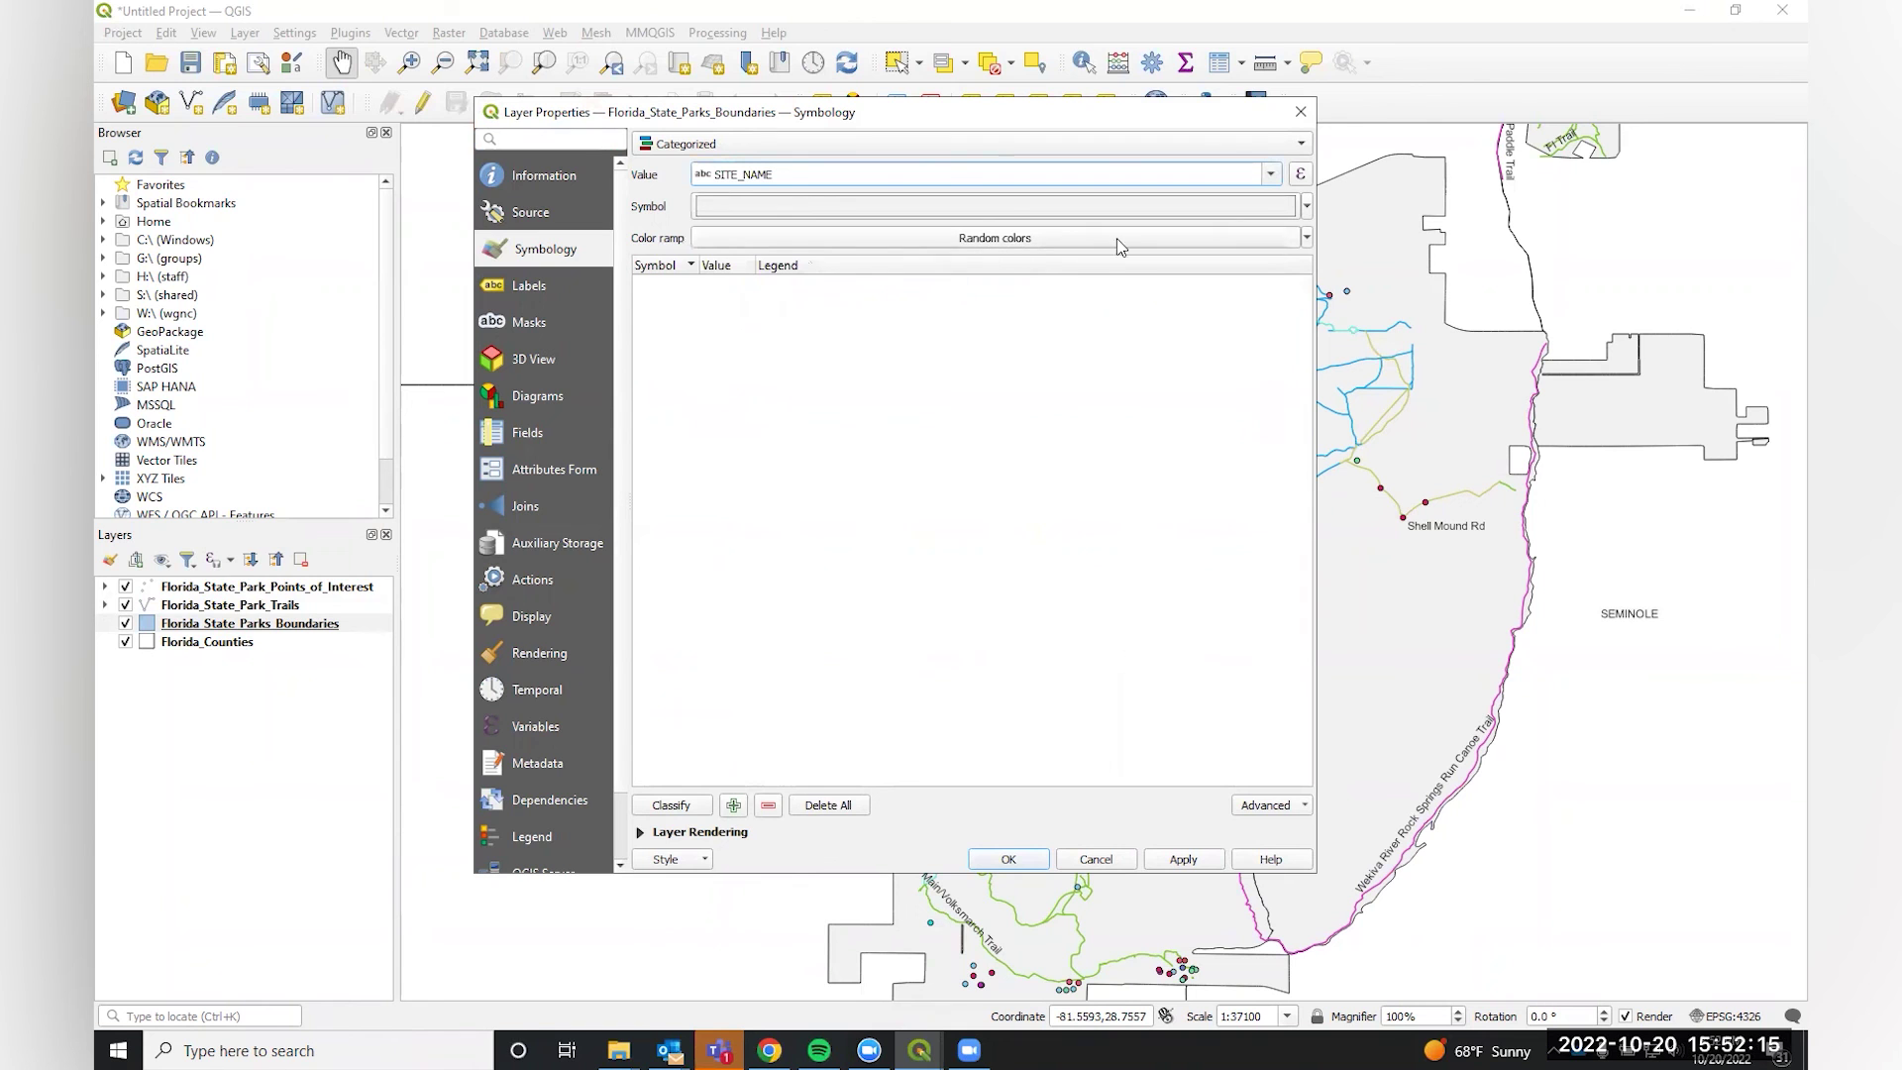
{"action": "left_click", "coordinate": [670, 807]}
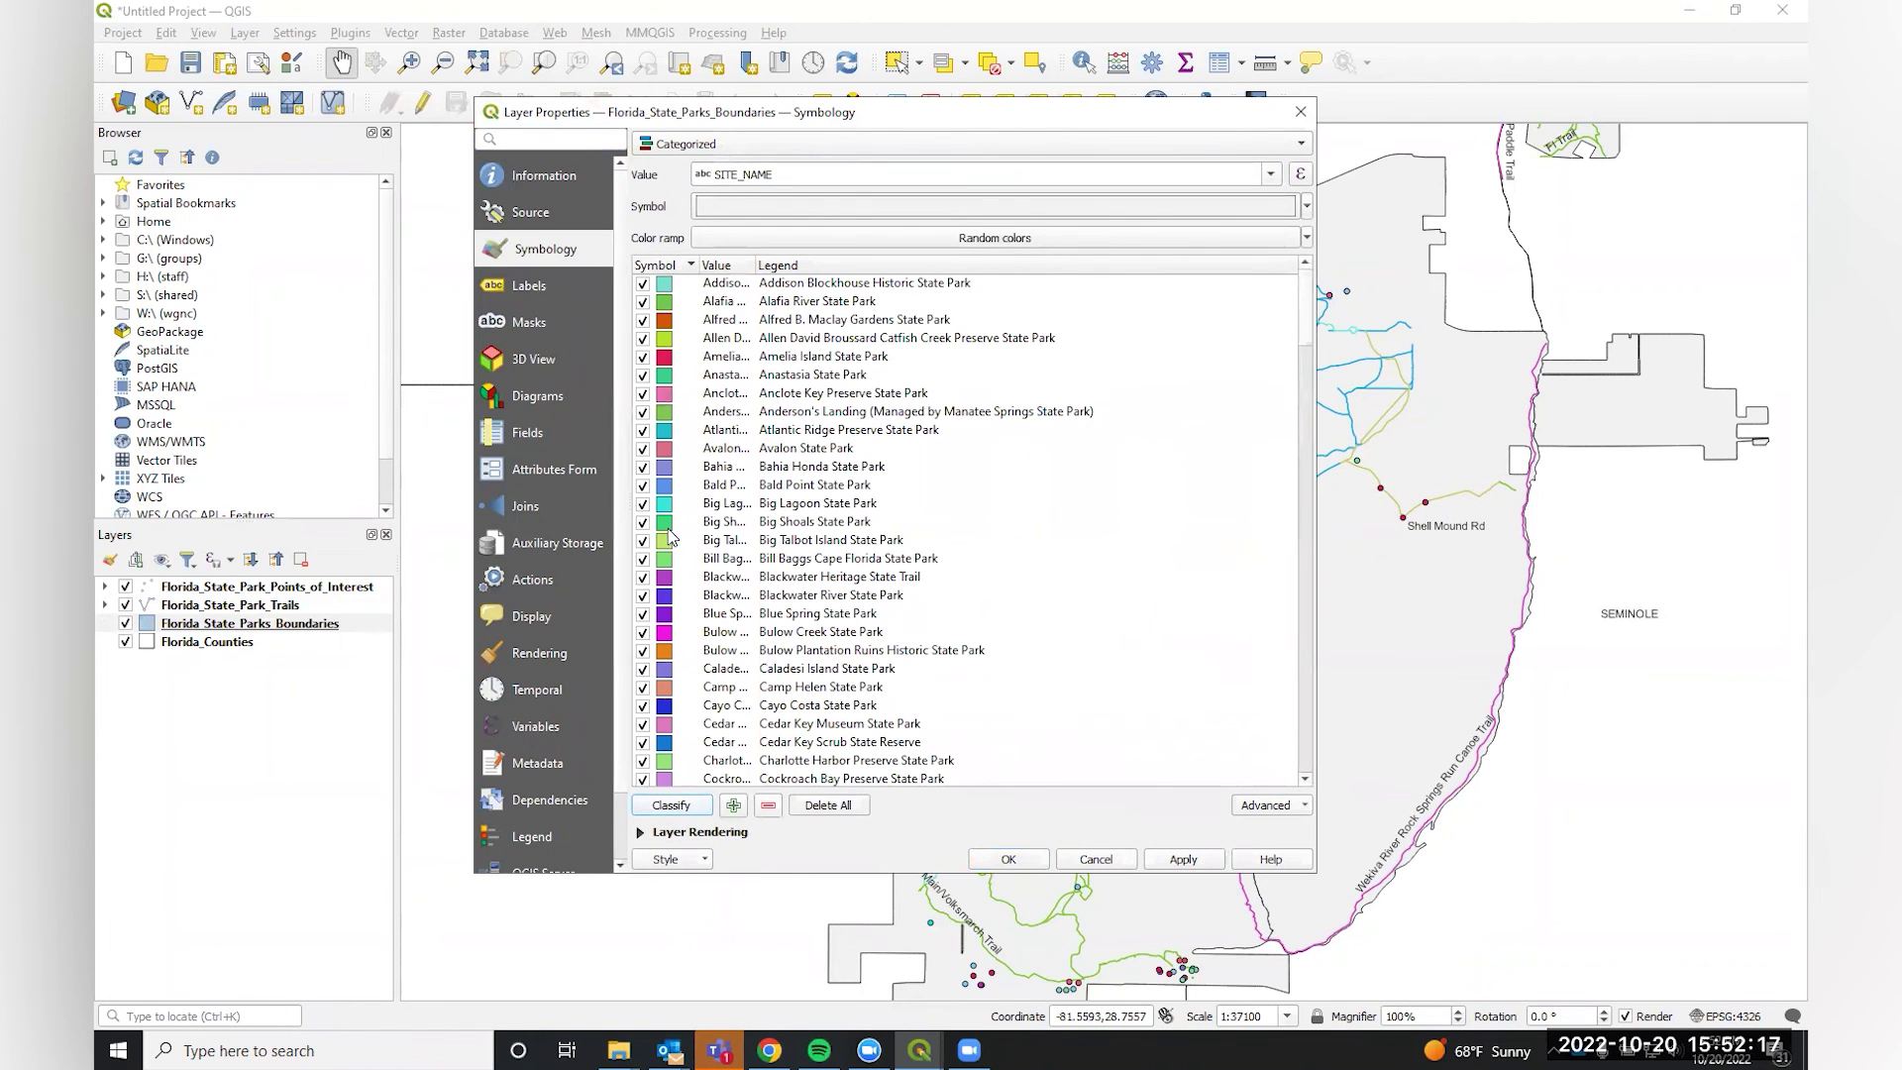
Set the Wekiwa Springs State Park class fill to a dark gray sampled from the screen.
{"action": "scroll", "coordinate": [765, 585], "scroll_direction": "down", "scroll_amount": 20}
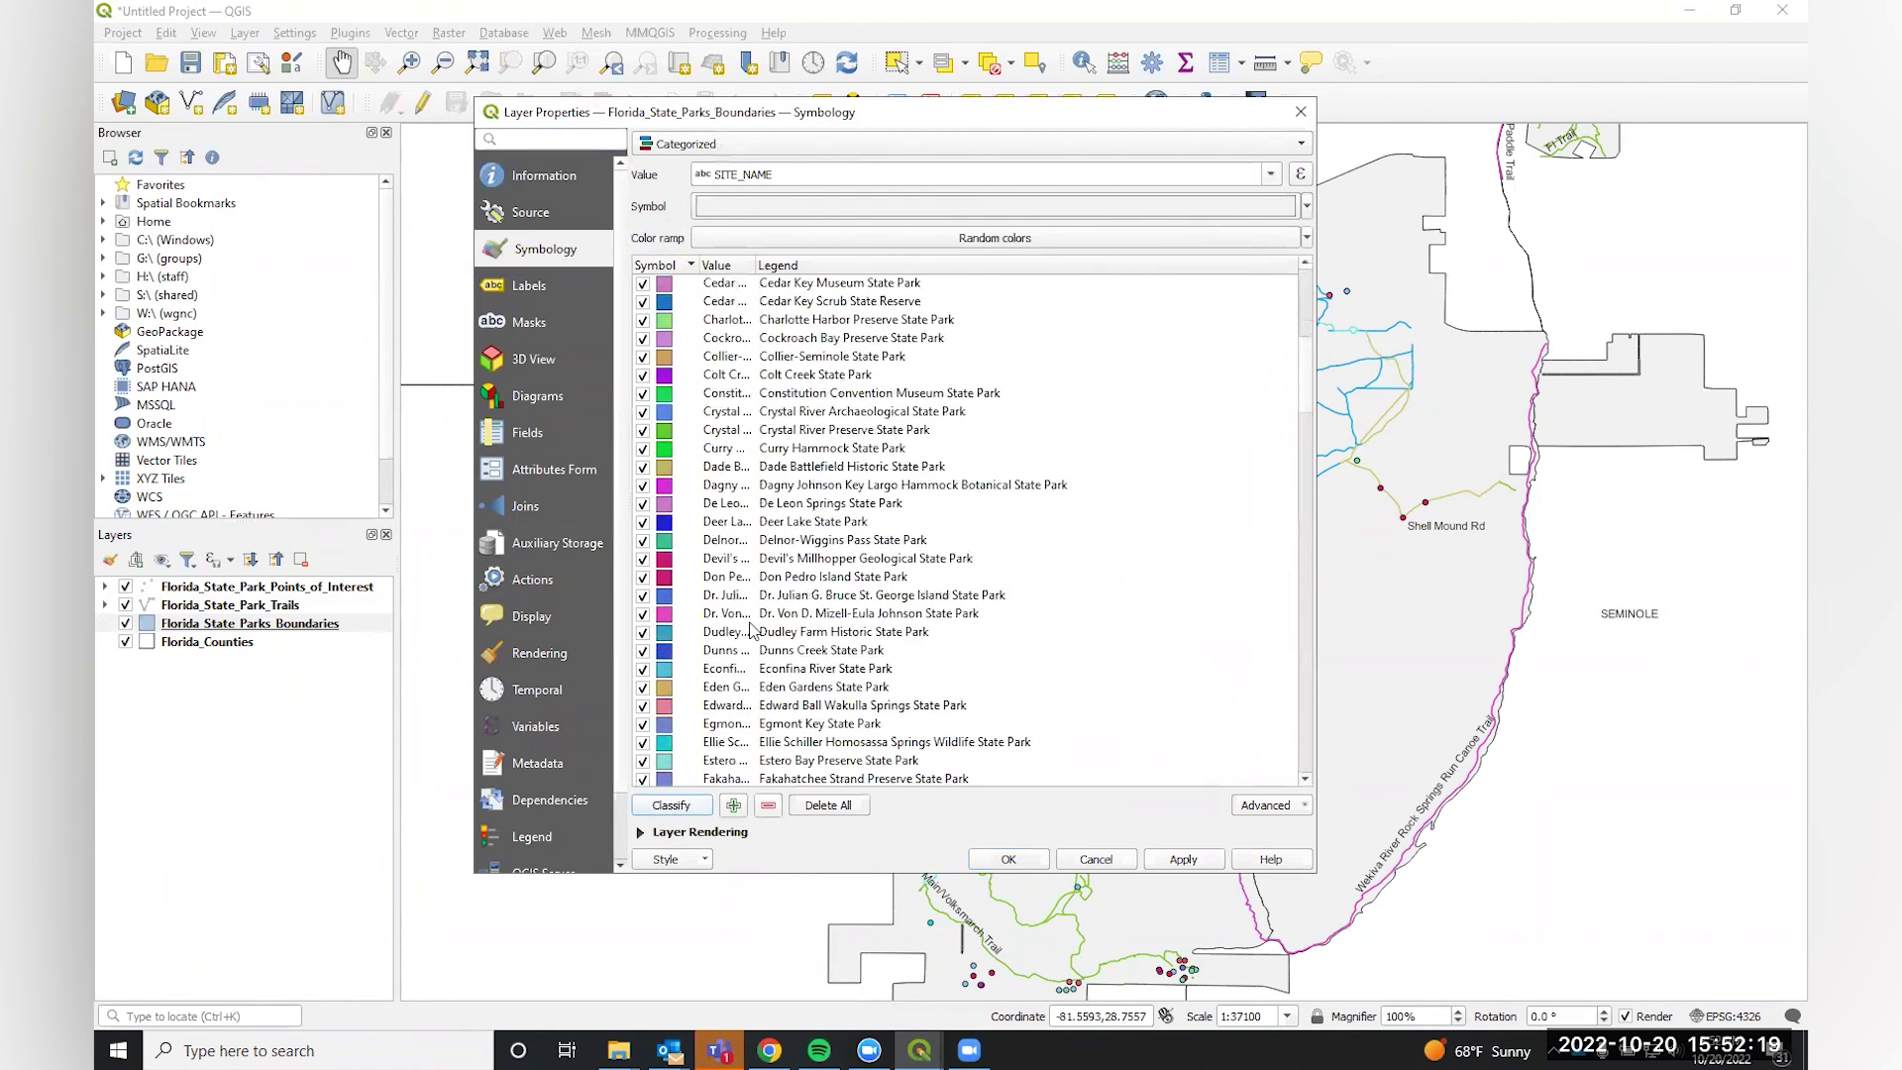
{"action": "scroll", "coordinate": [749, 634], "scroll_direction": "down", "scroll_amount": 15}
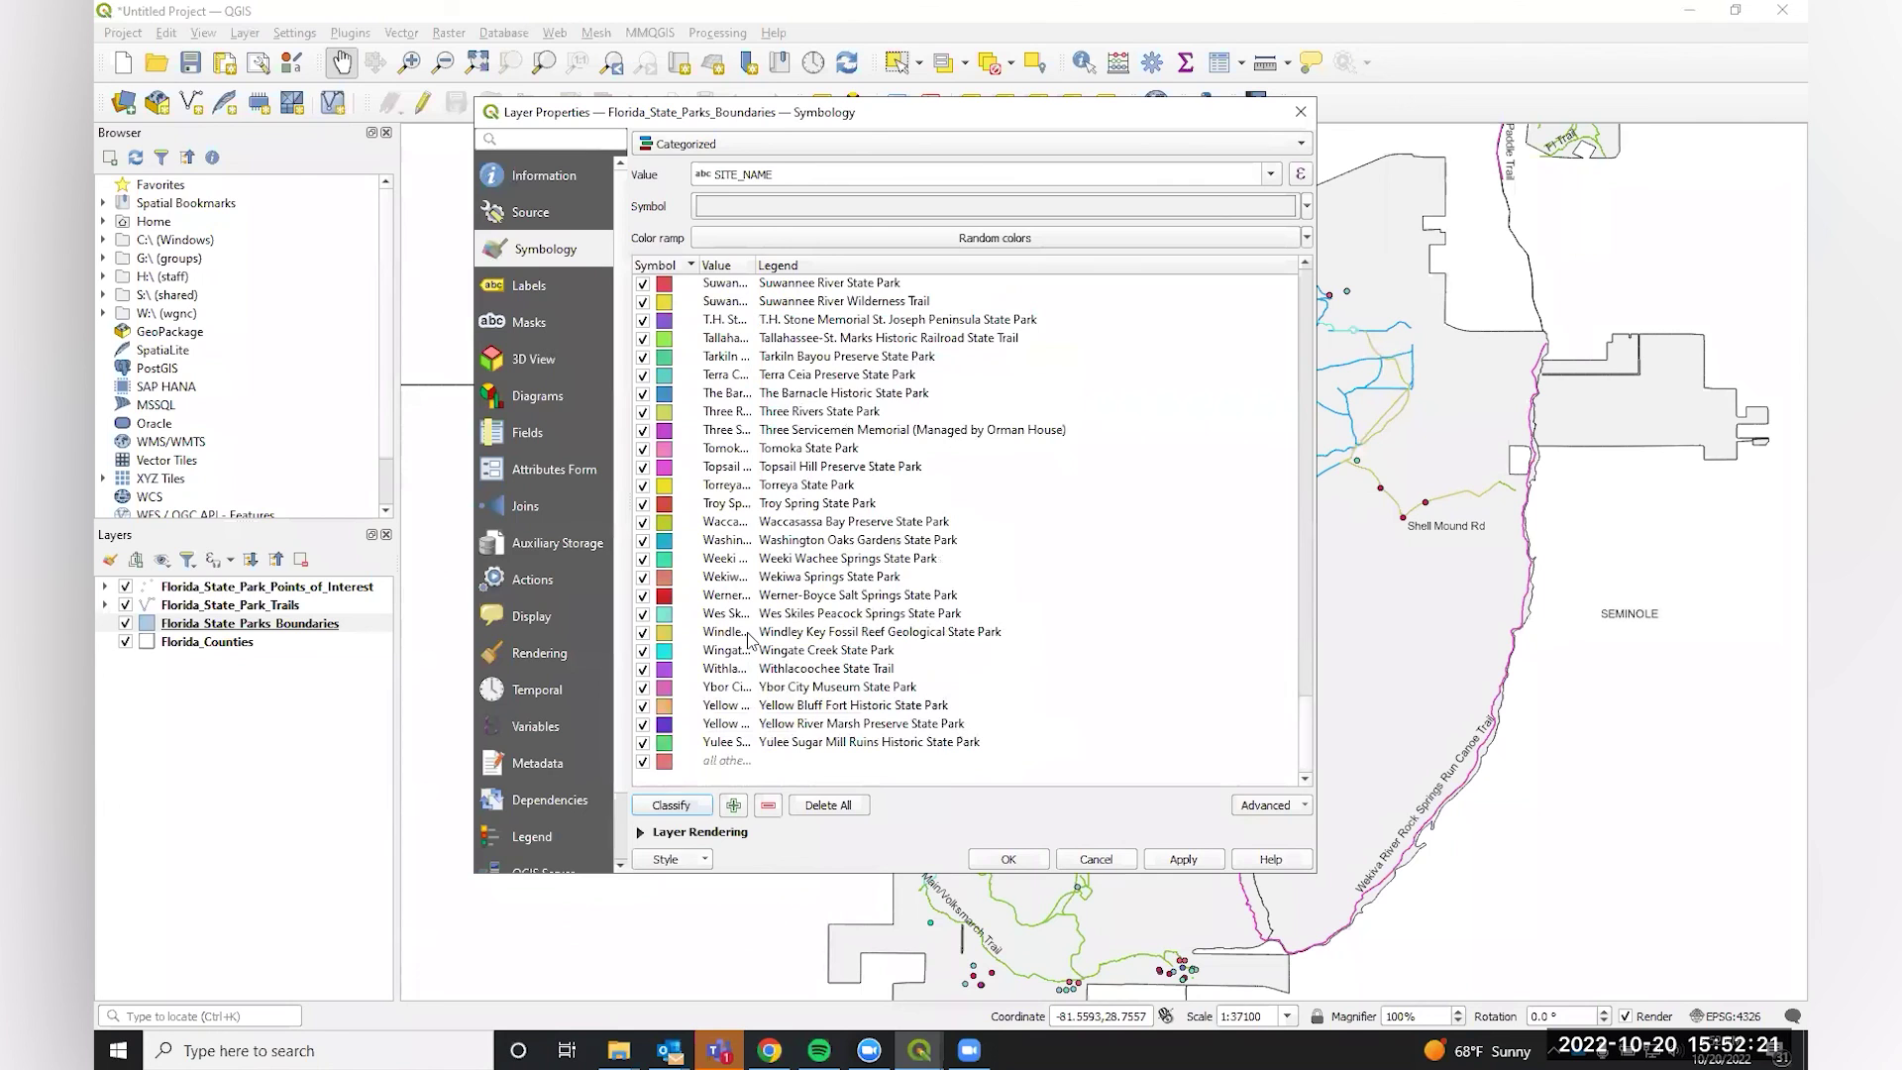
{"action": "left_click", "coordinate": [734, 583]}
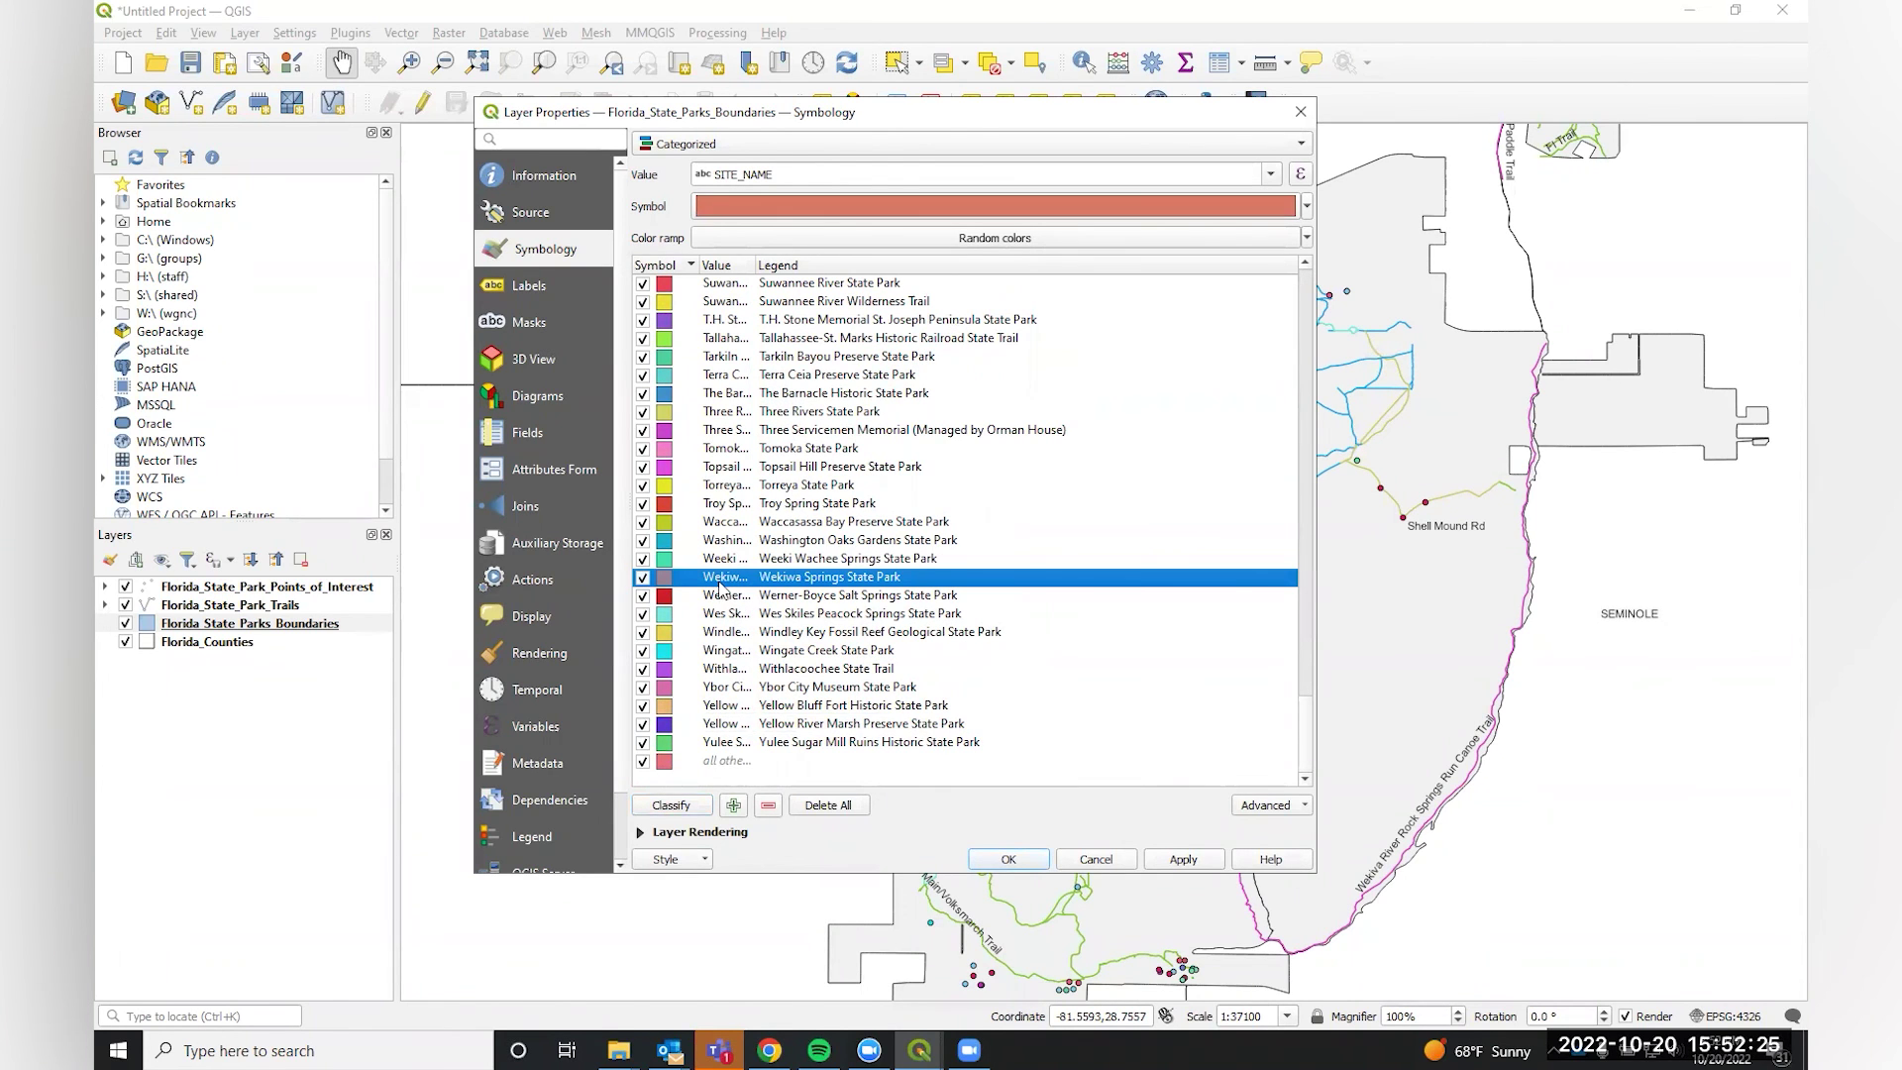
{"action": "left_click", "coordinate": [1289, 212]}
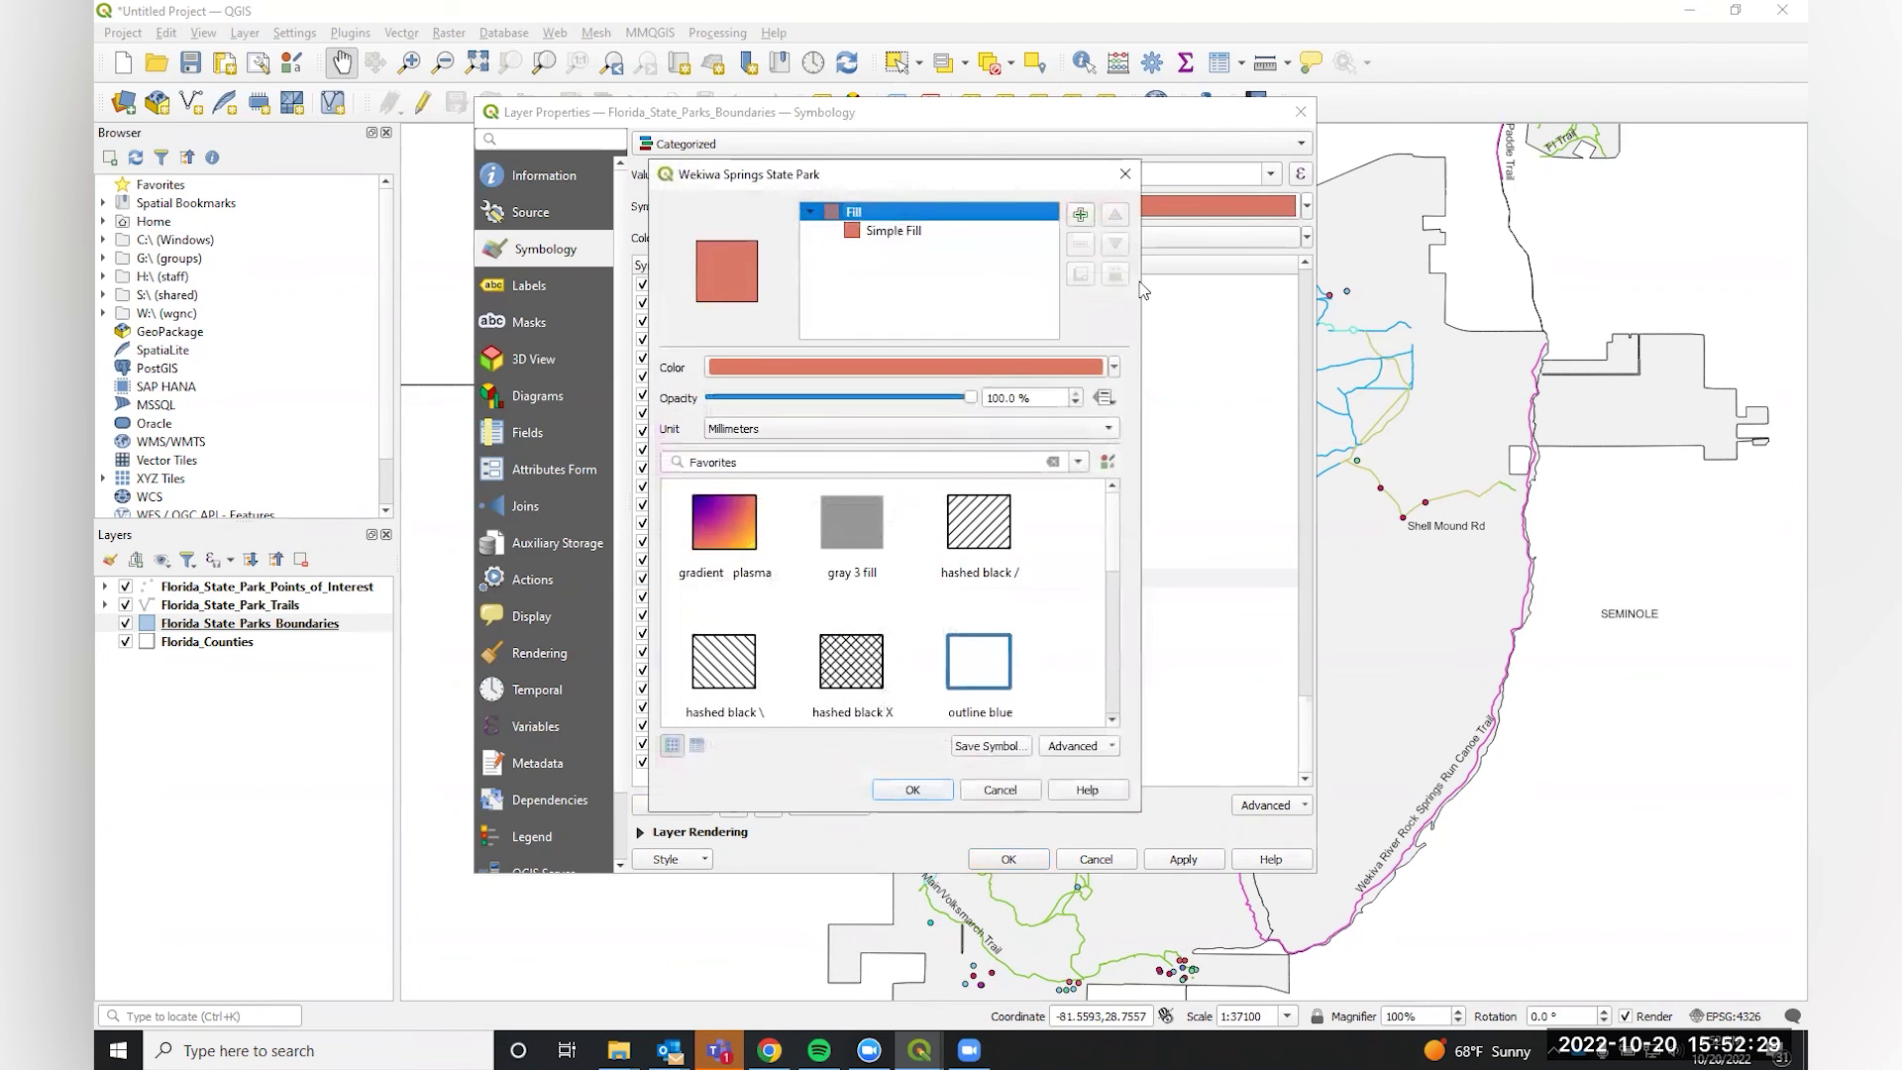
{"action": "left_click", "coordinate": [1115, 366]}
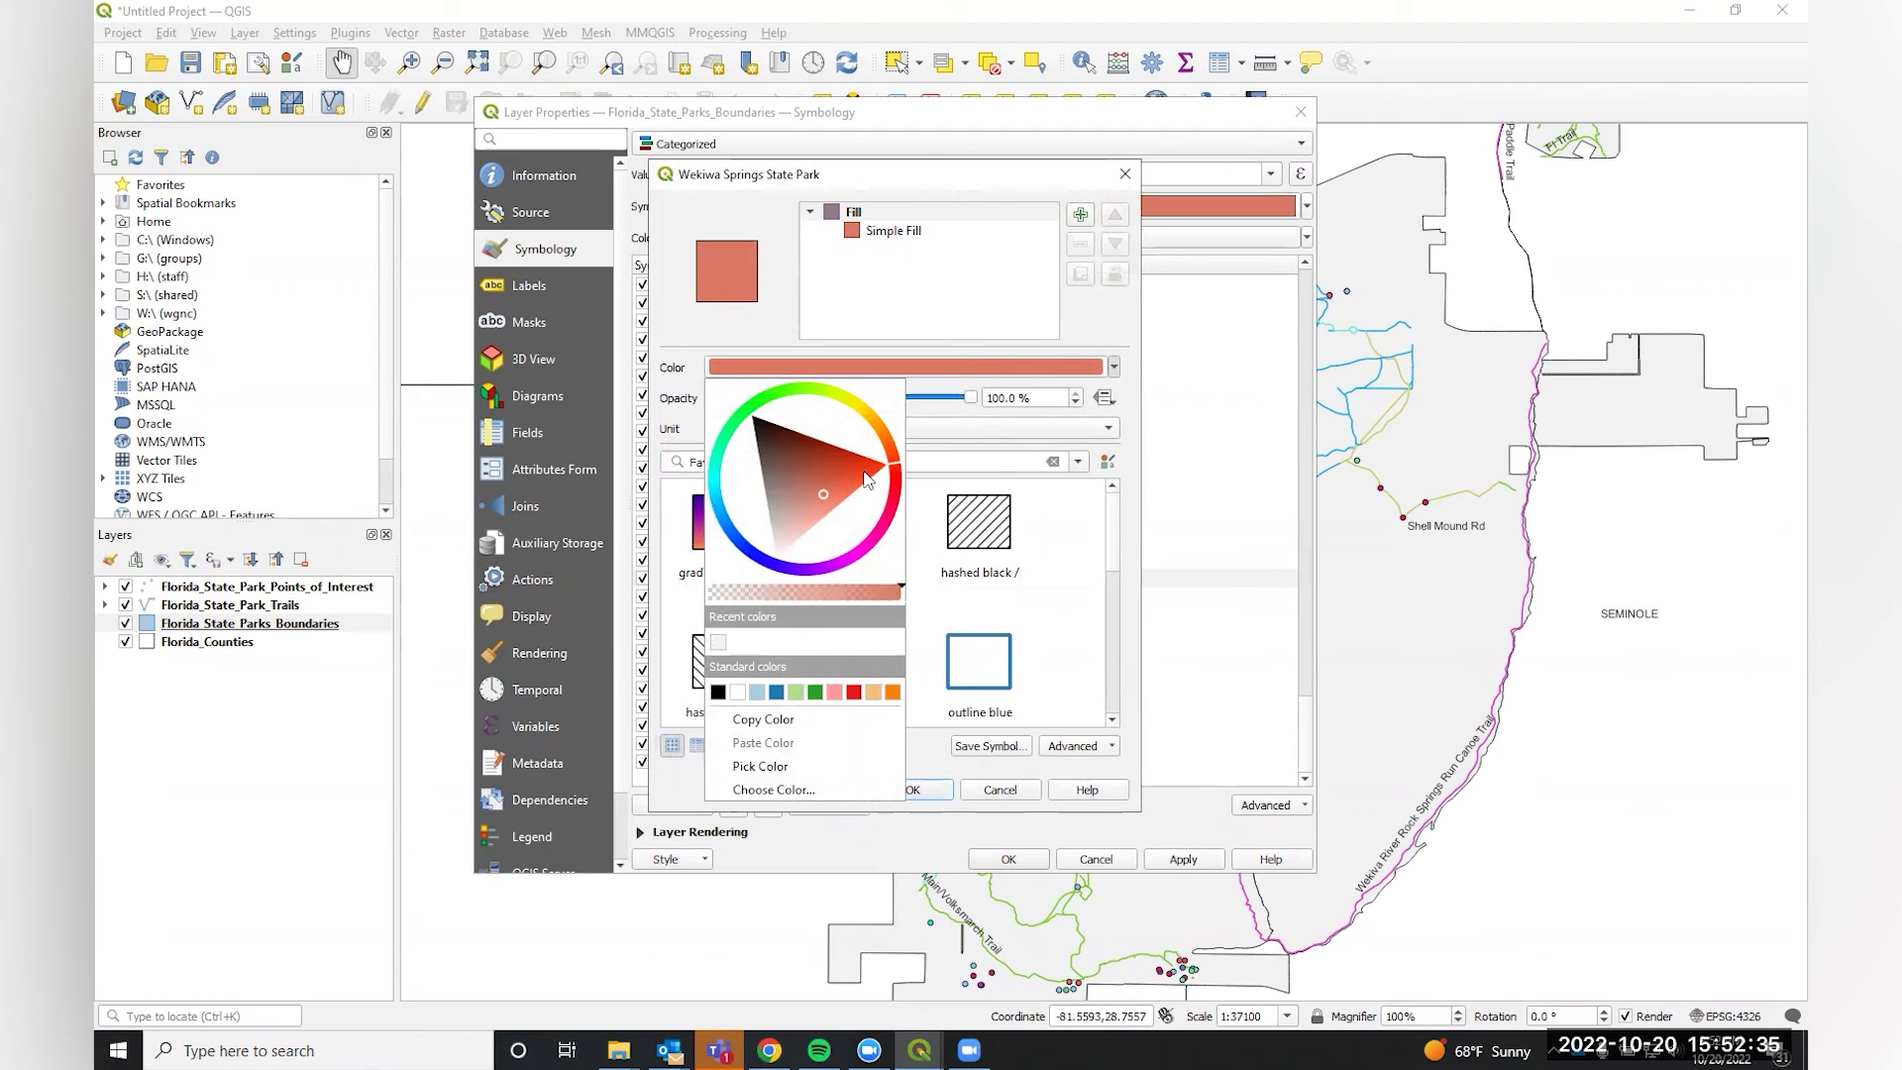
{"action": "left_click", "coordinate": [781, 763]}
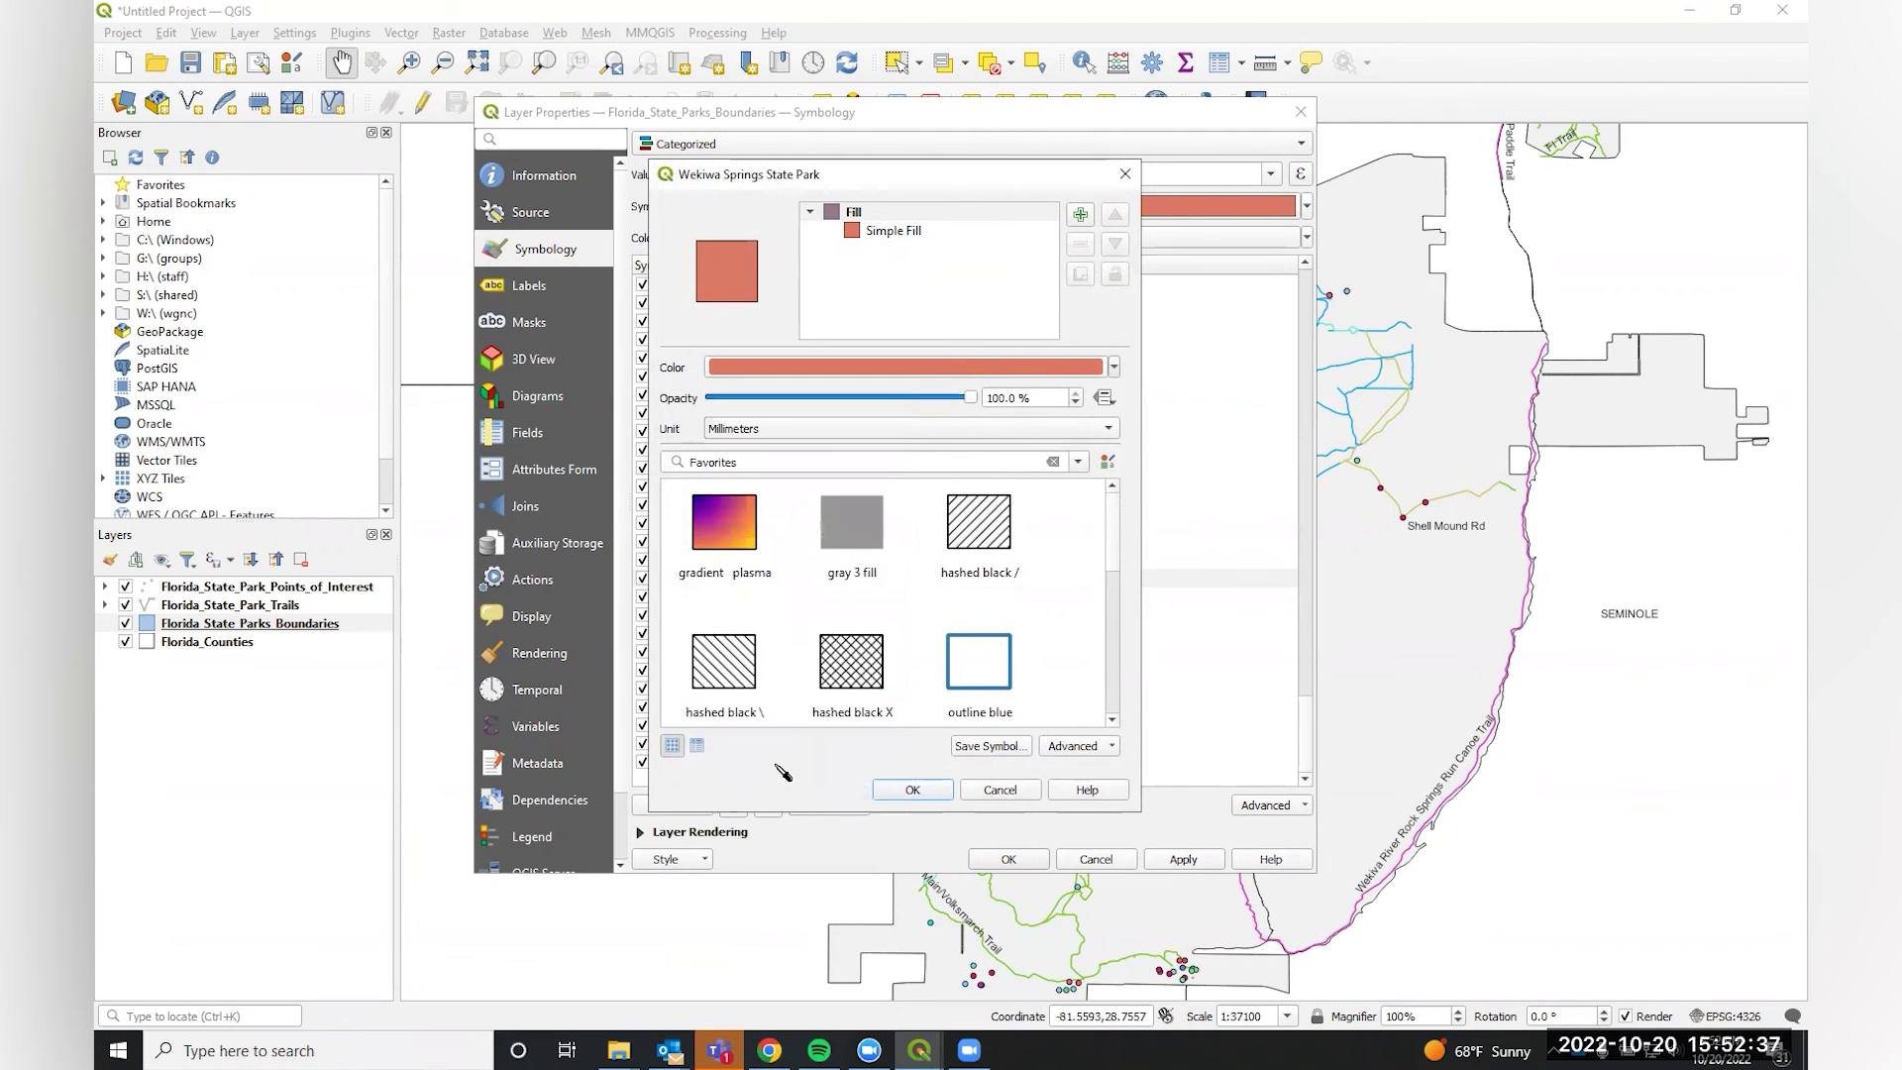
{"action": "left_click", "coordinate": [591, 753]}
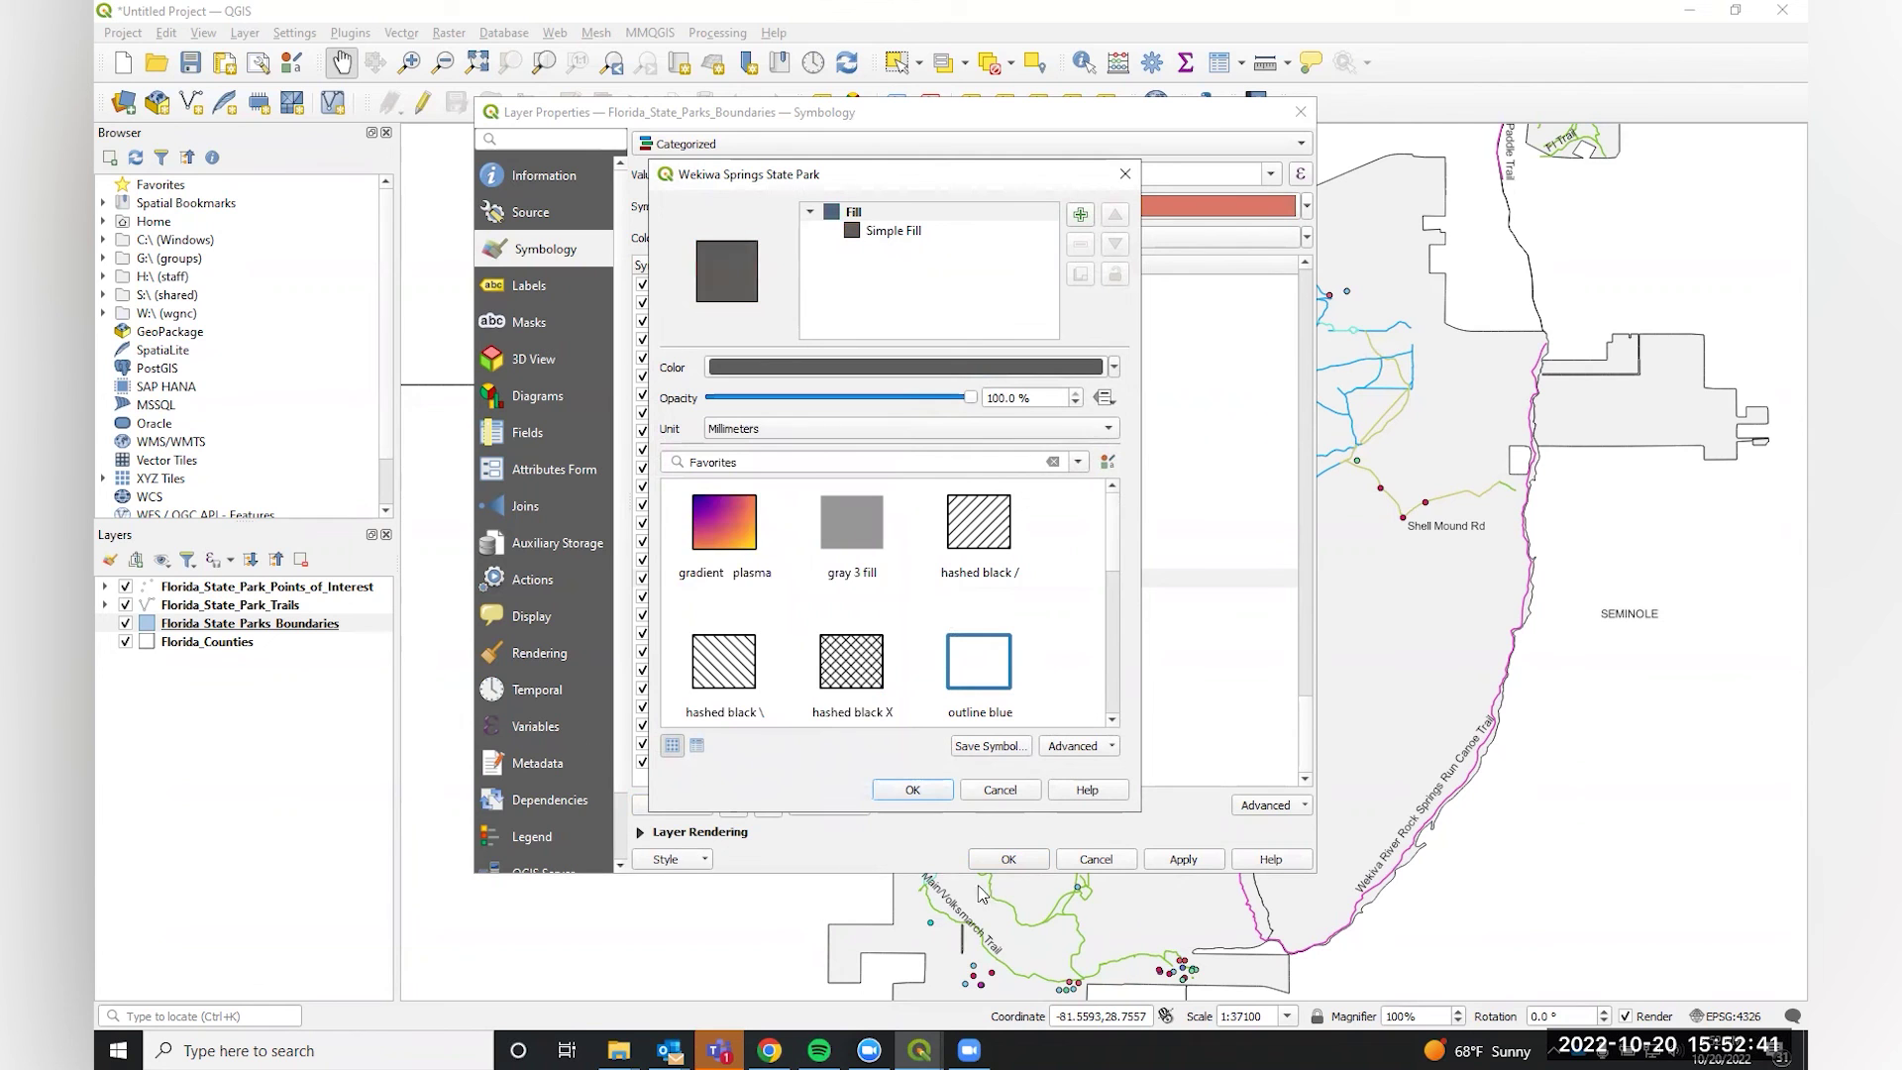
{"action": "left_click", "coordinate": [910, 790]}
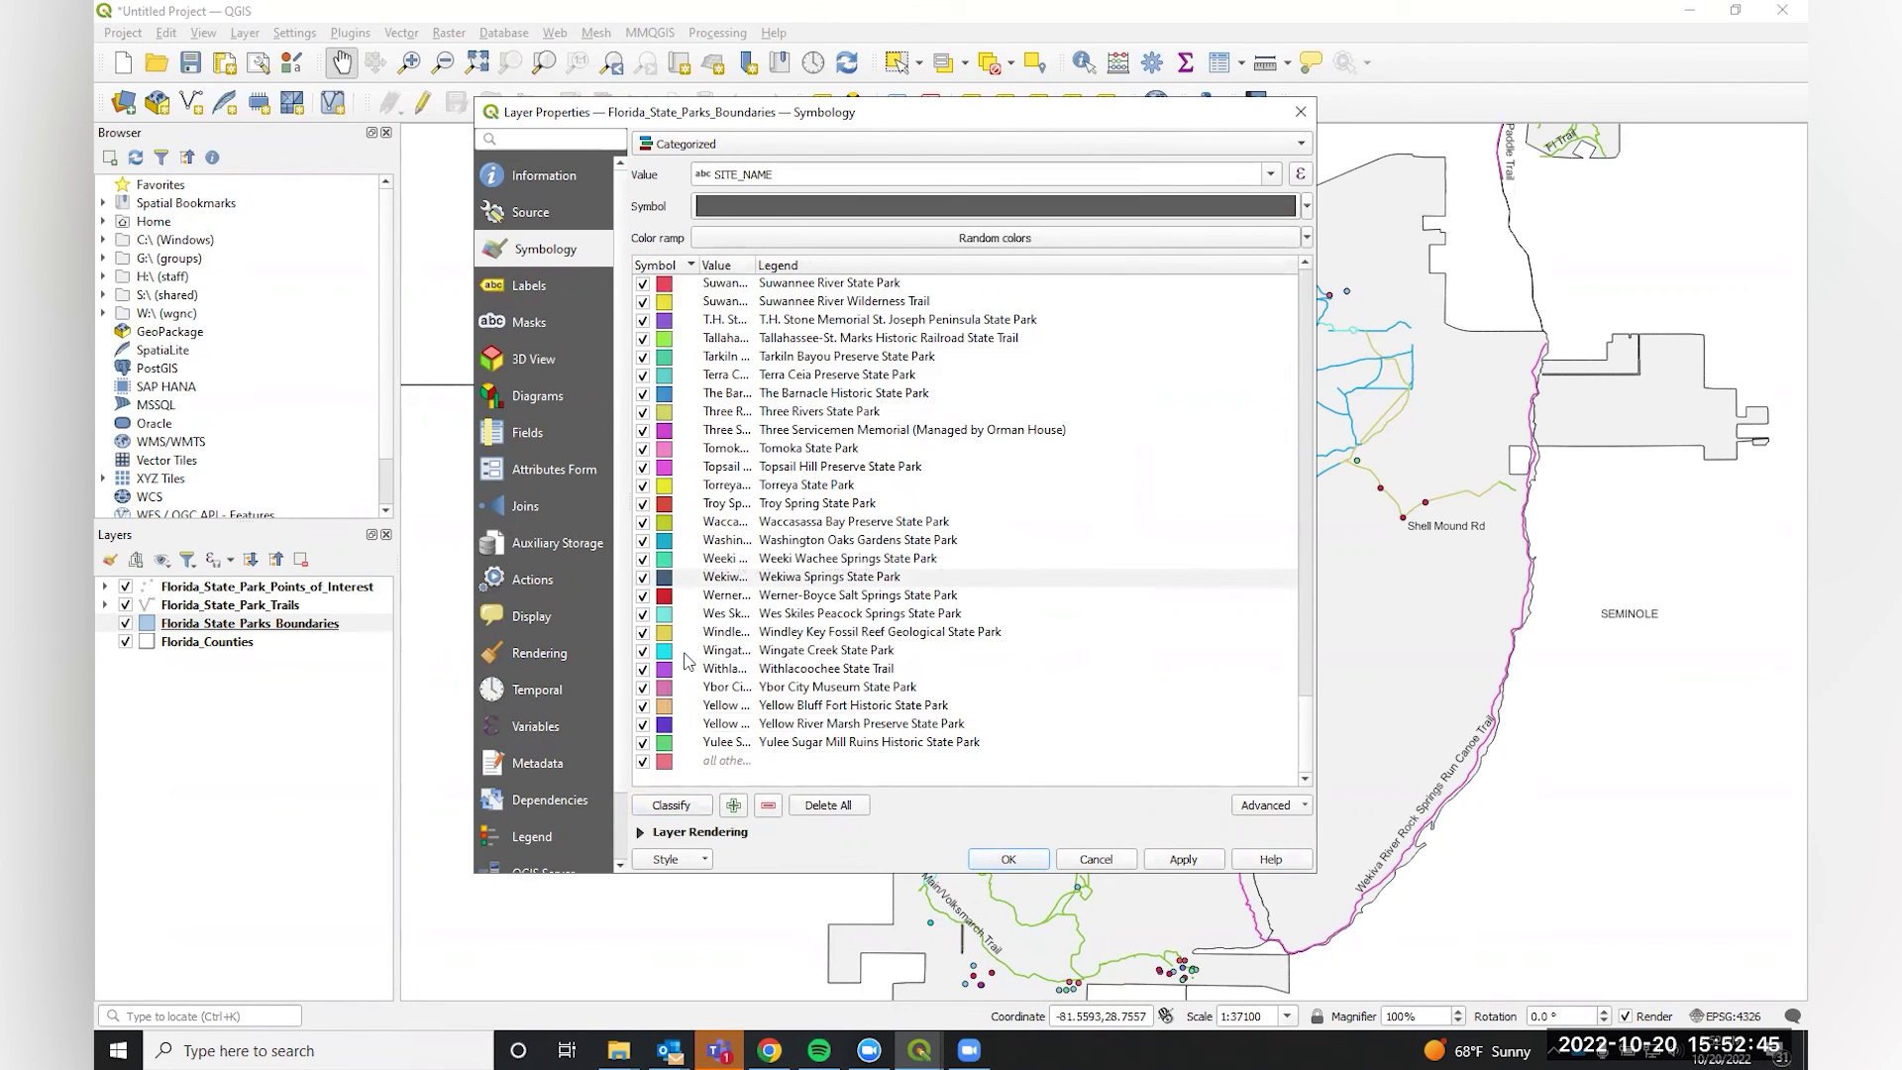
Apply the categorized boundaries symbology and set the Rock Springs Run State Reserve class fill to the recently used light gray.
{"action": "left_click", "coordinate": [1169, 860]}
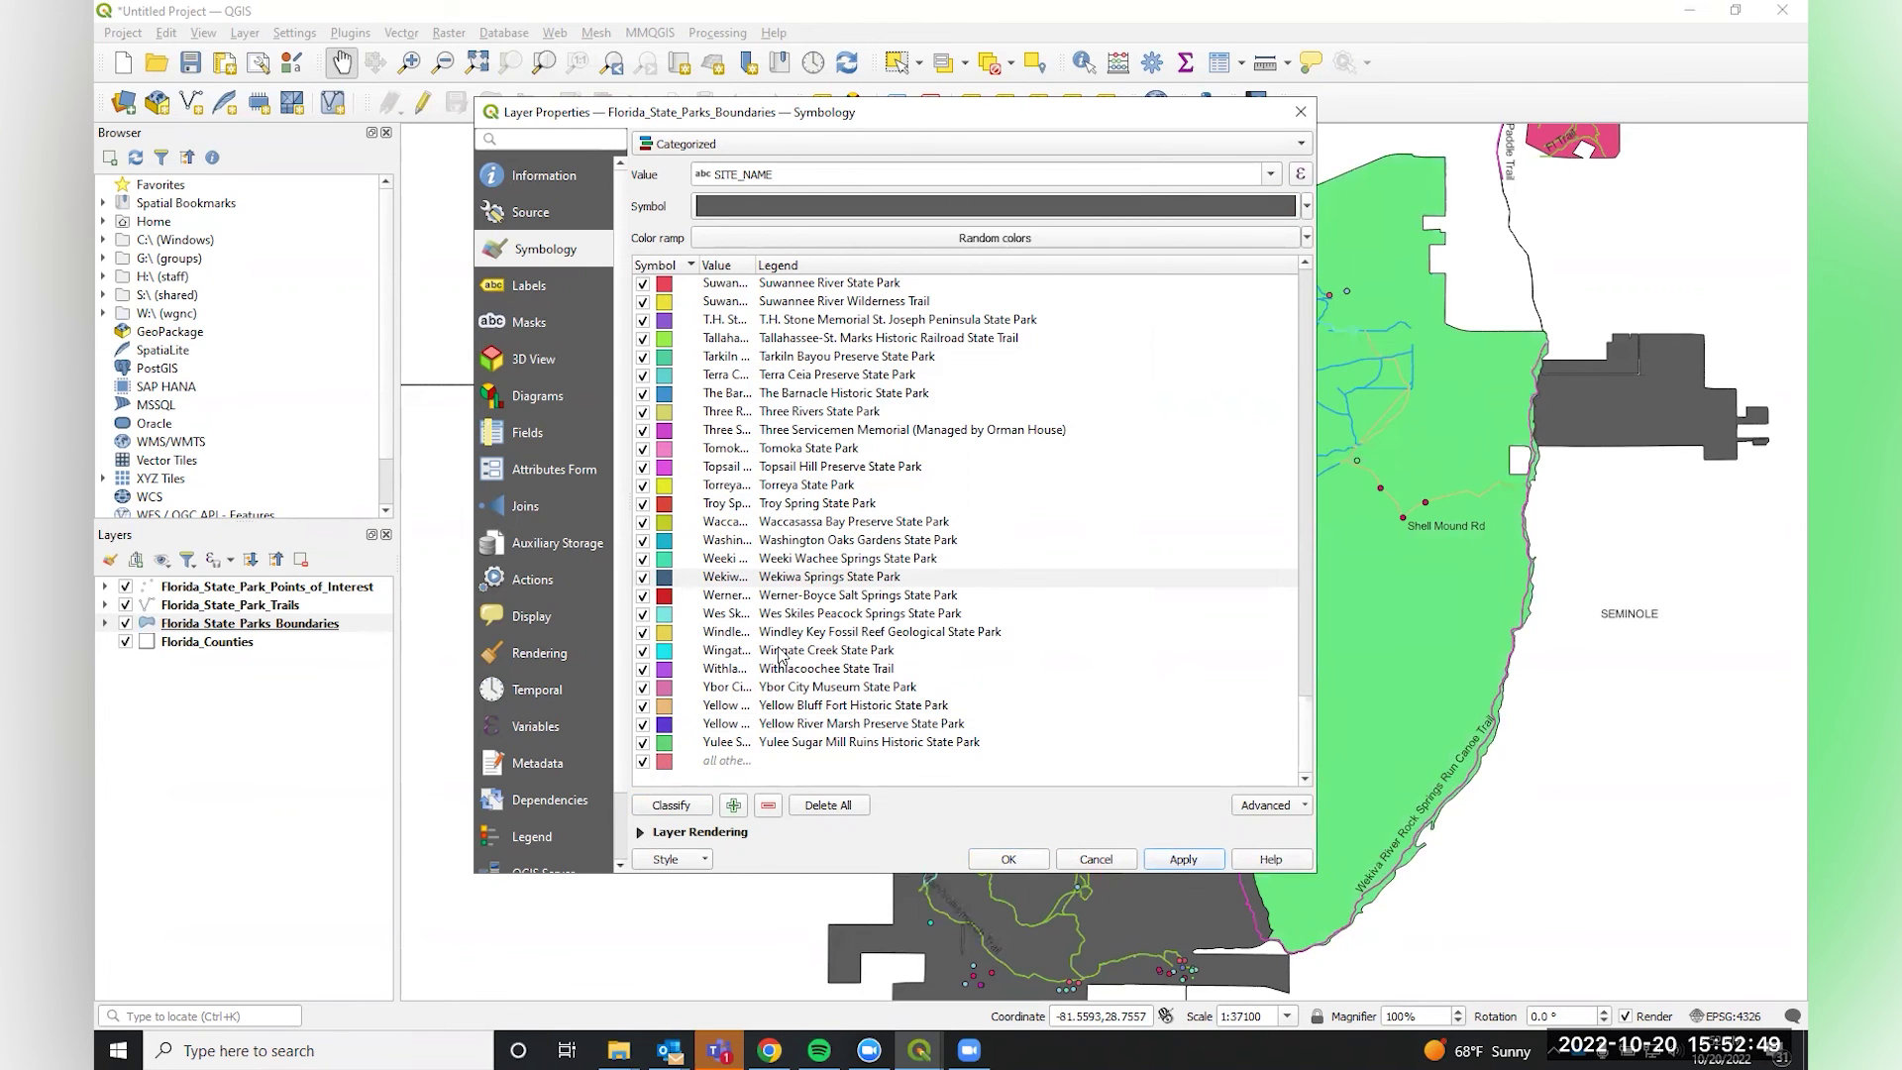
{"action": "scroll", "coordinate": [780, 654], "scroll_direction": "up", "scroll_amount": 4}
{"action": "scroll", "coordinate": [779, 654], "scroll_direction": "up", "scroll_amount": 2}
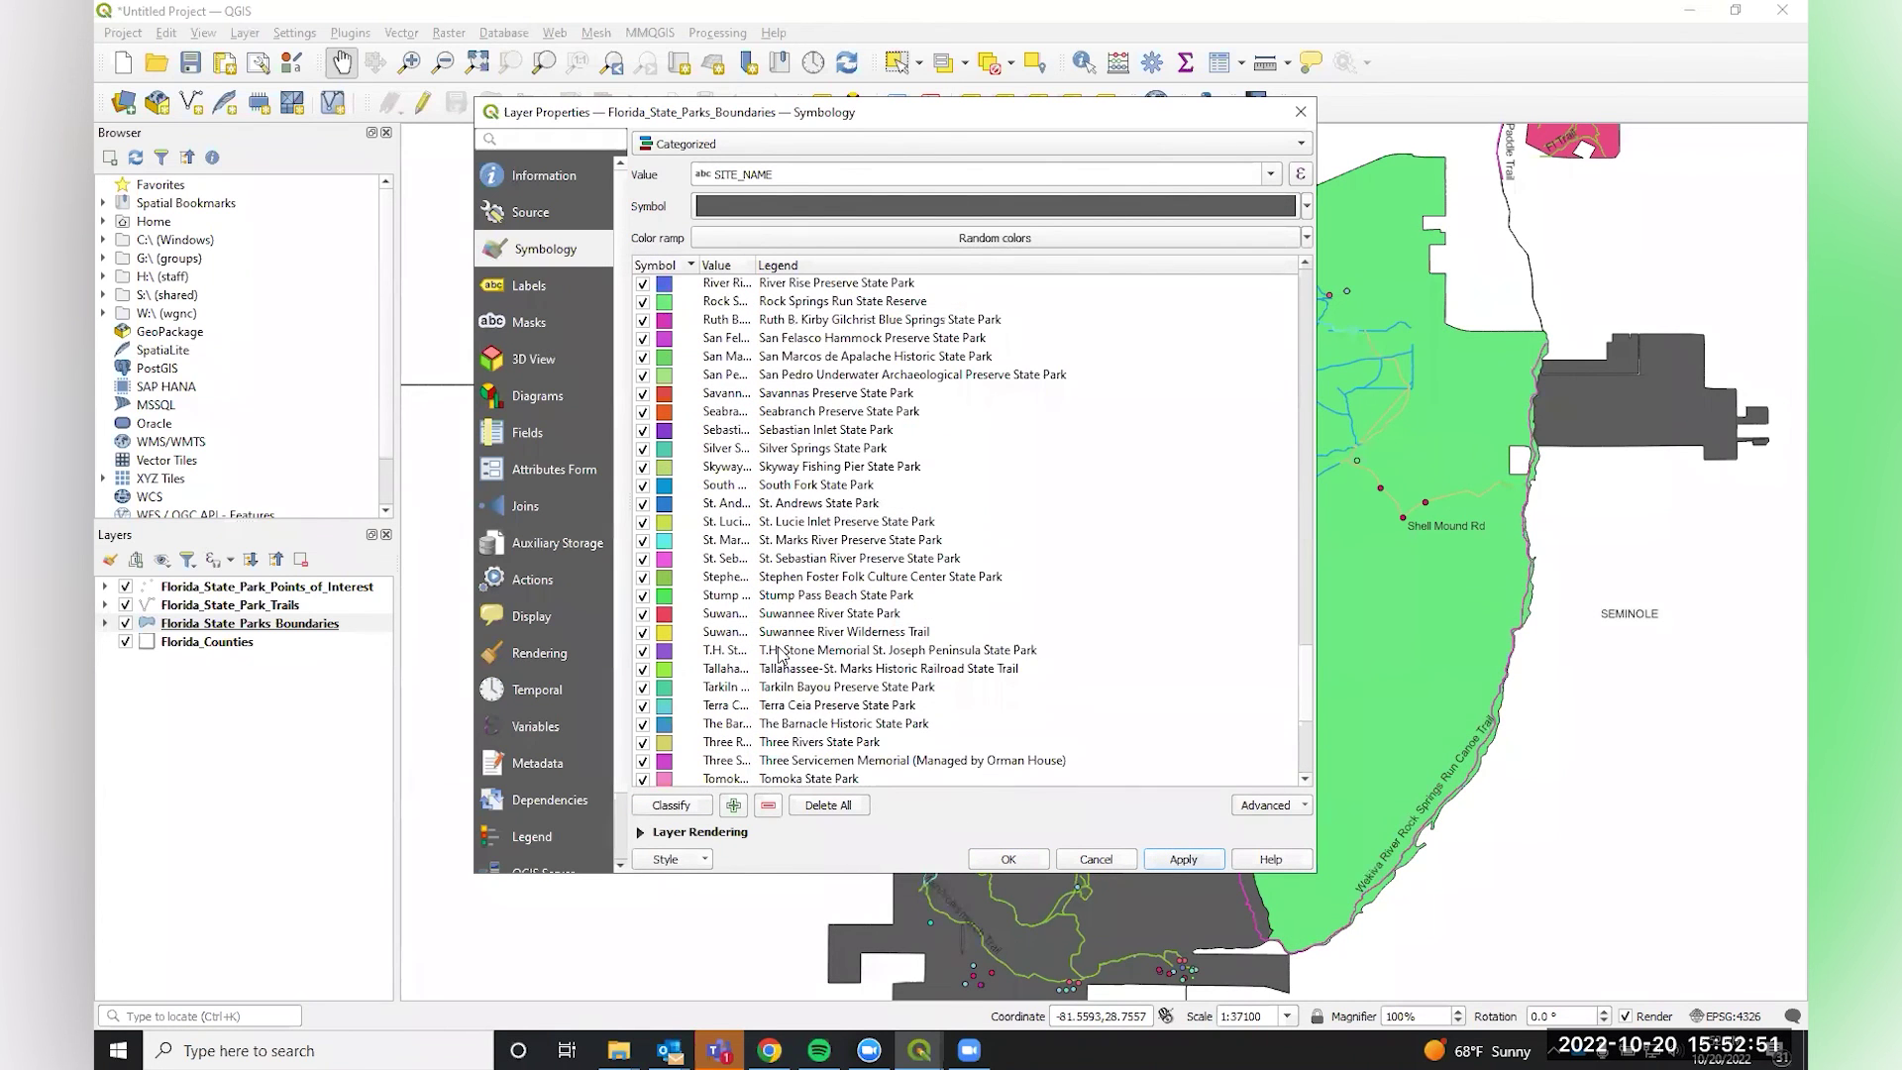
{"action": "scroll", "coordinate": [780, 654], "scroll_direction": "up", "scroll_amount": 20}
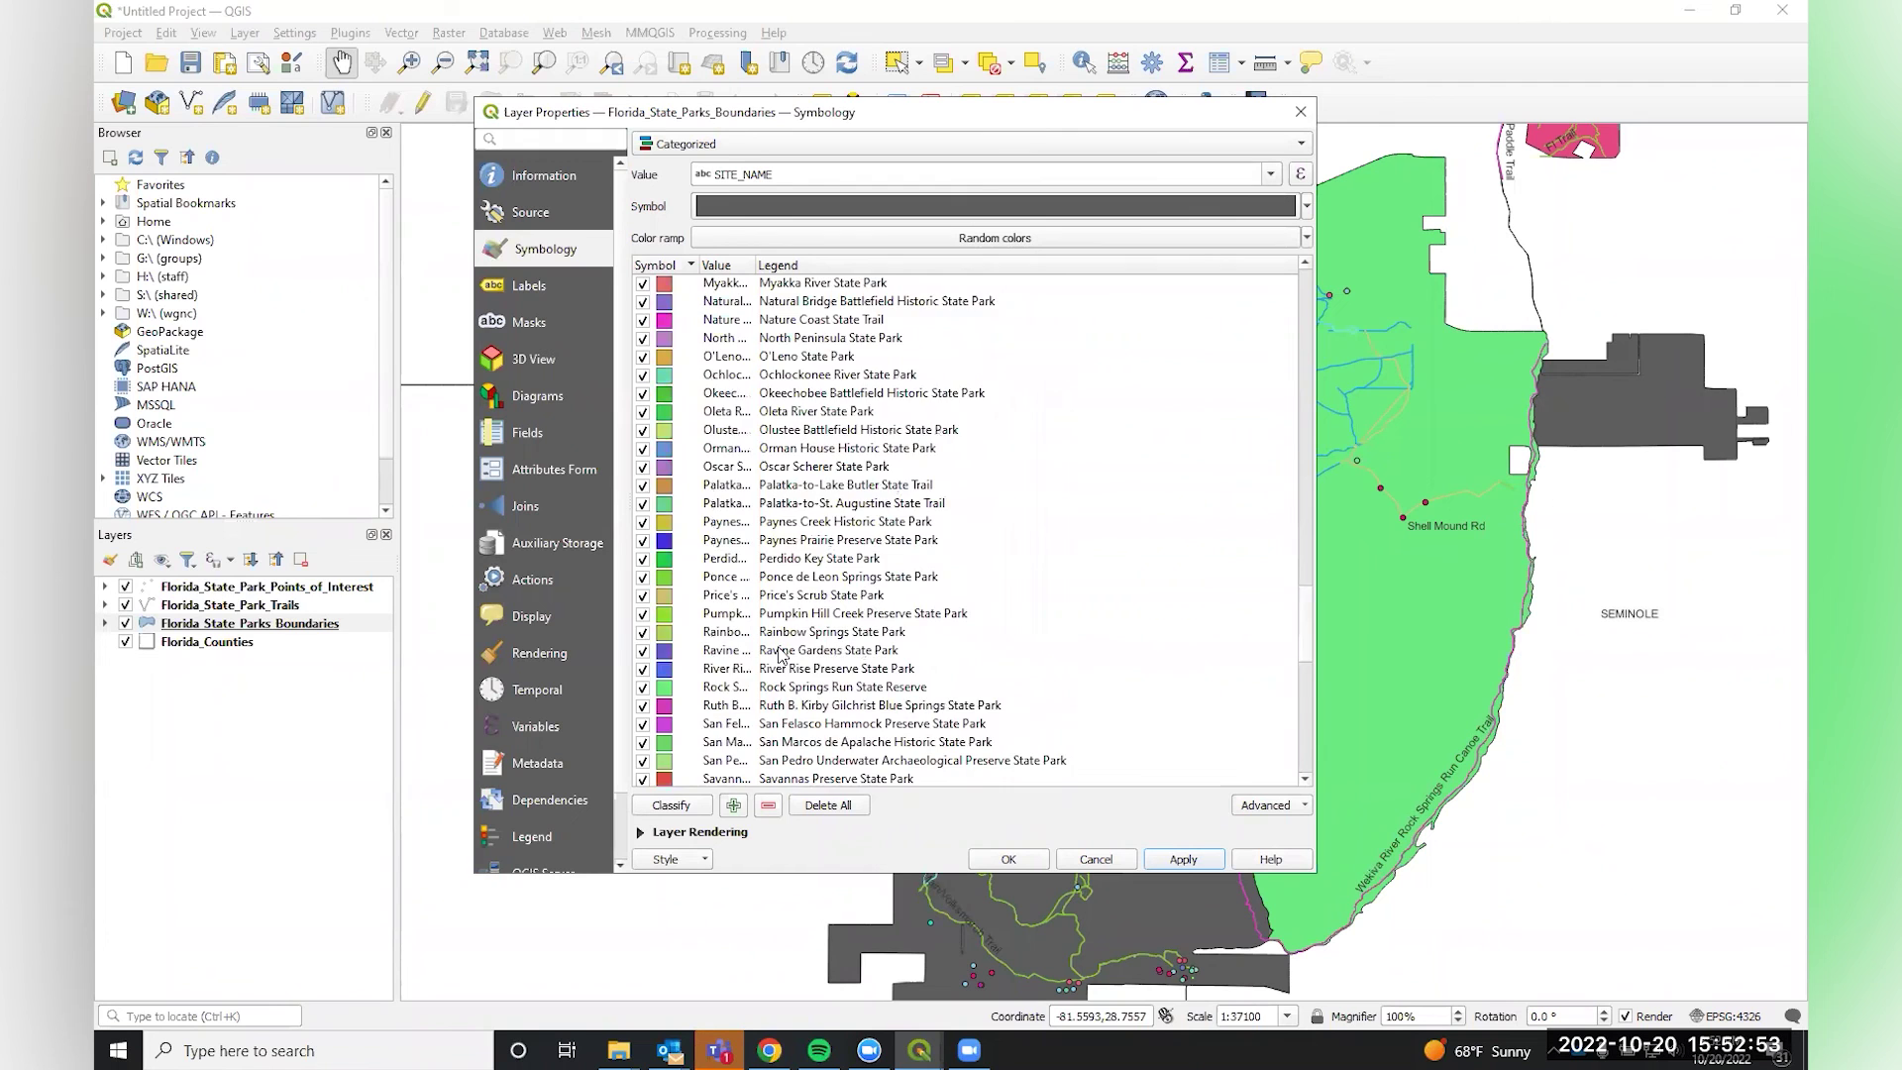
{"action": "scroll", "coordinate": [780, 656], "scroll_direction": "down", "scroll_amount": 10}
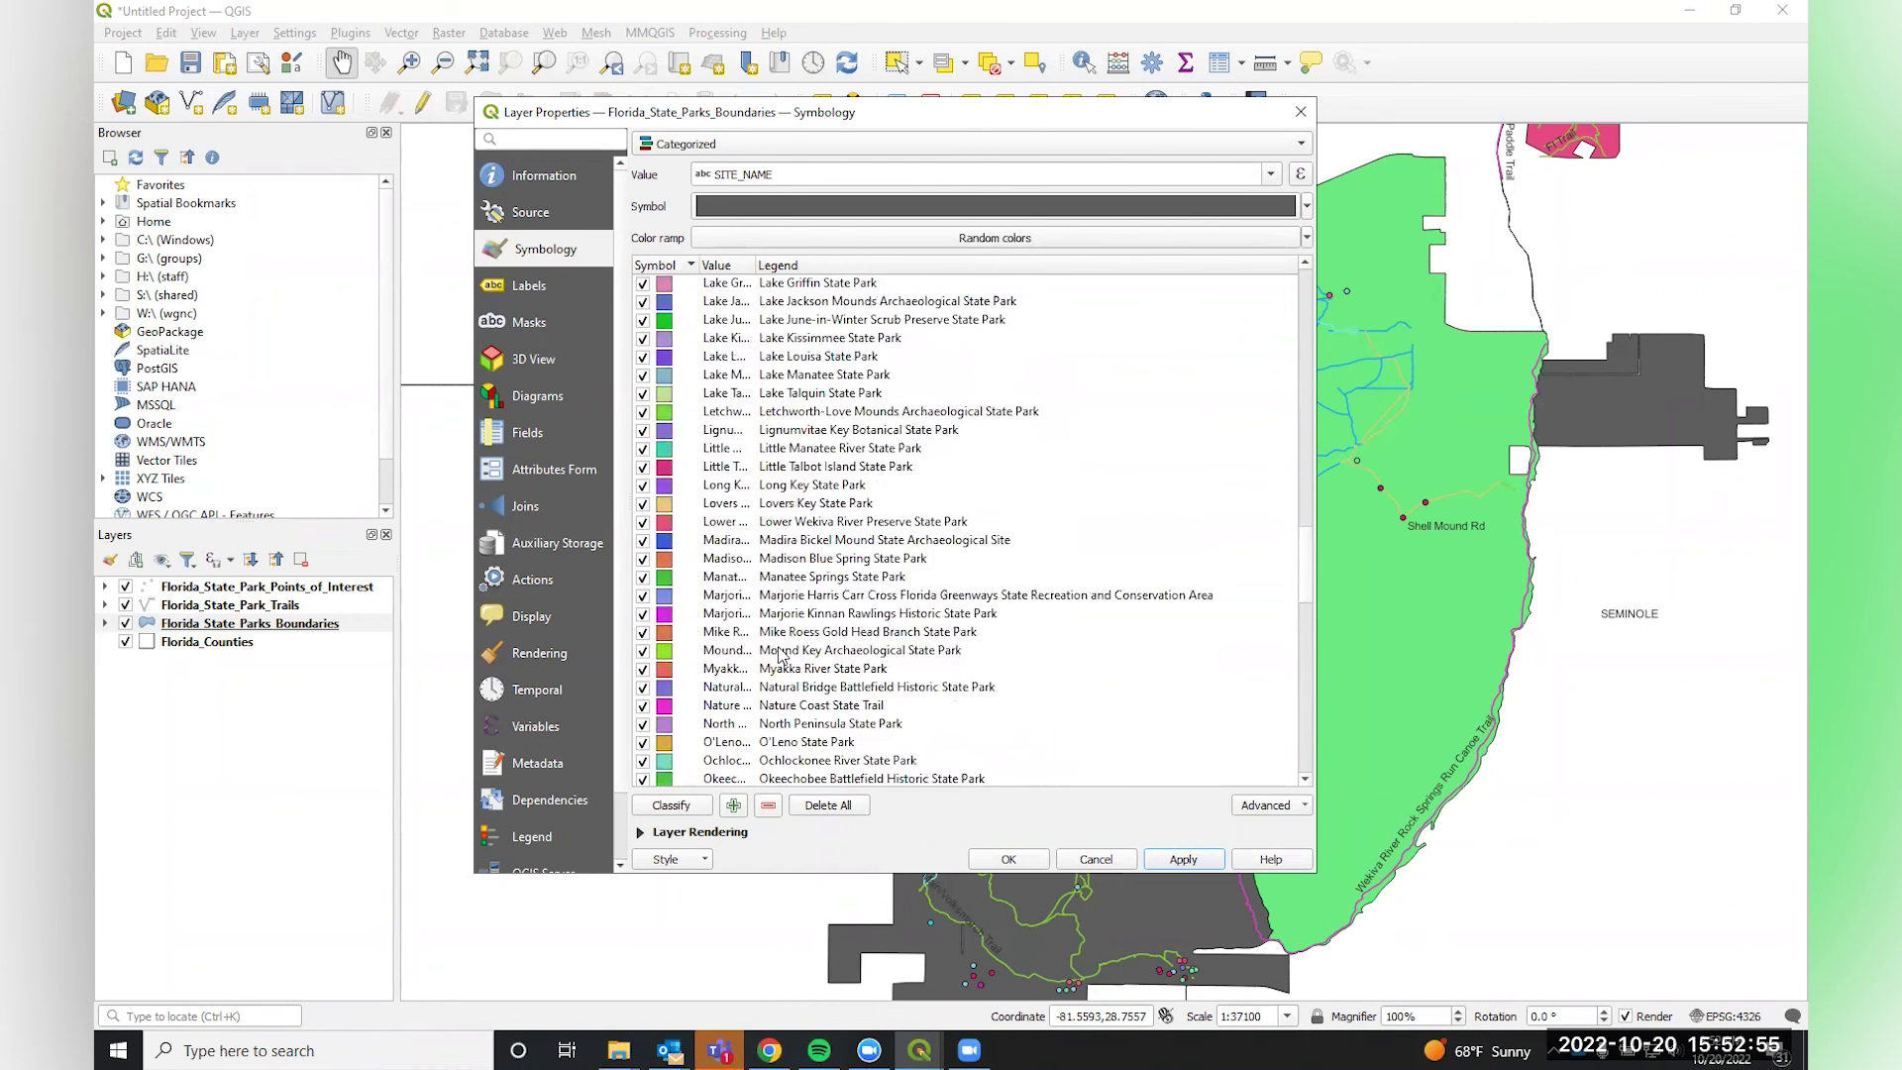
{"action": "scroll", "coordinate": [758, 666], "scroll_direction": "down", "scroll_amount": 1}
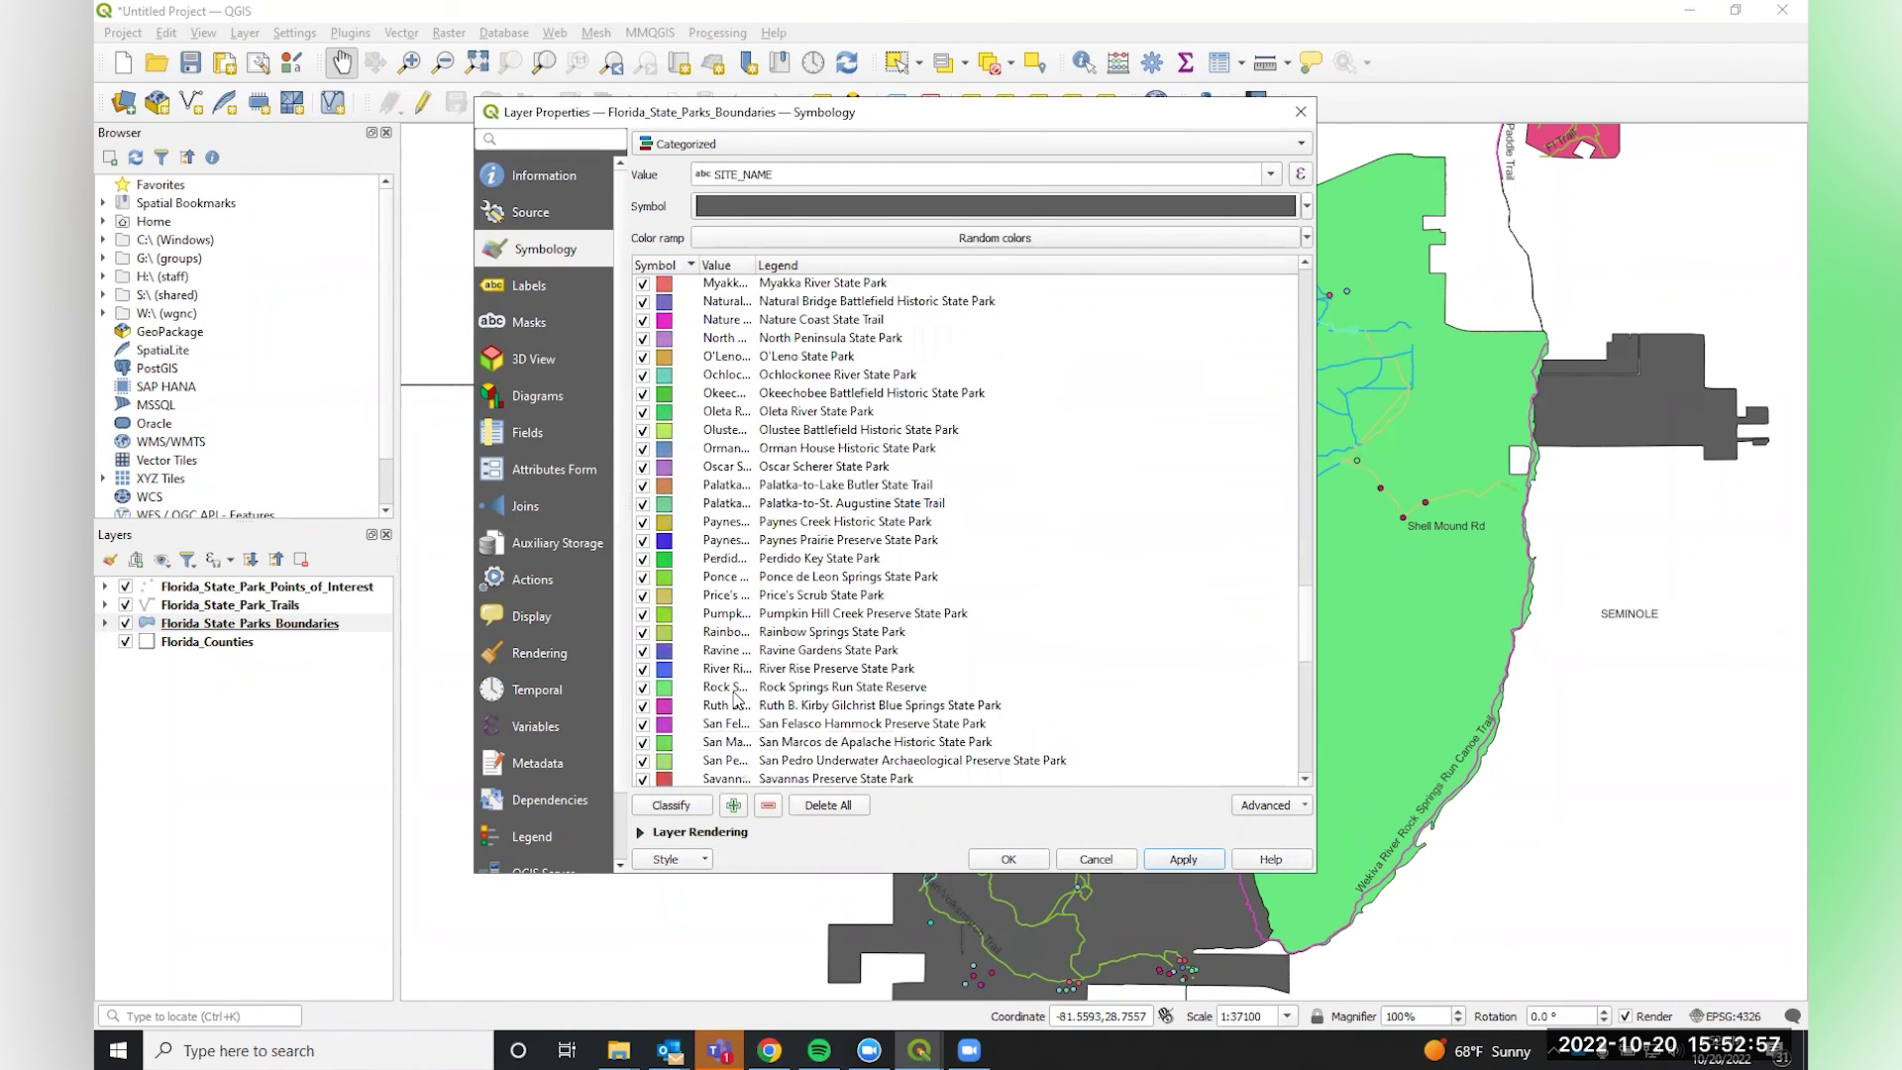
{"action": "left_click", "coordinate": [663, 689]}
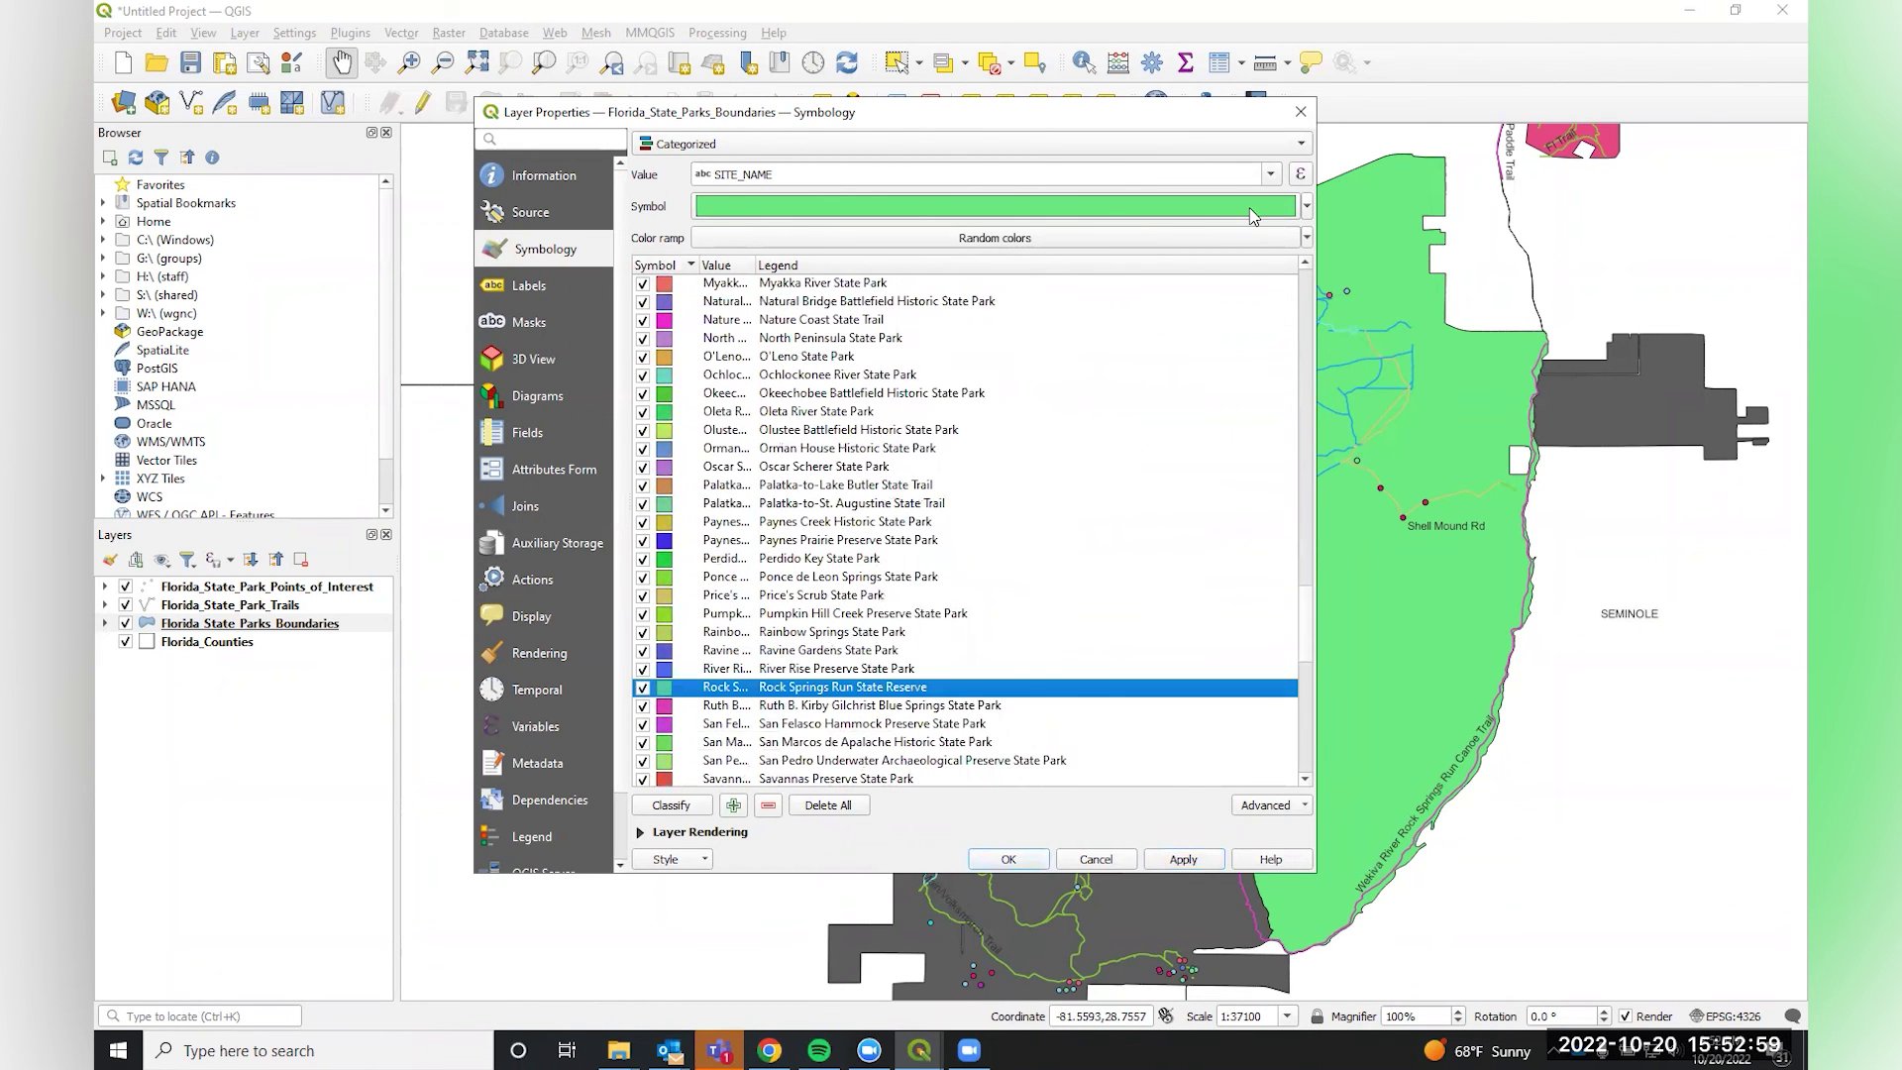
{"action": "double_click", "coordinate": [663, 690]}
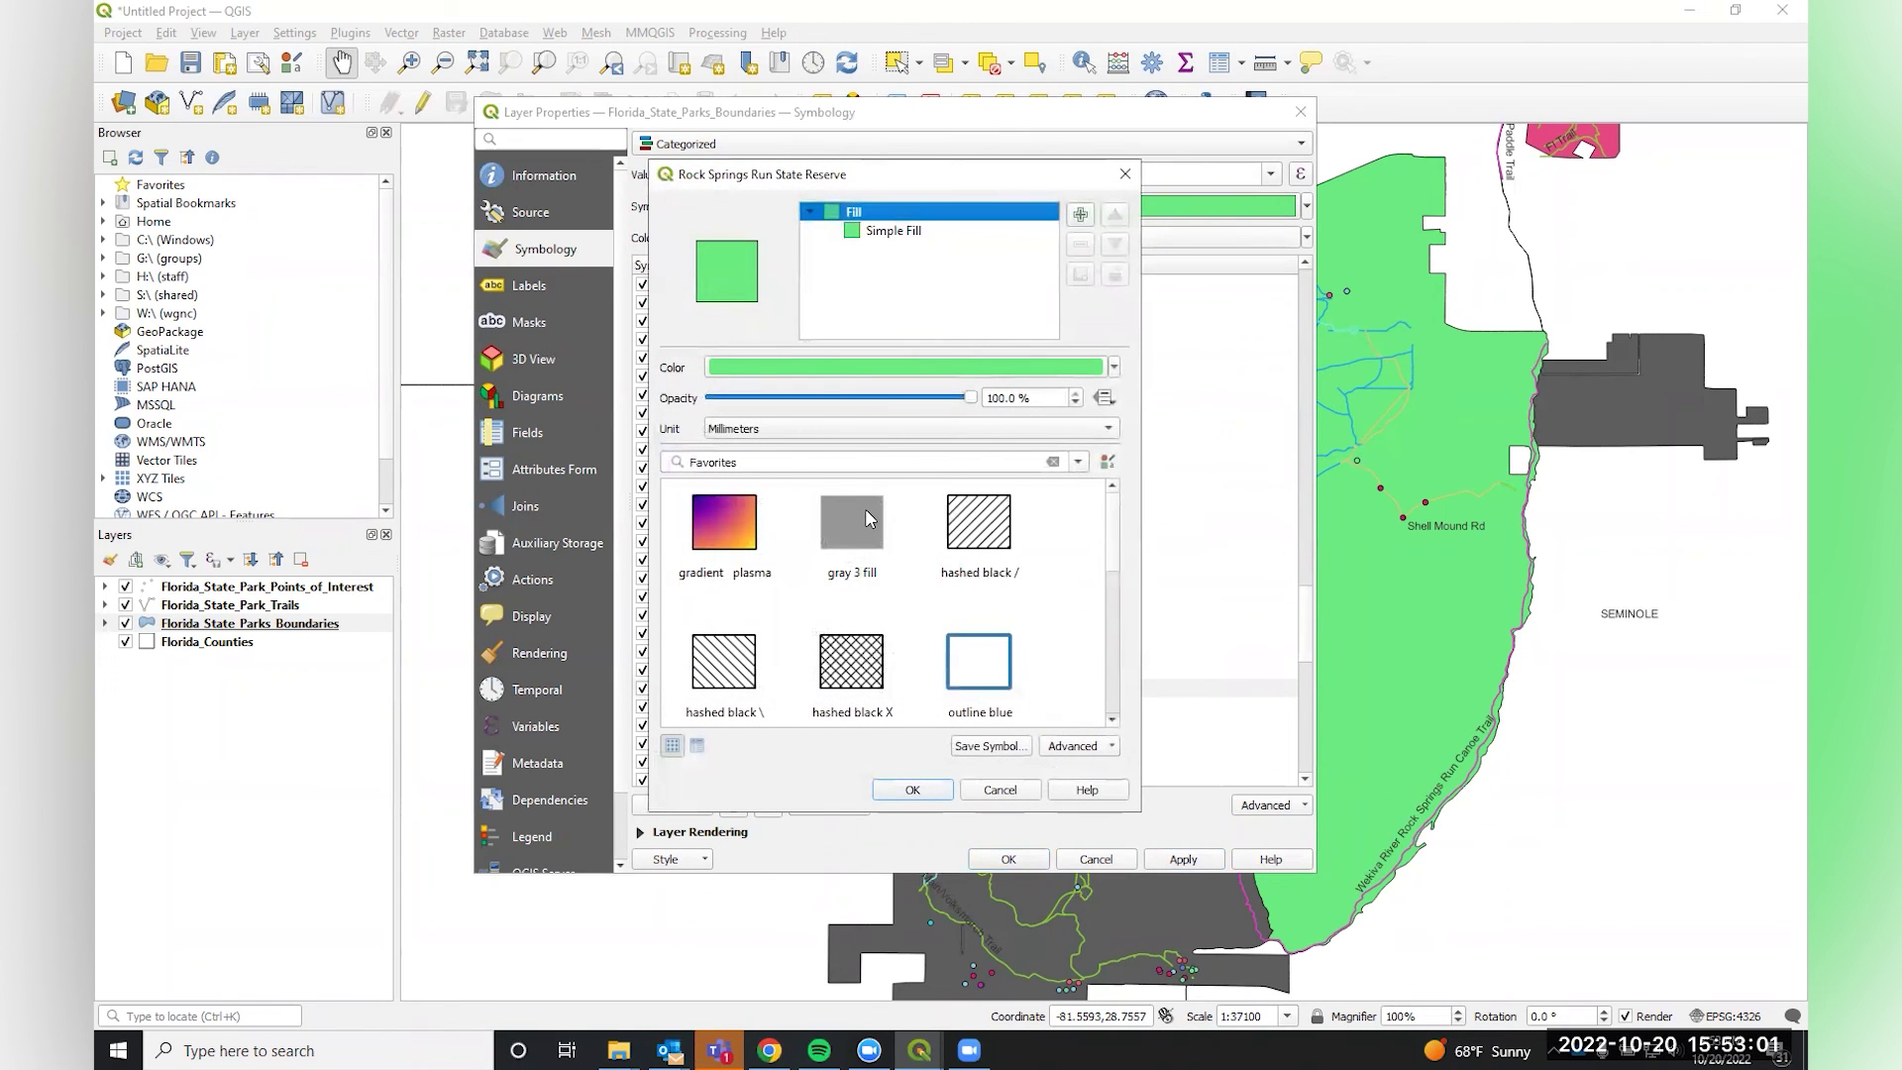
{"action": "left_click", "coordinate": [1115, 368]}
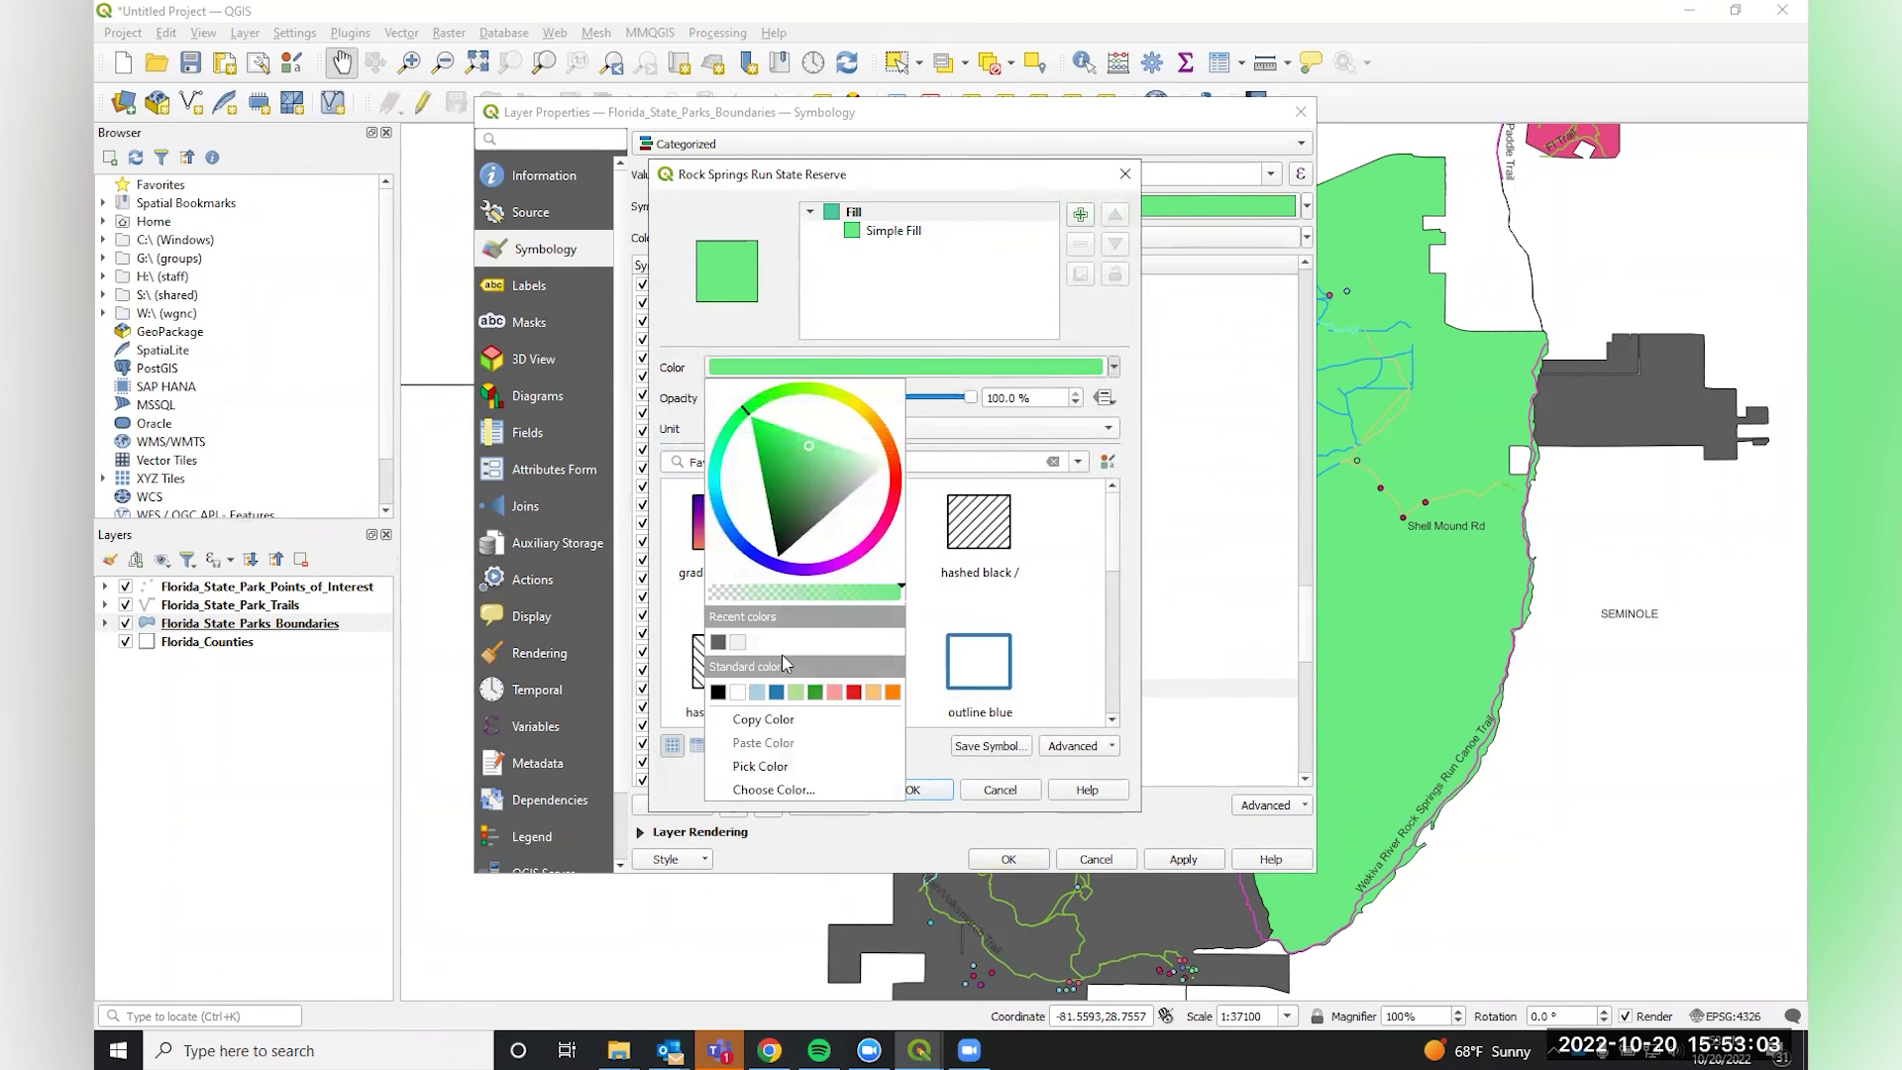
{"action": "left_click", "coordinate": [738, 646]}
{"action": "left_click", "coordinate": [946, 788]}
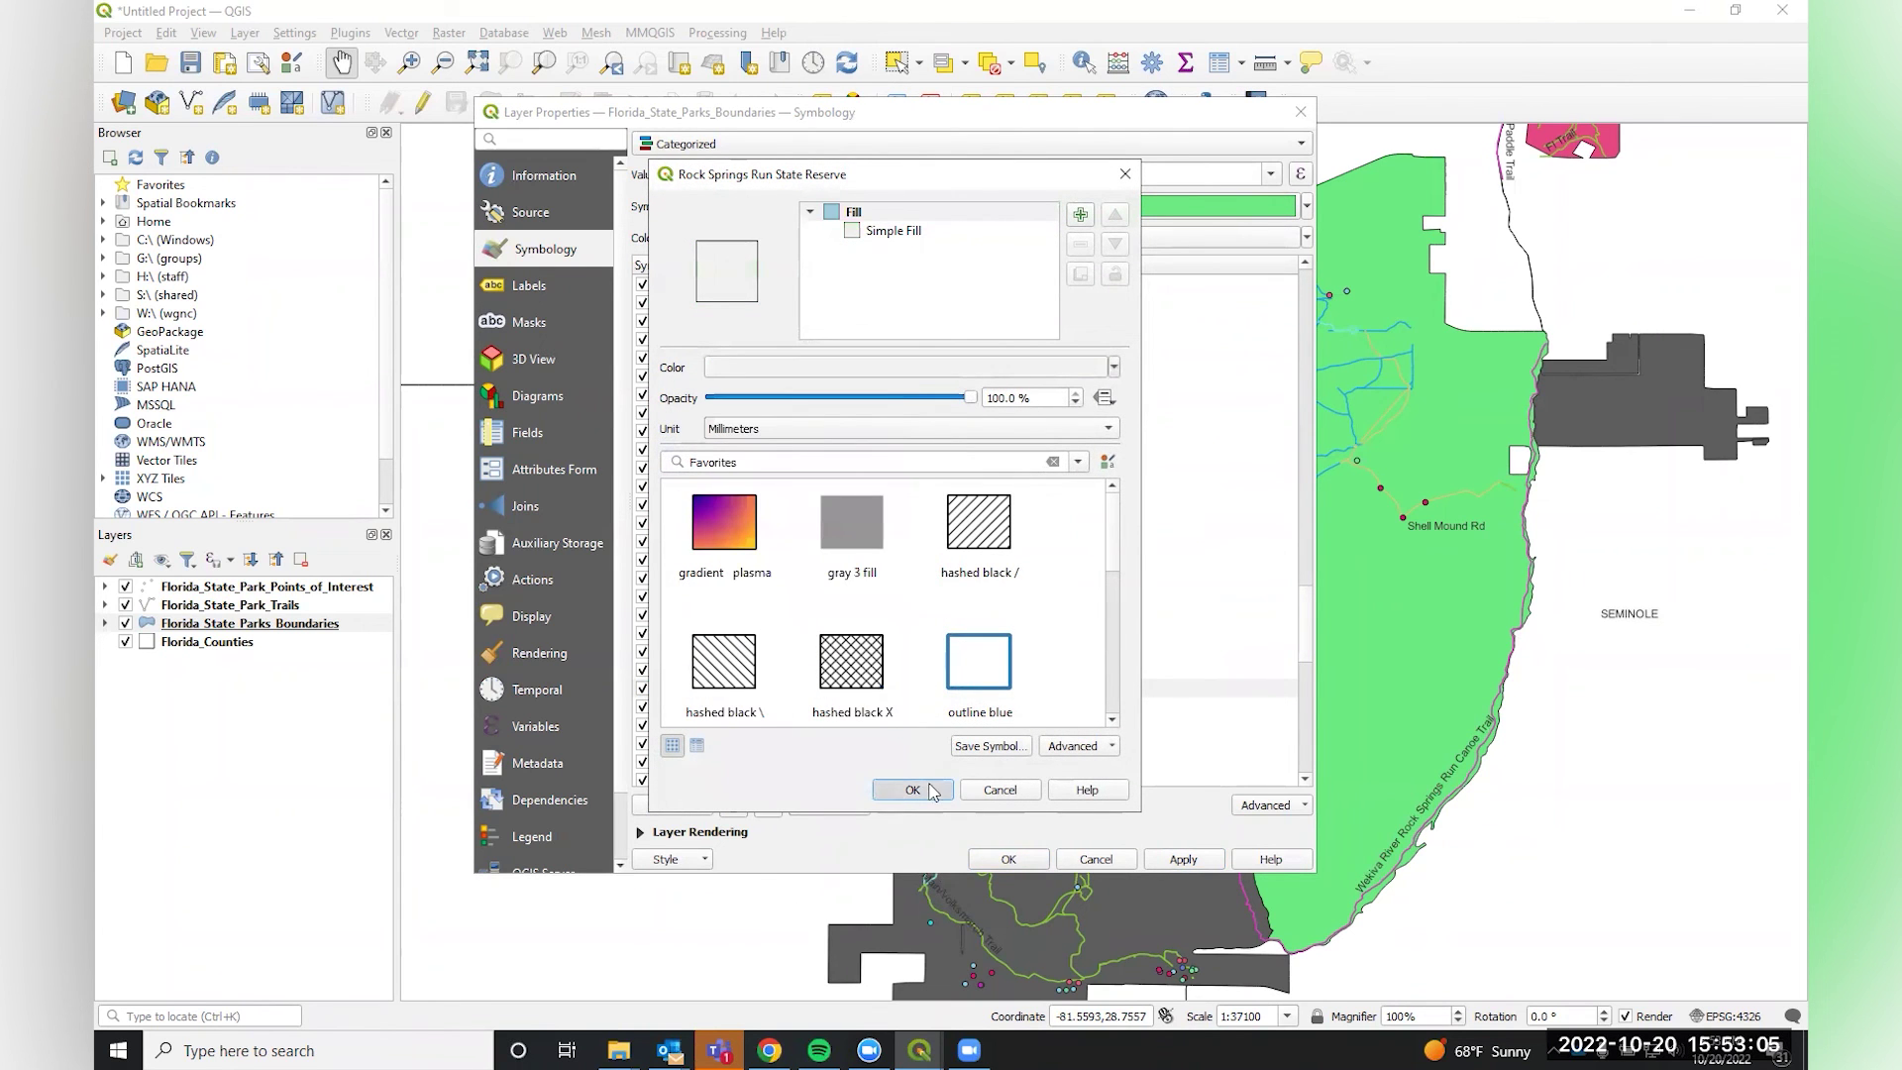
{"action": "left_click", "coordinate": [1179, 862]}
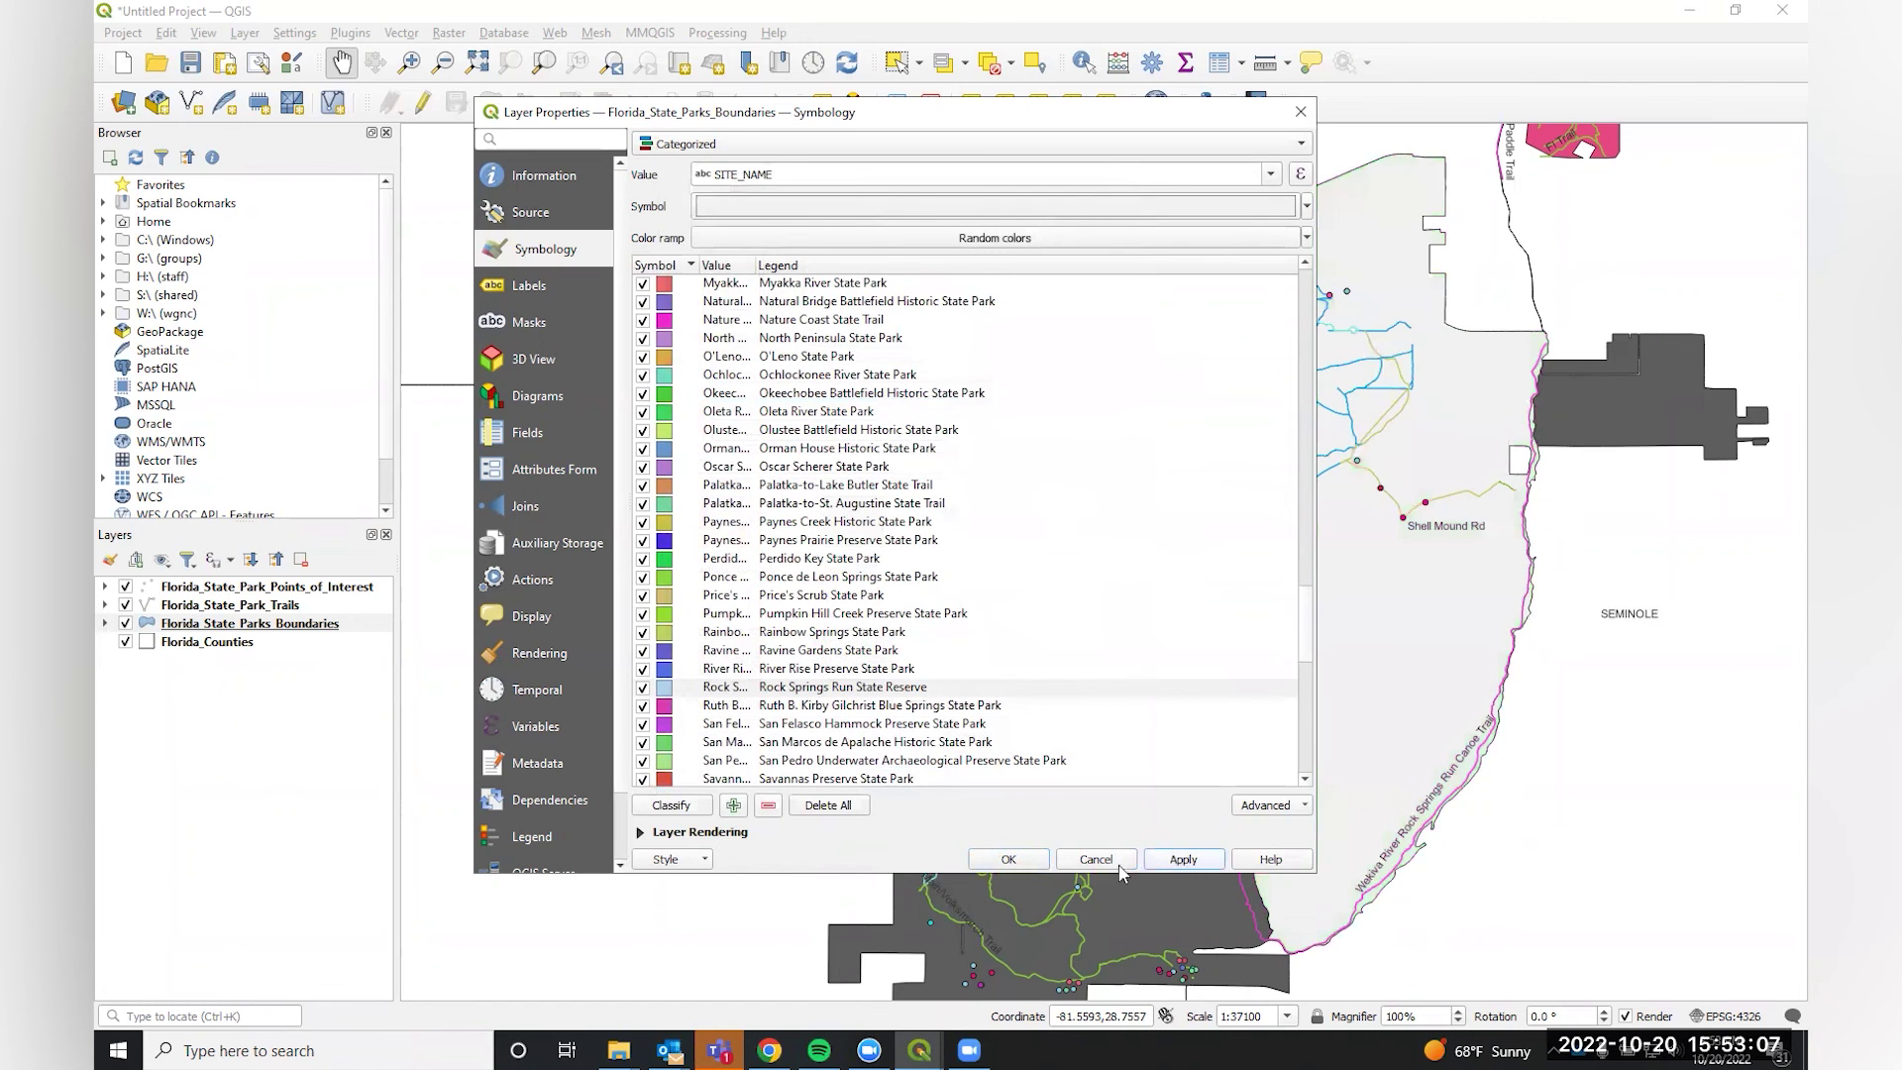
{"action": "left_click", "coordinate": [989, 864]}
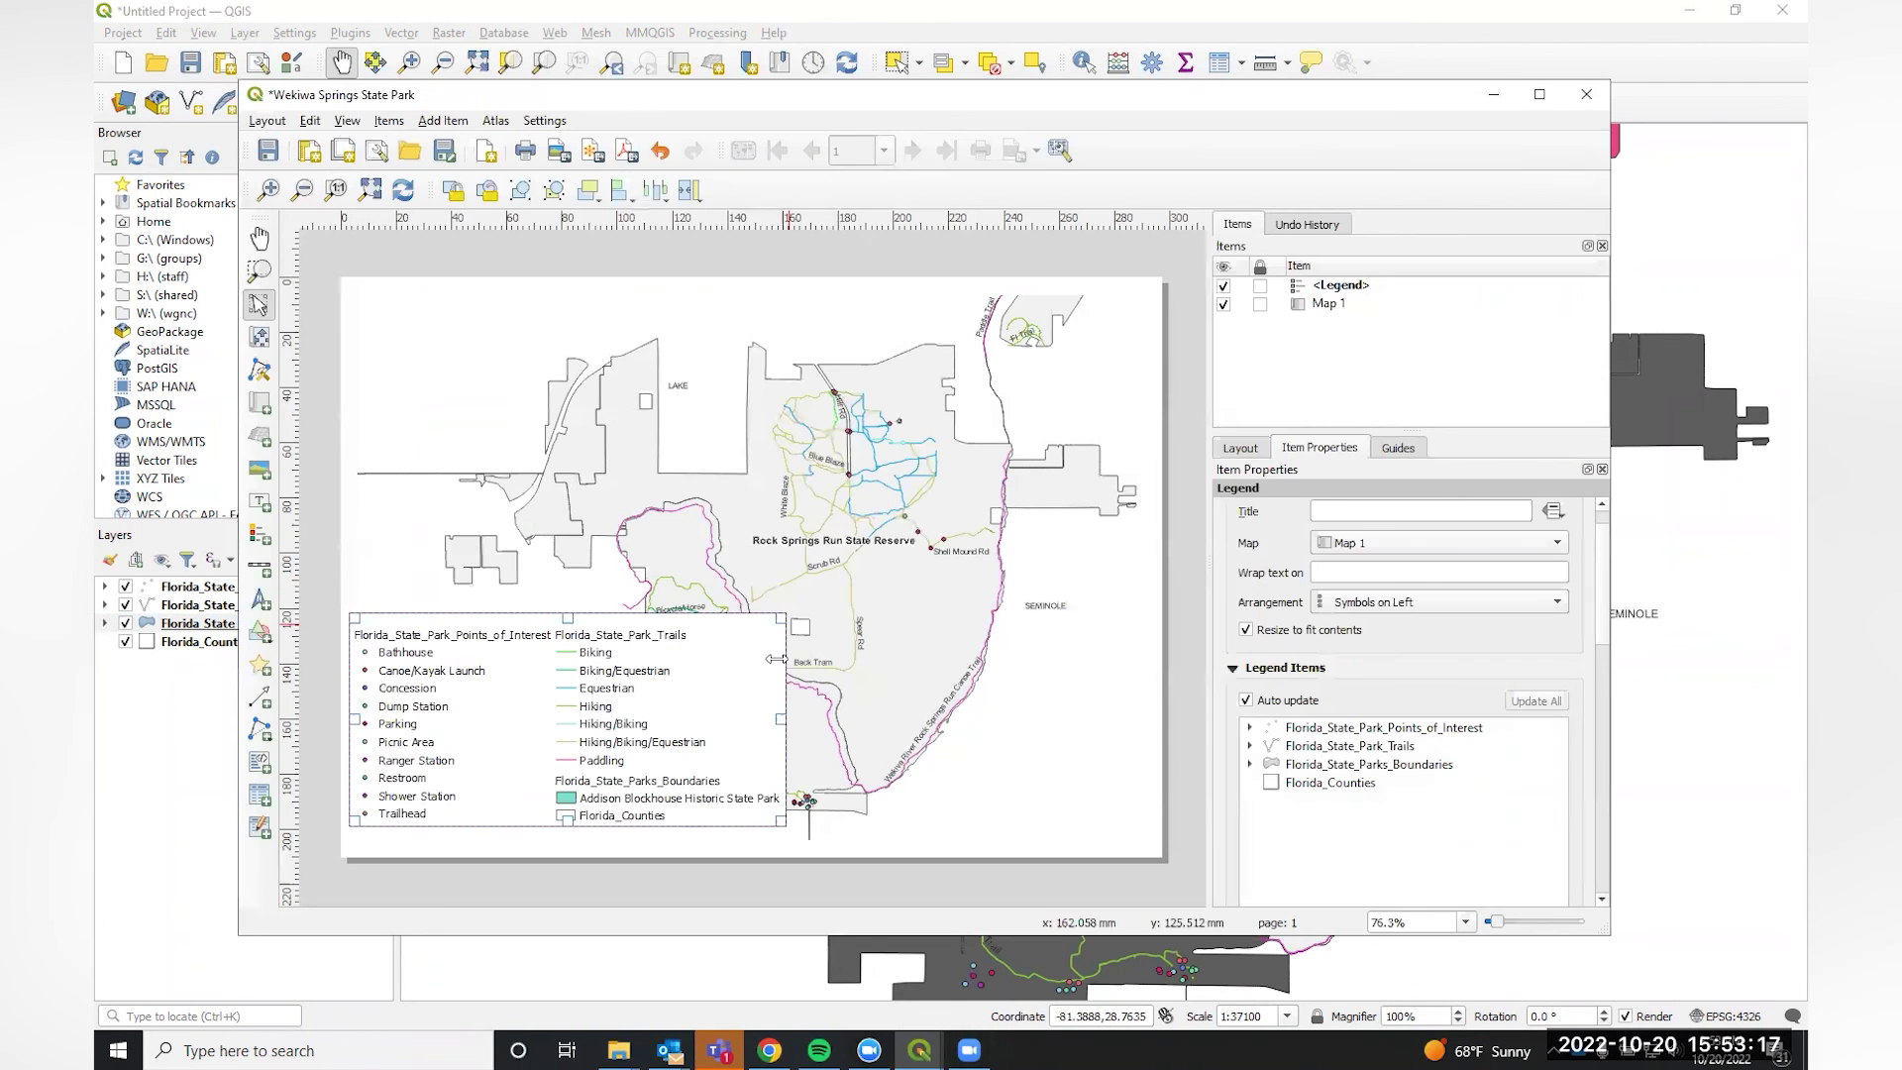
Refresh the Wekiwa Springs State Park print layout and move the legend to the lower-left corner of the page.
{"action": "left_click", "coordinate": [403, 191]}
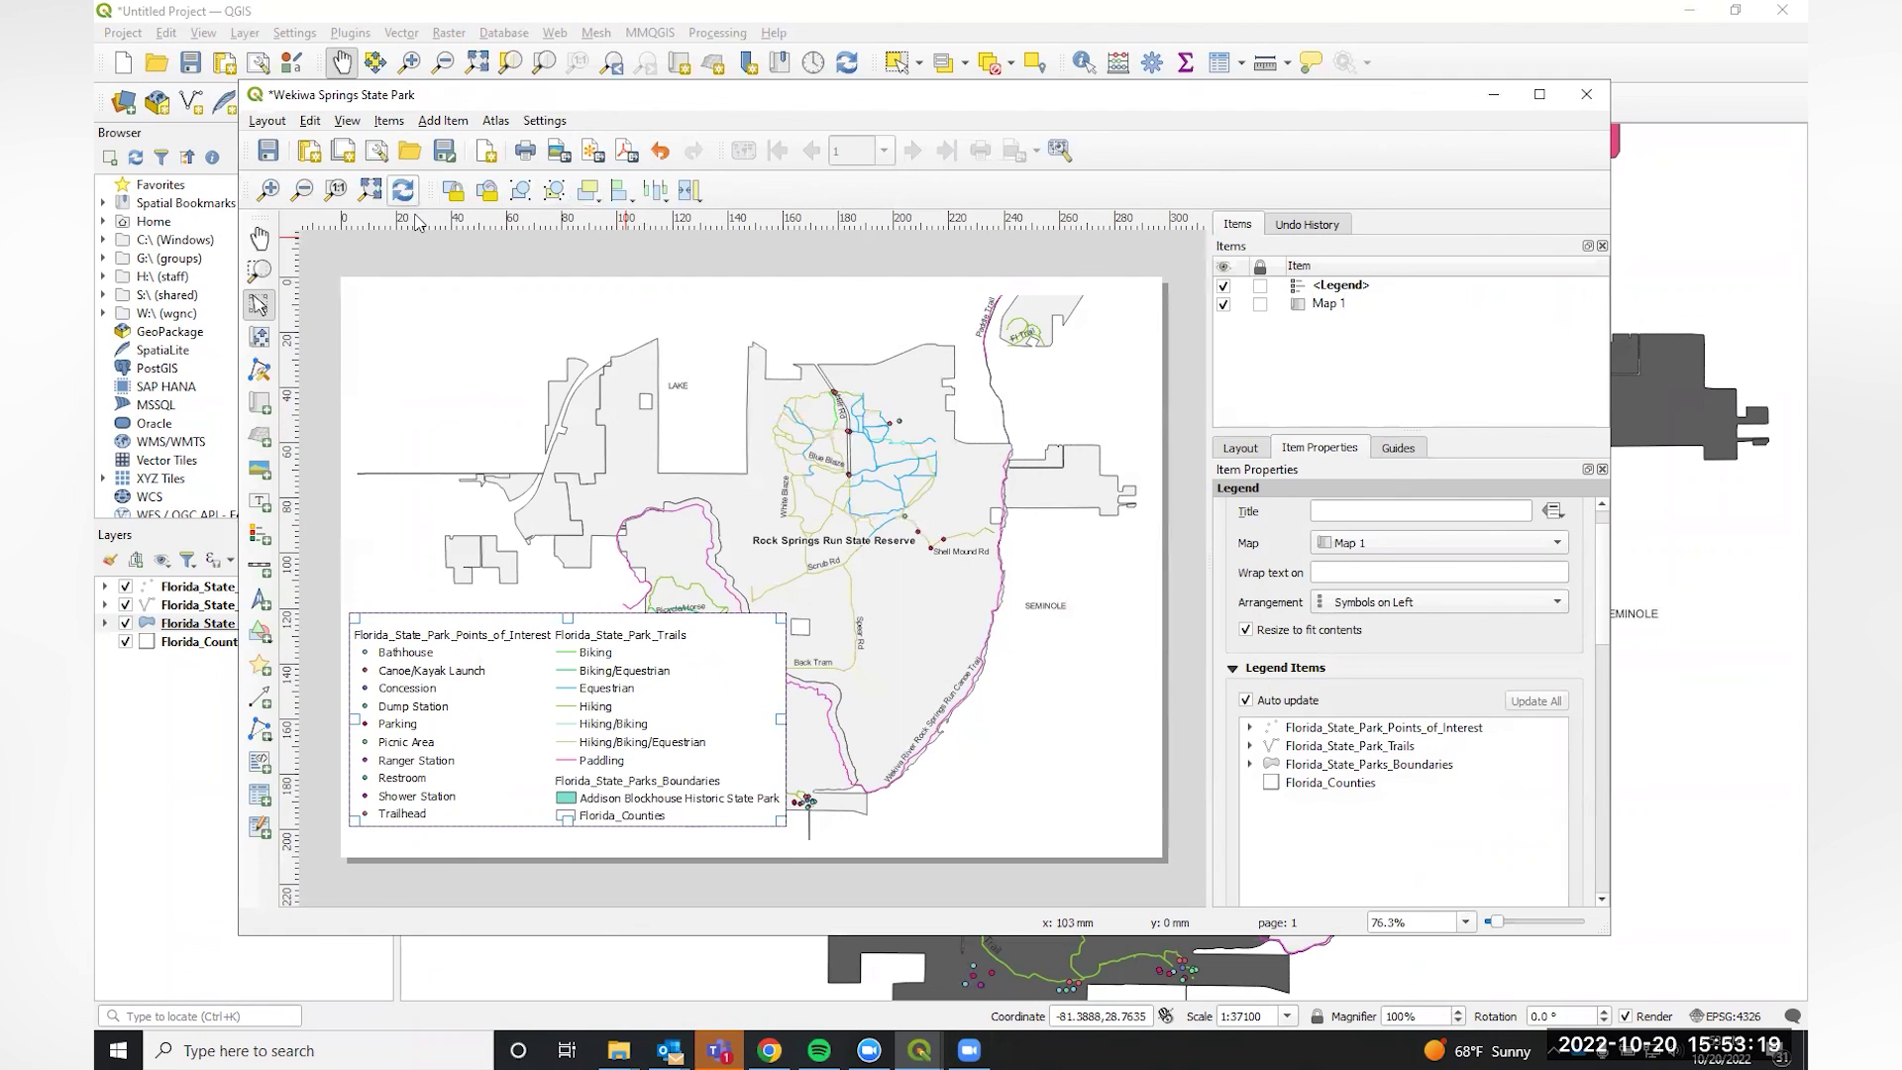
{"action": "left_click_drag", "start_coordinate": [775, 649], "coordinate": [729, 632]}
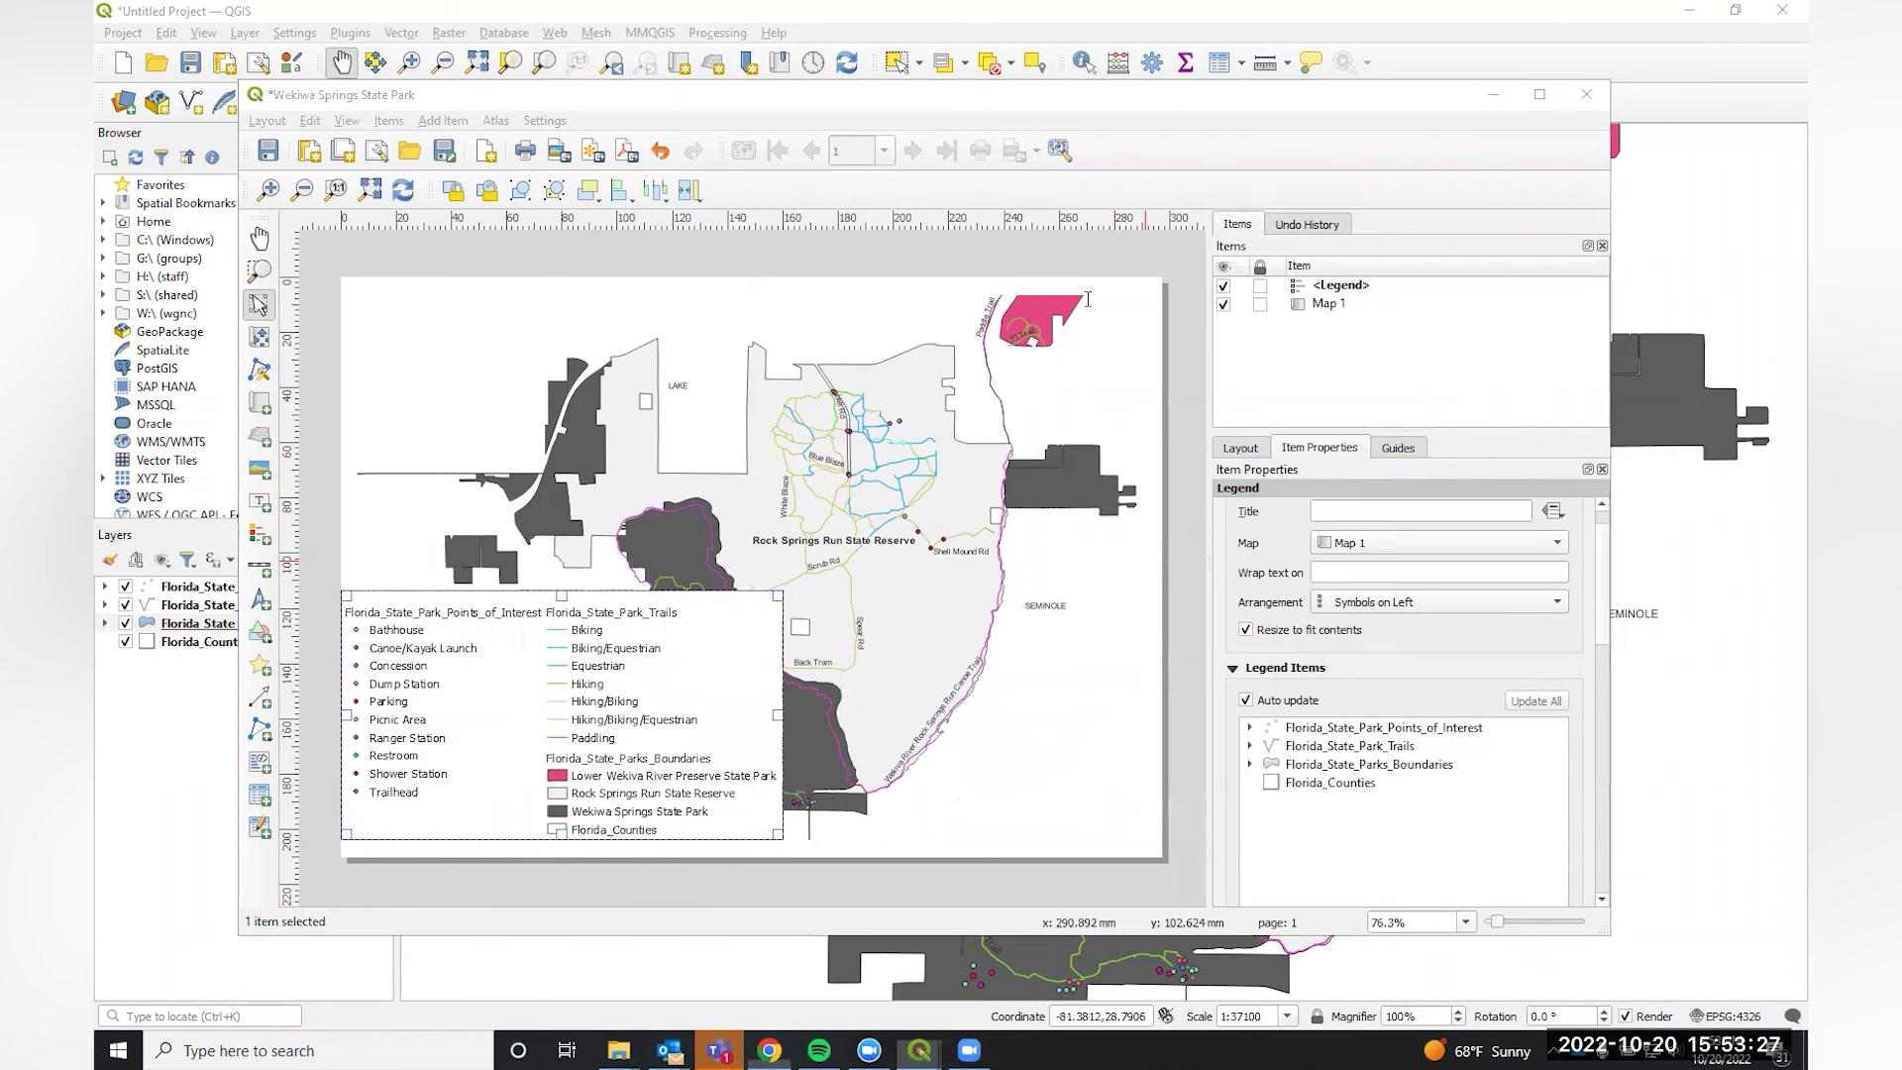
Switch to the Google Docs lesson plan, examine its layout guidelines, print and save instructions and sample maps, and return to the QGIS layout.
{"action": "key", "text": "alt+Tab"}
{"action": "scroll", "coordinate": [948, 560], "scroll_direction": "down", "scroll_amount": 6}
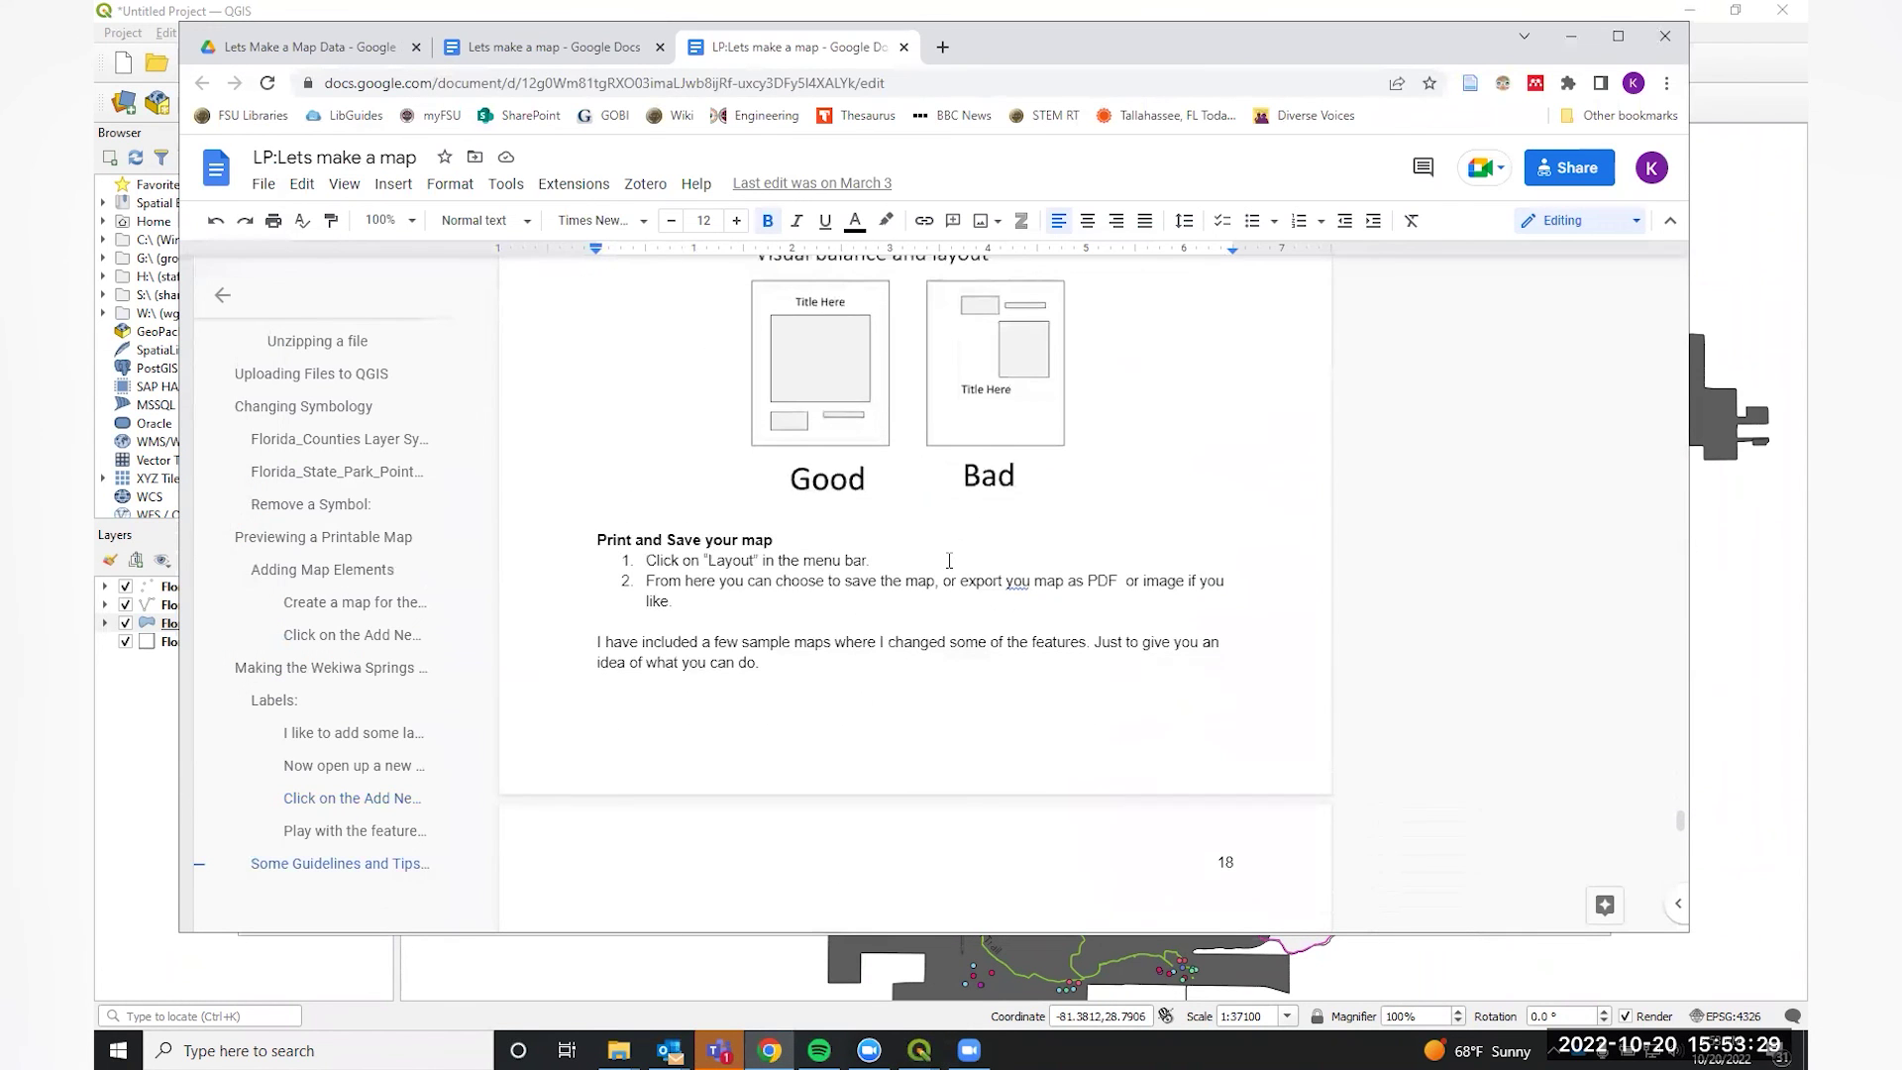
{"action": "scroll", "coordinate": [949, 561], "scroll_direction": "up", "scroll_amount": 2}
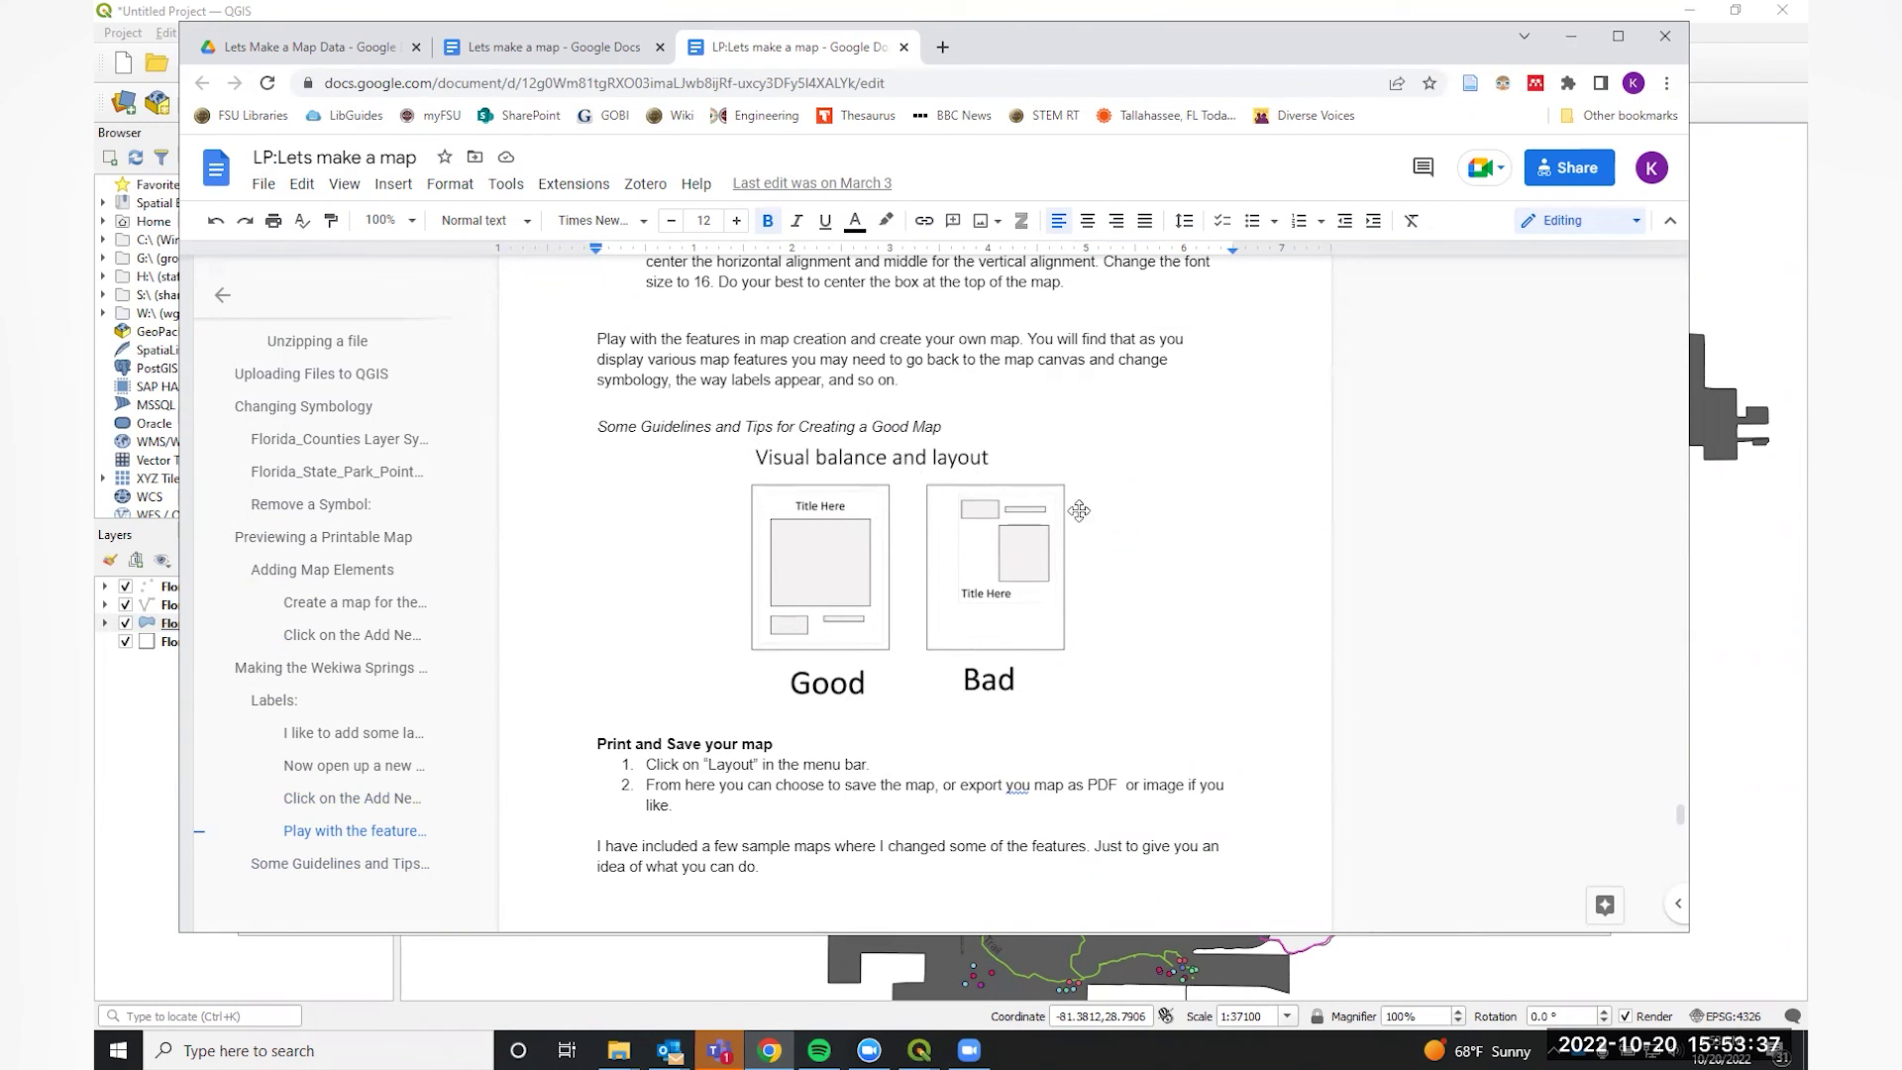
{"action": "scroll", "coordinate": [966, 646], "scroll_direction": "down", "scroll_amount": 7}
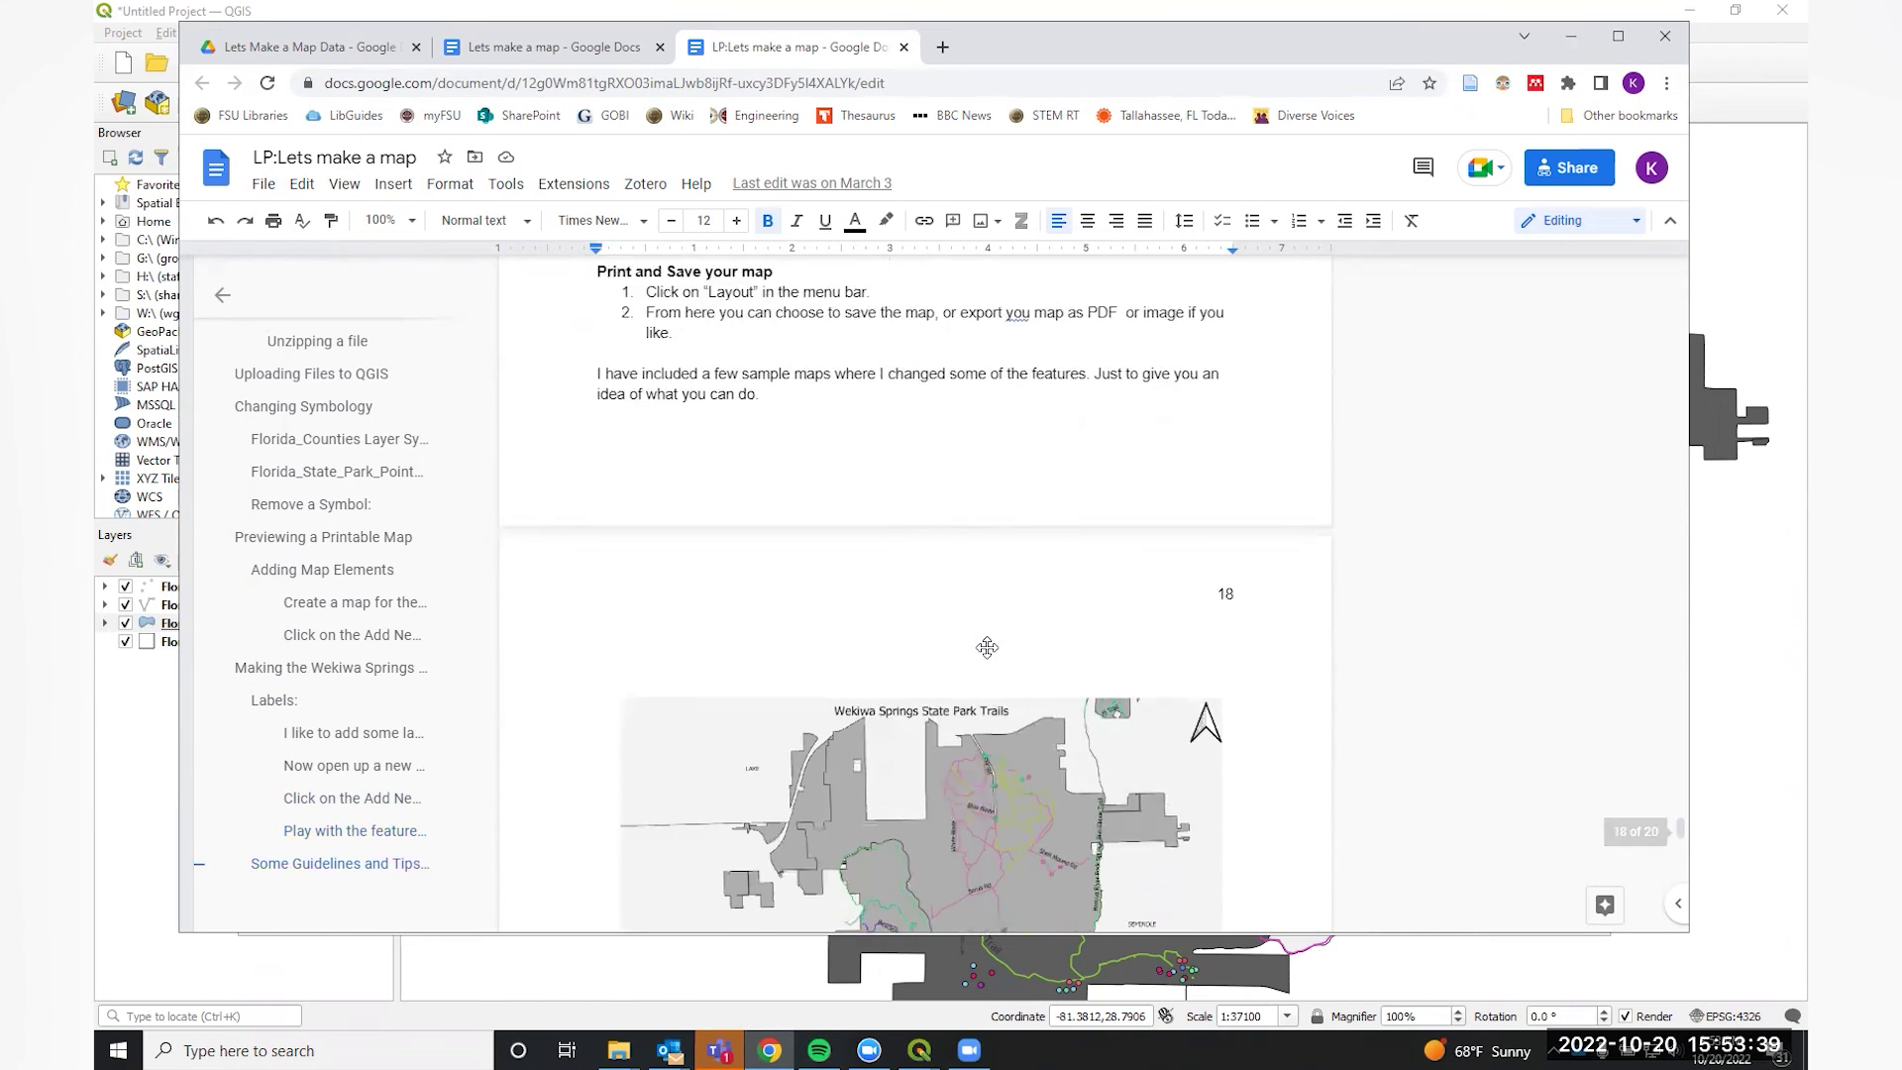
{"action": "scroll", "coordinate": [987, 646], "scroll_direction": "down", "scroll_amount": 2}
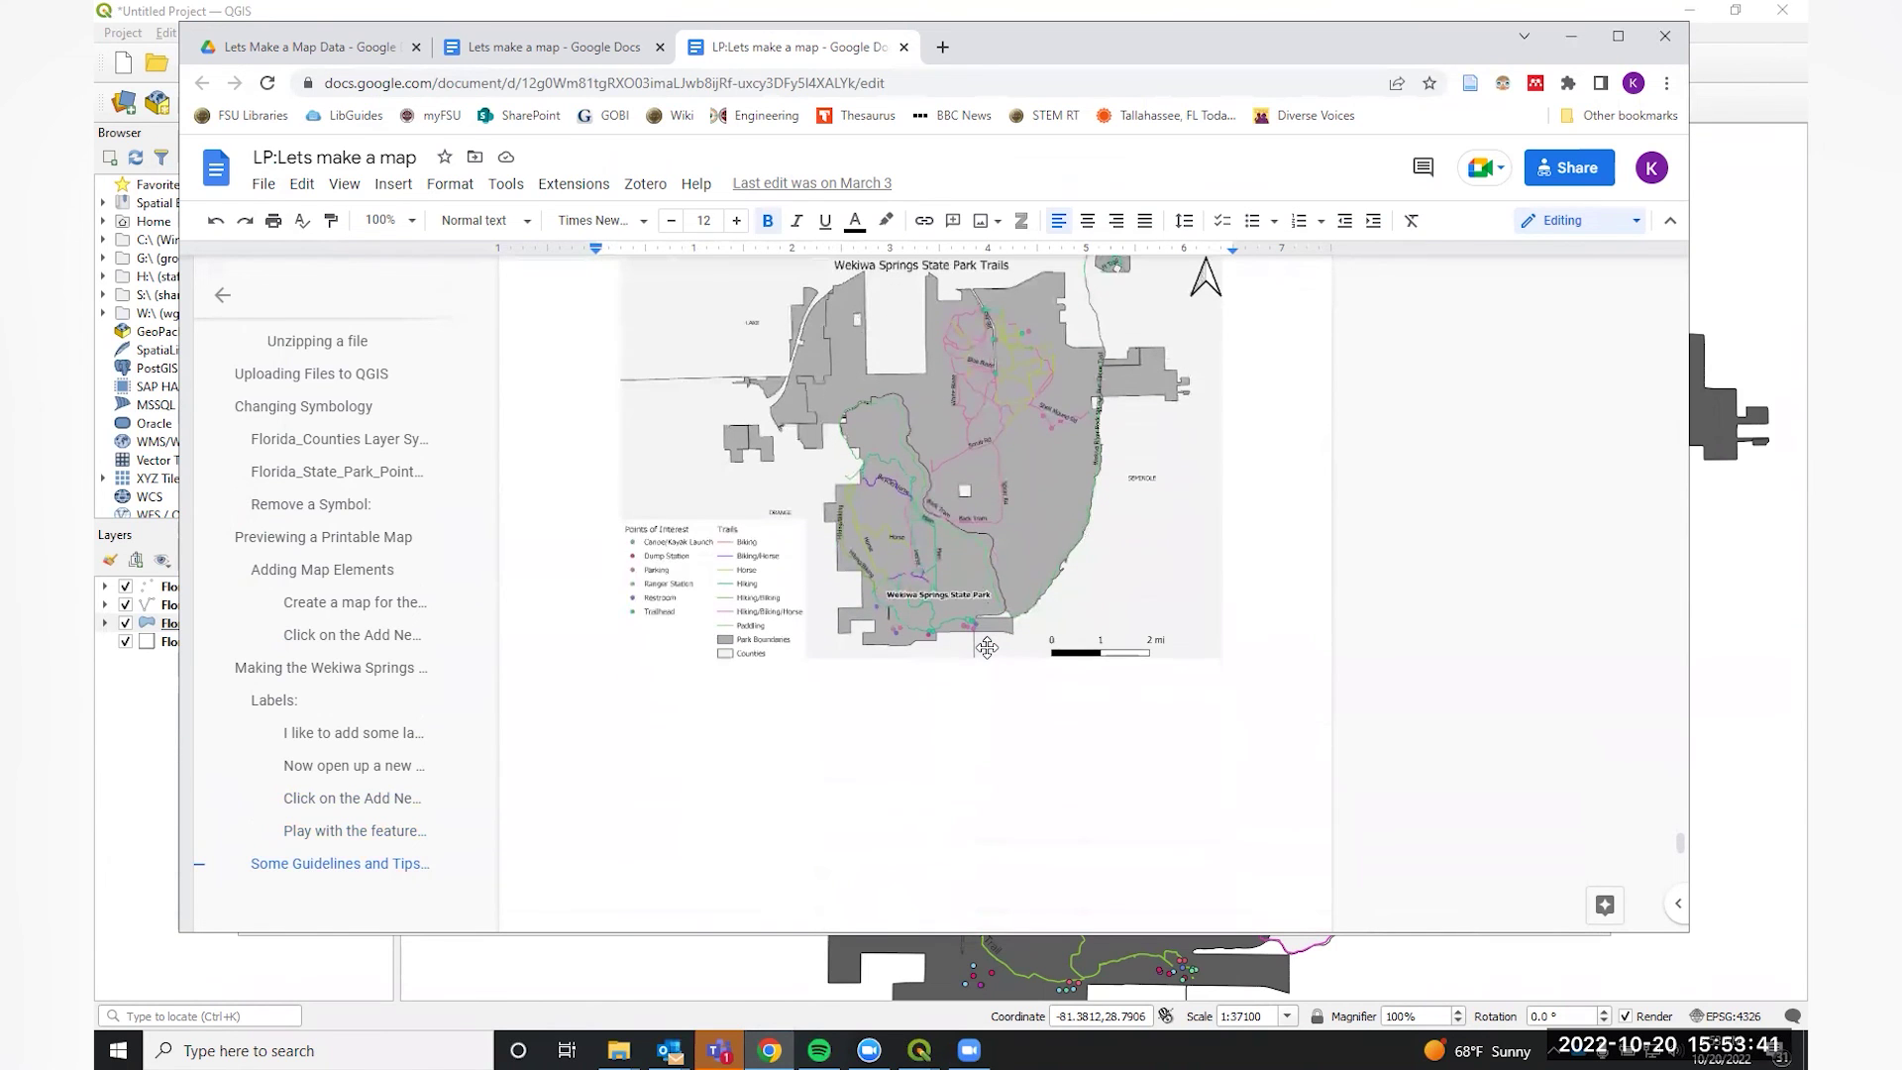
{"action": "scroll", "coordinate": [987, 647], "scroll_direction": "up", "scroll_amount": 1}
{"action": "scroll", "coordinate": [986, 647], "scroll_direction": "down", "scroll_amount": 10}
{"action": "scroll", "coordinate": [986, 647], "scroll_direction": "down", "scroll_amount": 11}
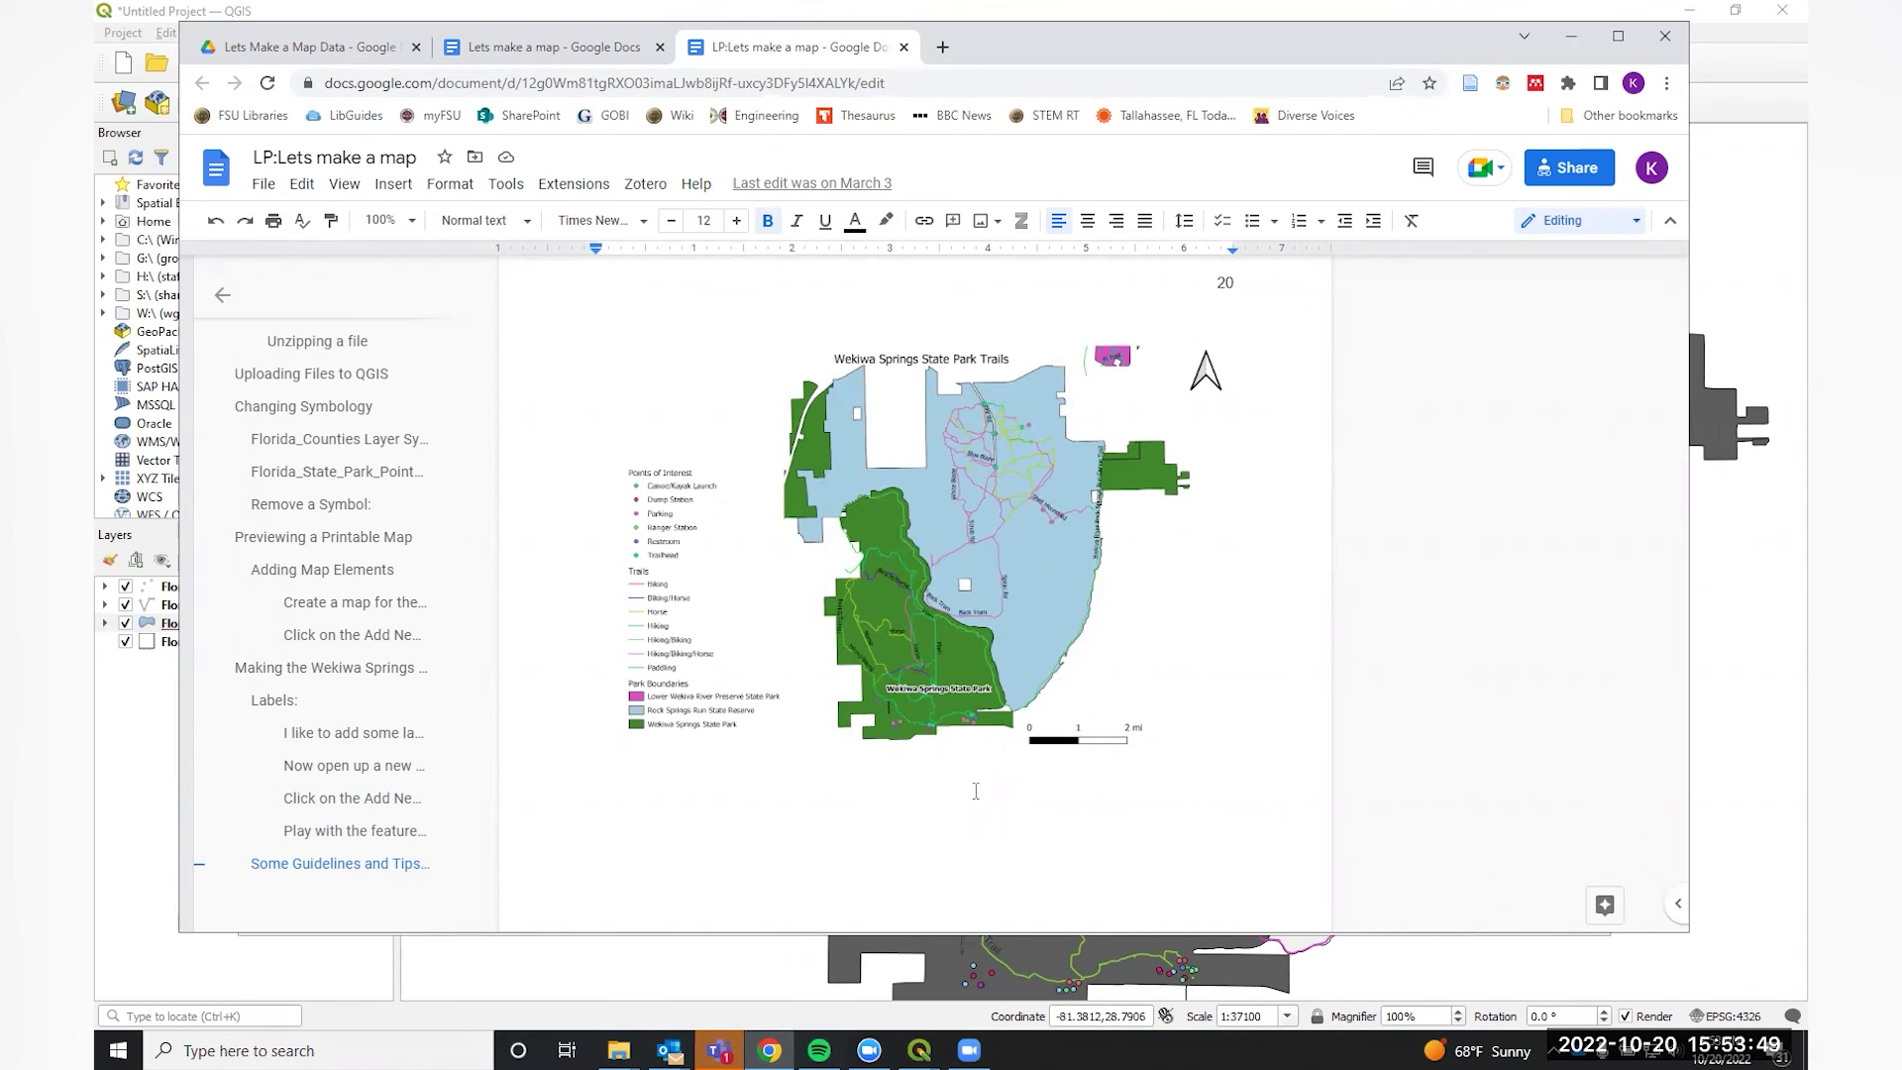
{"action": "scroll", "coordinate": [973, 765], "scroll_direction": "down", "scroll_amount": 4}
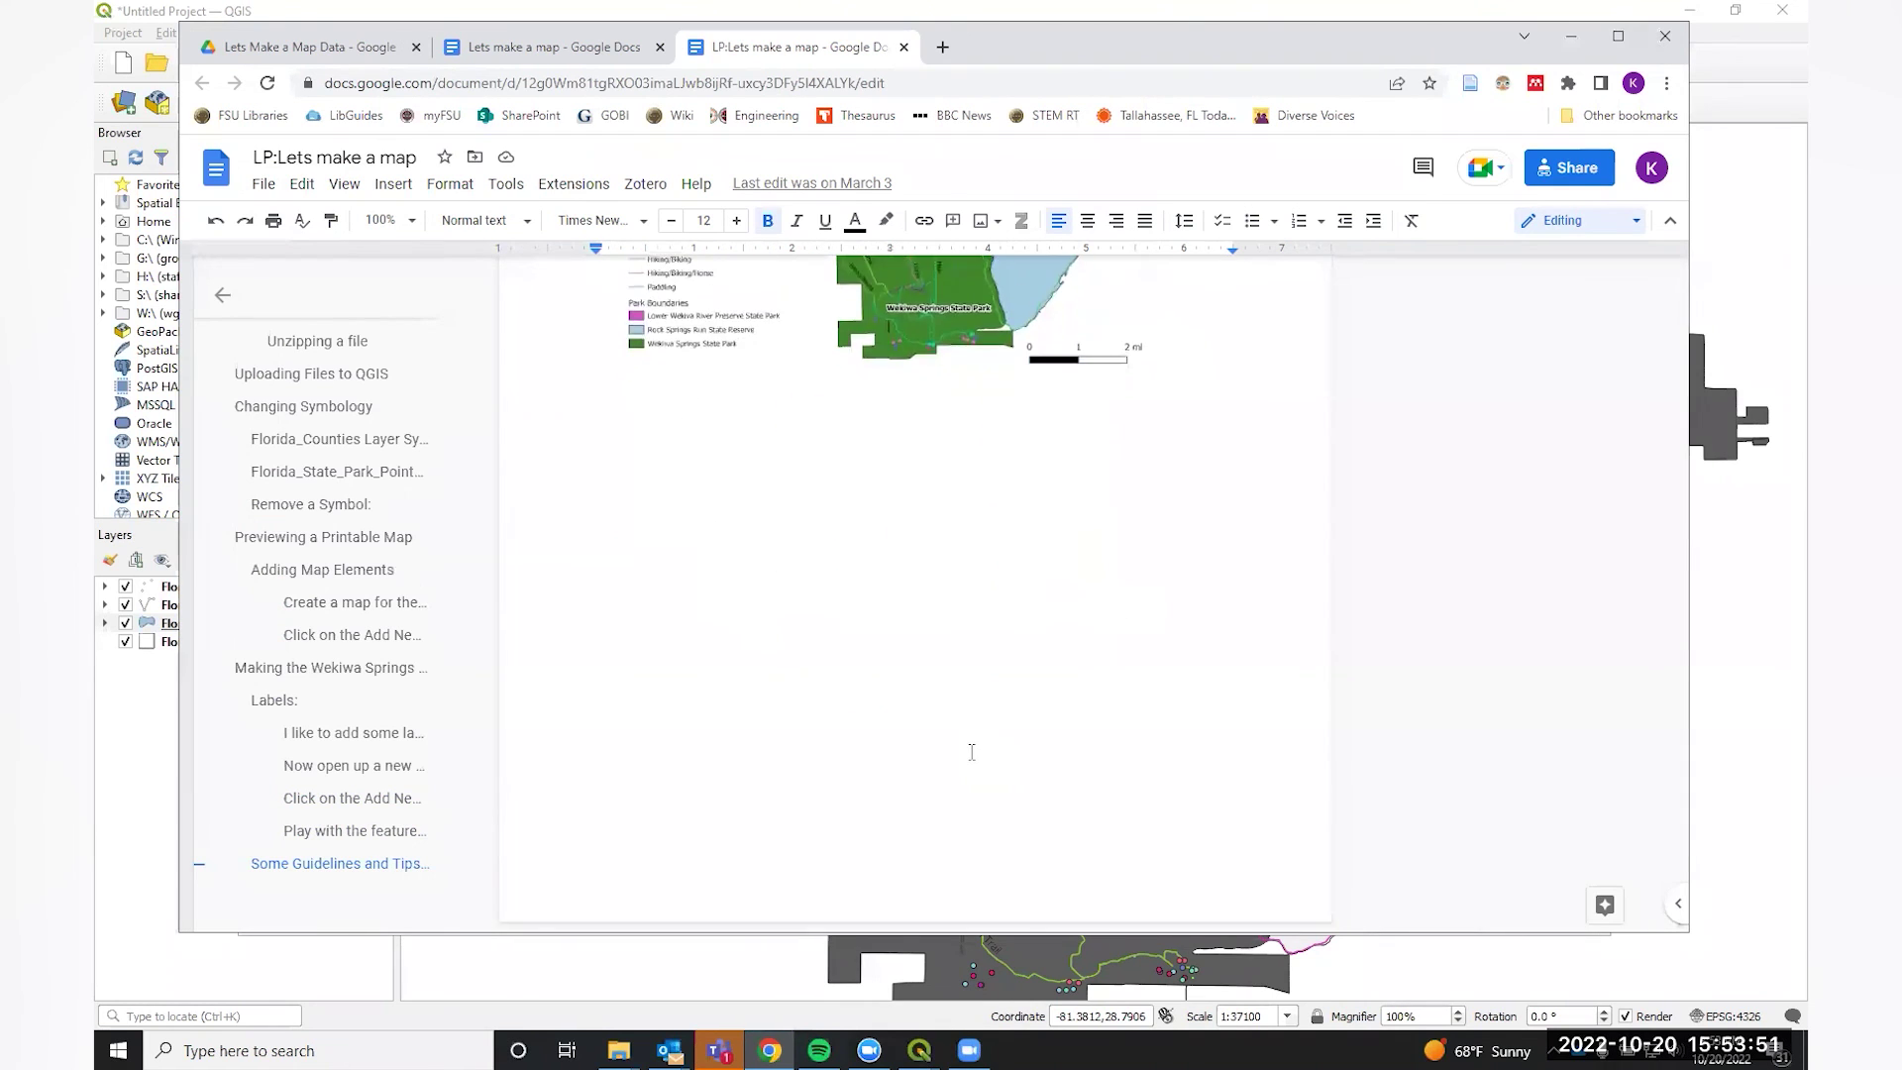
{"action": "scroll", "coordinate": [970, 752], "scroll_direction": "up", "scroll_amount": 4}
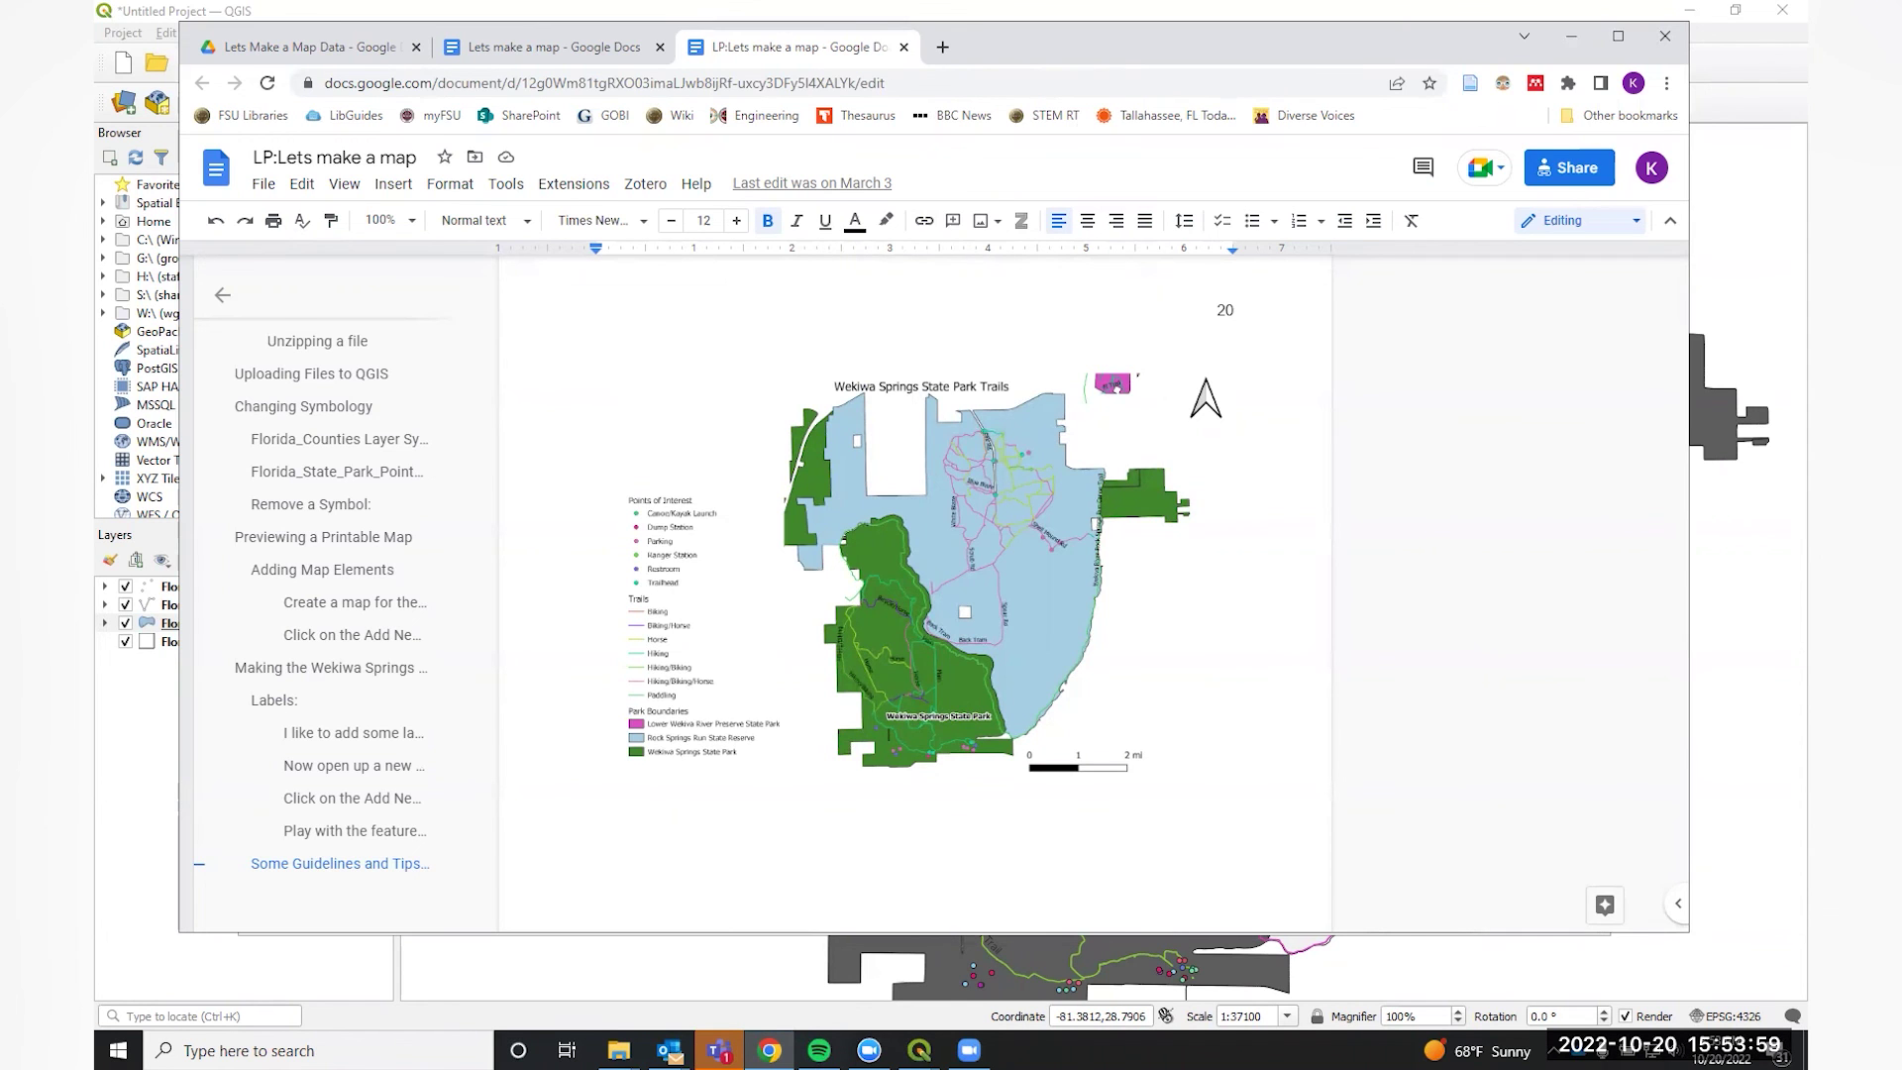
{"action": "key", "text": "alt+Tab"}
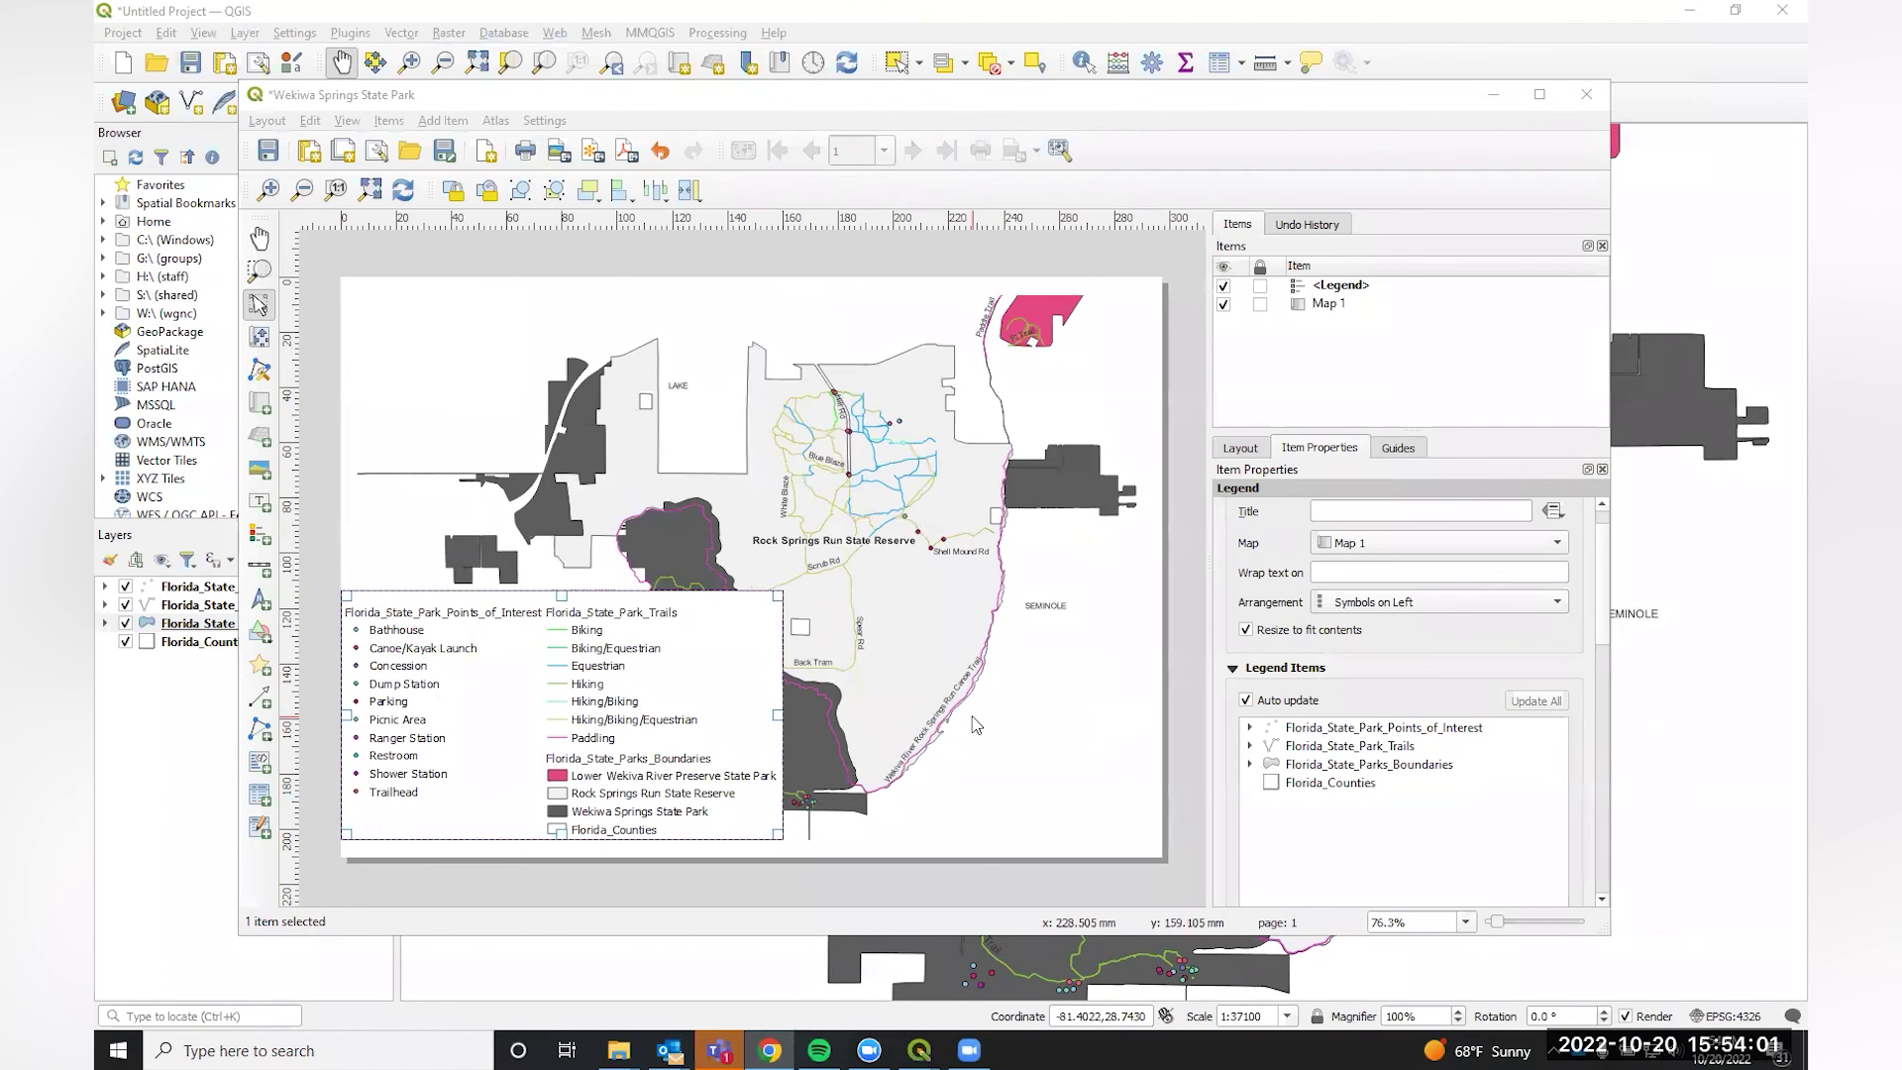